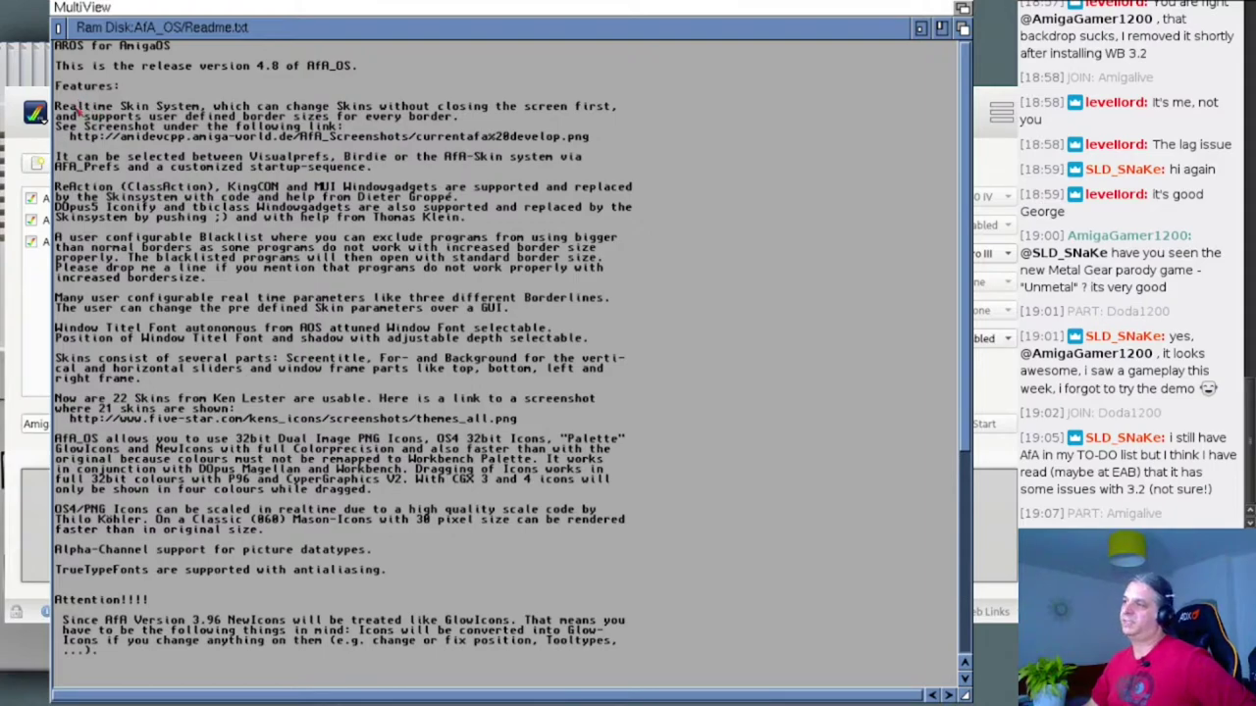
- Read through the feature list in the AfA_OS Readme.txt and close the document
drag(83, 105, 214, 115)
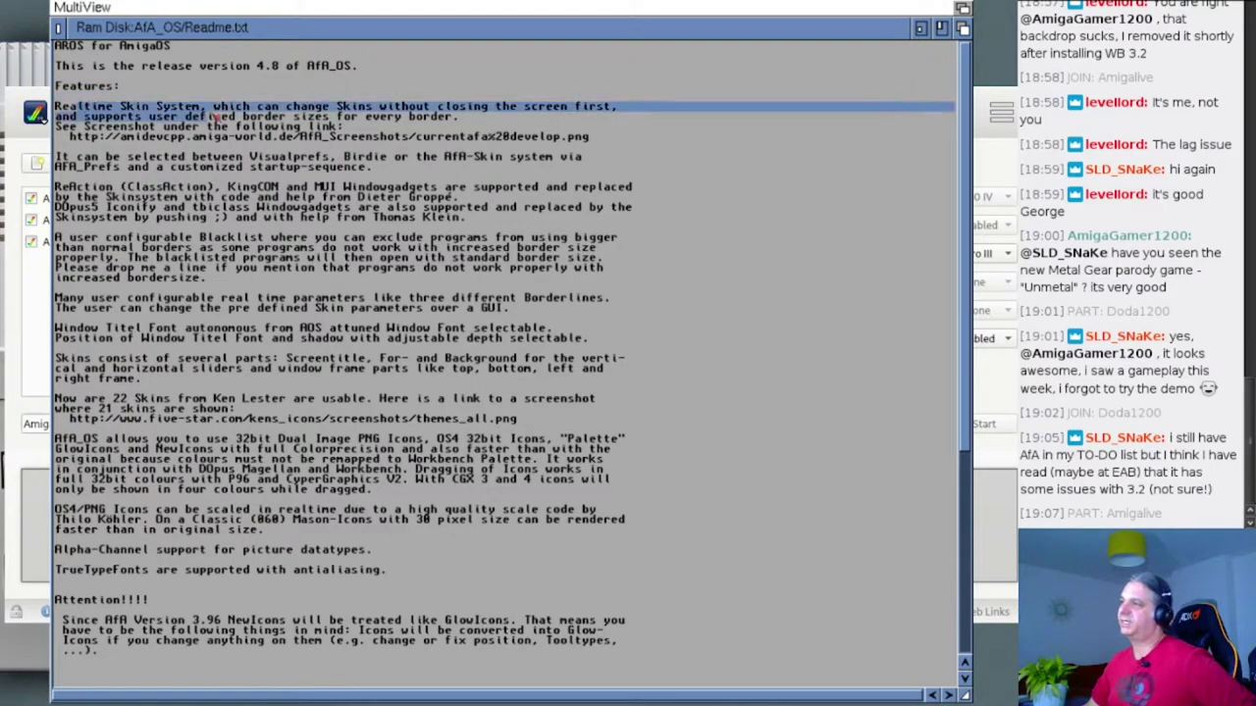
drag(118, 157, 382, 152)
click(263, 167)
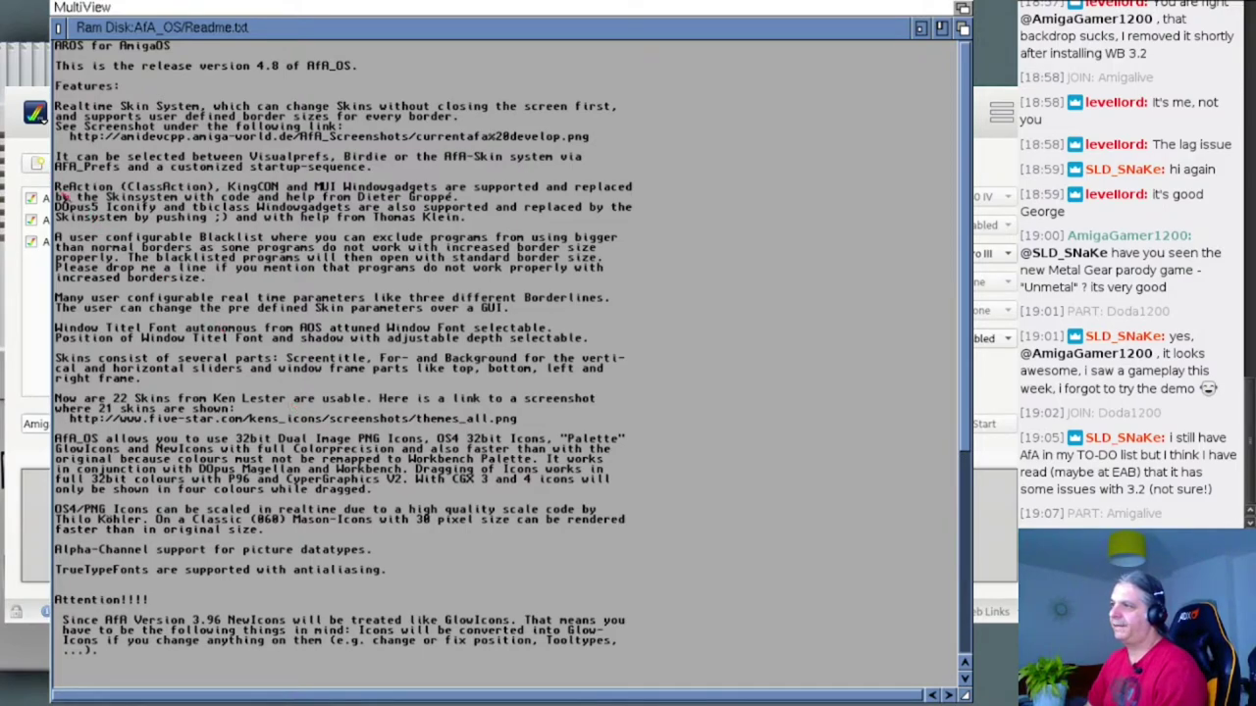
drag(59, 189, 377, 220)
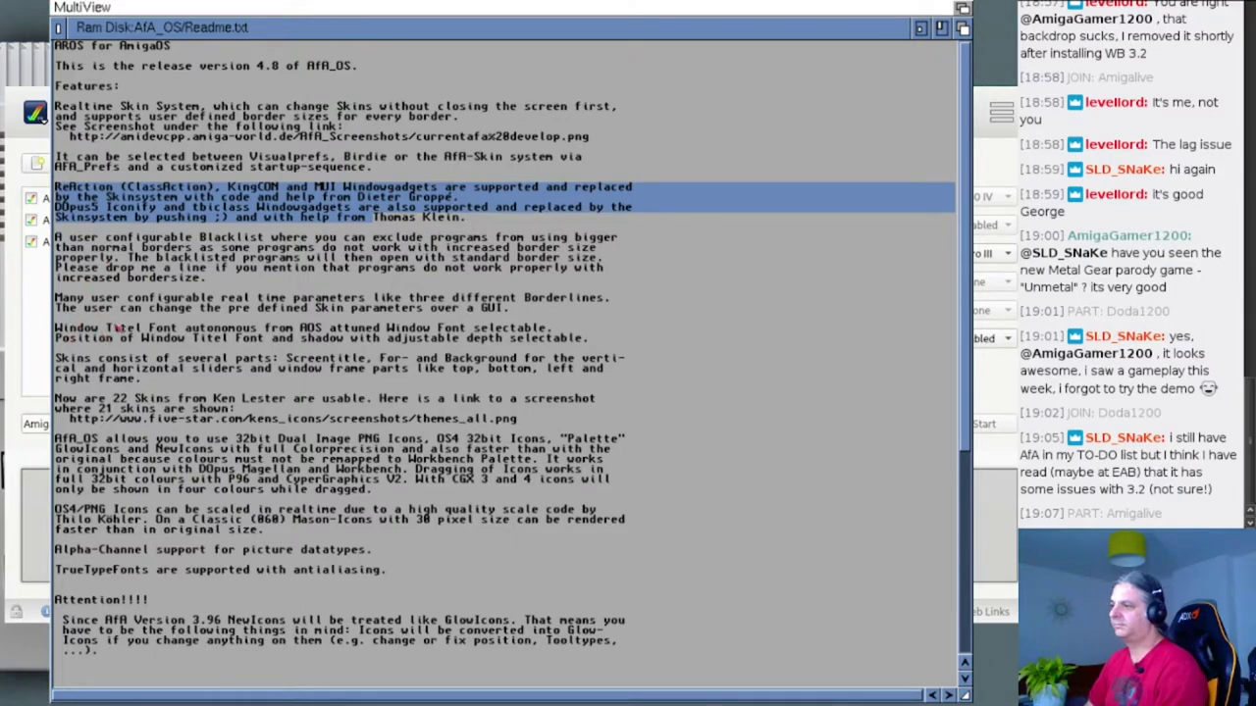
drag(118, 398, 206, 403)
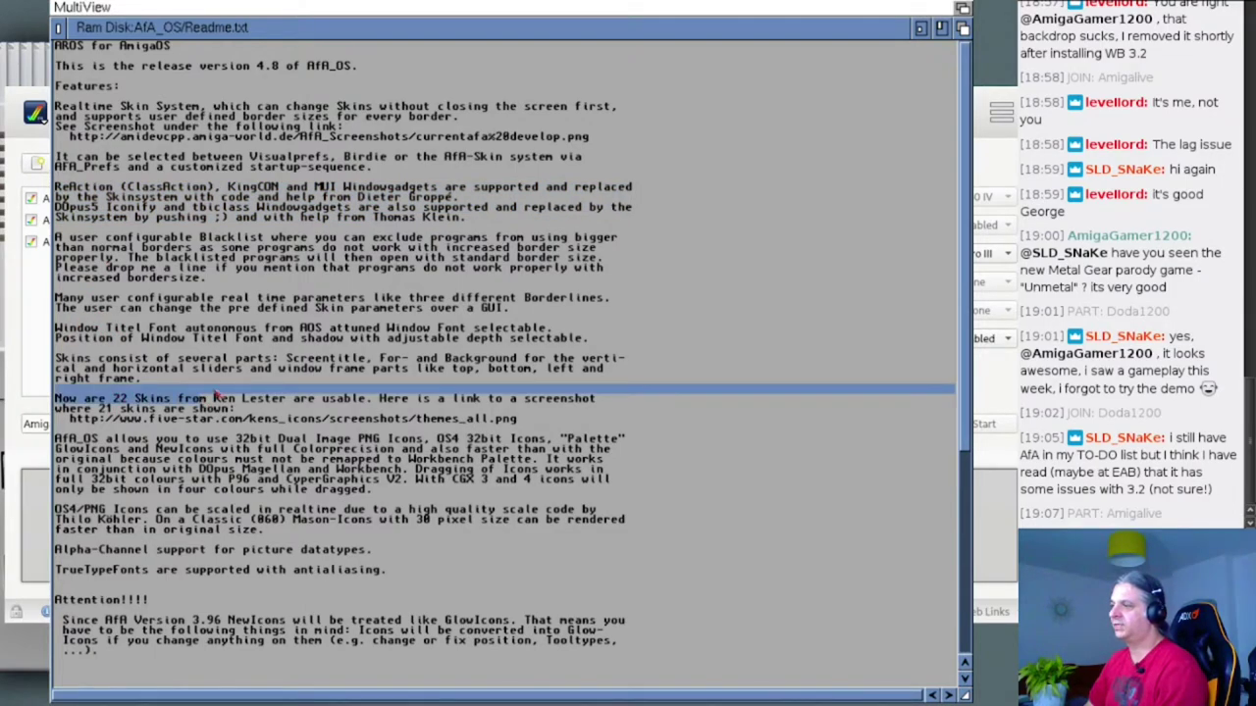
scroll(181, 390, down, 8)
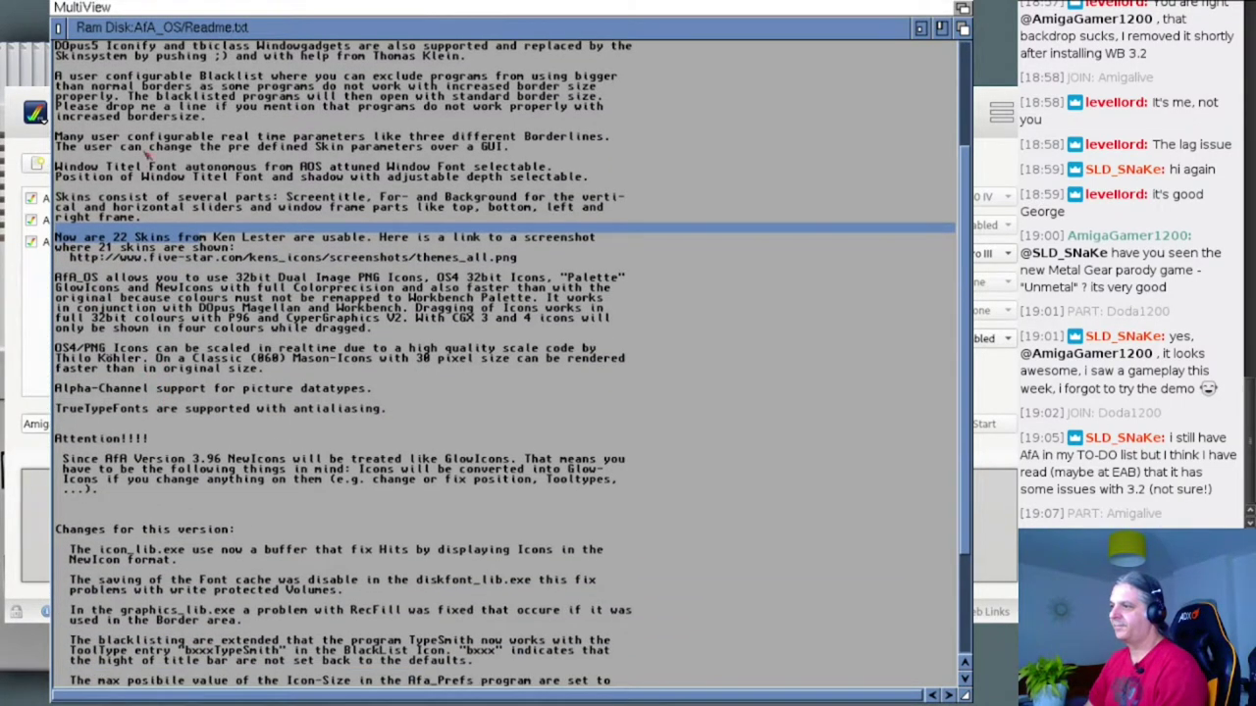
click(60, 27)
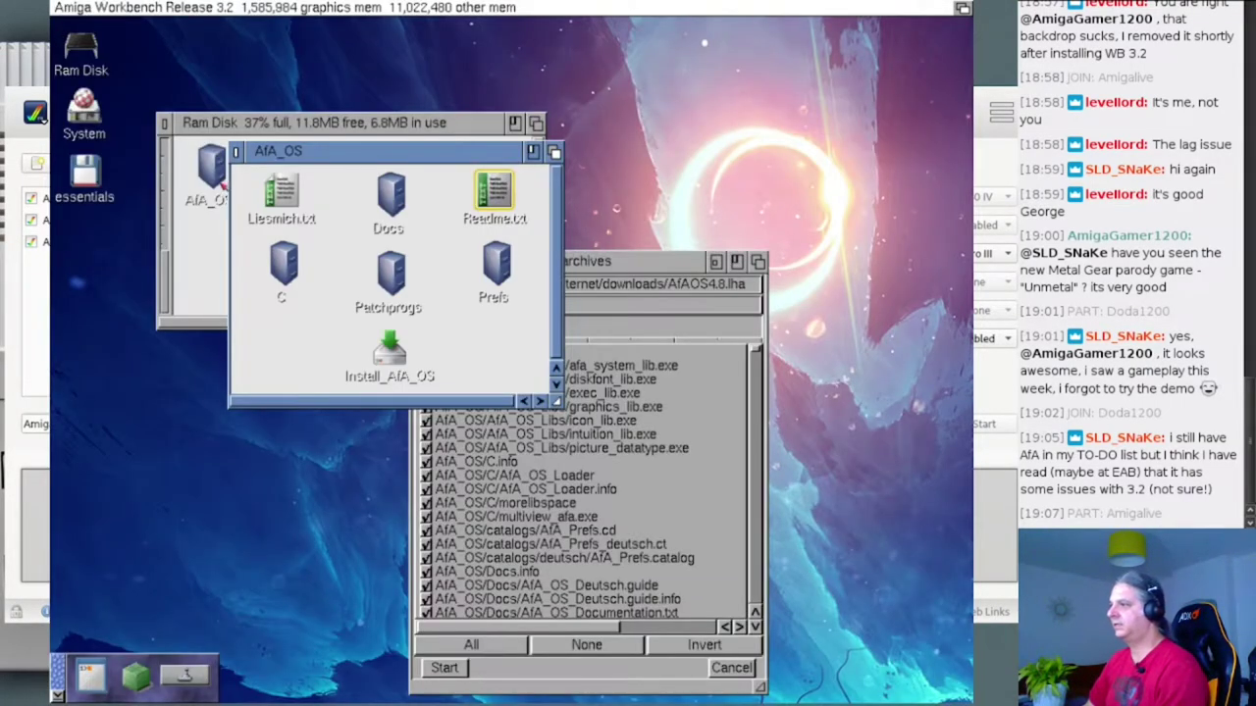
- Run Install_AfA_OS as Intermediate User, installing for real without a log, with System:System as the destination drawer
double_click(388, 350)
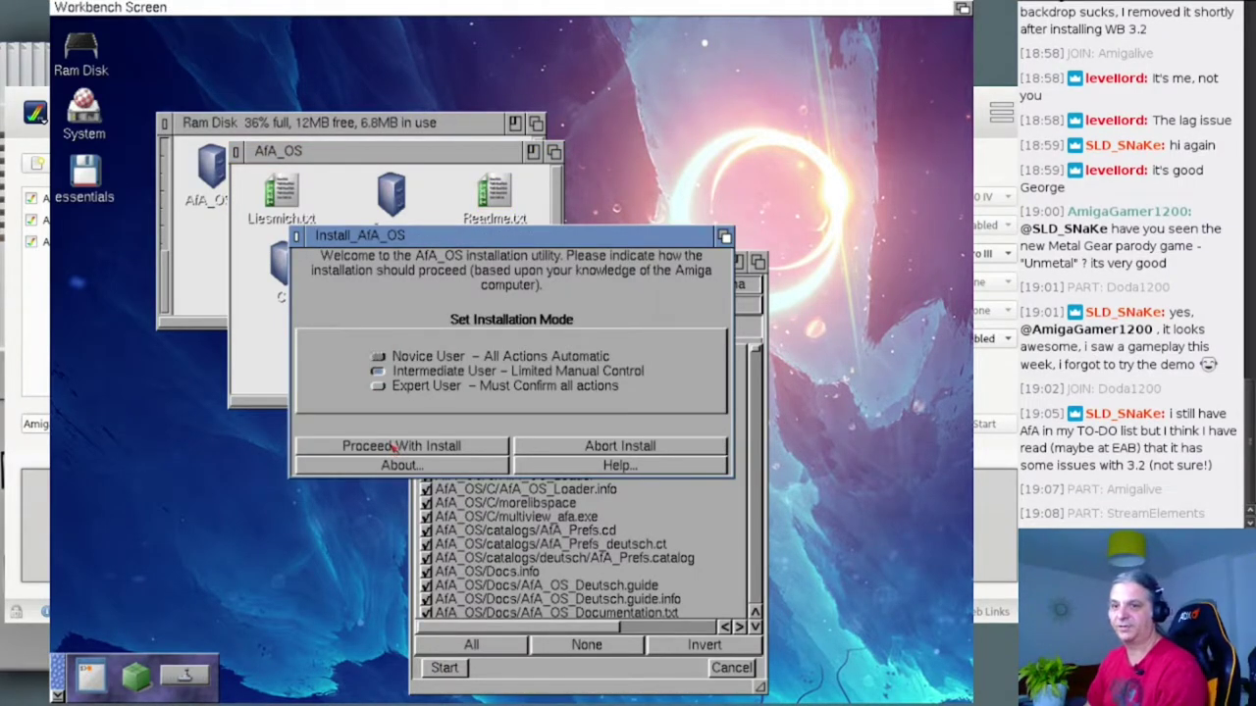
click(392, 446)
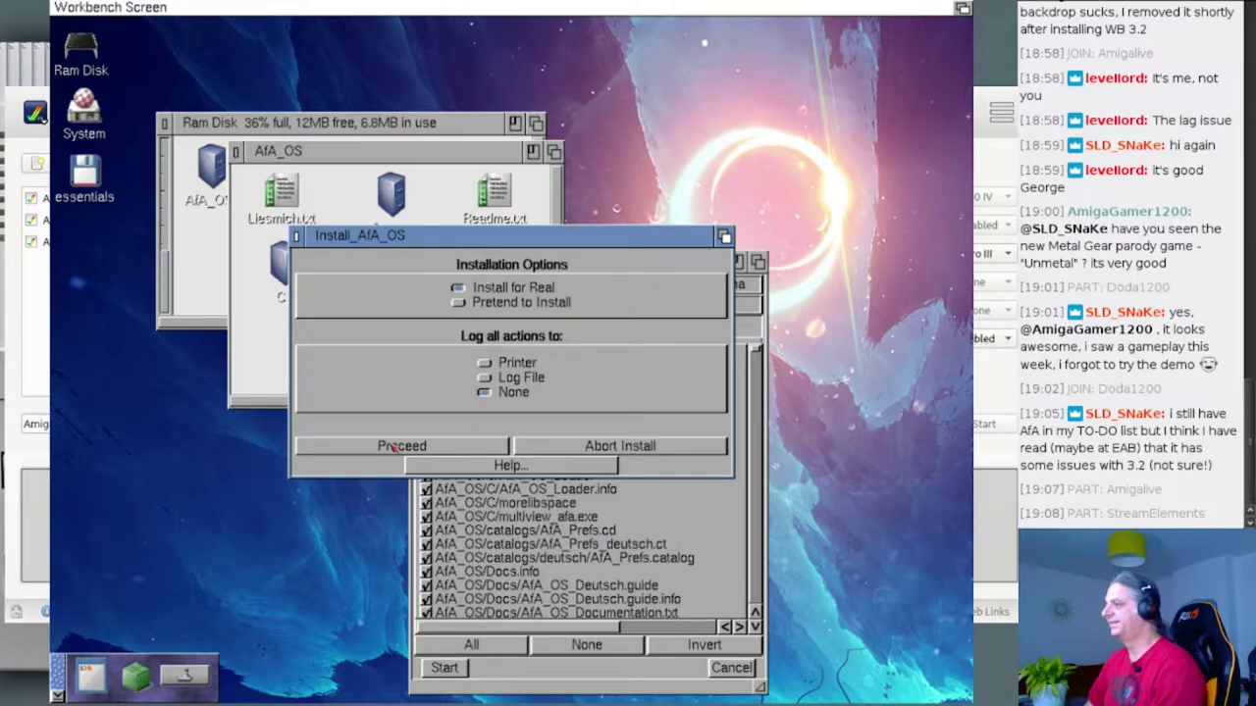
click(394, 446)
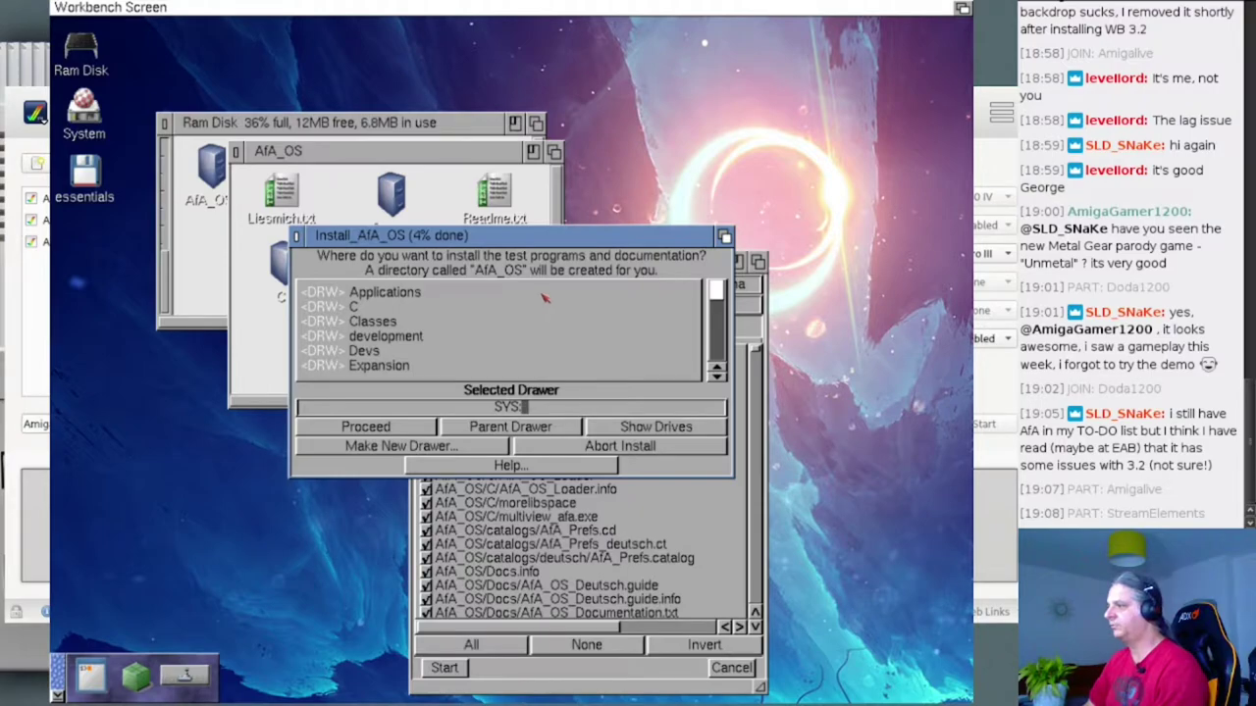
click(724, 378)
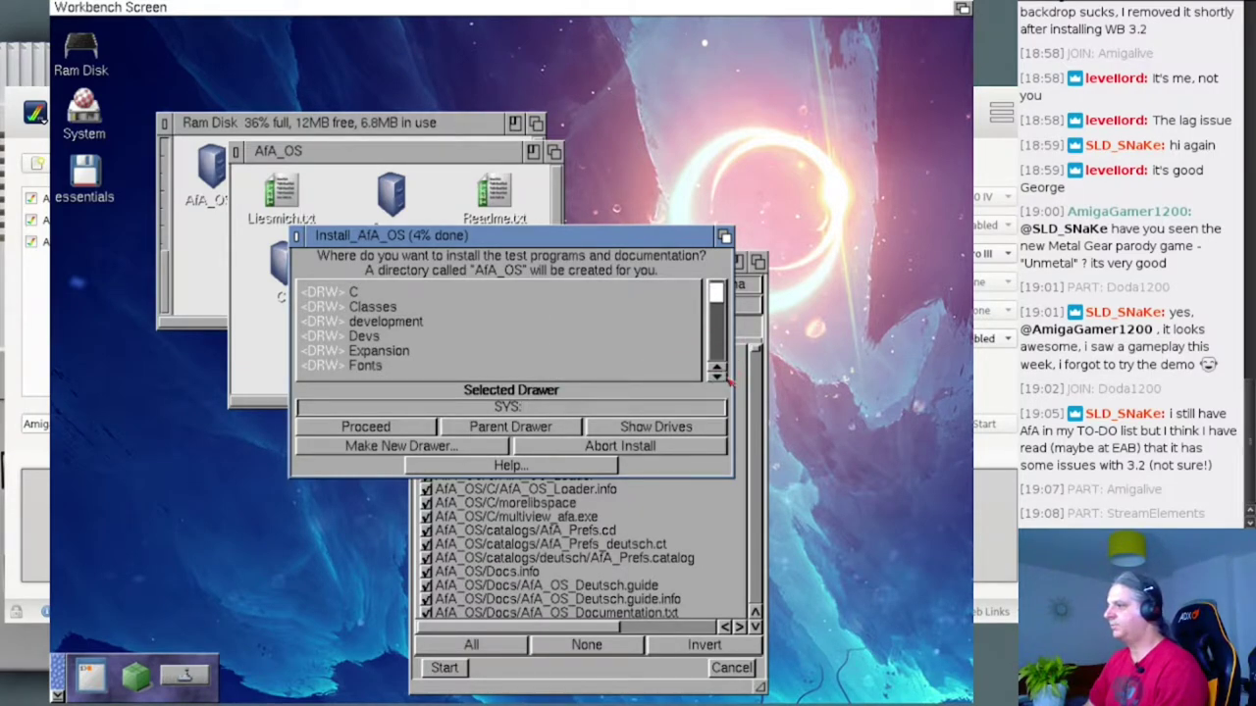
drag(724, 378, 728, 382)
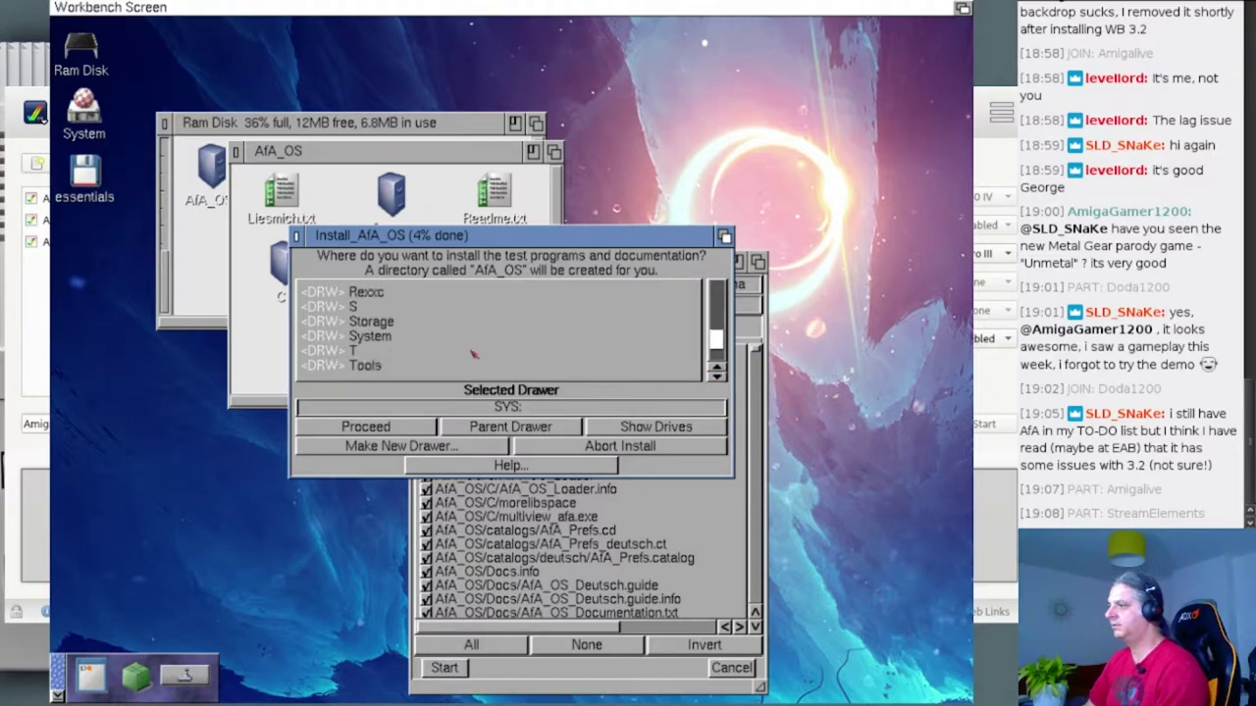
click(378, 336)
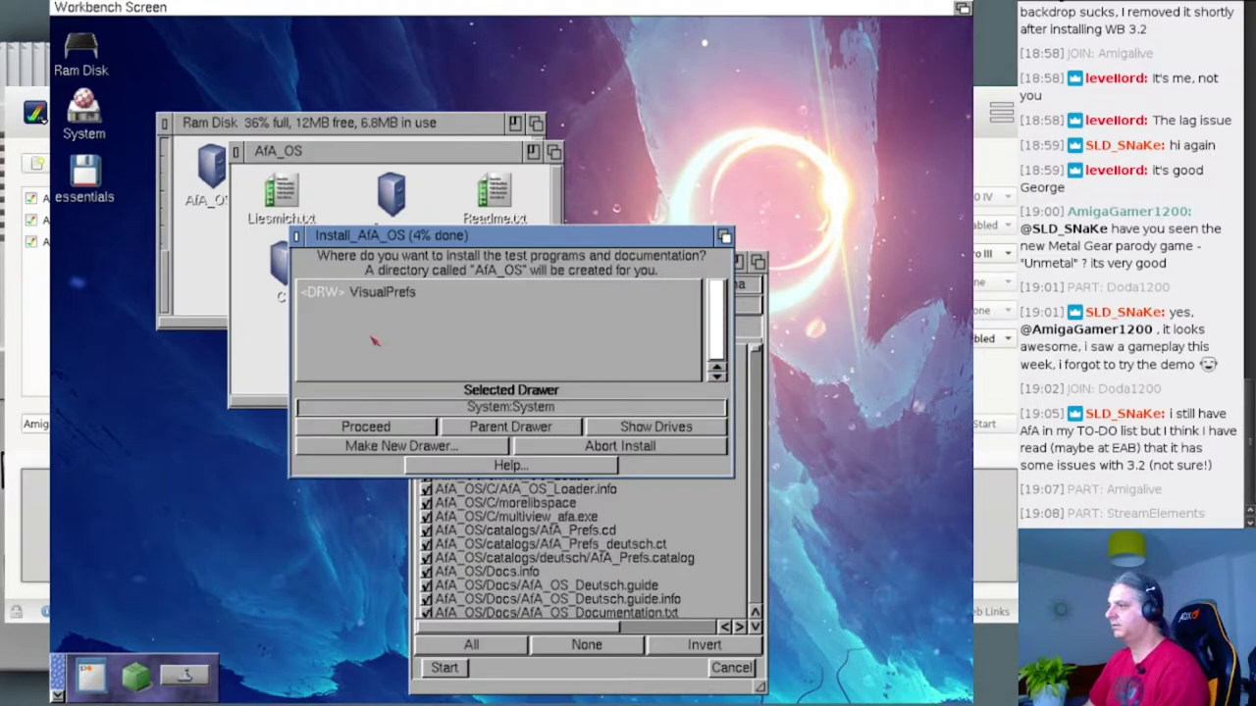
click(402, 429)
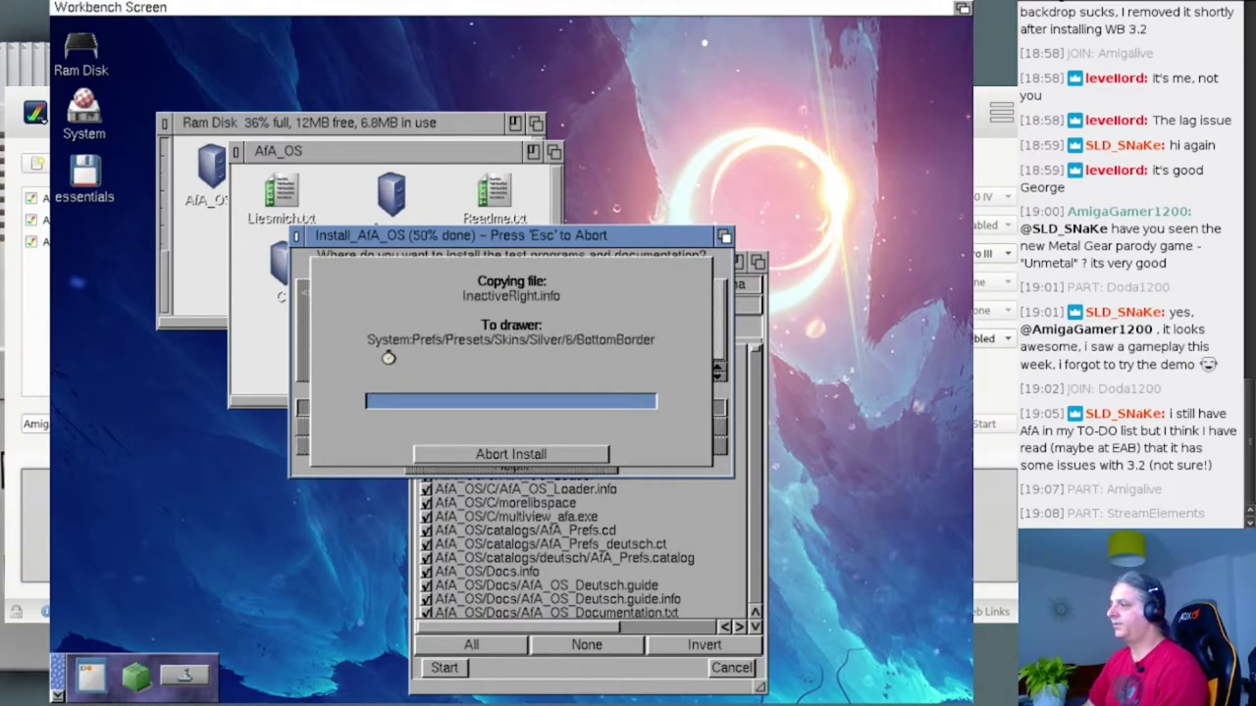
- Open the Skins drawer under System's Prefs/Presets and enlarge its window to view all the skins
double_click(90, 110)
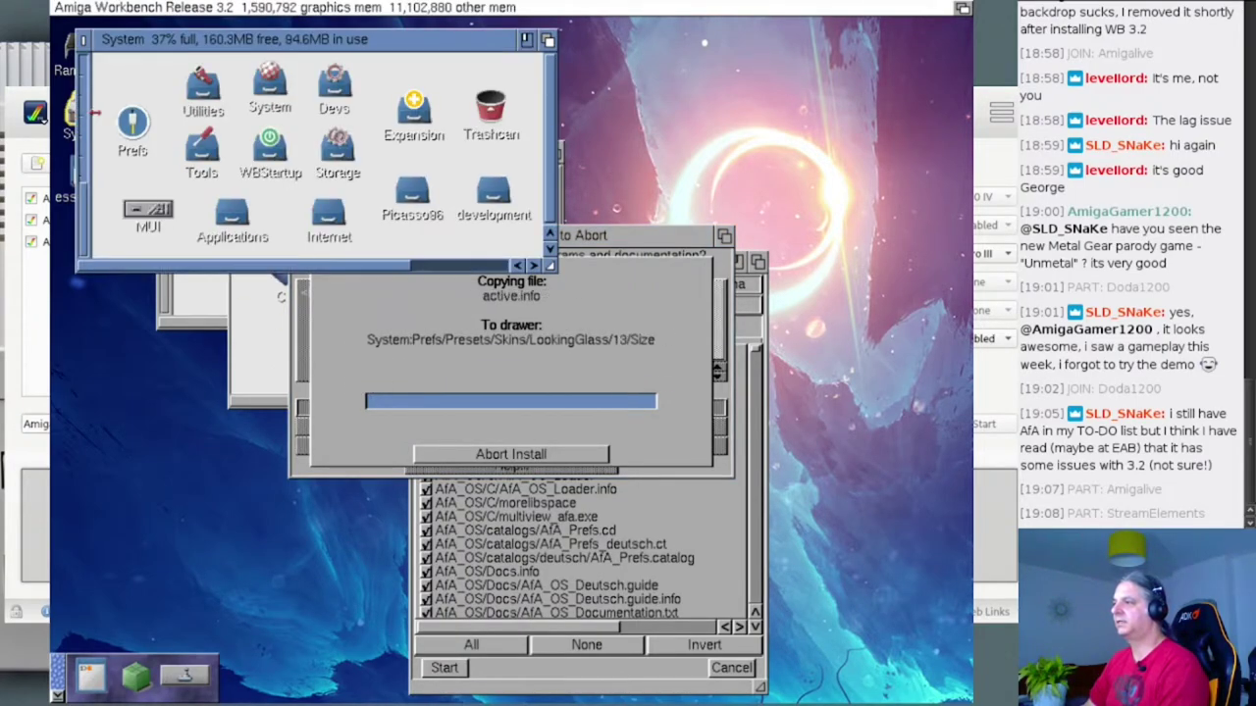
double_click(132, 125)
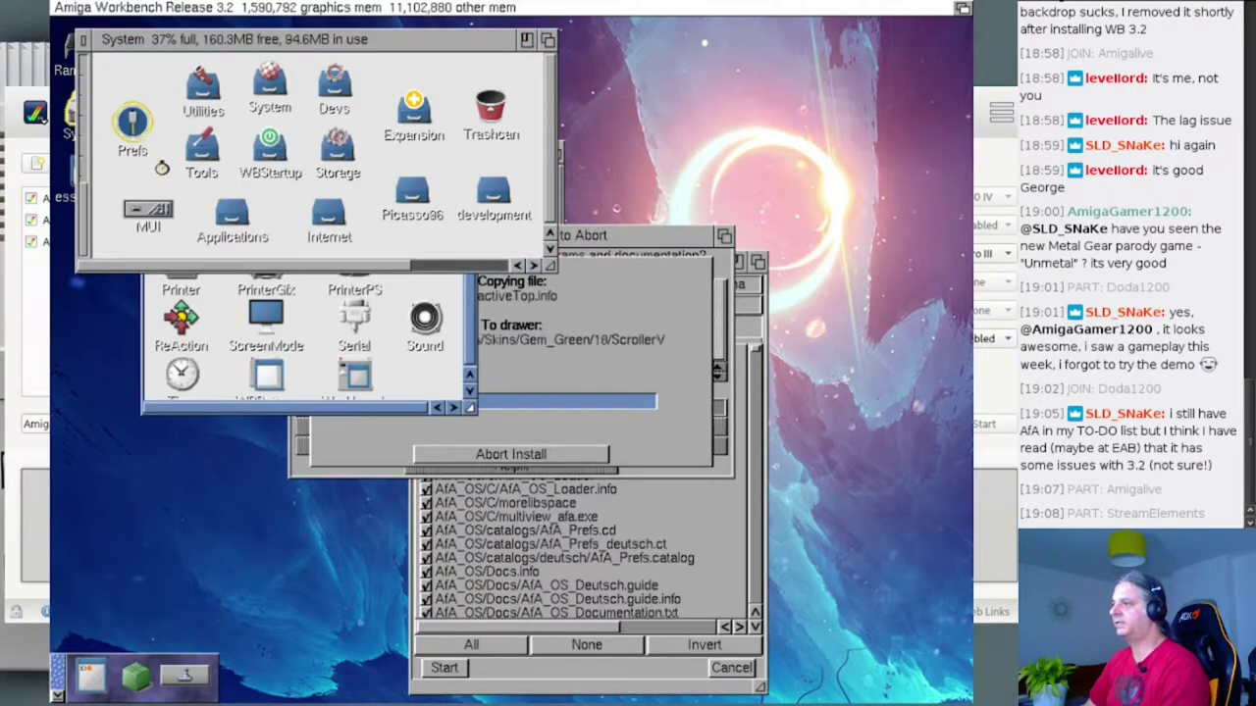
double_click(425, 211)
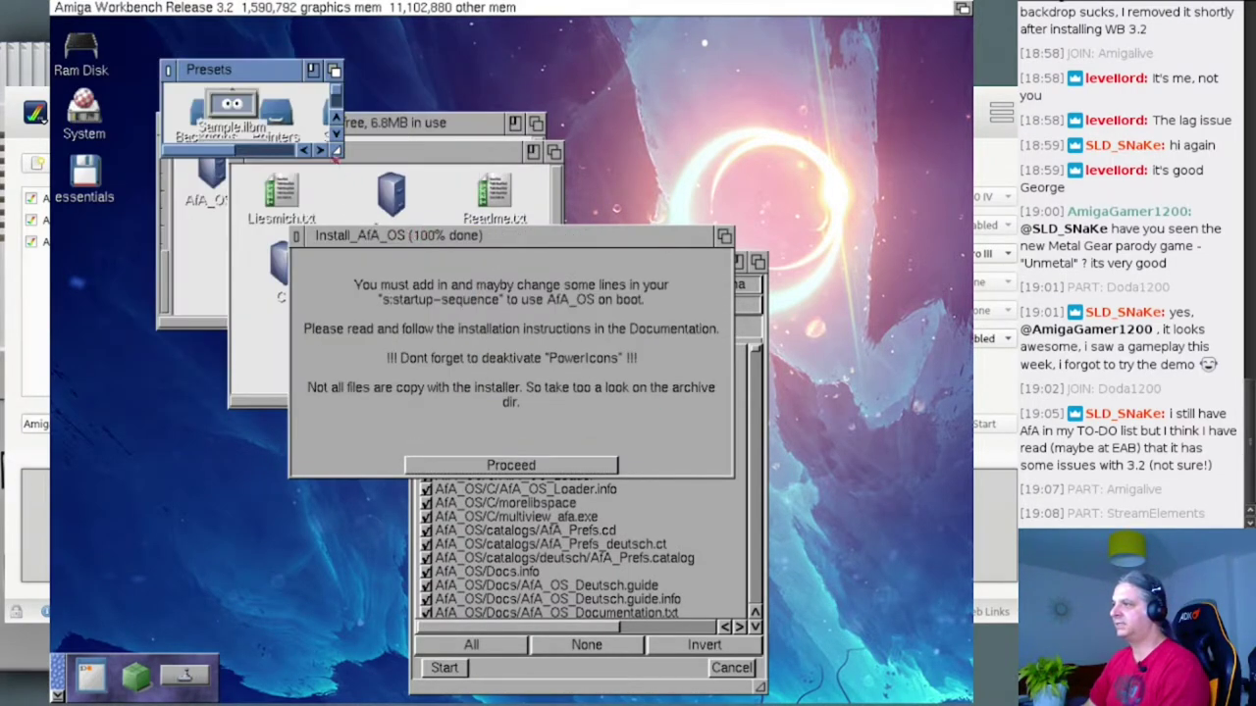
drag(335, 152, 493, 298)
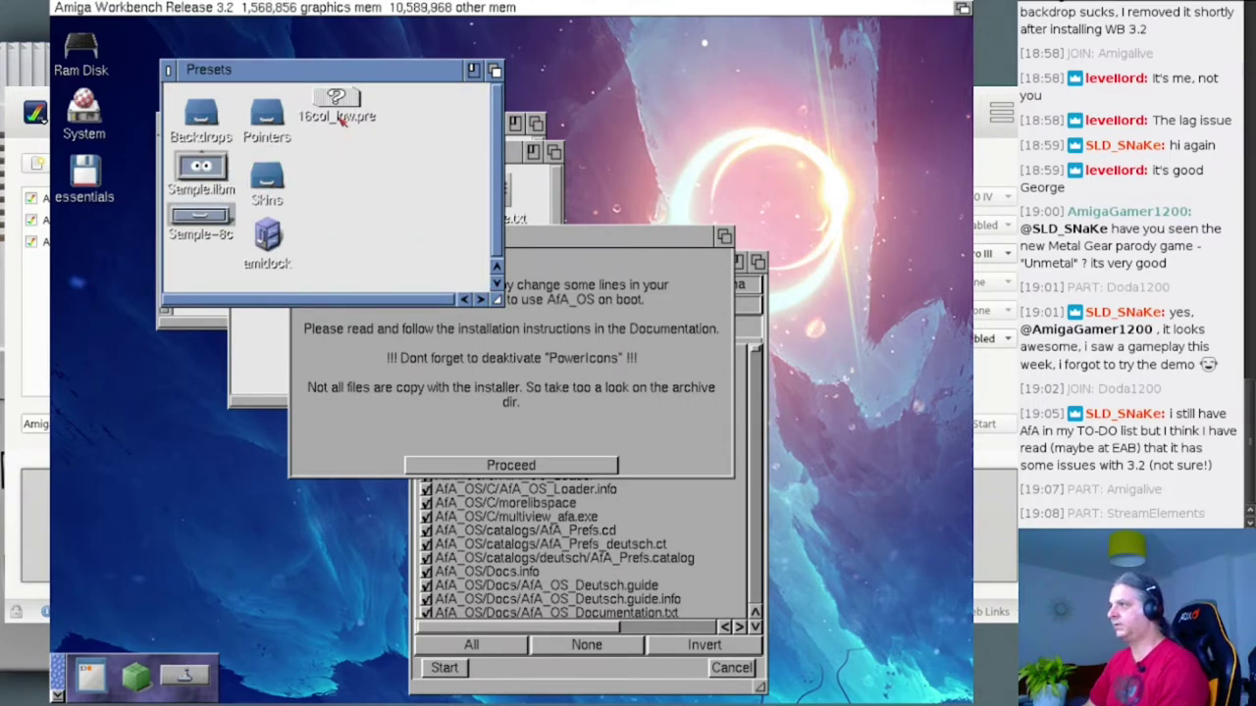
double_click(263, 179)
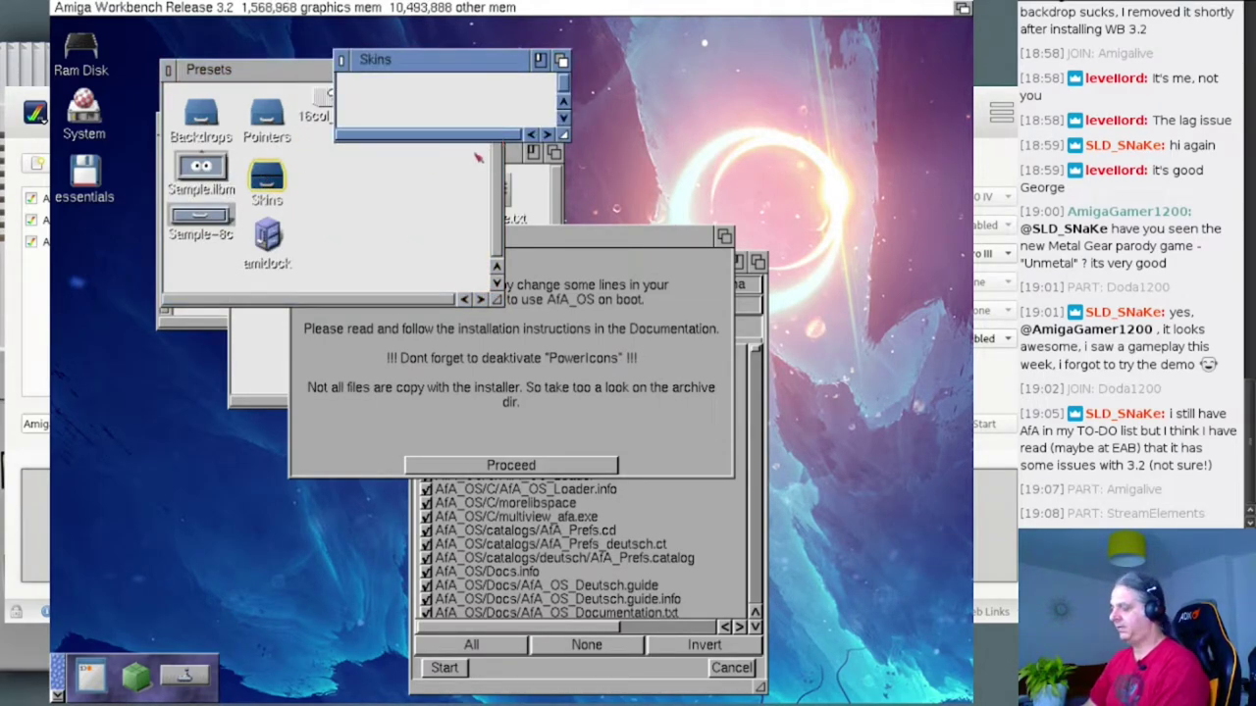
drag(563, 134, 869, 393)
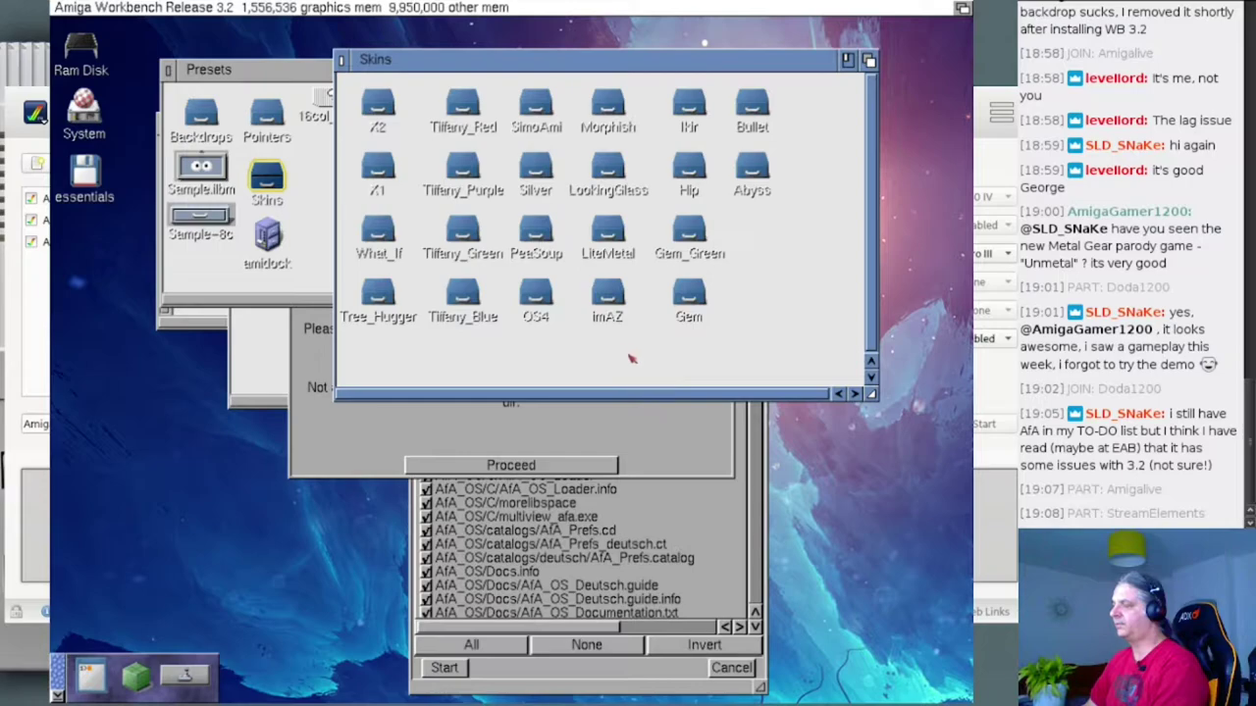
- Look inside the Tiffany_Purple skin drawer and close it
click(628, 422)
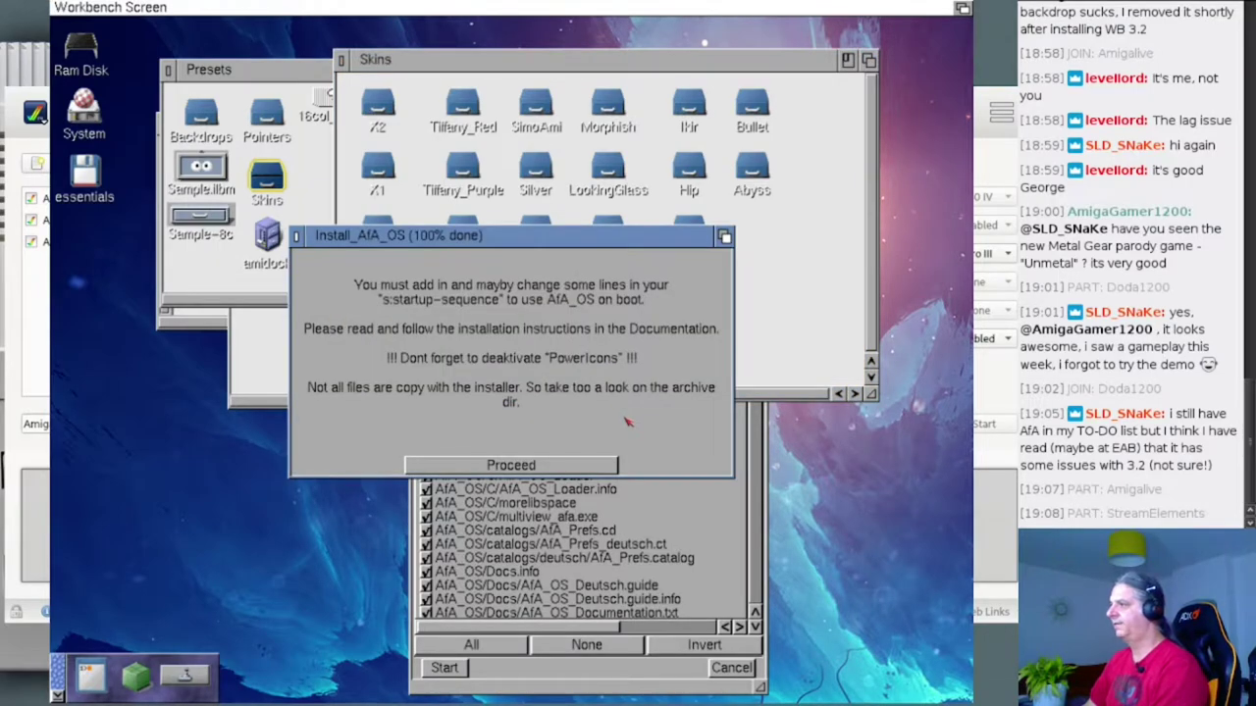
double_click(451, 163)
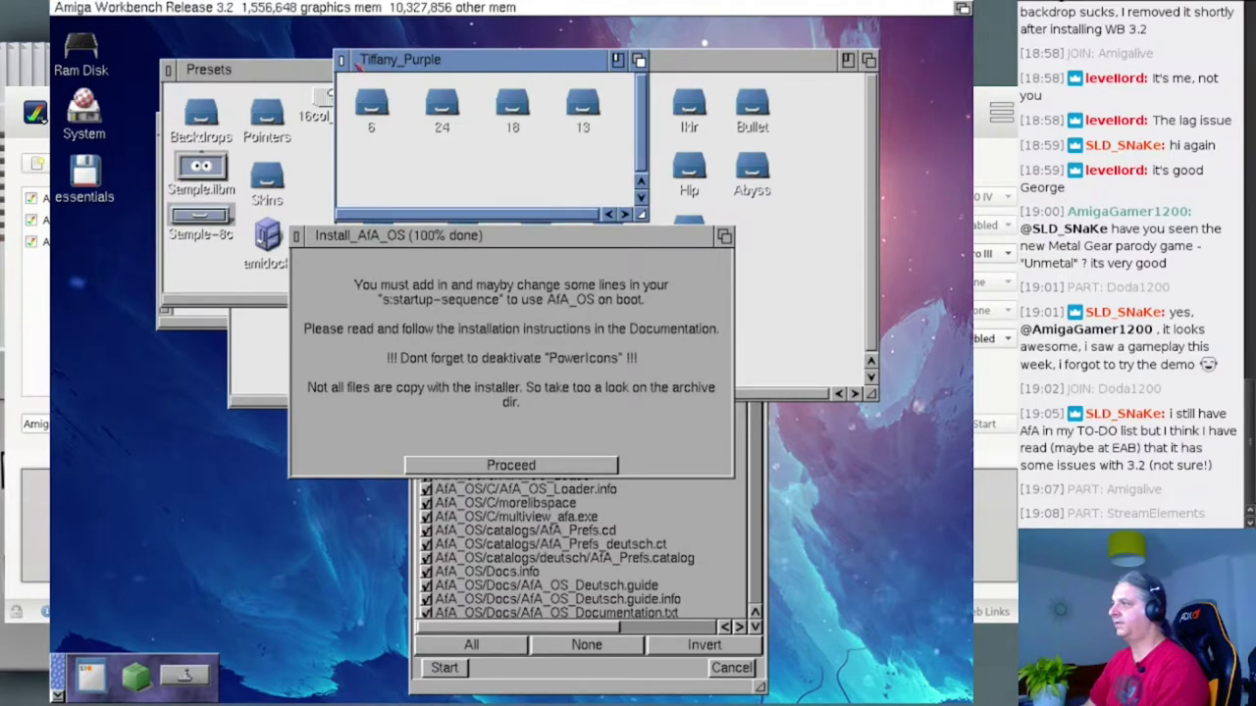
click(343, 60)
- Return to the AfA_OS installer, acknowledge its closing notes and finish the installation
click(458, 357)
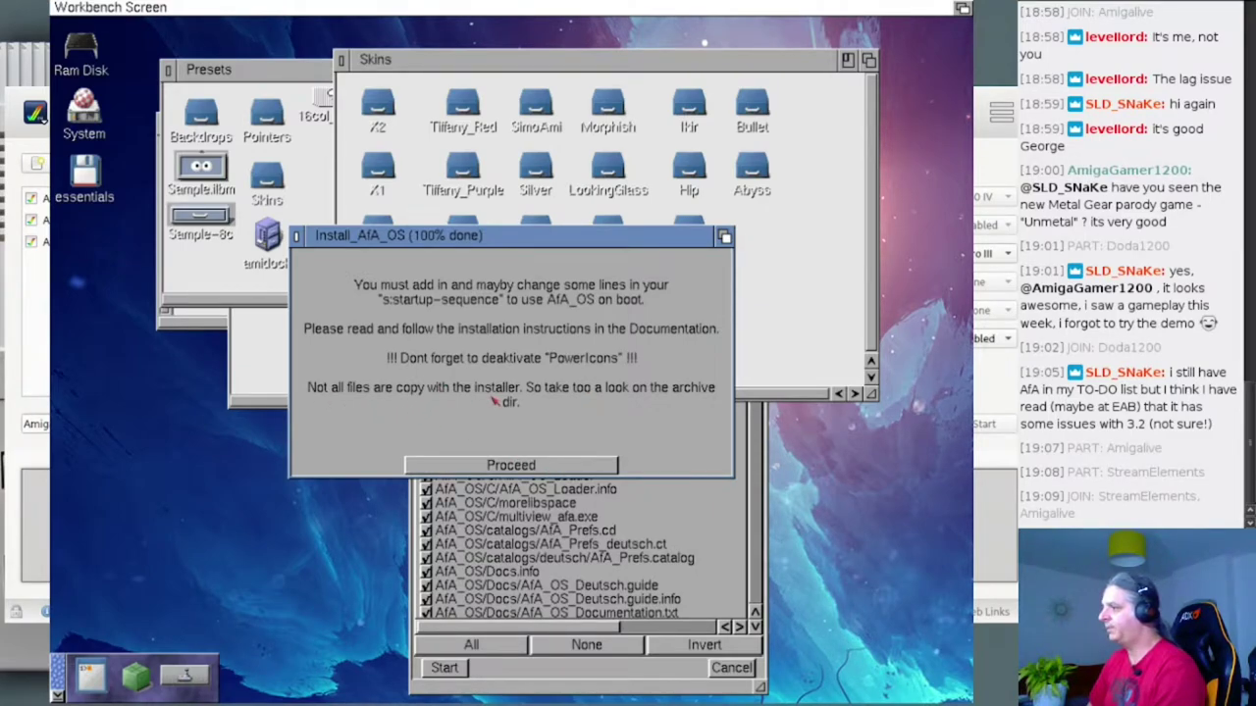
click(583, 467)
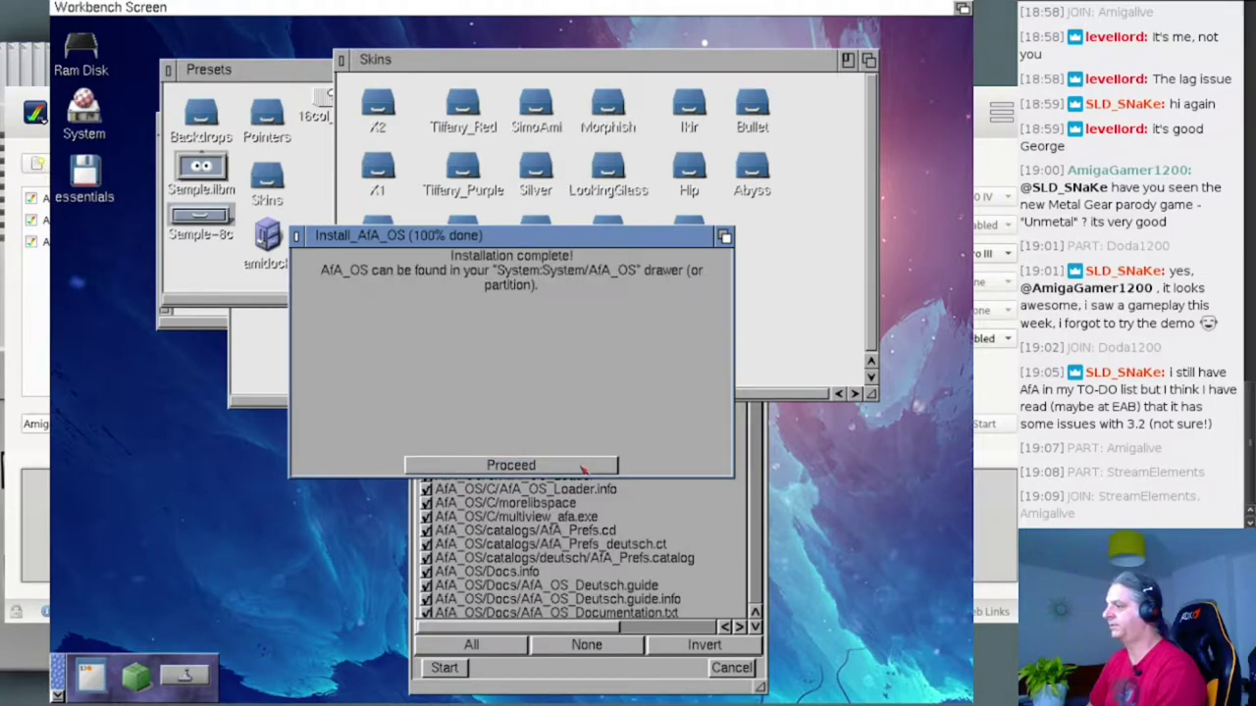
click(499, 469)
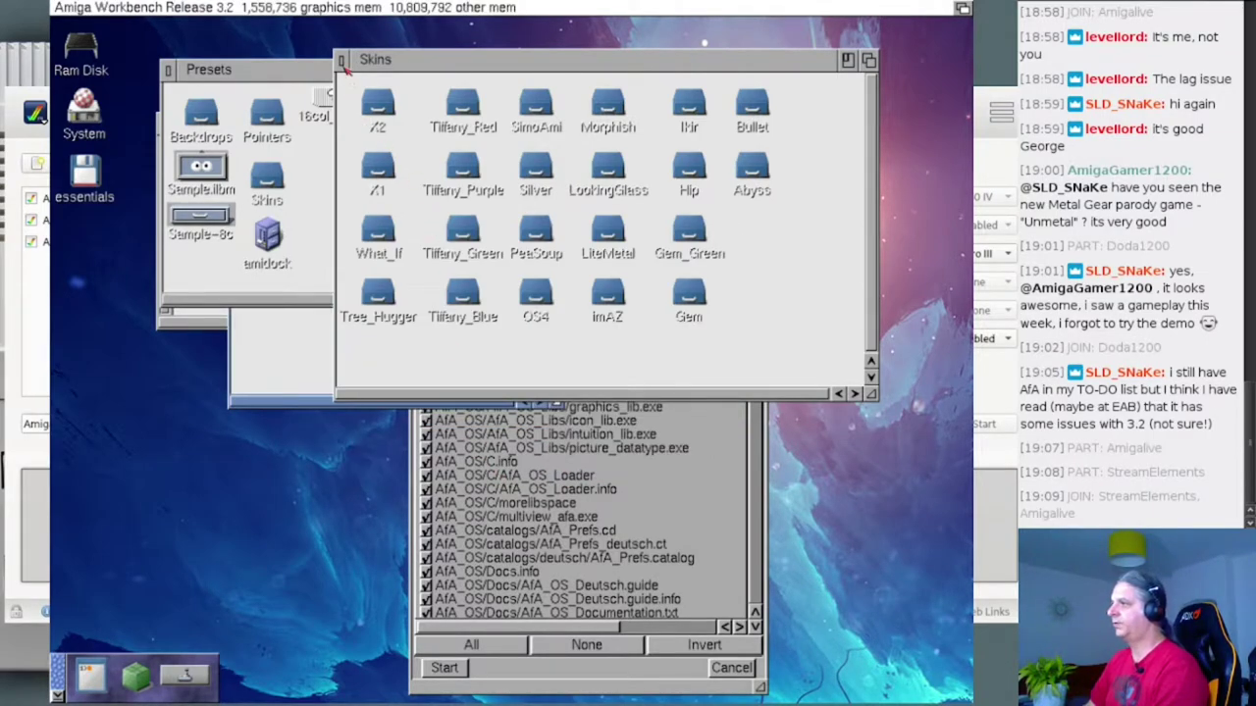
- Close the Skins, Presets, archive extraction and Ram Disk windows, moving the extracted AfA_OS window out of the way
click(342, 62)
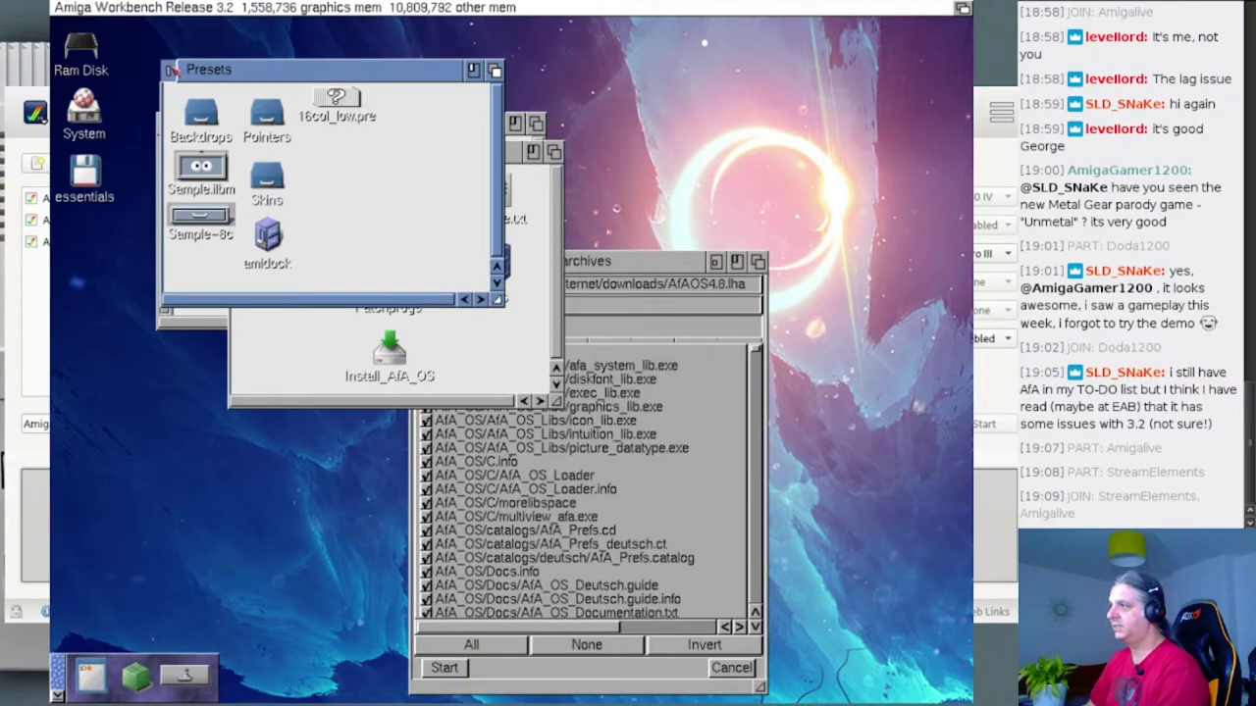
click(170, 70)
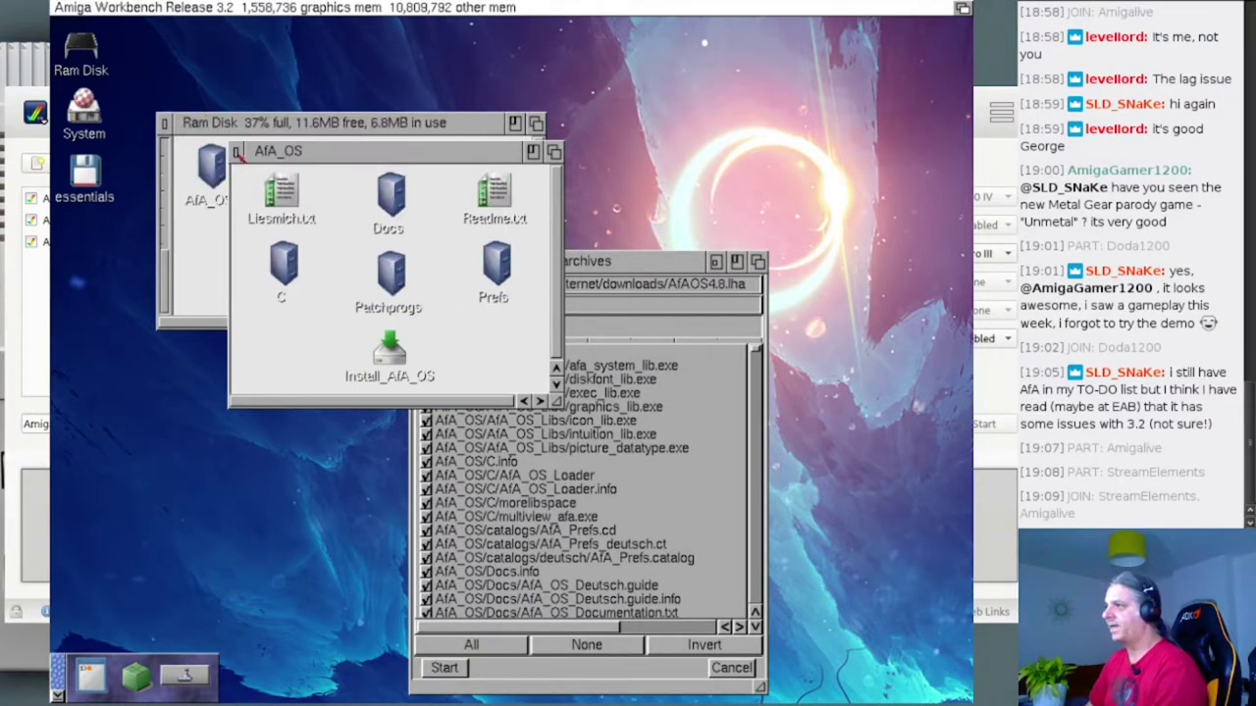
drag(379, 153, 765, 56)
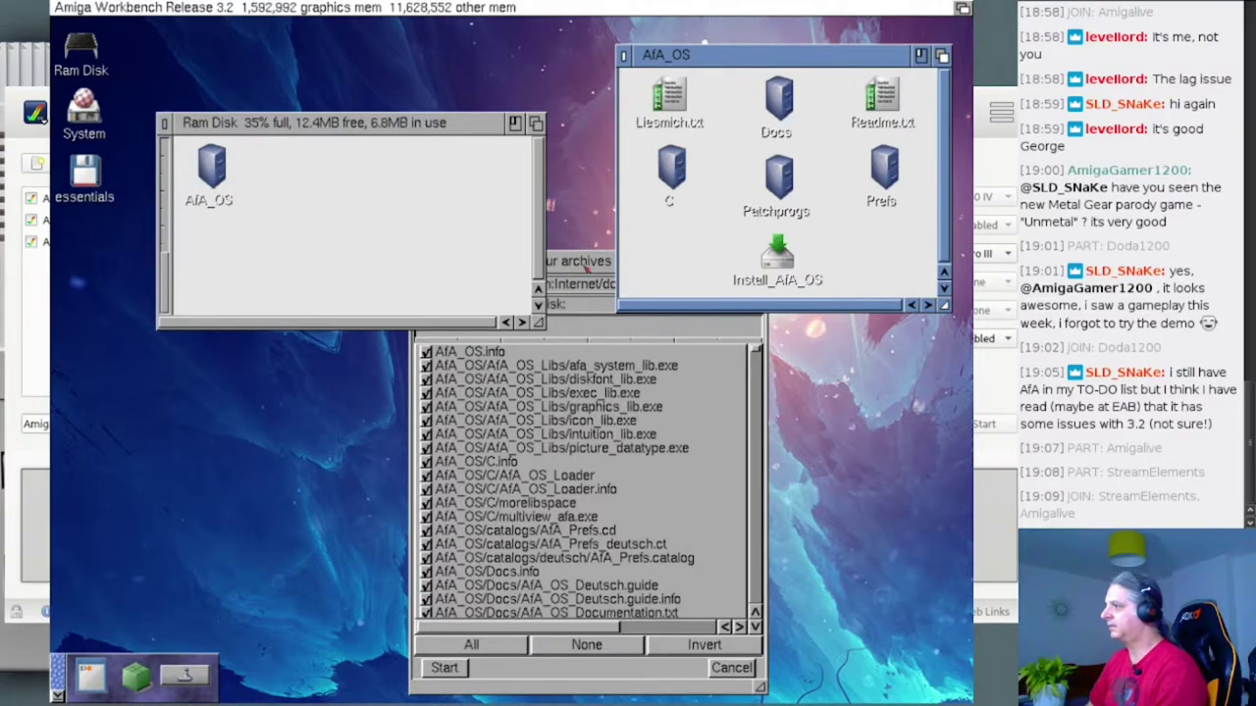
drag(581, 272, 583, 276)
click(417, 262)
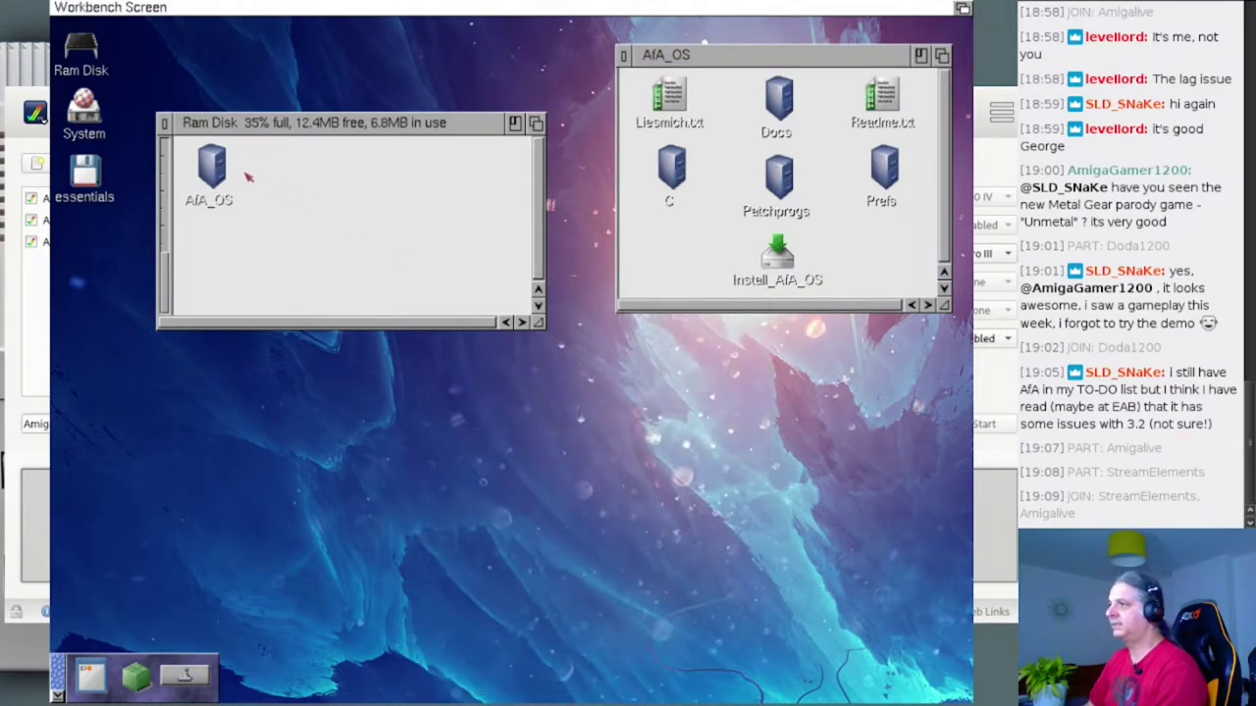
click(165, 124)
- Open the installed AfA_OS drawer inside System's System drawer and enlarge its window to show all files
double_click(96, 120)
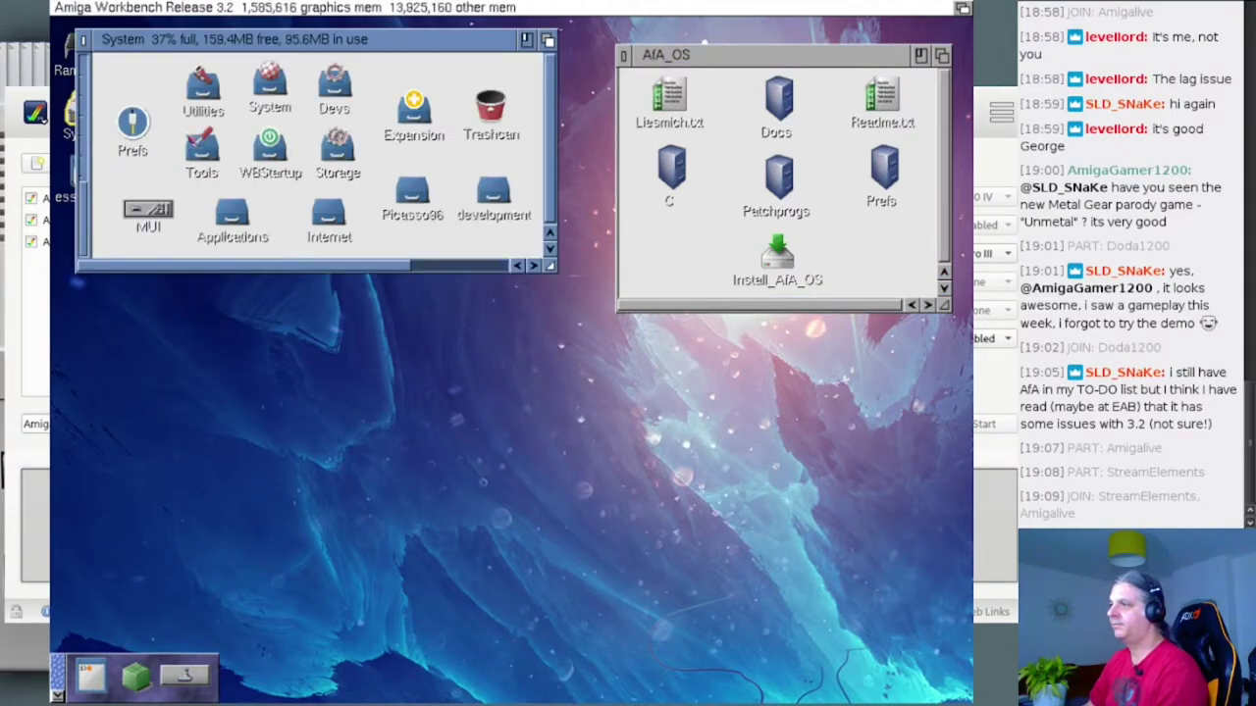
double_click(273, 88)
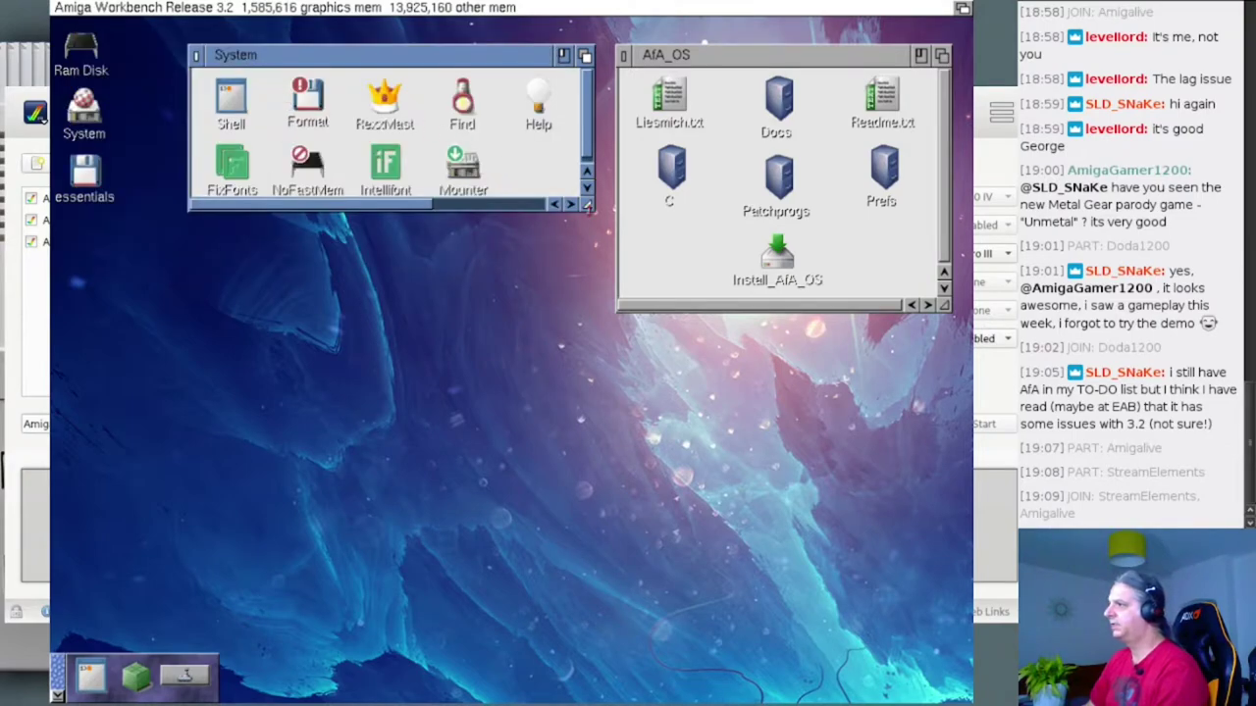
click(541, 204)
double_click(469, 110)
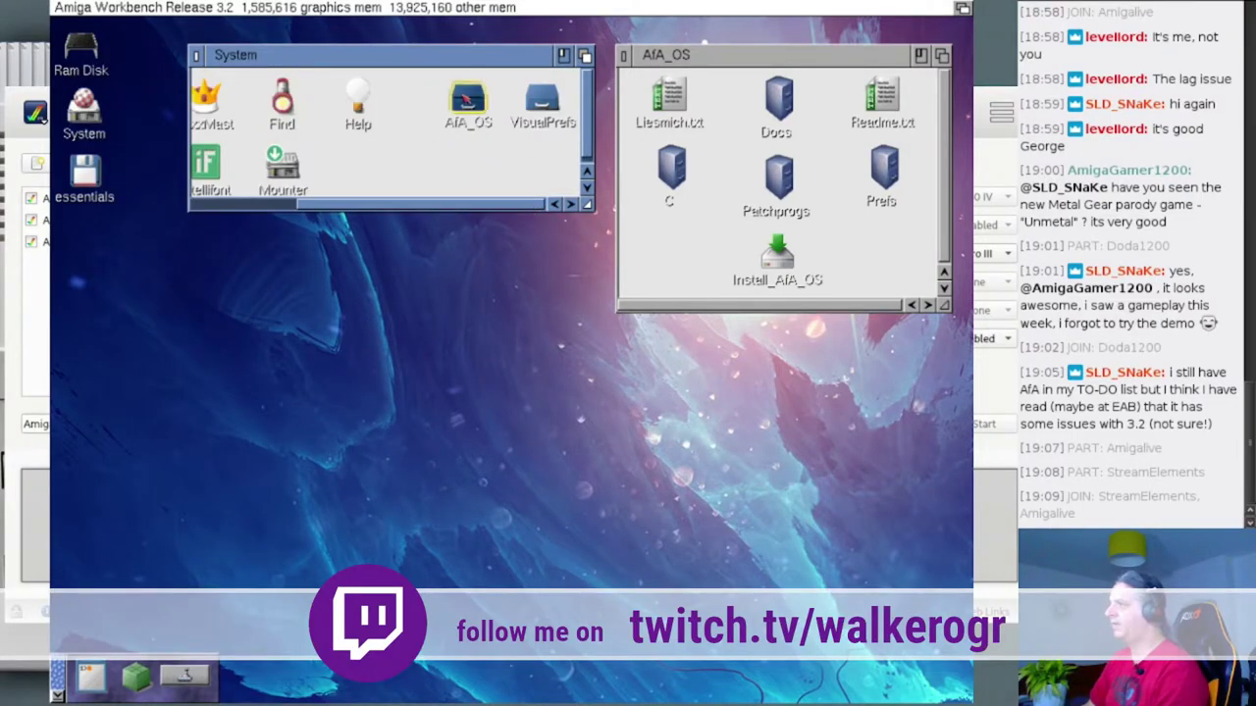
drag(565, 135, 555, 447)
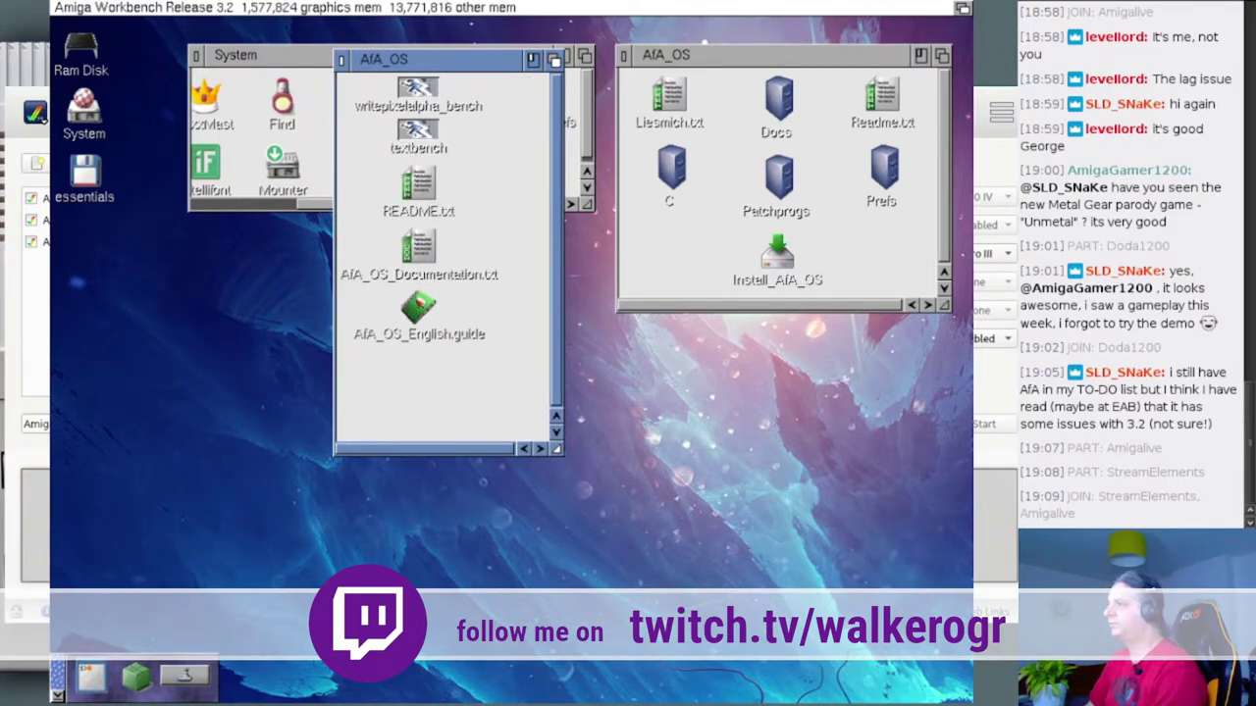
- Open AfA_OS_English.guide, shrink its window and move it clear of the desktop icons
double_click(419, 309)
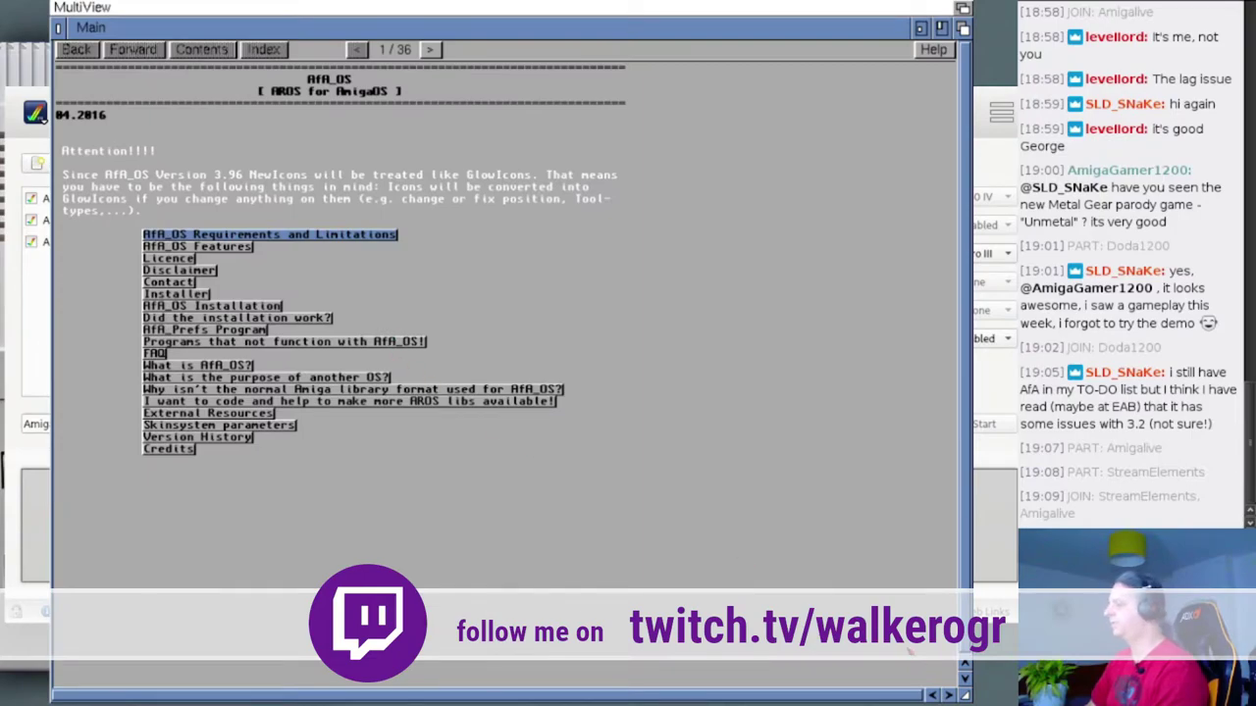
drag(964, 695, 755, 498)
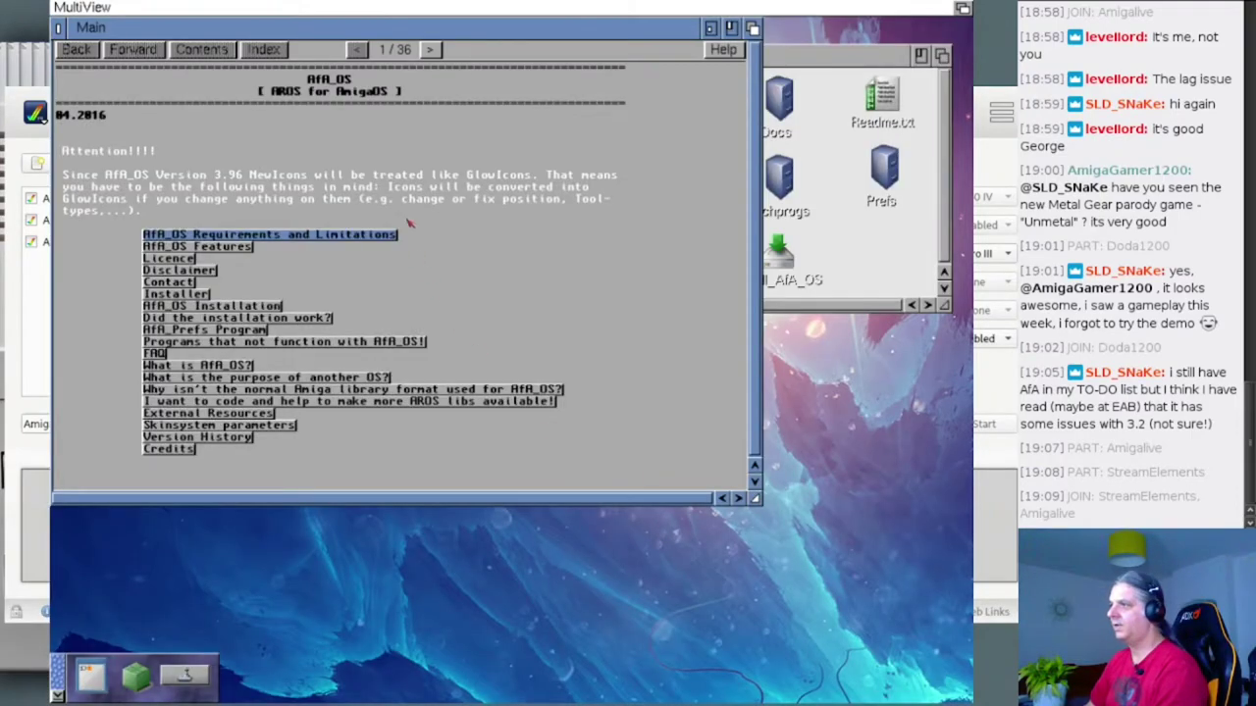
drag(422, 30, 618, 145)
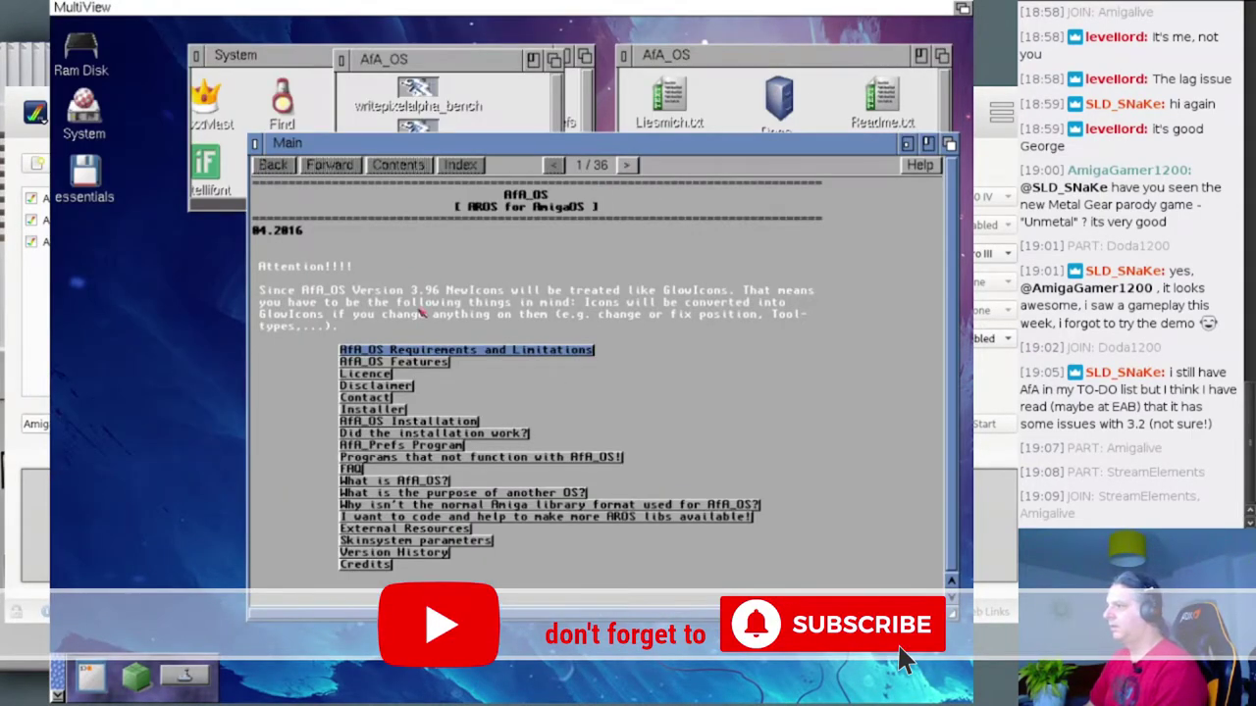
- Read the guide's AfA_OS Installation, MoreLibSpace and "Did the installation work?" pages, then return to MoreLibSpace
click(385, 422)
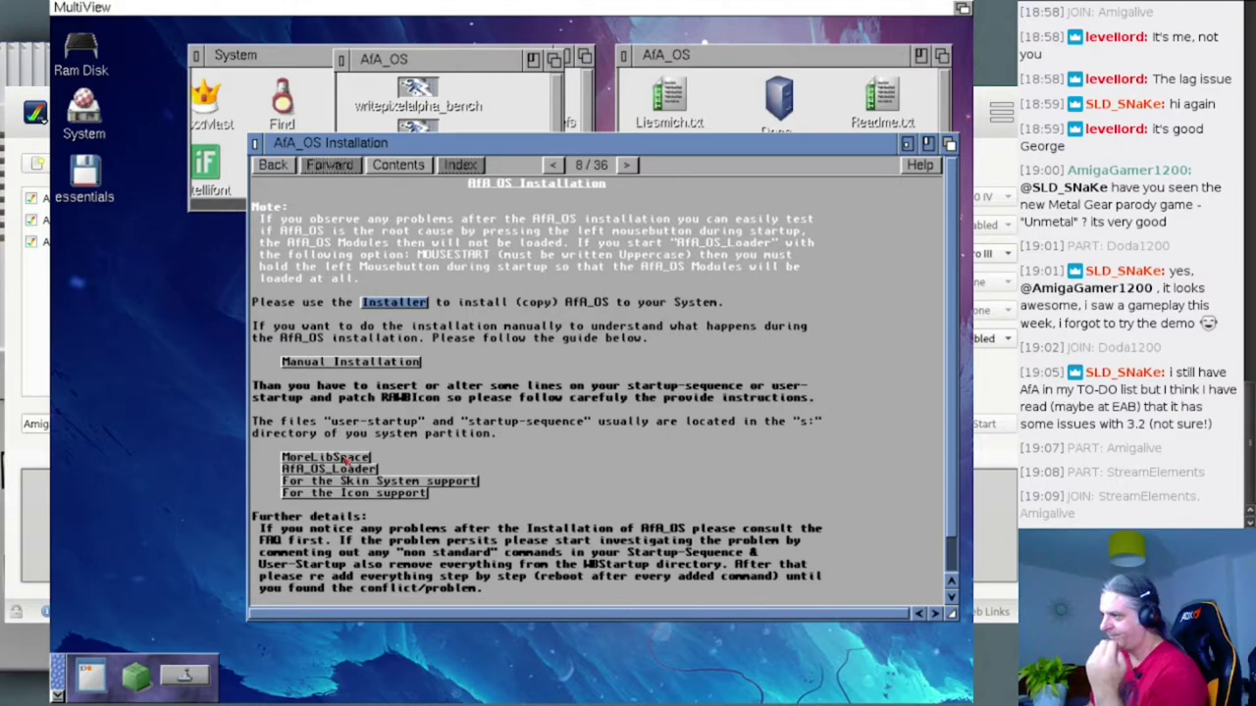
click(345, 458)
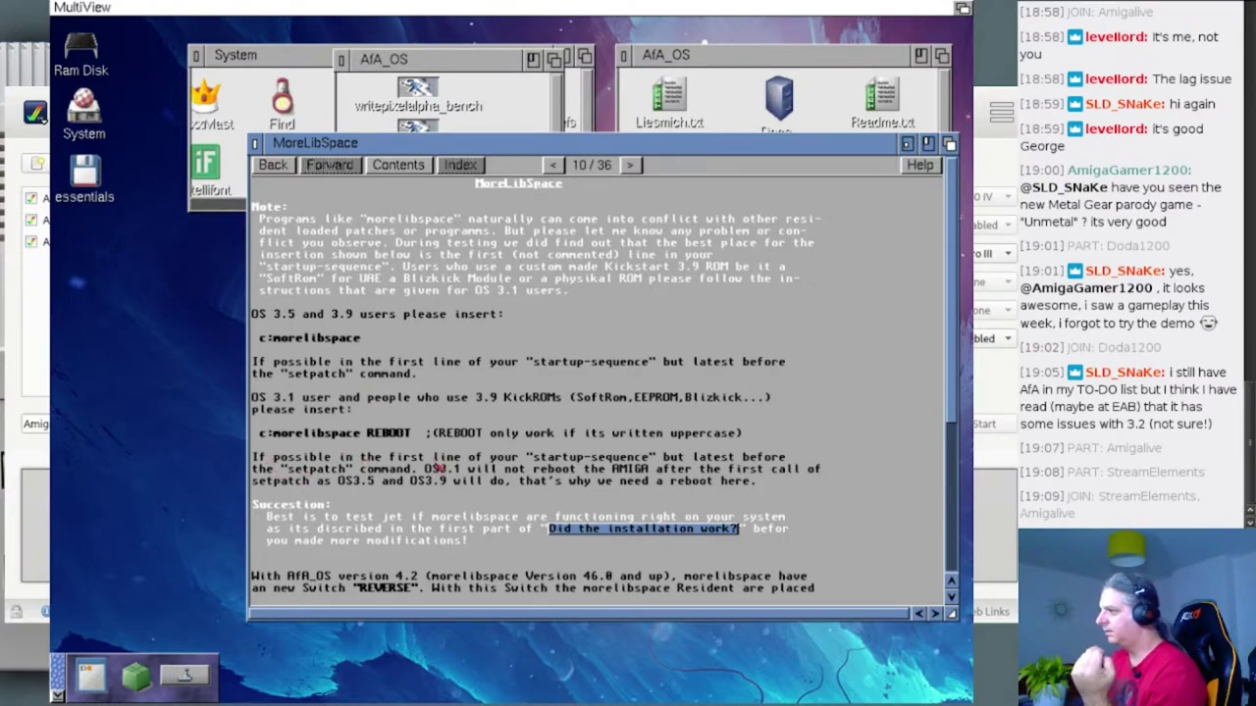
scroll(439, 469, down, 2)
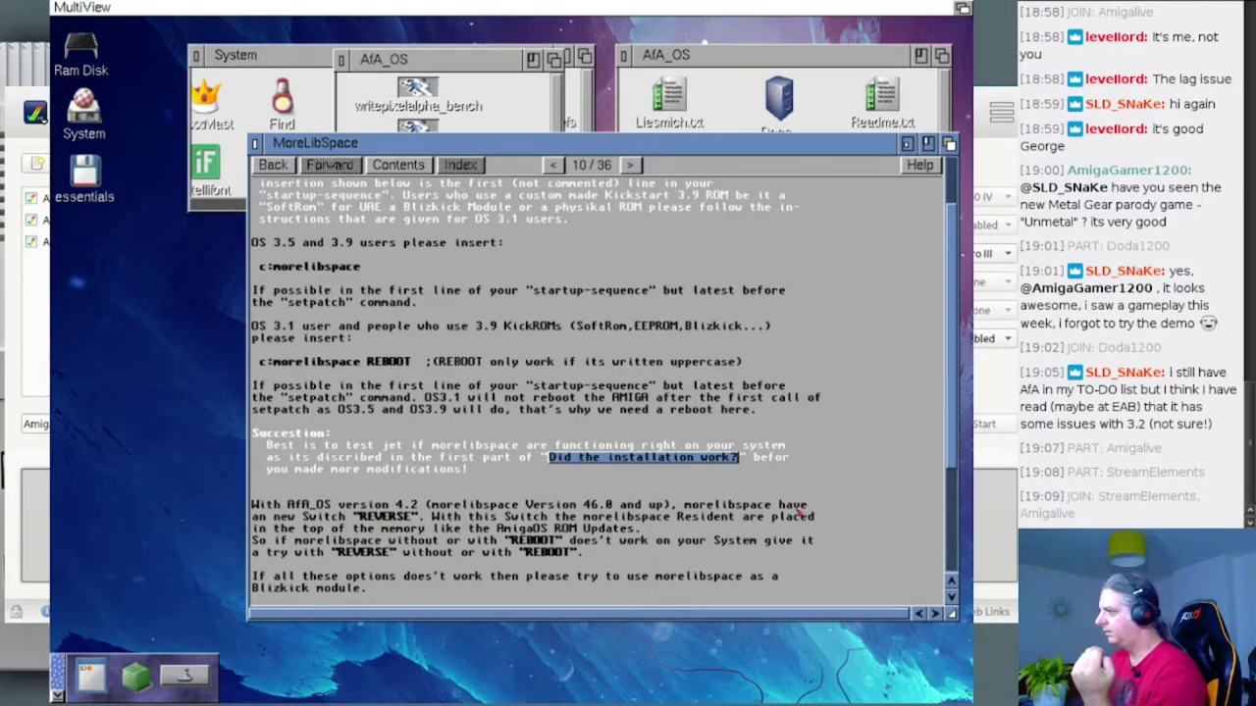
scroll(402, 527, up, 2)
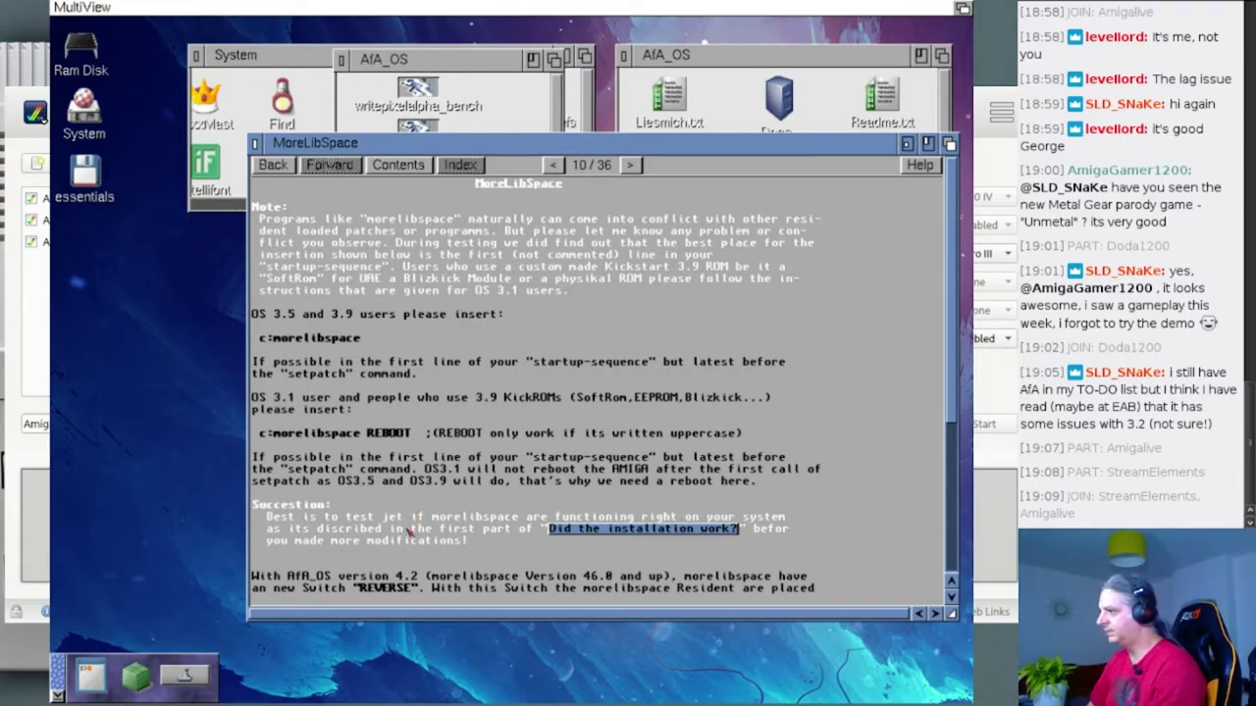
click(592, 531)
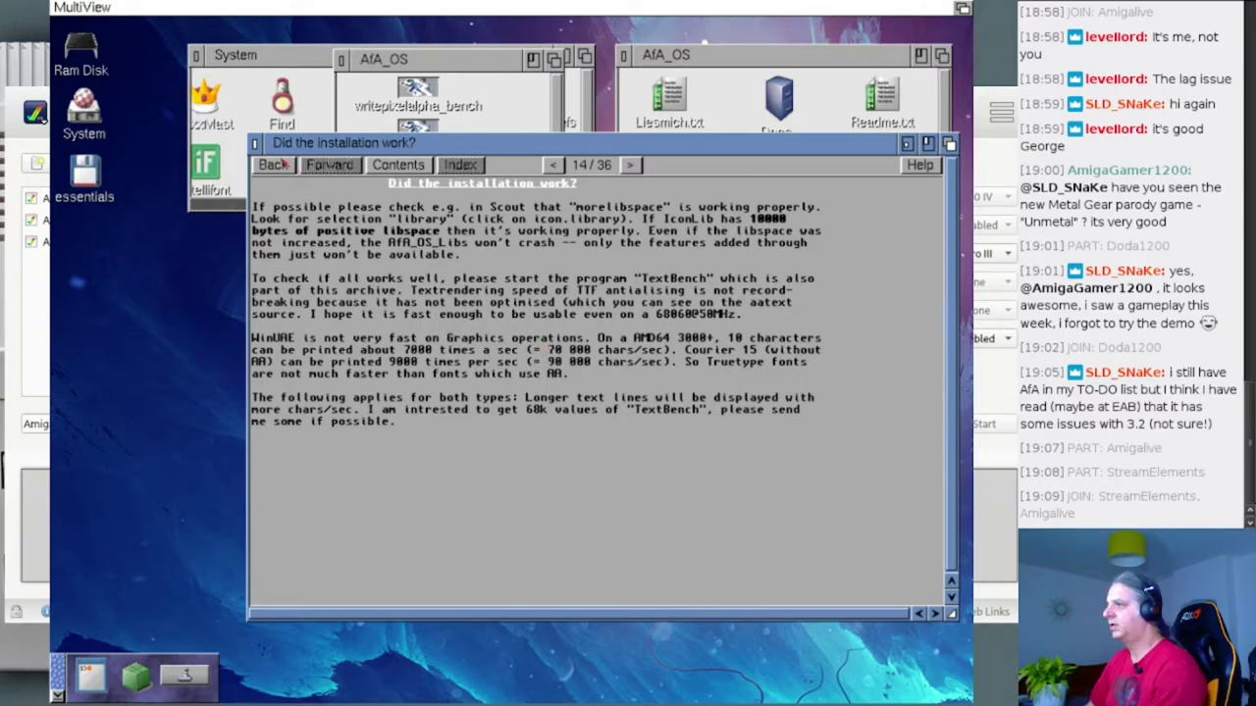
click(285, 166)
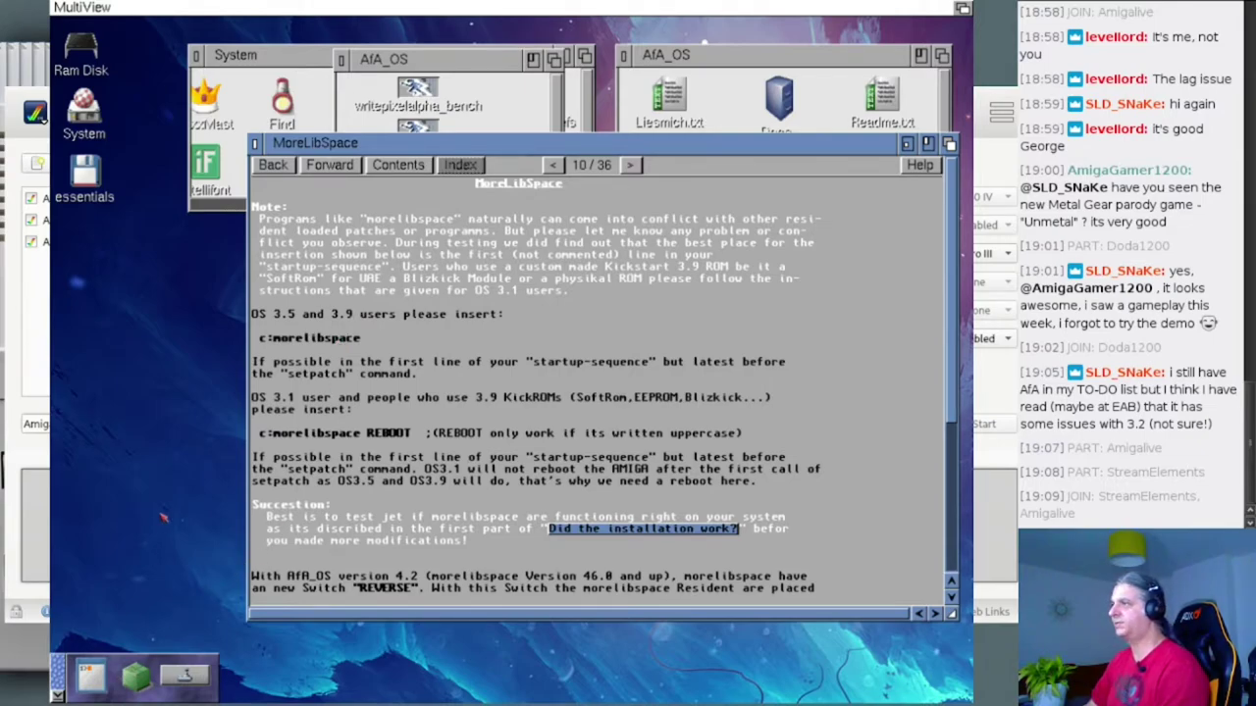
- Start TextEdit from the System disk's Tools drawer and enlarge its window
click(104, 116)
double_click(104, 116)
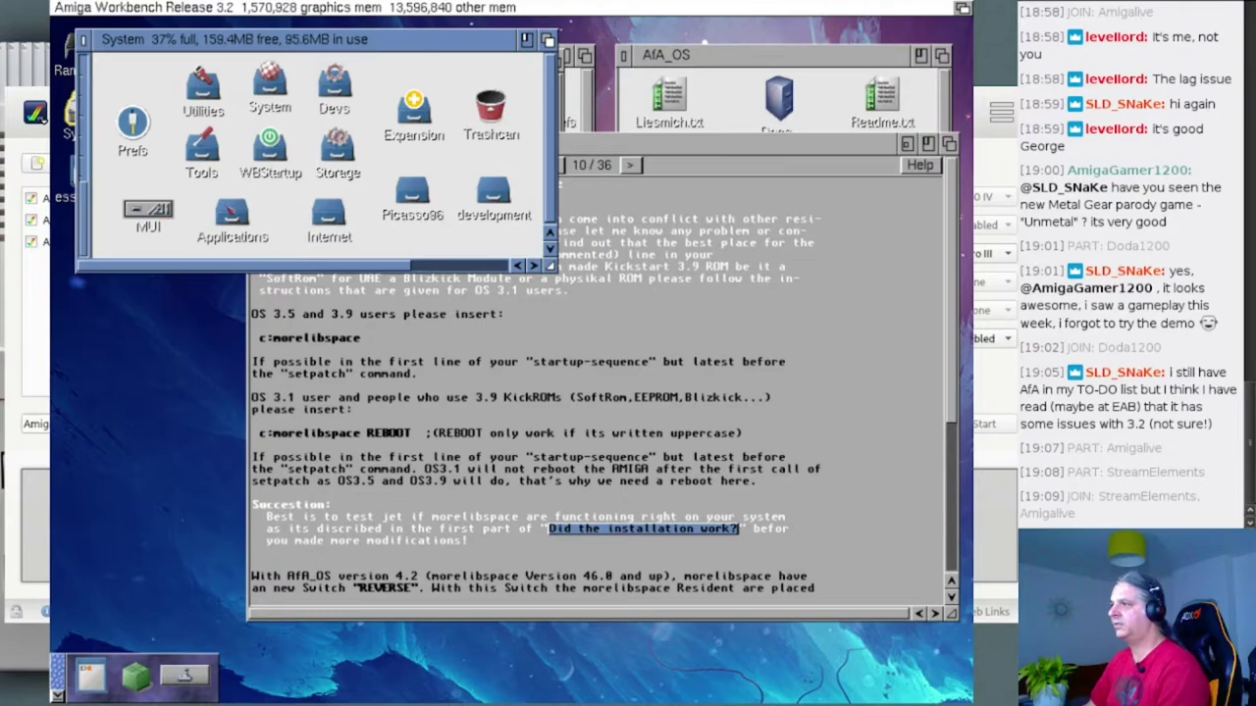
double_click(201, 147)
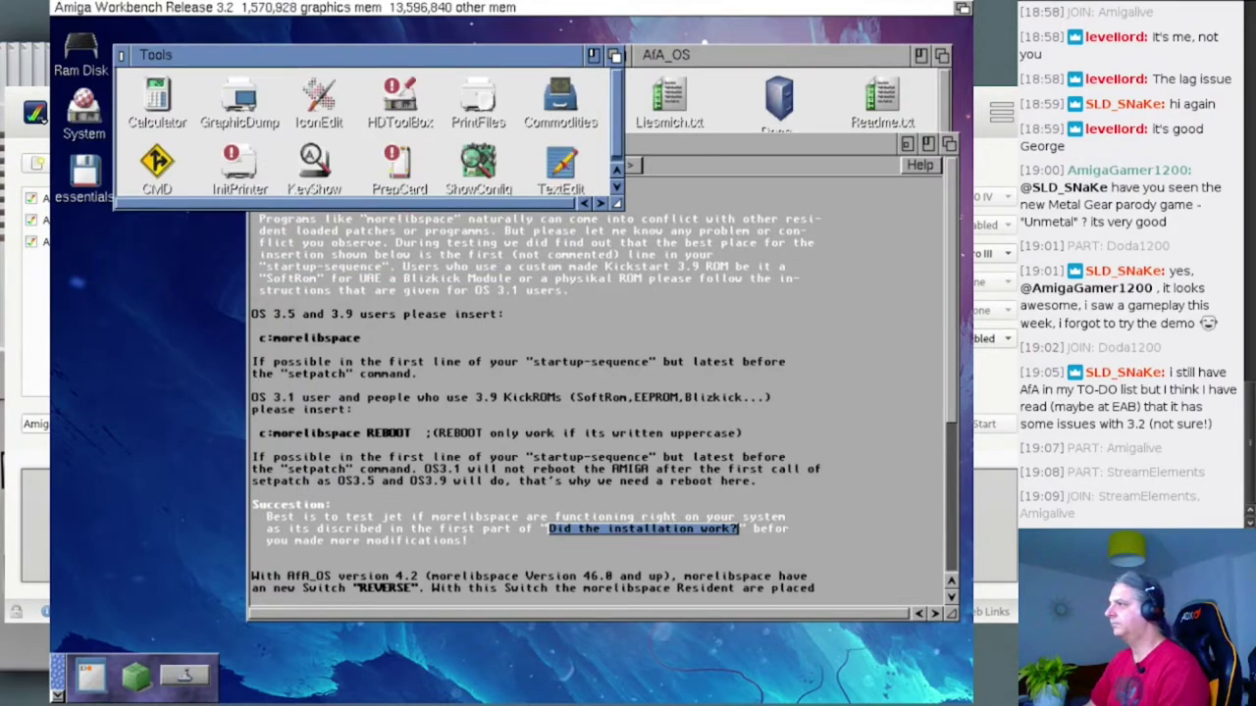
double_click(557, 169)
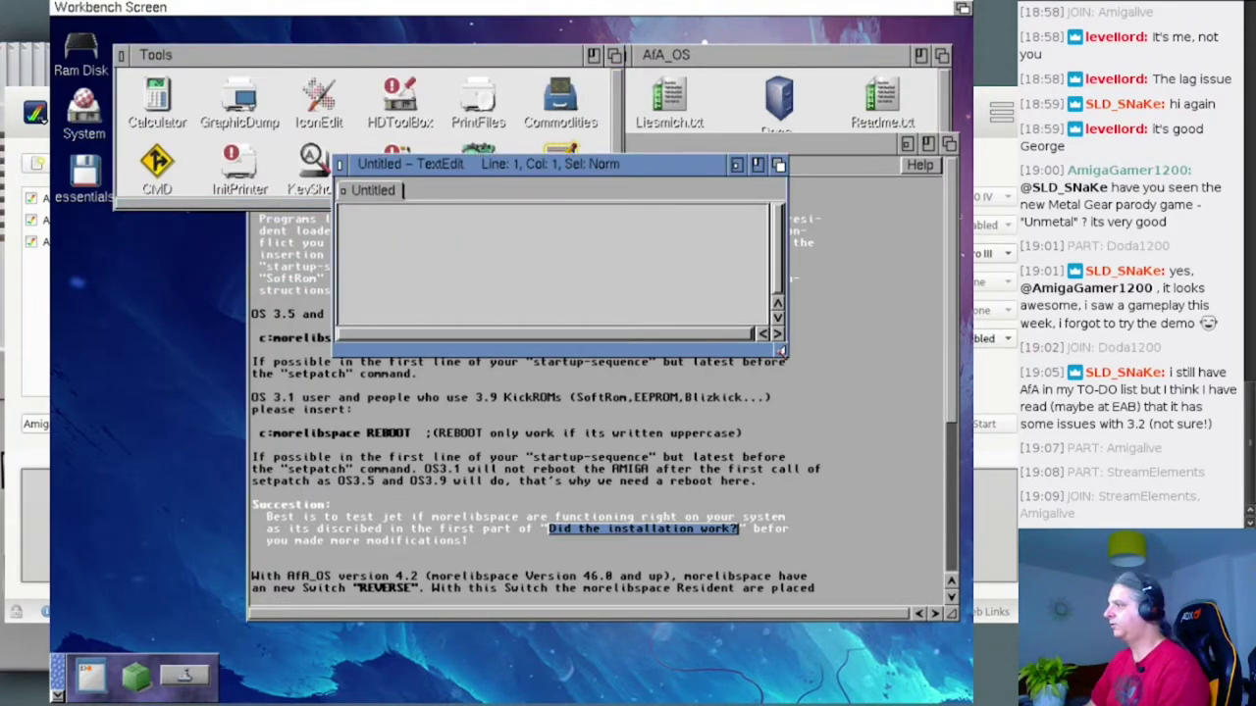
drag(781, 348, 895, 633)
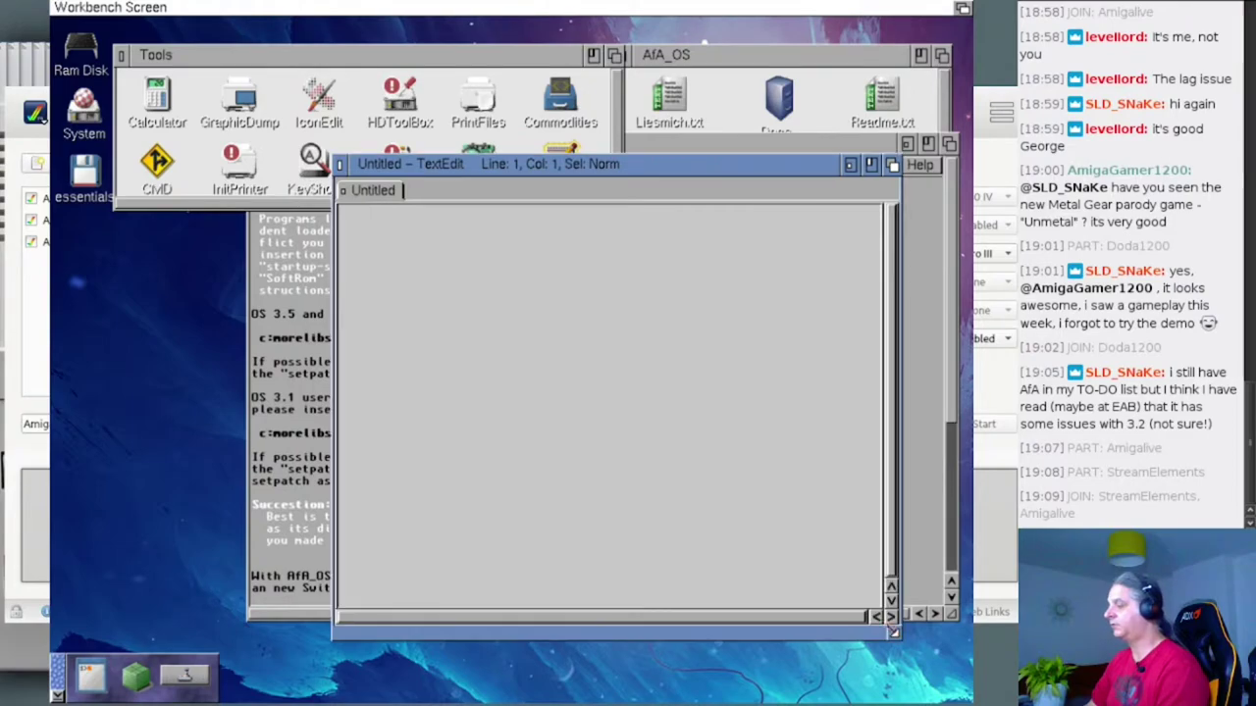
- Open the Startup-sequence file from the S drawer for editing
right_click(99, 11)
click(93, 38)
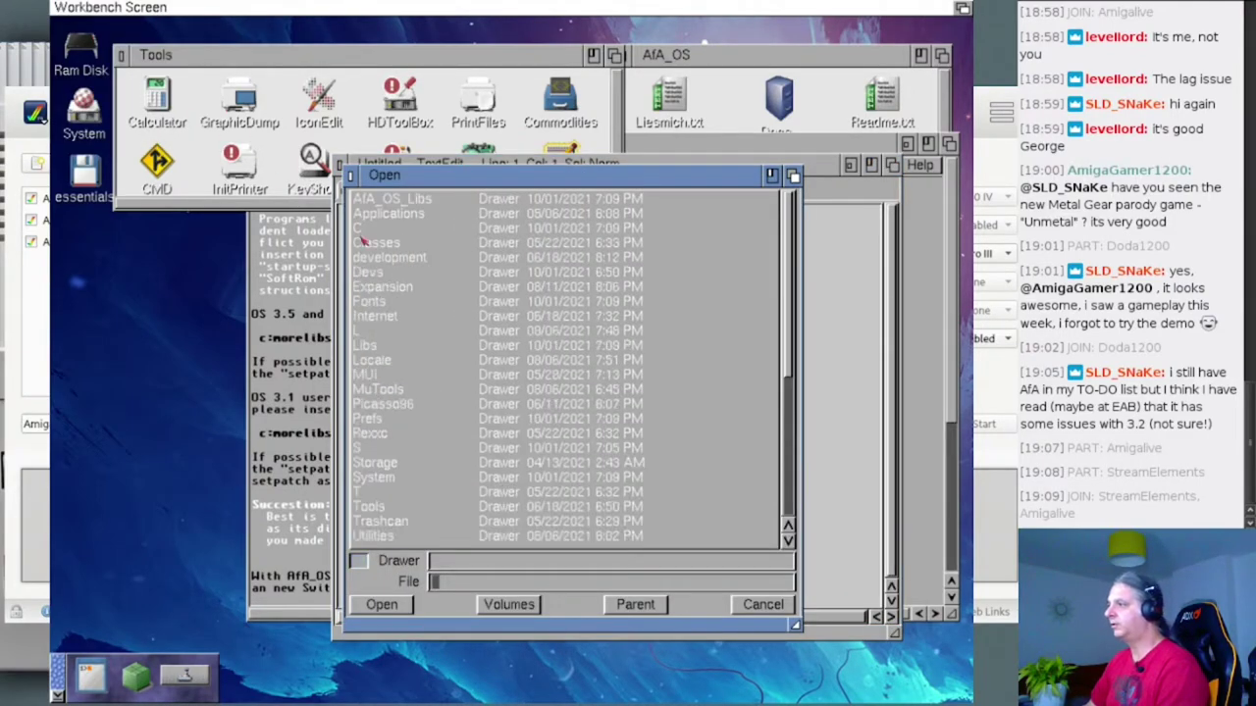
double_click(379, 418)
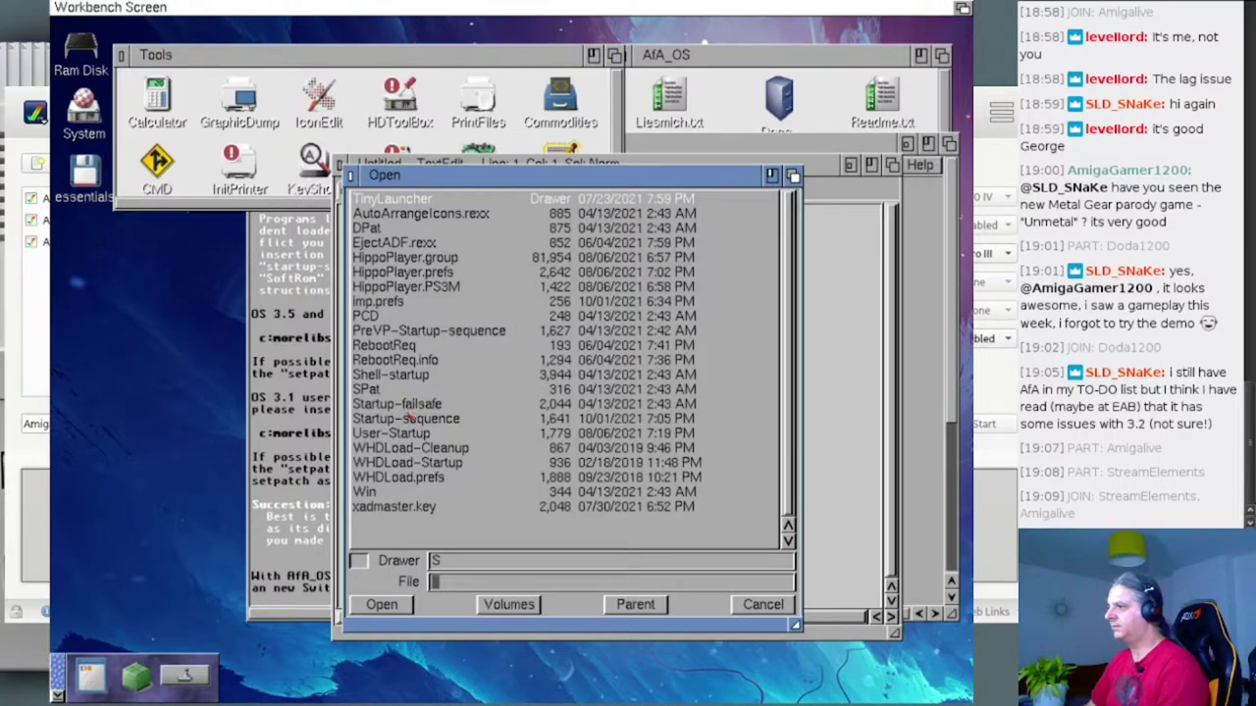
double_click(410, 418)
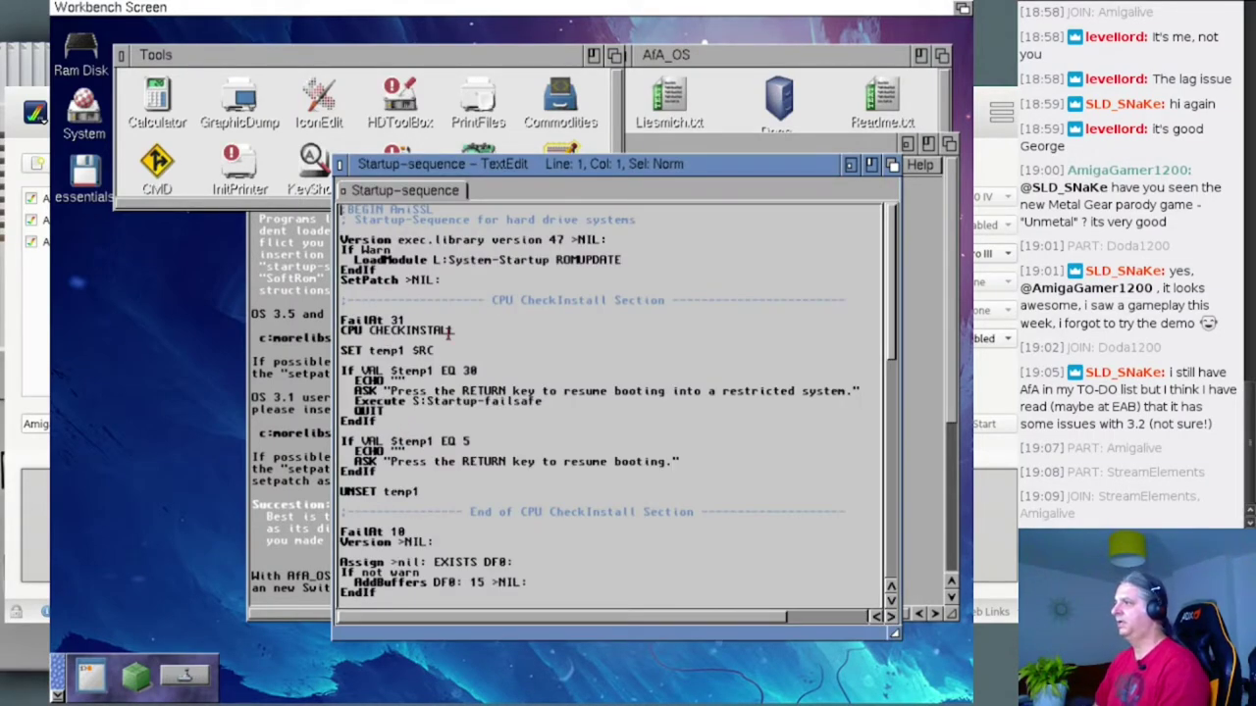
- Insert the line c:morelibspace between Startup-sequence's header comment and the Version exec.library check, moving the editor aside to see the guide
key(Down)
key(Down)
key(Return)
key(Return)
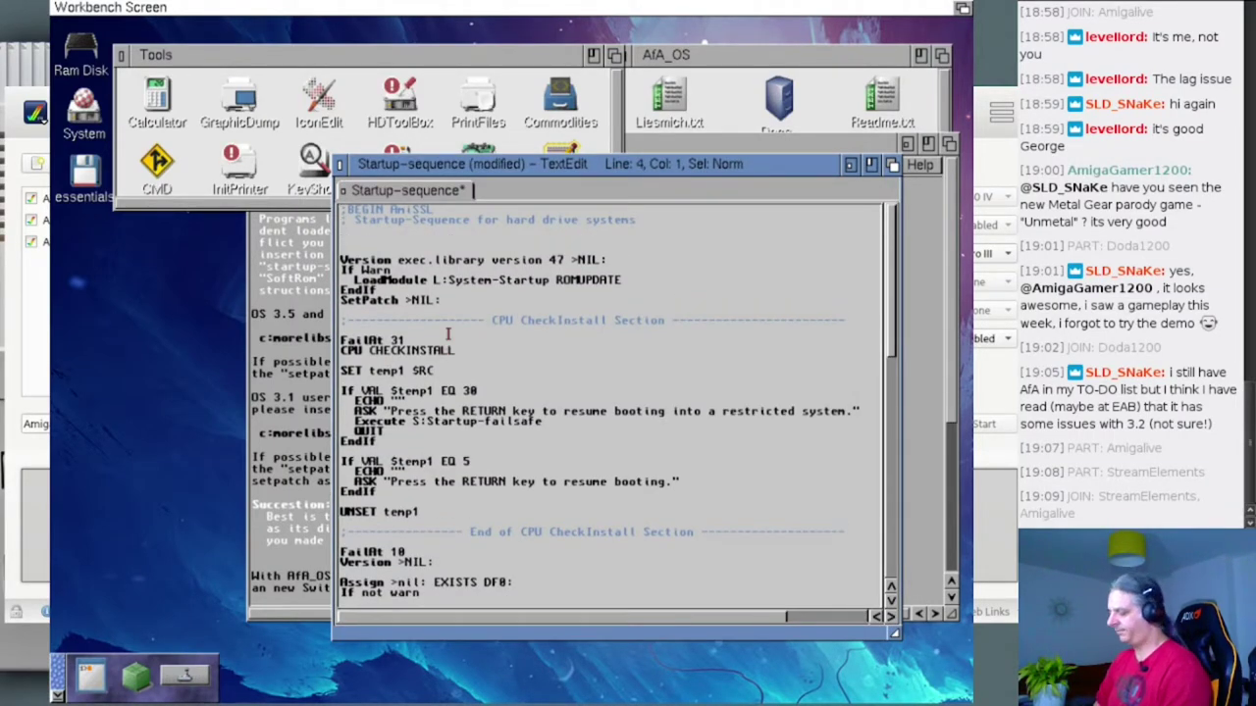
text(c)
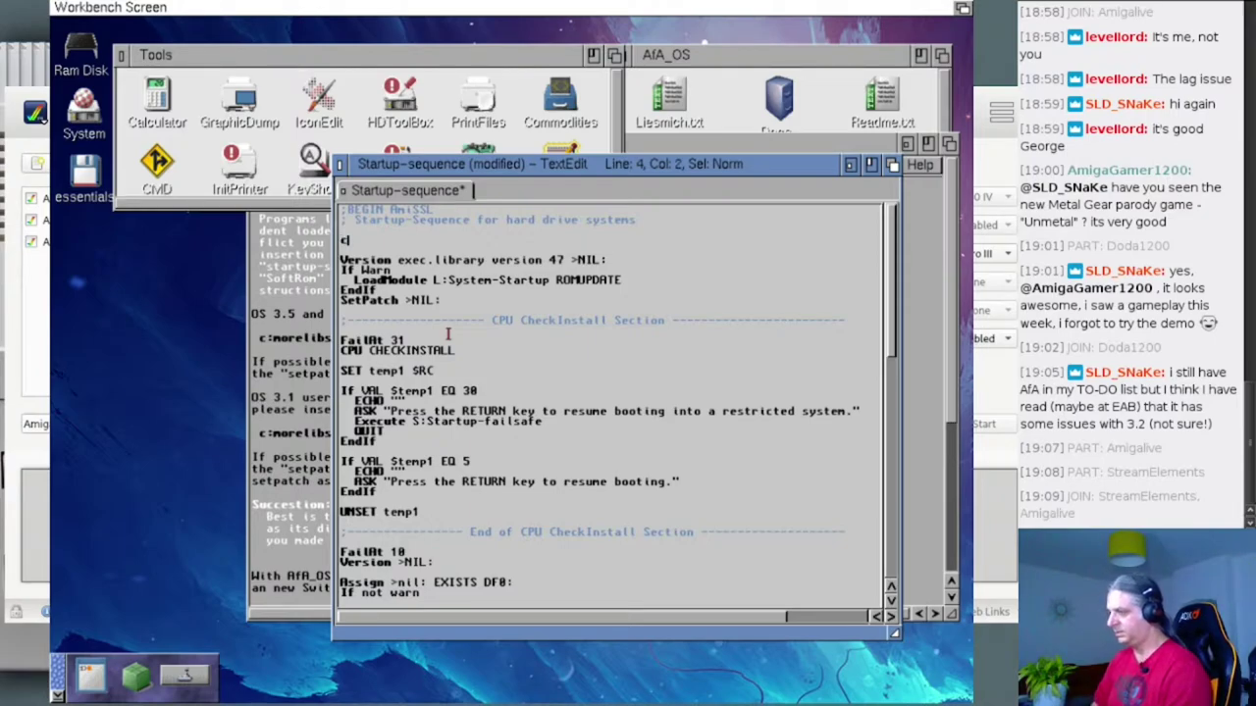
text(:)
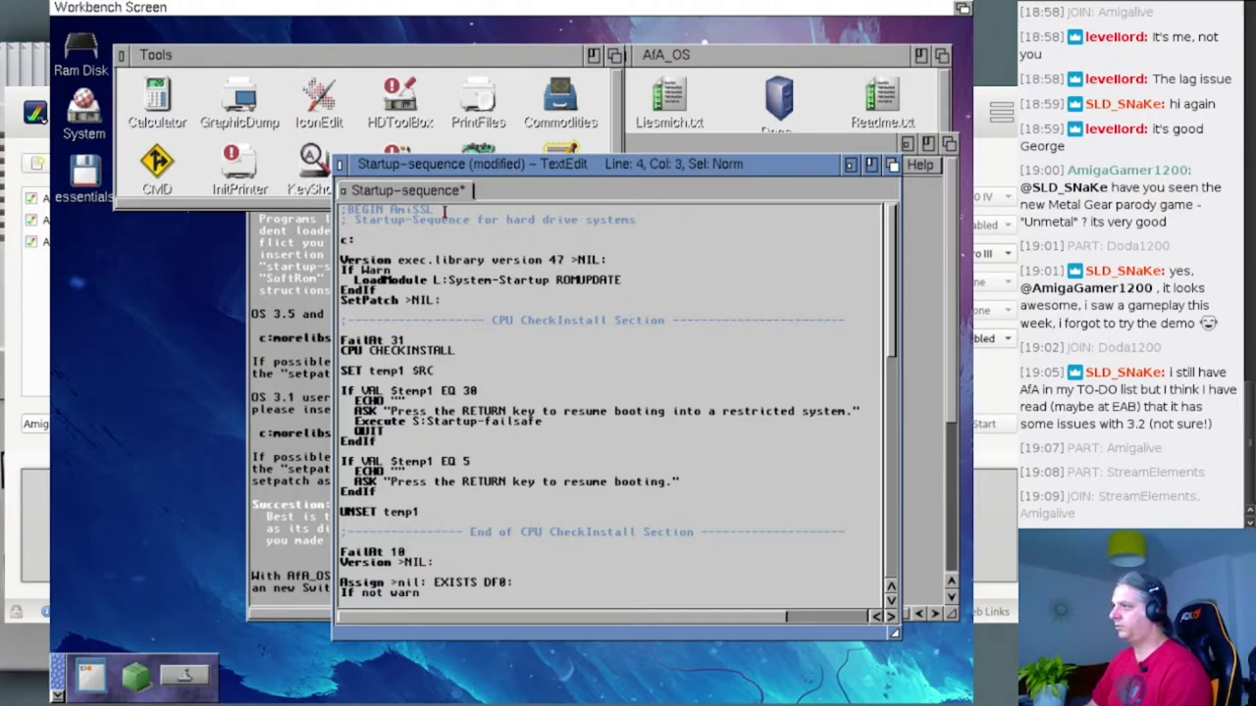
drag(472, 162, 661, 201)
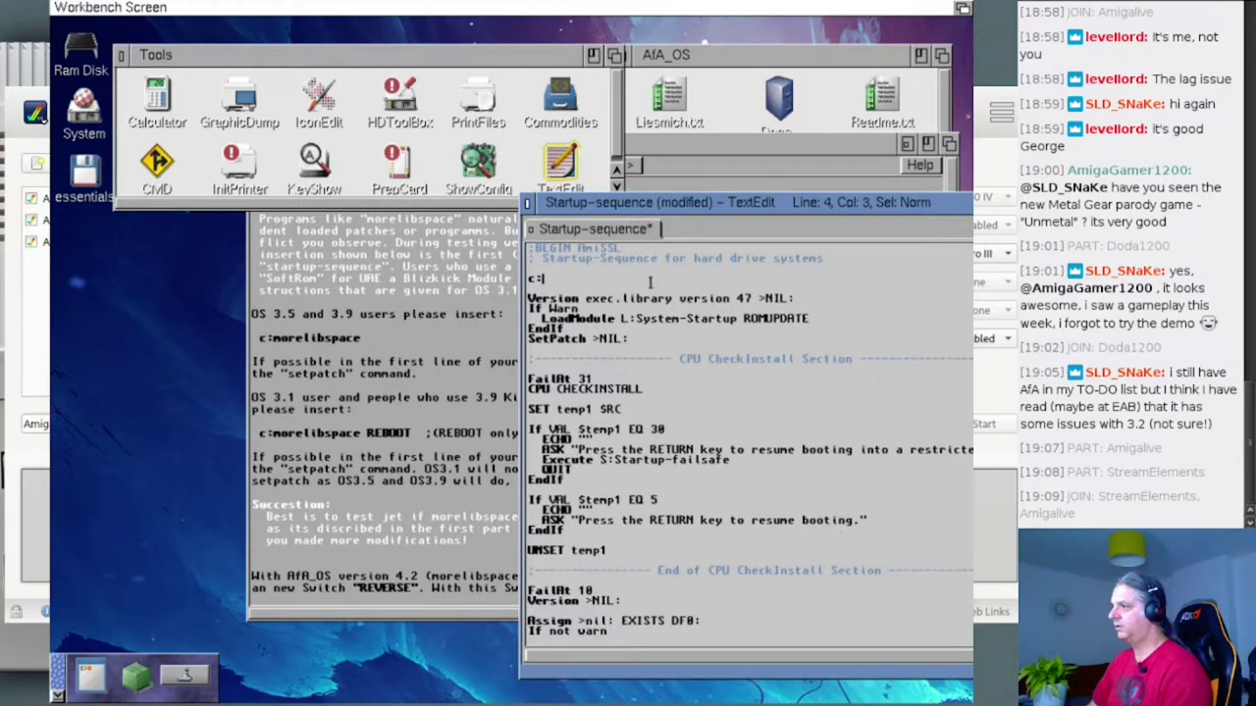
text(more)
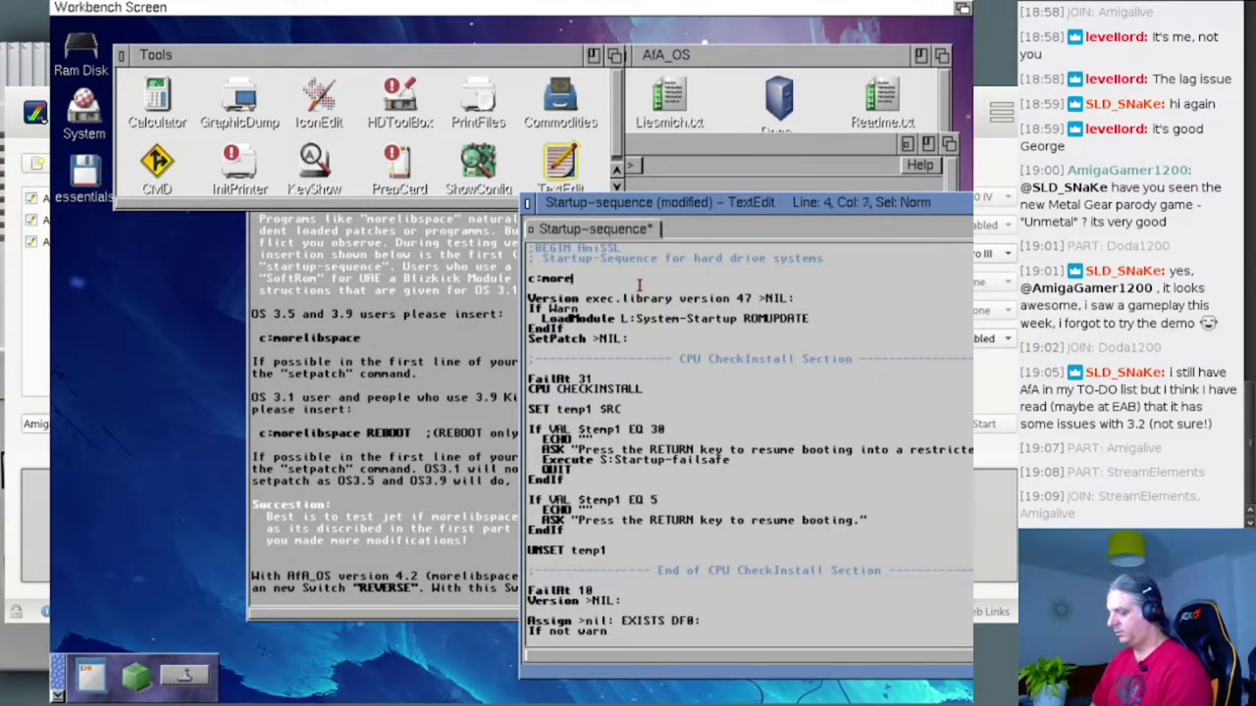
text(libspace)
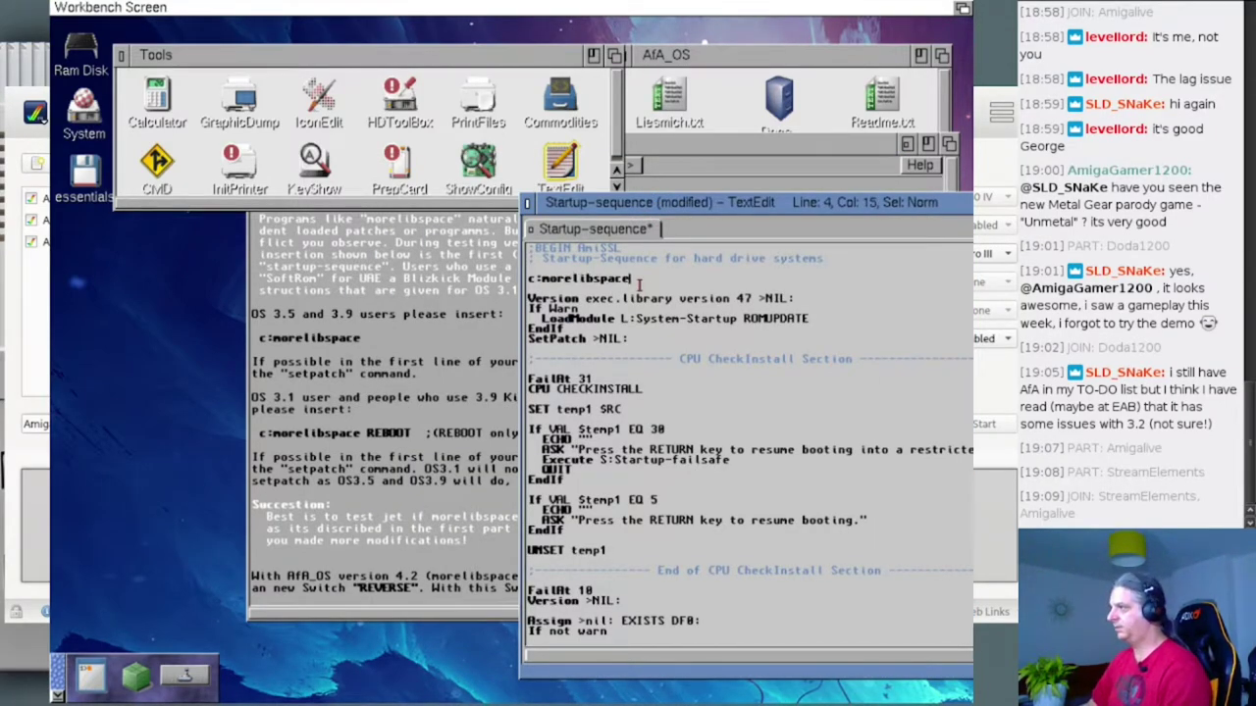
- Save and close the edited Startup-sequence, and restart the Amiga
right_click(113, 22)
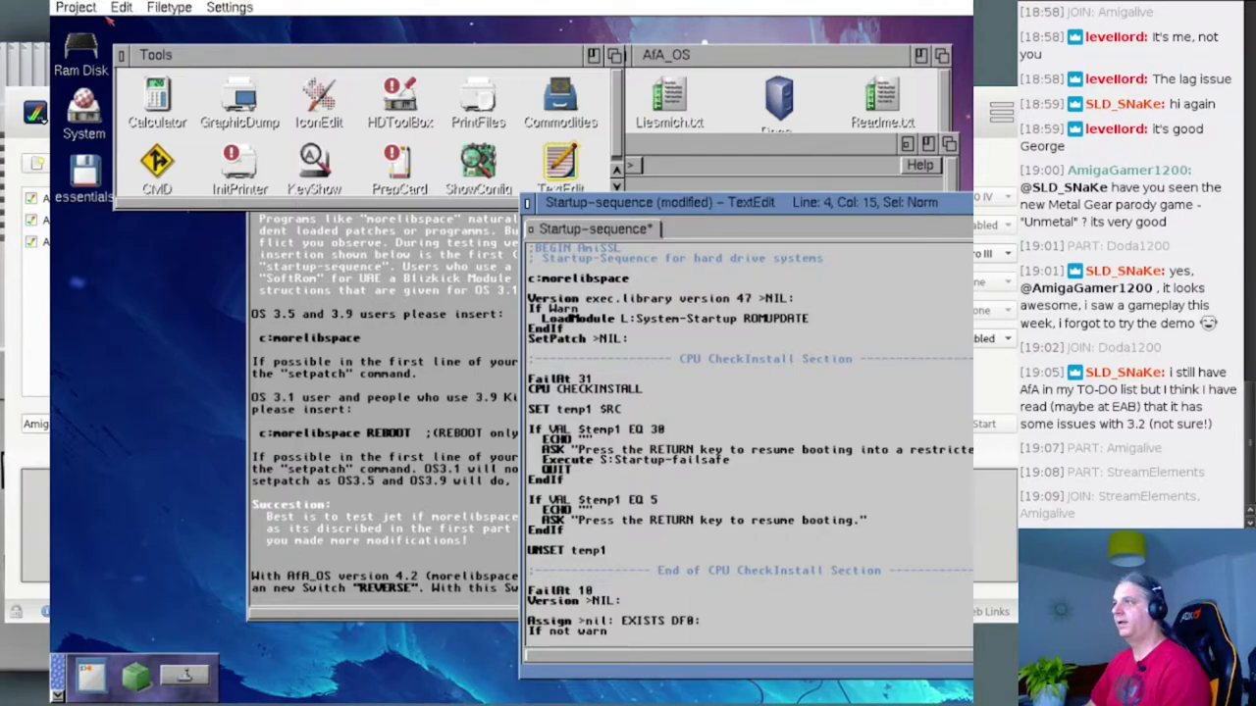
click(74, 51)
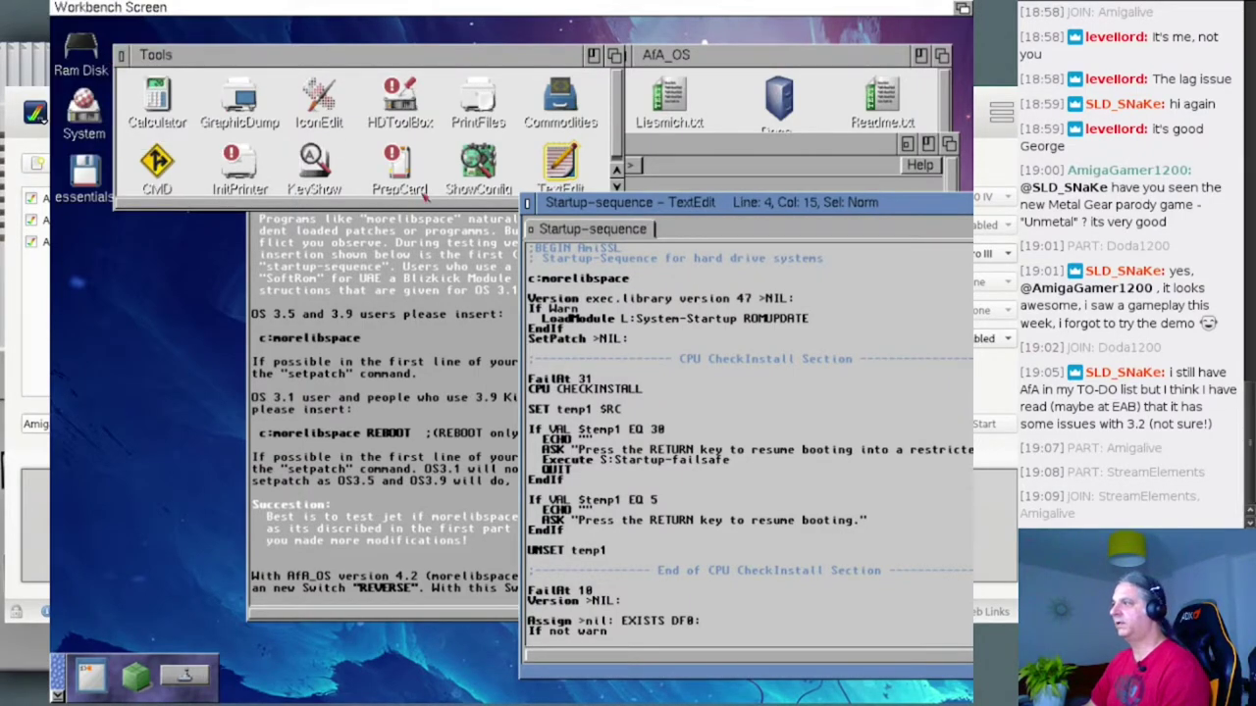
click(528, 203)
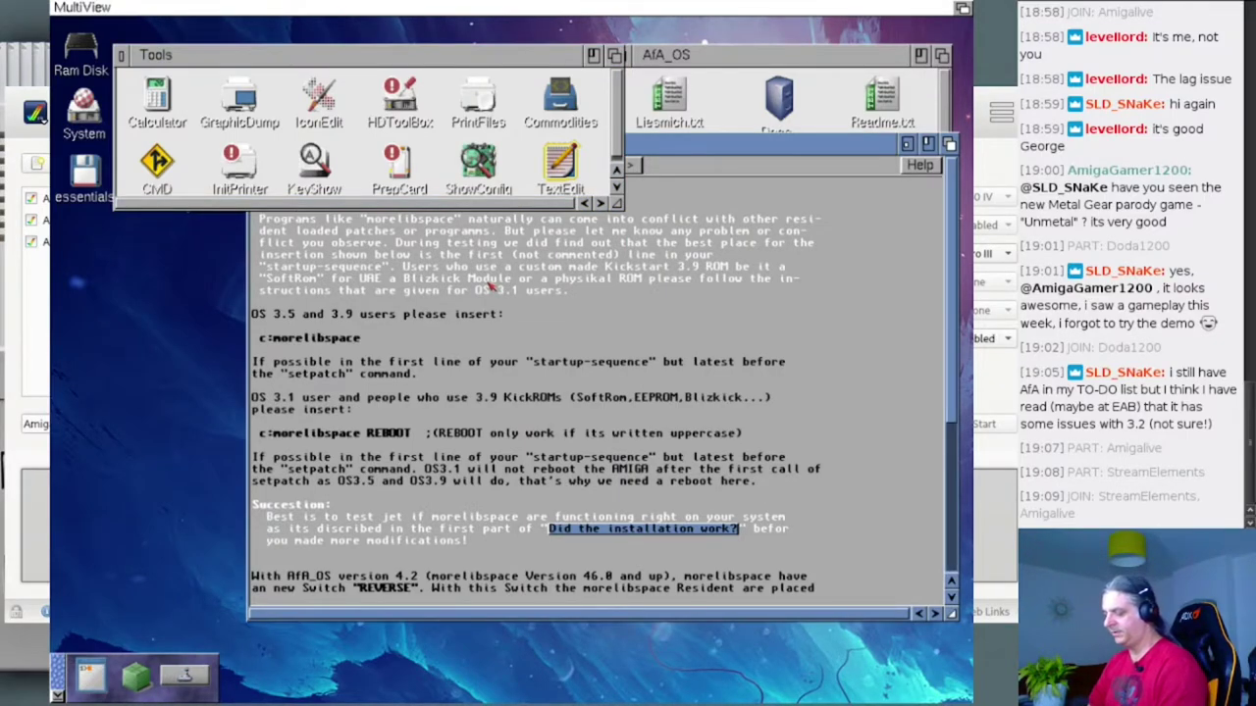
key(ctrl+super+super)
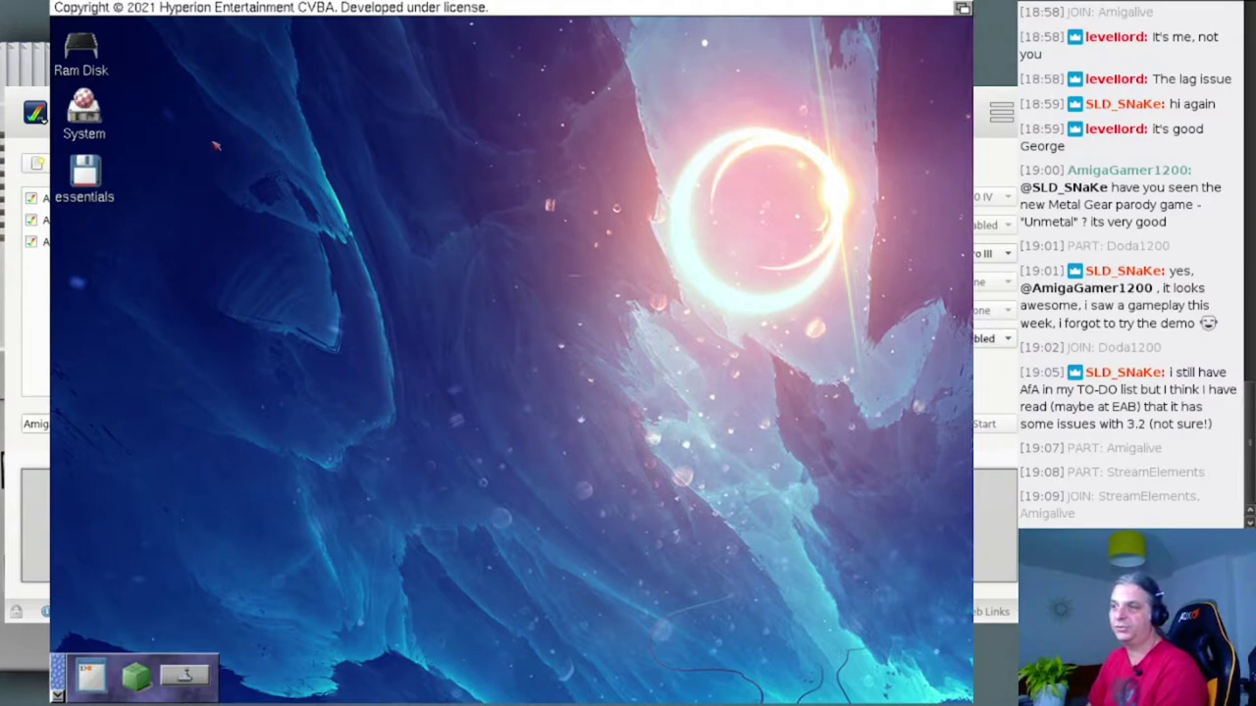
- Open the System disk's Prefs drawer, widen it to inspect the preference programs, and close it again
double_click(84, 108)
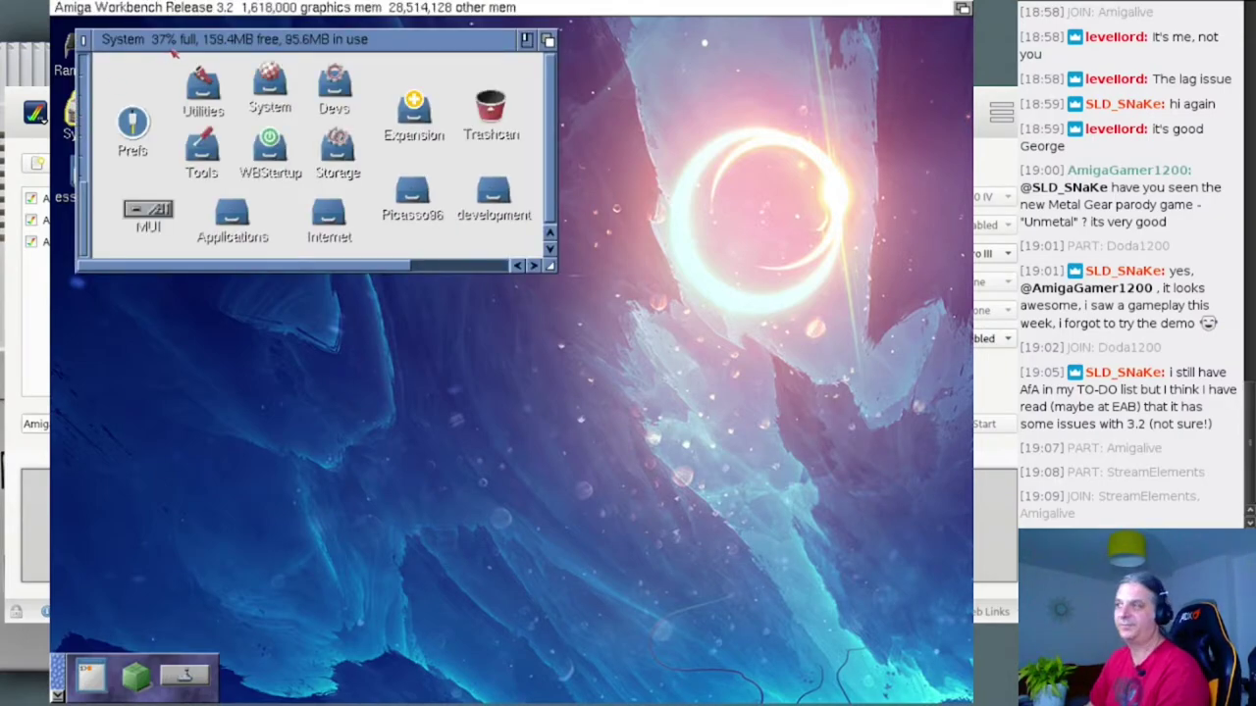
drag(187, 48, 279, 85)
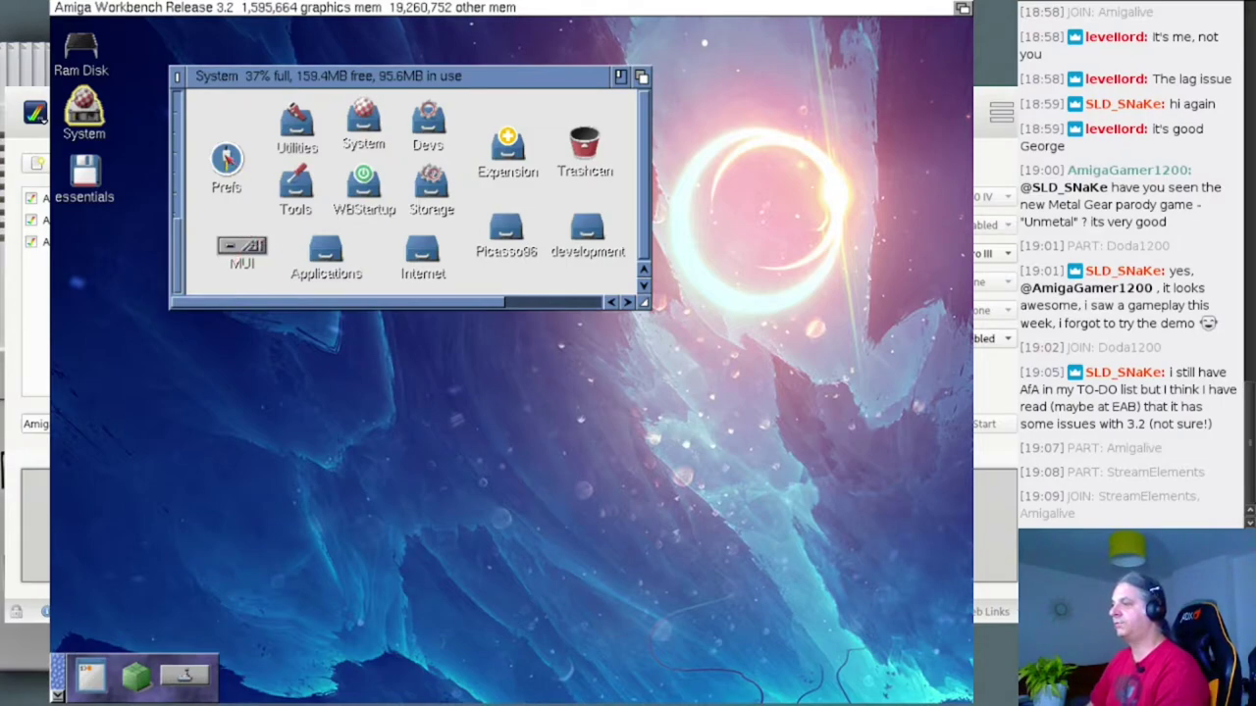
double_click(226, 162)
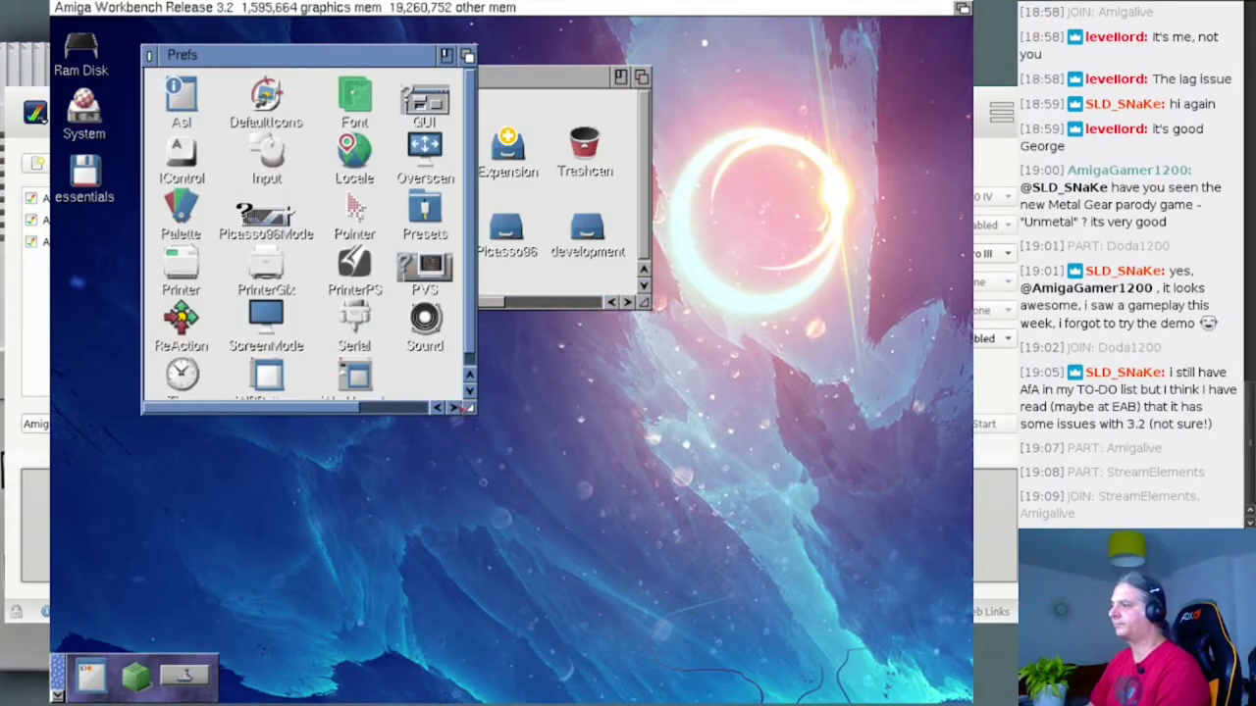
drag(469, 408, 621, 411)
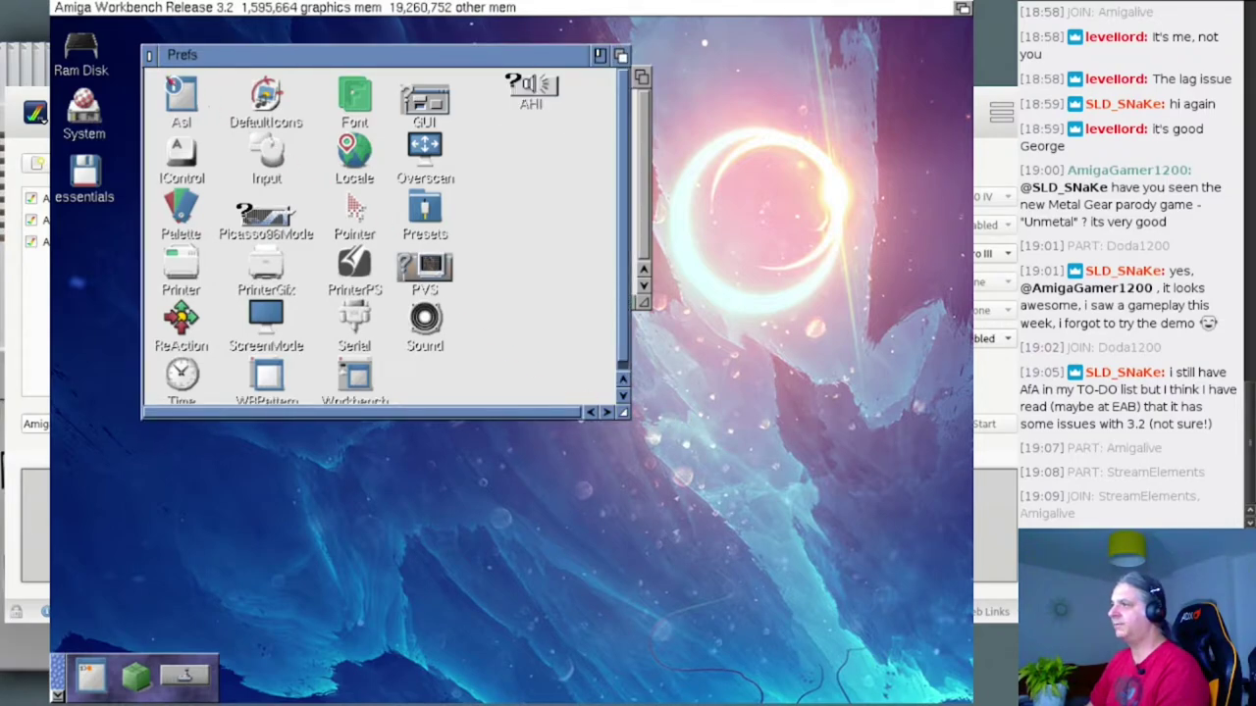
click(150, 56)
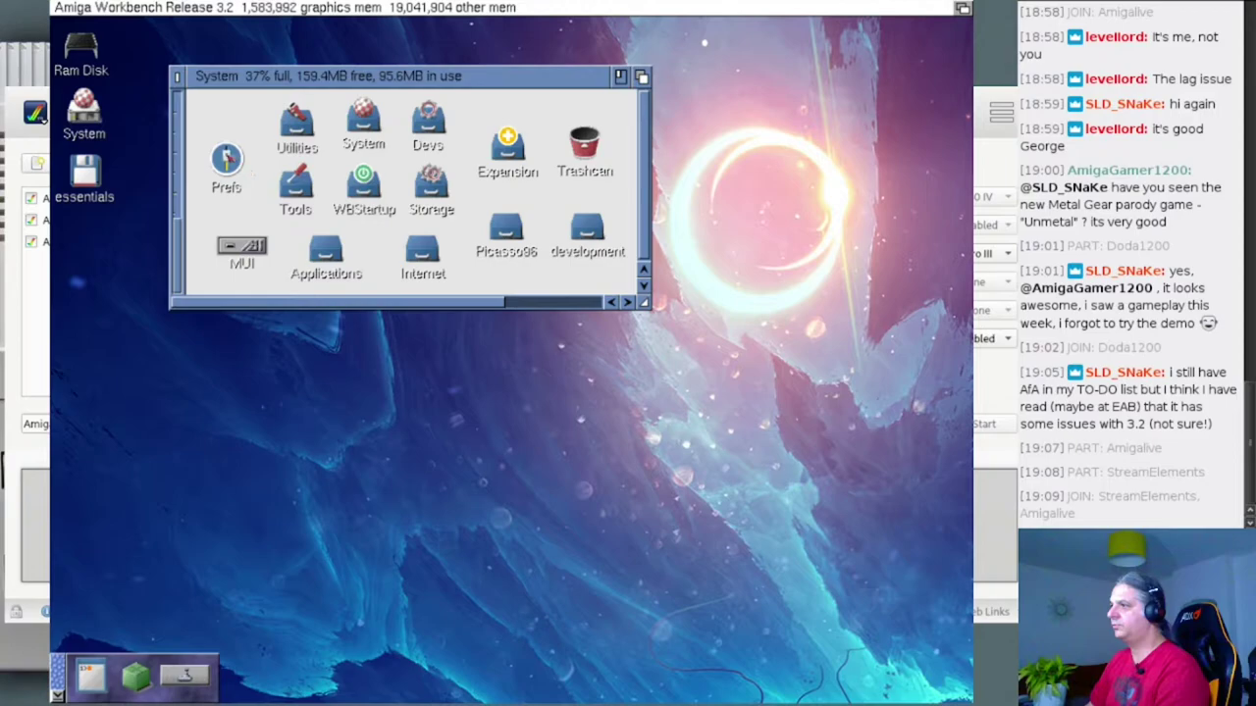
click(240, 181)
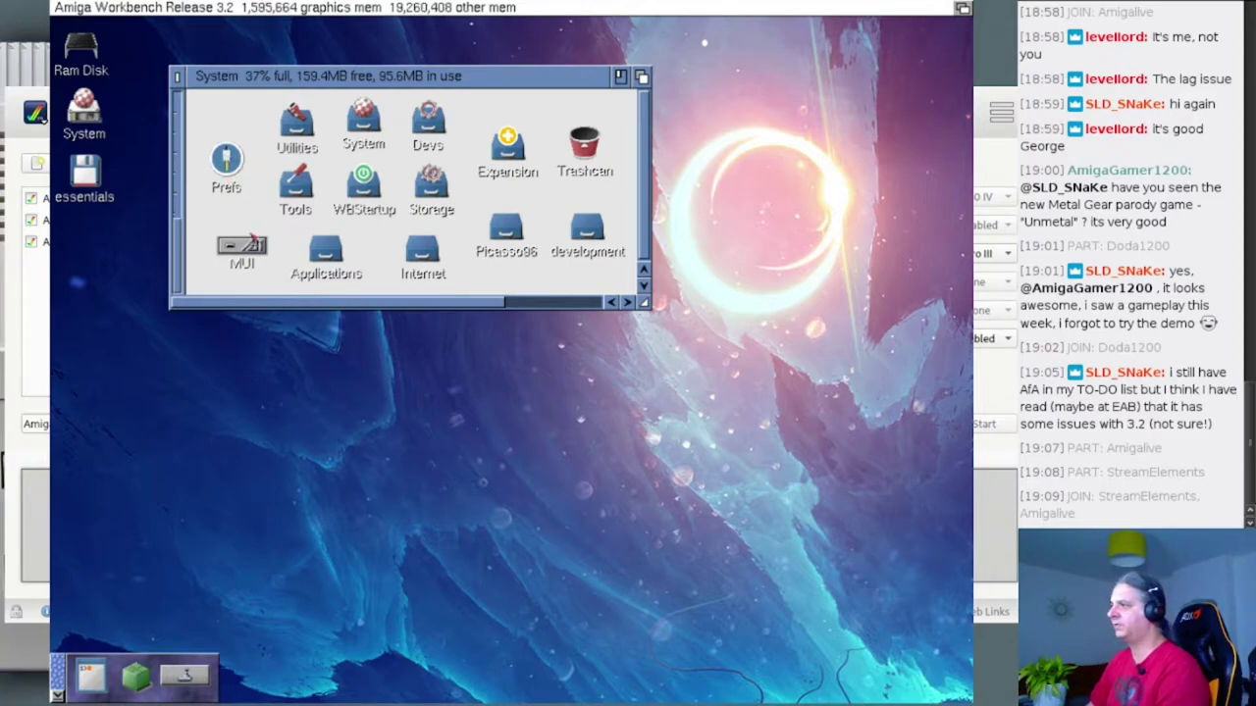
- Open the AfA_OS guide from the AfA_OS drawer inside System's System drawer and shrink its window to uncover the desktop
double_click(365, 143)
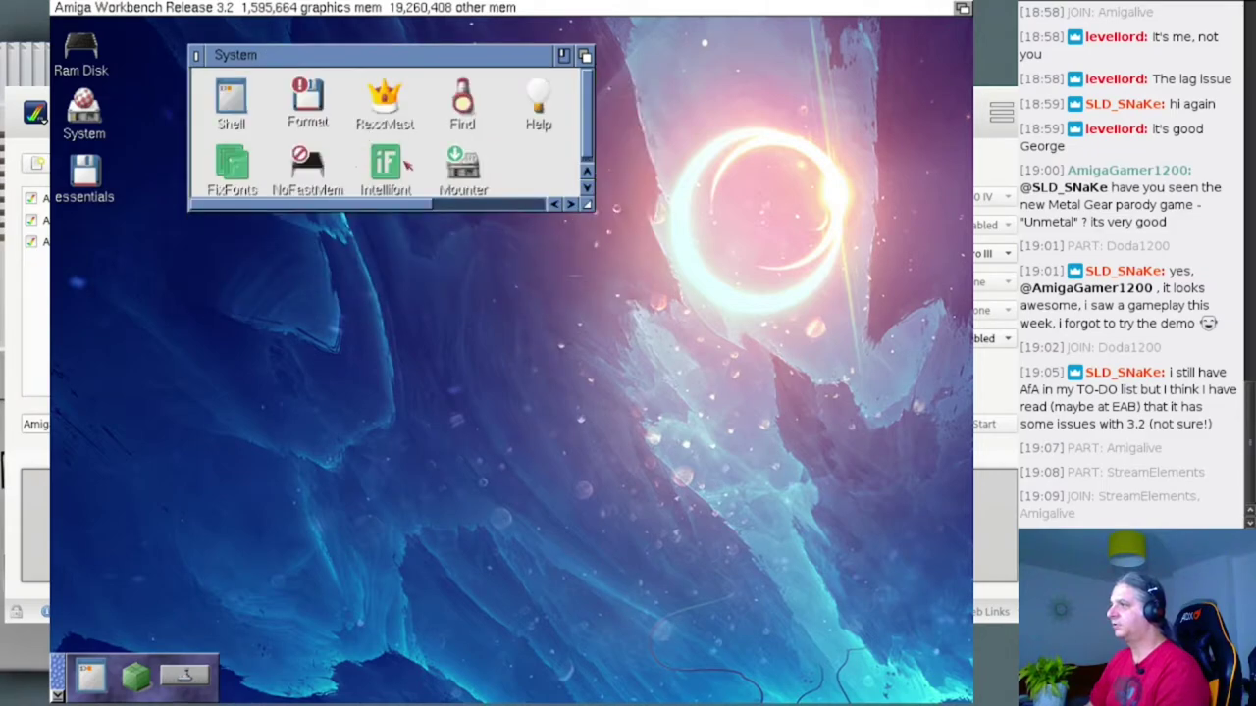
click(528, 206)
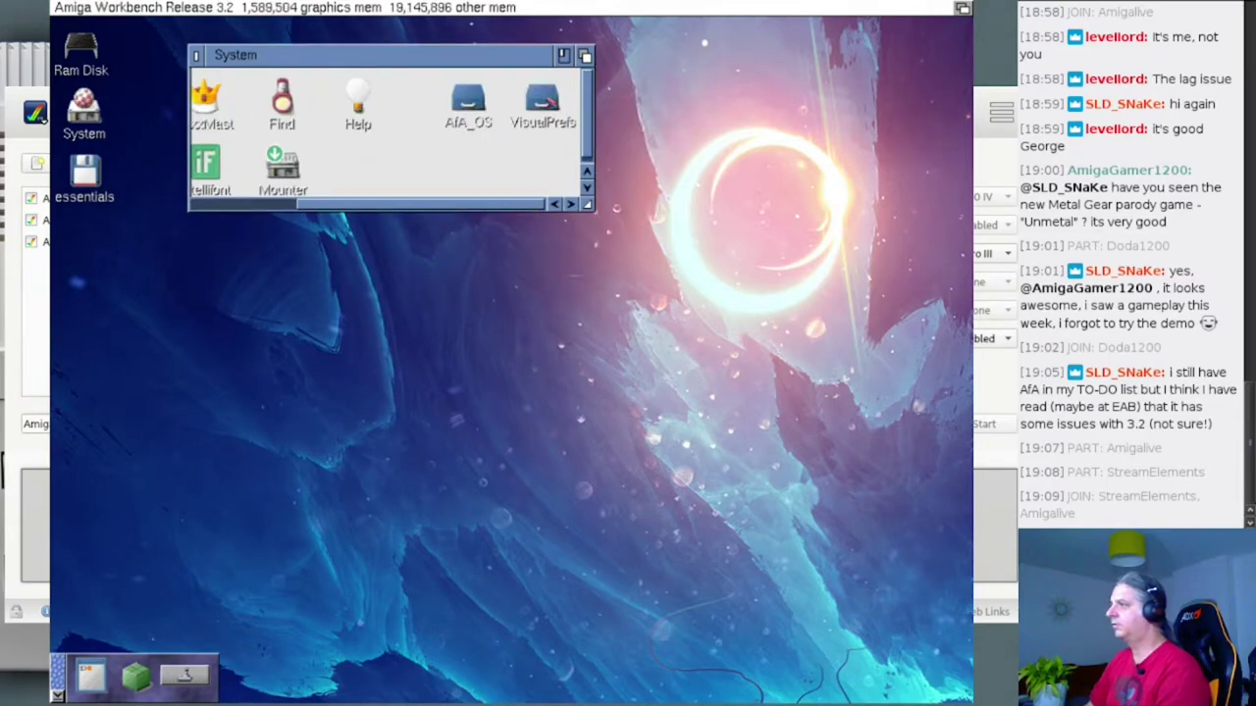
double_click(465, 102)
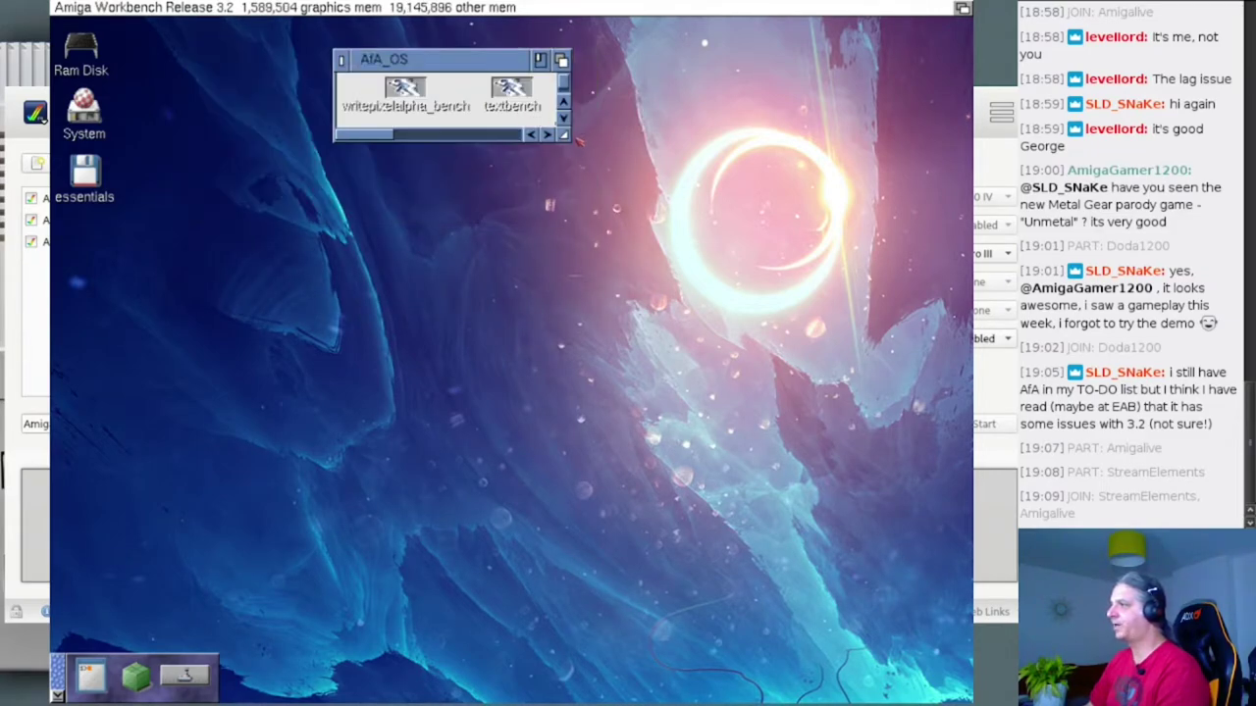
drag(564, 134, 592, 361)
double_click(420, 308)
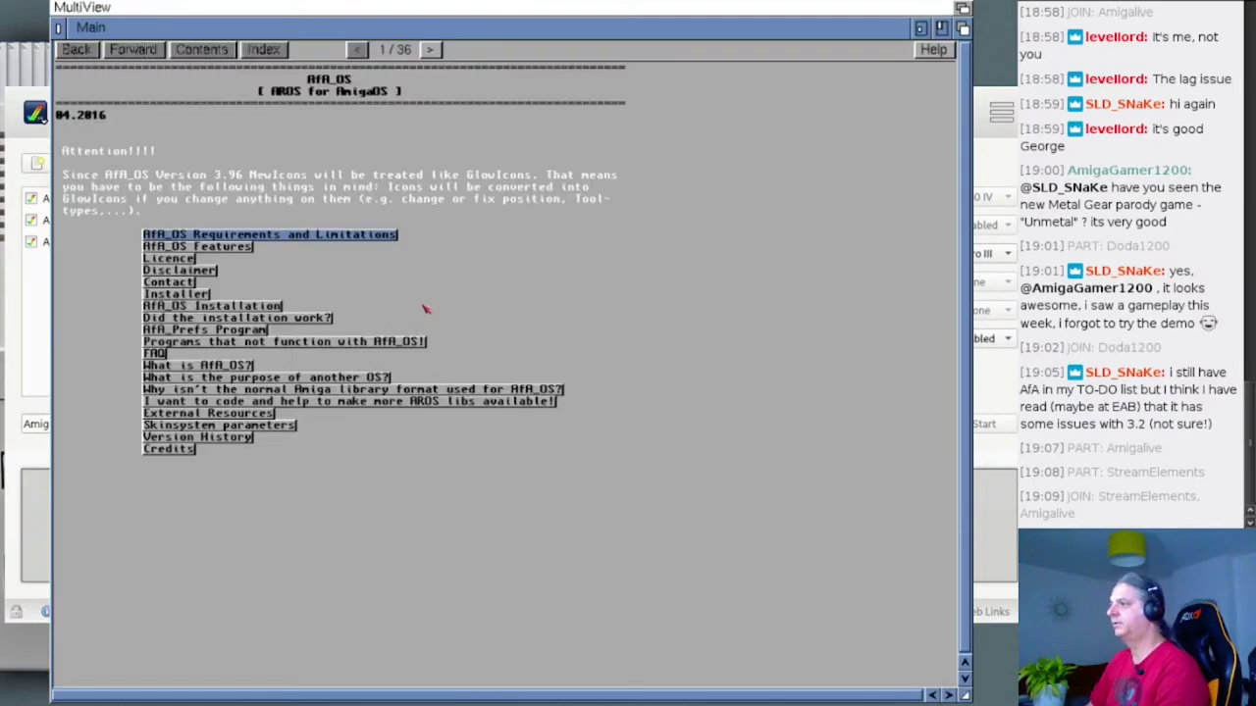
drag(966, 696, 719, 572)
- Move the guide window clear of the desktop icons and open TextEdit from the System disk's Tools drawer
right_click(441, 5)
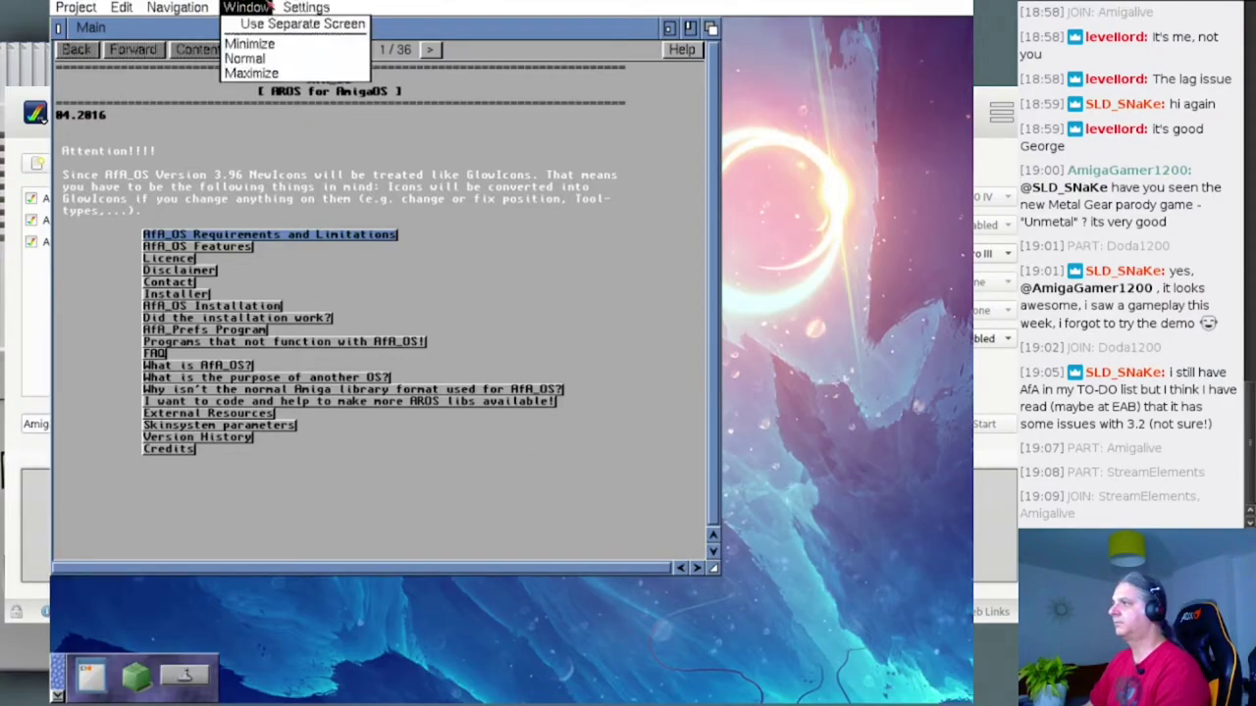
click(752, 196)
right_click(350, 7)
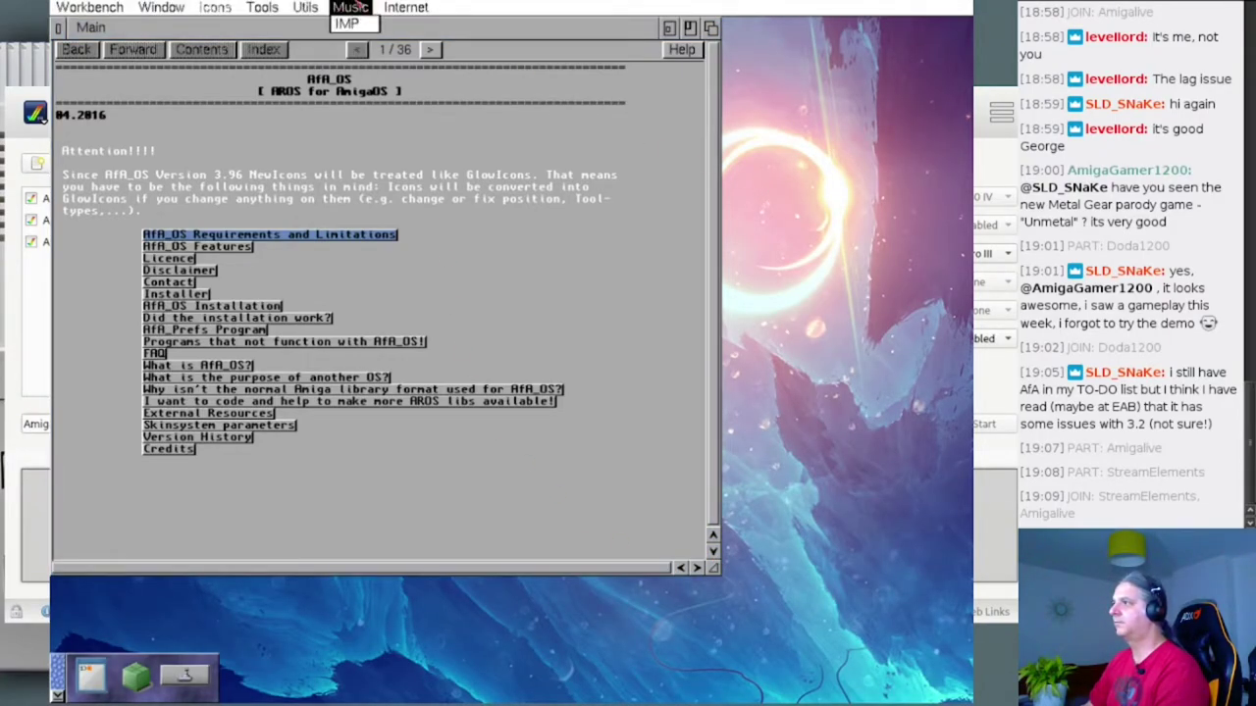
drag(360, 31, 564, 54)
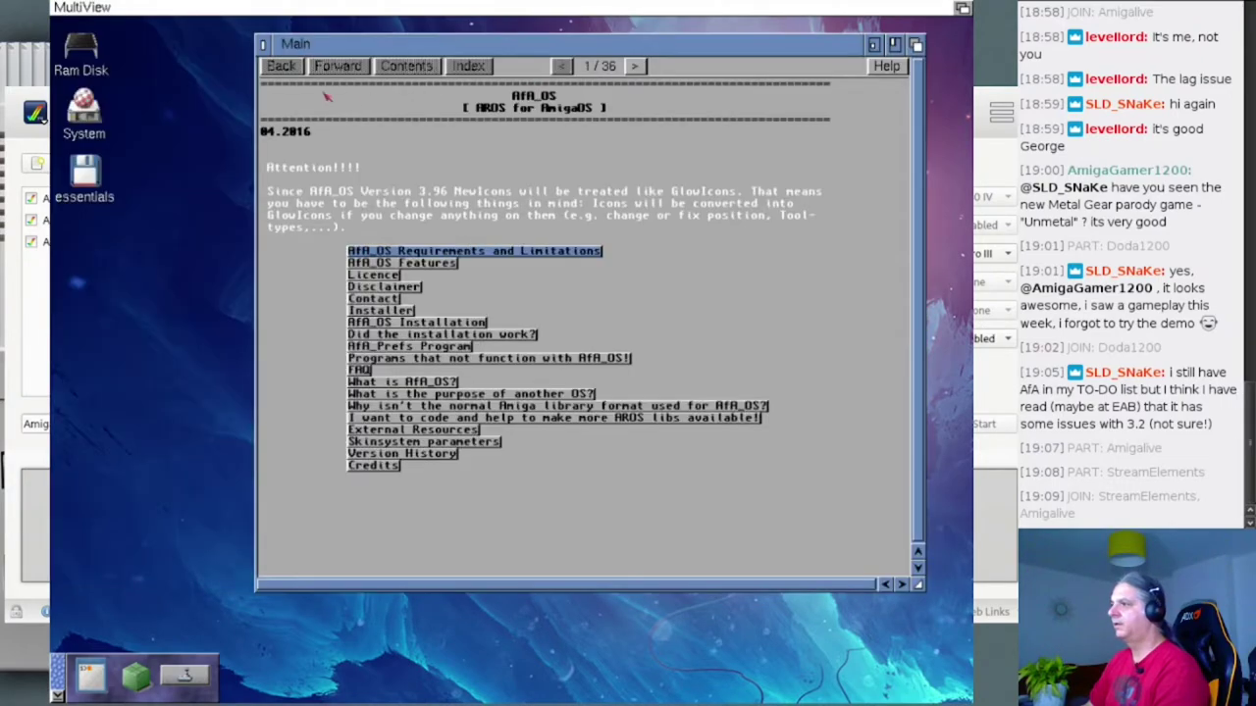
double_click(85, 110)
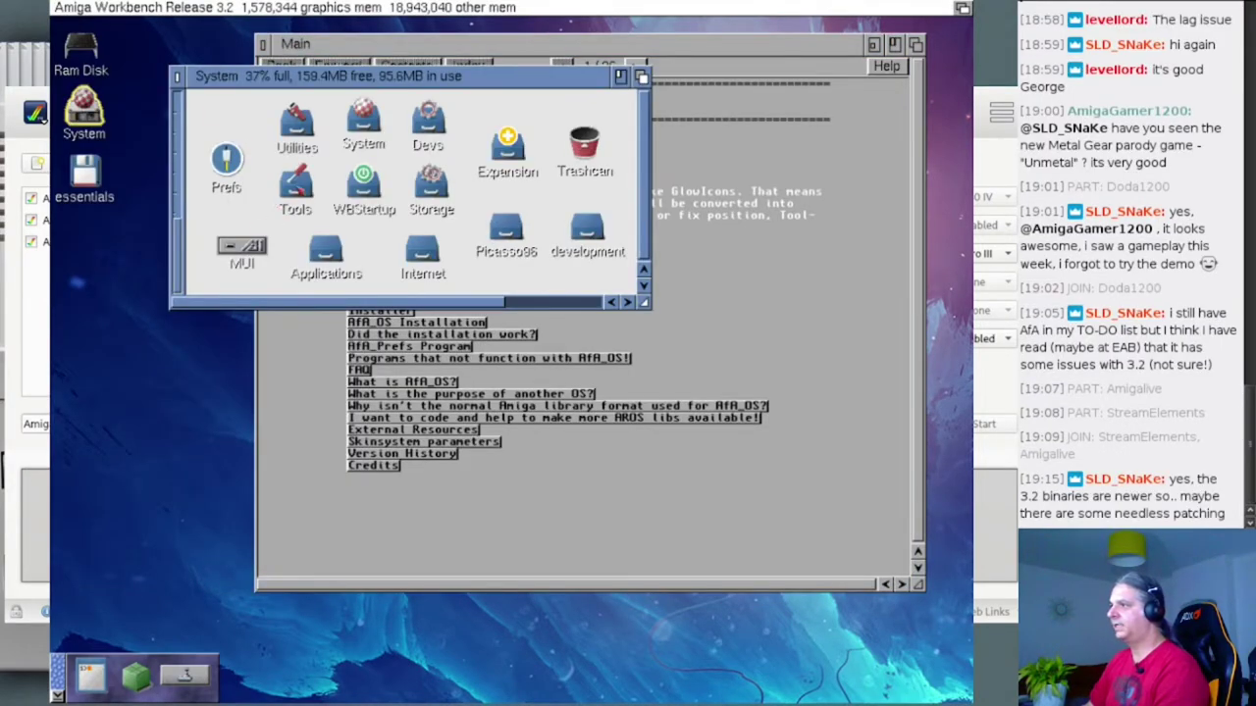
double_click(294, 184)
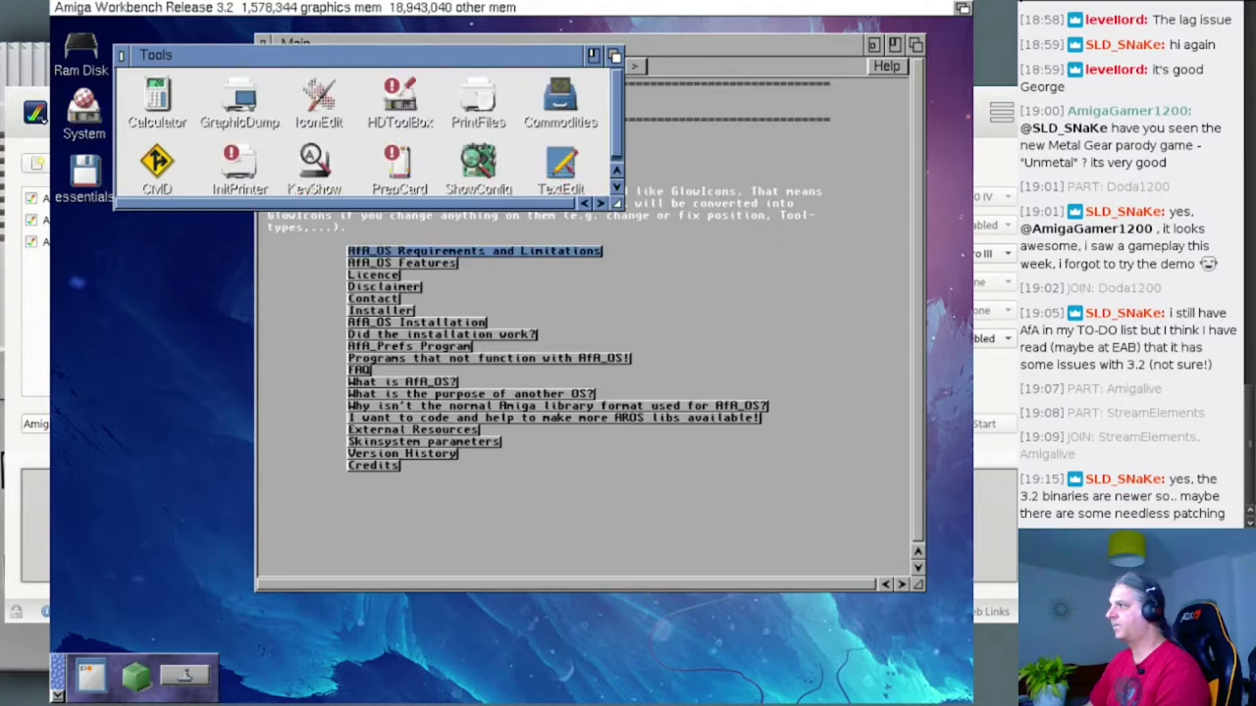
double_click(567, 170)
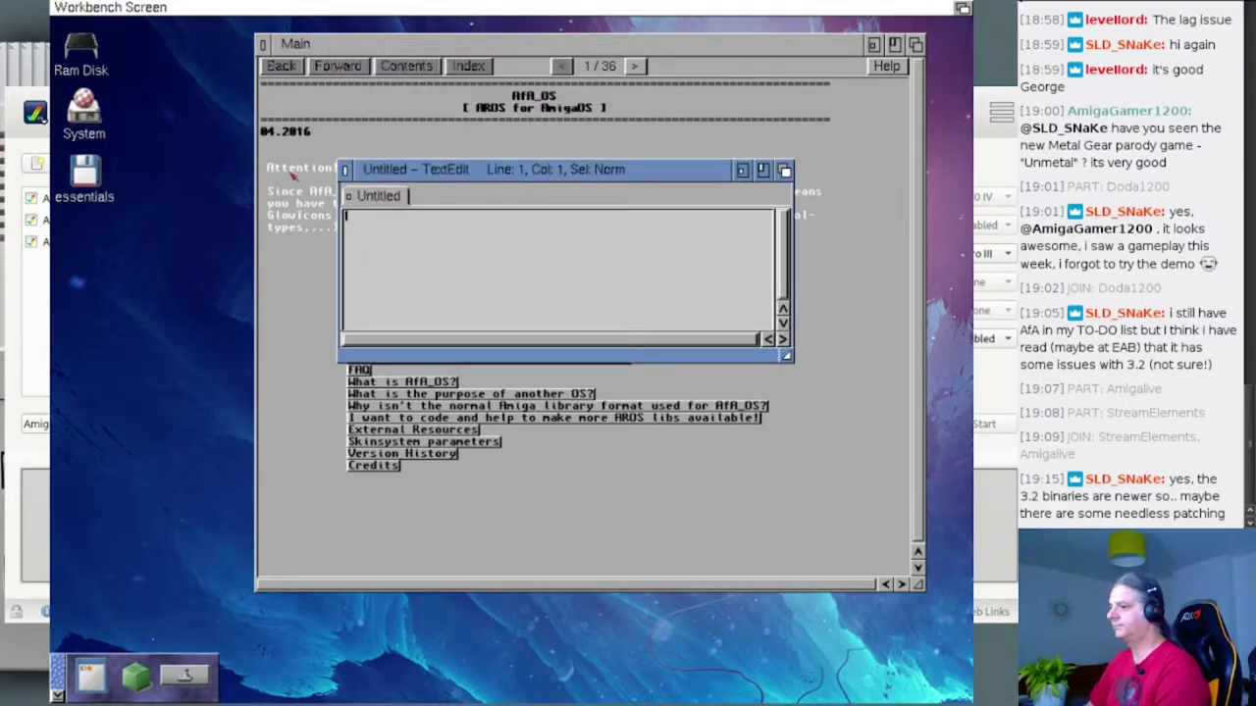
- Add TextEdit from the System disk's Tools drawer to the dock, and close the Tools and System windows
double_click(73, 118)
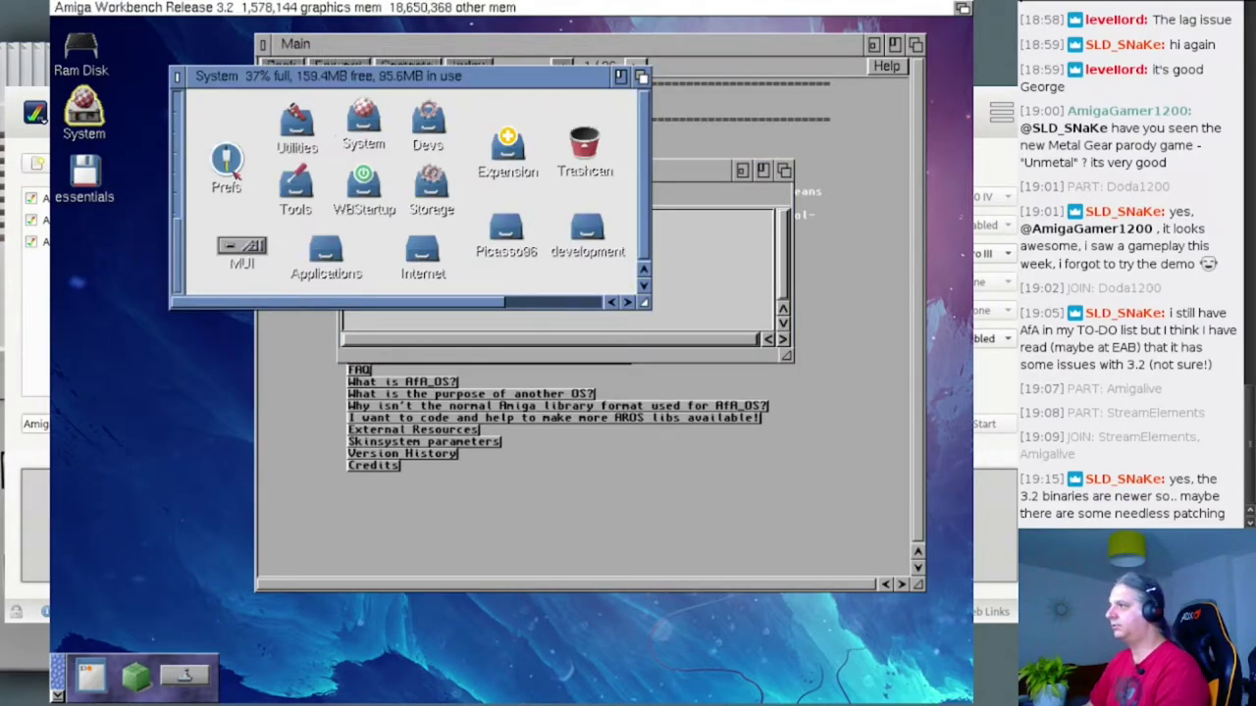
click(287, 192)
double_click(295, 184)
mouse_move(561, 162)
mouse_down()
mouse_move(104, 569)
mouse_move(58, 657)
mouse_up()
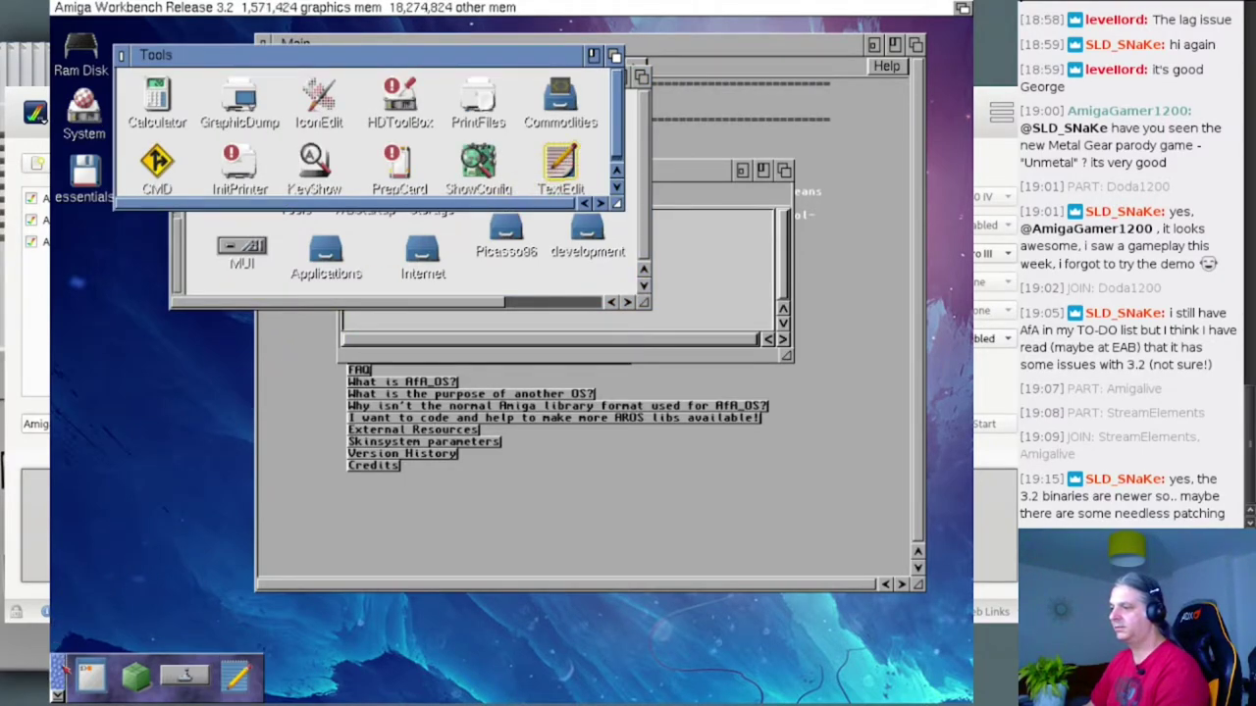
right_click(62, 685)
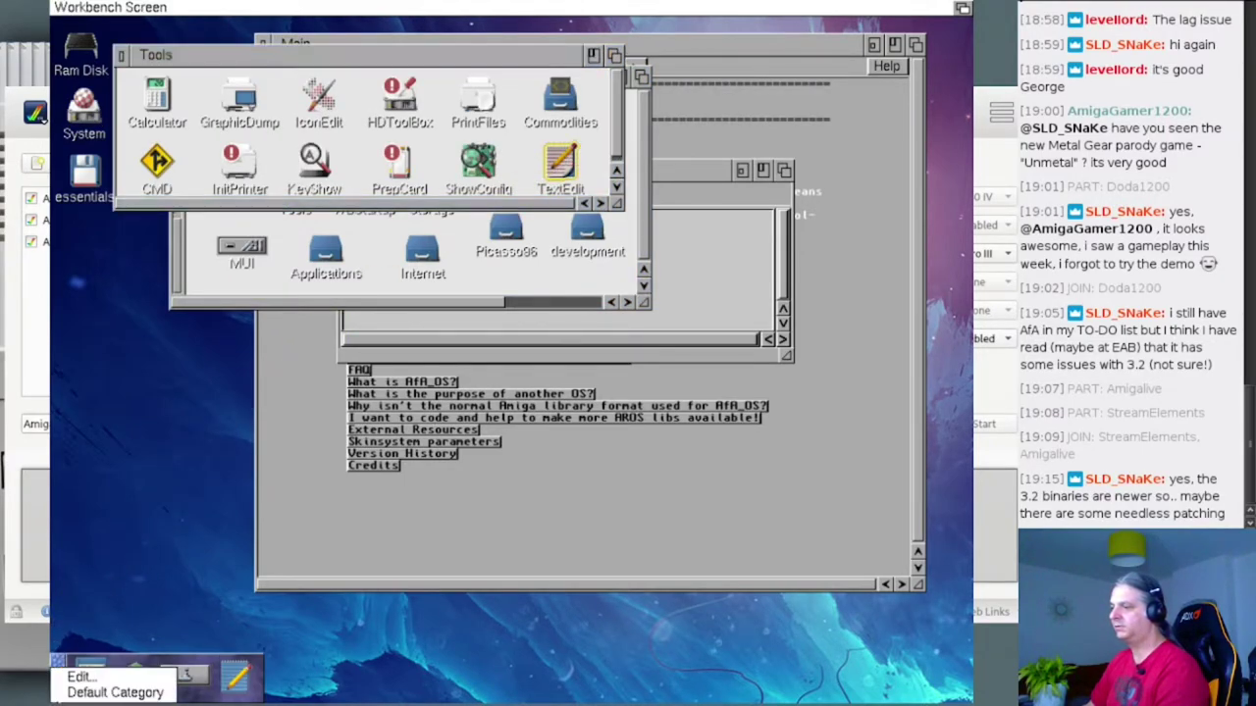
click(81, 677)
click(379, 475)
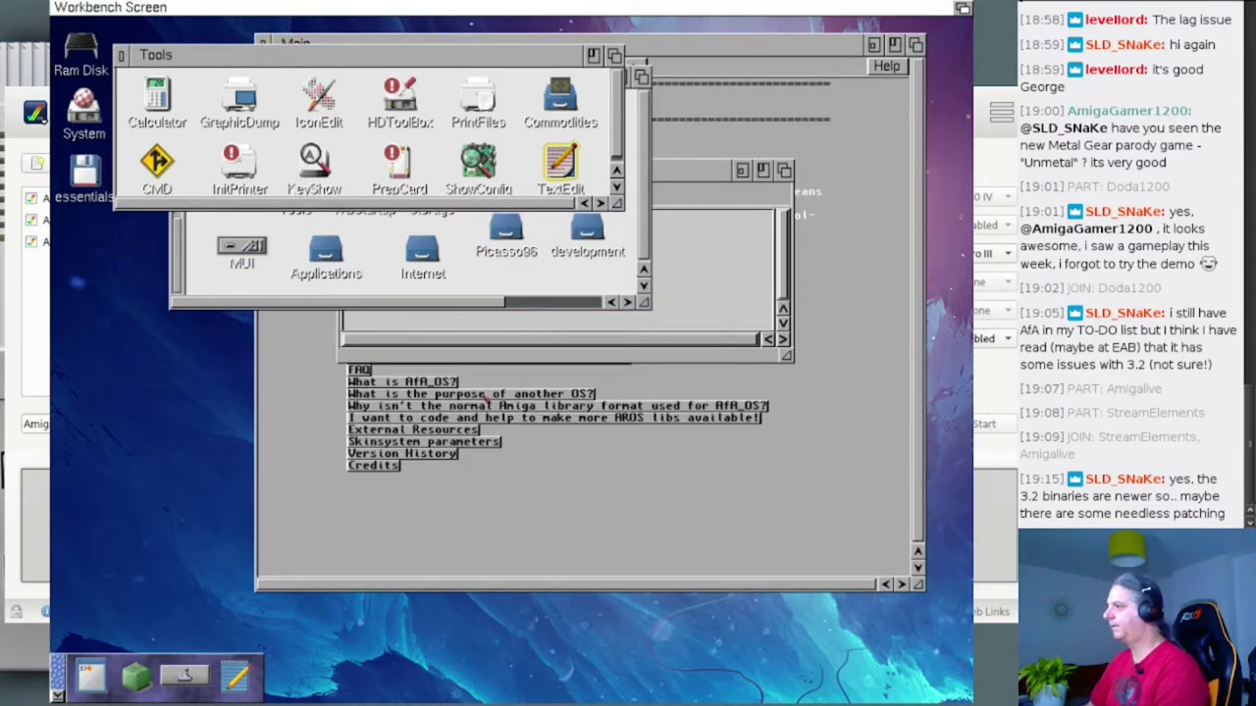
click(120, 56)
click(178, 76)
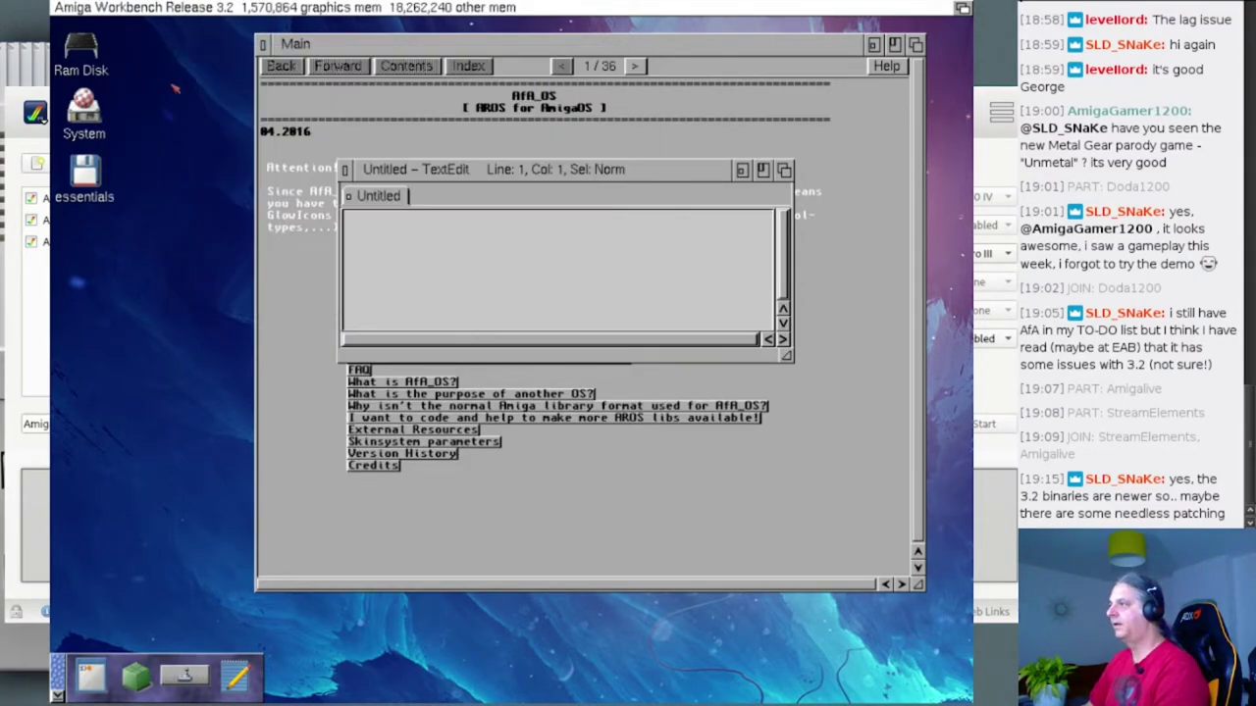
- Enlarge the empty TextEdit window and arrange it beside the AfA_OS guide
click(437, 245)
drag(776, 361, 927, 610)
drag(495, 44, 293, 58)
drag(510, 169, 607, 214)
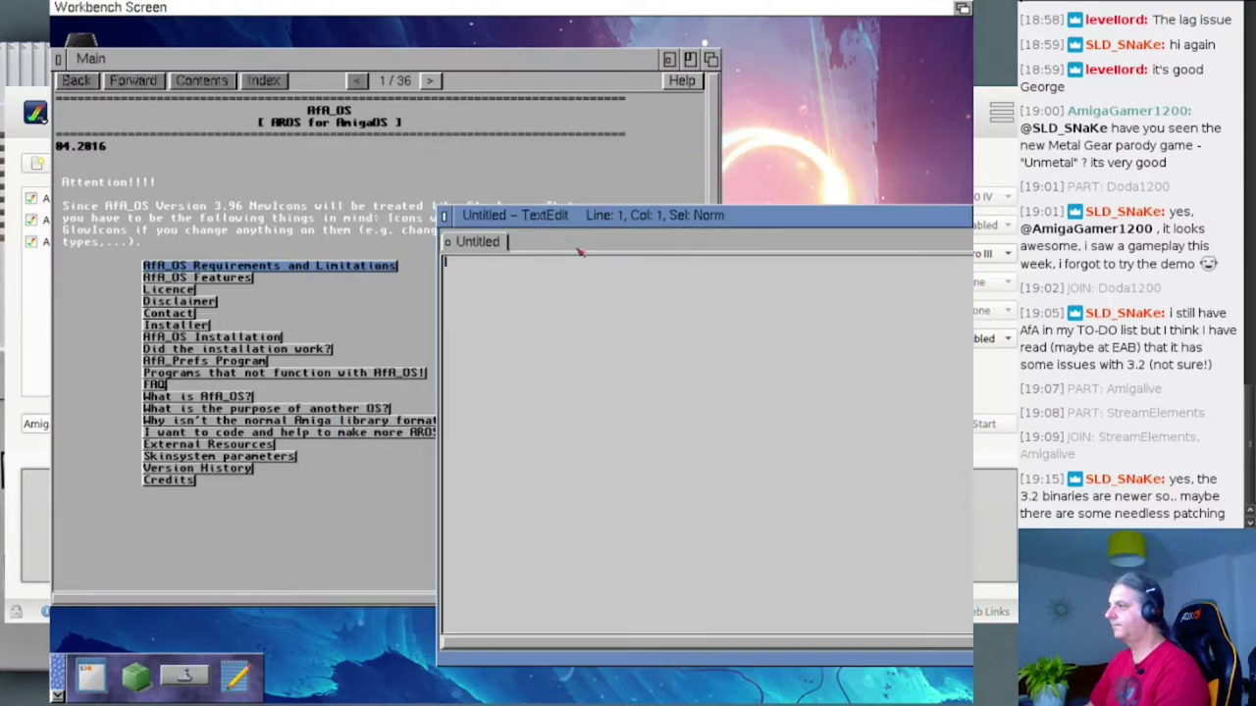
- Open the Startup-sequence file from the S drawer in TextEdit
key(super+o)
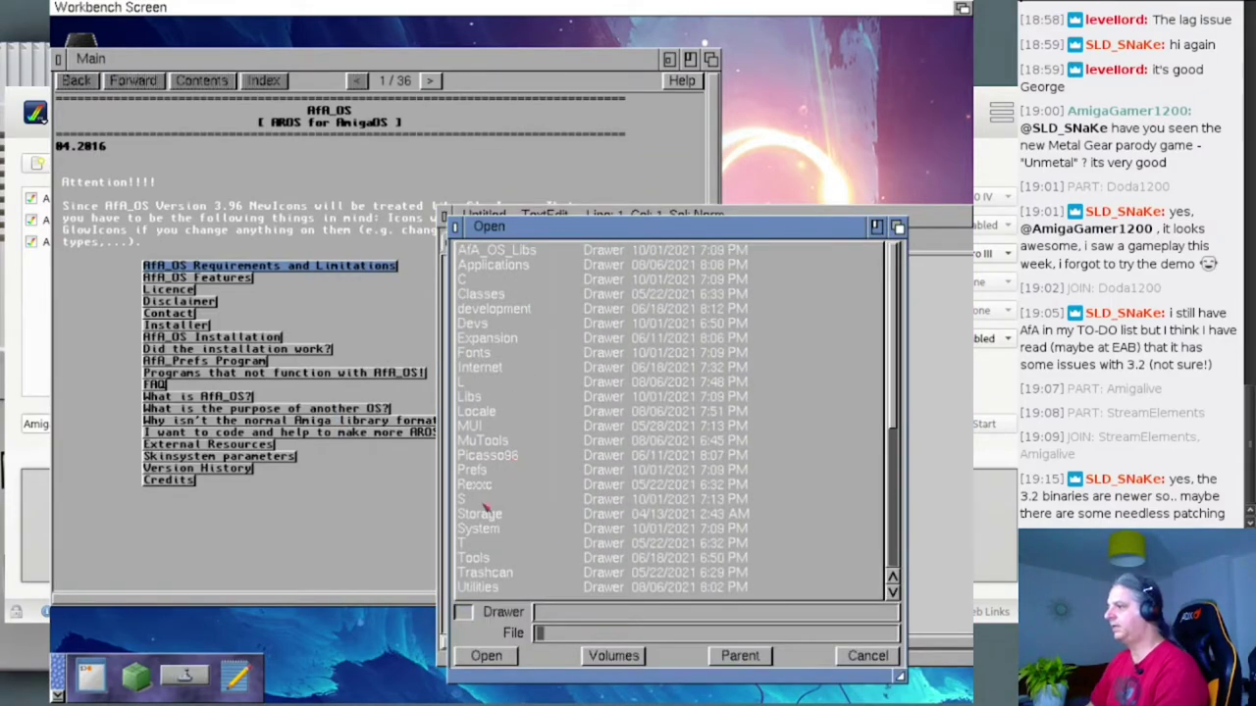
text(s)
key(Return)
double_click(507, 472)
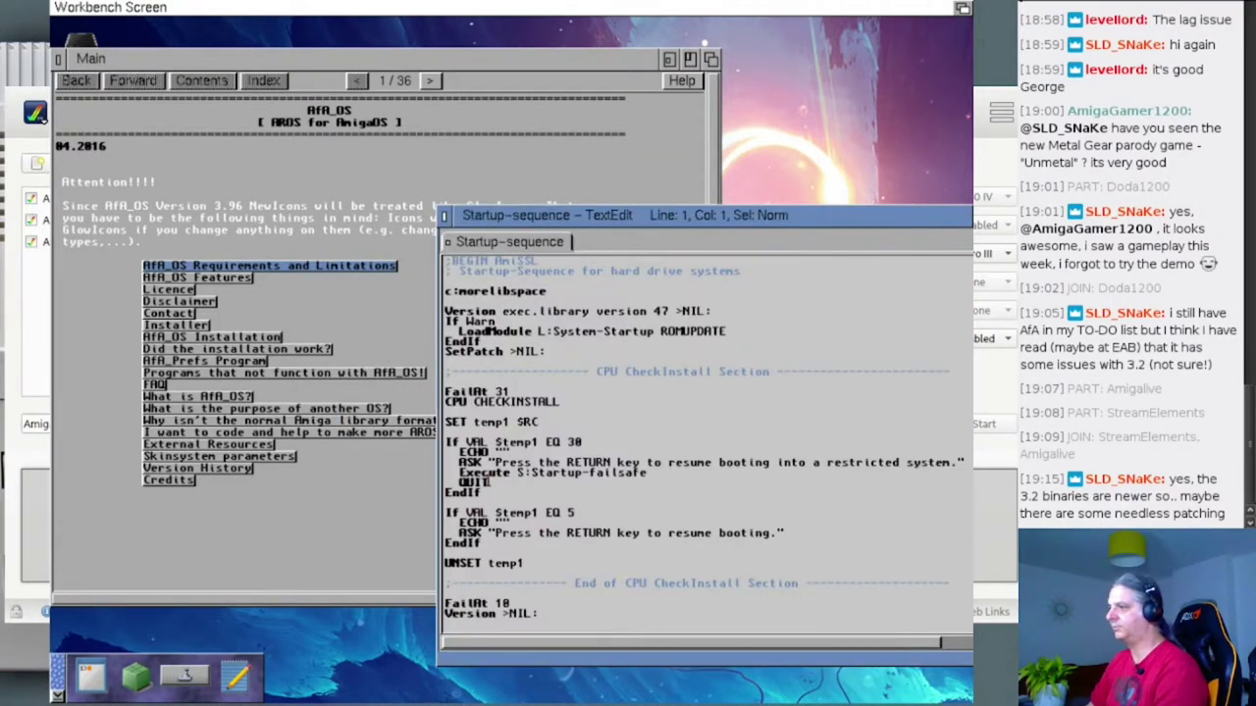
- Look up the AfA_OS_Loader instructions in the guide's AfA_OS Installation section
click(291, 521)
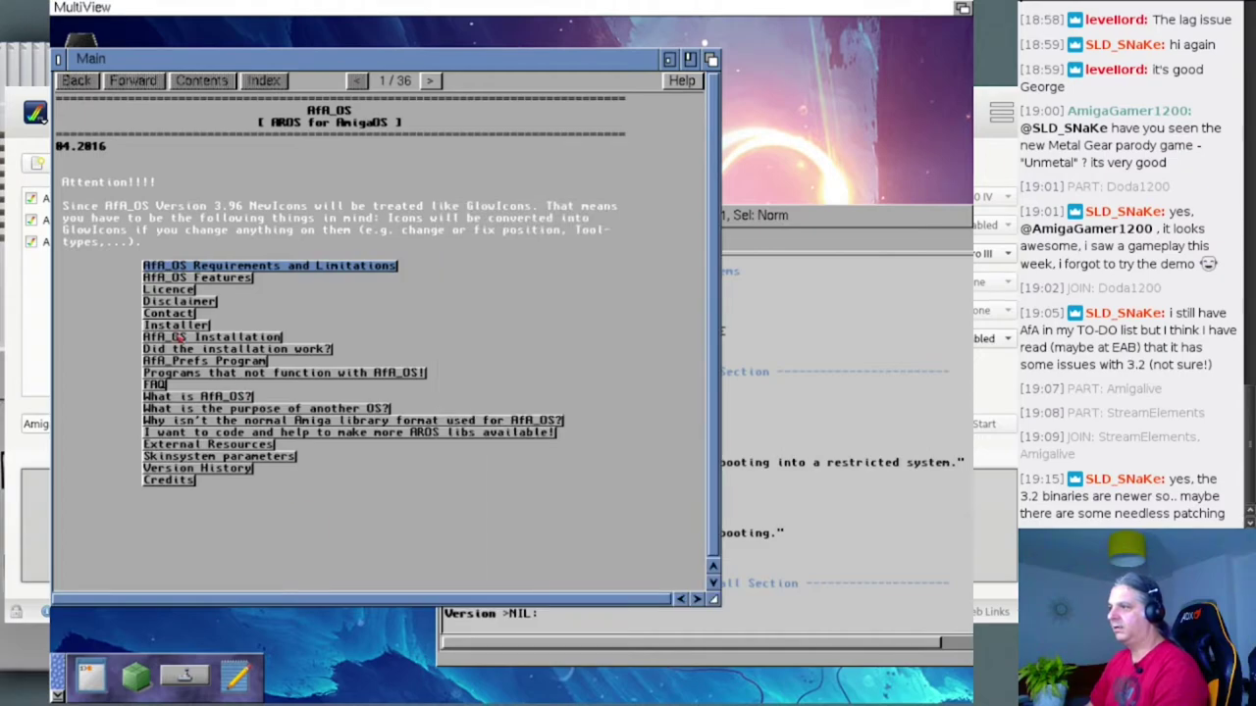
click(180, 338)
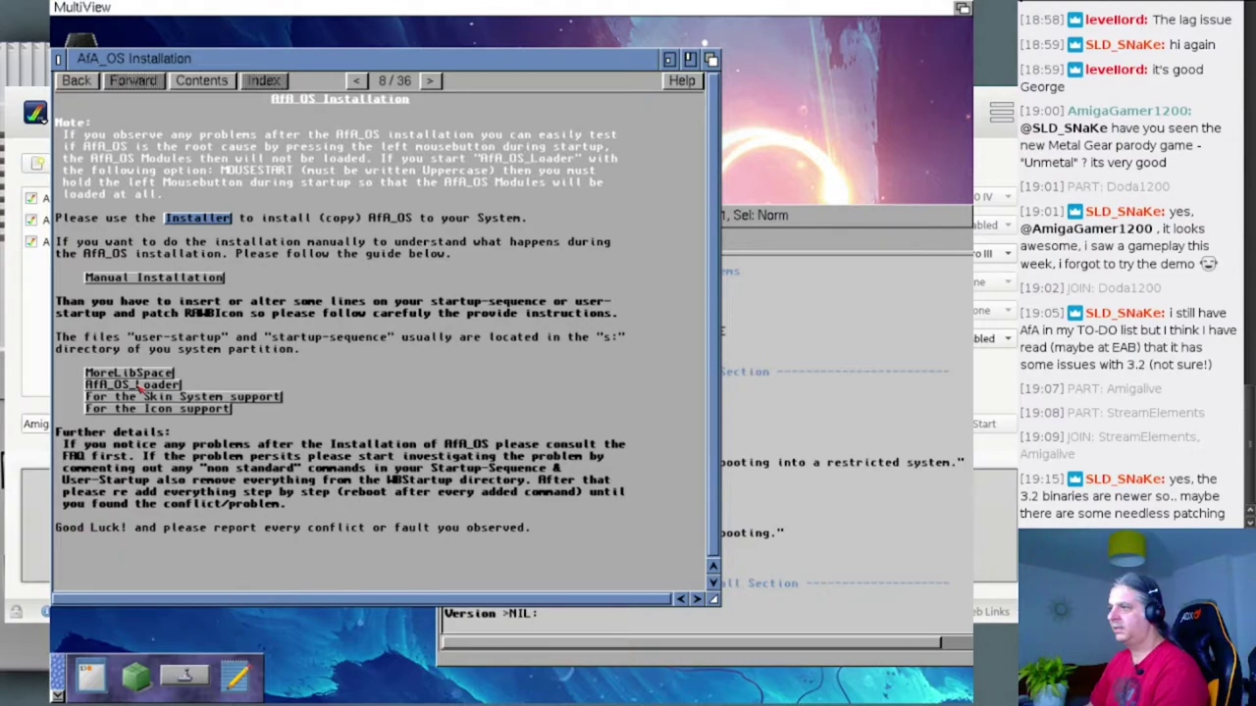
click(140, 386)
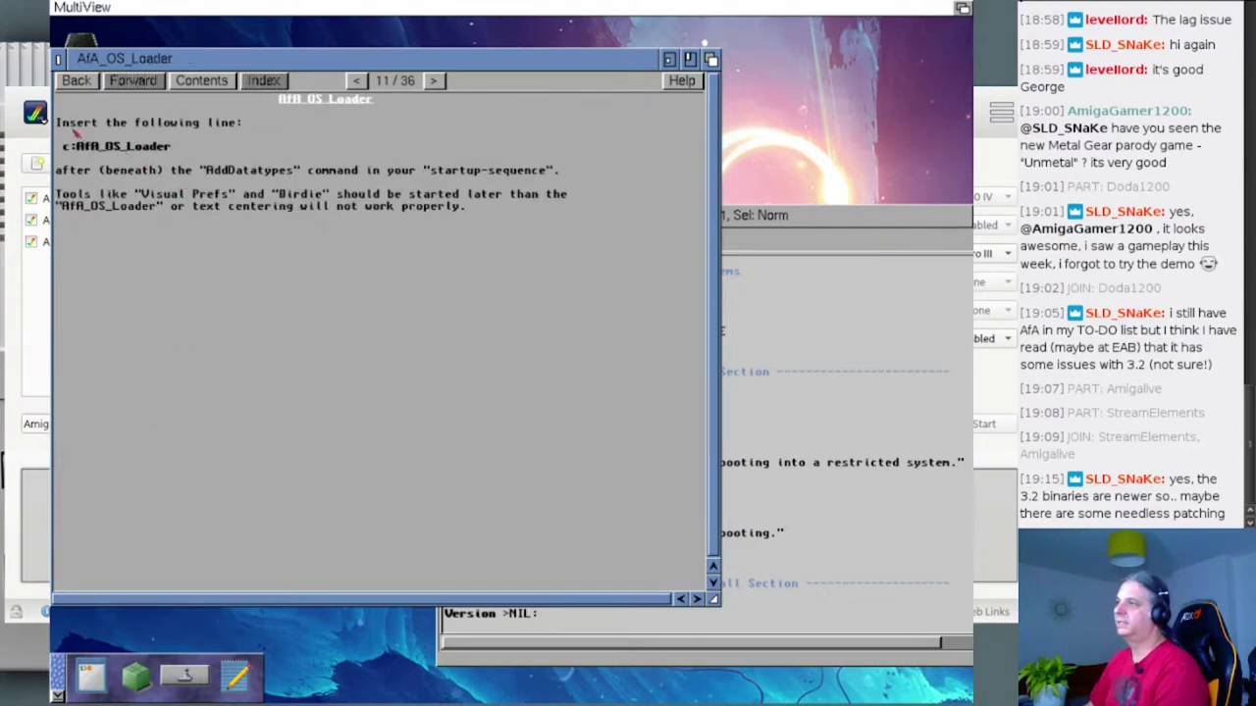
- Insert the line c:AfA_OS_Loader directly below AddDataTypes REFRESH QUIET in the Startup-sequence and save the file
click(788, 330)
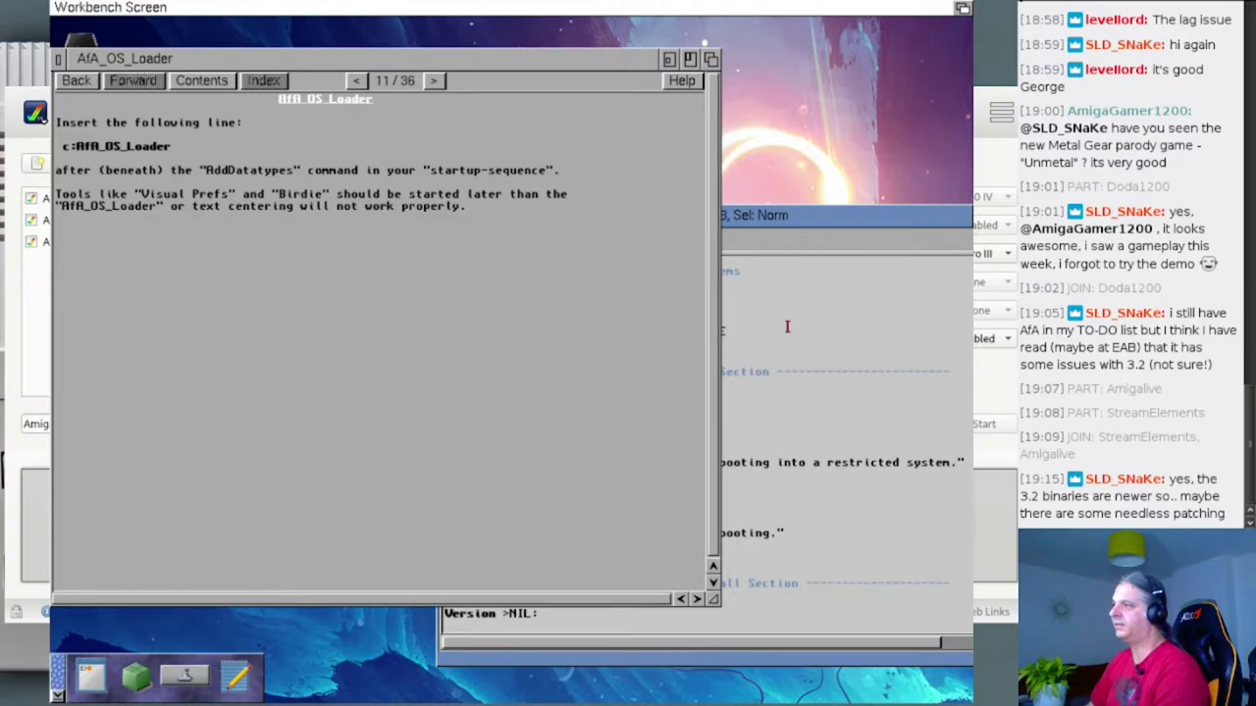
click(787, 327)
scroll(674, 423, down, 10)
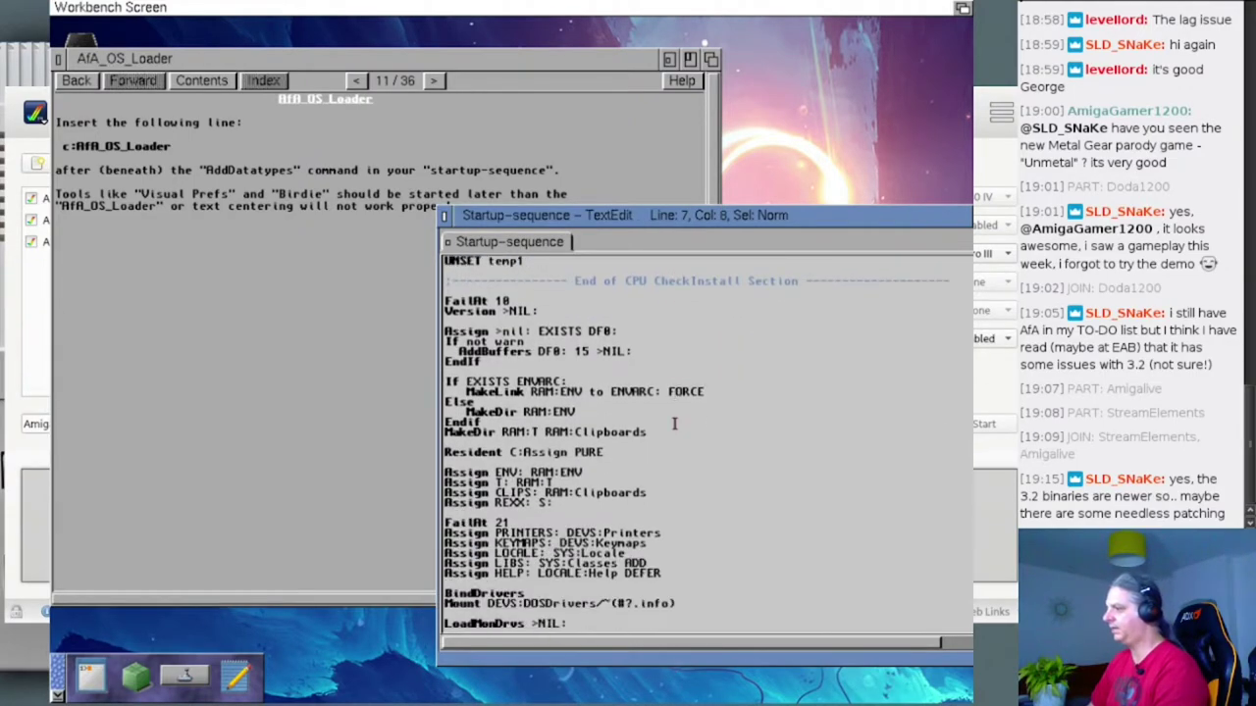
scroll(674, 422, down, 4)
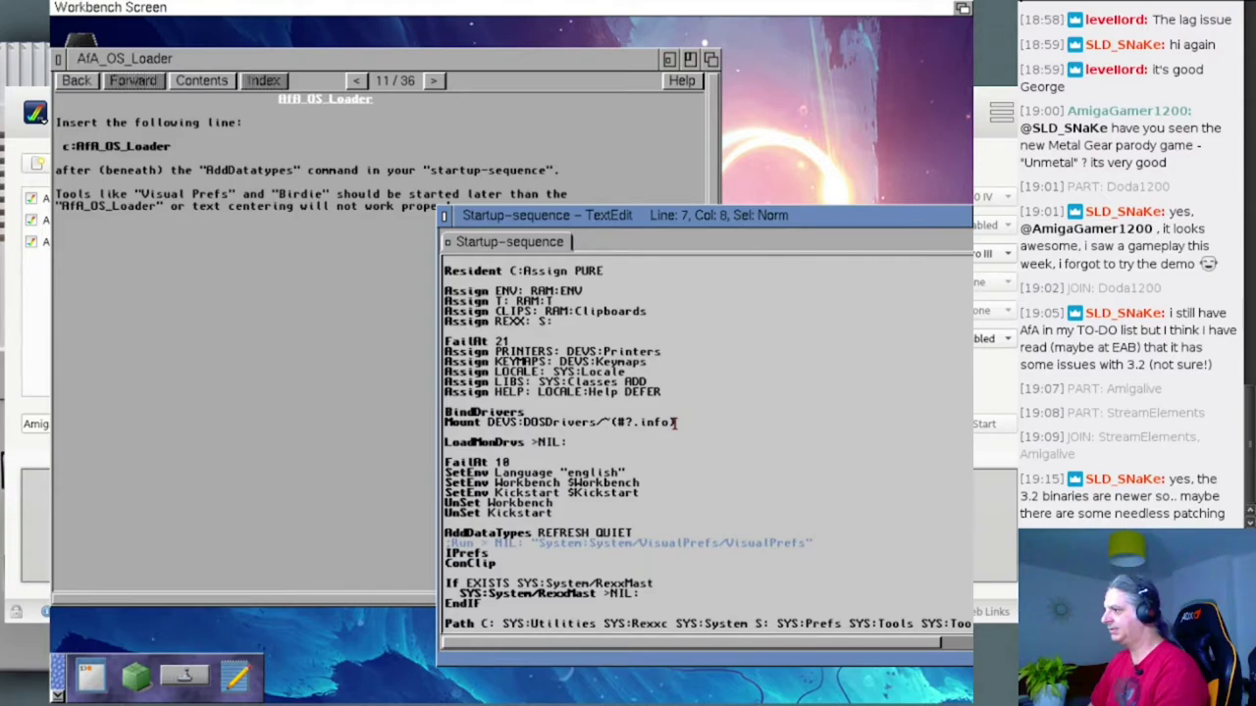
scroll(674, 423, down, 2)
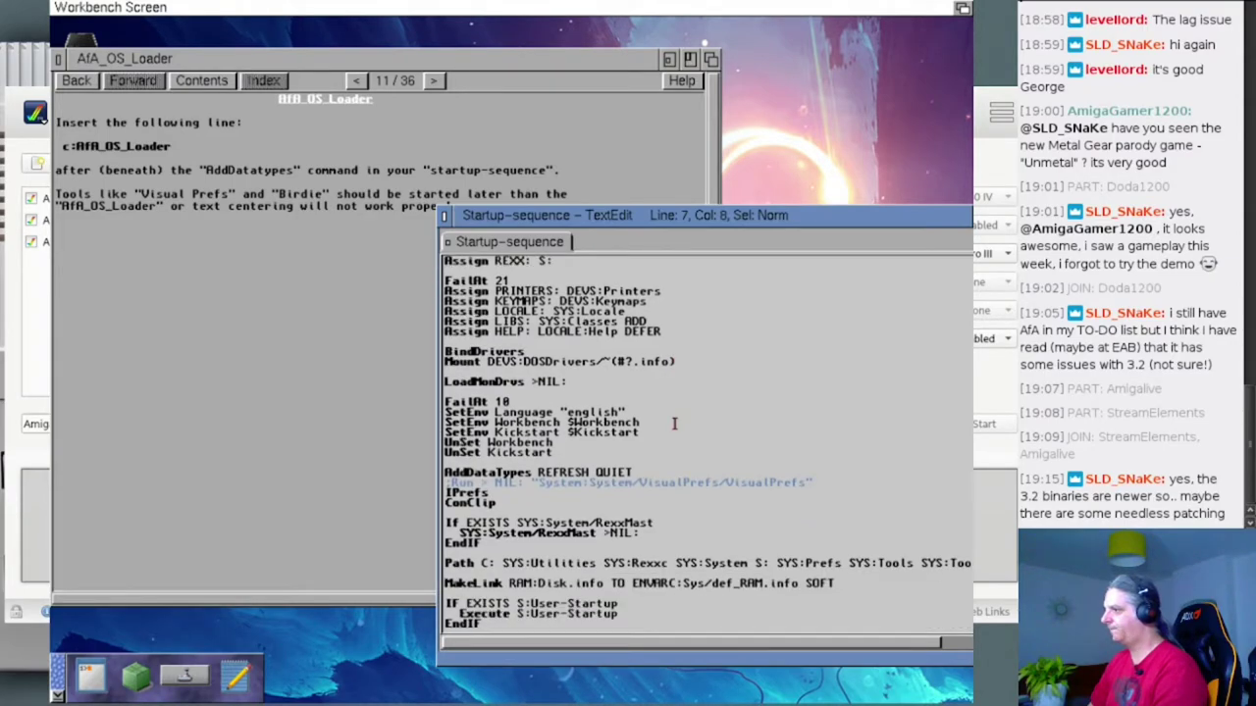
click(658, 472)
key(Return)
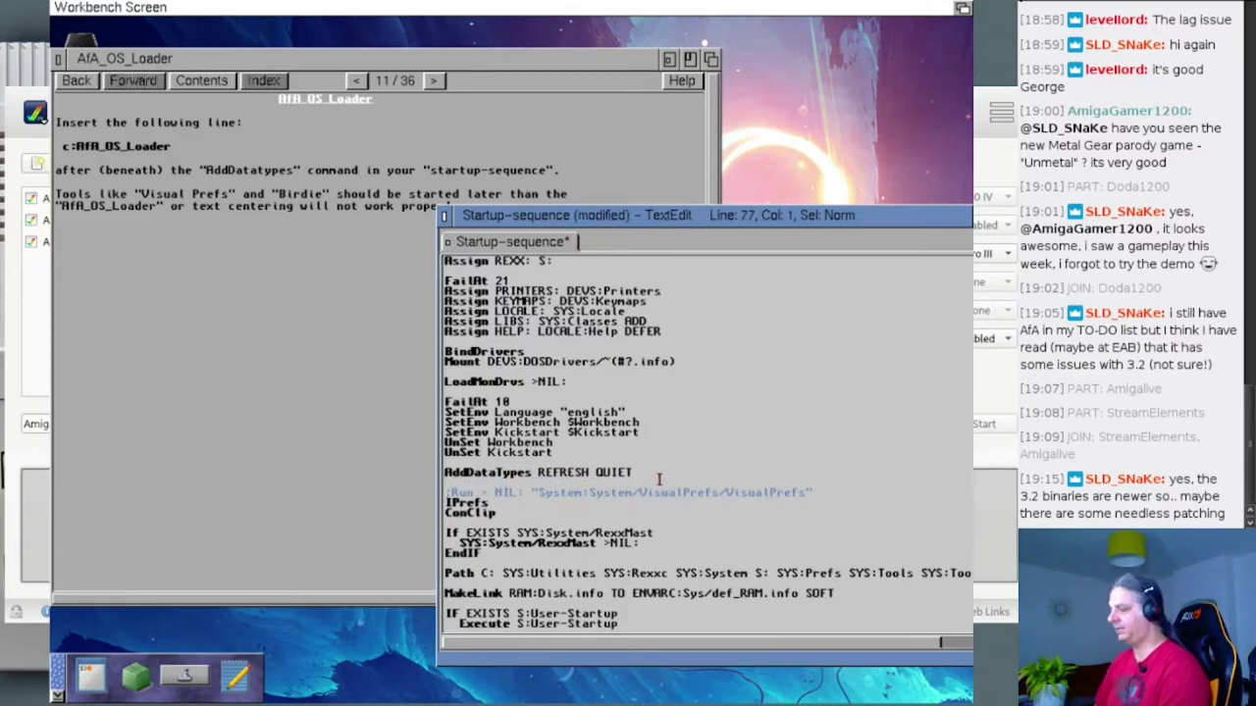
text(c:)
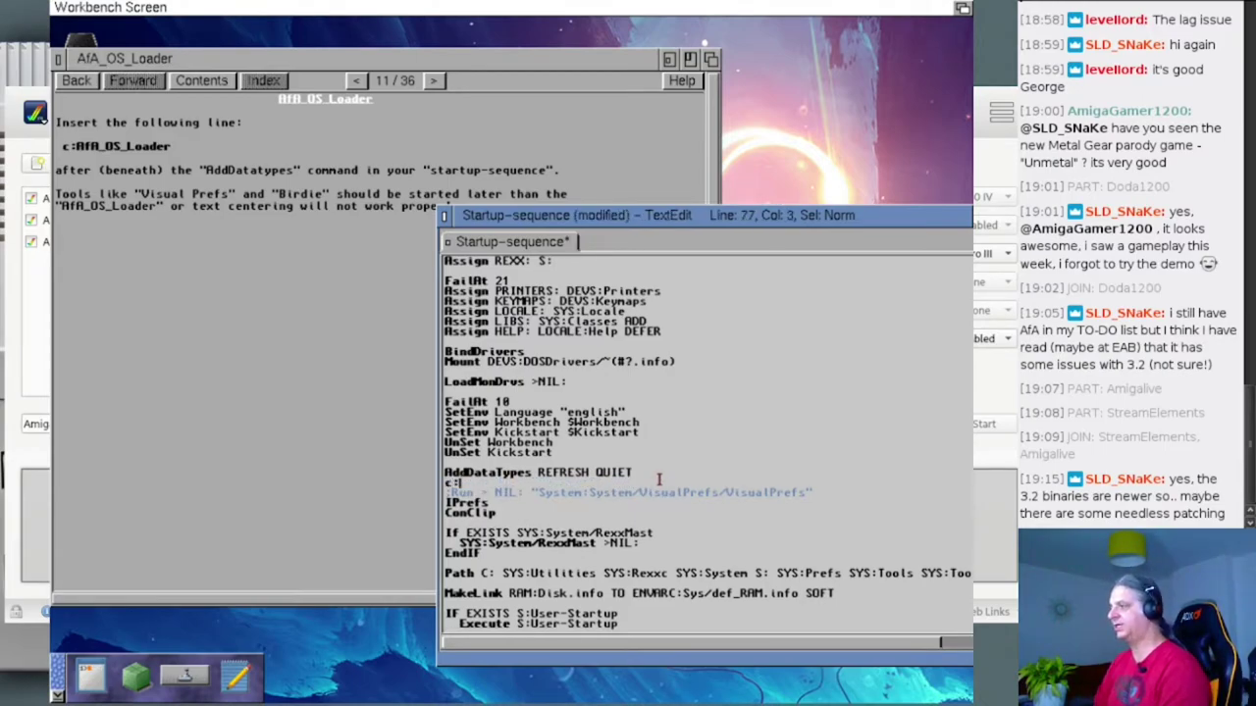
text(A)
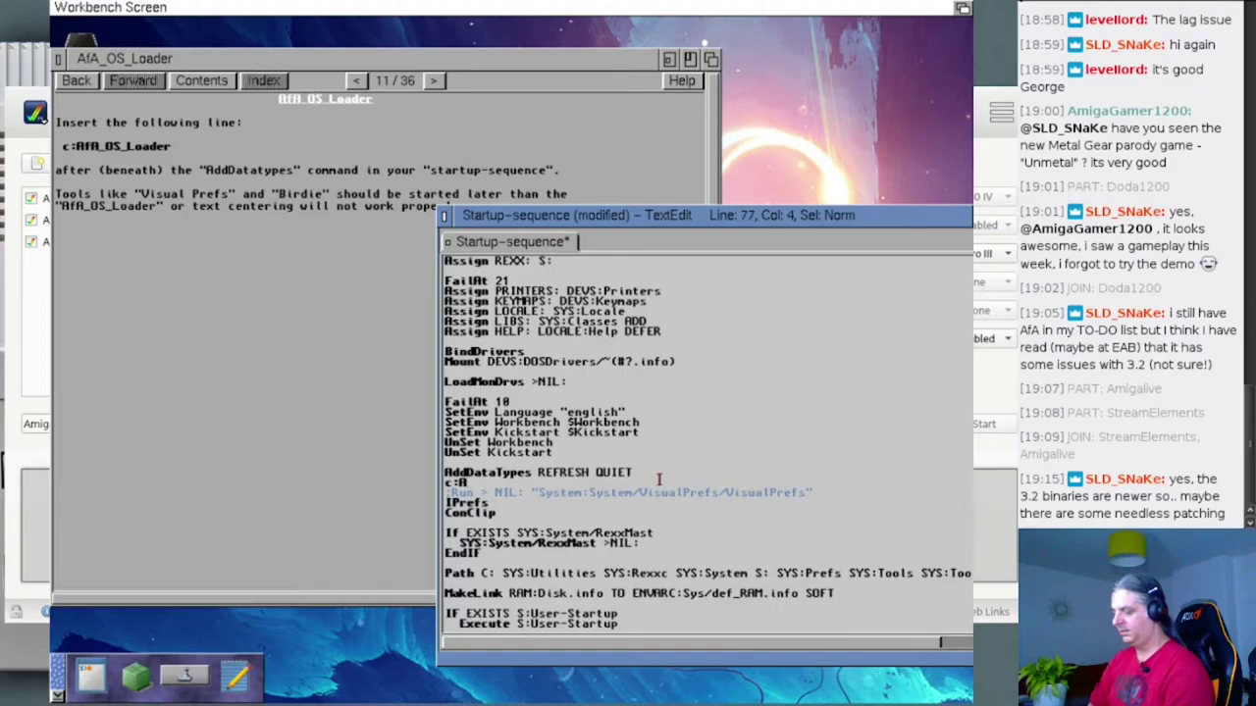
text(fA_OS)
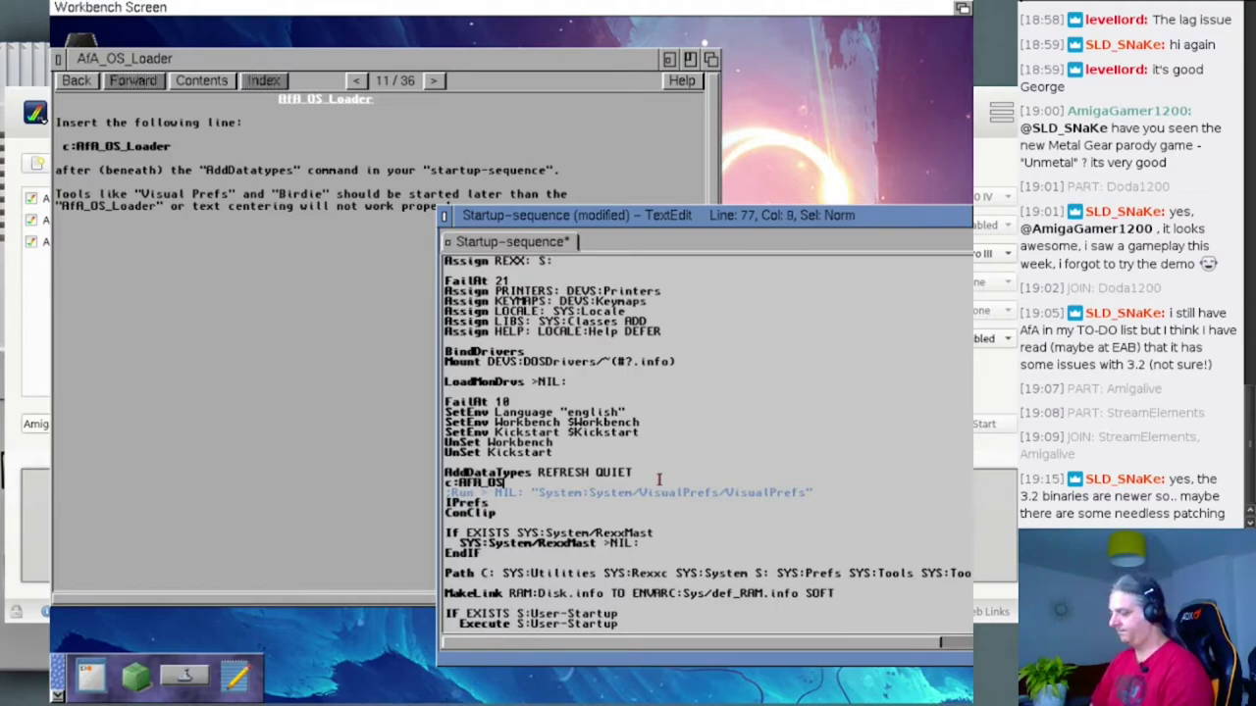
text(_Loader)
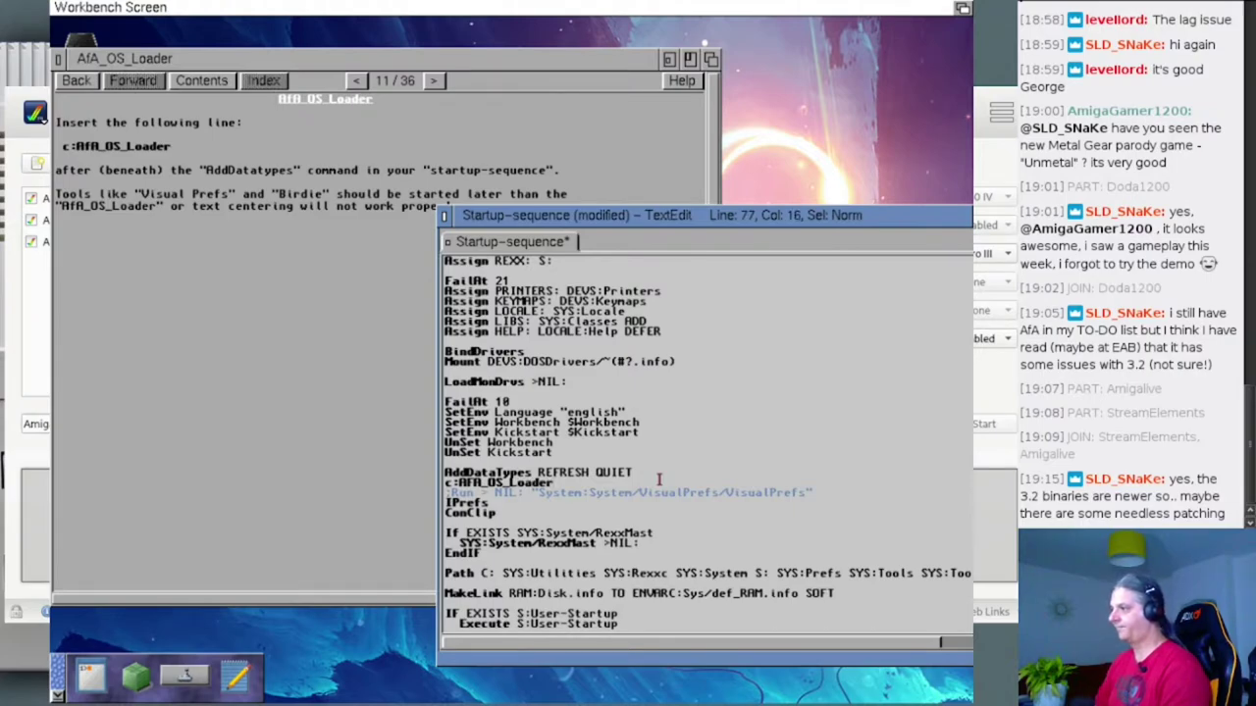
key(super+s)
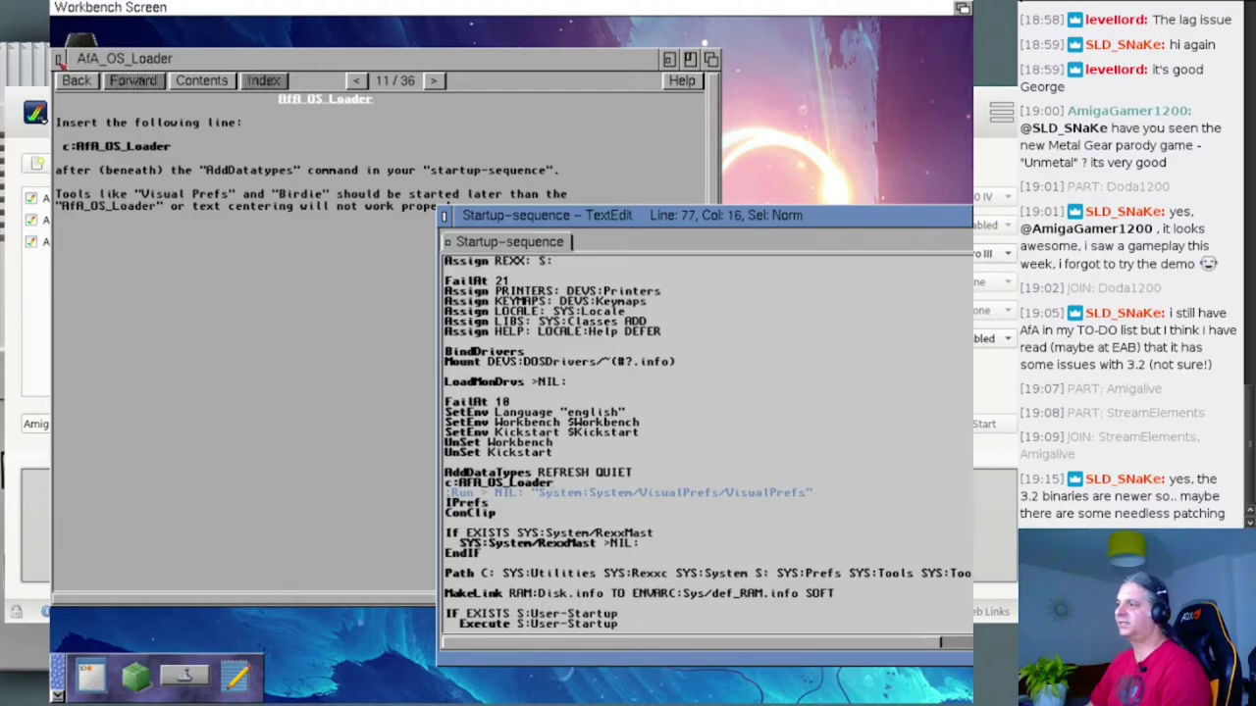
- Move the guide window clear of the desktop icons, bring the AfA_OS drawer forward and close it
drag(157, 56, 409, 63)
click(98, 104)
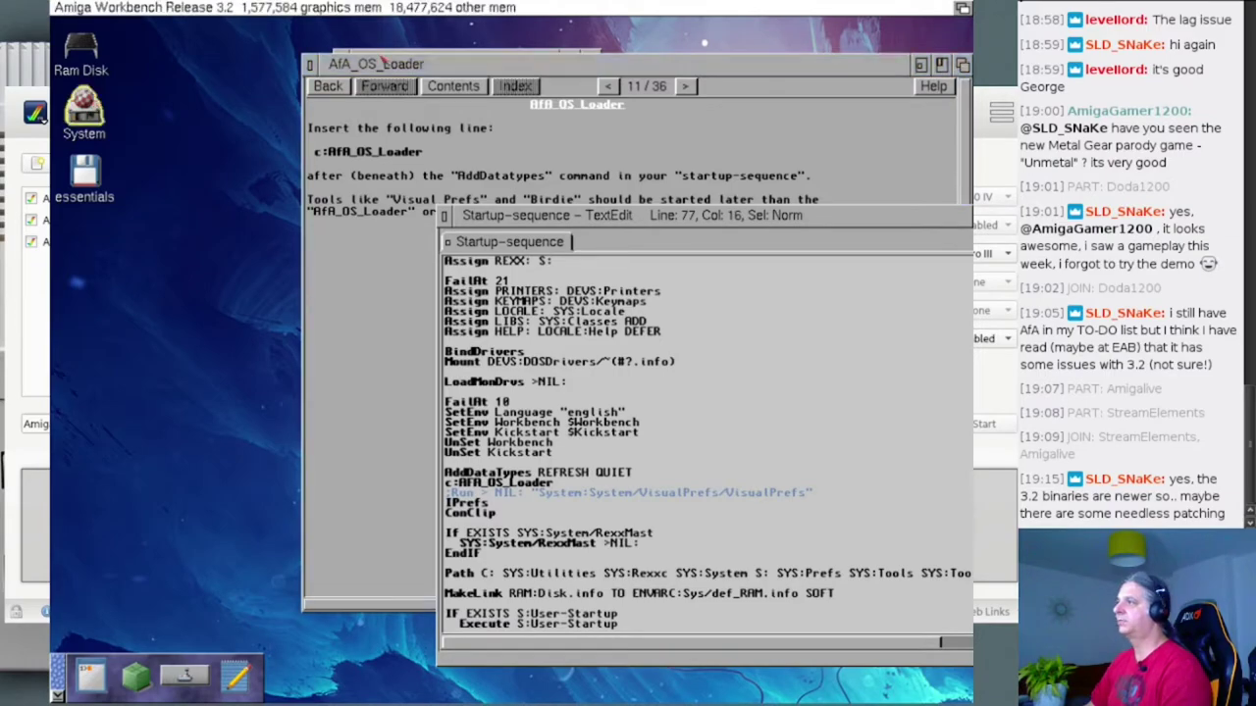
click(388, 52)
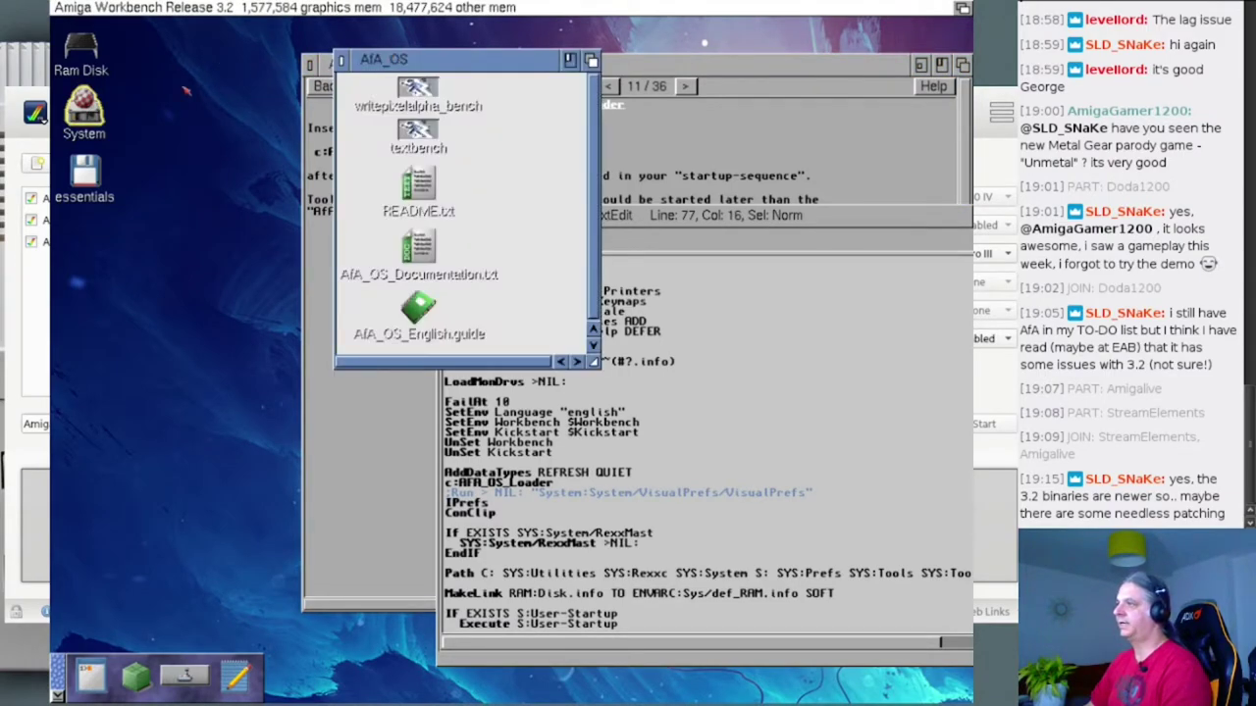
click(340, 60)
- Reopen the AfA_OS drawer inside System's System drawer and enlarge its window to examine all its files
double_click(83, 110)
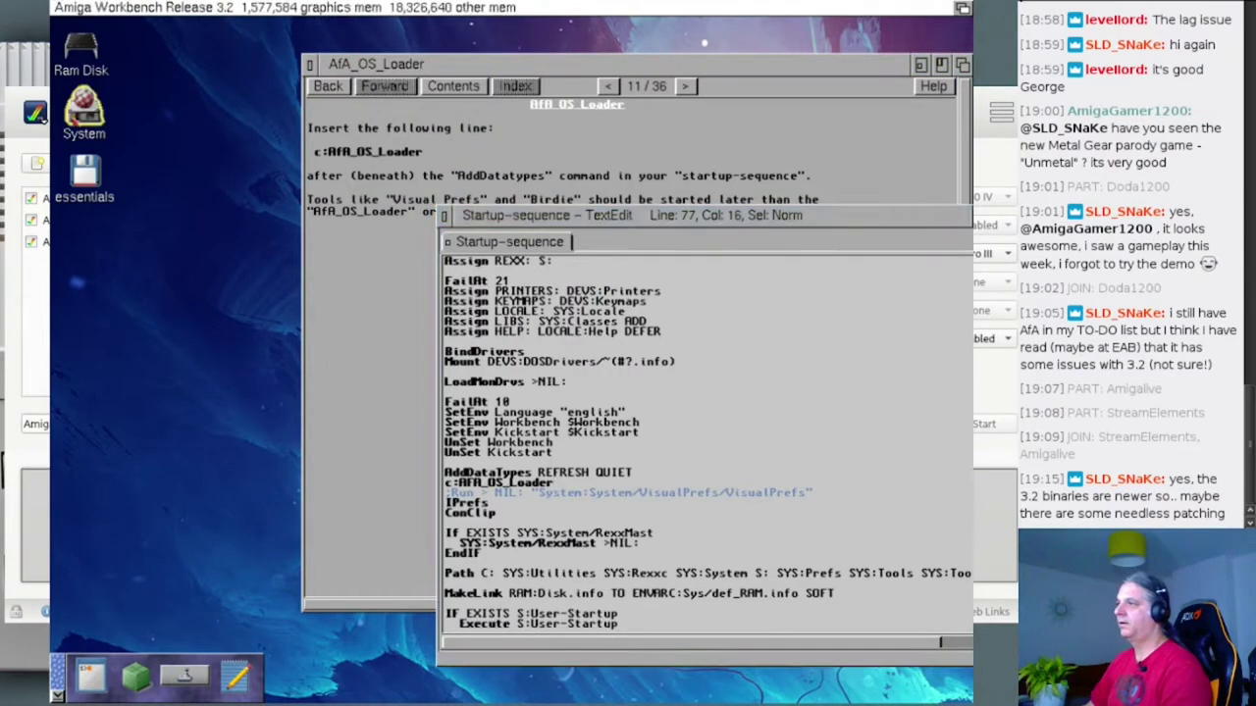
click(365, 126)
double_click(365, 126)
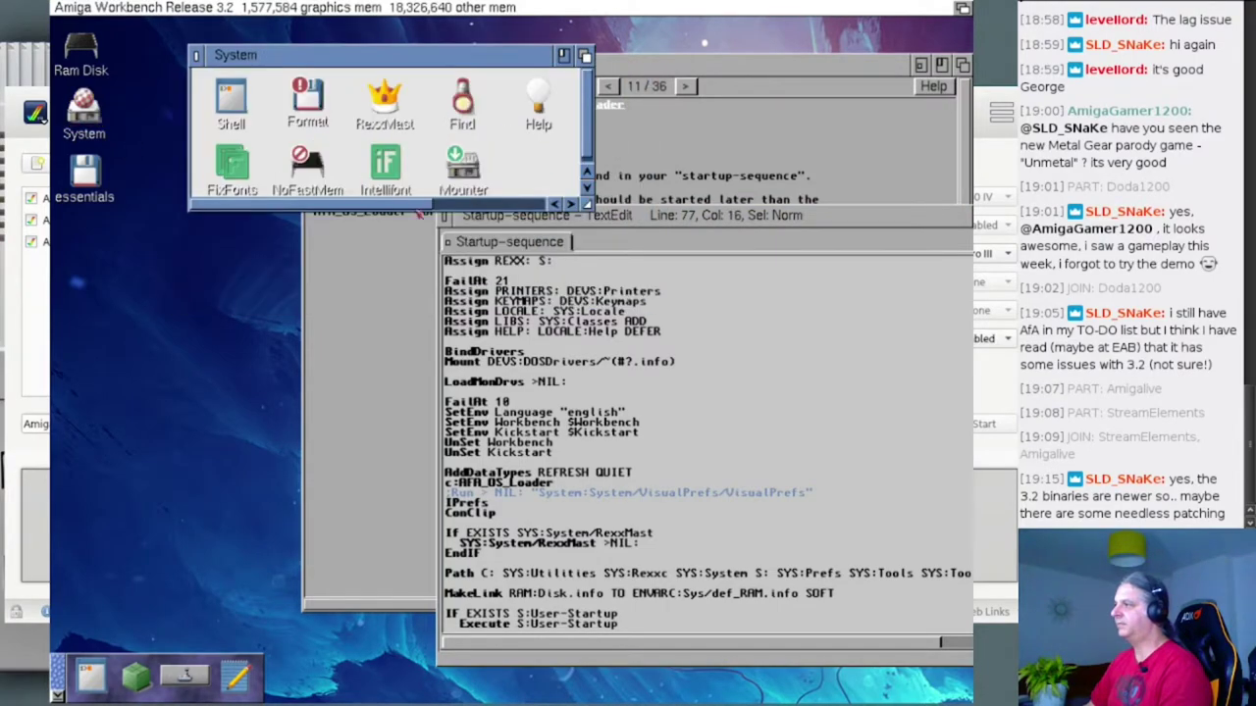
click(522, 205)
double_click(480, 104)
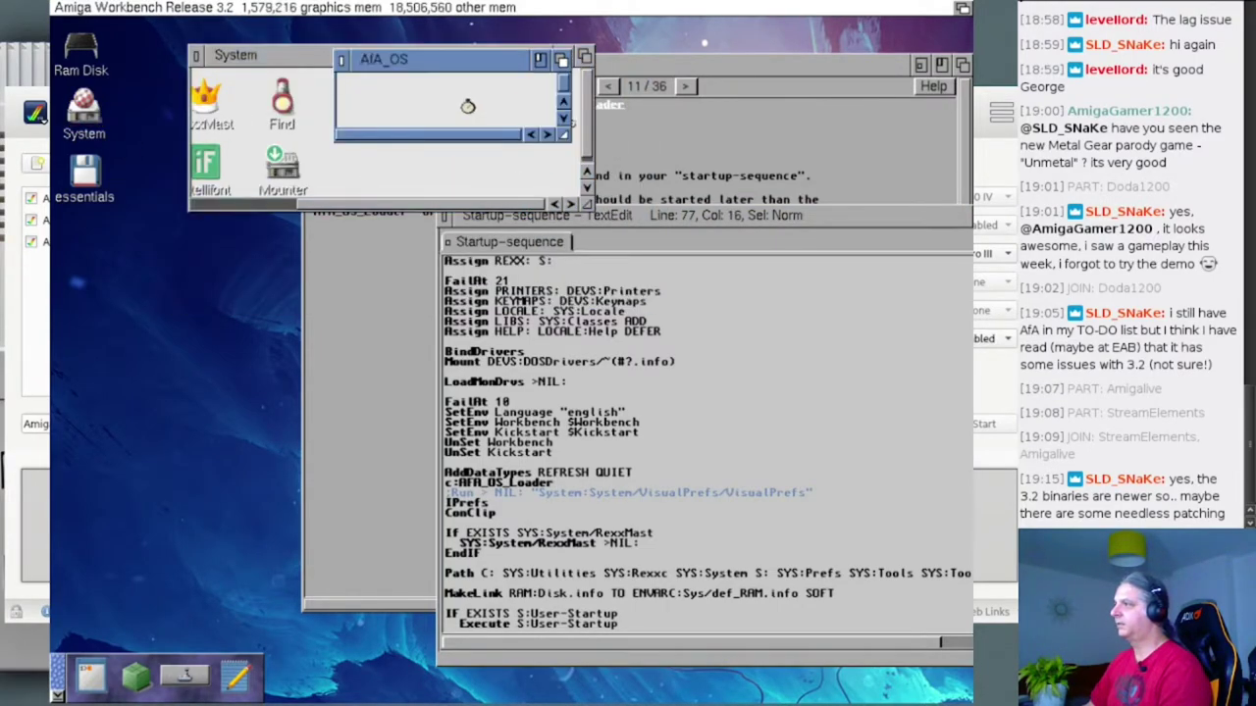
drag(561, 135, 719, 479)
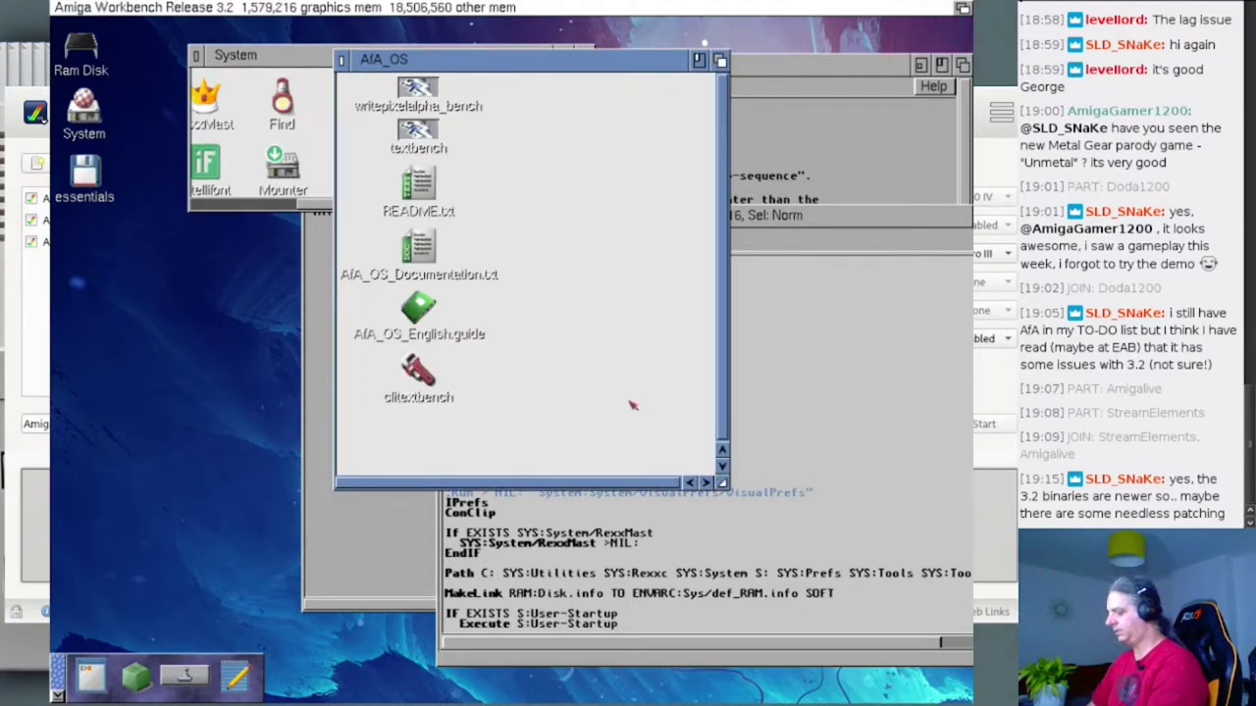
- Open the AfA_OS_Libs drawer on the System volume, enlarge its window to examine all its files and select icon_lib.exe
double_click(83, 106)
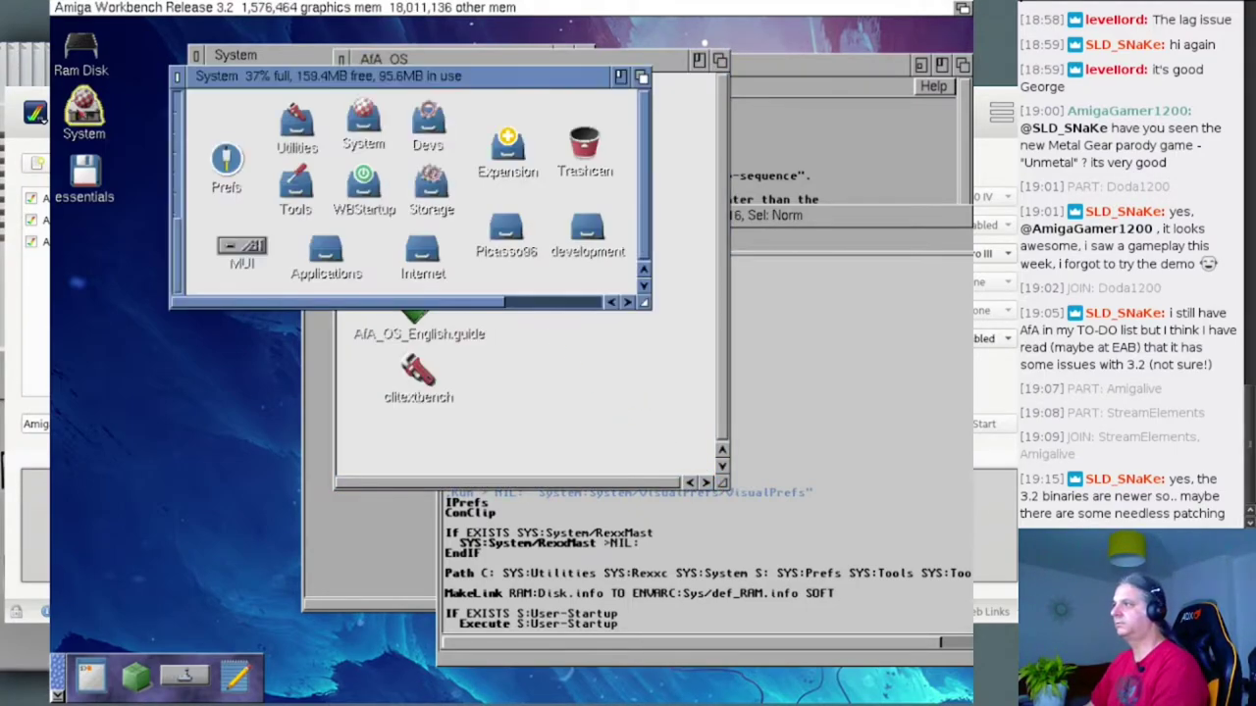
click(579, 302)
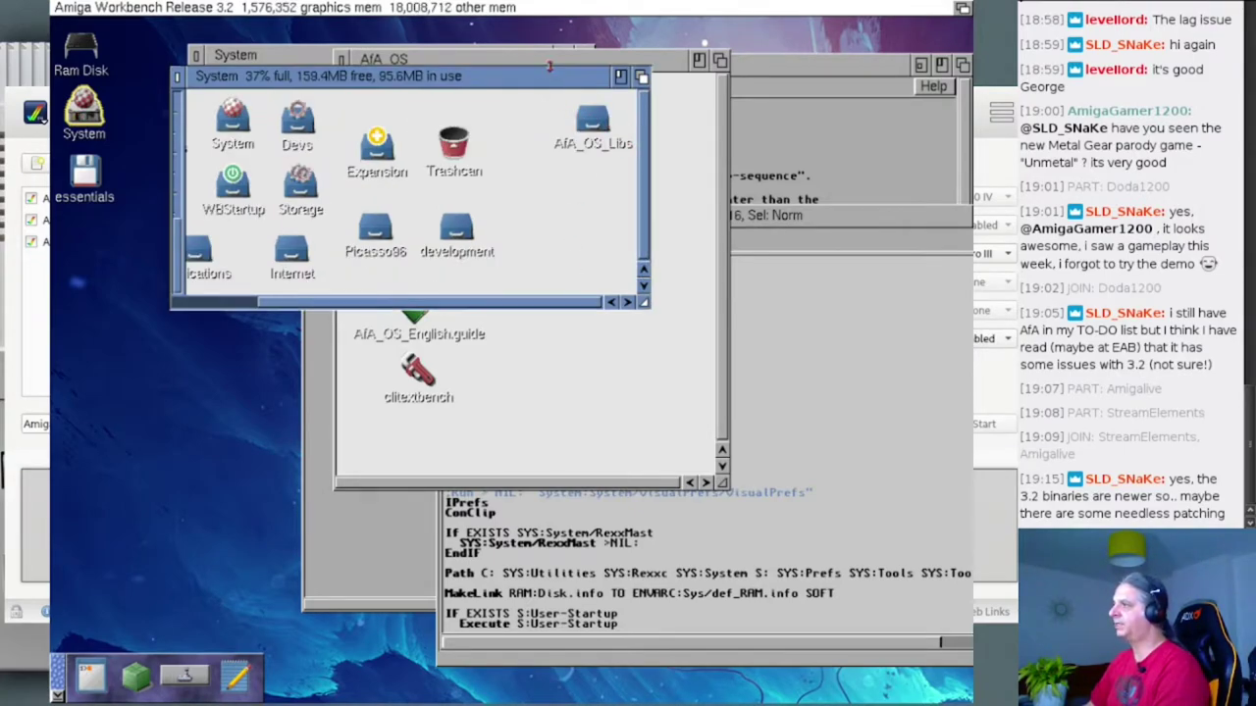
double_click(585, 142)
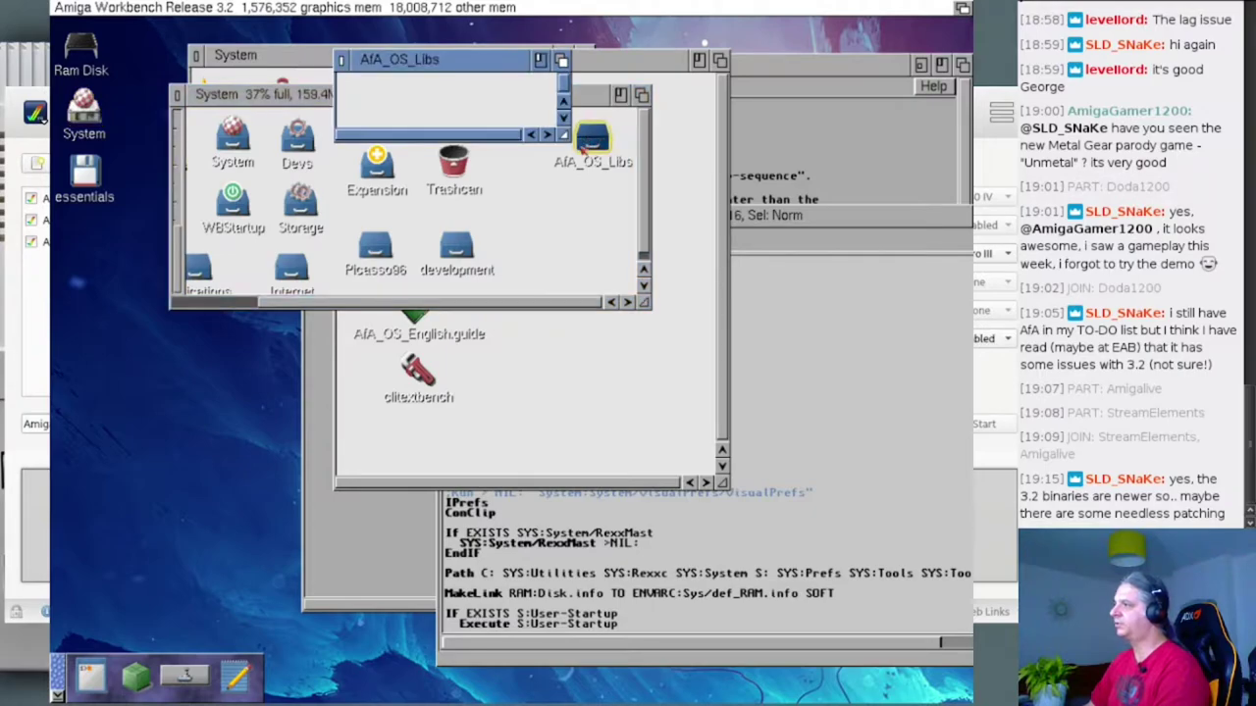
drag(563, 136, 584, 315)
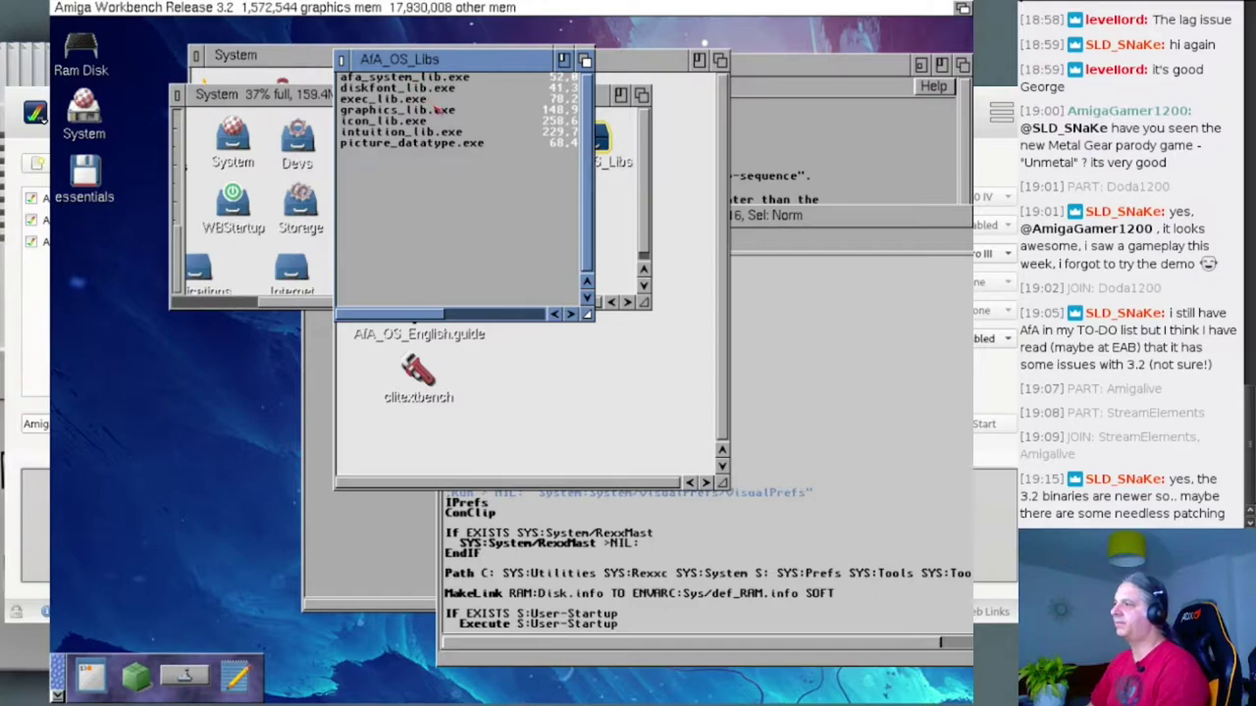
click(398, 124)
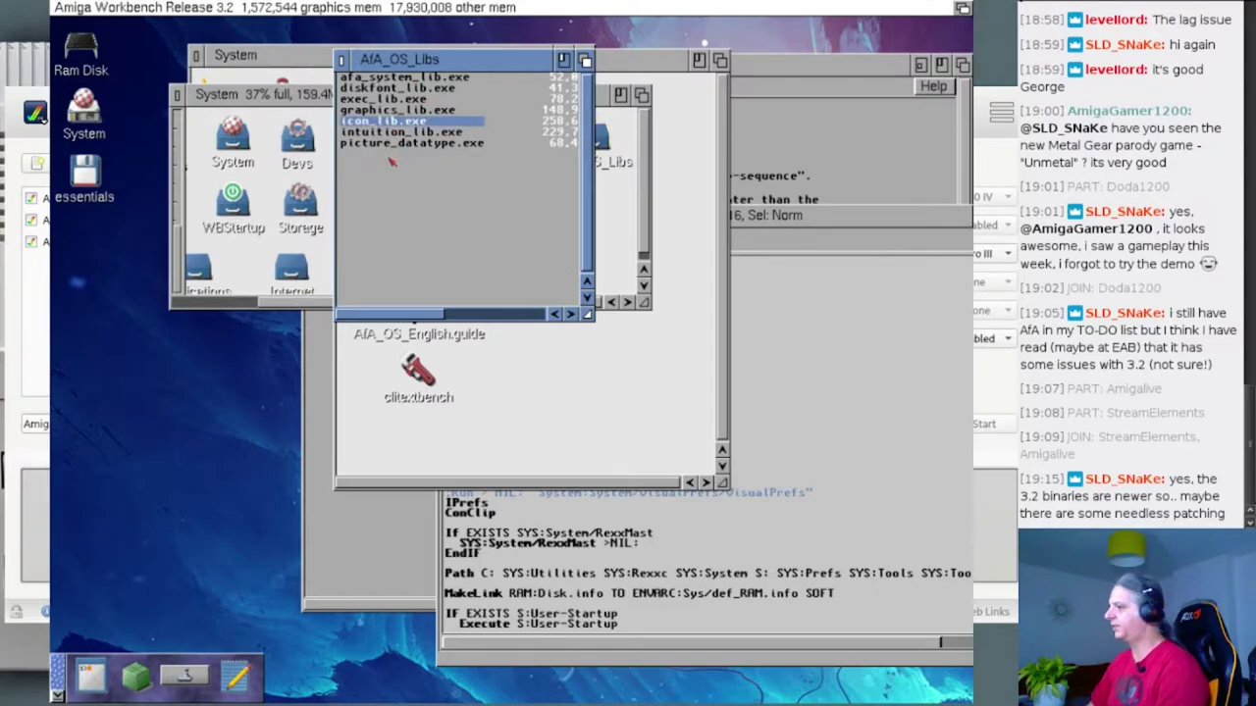
- Return the guide to its AfA_OS Installation page and move its window clear of the AfA_OS_Libs file list
double_click(463, 333)
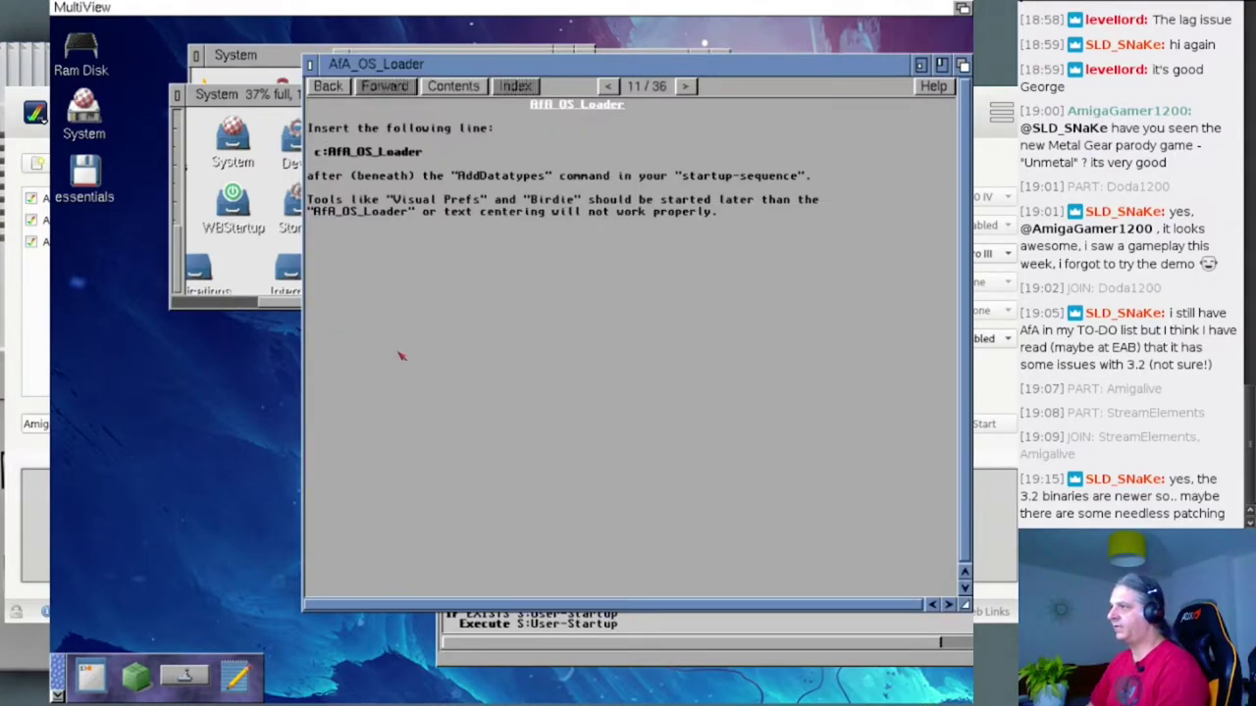
click(329, 85)
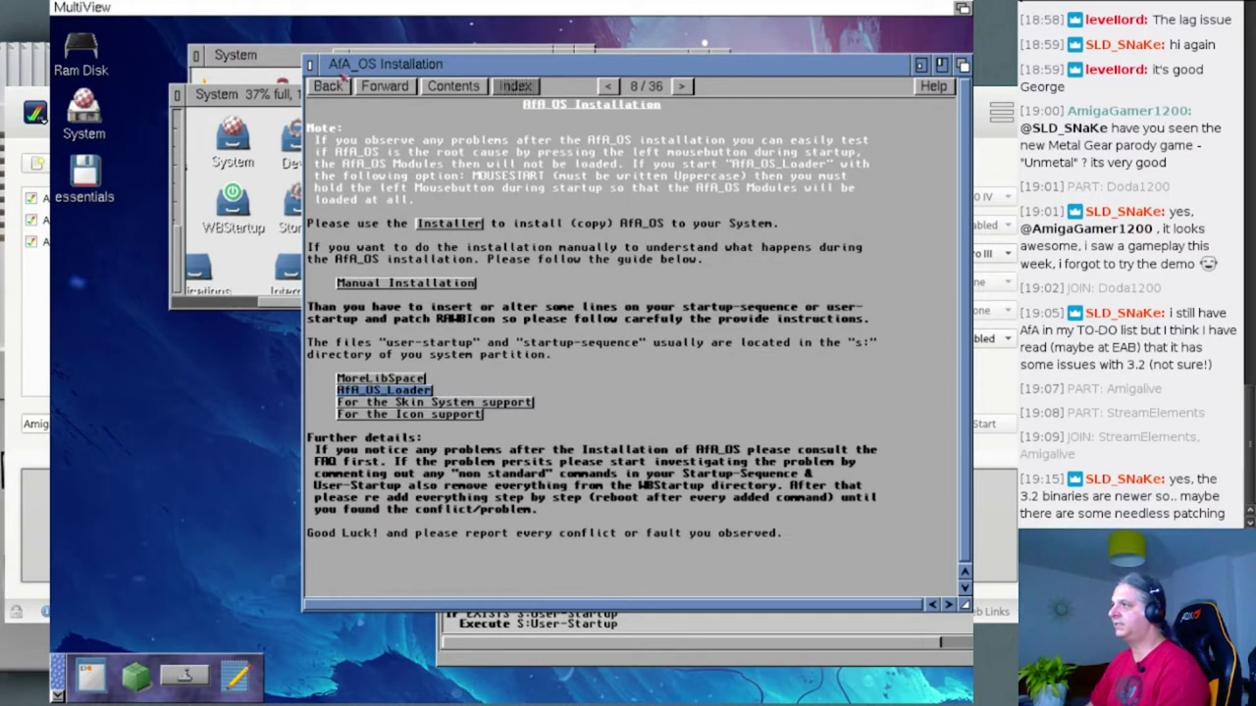
drag(359, 61, 593, 110)
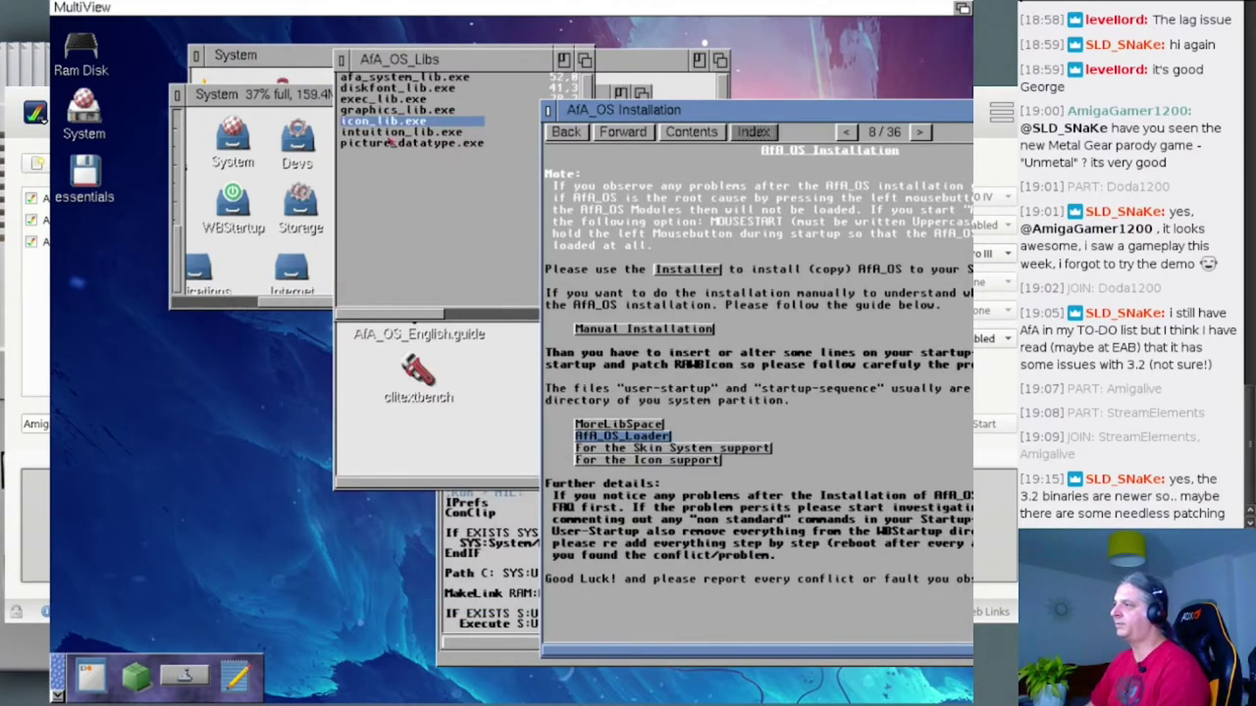
- Check icon_lib.exe in the AfA_OS_Libs drawer, then the c:AFA_OS_Loader line in the Startup-sequence
click(418, 124)
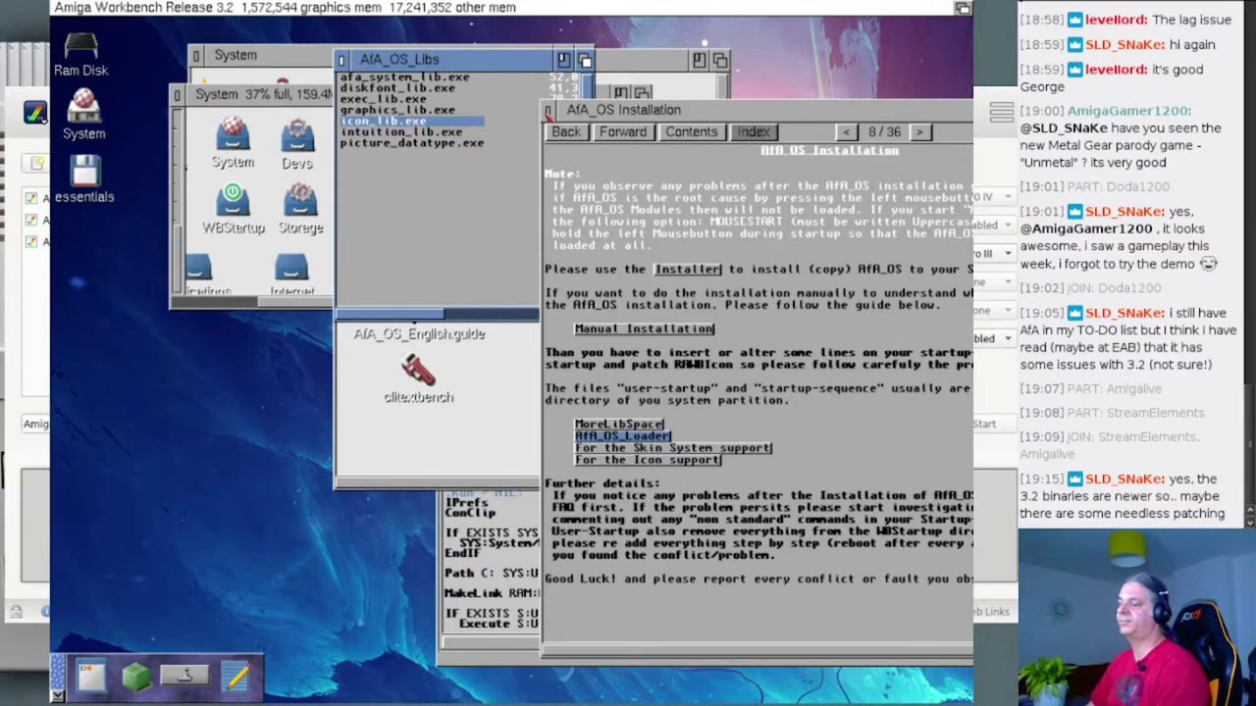
click(511, 569)
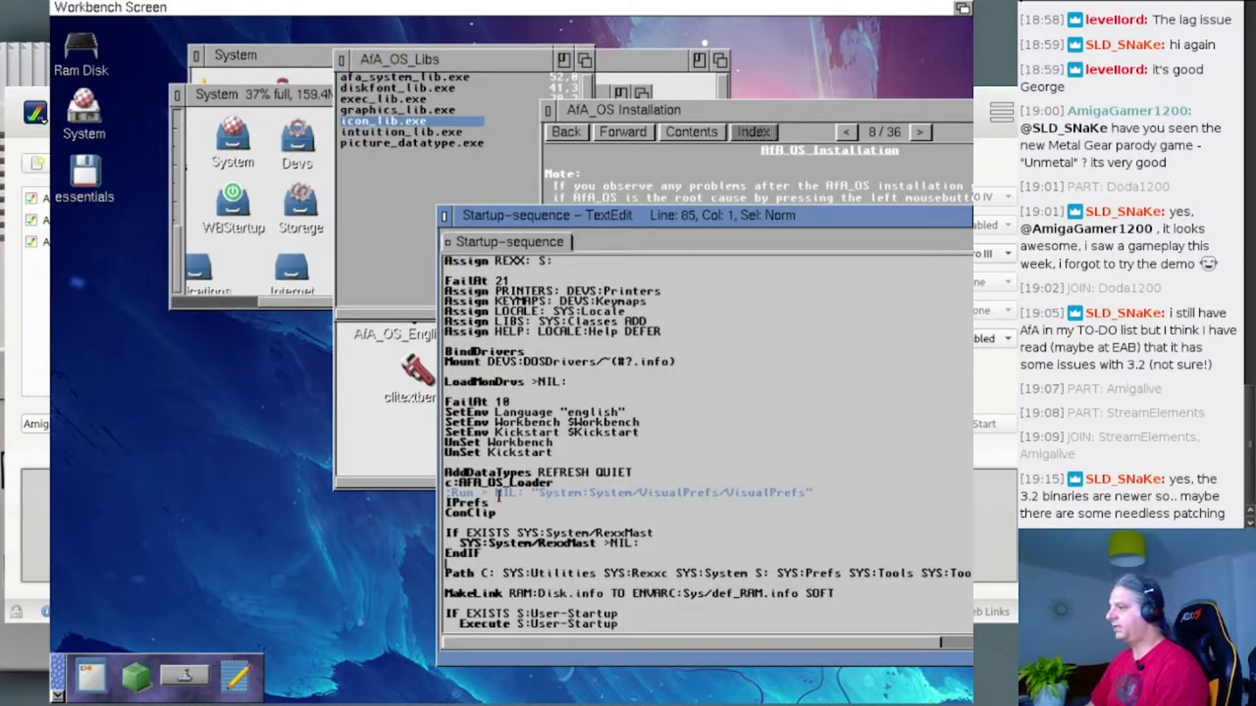
double_click(500, 482)
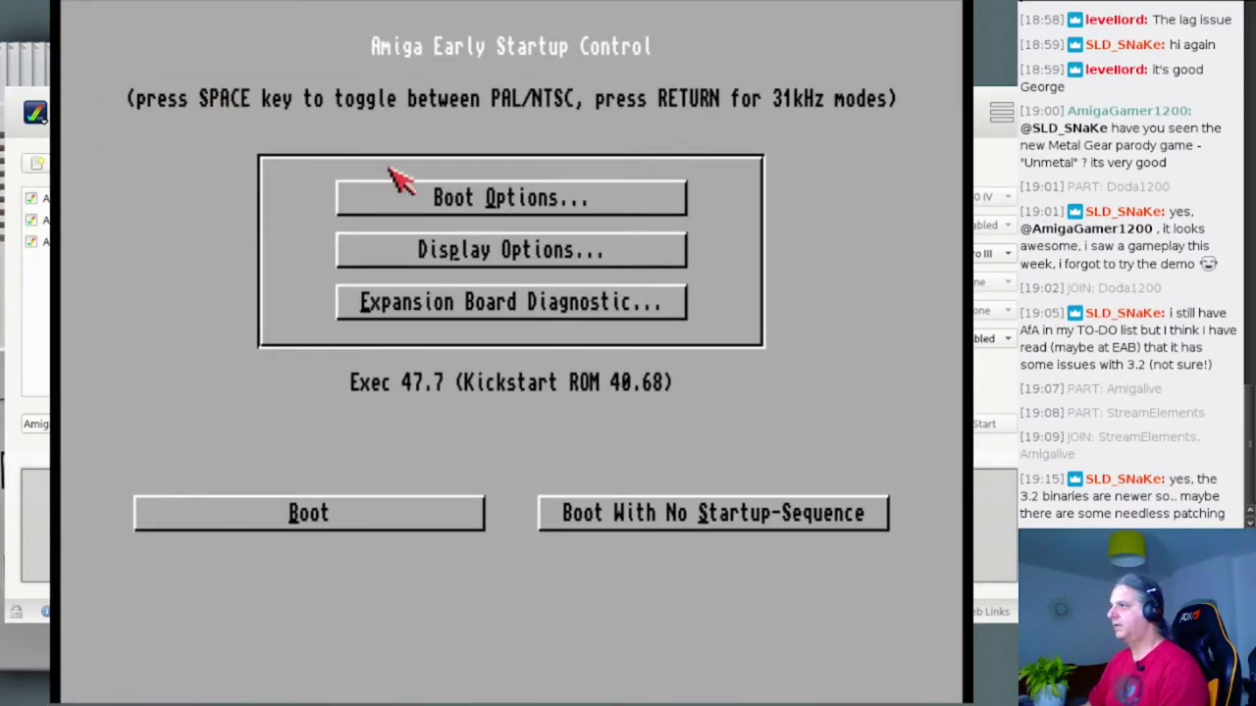
- Enable Trace Startup-Sequence in the boot options of Early Startup Control and boot the system
click(392, 195)
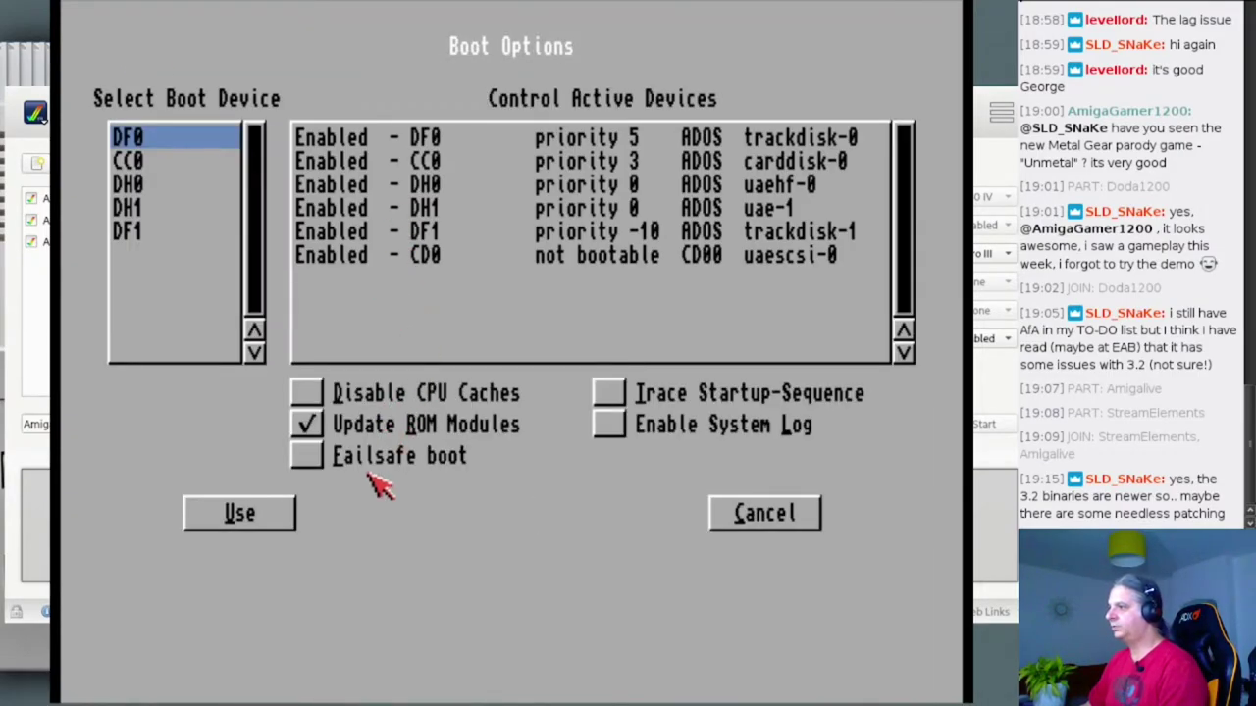
click(607, 396)
click(288, 517)
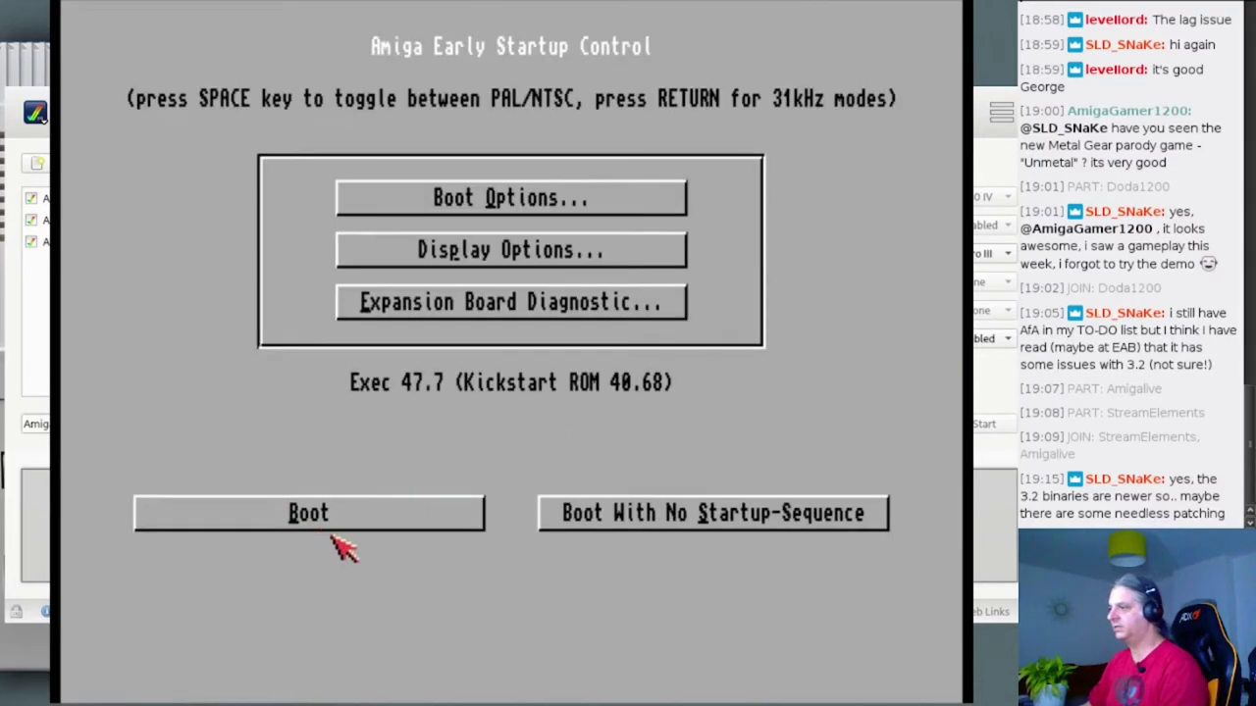
click(343, 515)
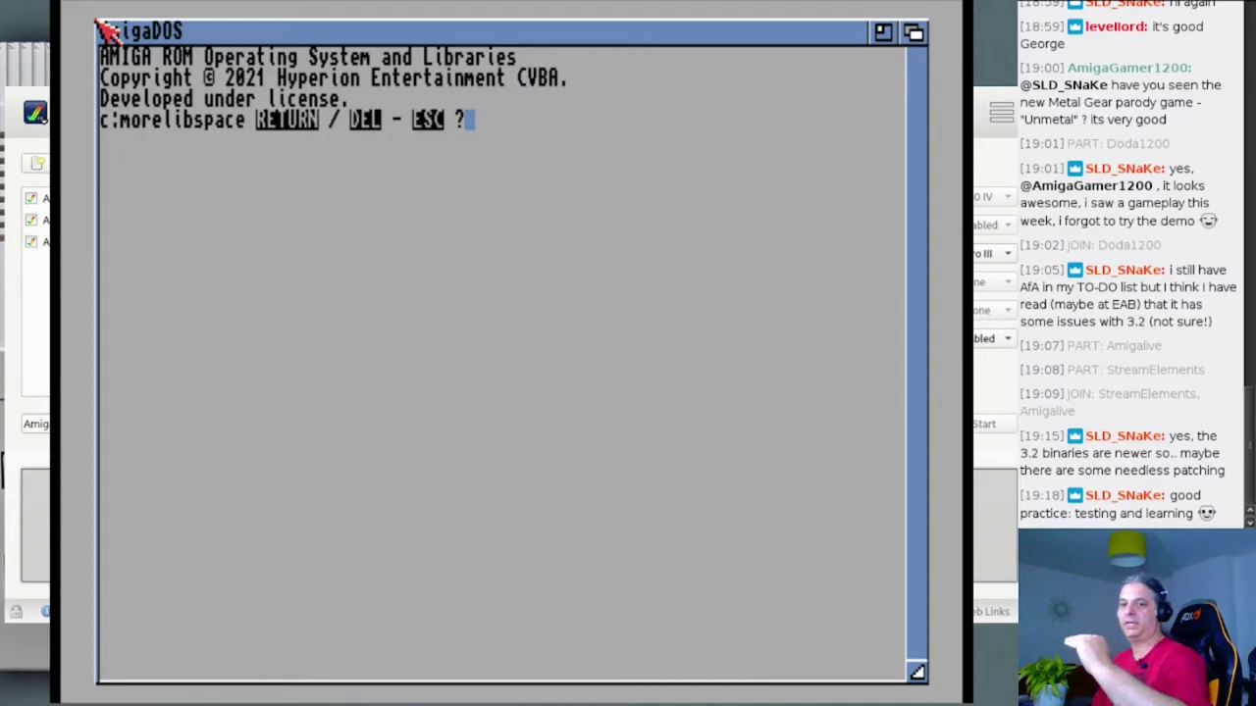
- Step through the traced Startup-sequence, executing each command from c:morelibspace through c:AFA_OS_Loader
key(Return)
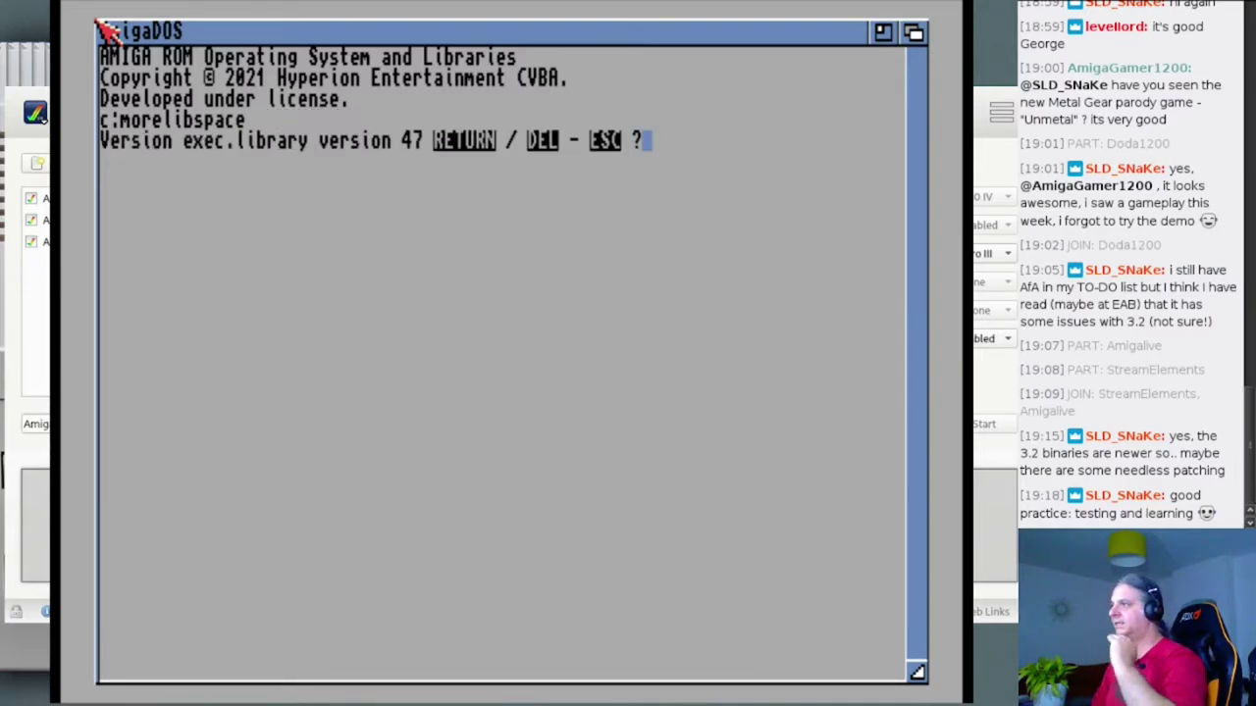
key(Return)
key(Return)
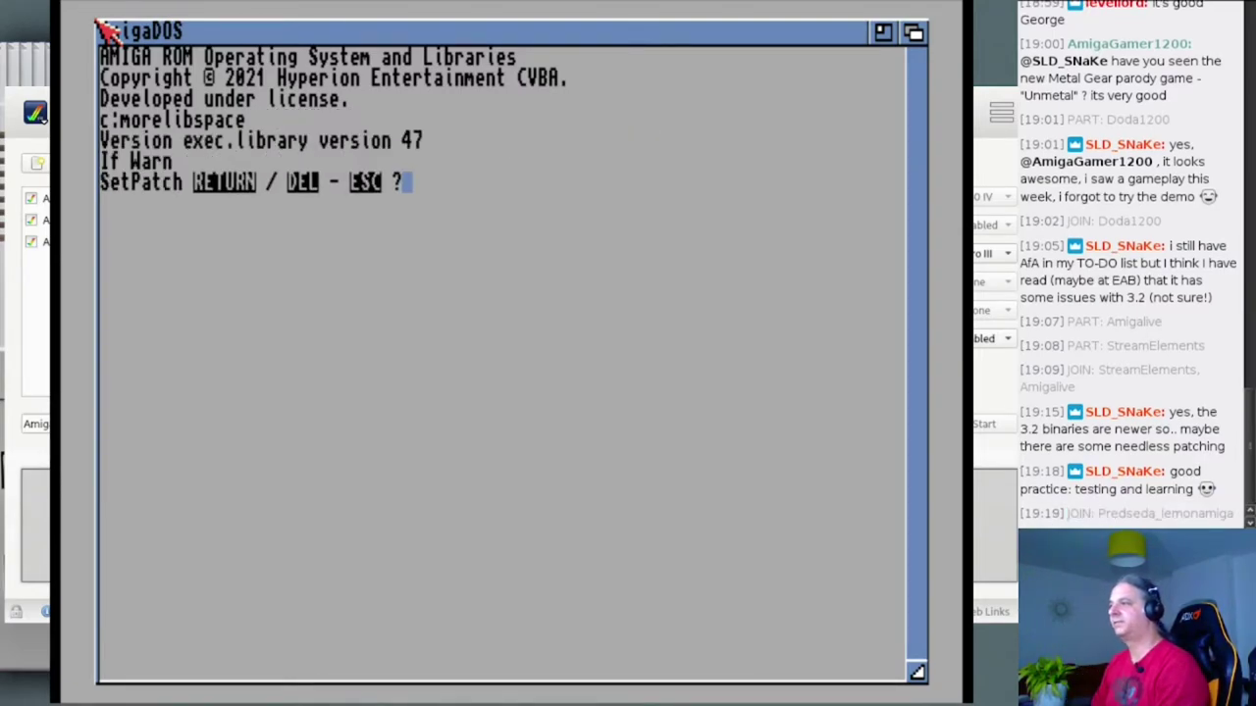
key(Return)
key(Return)
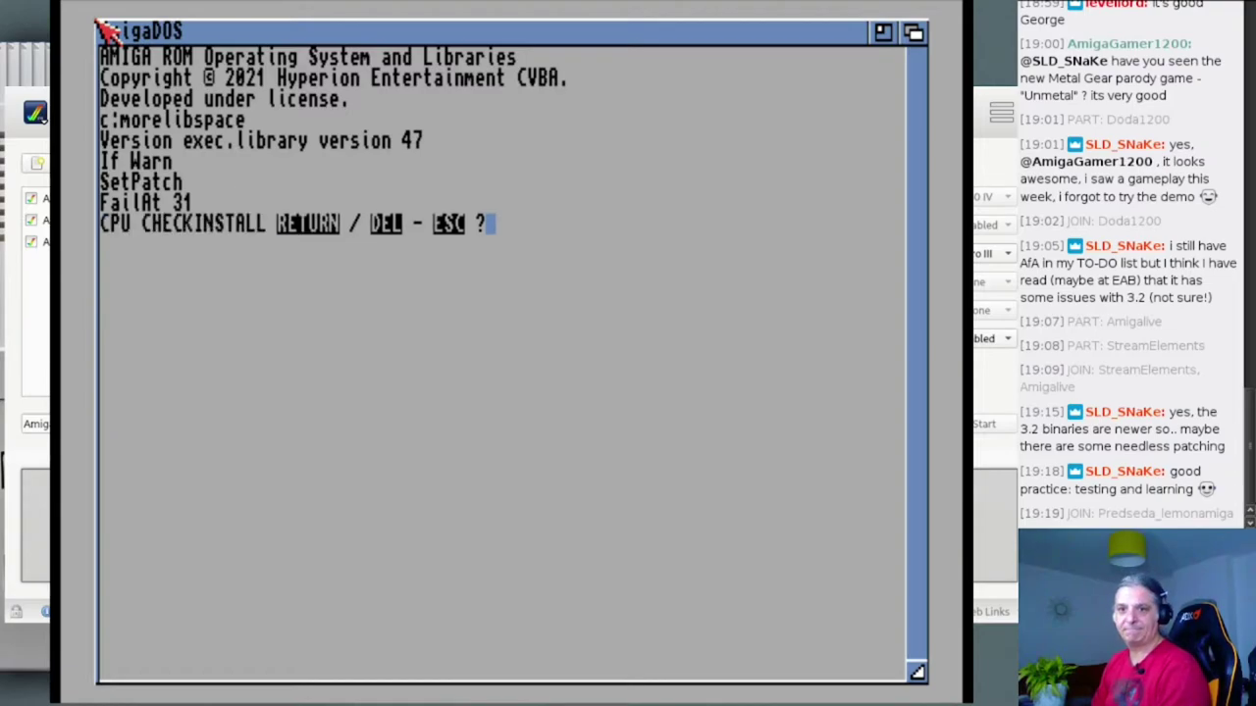
key(Return)
key(Return)
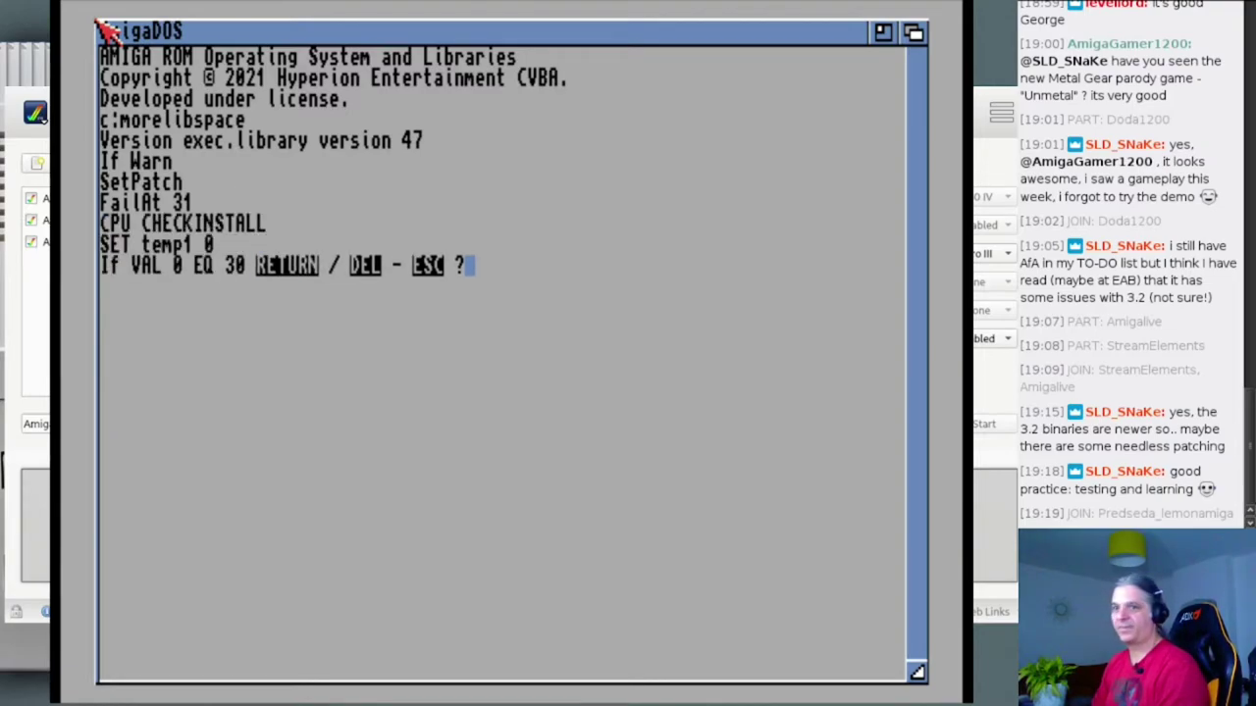
key(Return)
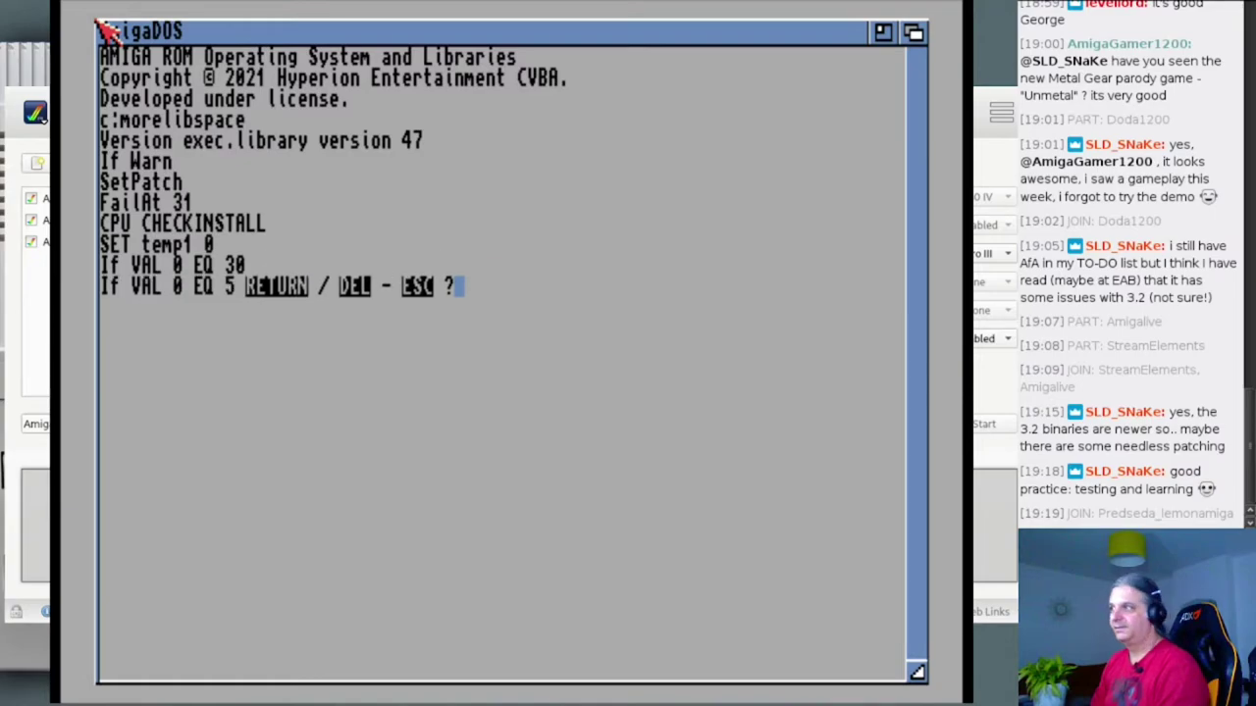
key(Return)
key(Return)
key(Return)
key(Return)
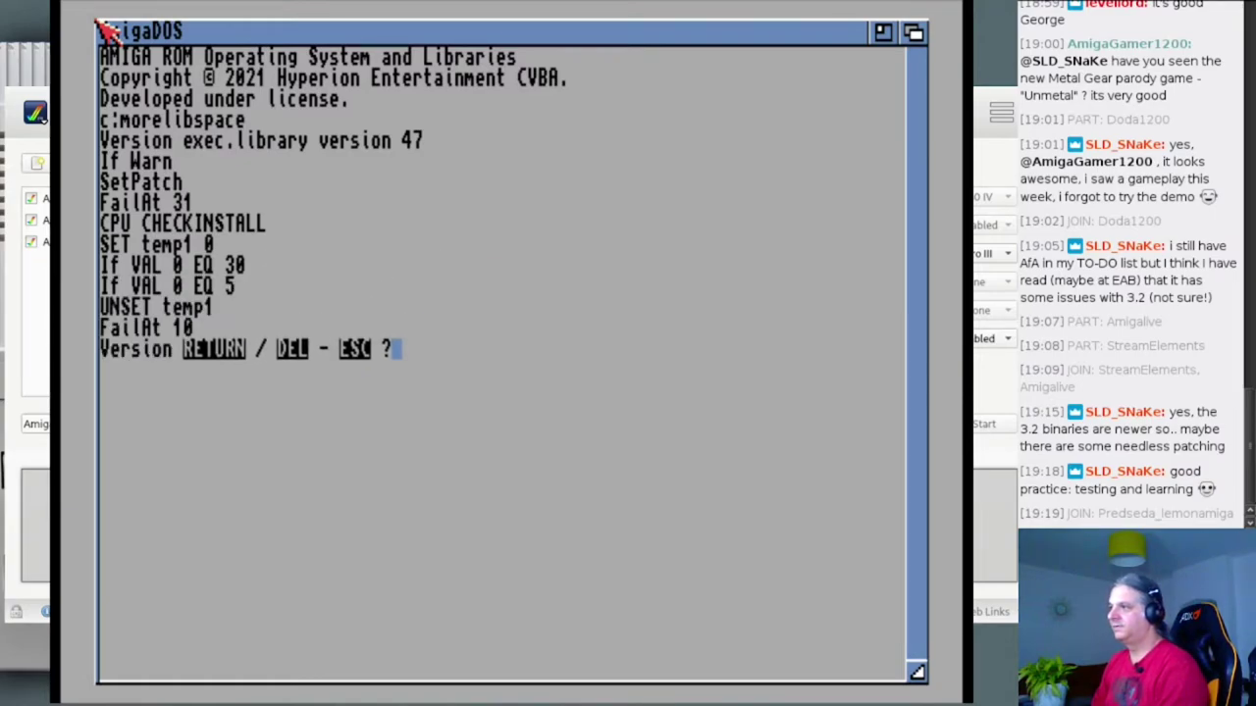
key(Return)
key(Return)
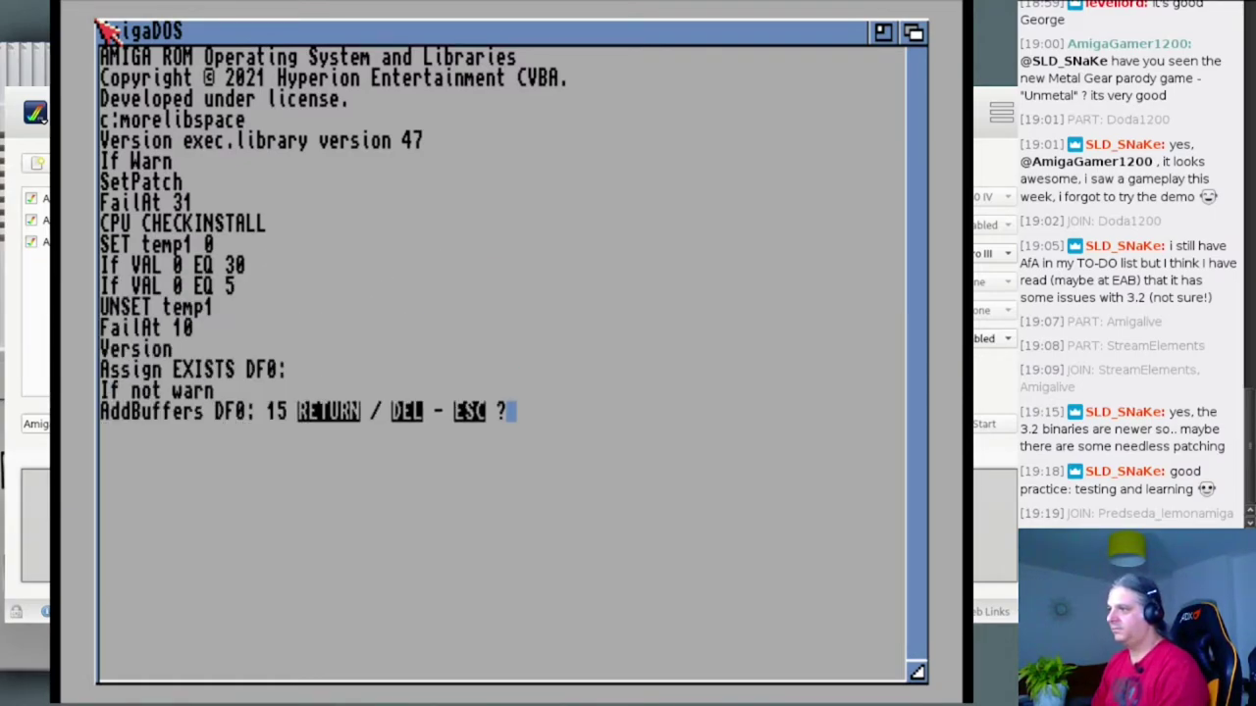
key(Return)
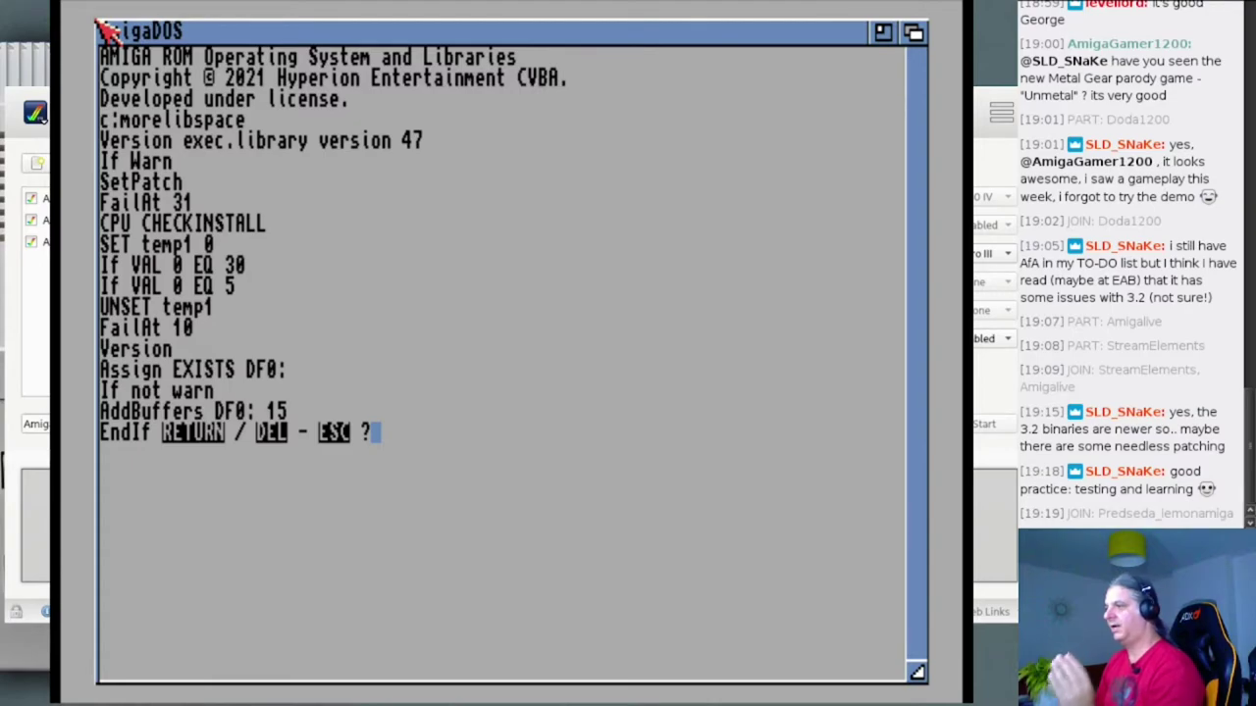
key(Return)
key(Return)
key(Return)
key(Return)
key(Return)
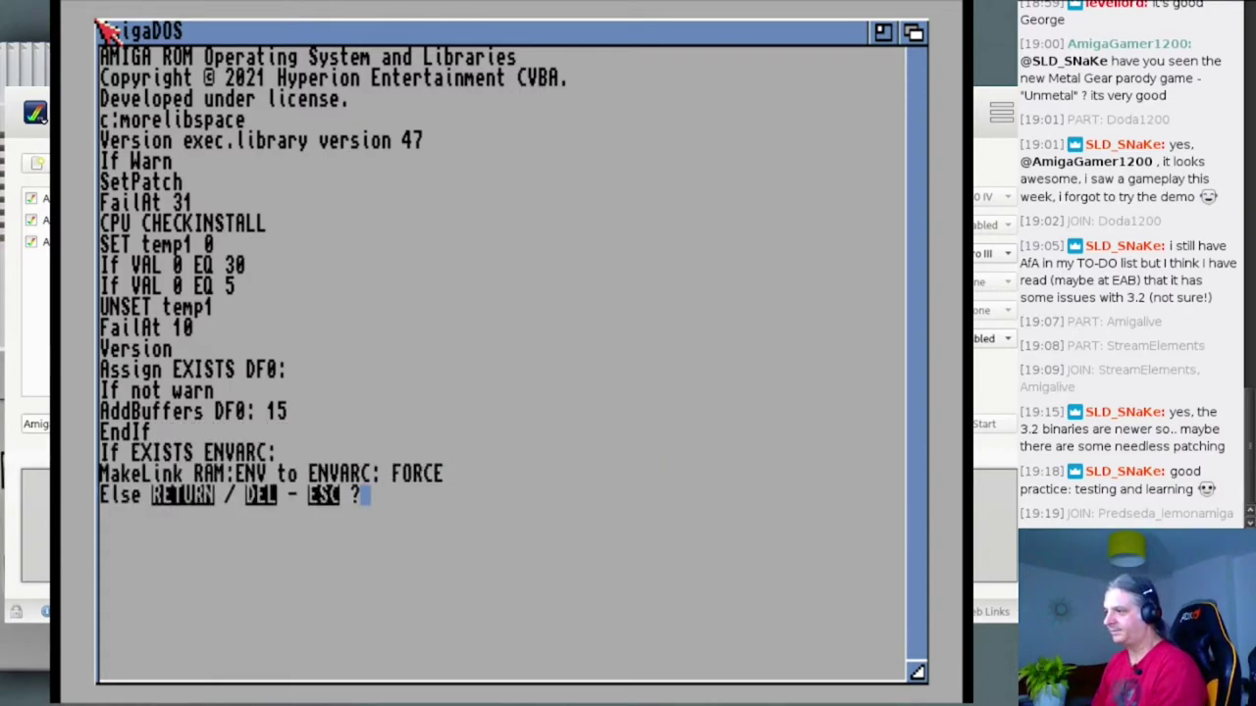
key(Return)
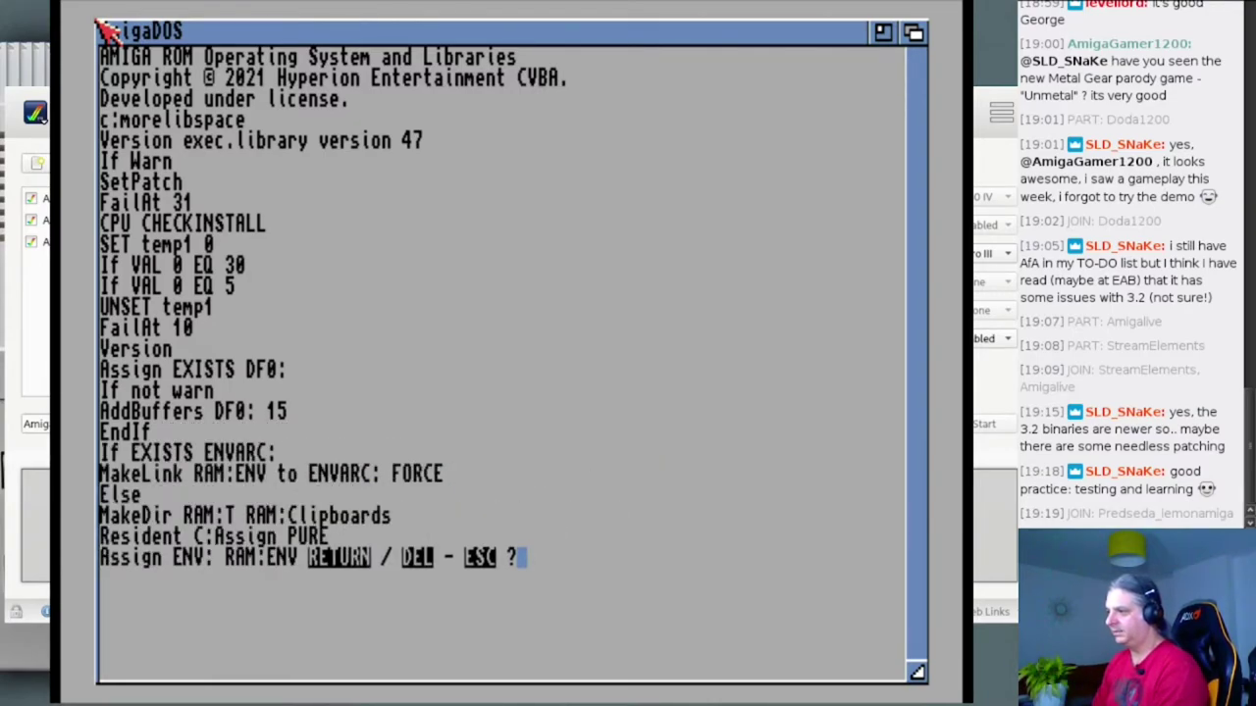
key(Return)
key(Return)
key(Return)
key(Return)
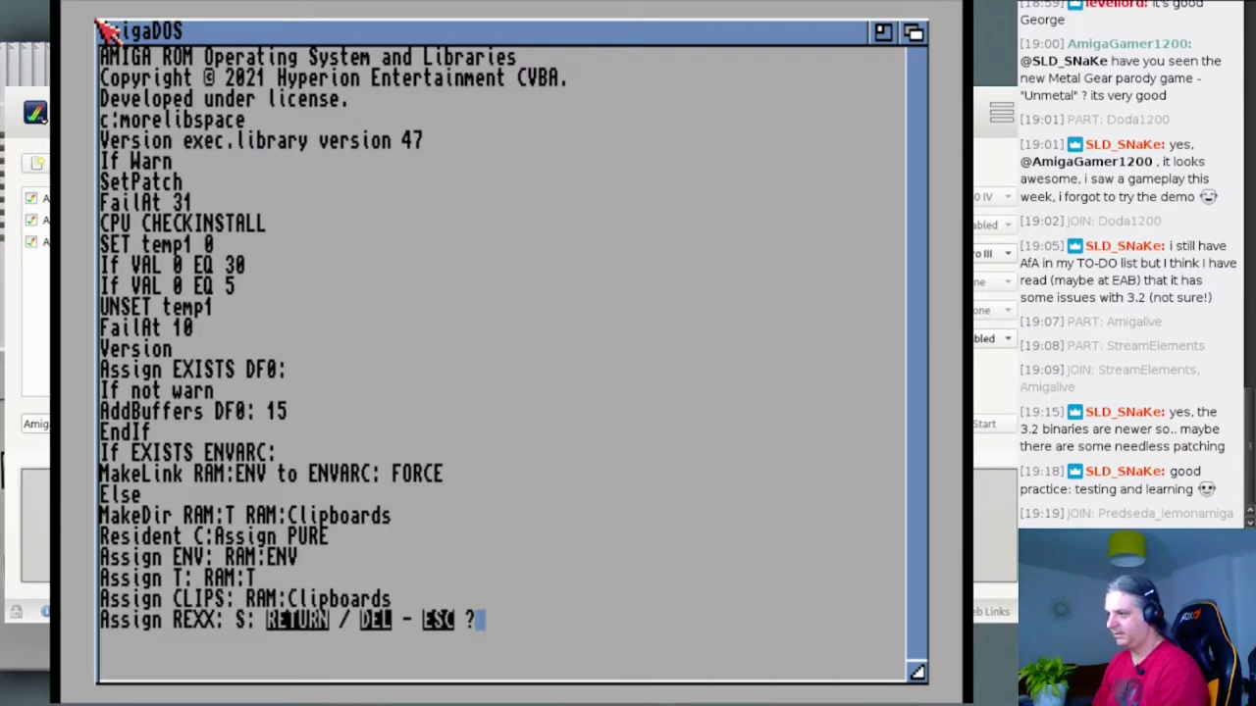
key(Return)
key(Return)
key(Return)
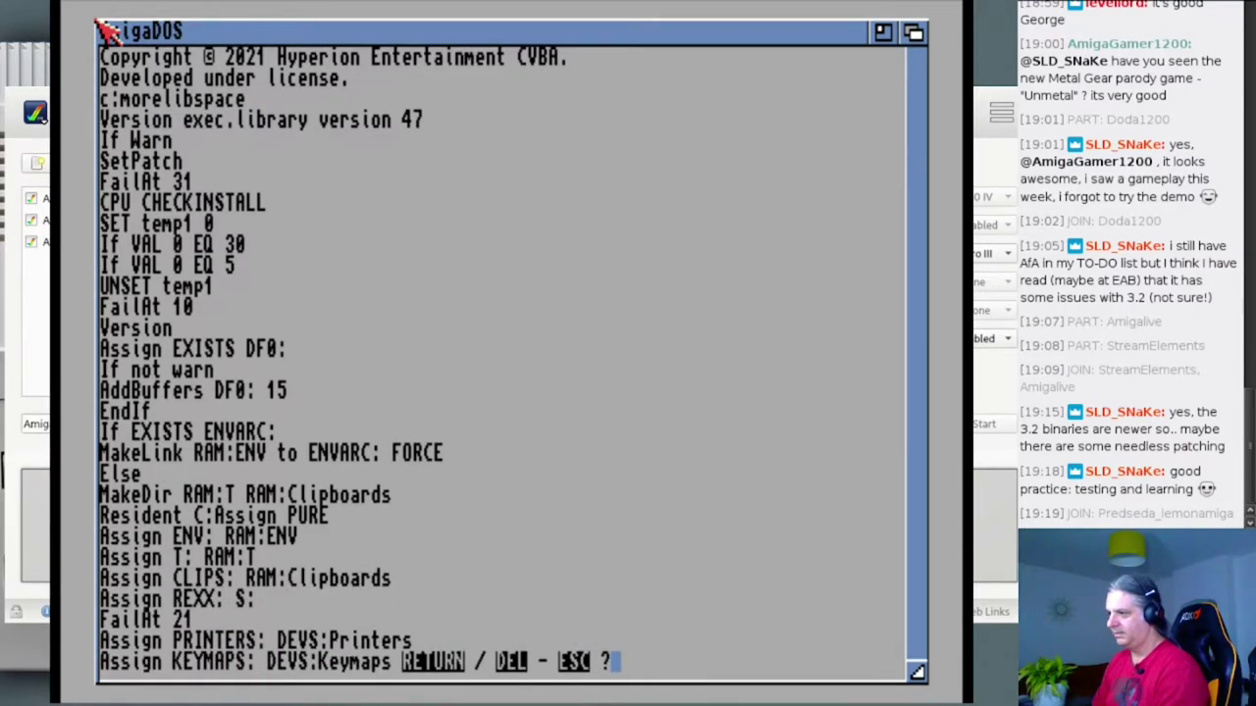
key(Return)
key(Return)
key(Return)
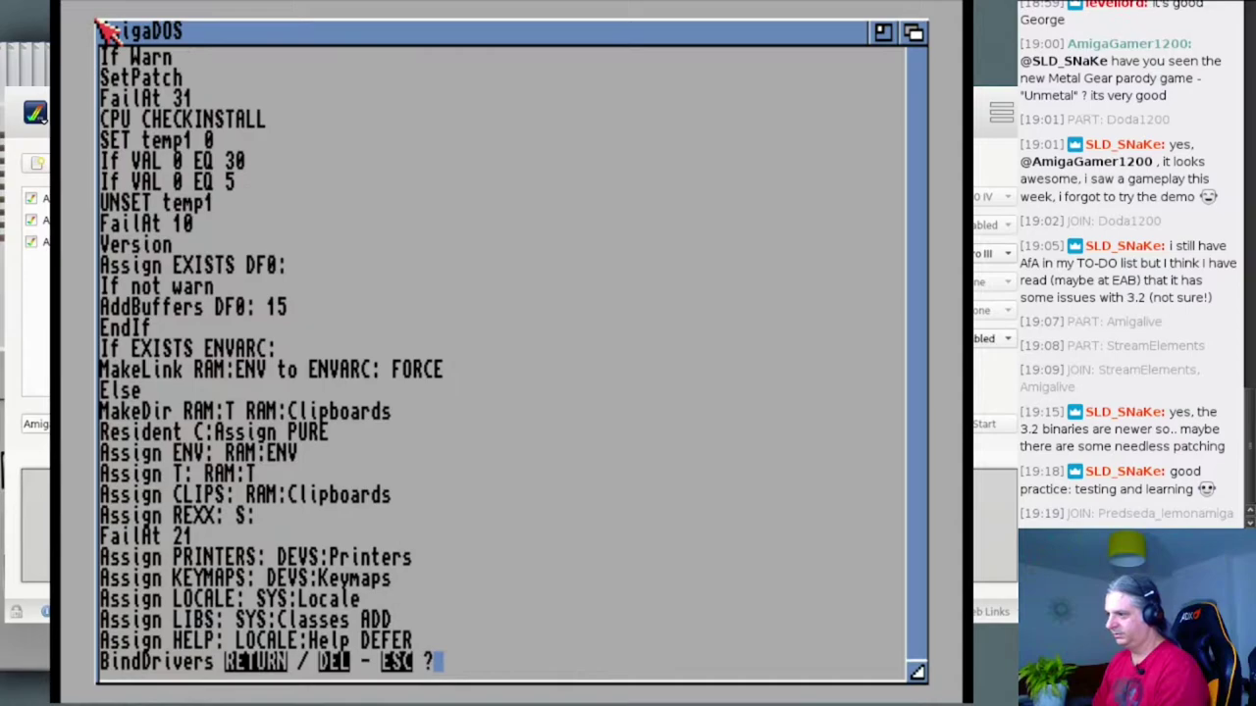
key(Return)
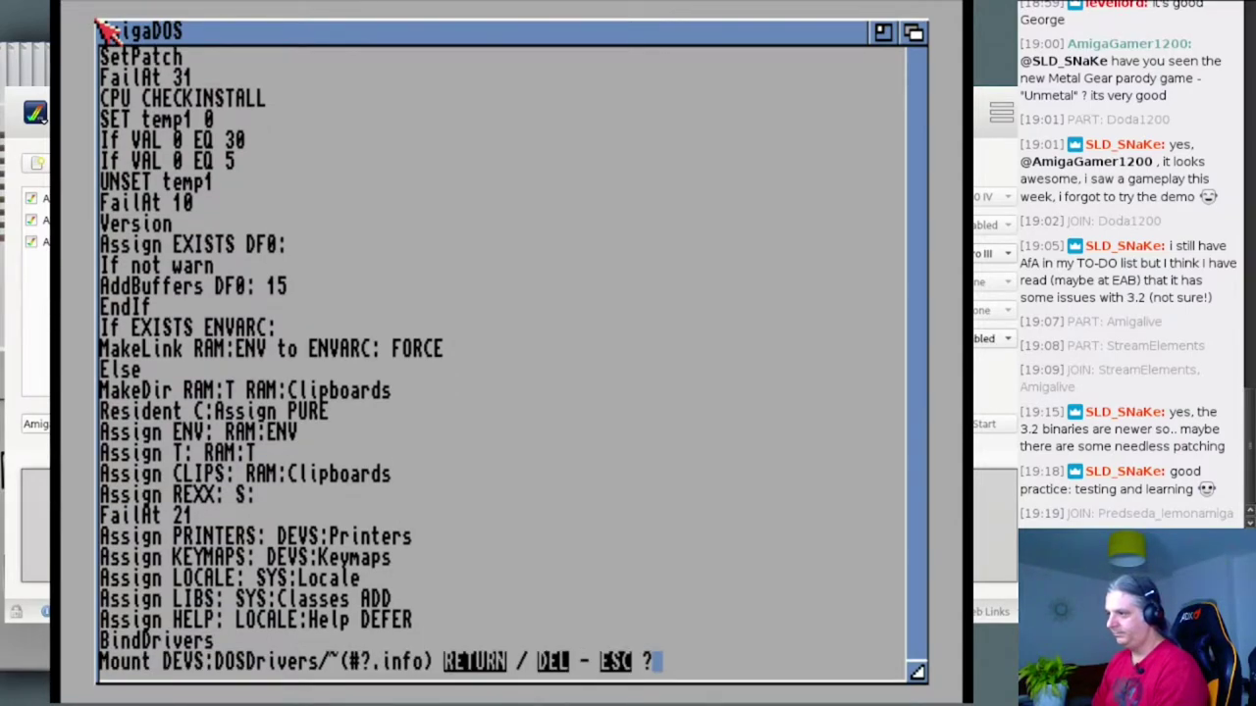
key(Return)
key(Return)
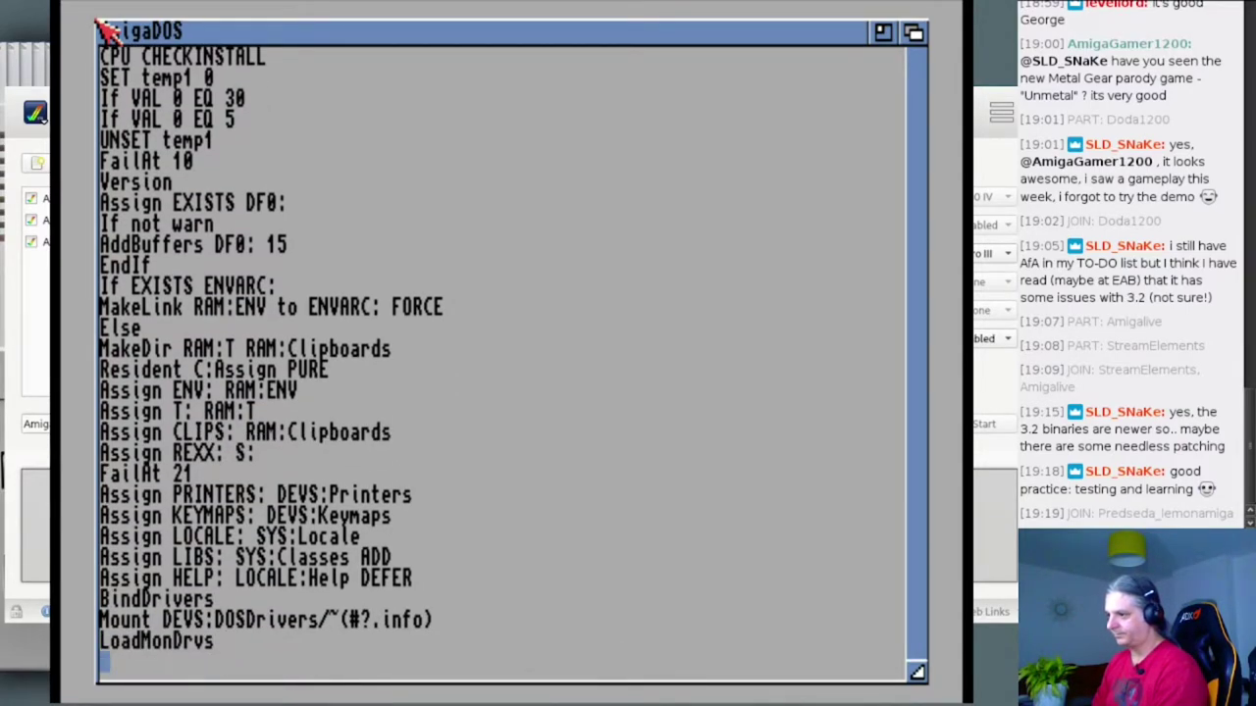
key(Return)
key(Return)
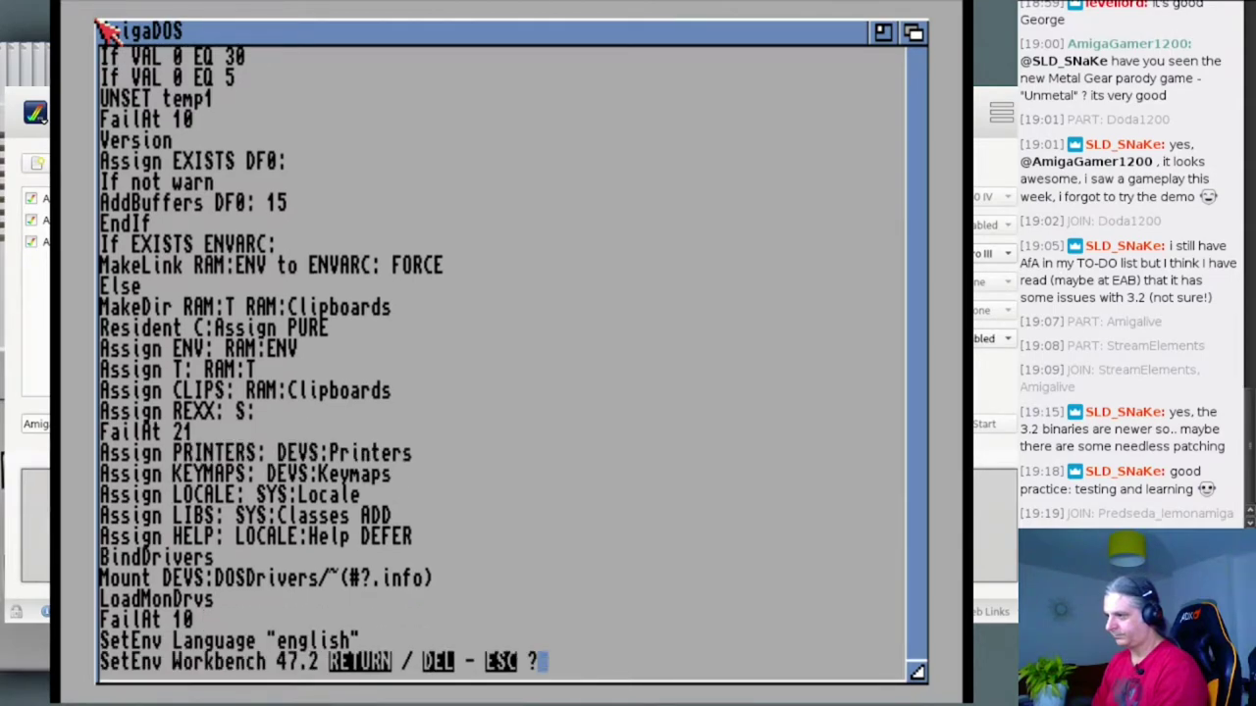
key(Return)
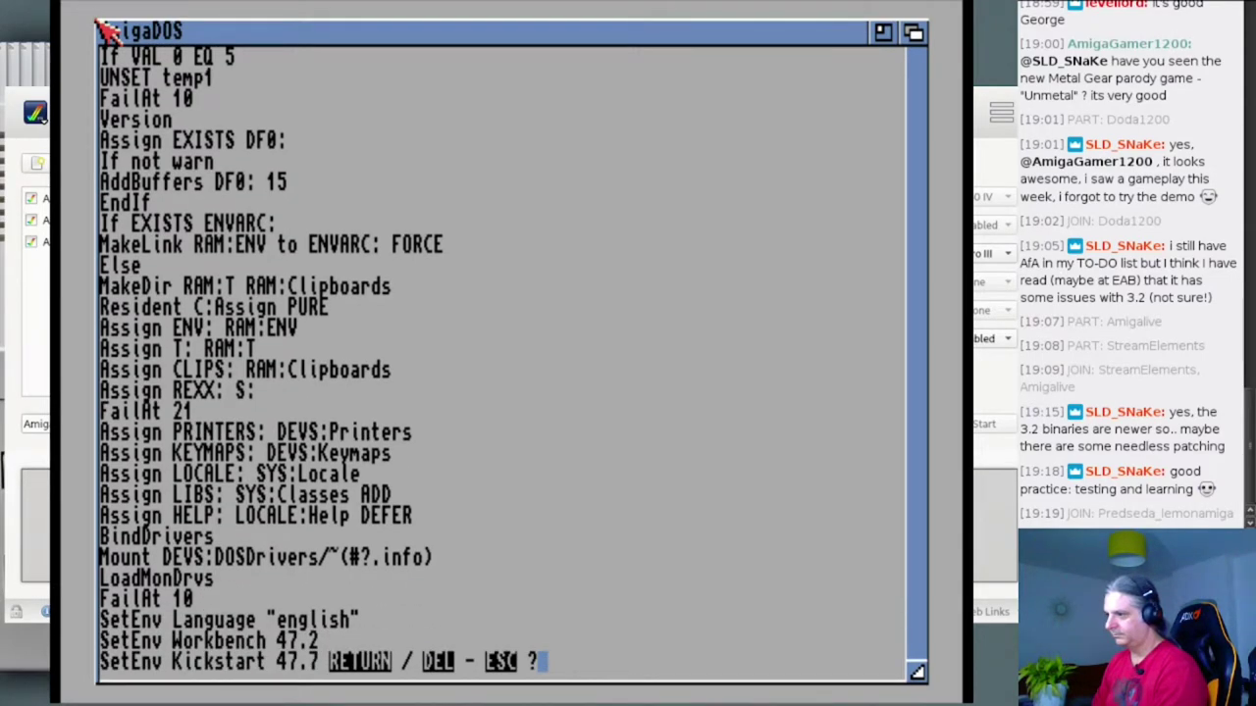
key(Return)
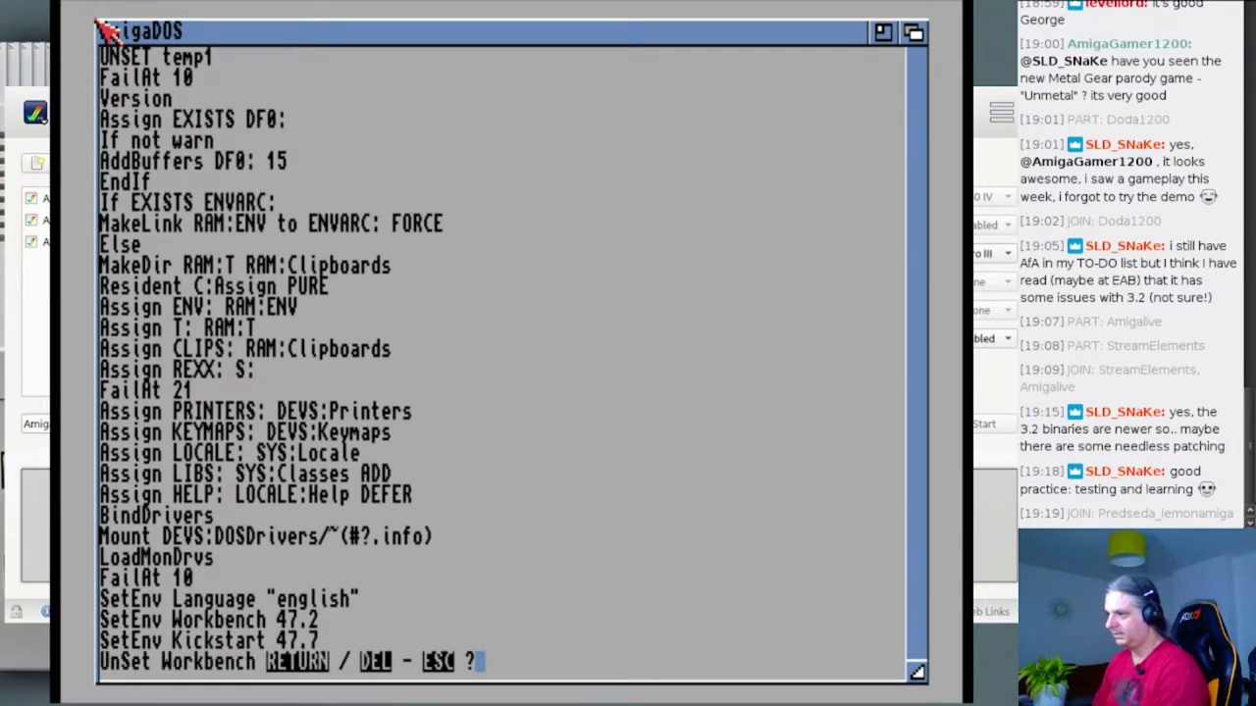
key(Return)
key(Return)
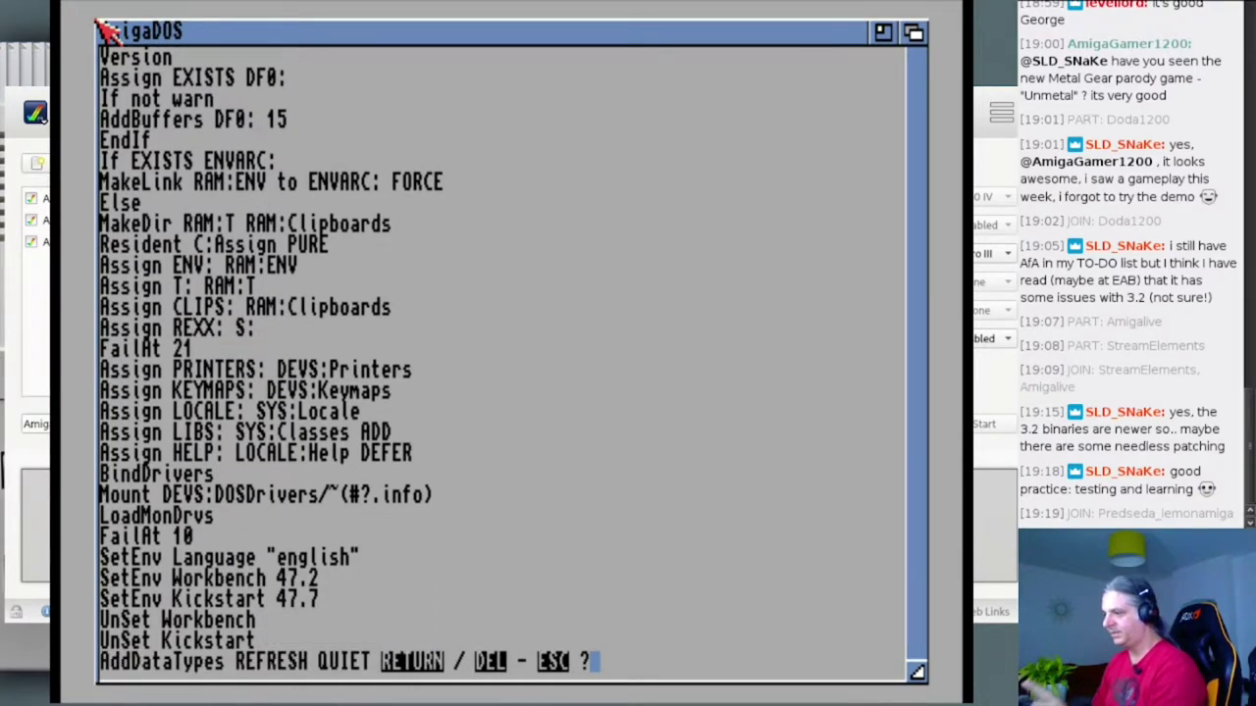
key(Return)
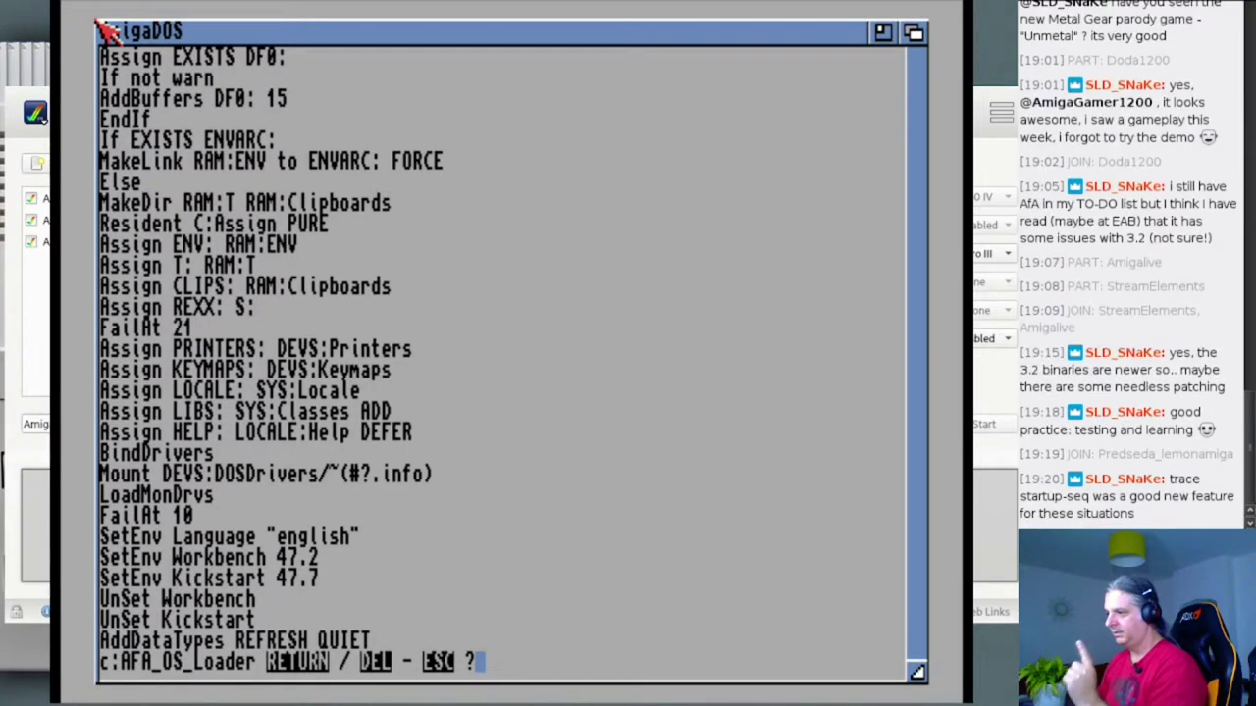
key(Return)
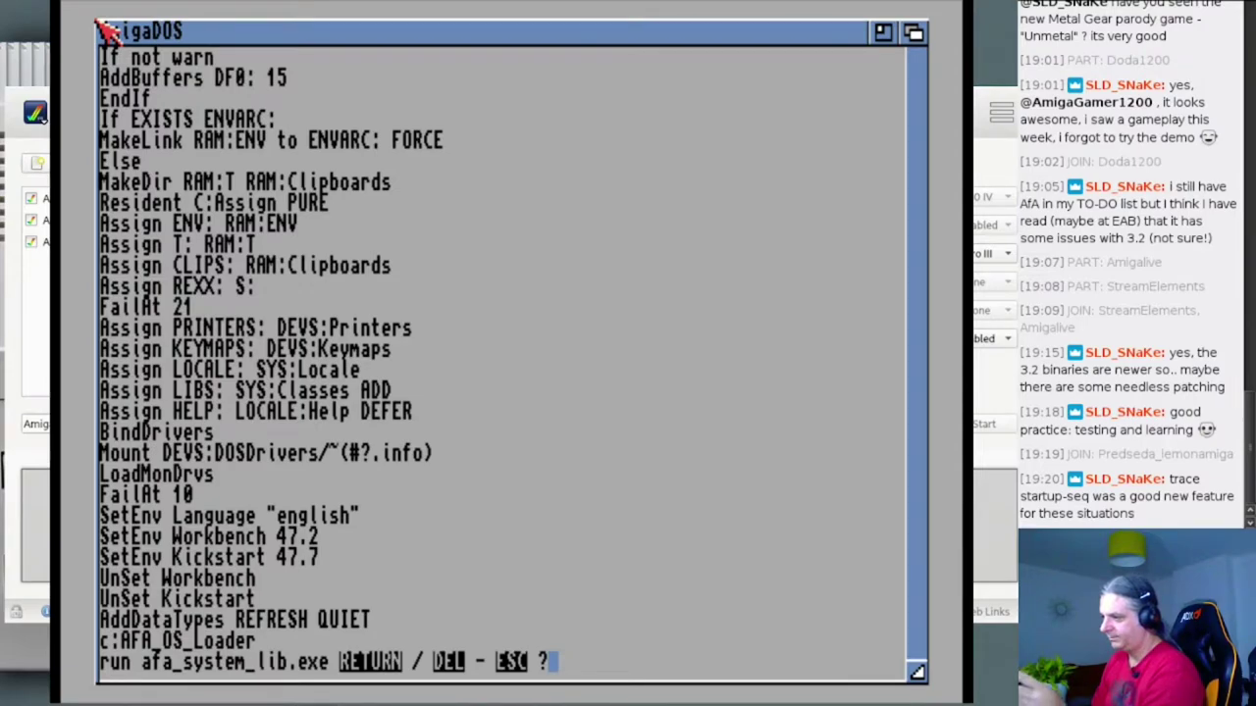
- Continue the traced boot, executing each AfA library command from run afa_system_lib.exe through run intuition_lib.exe, plus IPrefs
key(Return)
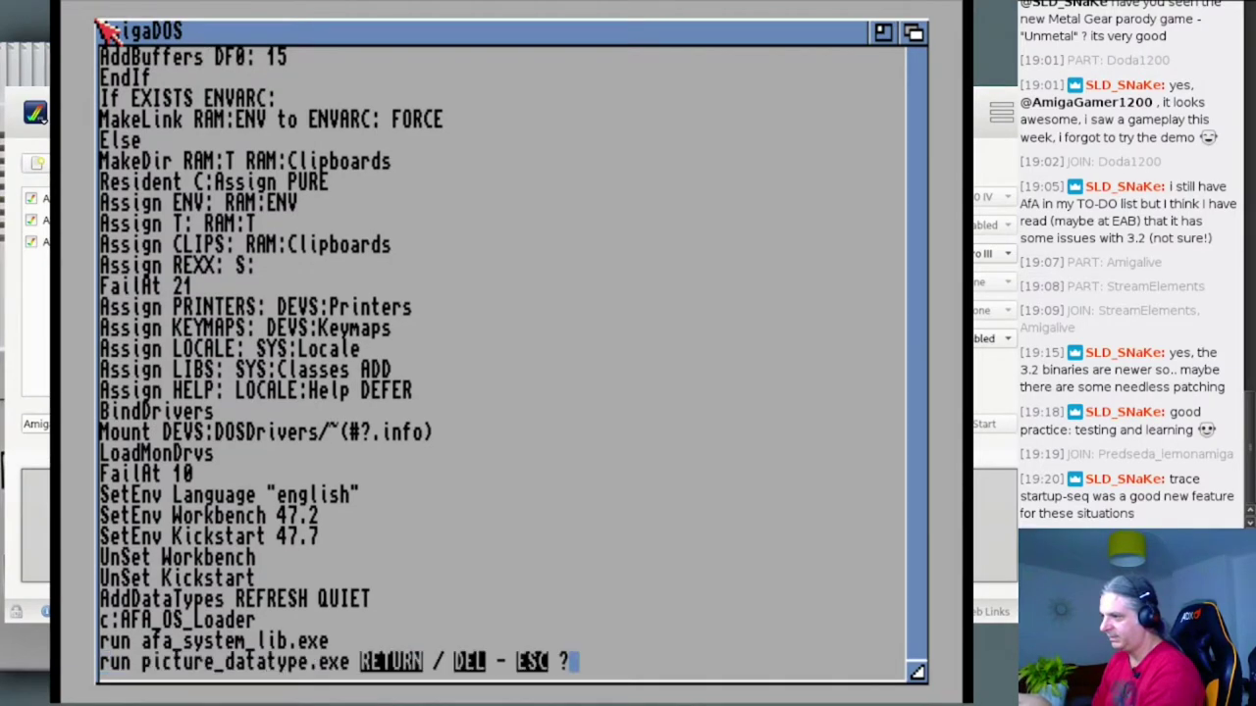
key(Return)
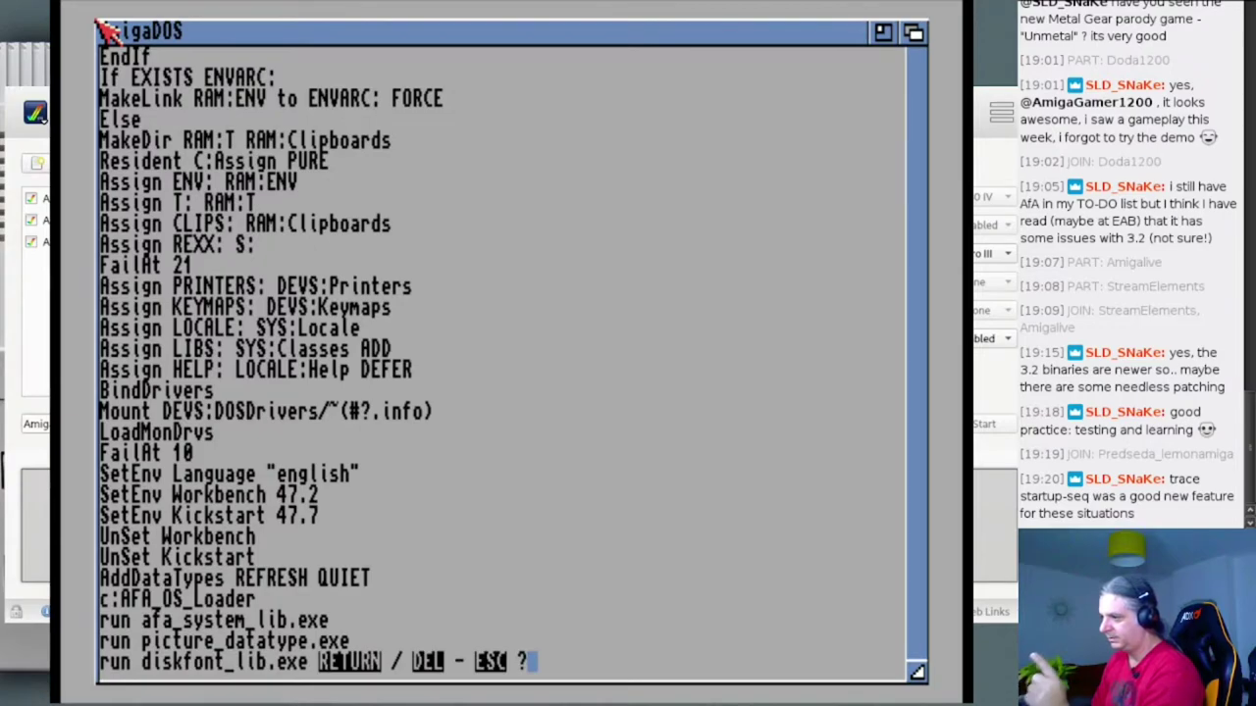
key(Return)
key(Return)
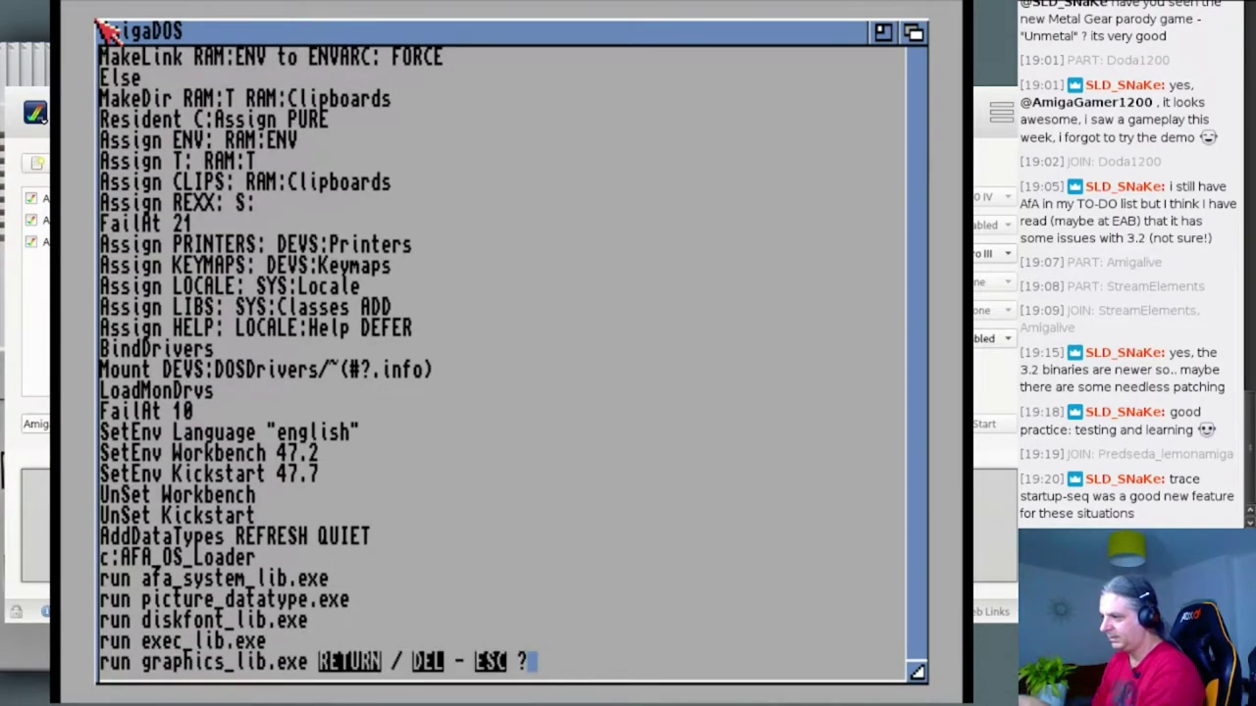
key(Return)
key(Return)
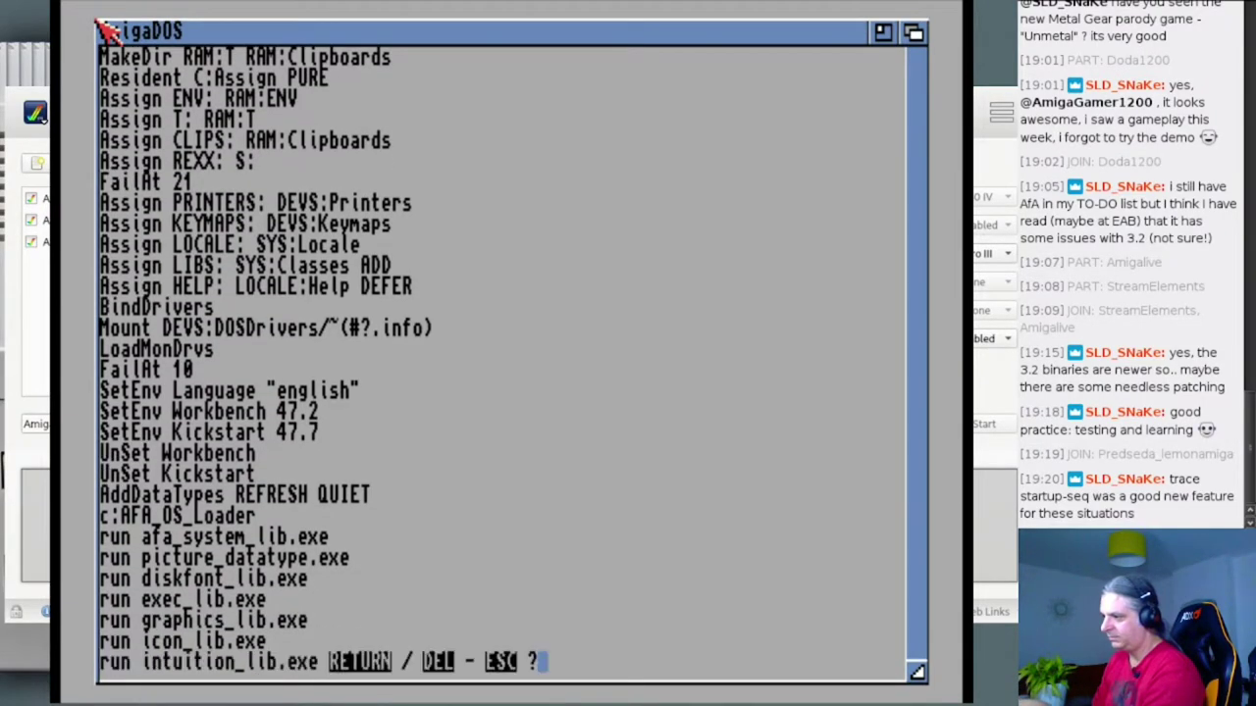
key(Return)
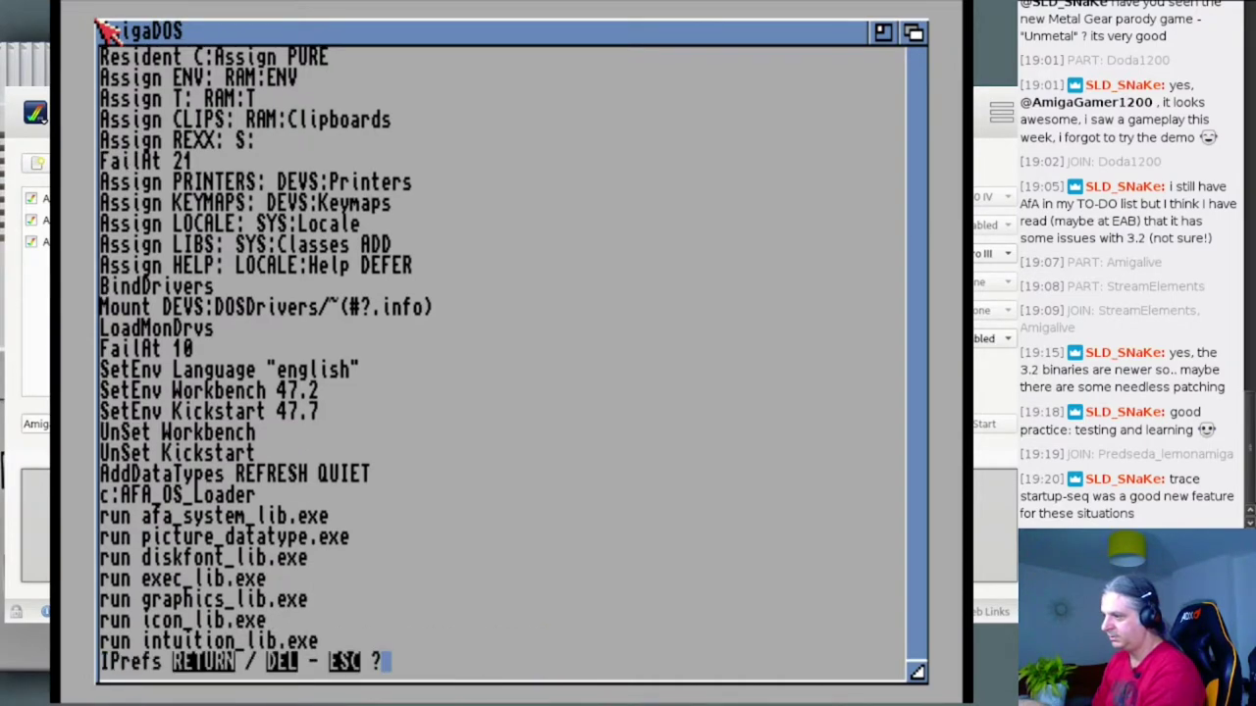
key(Return)
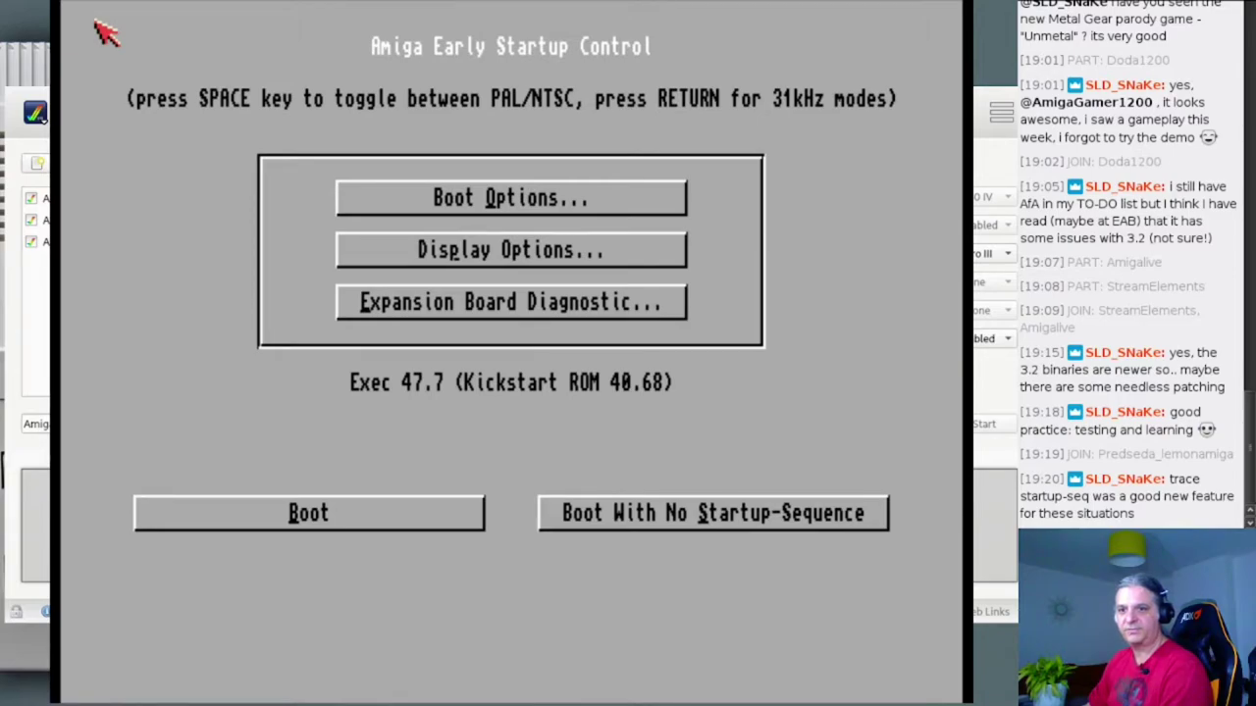
- Enable Failsafe boot in the boot options of Early Startup Control, boot the system and dismiss the failsafe notice
click(471, 208)
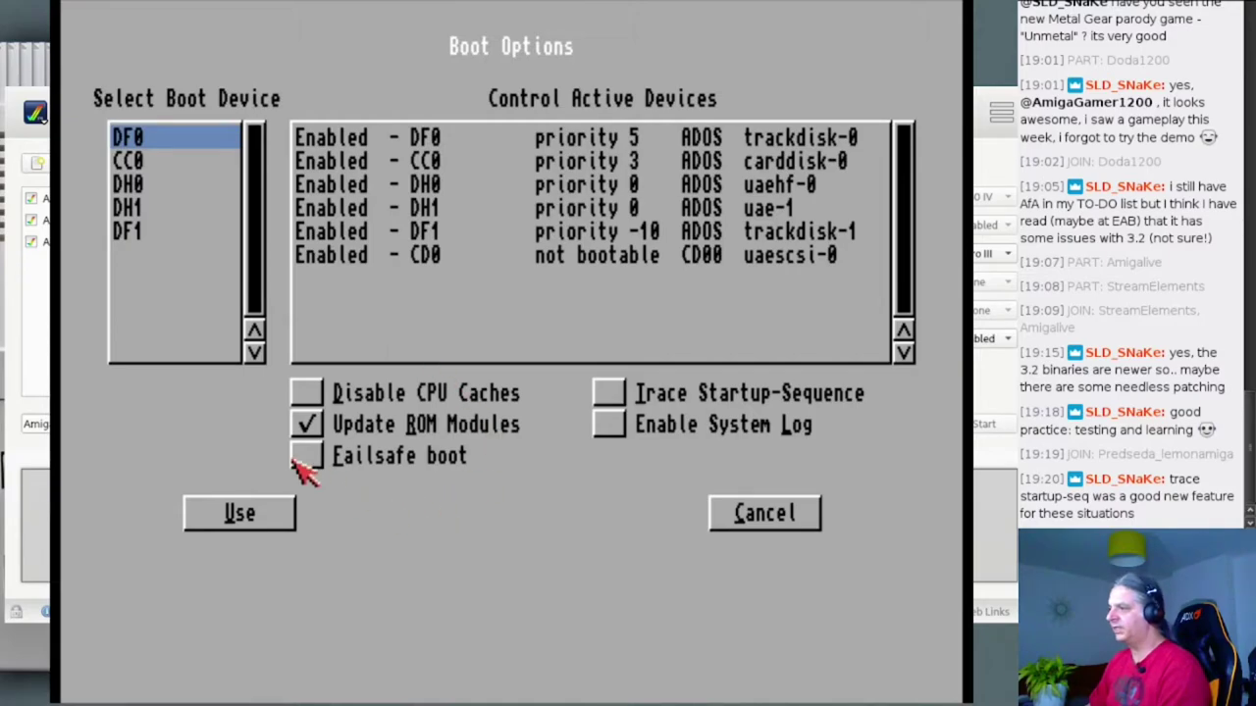
click(299, 458)
click(263, 520)
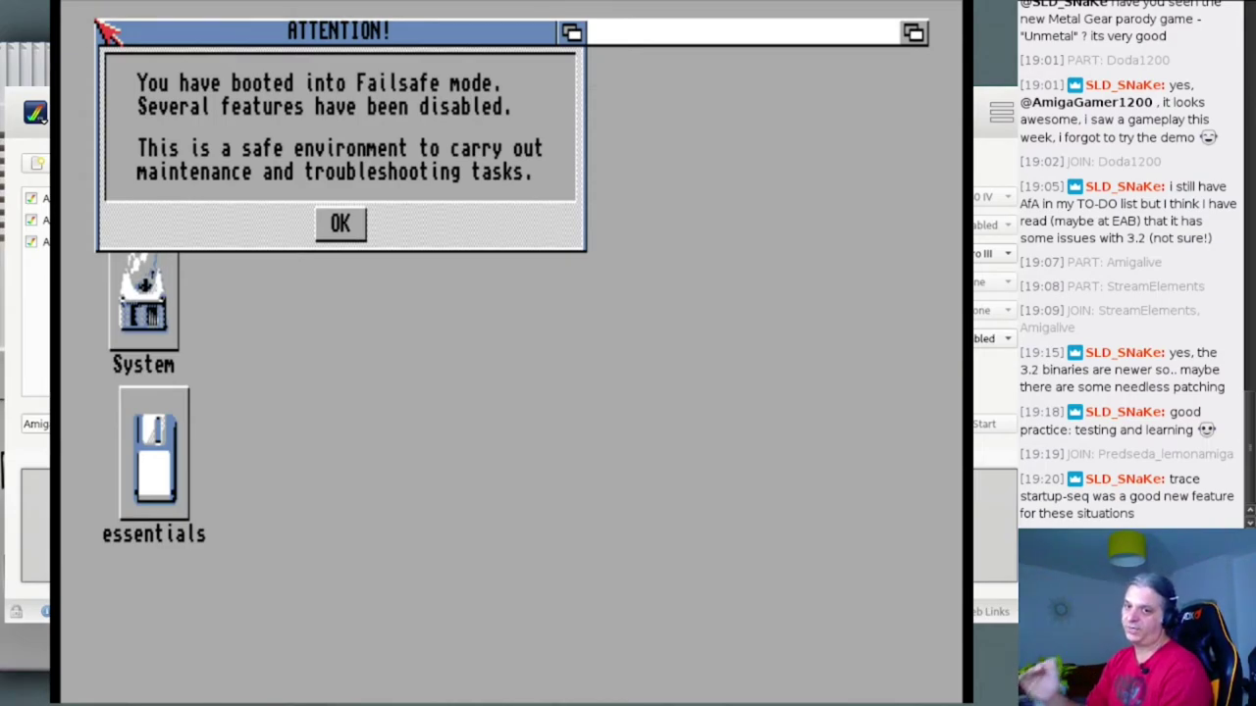
click(357, 222)
- Open the AfA_OS_Libs drawer on the System volume and enlarge its window to show all the files
double_click(145, 341)
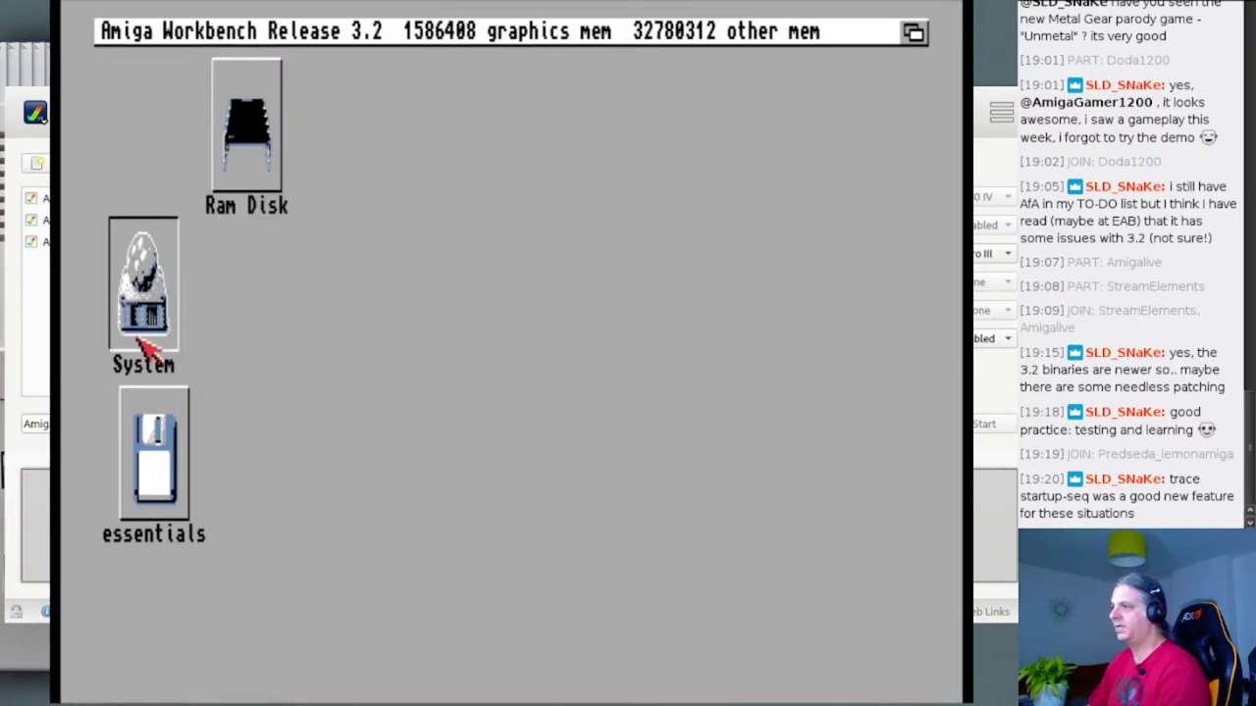
click(673, 677)
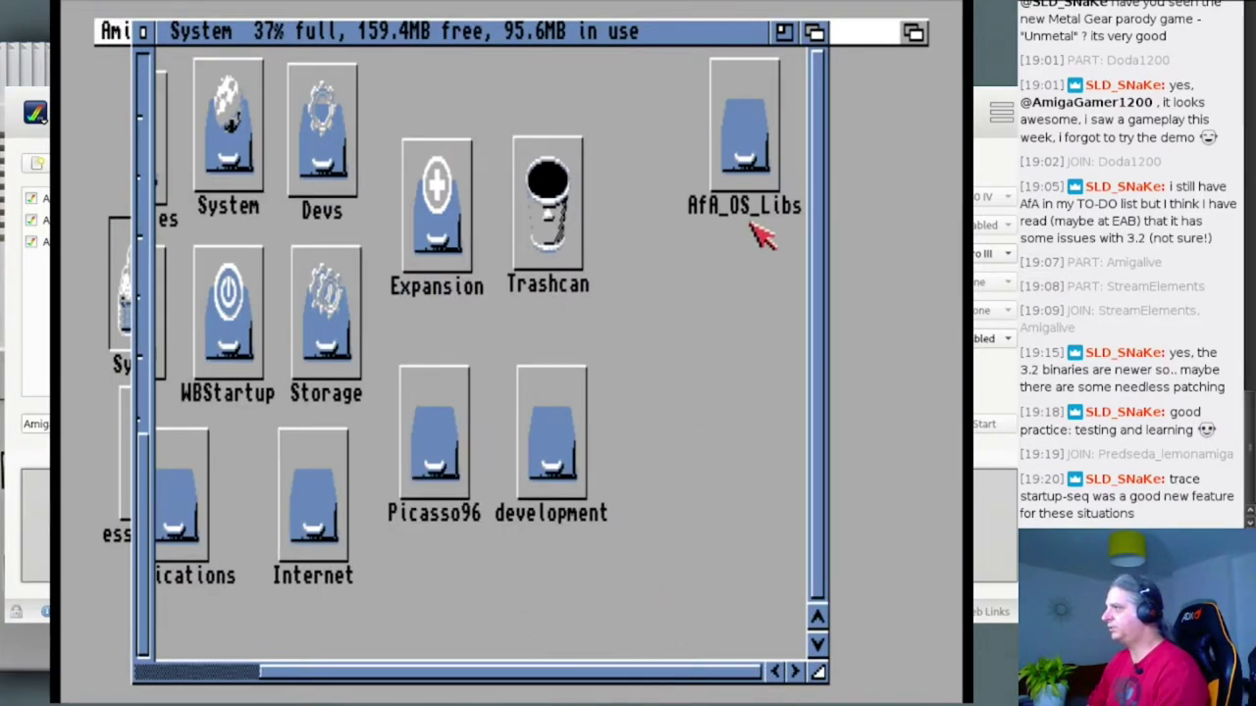
double_click(771, 166)
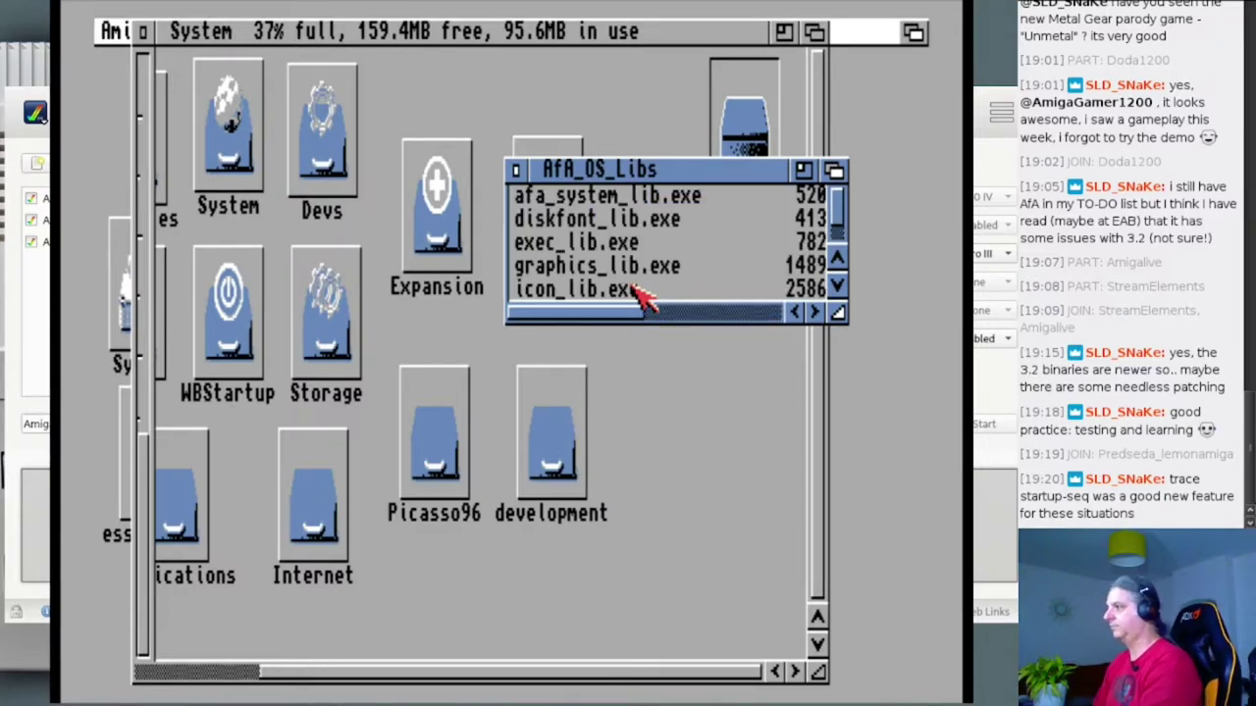
drag(840, 312, 911, 631)
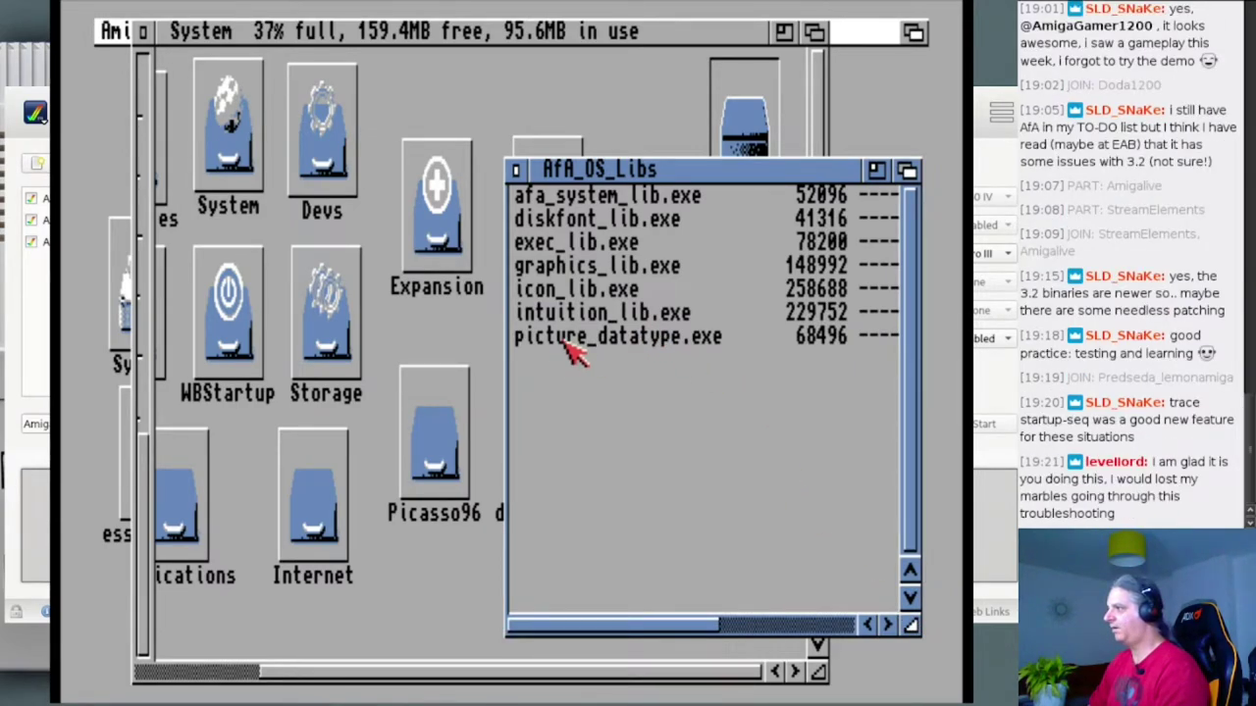
click(583, 294)
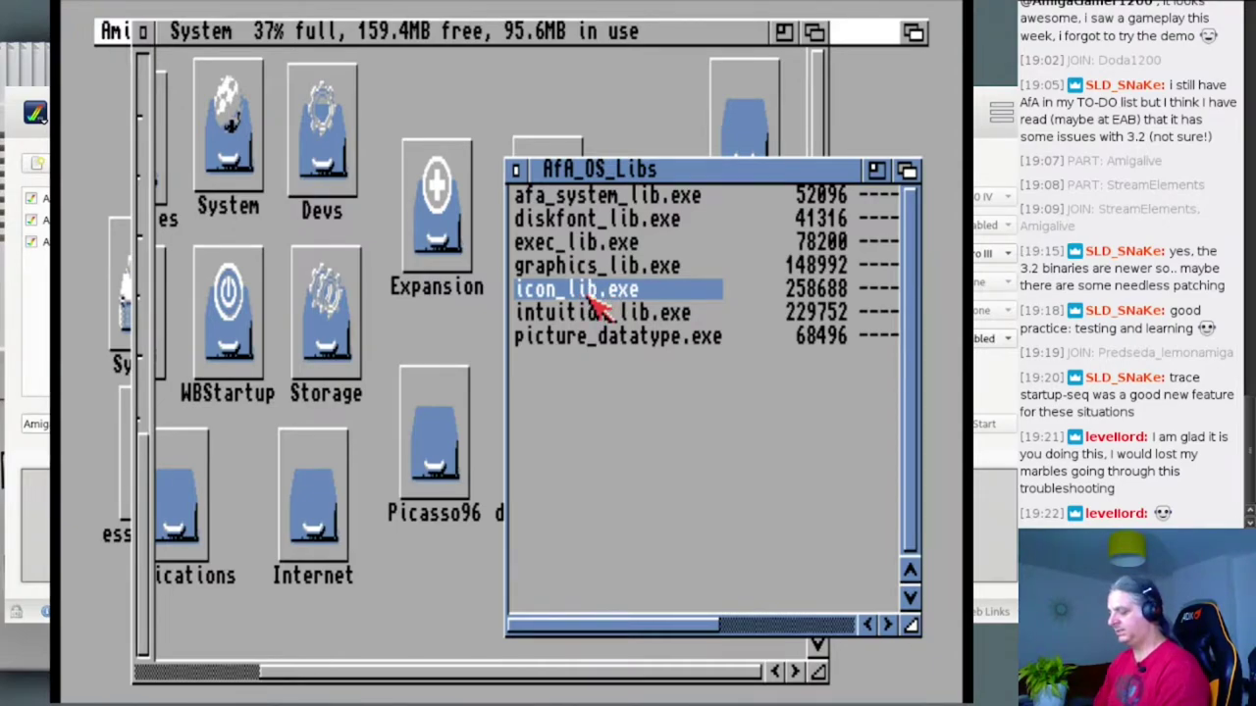
key(super+r)
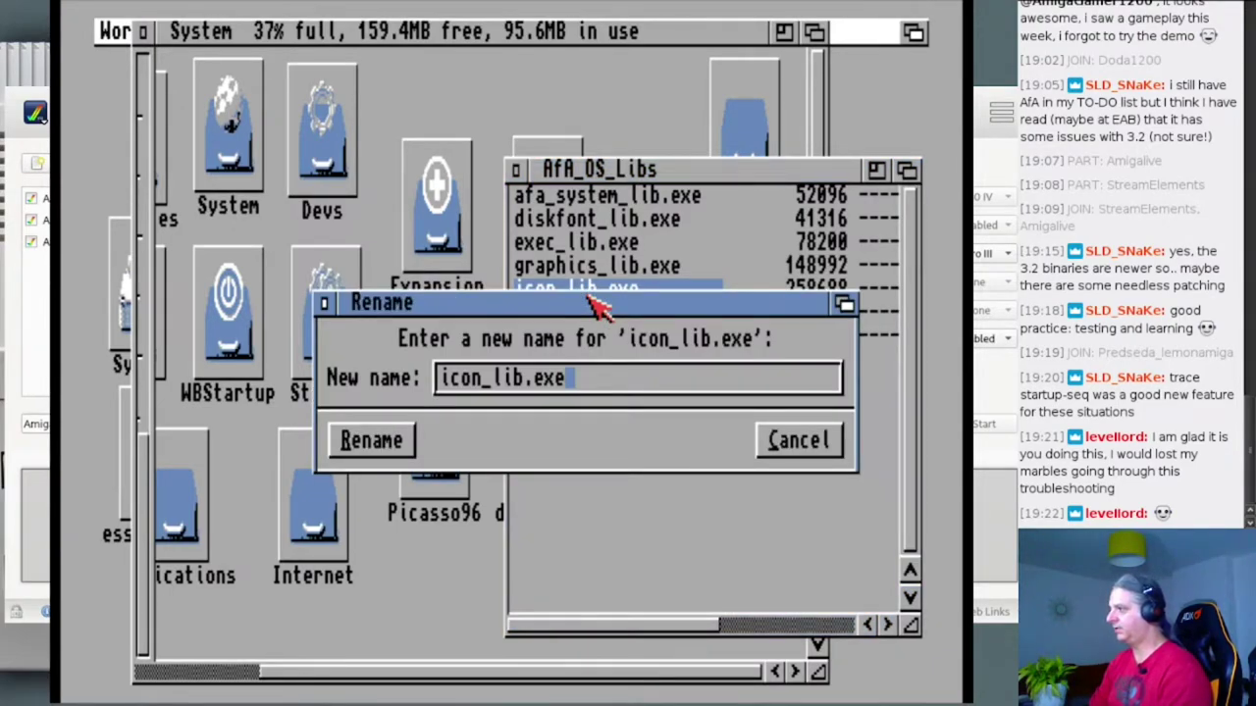
text(_)
key(BackSpace)
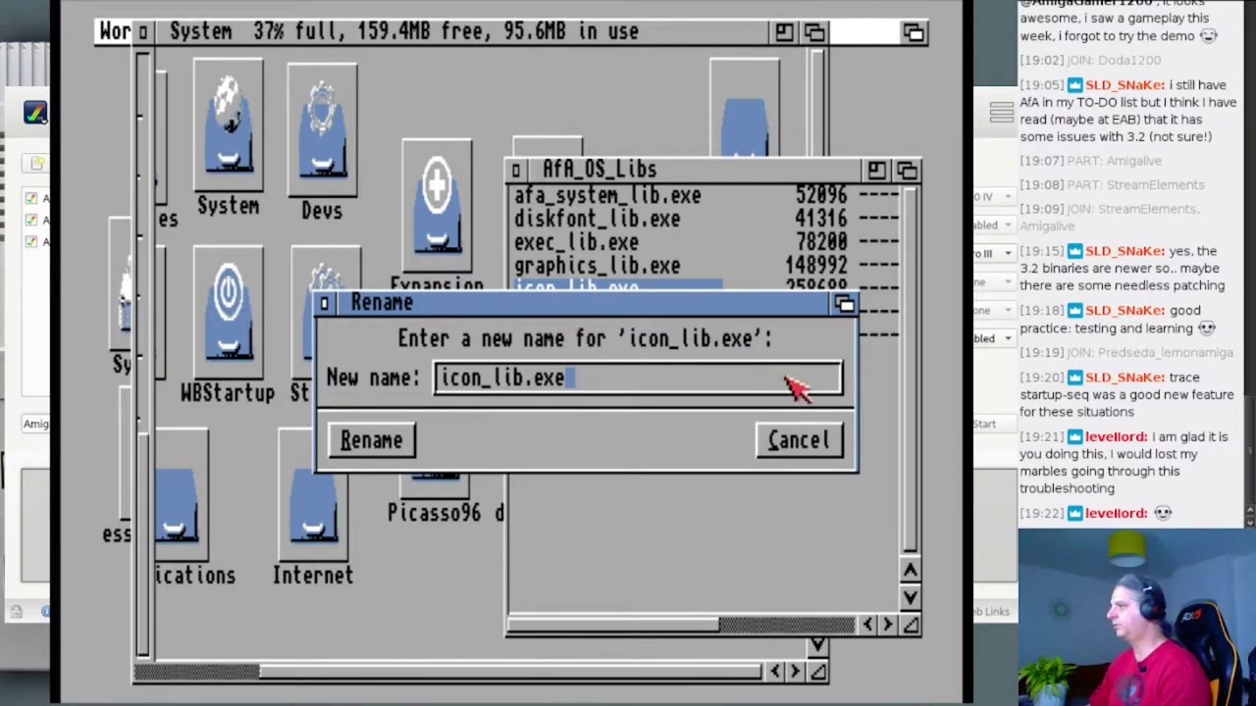
click(839, 450)
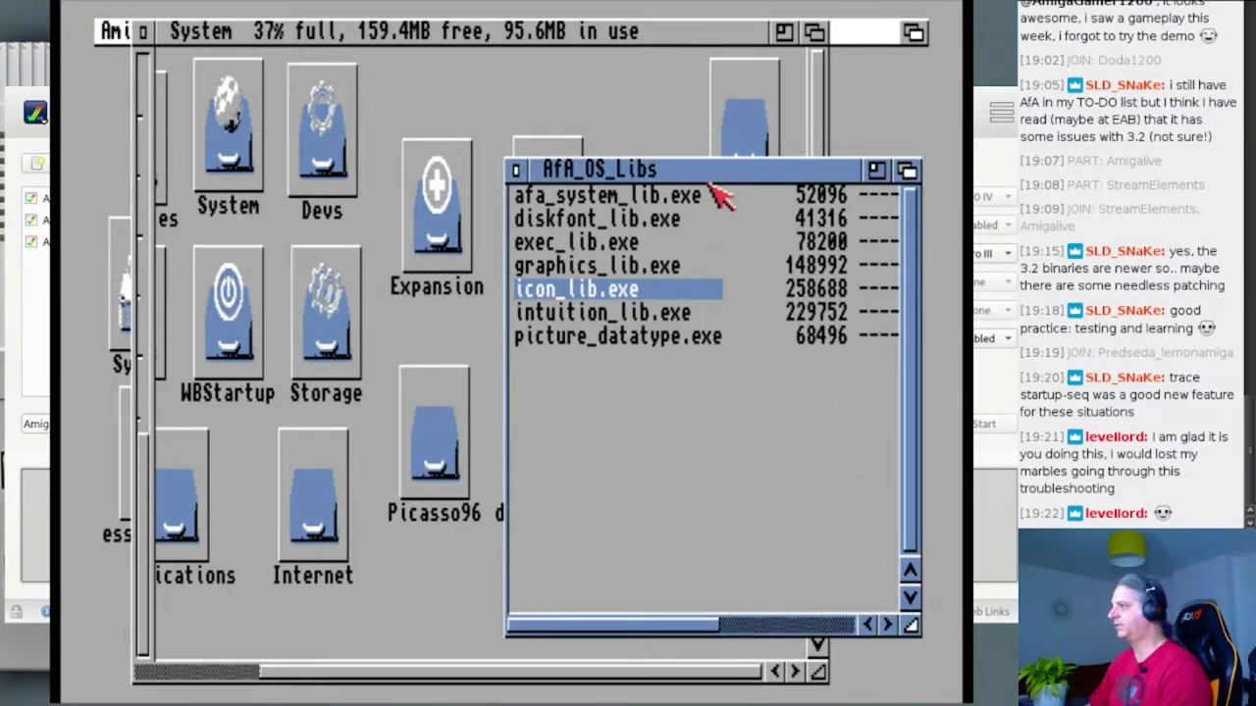
- Move the AfA_OS_Libs window aside and create a new drawer named AFA_OS_Backup on the System volume
drag(722, 173, 312, 82)
click(720, 367)
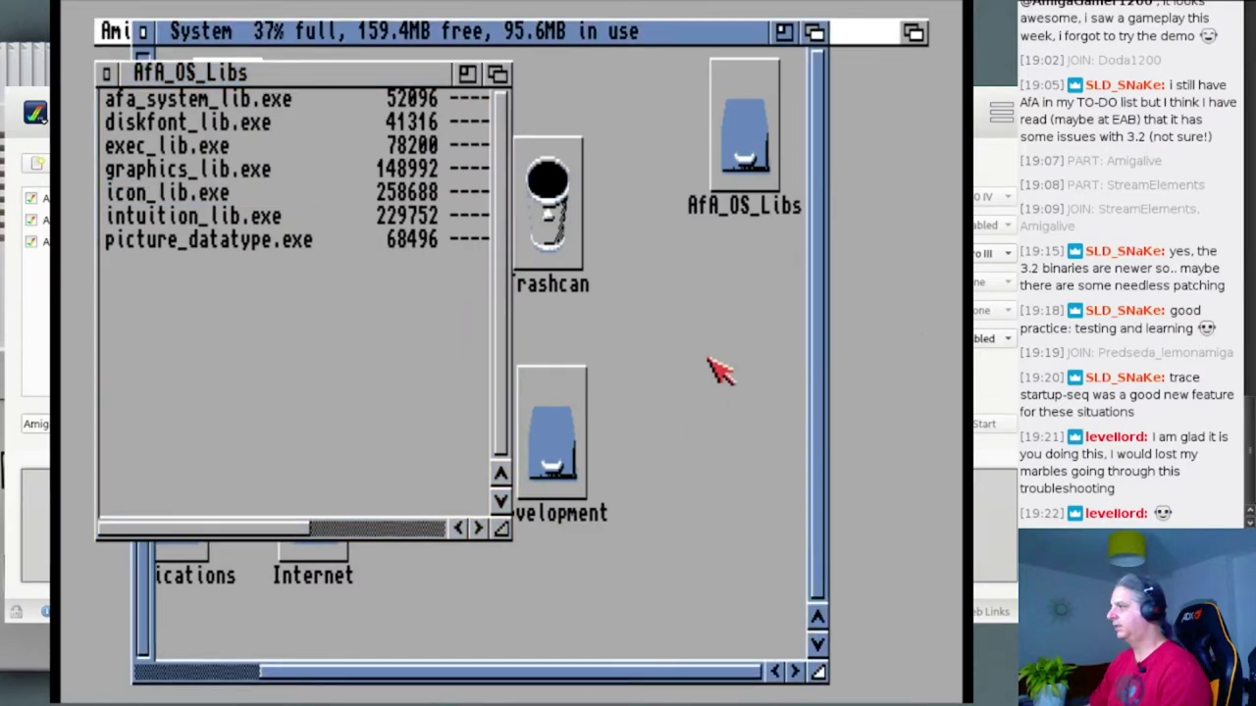
right_click(724, 279)
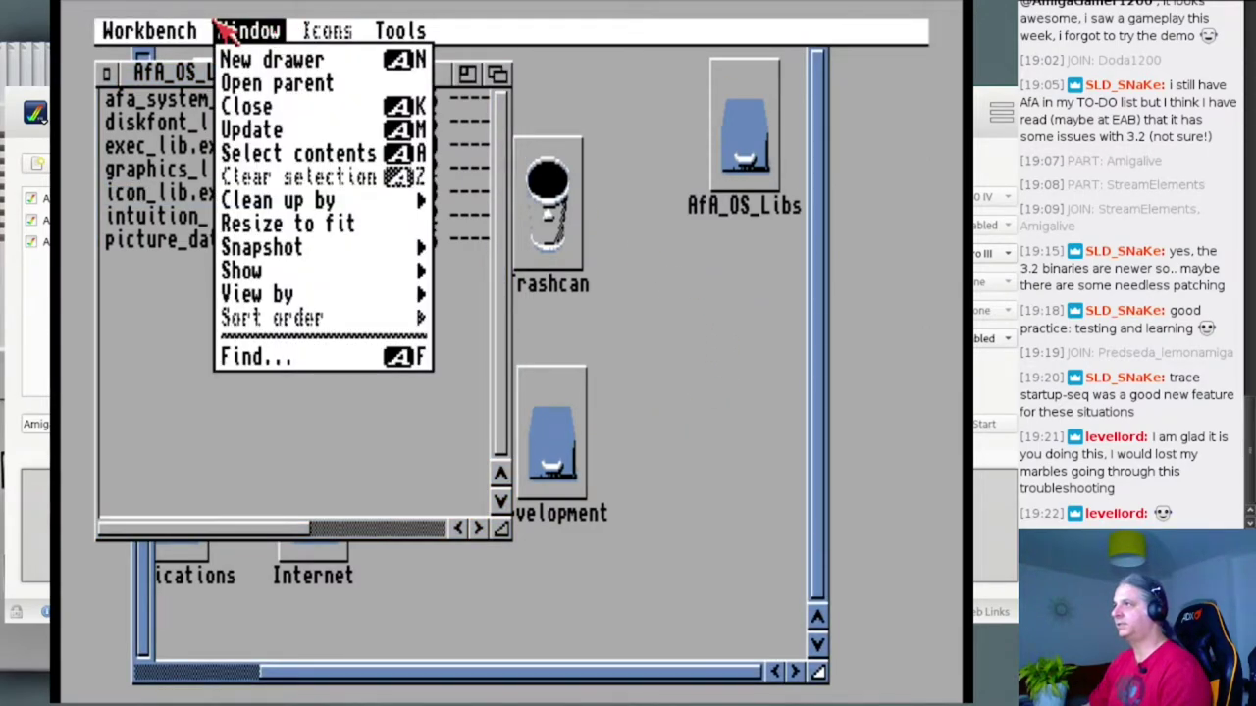
right_click(252, 56)
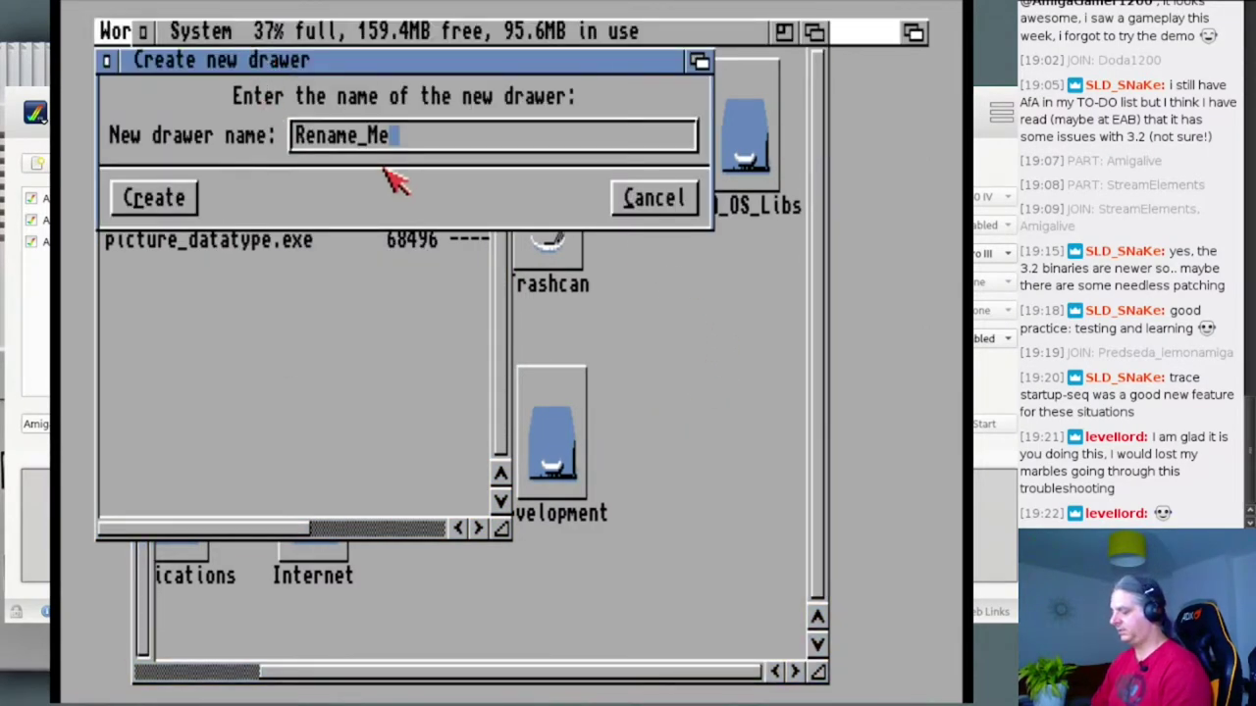
key(ctrl+x)
text(AFA)
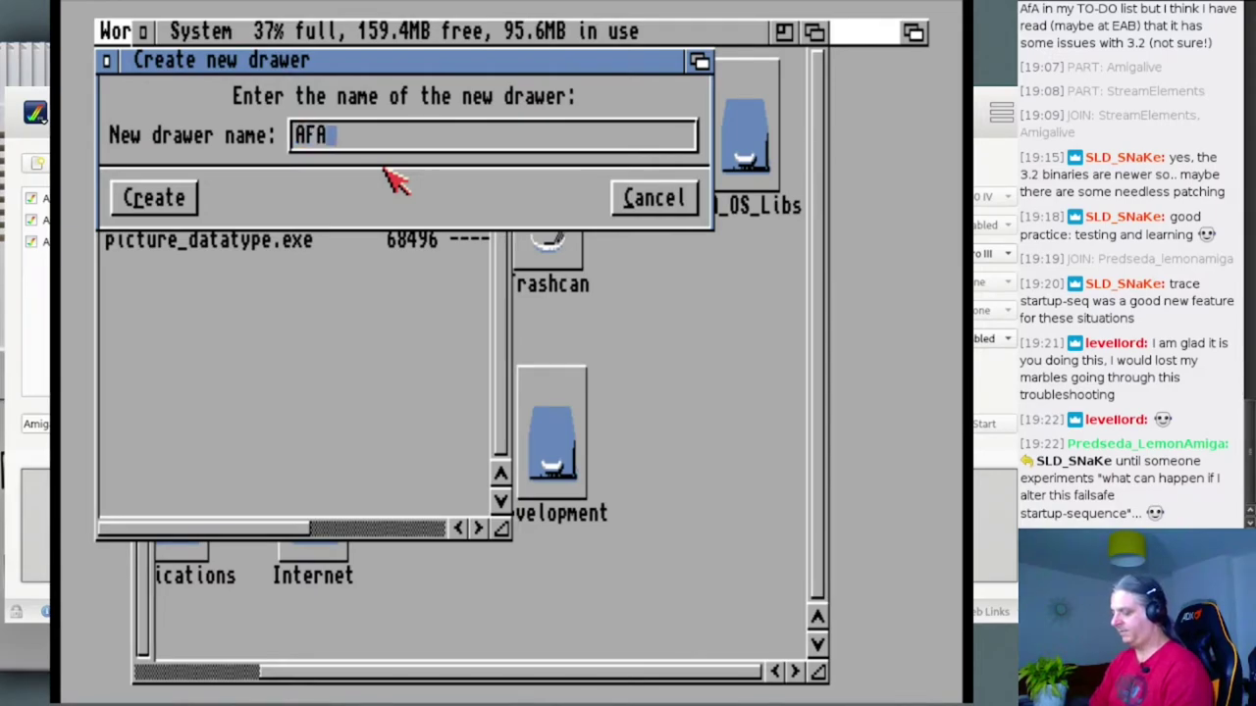
text(_OS_Backup)
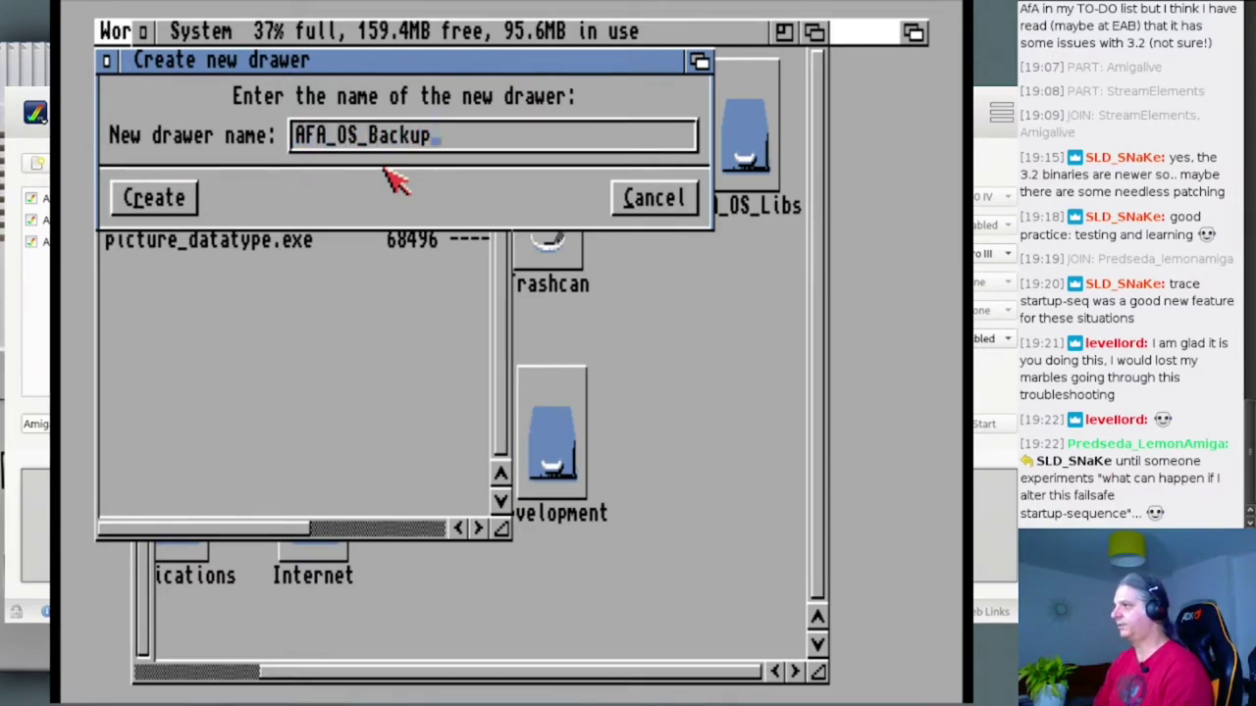
key(Return)
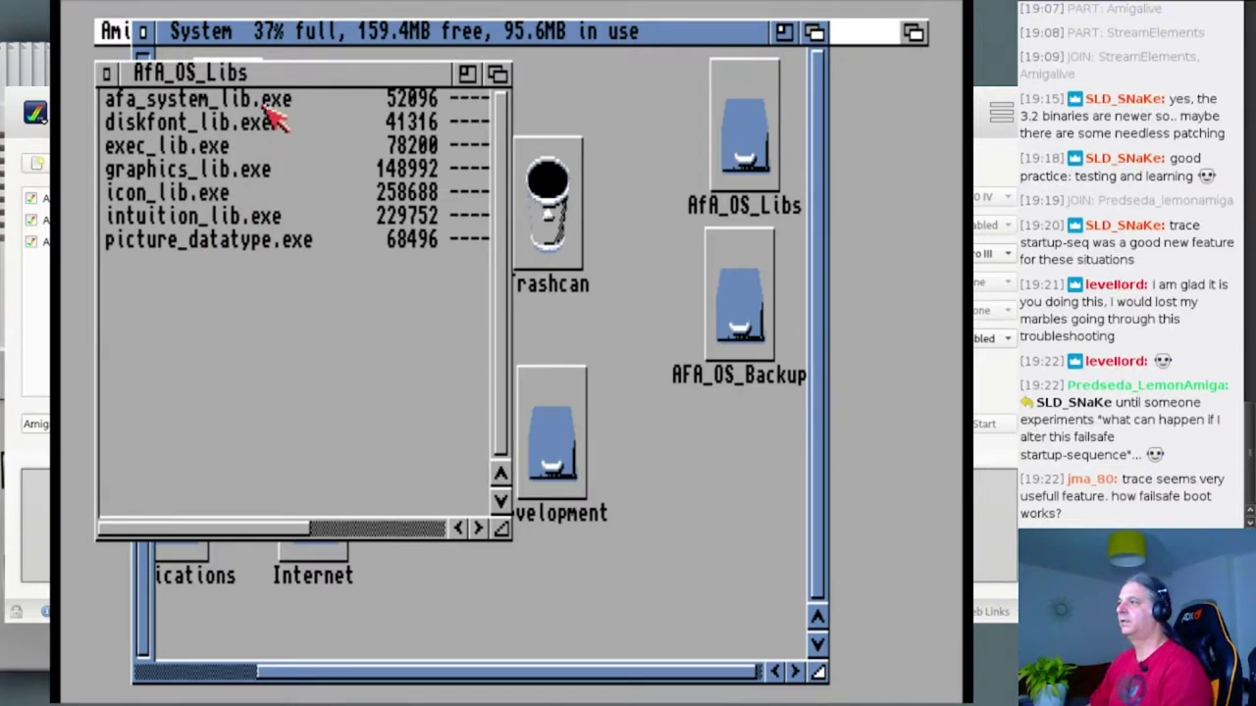
- Move icon_lib.exe and picture_datatype.exe from AfA_OS_Libs into the AFA_OS_Backup drawer
click(234, 201)
drag(234, 202, 748, 299)
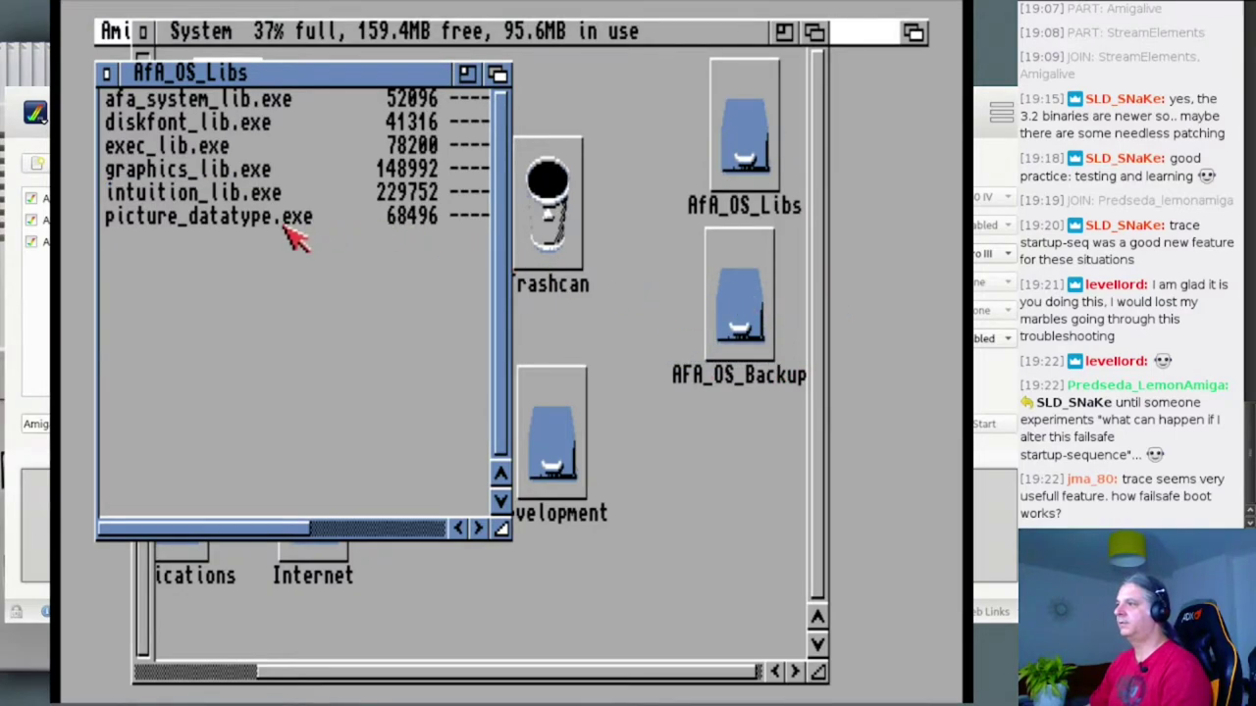
drag(289, 218, 741, 324)
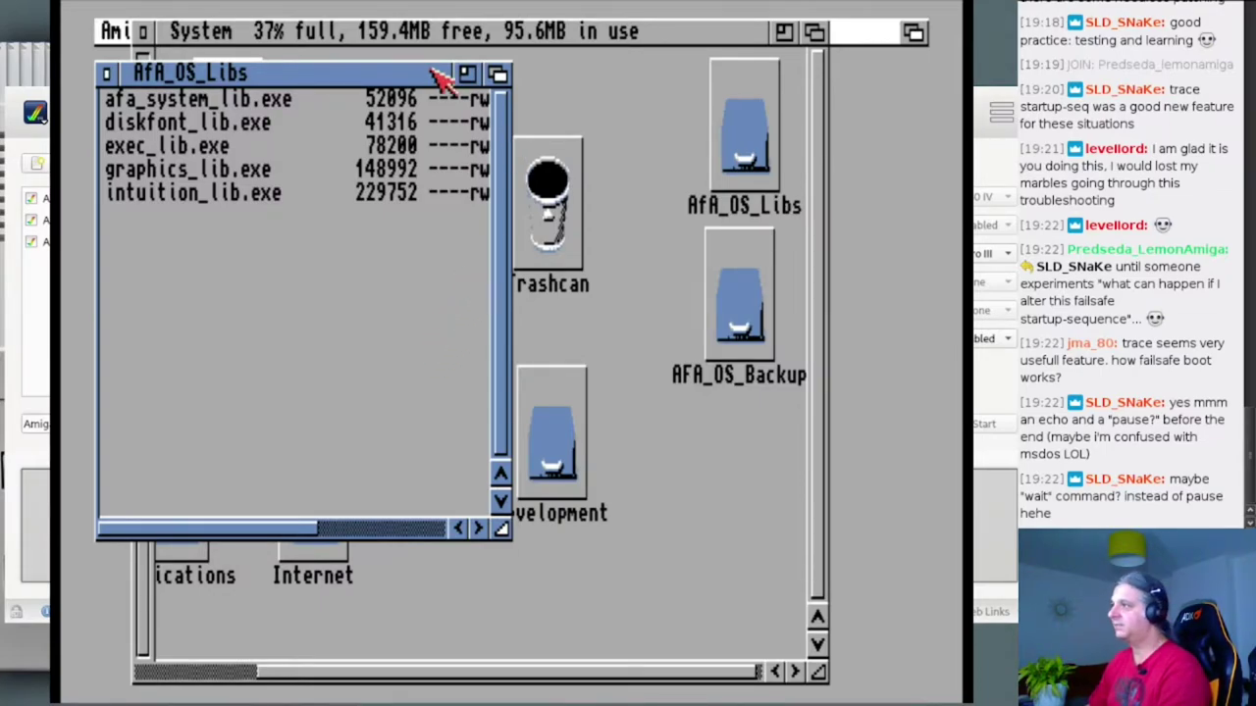
- Open the AFA_OS_Backup drawer and arrange its enlarged window beside AfA_OS_Libs to compare their file lists
drag(431, 72, 836, 194)
drag(385, 33, 479, 34)
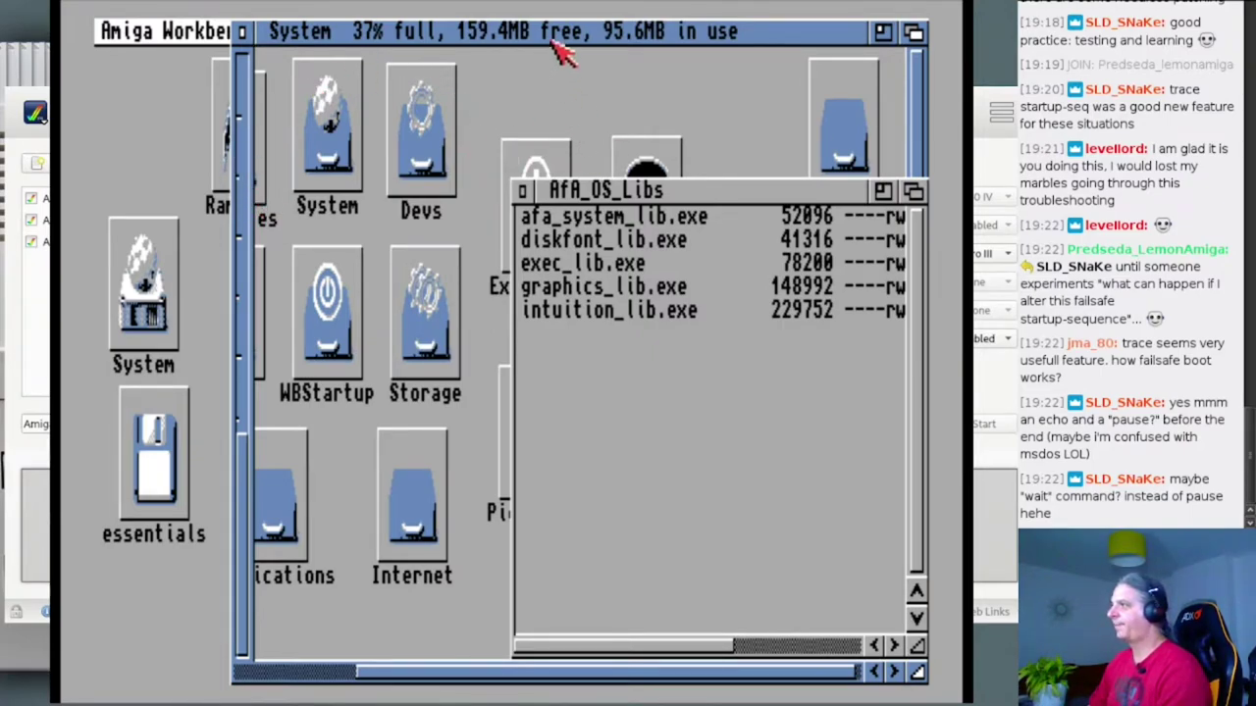
click(241, 32)
drag(701, 194, 455, 158)
double_click(152, 294)
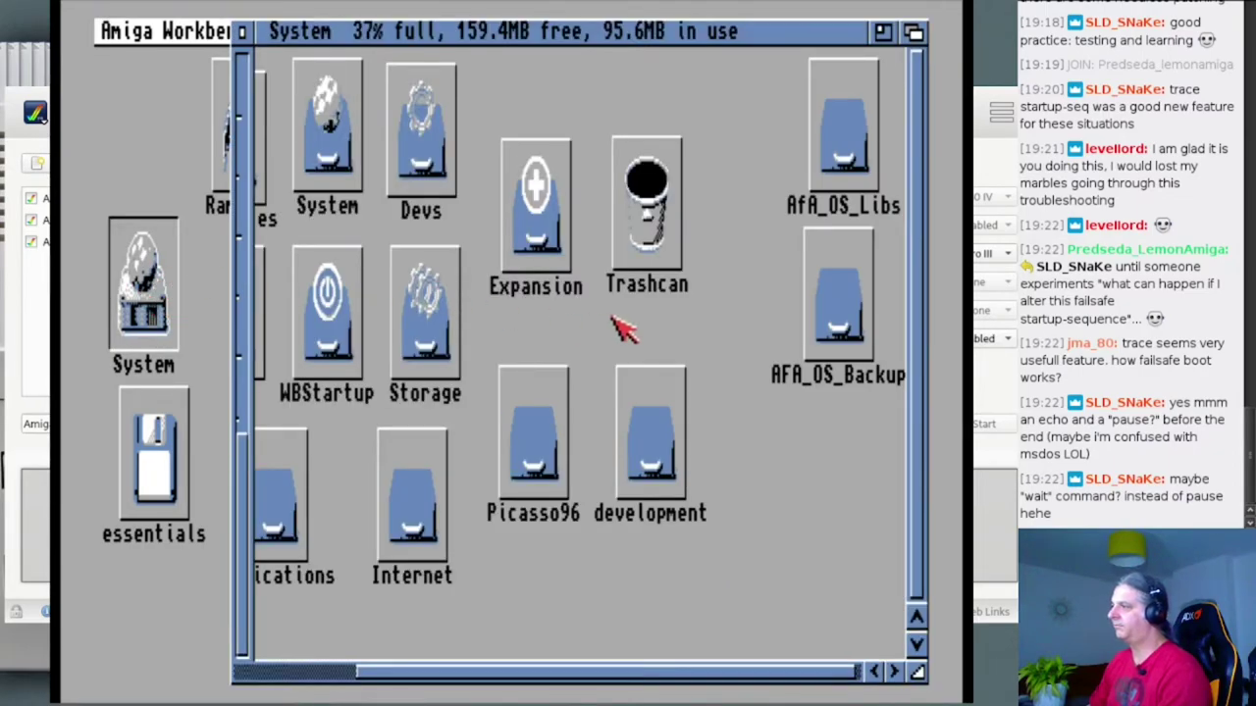
click(831, 270)
double_click(833, 272)
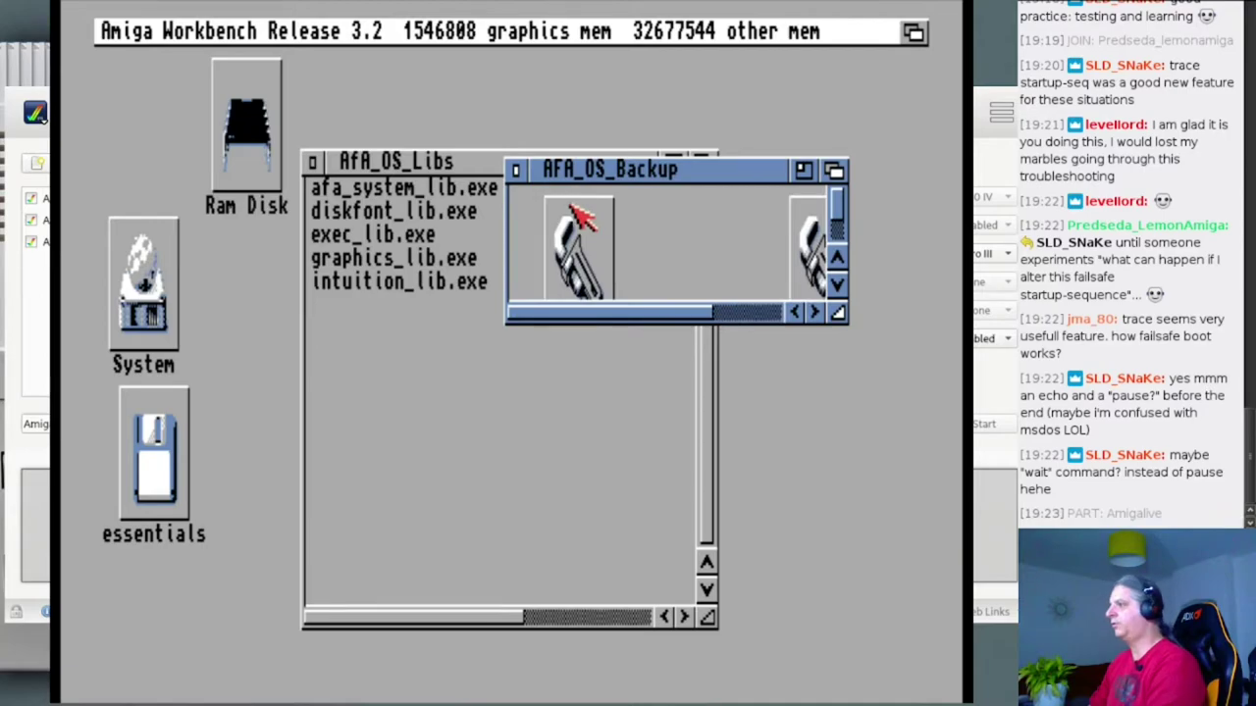
drag(840, 313, 868, 558)
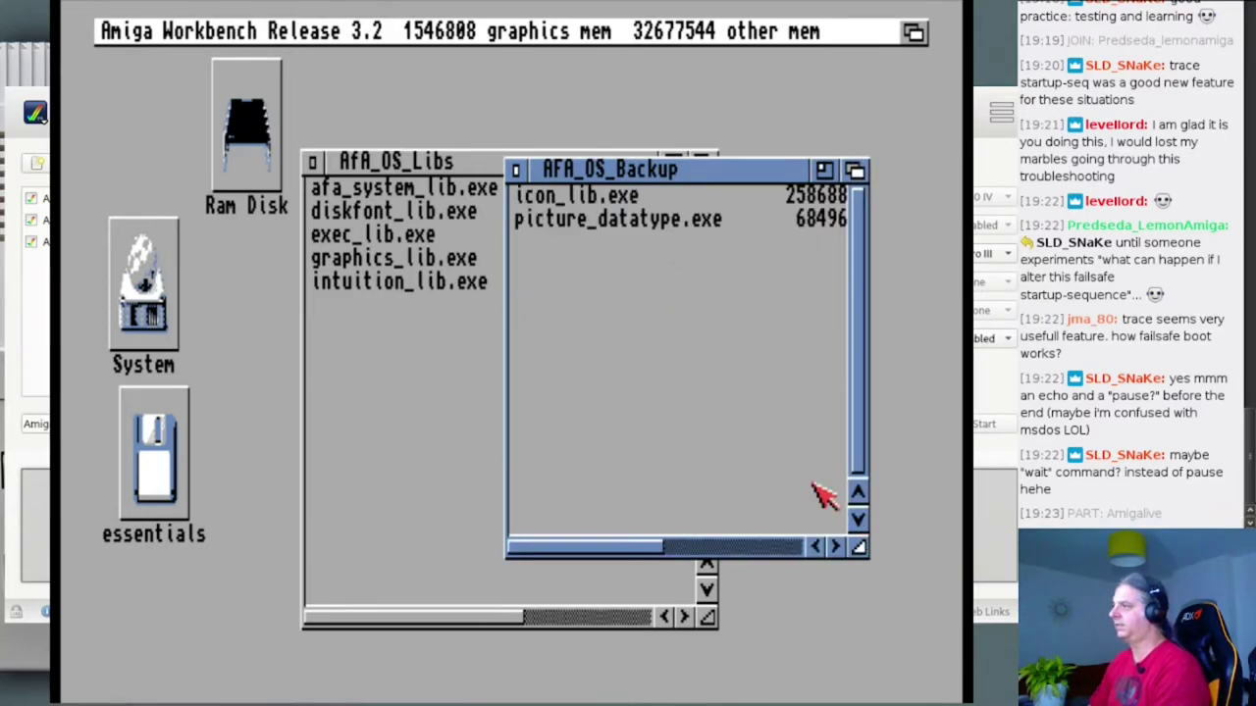
drag(461, 181, 257, 148)
drag(589, 194, 633, 193)
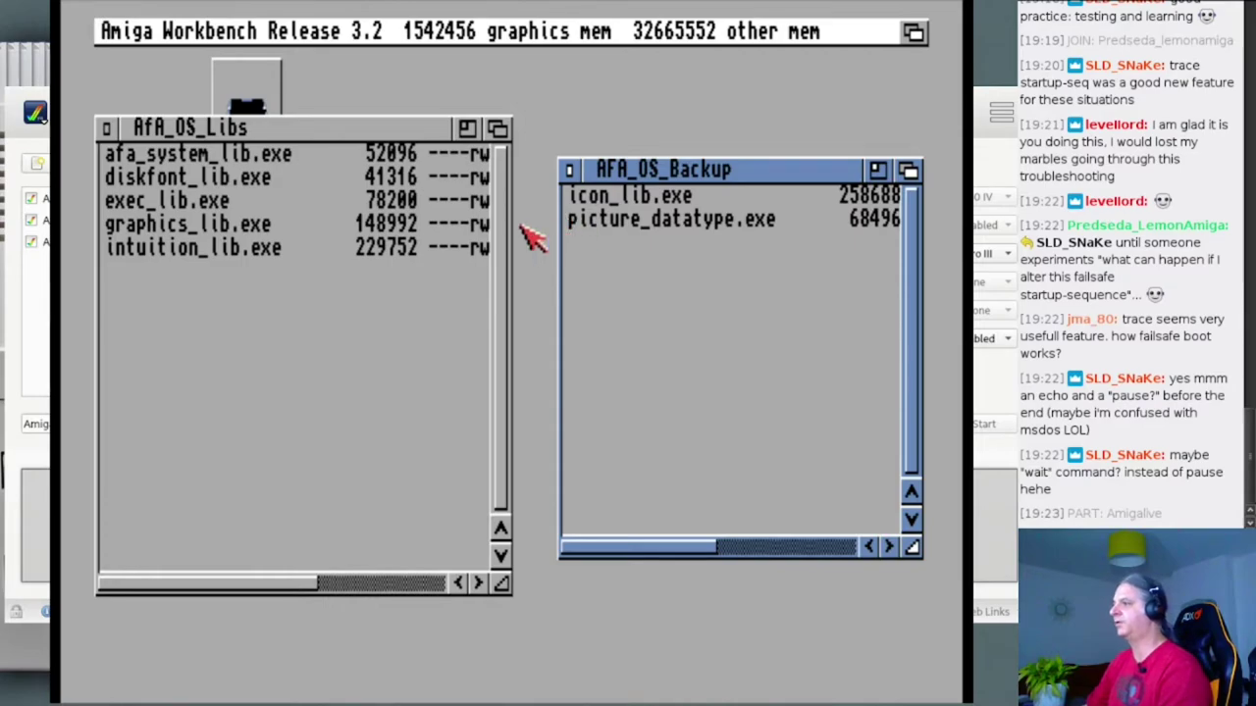
click(308, 318)
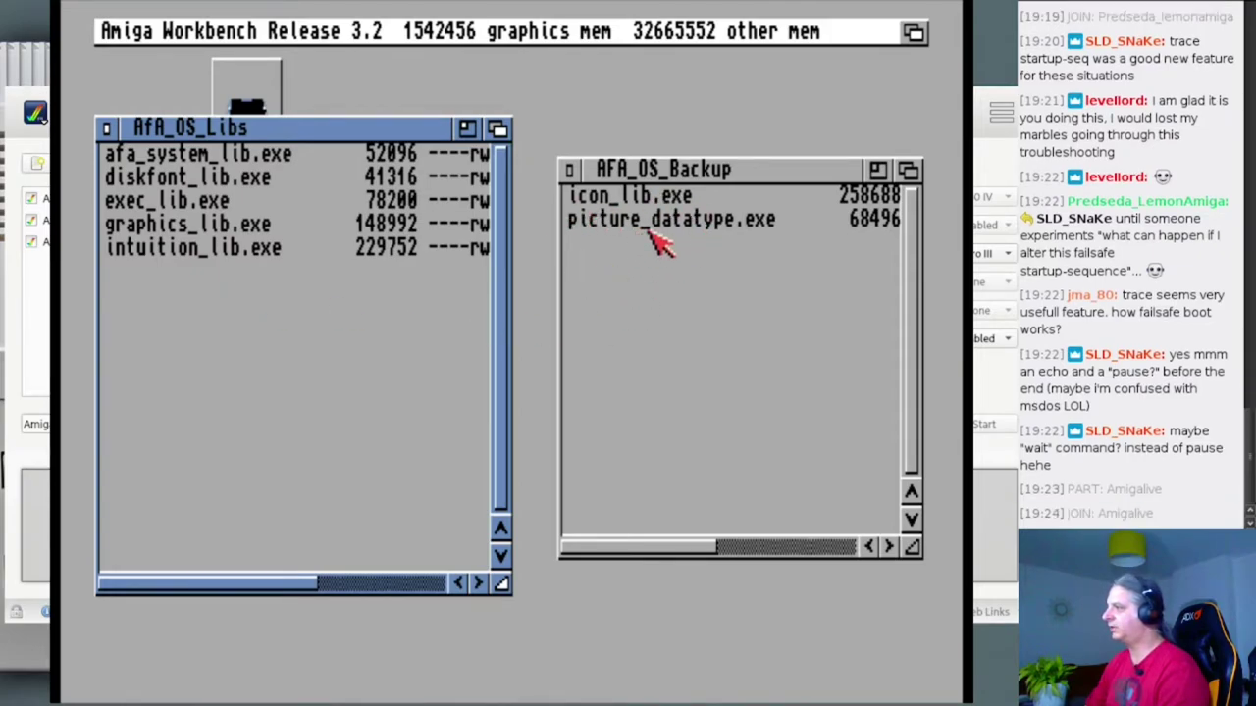
- Open the AfA_OS drawer inside the System volume's System drawer and enlarge its window to show the documentation files
drag(240, 131, 538, 183)
double_click(162, 277)
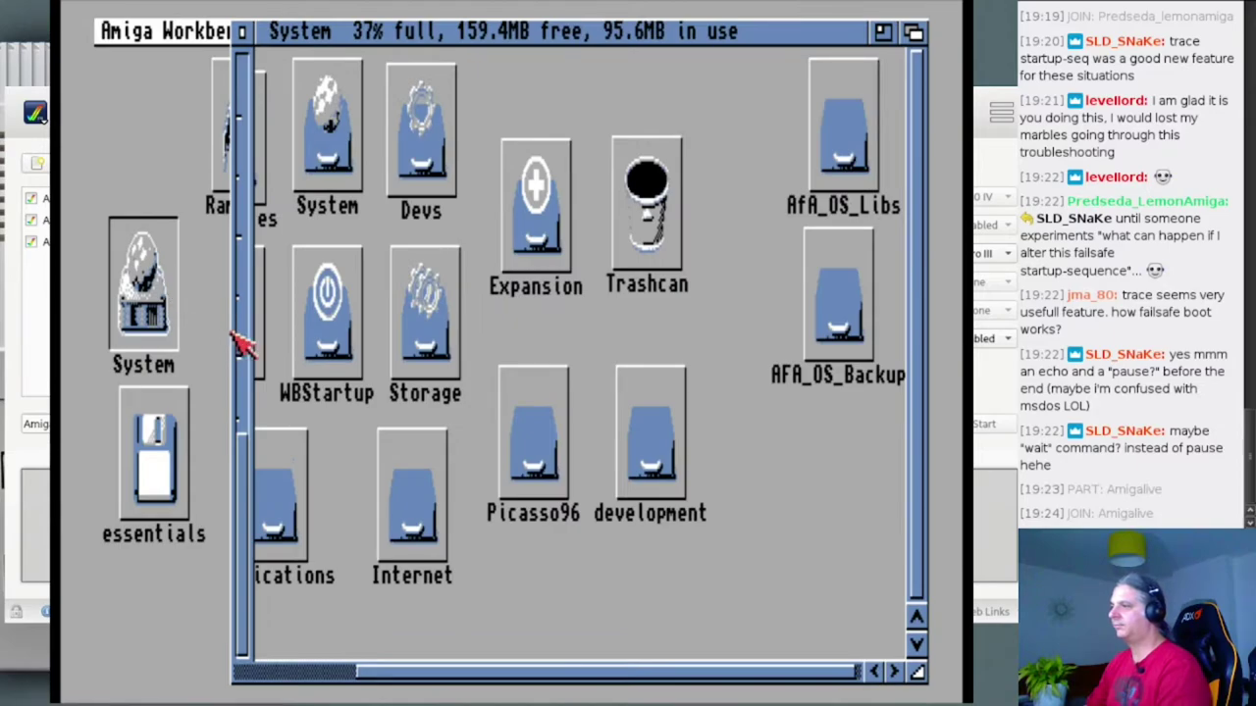
click(345, 672)
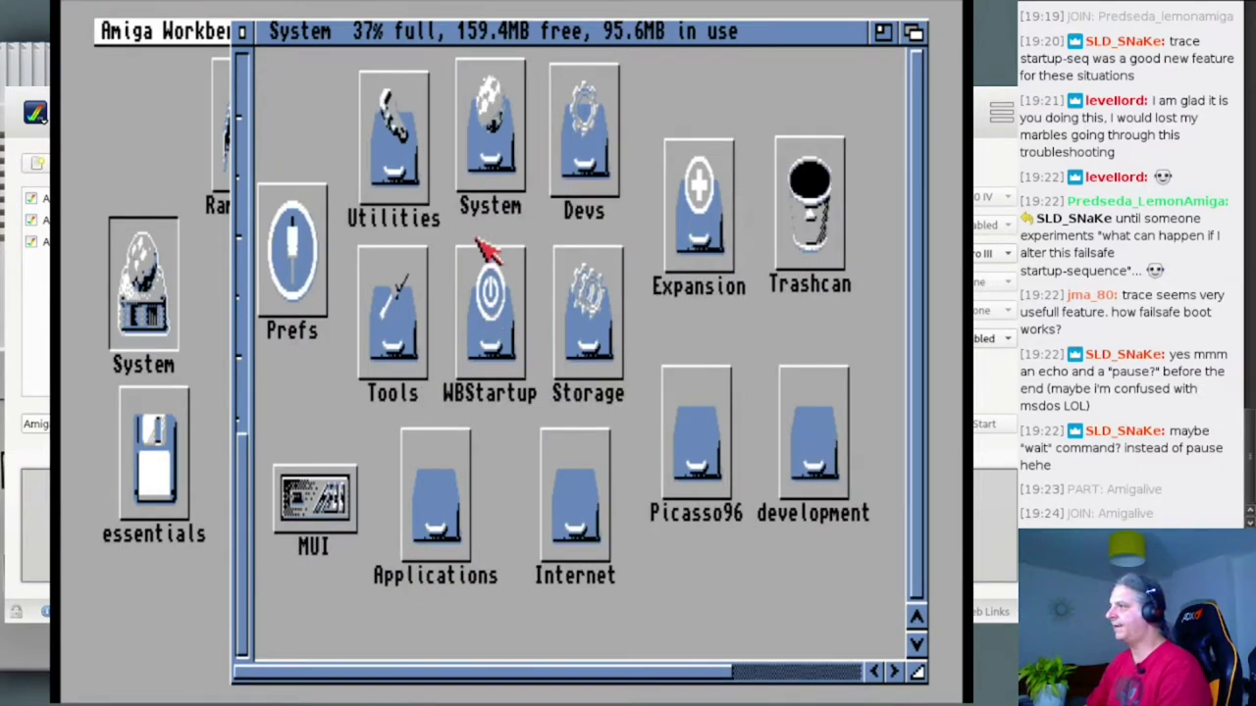
double_click(480, 165)
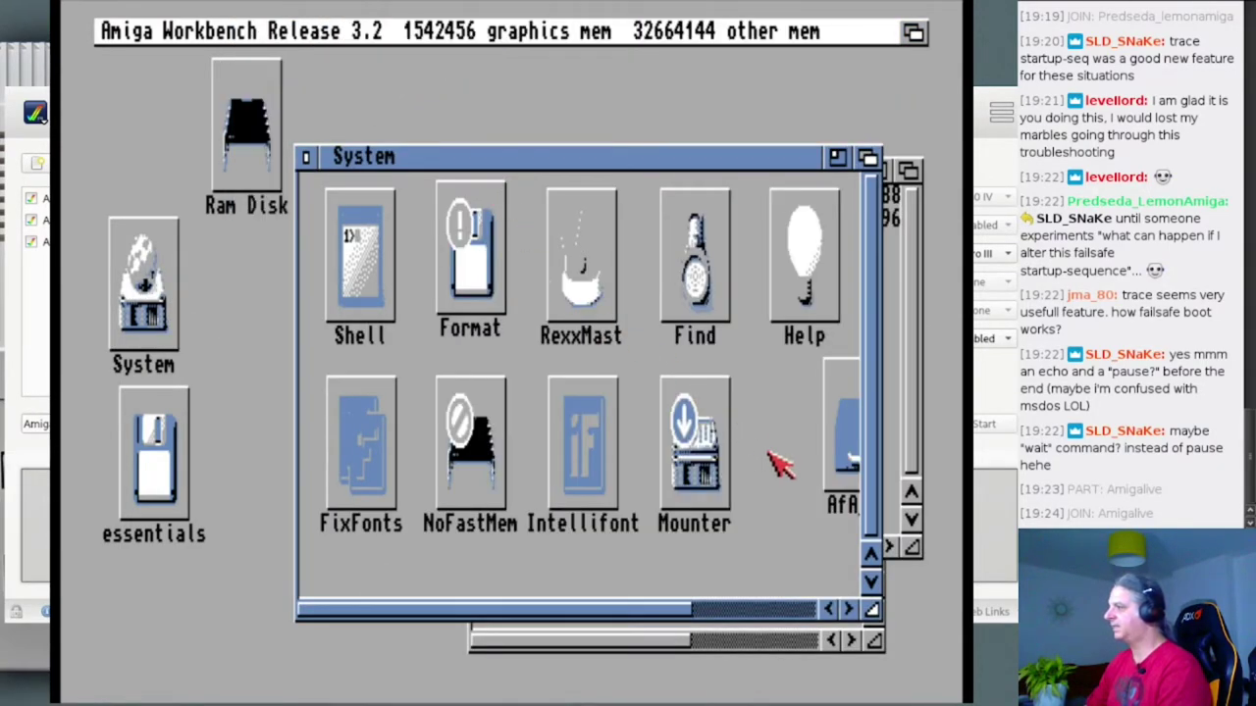
click(795, 610)
double_click(677, 447)
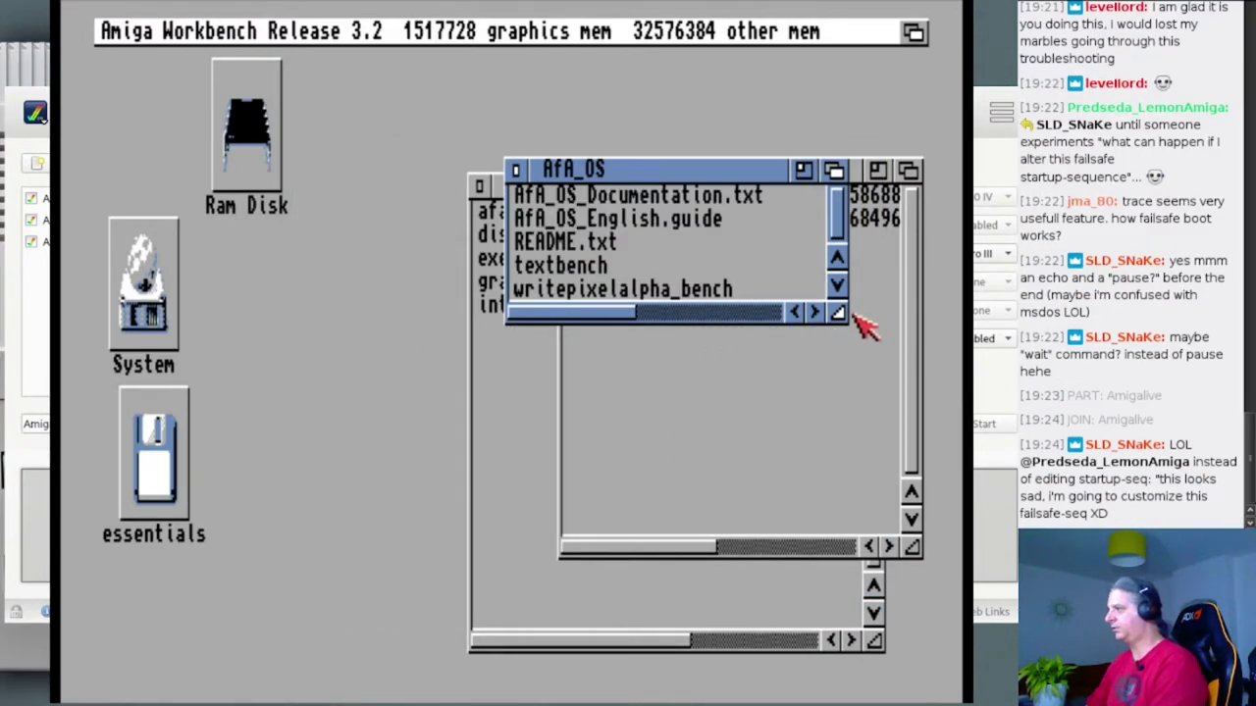
drag(839, 313, 812, 674)
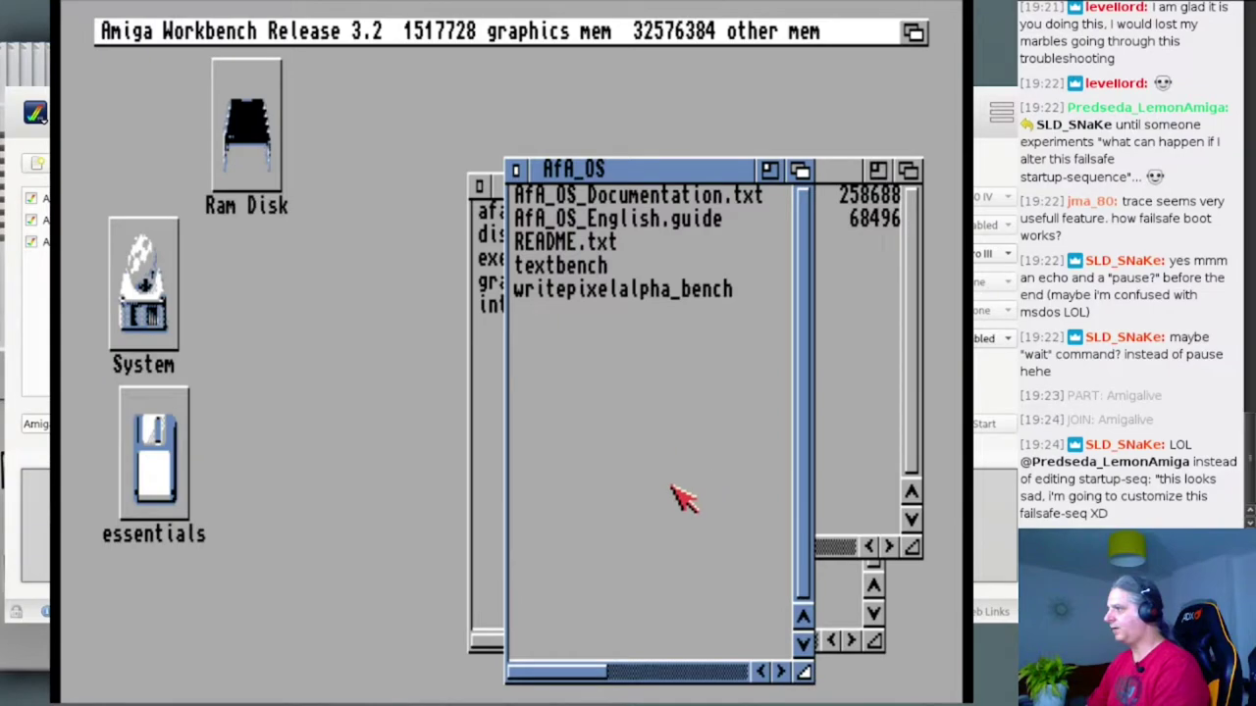
- Open AfA_OS_English.guide and read its "Did the installation work?" page and the preceding page on icon support
double_click(681, 220)
click(332, 188)
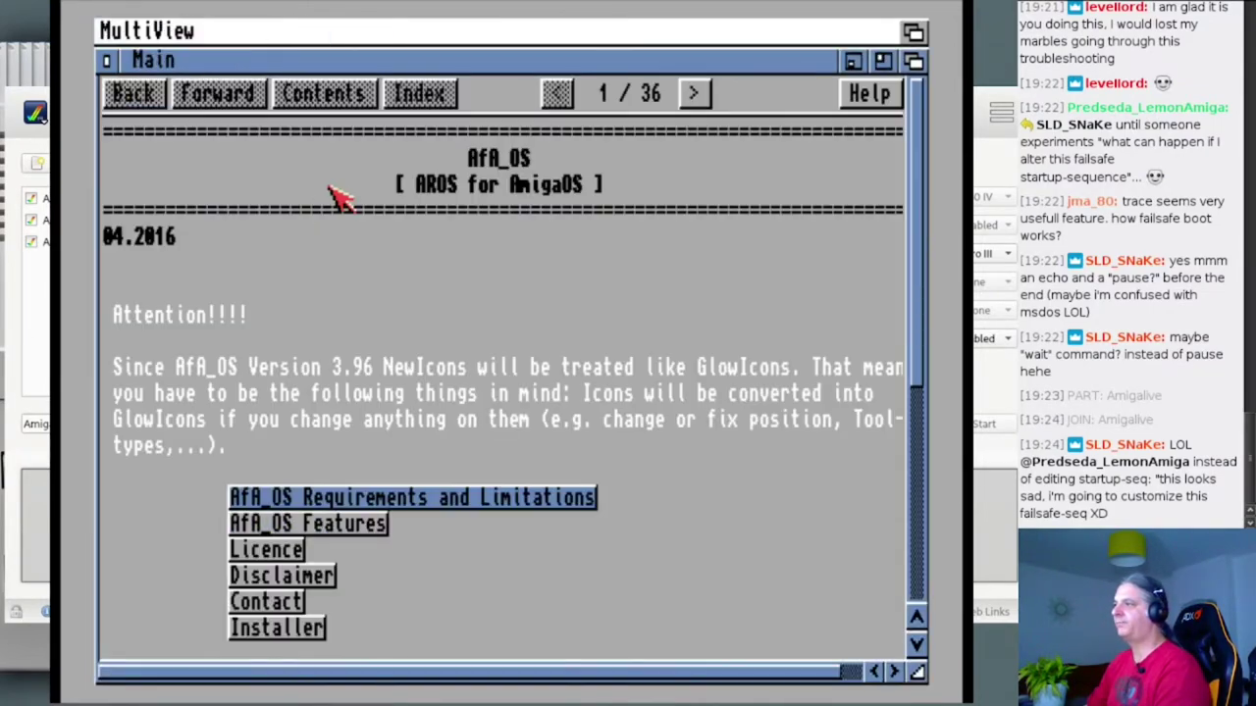
scroll(555, 412, down, 5)
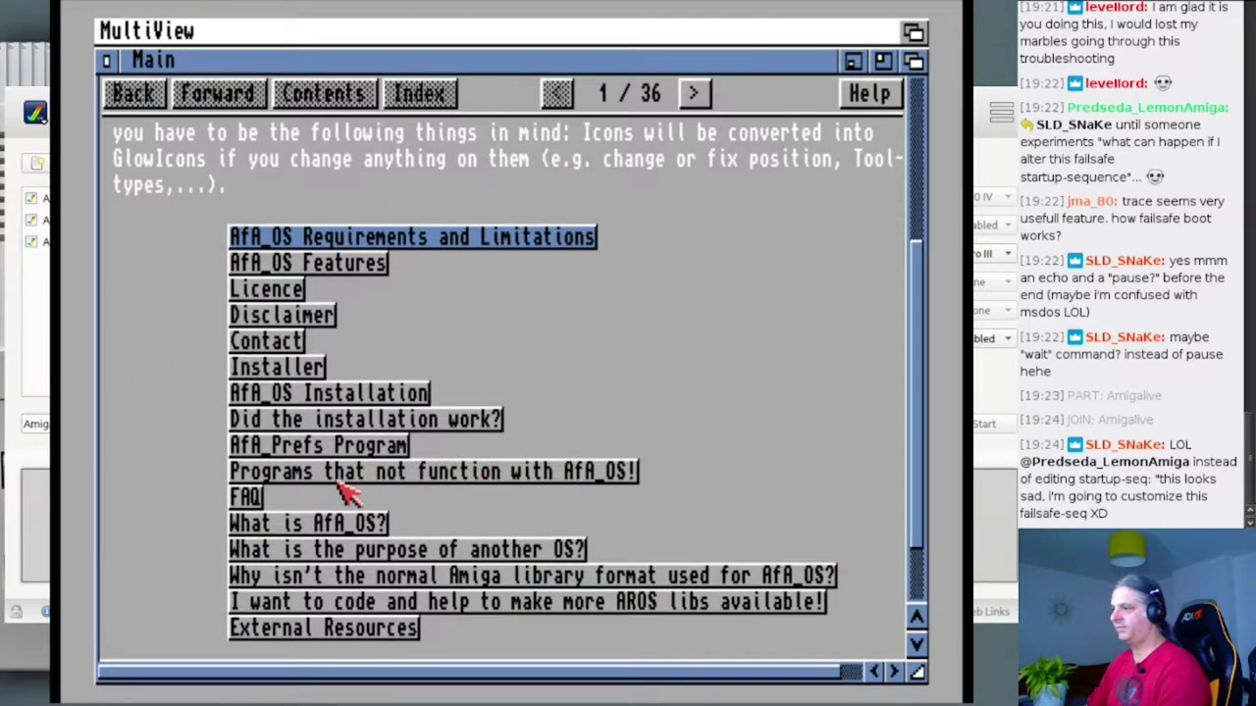
scroll(478, 472, down, 1)
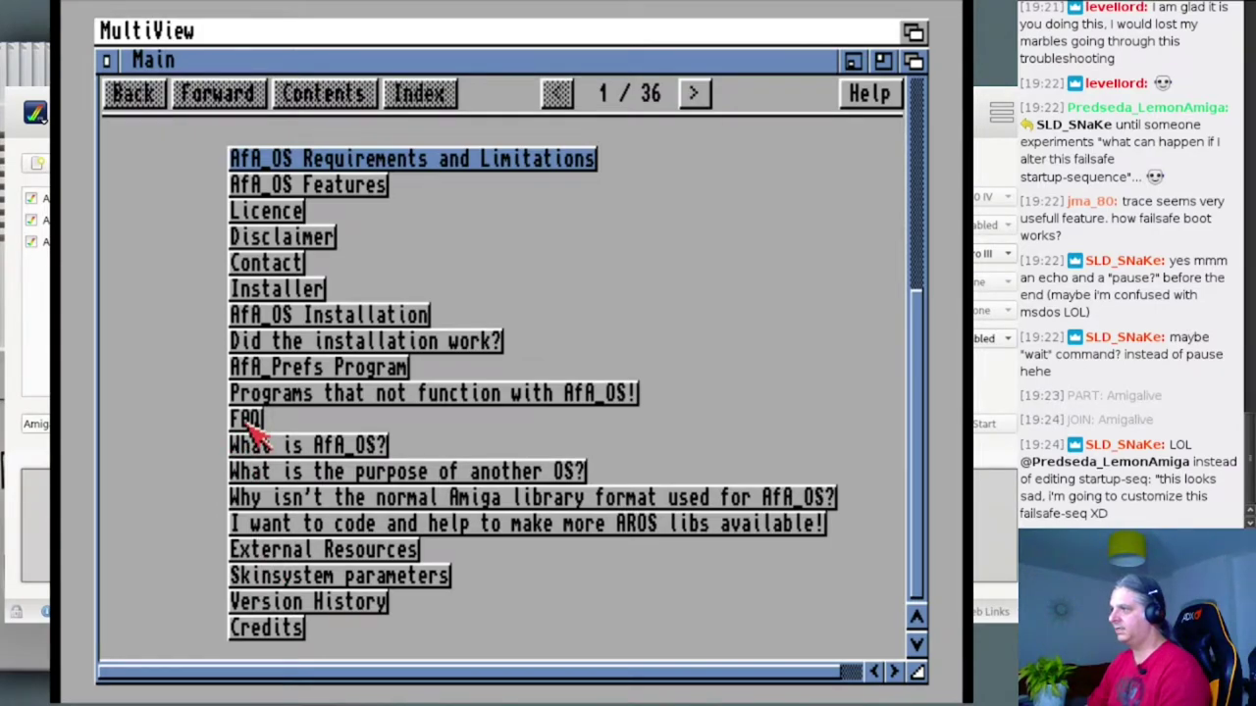
click(292, 342)
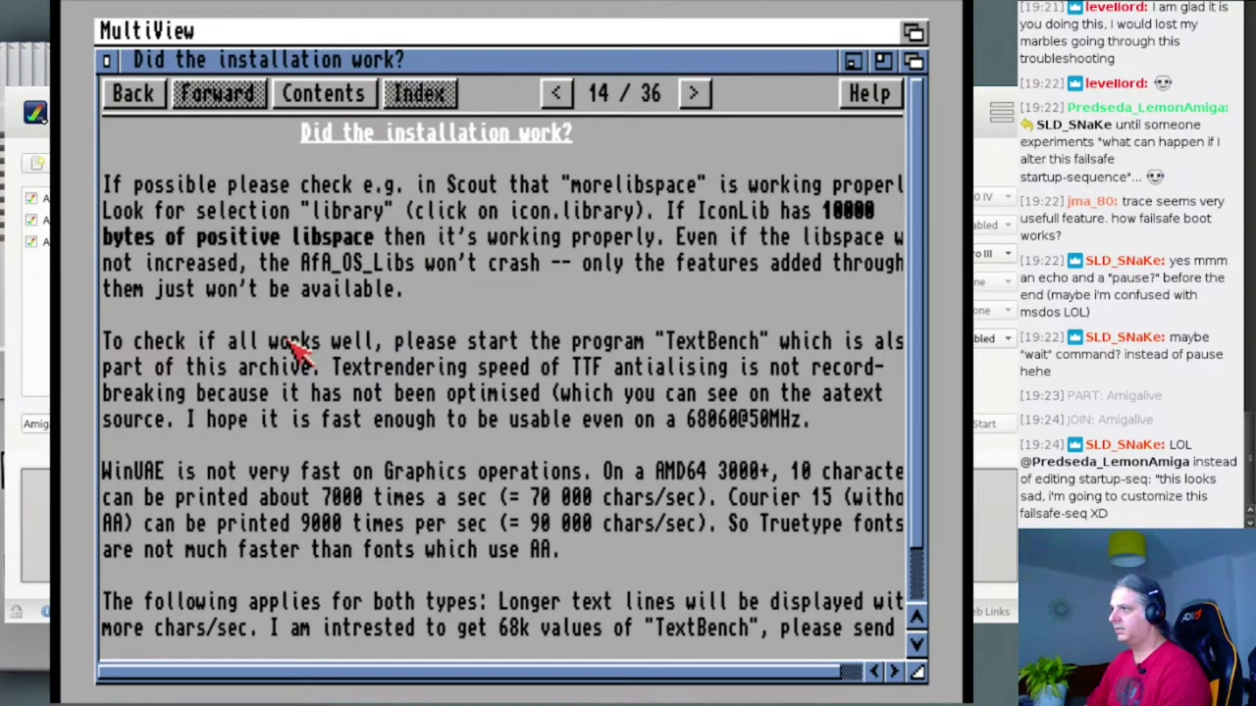
scroll(417, 348, down, 2)
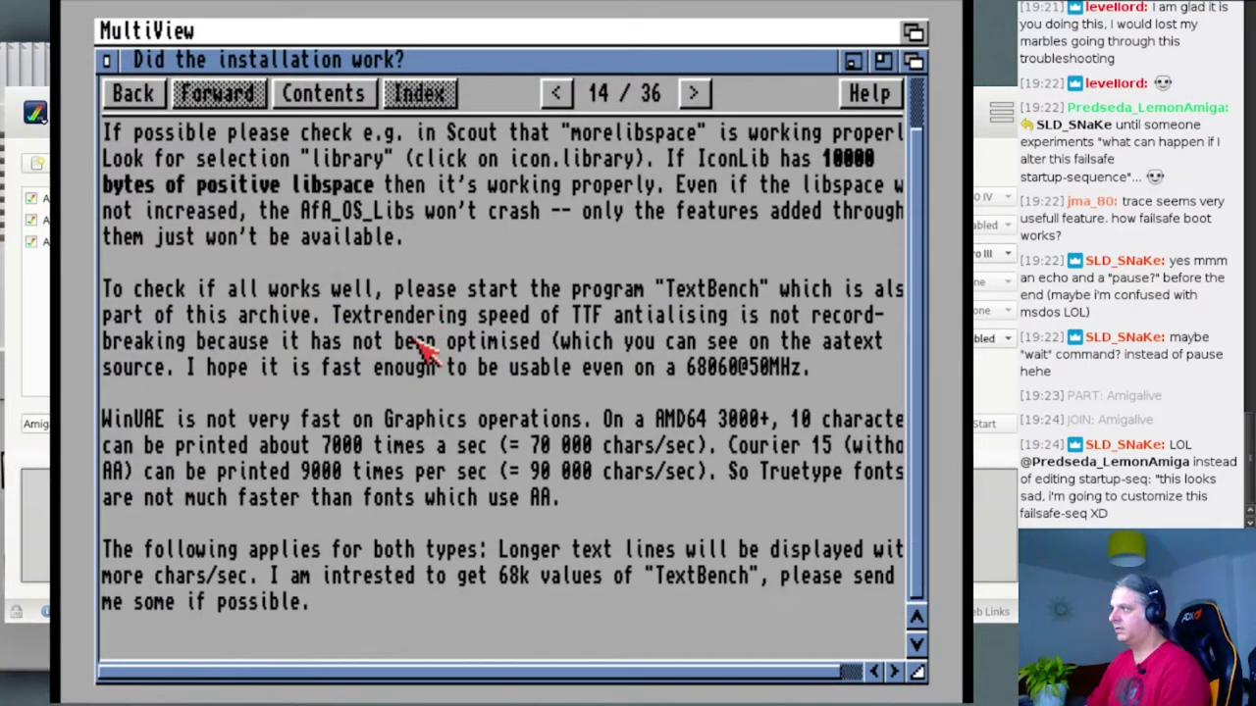
click(555, 93)
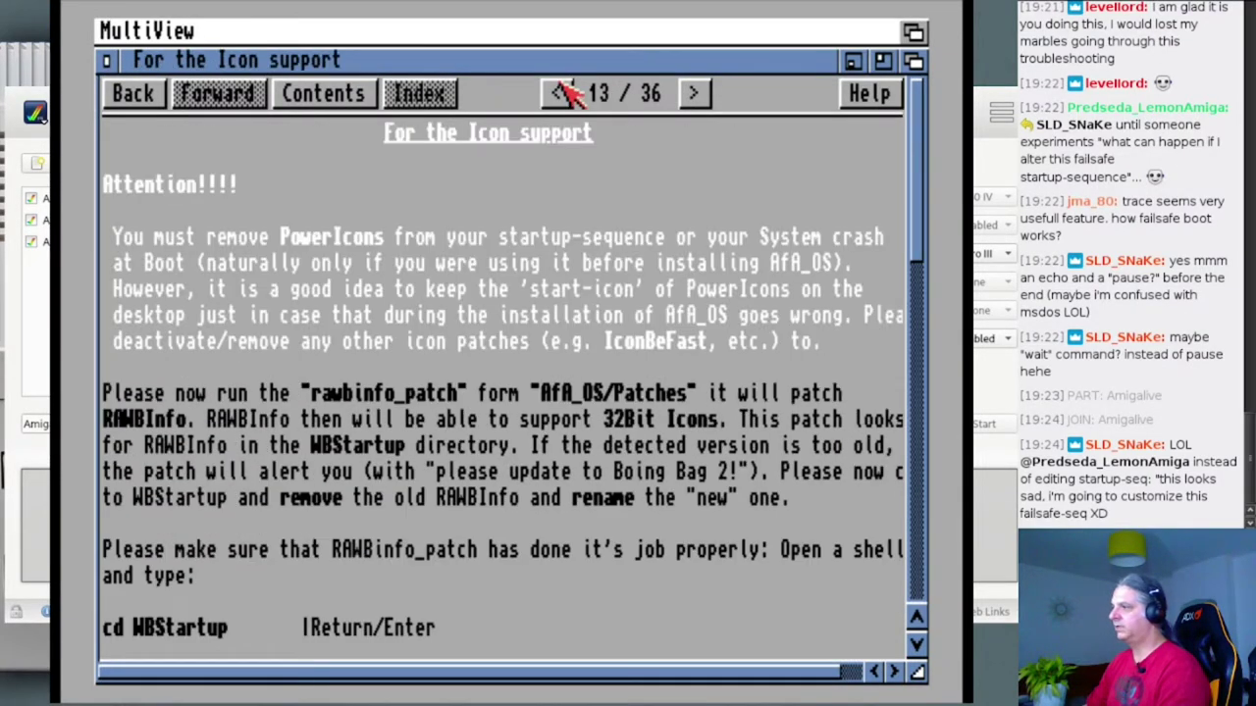
- Return to the guide's main page and open the icon_lib.exe topic in the FAQ
click(148, 100)
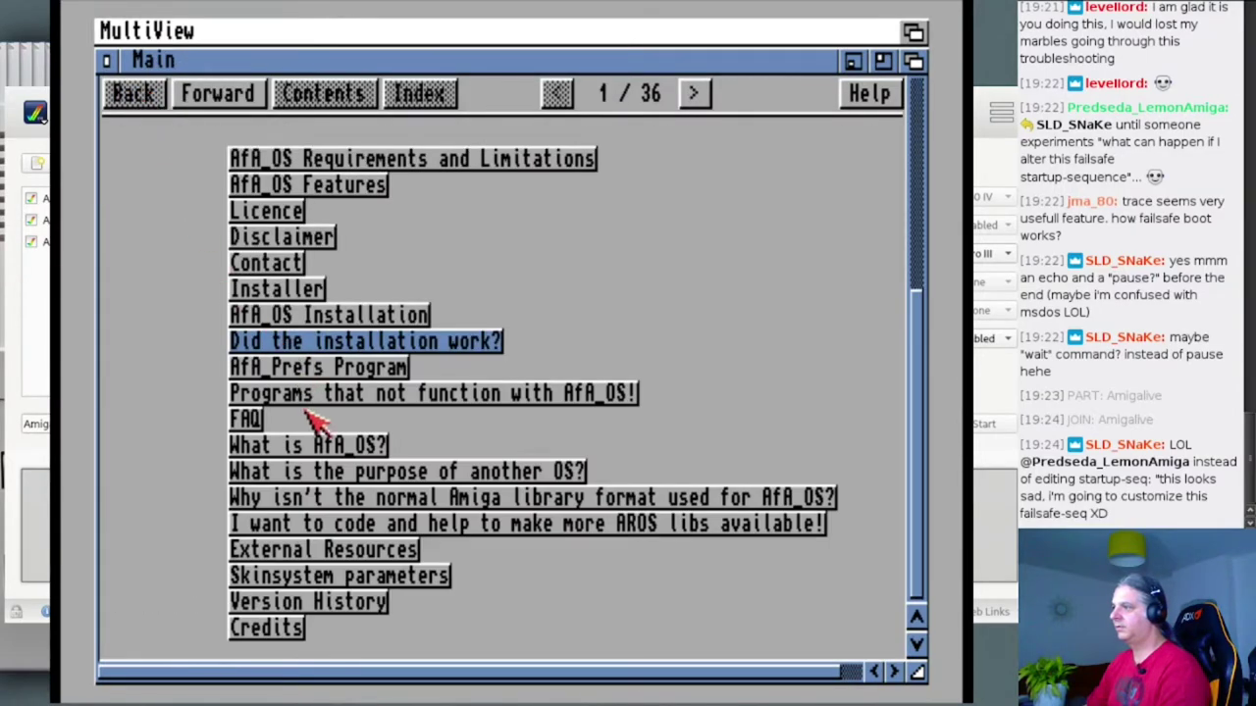
click(252, 420)
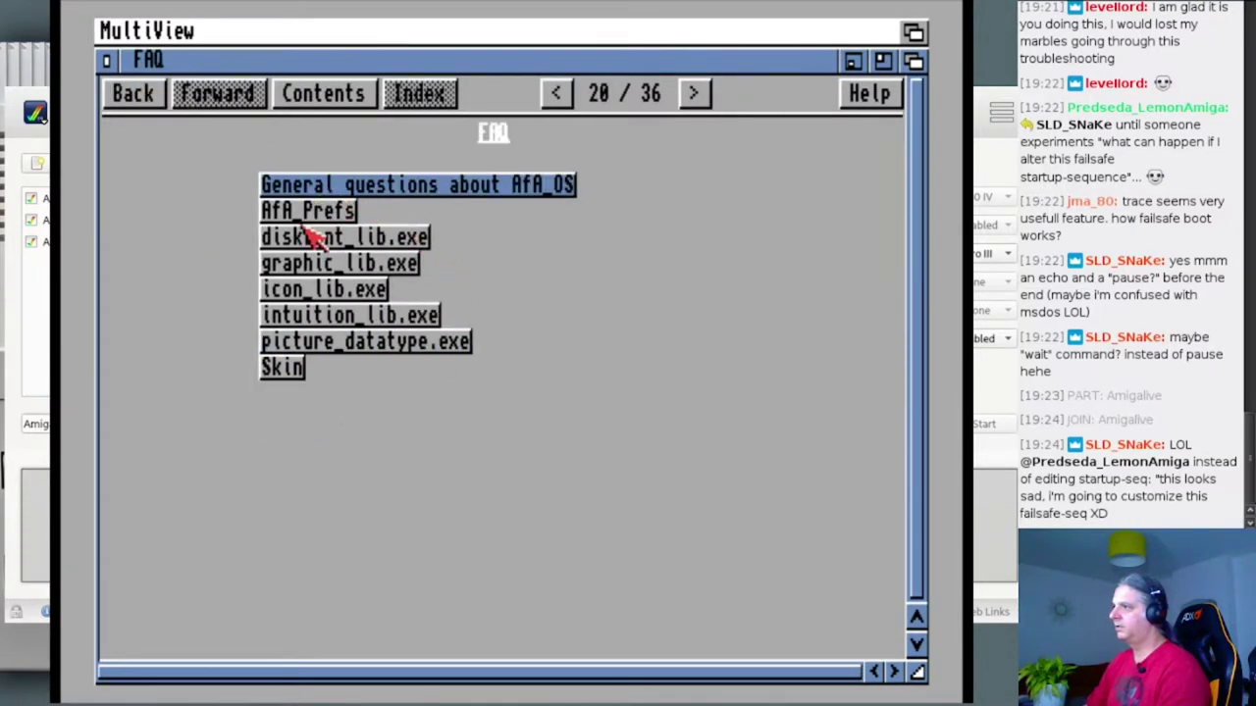
click(334, 290)
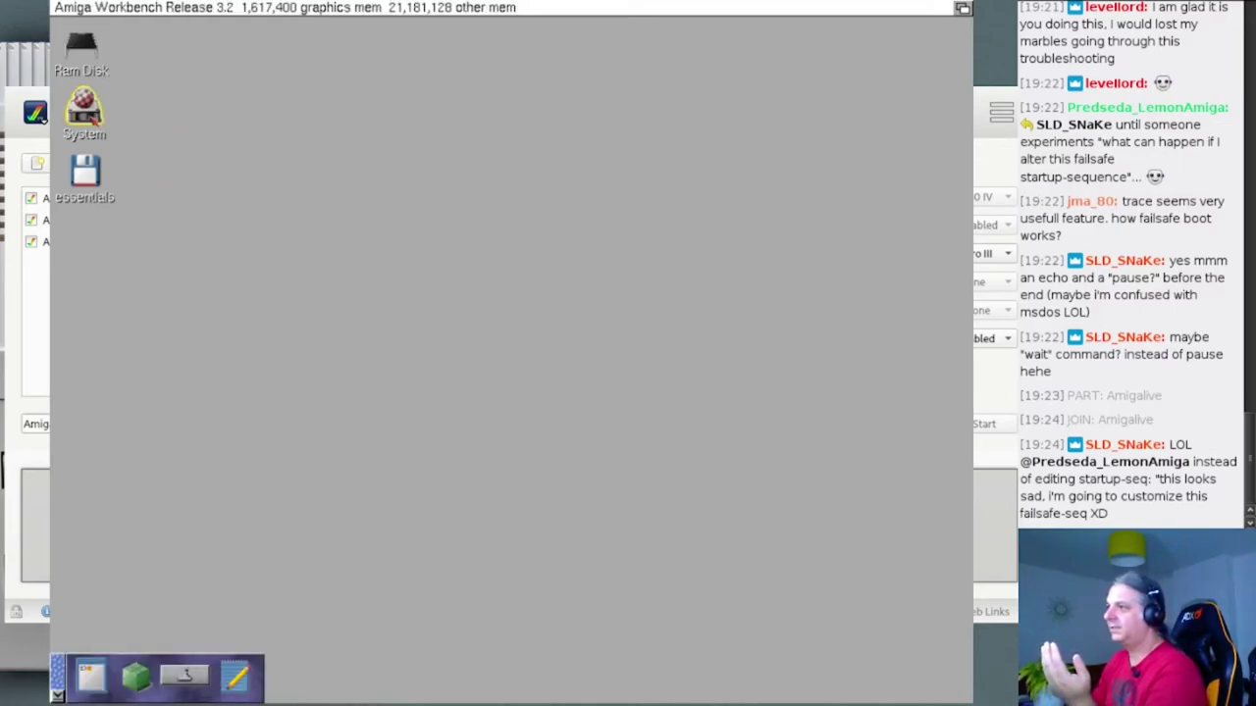
- Open AFA_OS_Backup and AfA_OS_Libs from the System volume, enlarge AfA_OS_Libs, and place both windows clear of the System window
double_click(84, 110)
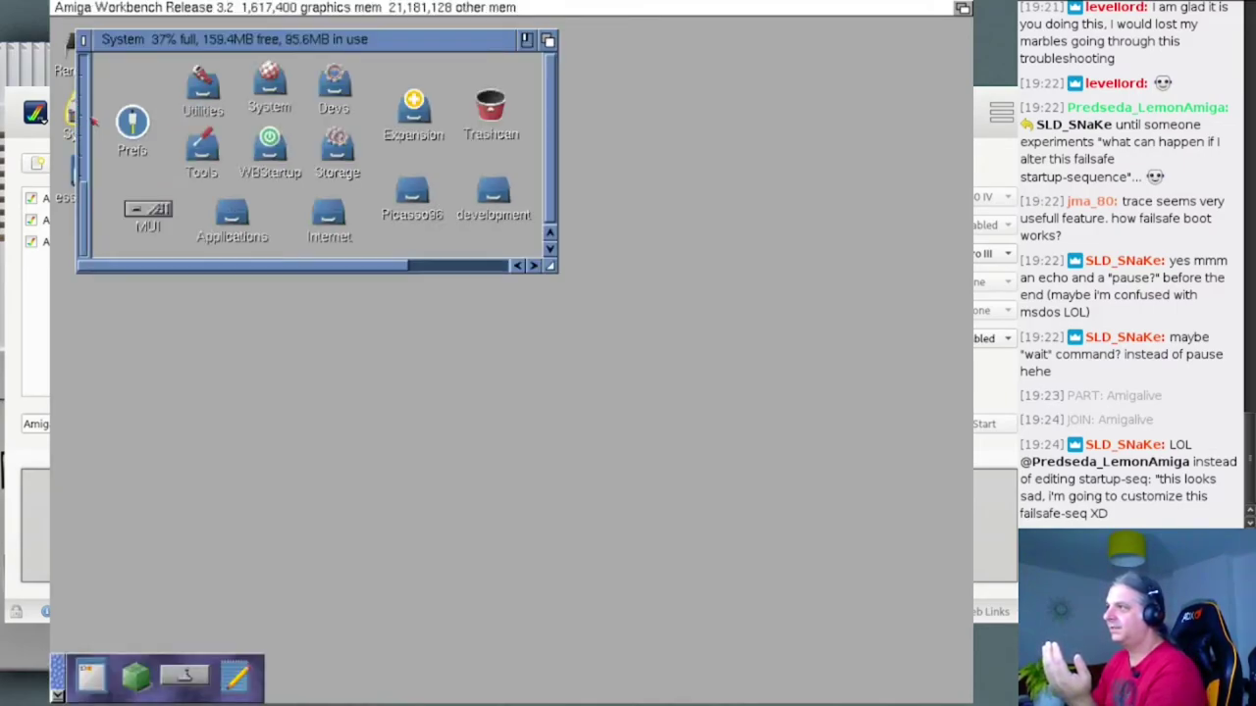
click(442, 263)
double_click(490, 147)
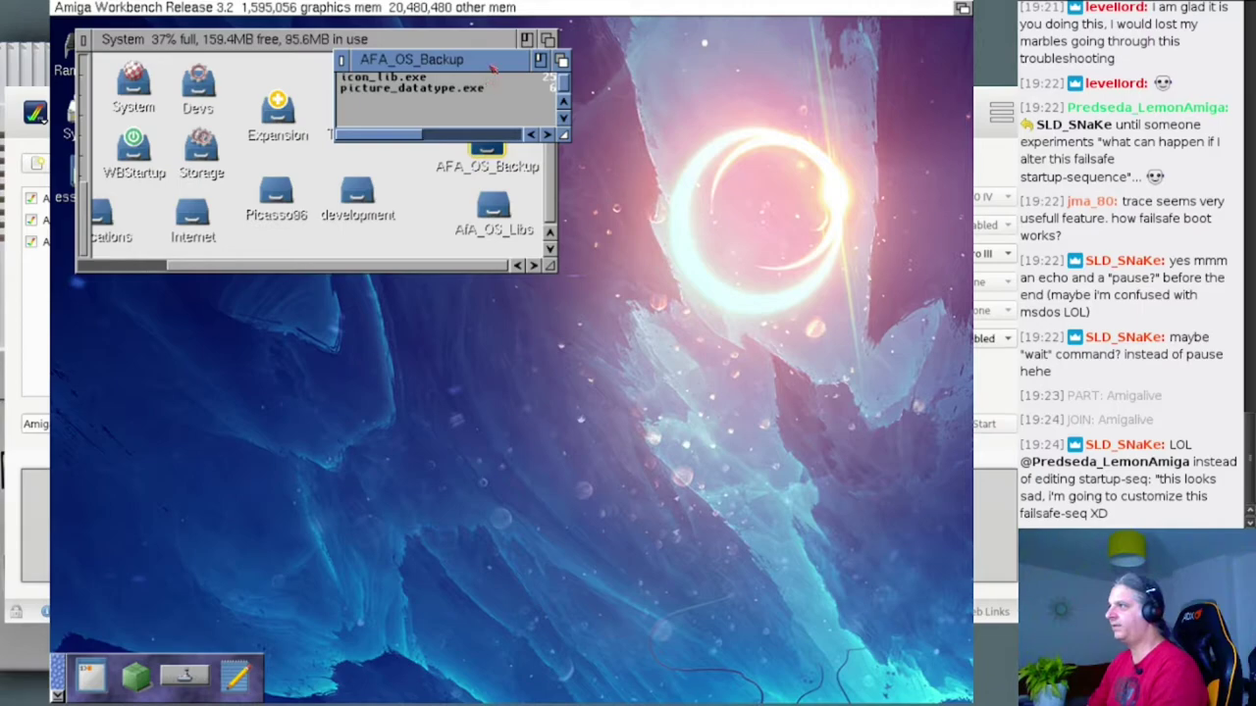
drag(492, 67, 755, 118)
double_click(499, 206)
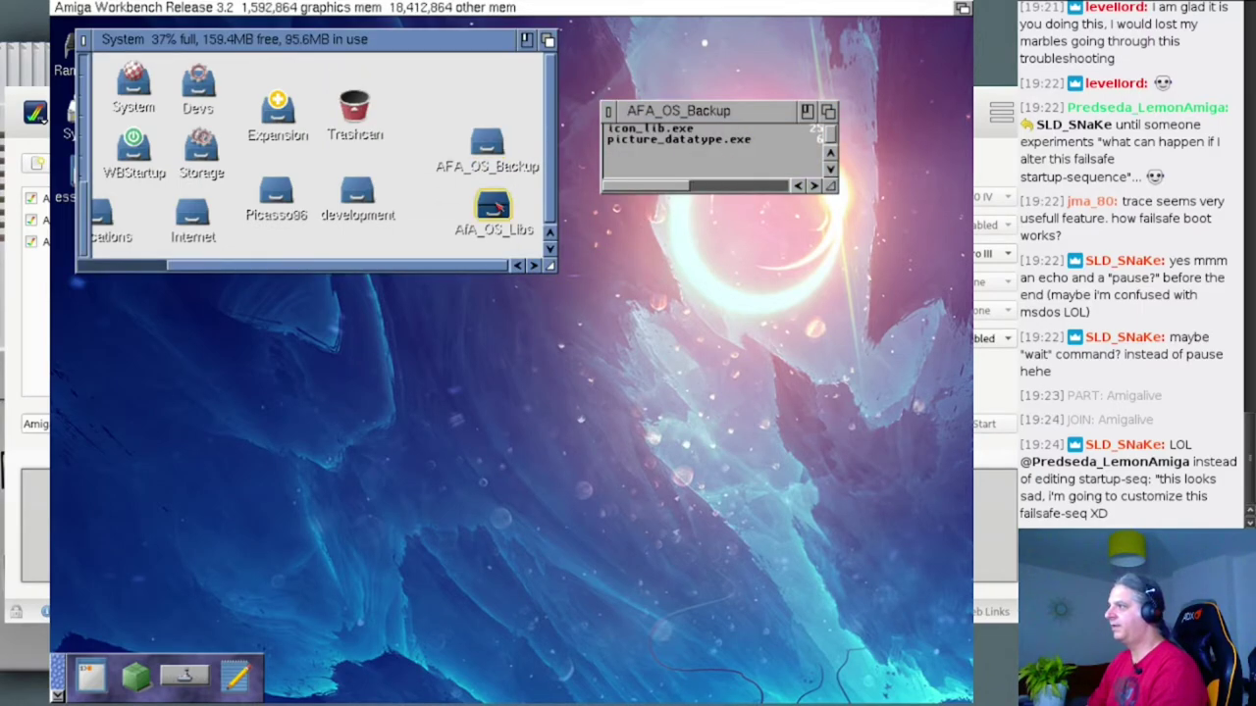
drag(566, 139, 577, 345)
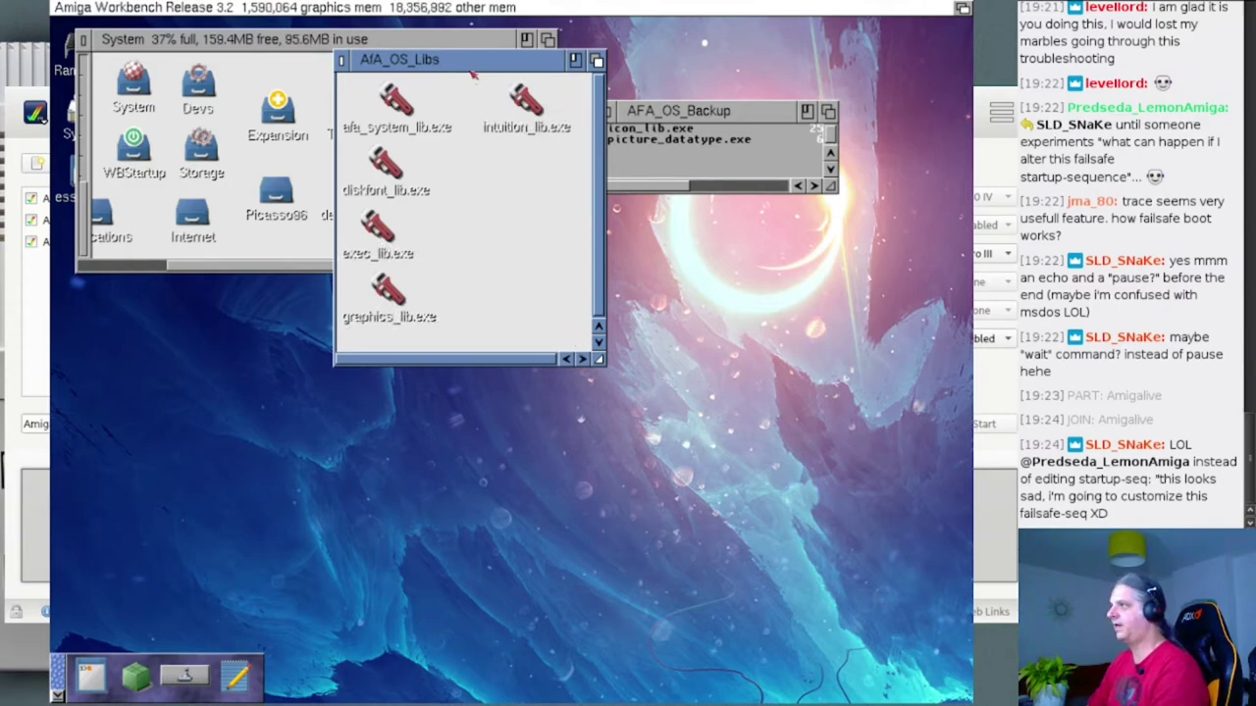
drag(461, 60, 746, 277)
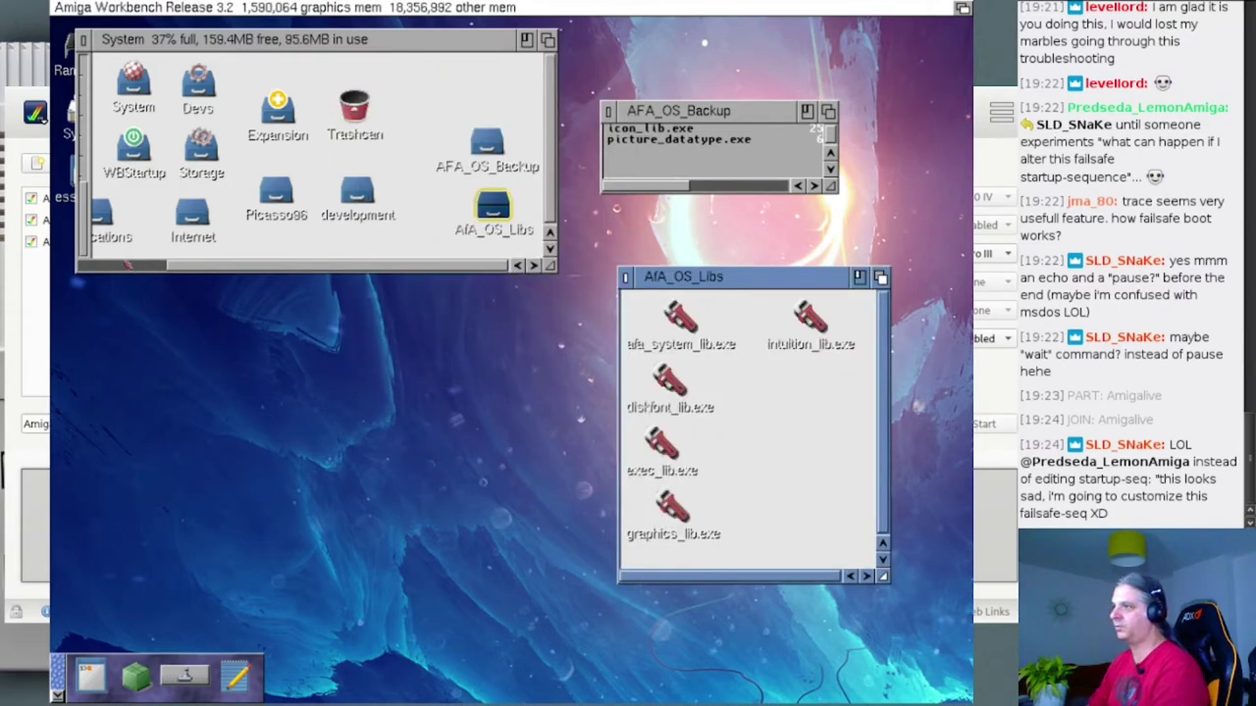
- Open the Prefs drawer, enlarge it and clean up its icons to examine the available preferences programs, and close it
click(128, 266)
double_click(124, 157)
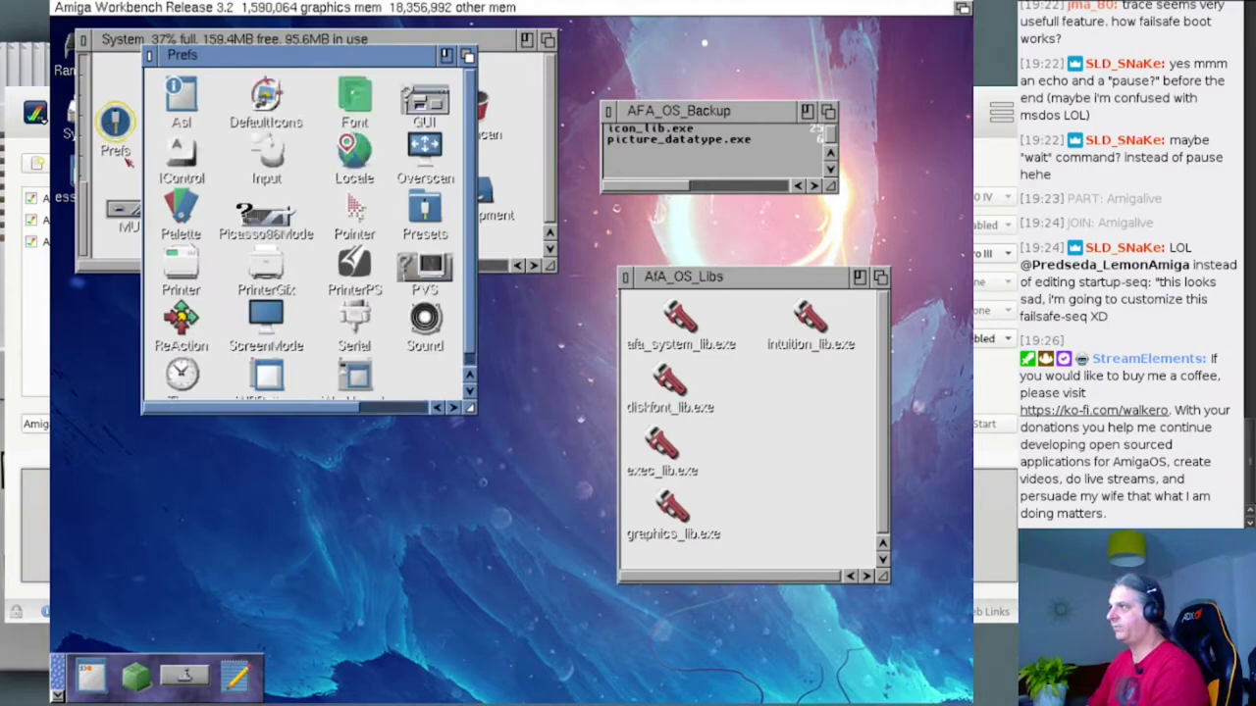
click(386, 408)
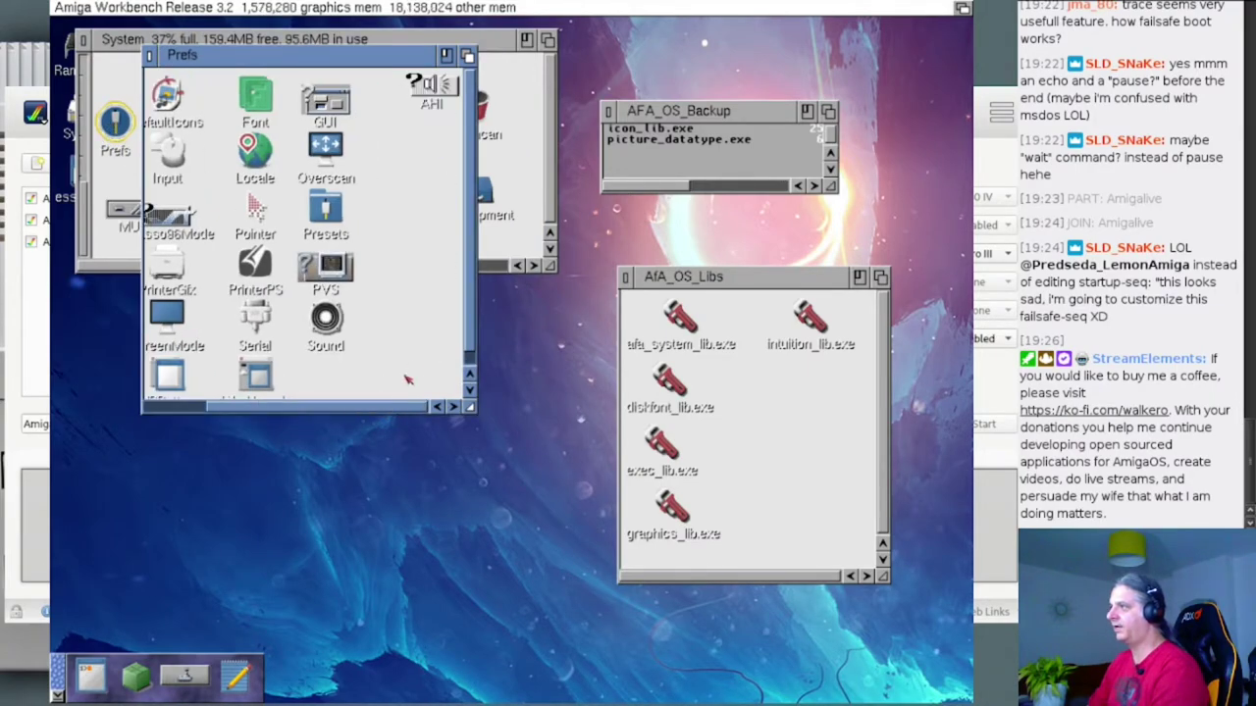
drag(473, 410, 502, 525)
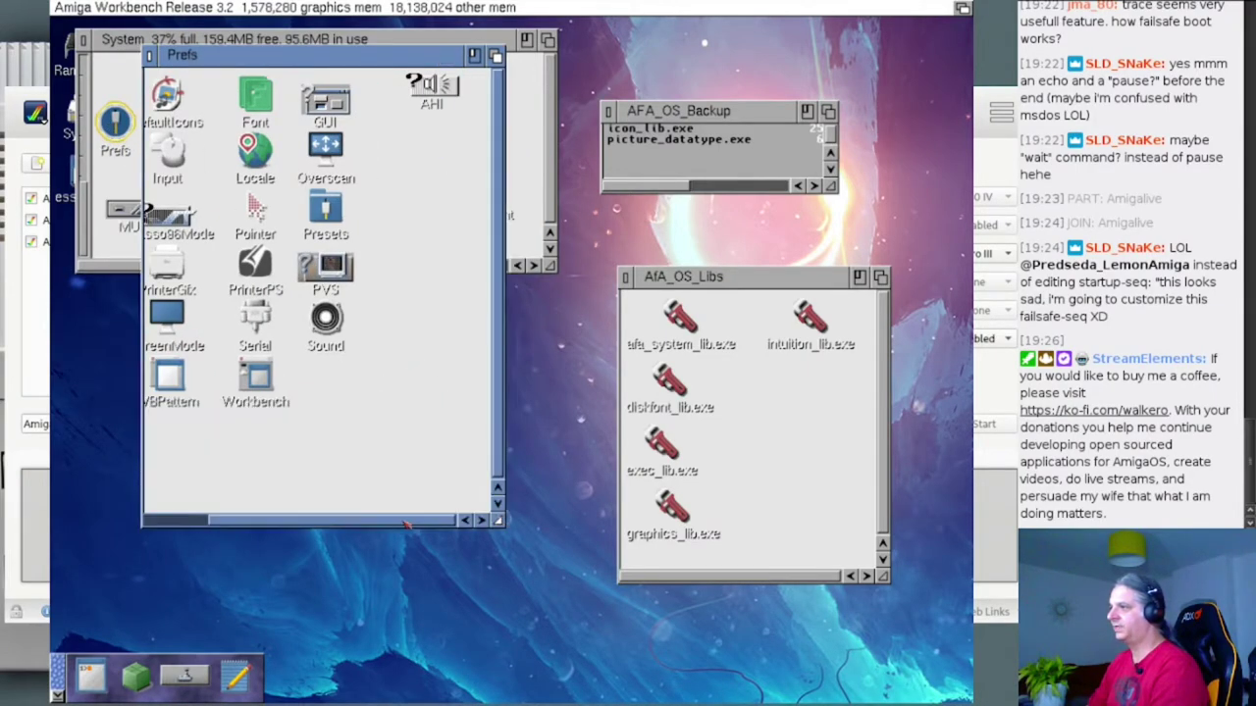
click(189, 522)
key(super+period)
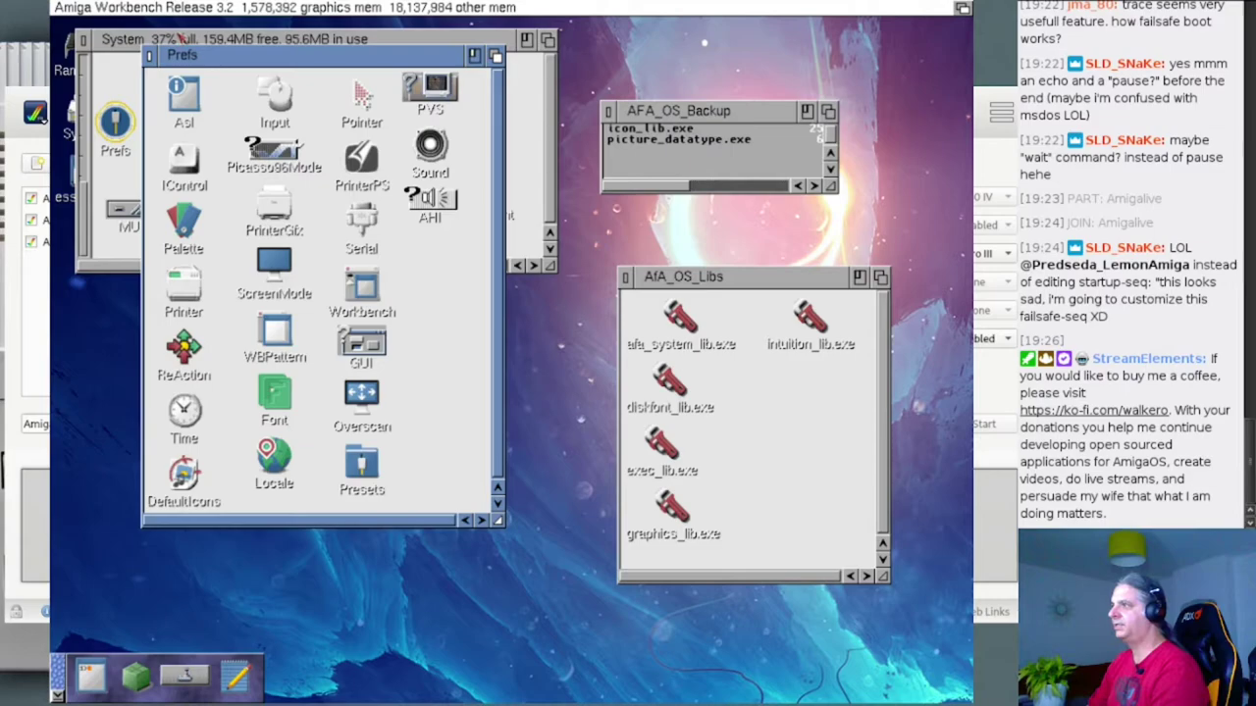
click(149, 57)
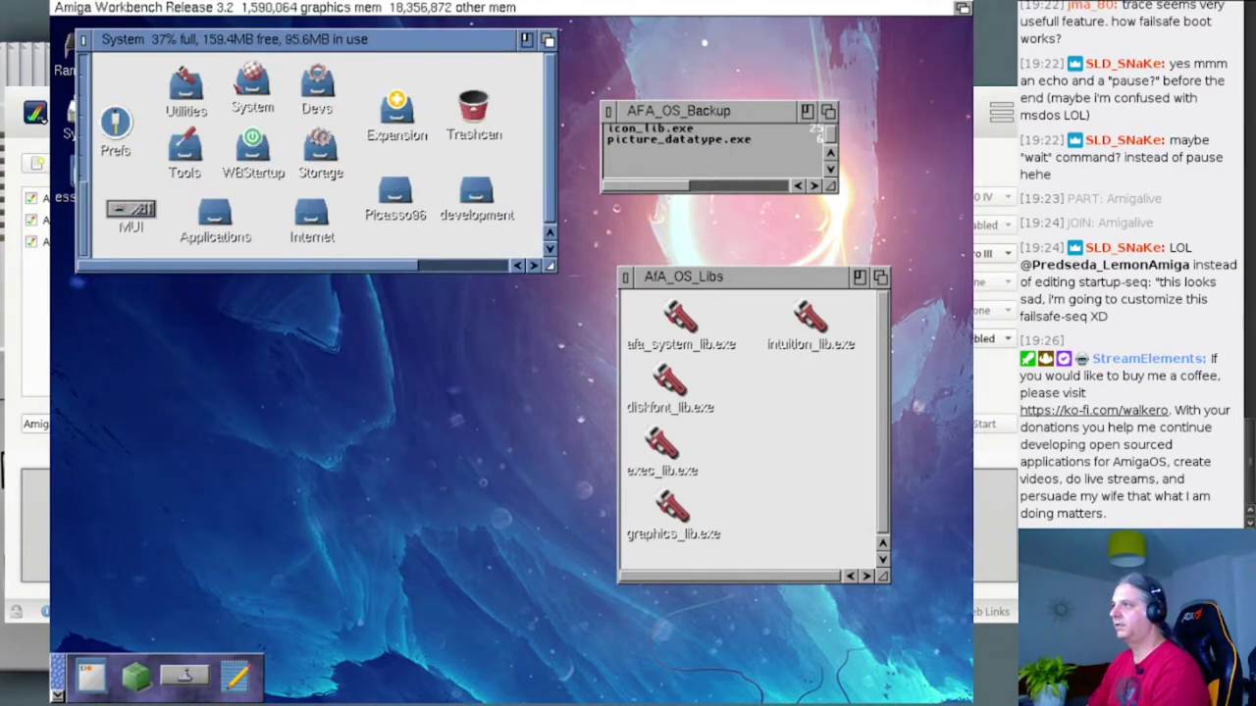
- Open the AfA_OS drawer inside the System drawer, enlarge its window to examine the contents, and close it
double_click(252, 83)
click(448, 204)
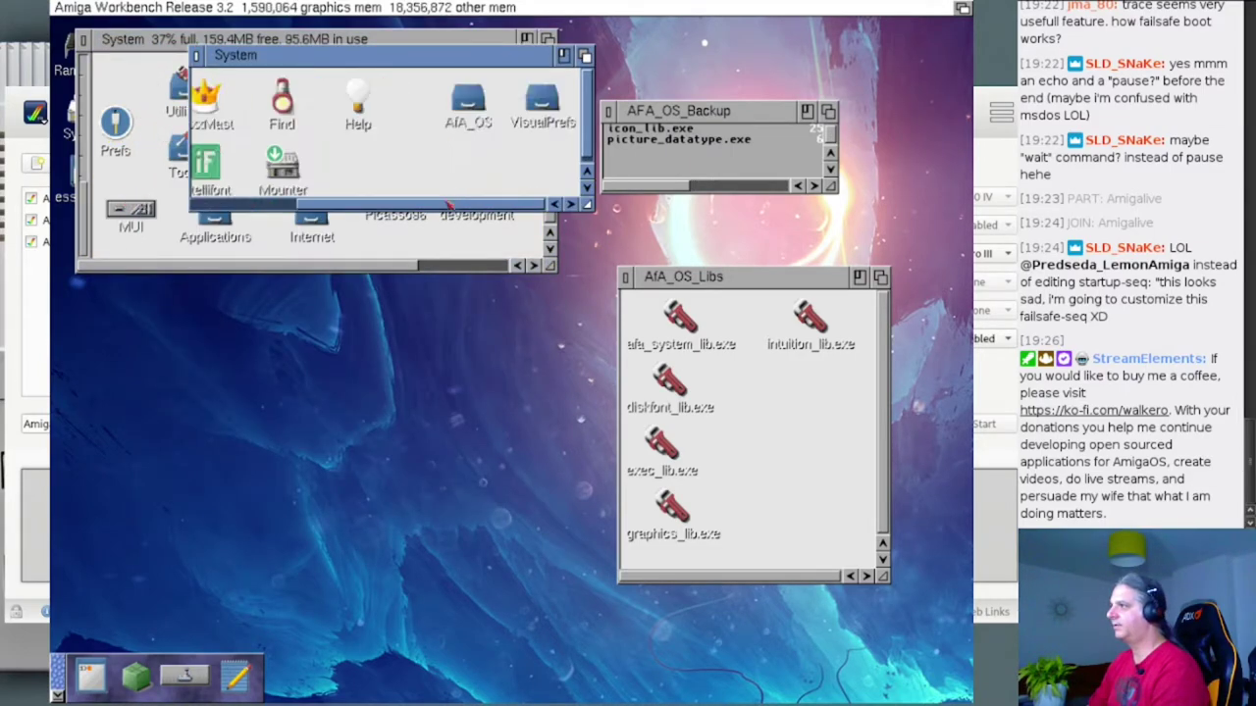
double_click(487, 108)
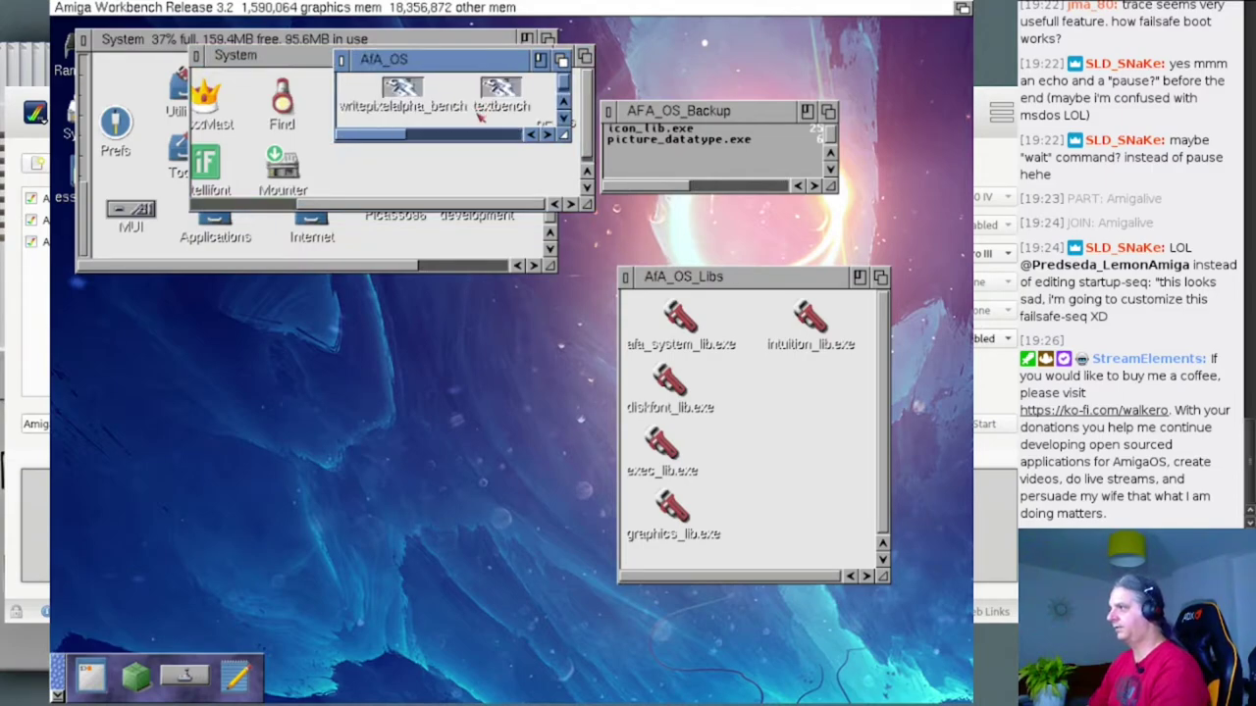
drag(564, 136, 698, 380)
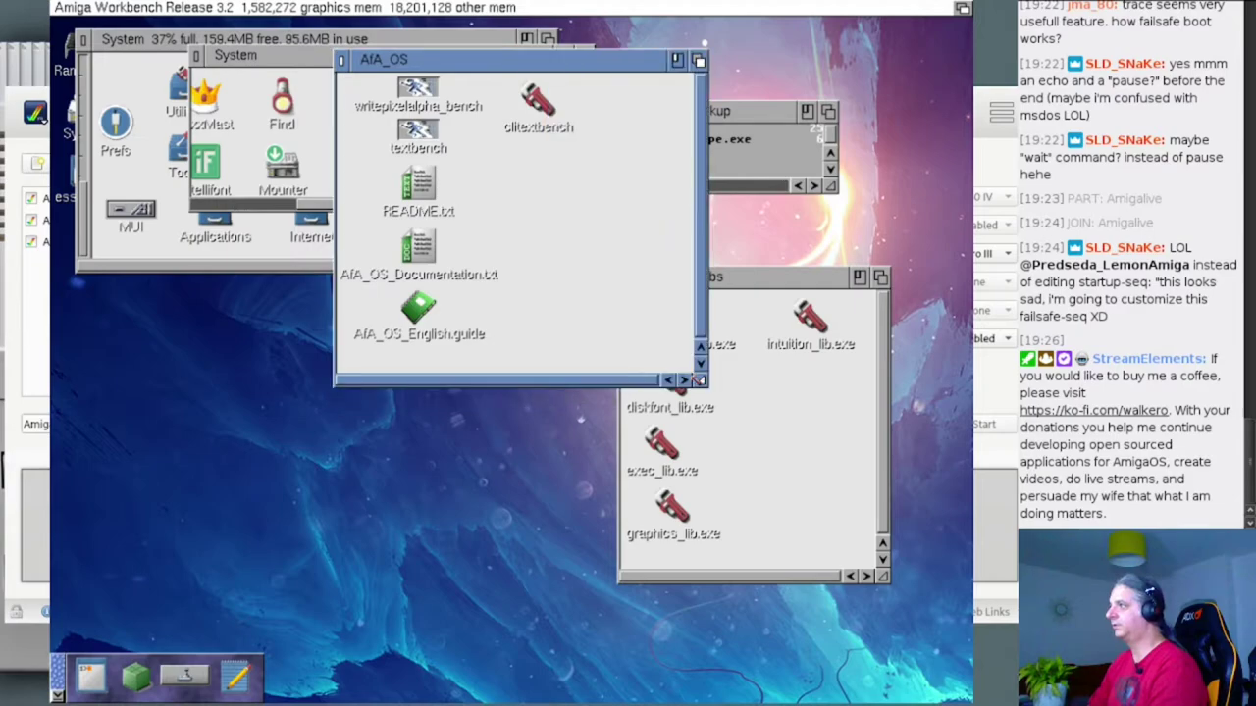
click(343, 60)
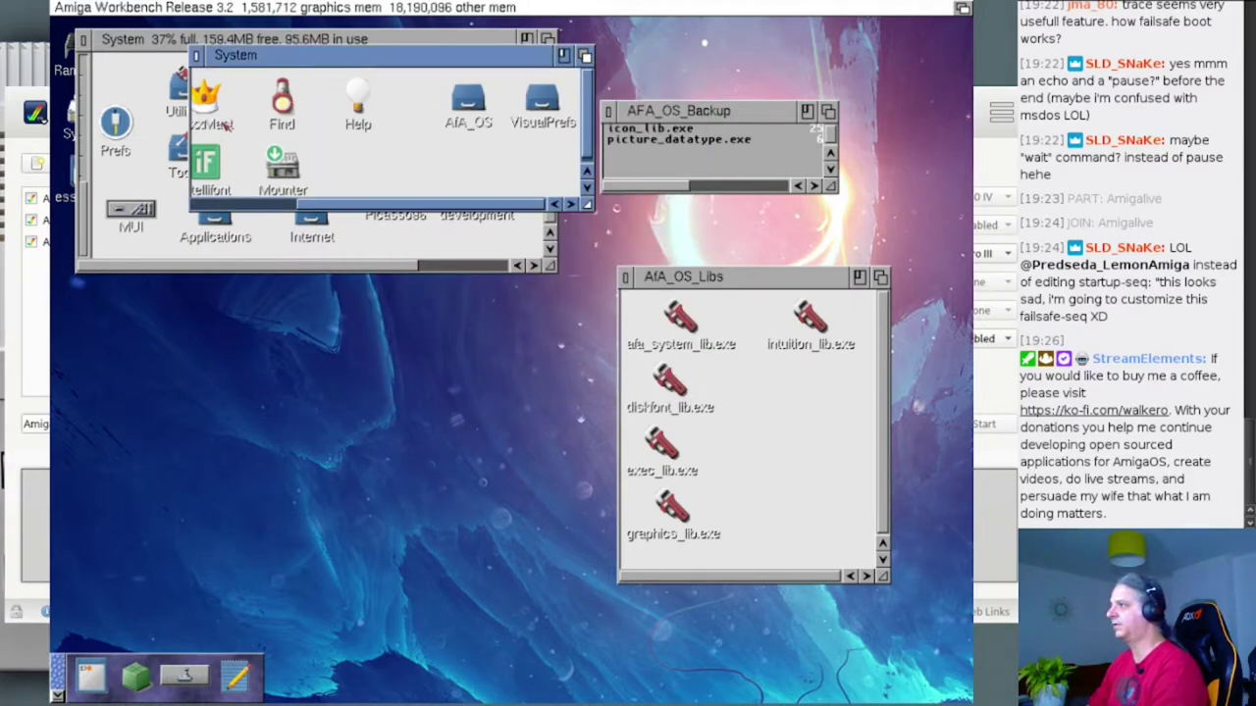
- Launch Unarc, enlarge its window, and load the archive AfAOS4.8.lha from System:Internet/downloads
click(131, 691)
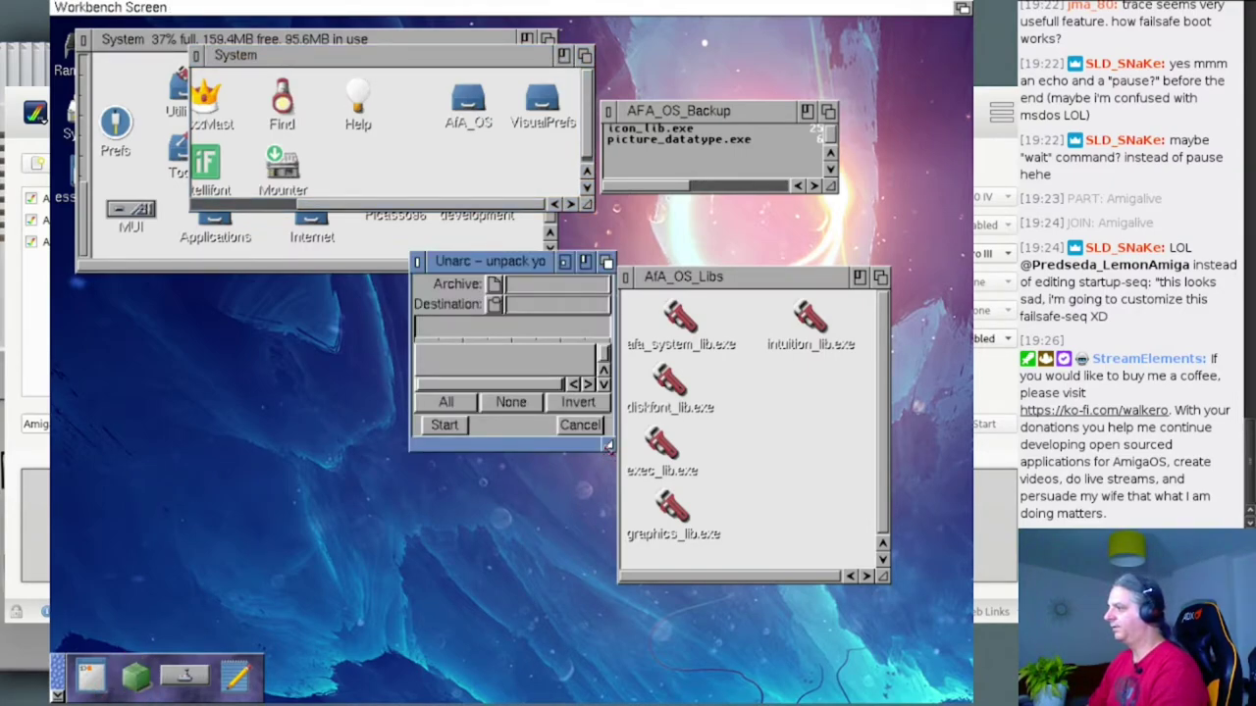
drag(608, 447, 789, 701)
click(494, 284)
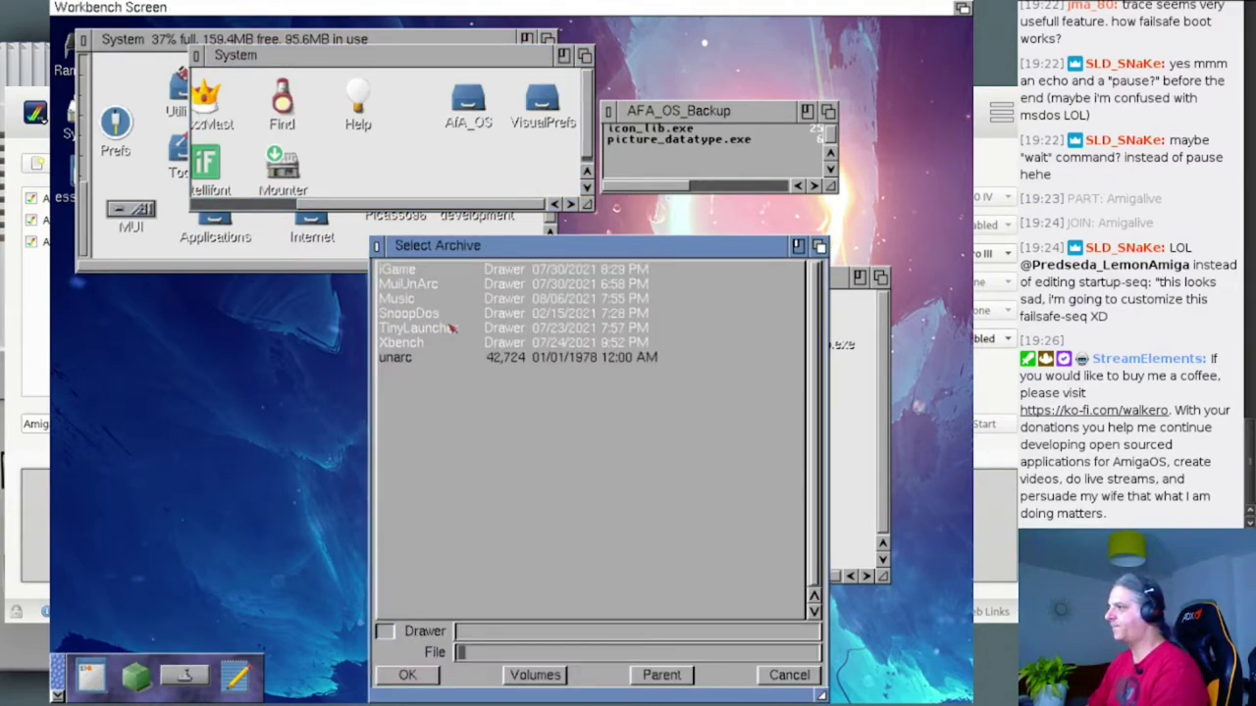
click(535, 675)
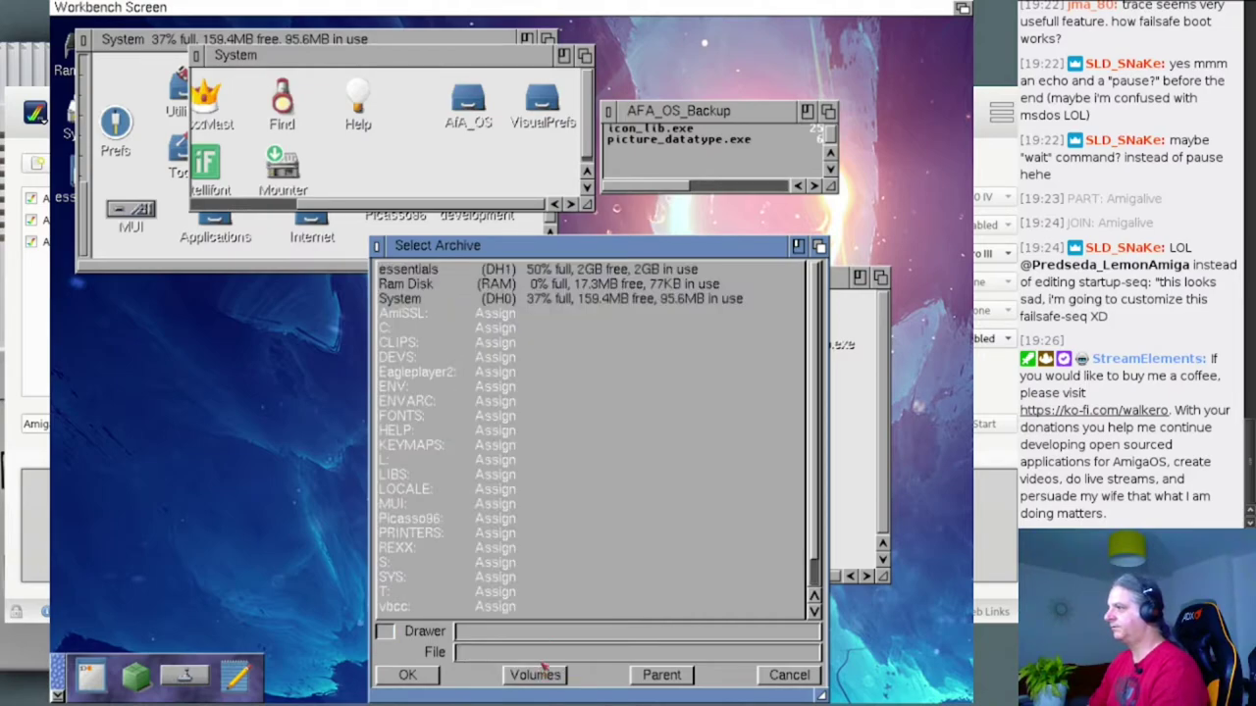
click(395, 299)
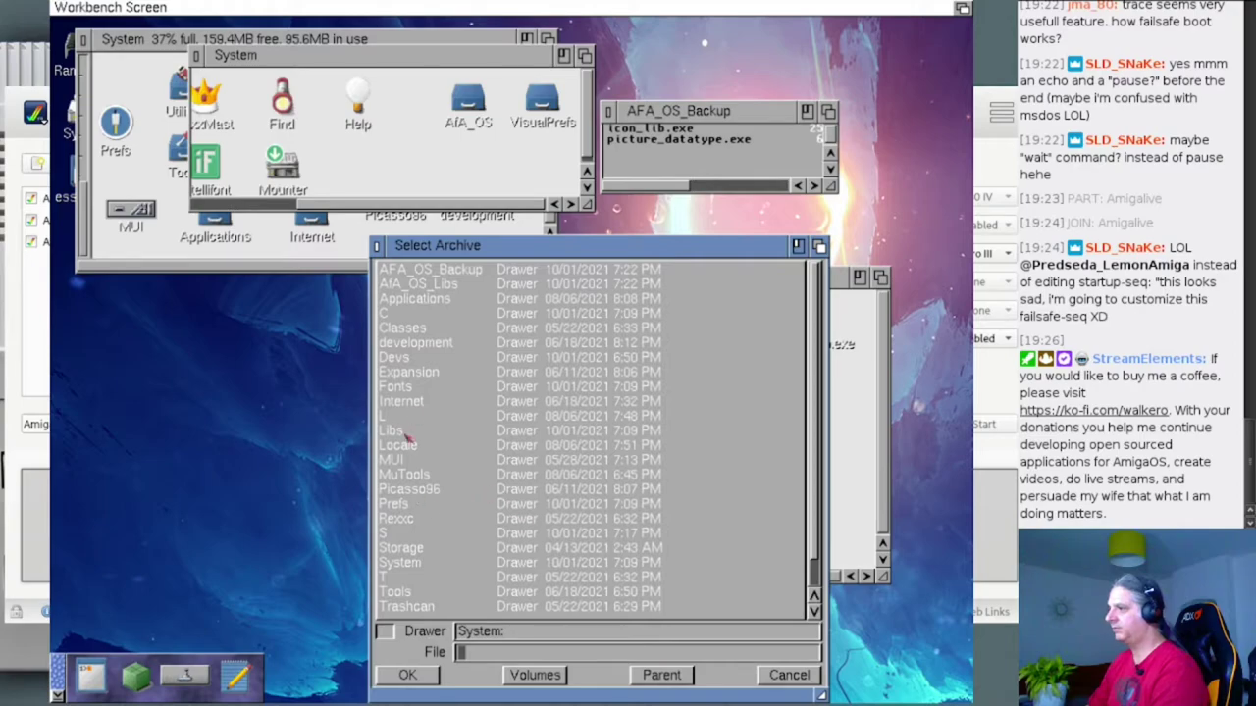
click(417, 400)
click(420, 291)
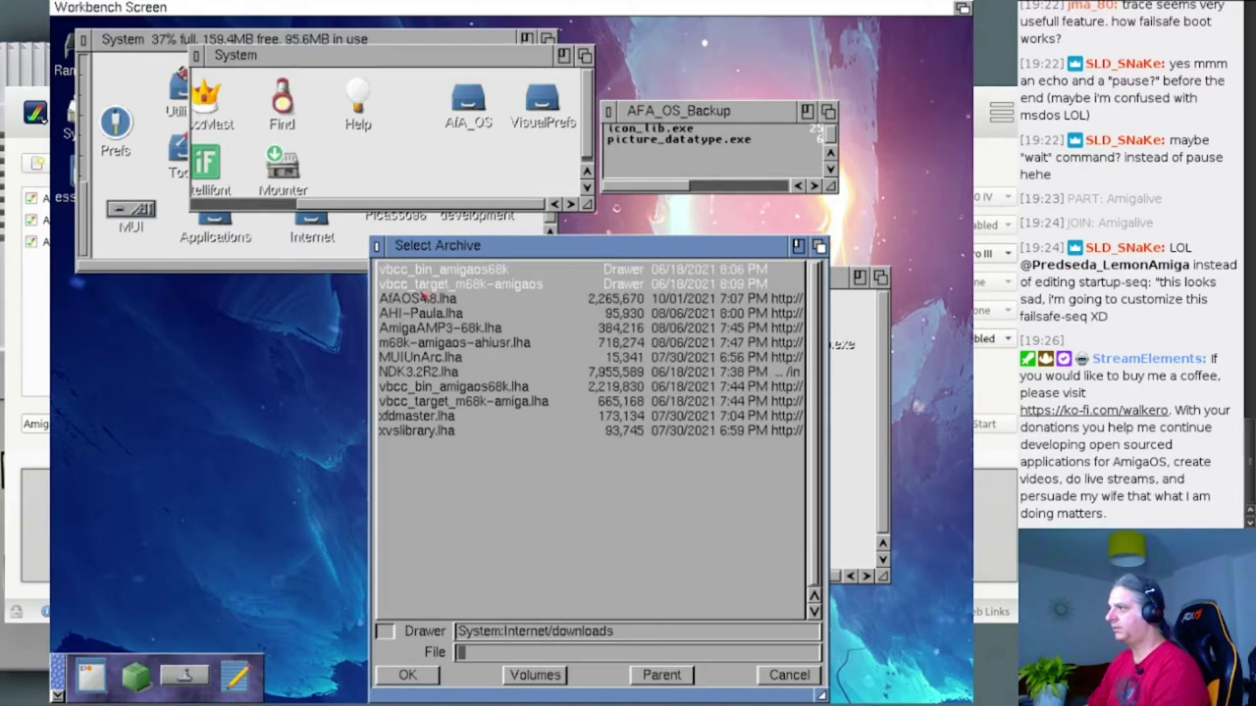
double_click(418, 298)
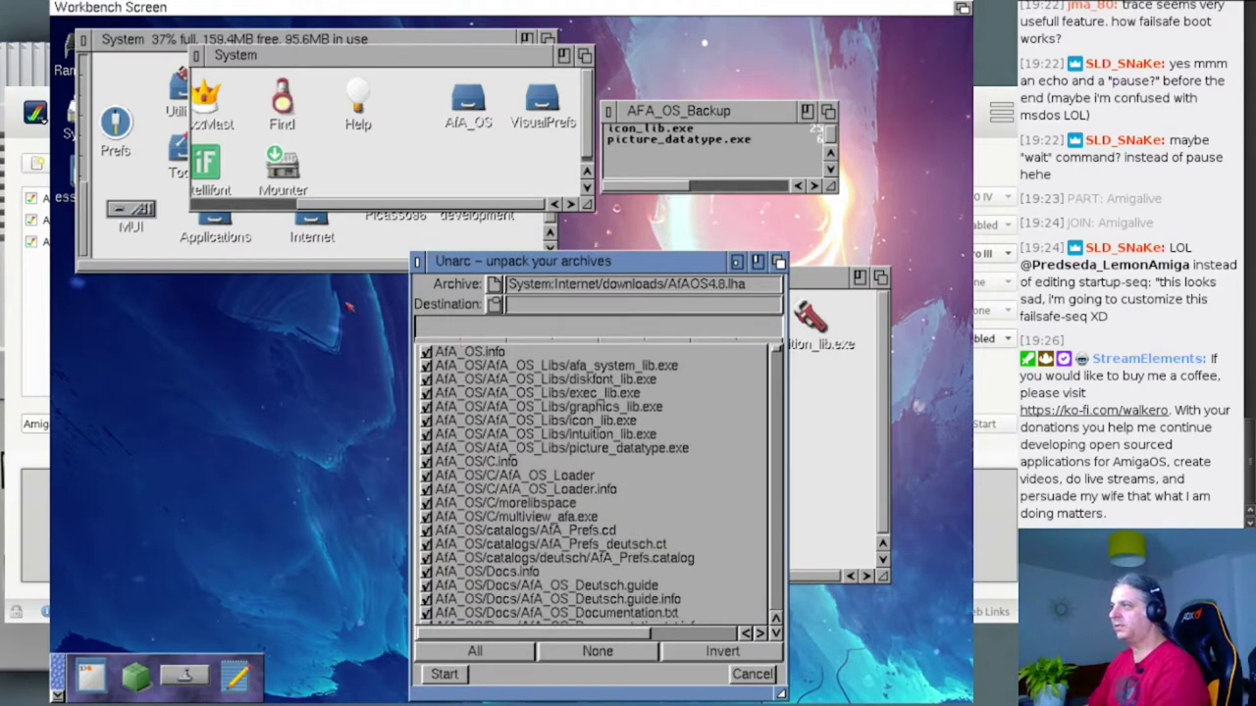
- Uncover the Ram Disk icon, set Ram Disk as the Unarc destination, and extract all files of the AfAOS4.8.lha archive
click(84, 39)
double_click(84, 44)
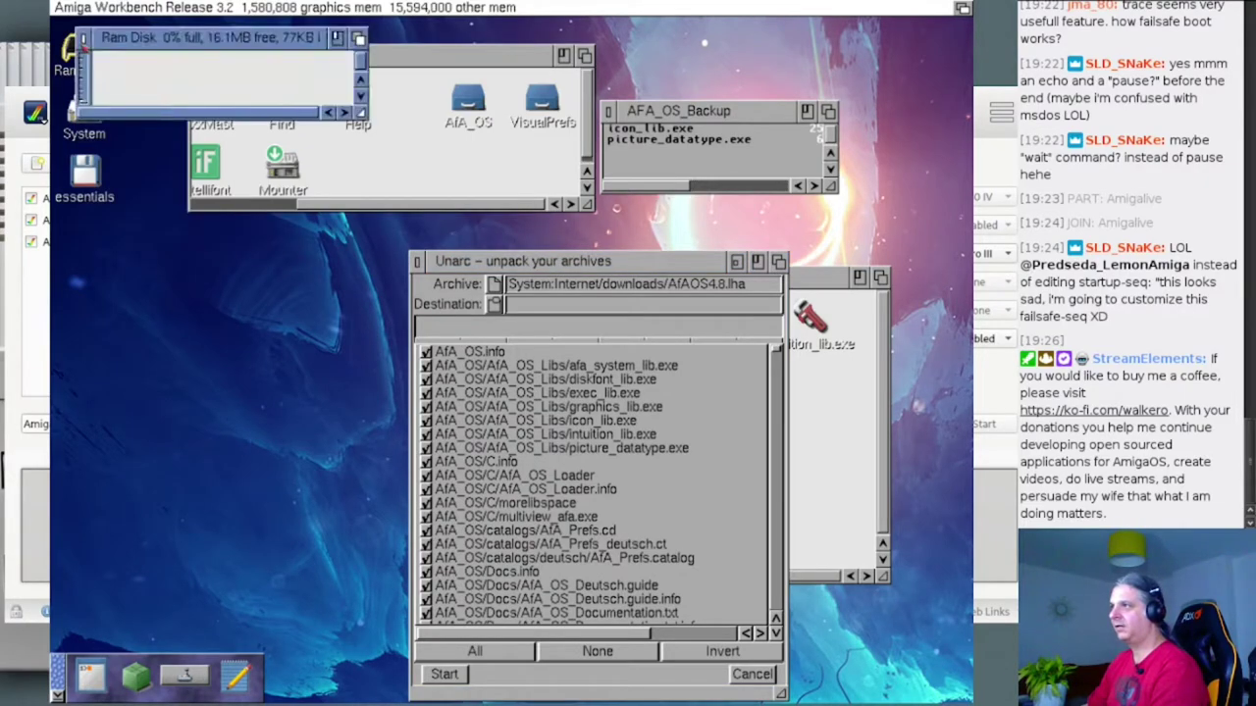
click(84, 39)
drag(82, 49, 535, 355)
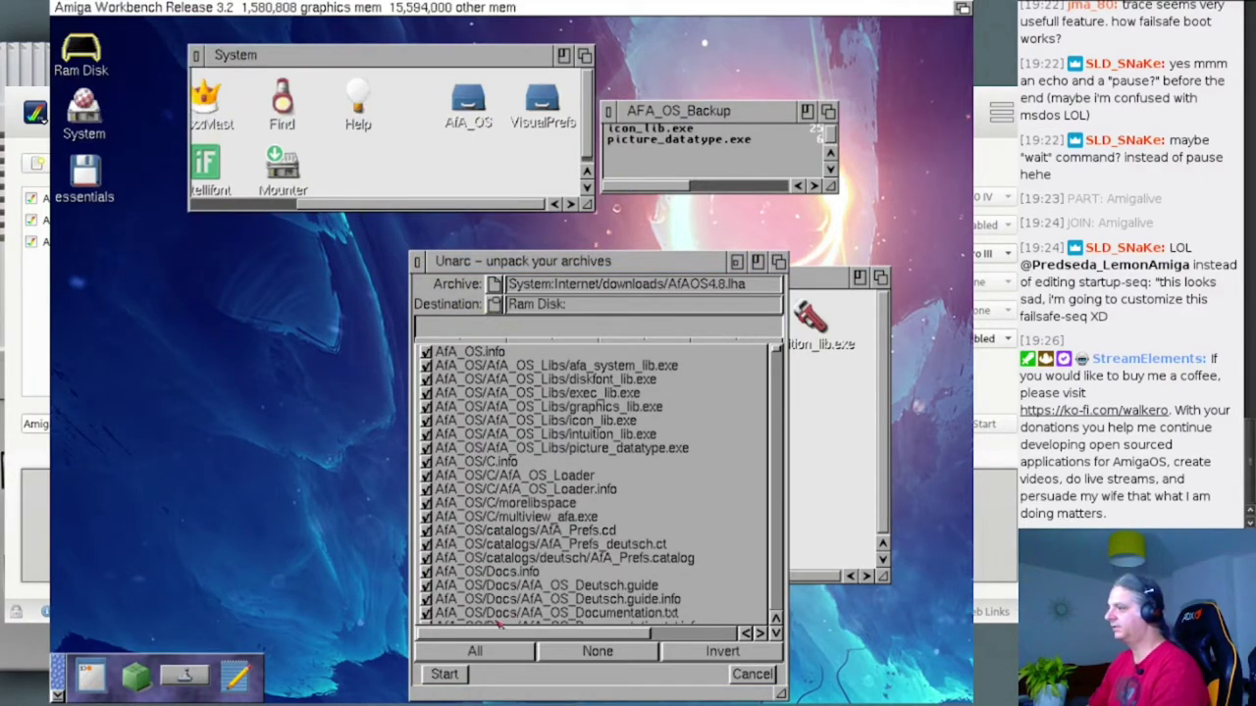
click(448, 677)
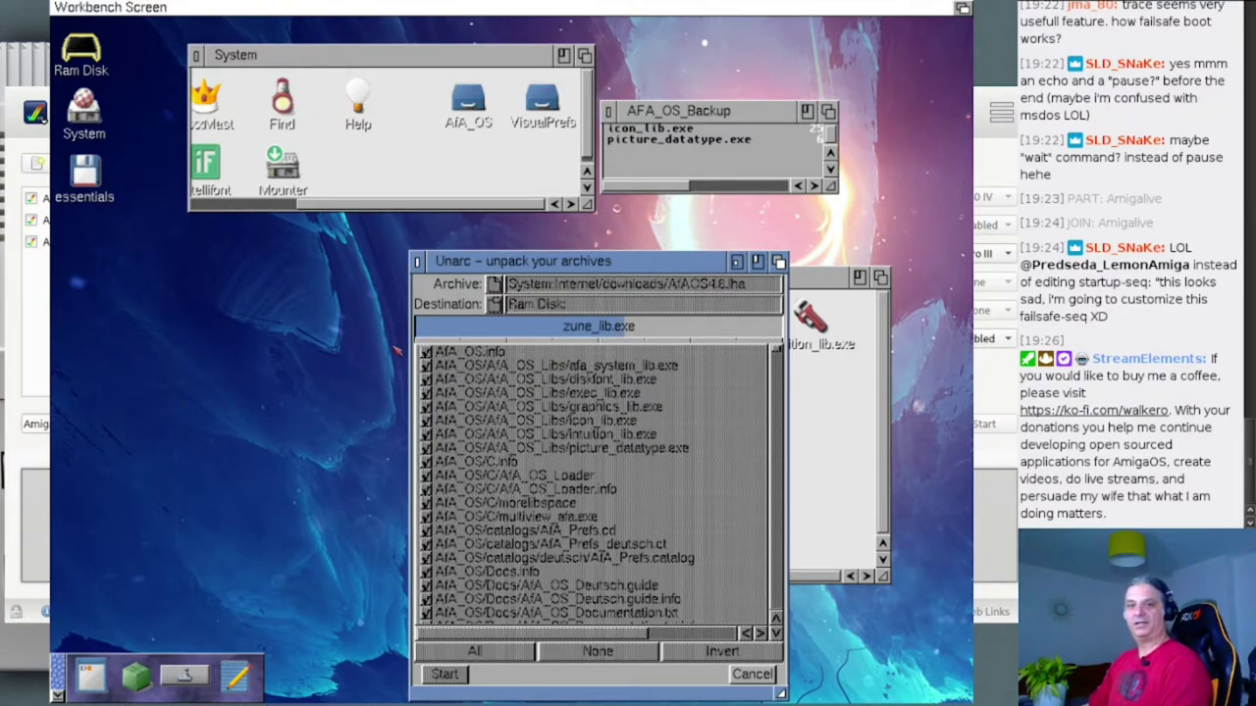
- Move the Unarc window aside during extraction, and close it and the System drawer window
drag(520, 259, 320, 214)
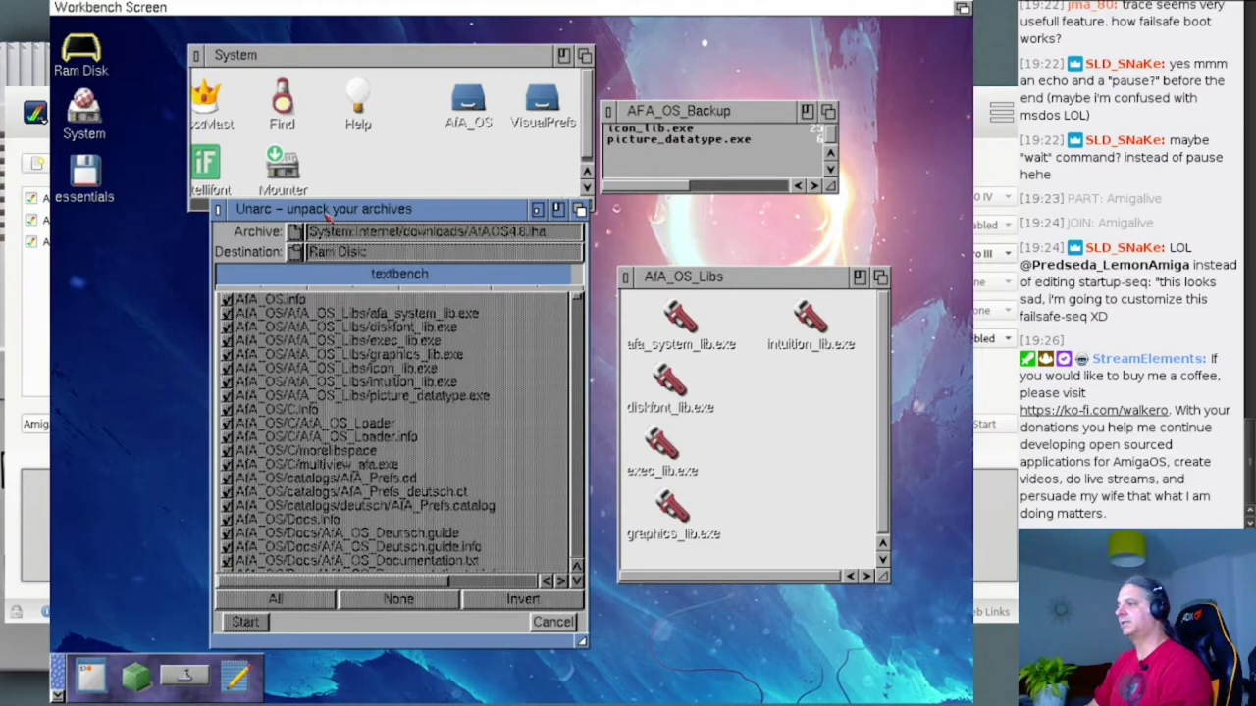
click(219, 210)
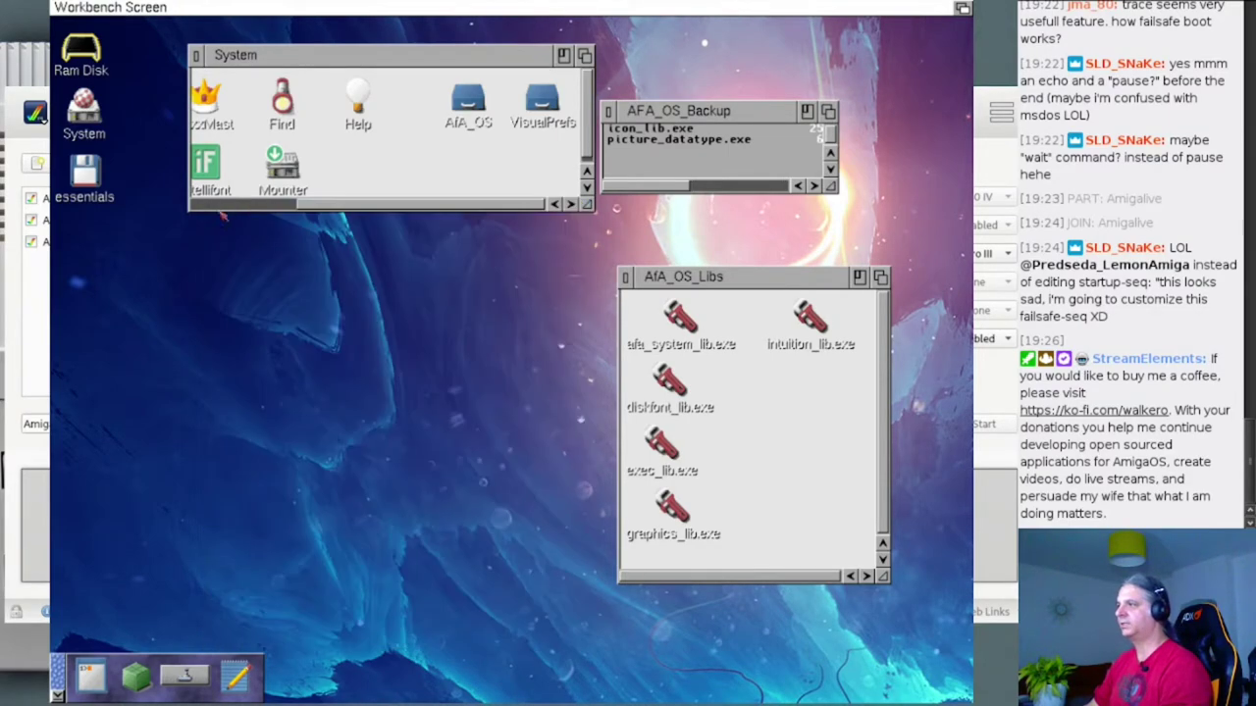
click(197, 55)
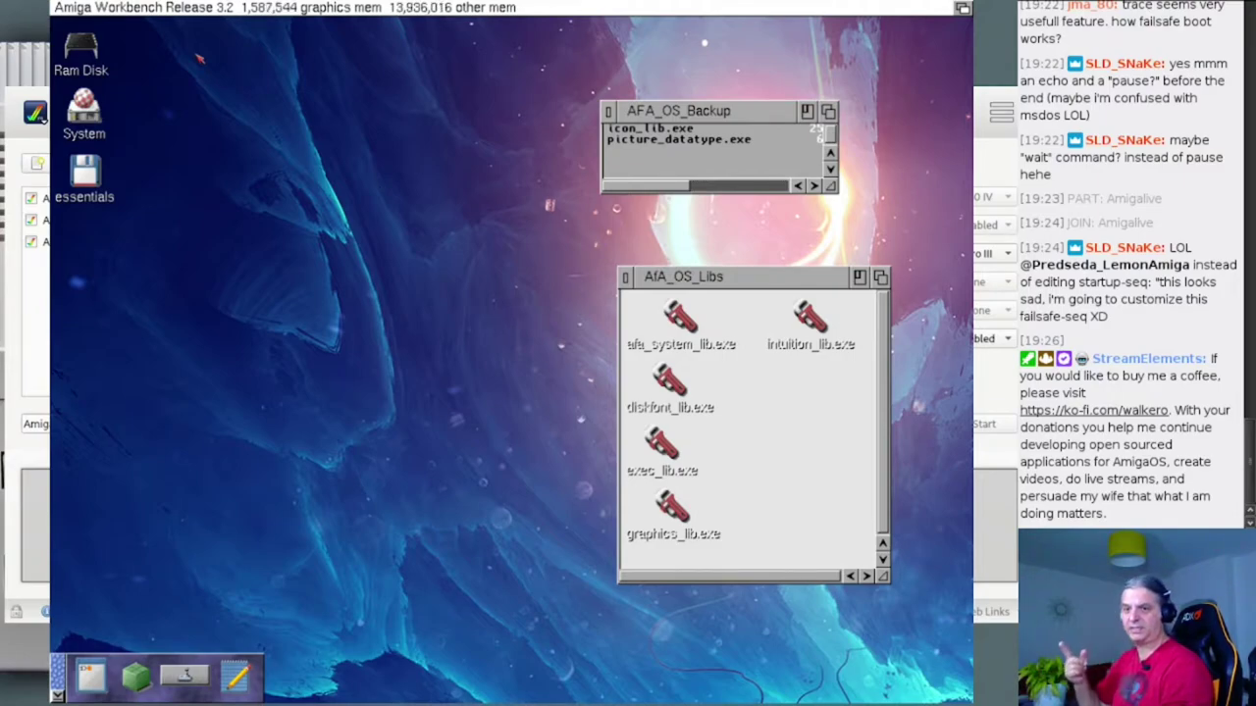
- Open Ram Disk, enlarge its window, and open the Prefs drawer inside the extracted AfA_OS drawer
double_click(81, 49)
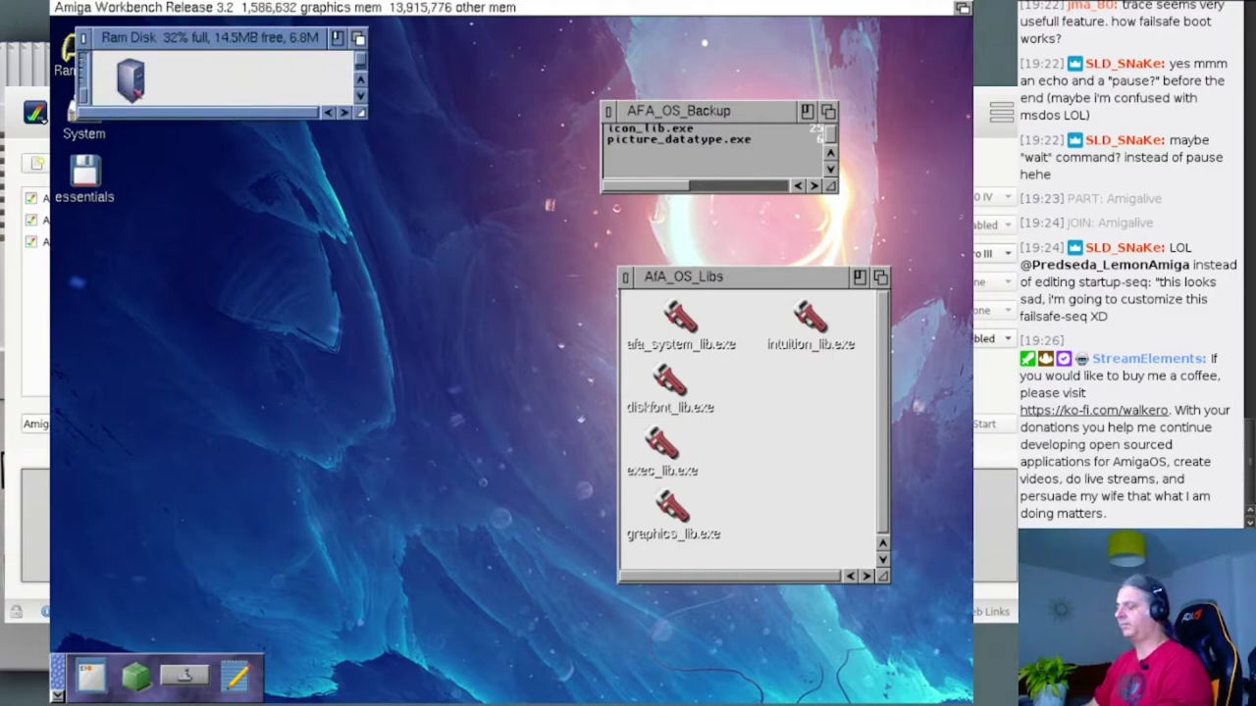
drag(361, 112, 373, 196)
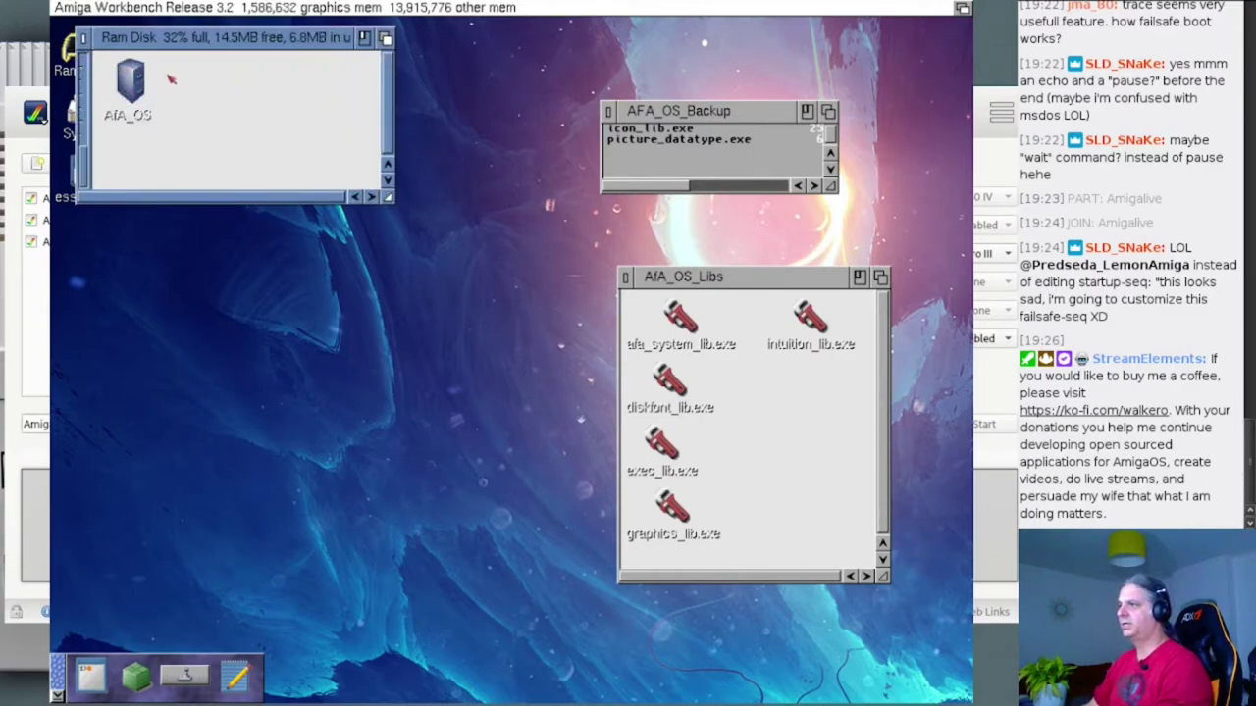
double_click(131, 84)
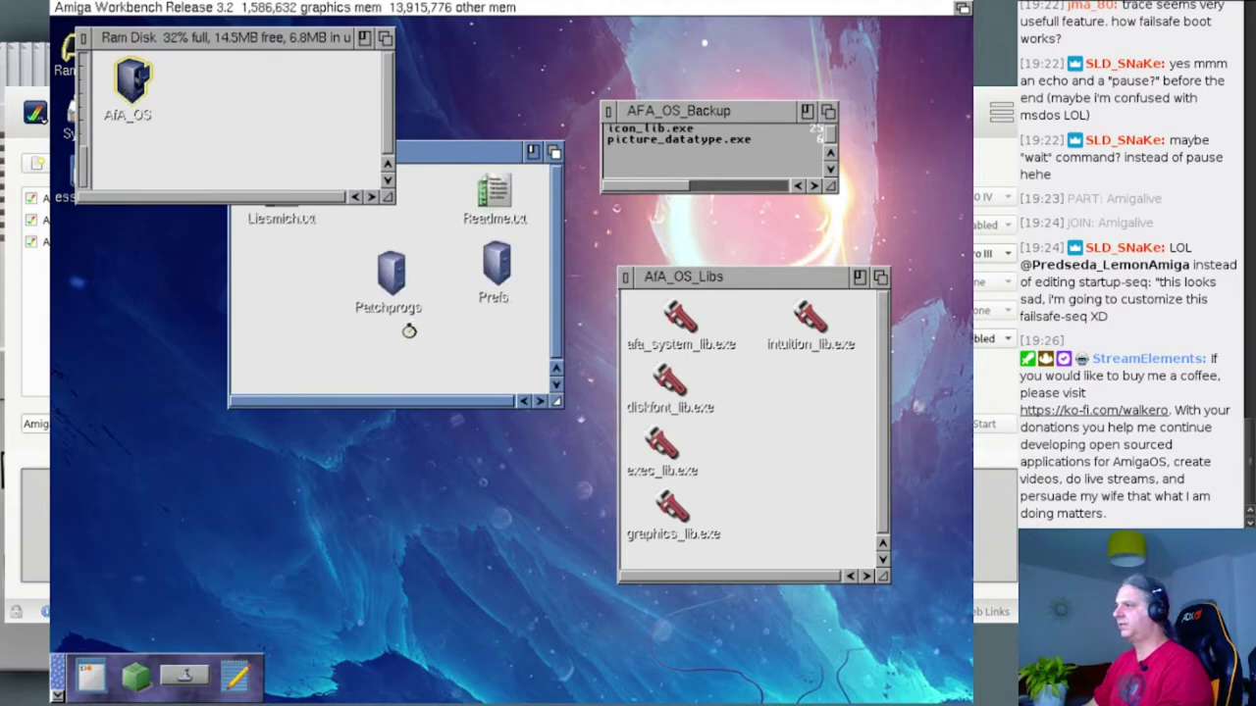
double_click(495, 267)
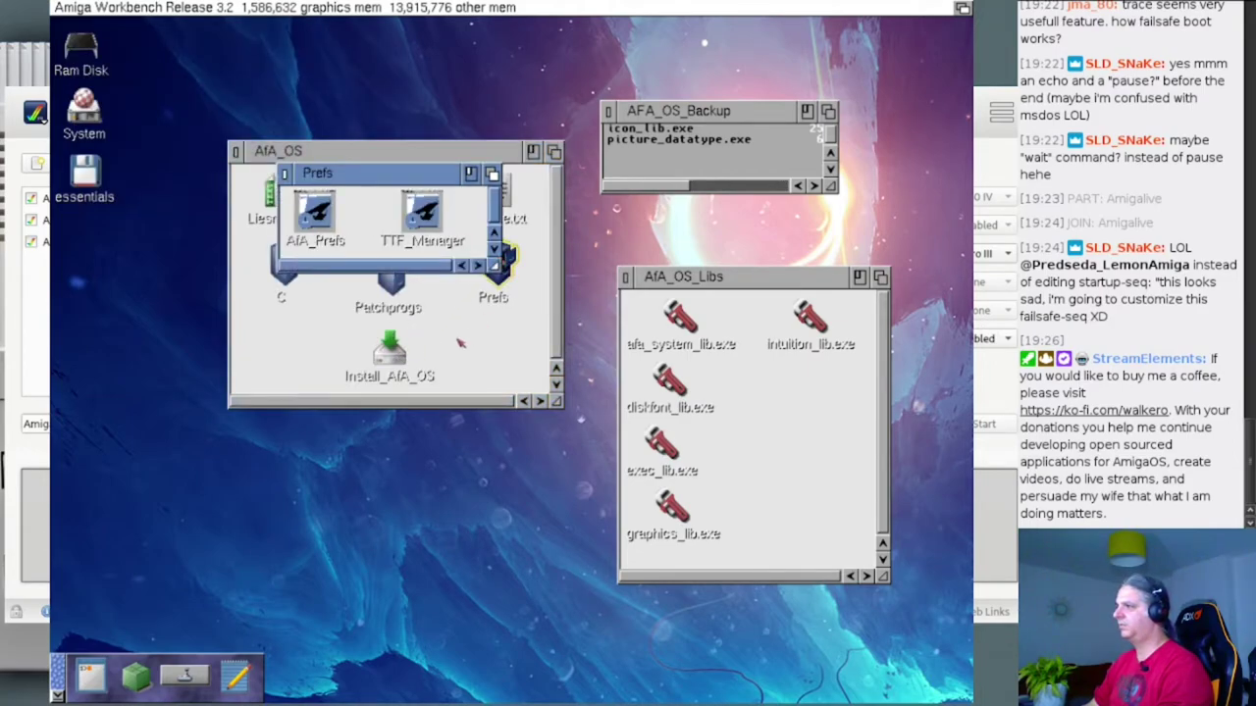
- Copy AfA_Prefs and TTF_Manager from the extracted Prefs drawer into the Prefs drawer of System, replacing all existing files
double_click(83, 106)
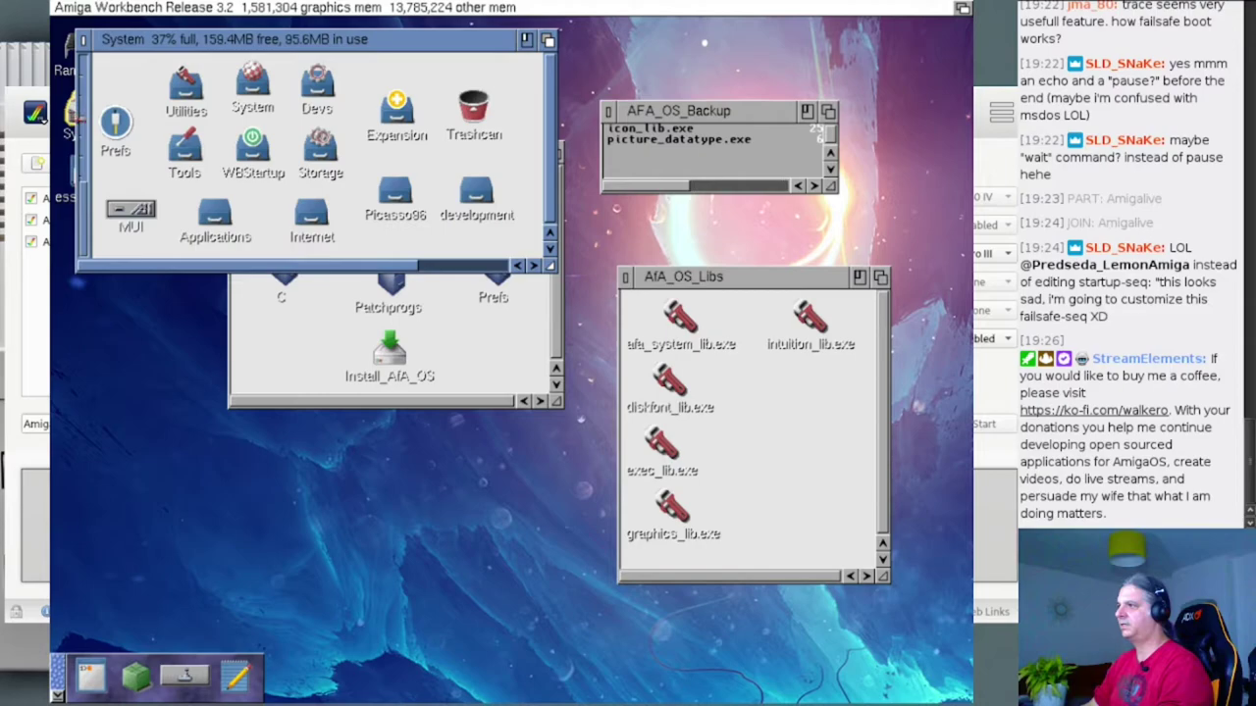
drag(206, 62, 456, 385)
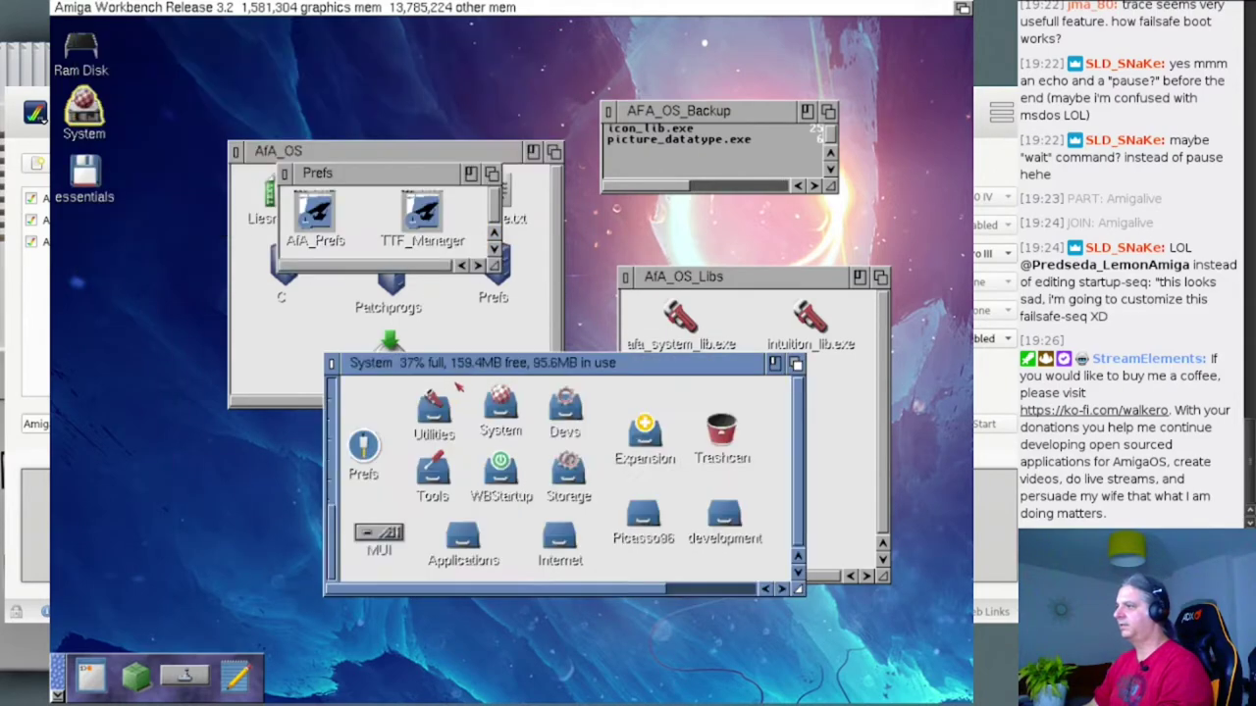
click(424, 217)
shift+click(316, 211)
drag(316, 211, 369, 449)
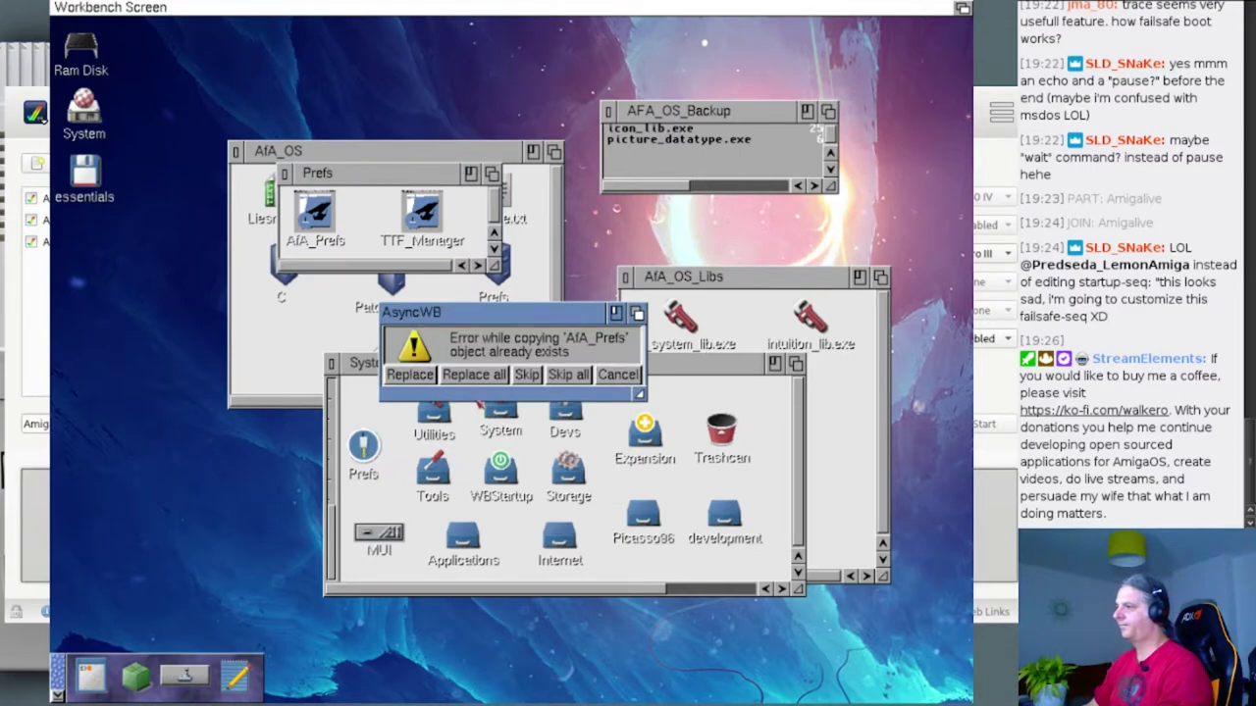
click(479, 376)
- Launch AfA_Prefs from the System Prefs drawer and examine its Misc, Icon, Window and Text settings
double_click(364, 459)
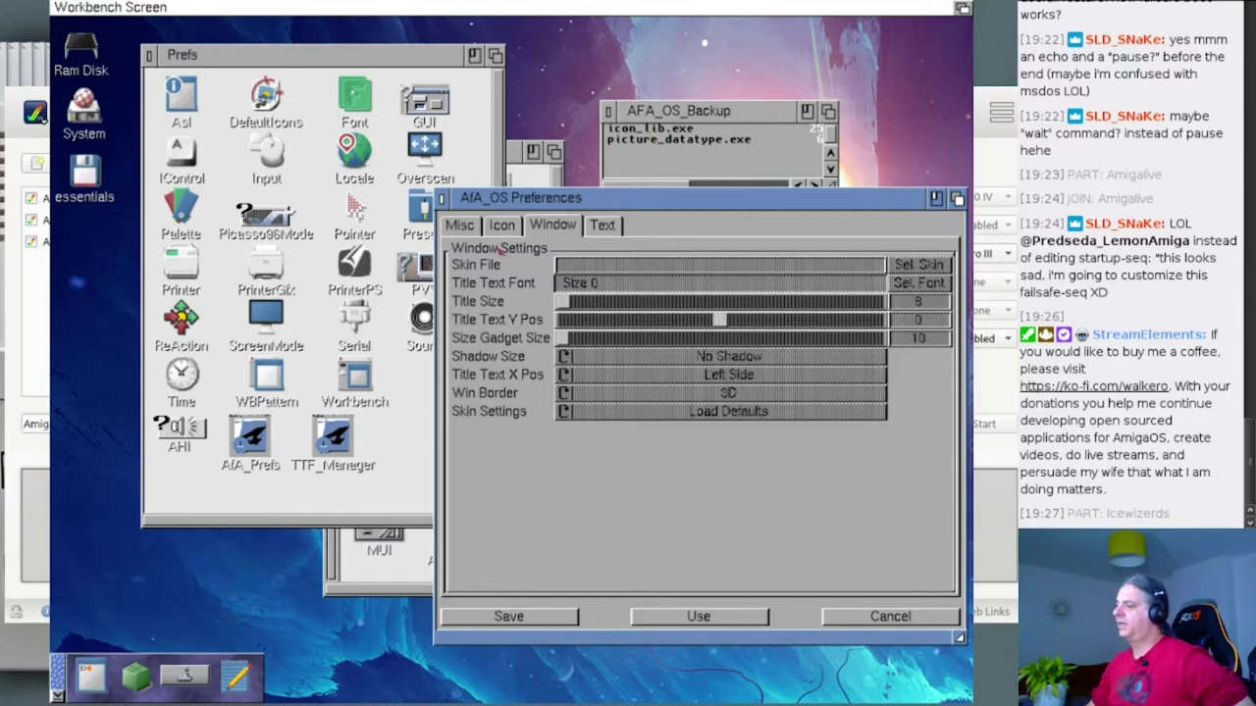
click(252, 443)
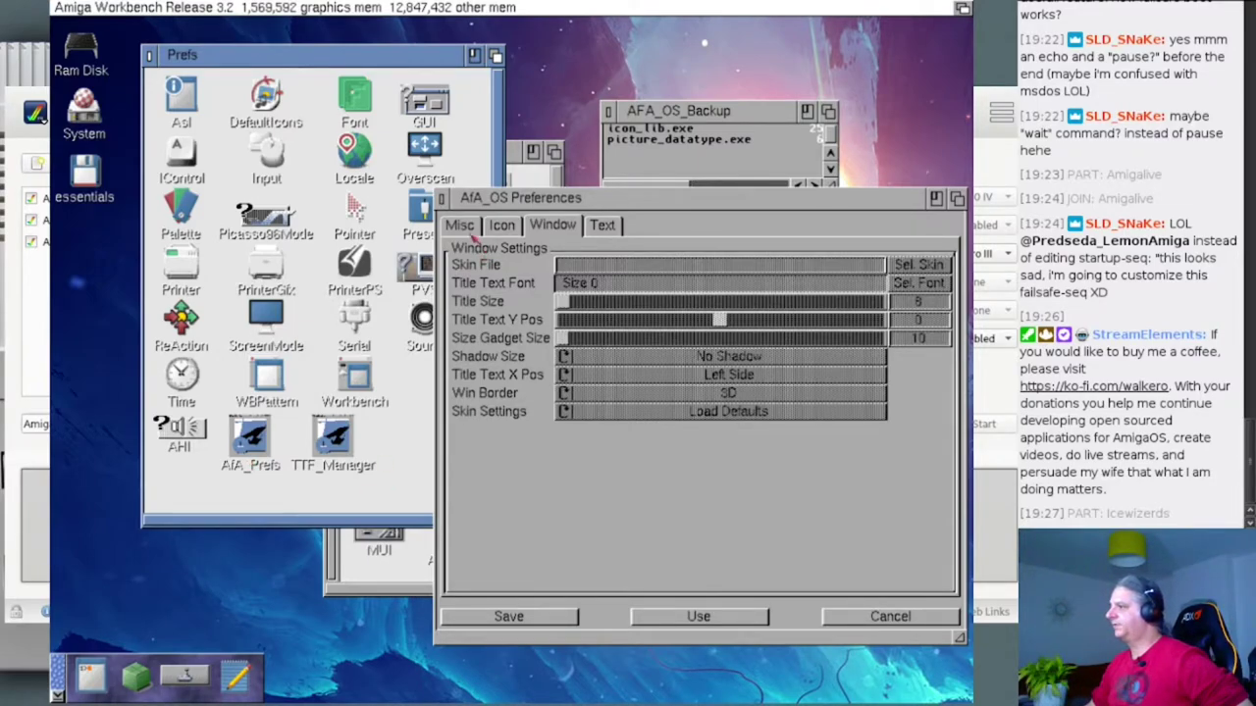
click(470, 227)
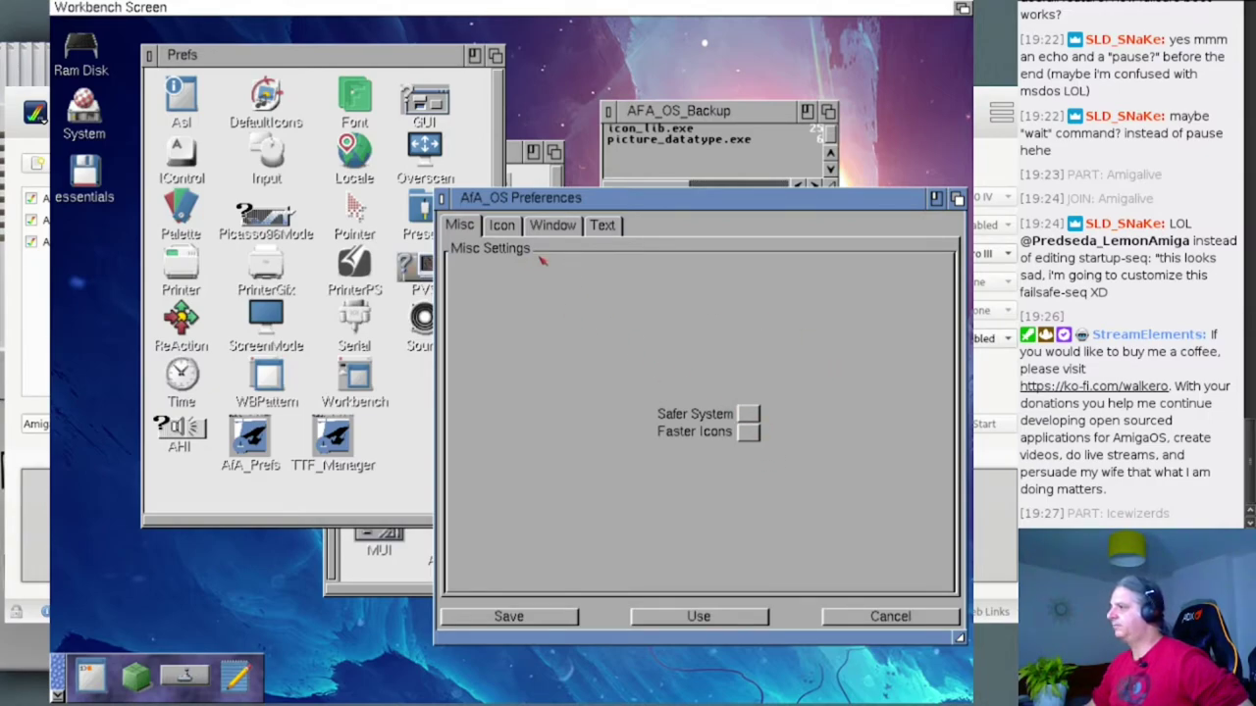
click(503, 227)
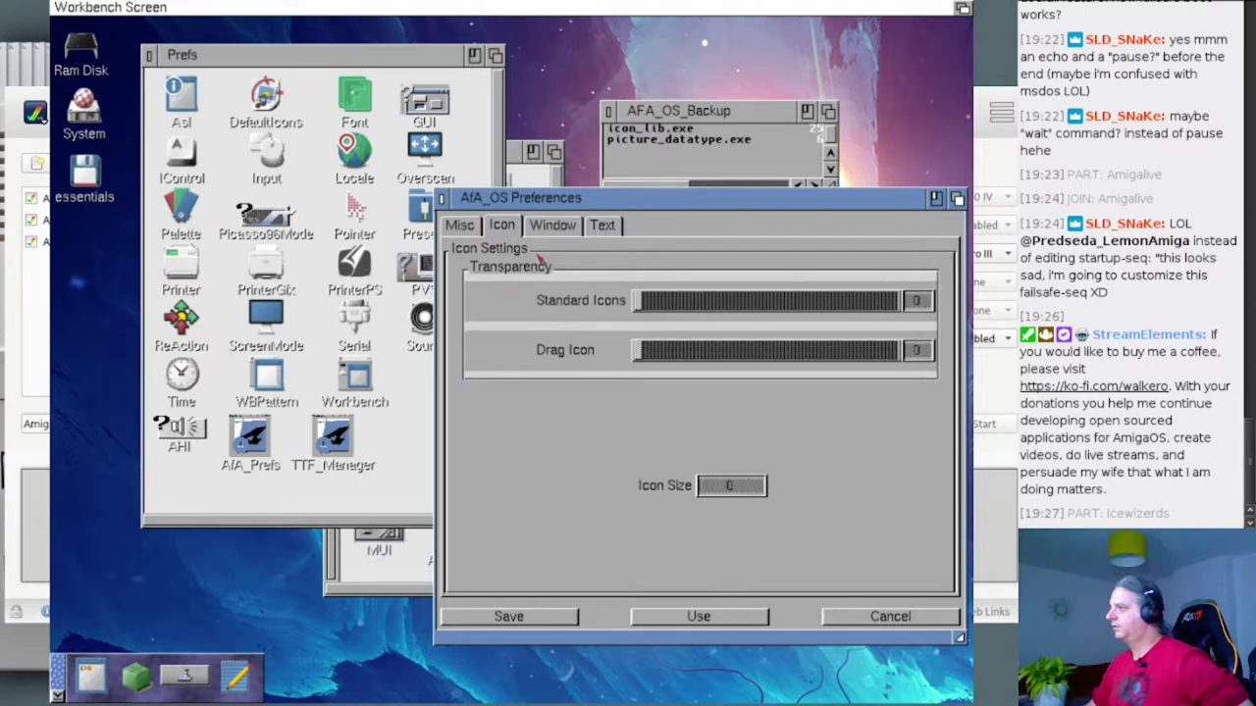
click(553, 232)
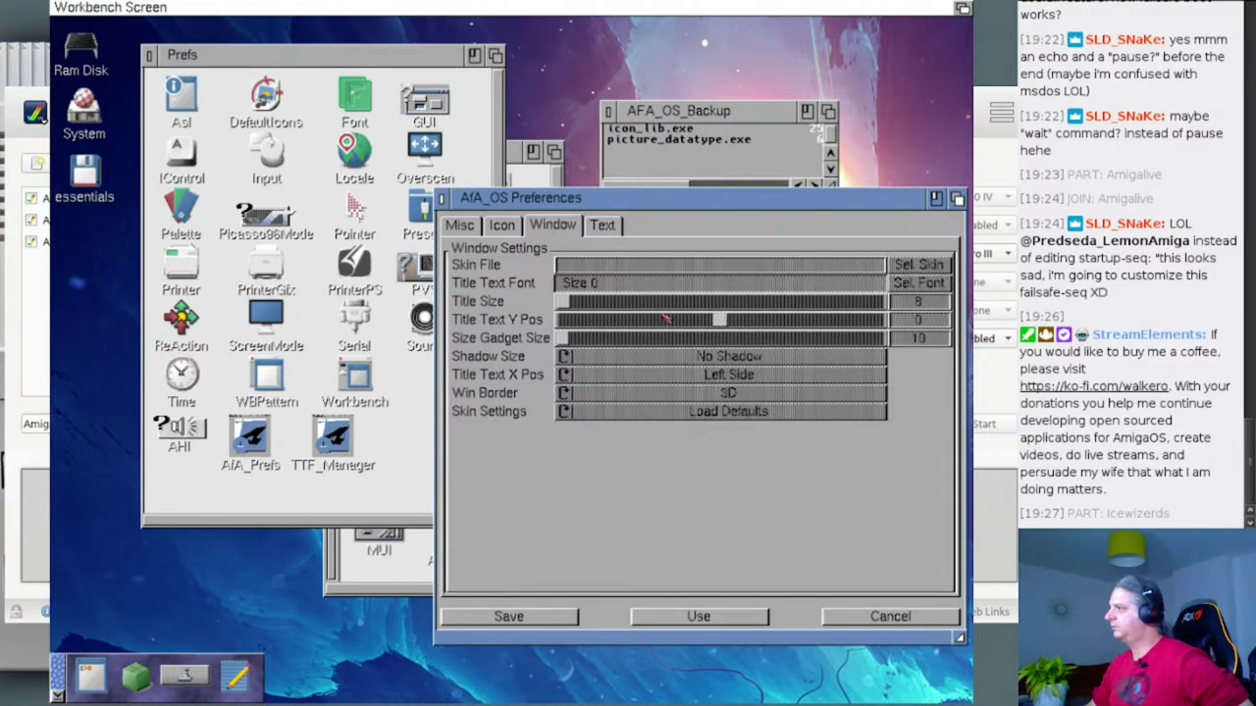
click(602, 227)
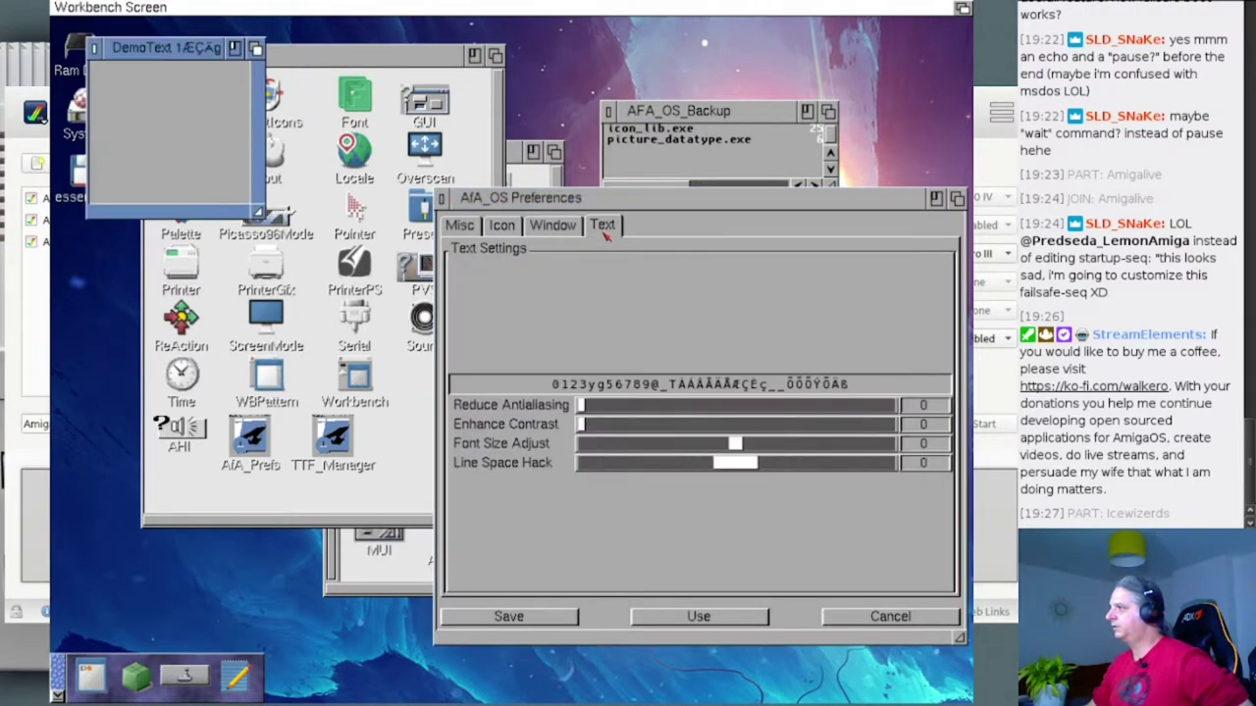
click(688, 395)
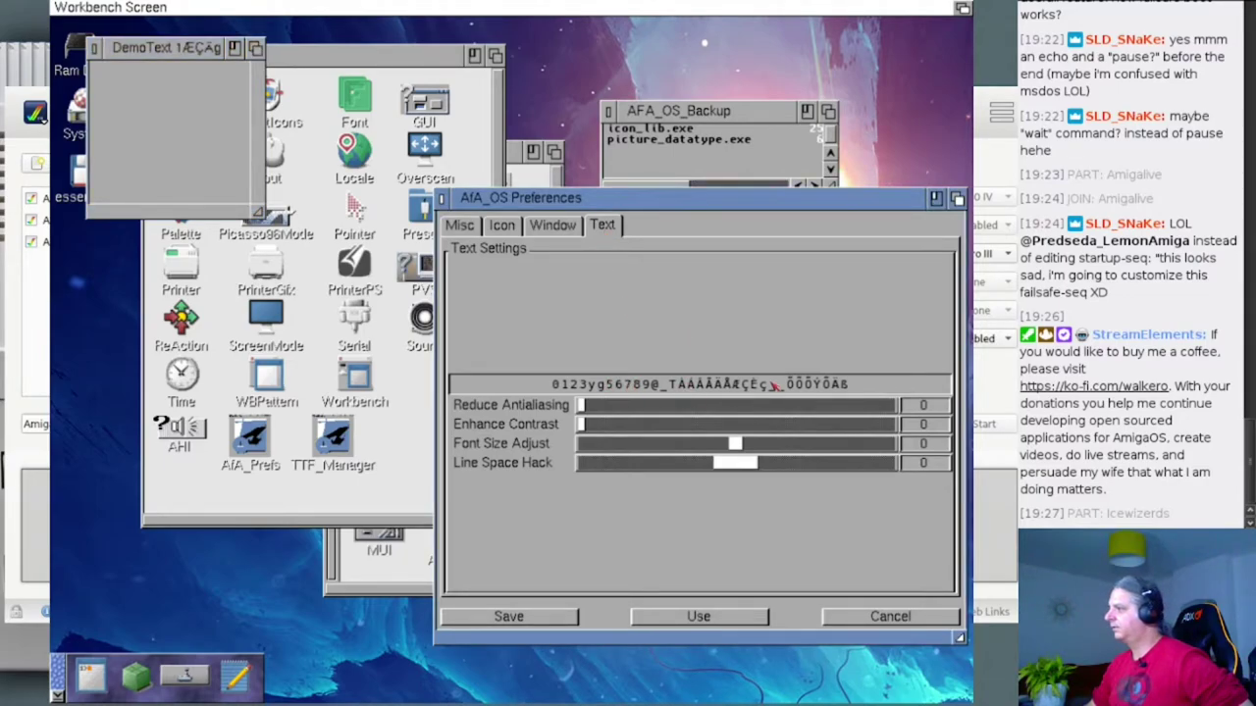
- Move the AfA_OS Preferences window aside and try to adjust the Reduce Antialiasing and Font Size Adjust text settings
drag(731, 201, 562, 193)
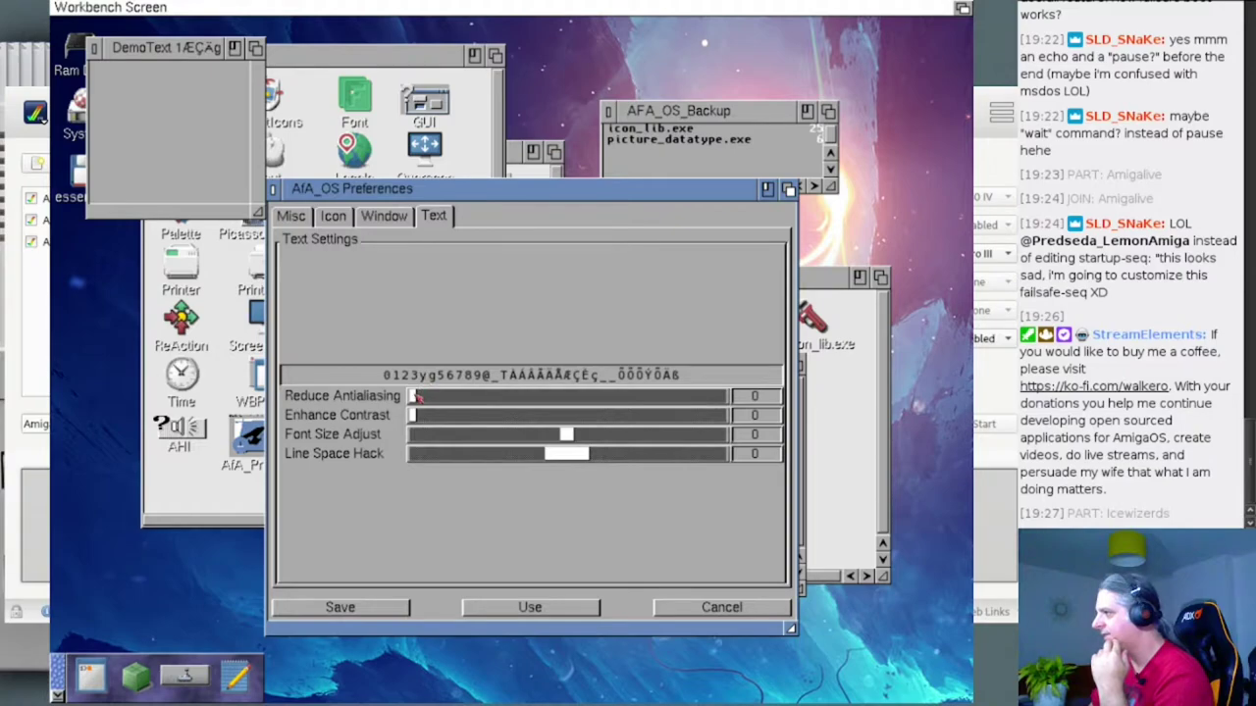
drag(416, 395, 344, 435)
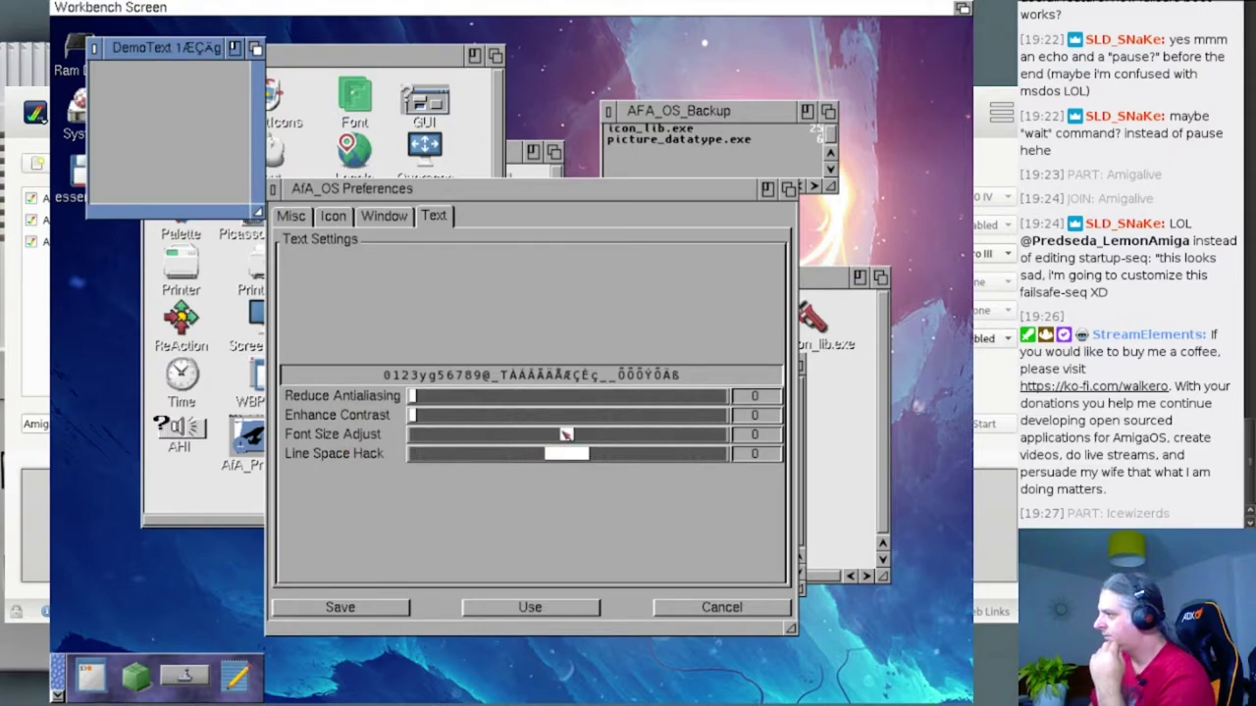
mouse_move(568, 437)
mouse_down()
mouse_move(653, 437)
mouse_move(559, 430)
mouse_move(572, 434)
mouse_up()
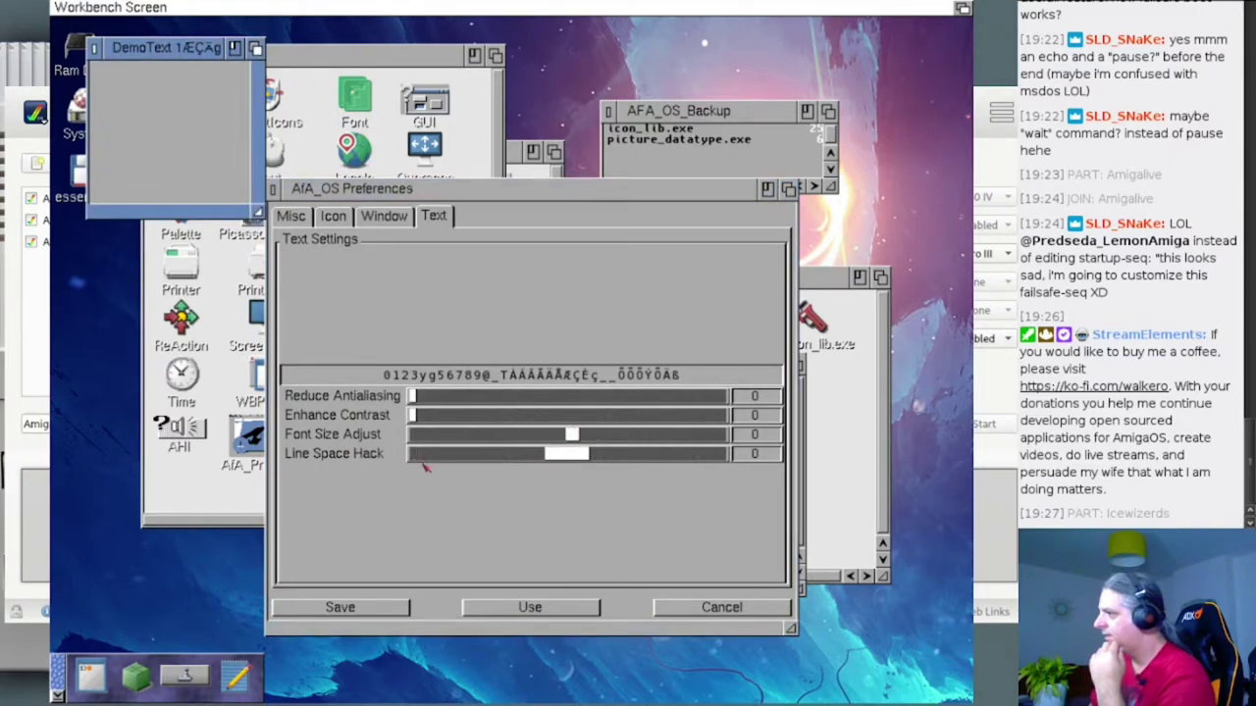
- Review the Window, Icon and Misc settings of AfA_OS Preferences again
click(397, 223)
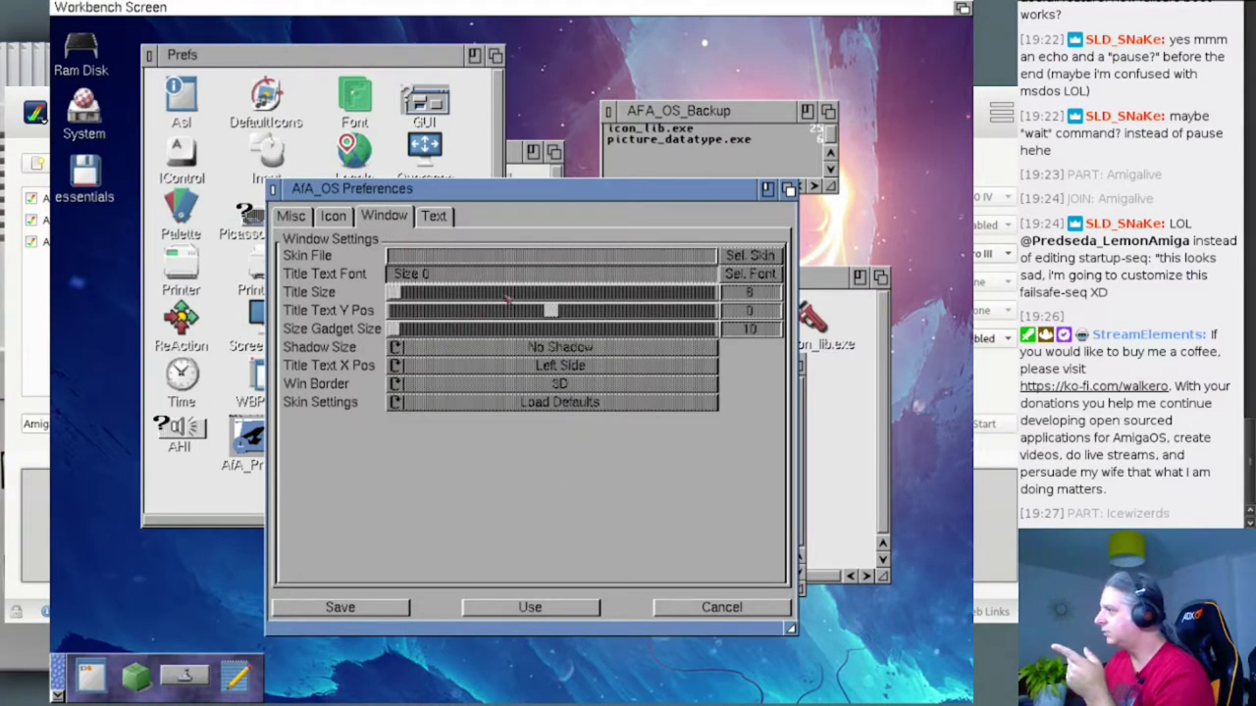
right_click(336, 218)
mouse_move(126, 7)
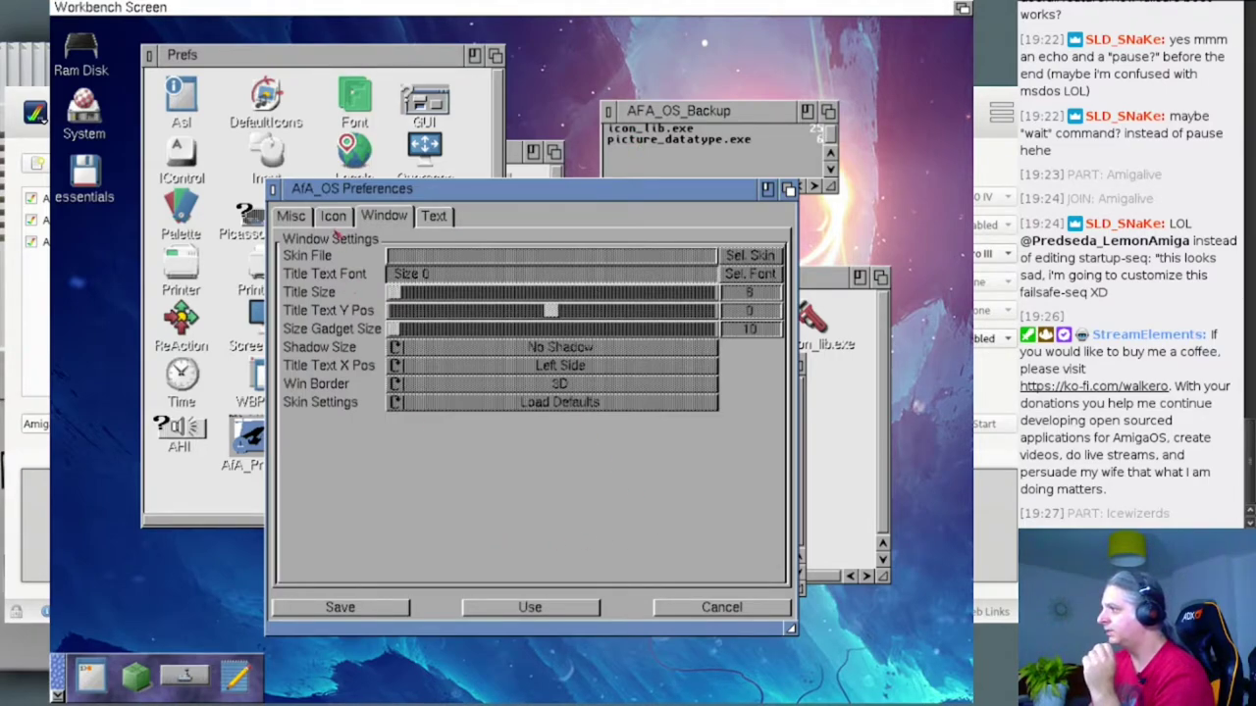
click(324, 223)
click(294, 218)
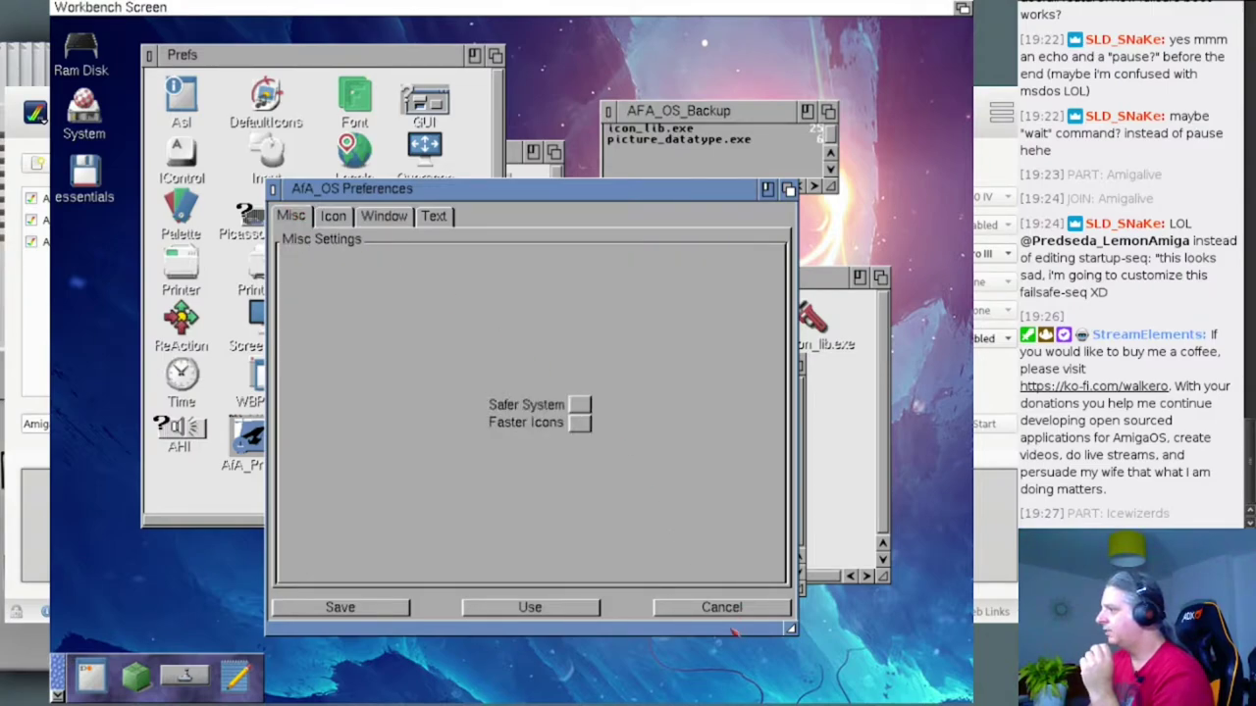
- Toggle the Safer System option on and off, and close AfA_OS Preferences without saving
click(581, 405)
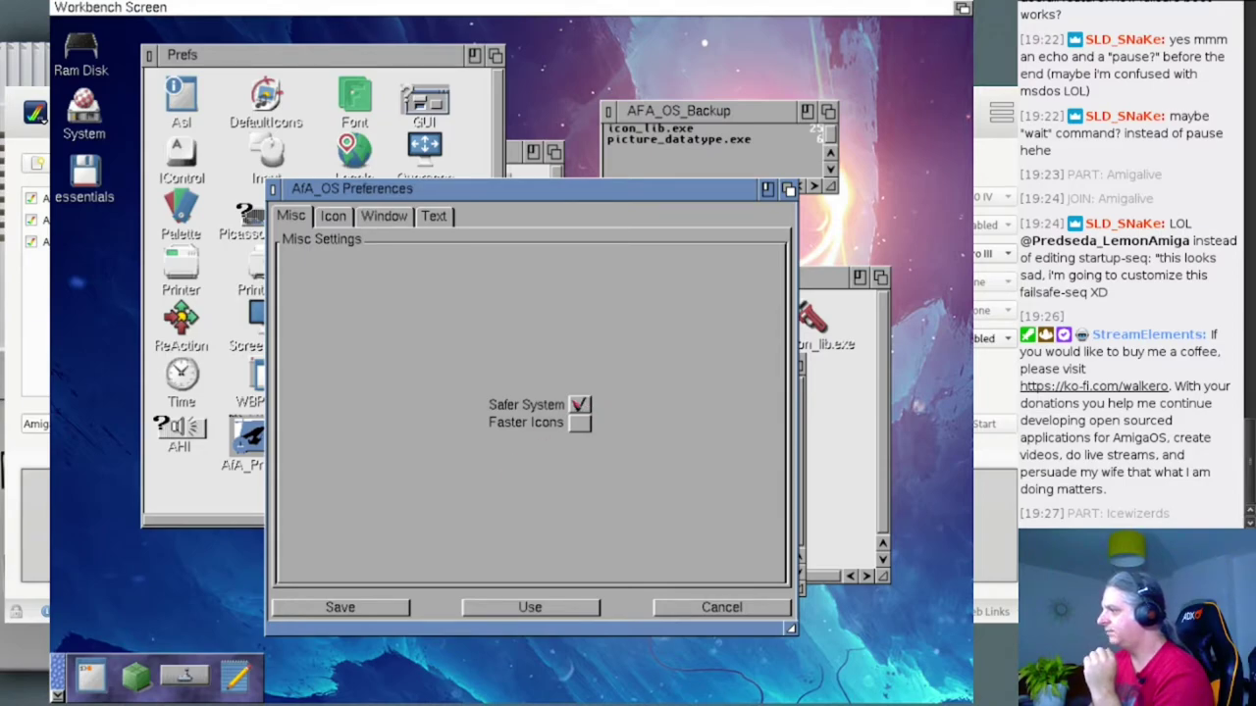
click(580, 404)
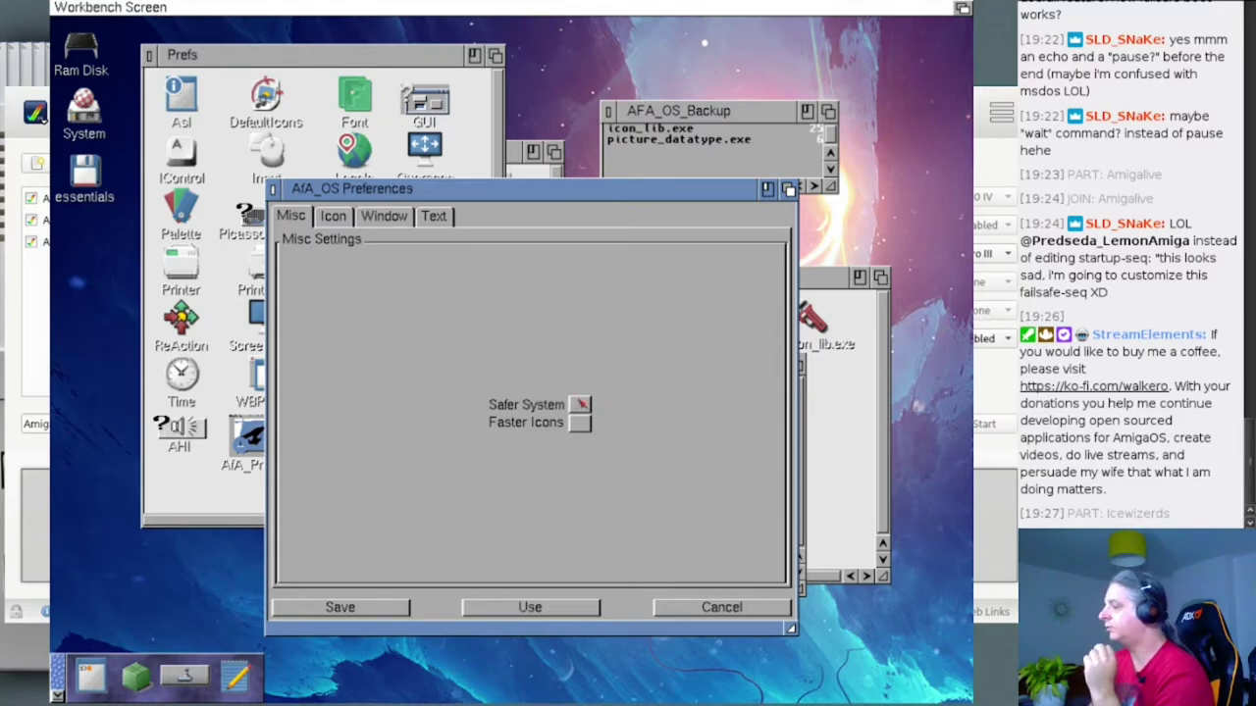
click(716, 608)
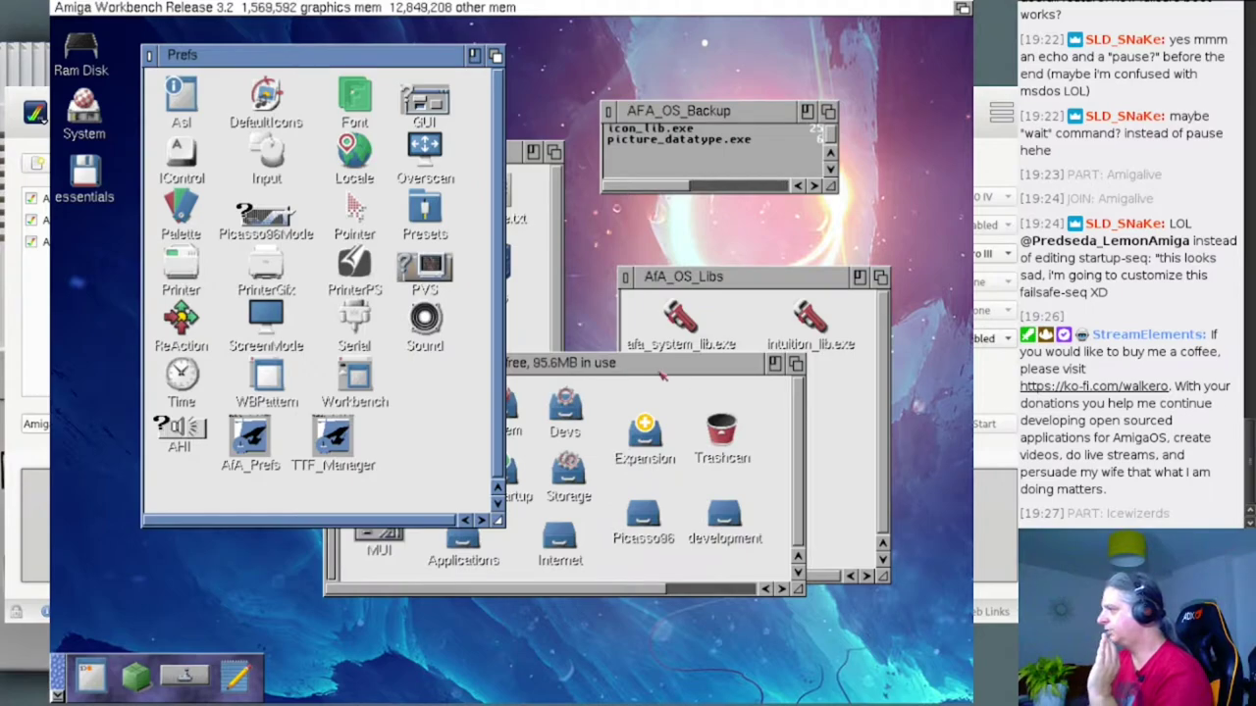
- Move the System window aside and put picture_datatype.exe from the AFA_OS_Backup drawer back into the AfA_OS_Libs drawer
drag(661, 374, 431, 334)
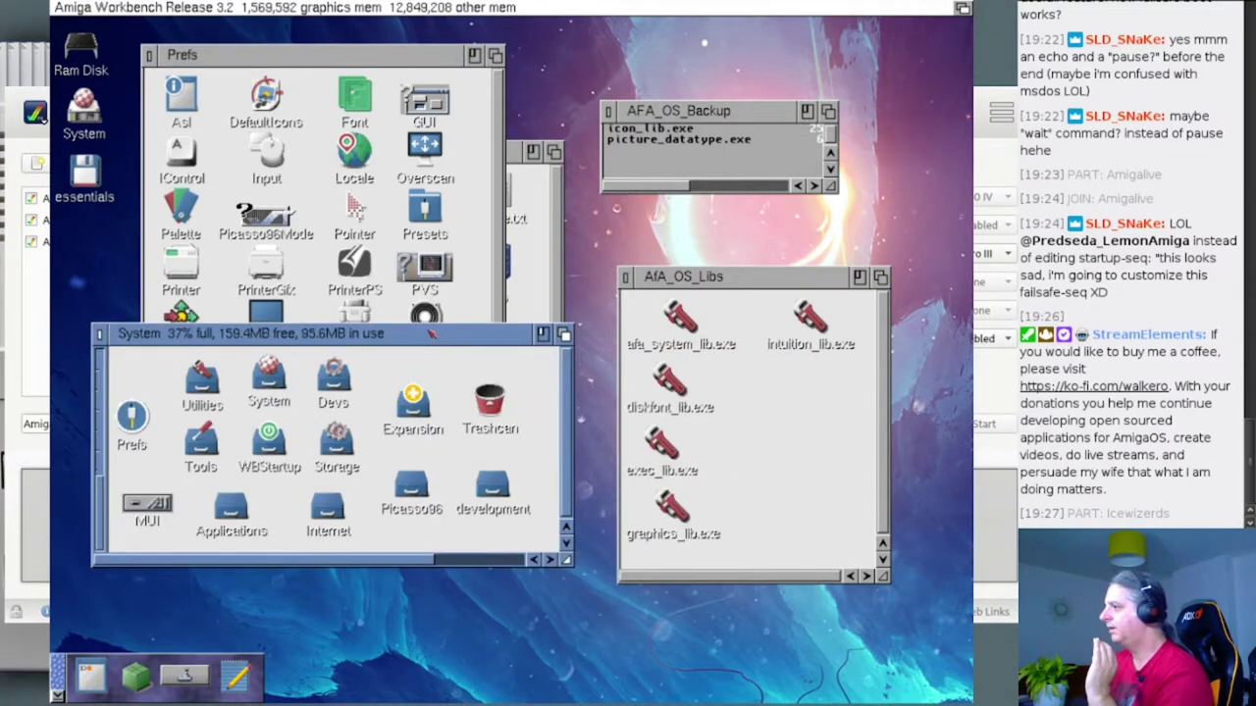
click(675, 142)
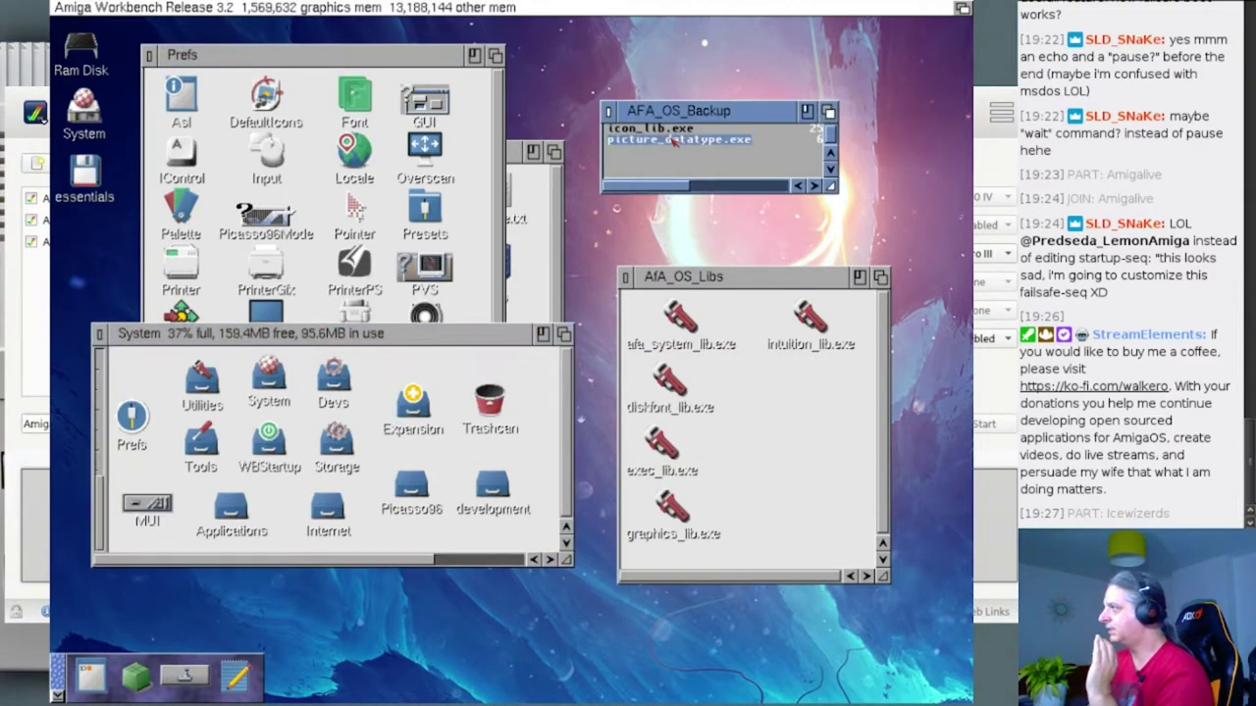
drag(675, 142, 800, 410)
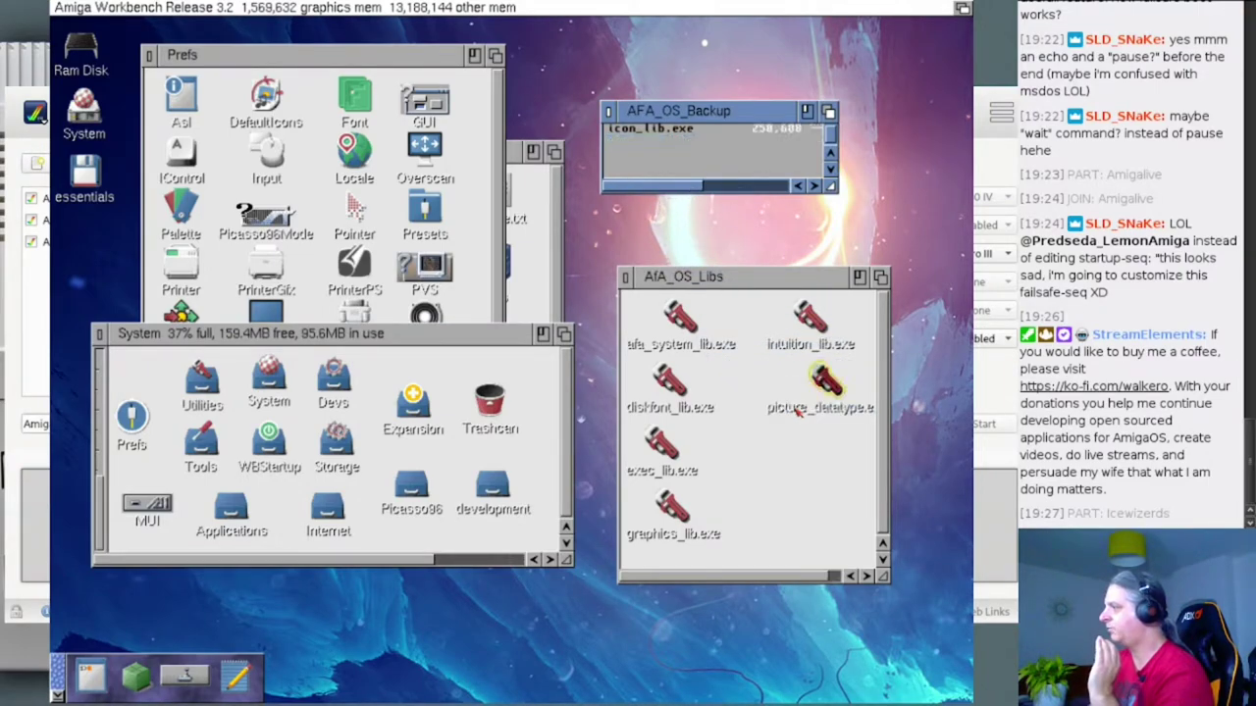
click(786, 449)
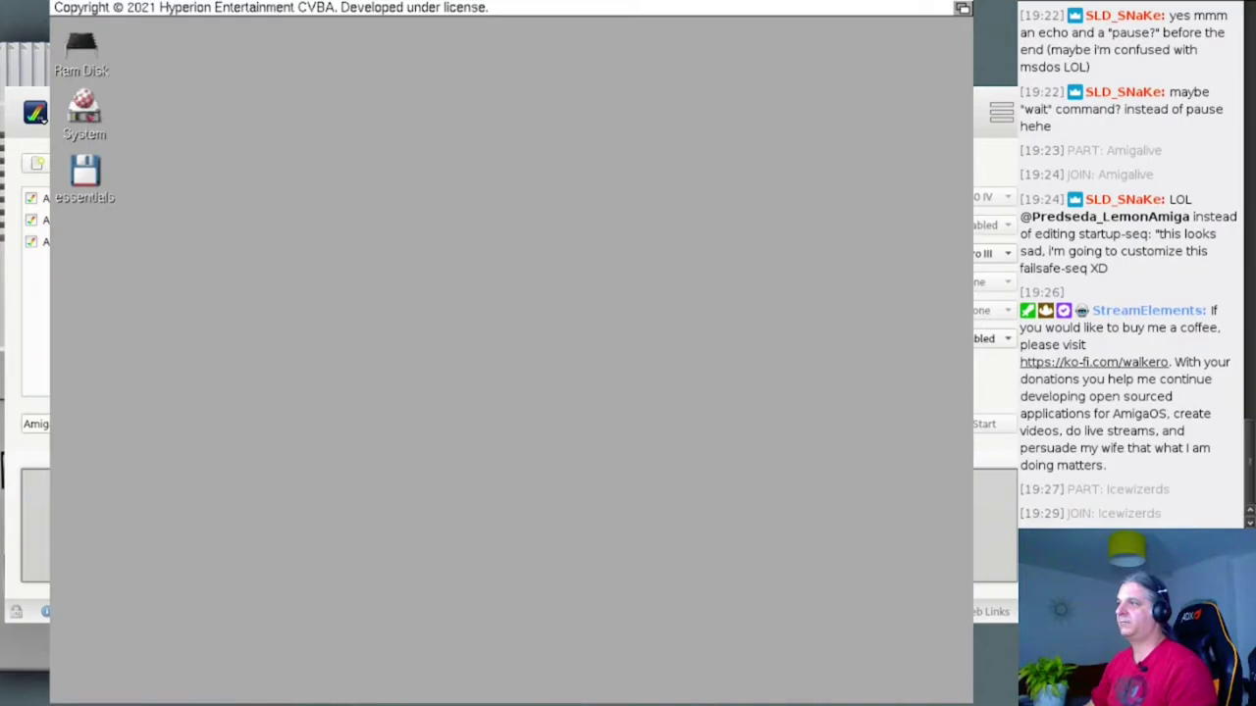
- Open the Prefs drawer inside the System drawer on the restarted Workbench and launch AfA_Prefs
double_click(83, 113)
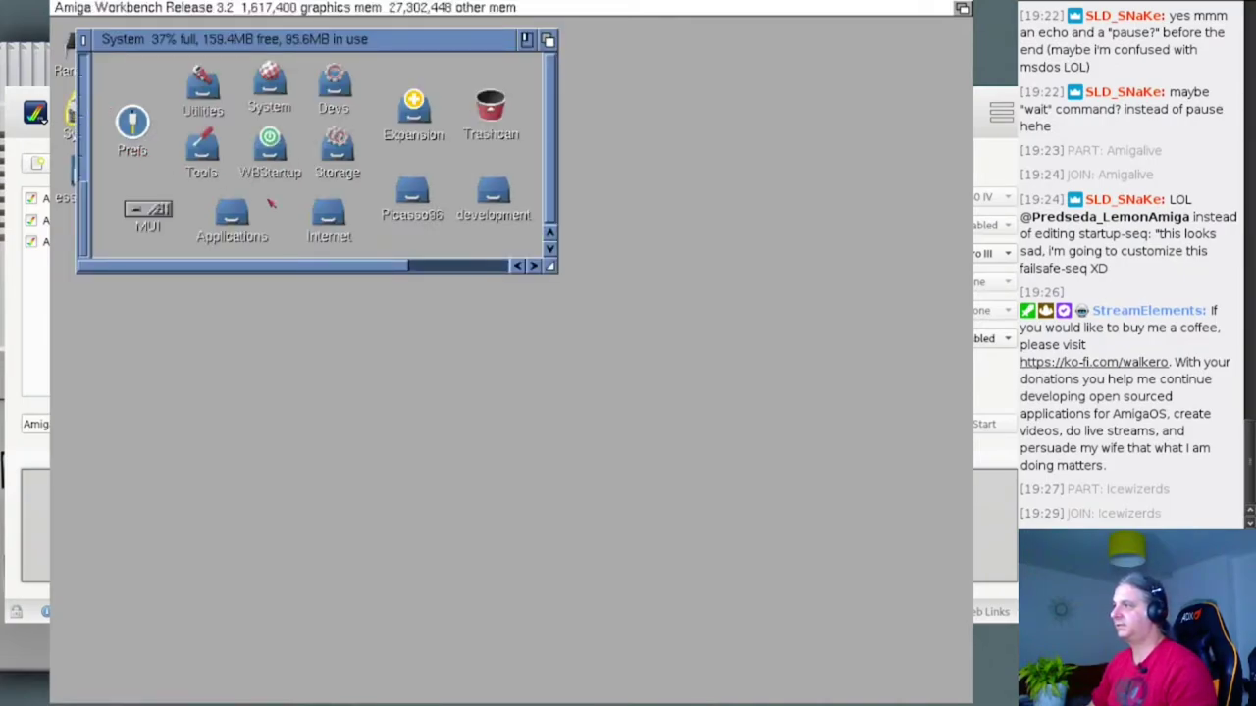
double_click(135, 141)
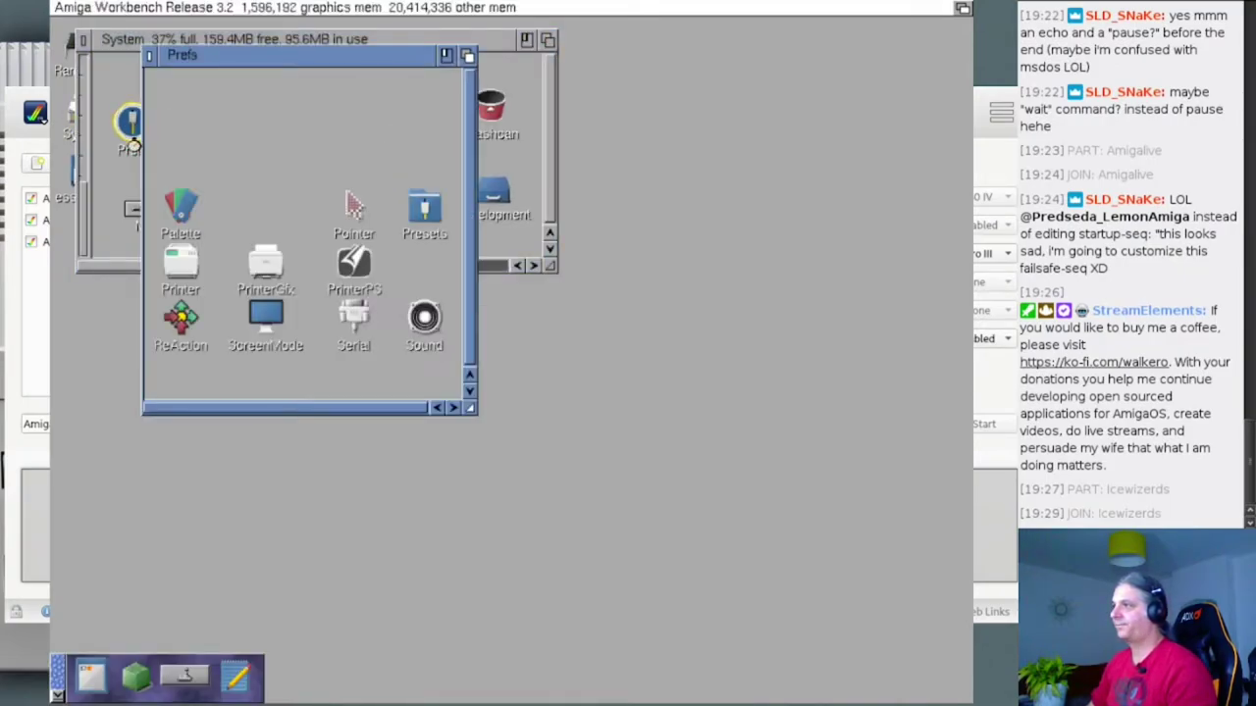
click(411, 402)
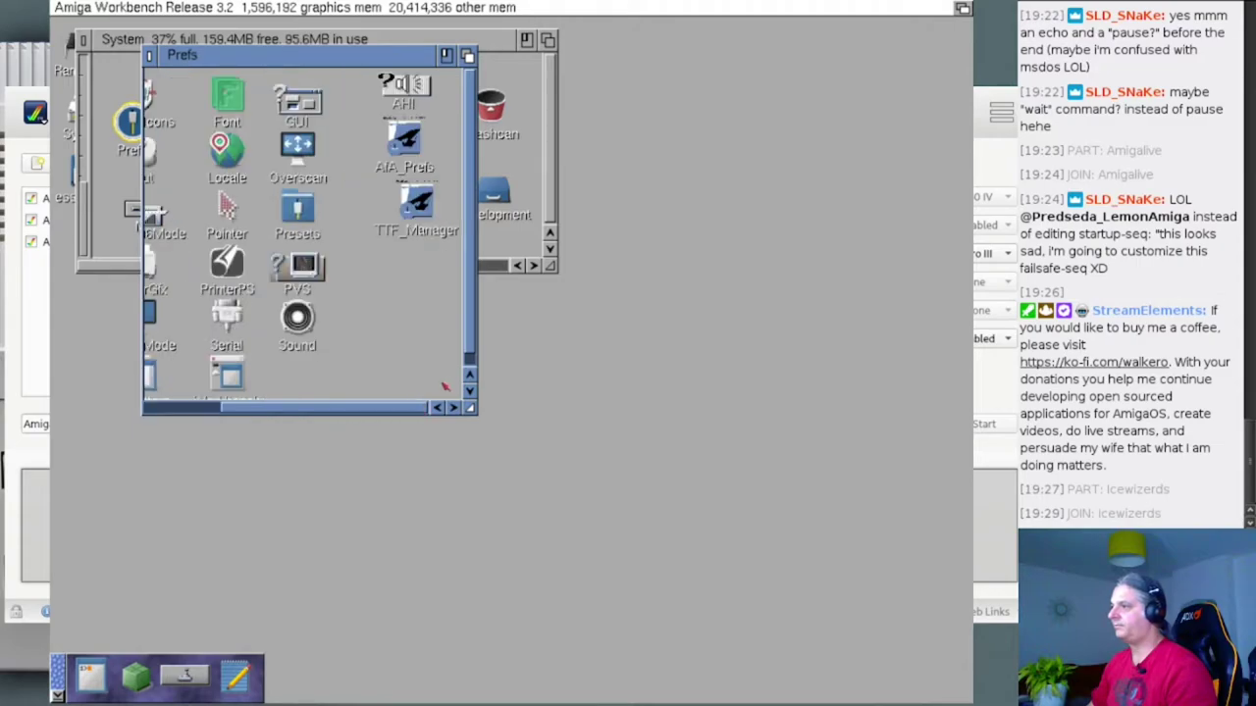
click(417, 136)
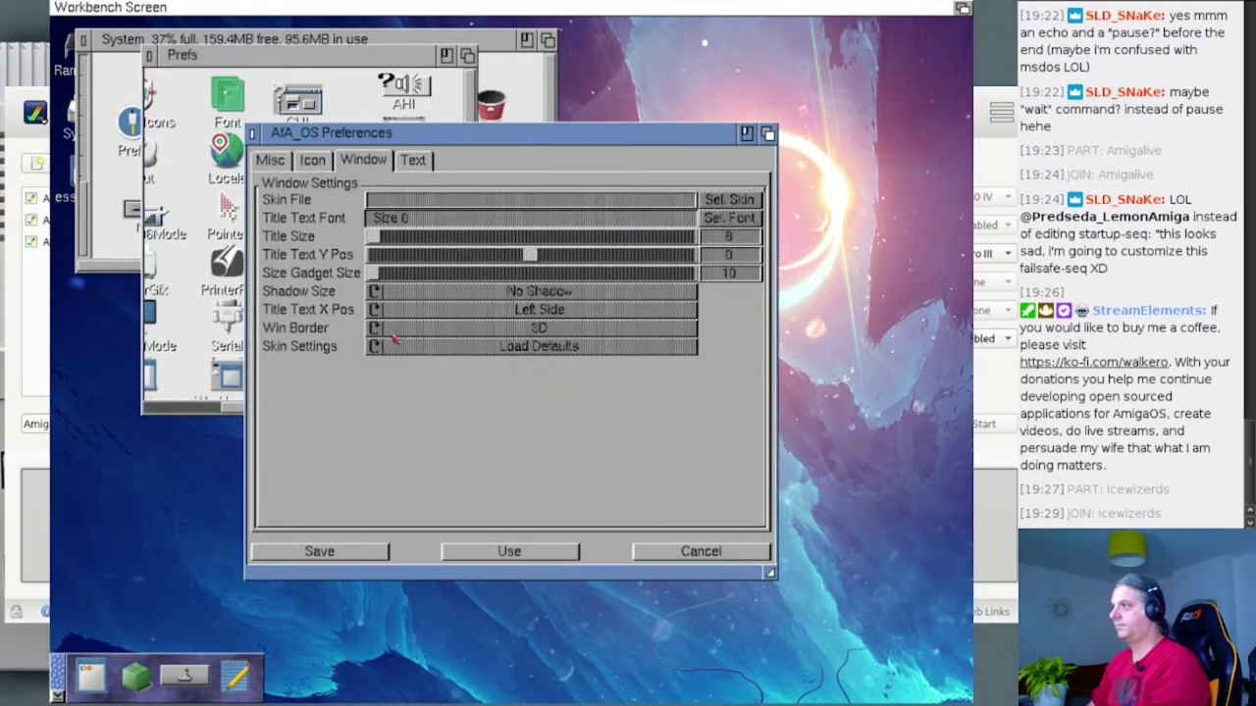
- Reposition the AfA_OS Preferences window around the Prefs drawer and check its Text and Window settings
drag(416, 137, 669, 147)
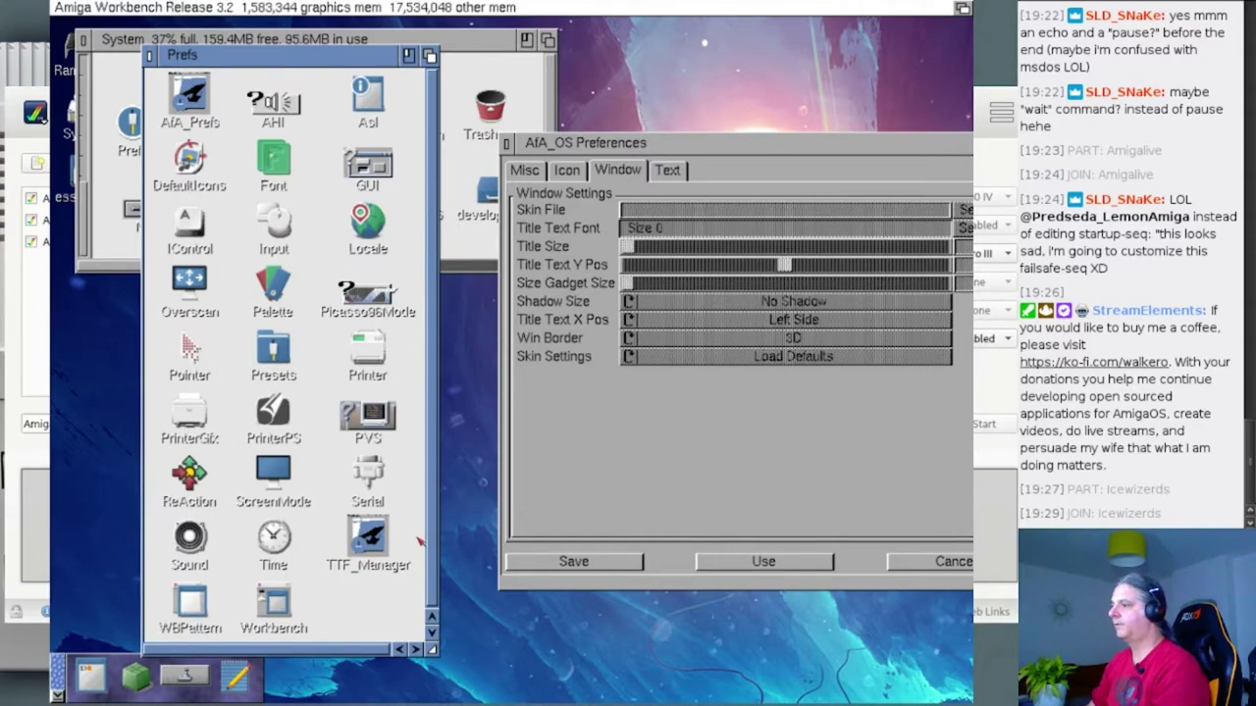
click(631, 445)
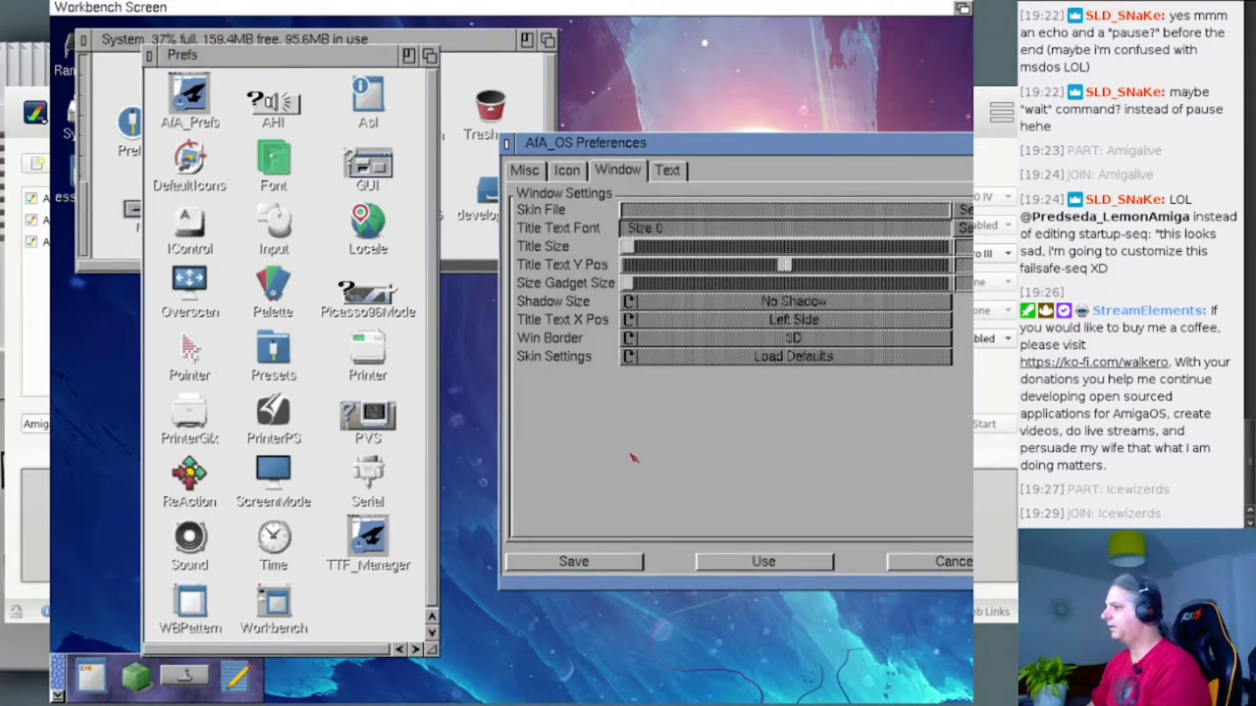
drag(711, 146, 502, 148)
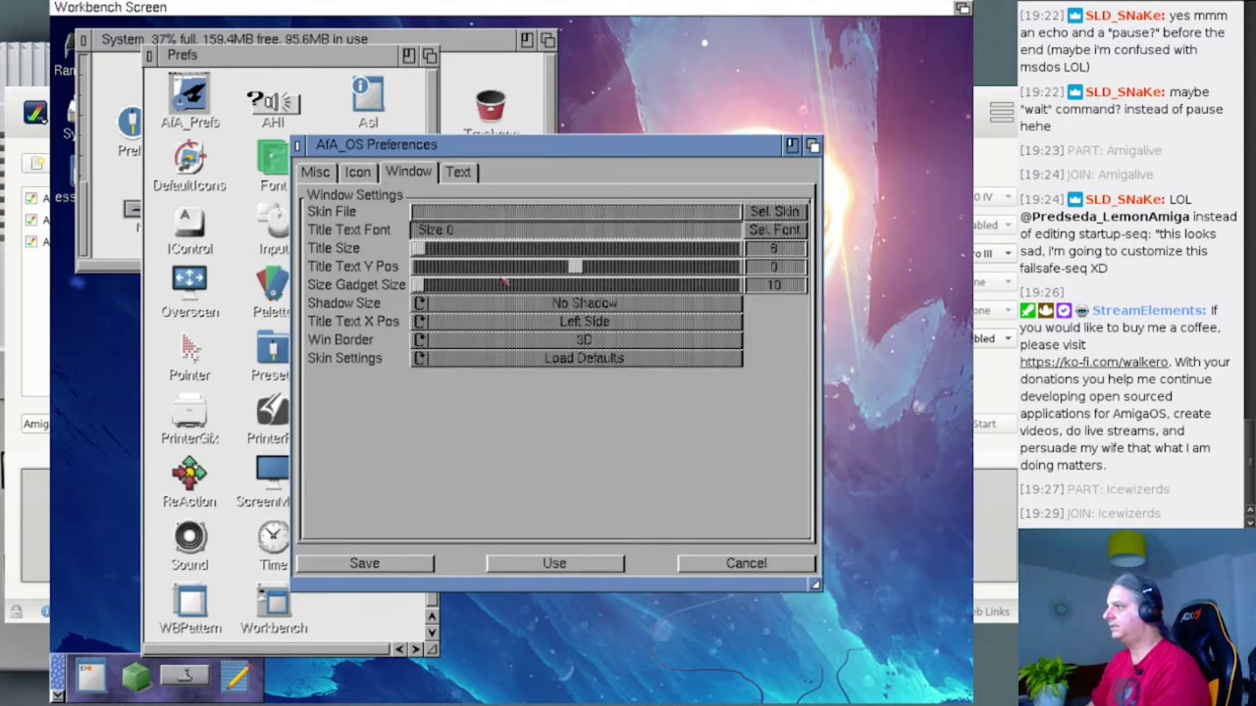
click(465, 172)
click(403, 177)
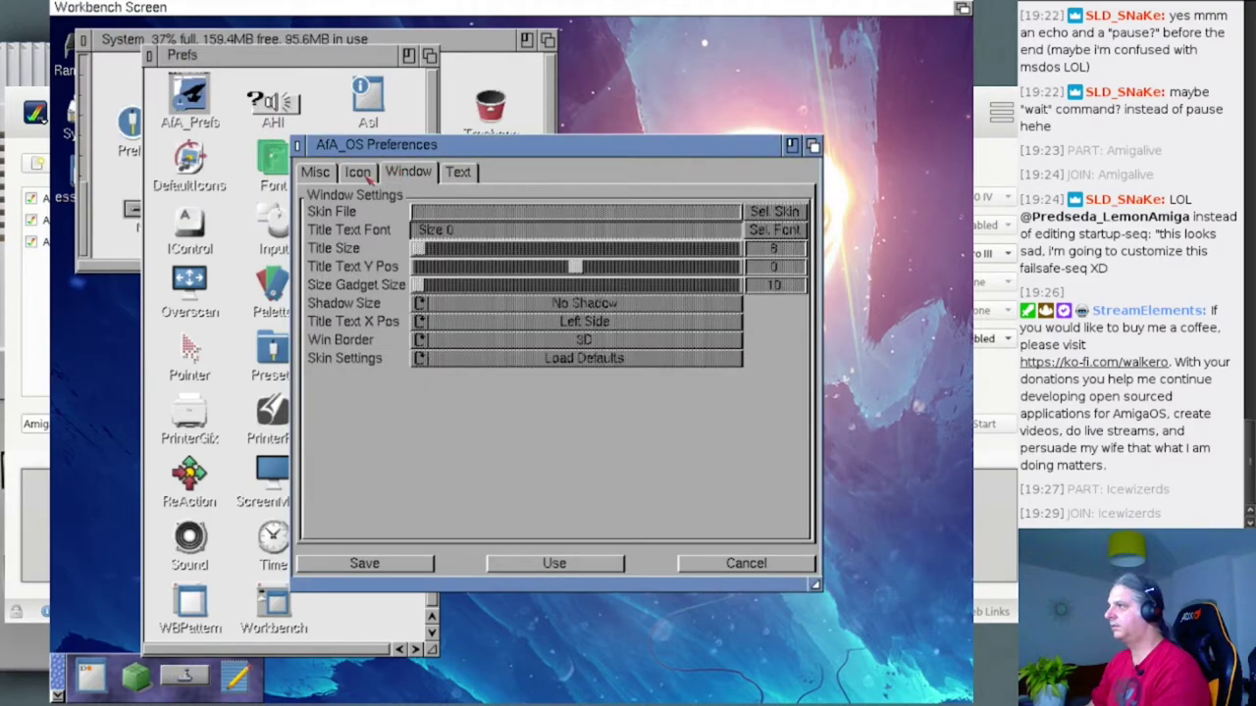
- Check the Icon, Misc and Window settings in AfA_OS Preferences
click(359, 176)
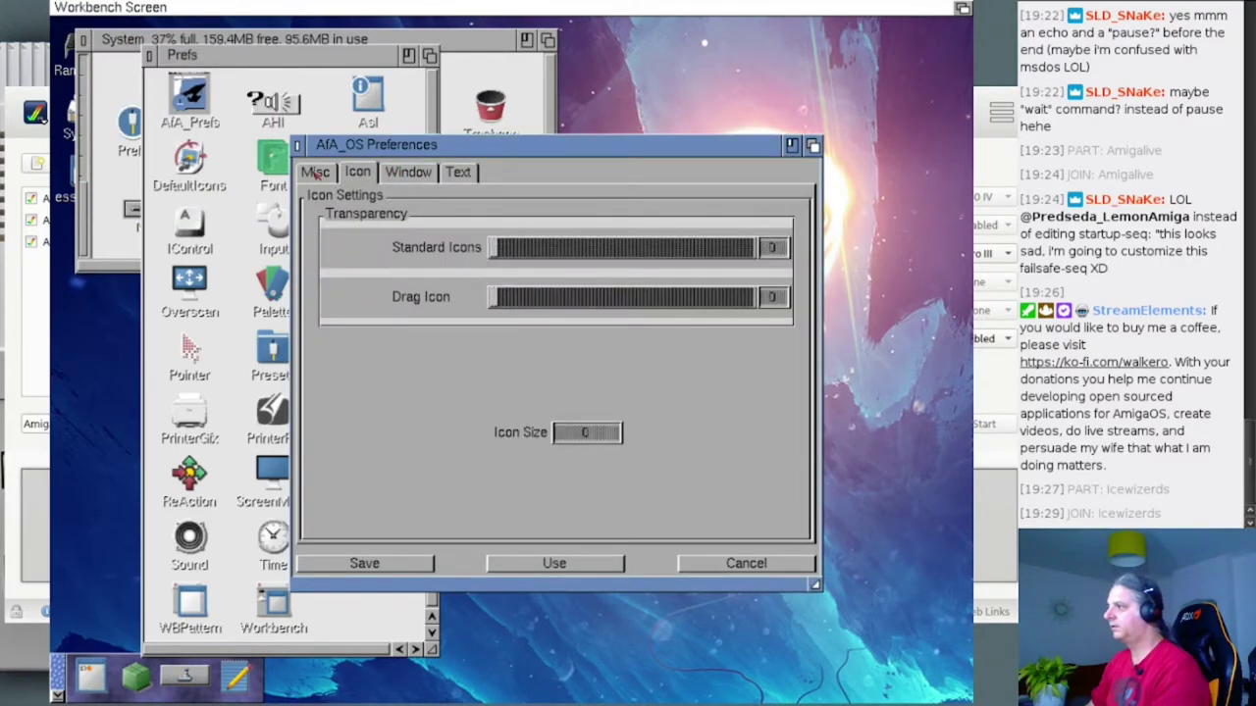
click(313, 176)
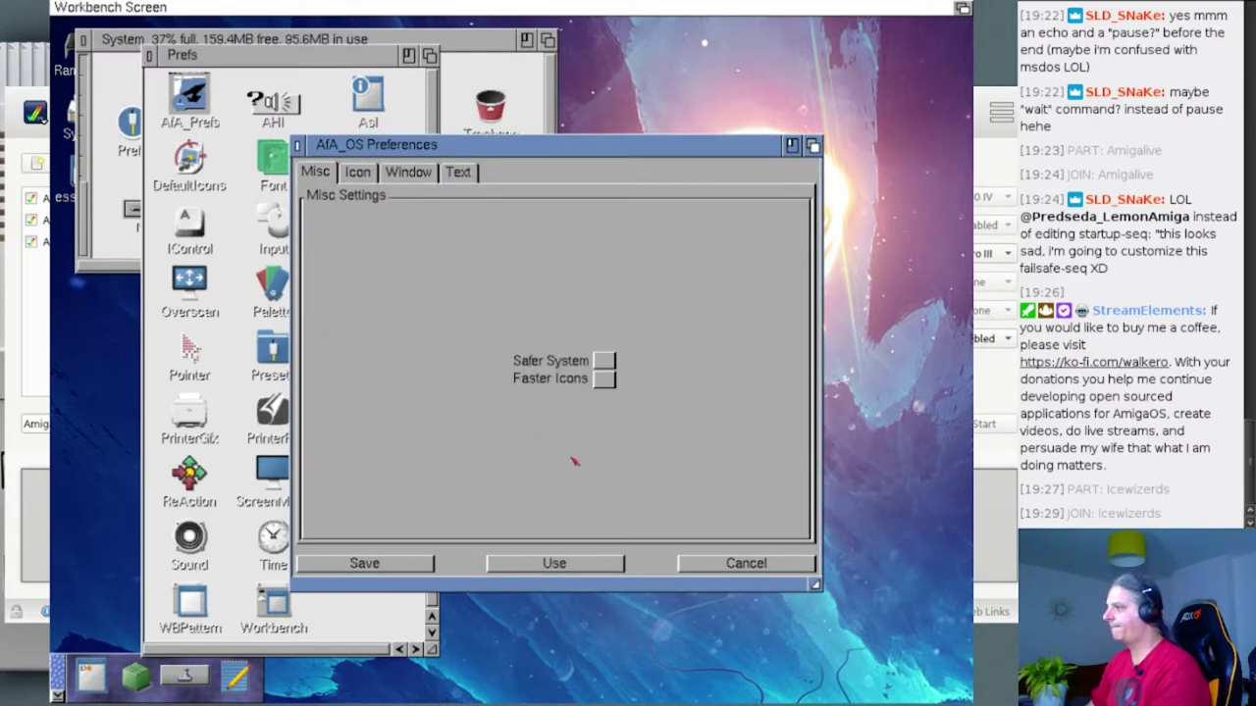
click(407, 177)
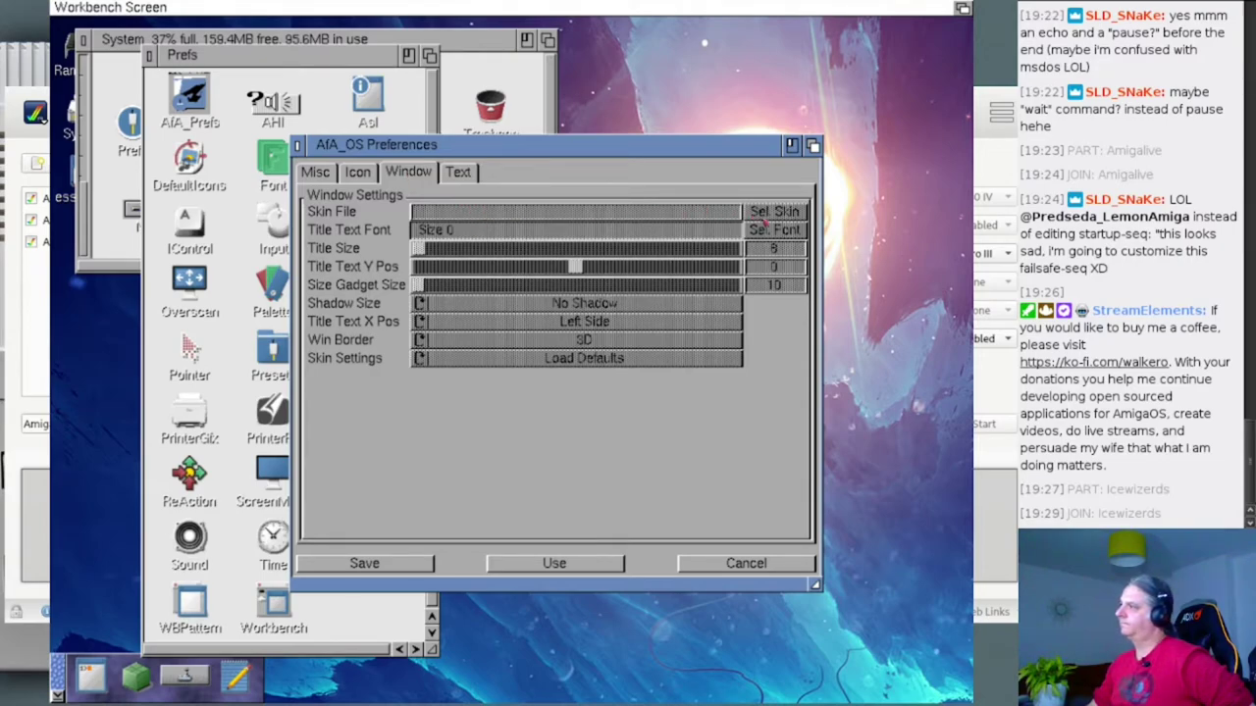
- Close the Prefs drawer, open the AfA_OS drawer inside the System drawer, enlarge it and open the AfA_OS_English guide
click(149, 56)
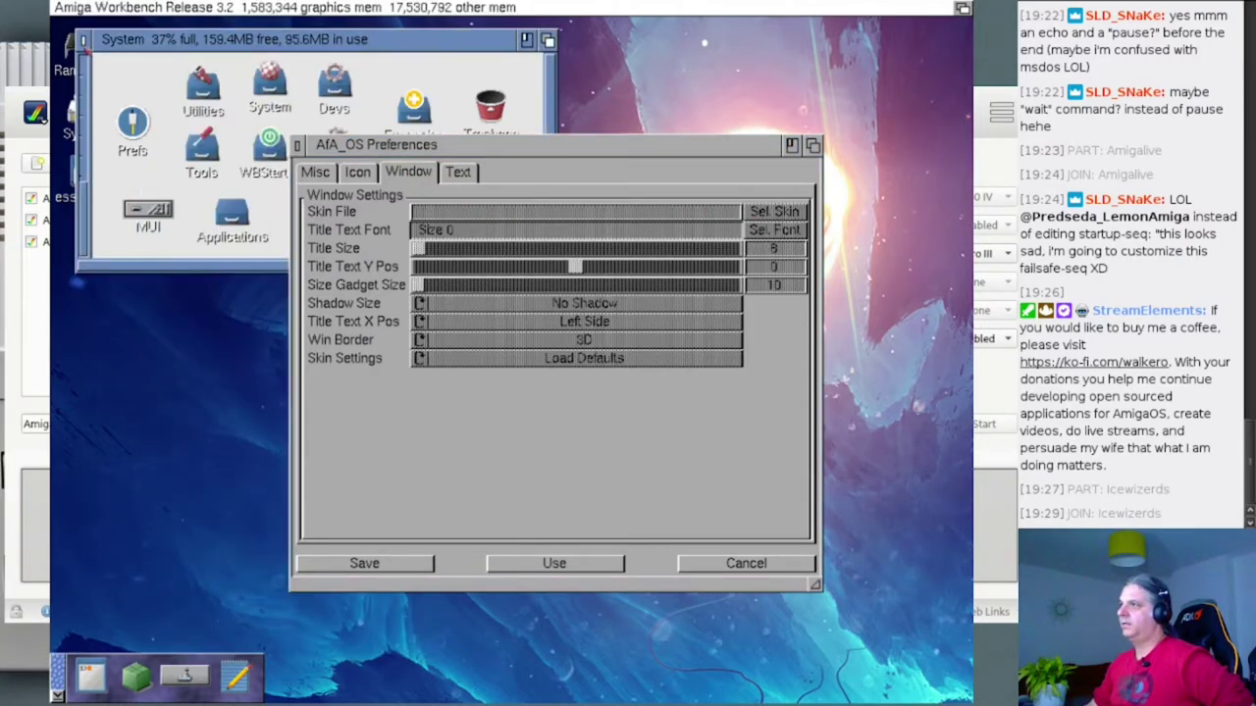
double_click(259, 96)
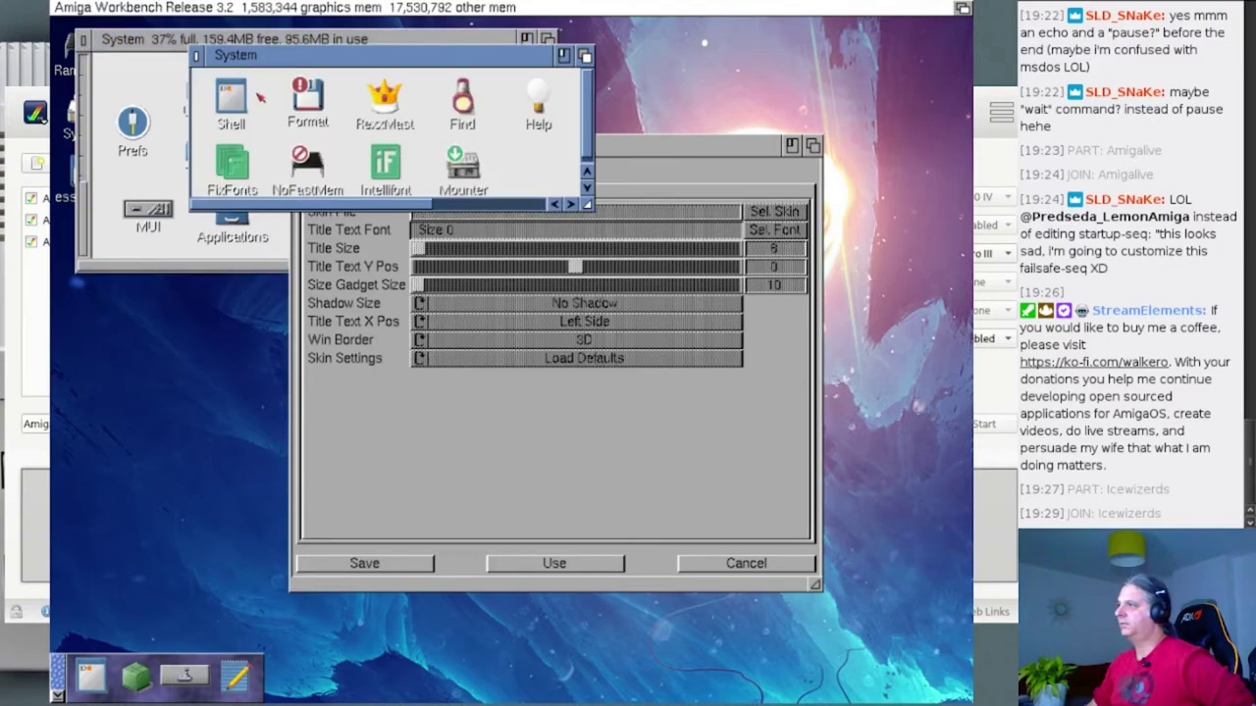
click(514, 207)
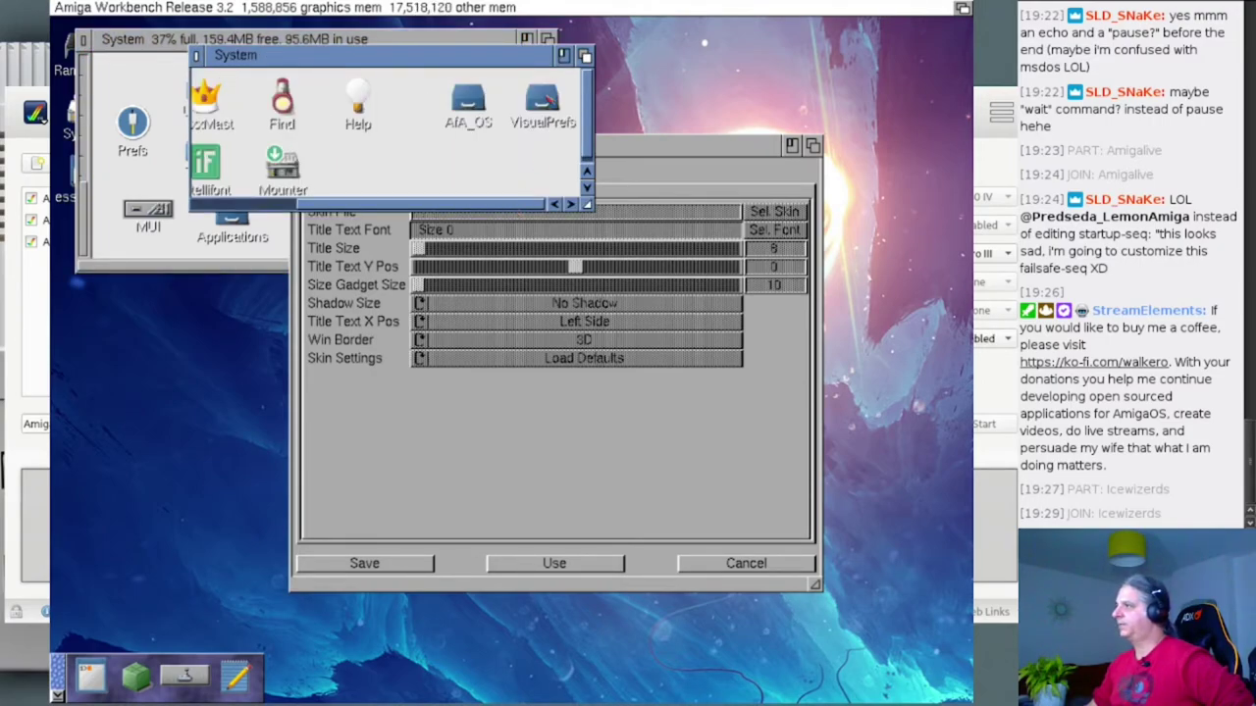
double_click(475, 110)
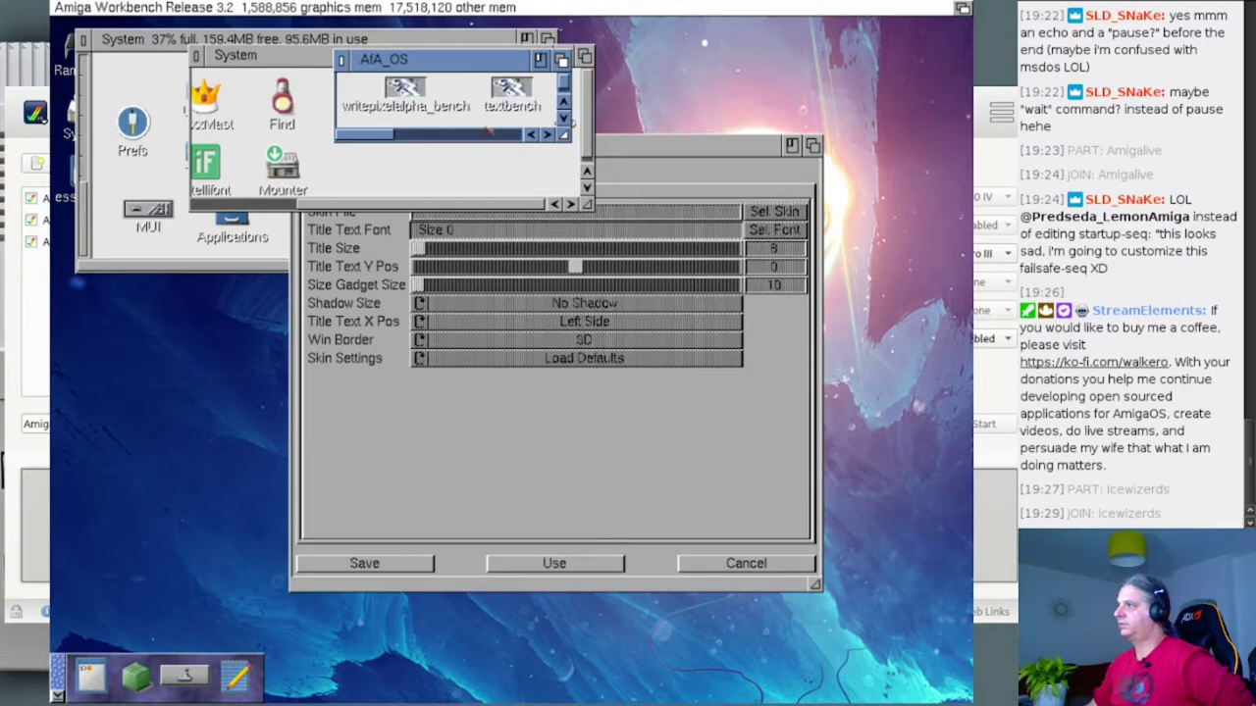
drag(568, 135, 620, 331)
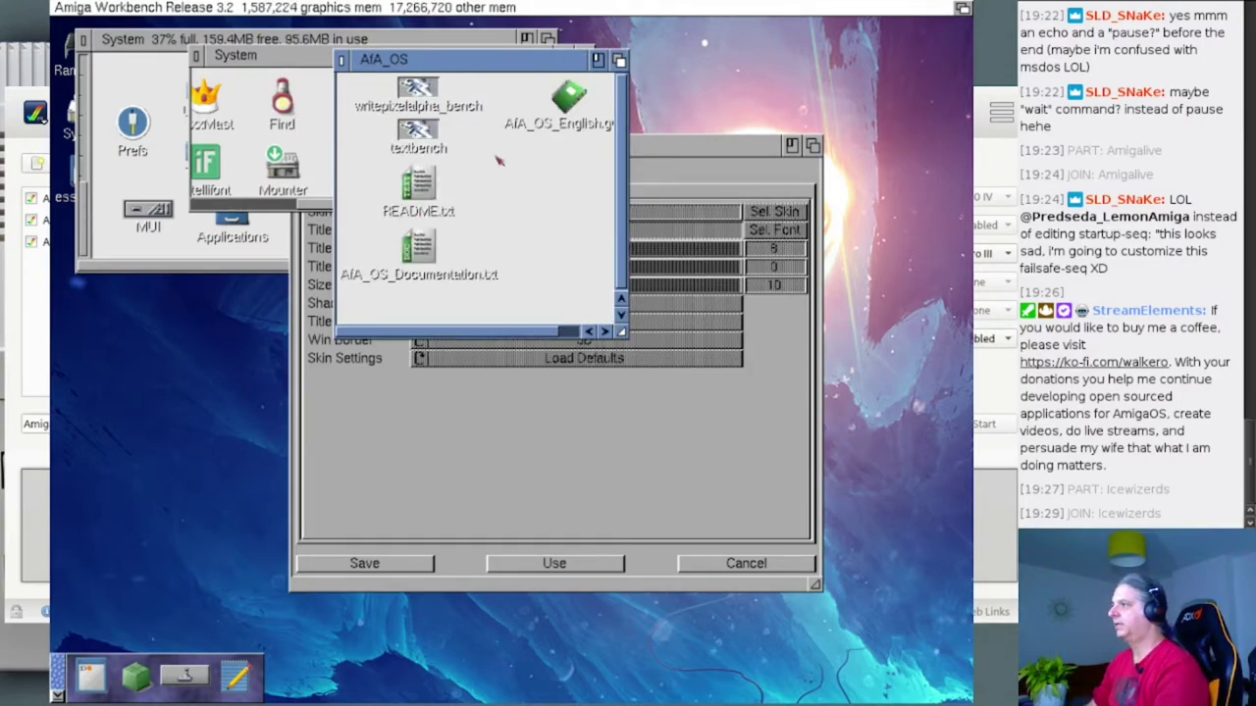
click(575, 94)
double_click(569, 96)
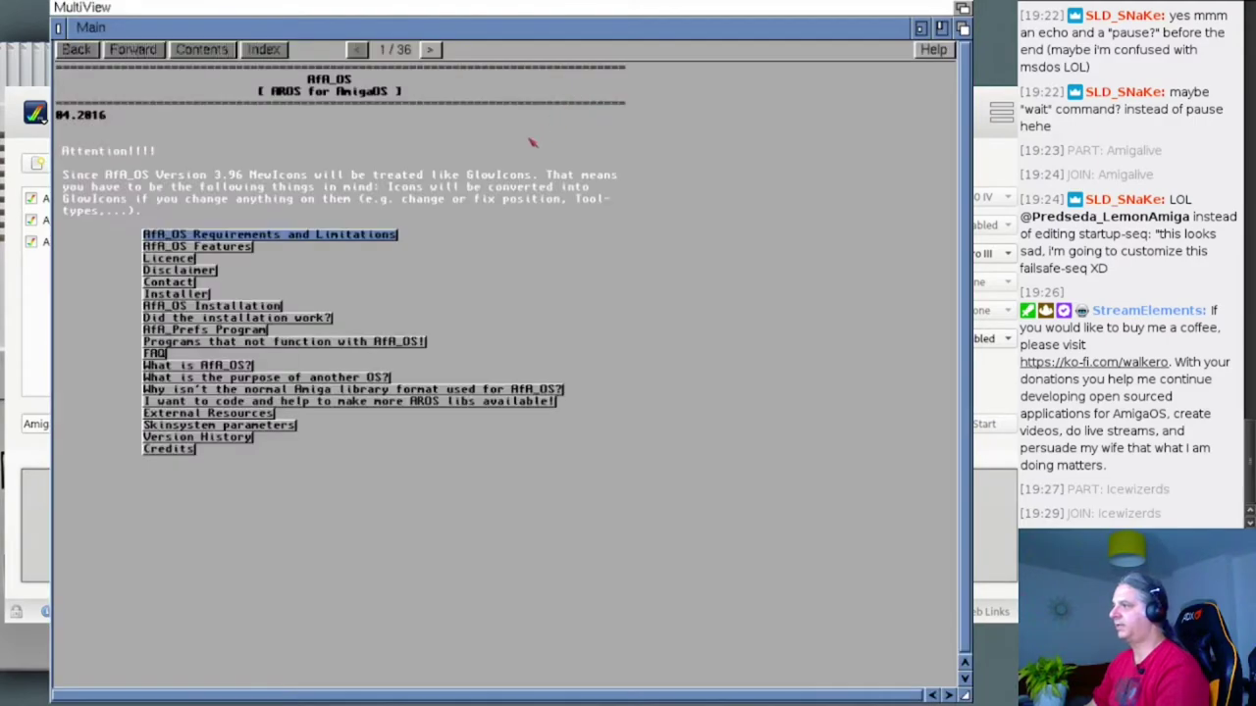
- Read the Skin System support page under AfA_OS Installation in the guide, including the AmiKit startup-sequence extract
click(192, 306)
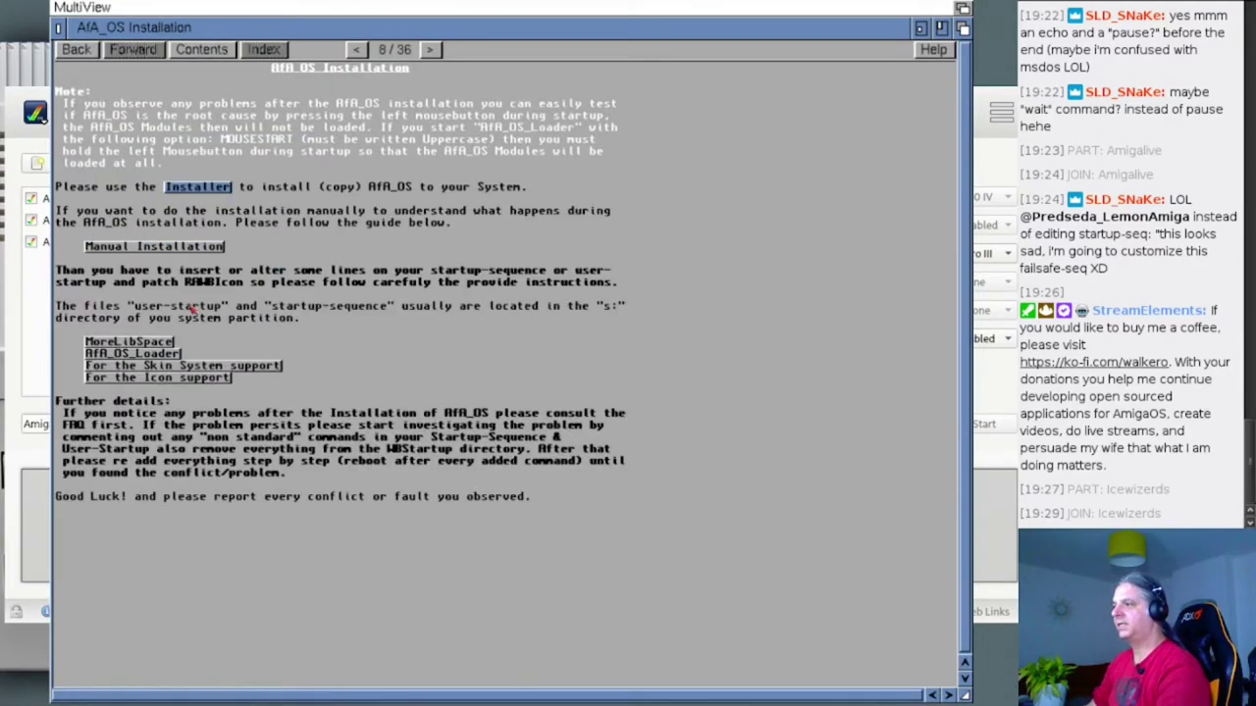
click(152, 368)
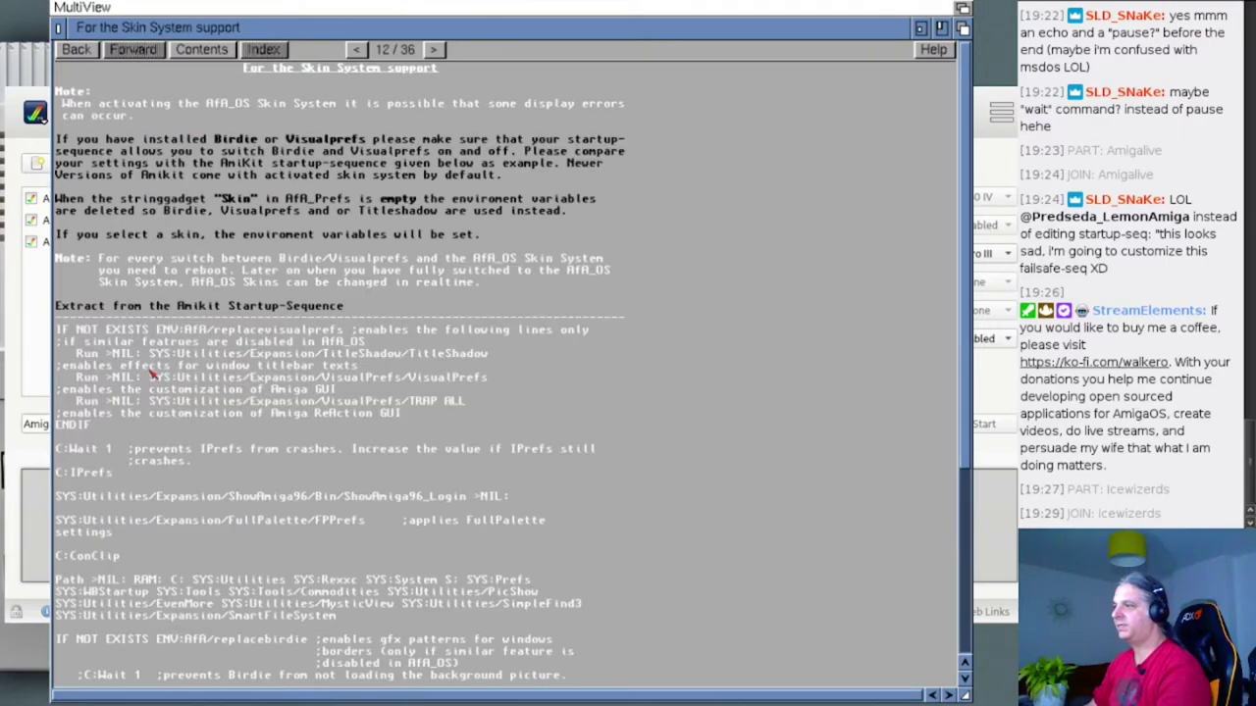
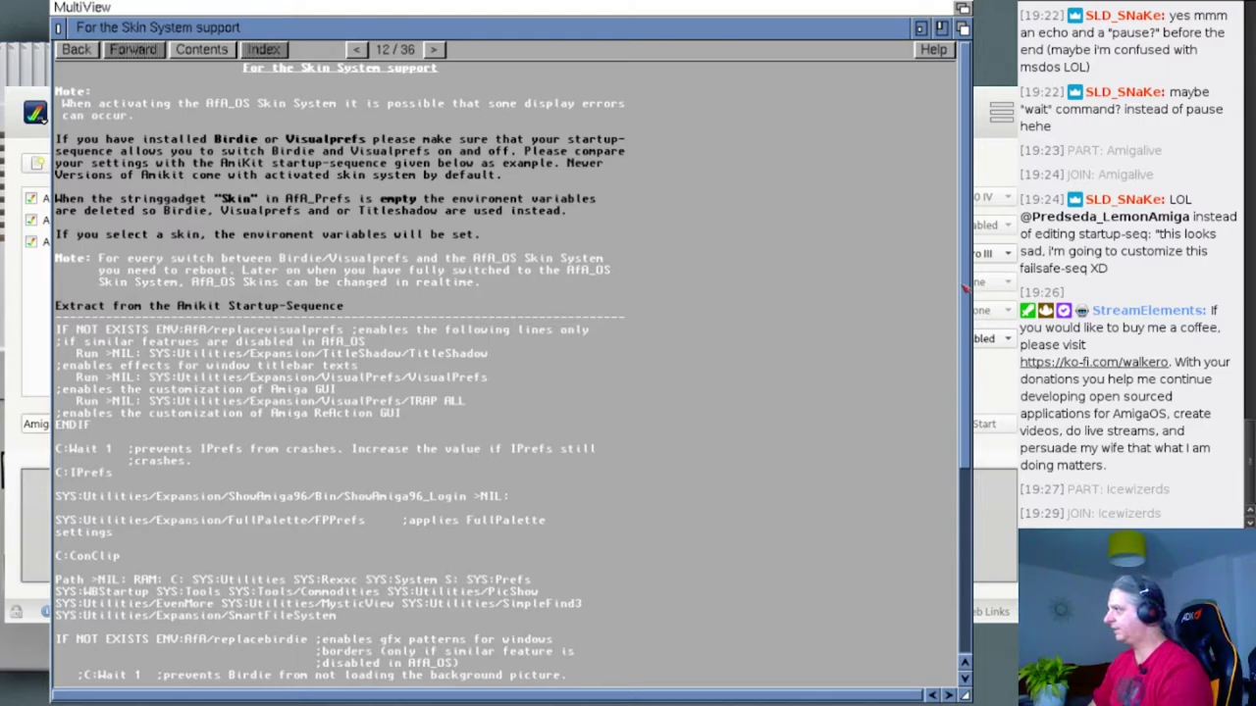
scroll(953, 290, down, 4)
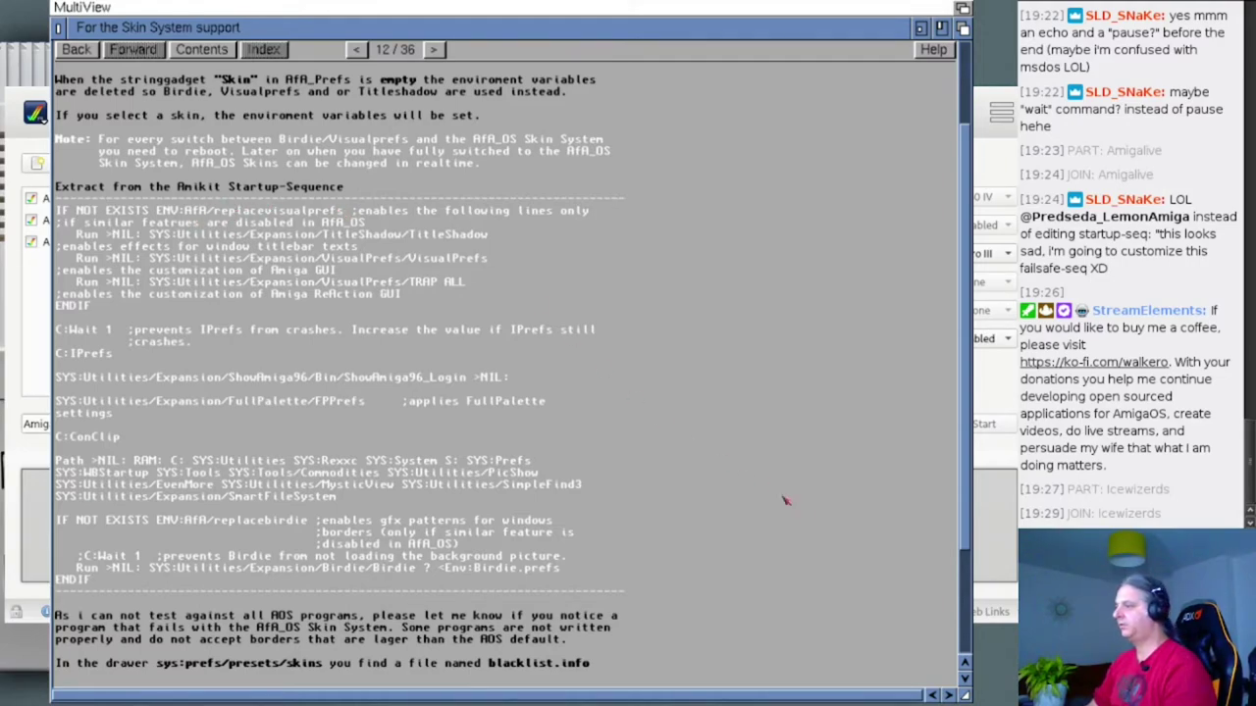
- Shrink the guide window, place a new AmigaShell below it and list the completions for c:Set
drag(966, 695, 768, 420)
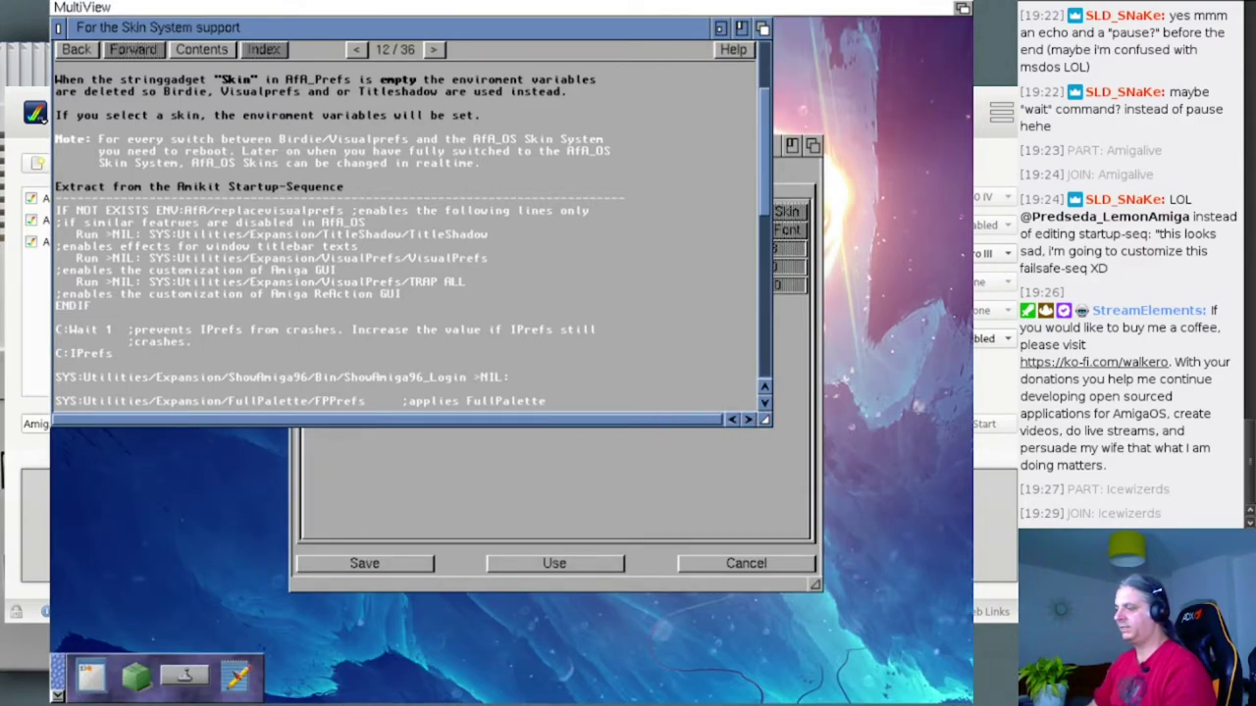
click(90, 673)
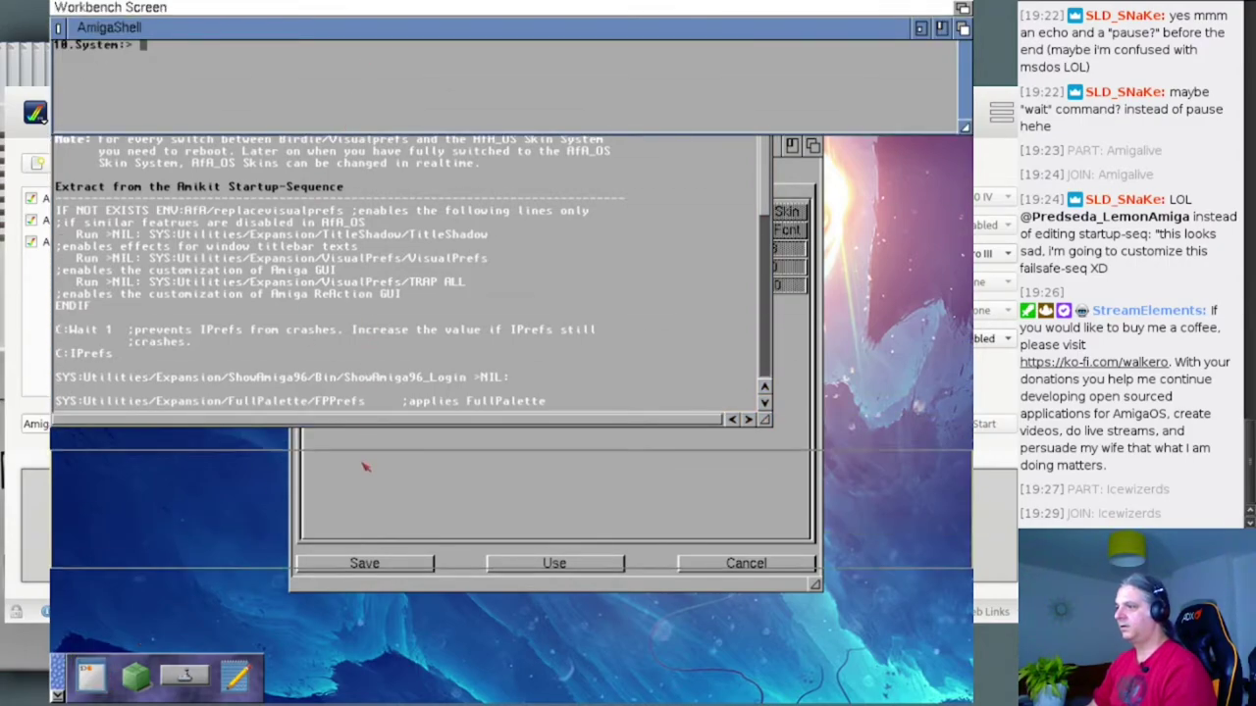
text(c:Set)
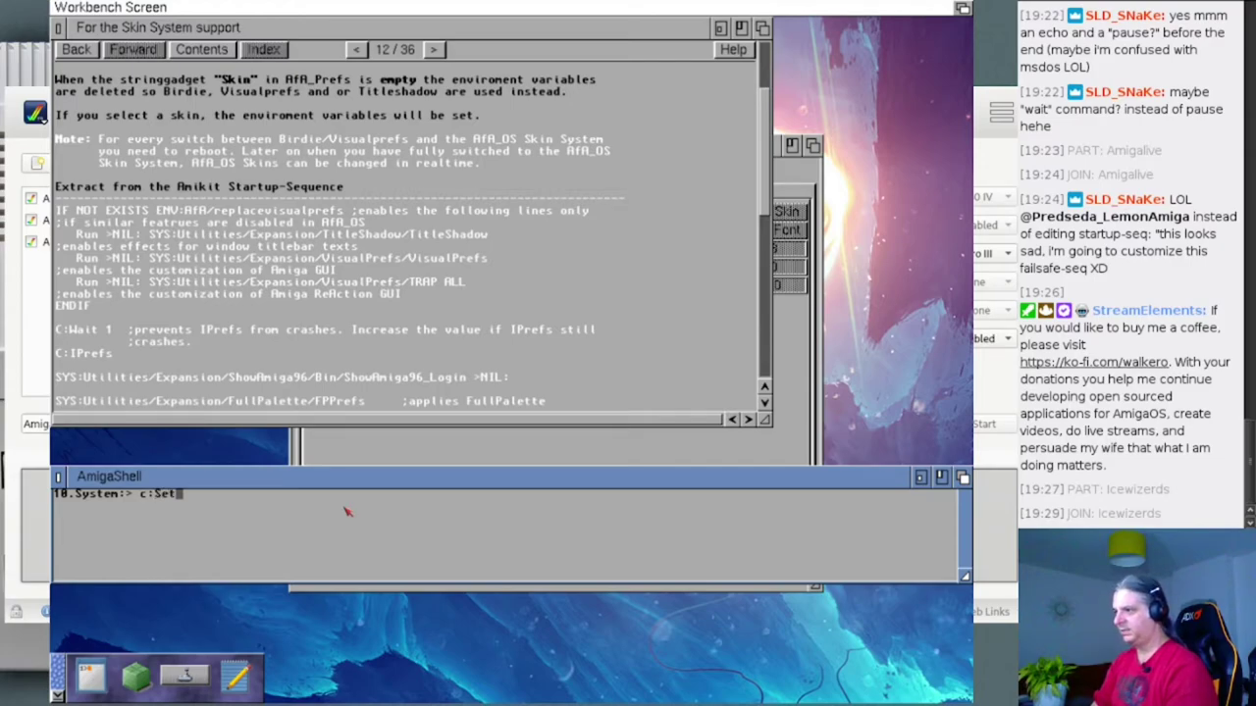
key(Tab)
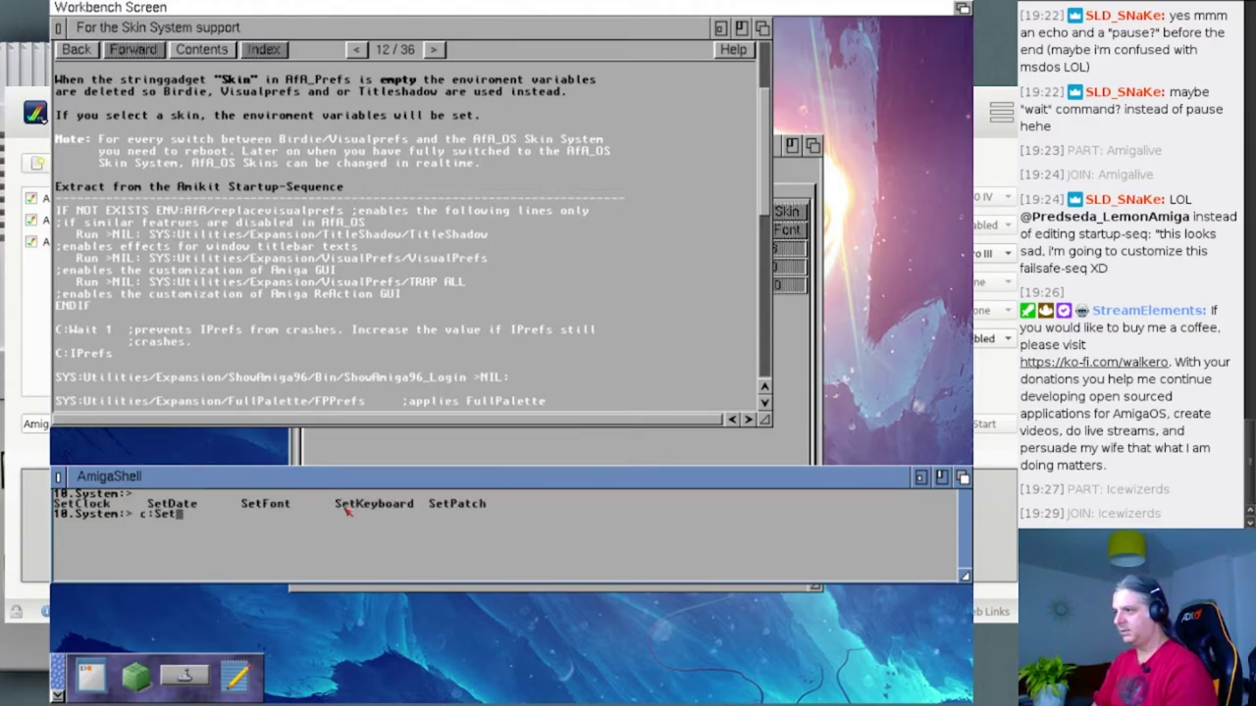
- Change the Shell's current directory to C: and list the commands beginning with Set
key(BackSpace)
key(BackSpace)
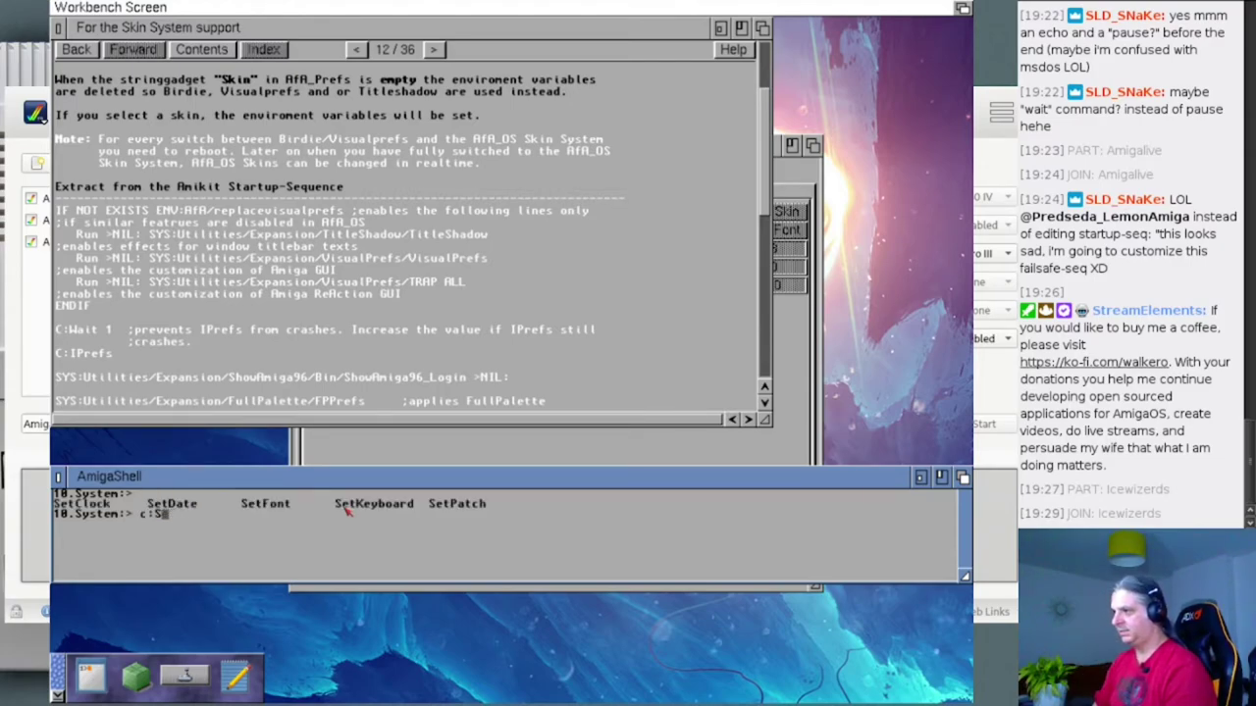
key(BackSpace)
text(env)
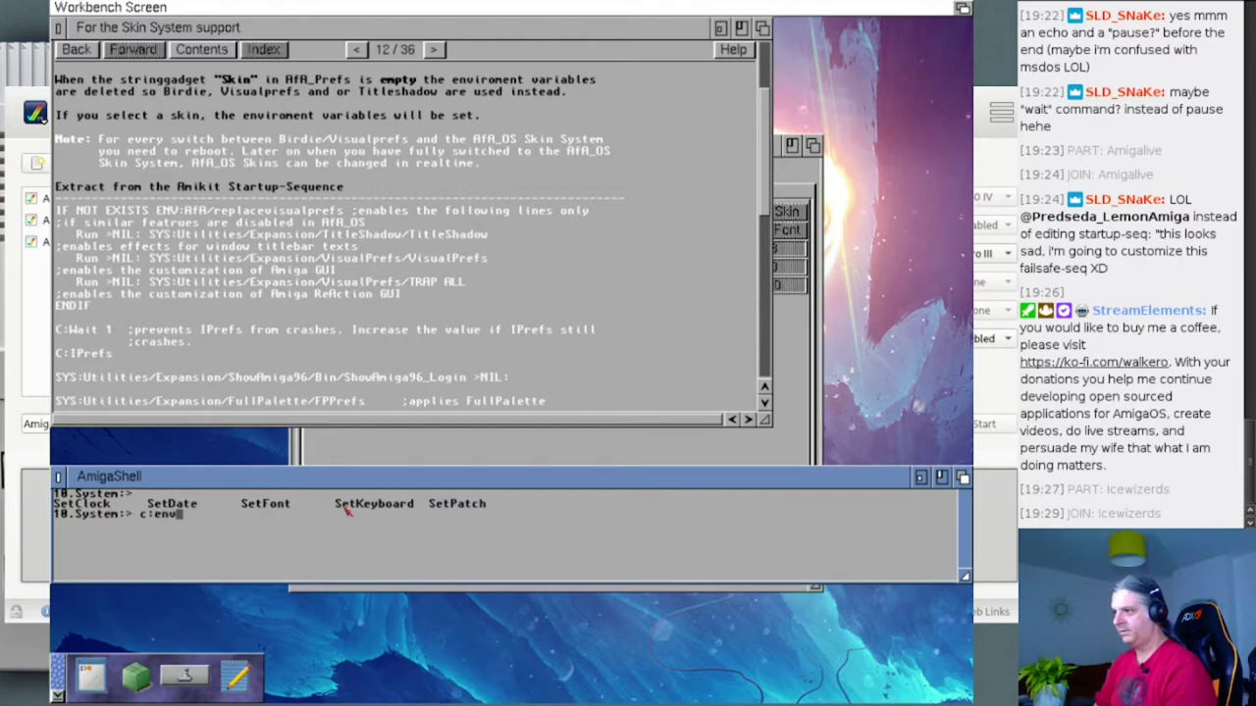
key(BackSpace)
key(BackSpace)
key(BackSpace)
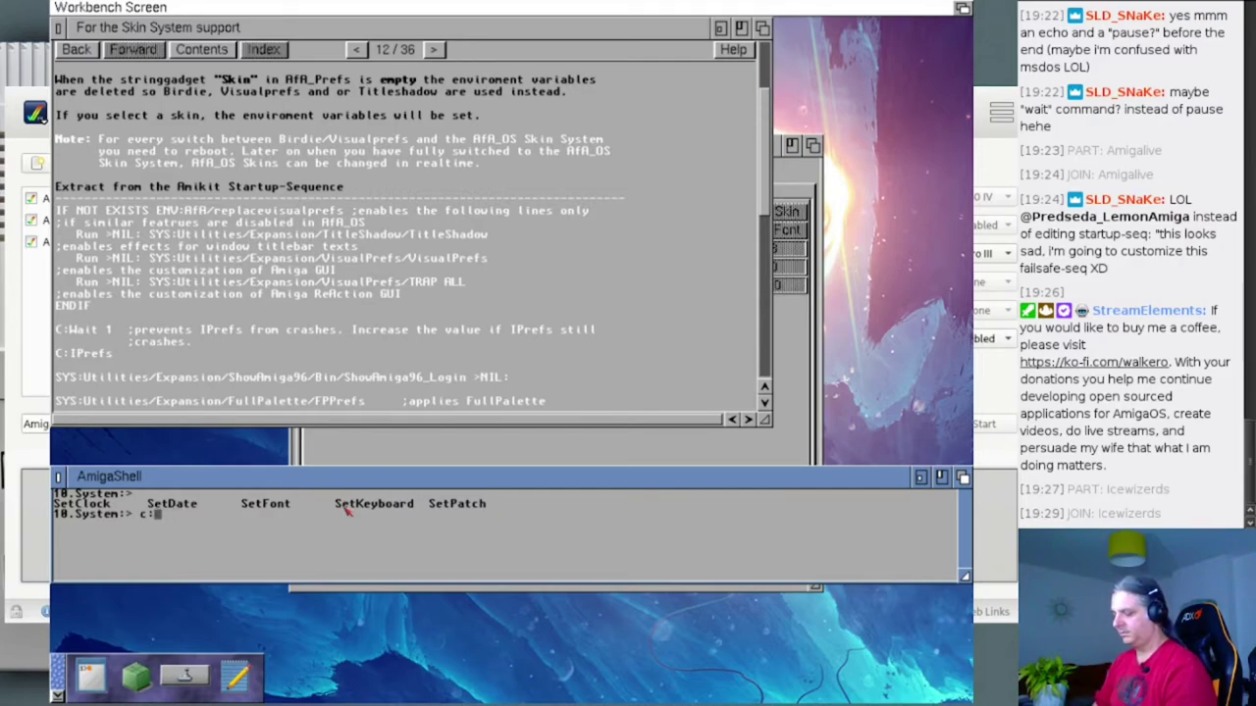
key(Return)
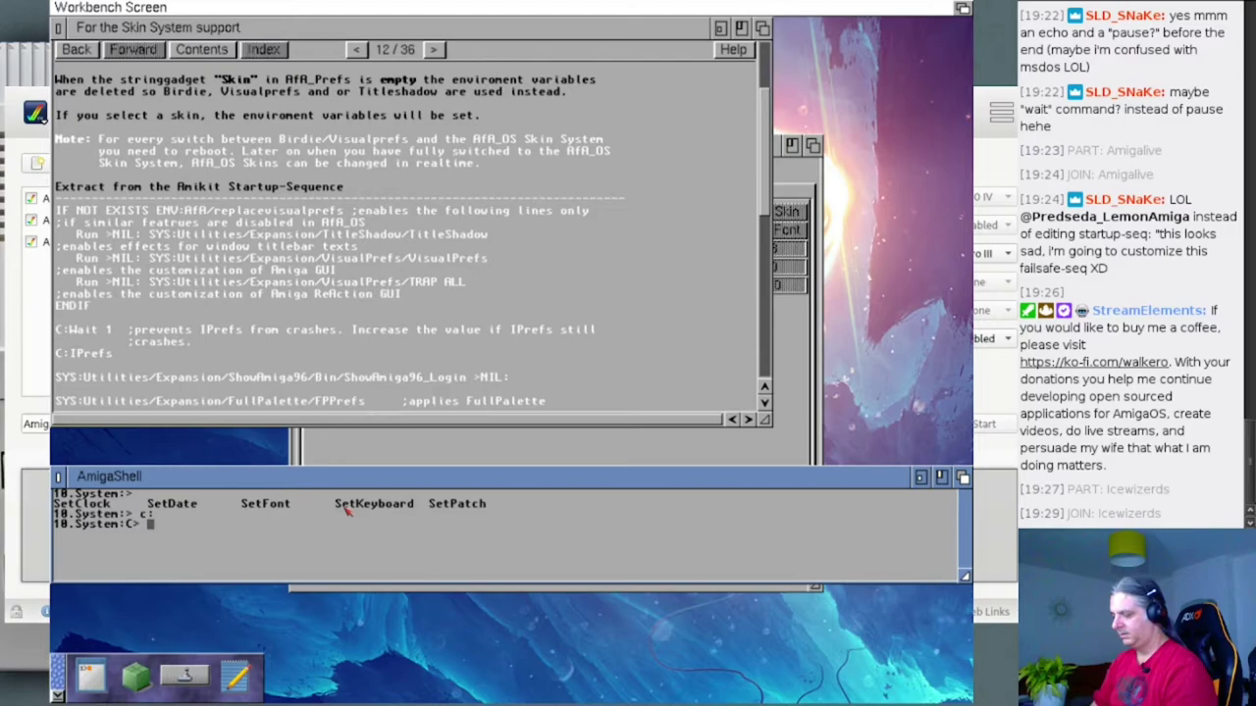
text(Set)
key(Tab)
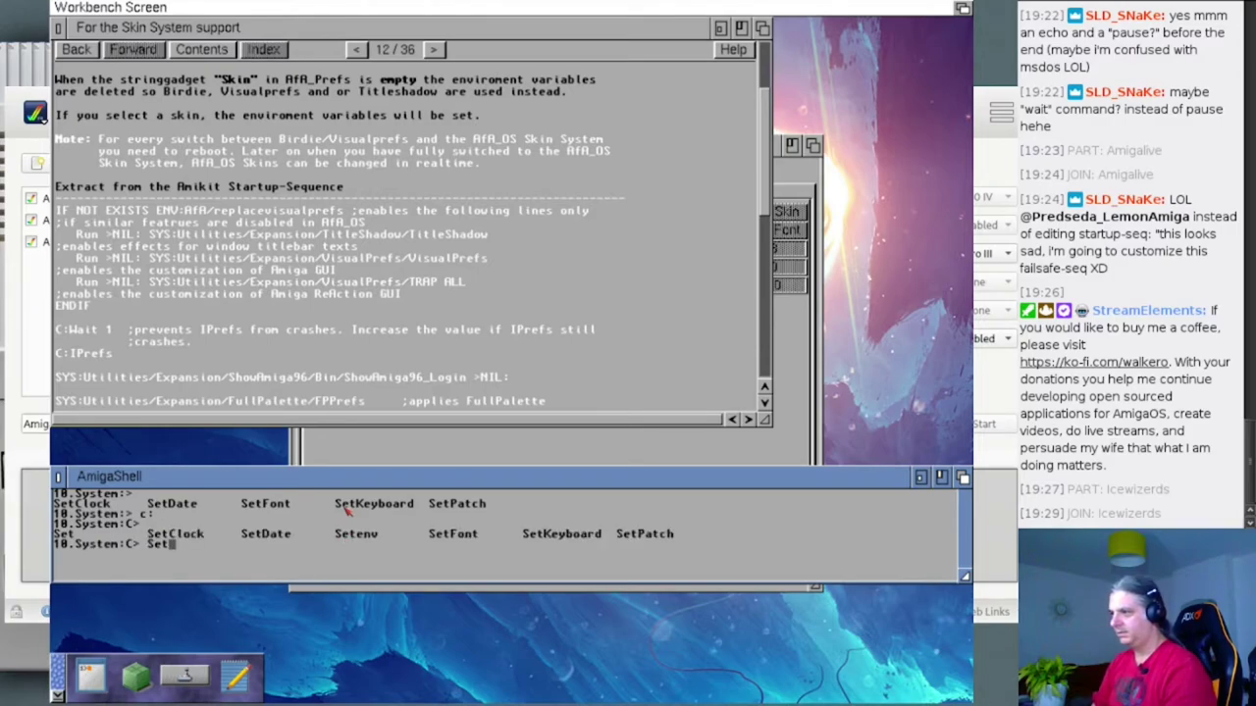
- Show the argument template of the Set command and list the local Shell variables
text(?)
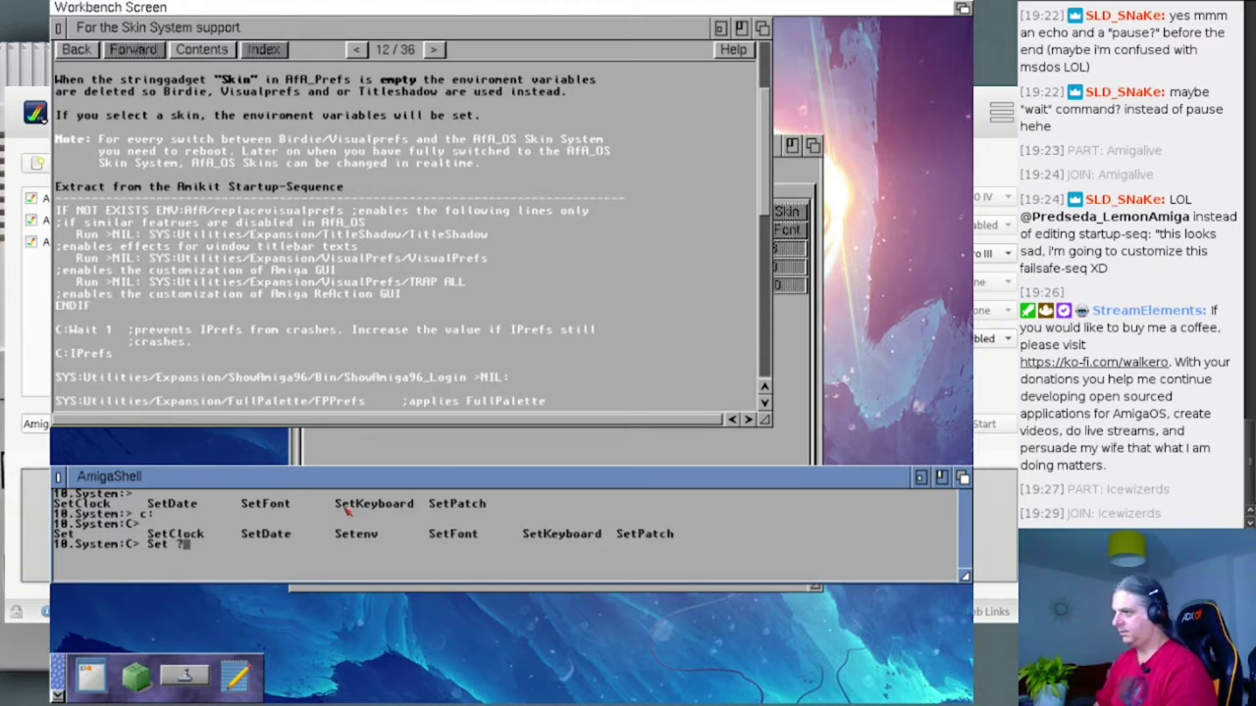
key(Return)
key(Return)
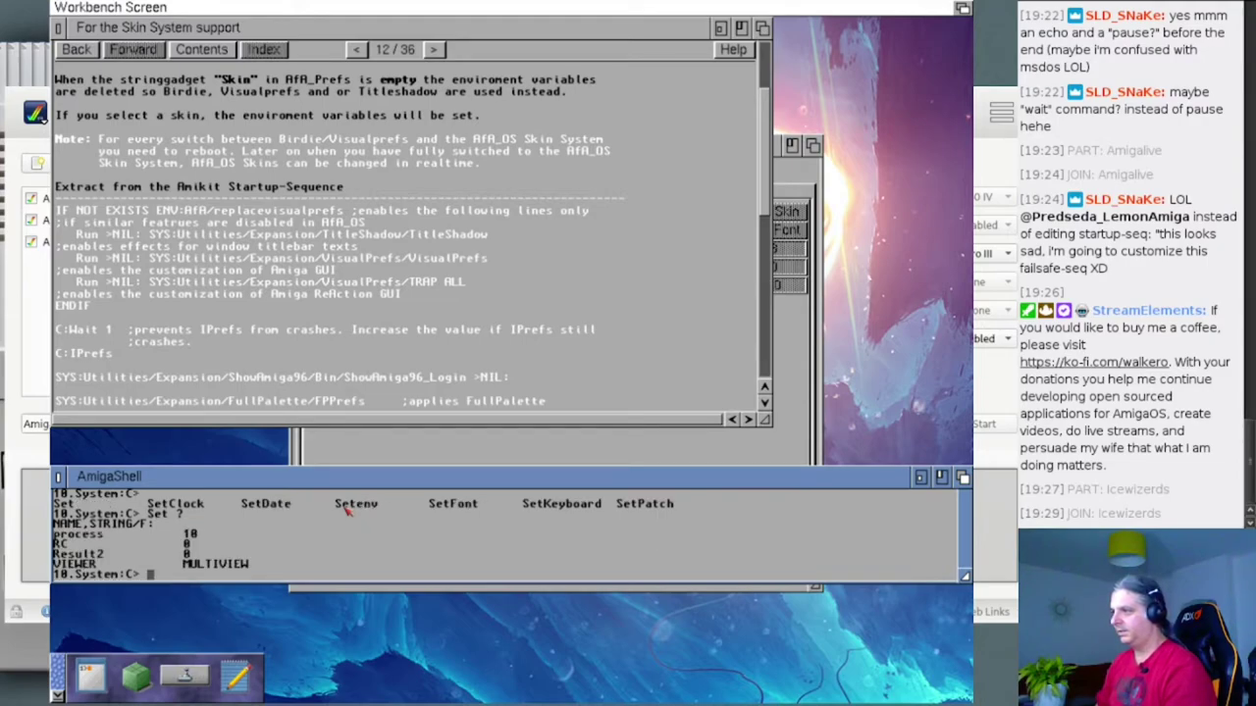
key(Up)
key(BackSpace)
key(BackSpace)
key(Return)
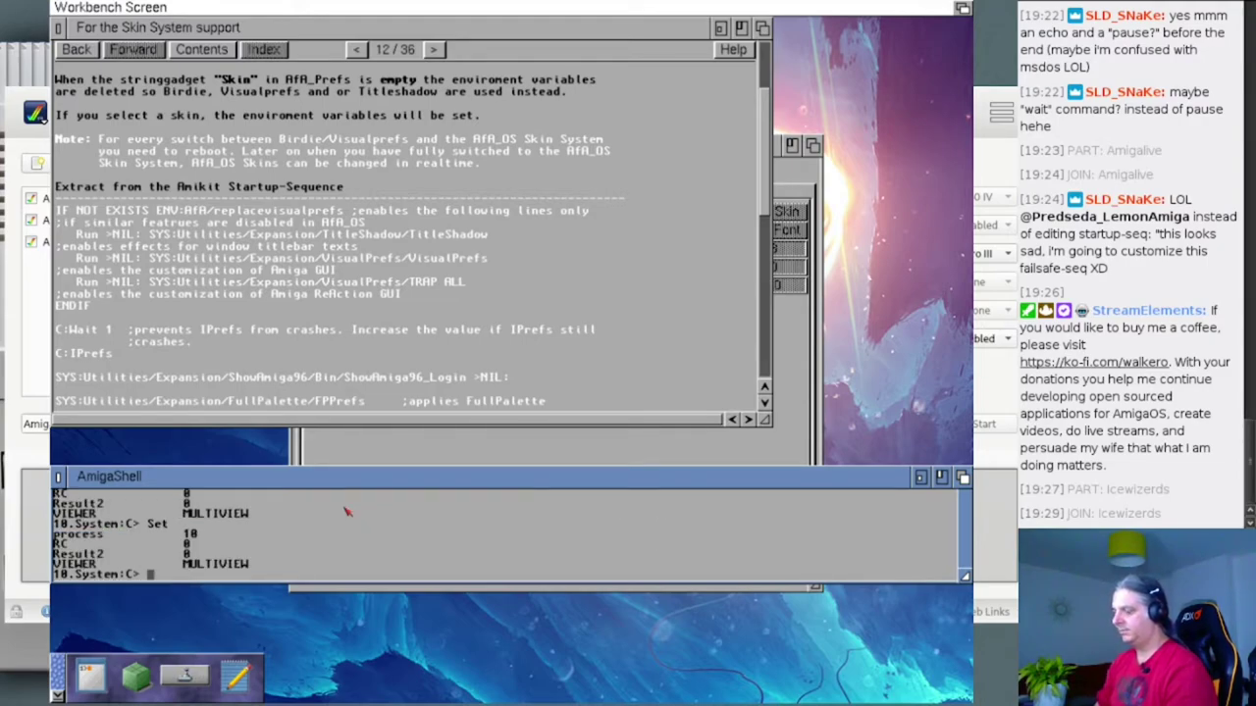
- Show the Setenv argument template and the global variables, and enlarge the Shell window to read the full output
key(Up)
text(env ?)
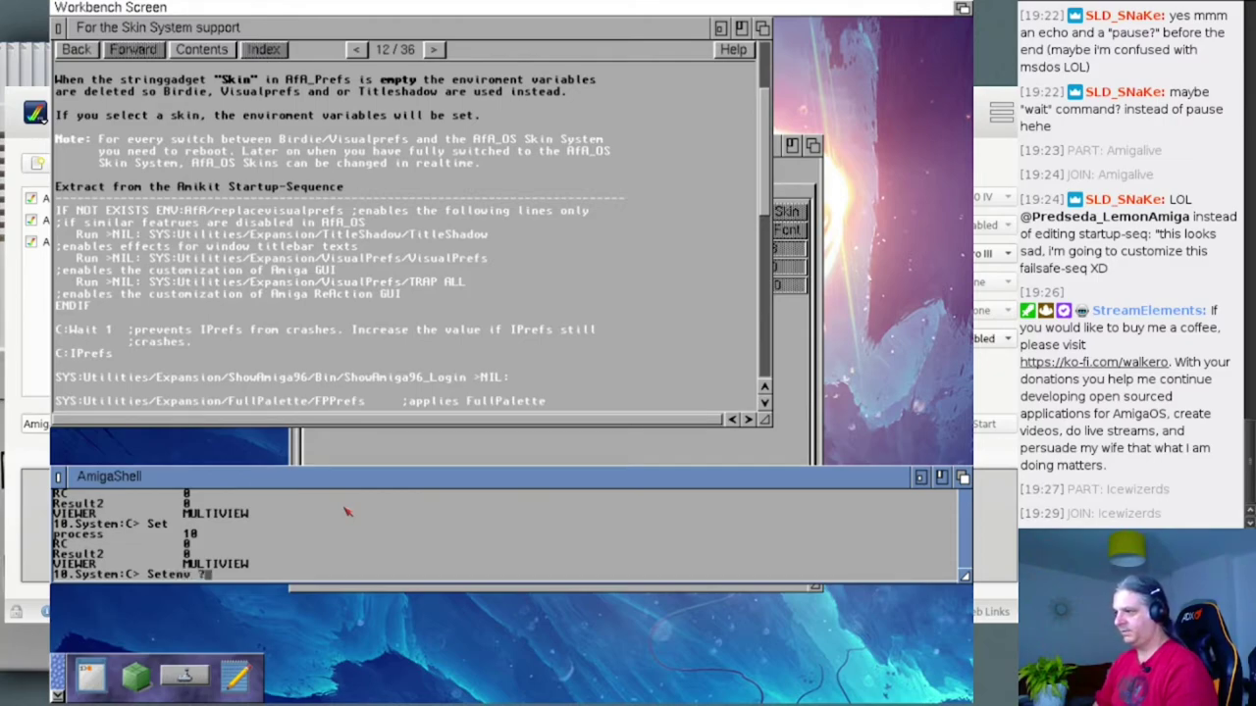
key(Return)
key(Return)
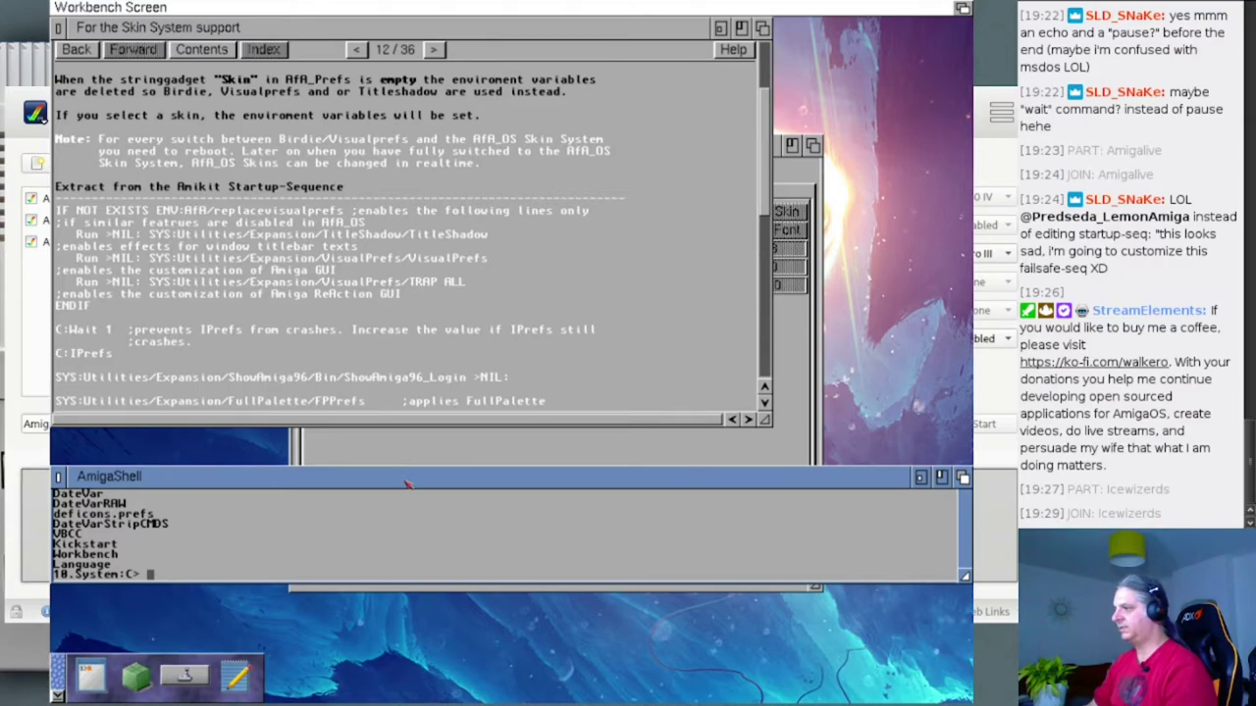
drag(406, 482, 407, 277)
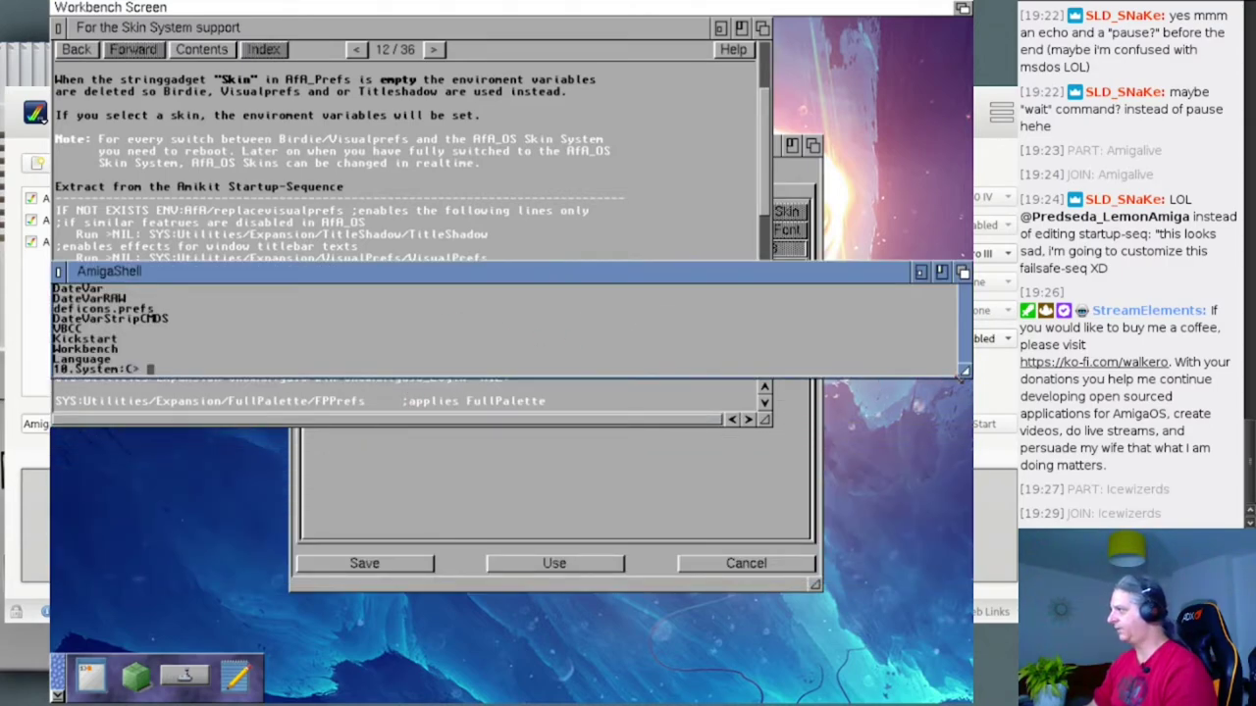
drag(962, 376, 963, 636)
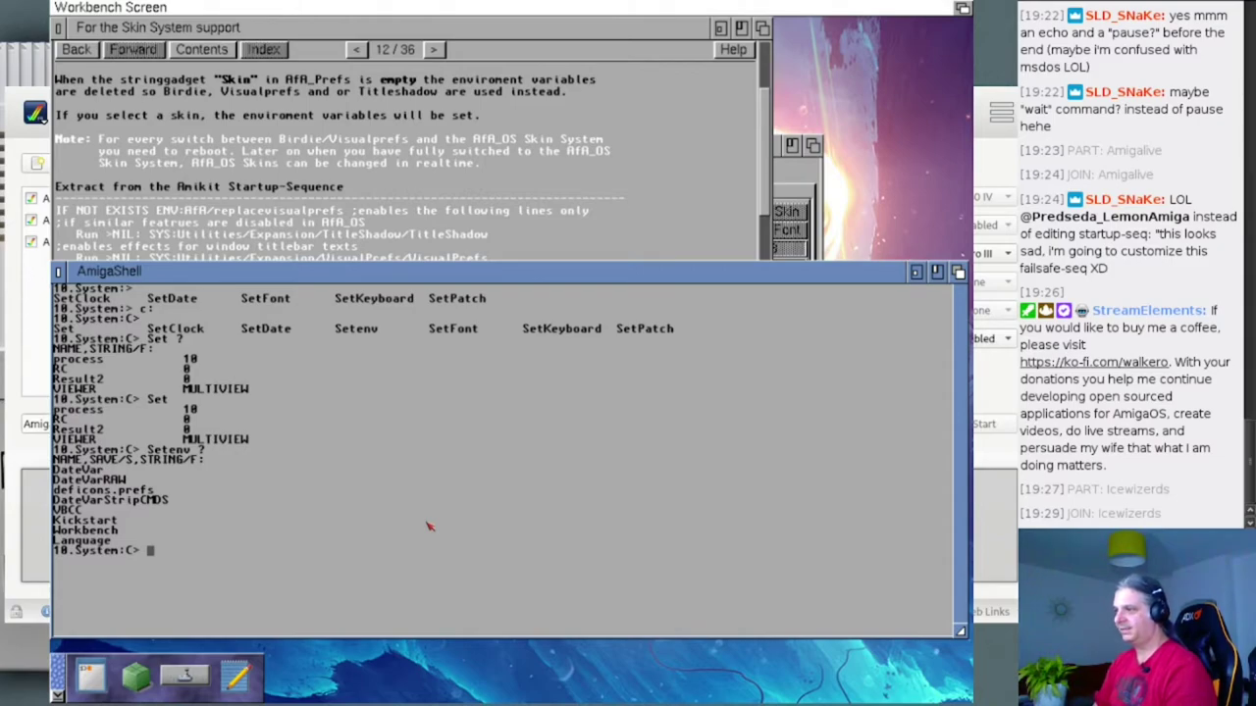
- Set the global variable afa/replacevisualprefs to 1 with setenv, using the SAVE option to make it permanent
text(s)
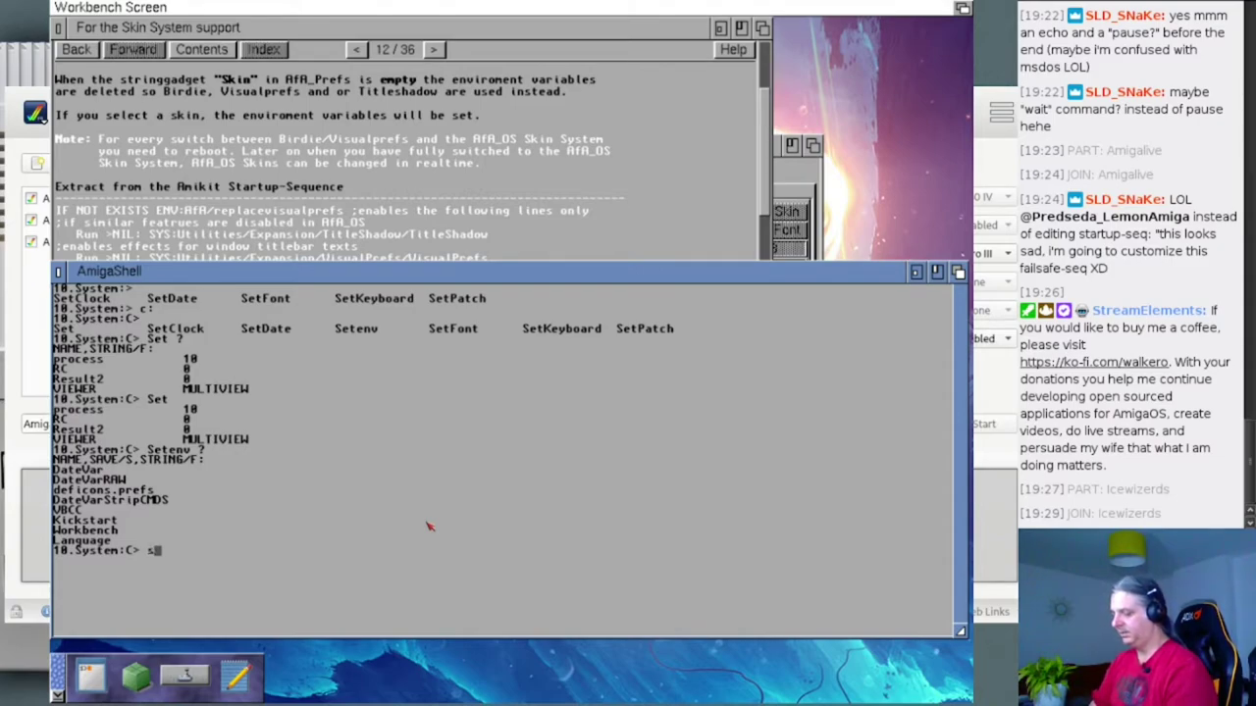
text(etenv)
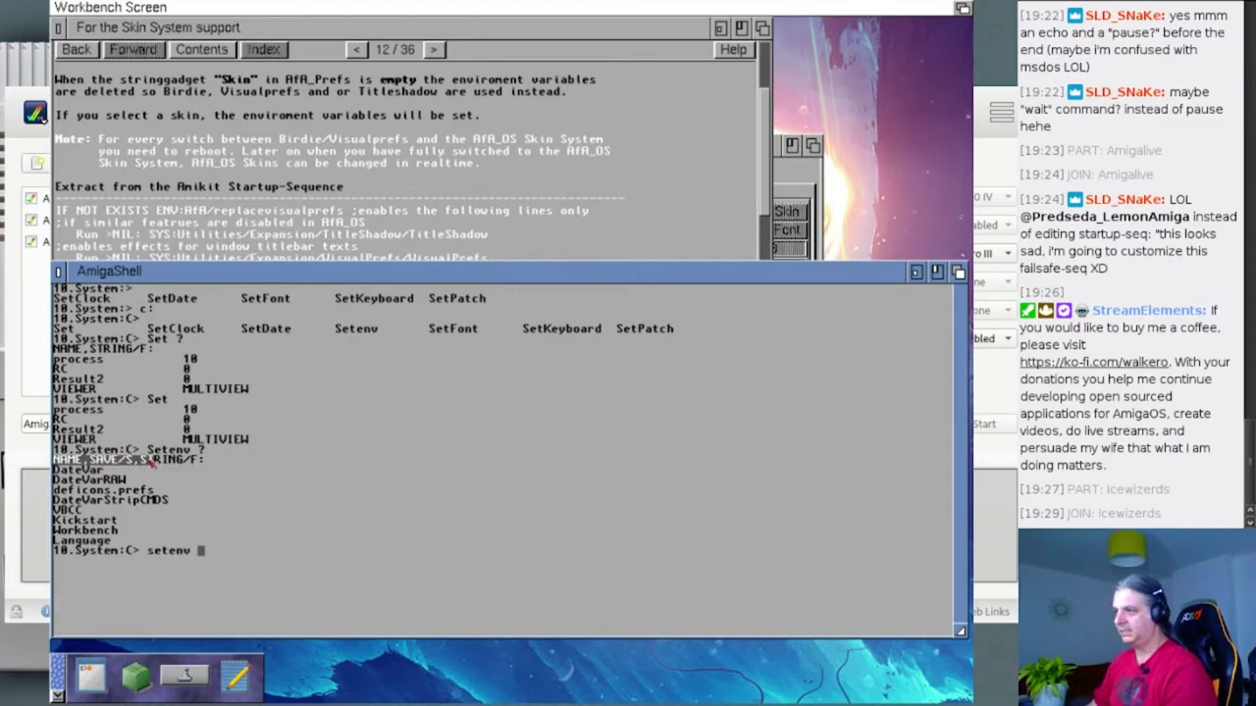
drag(57, 463, 218, 461)
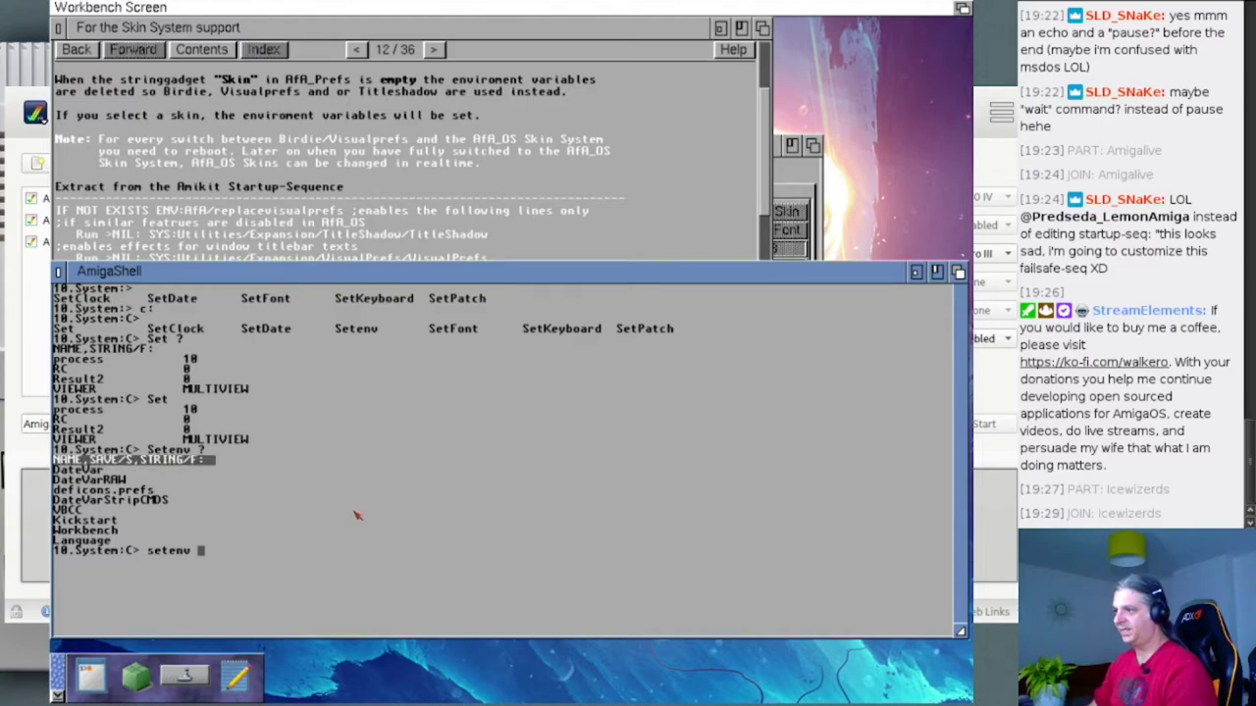
text(SAVE)
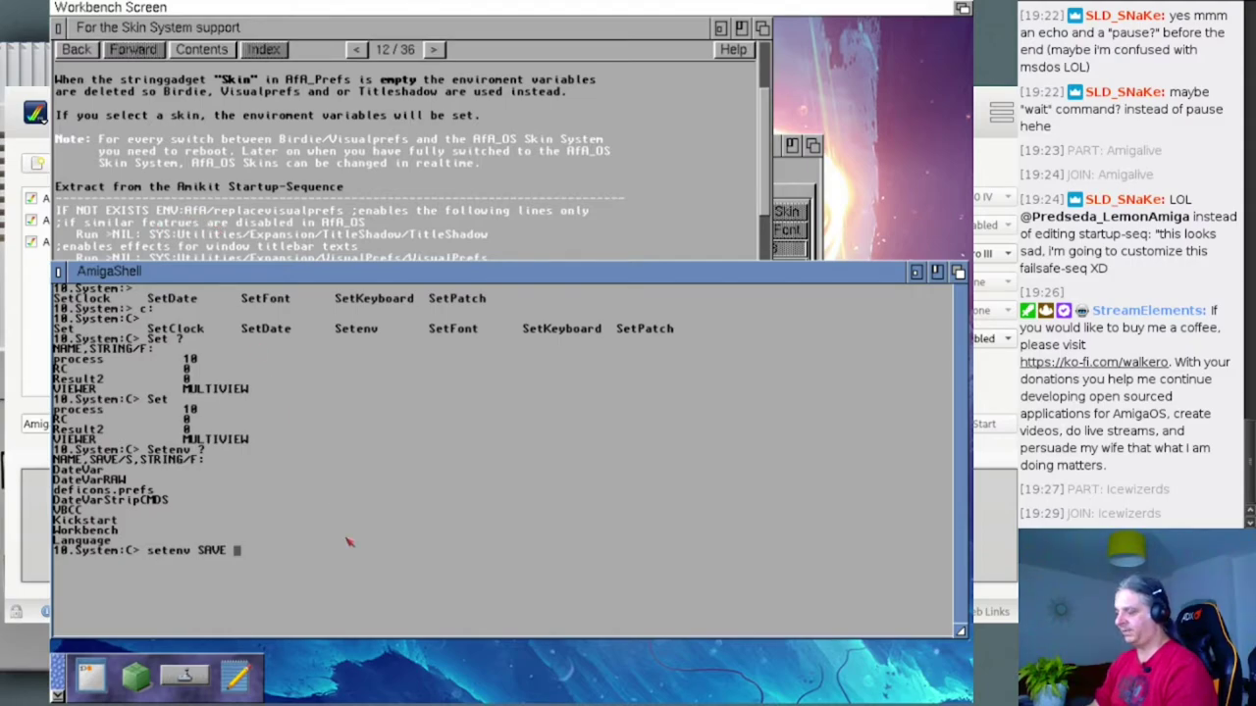
text(afa)
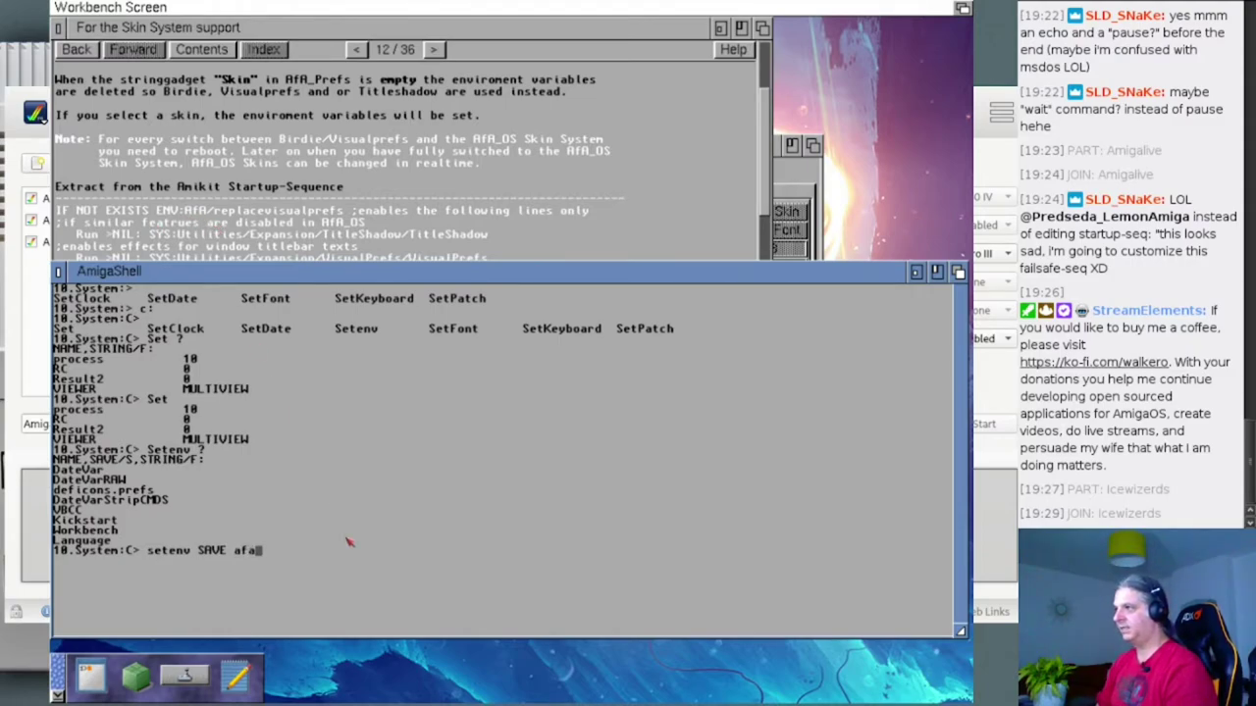
text(/repla)
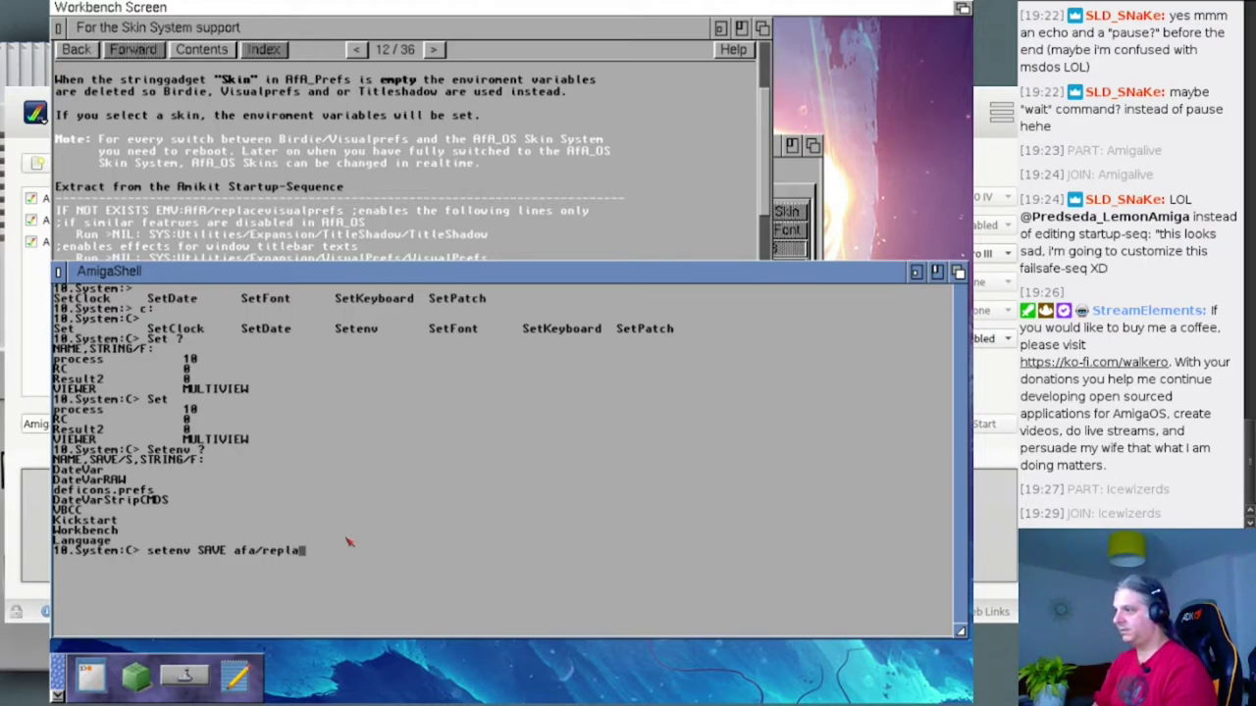
text(cevis)
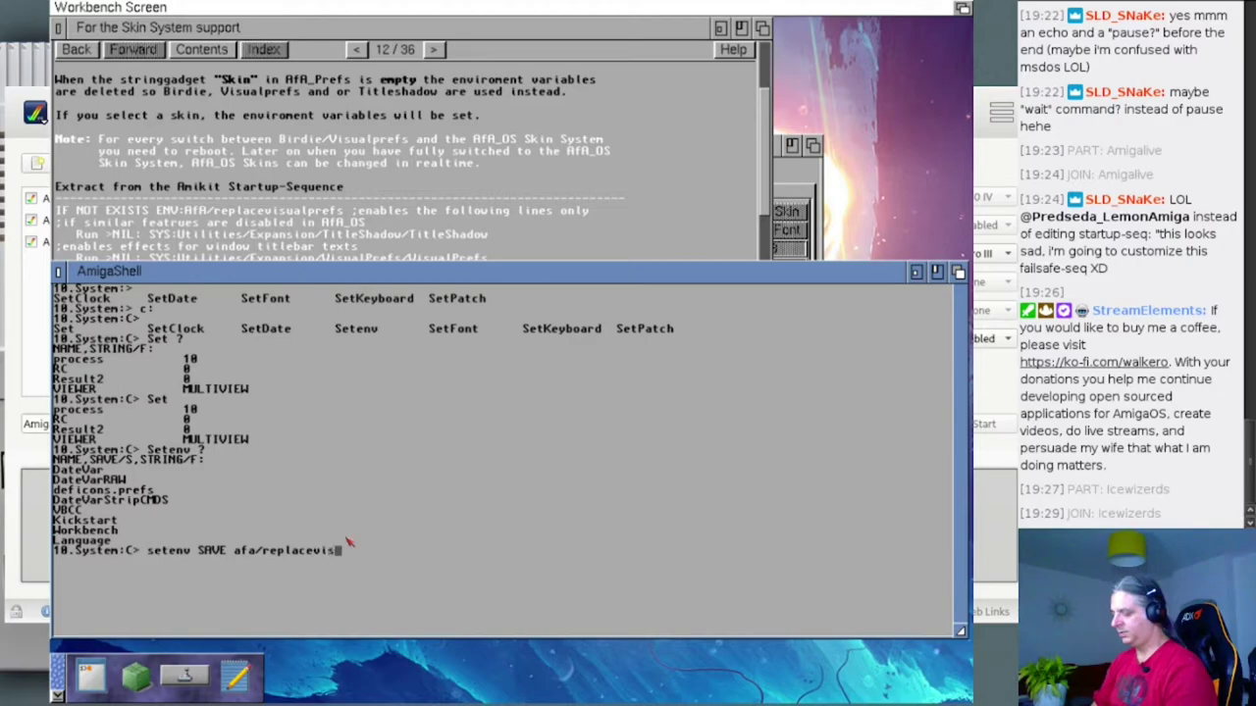
text(ualprefs)
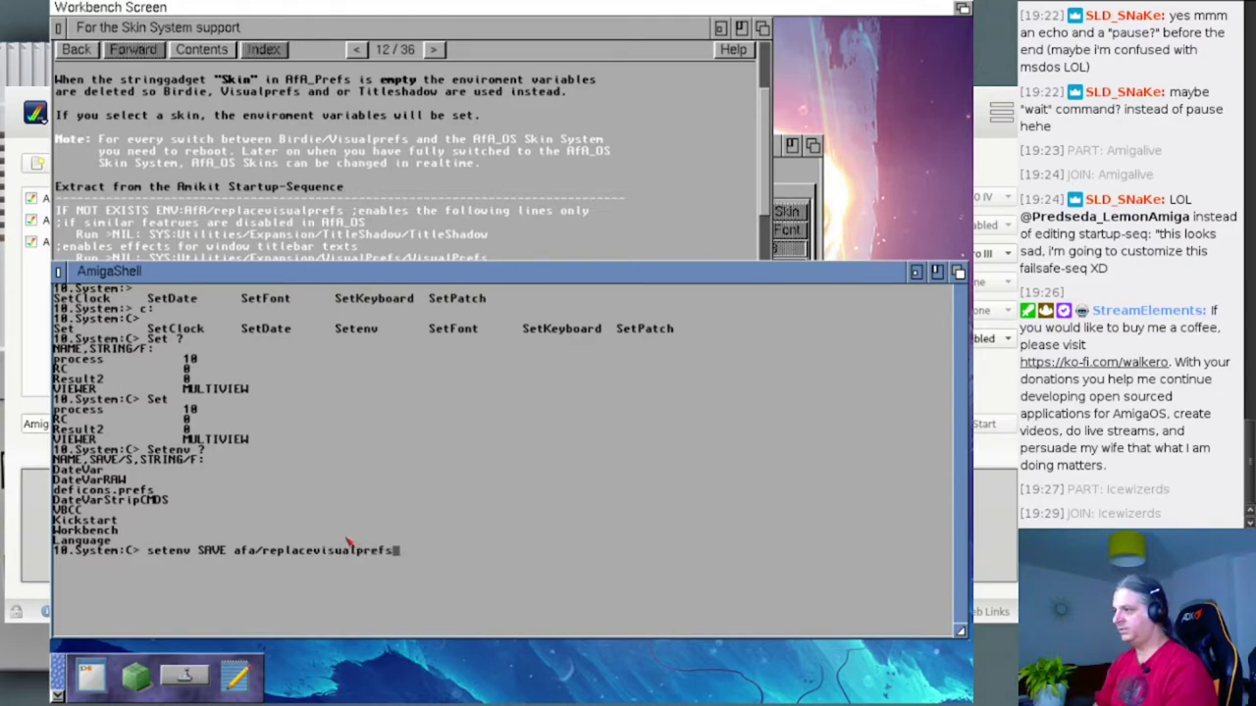
text( 1)
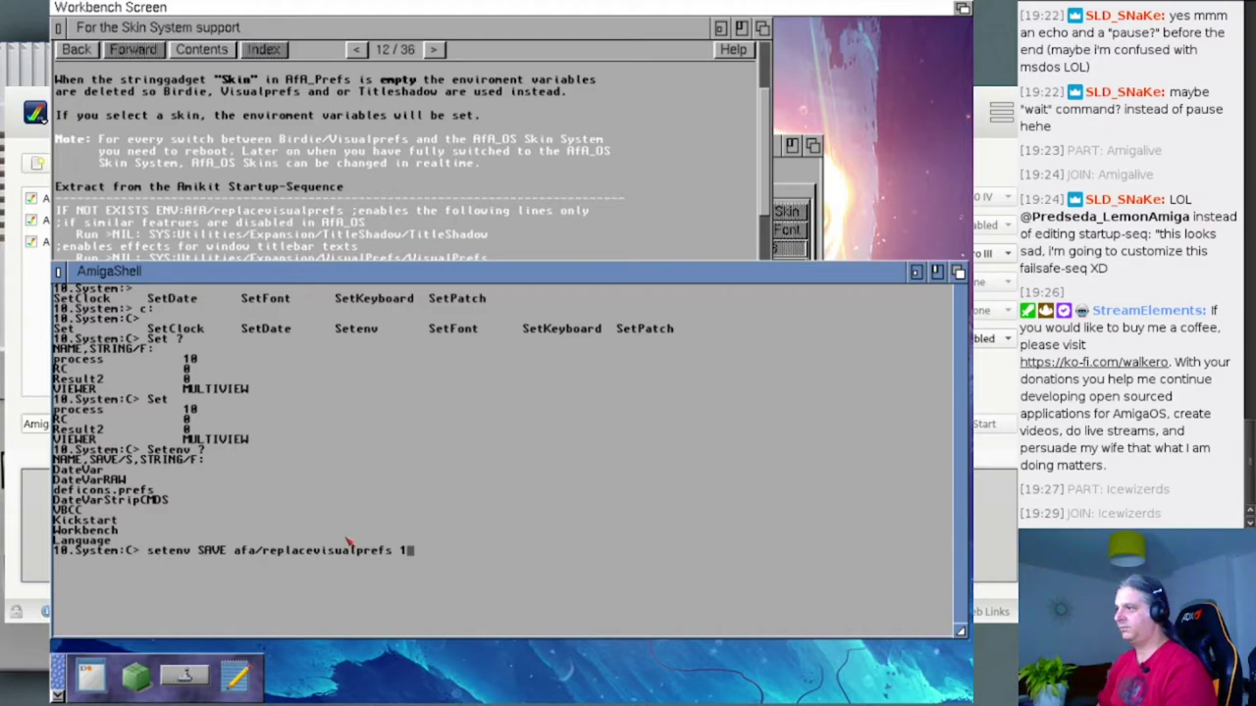
key(Return)
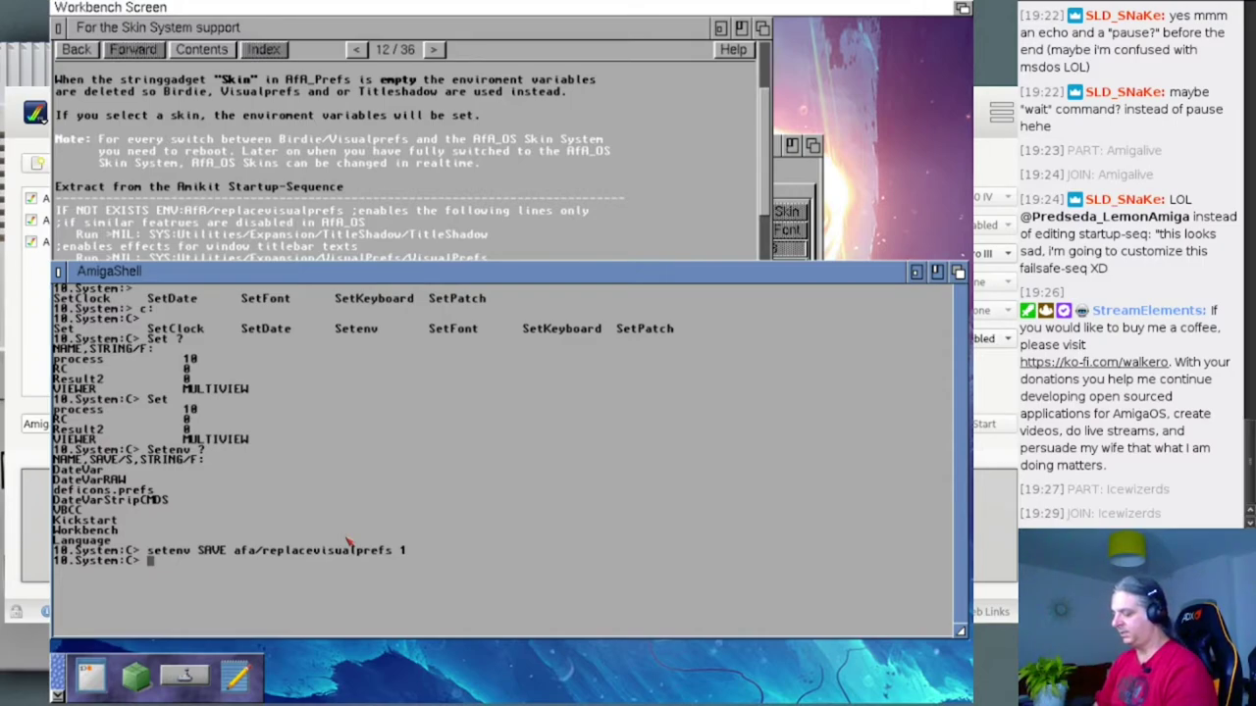
- List the contents of the env:afa/ directory in the Shell
text(dir env:)
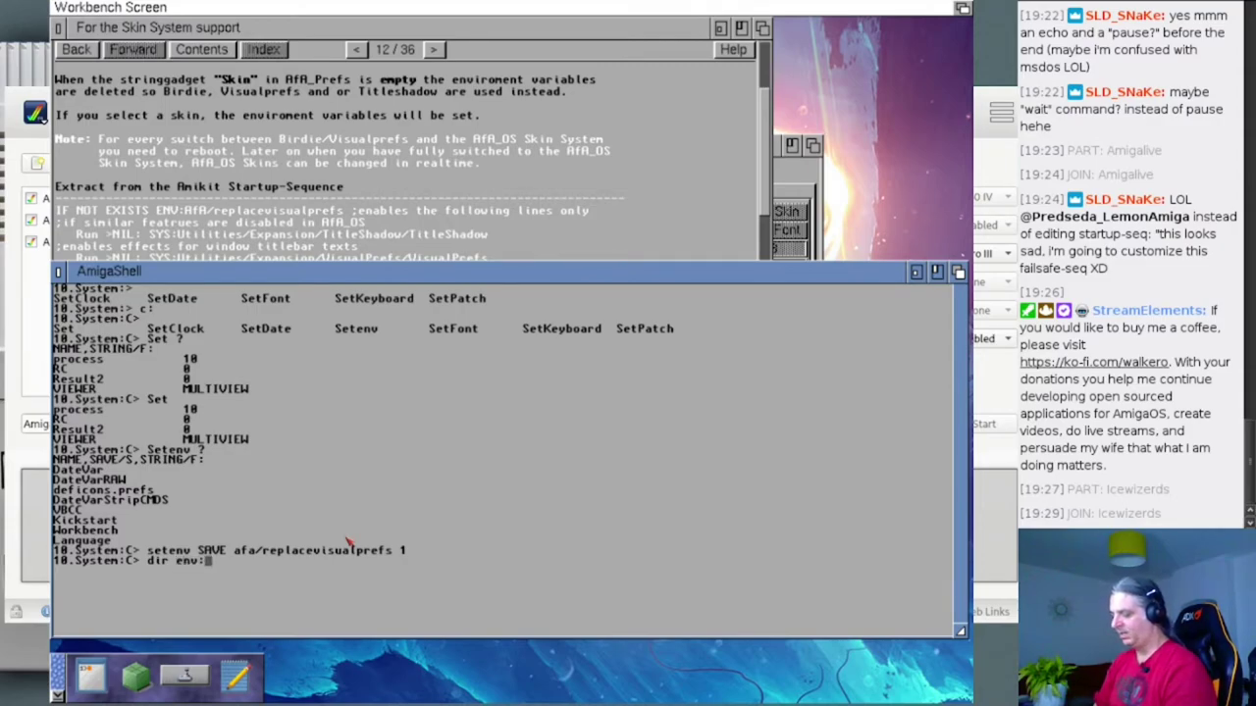
text(afa/)
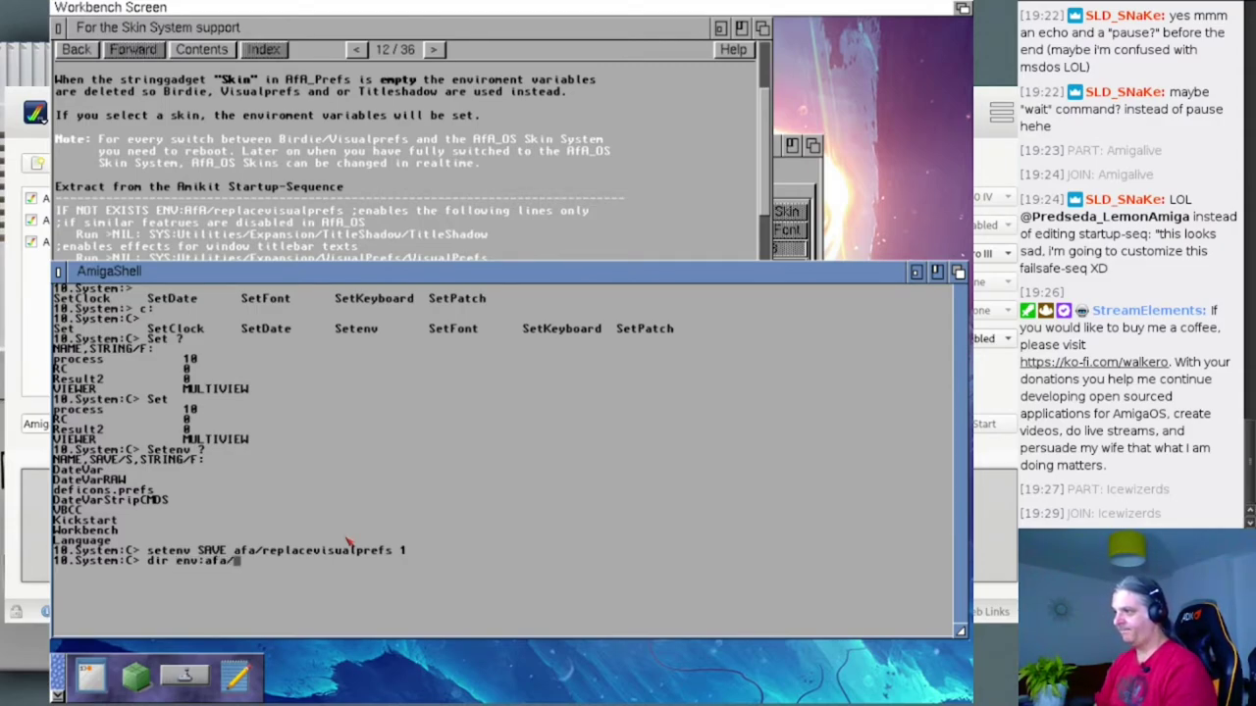
key(Return)
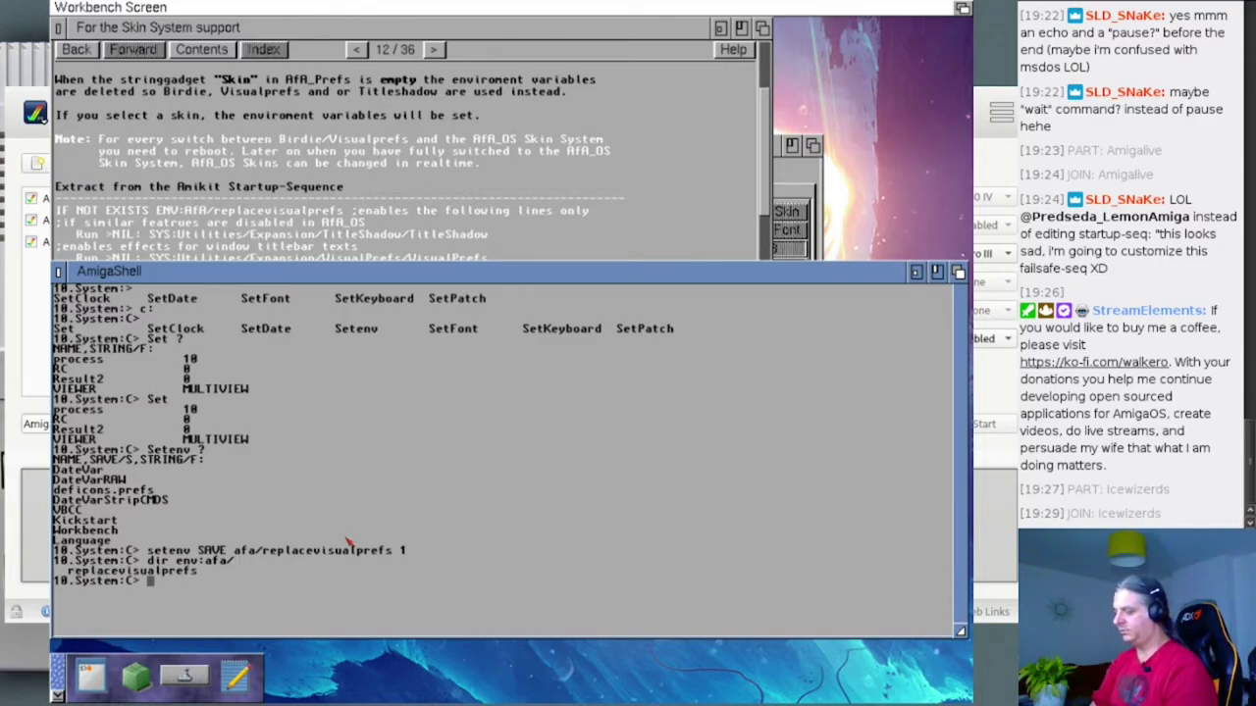
- Open env:afa/replacevisualprefs in TextEdit from the Shell to check the stored value, and close the editor
text(textedit )
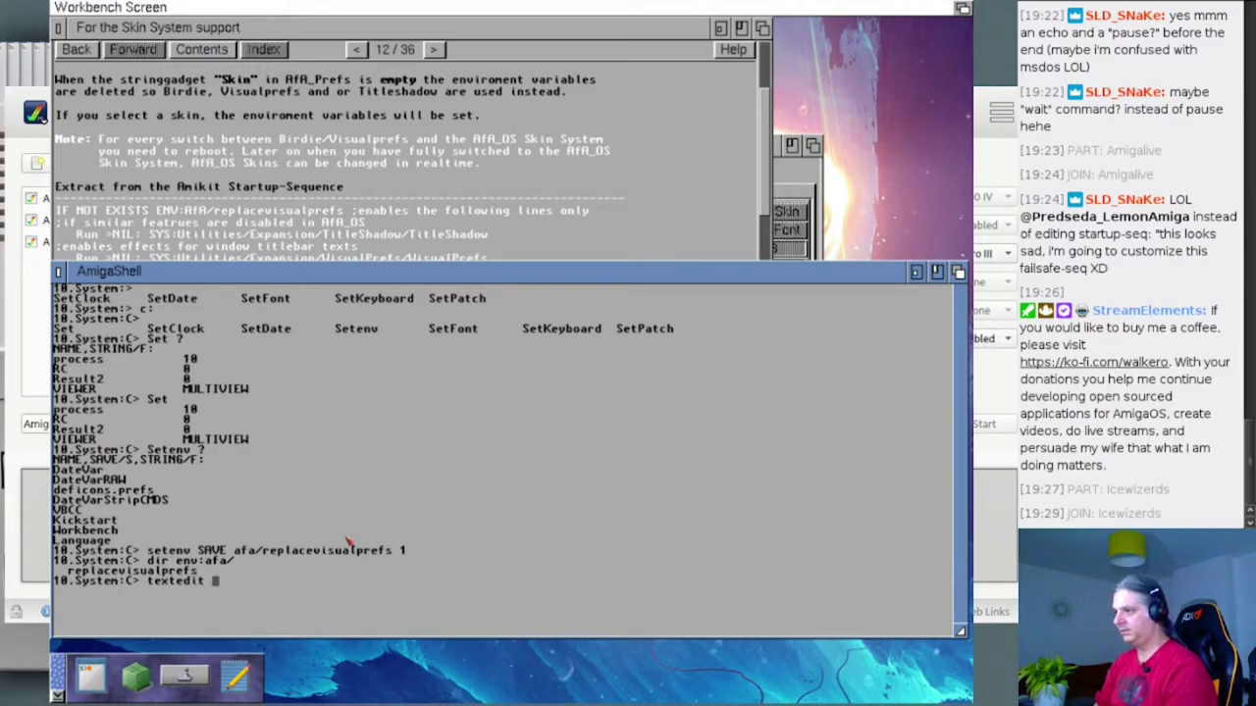
text(env:)
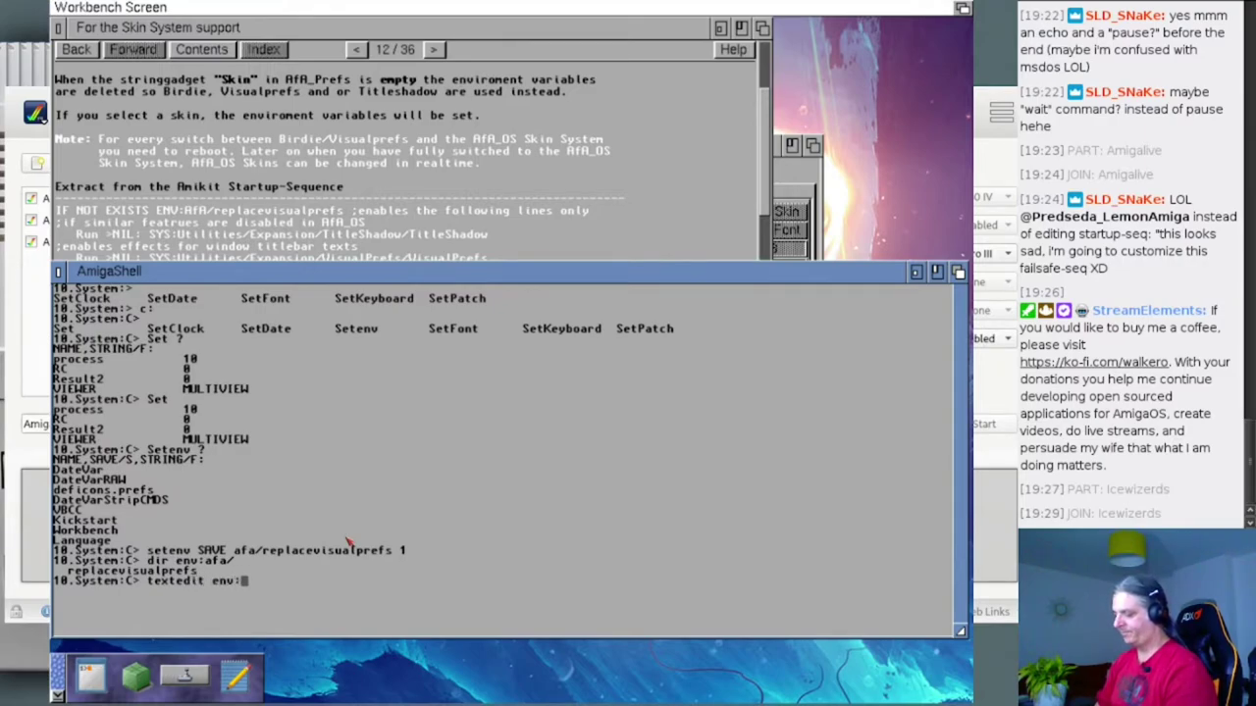
text(afa/)
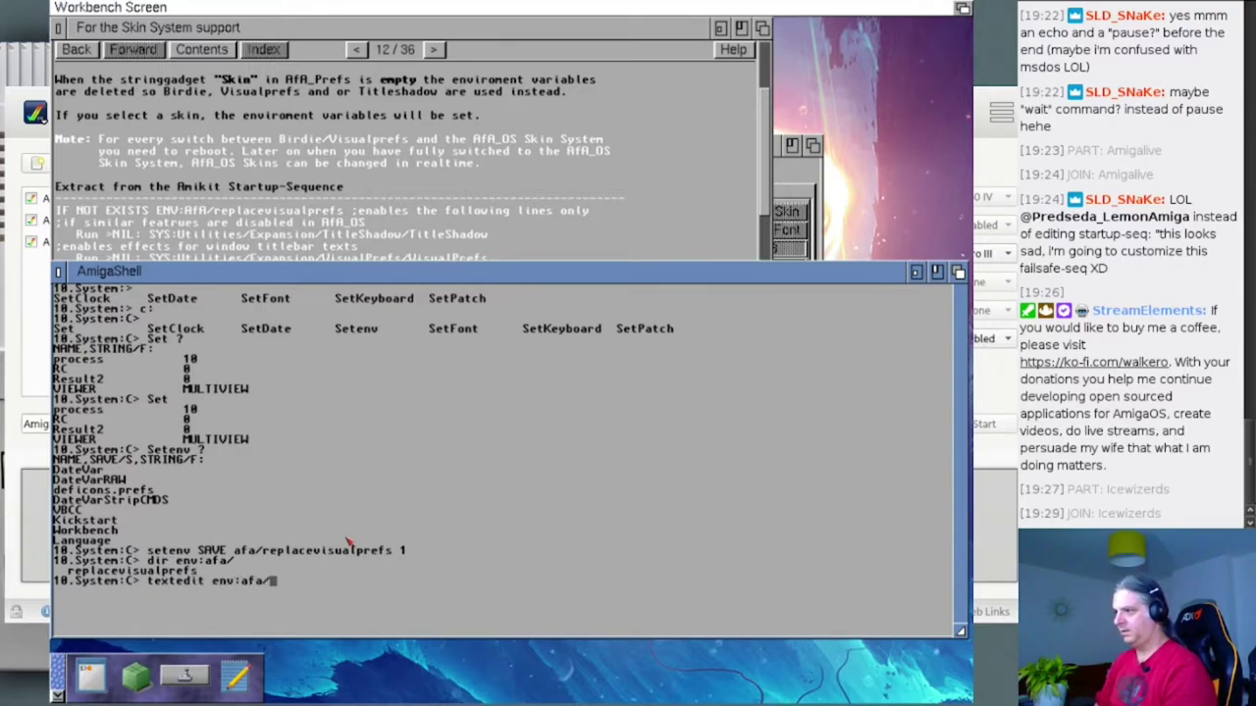
text(rep)
key(Tab)
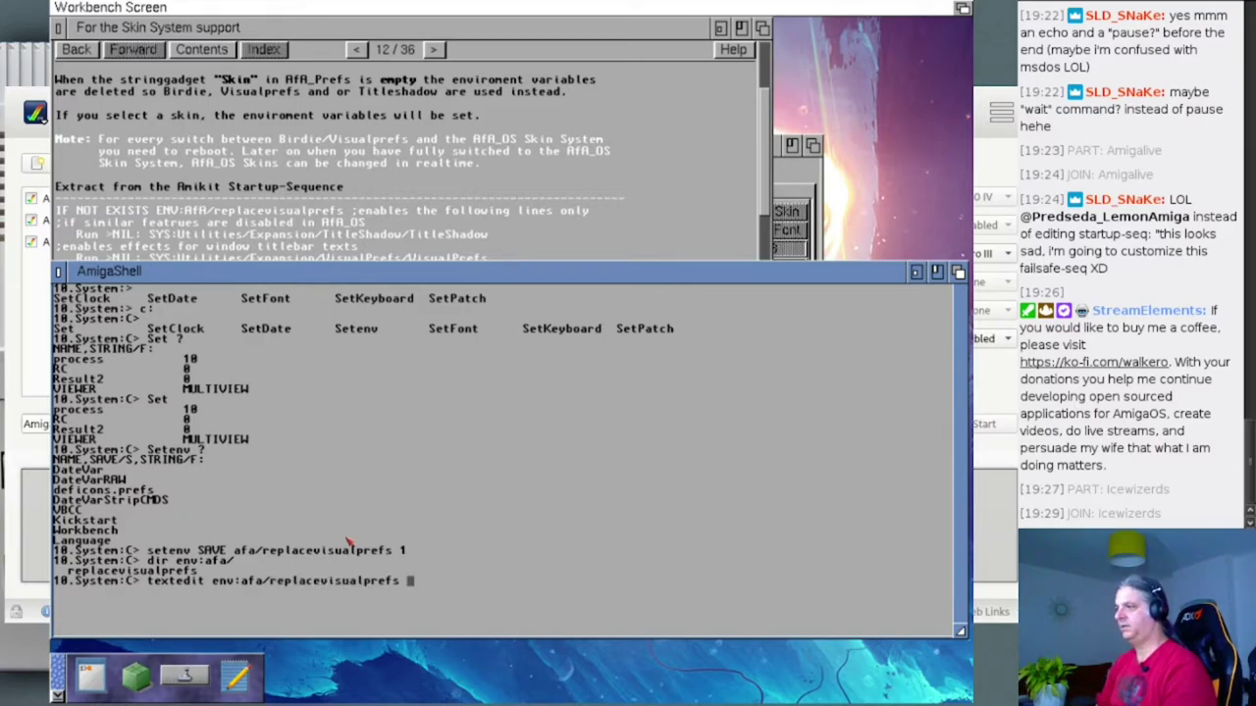
key(Return)
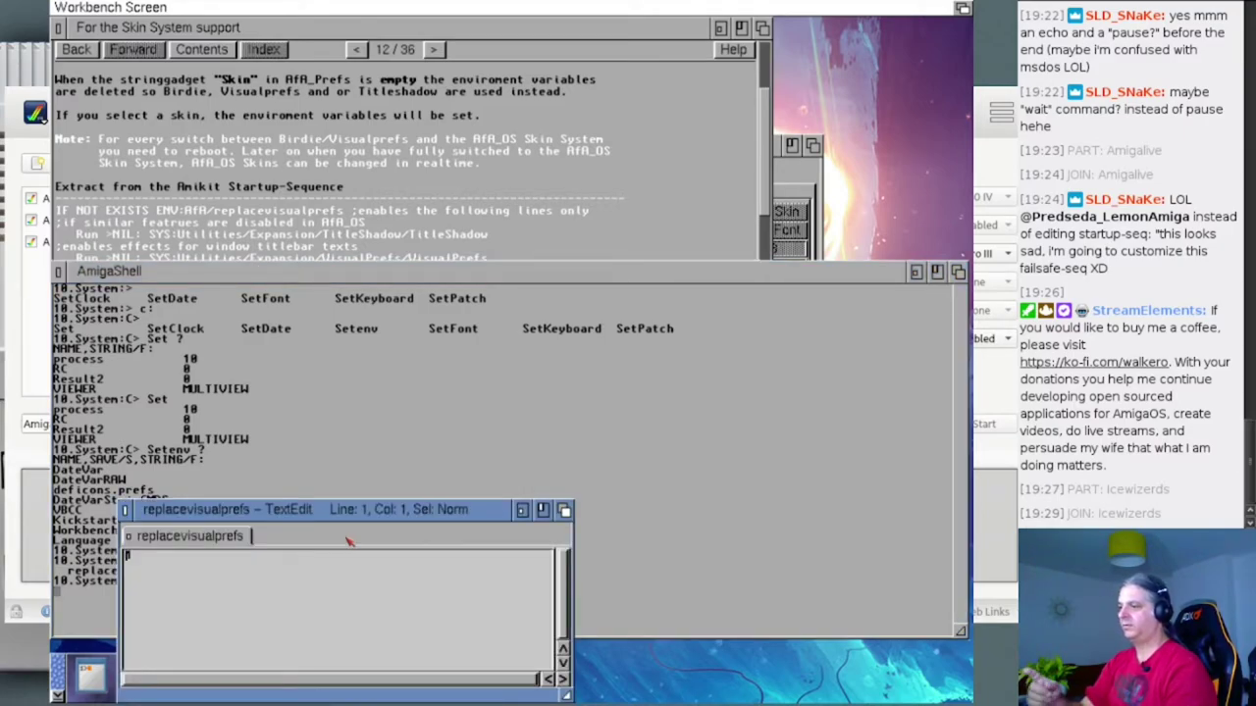
click(138, 559)
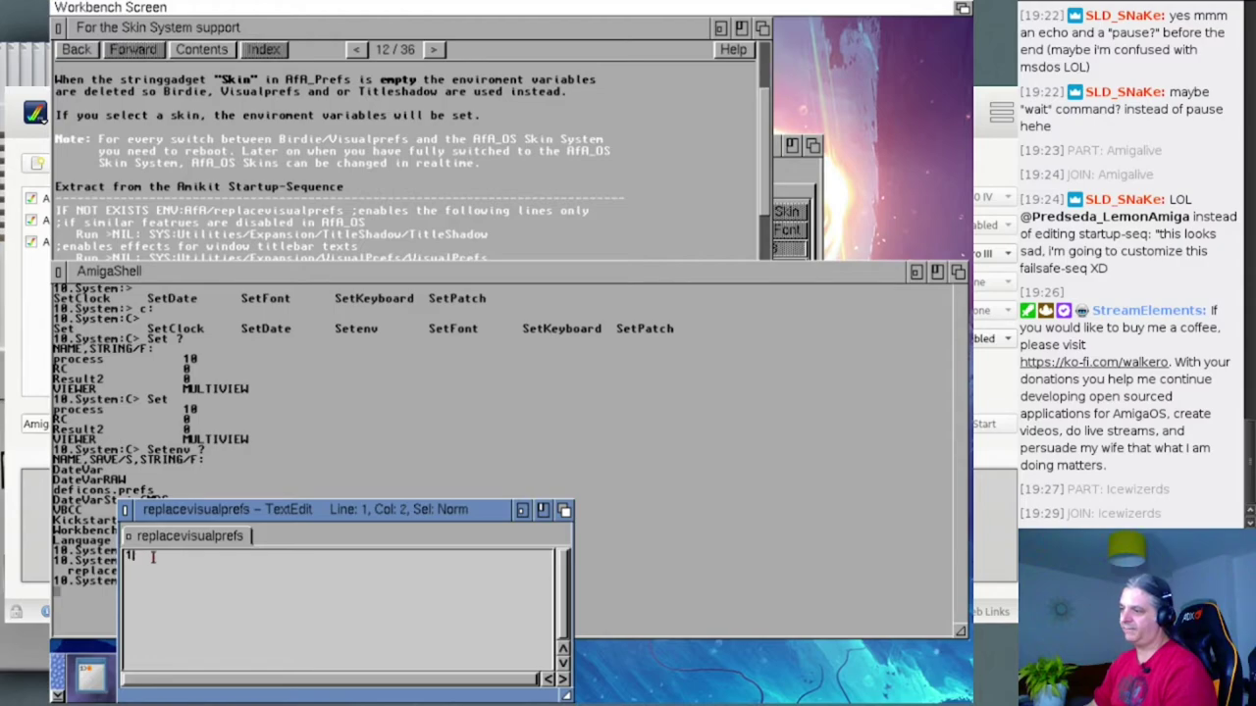
key(BackSpace)
click(127, 511)
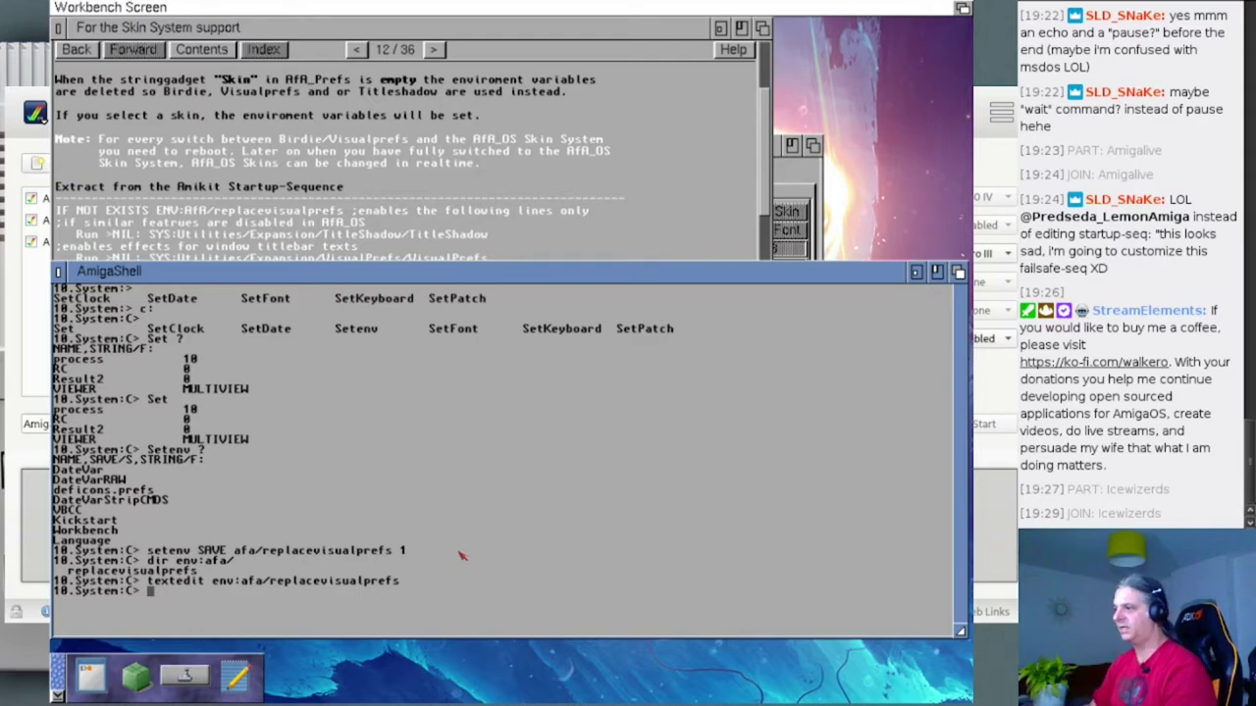
- Reuse the earlier dir command with the path changed to envarc:afa/ to list the permanently saved variables
key(Up)
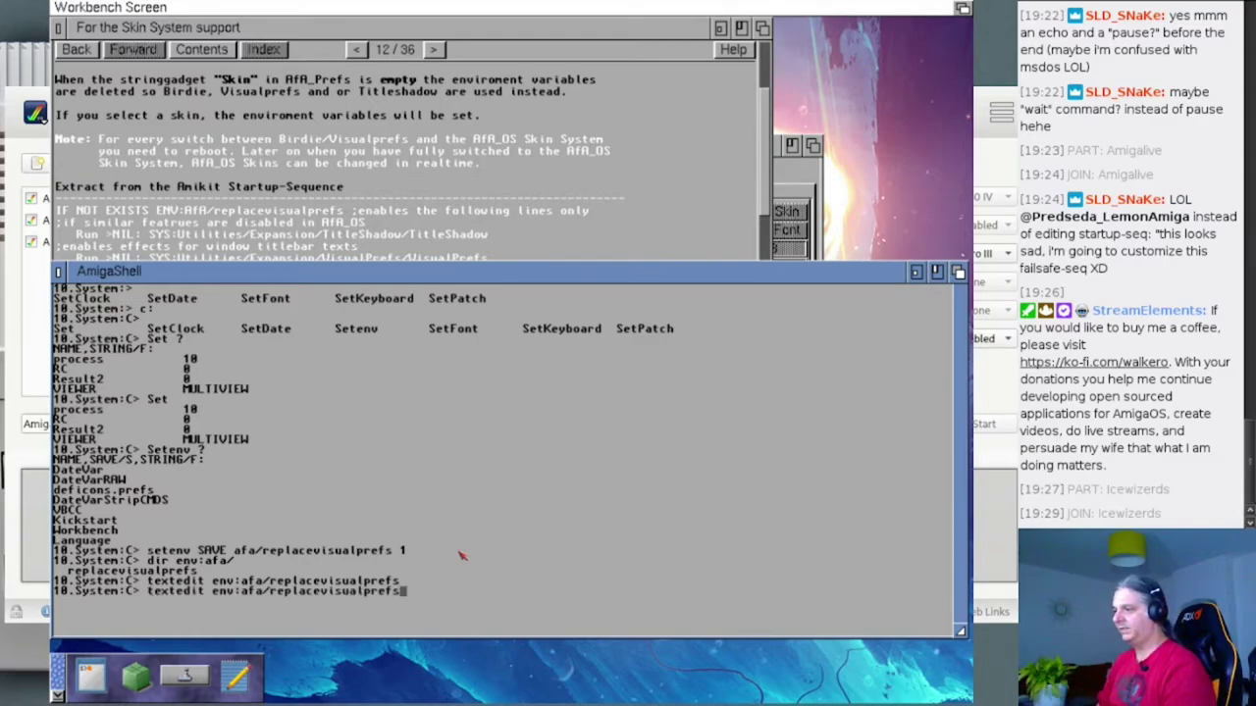
key(Up)
key(Left)
key(Left)
key(Left)
key(Left)
key(Left)
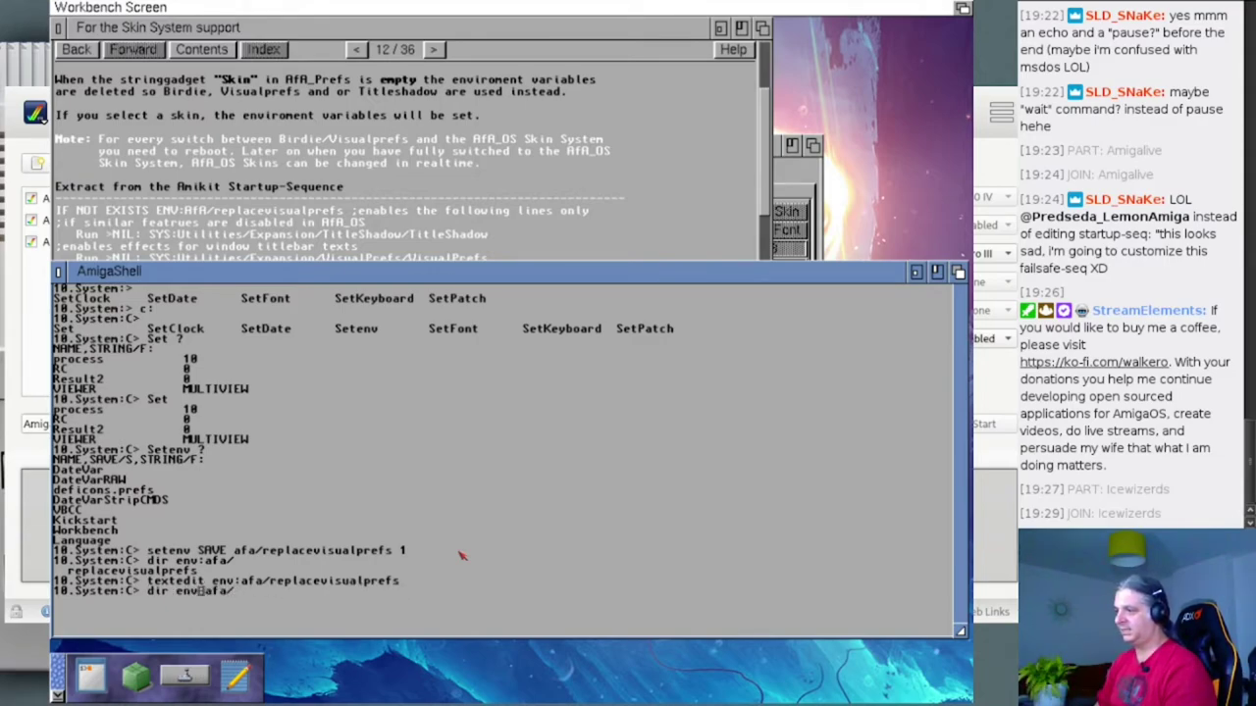
text(arc)
key(Return)
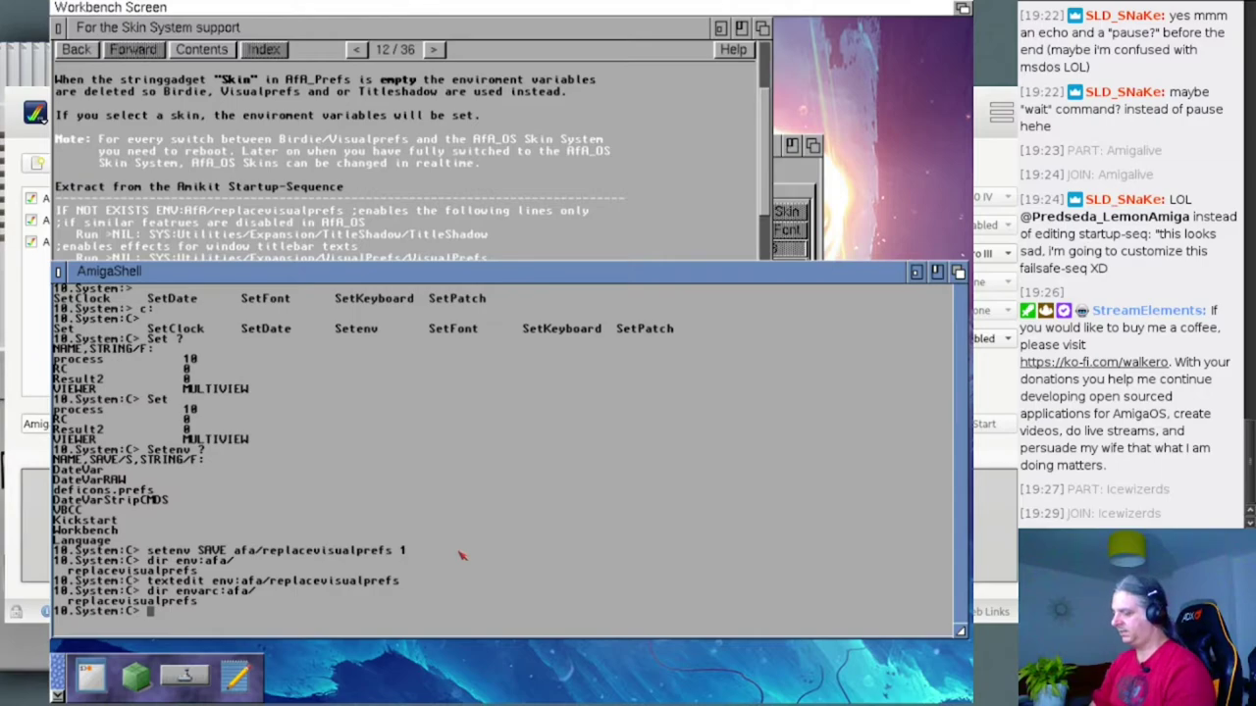
- Reboot the Amiga, open the Prefs drawer on the System disk, and make its window wider and shorter
key(ctrl+super+super)
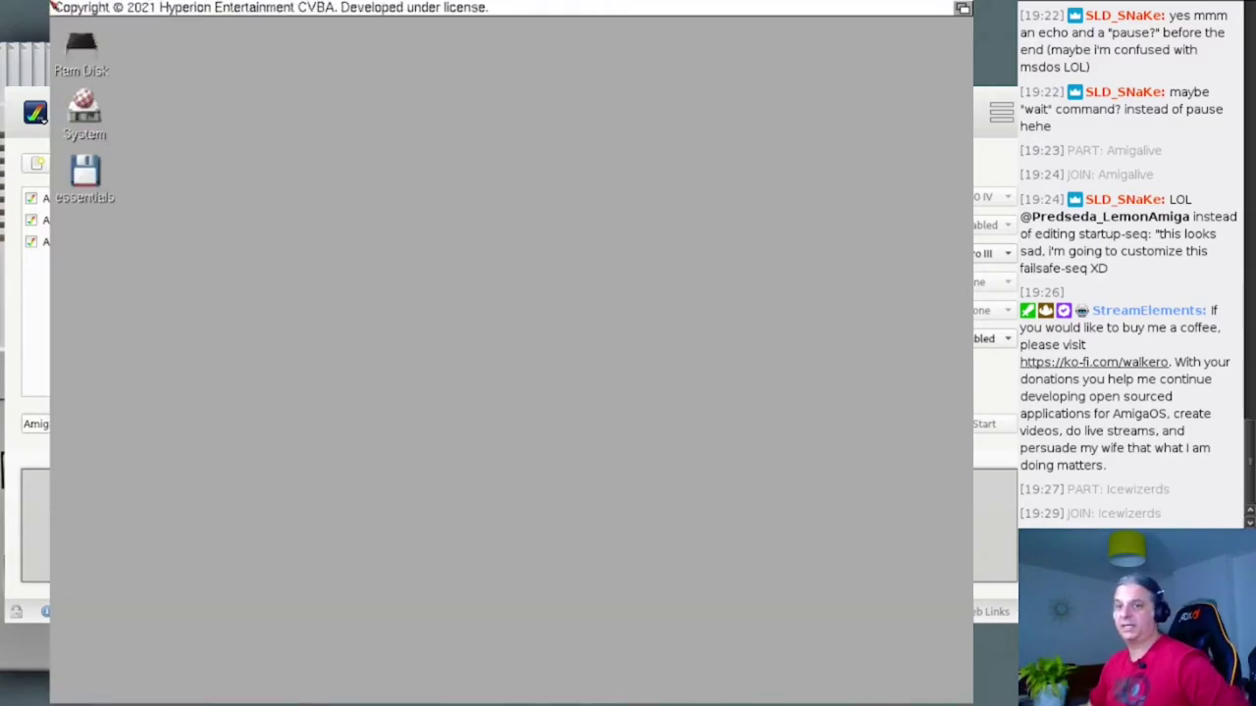
double_click(87, 110)
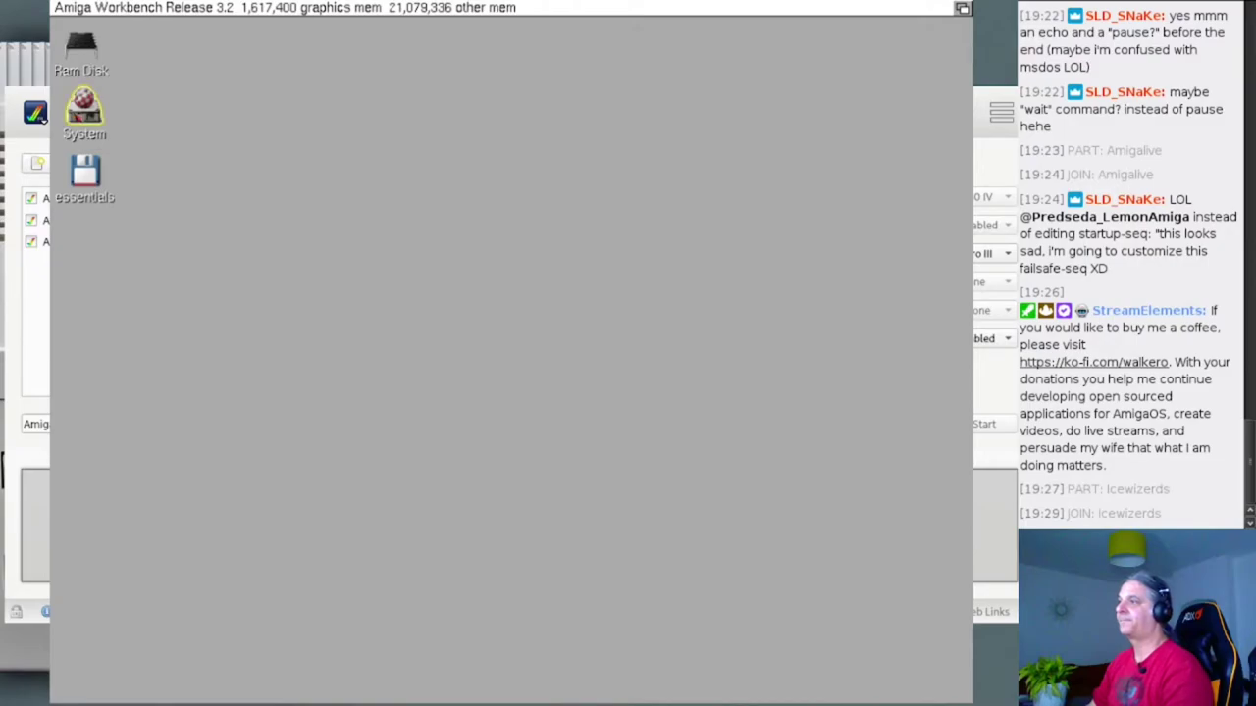
click(132, 122)
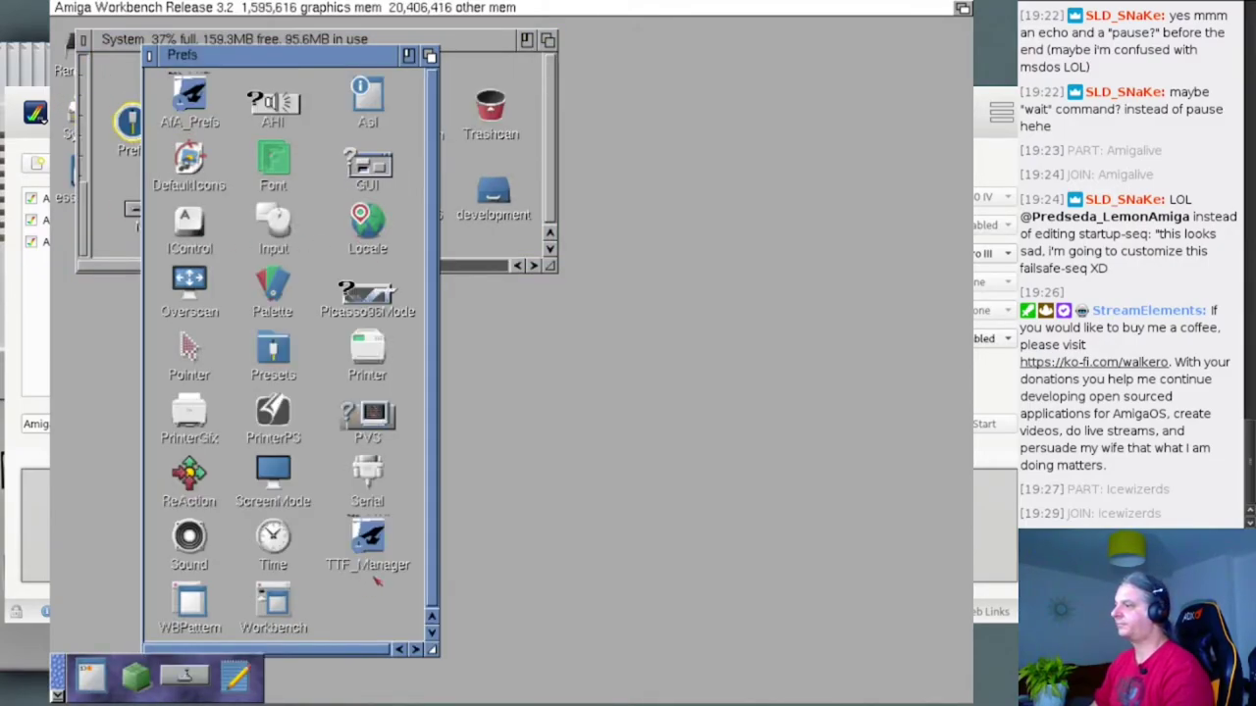
drag(433, 651, 633, 472)
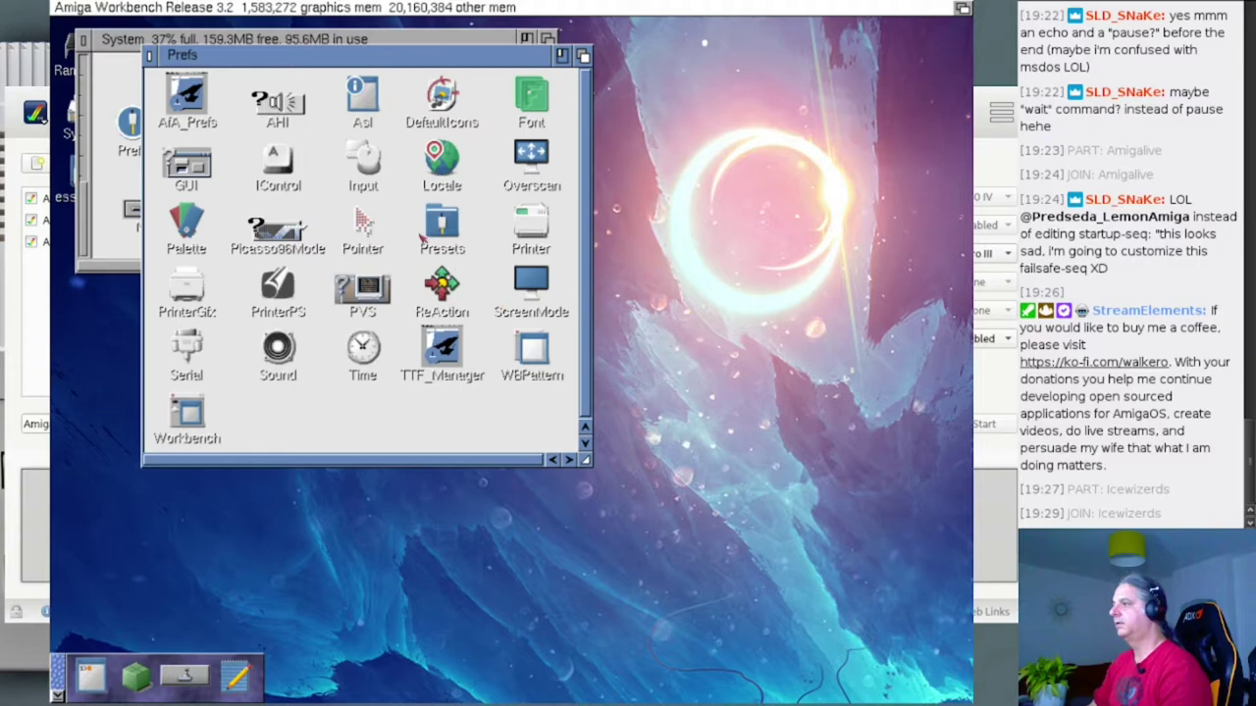
- Open AfA_Prefs and check whether the Window skin options are enabled, also looking through the Icon, Misc and Text settings
double_click(197, 97)
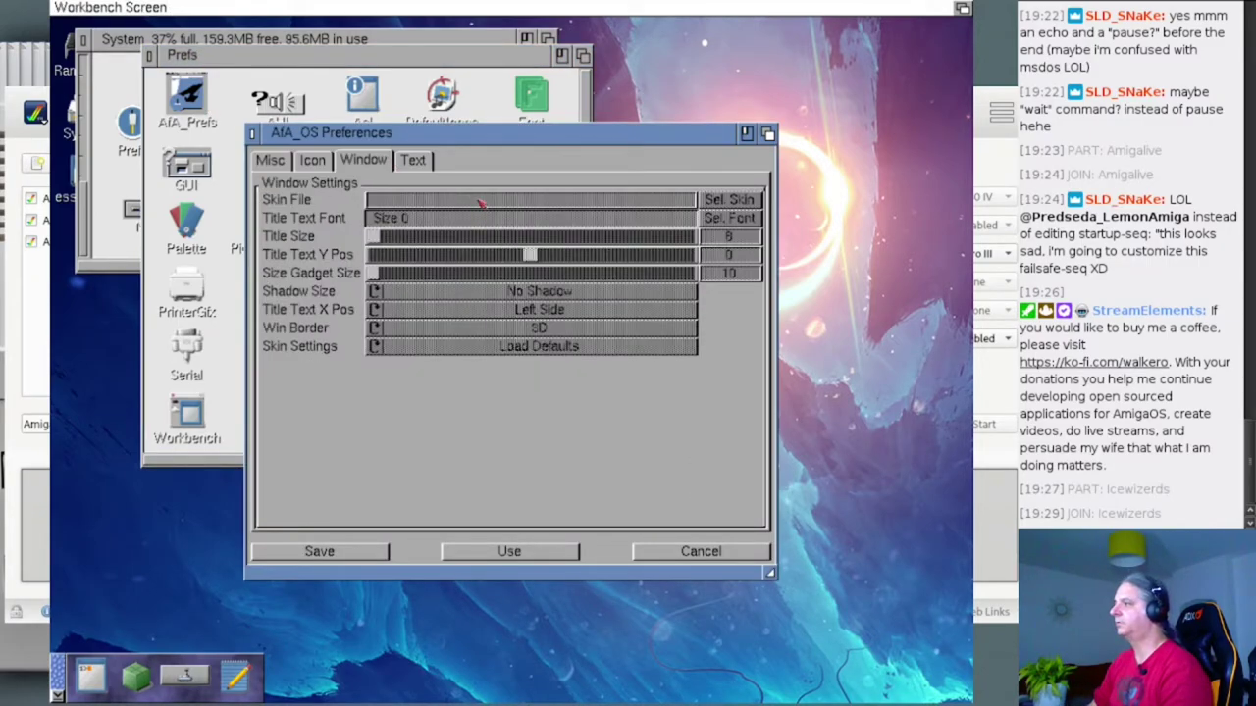
drag(378, 143, 573, 170)
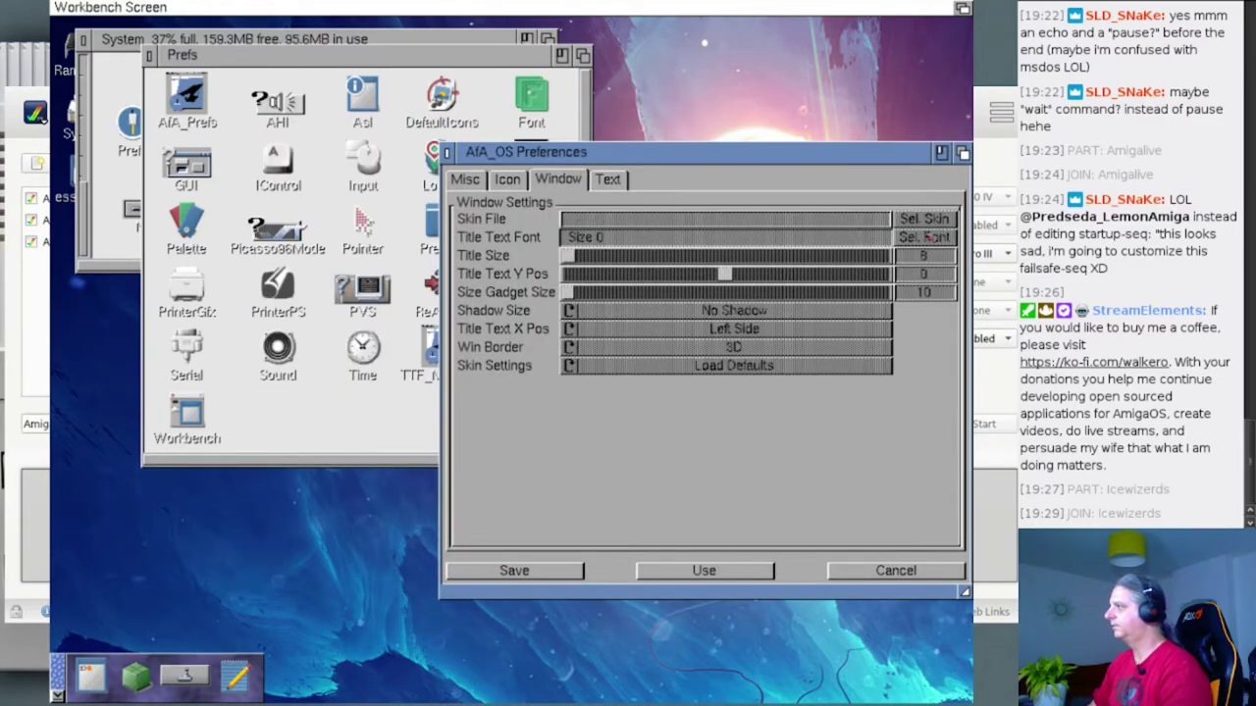
click(521, 181)
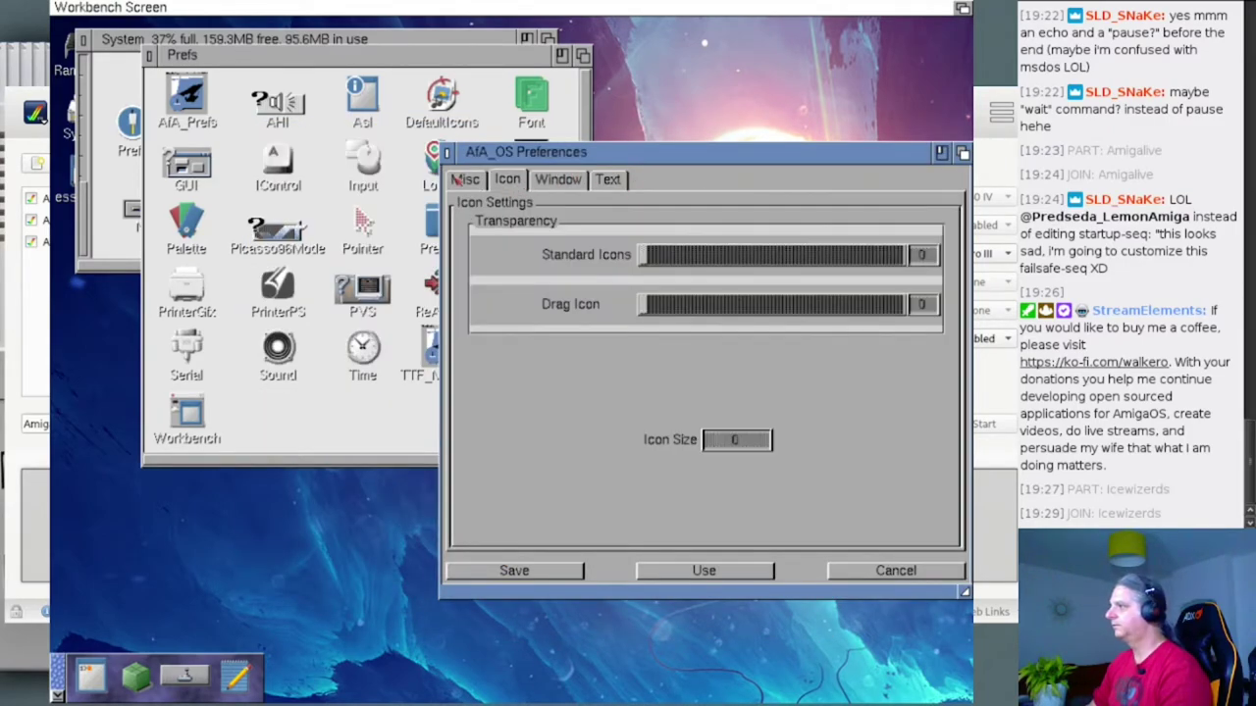
click(459, 180)
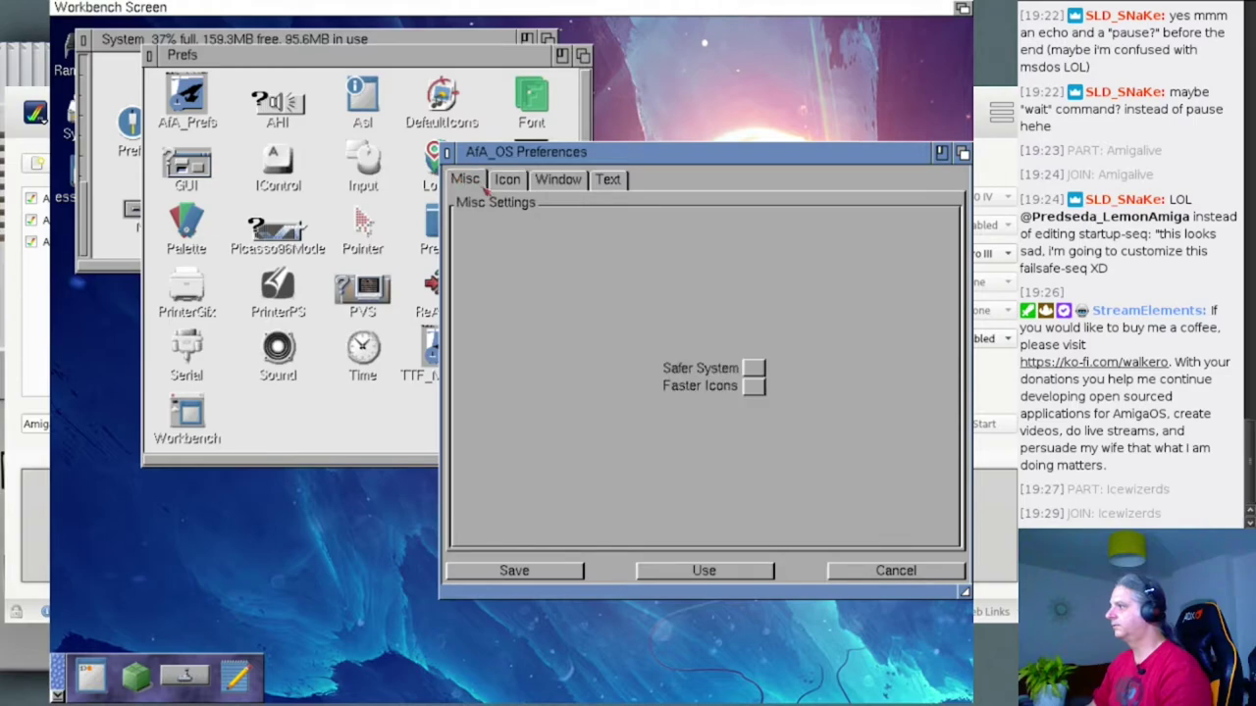
click(555, 182)
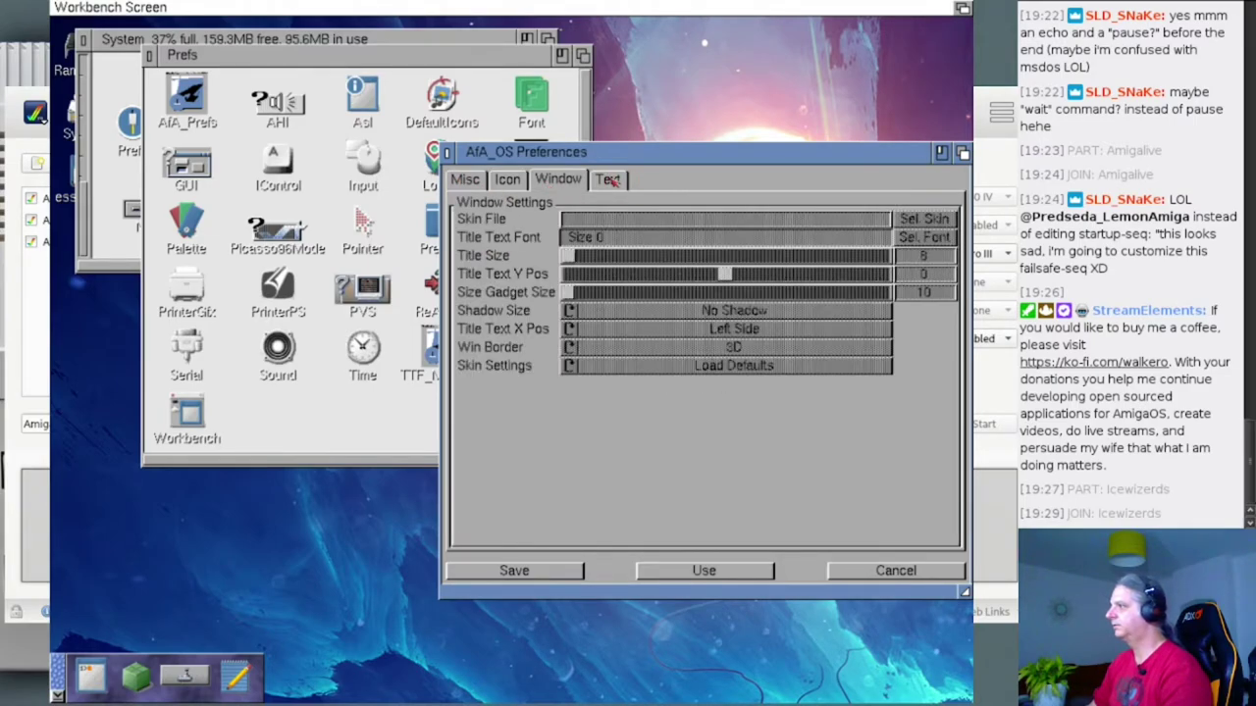
click(611, 182)
click(557, 180)
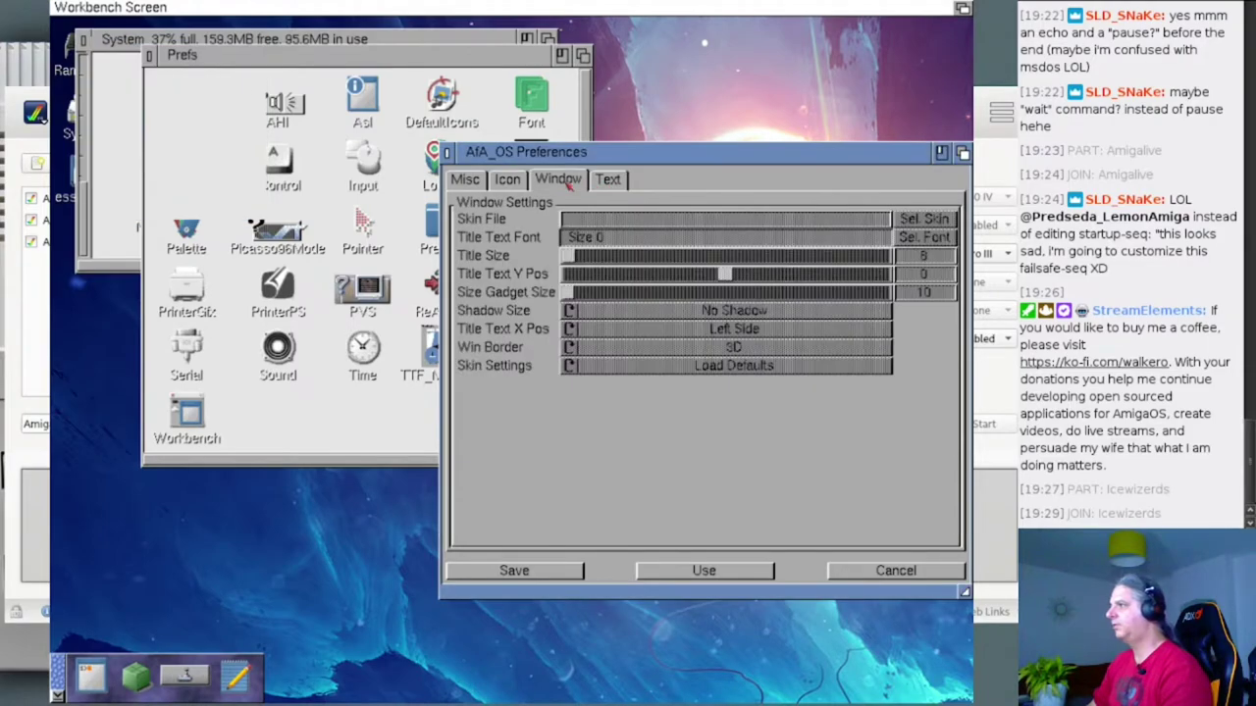
- Close AfA_OS Preferences and the Prefs drawer, and open the System drawer inside the System disk
click(447, 154)
click(149, 57)
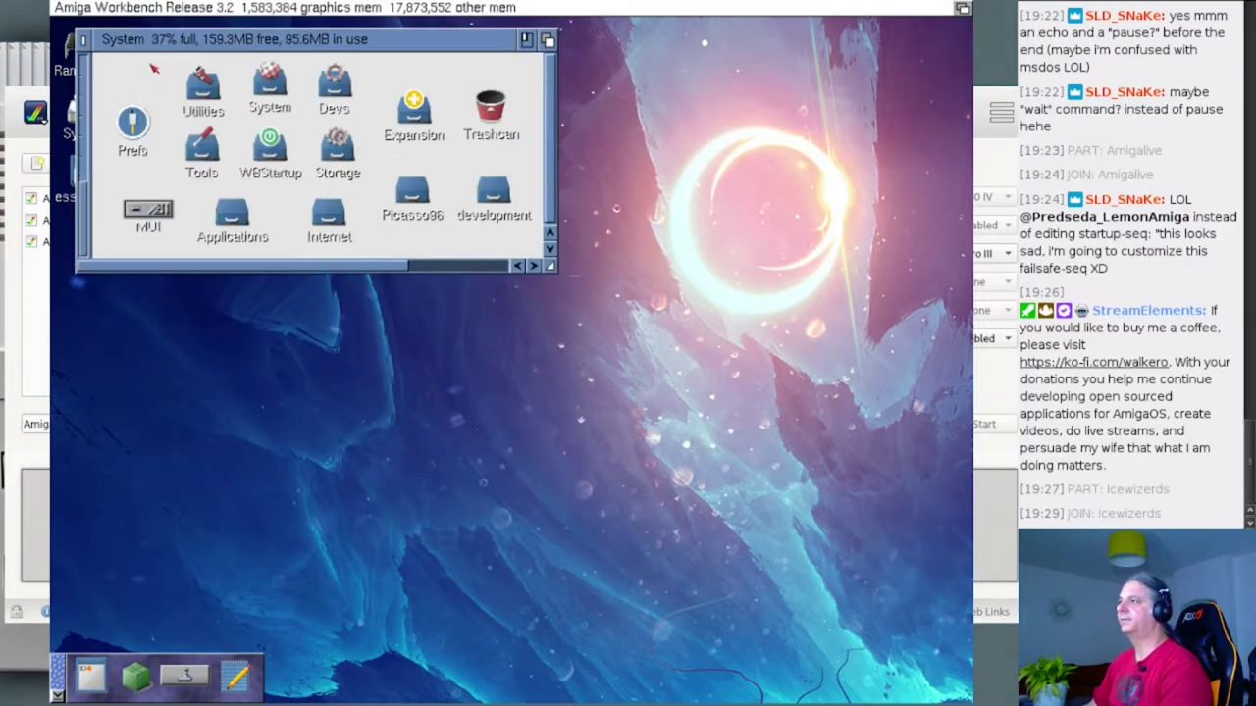
double_click(254, 93)
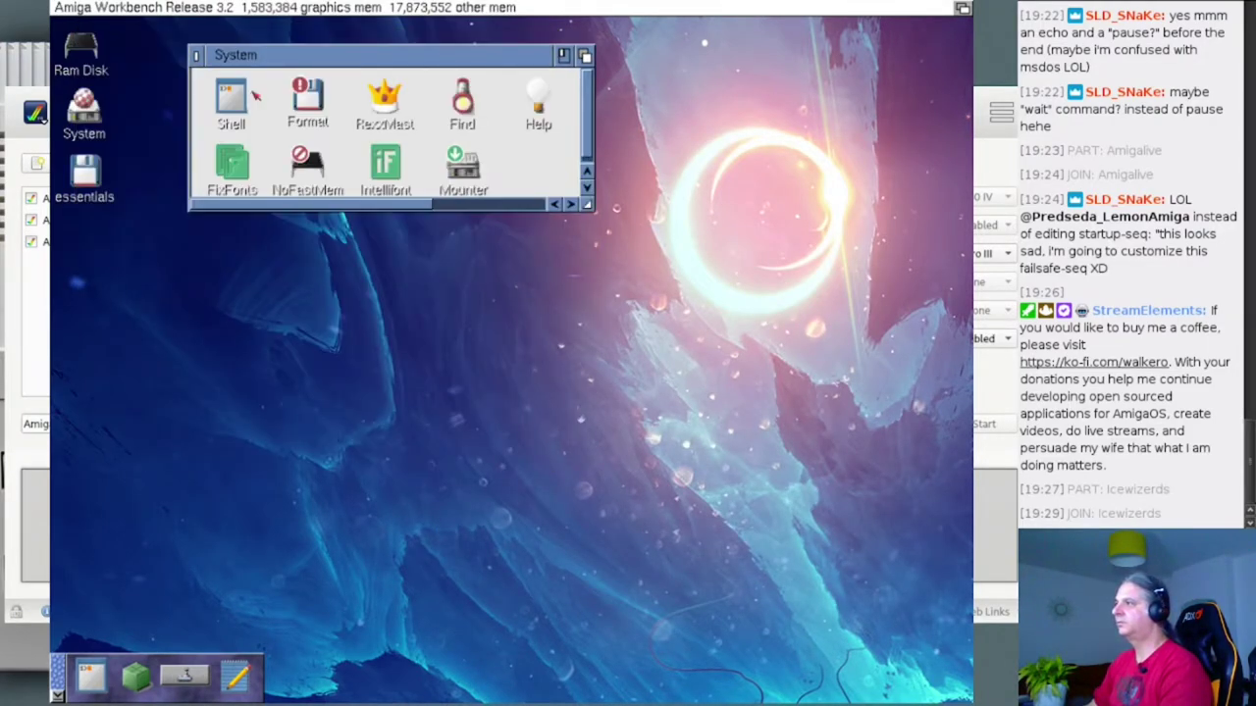
- Open AfA_OS_English.guide from the AfA_OS drawer and go to its installation section's page on Skin System support
click(461, 208)
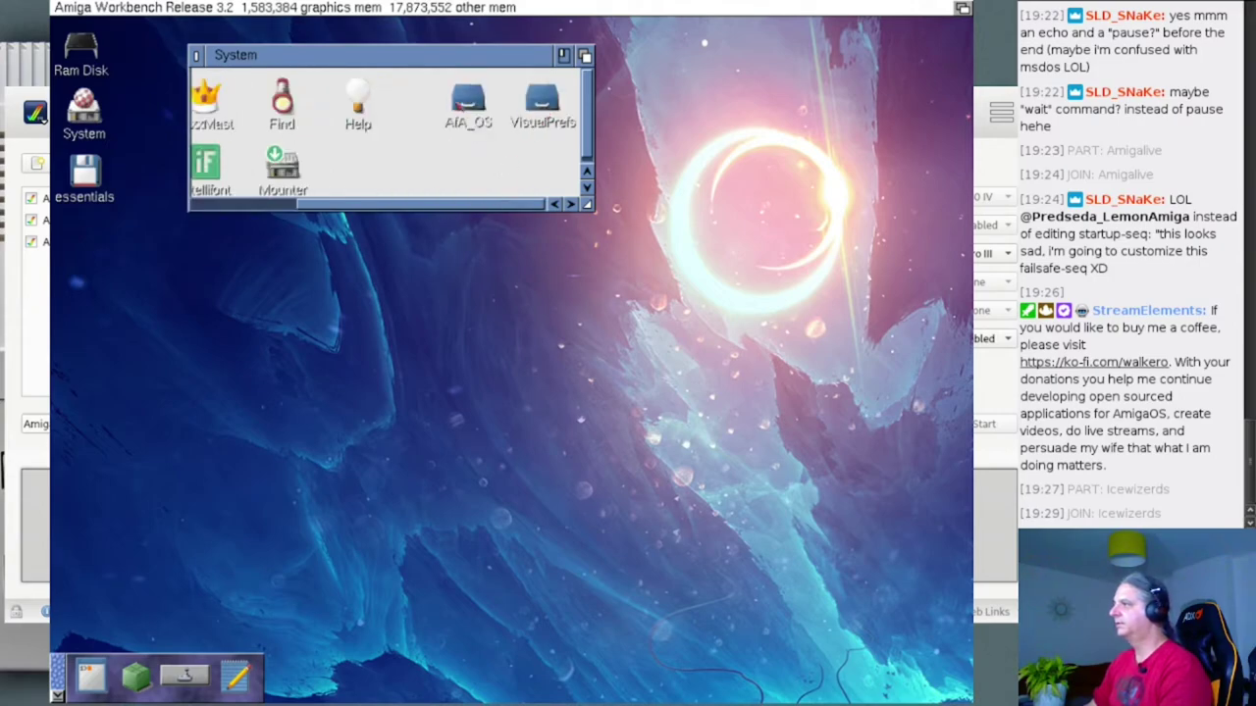
double_click(464, 106)
drag(563, 135, 669, 348)
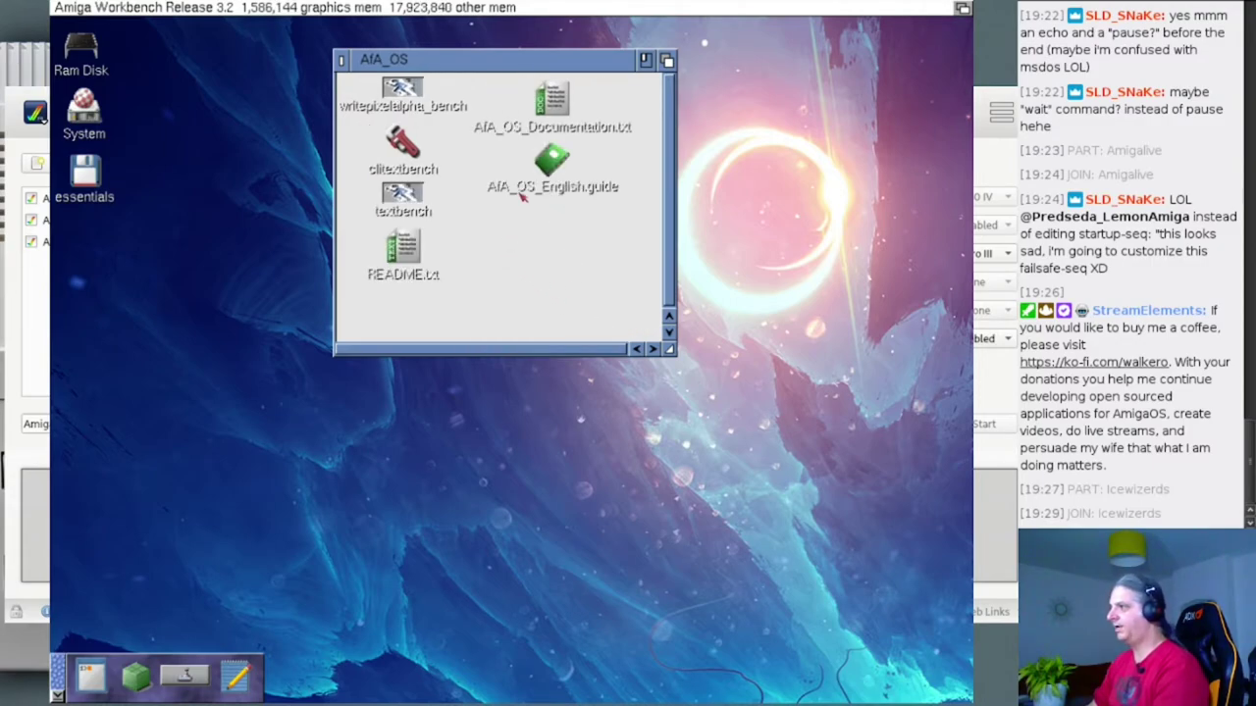
double_click(552, 159)
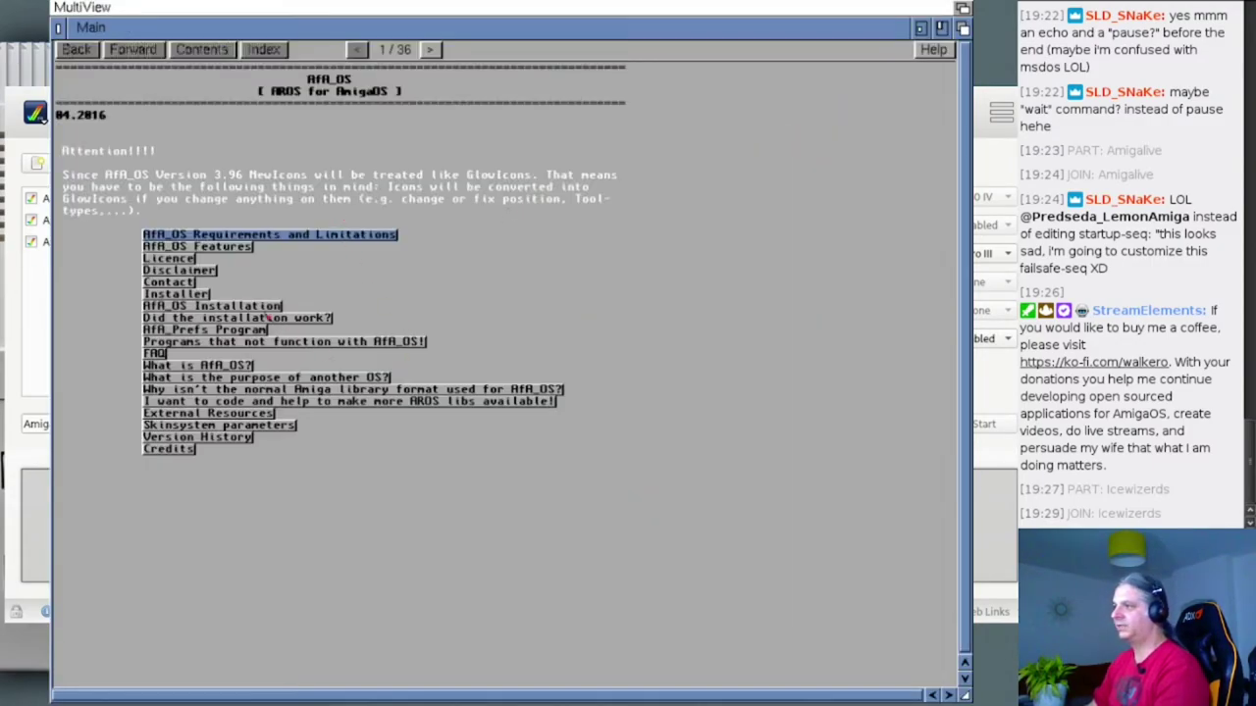
click(192, 308)
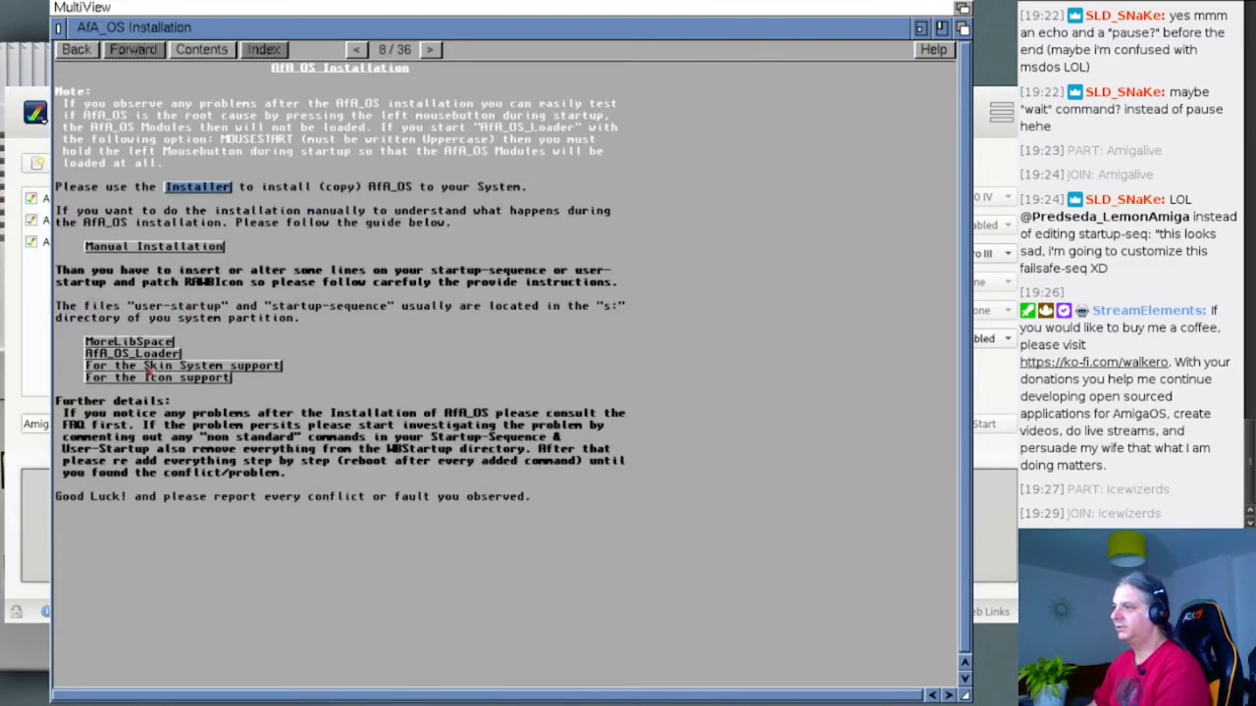
click(148, 371)
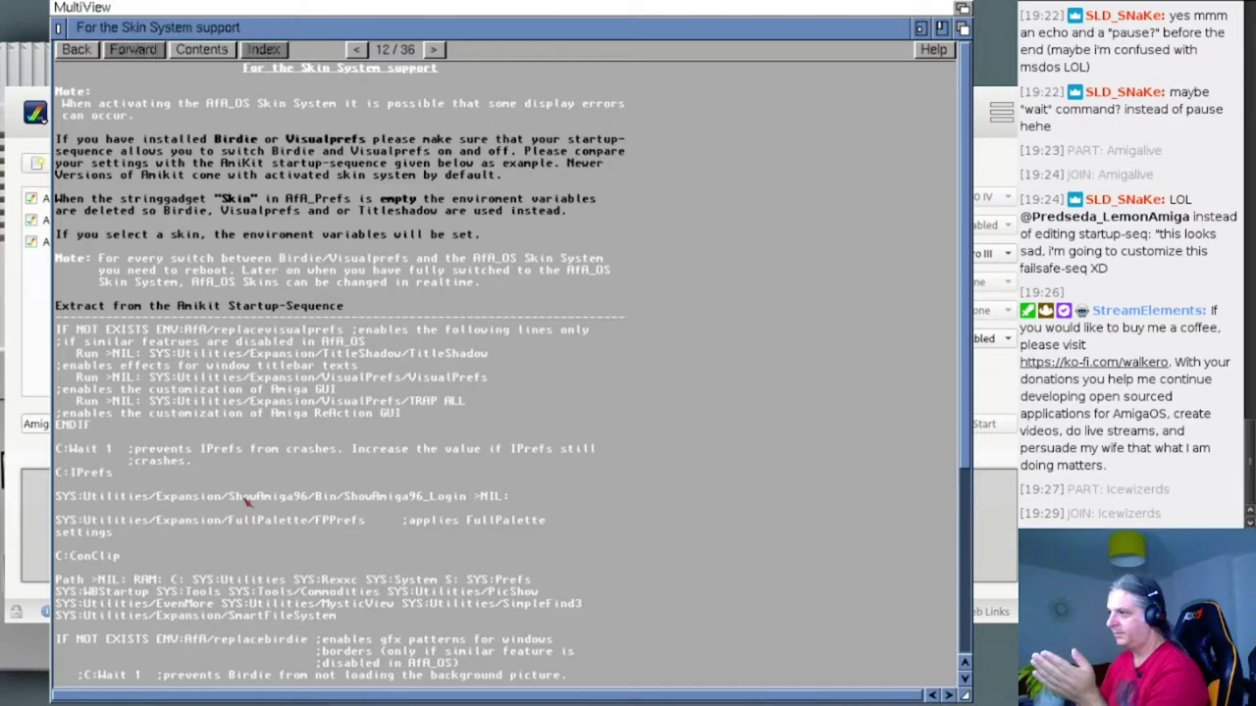
- Read the Skin System support page, examining the Amikit startup-sequence extract and the notes on skin environment variables
scroll(270, 469, down, 3)
scroll(331, 484, down, 1)
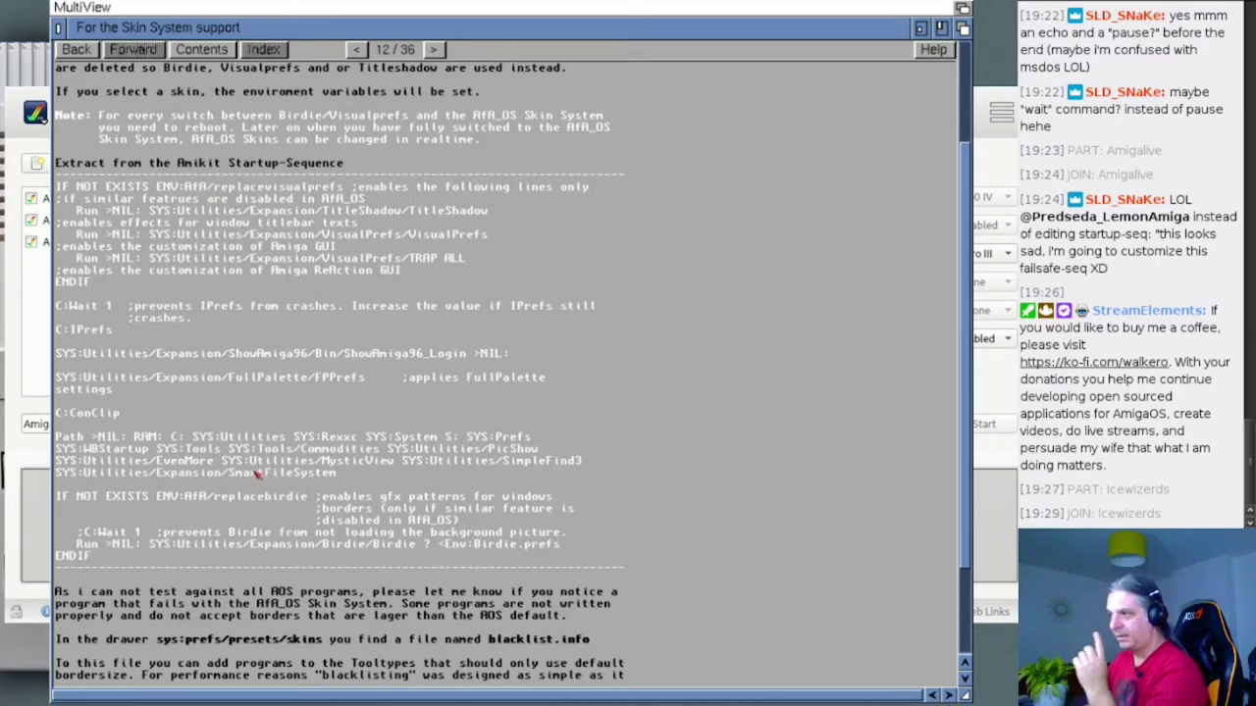
scroll(261, 469, down, 3)
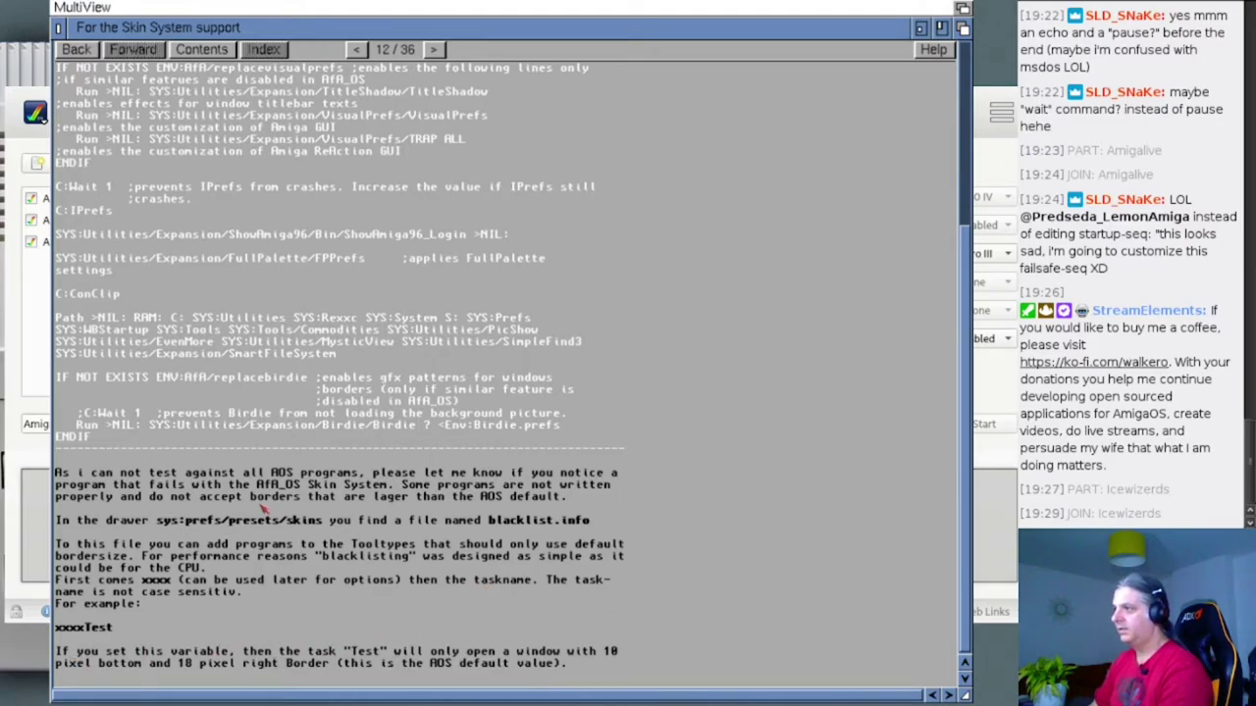
scroll(263, 510, up, 4)
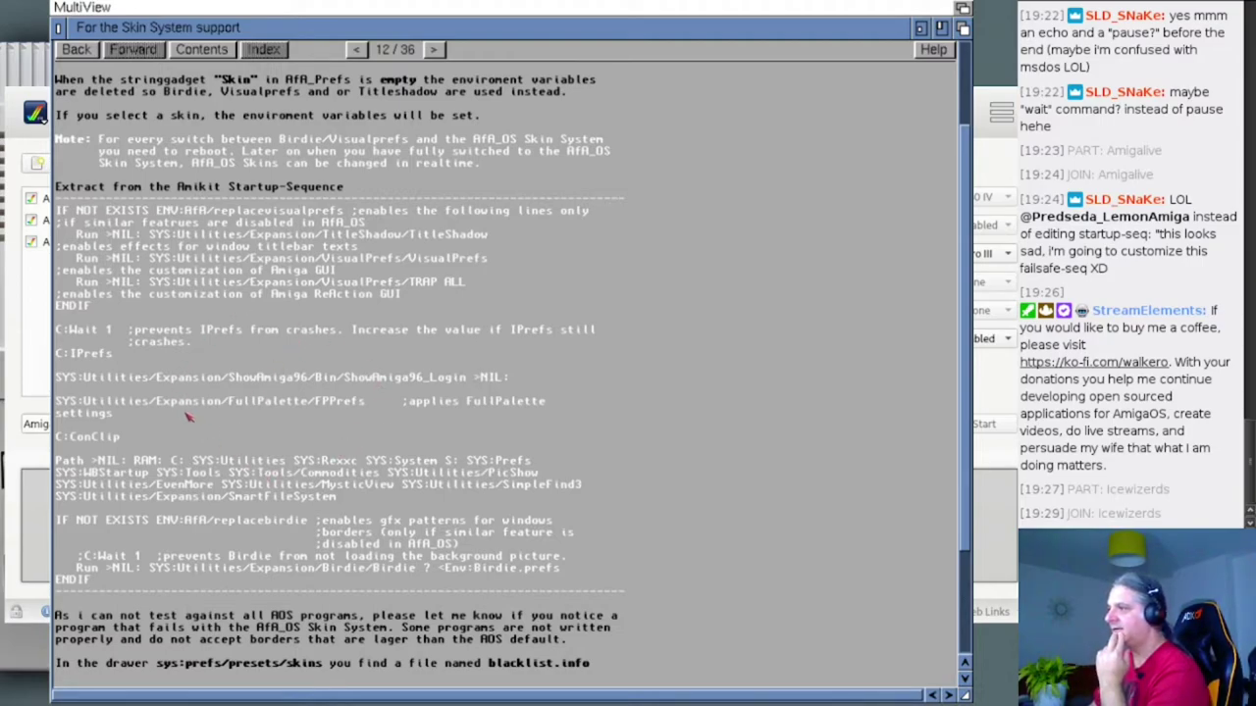
scroll(176, 343, up, 1)
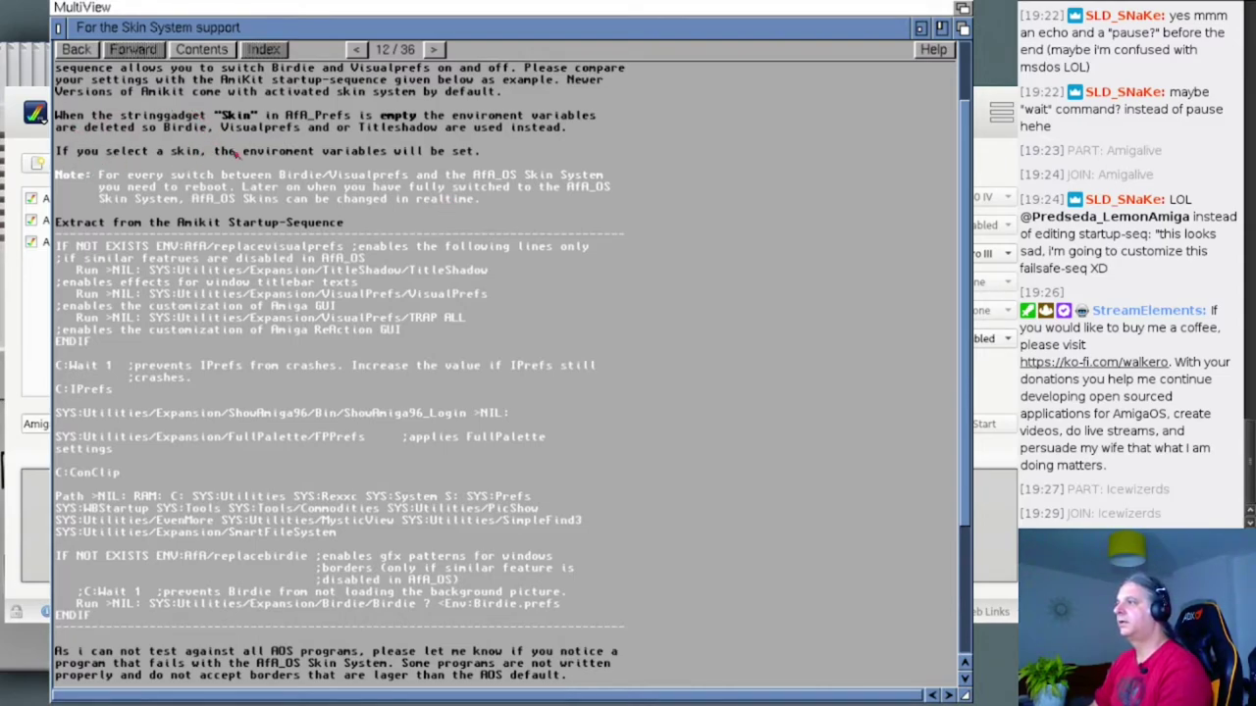
scroll(316, 267, up, 3)
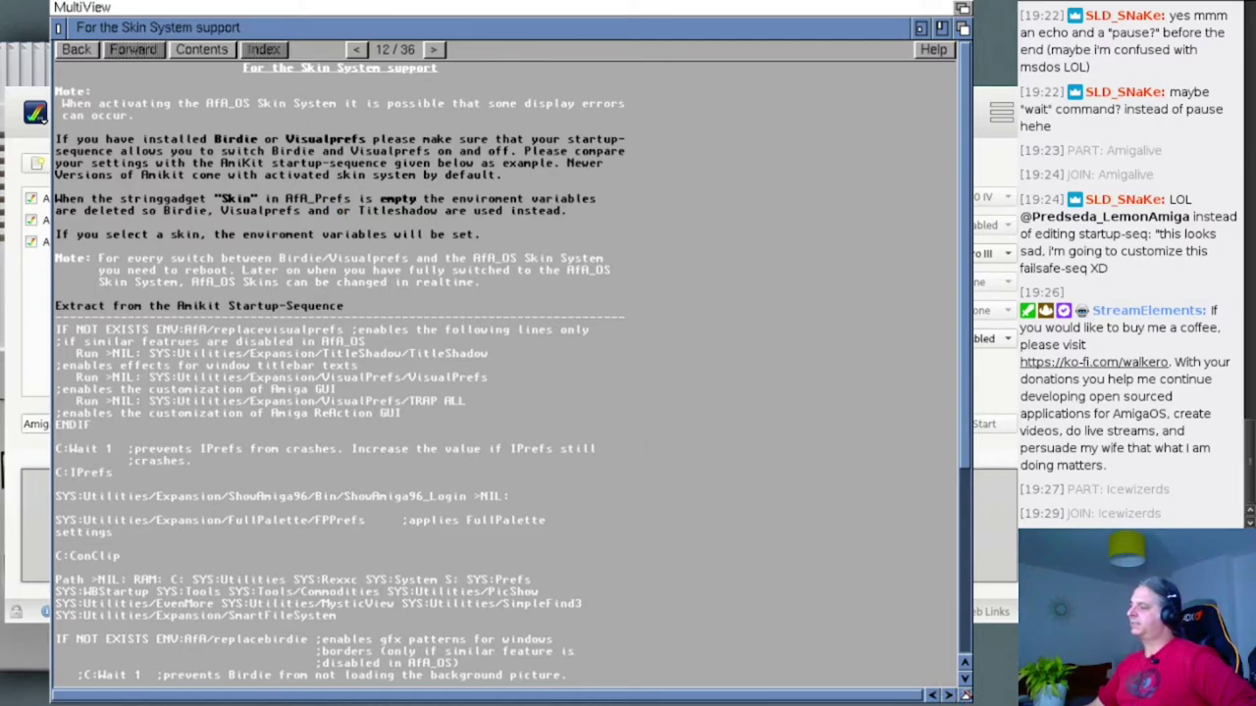
- Shrink the guide window, open a new shell and list the contents of env:afa/ with the dir command
drag(965, 695, 746, 374)
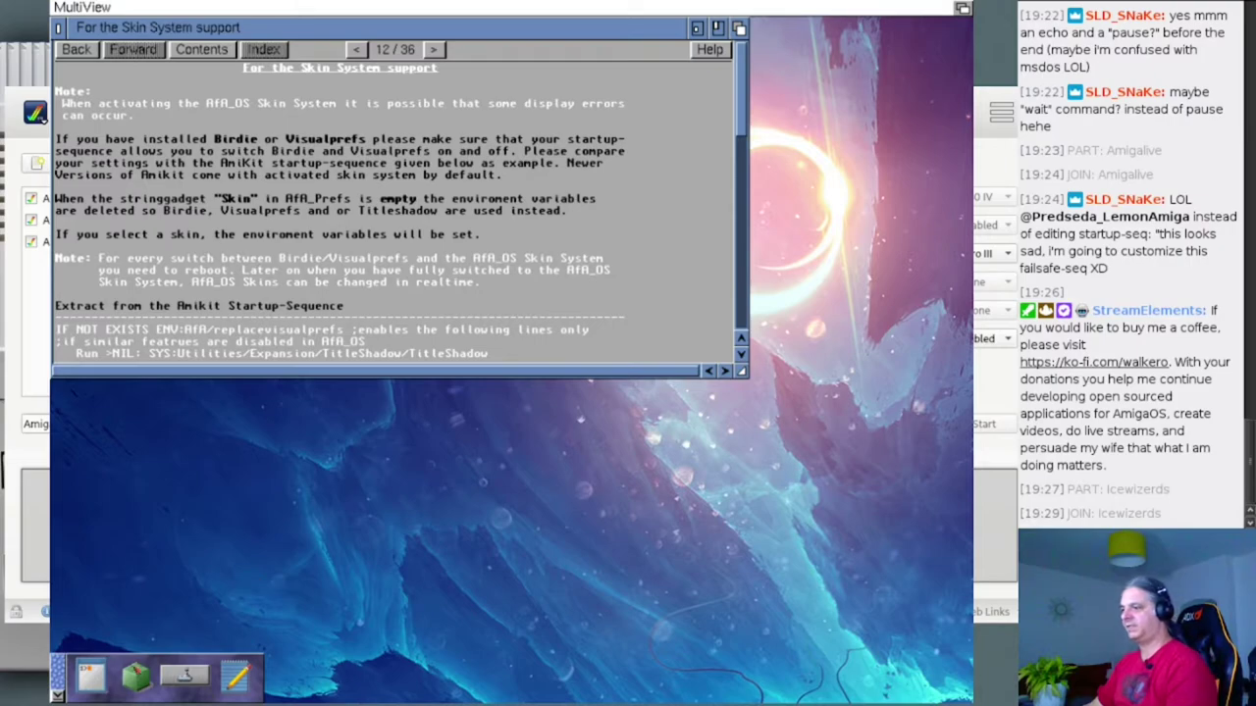
click(98, 682)
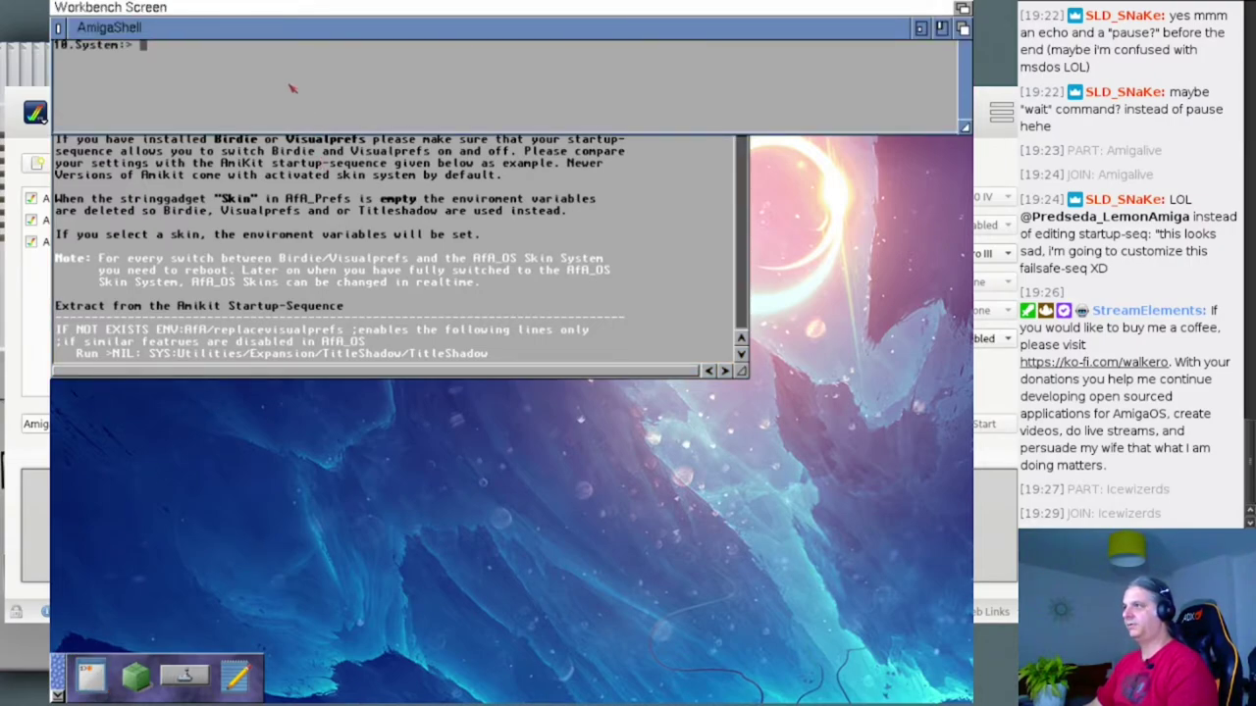
text(d)
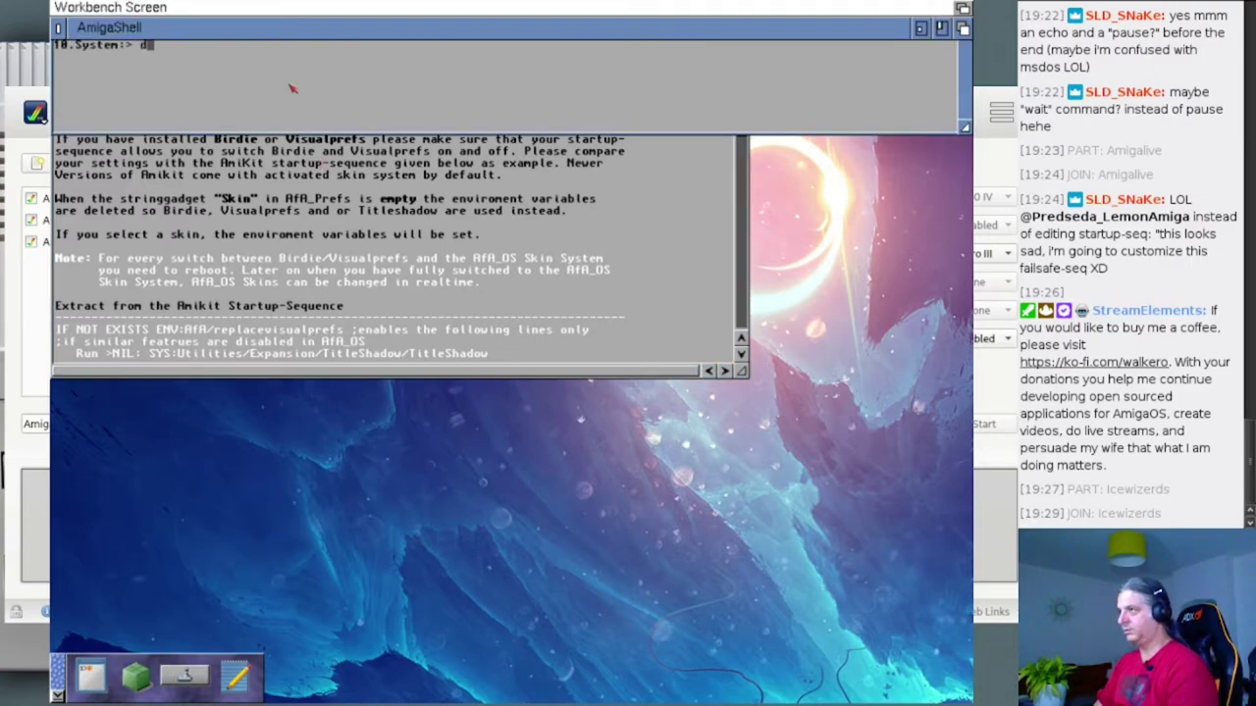
text(ir env:)
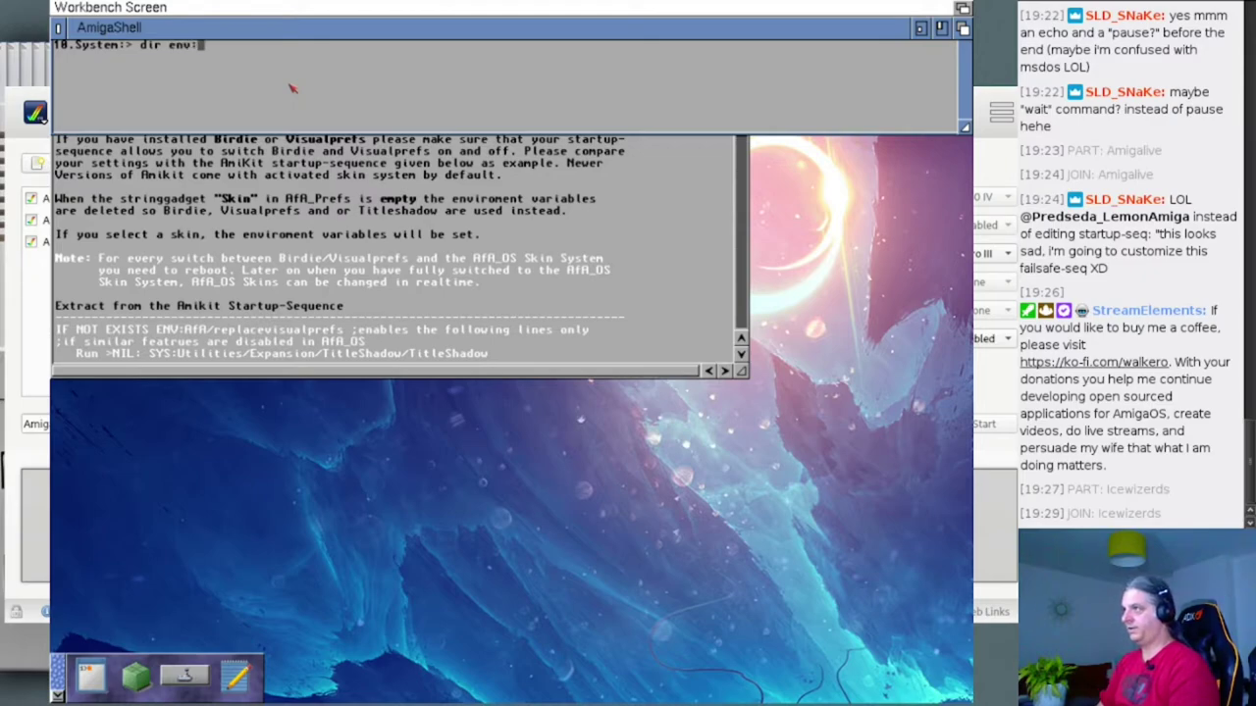
text(/fa/)
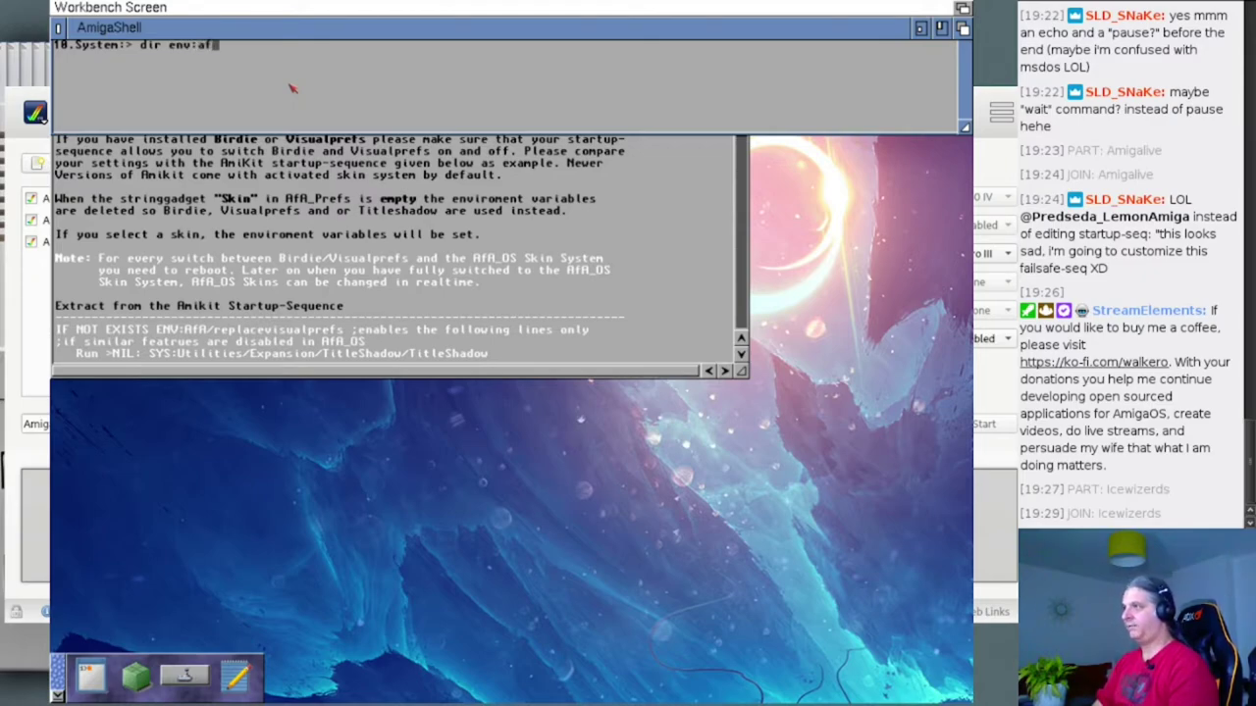
key(Return)
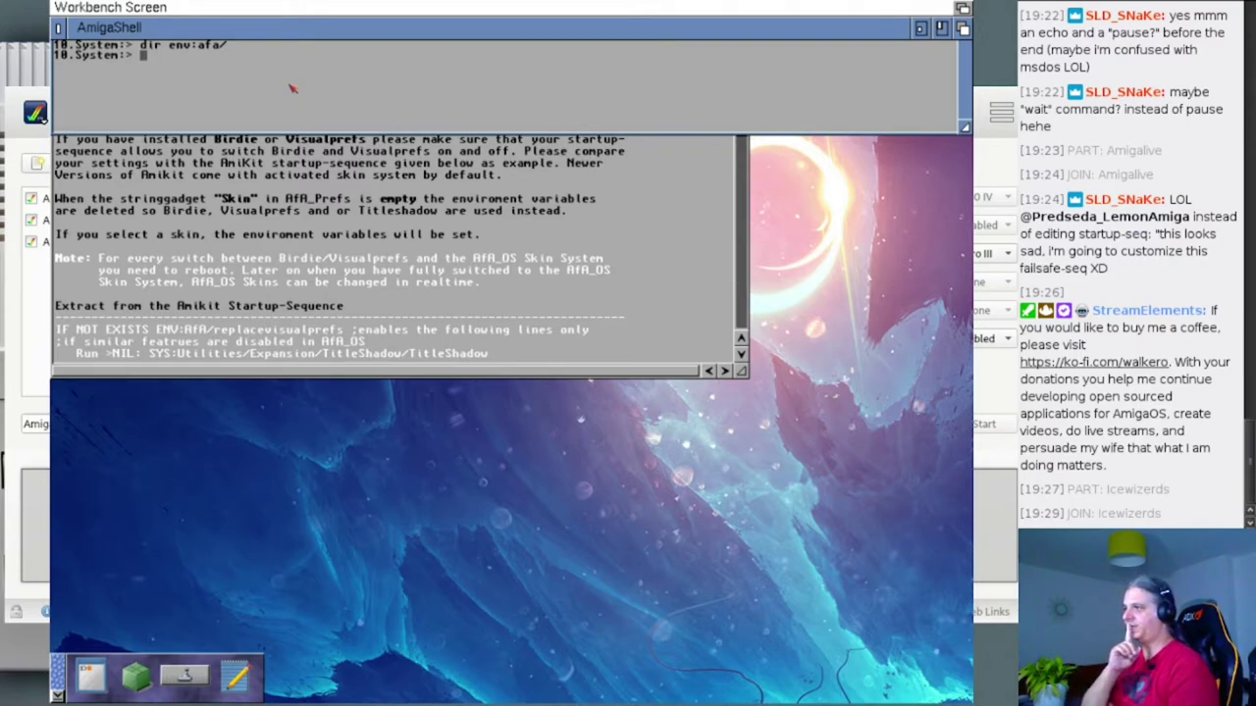
- Move the shell window below the guide, and shift the guide window so the desktop disk icons are uncovered
click(80, 200)
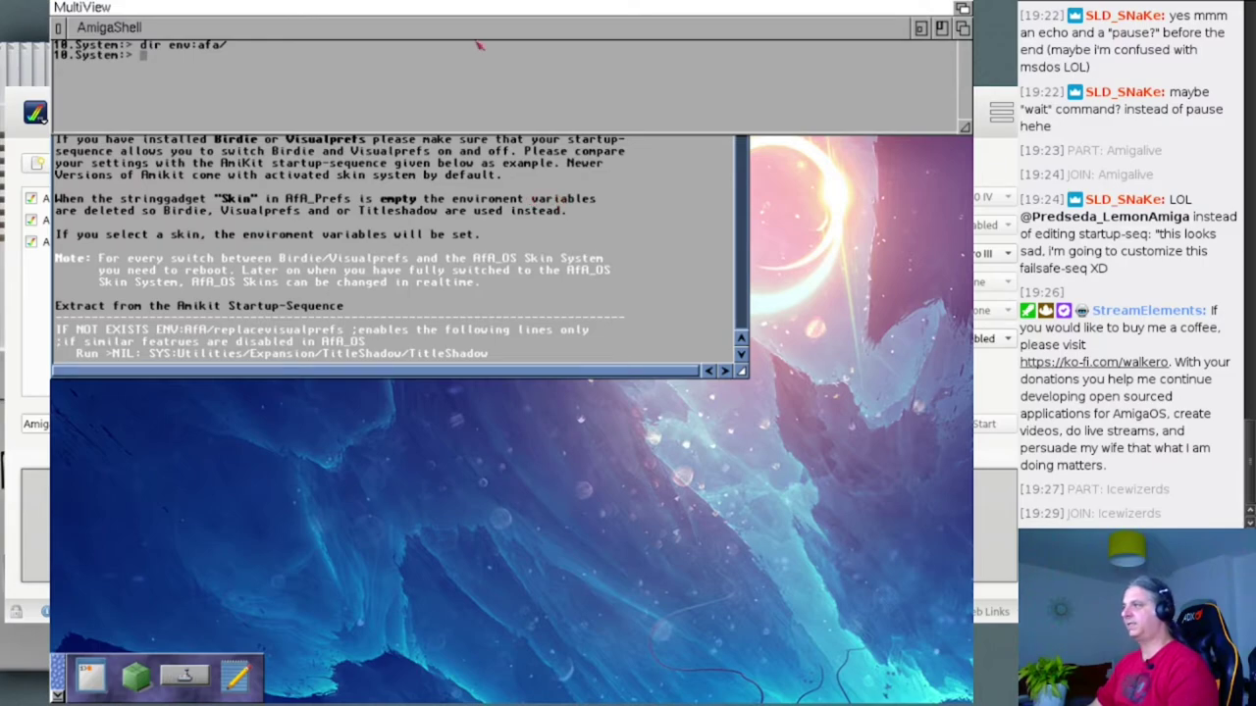
drag(496, 28, 496, 505)
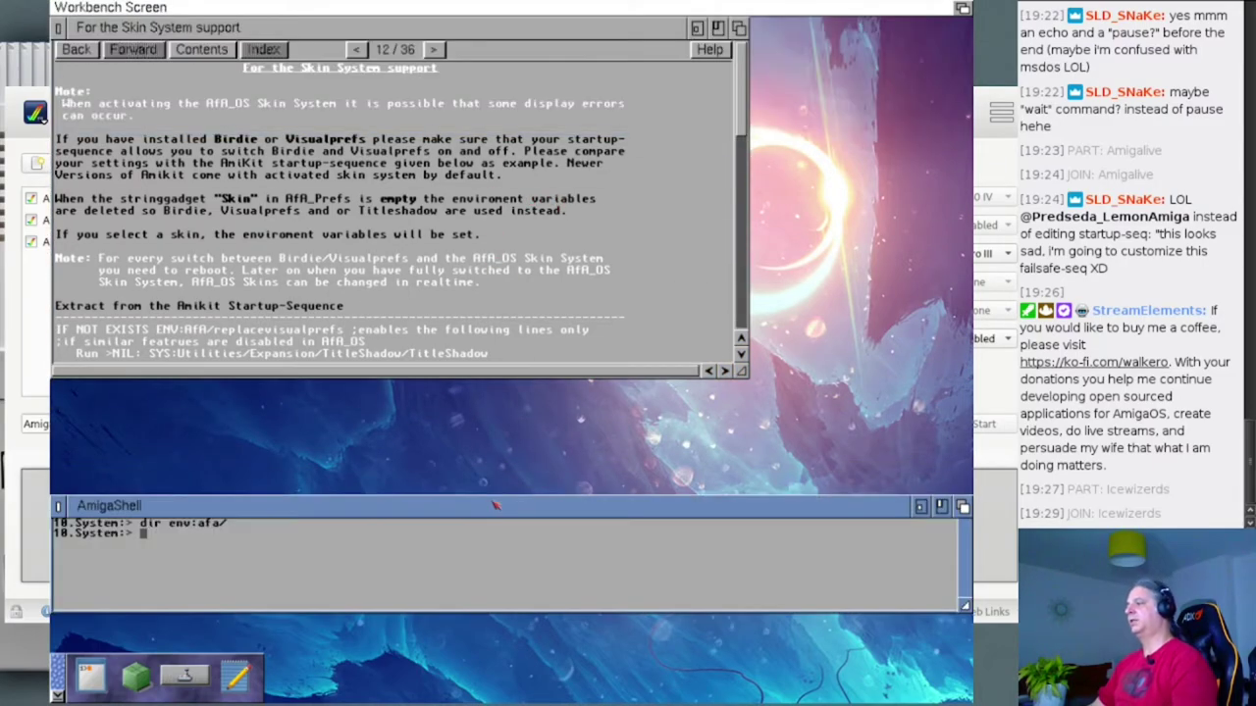
drag(294, 35, 498, 135)
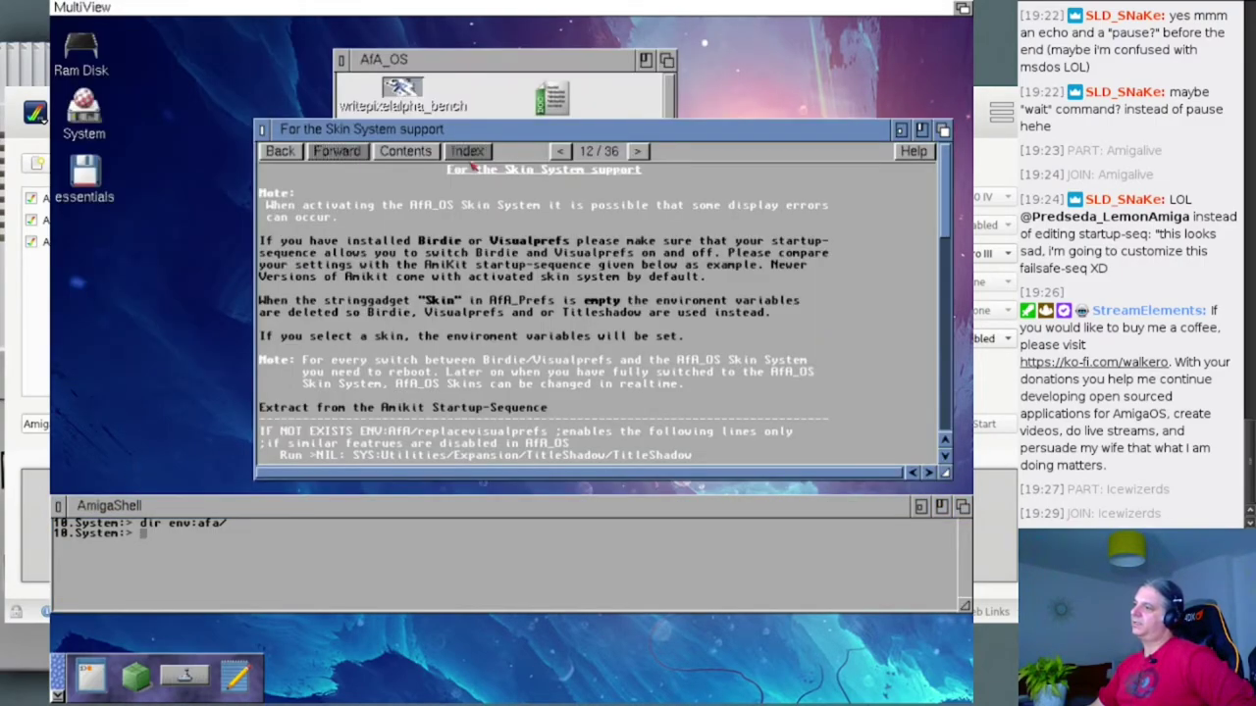
- Open the Prefs drawer on the System disk and launch AfA_Prefs to check its Window settings
click(95, 118)
double_click(95, 118)
double_click(148, 130)
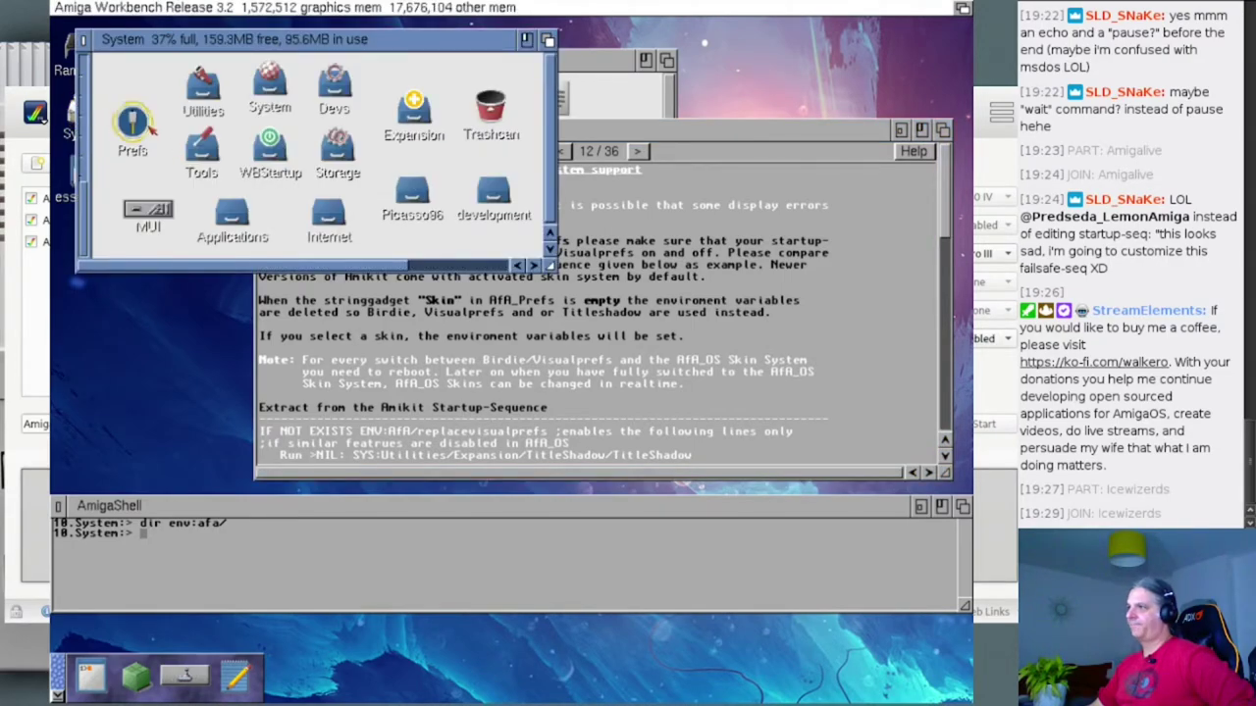
double_click(189, 98)
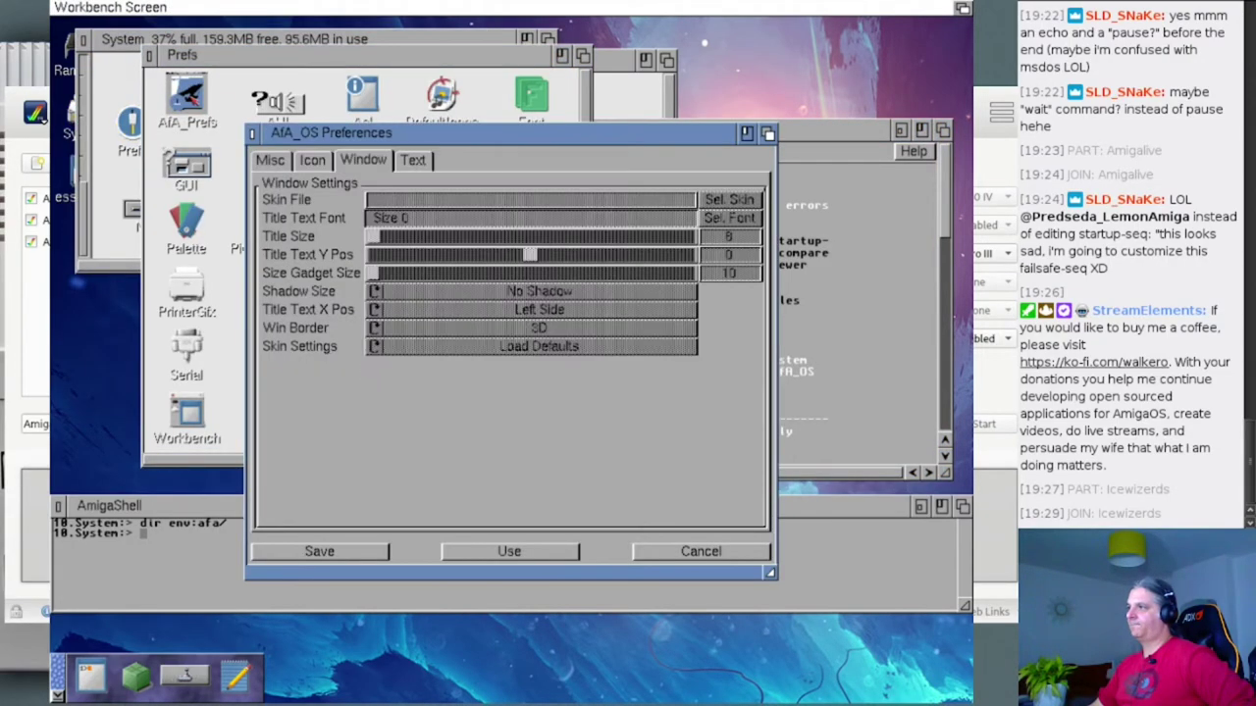
- Open the icon information for AfA_Prefs, show its tool types, and enlarge the information window
click(201, 103)
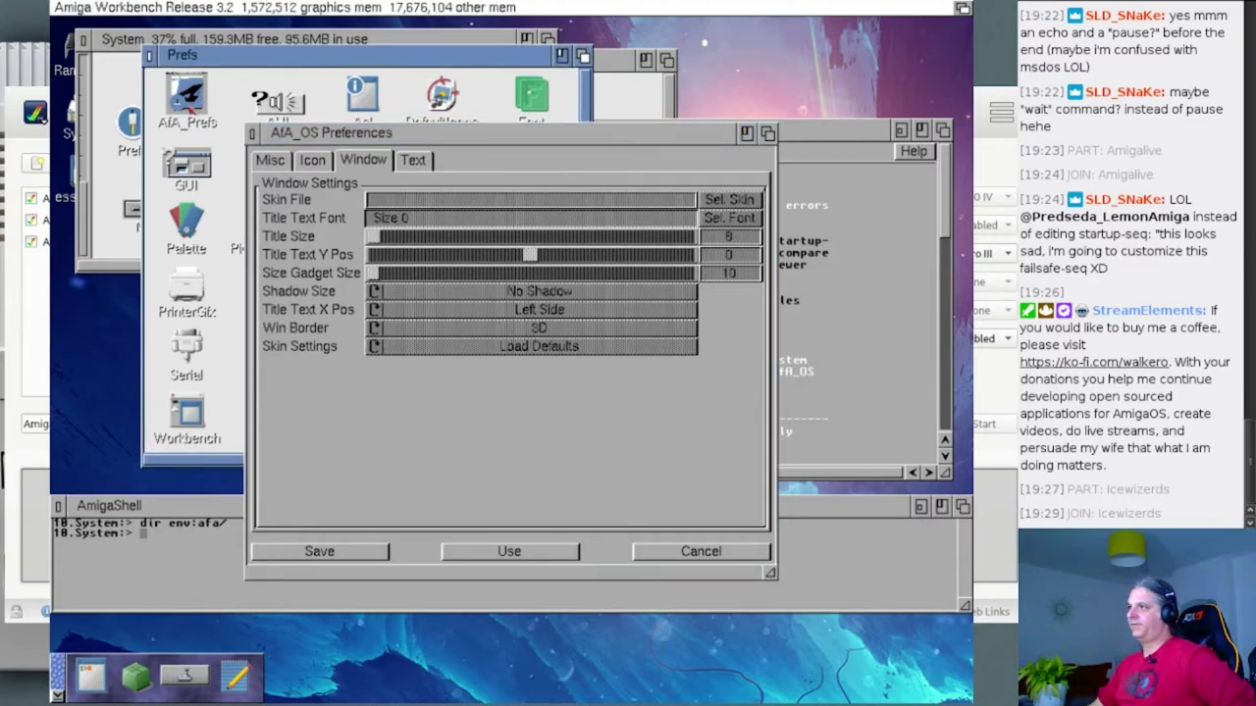
key(super+i)
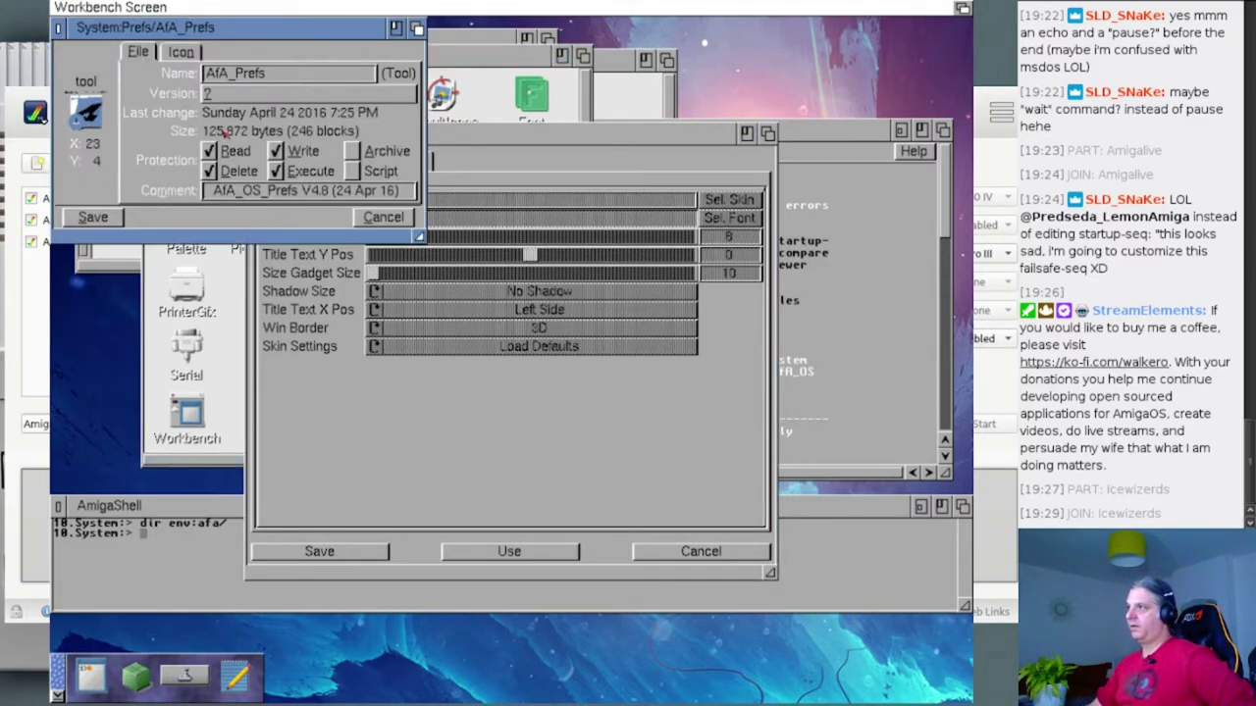
click(181, 52)
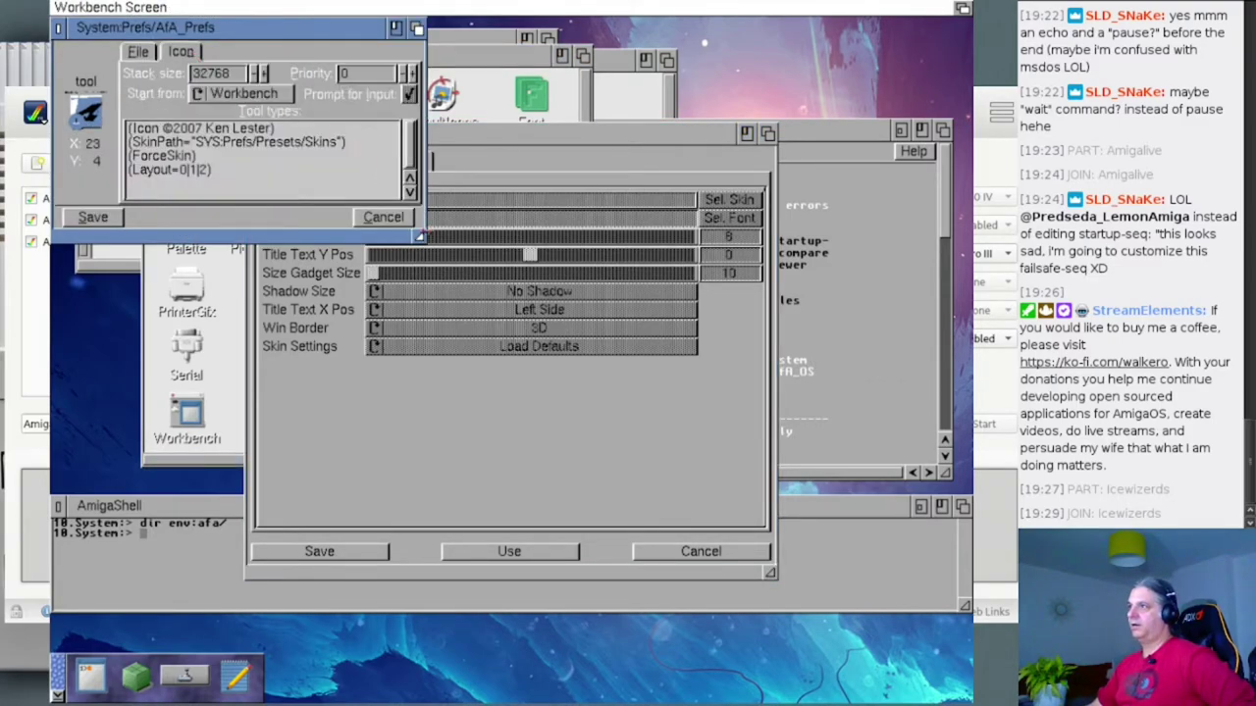
drag(420, 236, 614, 314)
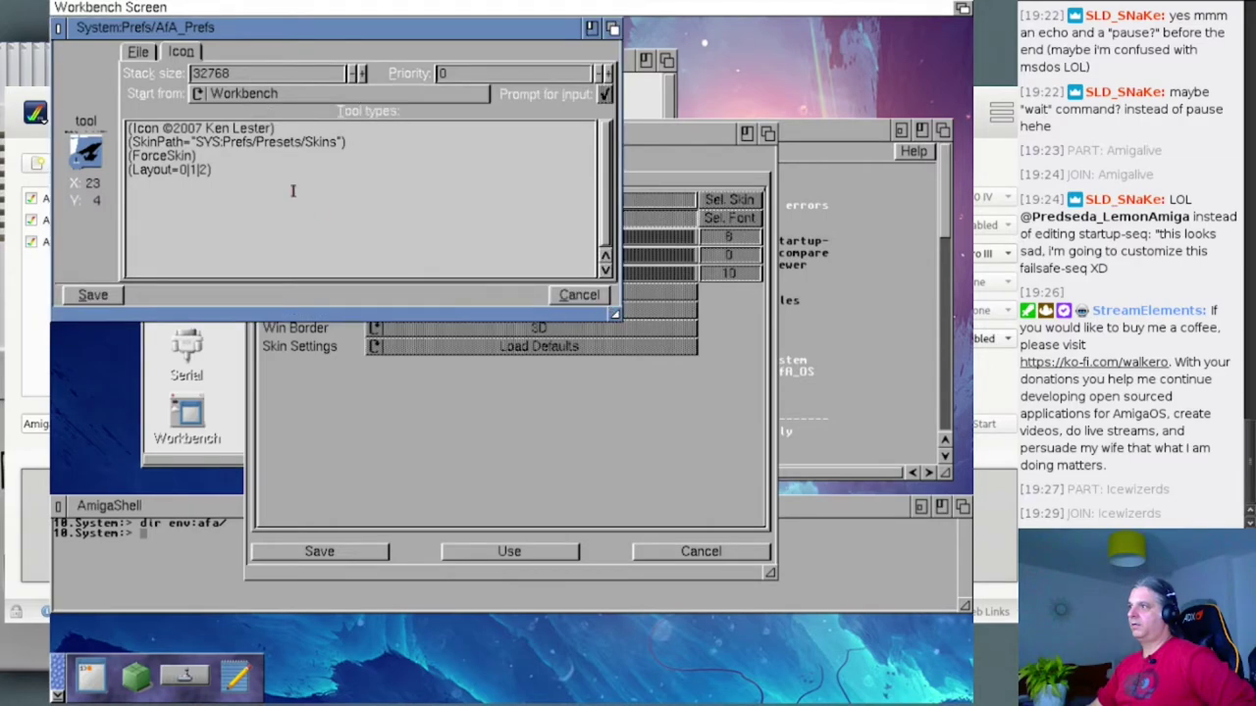
- Enable the ForceSkin and SkinPath="SYS:Prefs/Presets/Skins" tool types of AfA_Prefs by removing their enclosing parentheses
double_click(160, 157)
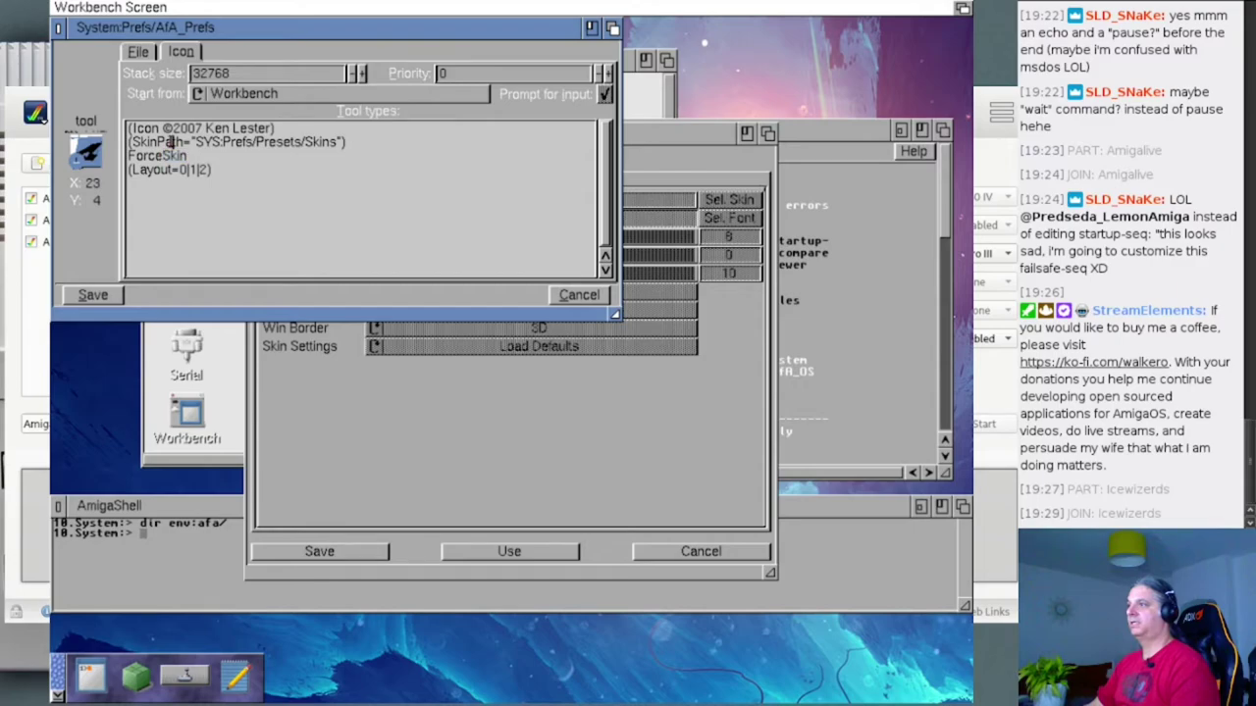
double_click(169, 142)
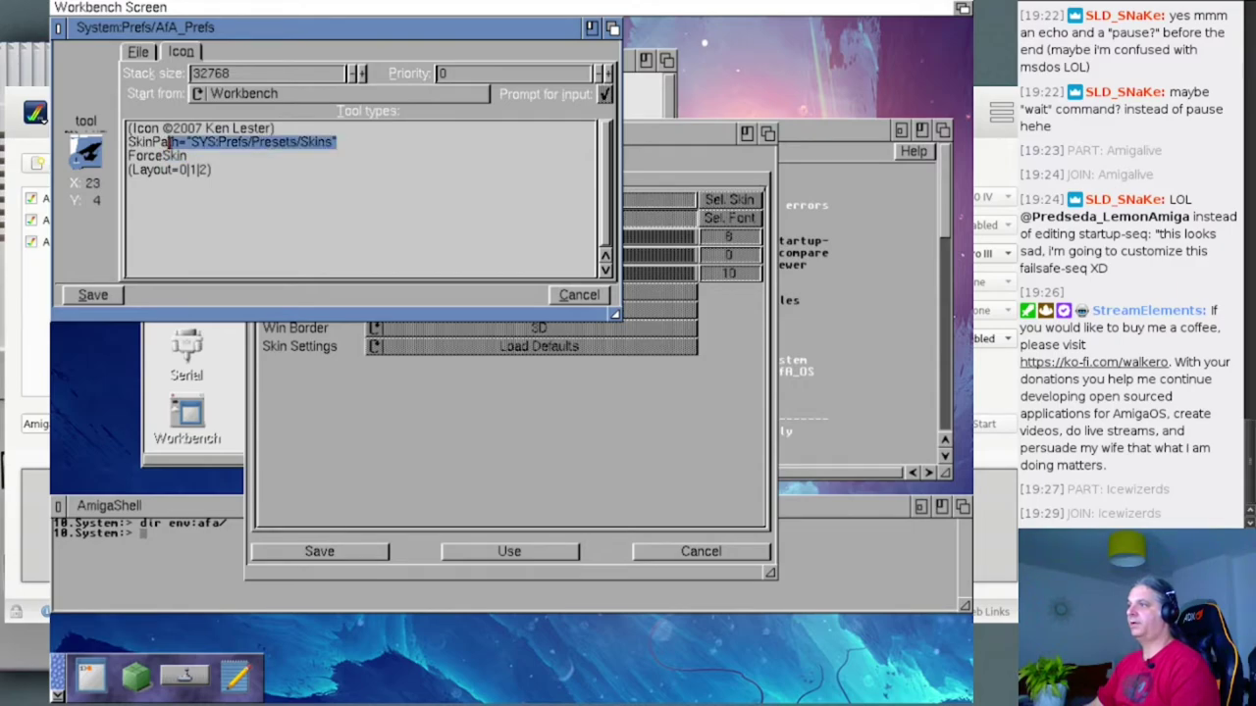
click(169, 142)
click(171, 142)
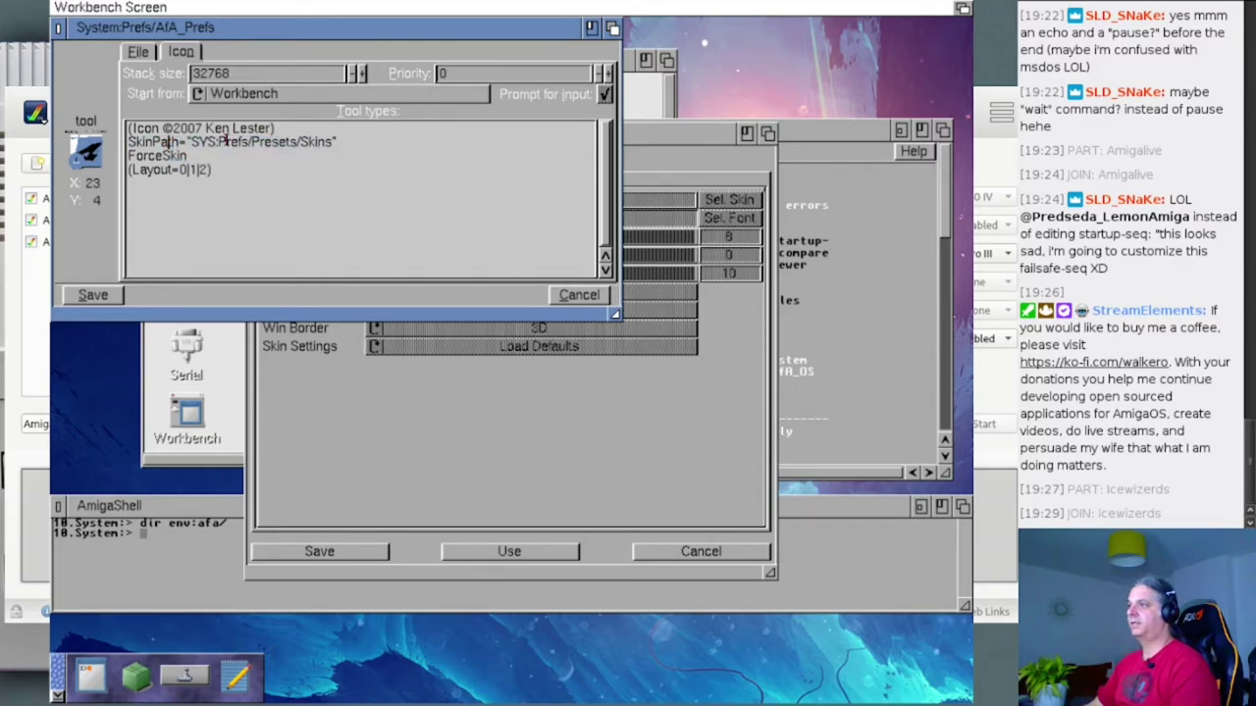
- Review the SkinPath directory and the ForceSkin entry in the tool types, and switch to the guide window
double_click(162, 142)
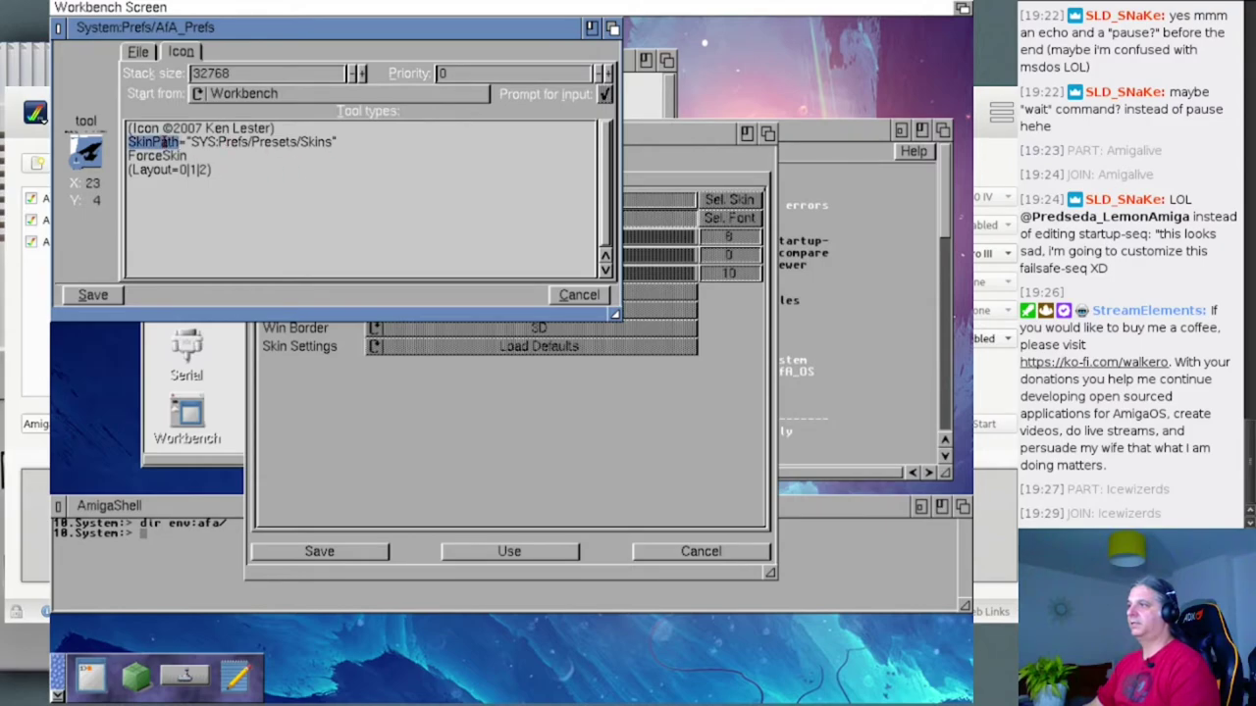
double_click(202, 143)
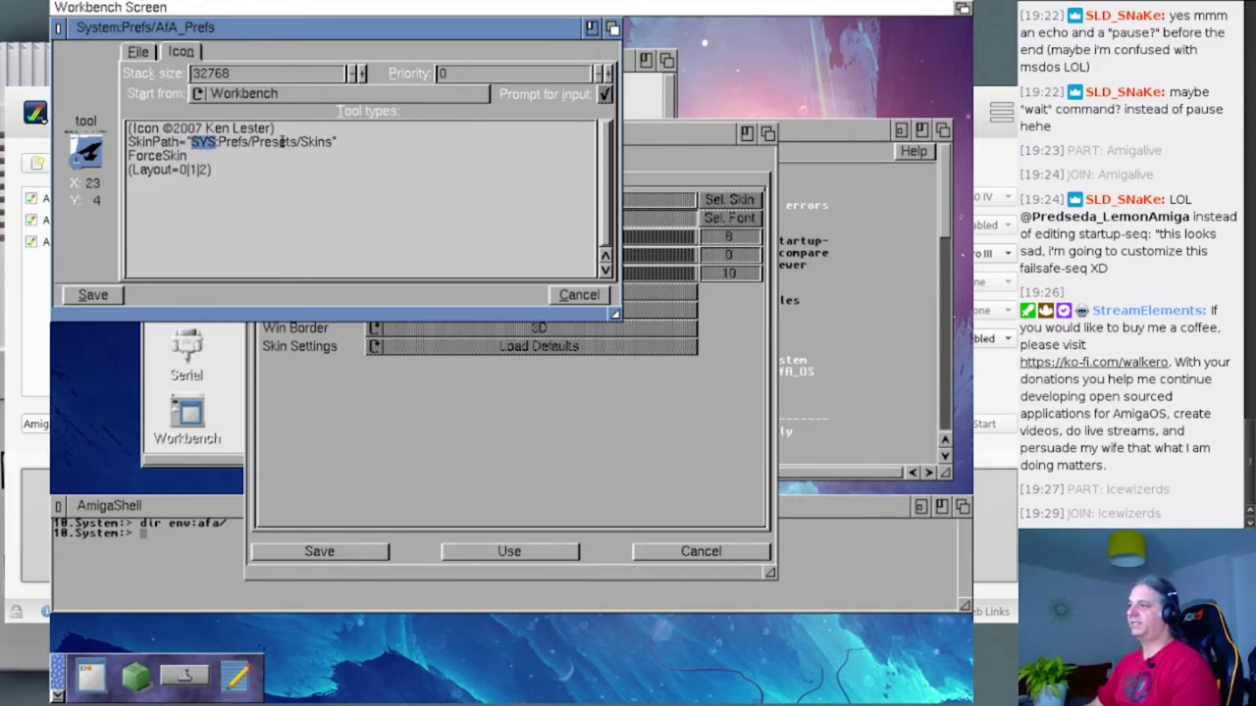
drag(333, 143, 208, 143)
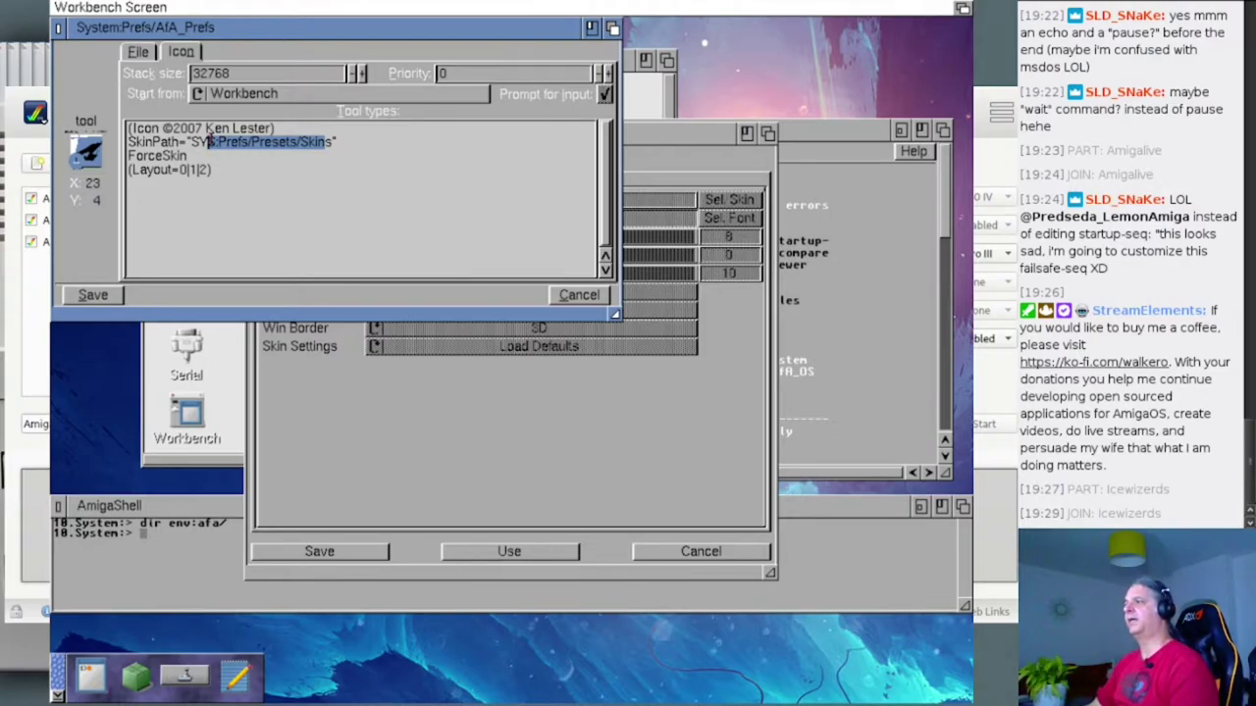
double_click(208, 140)
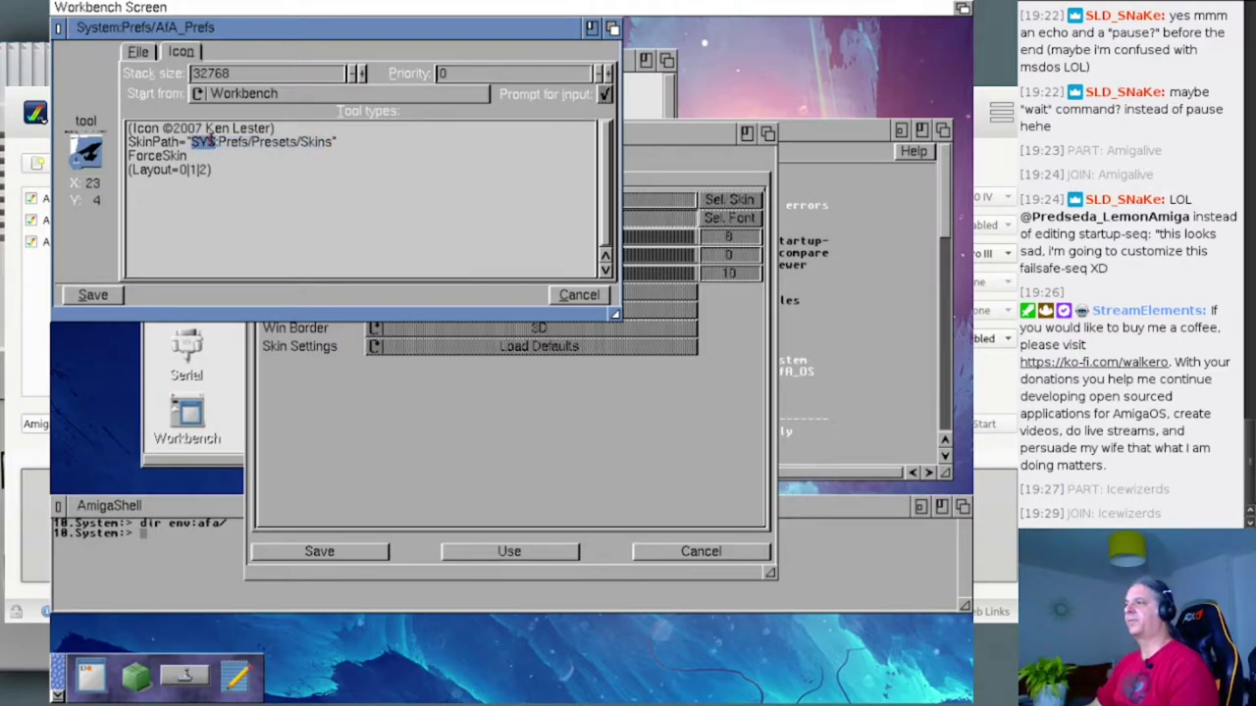
click(328, 143)
drag(327, 143, 190, 143)
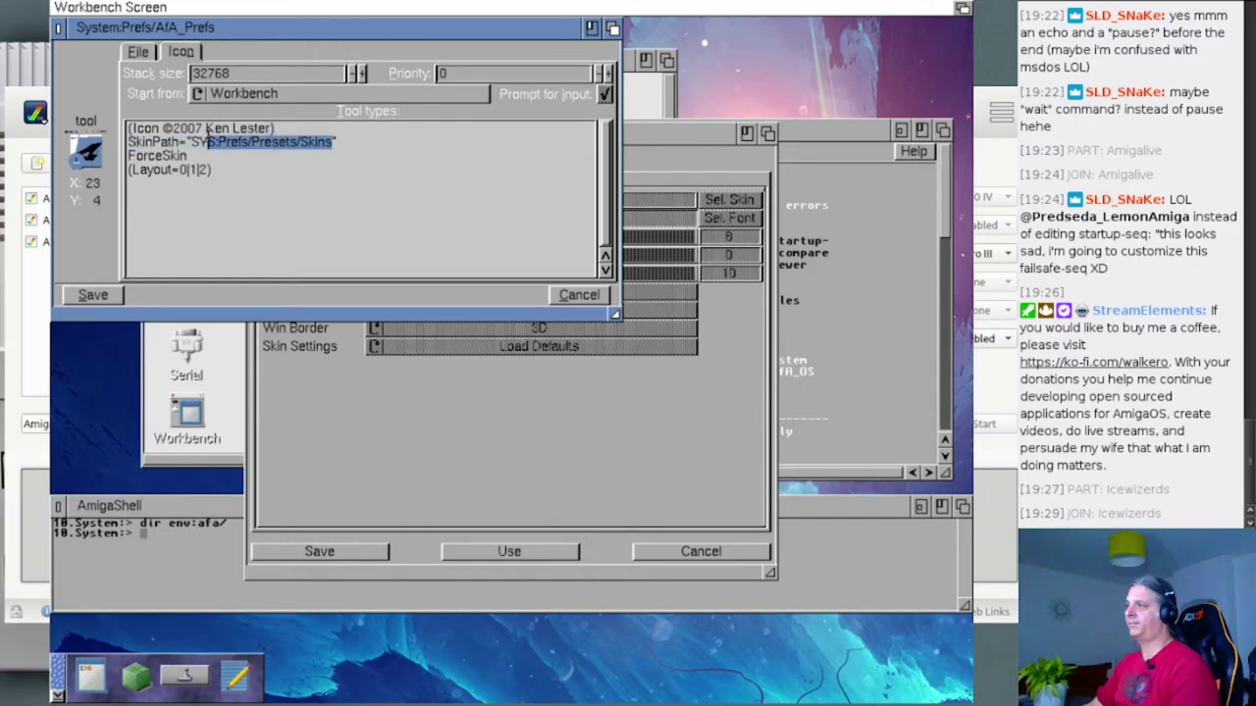
double_click(152, 156)
click(862, 433)
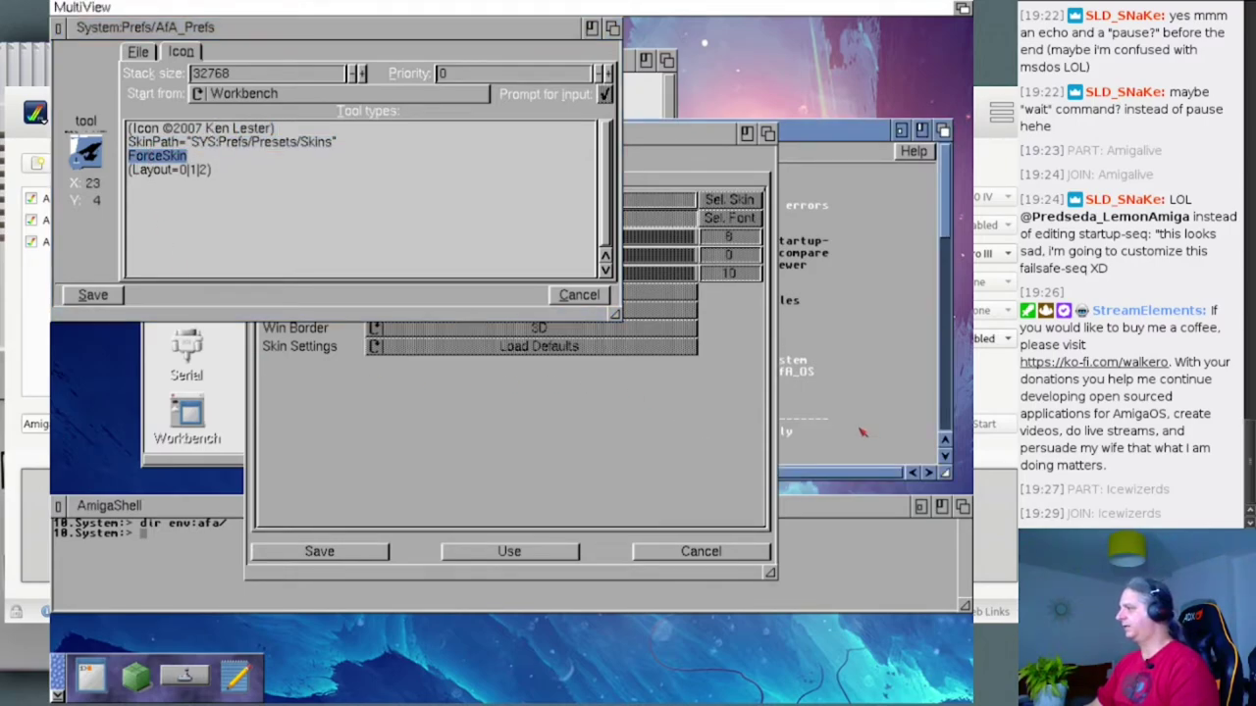
- Bring the AfA_OS guide to the front, go back to its main contents page and enlarge the window
click(279, 151)
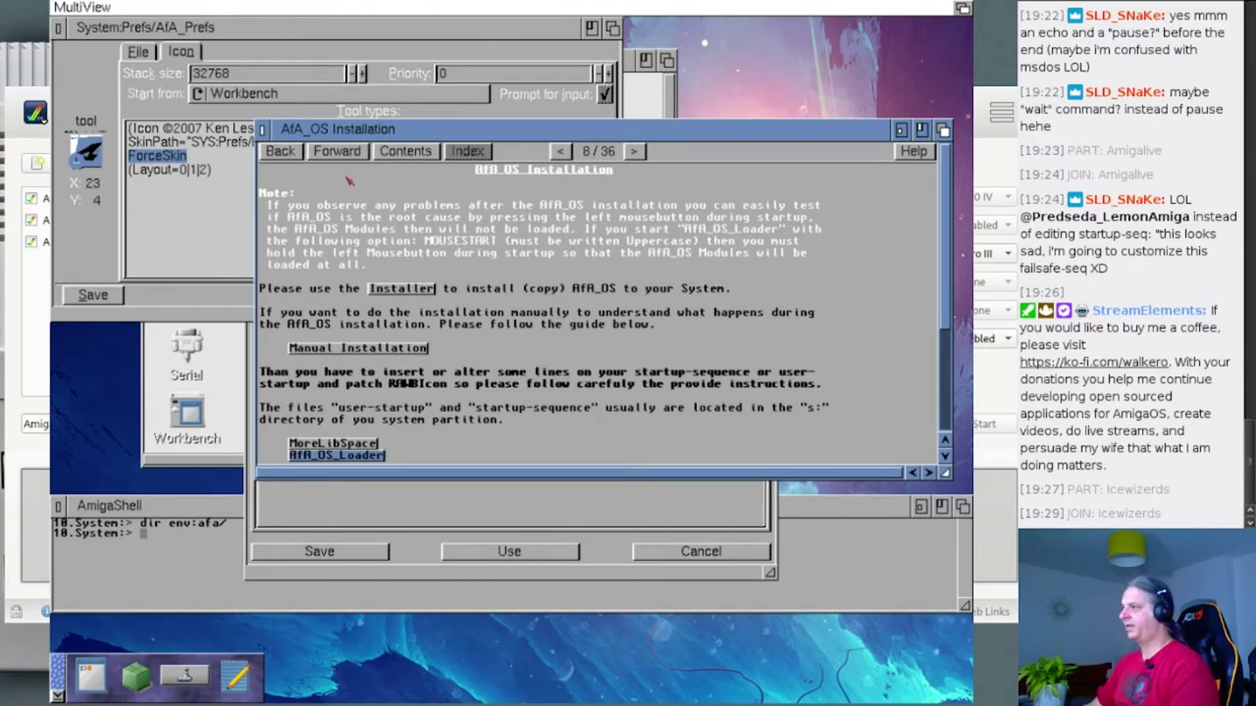
drag(366, 134, 271, 80)
click(179, 106)
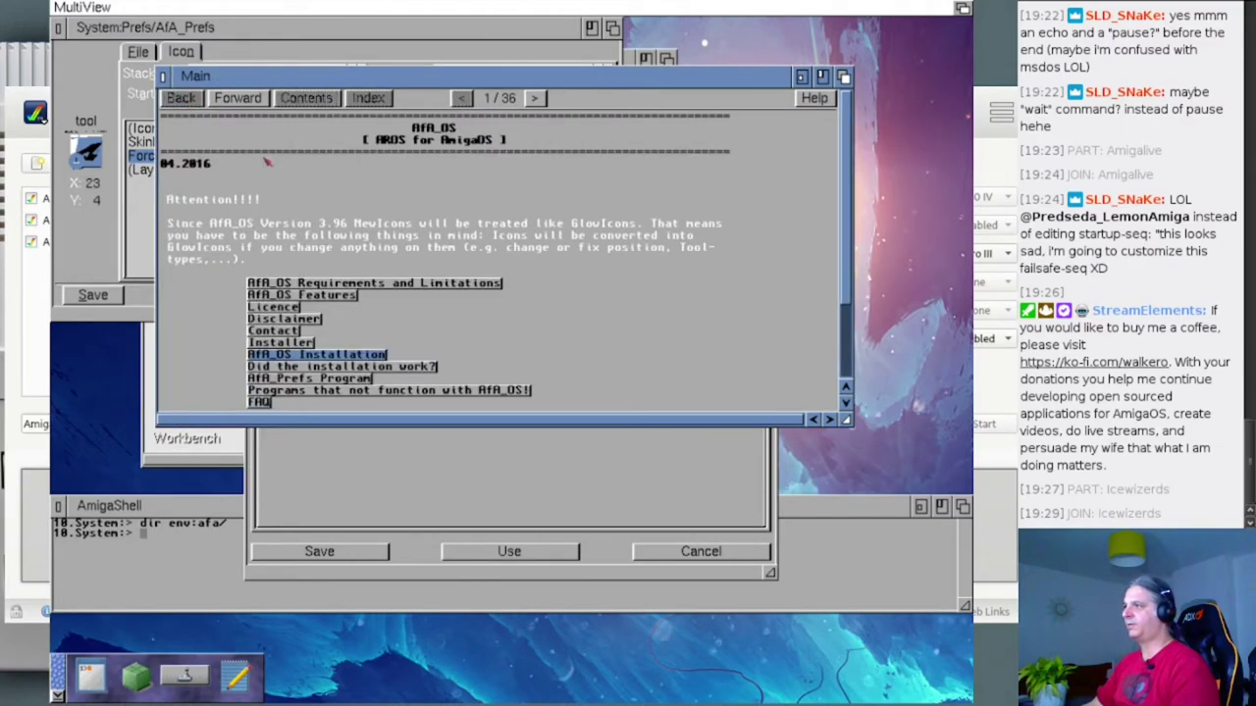
drag(848, 419, 954, 675)
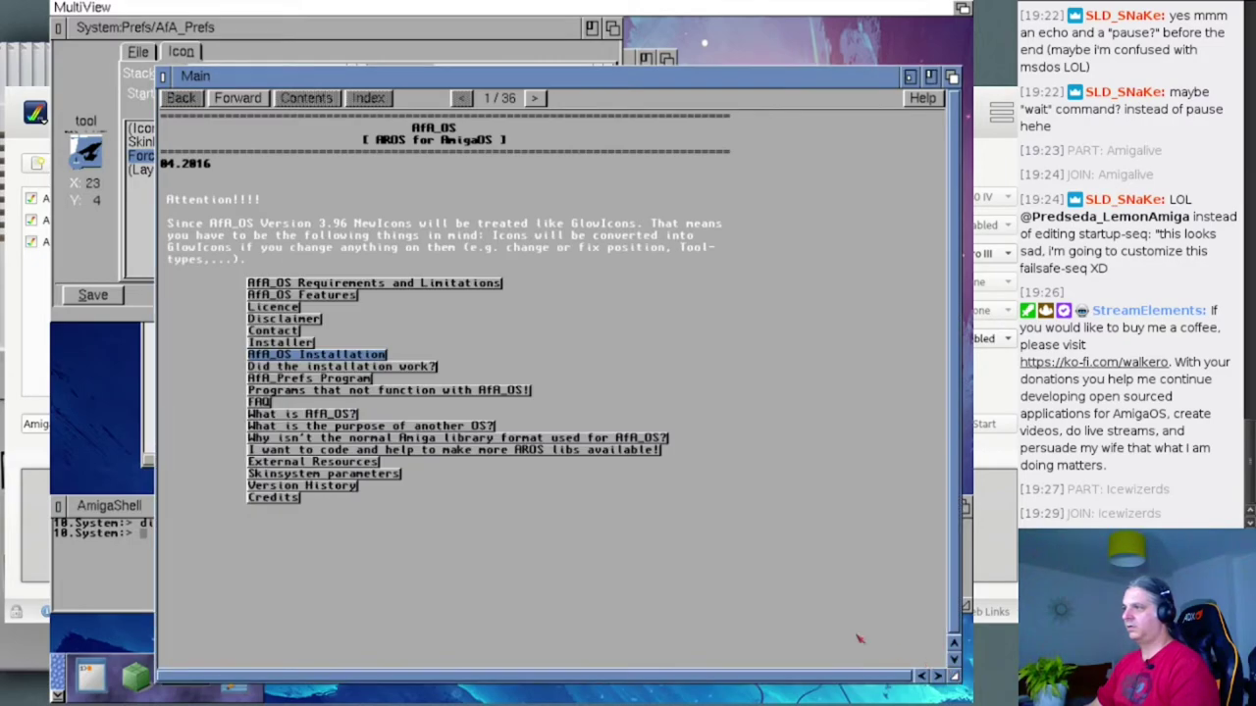
- Read the guide's AfA_Prefs Program pages on System Settings and Window Settings, including the skin and title options
click(303, 382)
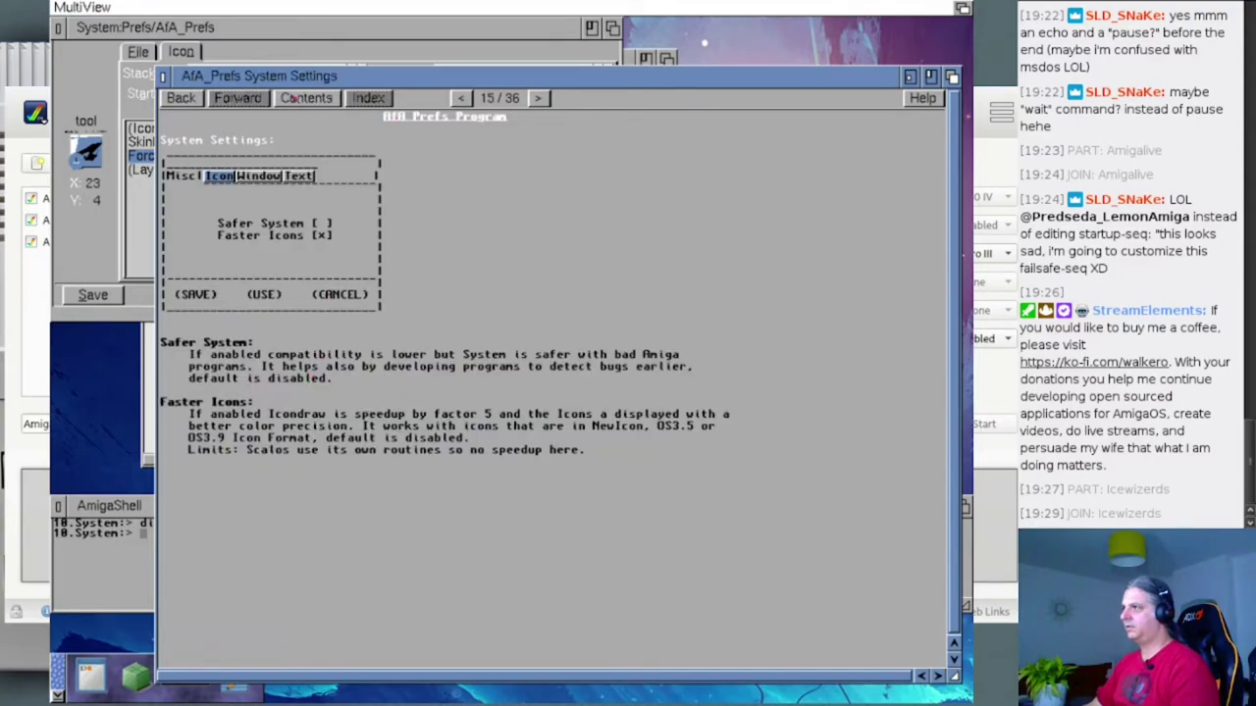
click(190, 100)
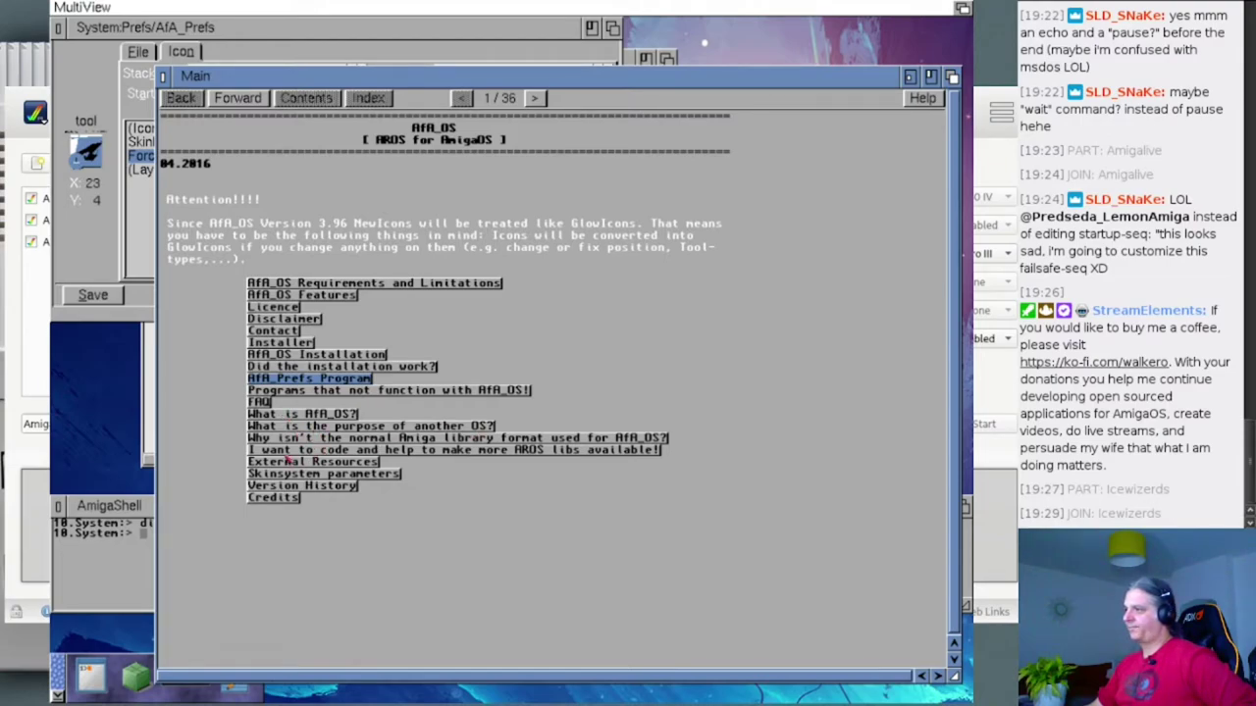
click(280, 379)
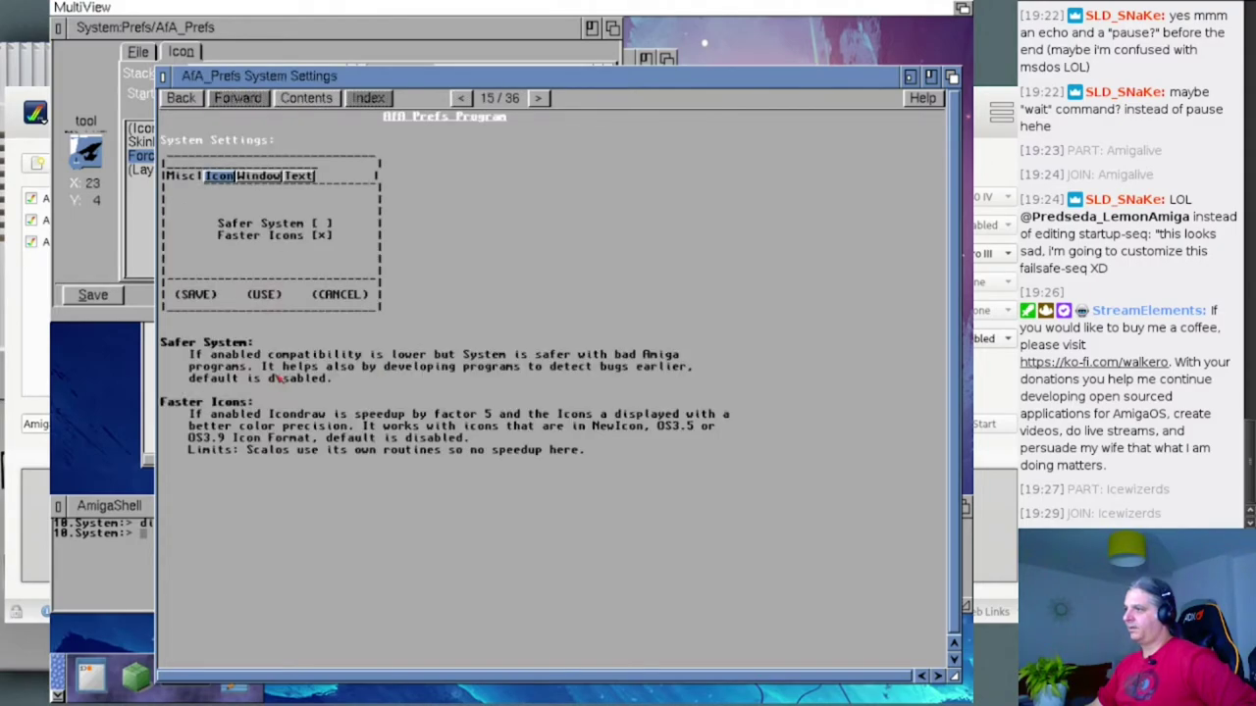
click(261, 174)
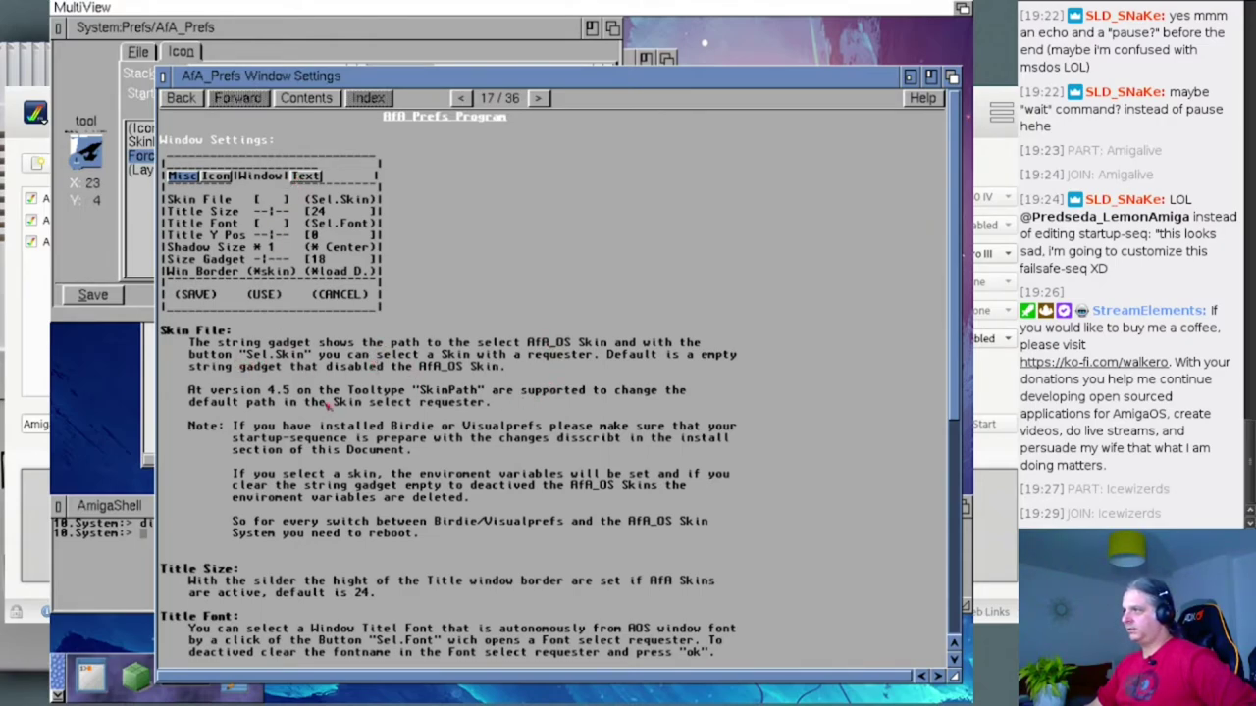
scroll(277, 461, down, 3)
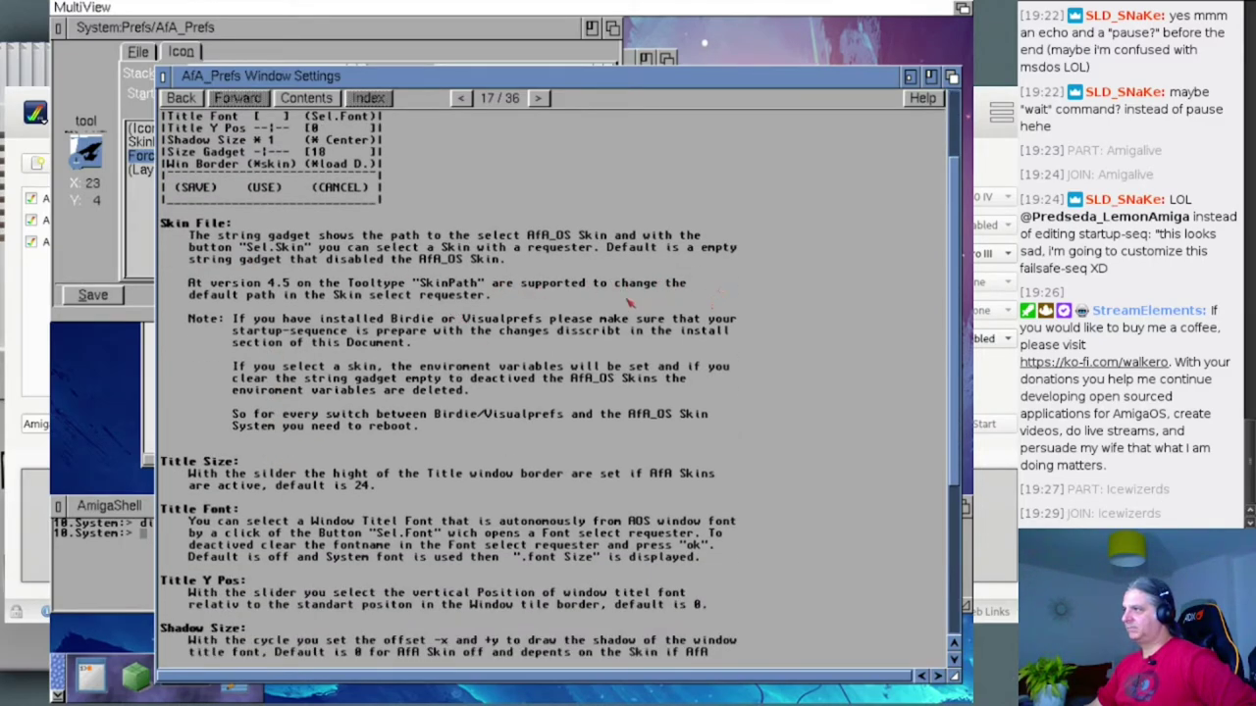
scroll(388, 340, down, 6)
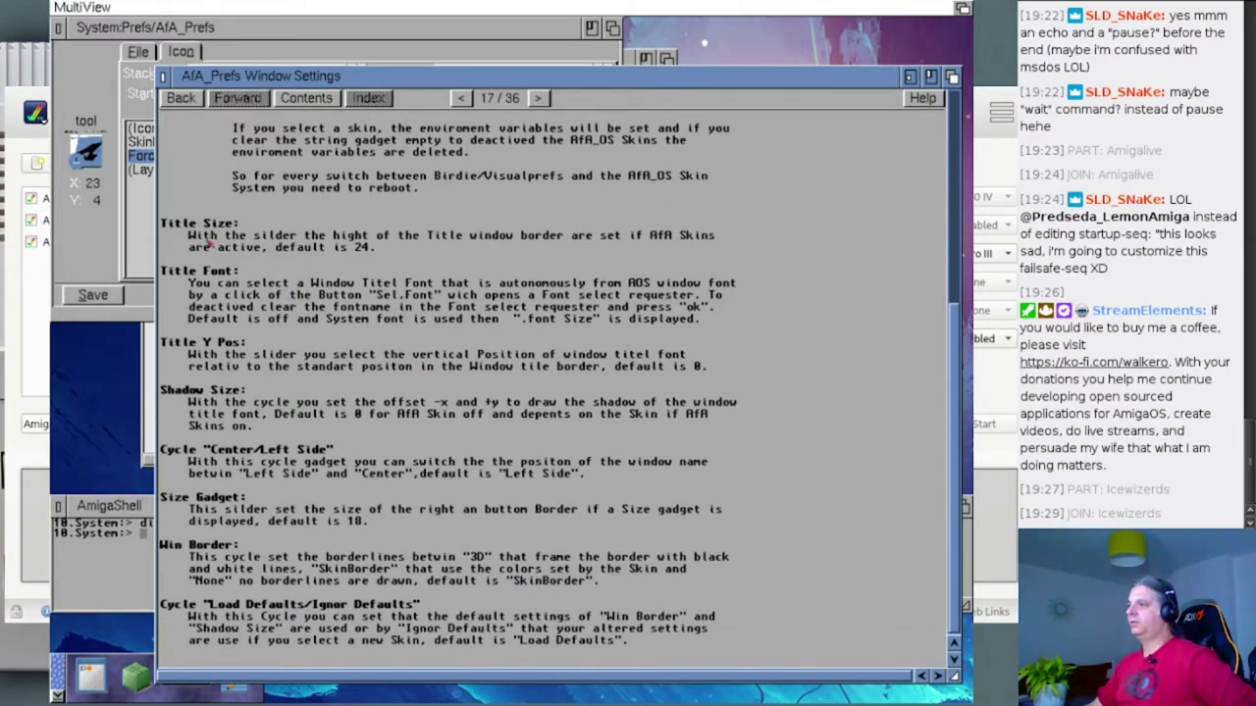
- Close the AfA_OS guide and save the AfA_Prefs icon information
click(165, 75)
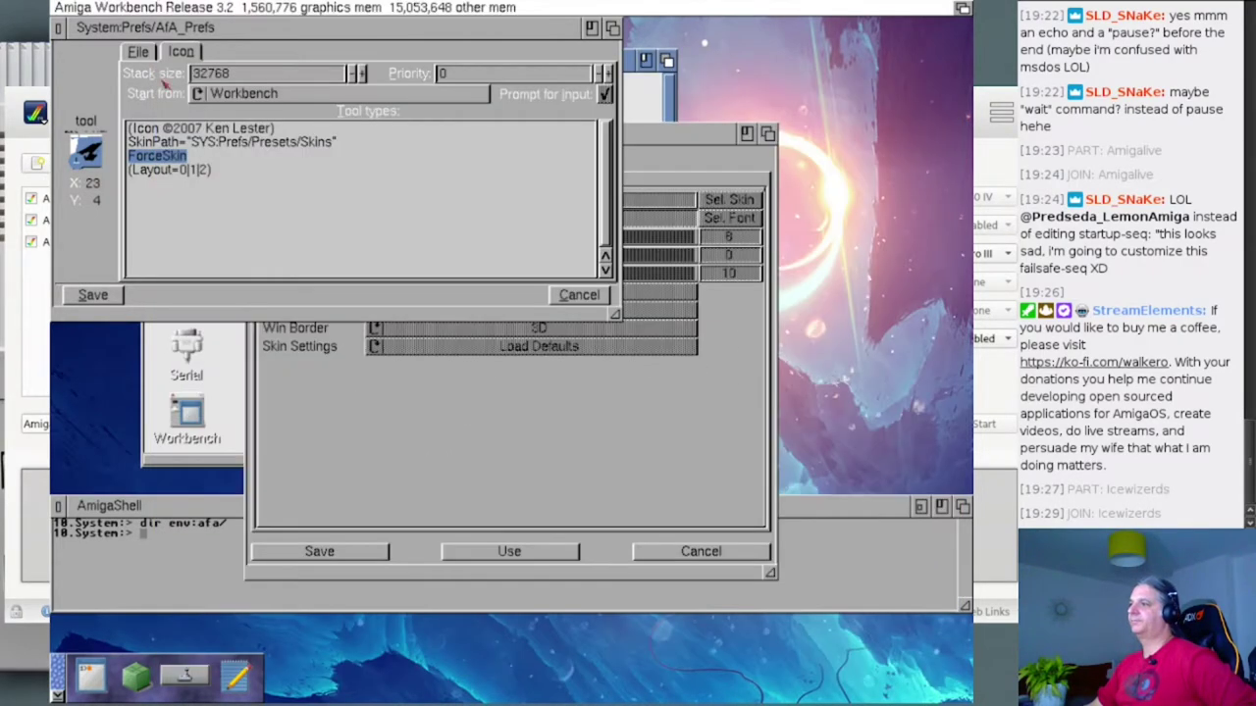
click(109, 300)
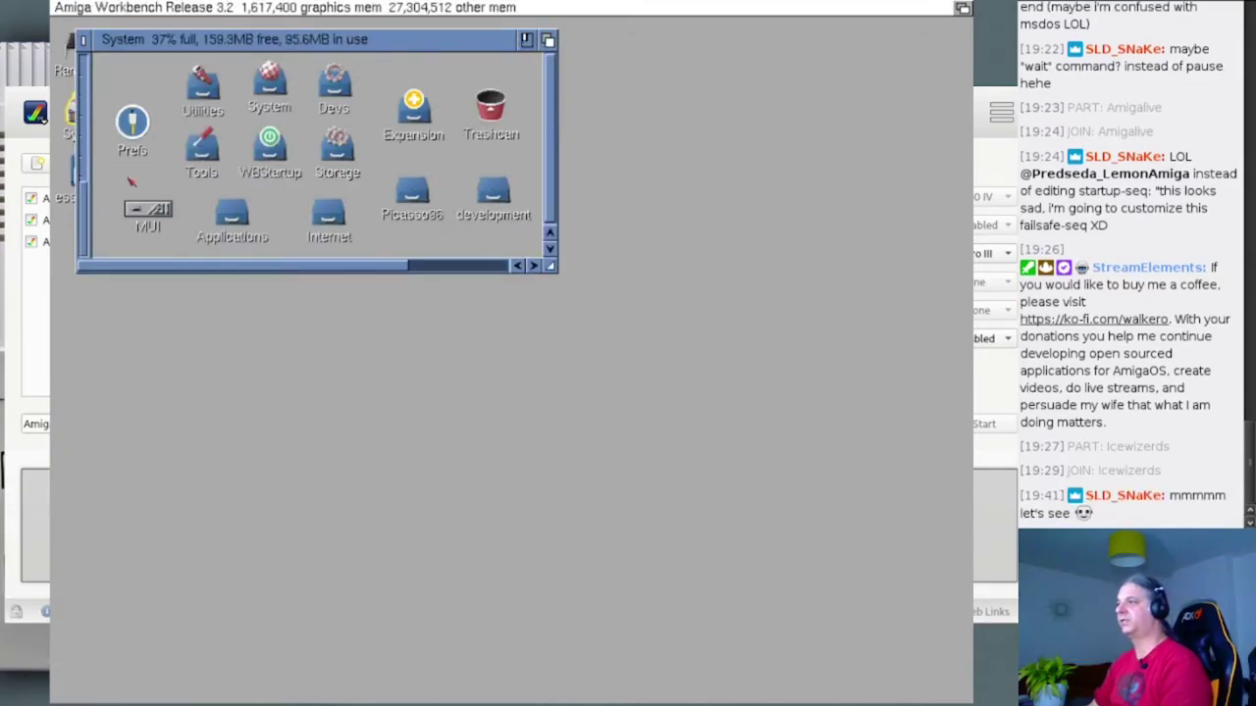
- Open AfA_Prefs from the Prefs drawer and examine its Misc, Icon, Window and Text settings
double_click(140, 136)
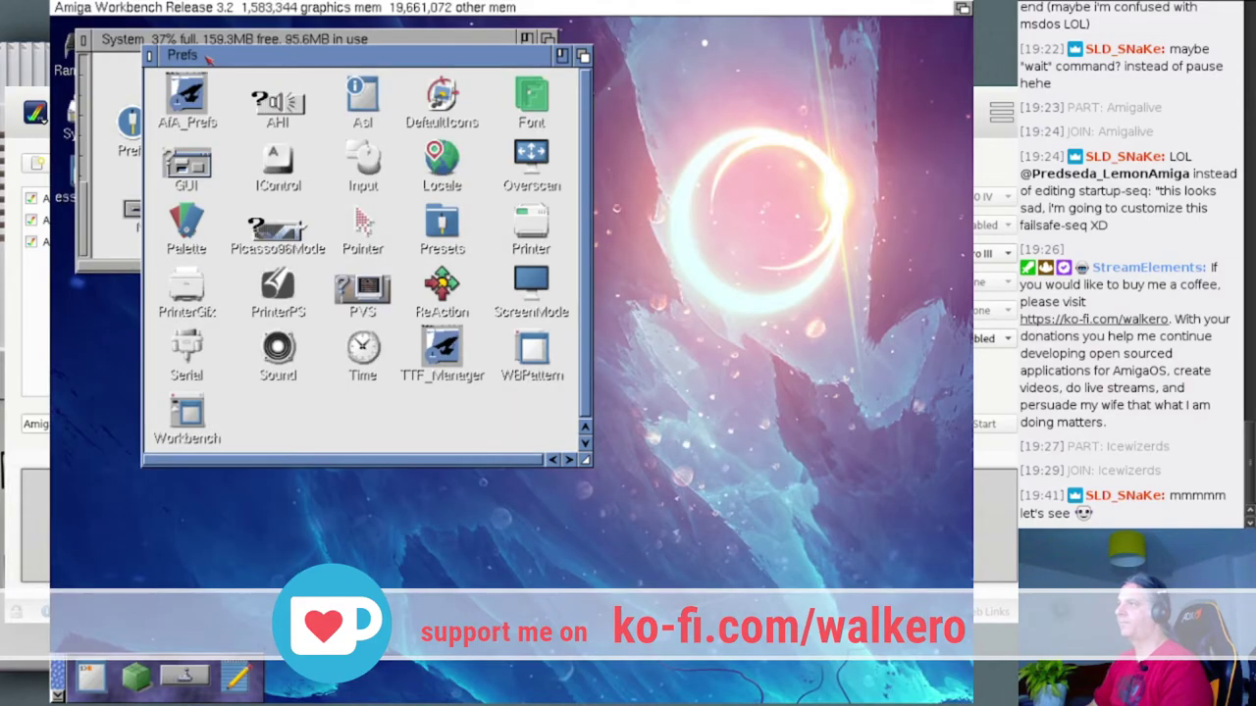
double_click(210, 94)
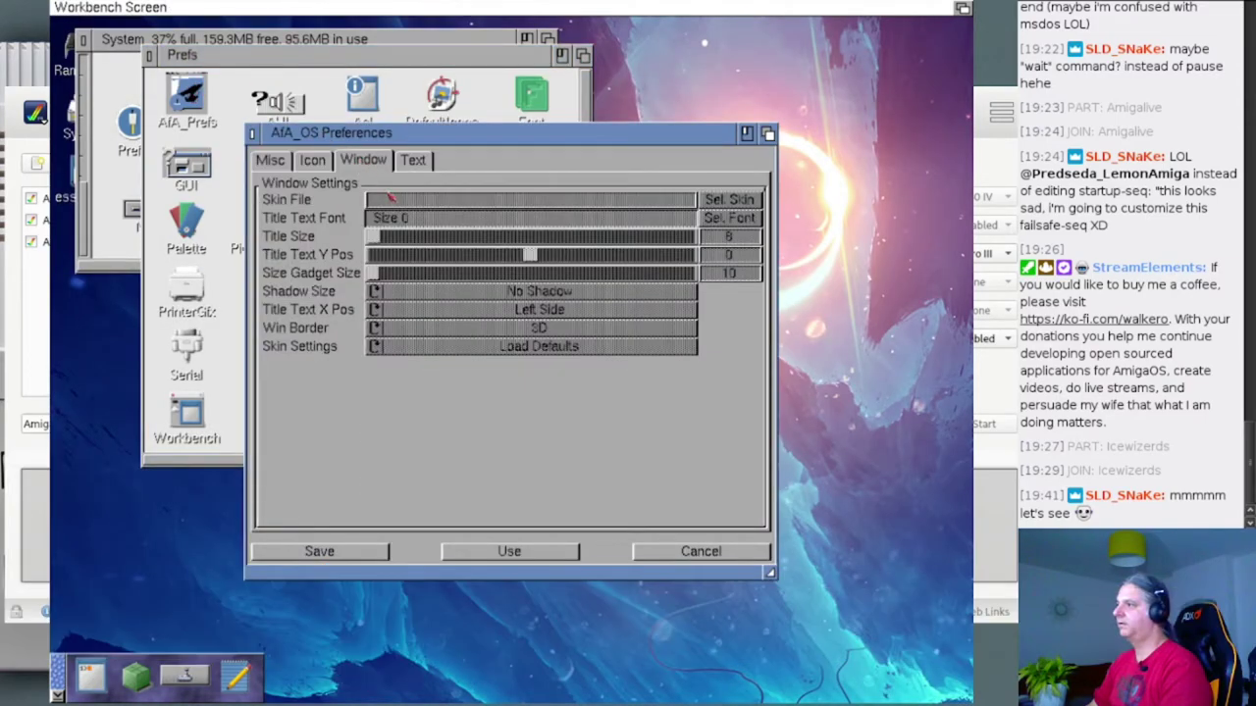
click(316, 160)
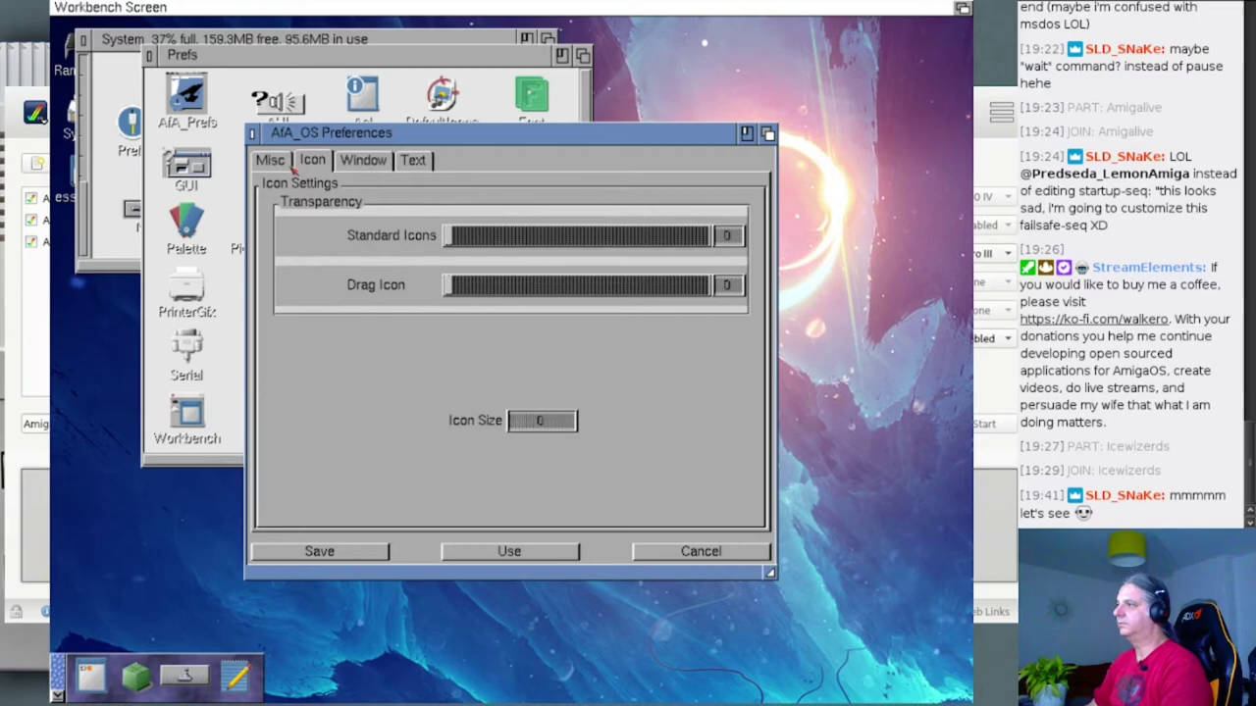
click(286, 163)
click(319, 165)
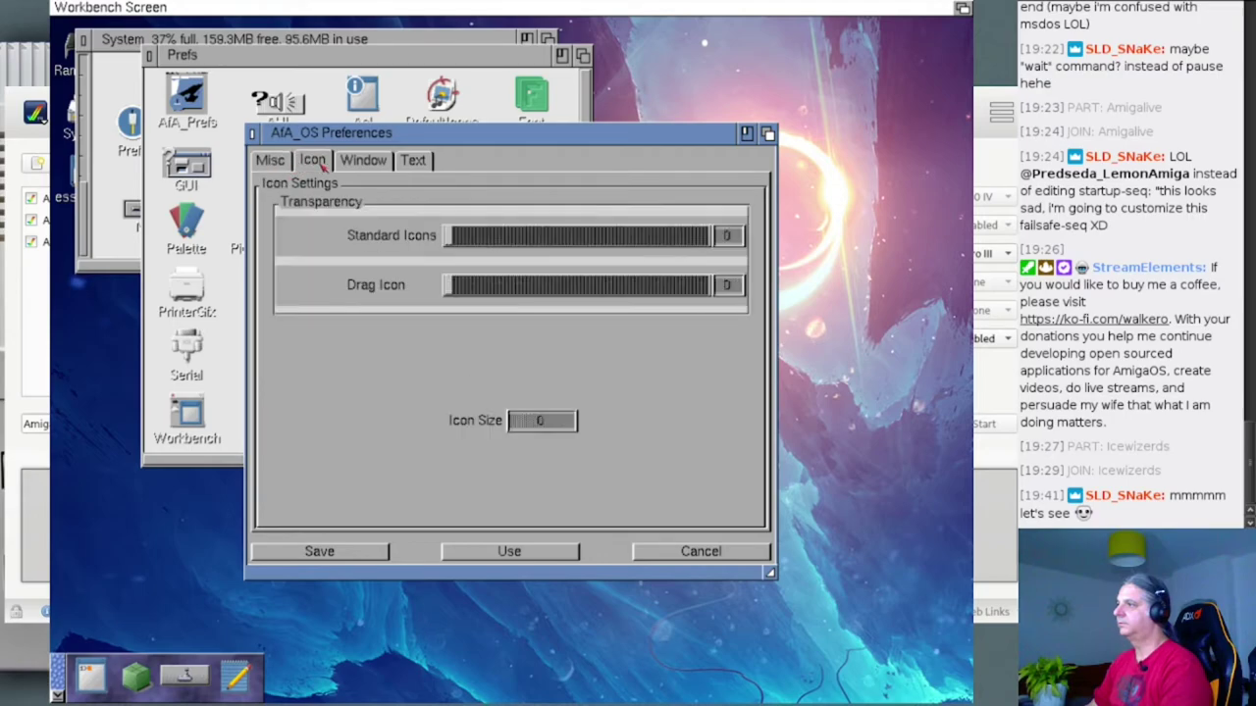
click(371, 165)
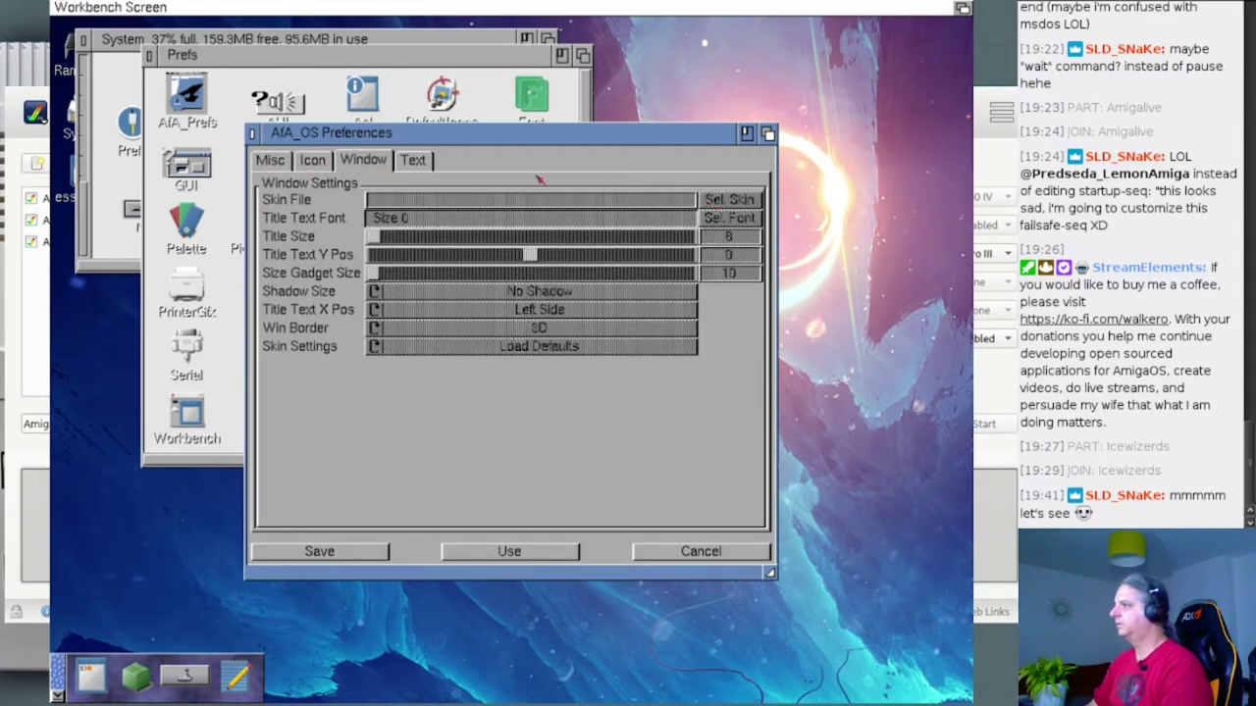
click(414, 161)
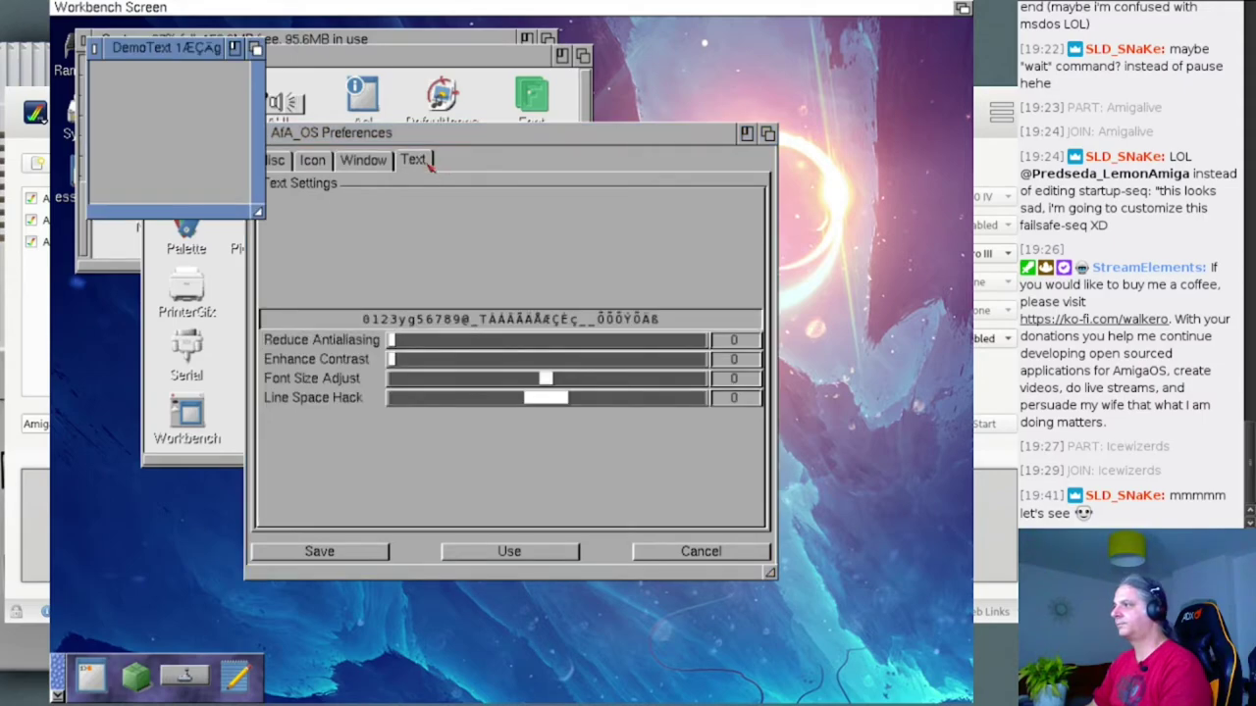
click(373, 165)
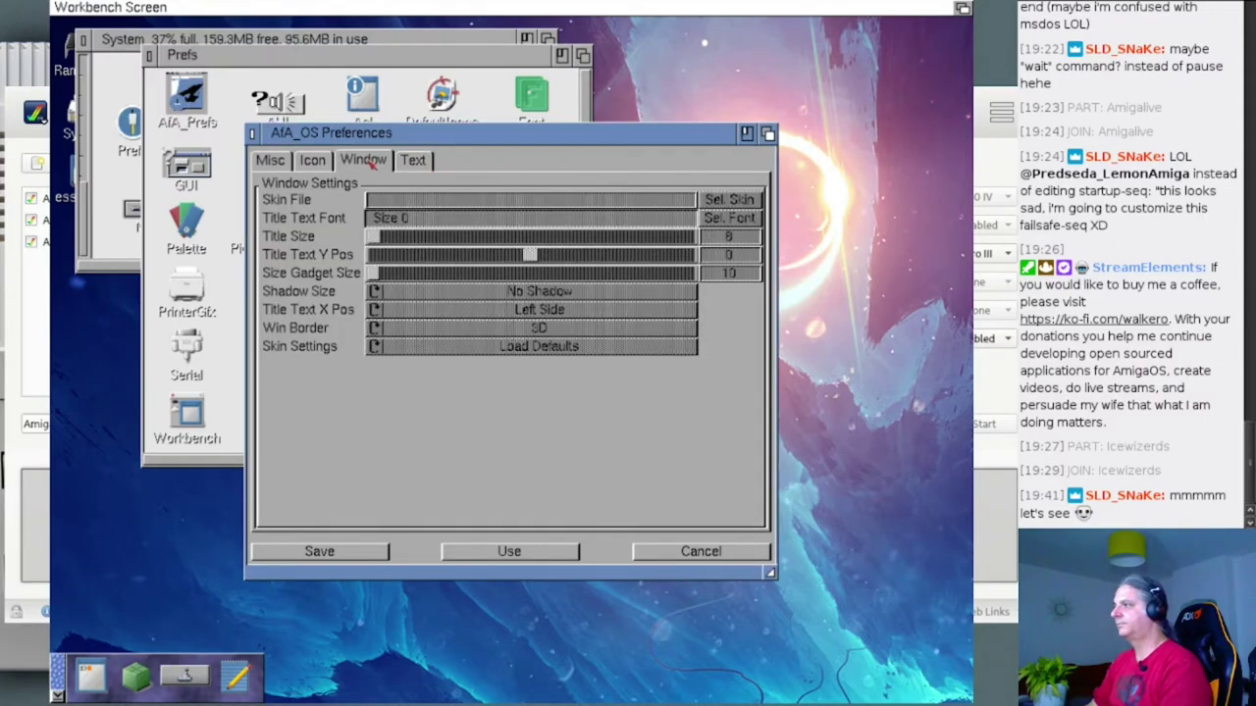
- Enable Safer System in the Misc settings and save the AfA_OS preferences
click(281, 167)
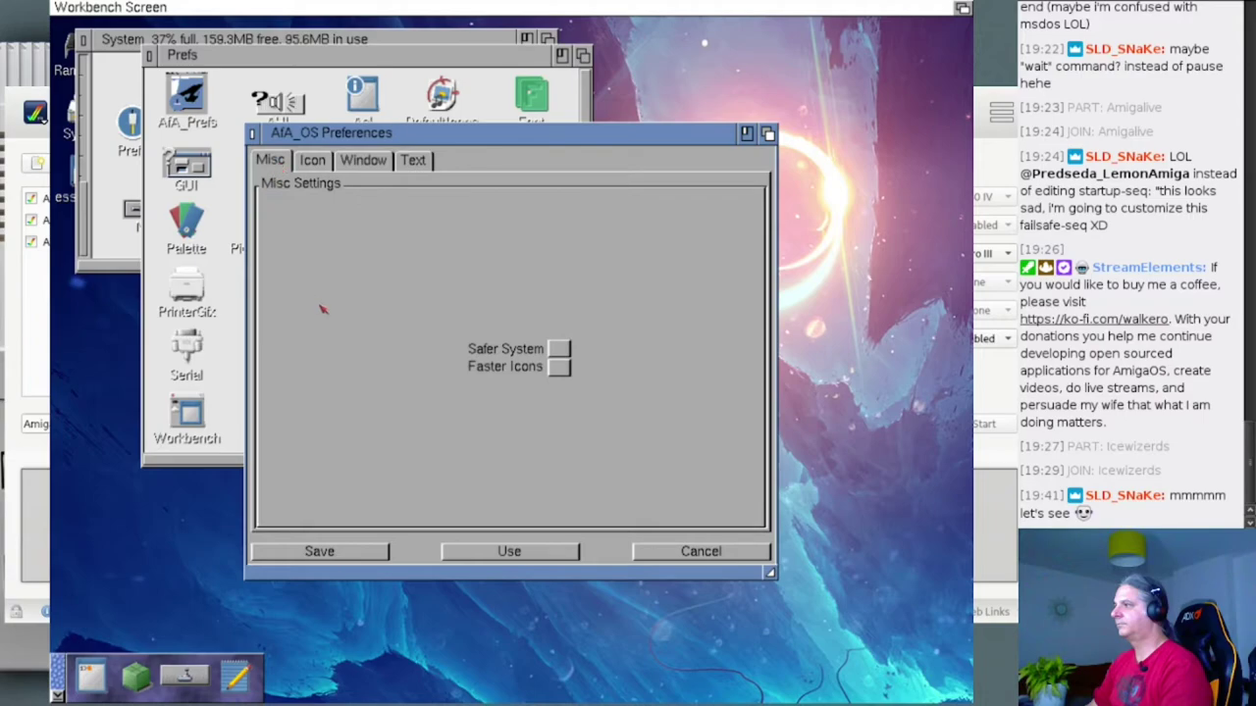
click(559, 349)
click(345, 552)
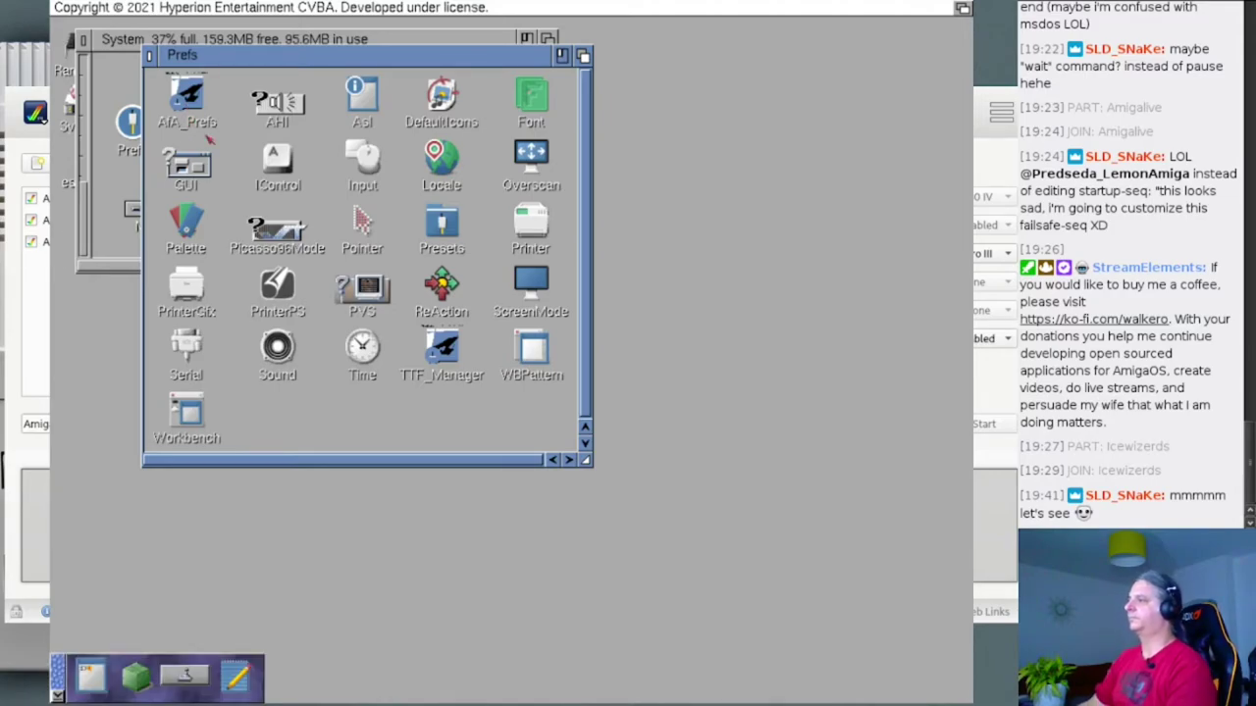
- Reopen AfA_Prefs and look for a loadable settings file in the Silver skin's 24 drawer under Presets/Skins
double_click(188, 103)
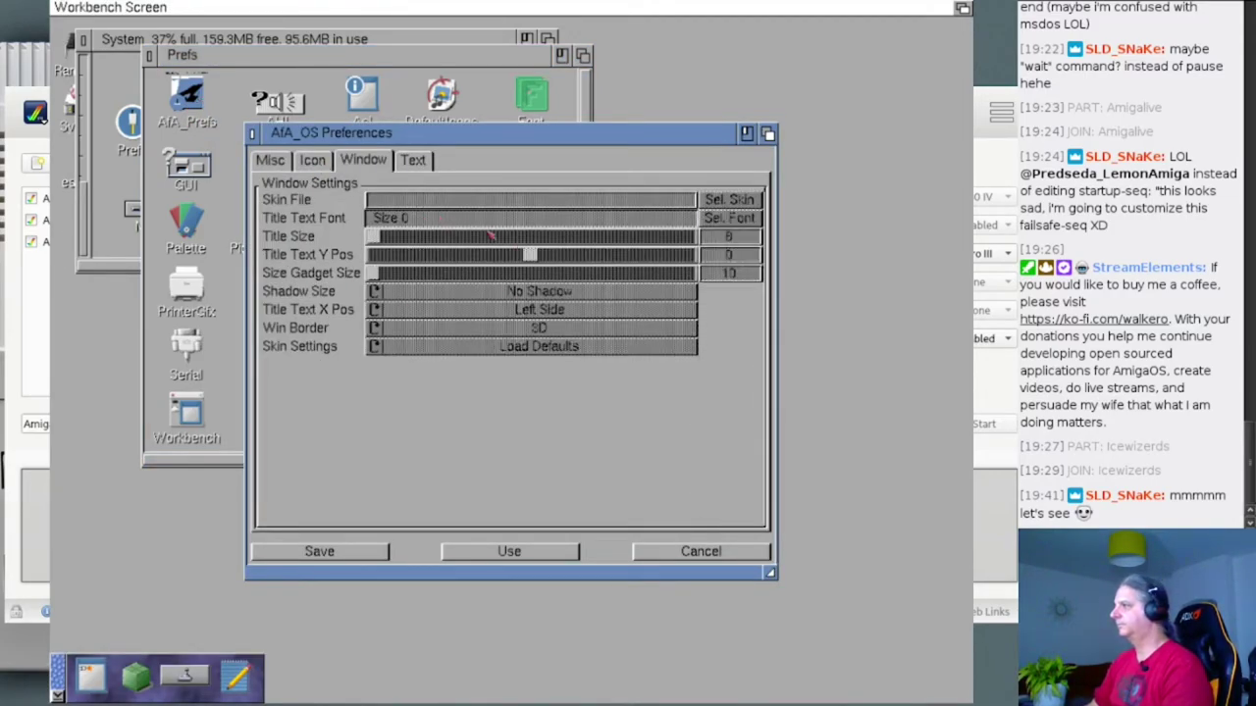
right_click(473, 197)
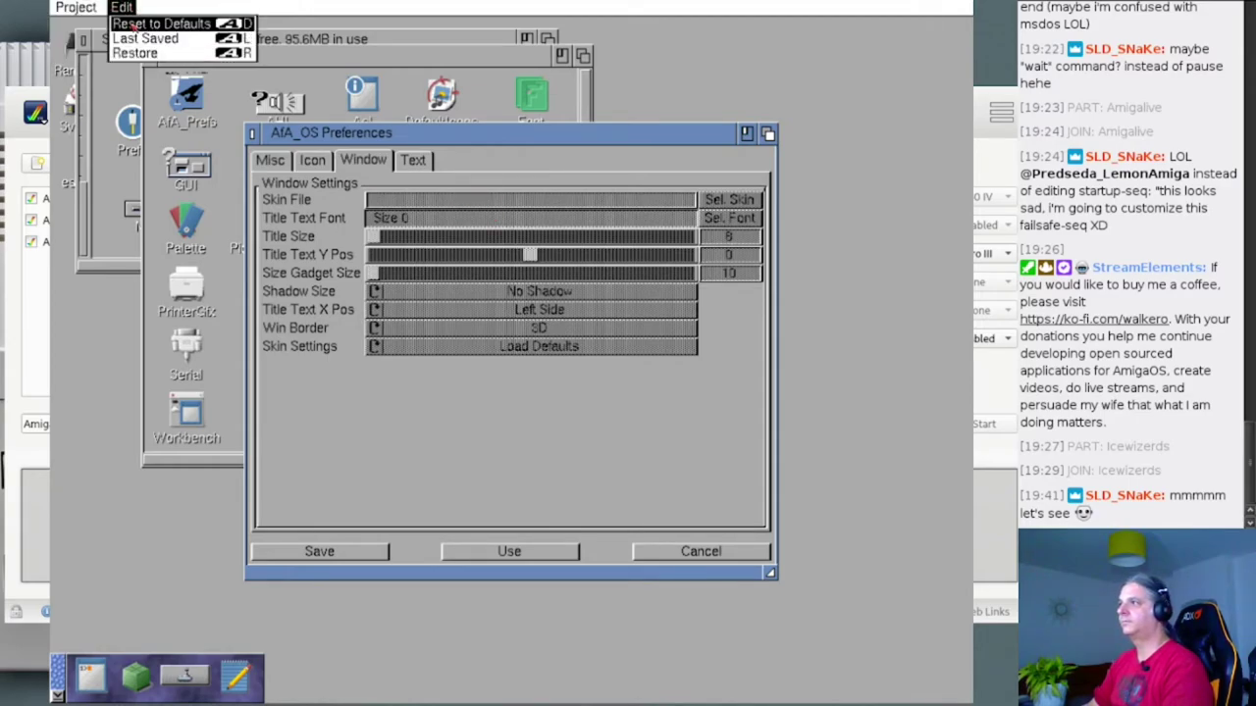
mouse_move(98, 5)
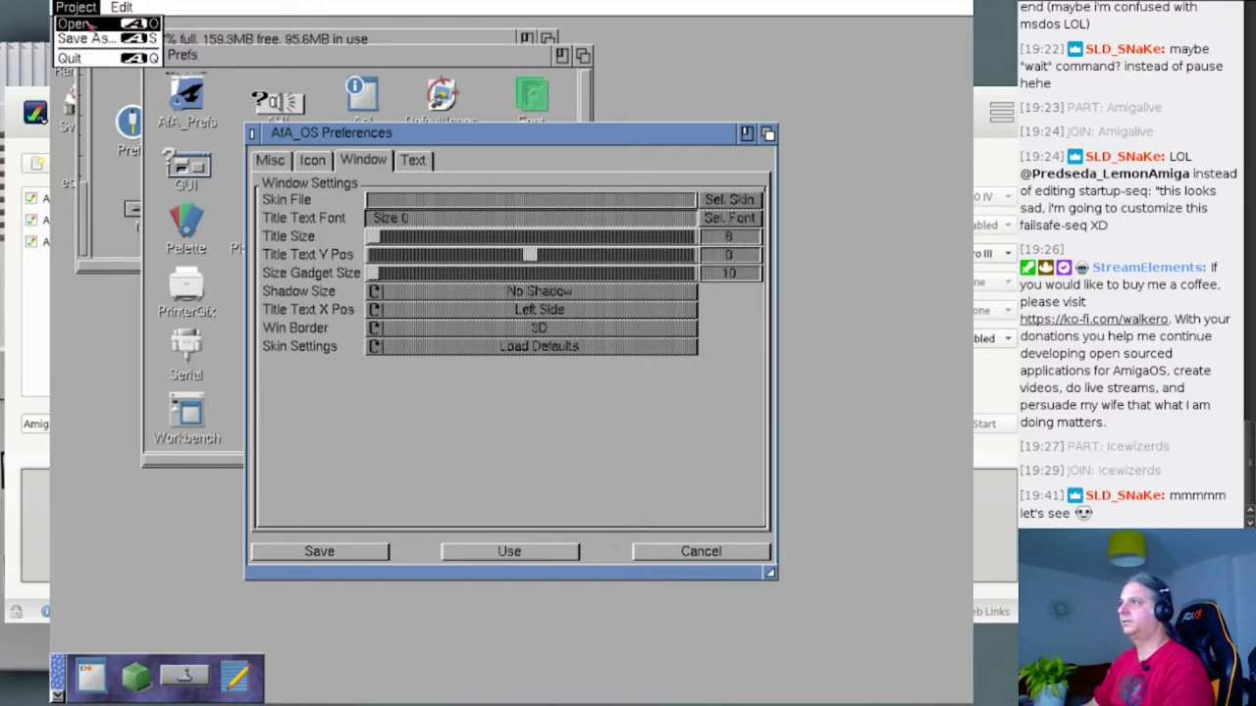
click(87, 23)
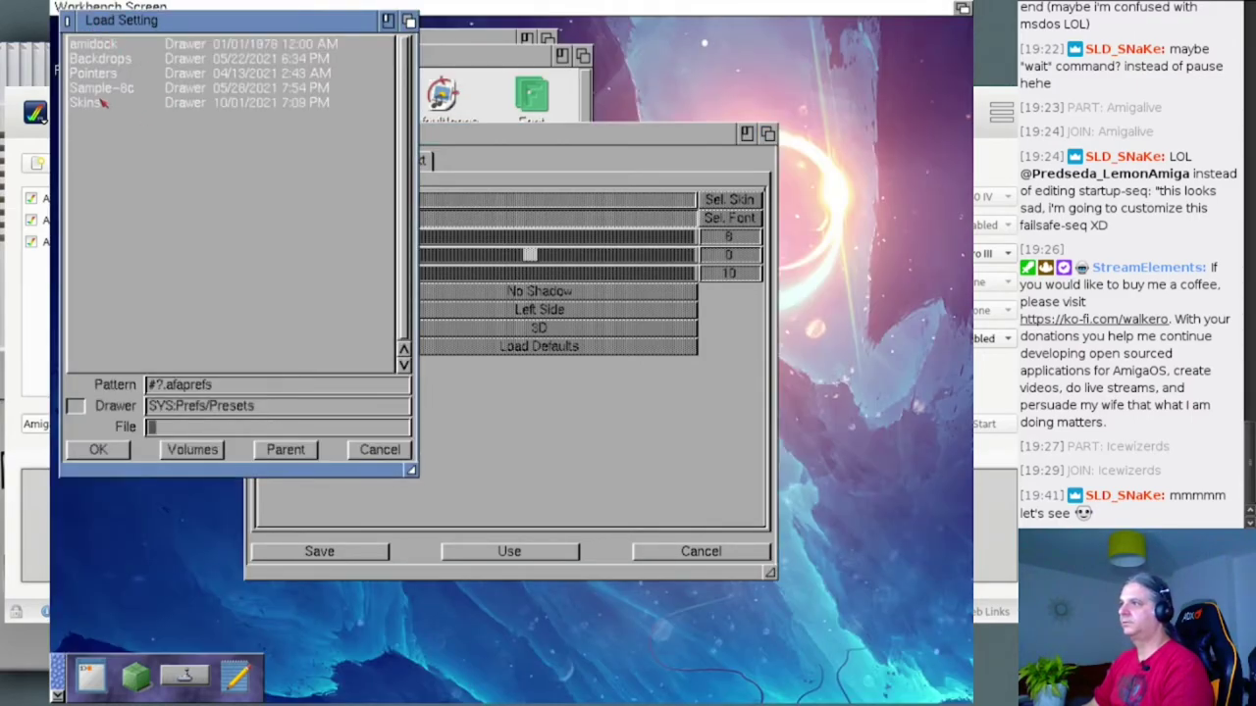
click(88, 102)
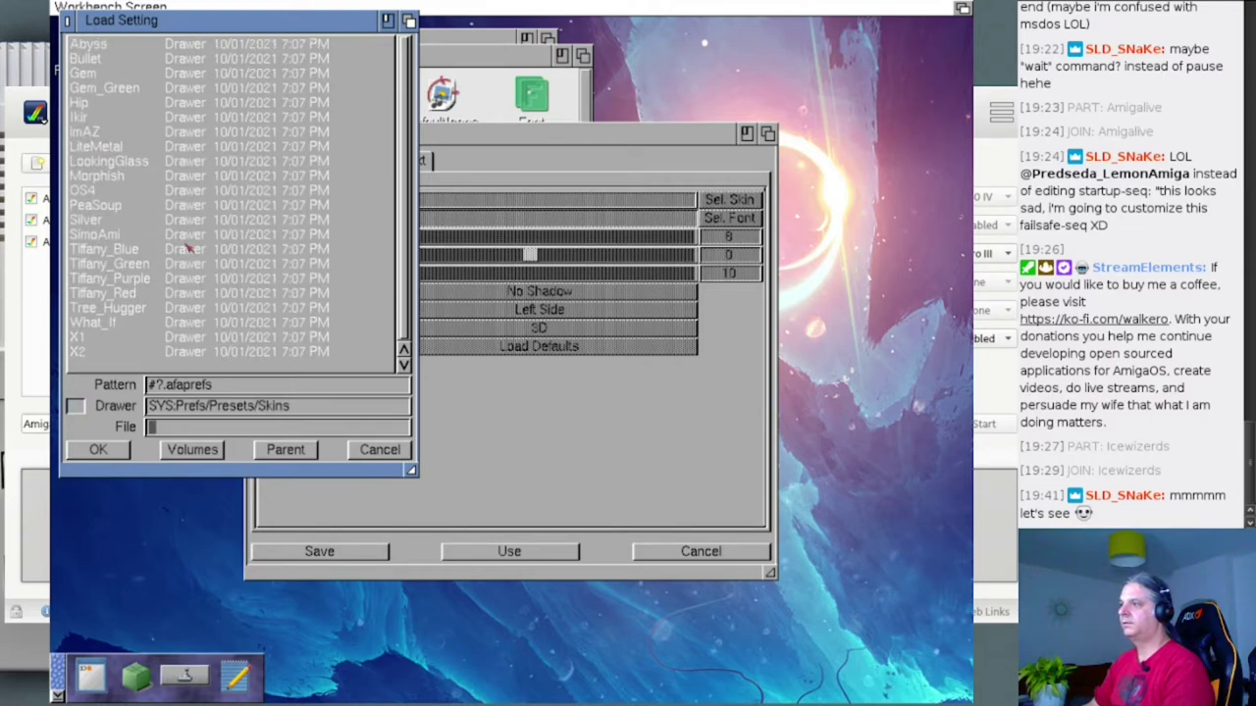
click(96, 222)
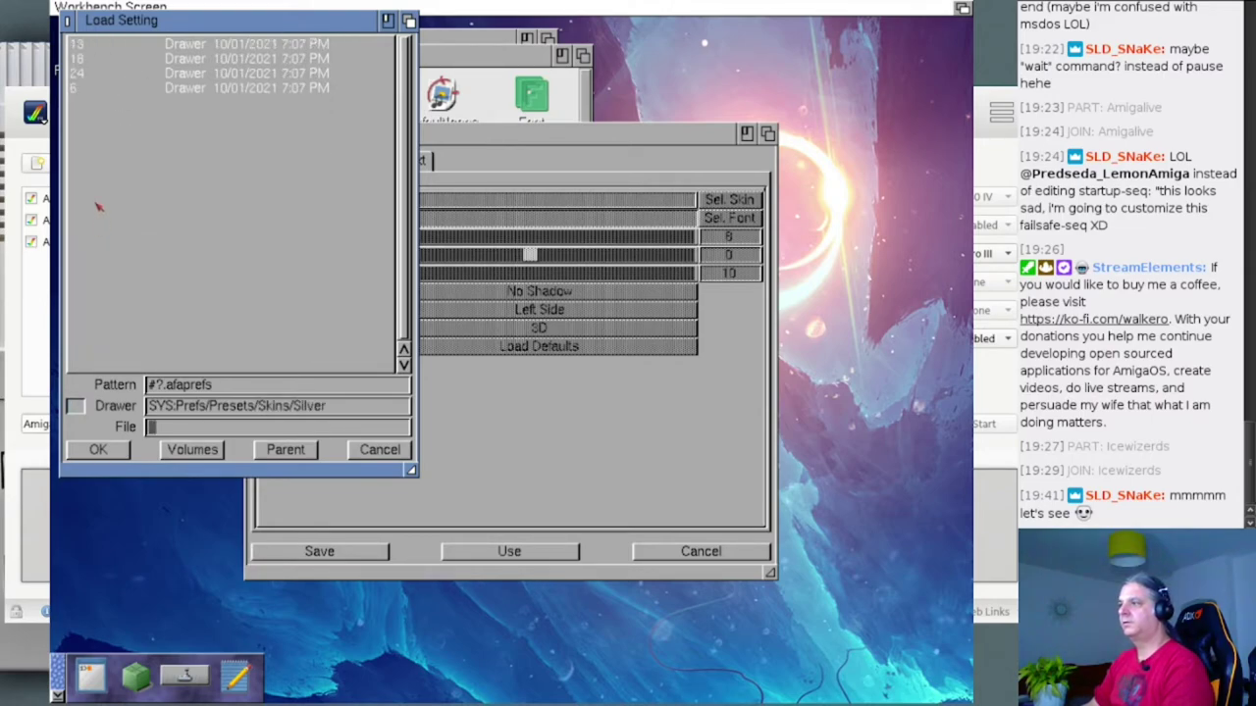
click(85, 71)
click(98, 46)
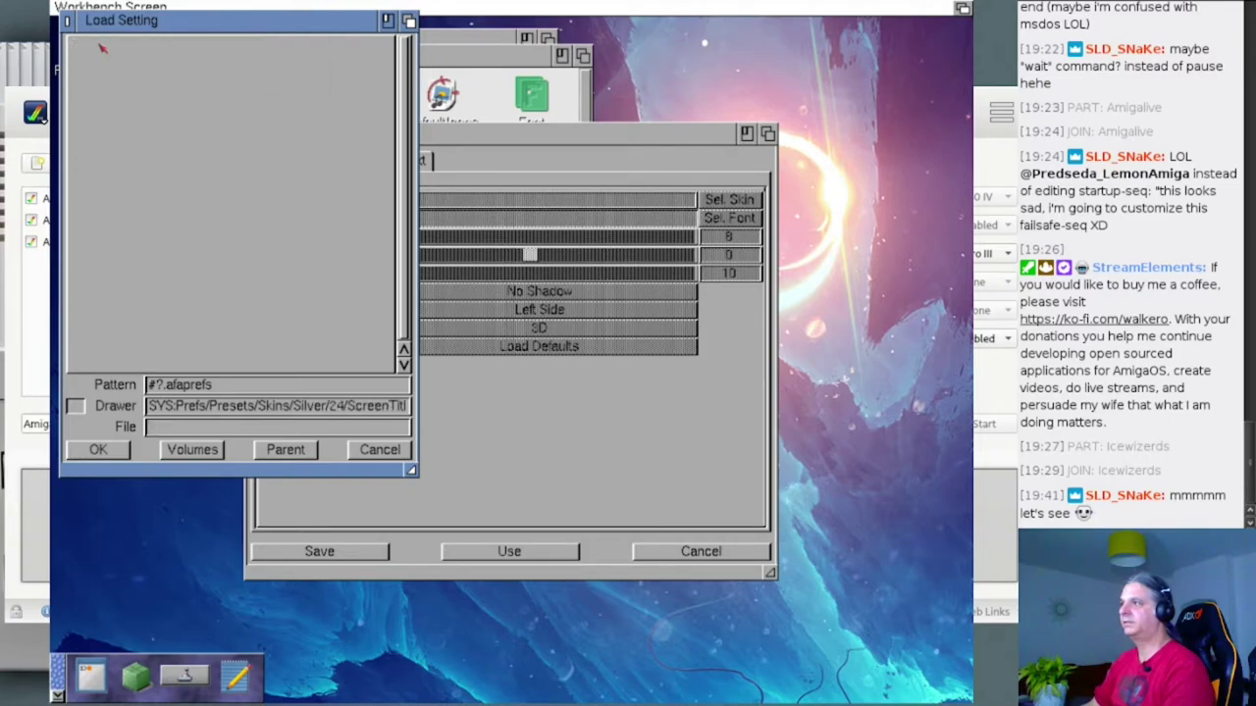
click(379, 449)
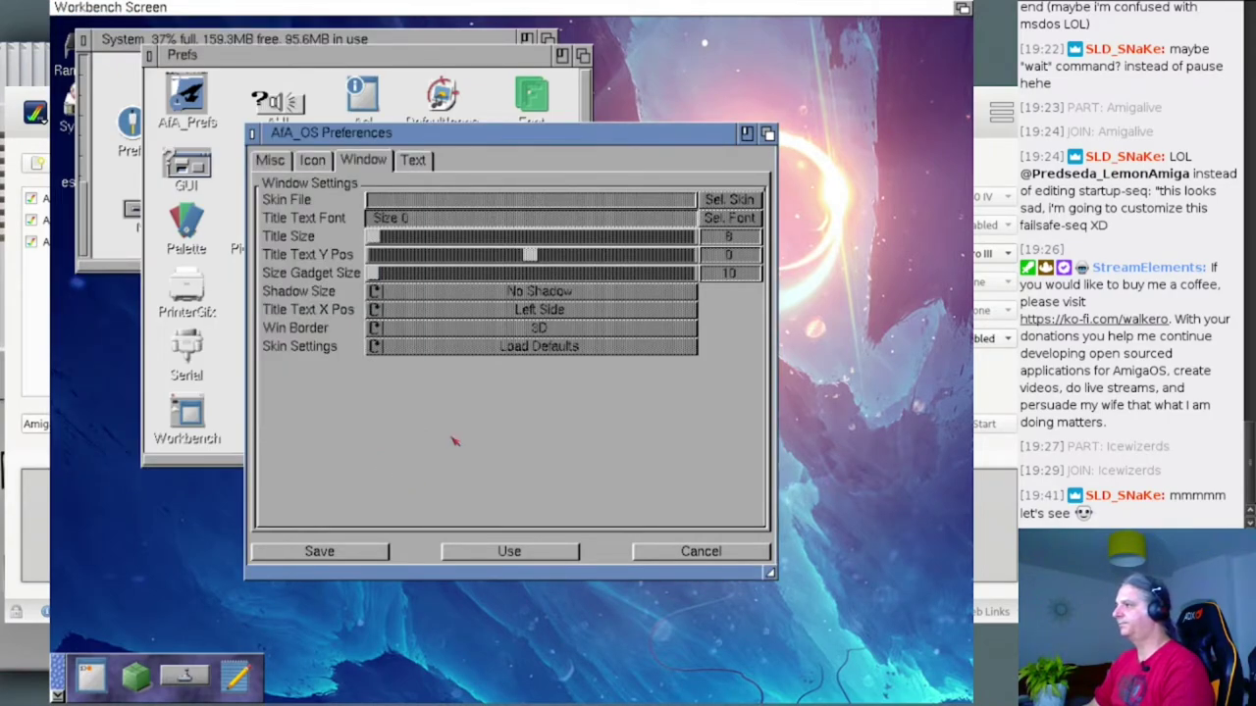
- Look for a loadable settings file in the Abyss skin's drawer and cancel the load request
right_click(147, 10)
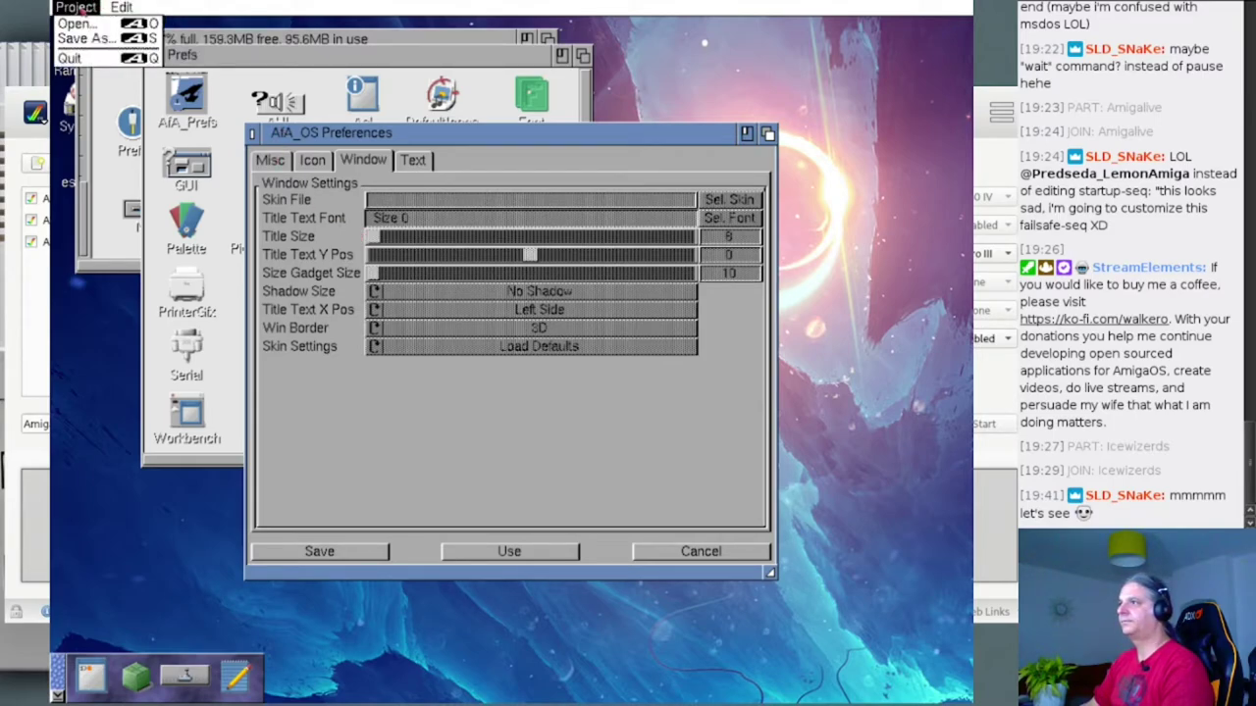
click(75, 23)
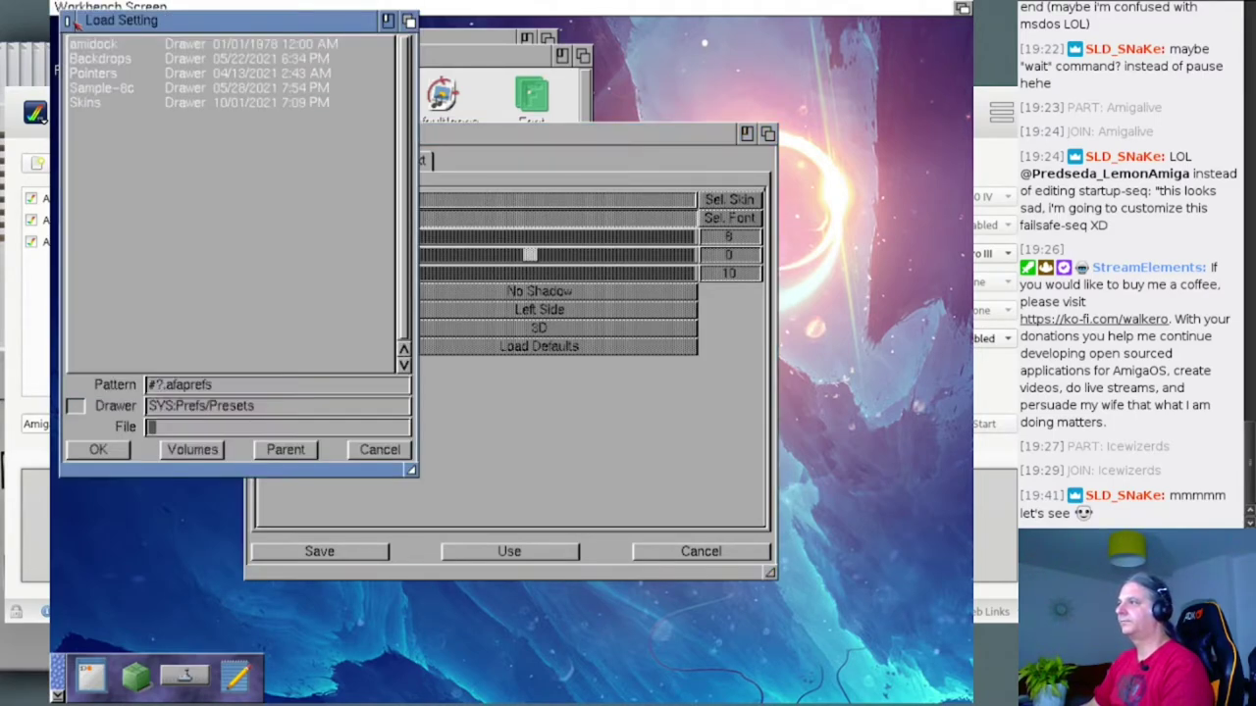
double_click(108, 103)
double_click(104, 49)
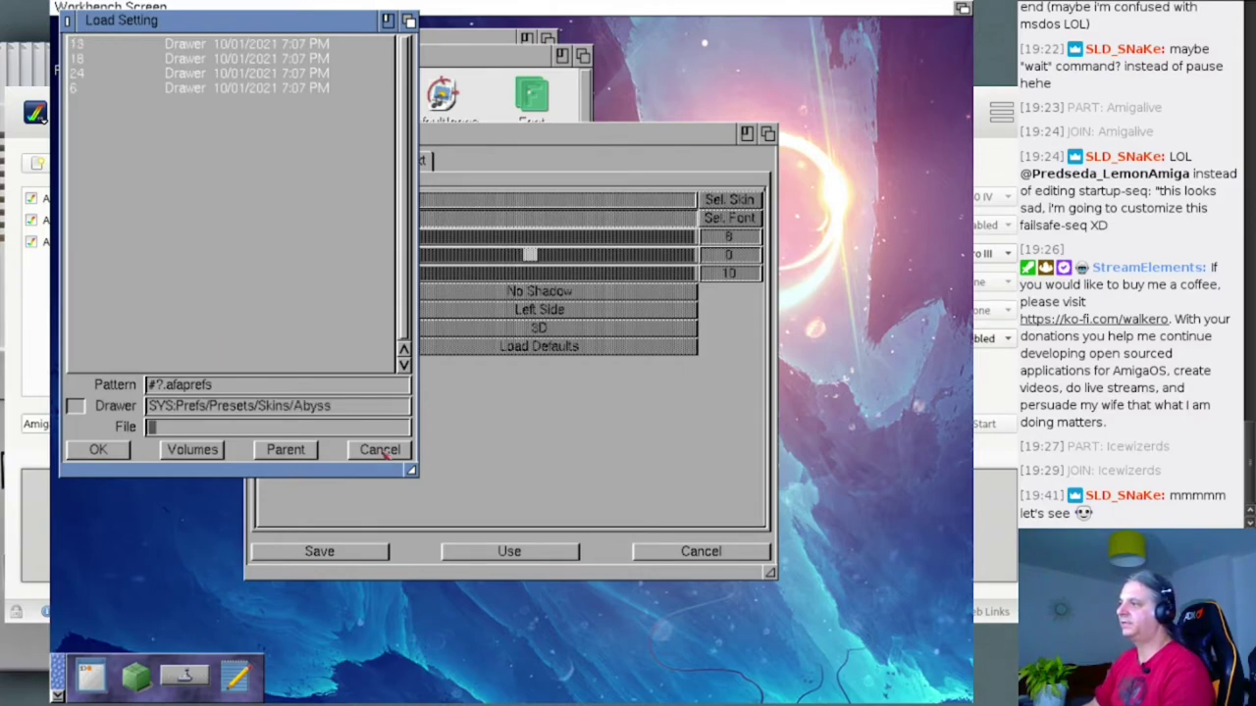
click(382, 451)
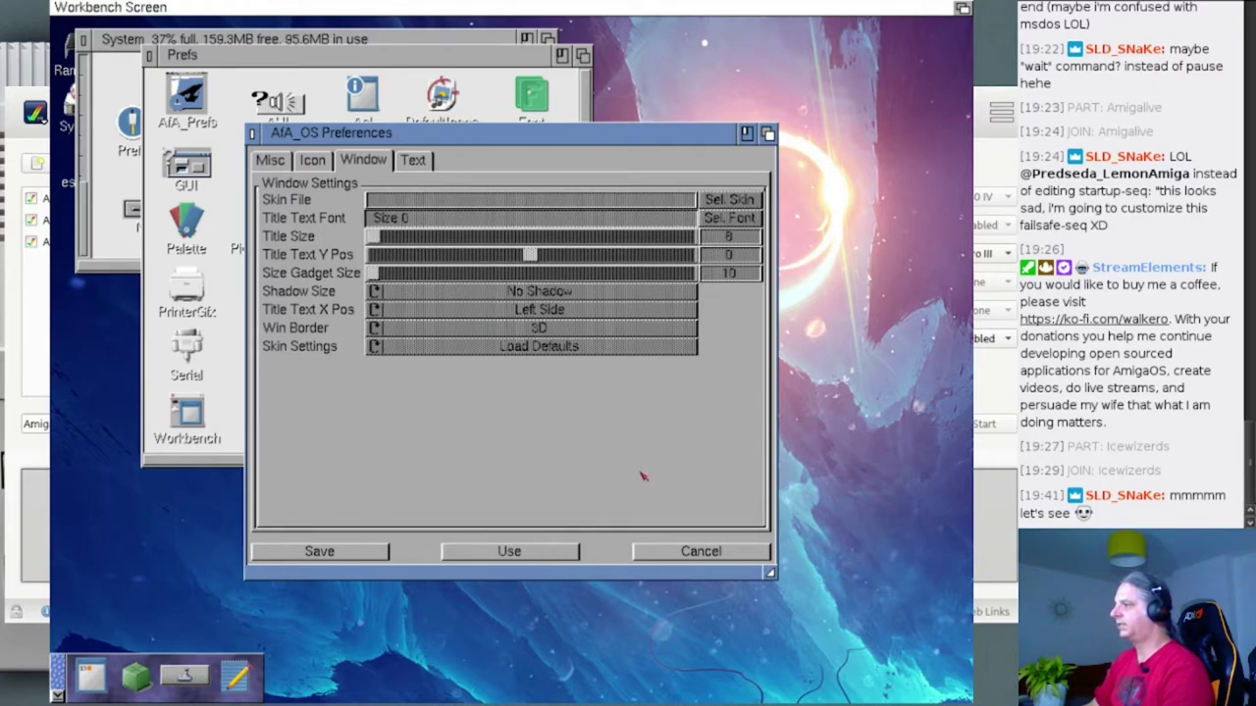
- Quit the AfA_OS preferences program
right_click(137, 6)
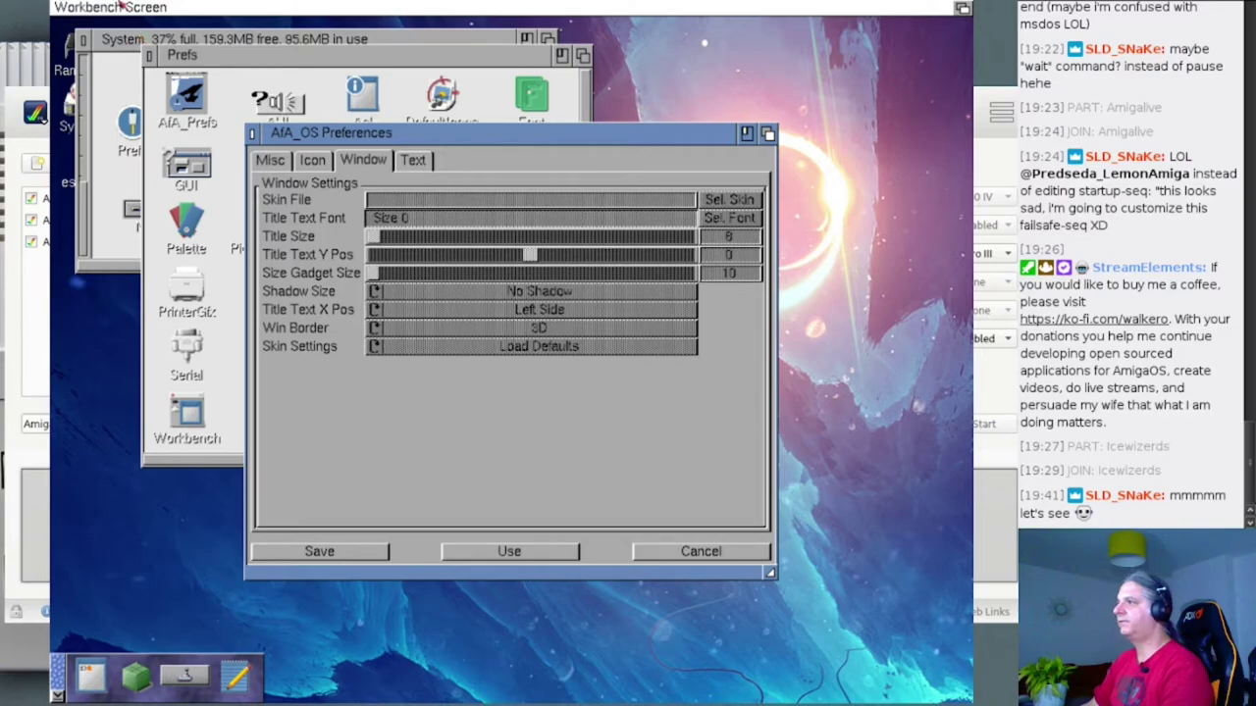
right_click(145, 9)
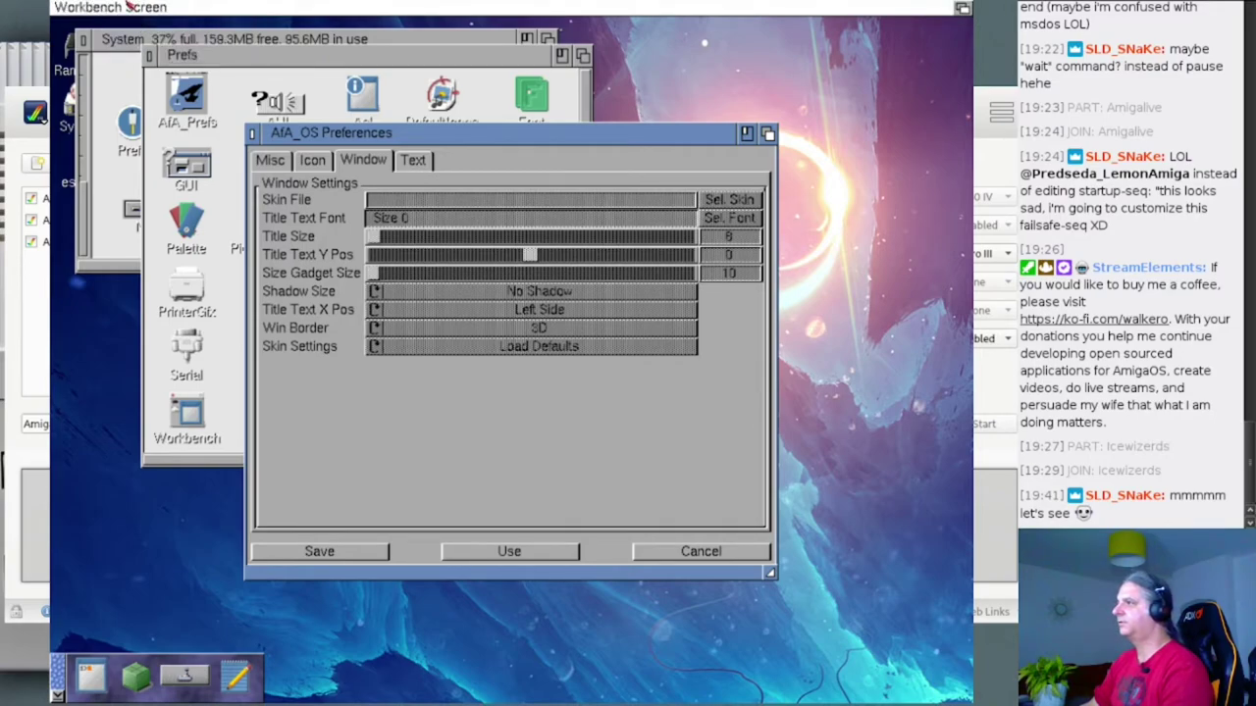
right_click(130, 6)
right_click(87, 7)
right_click(73, 57)
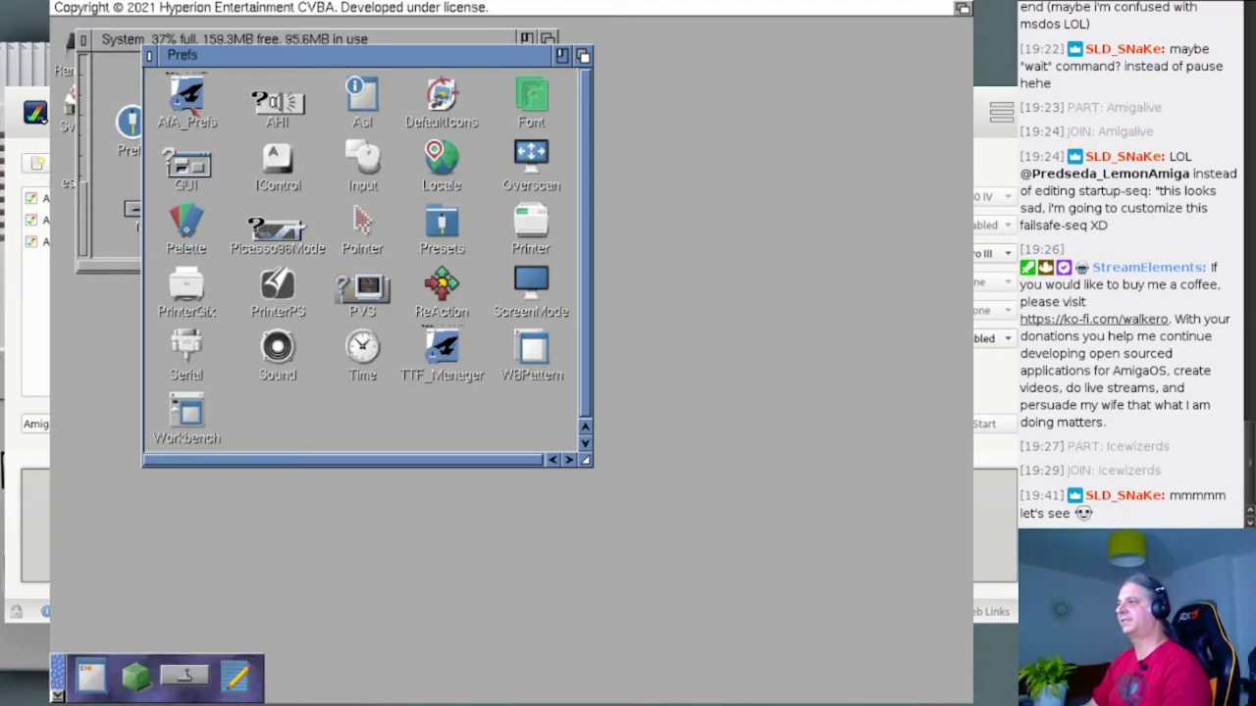
- Open the AfA_OS drawer inside the System drawer, enlarge its window and select the AfA_OS_English.guide file
click(112, 87)
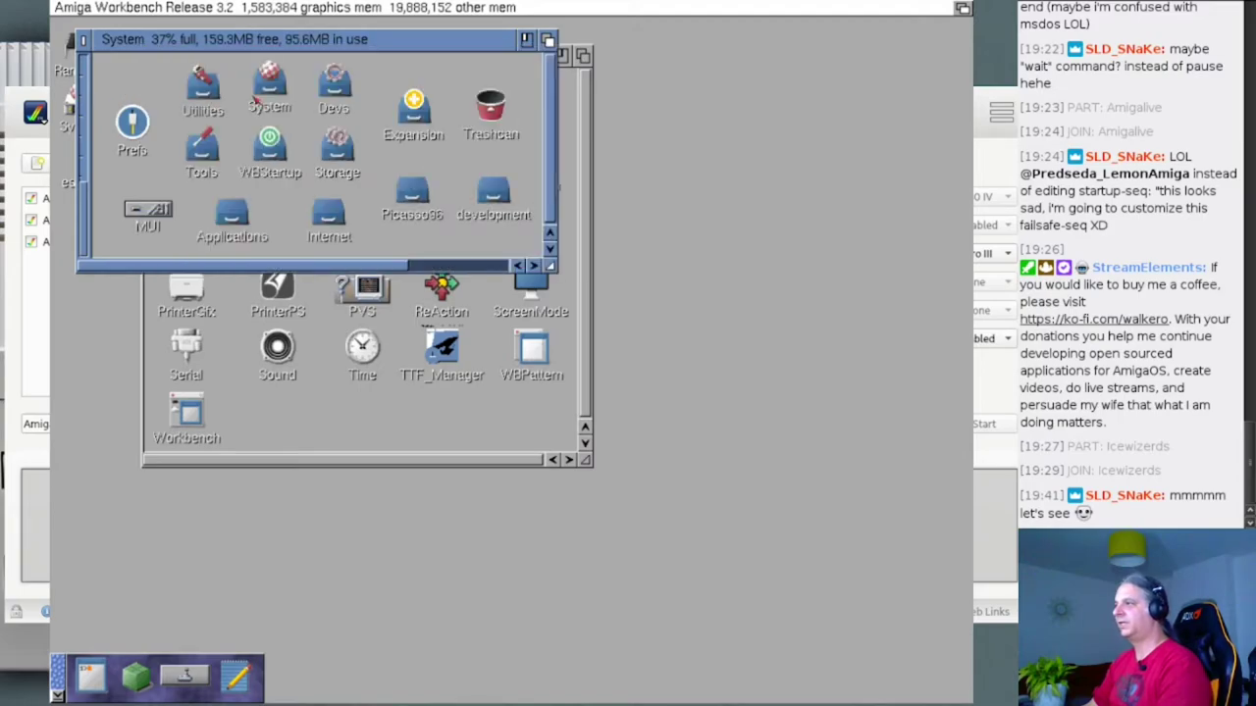
double_click(270, 83)
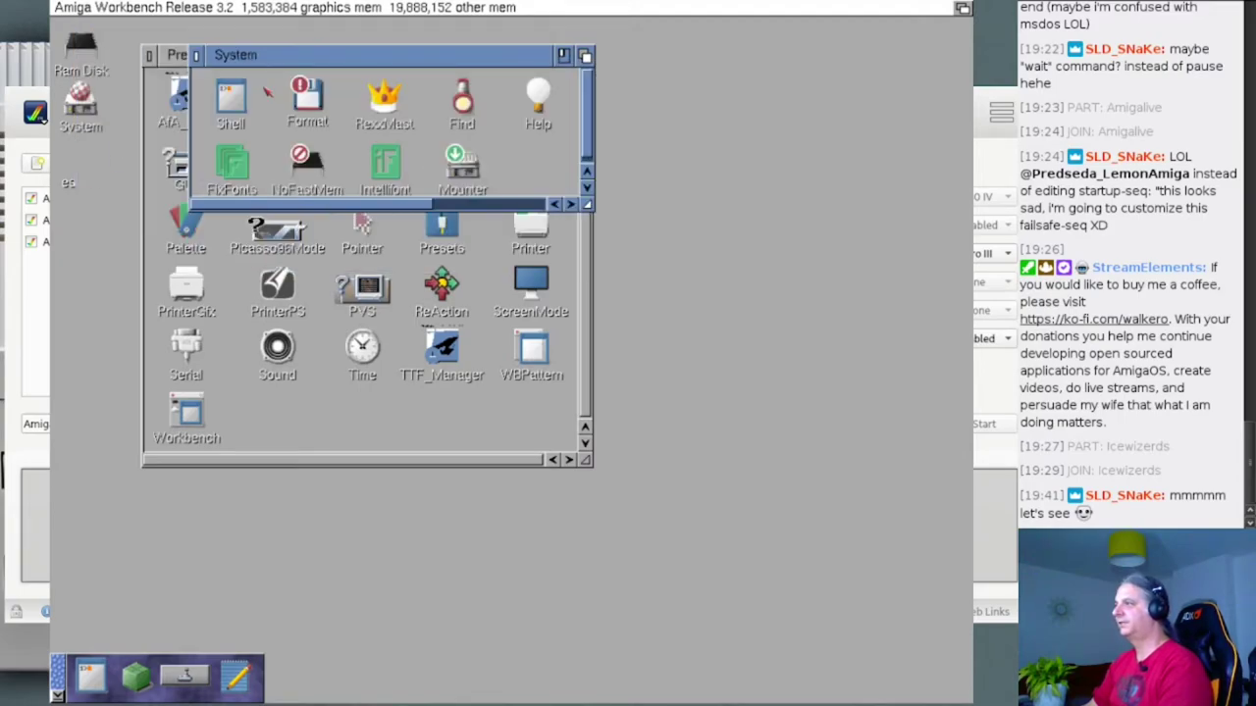
click(480, 204)
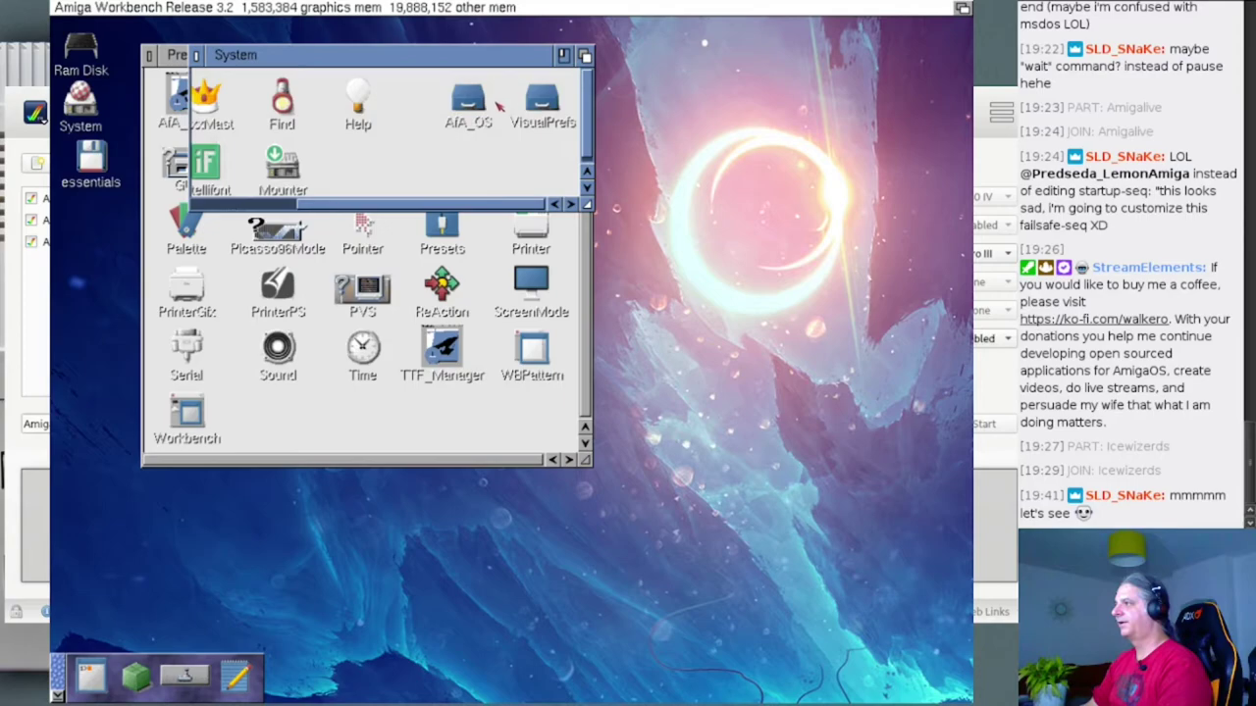
double_click(469, 99)
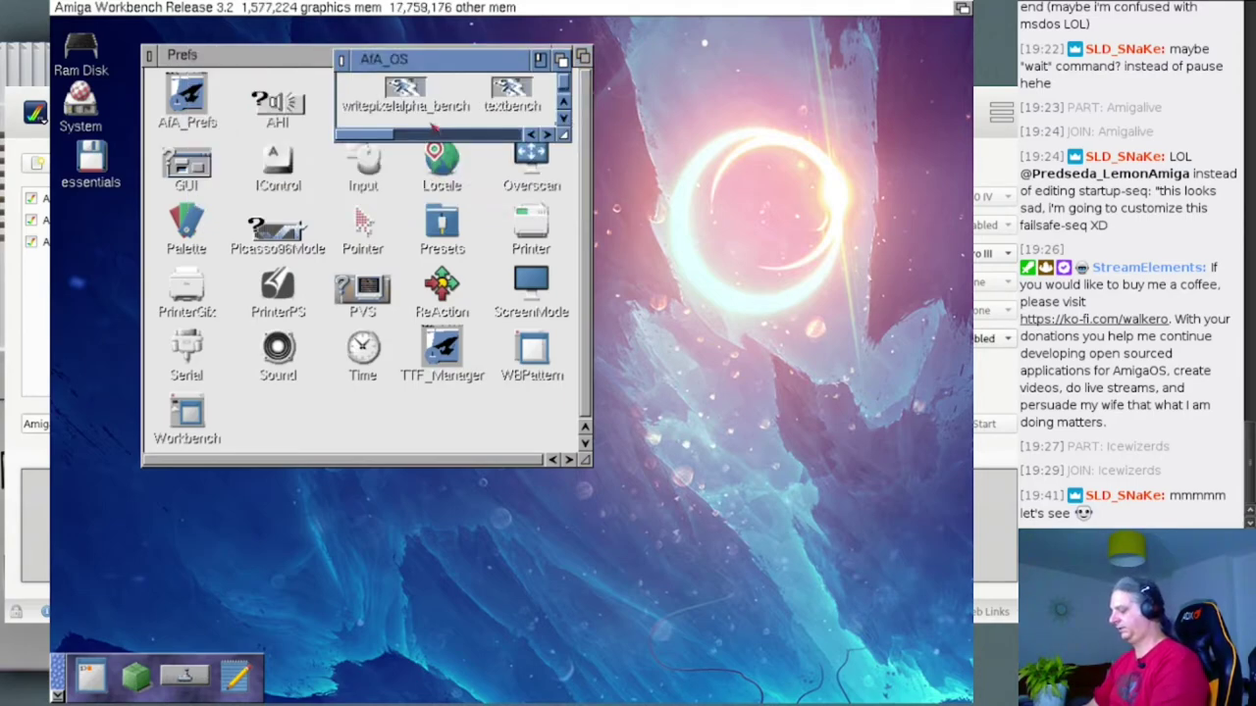
drag(566, 135, 635, 509)
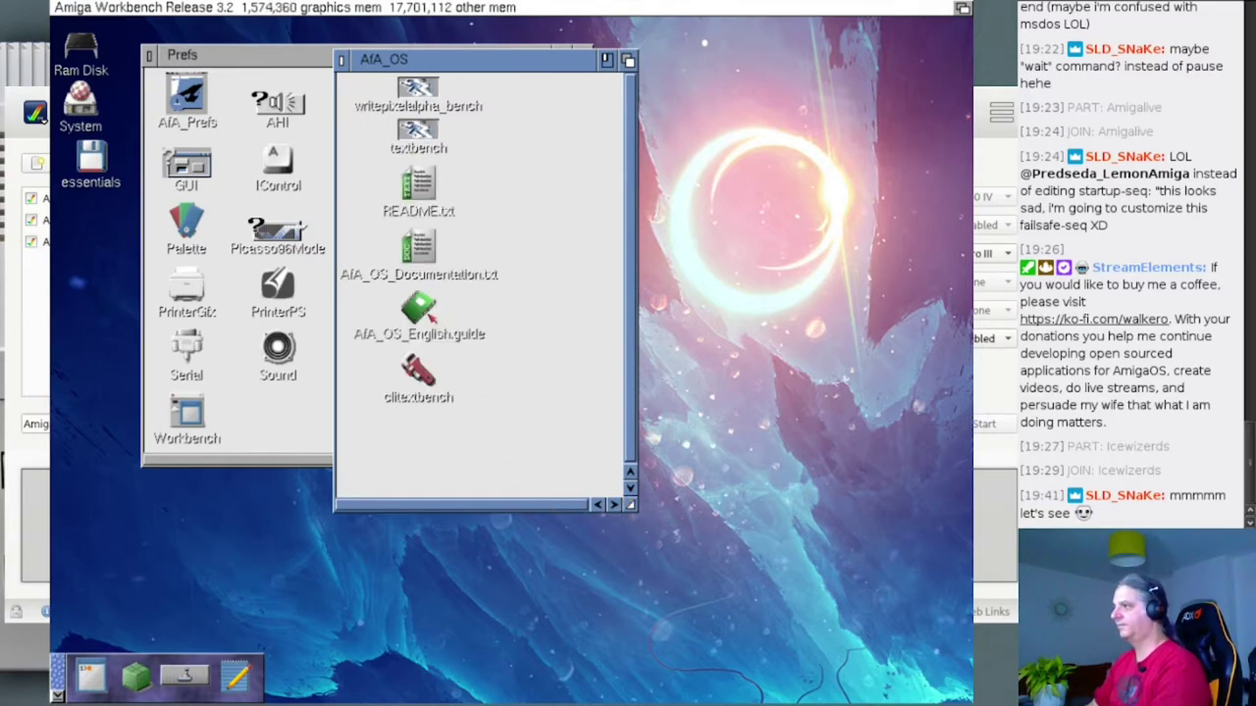
click(425, 310)
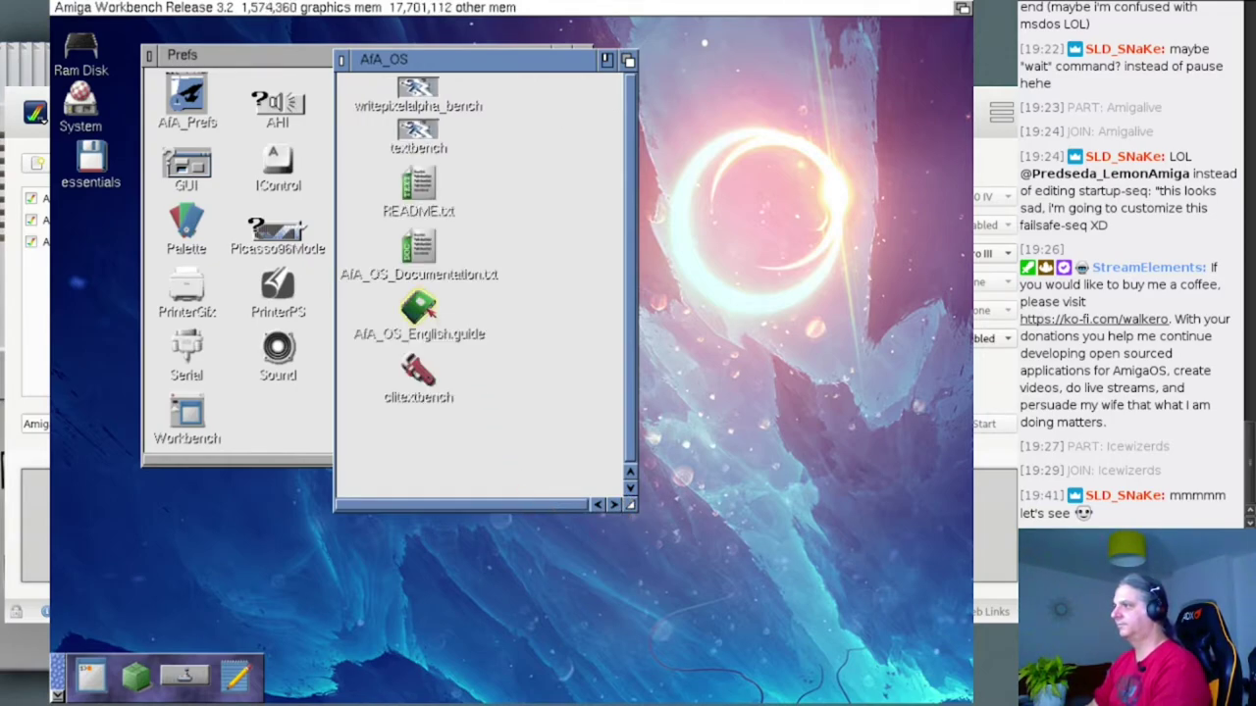
- Use Unarc to unpack AfAOS4.8.lha from System:Internet/downloads to the Ram Disk
click(137, 677)
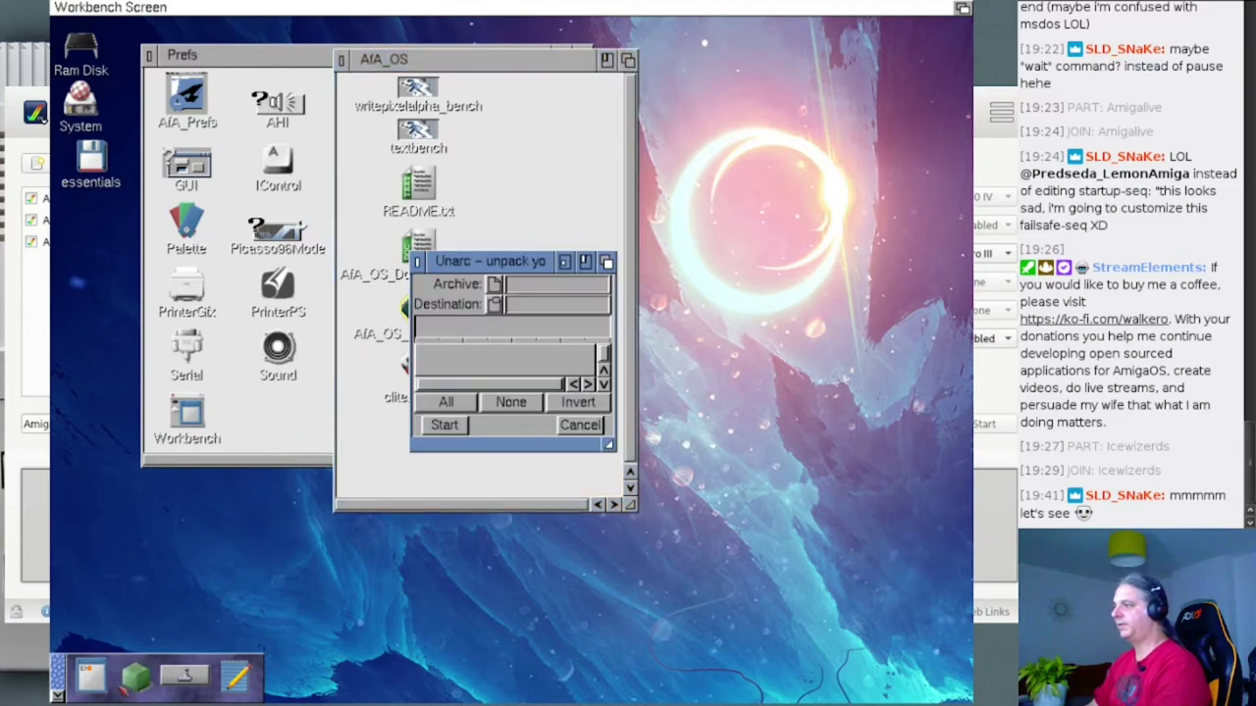
drag(609, 444, 803, 697)
click(495, 286)
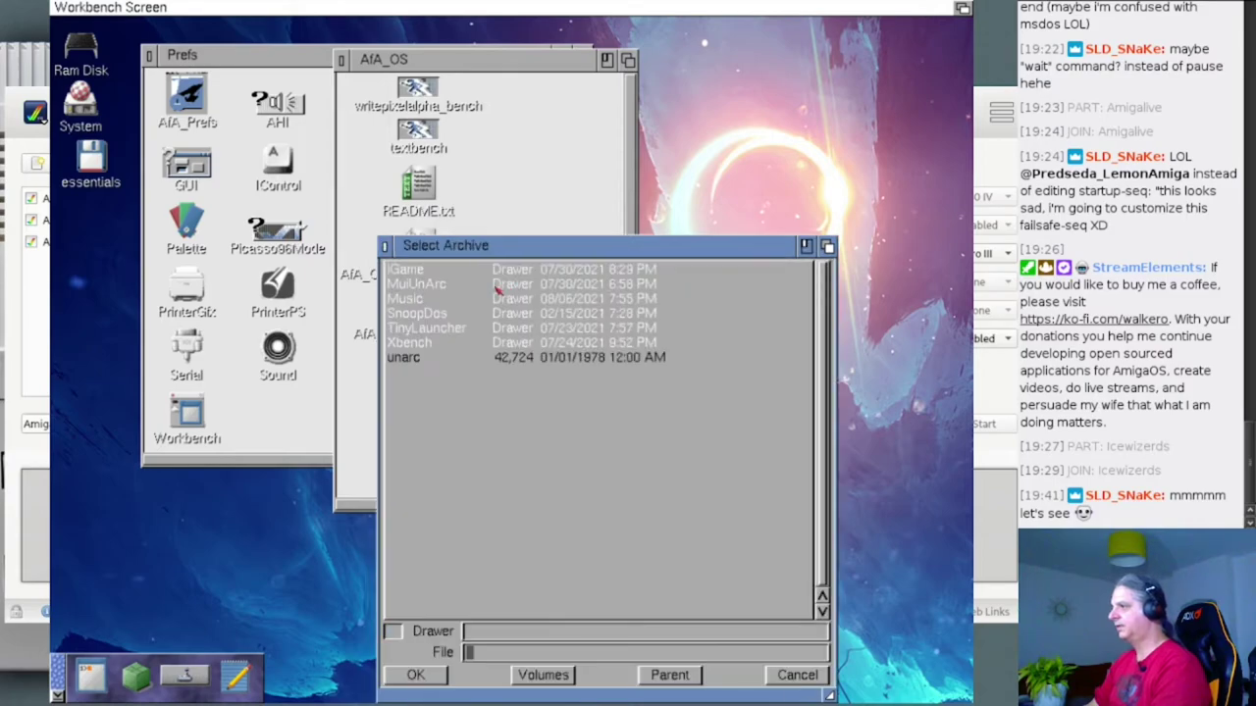
click(575, 683)
double_click(434, 300)
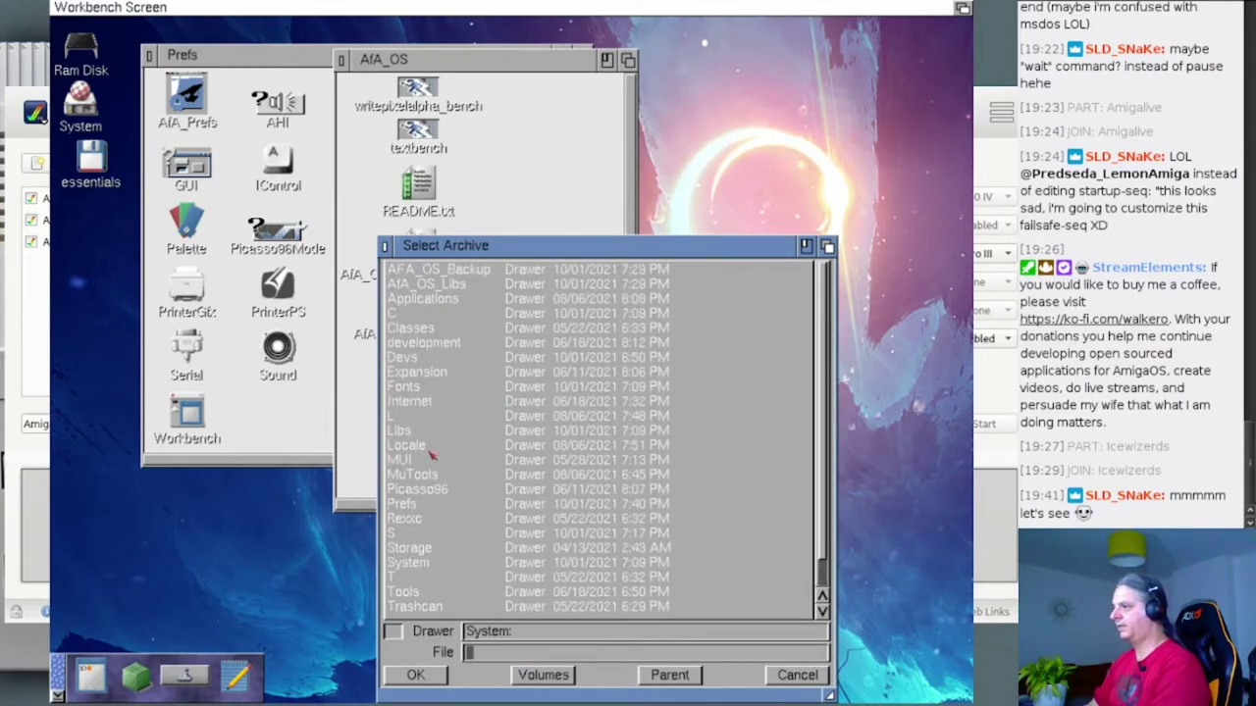
scroll(438, 481, down, 1)
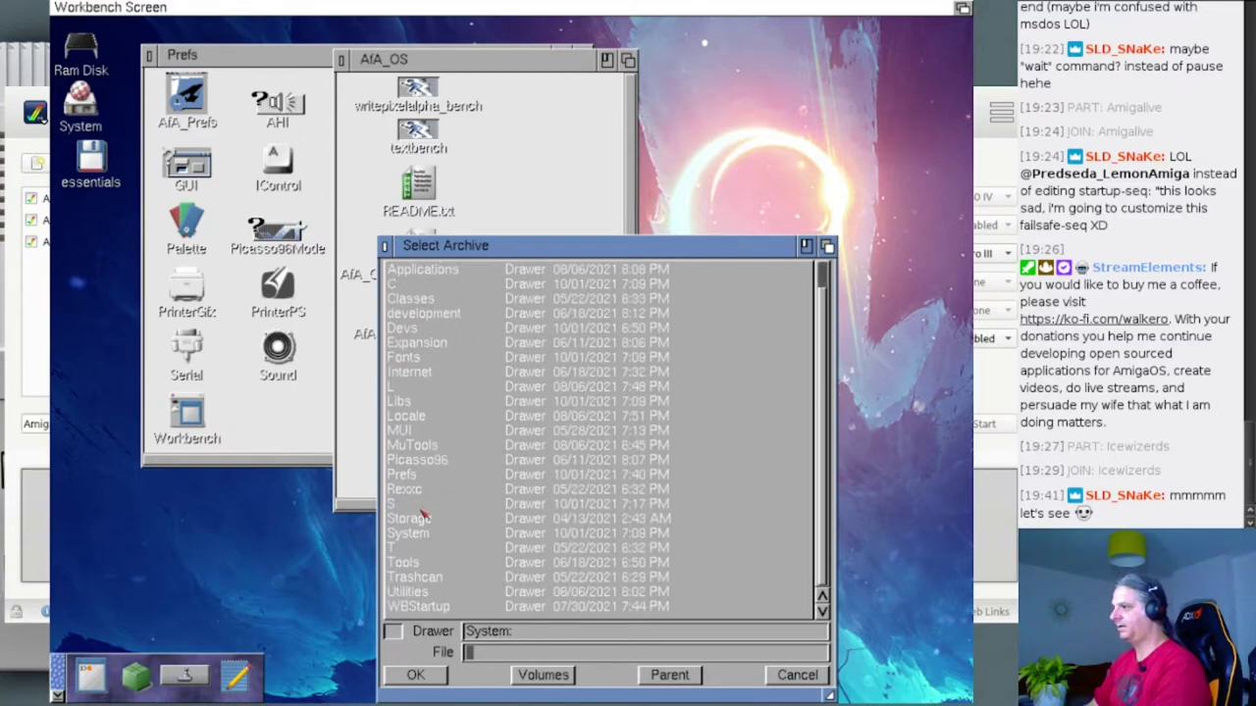
double_click(416, 378)
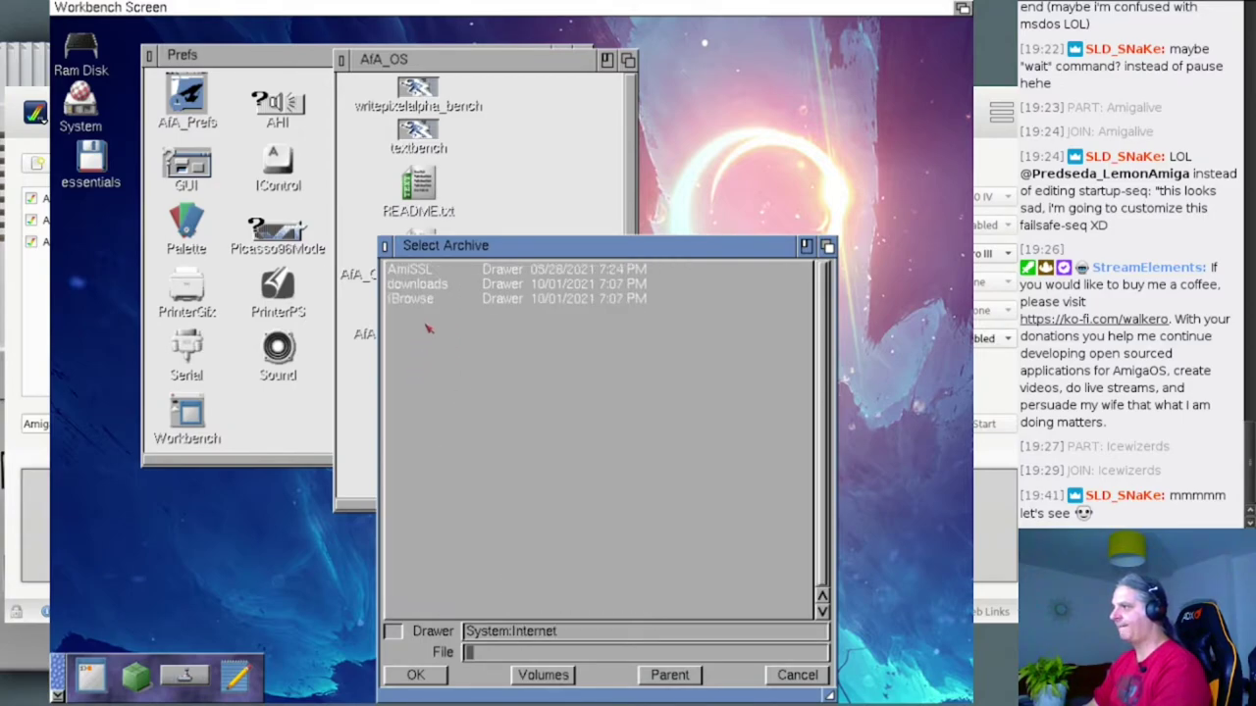
double_click(425, 292)
double_click(427, 302)
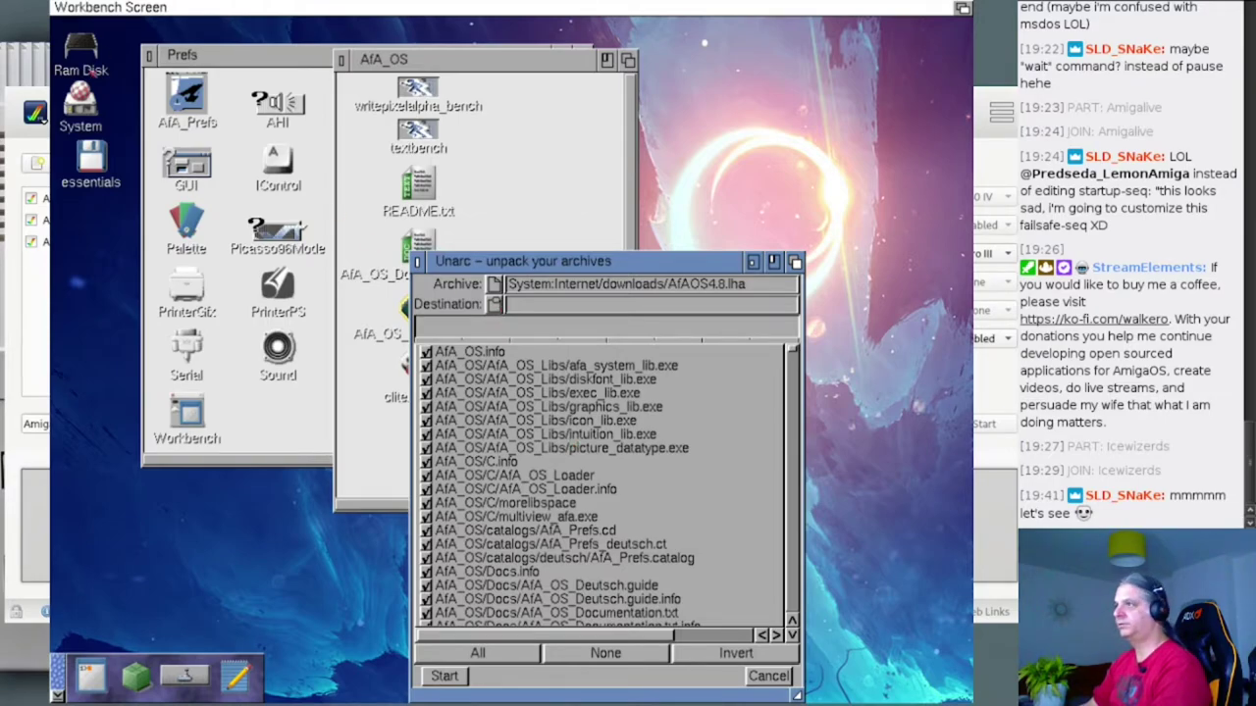
drag(80, 54, 549, 307)
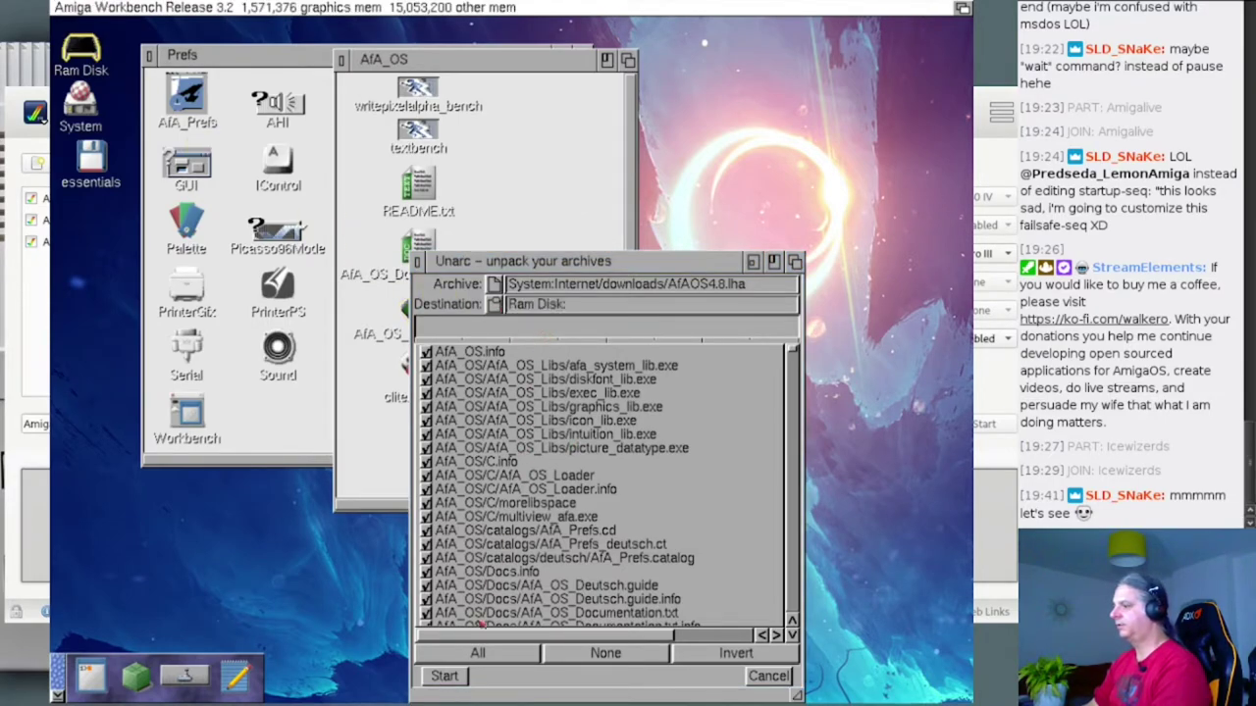
click(450, 676)
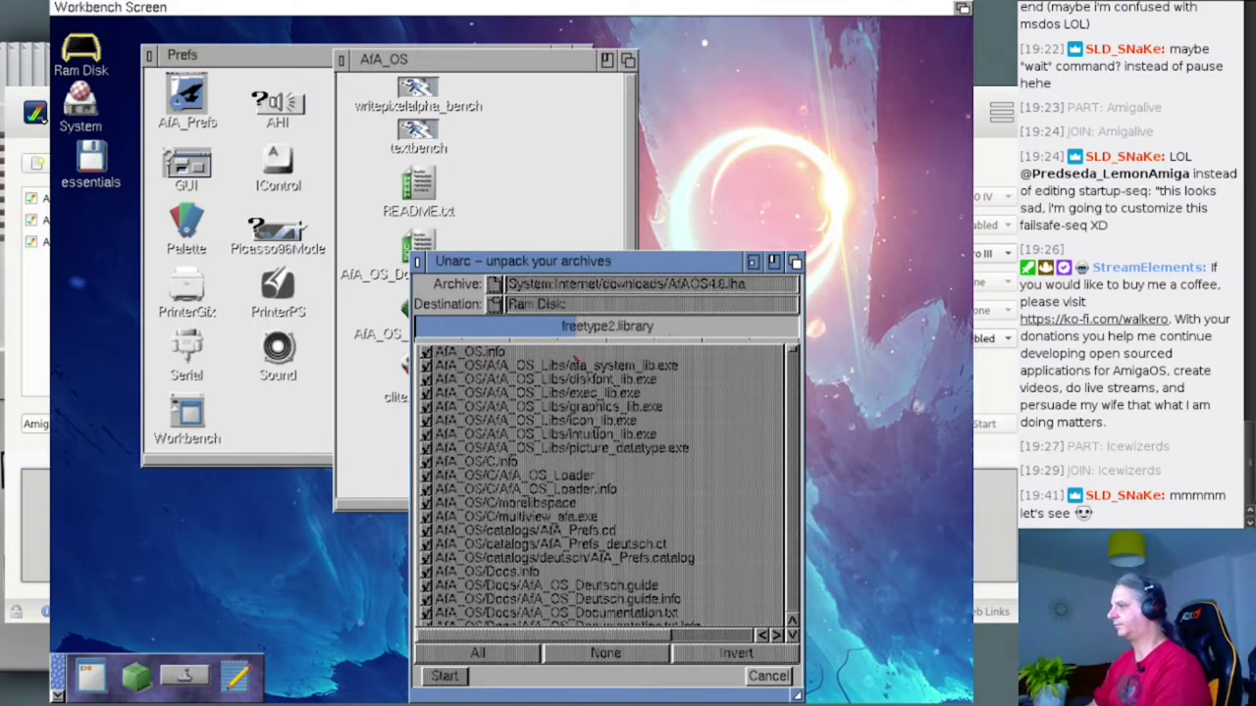
- Open AfA_OS_English.guide, read its "Did the installation work?" page and return to the main contents
click(392, 295)
double_click(418, 310)
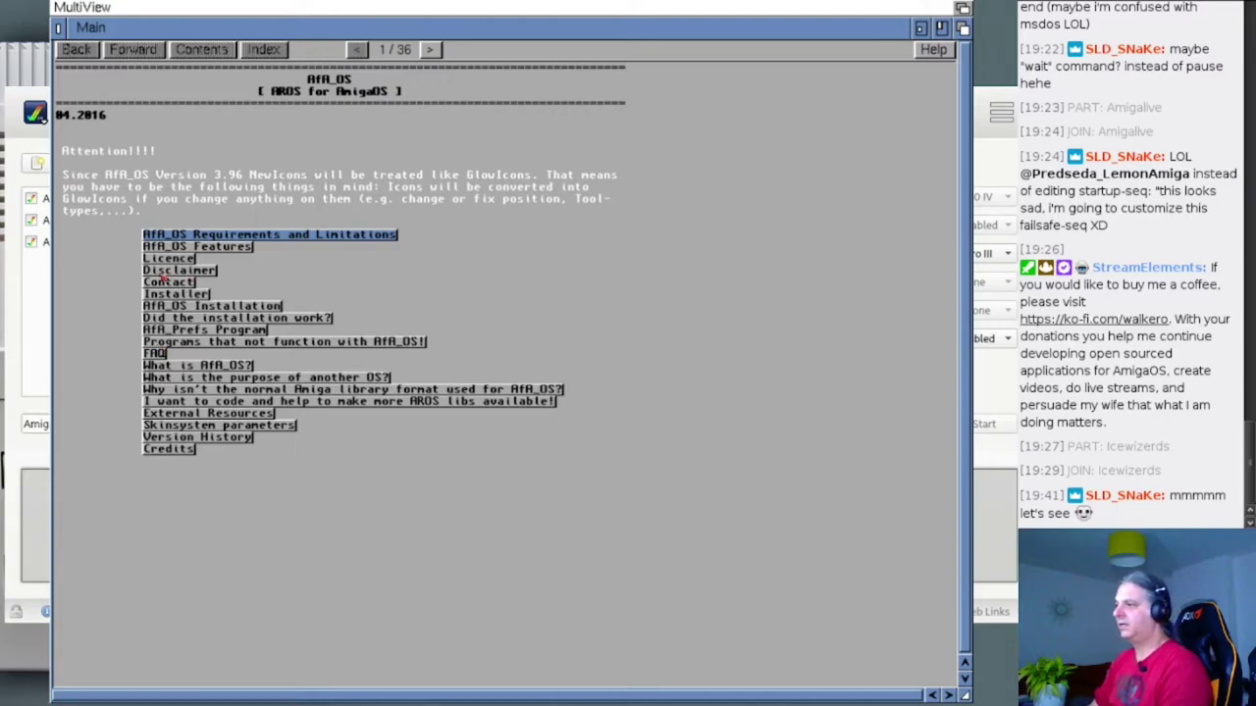
click(196, 318)
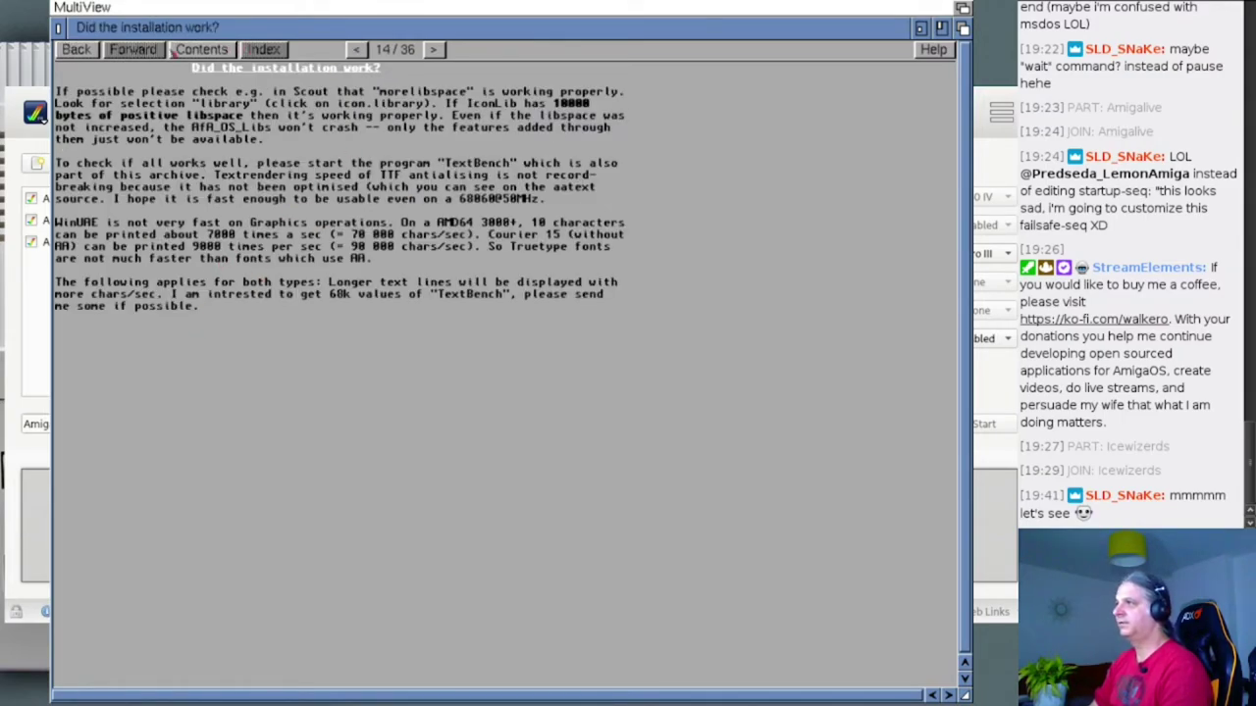
click(79, 51)
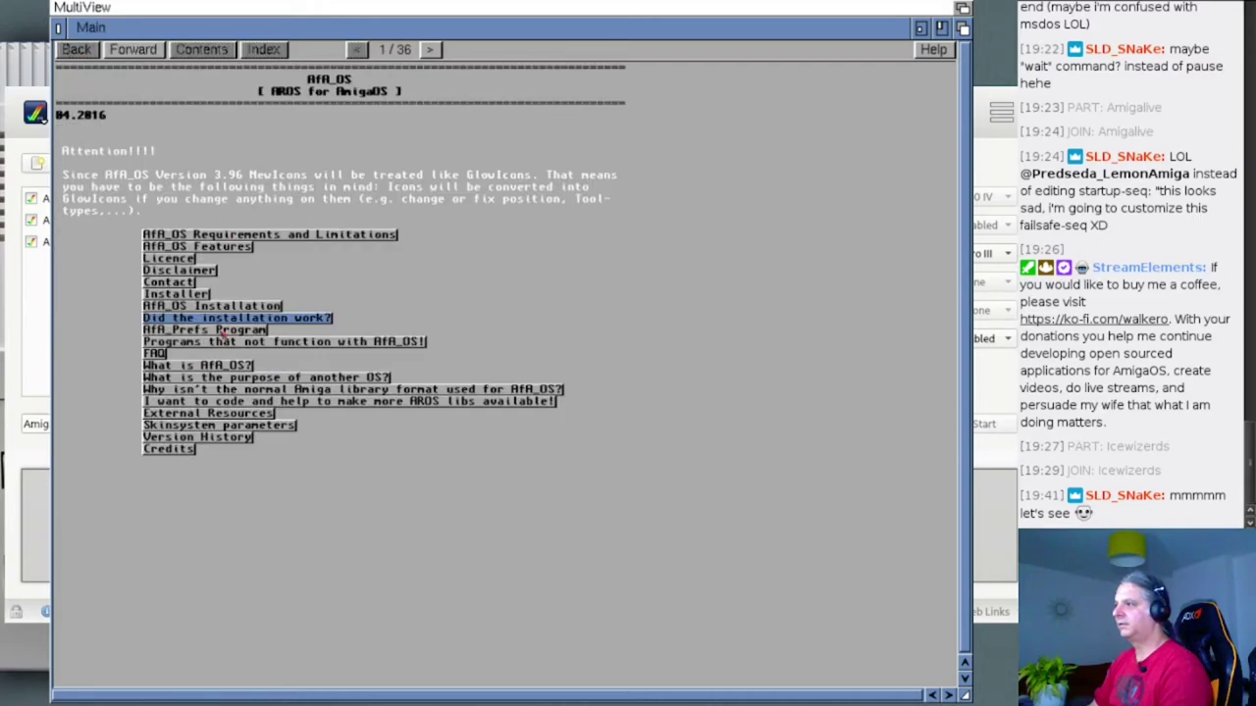
- Read the guide's pages on the AfA_Prefs program and on programs that do not function with AfA_OS
click(211, 330)
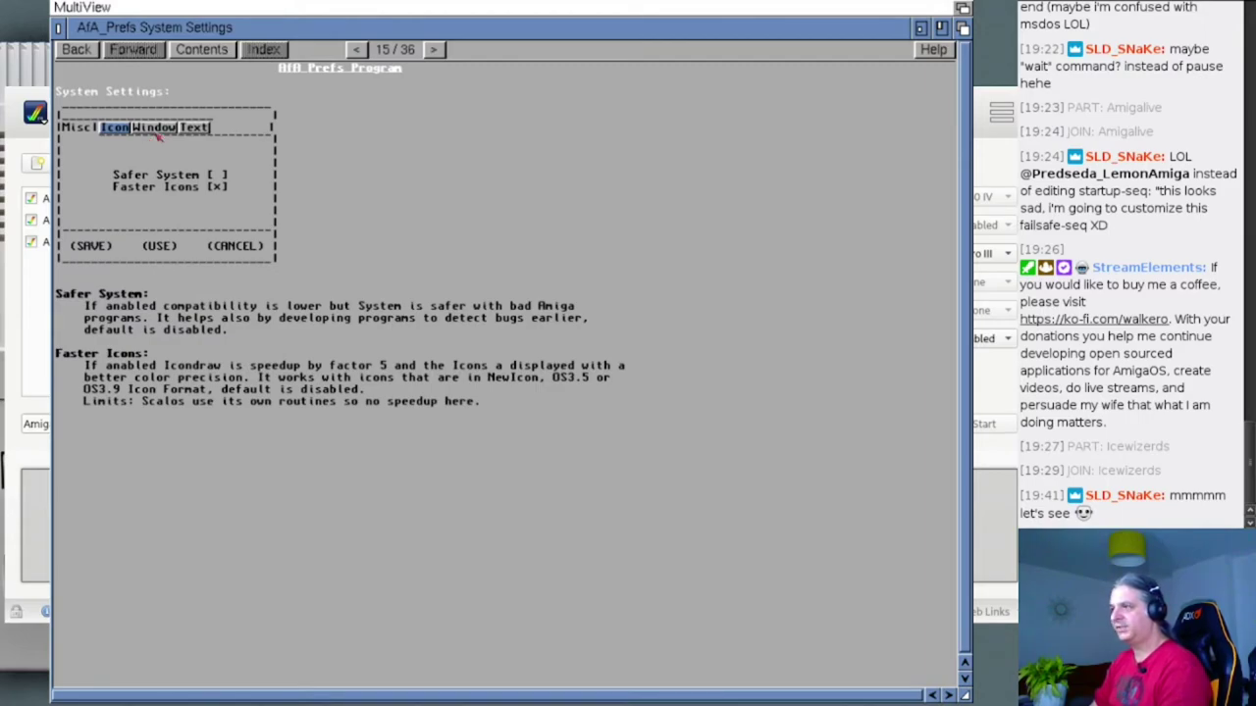
click(91, 55)
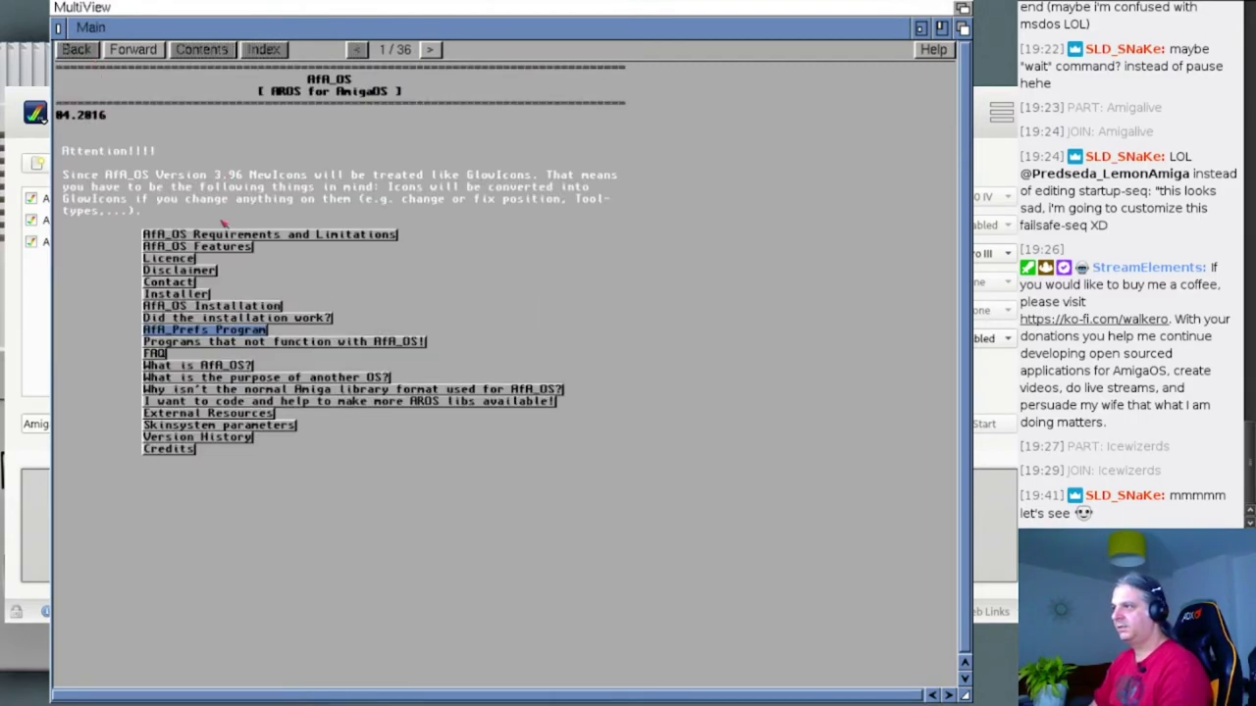
click(223, 342)
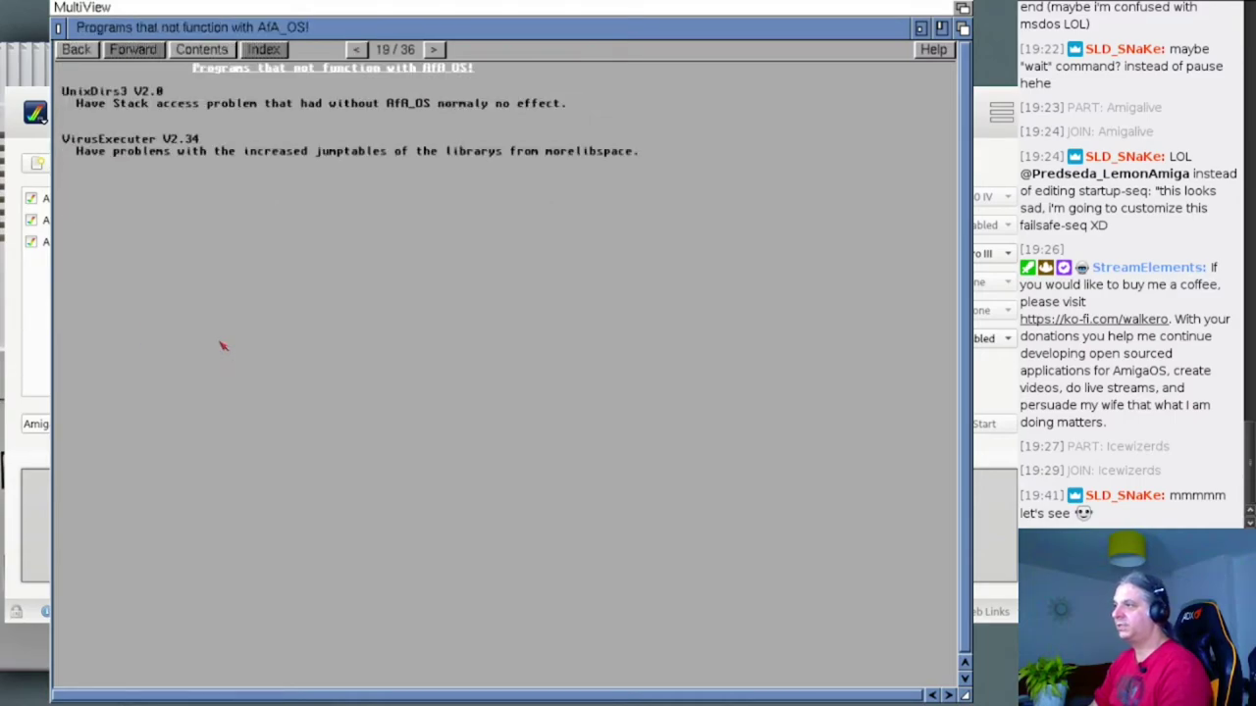
click(87, 55)
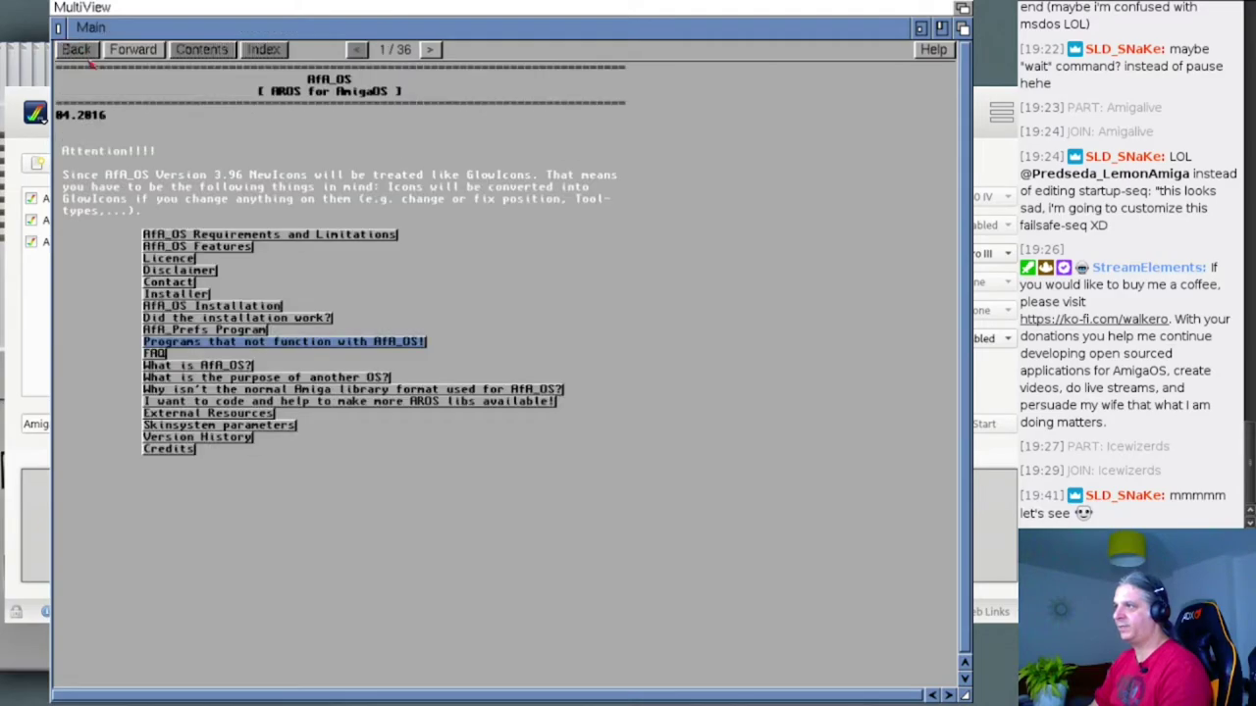
- Read the AfA_Prefs page of the guide's FAQ and shrink and move the guide window to uncover the desktop
click(163, 355)
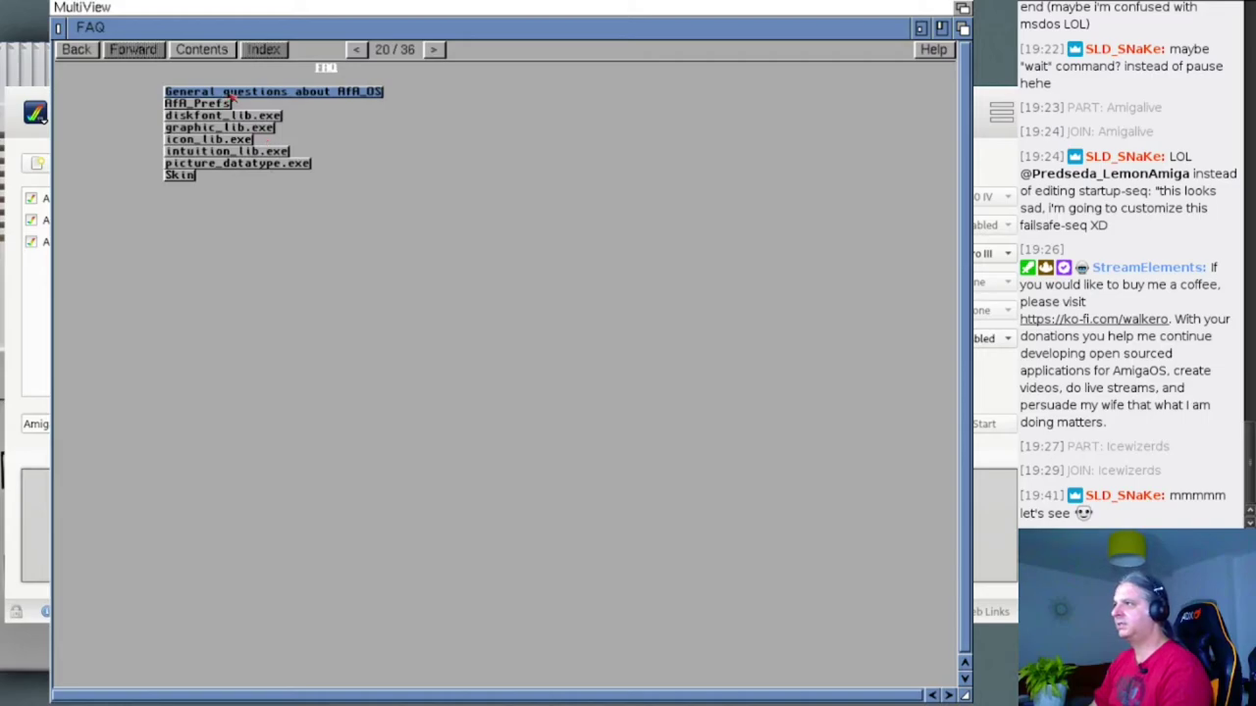
key(Tab)
key(Return)
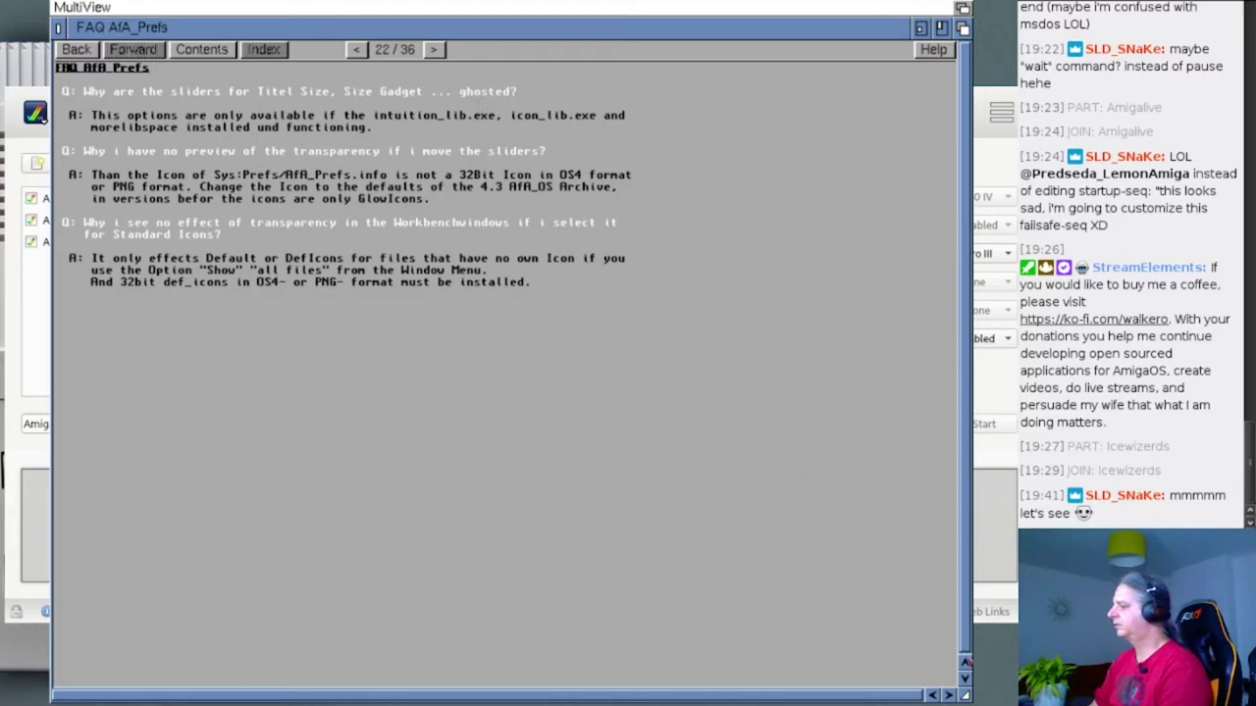
drag(966, 694, 724, 368)
drag(465, 30, 652, 160)
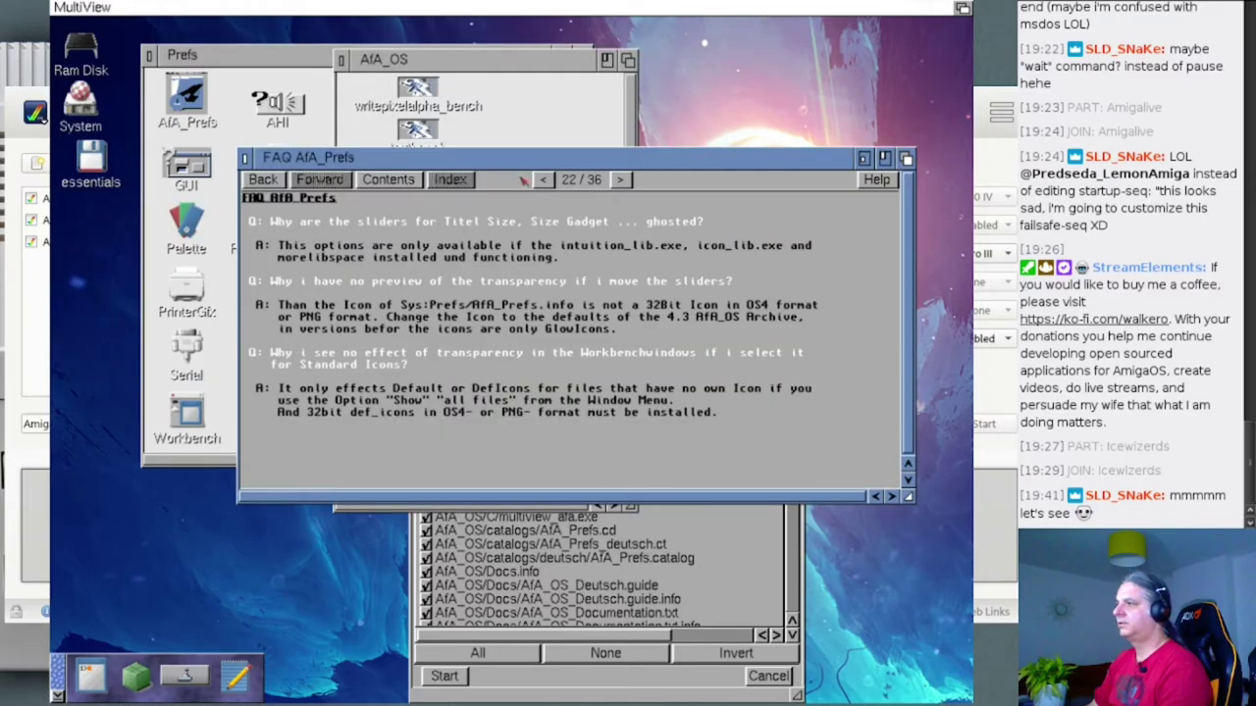
- Open the Window settings in AfA_Prefs, move them beside the guide and compare them with the FAQ answers
click(703, 45)
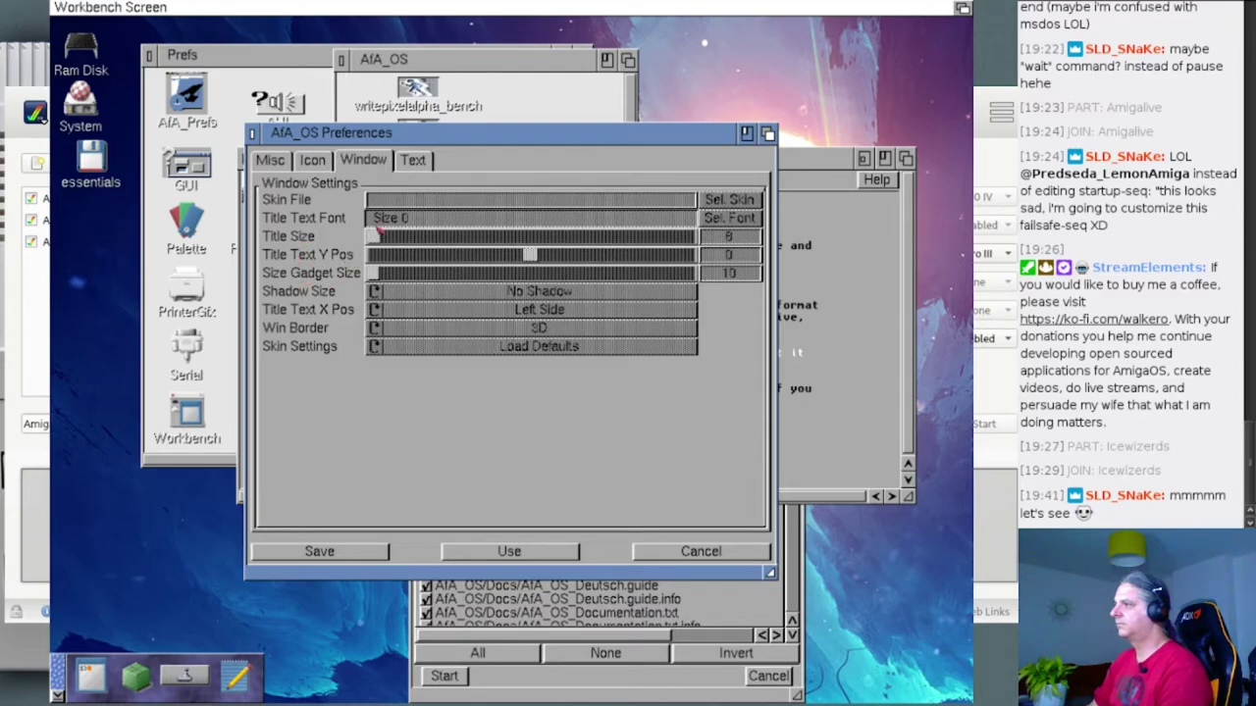
drag(398, 140, 249, 183)
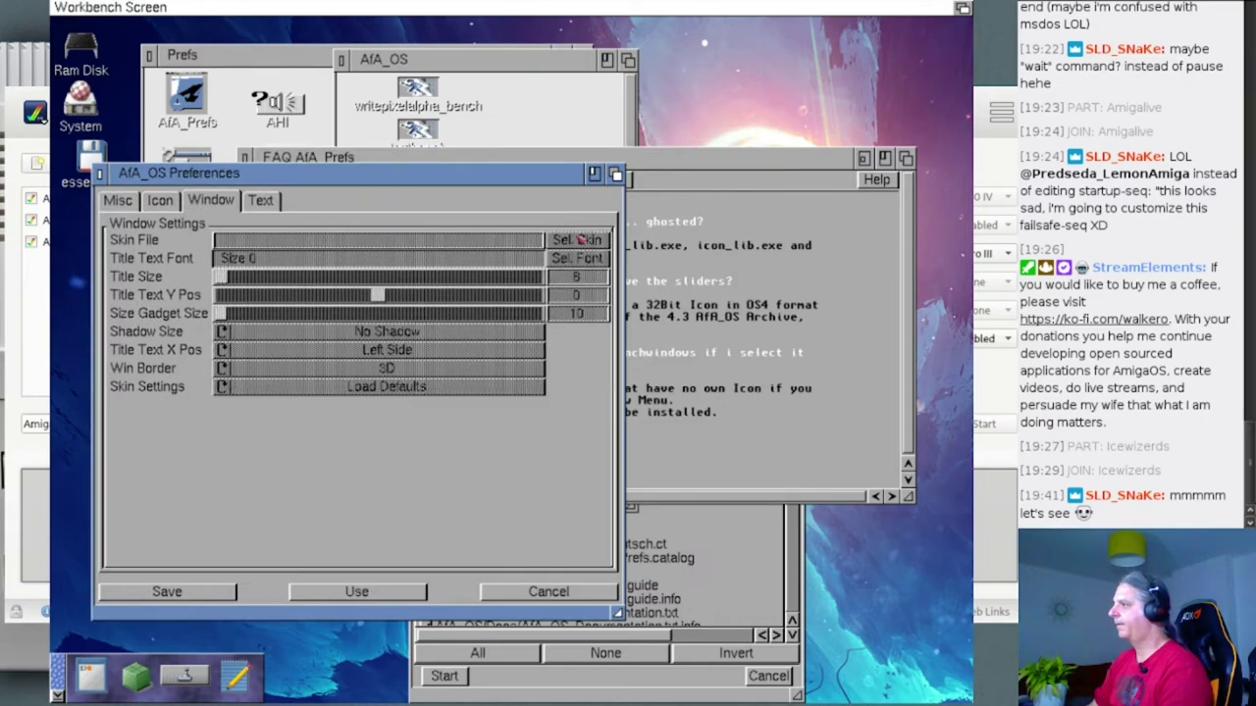
click(697, 261)
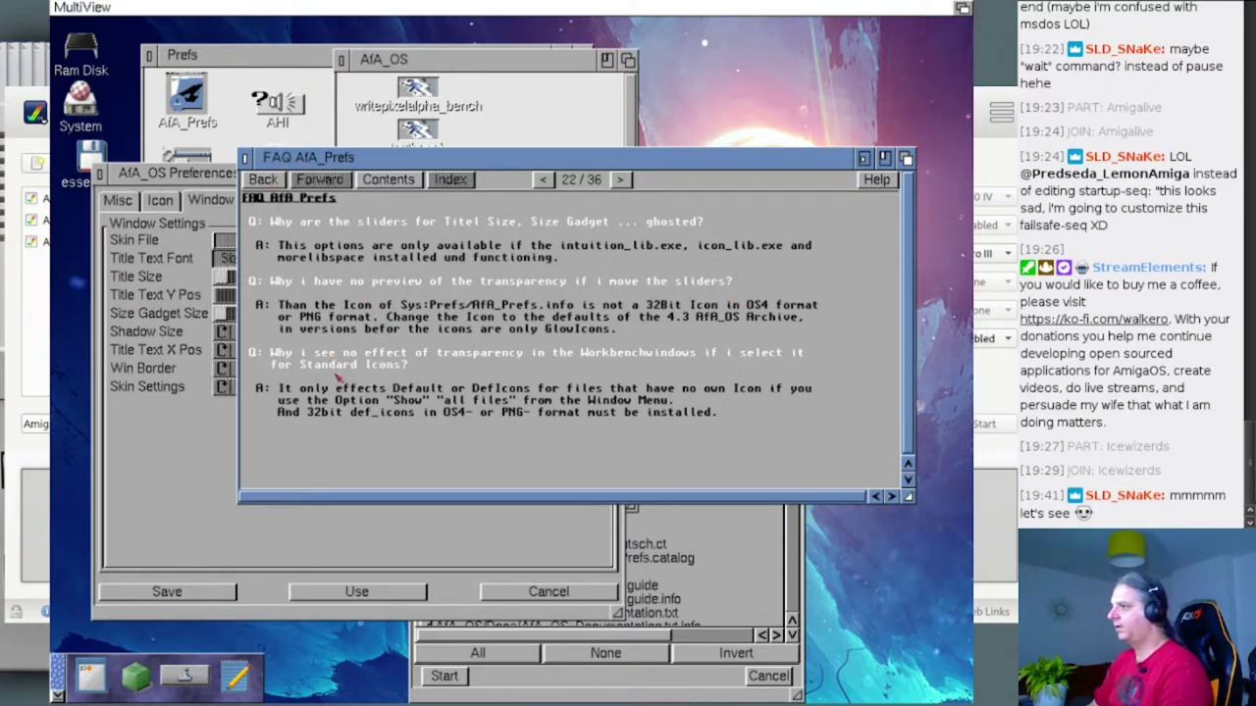
- Read the FAQ's general questions about AfA_OS, covering installation checks, skinning under OS3.1 and problems with programs
click(263, 180)
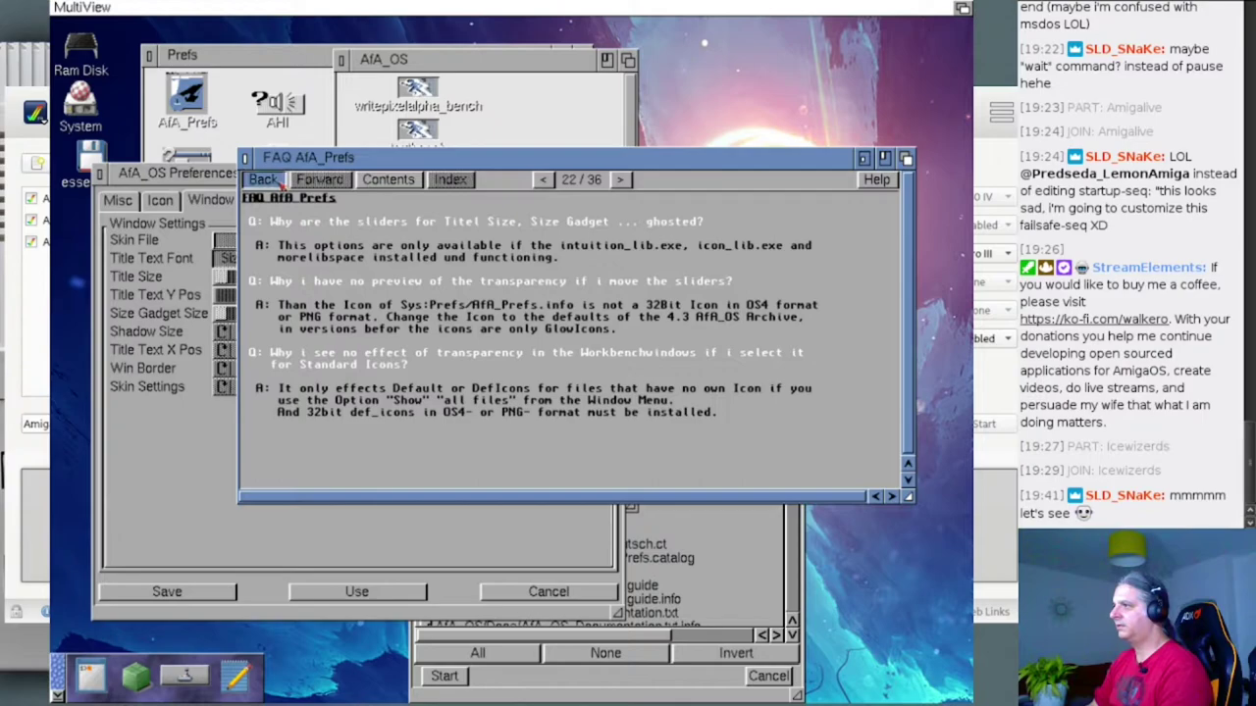
click(398, 224)
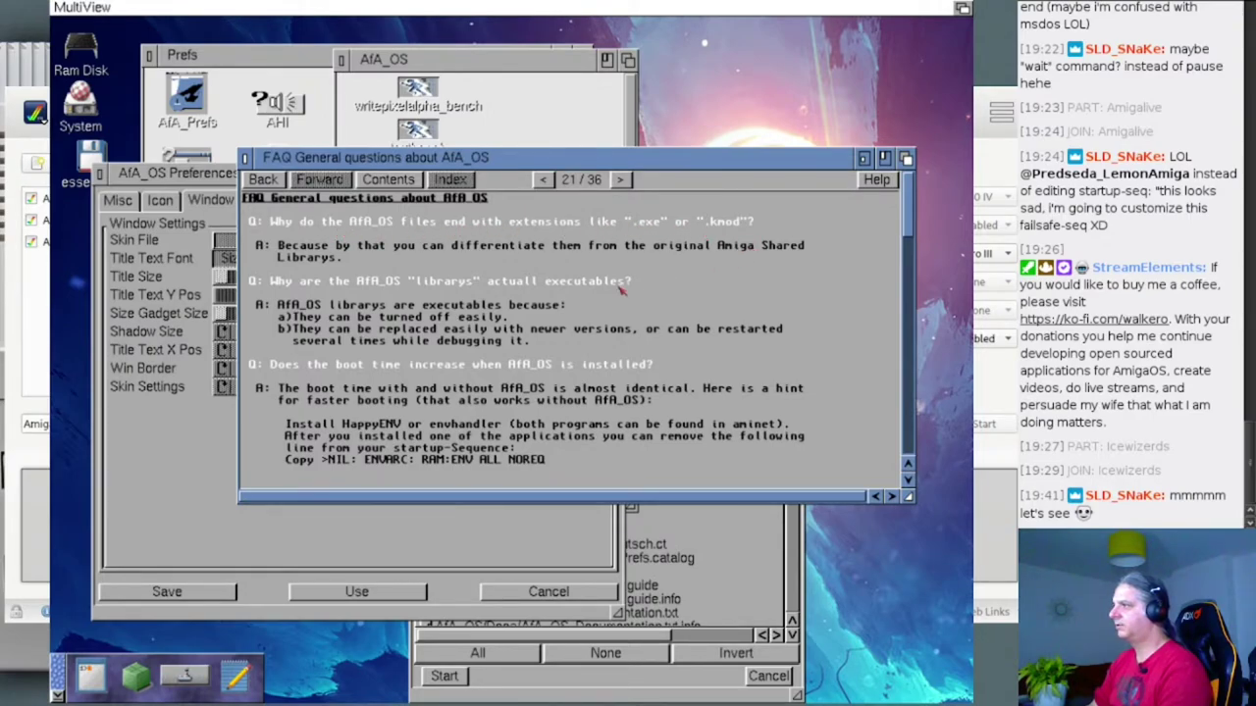
scroll(481, 307, down, 1)
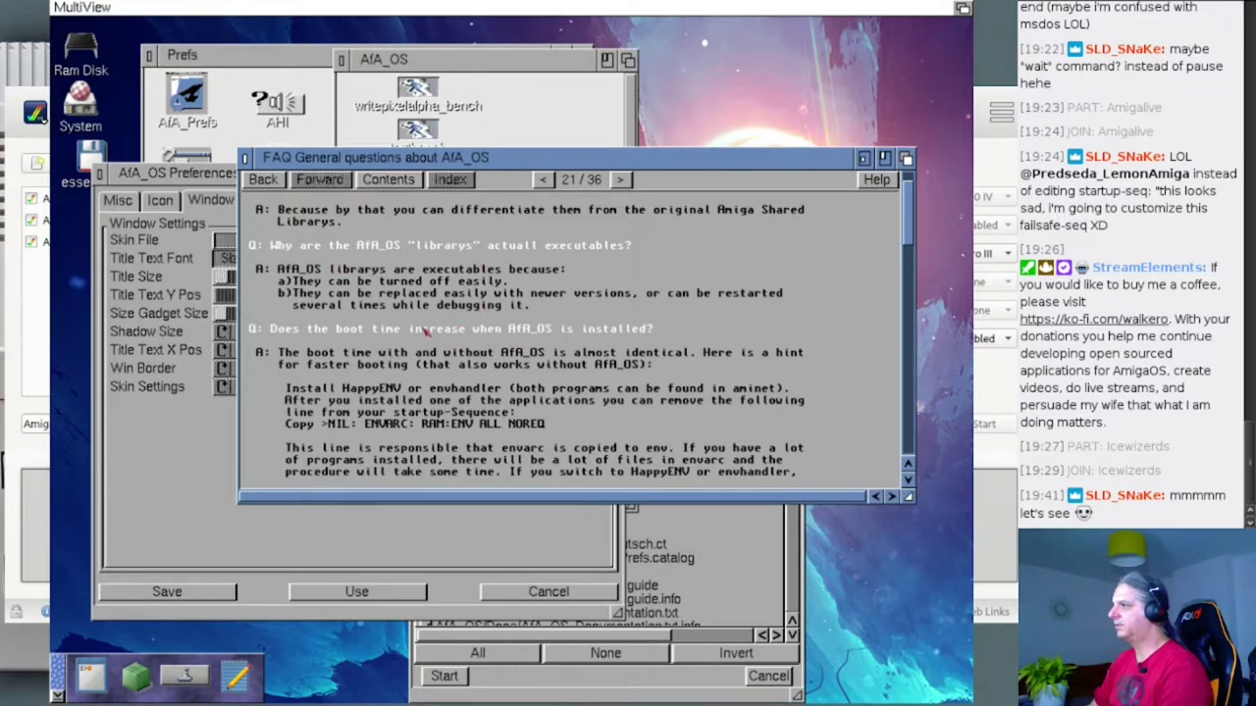
scroll(429, 332, down, 4)
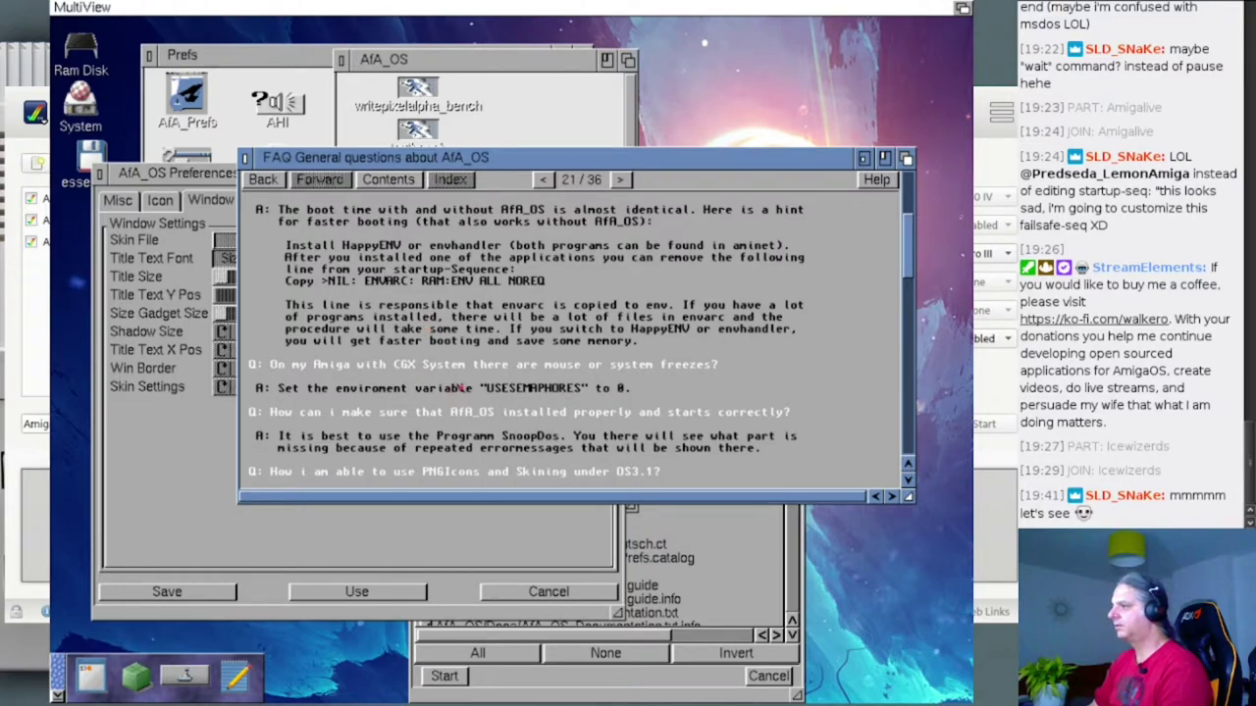
scroll(752, 349, down, 2)
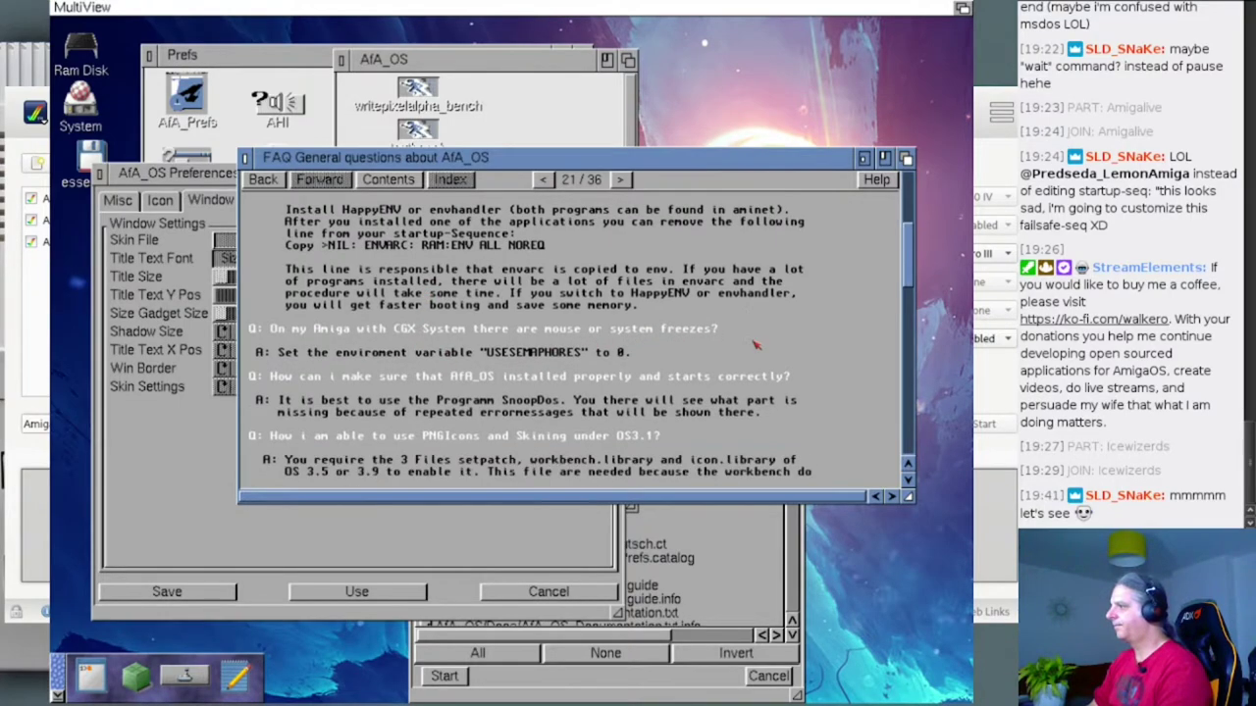
scroll(755, 342, down, 2)
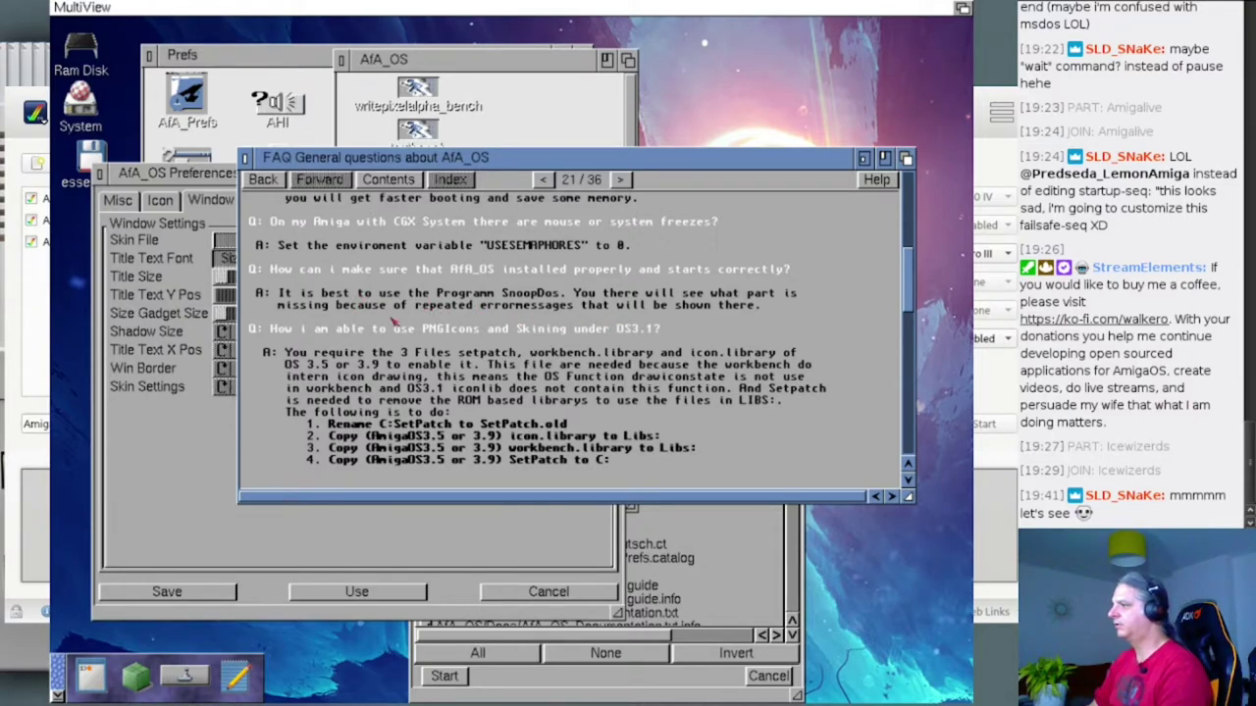
scroll(427, 299, down, 1)
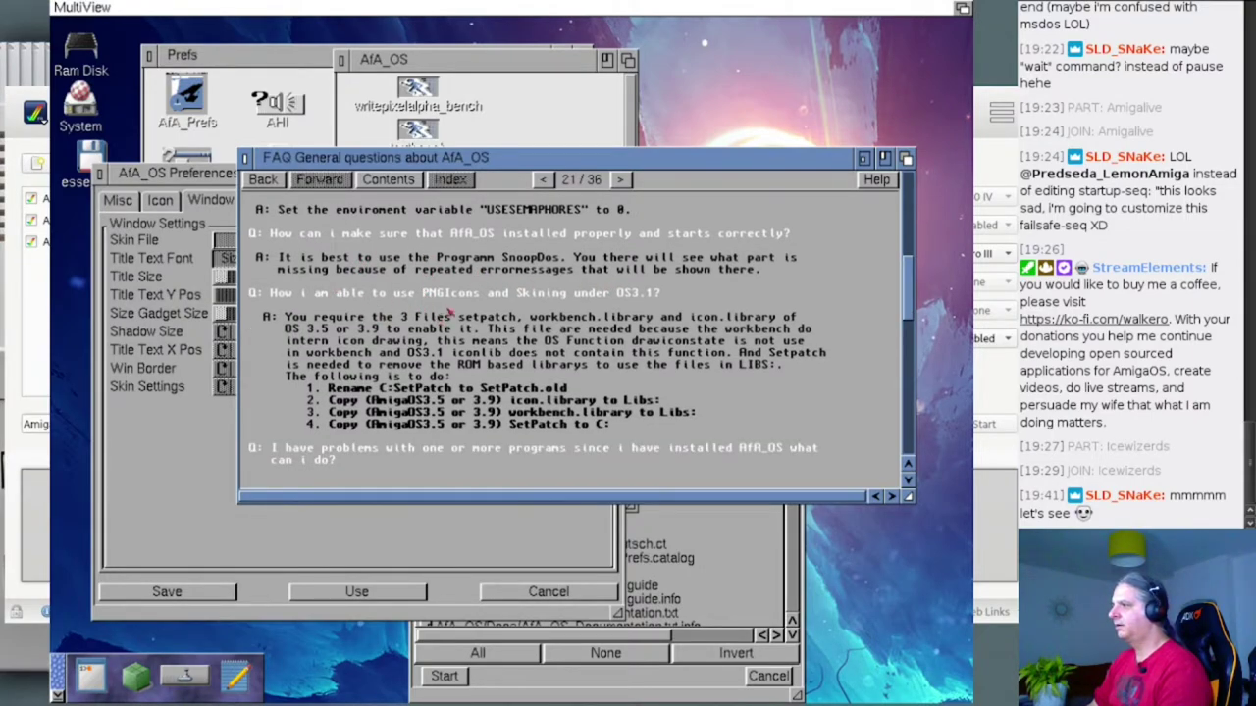
scroll(470, 316, down, 2)
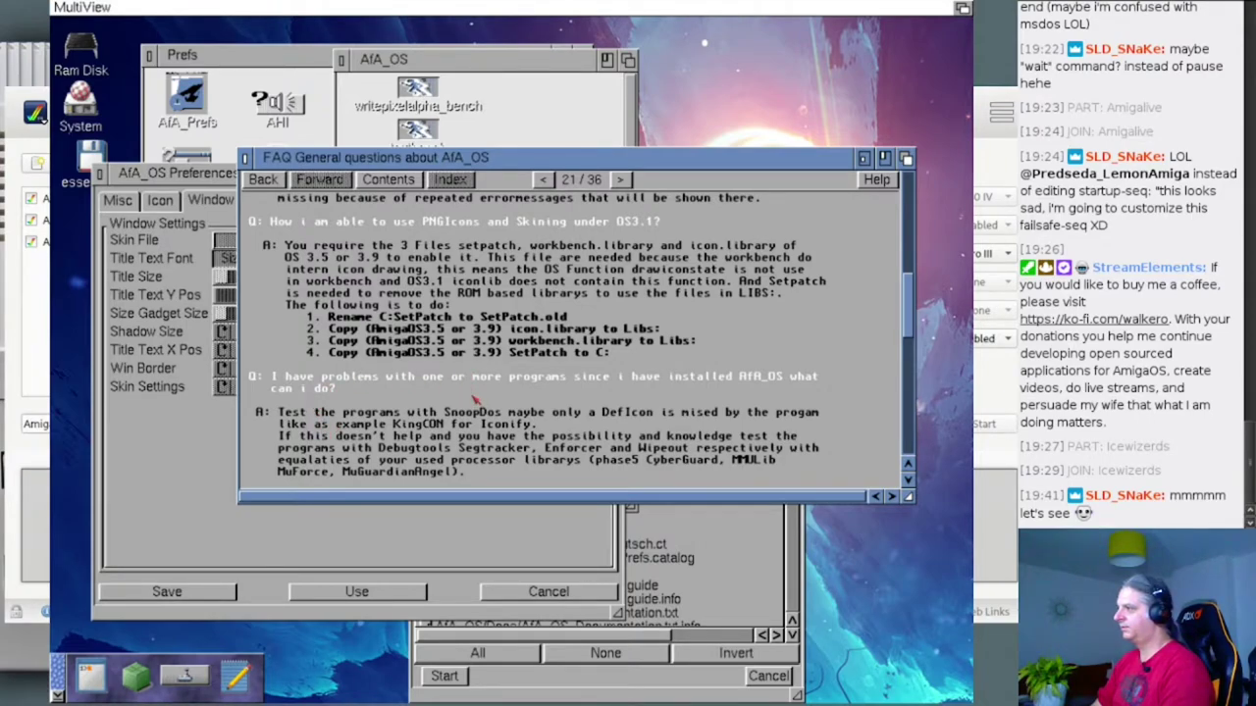
- Read the remaining general FAQ answers on program problems, manually starting AfA_OS from the Startup-Sequence and the AmiKit boot screen
scroll(474, 397, down, 2)
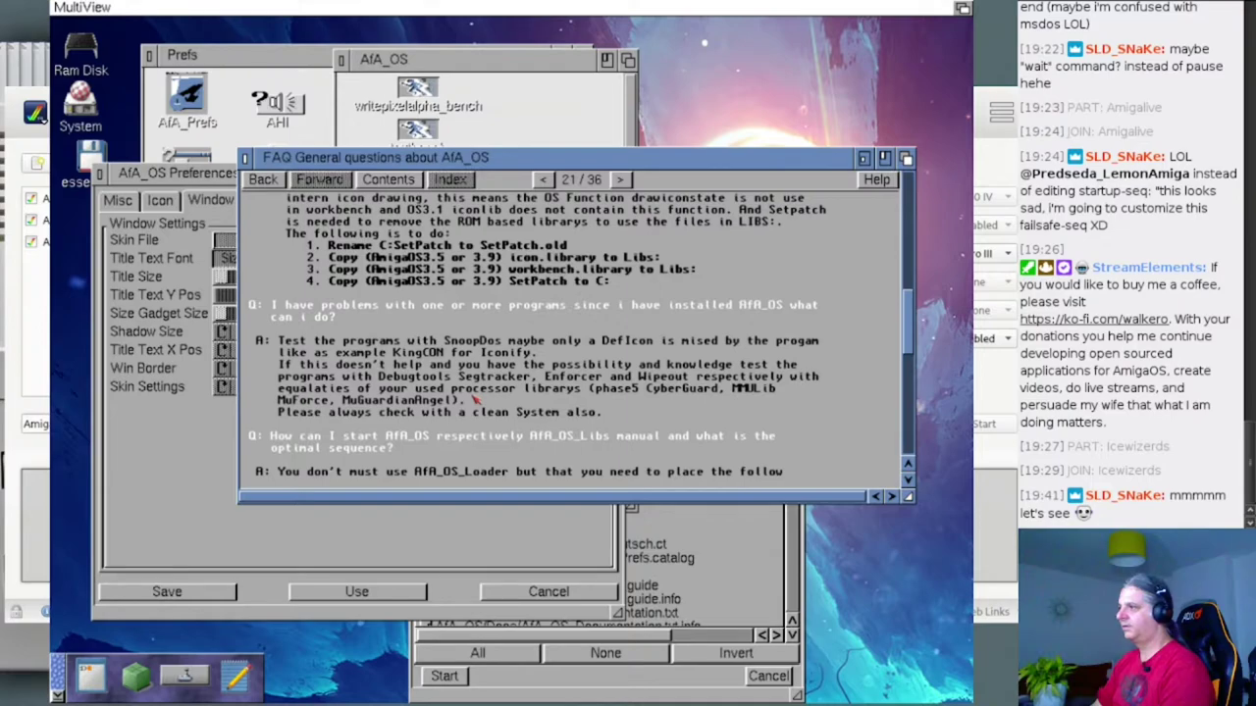
scroll(474, 397, down, 1)
scroll(474, 398, down, 1)
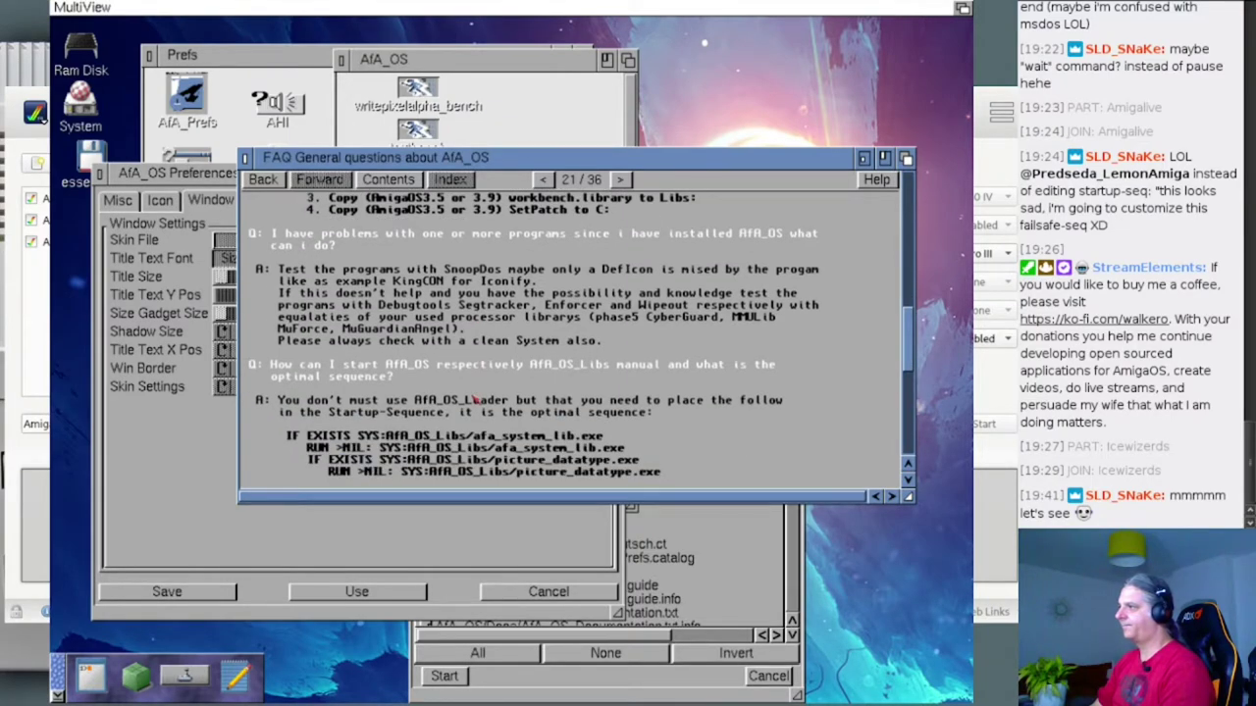
scroll(474, 399, up, 1)
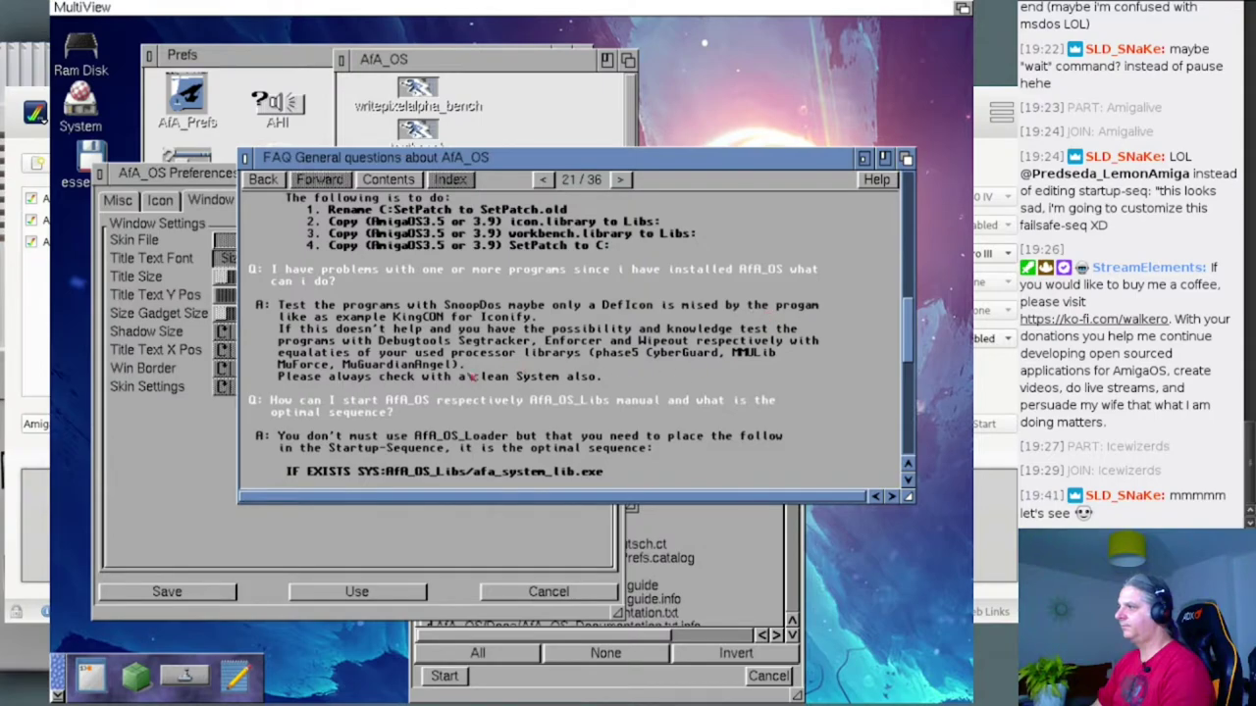
scroll(523, 369, down, 1)
scroll(472, 376, down, 2)
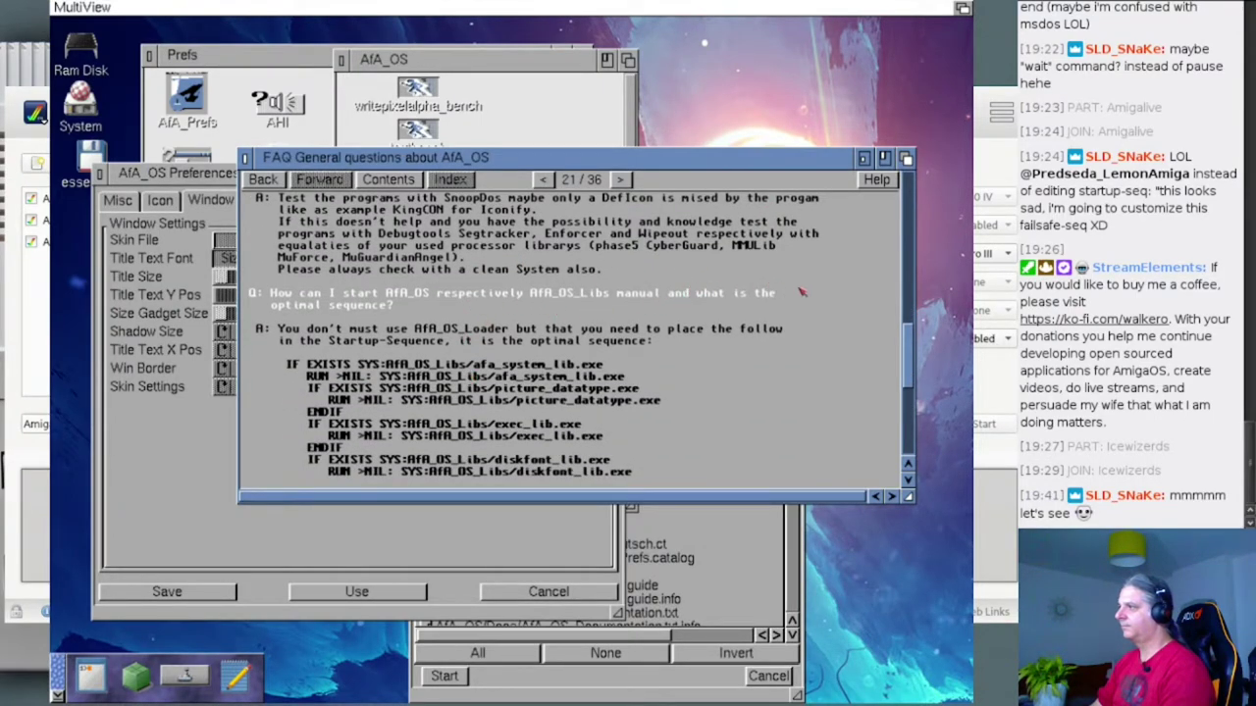
scroll(385, 365, down, 2)
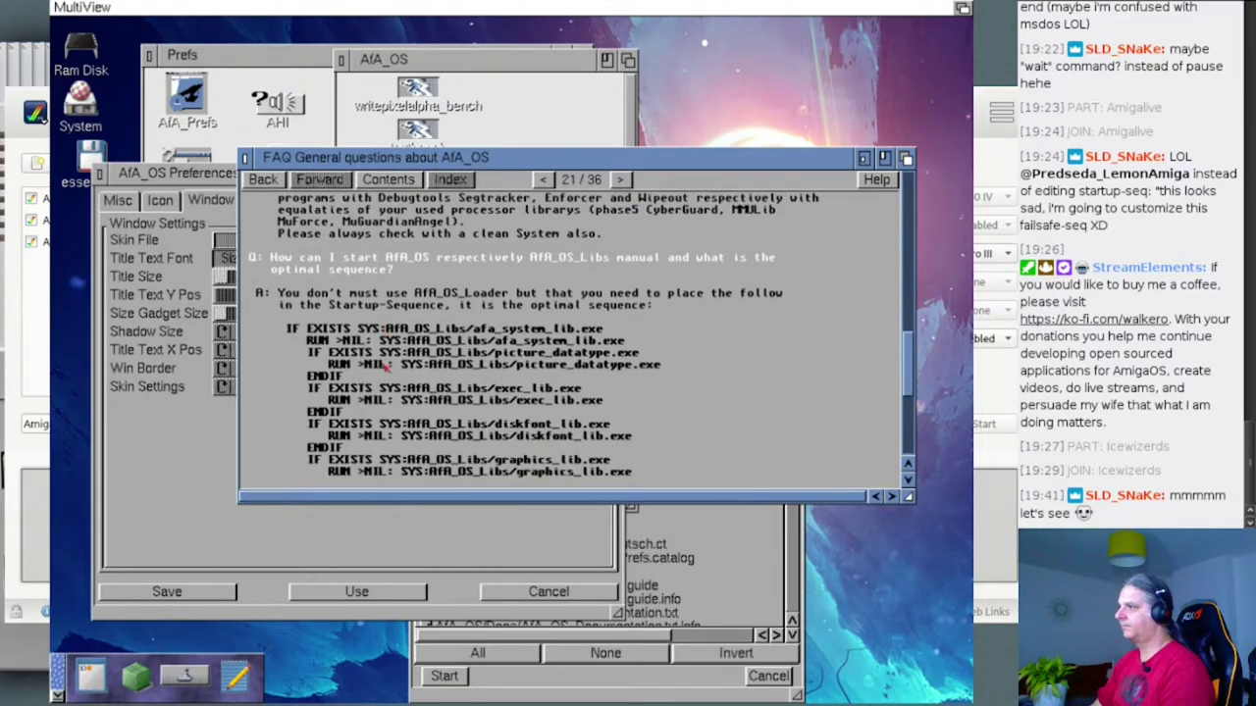
scroll(388, 365, down, 1)
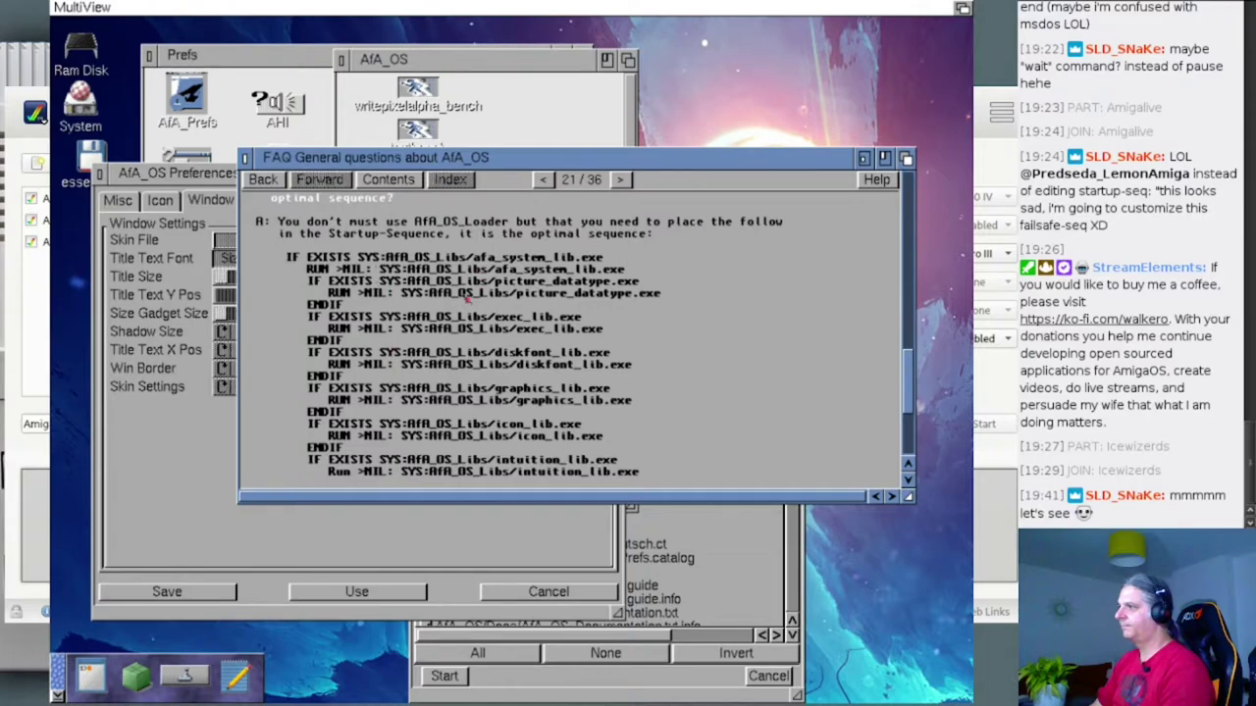
scroll(410, 349, down, 2)
scroll(410, 349, down, 3)
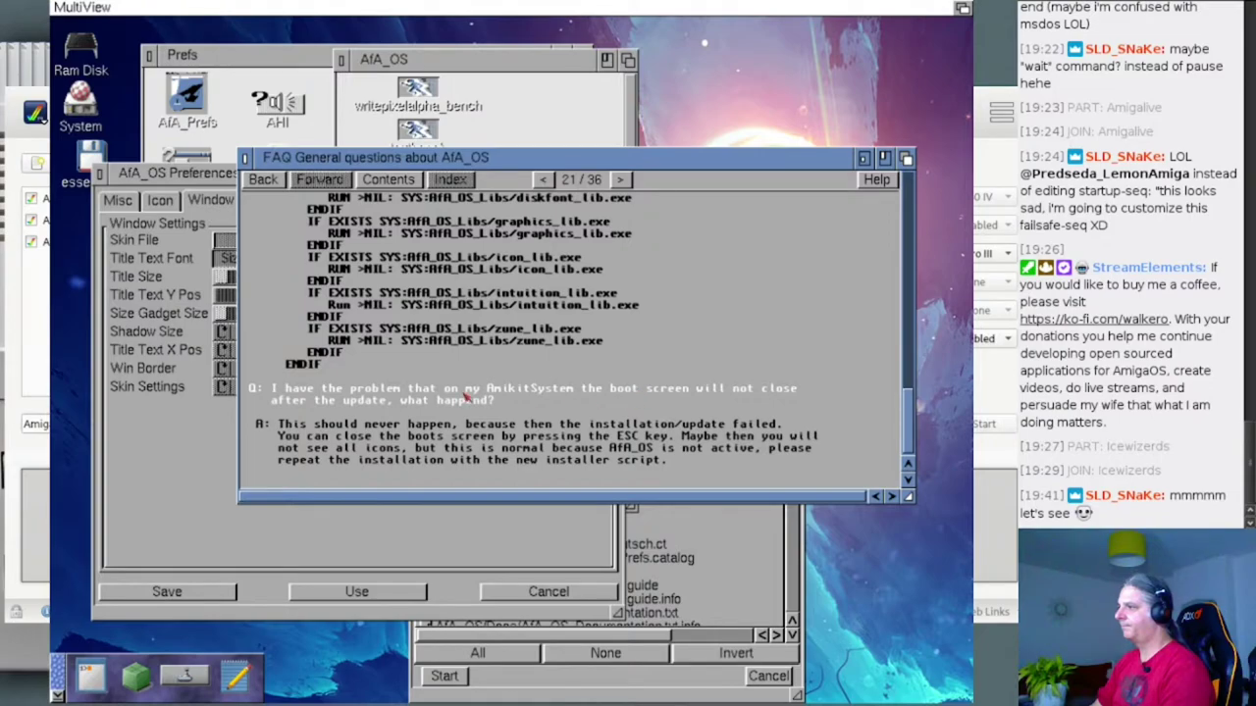
scroll(469, 398, up, 4)
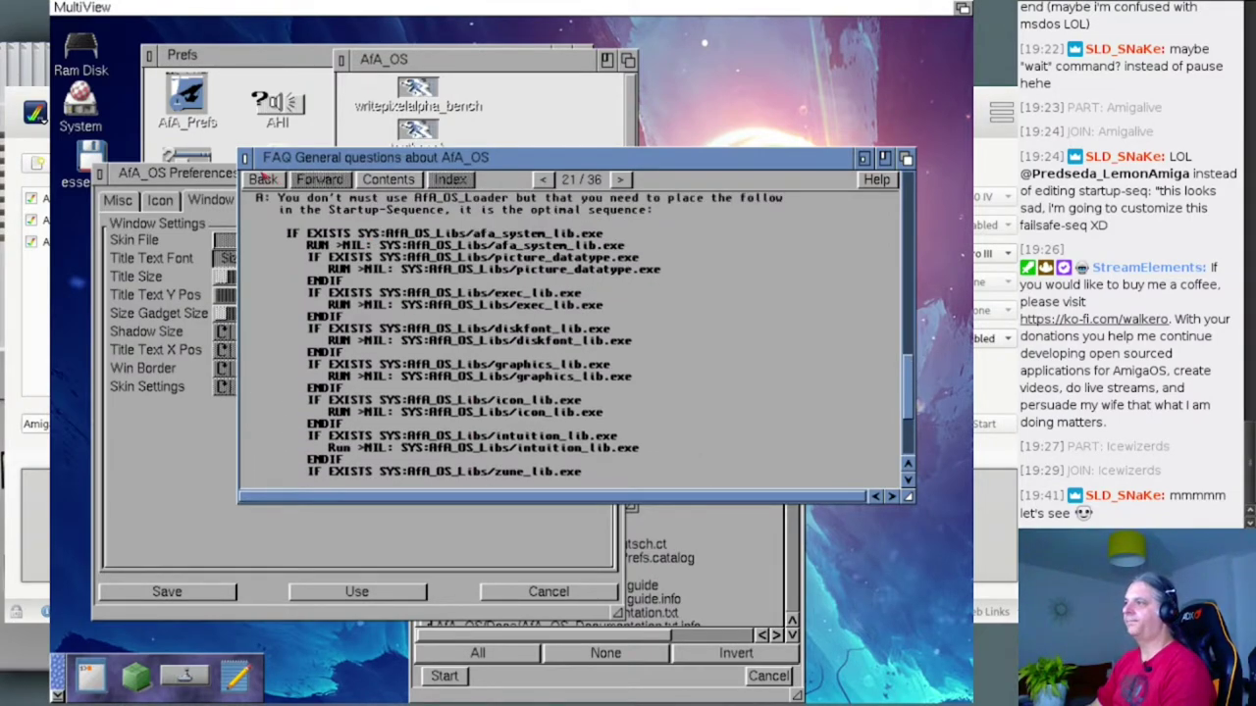
- Close the guide, cancel the AfA_OS Preferences and close the Unarc window
click(246, 159)
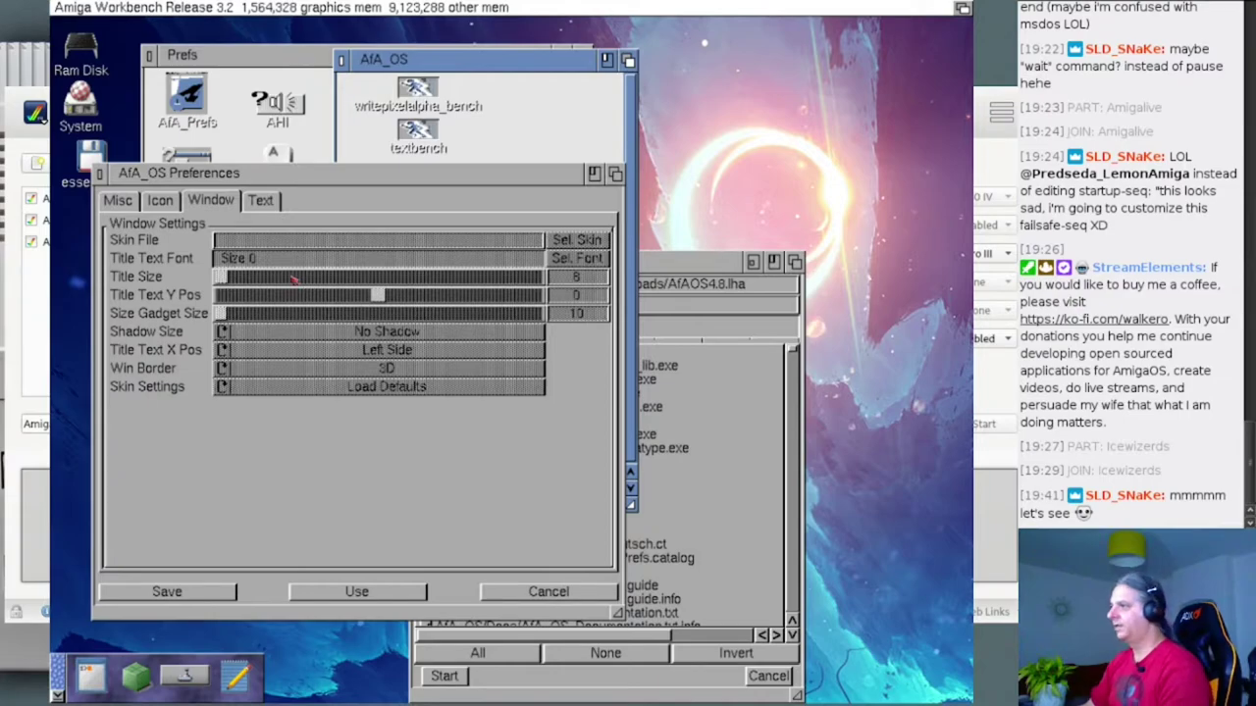
click(549, 592)
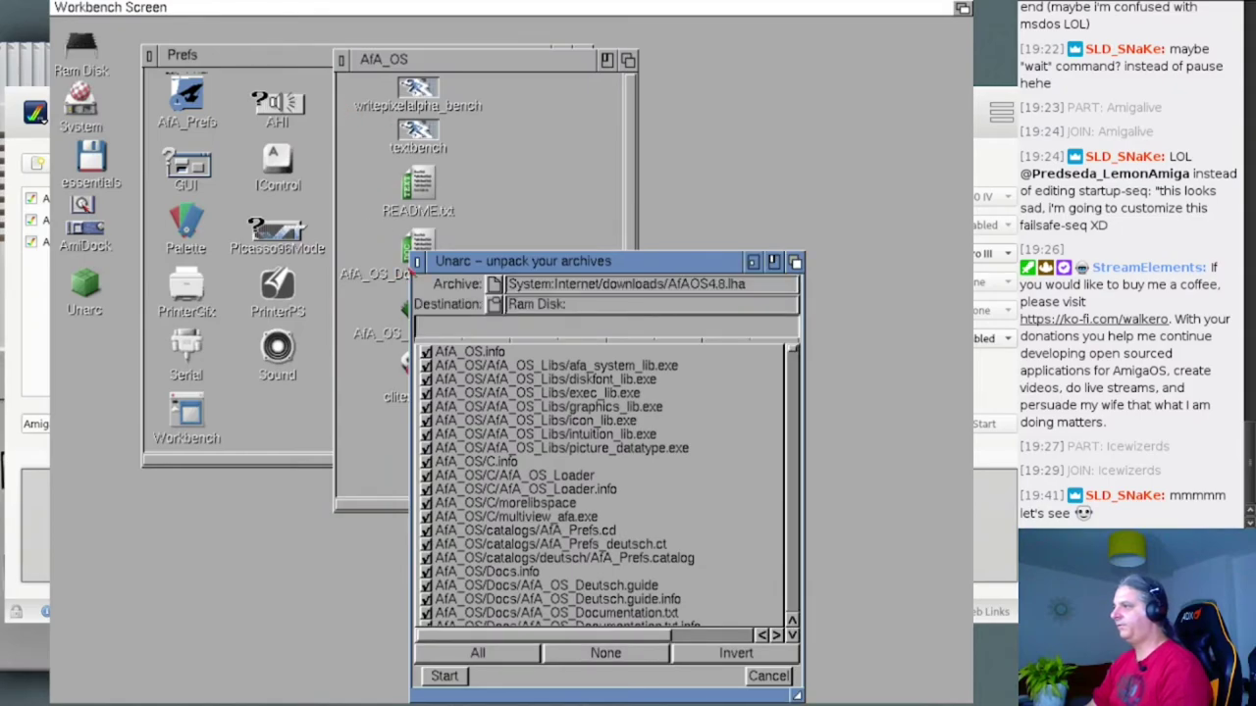
click(416, 261)
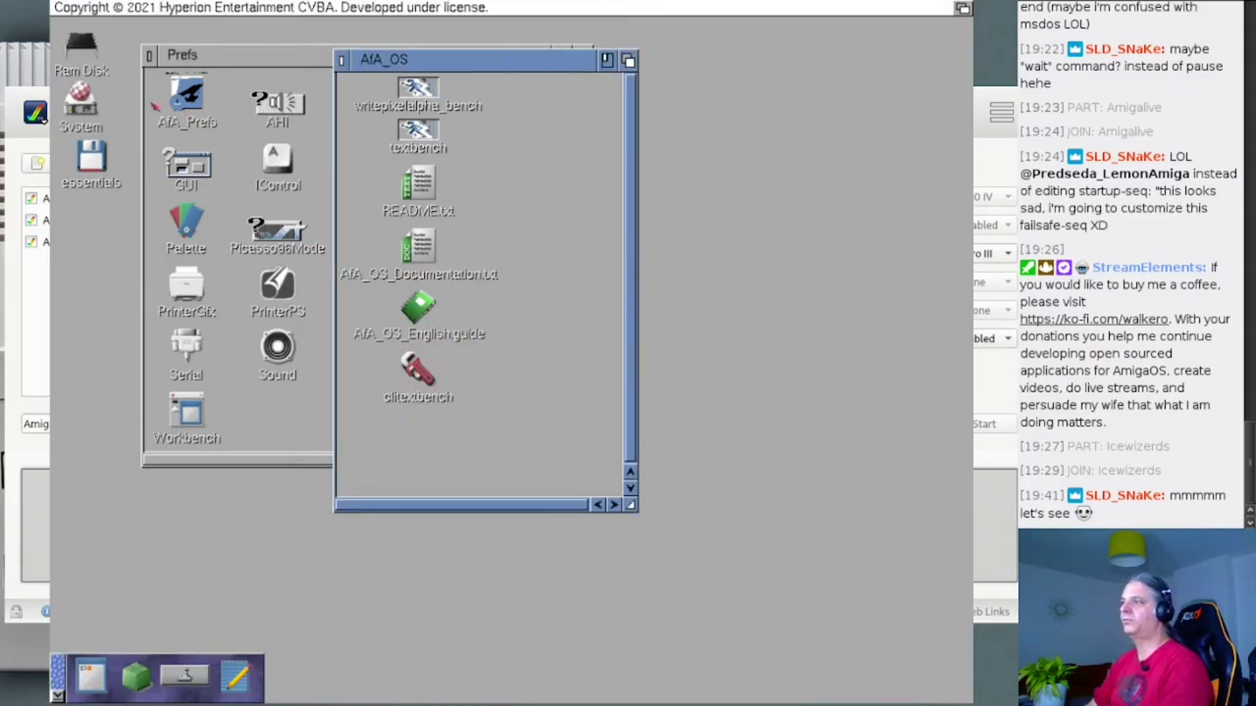
- Open the Ram Disk and the unpacked AfA_OS drawer, enlarging both windows to show their contents
click(85, 45)
double_click(84, 45)
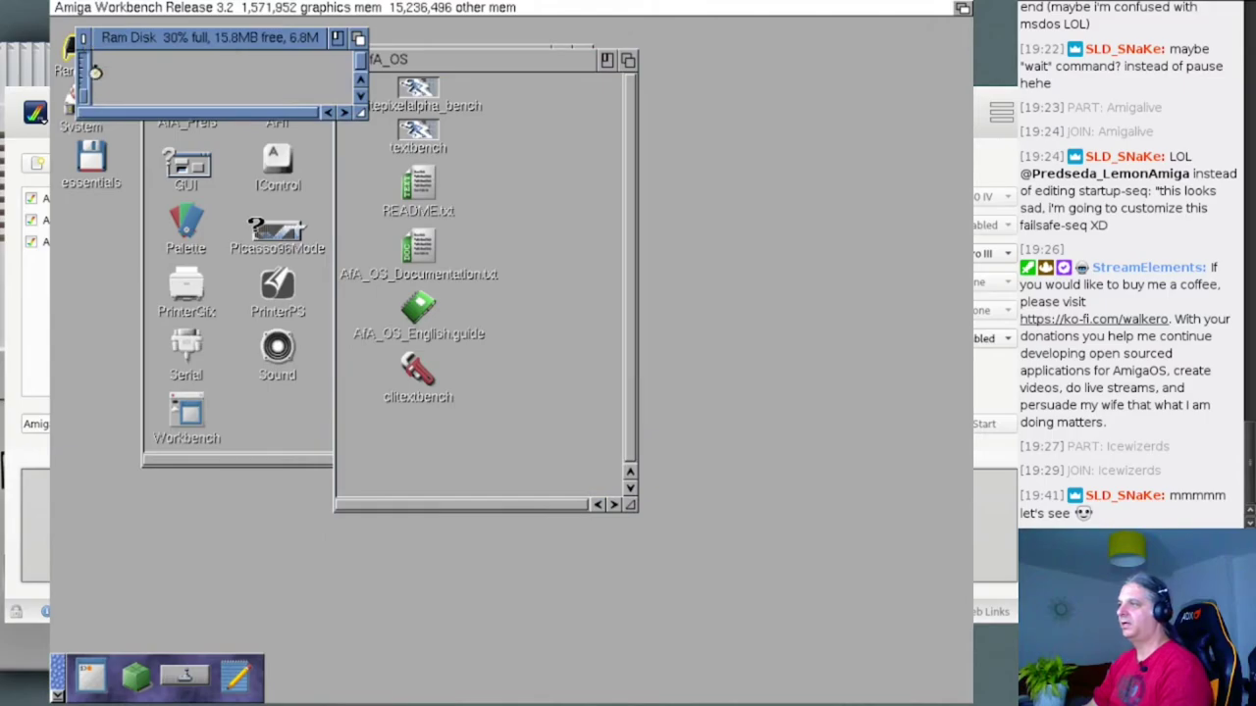
drag(360, 112, 619, 367)
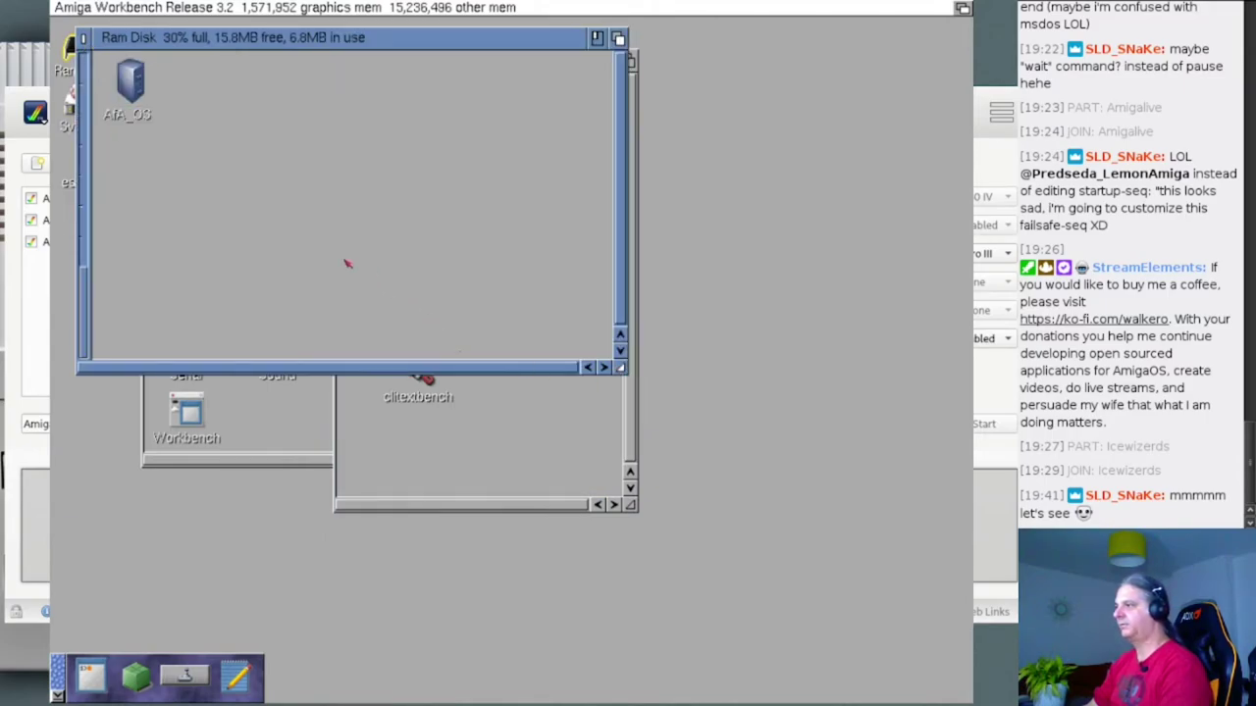
double_click(140, 115)
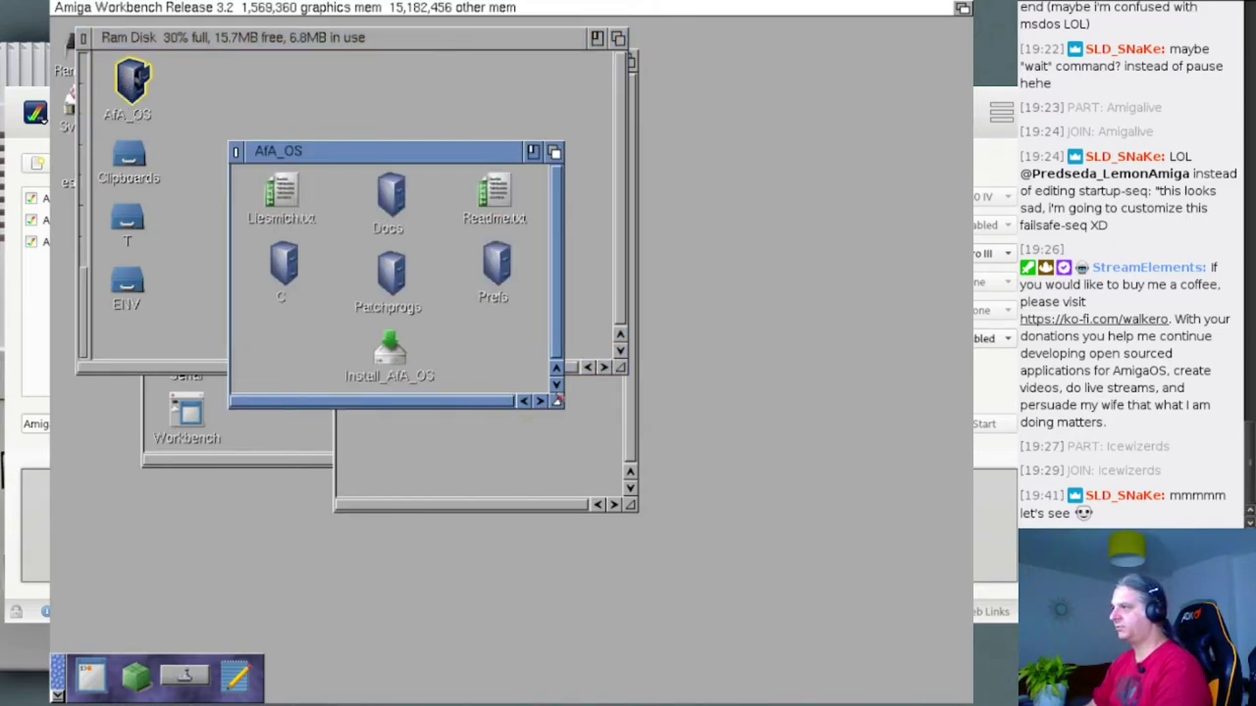
drag(557, 404, 782, 574)
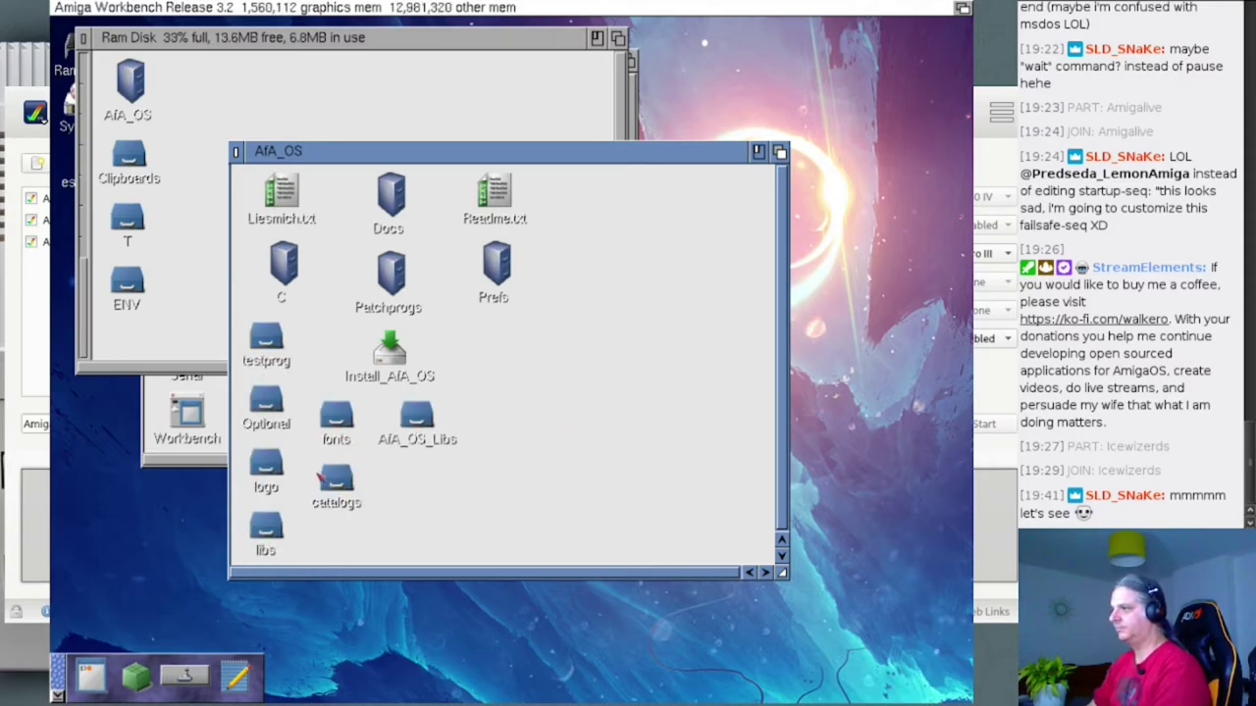
- Inspect the contents of the fonts and Patchprogs drawers in the unpacked AfA_OS drawer and close them again
double_click(342, 420)
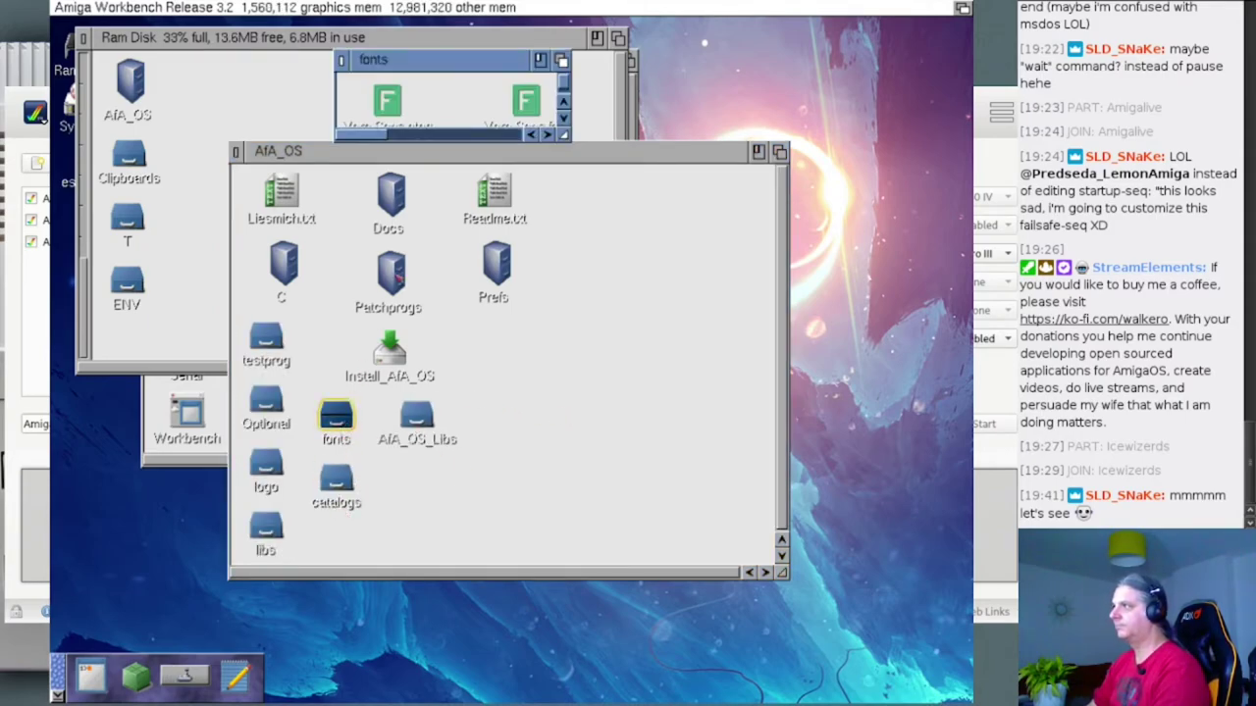
drag(565, 135, 605, 240)
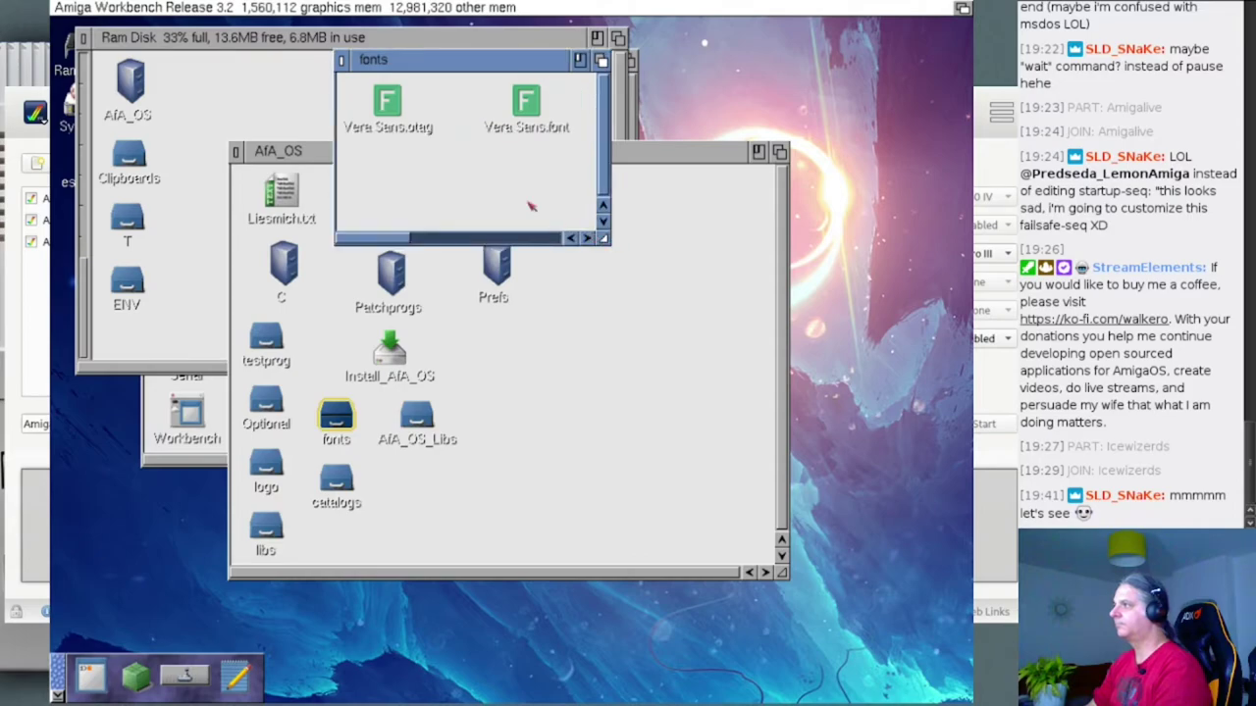
click(342, 60)
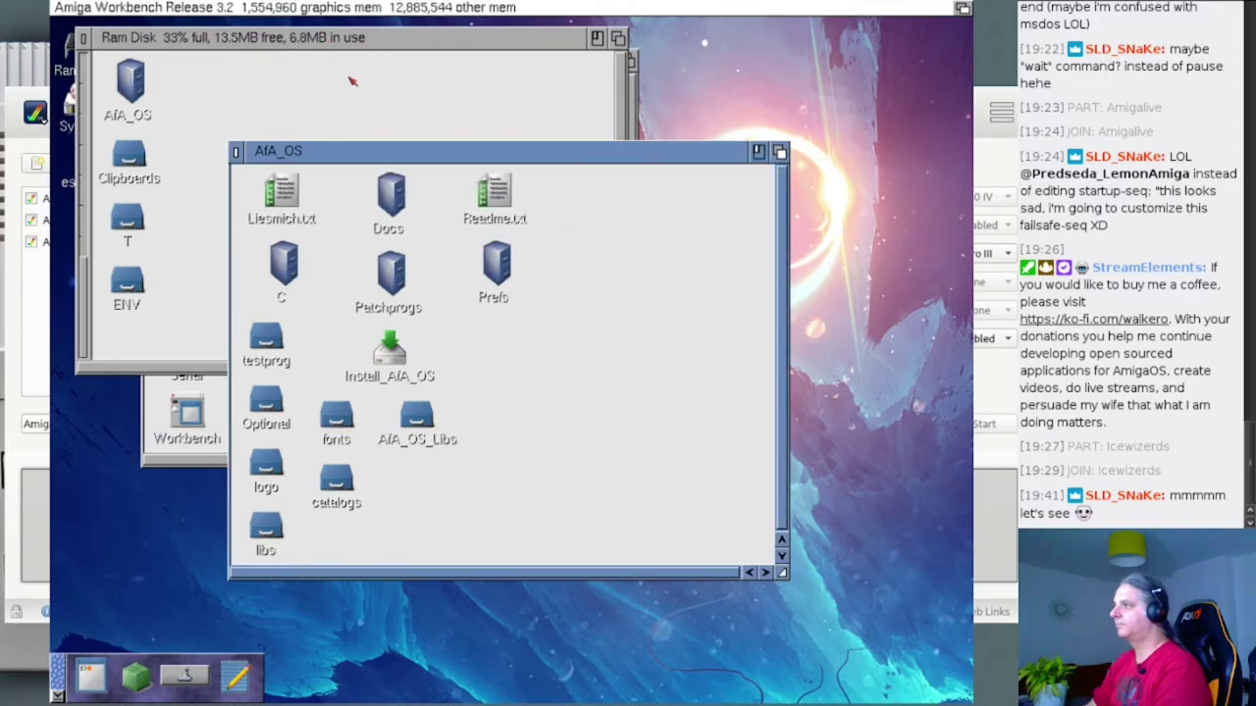
double_click(410, 279)
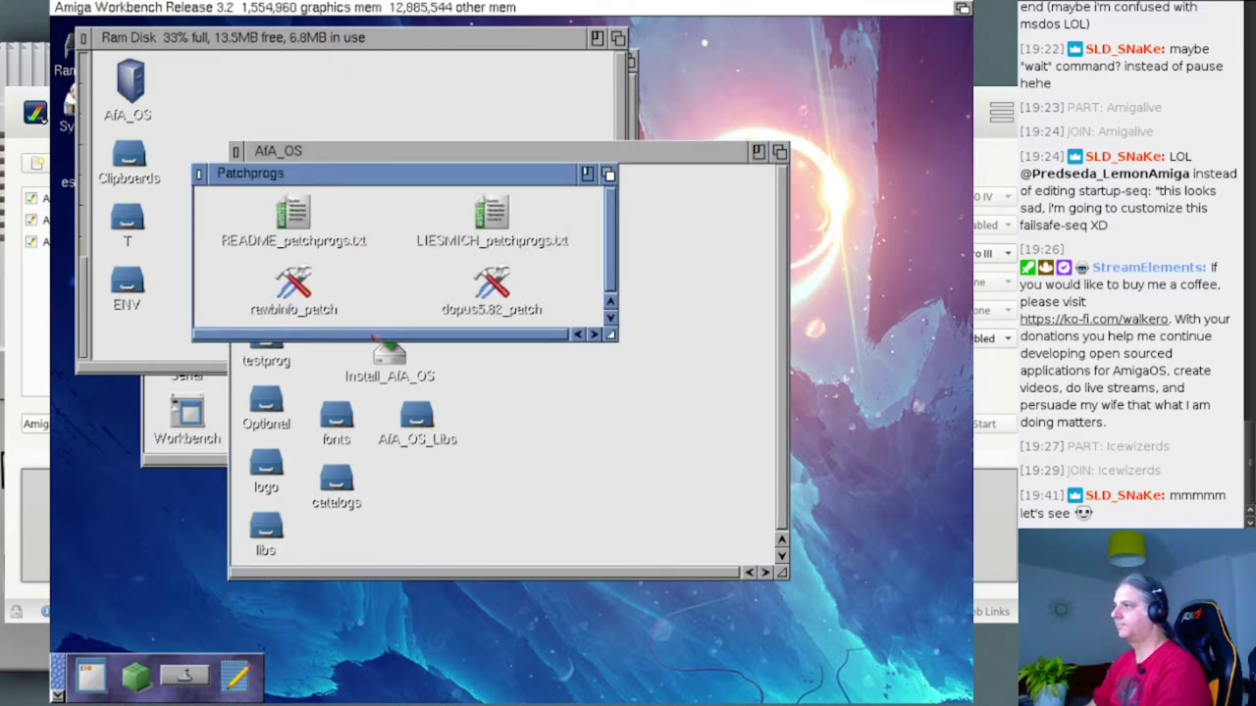
click(200, 174)
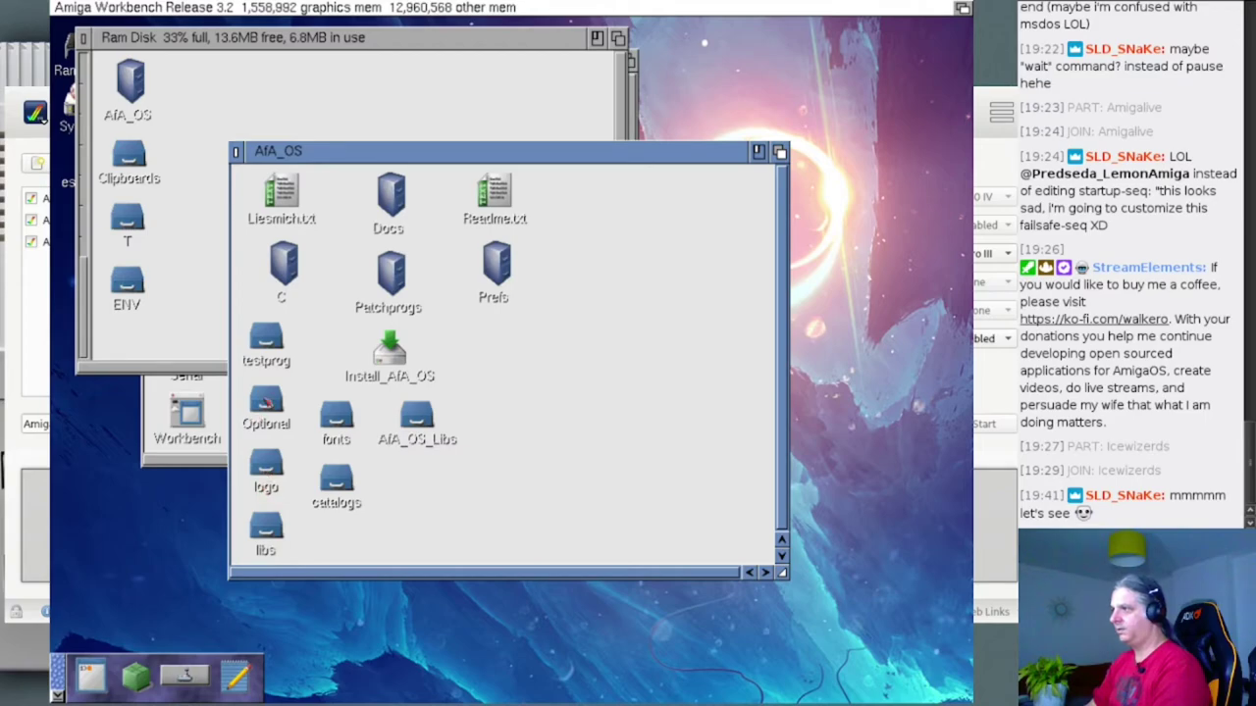
- Examine the Optional drawer with its AfA_OS_Libs and Devs subdrawers and close all their windows
double_click(260, 397)
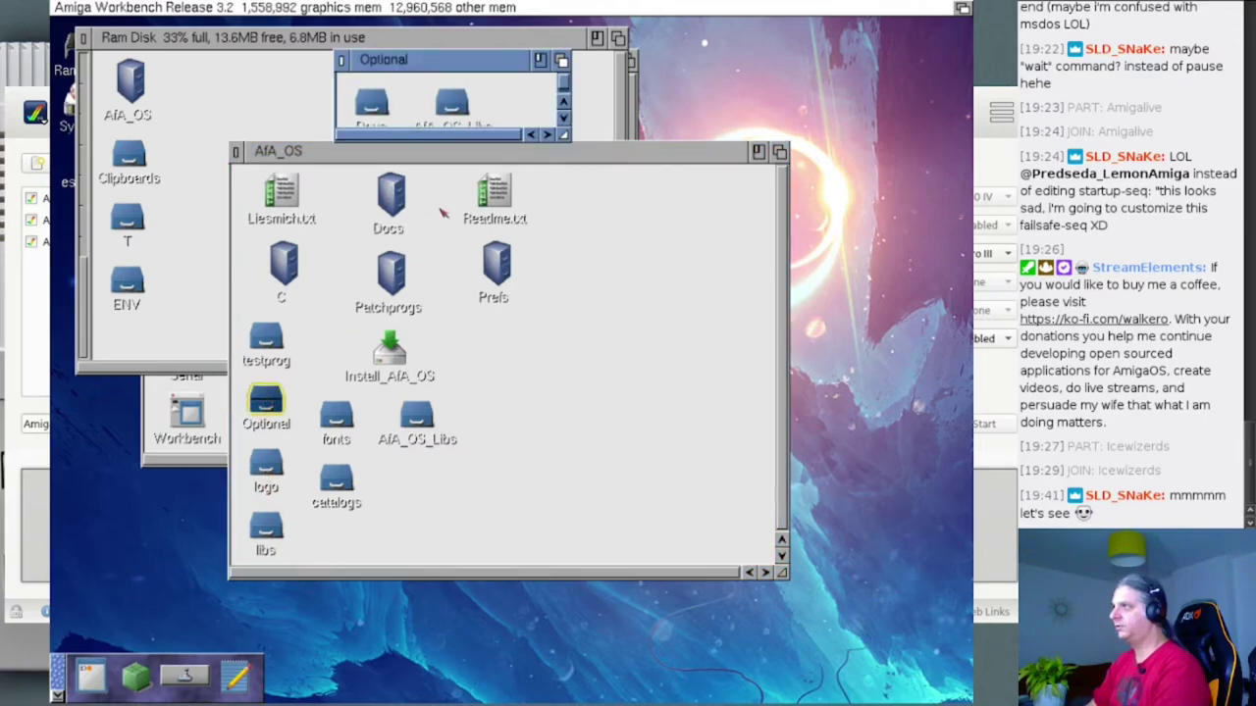
drag(567, 142, 640, 283)
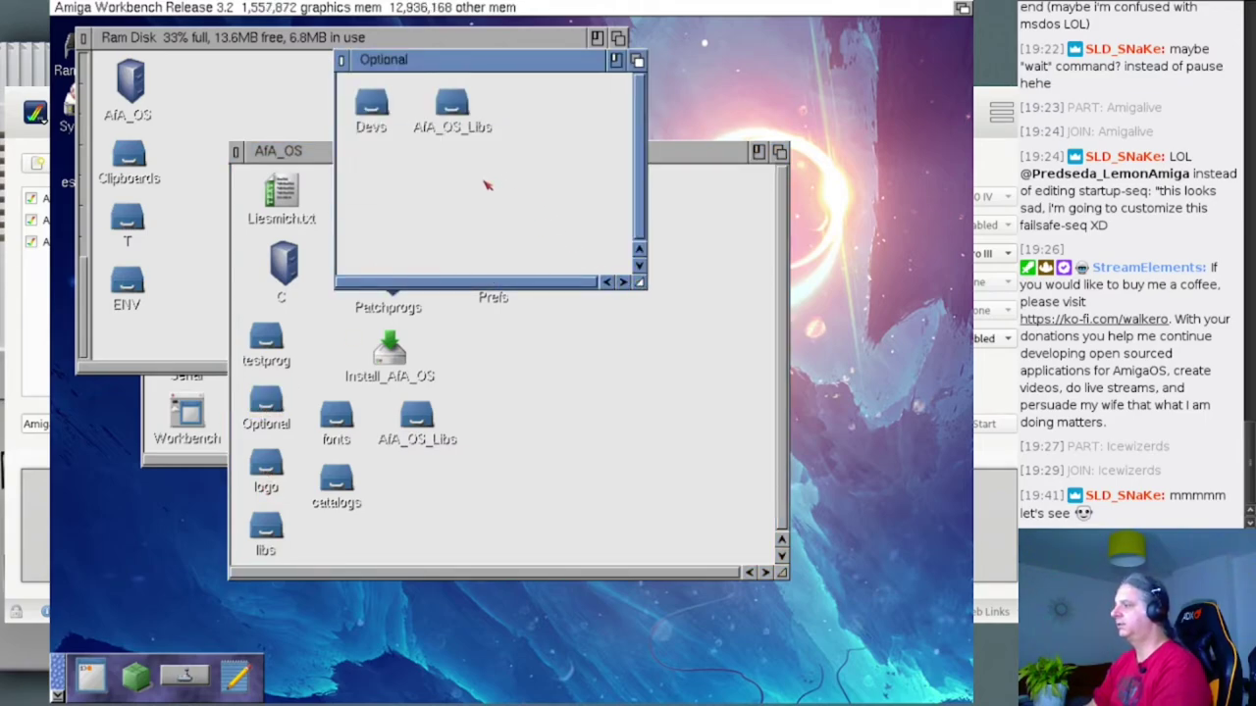
double_click(450, 104)
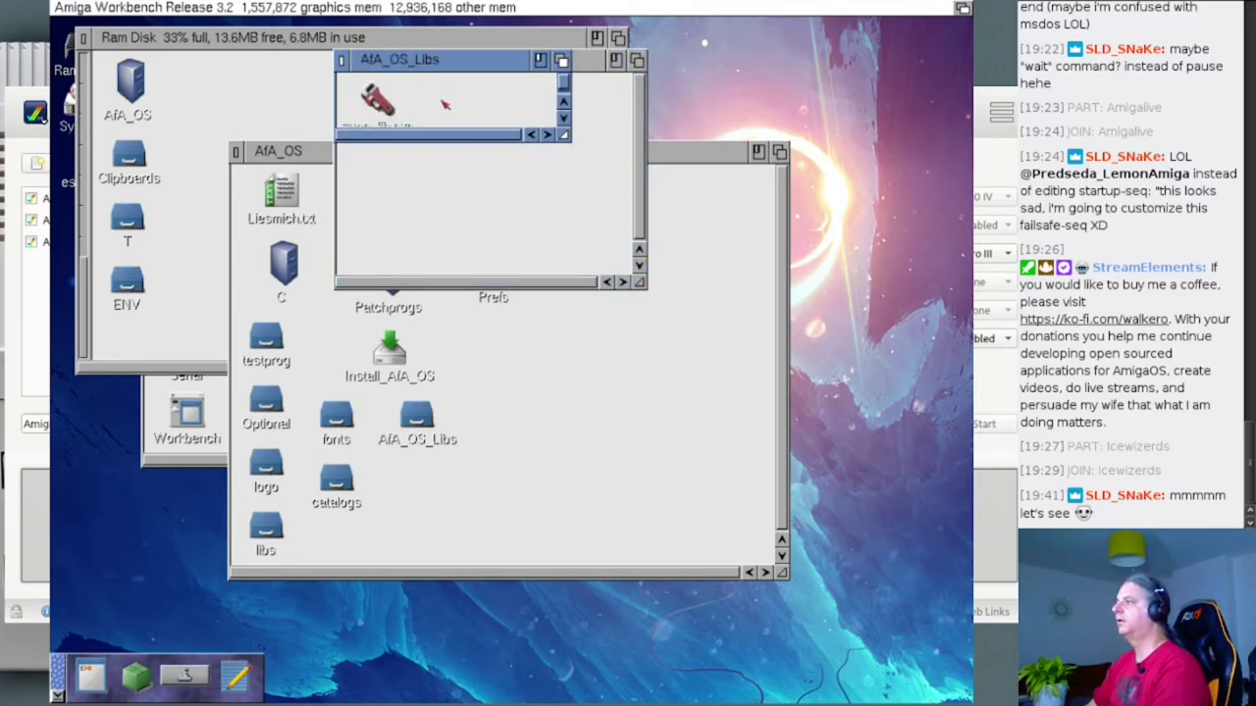
drag(567, 138, 610, 246)
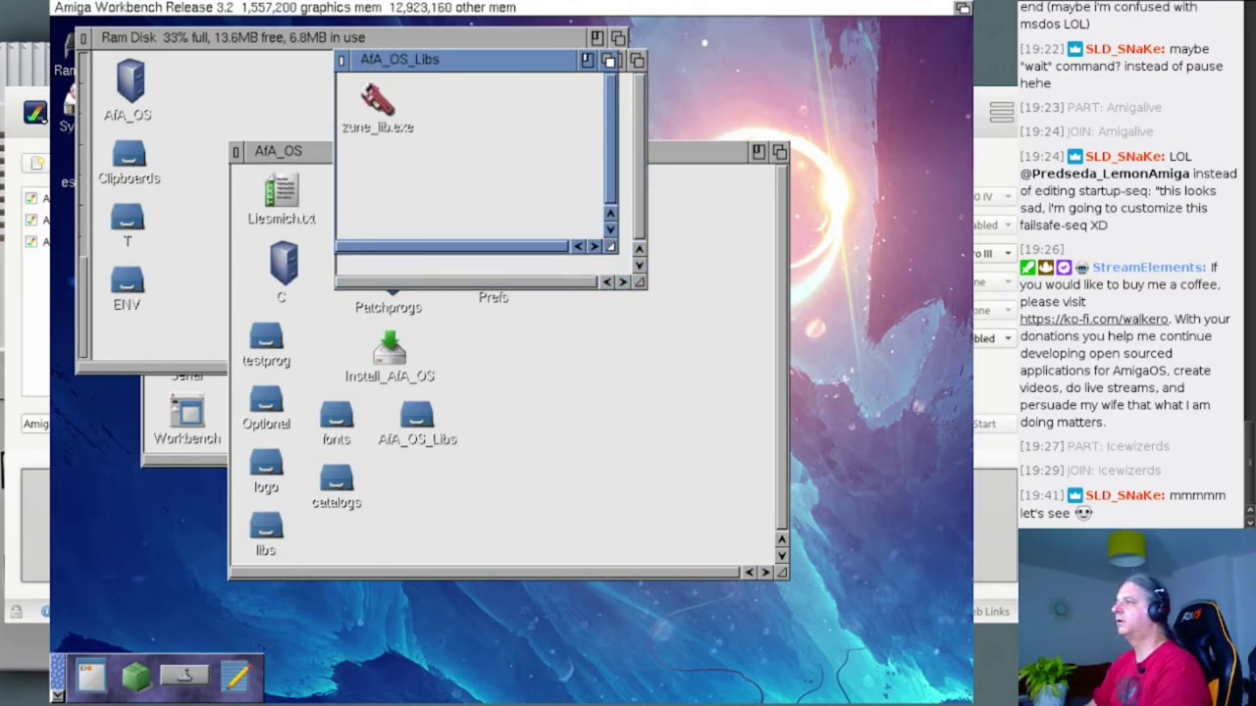
click(341, 60)
double_click(372, 102)
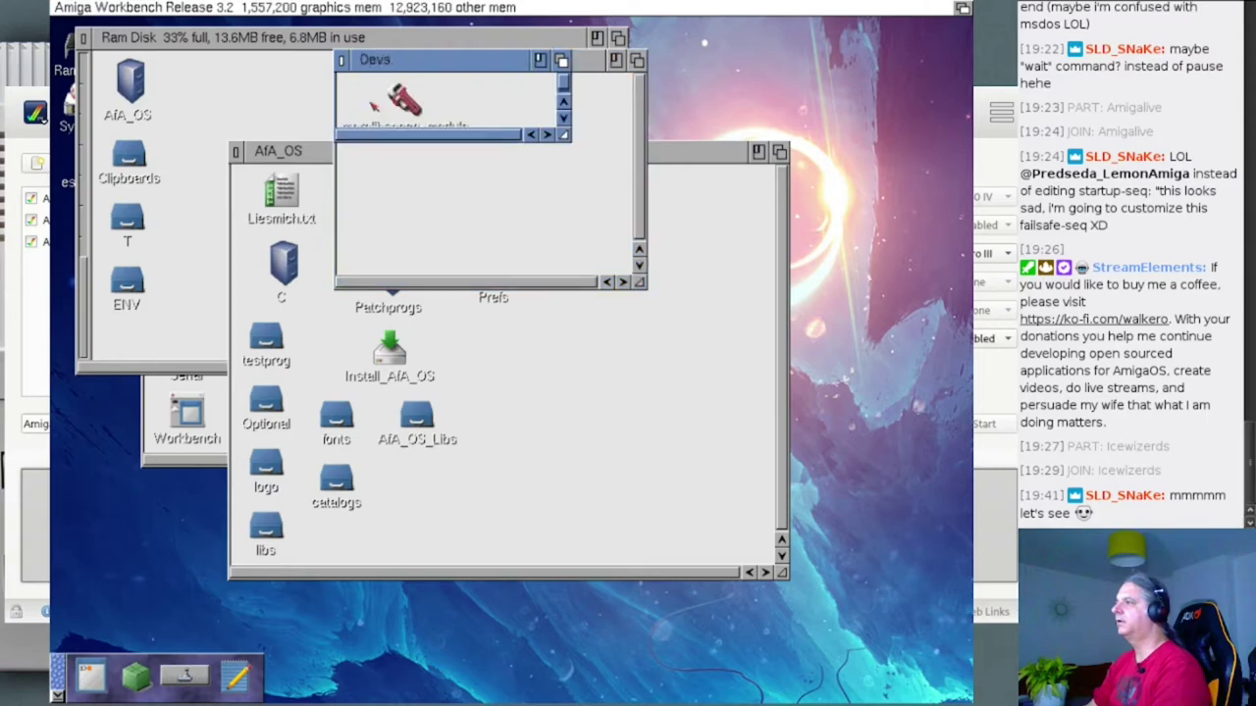
drag(563, 134, 597, 207)
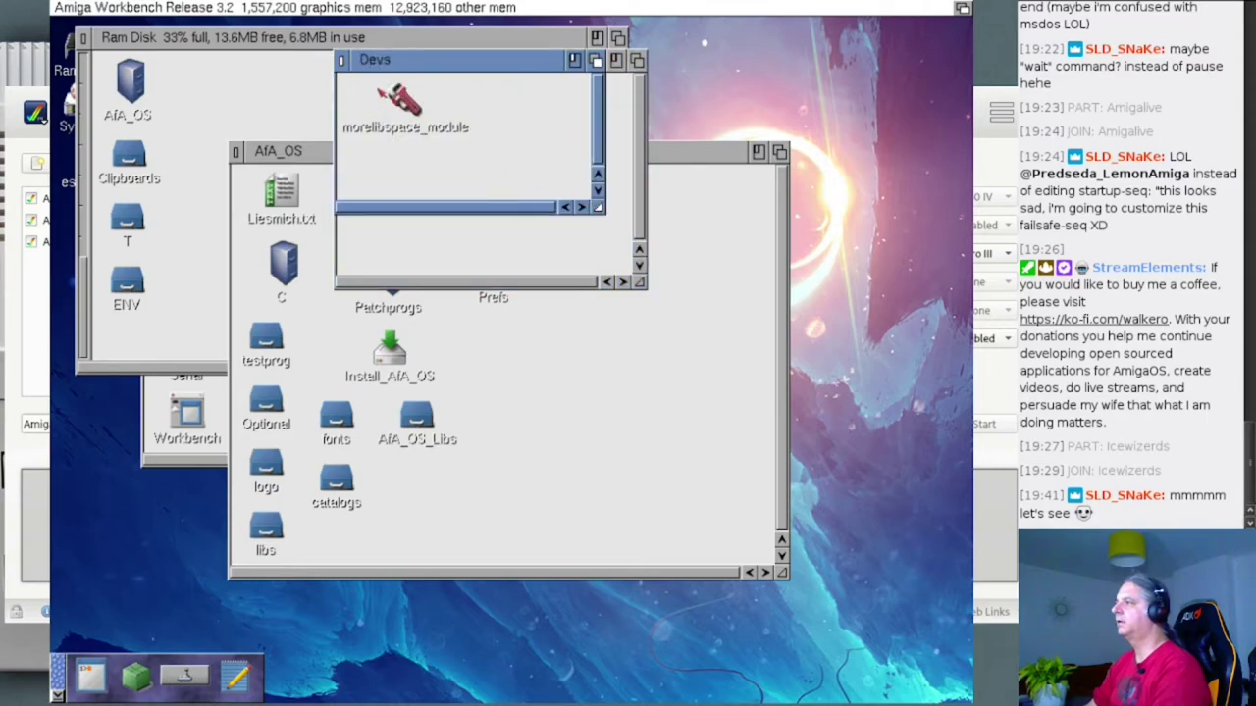
click(342, 60)
click(343, 59)
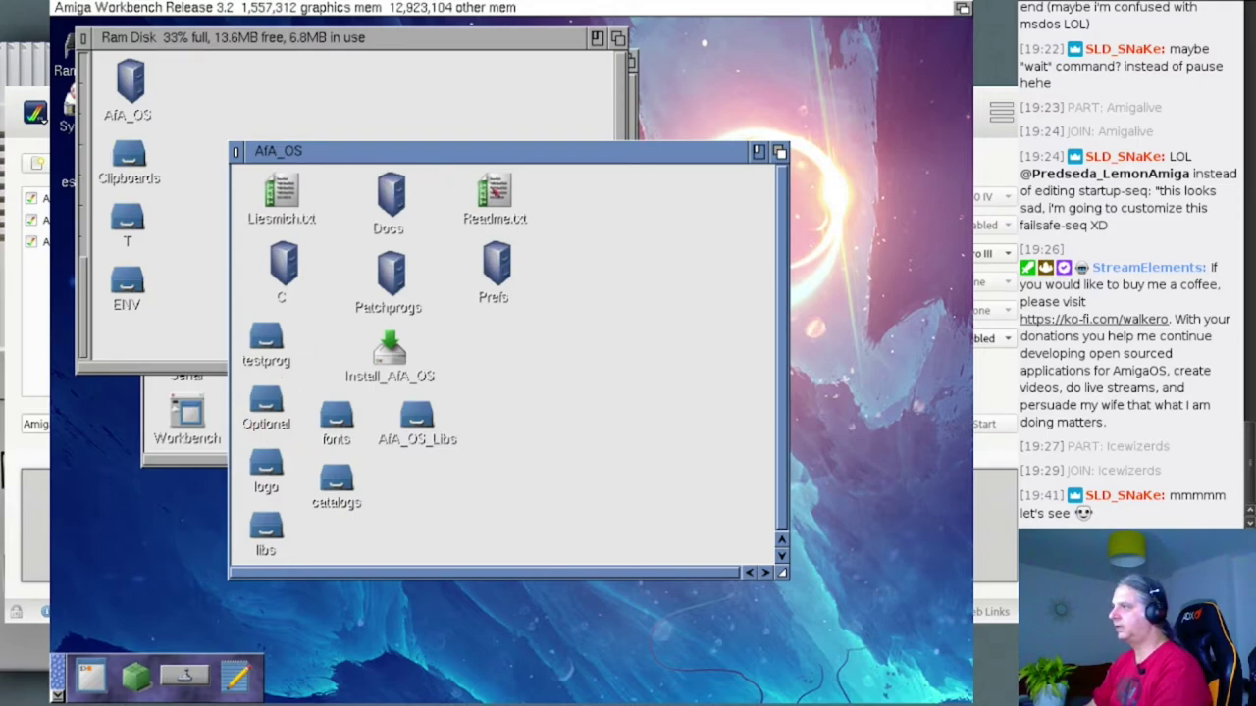
- View the AfA_OS Readme.txt and check the contents of the Prefs drawer and its Presets subdrawer, closing each window
double_click(493, 191)
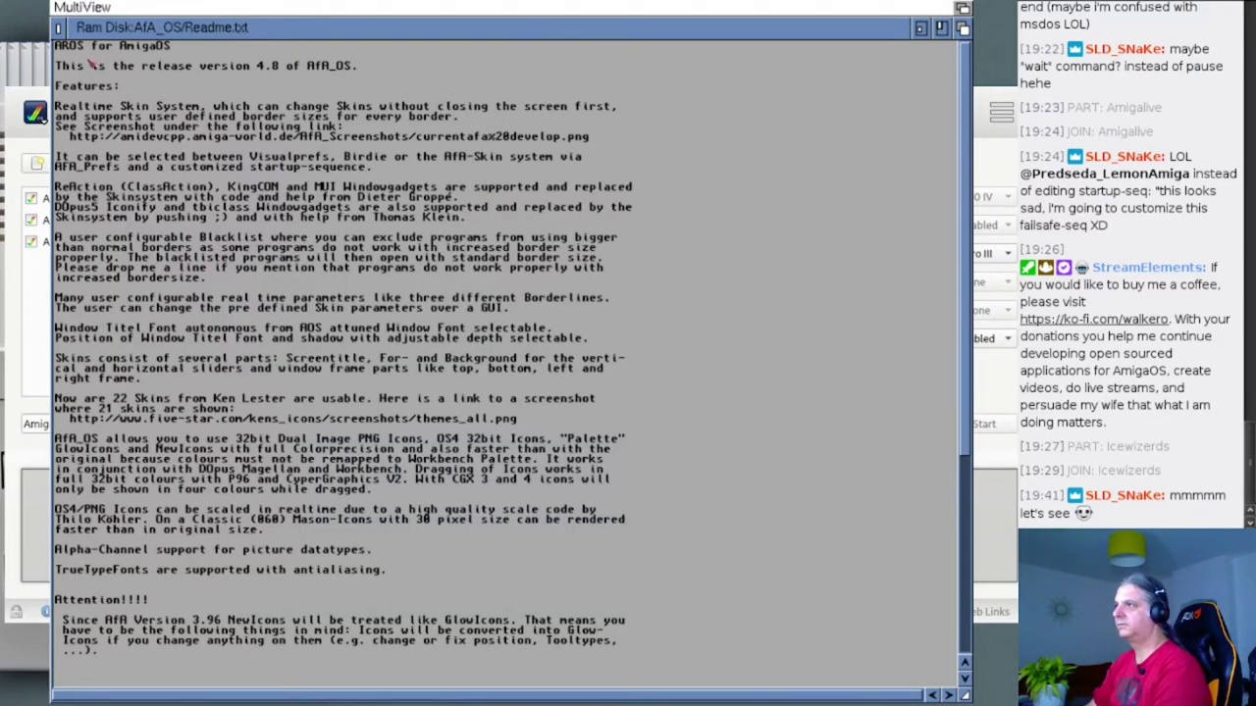
click(59, 28)
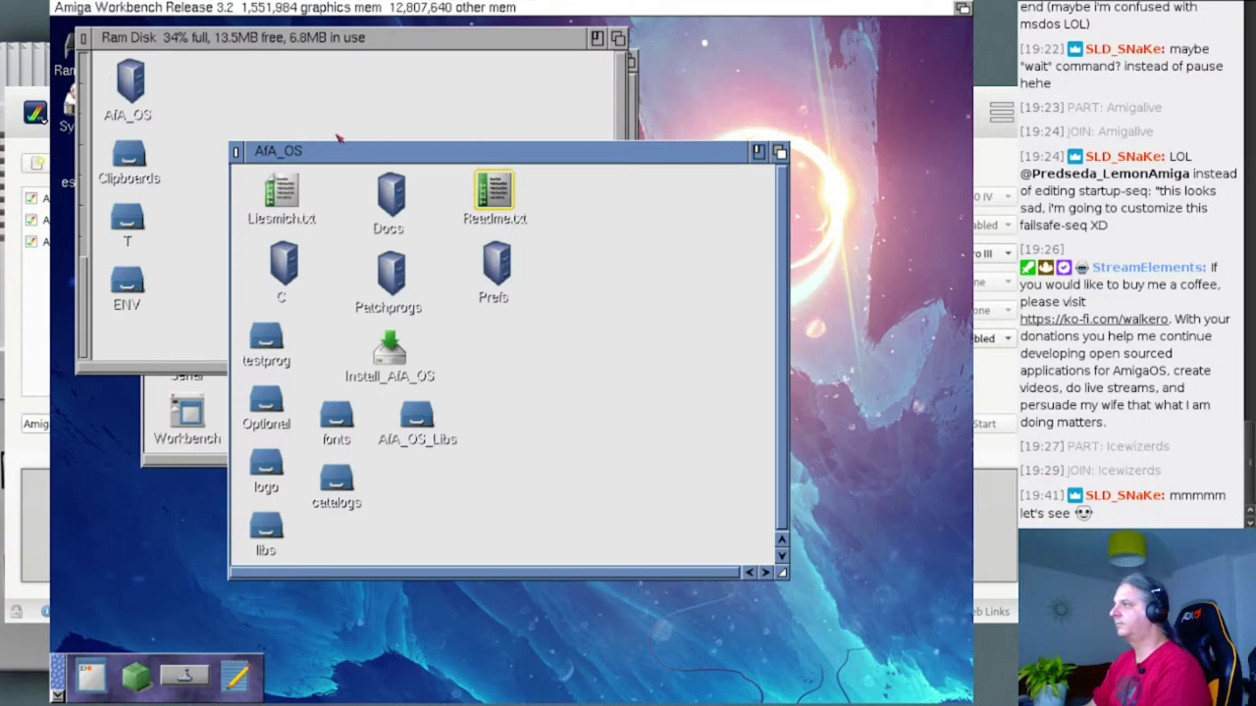
double_click(489, 282)
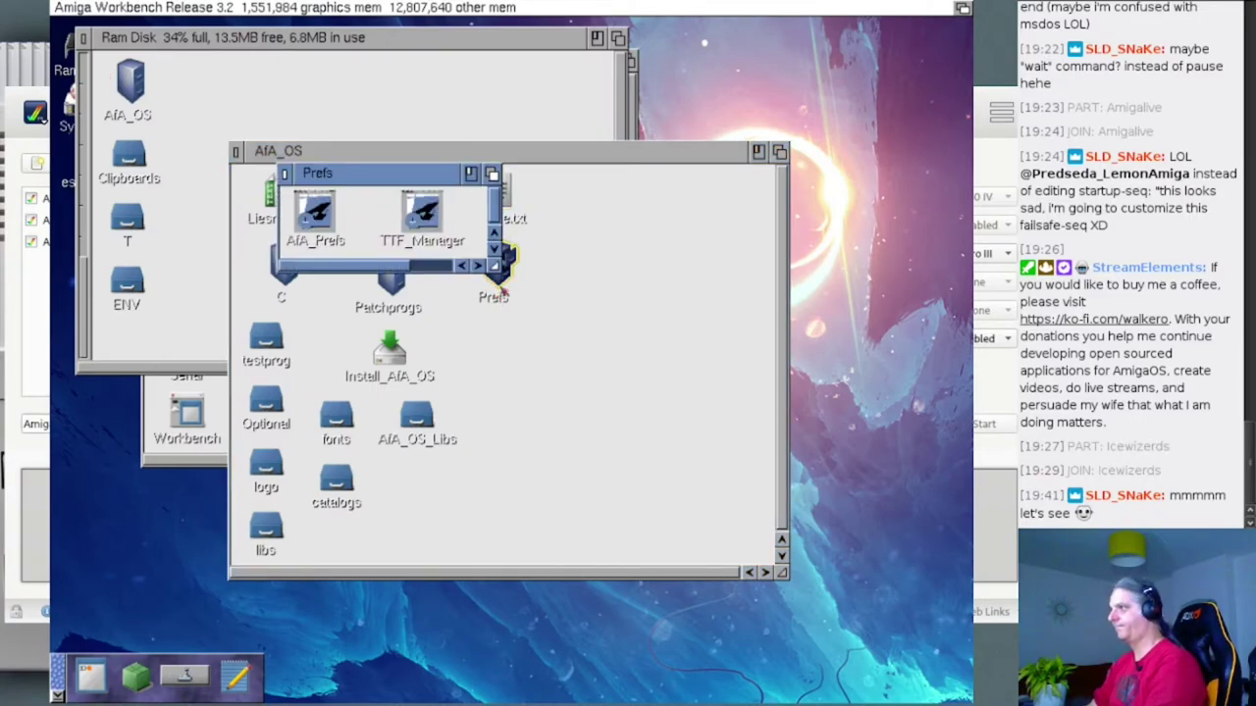
drag(495, 265, 765, 360)
double_click(526, 218)
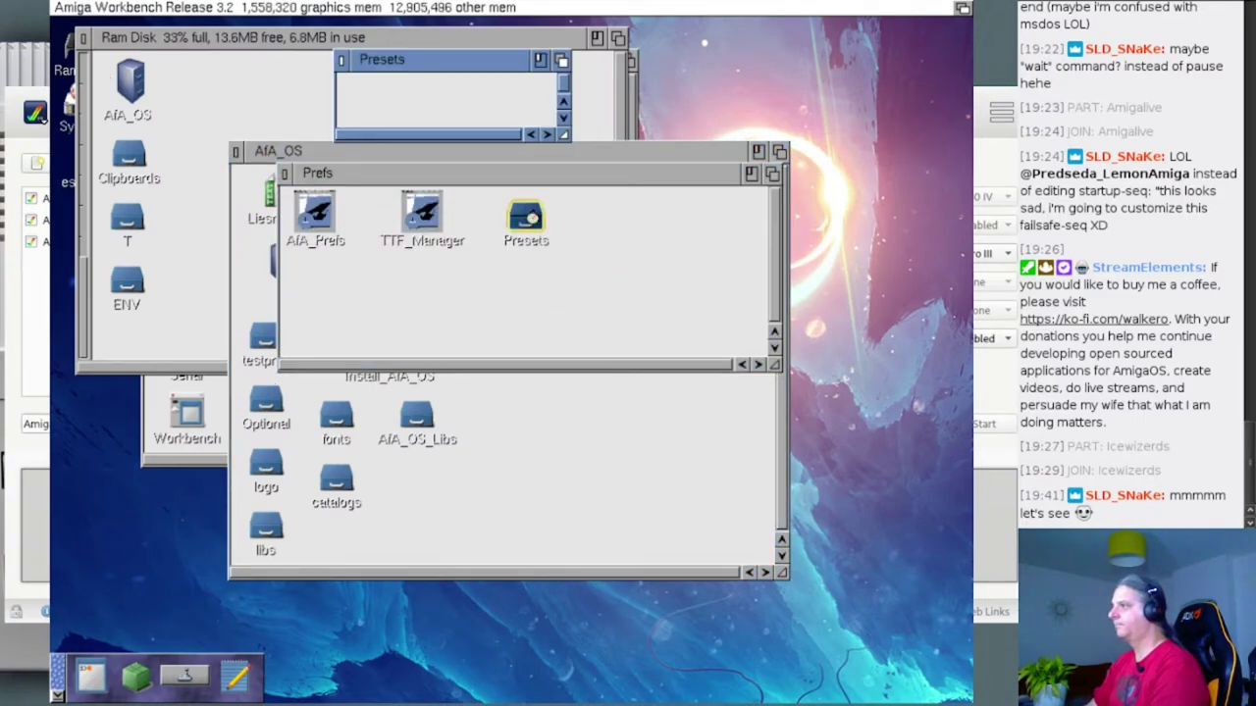
drag(567, 133, 808, 351)
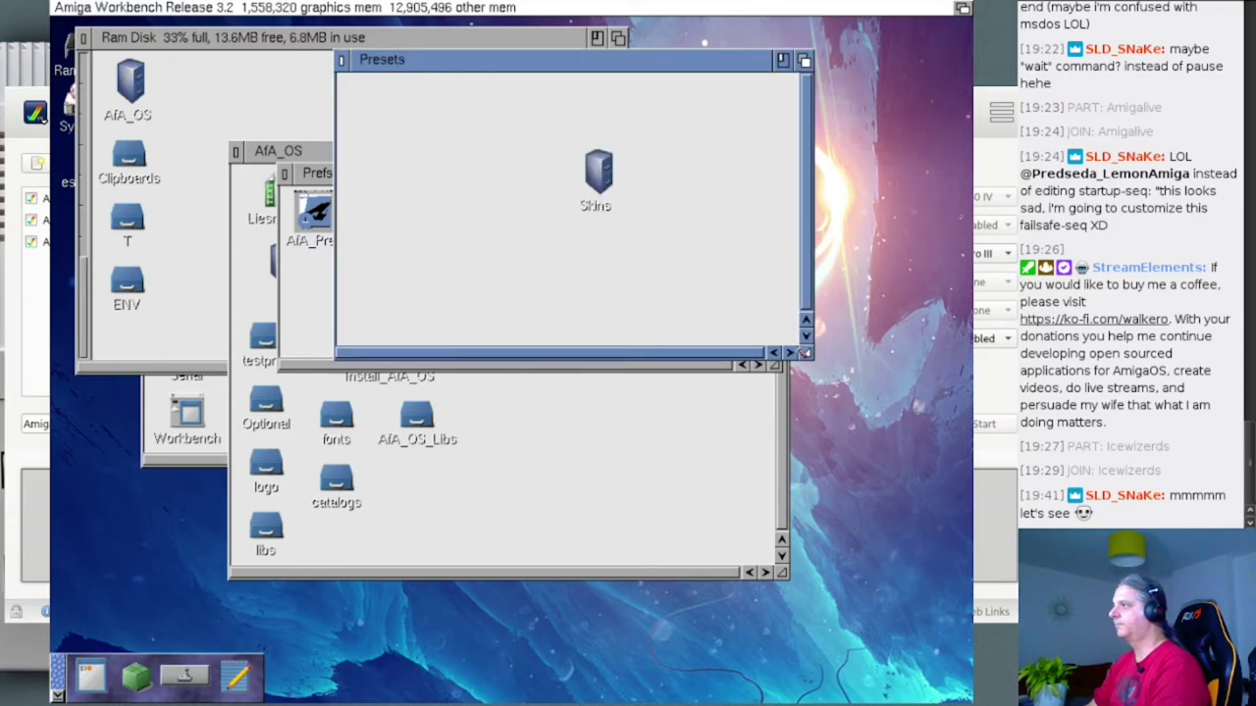
click(341, 61)
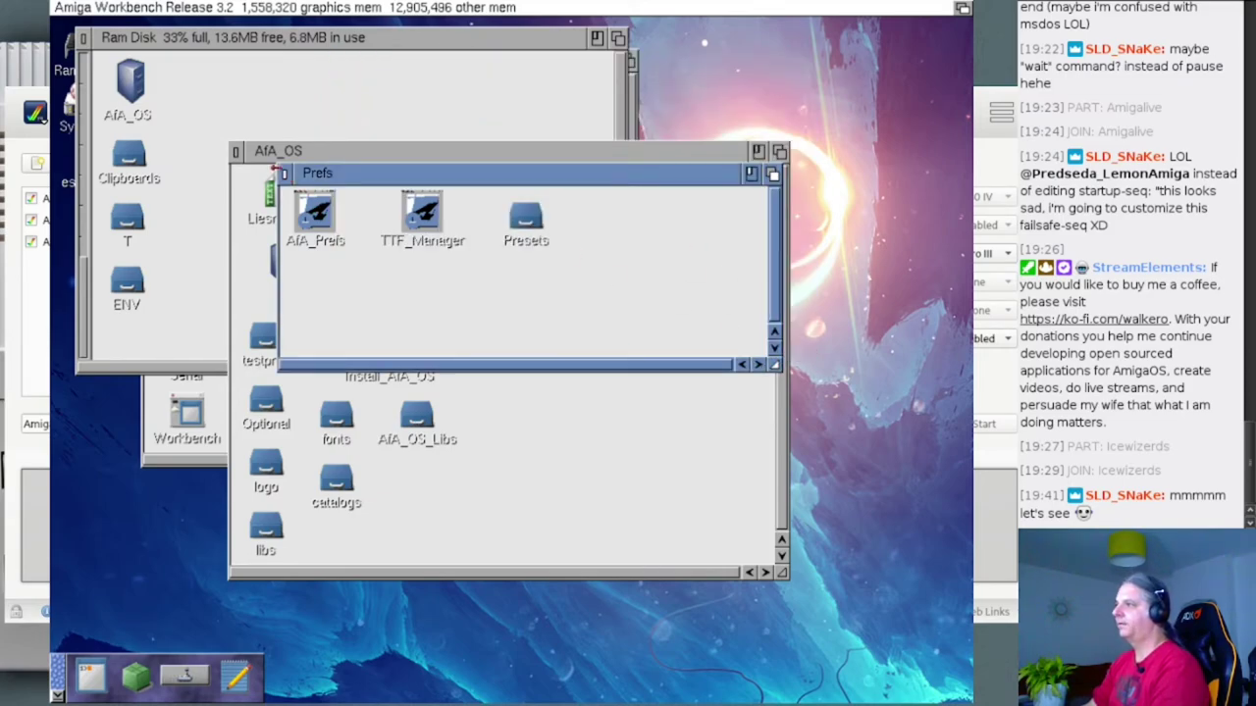
click(281, 173)
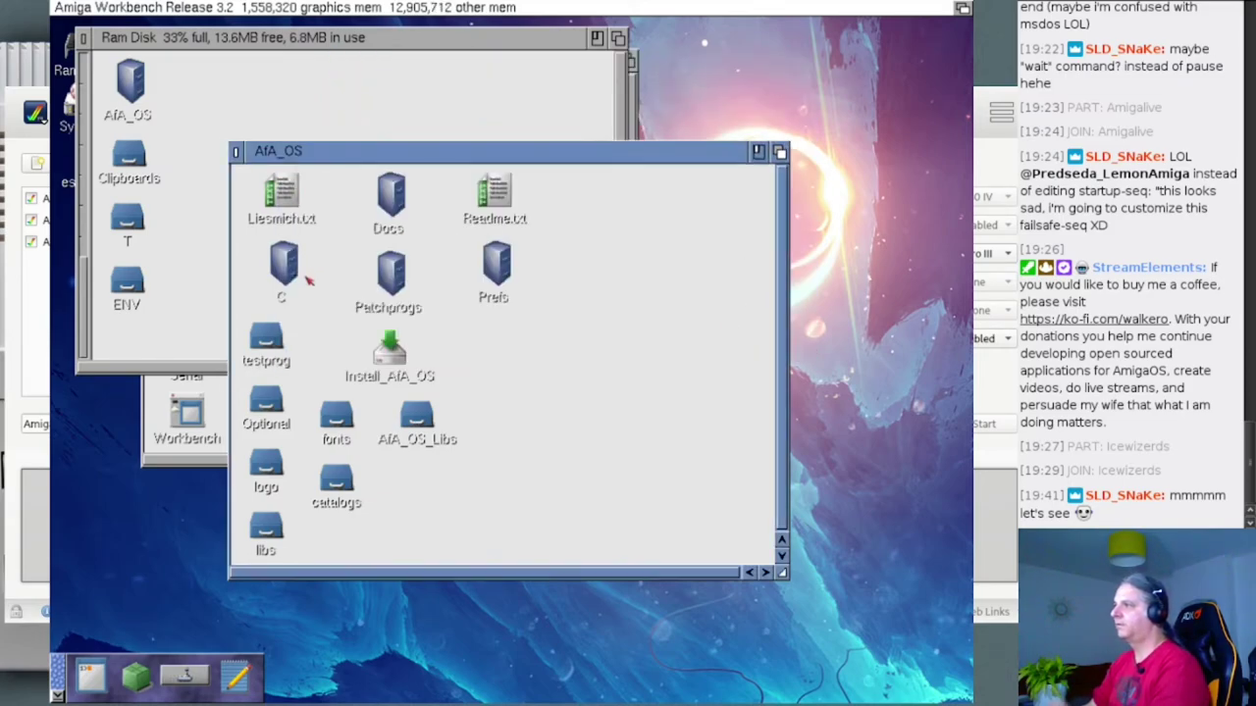
- Inspect the contents of the testprog and libs drawers in the unpacked AfA_OS drawer, closing each window
double_click(283, 340)
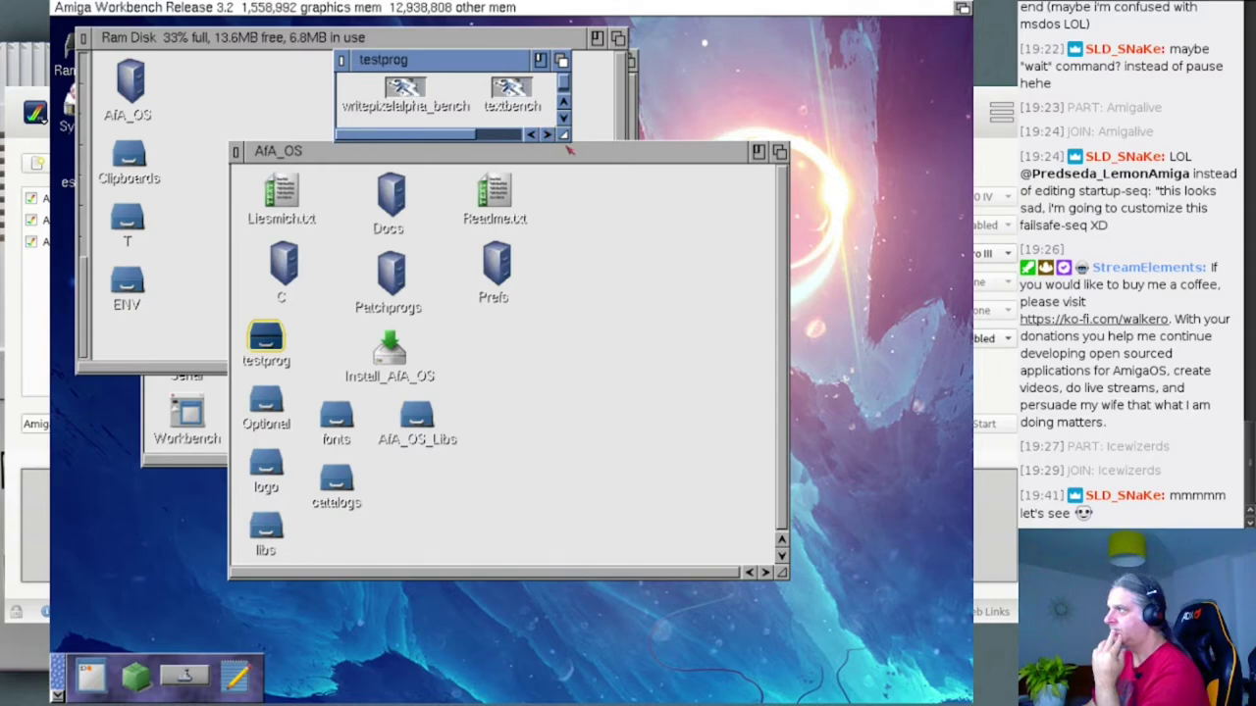
drag(565, 135, 671, 137)
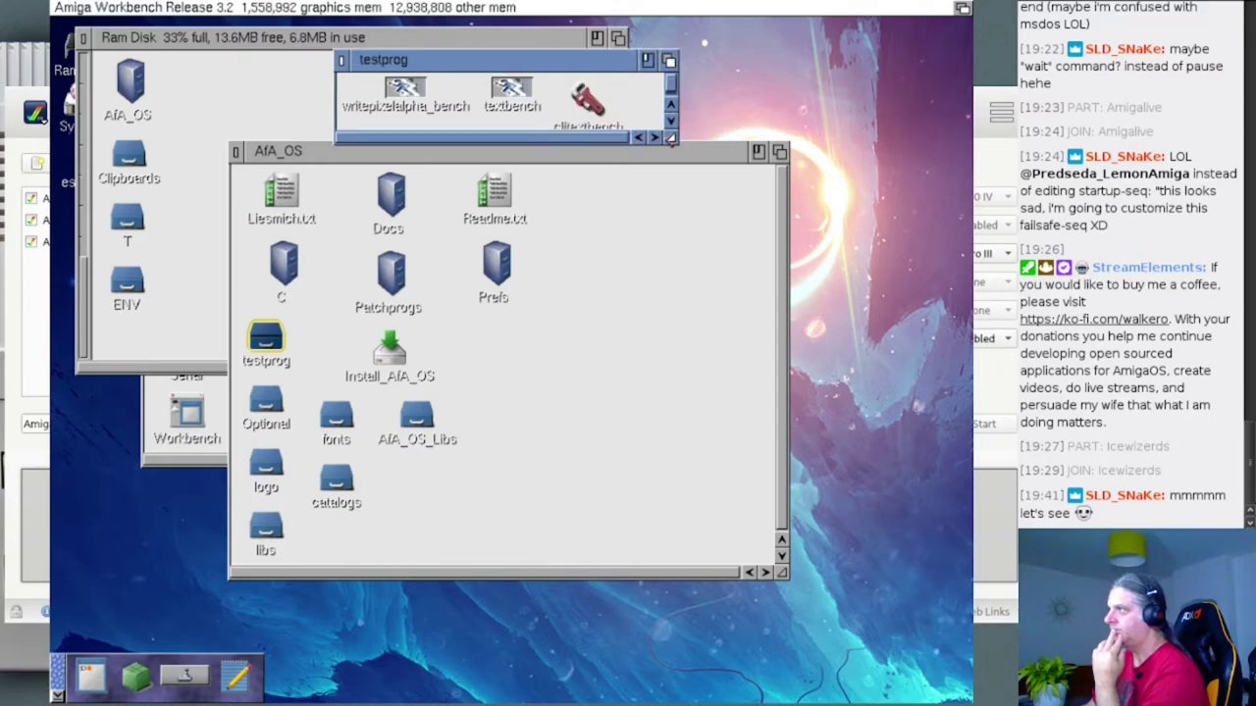
click(341, 60)
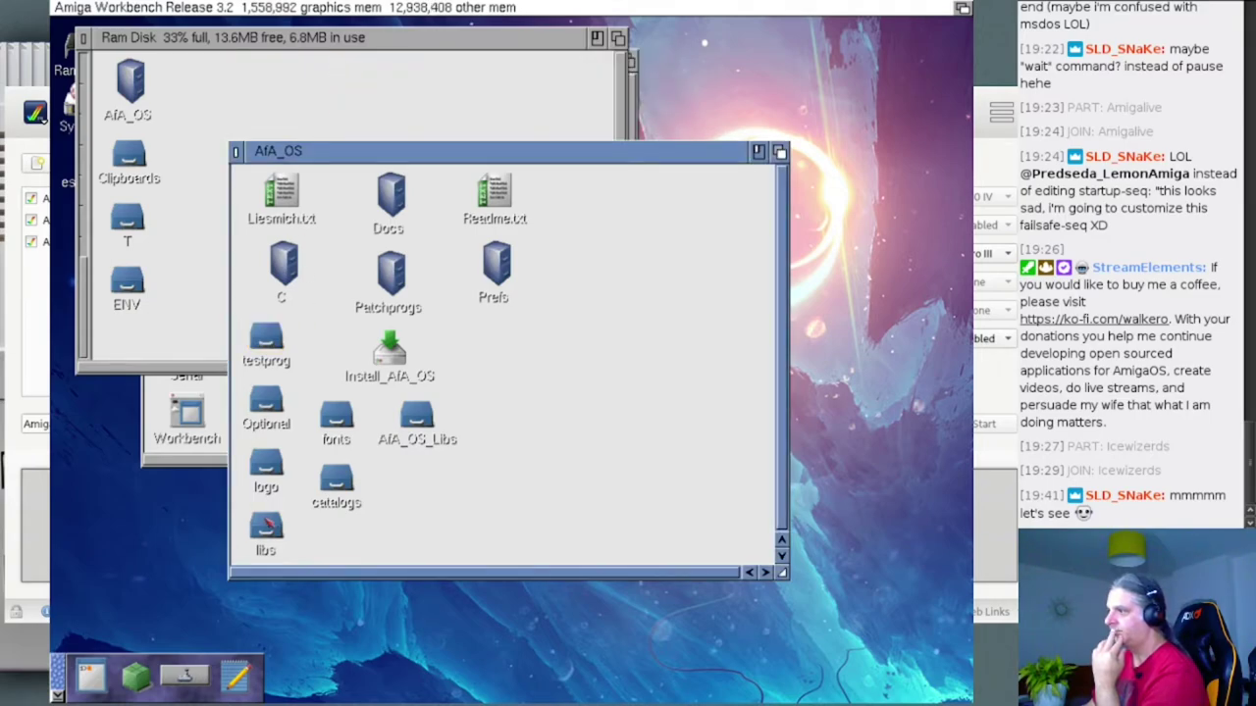
double_click(266, 530)
drag(564, 135, 610, 221)
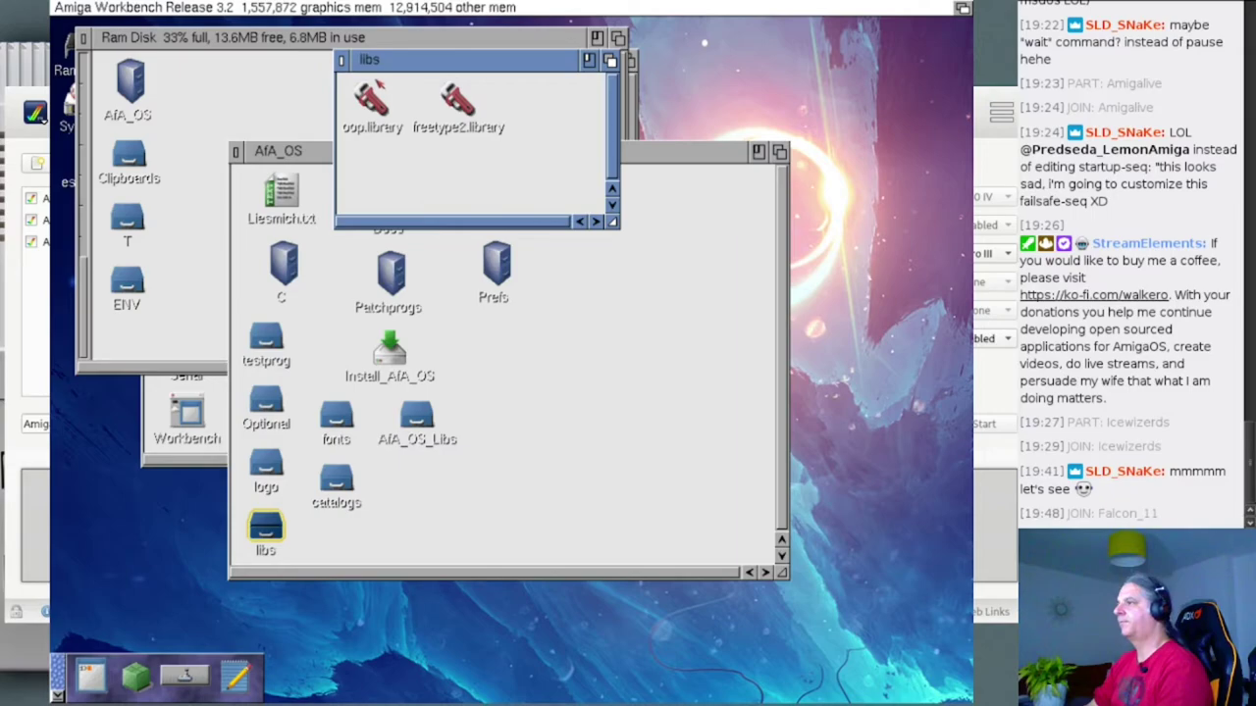
drag(559, 169, 447, 89)
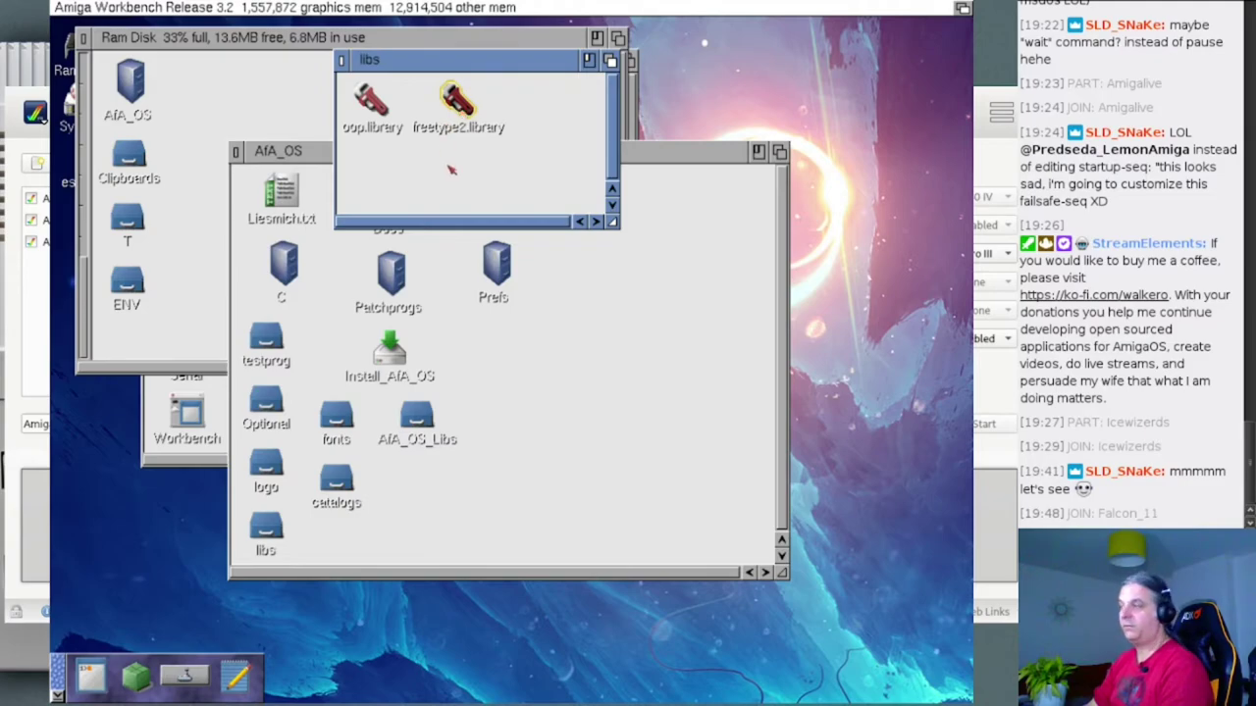
click(455, 194)
click(341, 61)
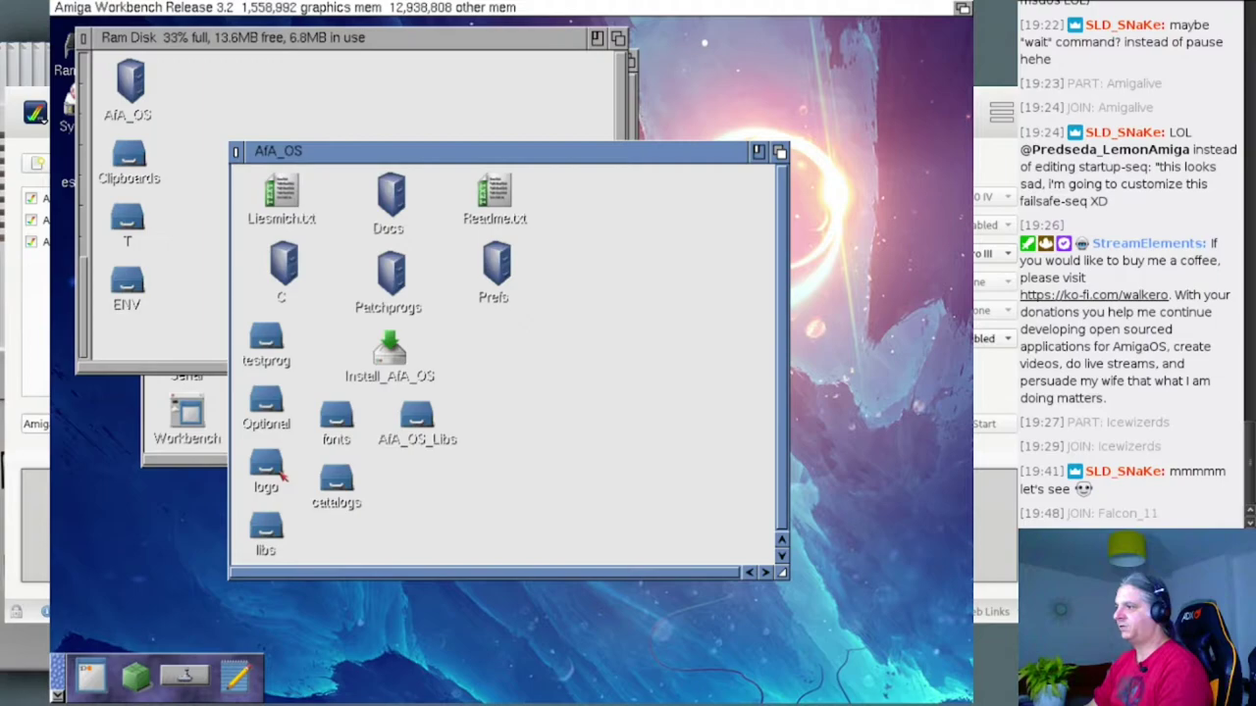
- Check the contents of the logo drawer in the unpacked AfA_OS drawer and close it again
click(262, 462)
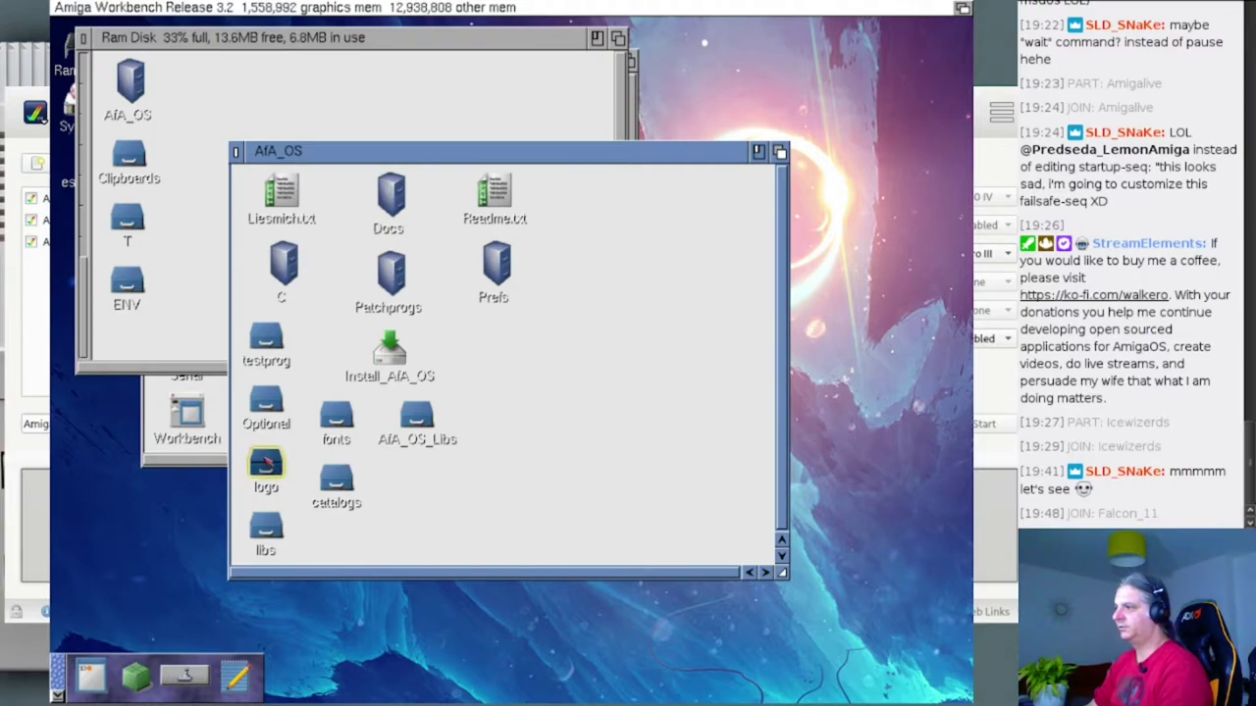
double_click(263, 459)
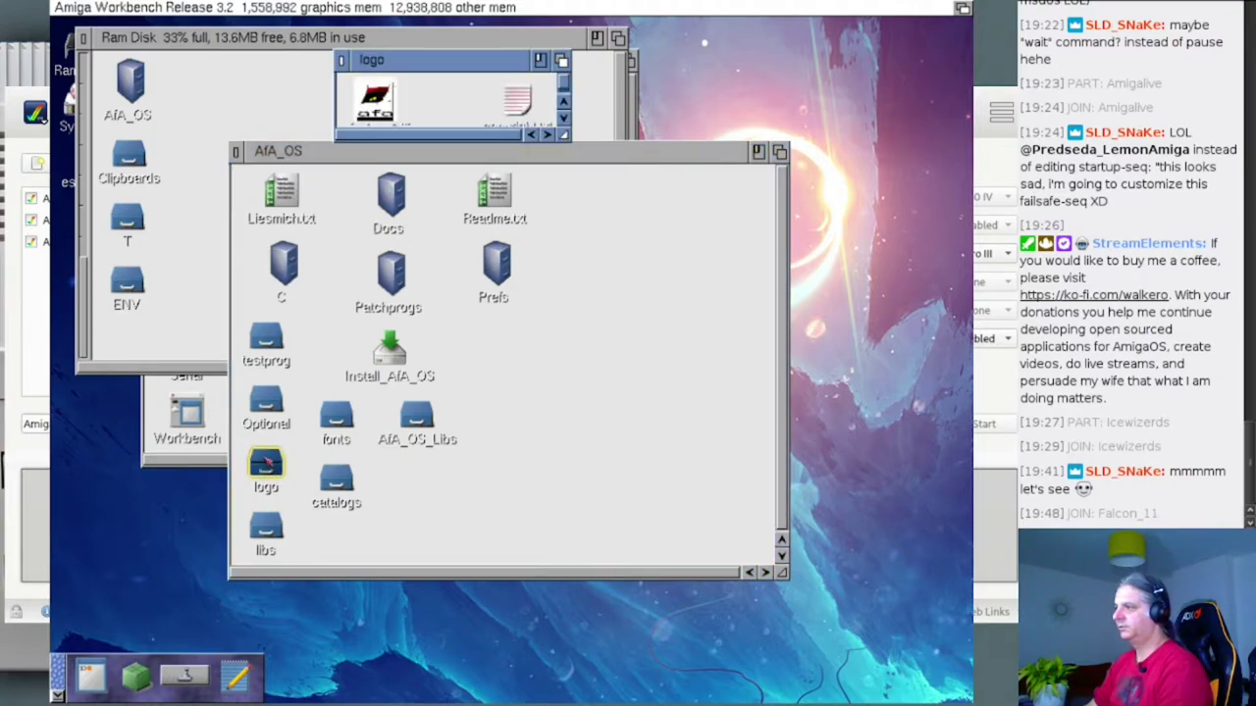
click(343, 61)
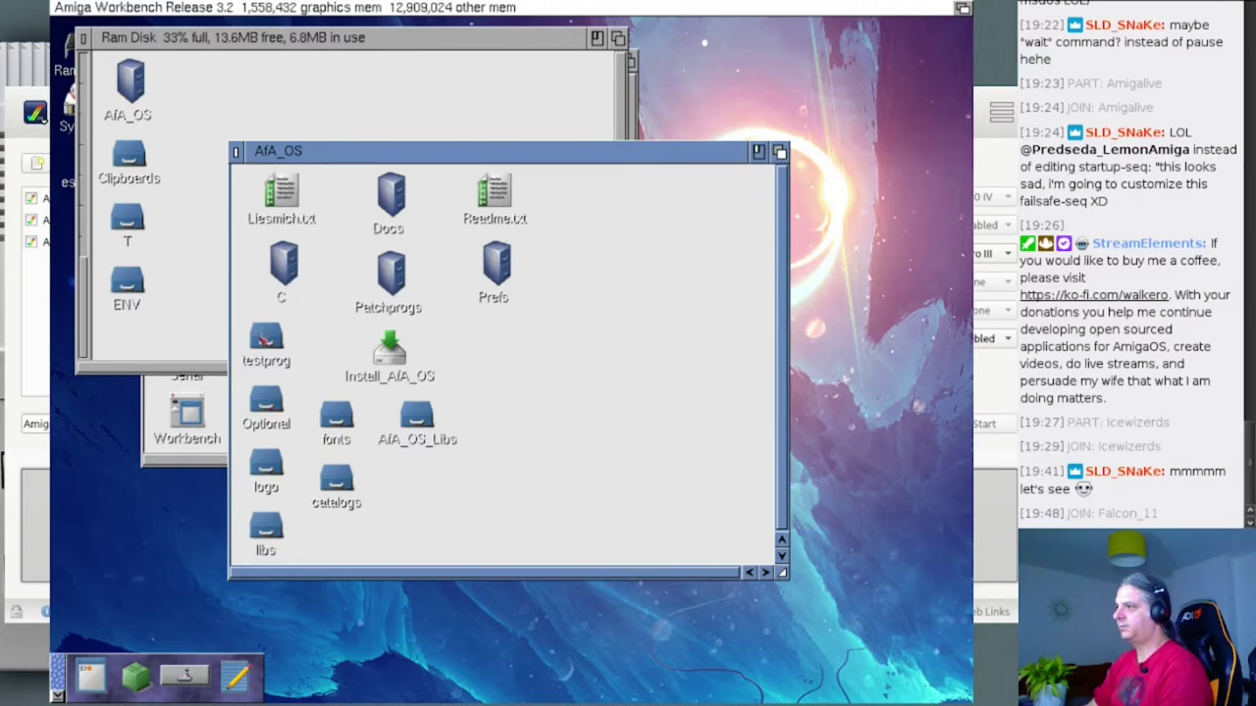
- Close both AfA_OS drawer windows, the Ram Disk window and the Prefs window
click(238, 152)
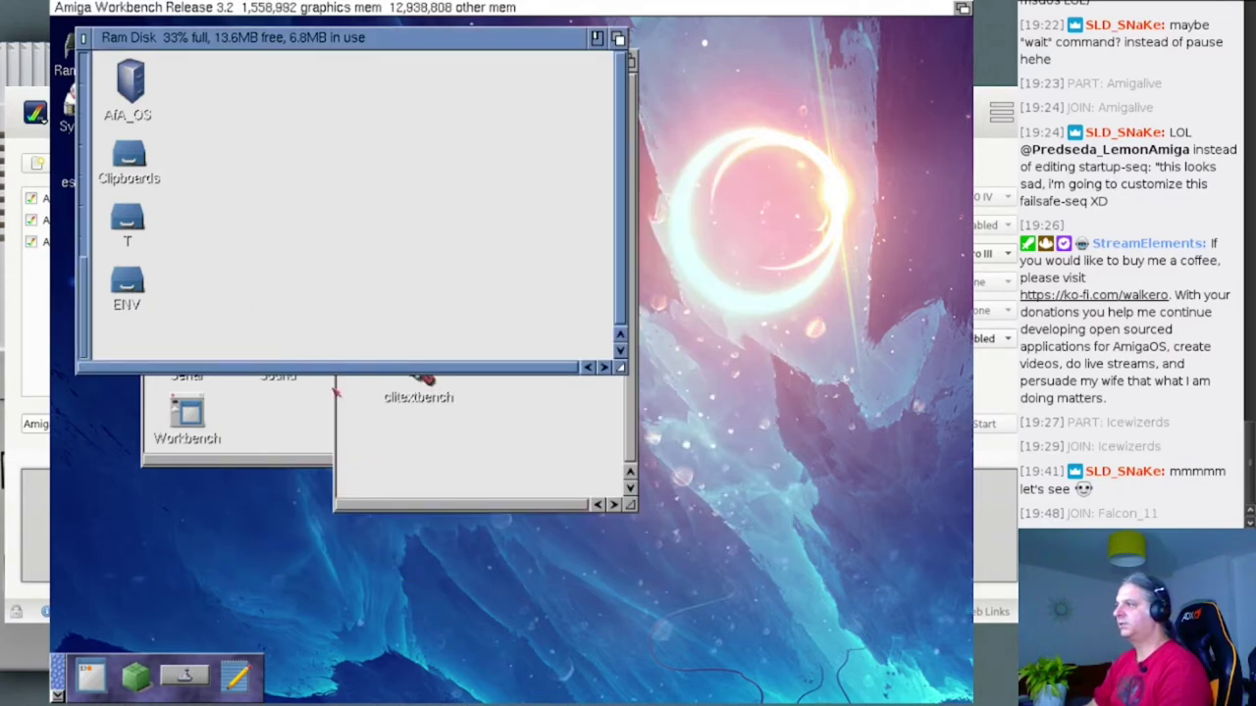
click(432, 472)
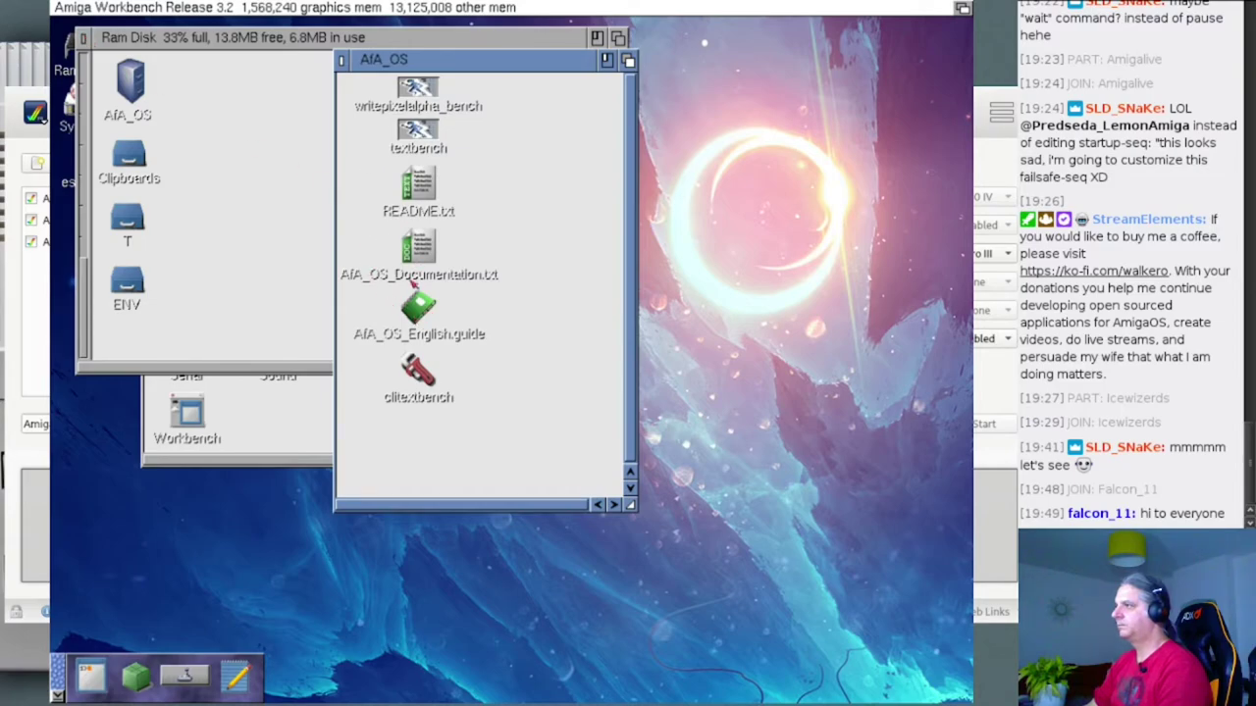
click(342, 60)
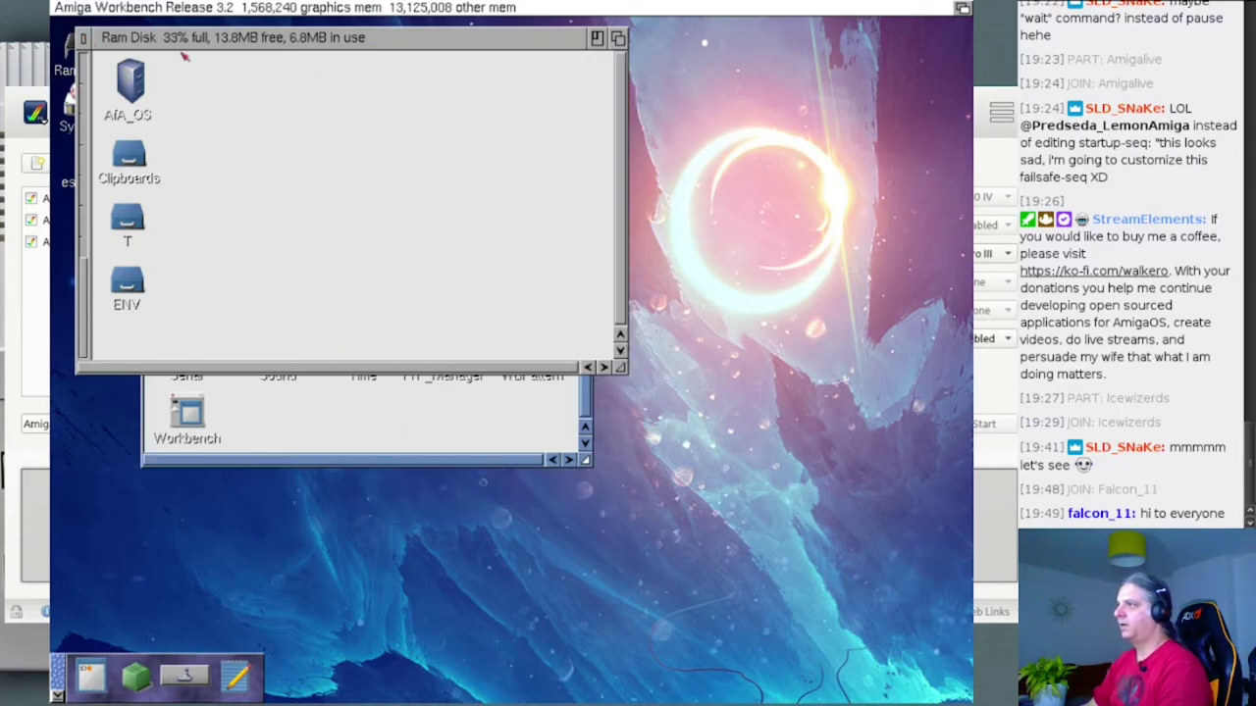
click(84, 37)
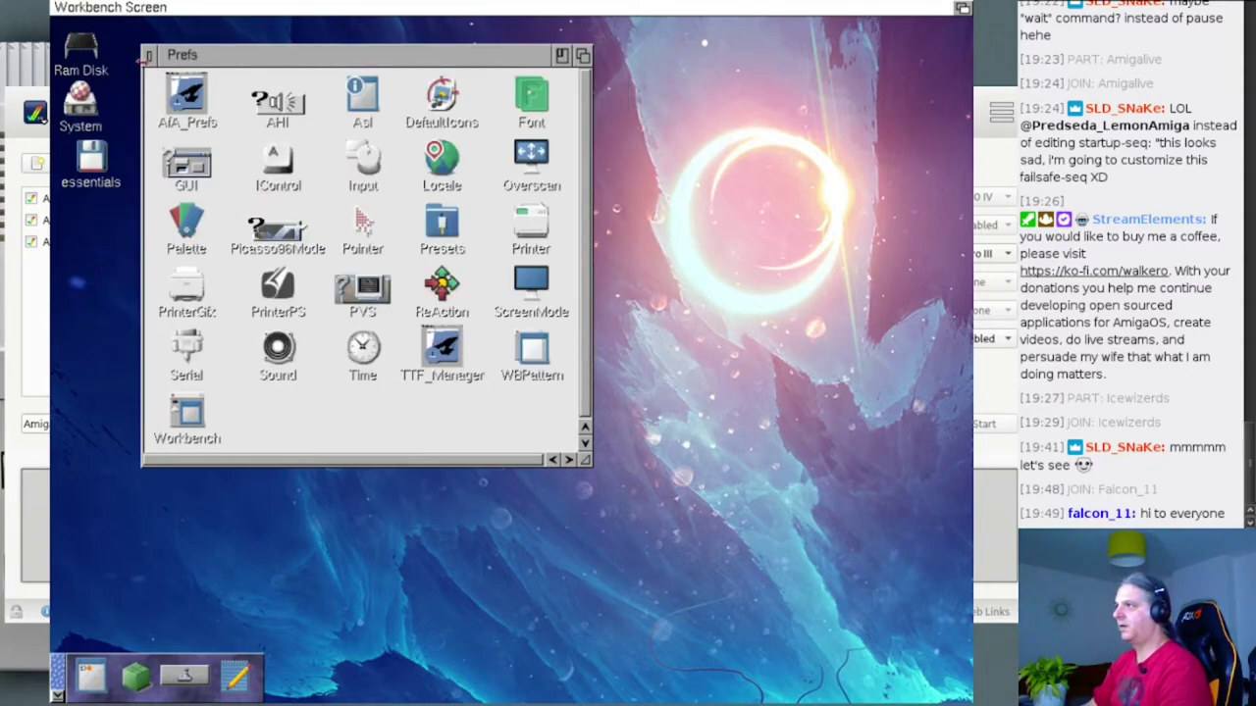
click(152, 57)
click(152, 56)
- Open the installed AfA_OS drawer inside the System drawer of the System disk, closing the parent windows
double_click(78, 110)
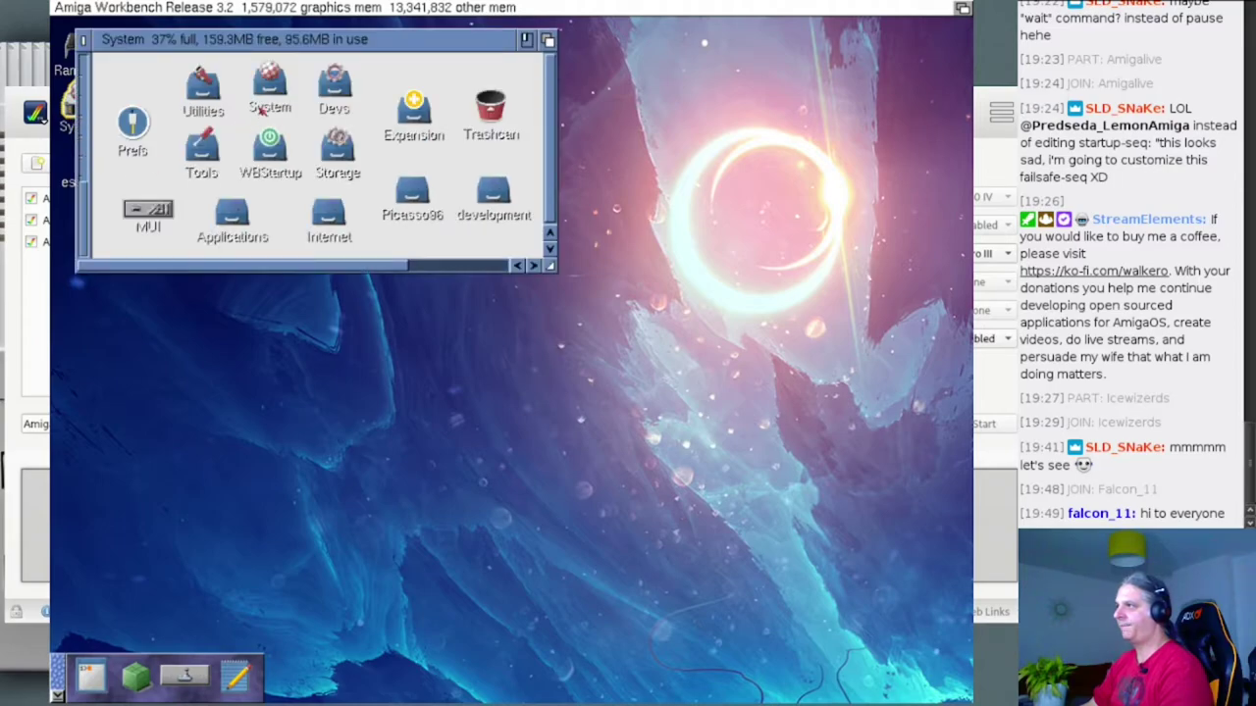
double_click(276, 101)
click(503, 204)
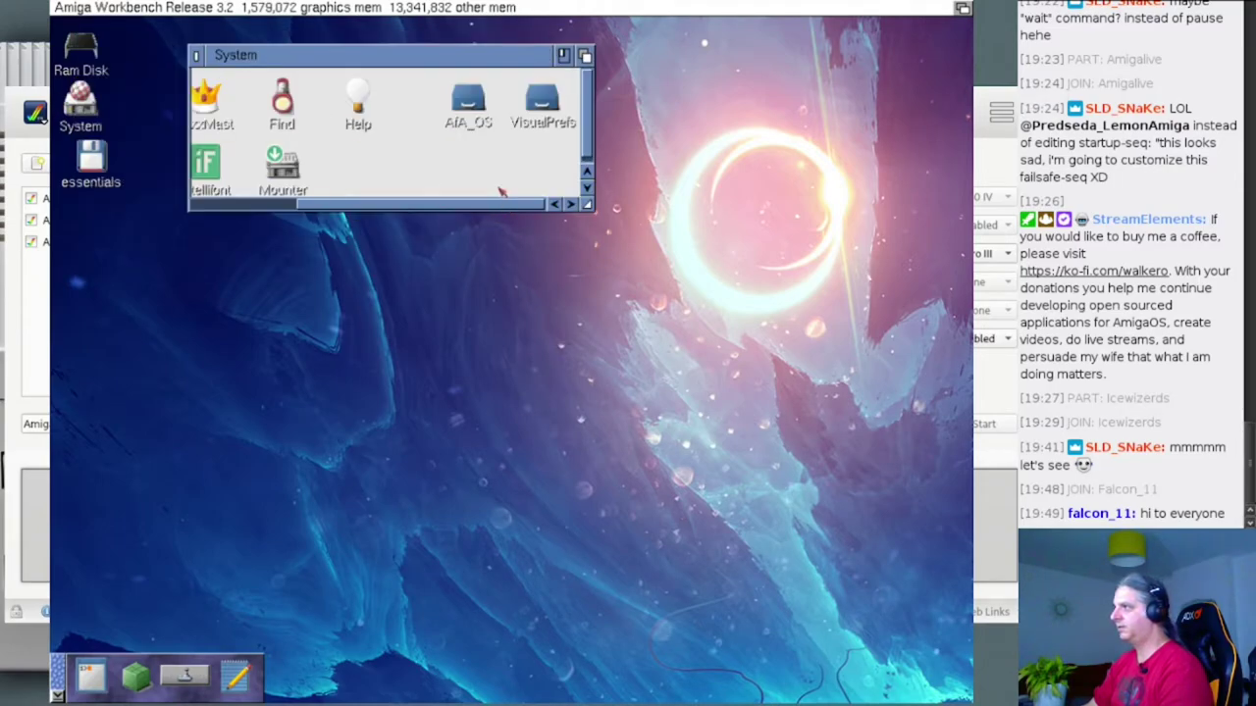
click(468, 99)
double_click(468, 98)
key(super+k)
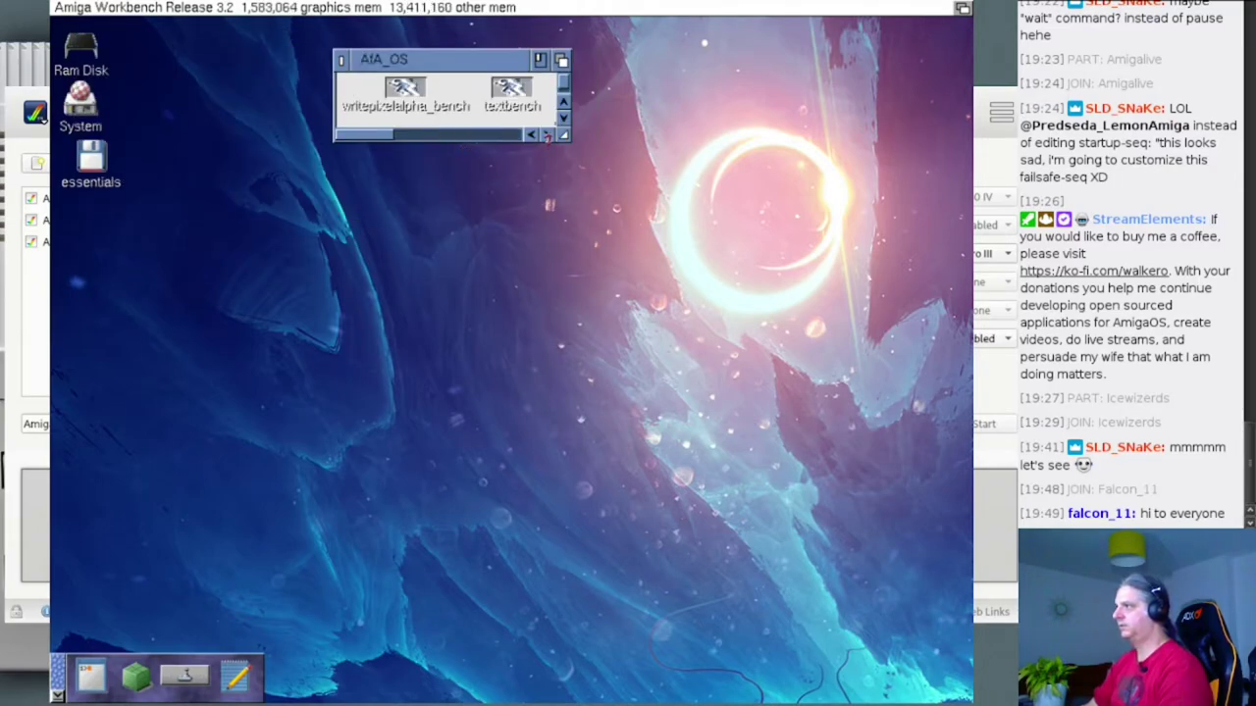
- Open AfA_OS_English.guide from the AfA_OS drawer and shrink its window to free up desktop space
drag(563, 136, 600, 331)
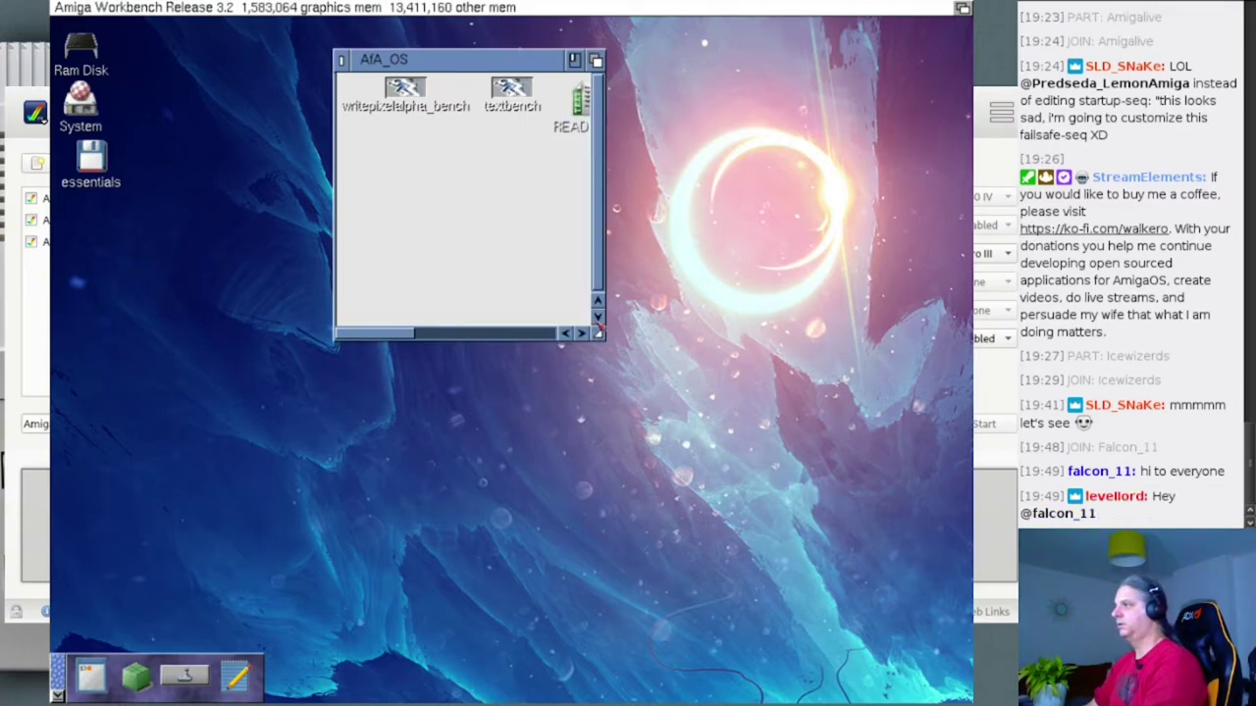
click(540, 336)
click(543, 334)
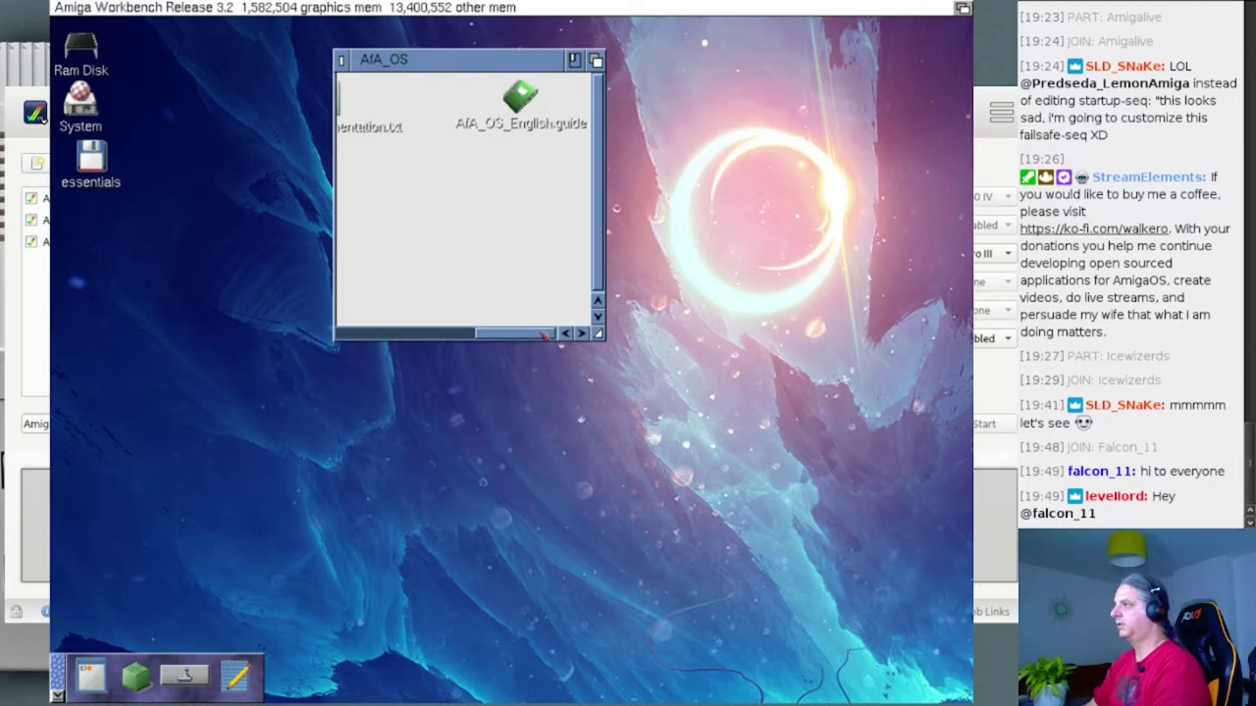
double_click(518, 98)
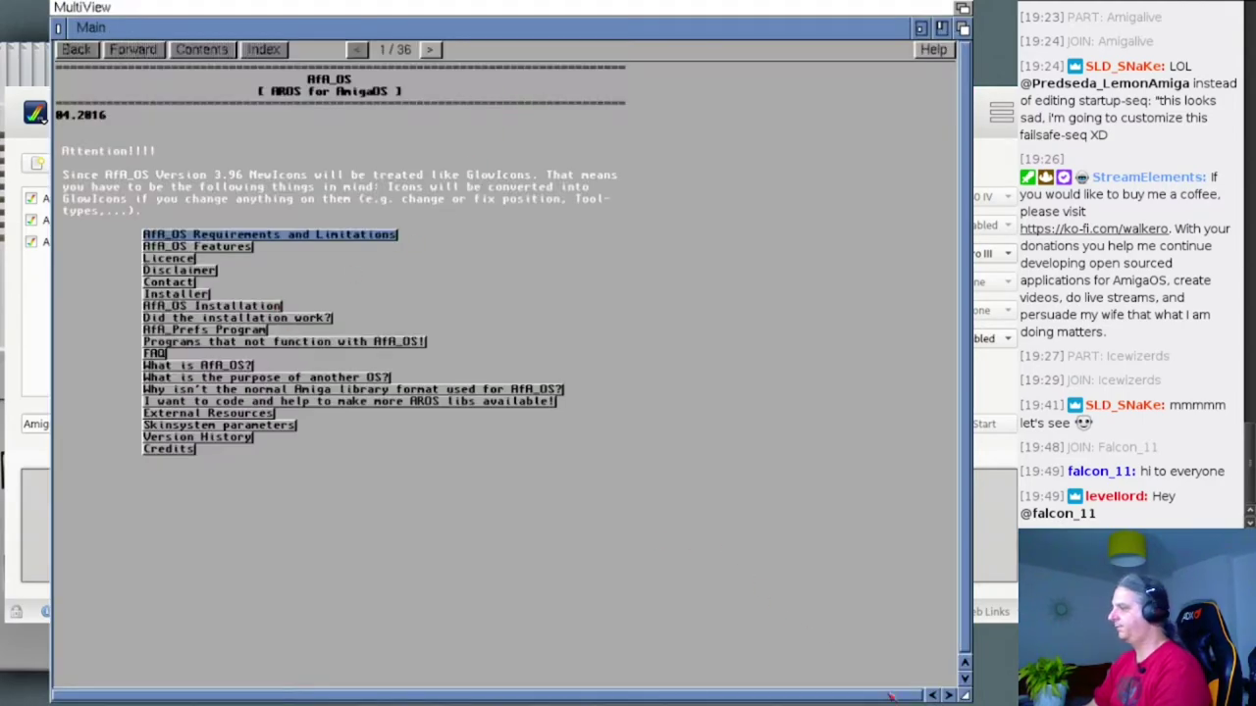
drag(967, 693, 633, 431)
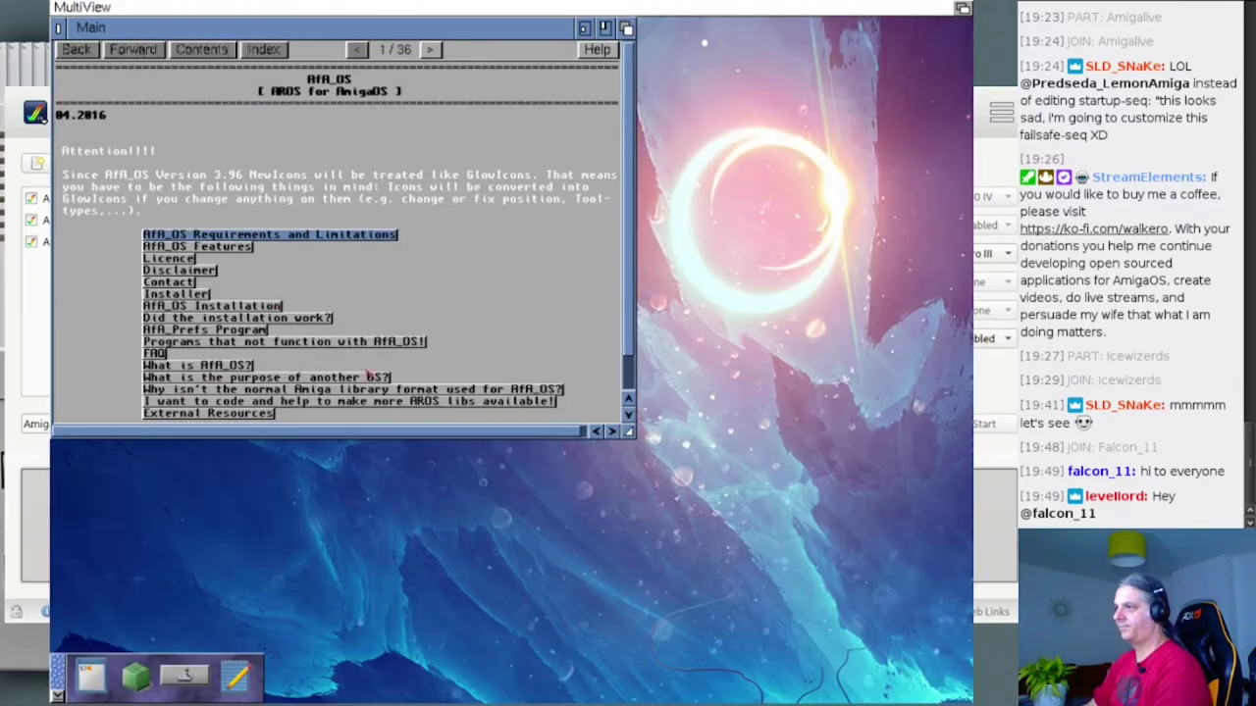
- Open the Startup-sequence file from the S drawer in TextEdit, then move and enlarge the editor window
click(237, 682)
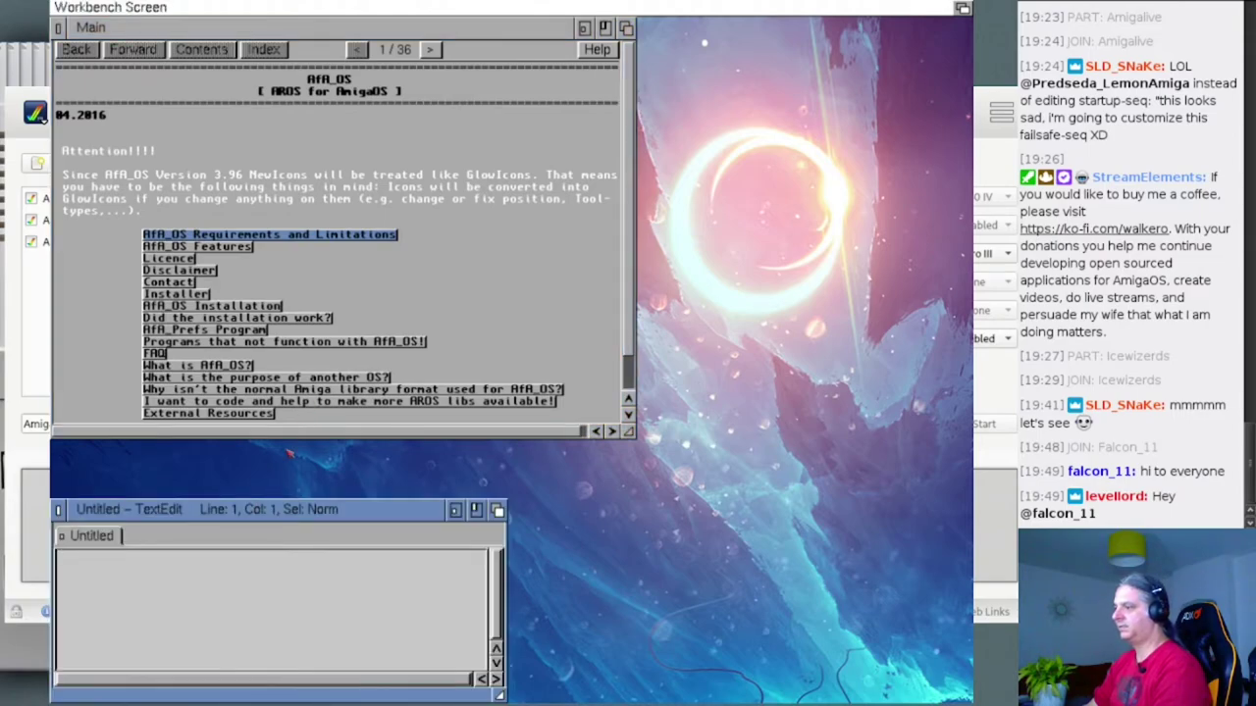
key(super+o)
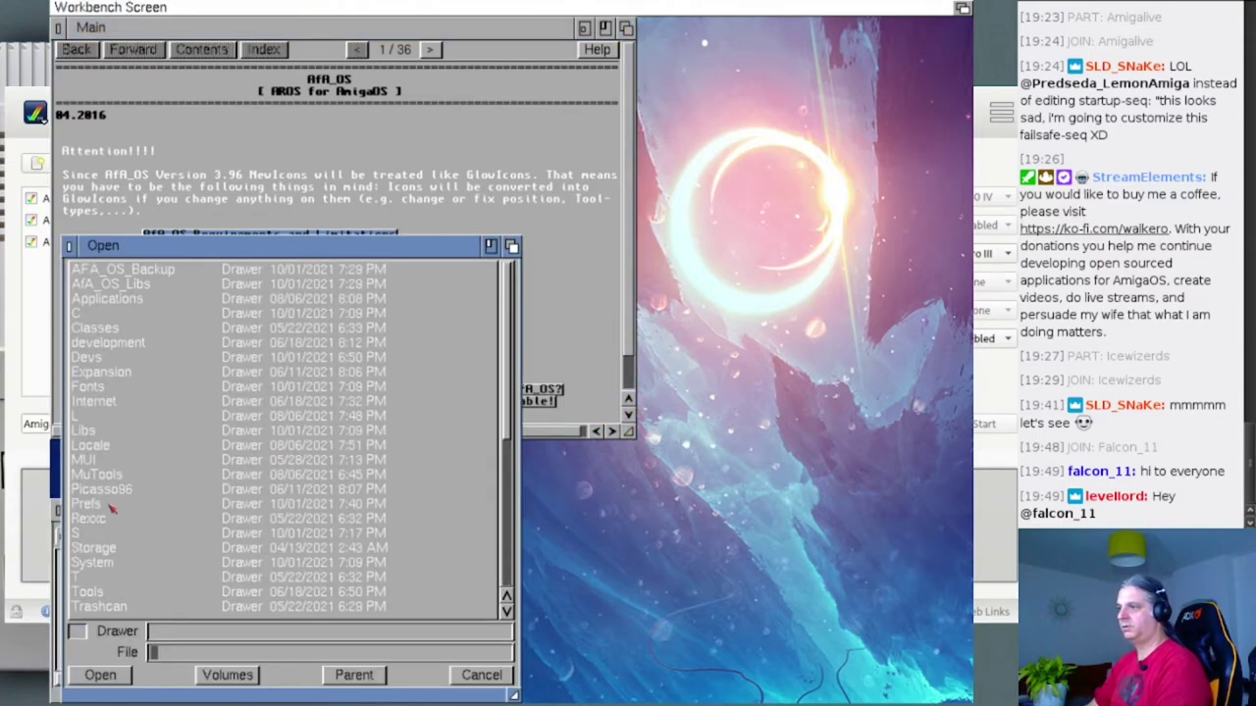
click(93, 538)
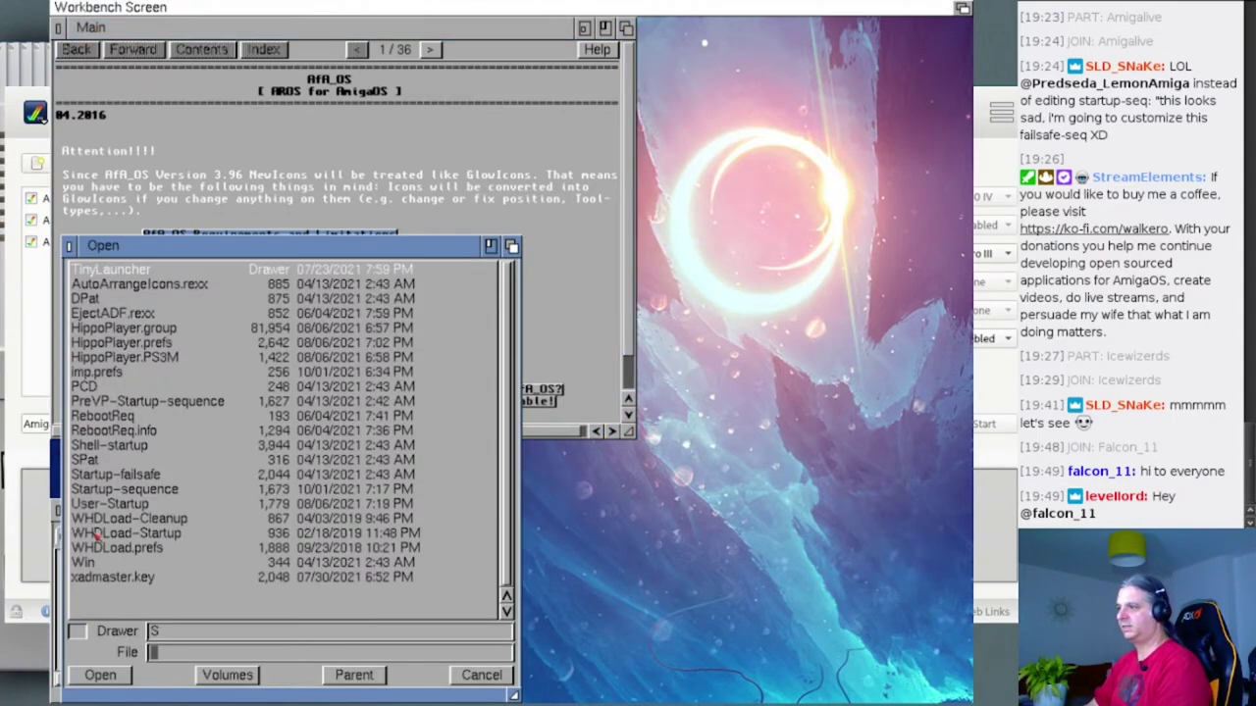
double_click(136, 489)
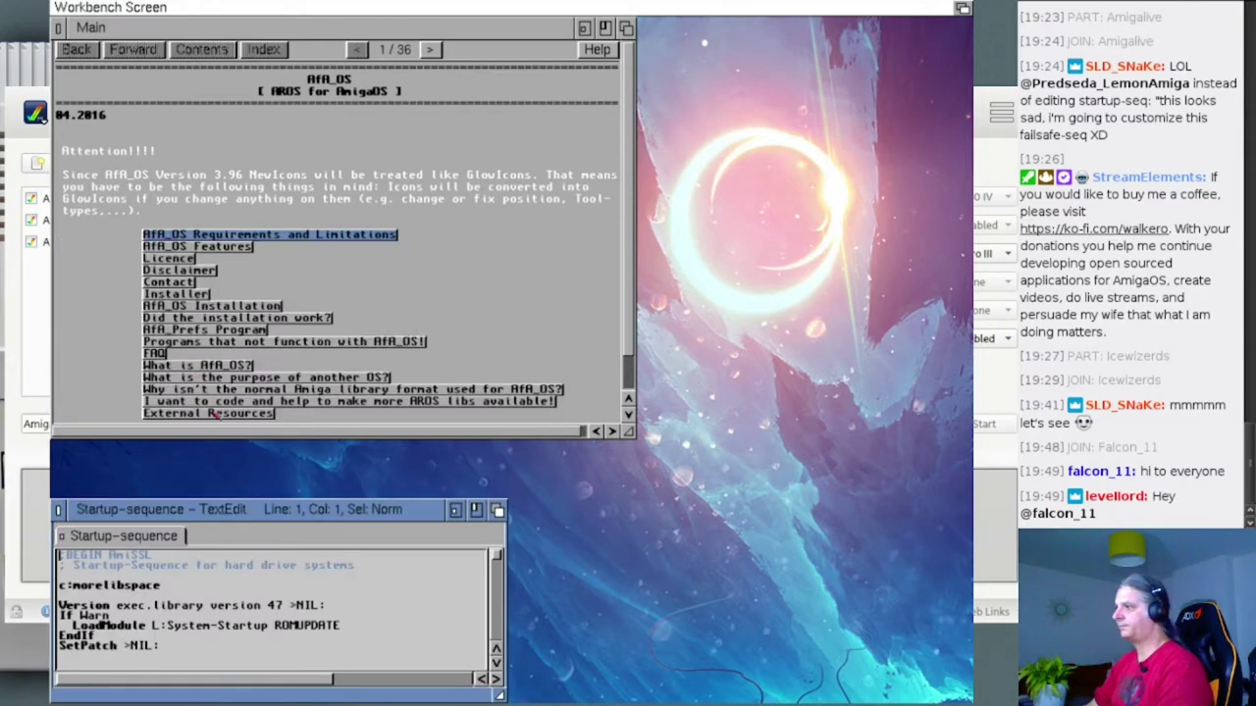
drag(220, 500, 600, 182)
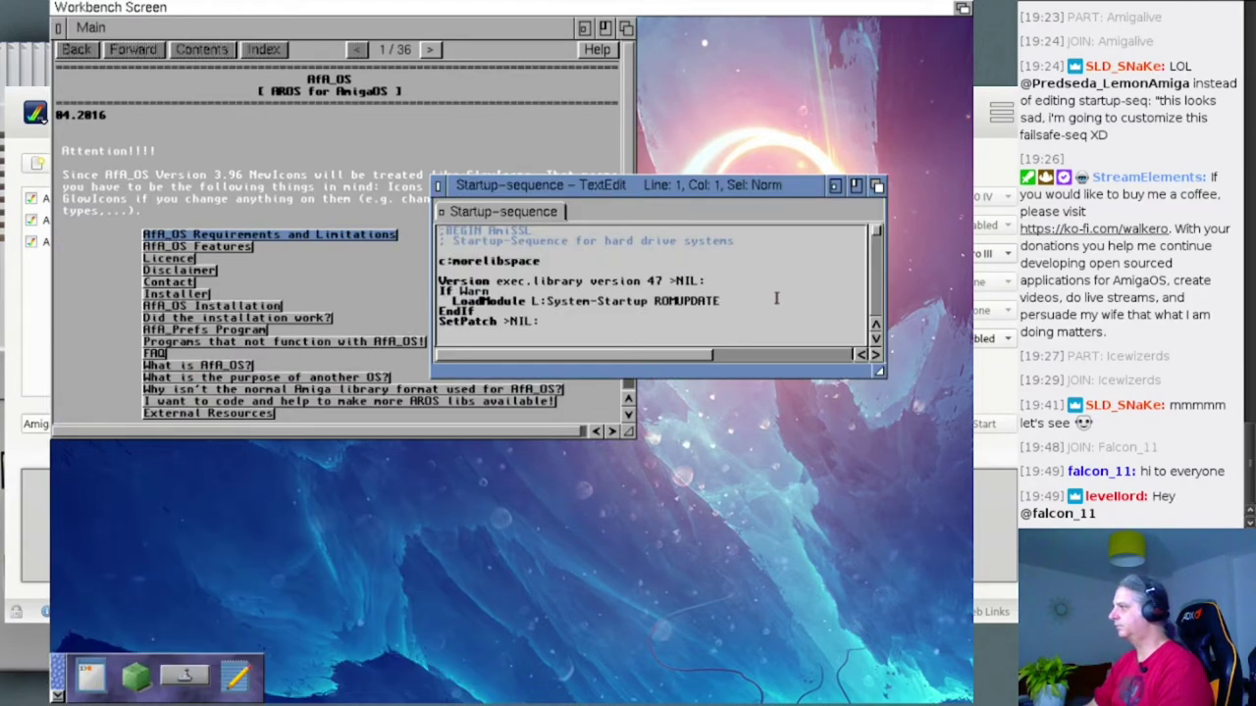
drag(879, 371, 963, 657)
- Review the Startup-sequence down to the lines that load AFA_OS_Loader, VisualPrefs and IPrefs
scroll(692, 521, down, 10)
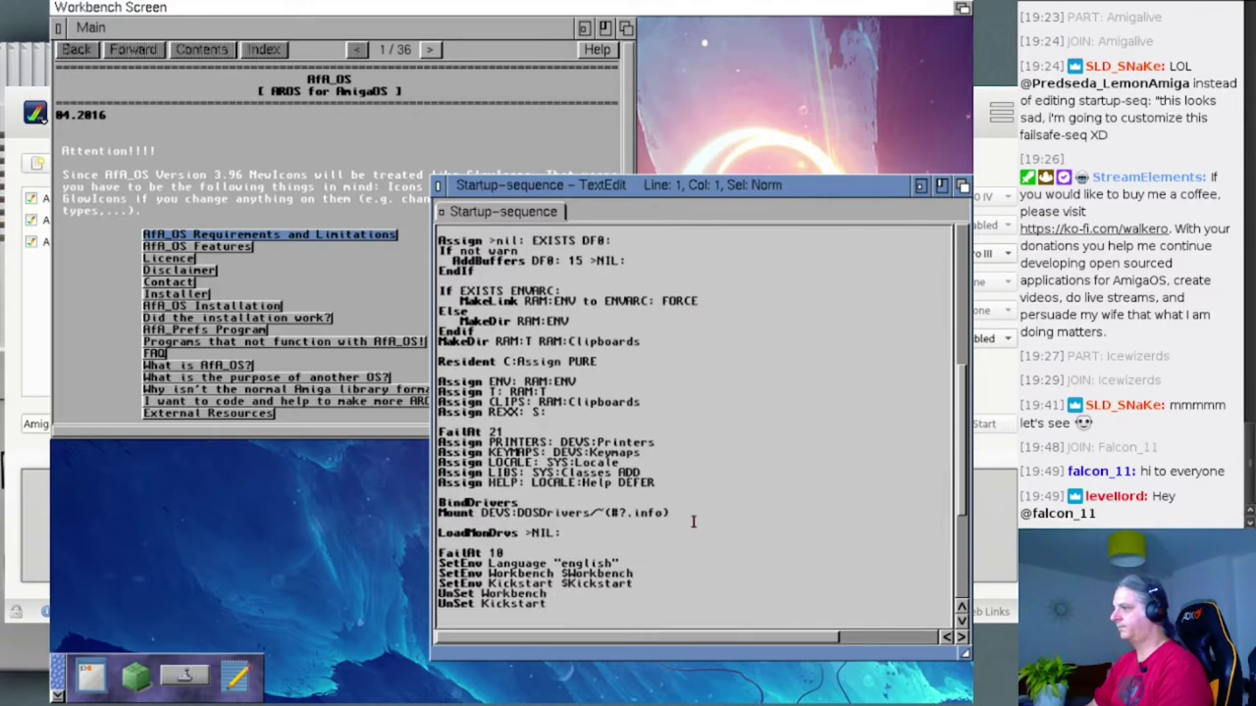
scroll(692, 521, up, 3)
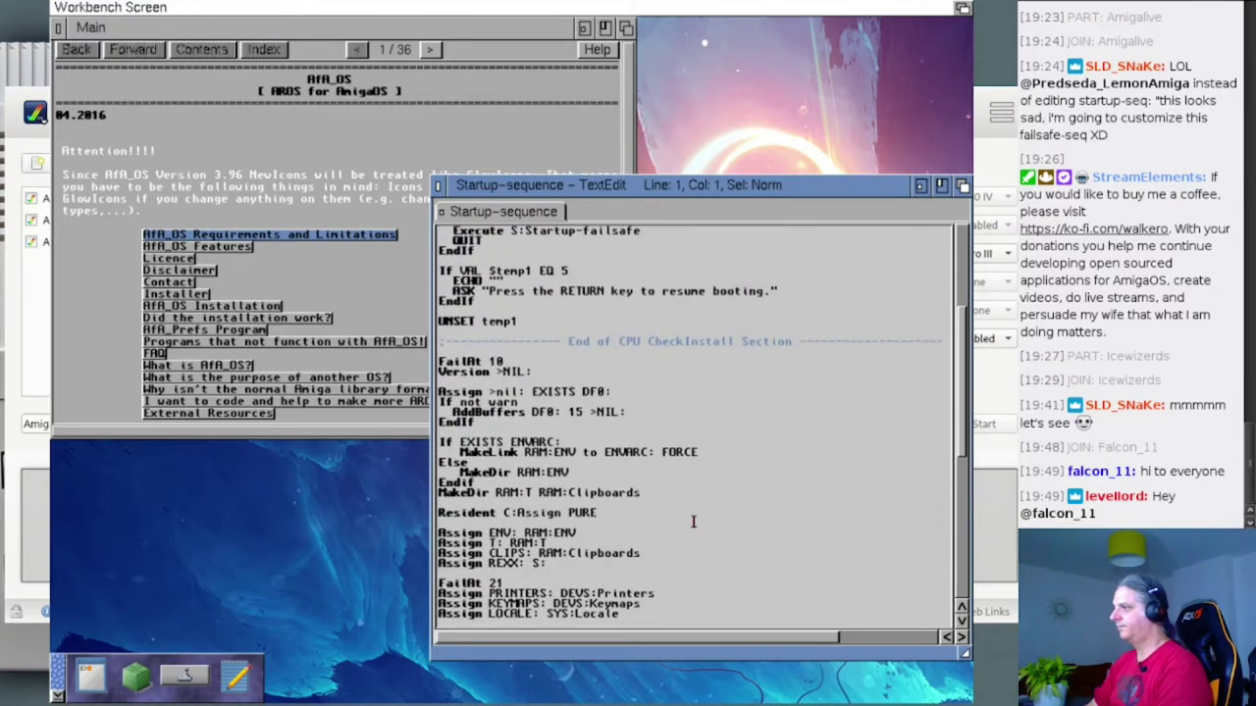
scroll(693, 521, down, 7)
click(483, 412)
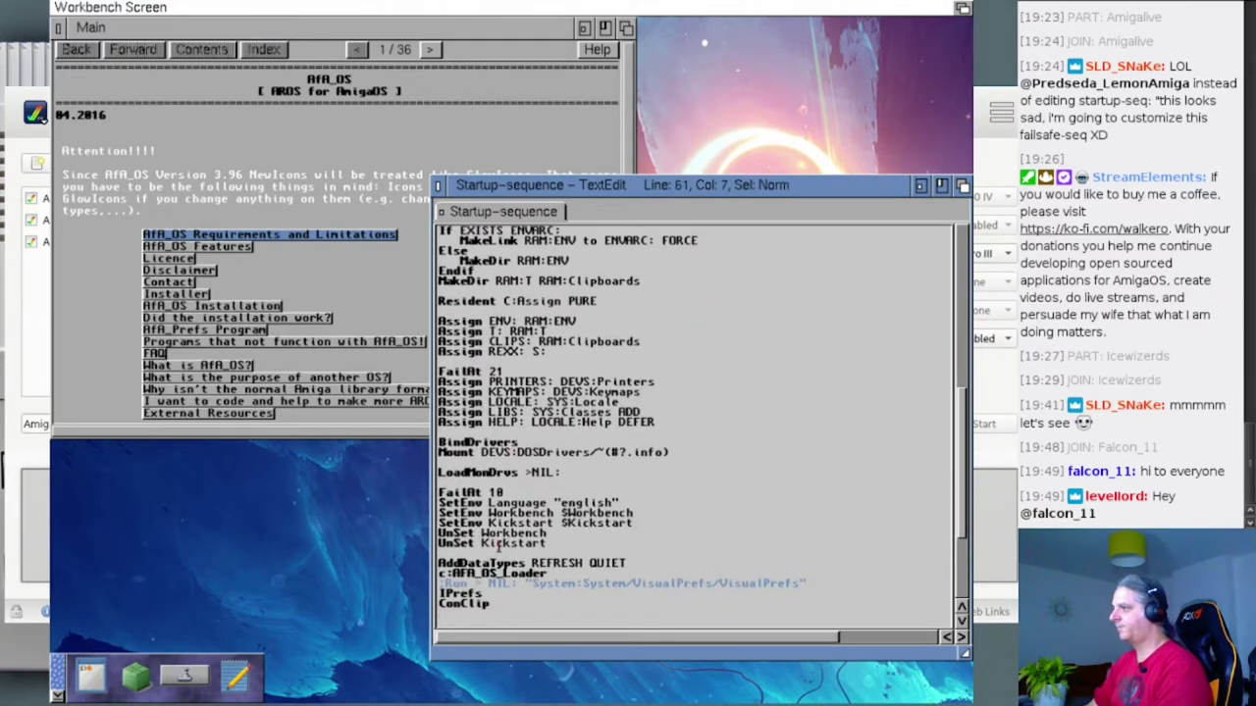
key(Up)
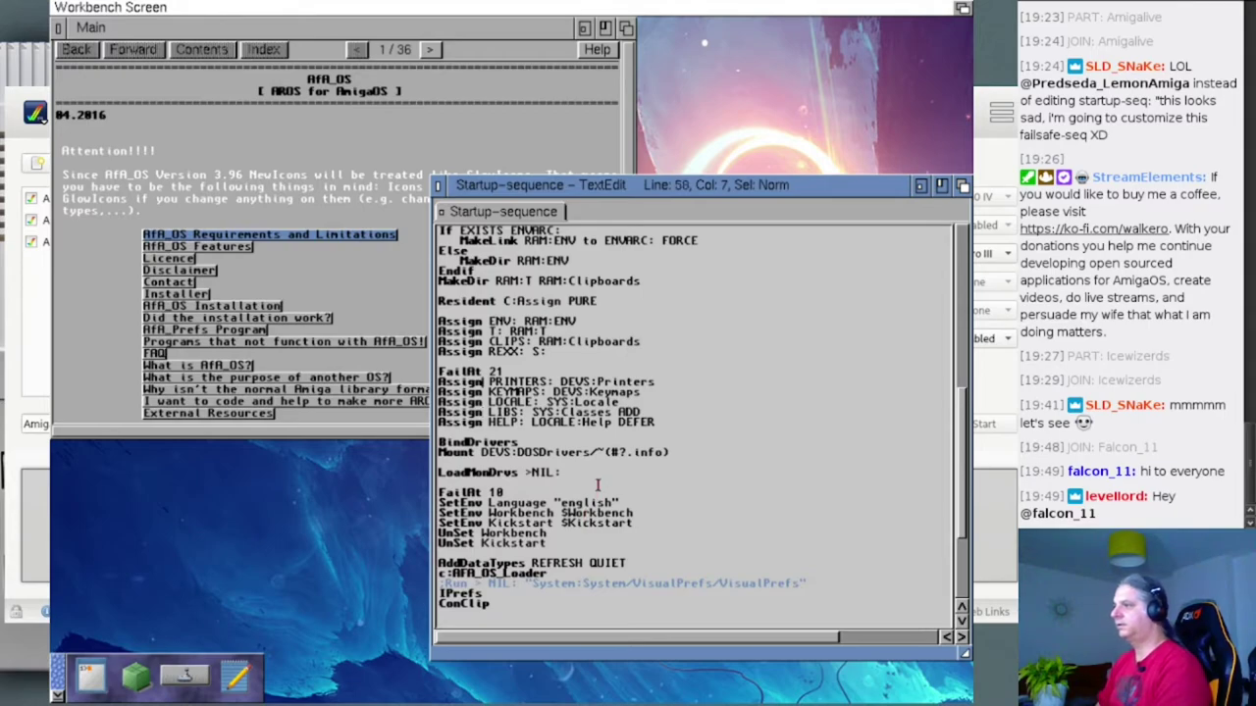
- Open the guide's "For the Skin System support" page from the AfA_OS Installation chapter and enlarge the guide window
click(115, 316)
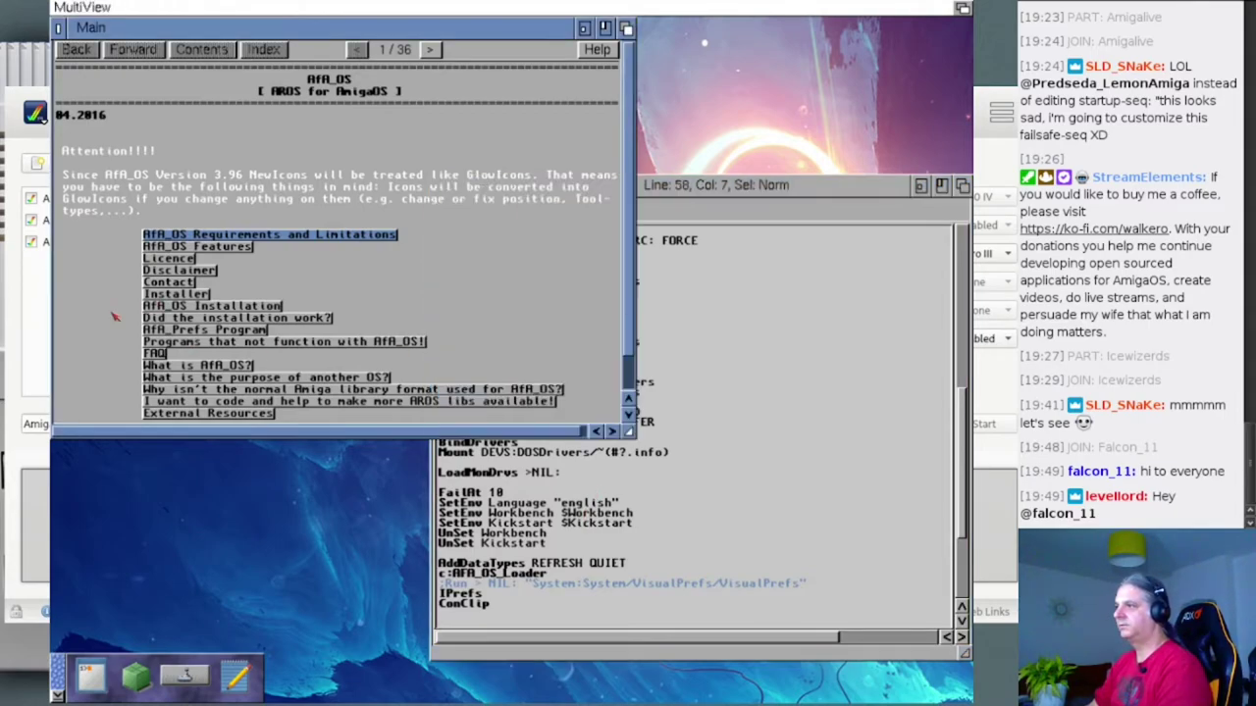
click(185, 308)
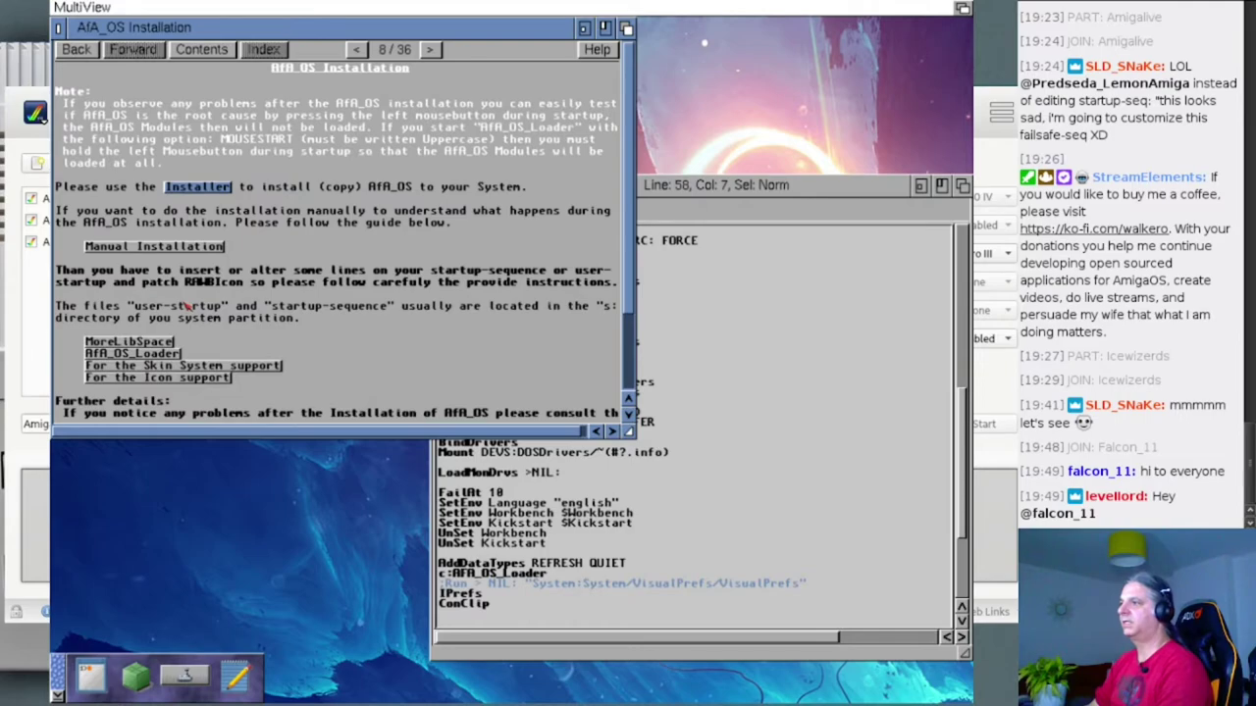
click(183, 367)
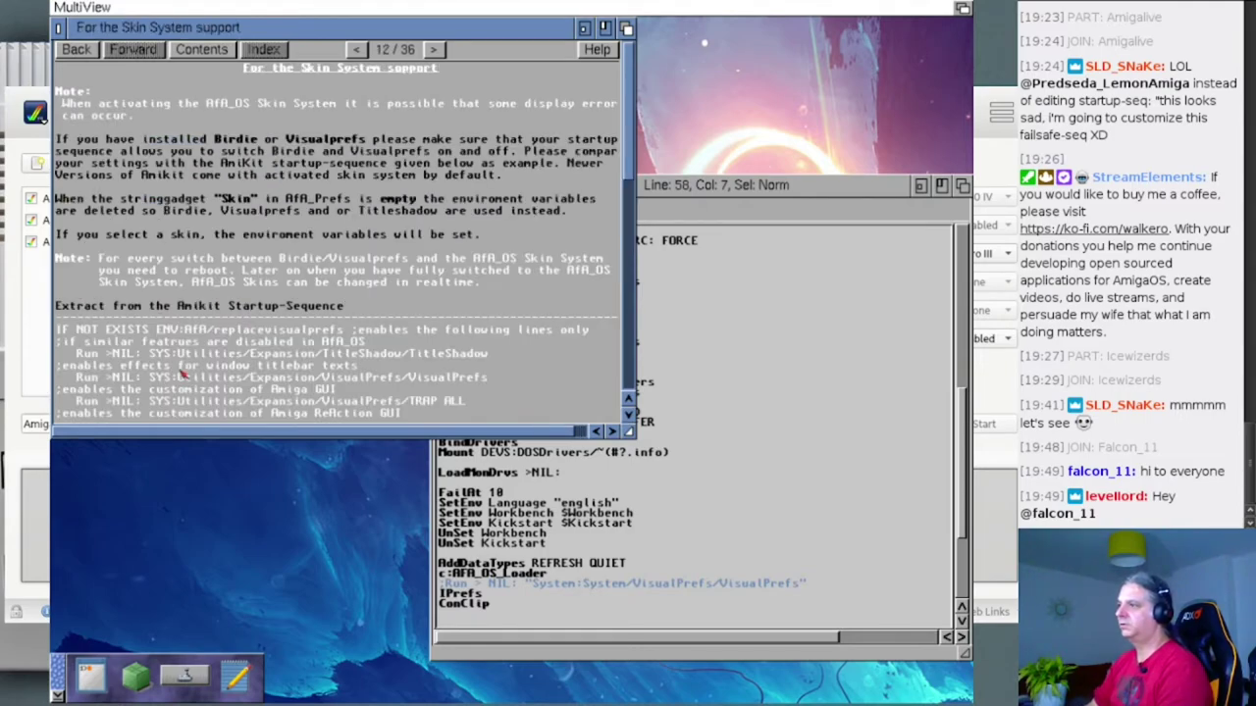
drag(627, 433, 712, 526)
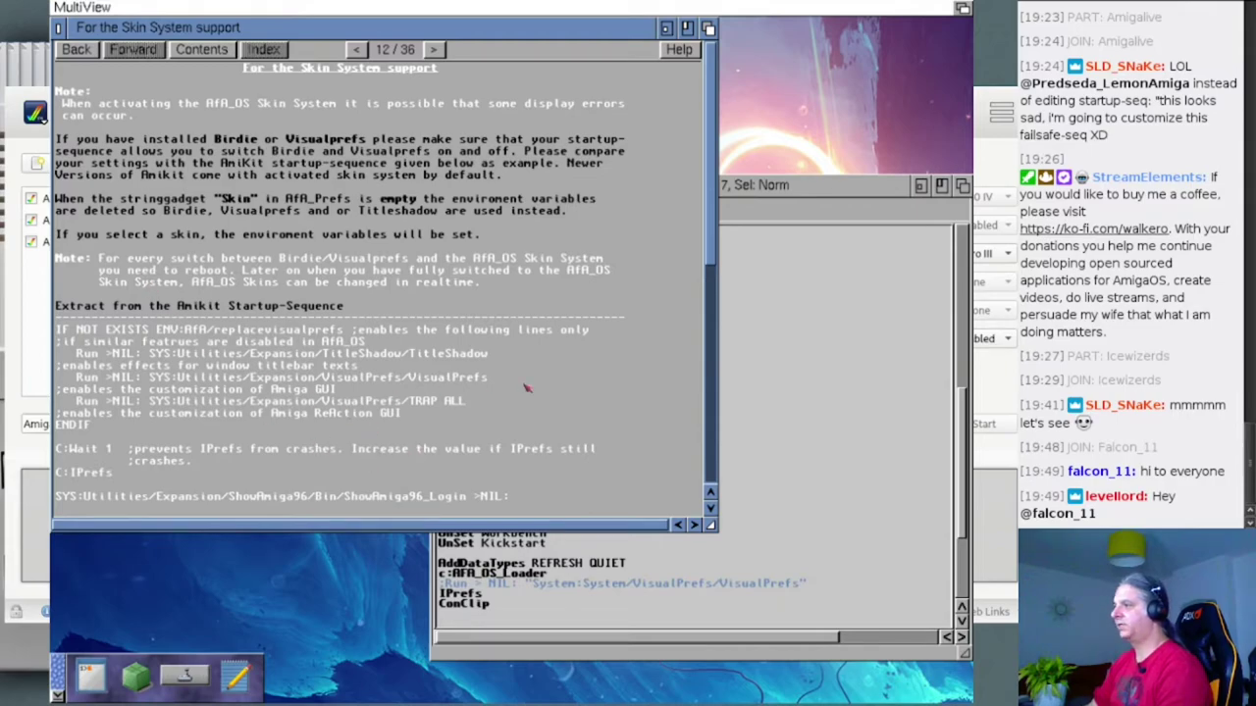
- Compare the VisualPrefs and IPrefs lines in the Startup-sequence with the guide's extract from the AmiKit Startup-Sequence
click(785, 186)
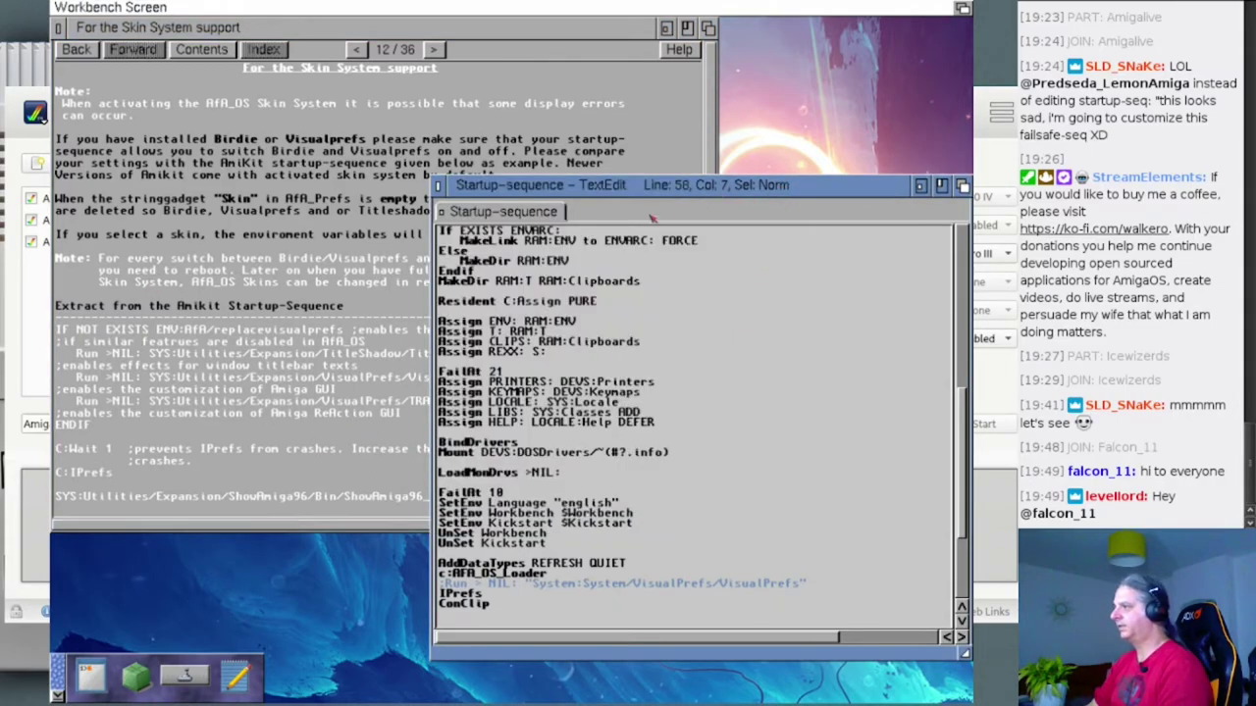
scroll(592, 393, up, 2)
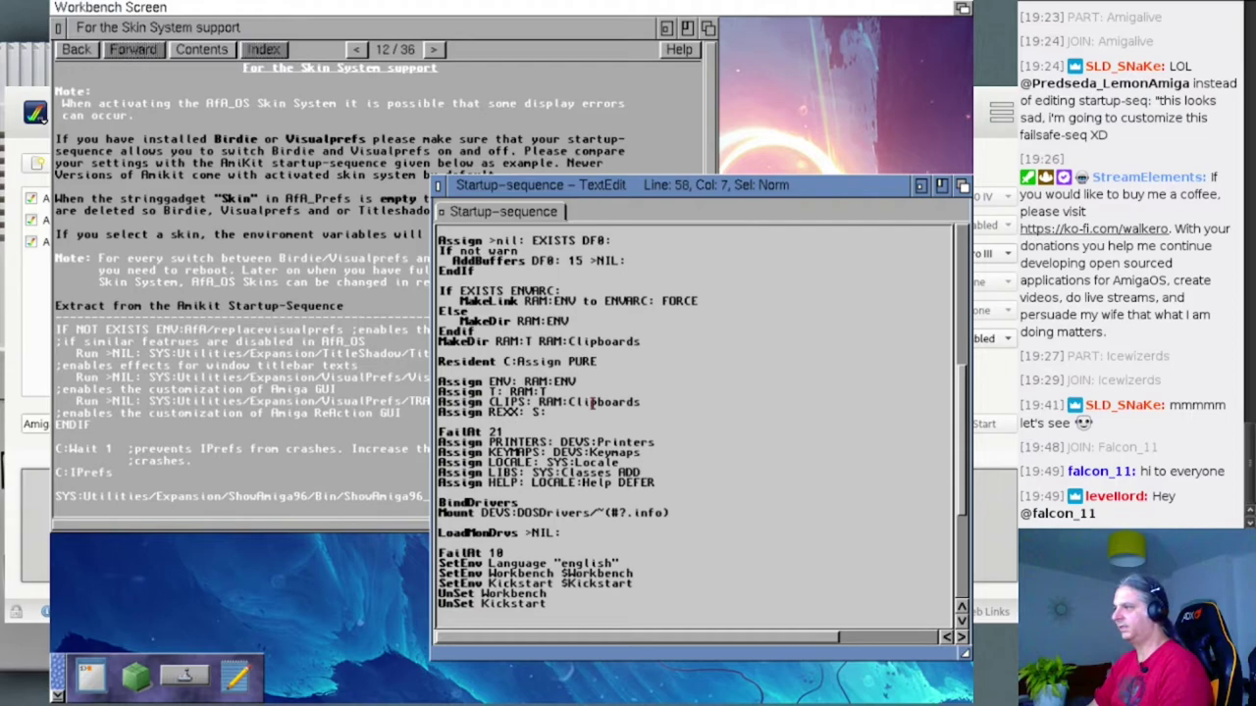
scroll(592, 403, down, 5)
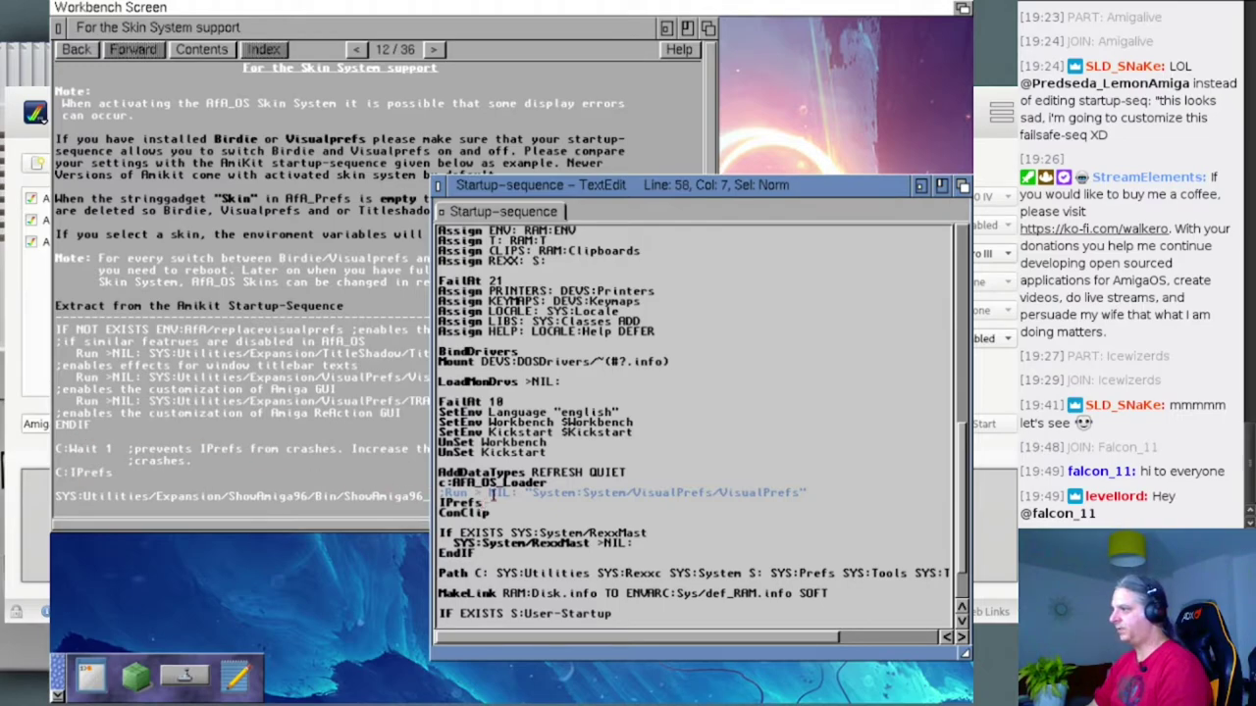
double_click(271, 382)
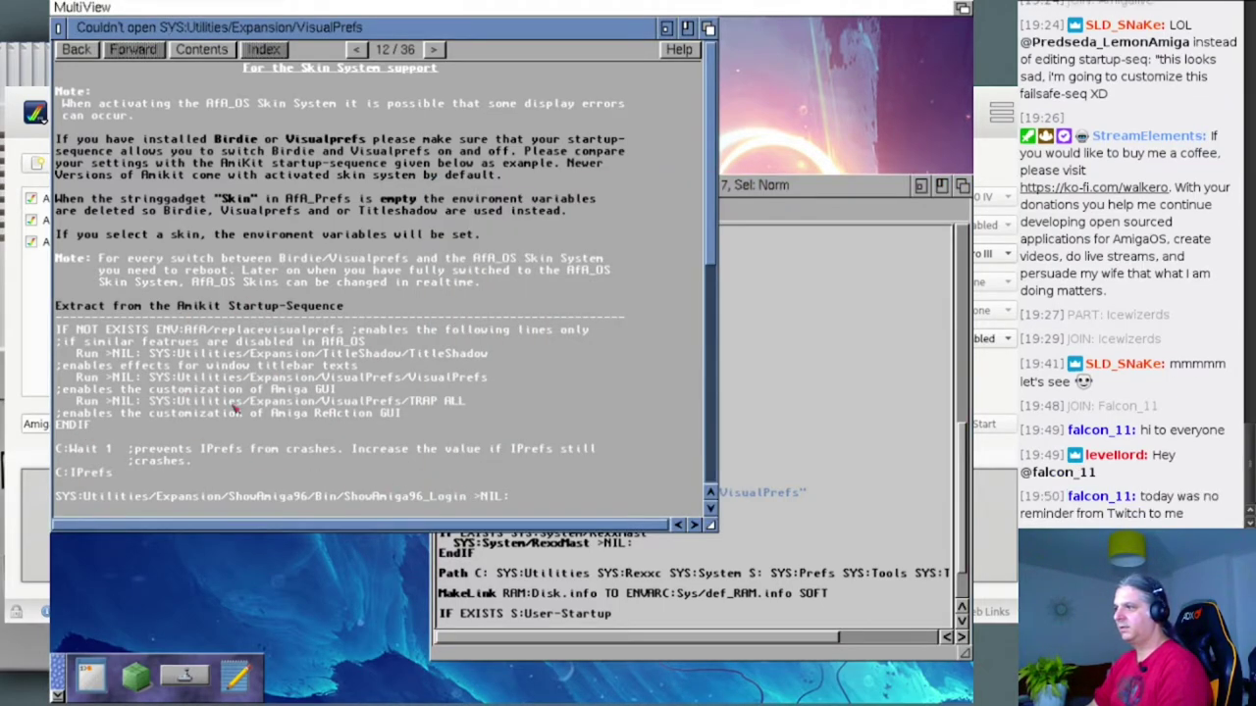
double_click(738, 574)
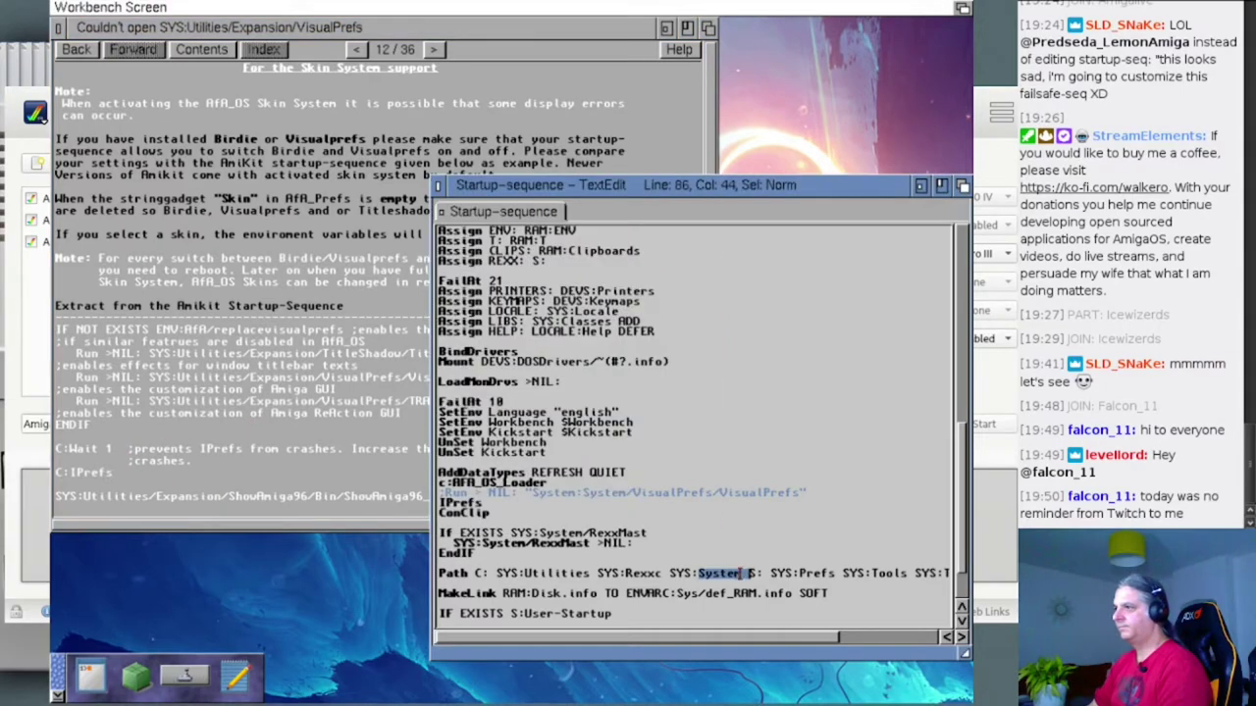
- Insert the line "IF NOT EXISTS ENV:AfA/replacevisualprefs" below c:AFA_OS_Loader in the Startup-sequence
click(633, 472)
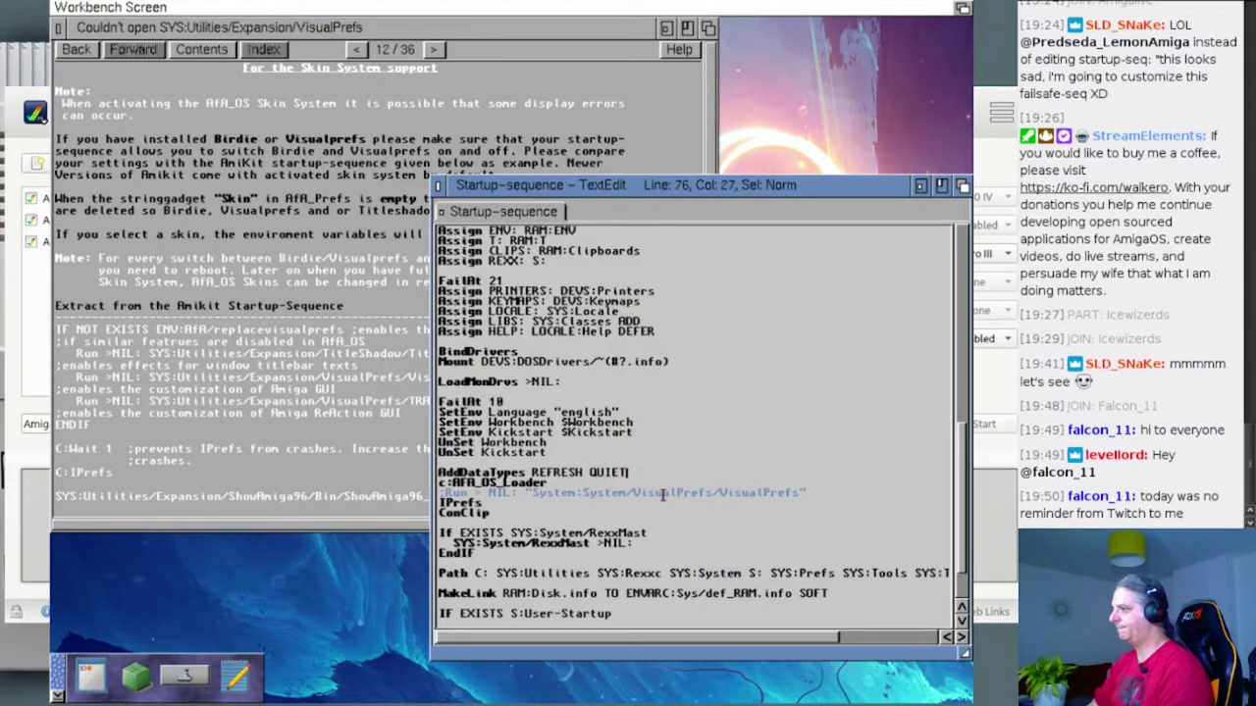
key(Down)
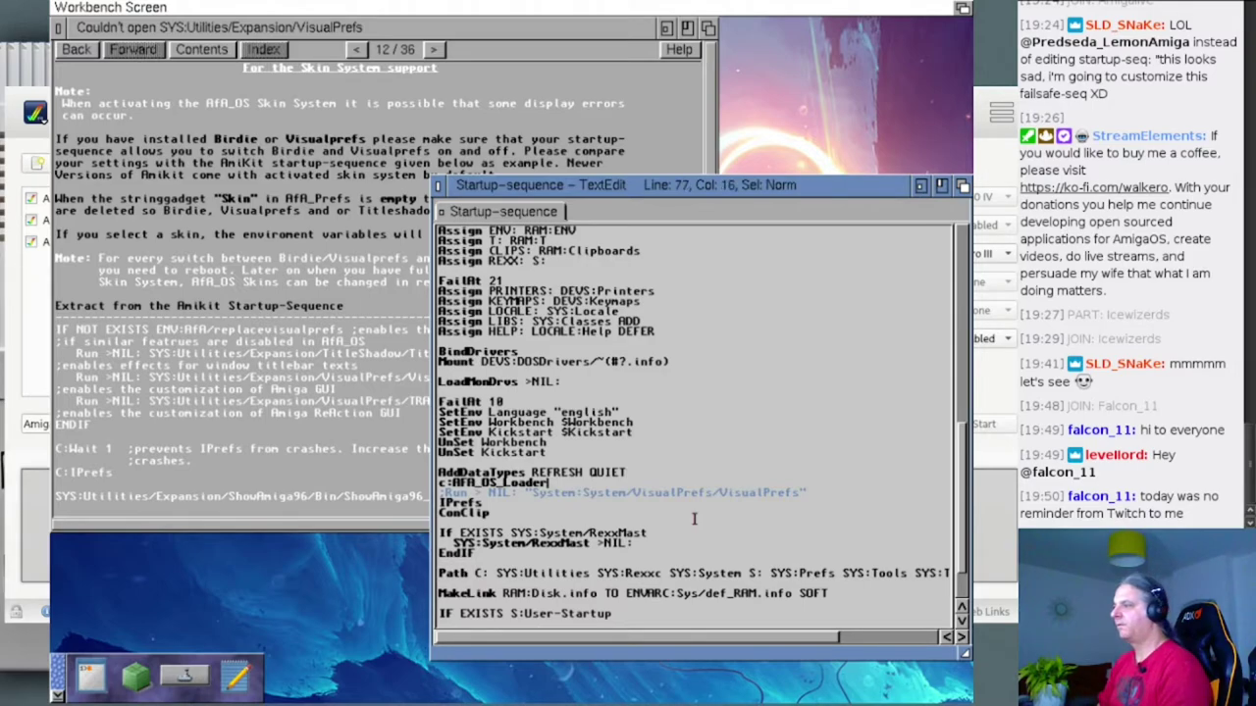
key(Return)
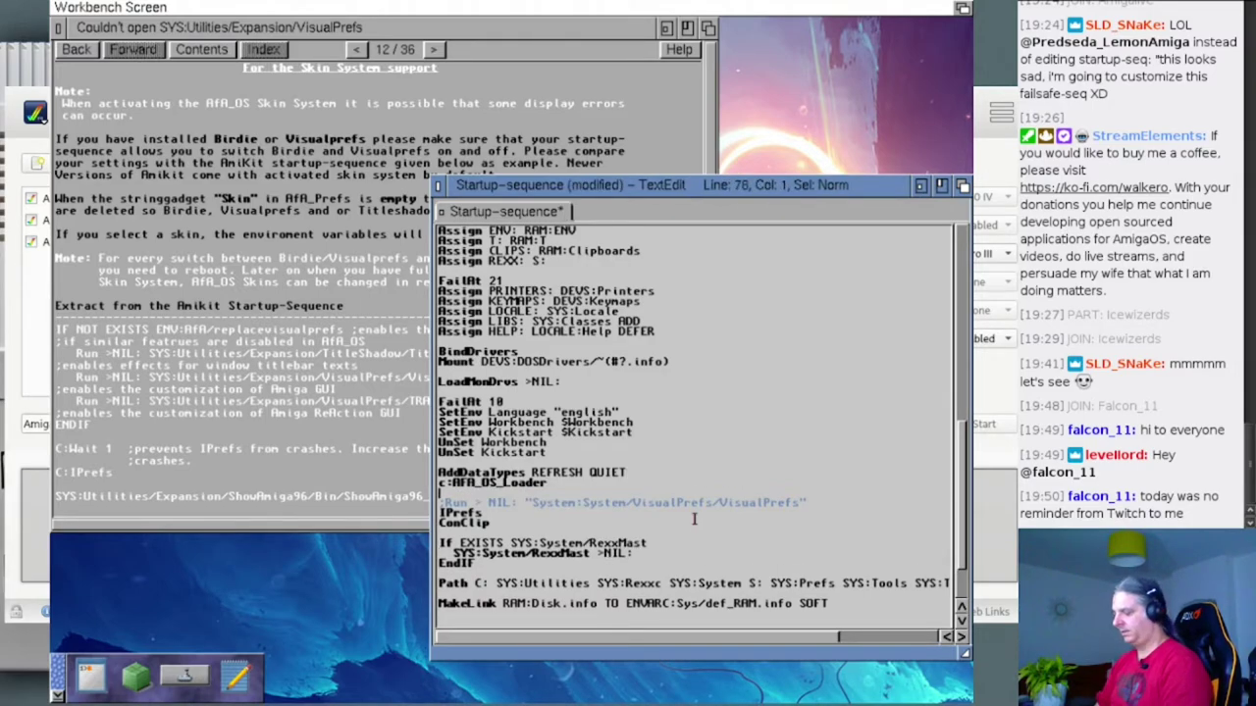
text(If NOT )
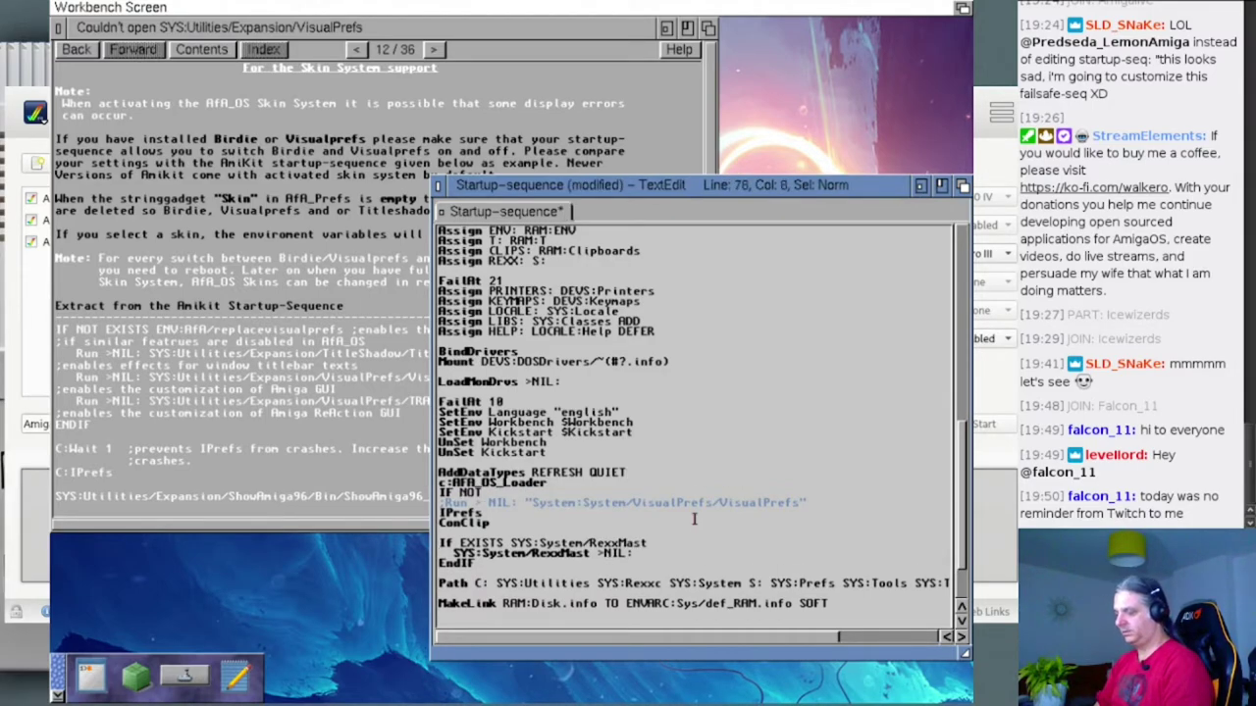
text(EXISTS E)
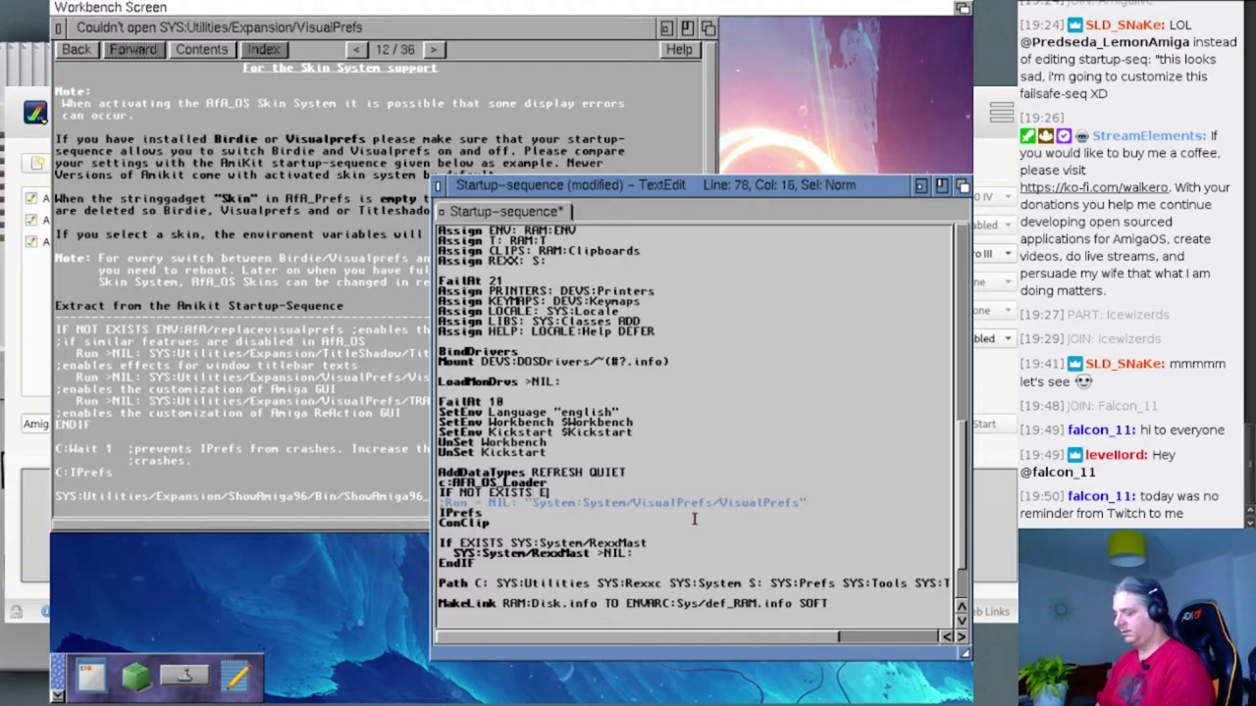
text(NV:)
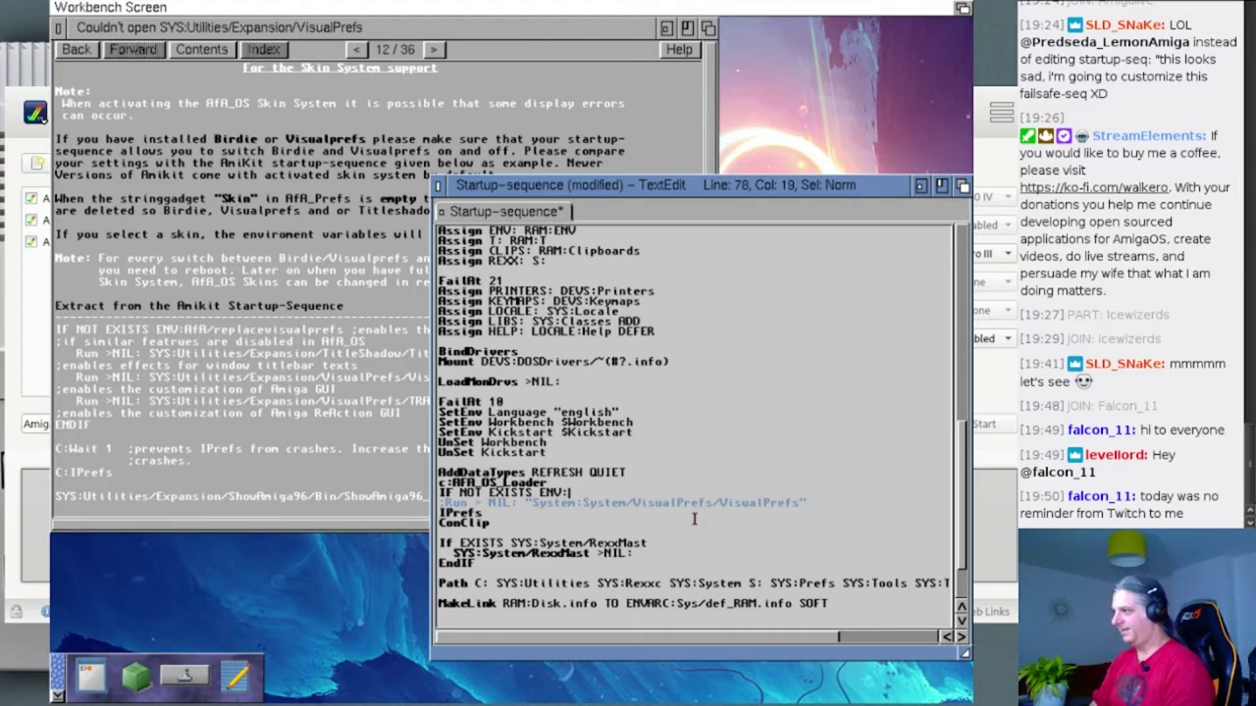
text(AfA)
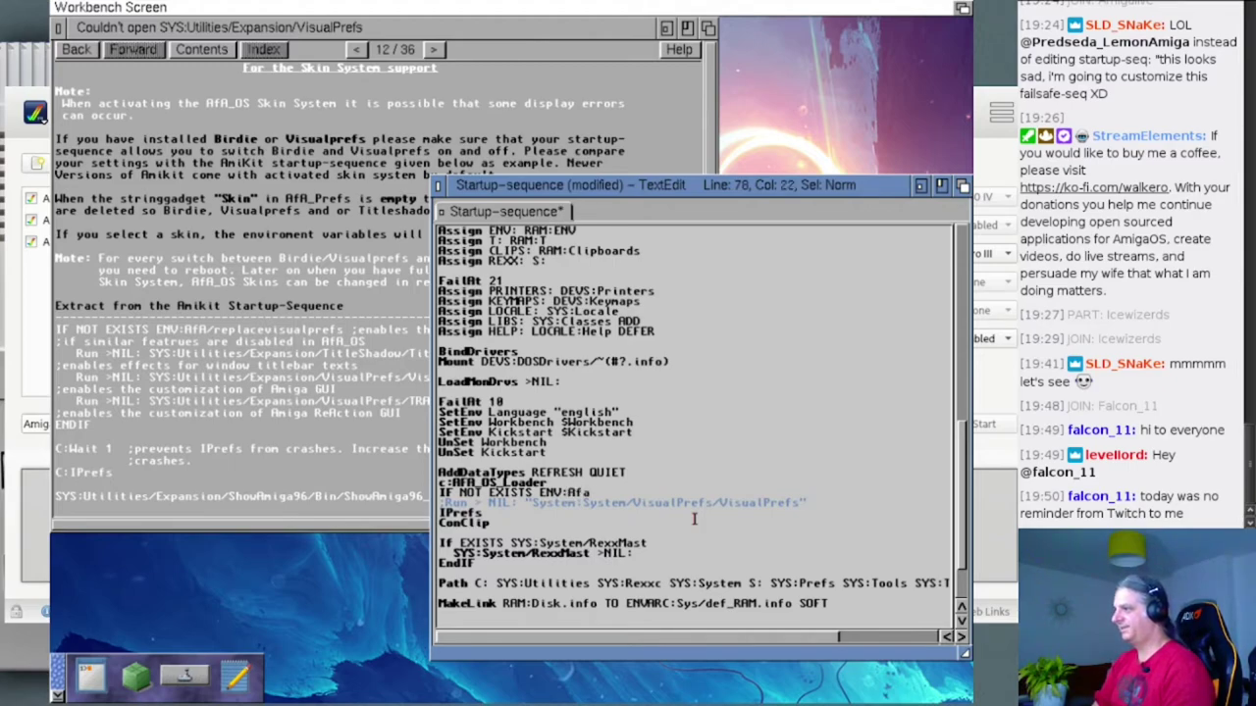
key(BackSpace)
text(A)
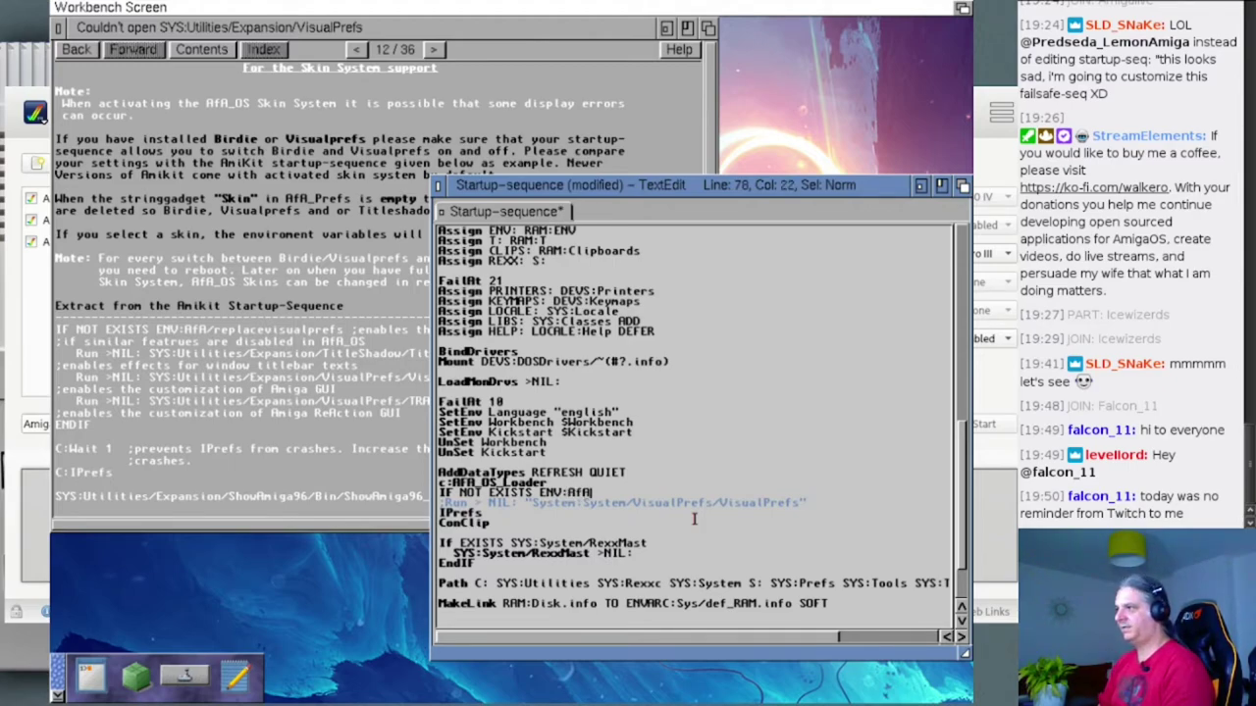
text(/rep)
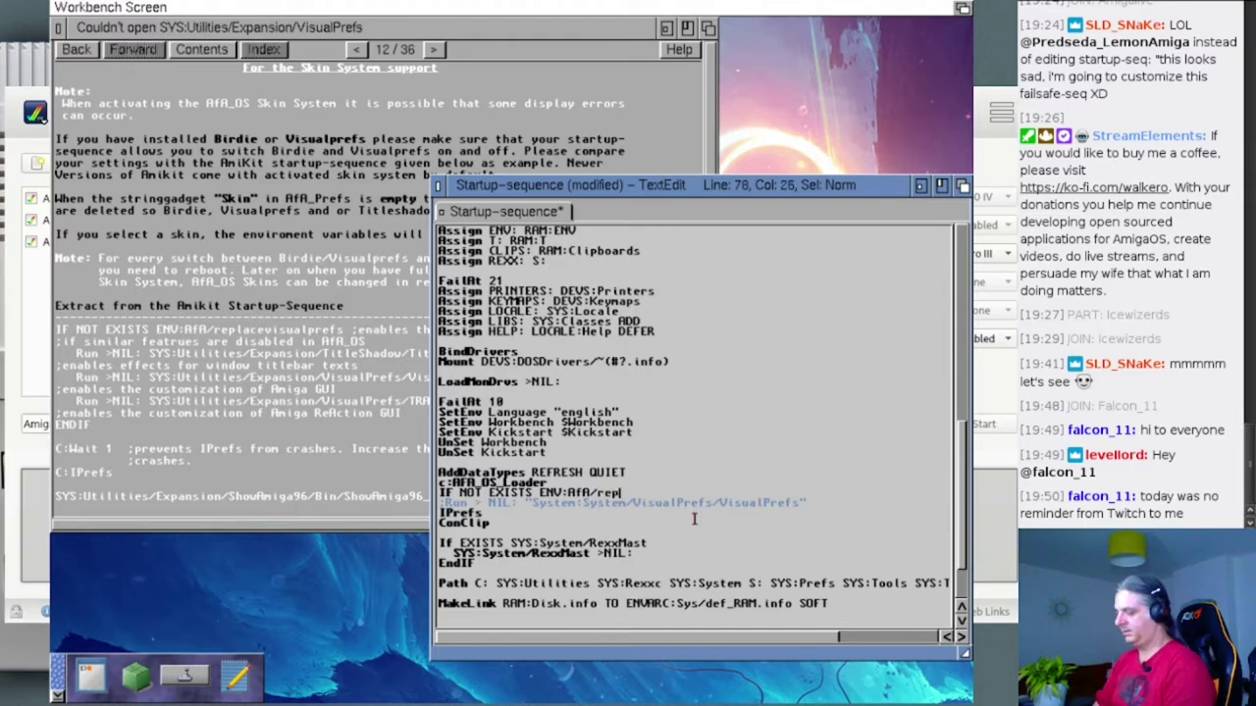
text(lacevi)
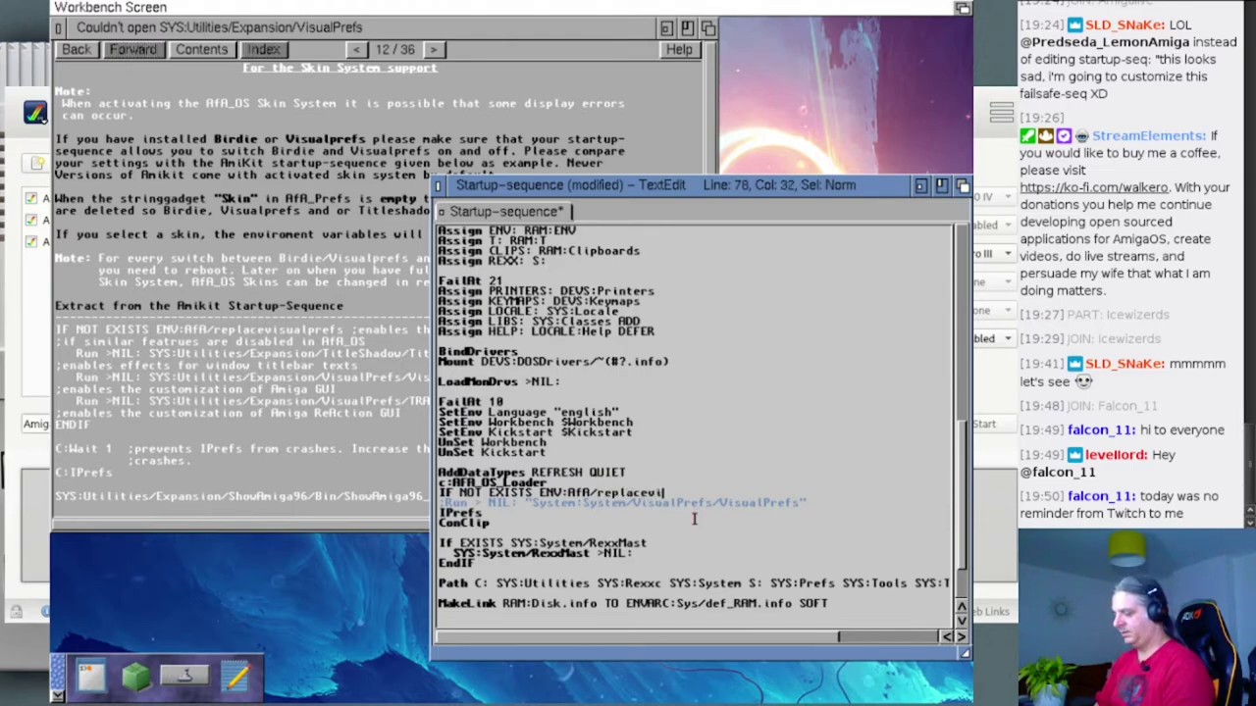
text(sualprefs)
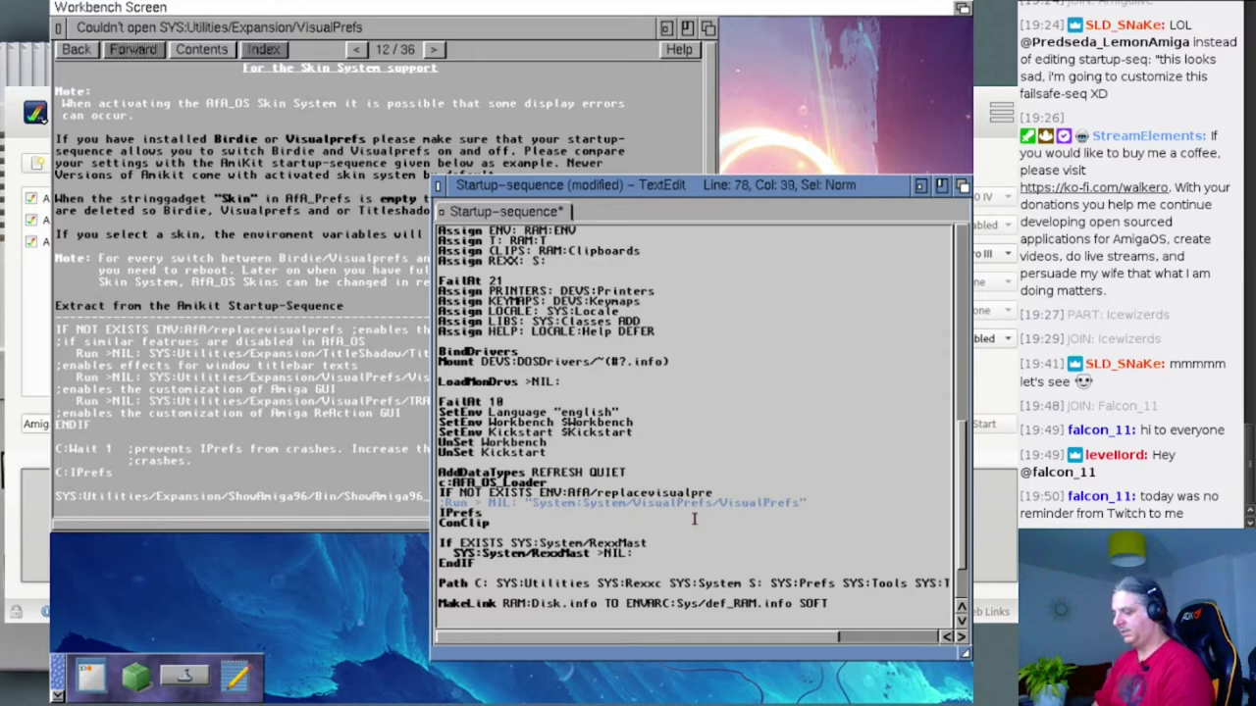
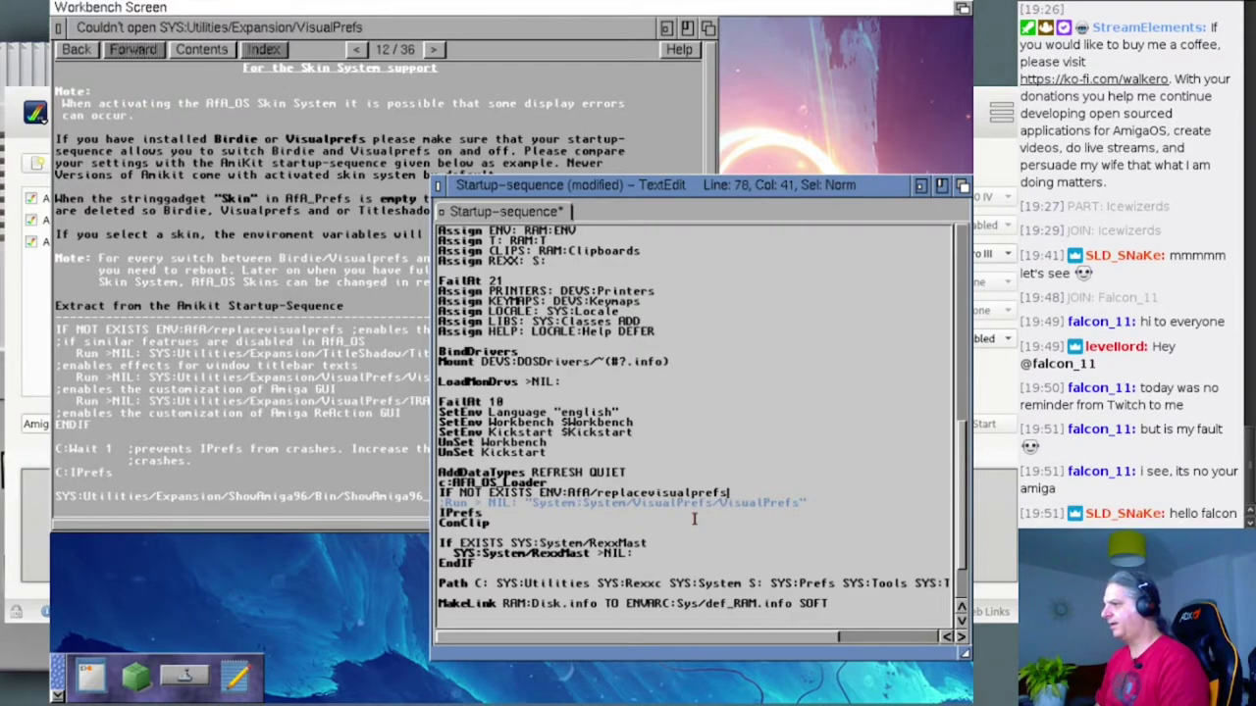
- Move the guide window aside and inspect the AfA_OS_Libs and AFA_OS_Backup drawers on the System disk, closing both when done
click(222, 33)
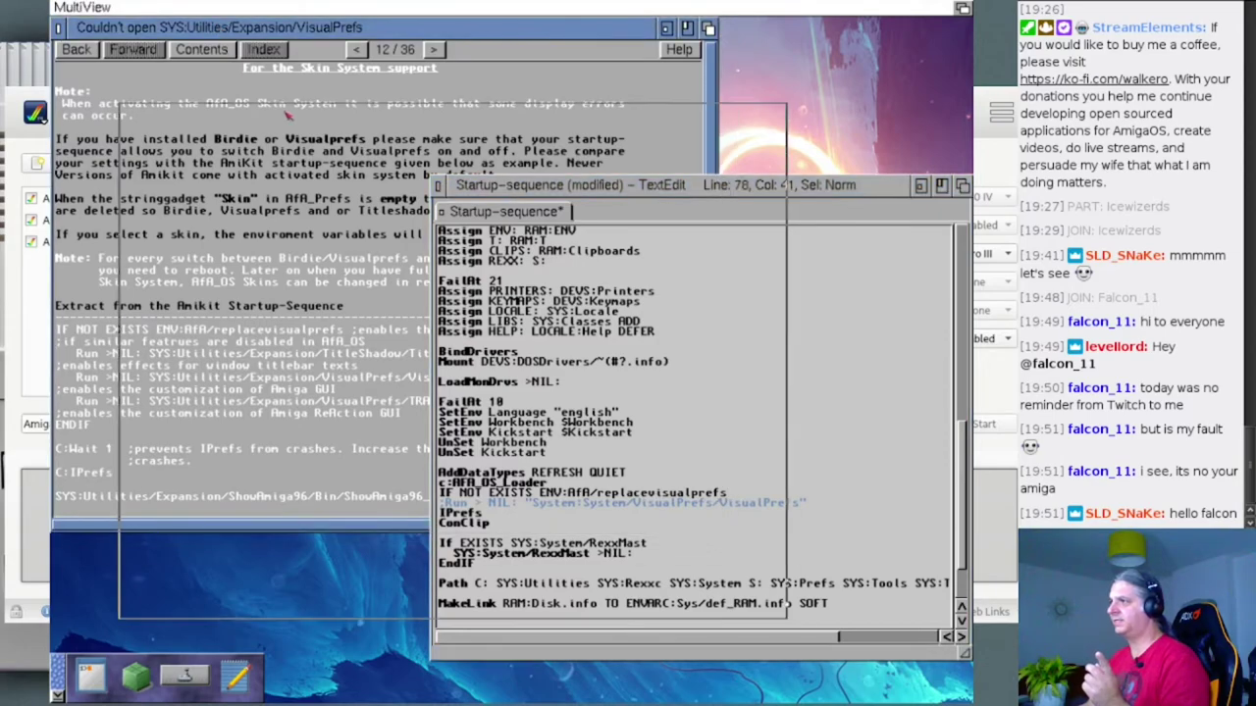
drag(222, 33, 320, 136)
double_click(86, 108)
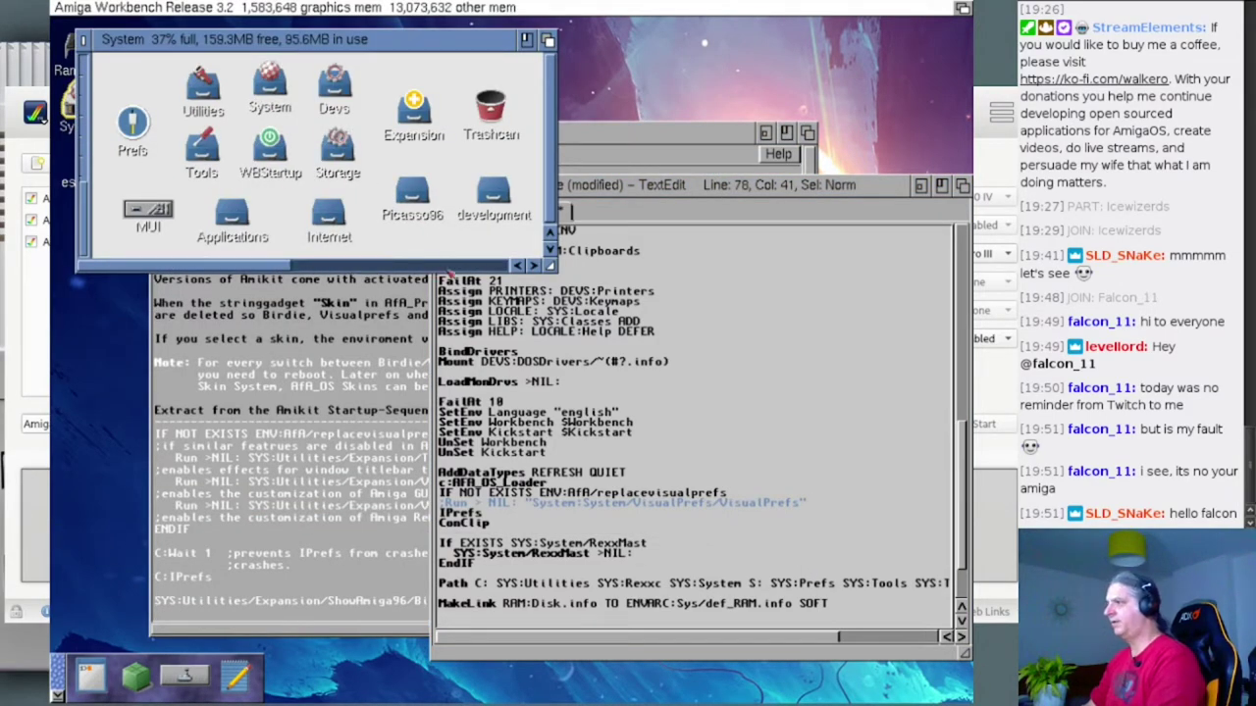
click(451, 266)
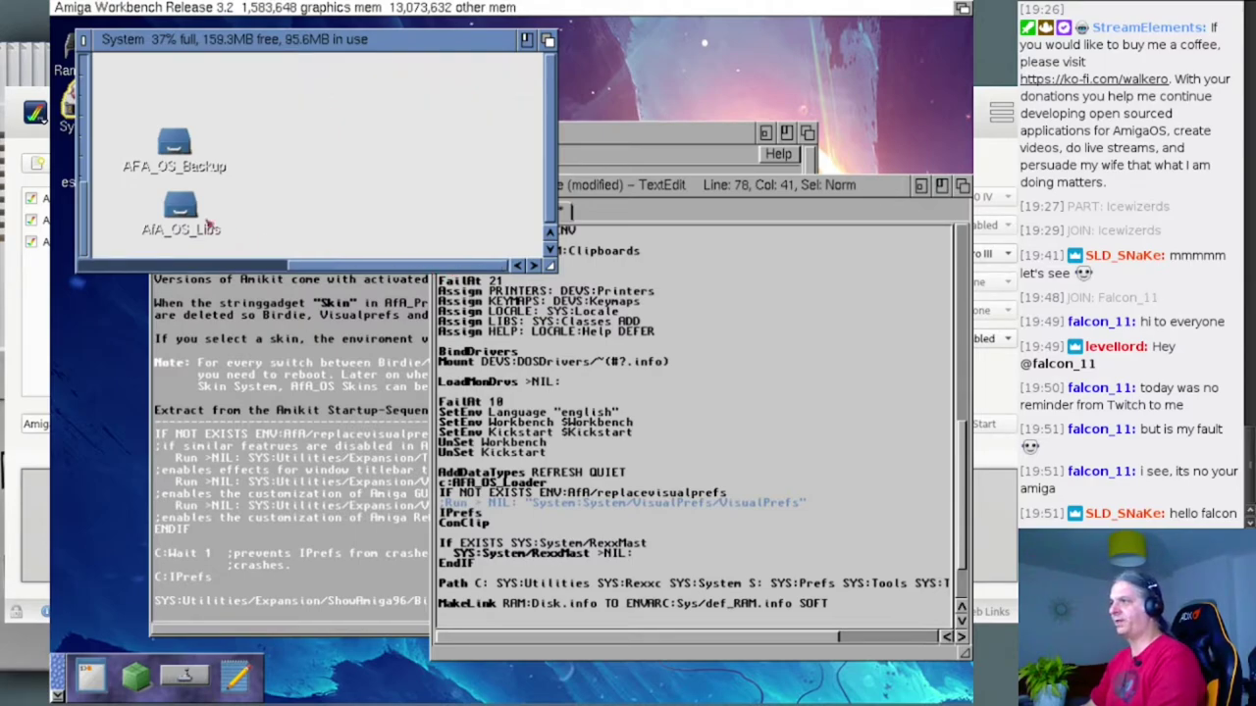
double_click(192, 202)
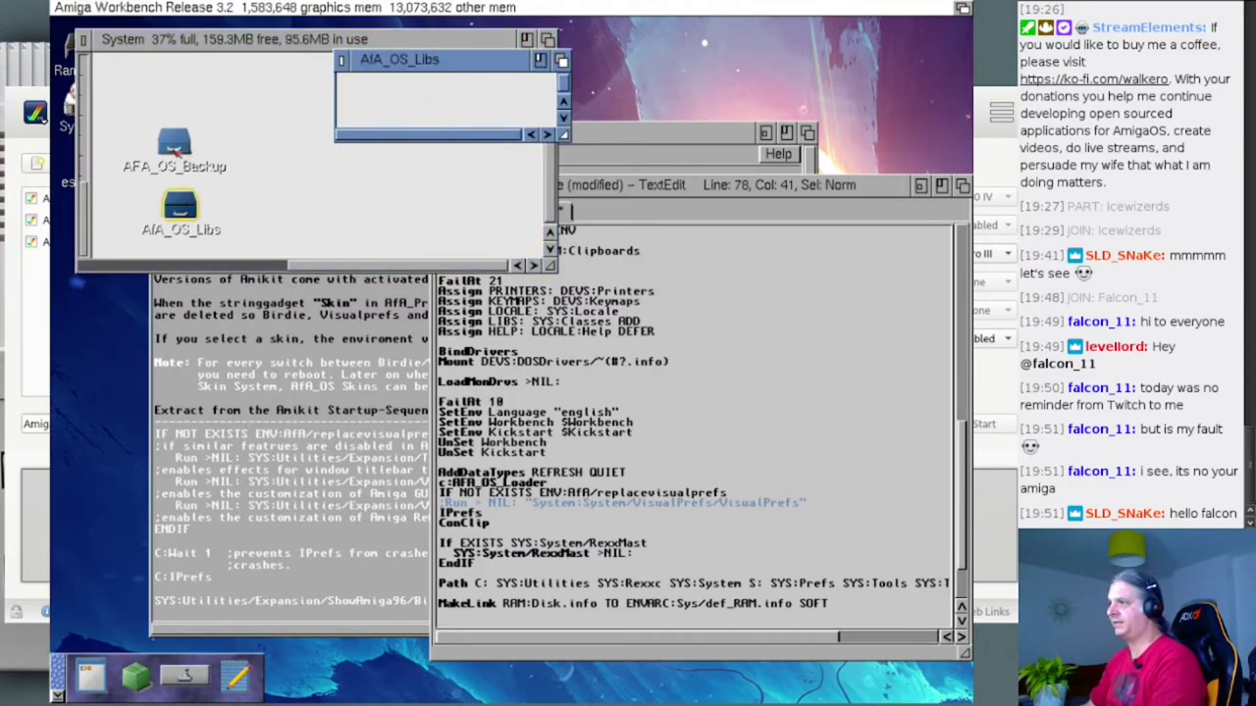
double_click(174, 149)
drag(475, 61, 475, 212)
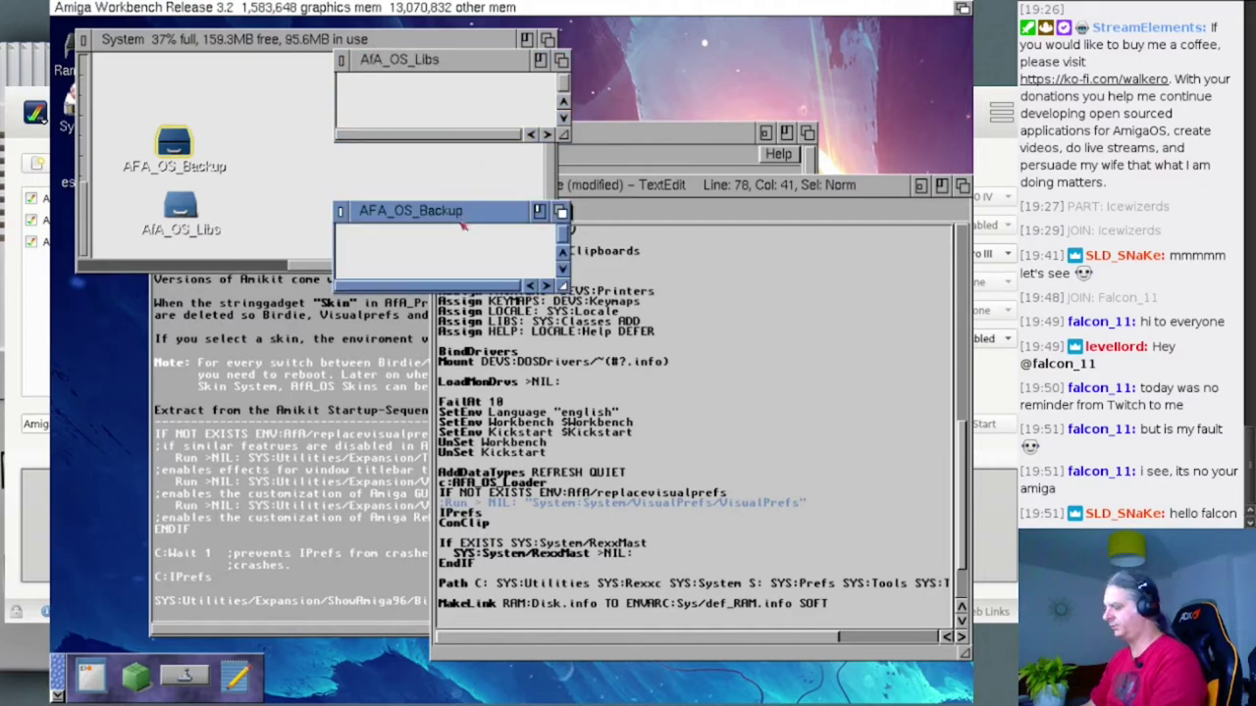
drag(562, 286, 612, 402)
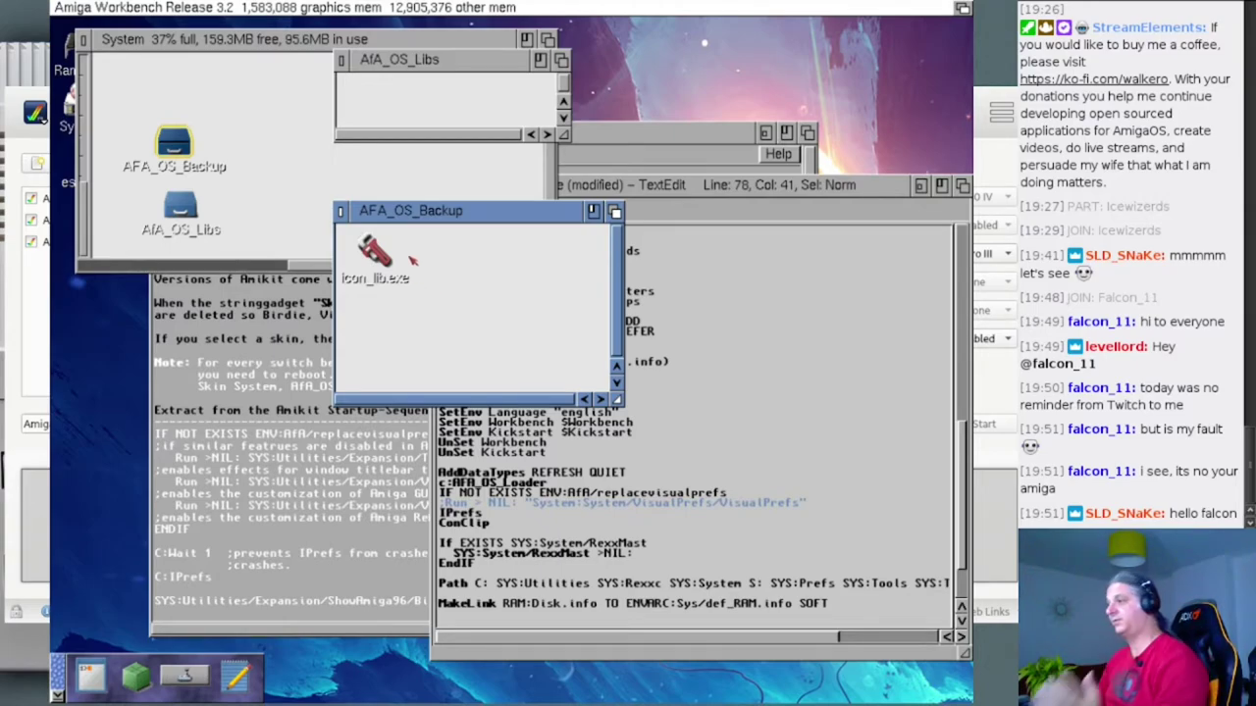
click(338, 215)
click(341, 61)
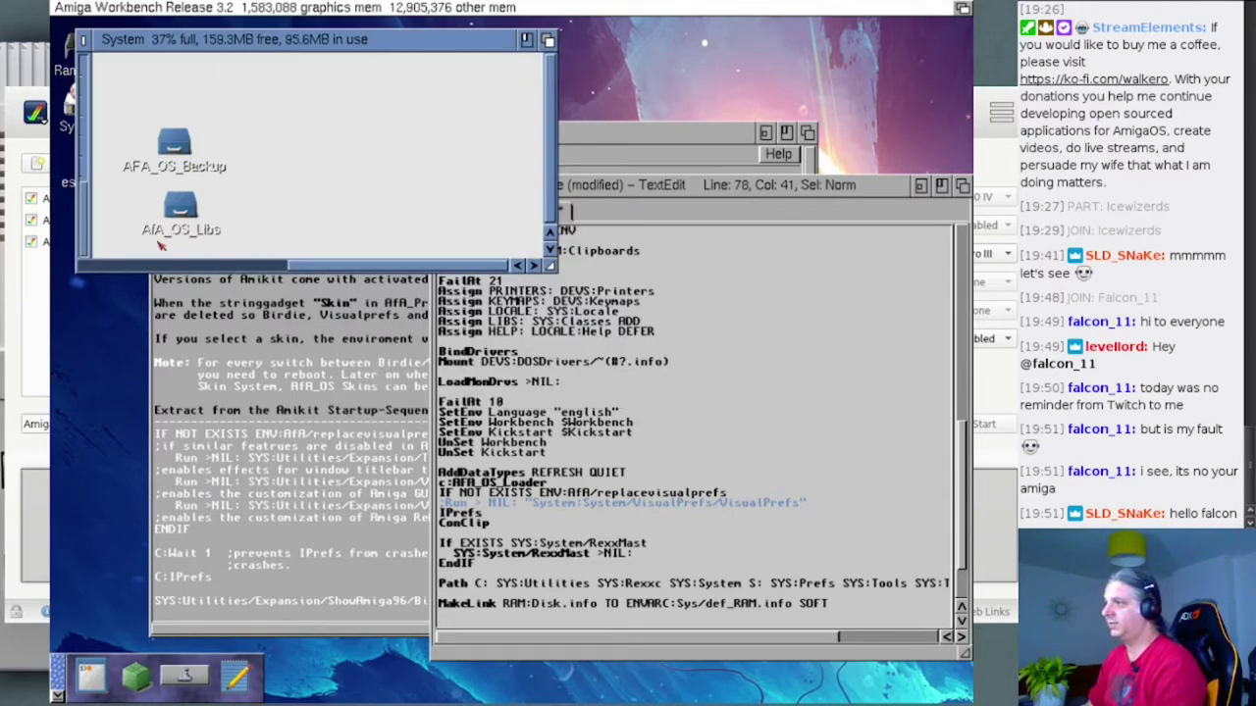
- Open AfA_Prefs from the Prefs drawer, check its Misc settings, save the preferences and close the Prefs drawer
click(101, 265)
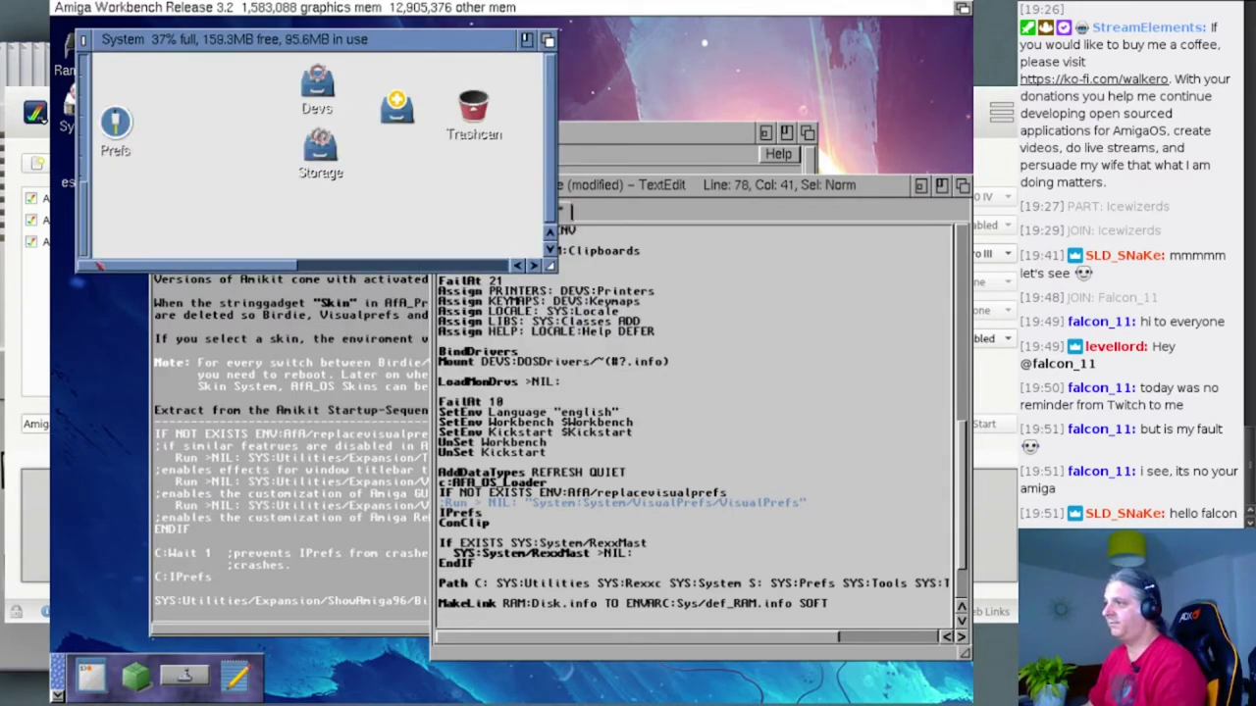
double_click(115, 125)
double_click(192, 100)
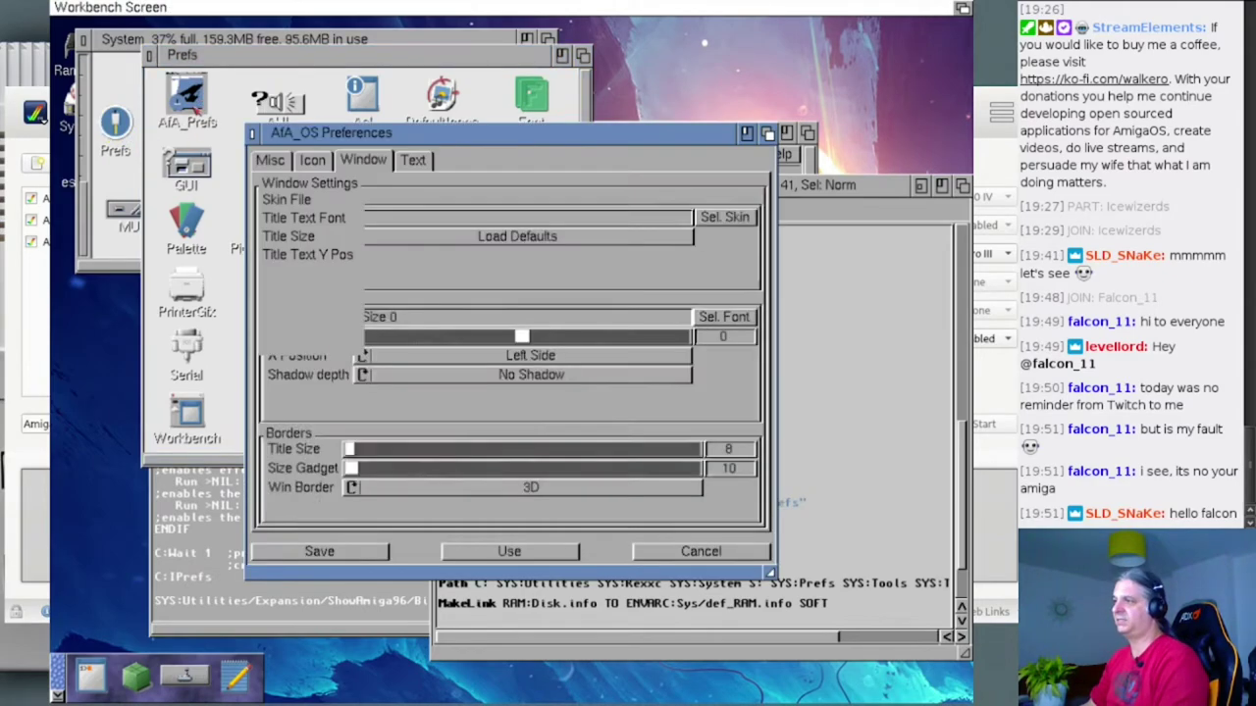
click(269, 160)
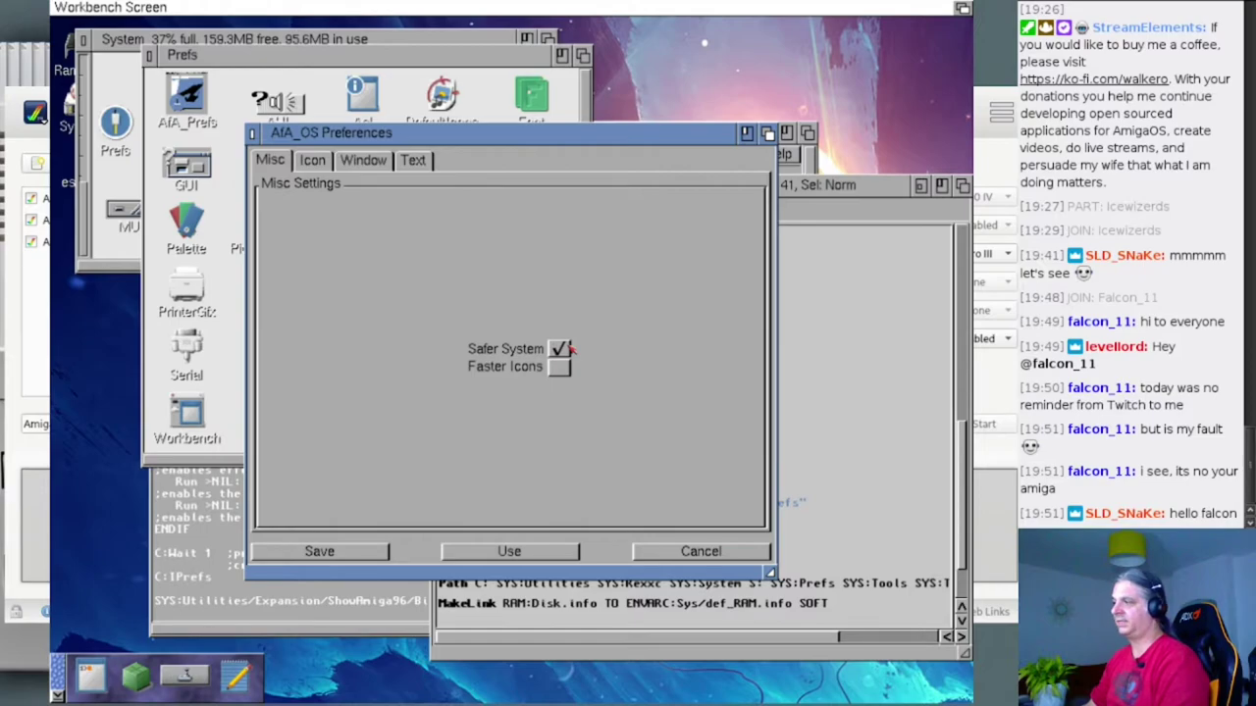
click(374, 556)
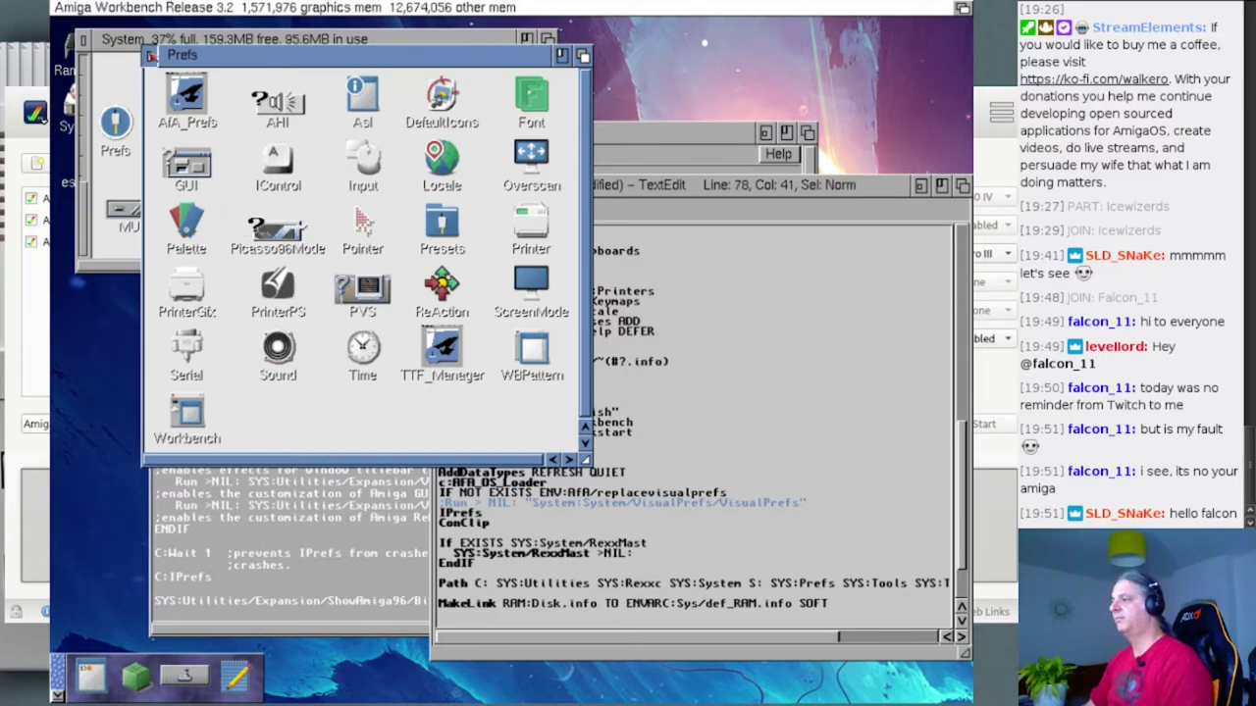
click(148, 56)
- Move the Skin System guide window back to the screen's corner and bring the Startup-sequence editor to the front
click(576, 514)
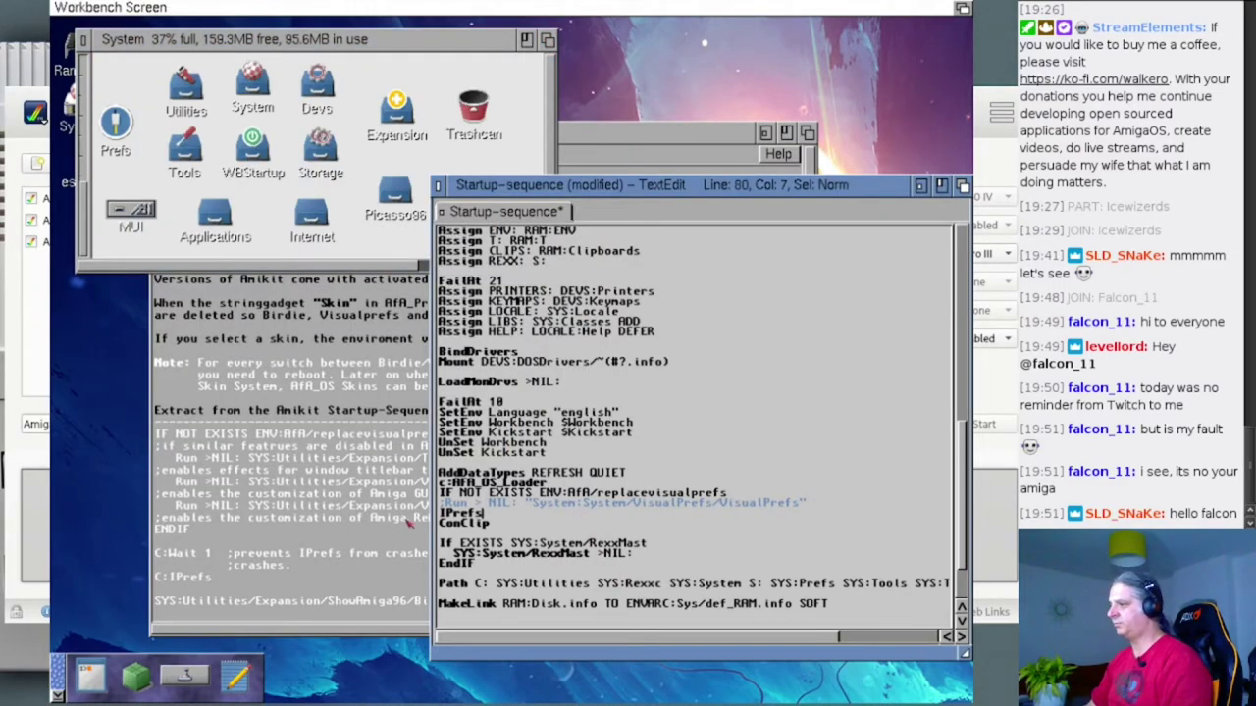
click(324, 487)
drag(589, 135, 489, 35)
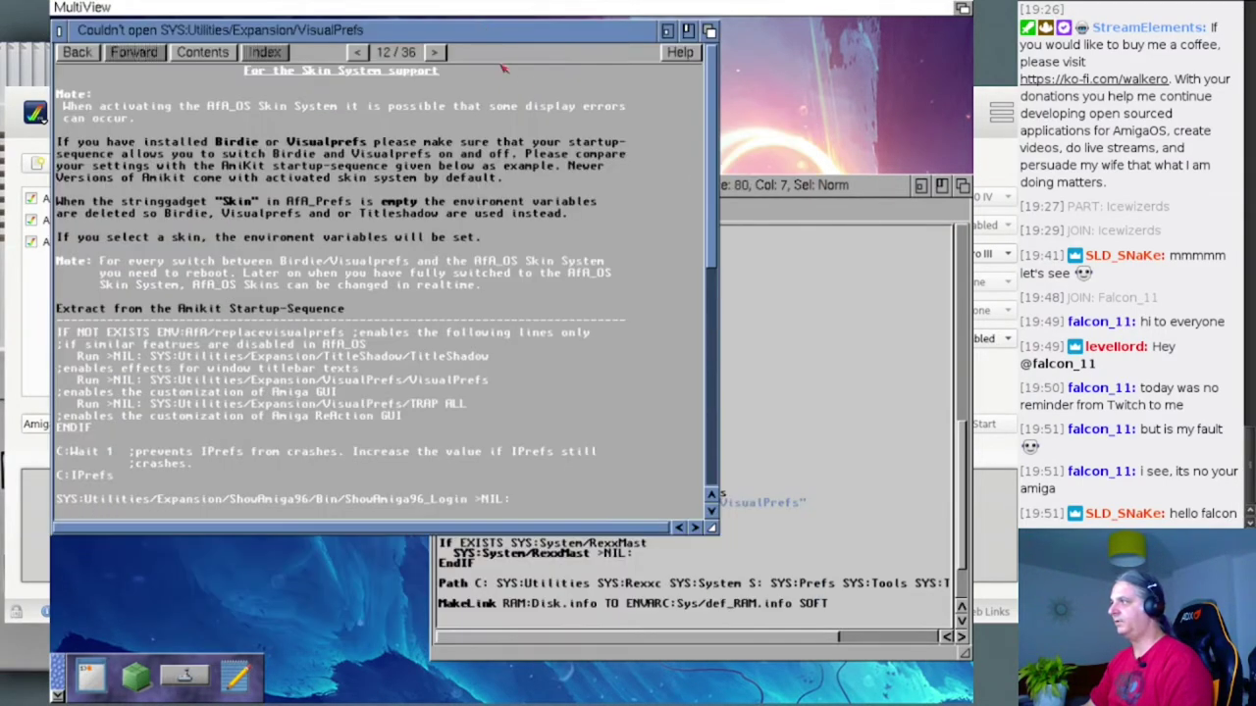
click(769, 196)
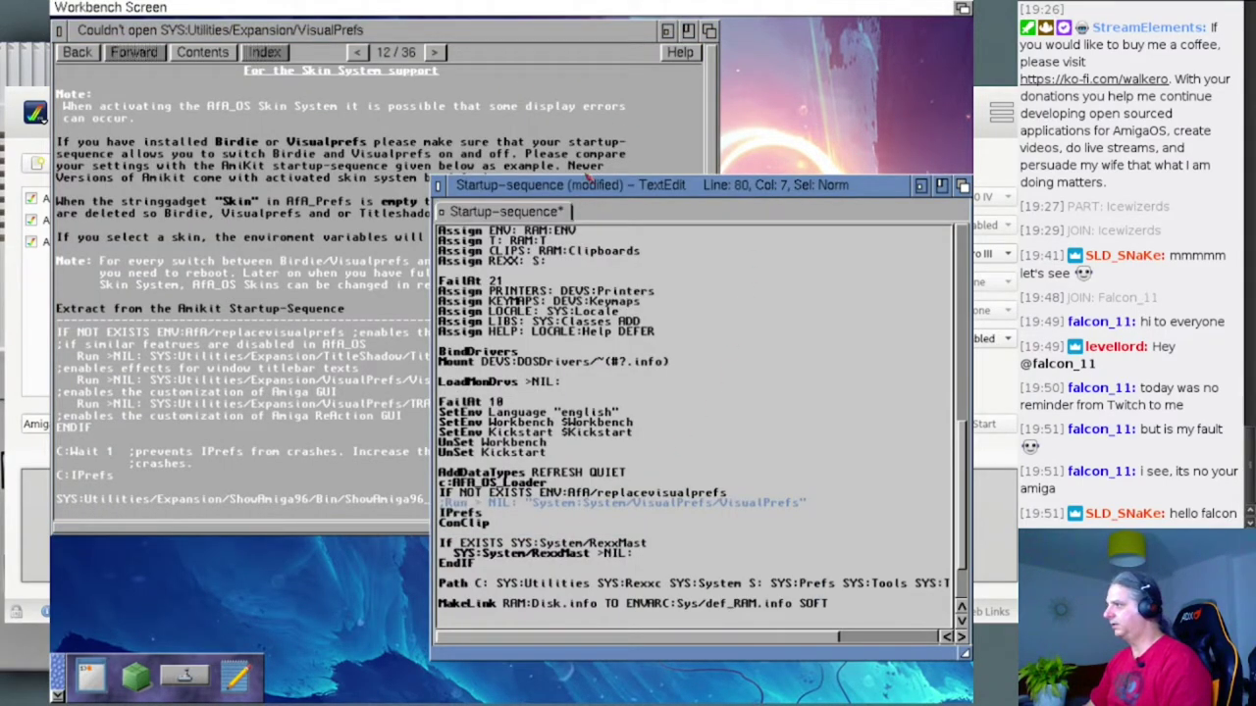
- Uncomment the VisualPrefs Run line below "IF NOT EXISTS ENV:AfA/replacevisualprefs" in the Startup-sequence and indent it
drag(587, 177, 642, 180)
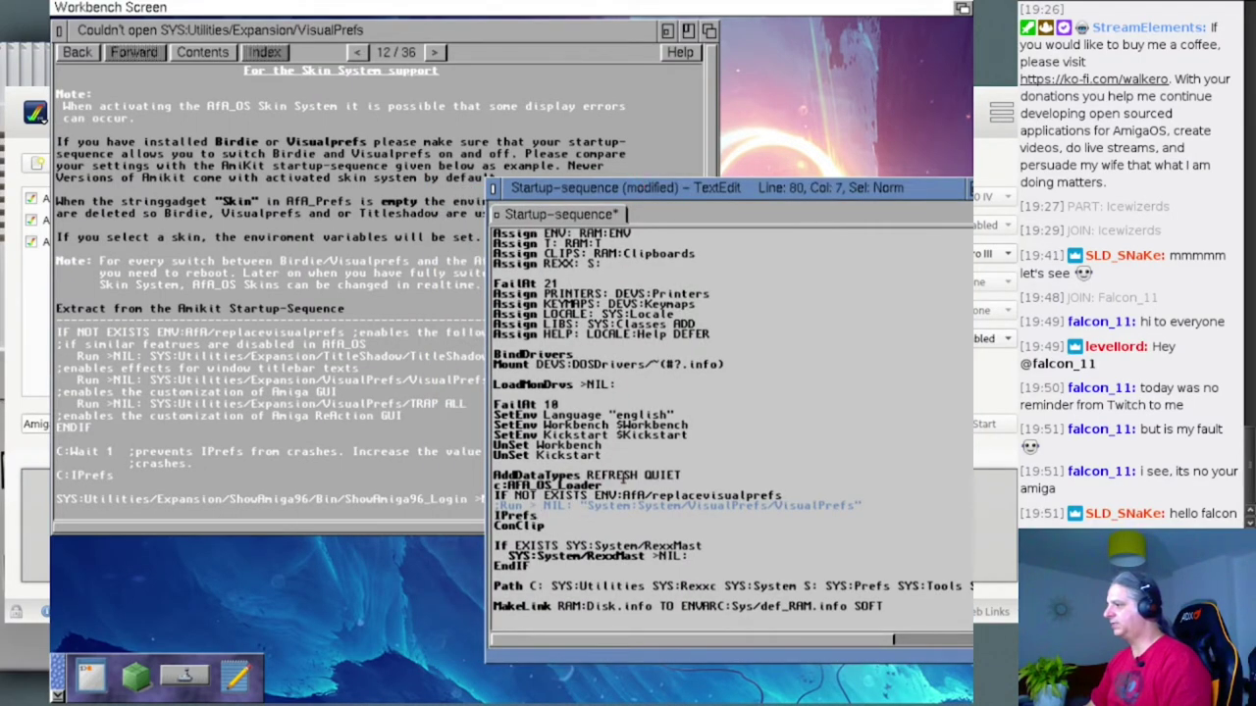
double_click(721, 496)
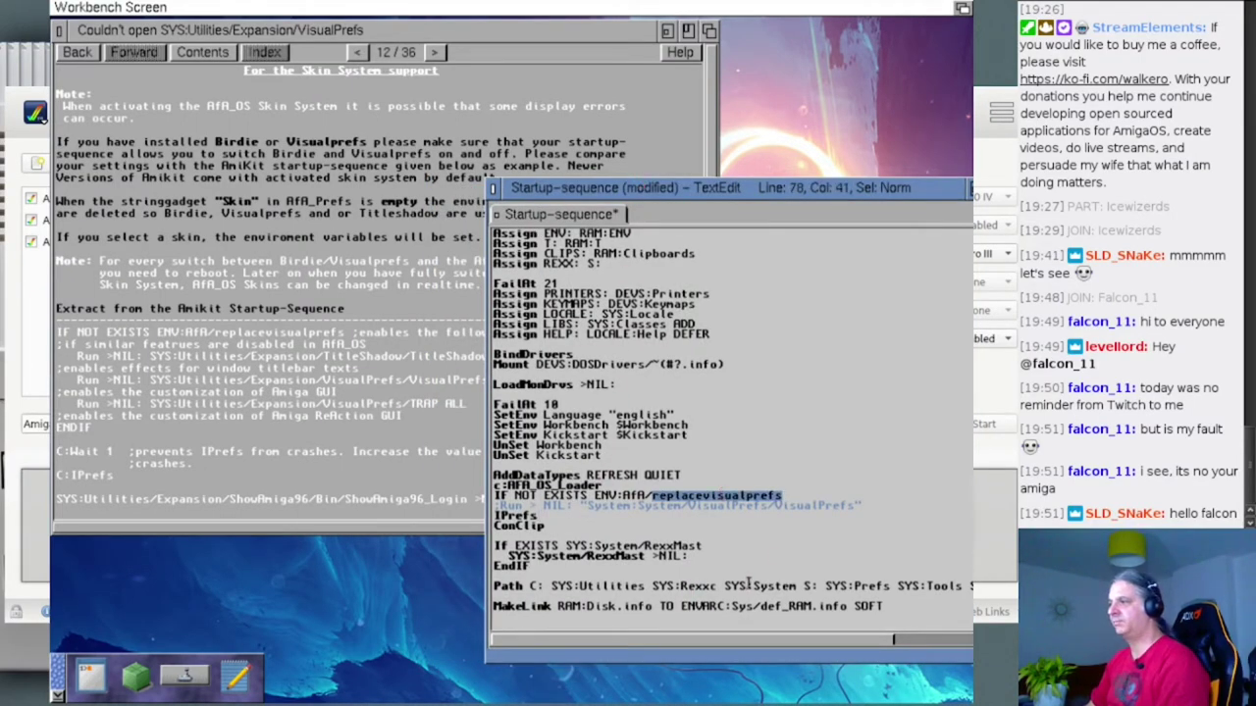
click(803, 485)
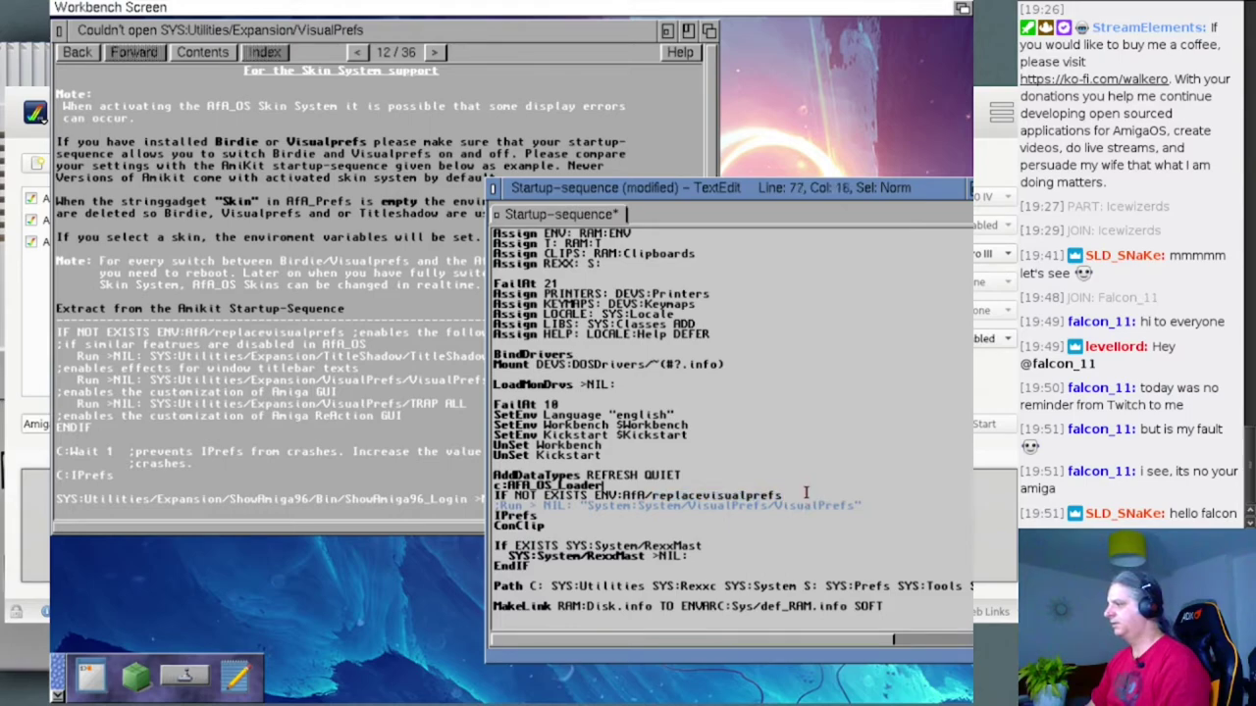
click(813, 498)
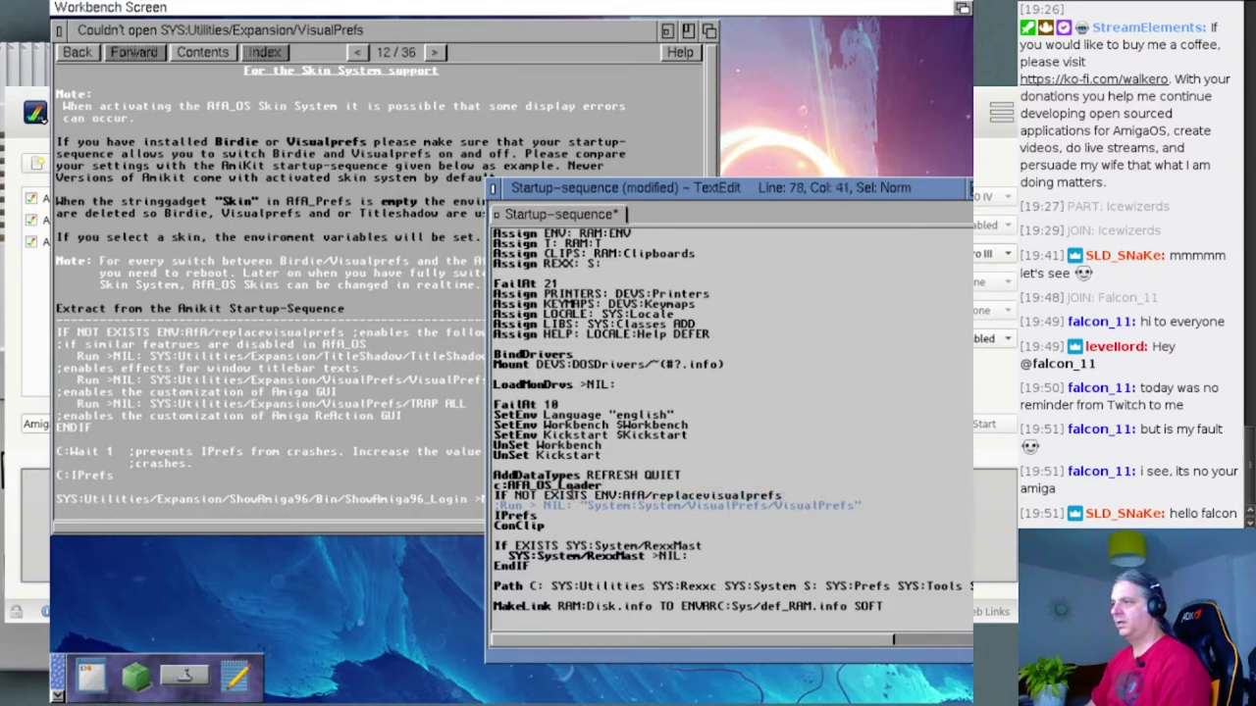
click(568, 505)
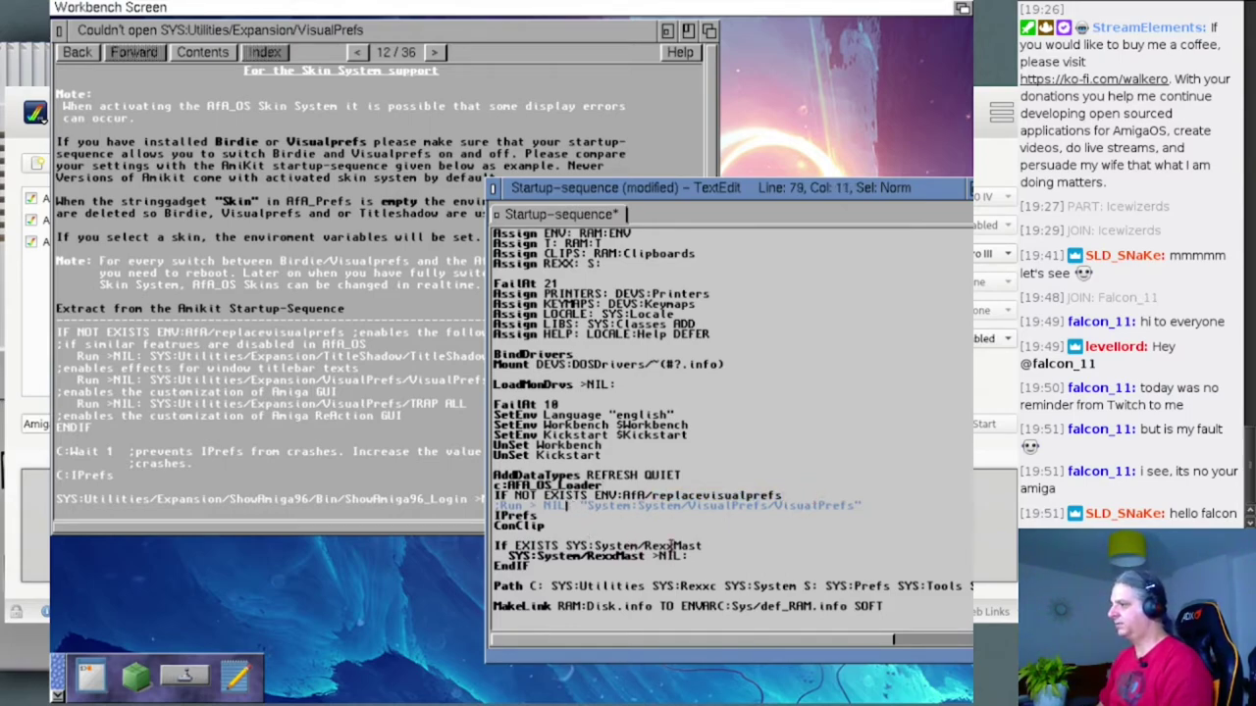
key(Left)
key(Left)
key(Left)
key(Left)
key(Left)
key(Left)
key(Left)
key(Left)
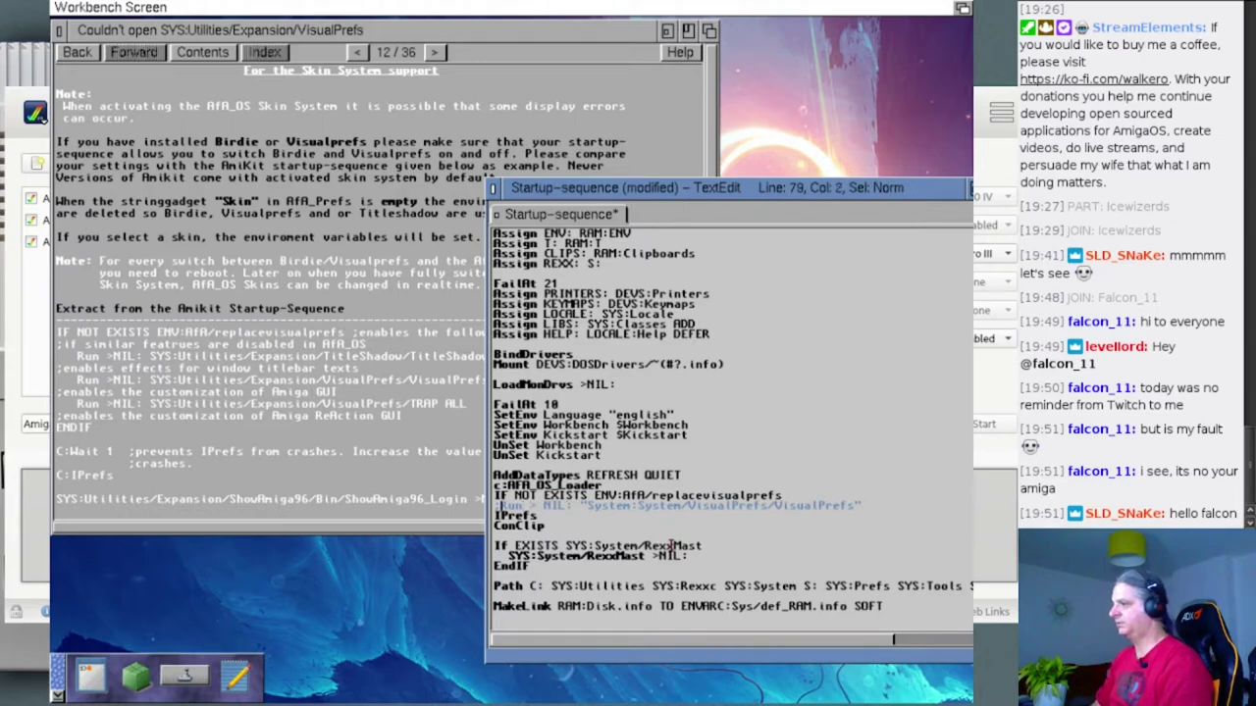
key(Tab)
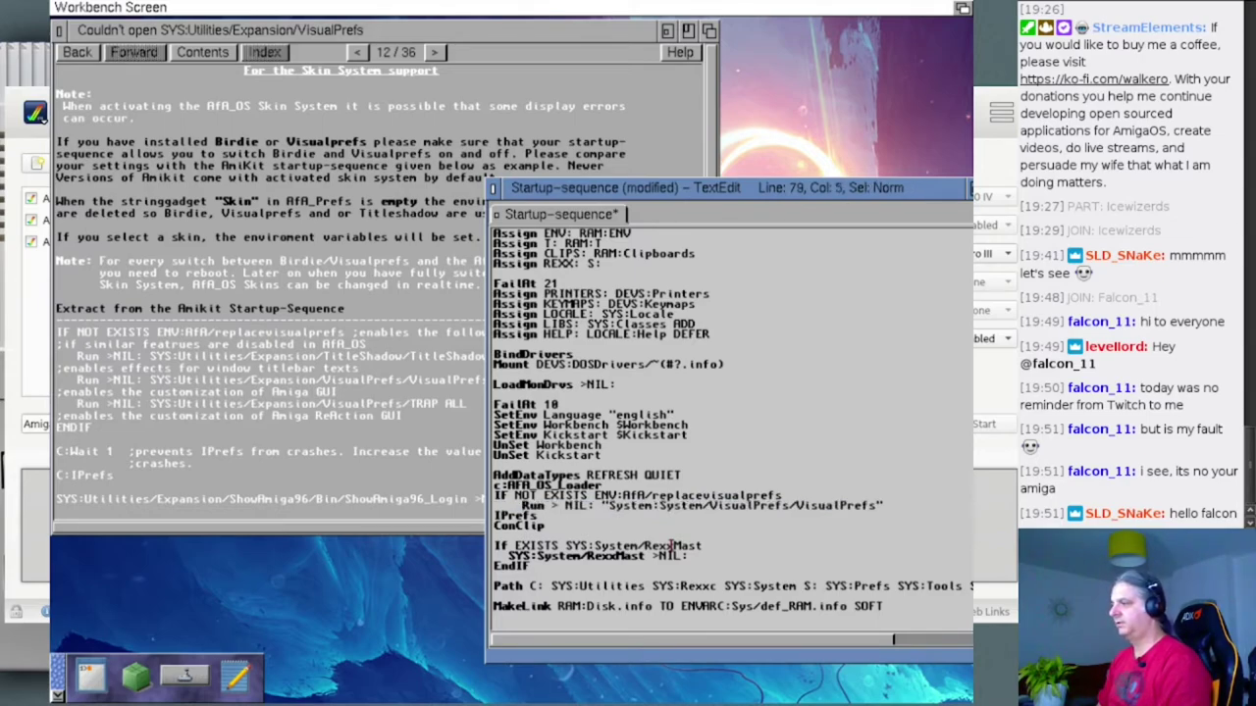
- Close the IF block with an ENDIF line directly below the VisualPrefs Run line
key(Down)
key(Return)
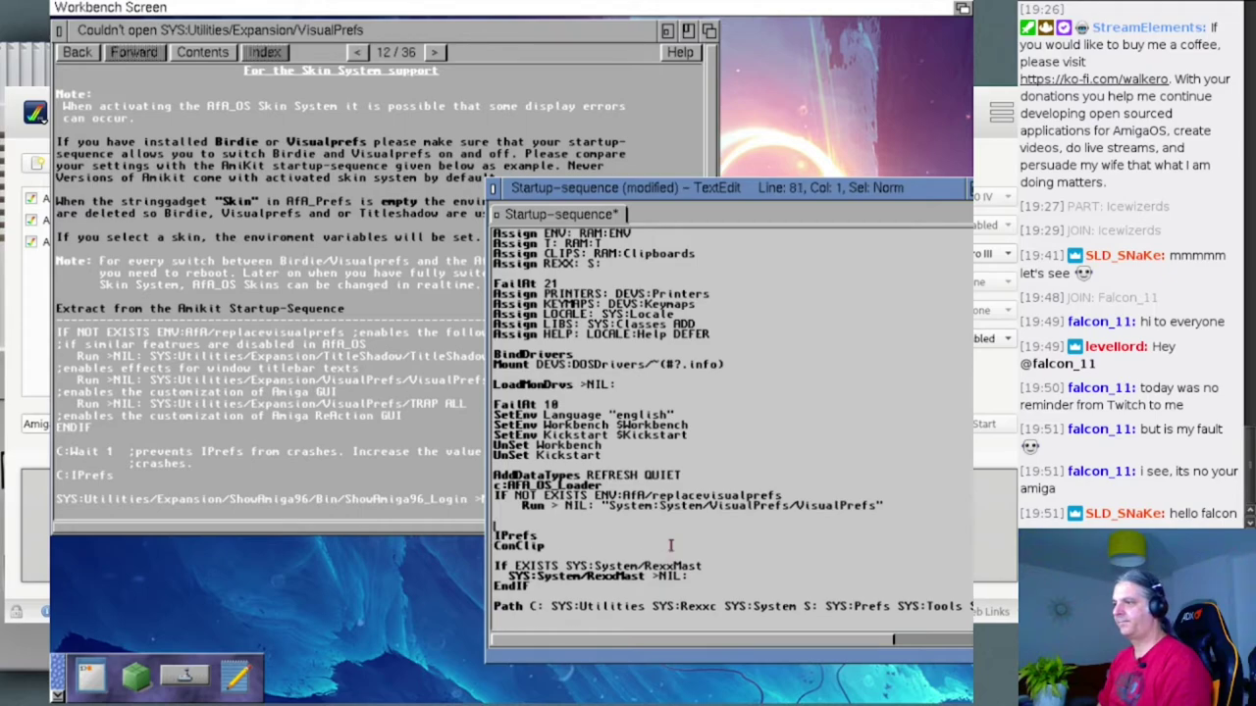
text(ENDIF)
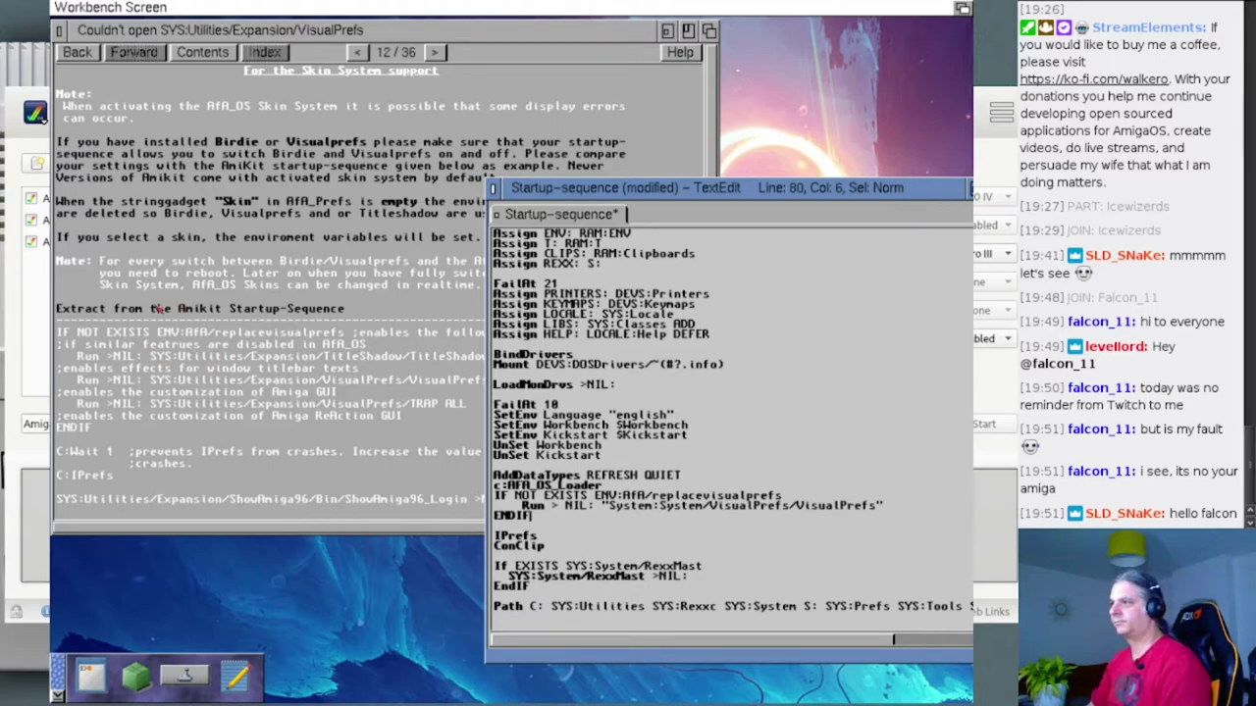
- Consult the guide's Startup-Sequence extract and add the line "C:Wait 2" between ENDIF and IPrefs, followed by a blank line
click(250, 405)
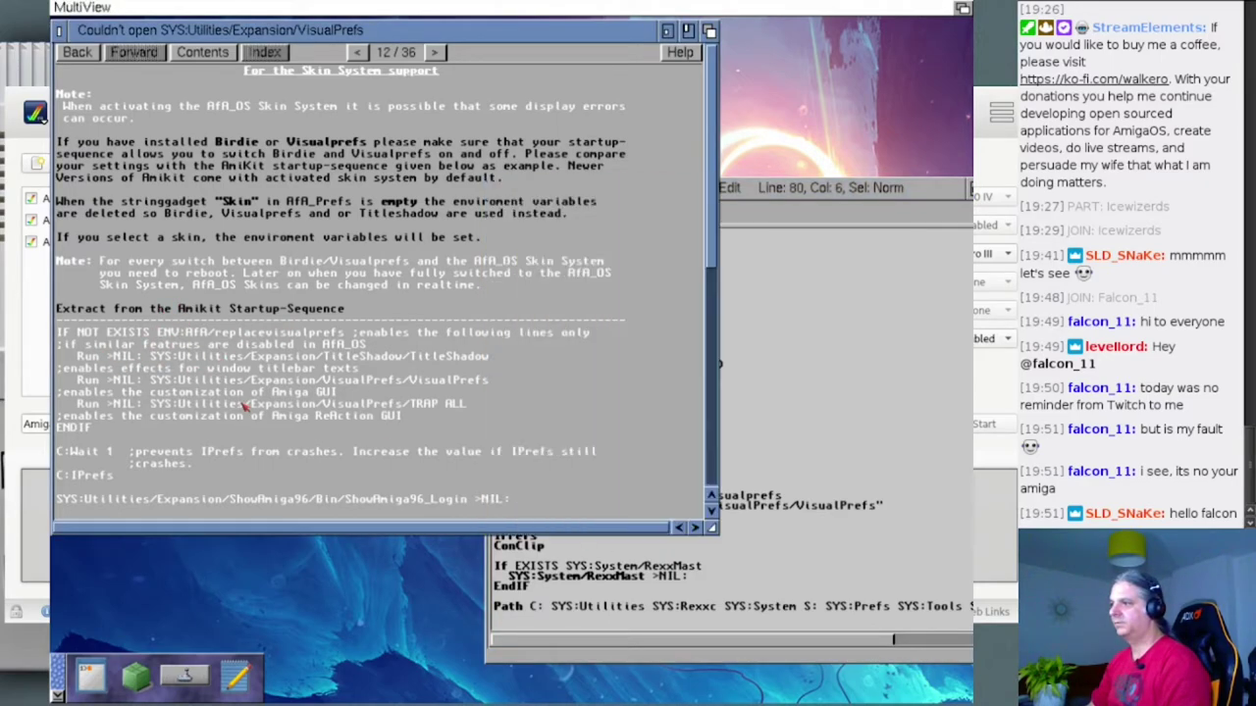
scroll(244, 405, down, 2)
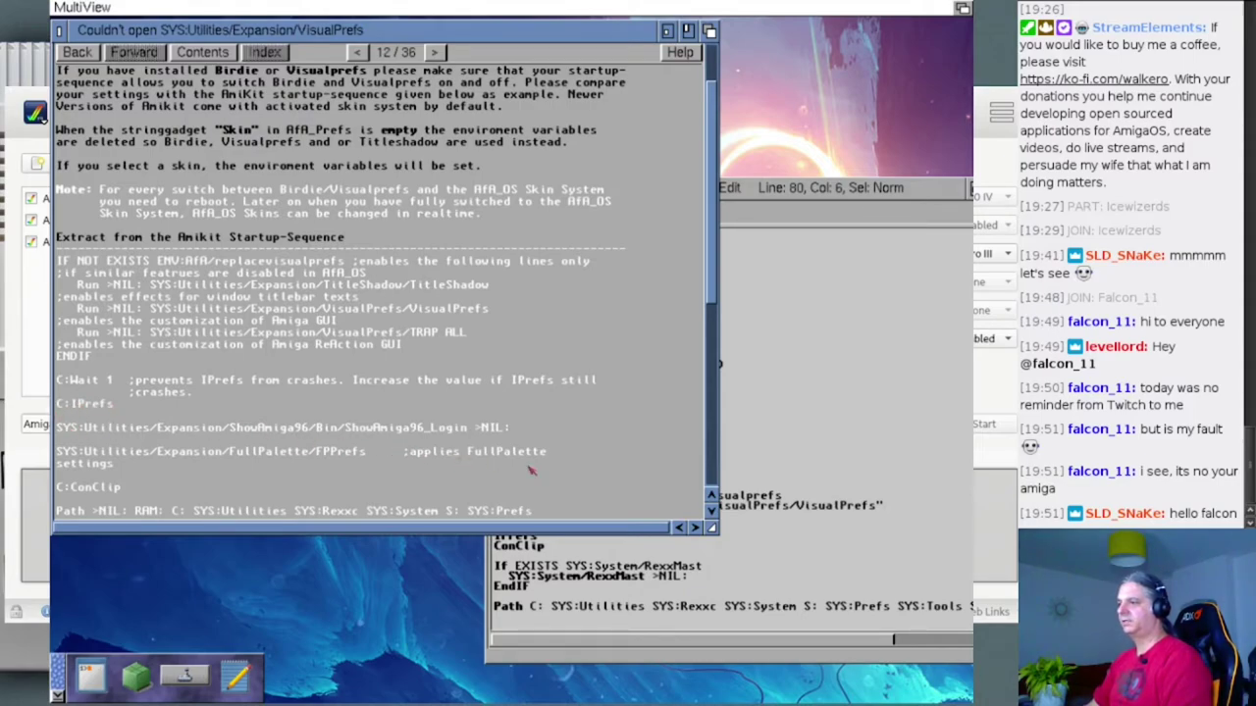
click(781, 481)
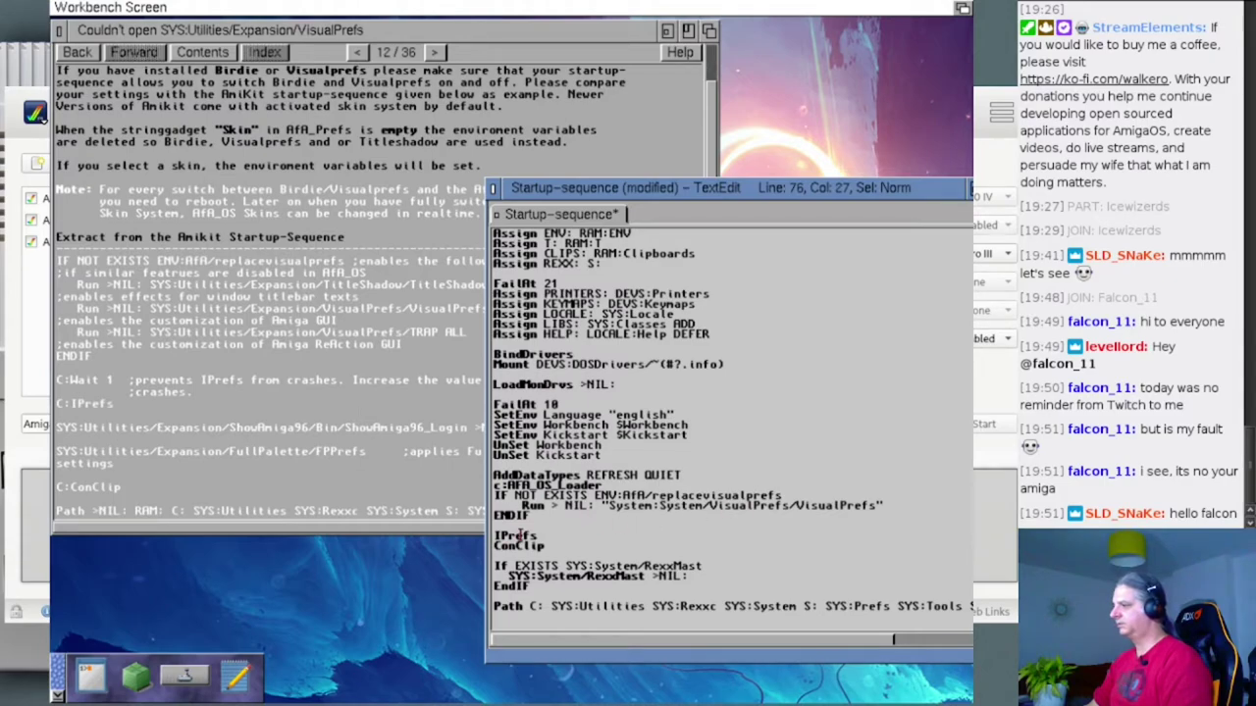
click(524, 526)
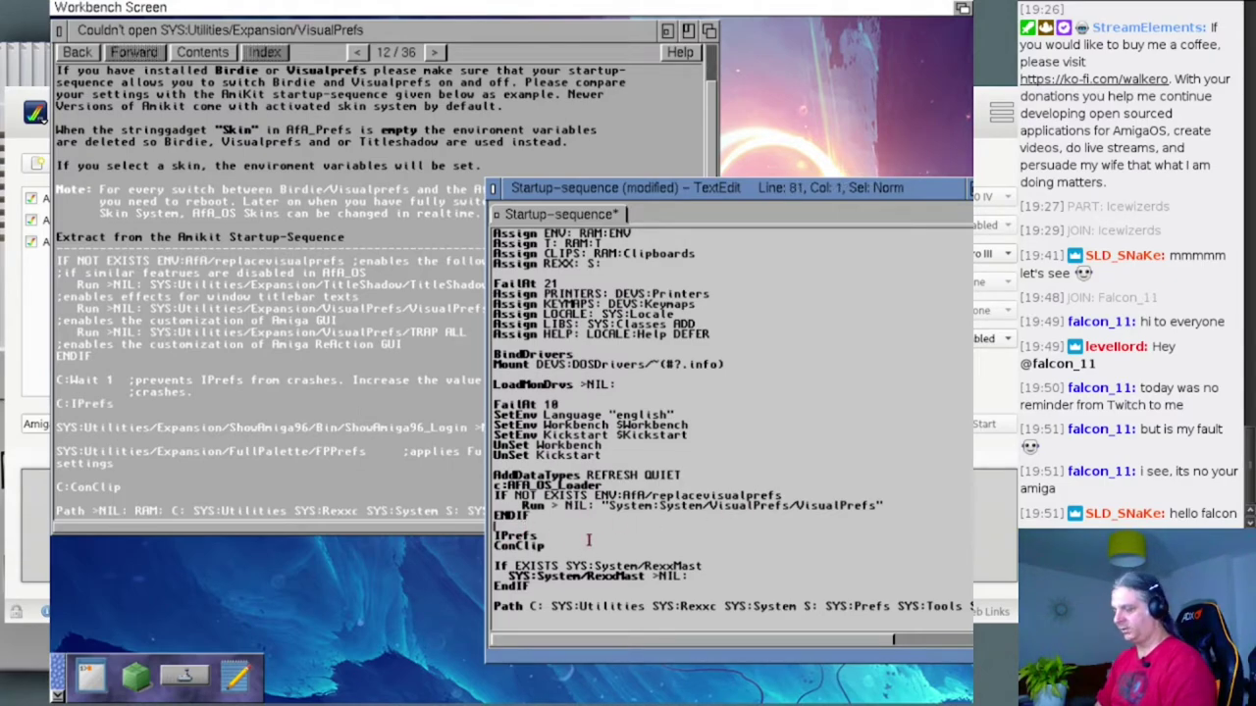
text(C:Wa)
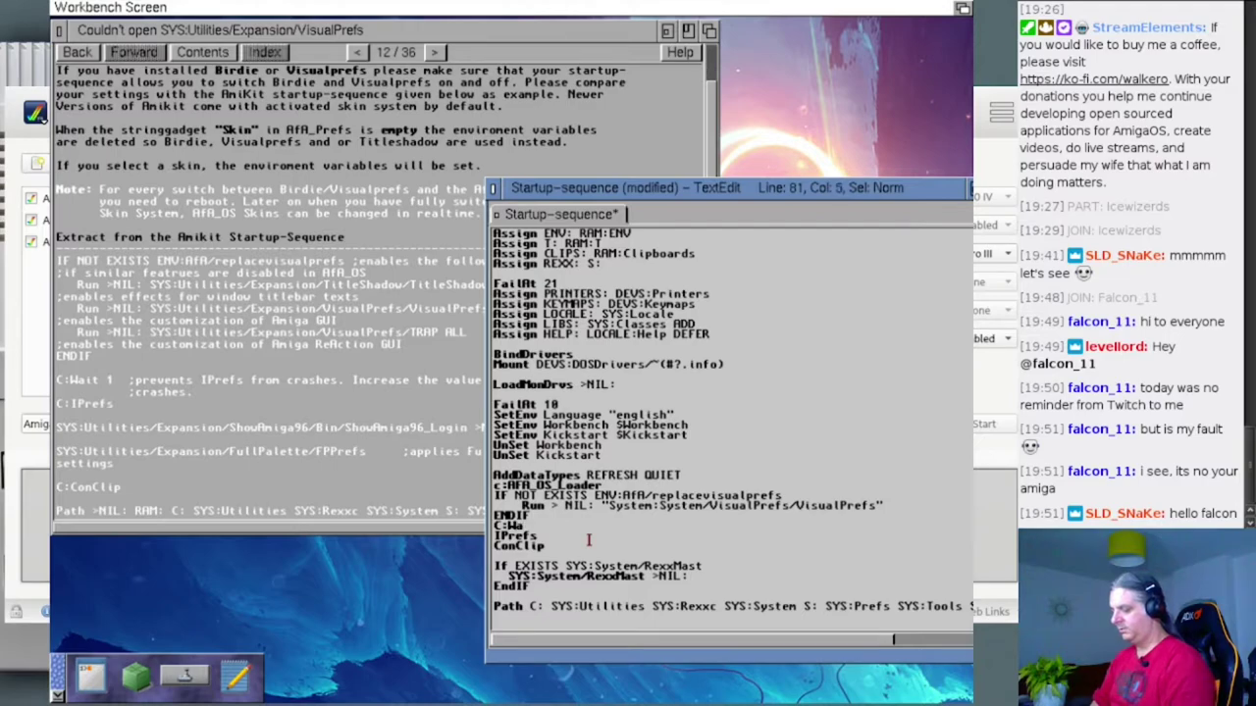
text(it 2)
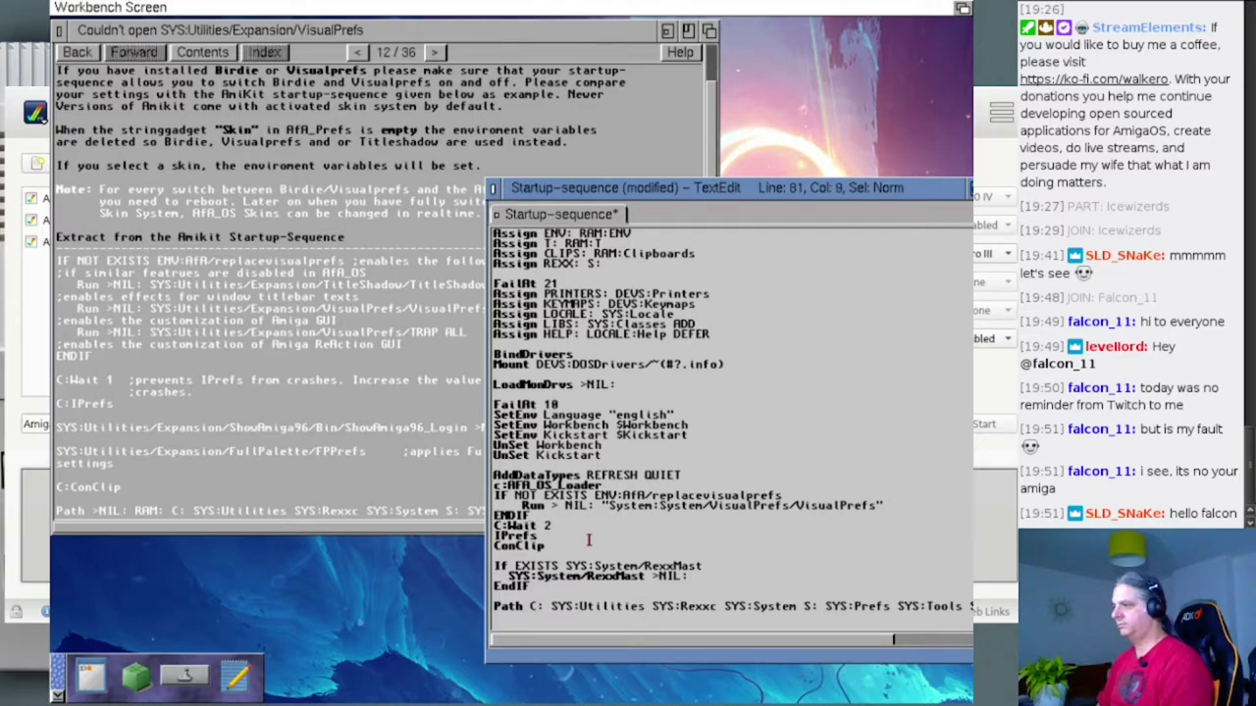
key(Return)
key(Up)
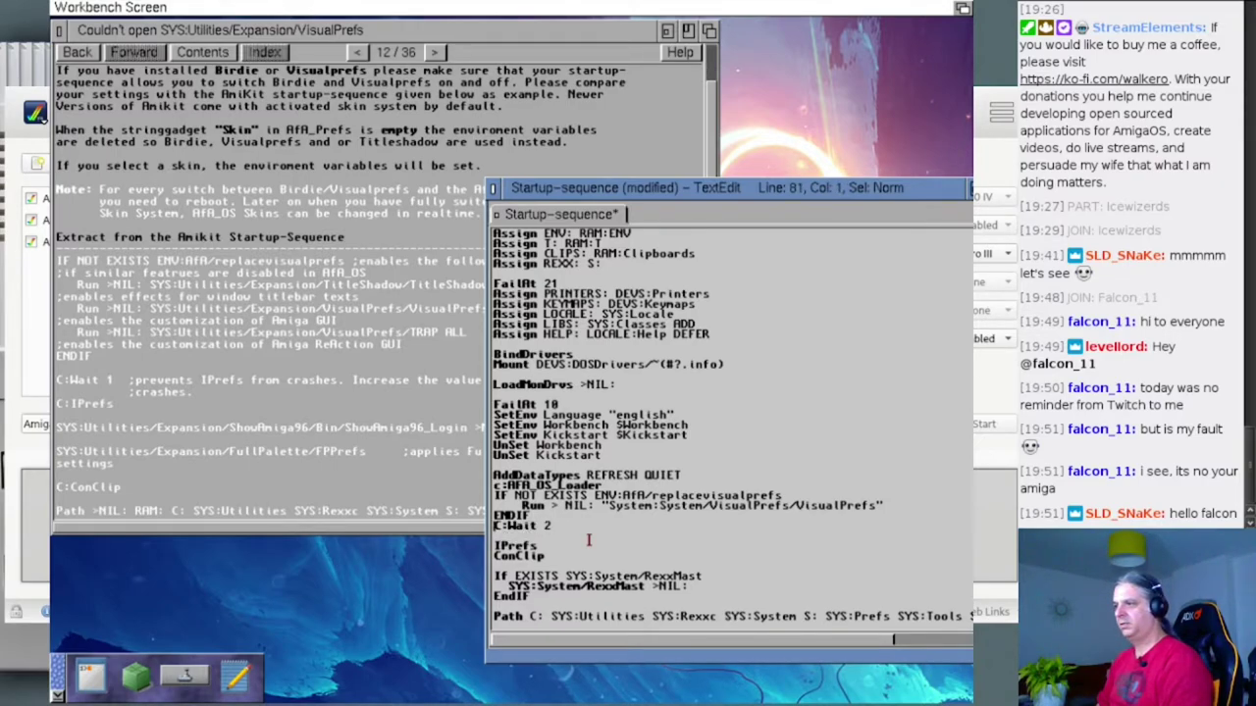
- Save the edited Startup-sequence, close the editor and reboot the Amiga
click(112, 428)
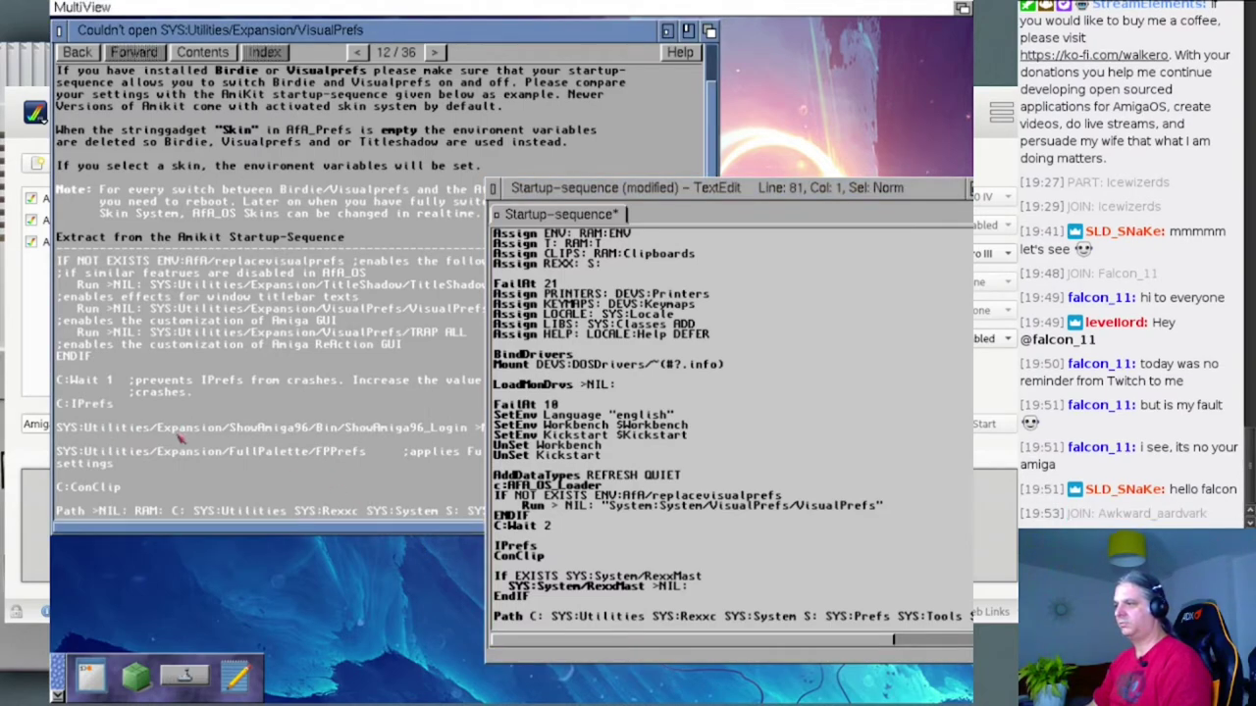
click(547, 516)
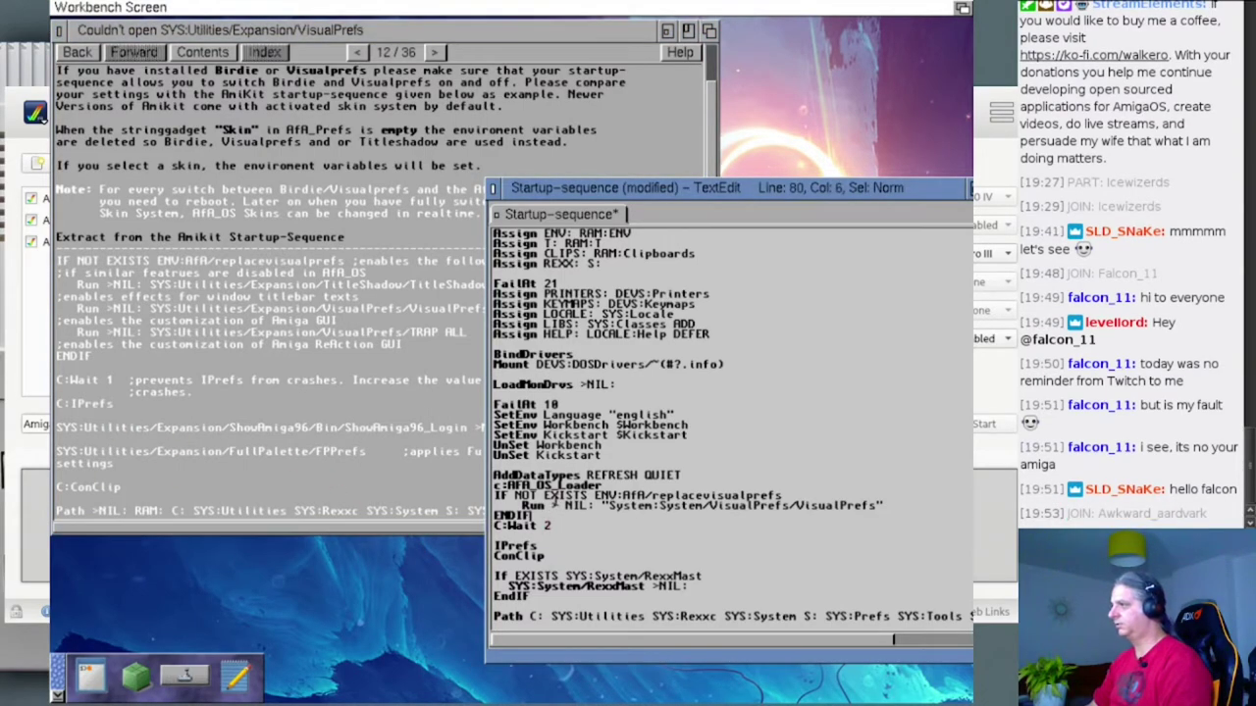
drag(277, 6, 81, 56)
key(super+q)
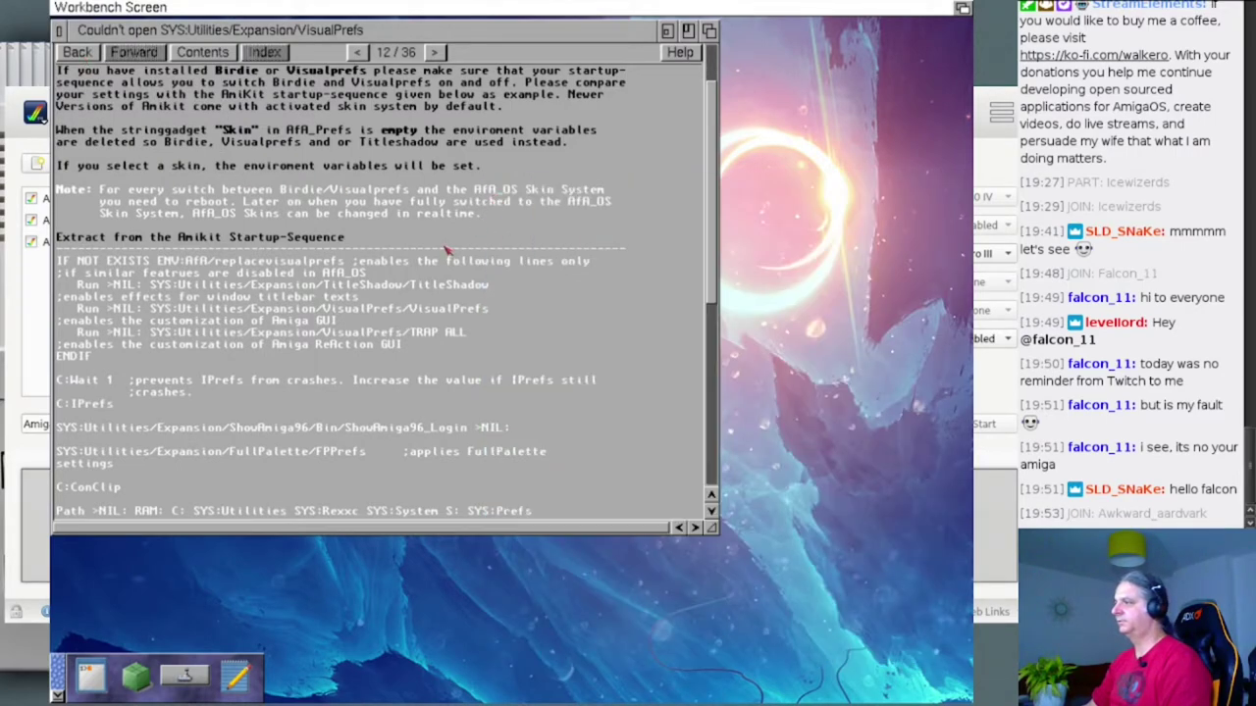
click(446, 248)
key(ctrl+alt+Delete)
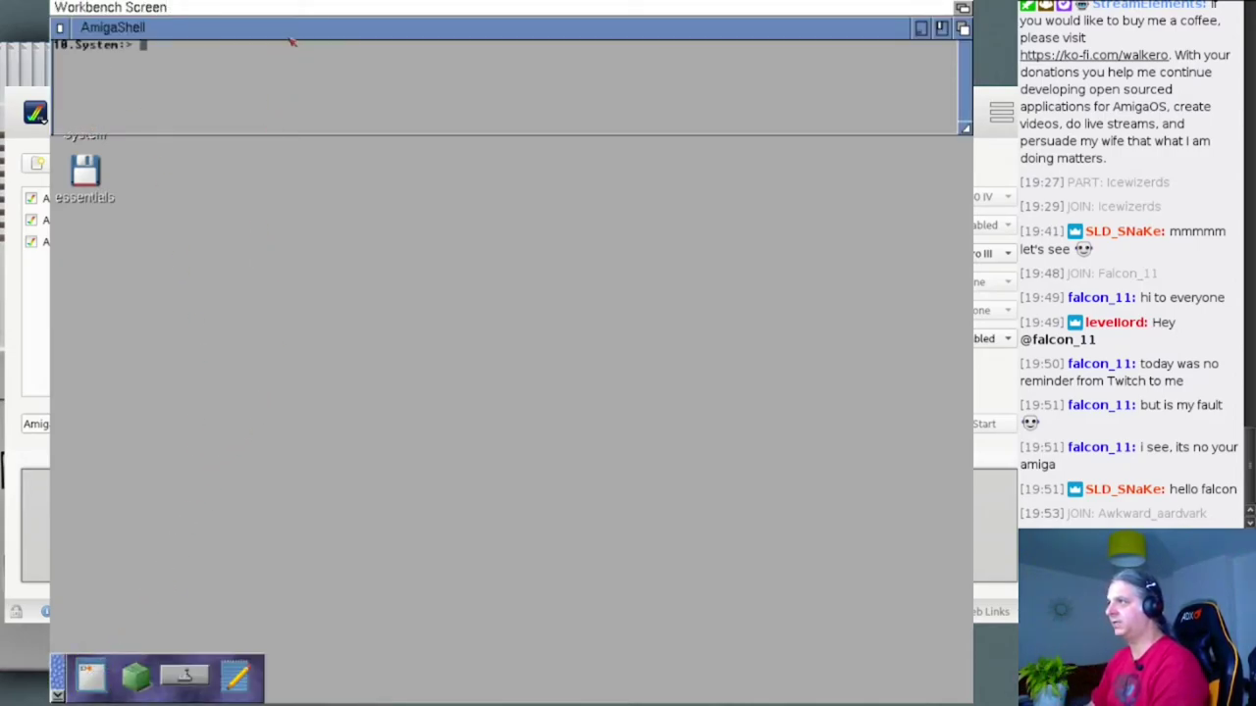
- Move the AmigaShell window below the desktop icons and list the env:afa directory
drag(291, 42, 292, 429)
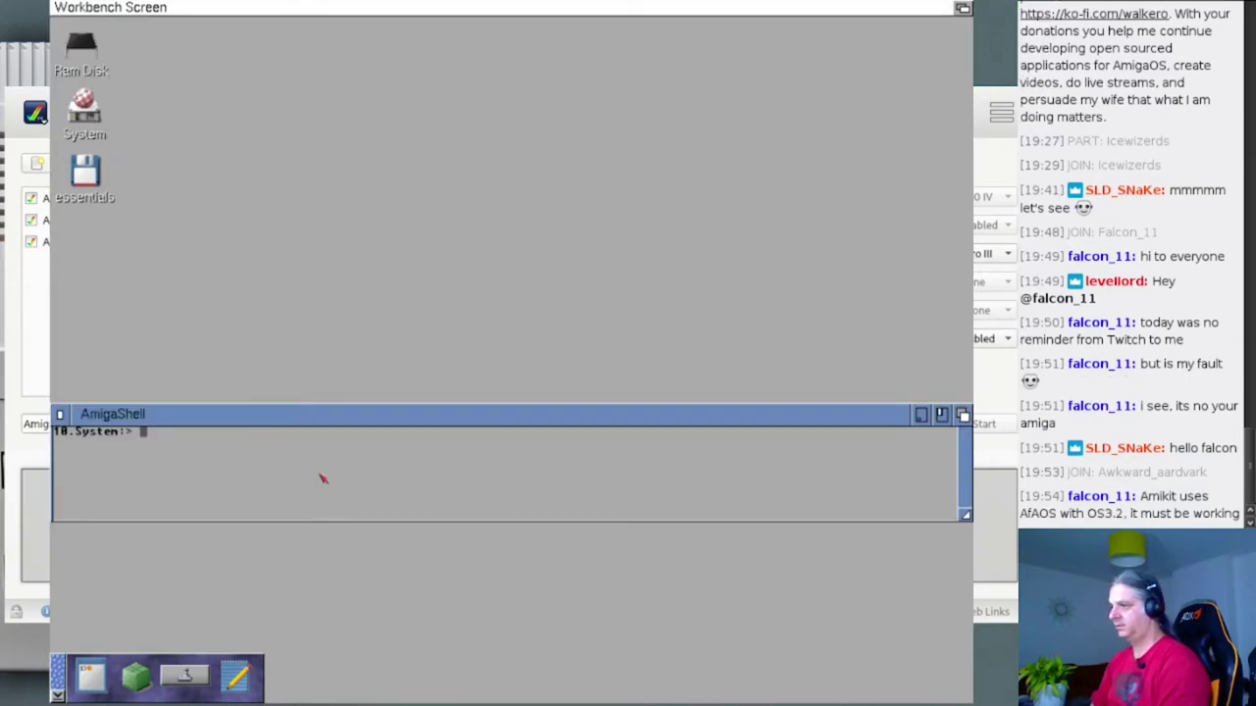
text(dir )
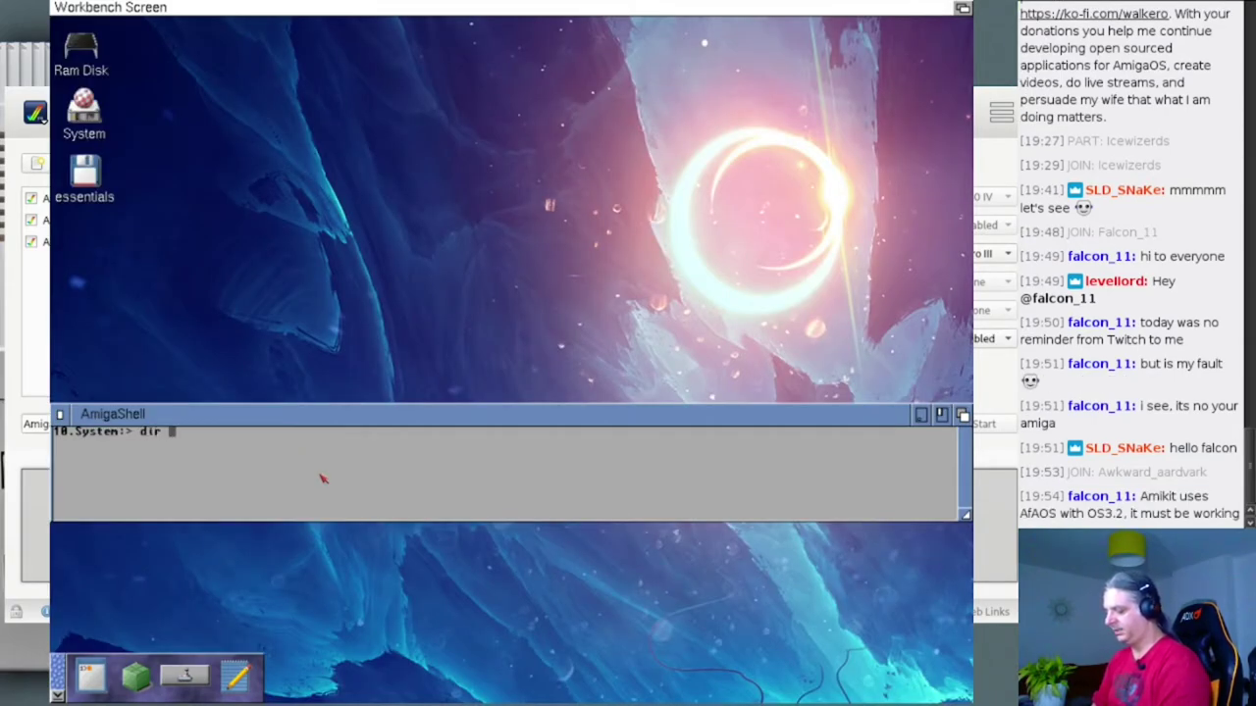
text(env:afa)
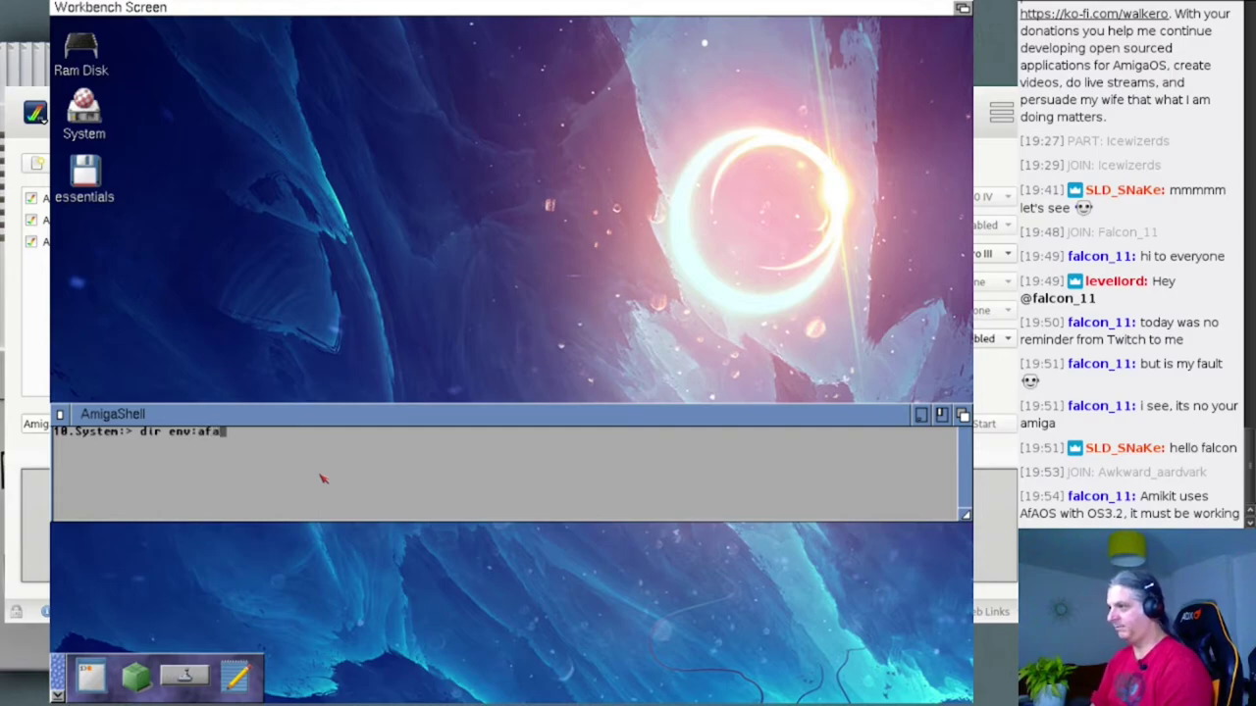
key(Return)
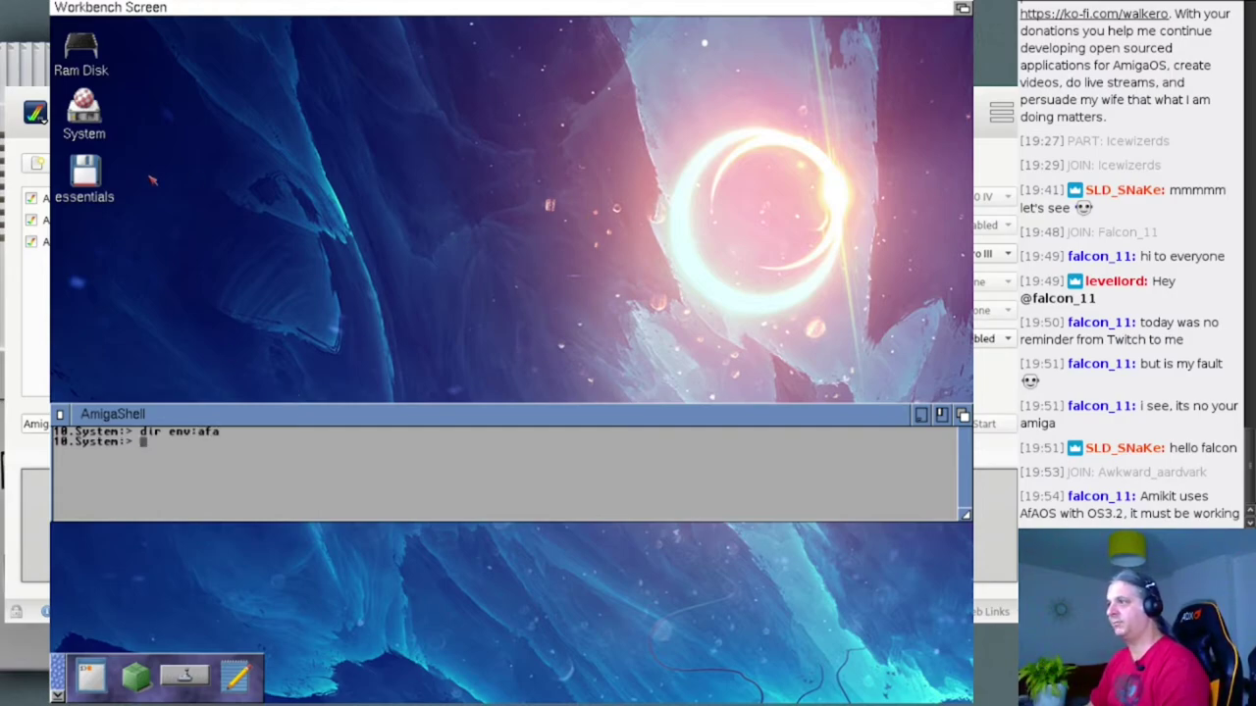
- Run Exchange from the Commodities drawer in Tools to check the available commodities, closing it and both drawers when done
double_click(98, 122)
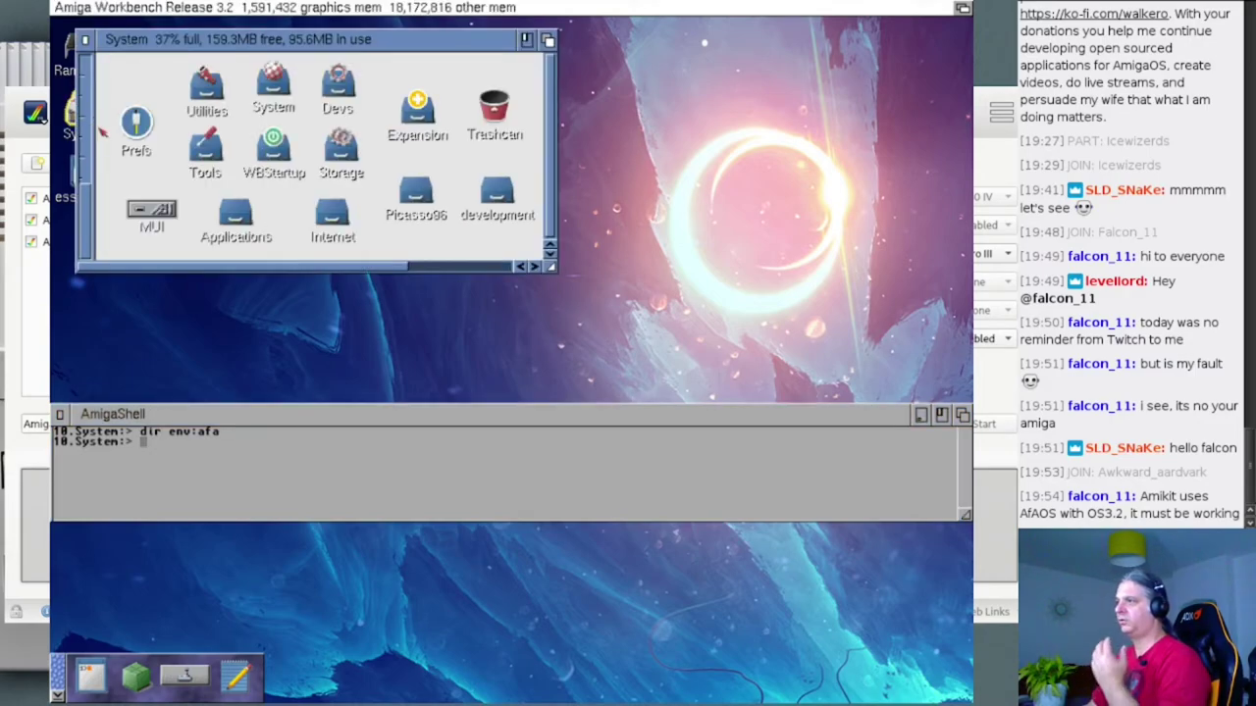
right_click(285, 314)
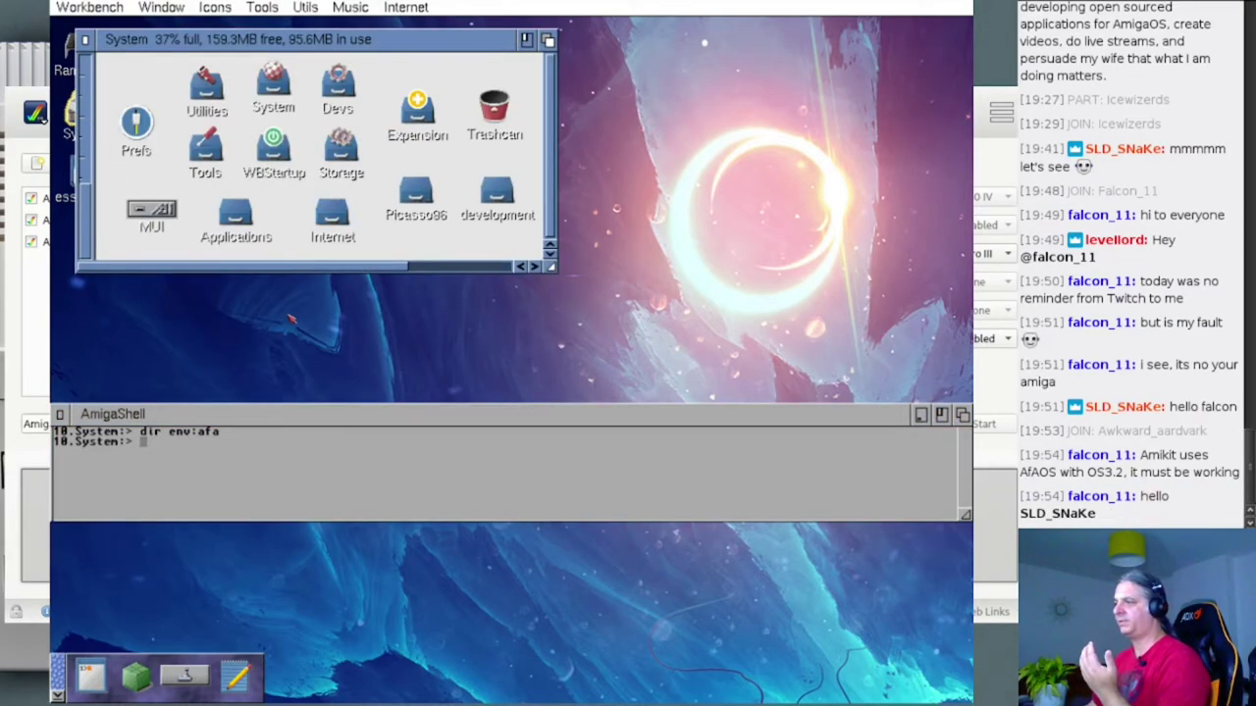
double_click(207, 169)
double_click(554, 104)
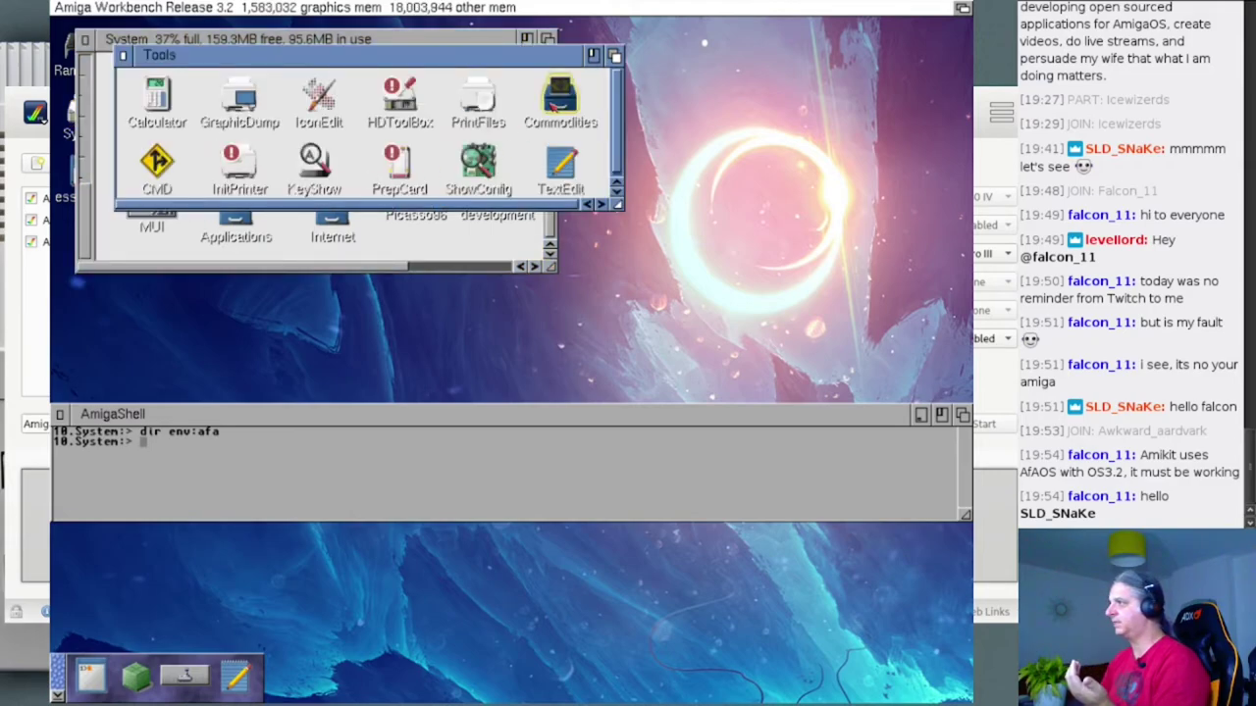
double_click(278, 180)
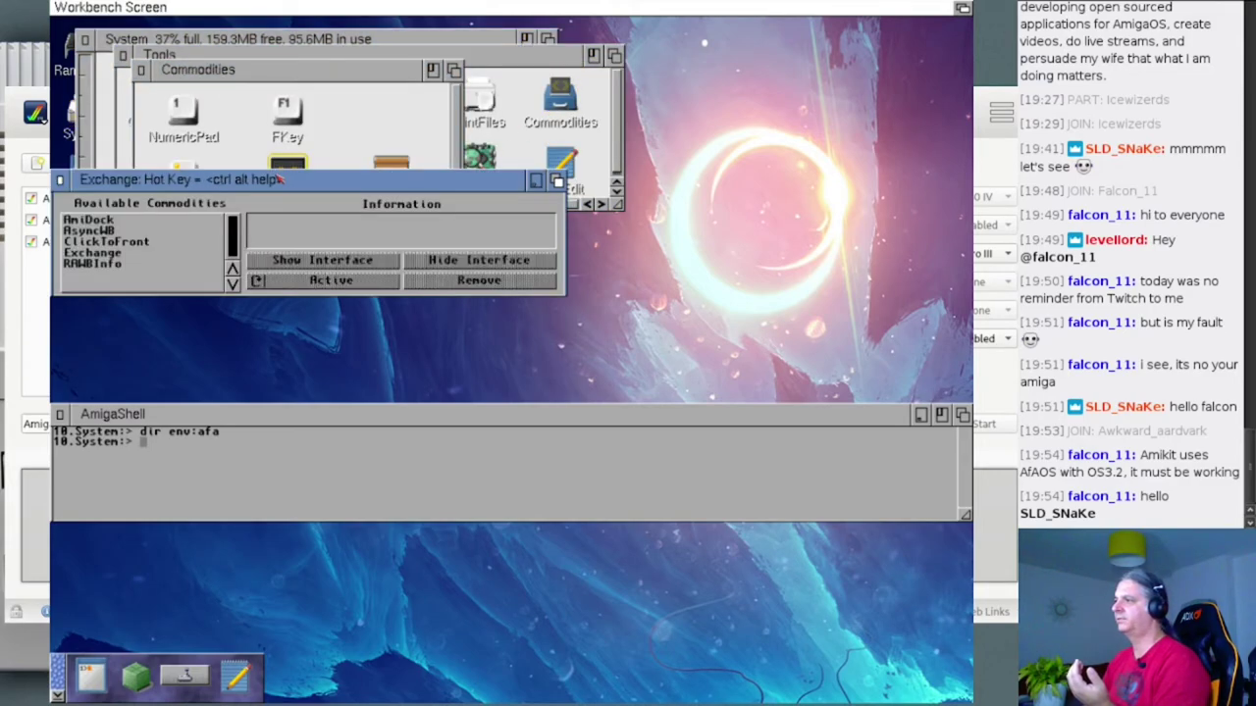
click(60, 182)
click(142, 69)
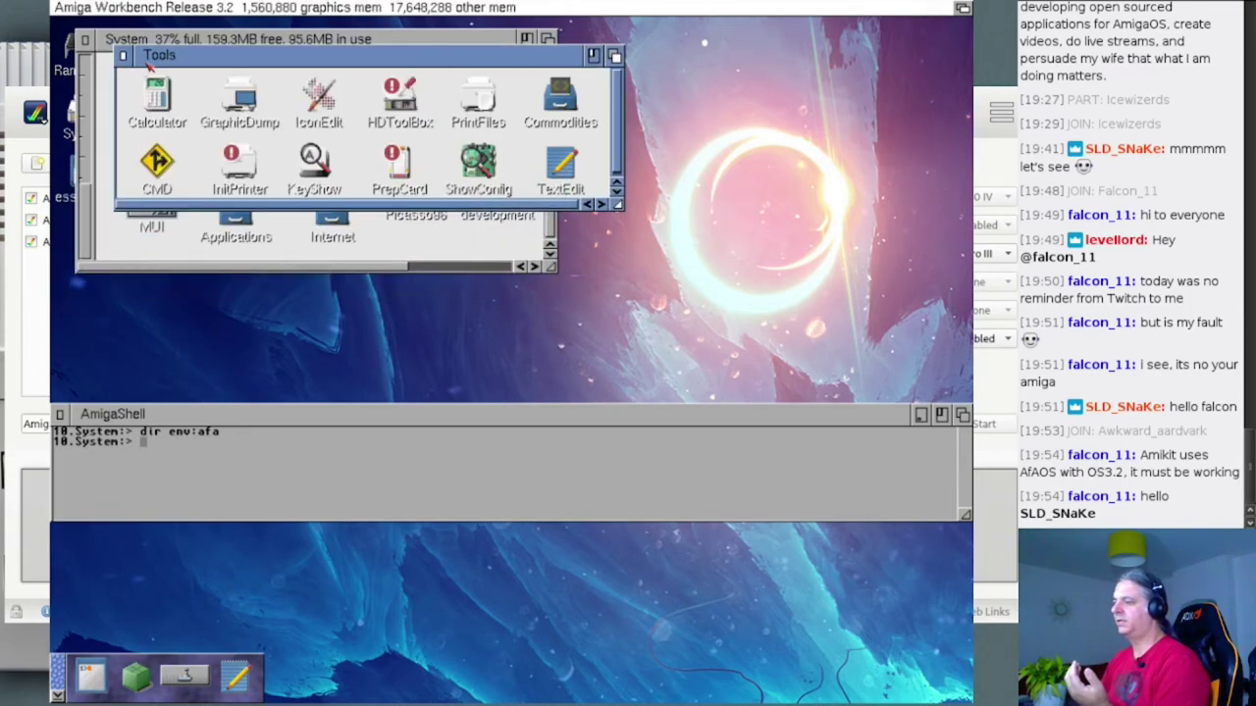
click(123, 55)
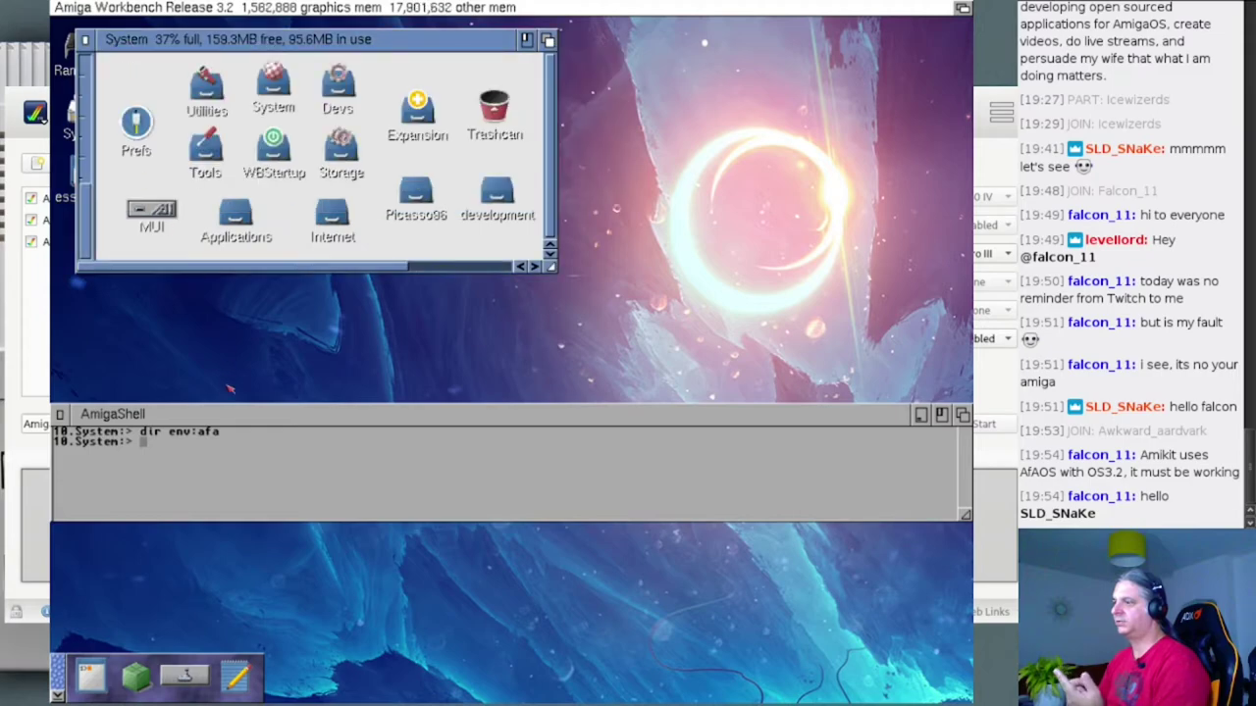
- Launch IBrowse and load the Aminet website at aminet.net
click(244, 457)
click(390, 243)
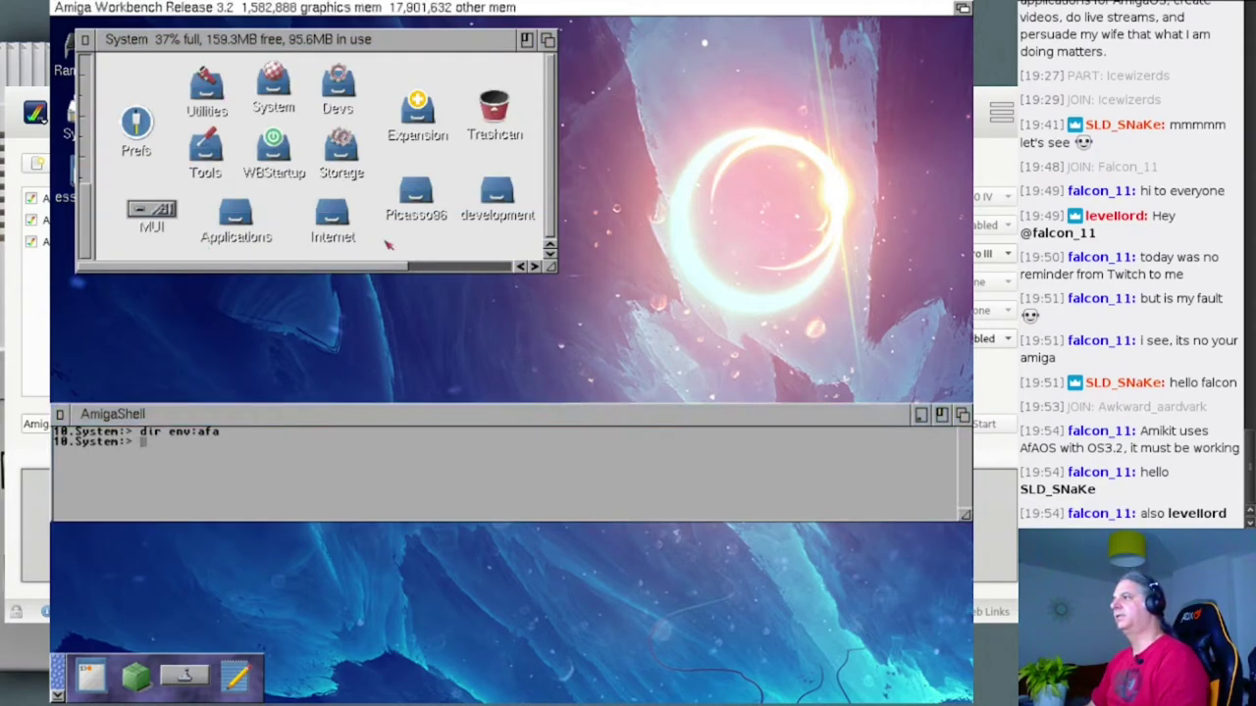
right_click(392, 242)
click(408, 23)
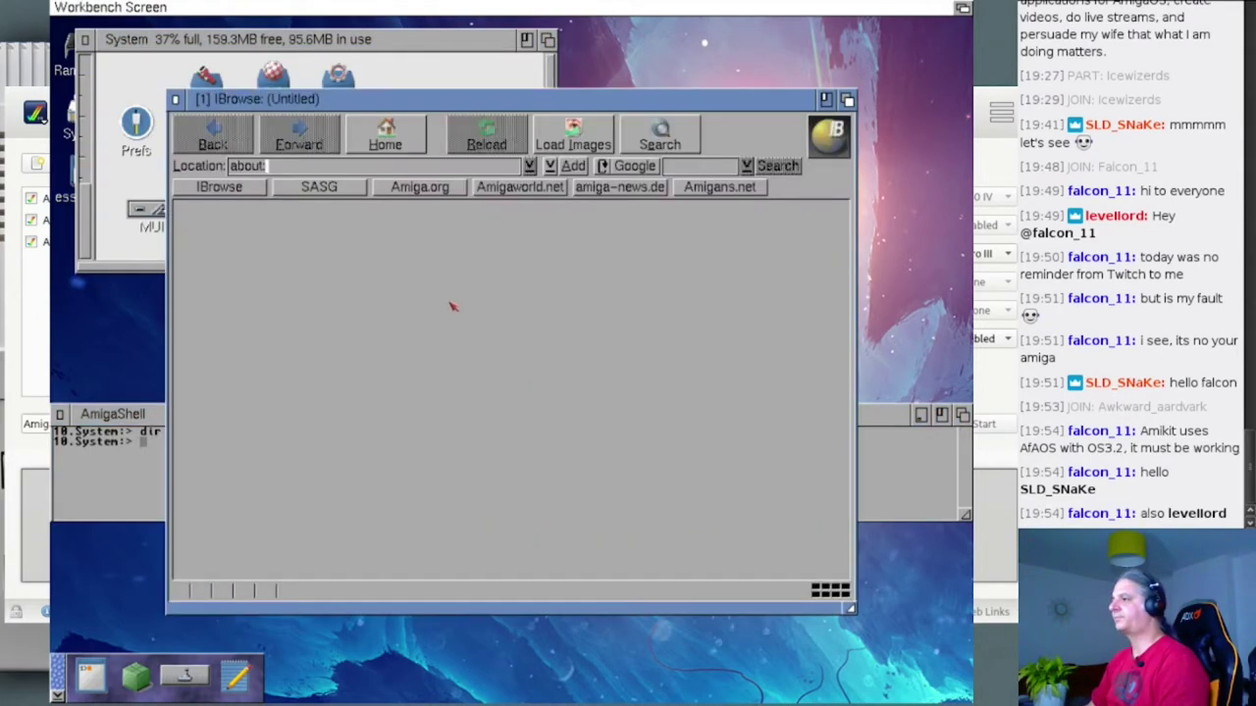
key(BackSpace)
key(BackSpace)
key(BackSpace)
key(BackSpace)
key(BackSpace)
key(BackSpace)
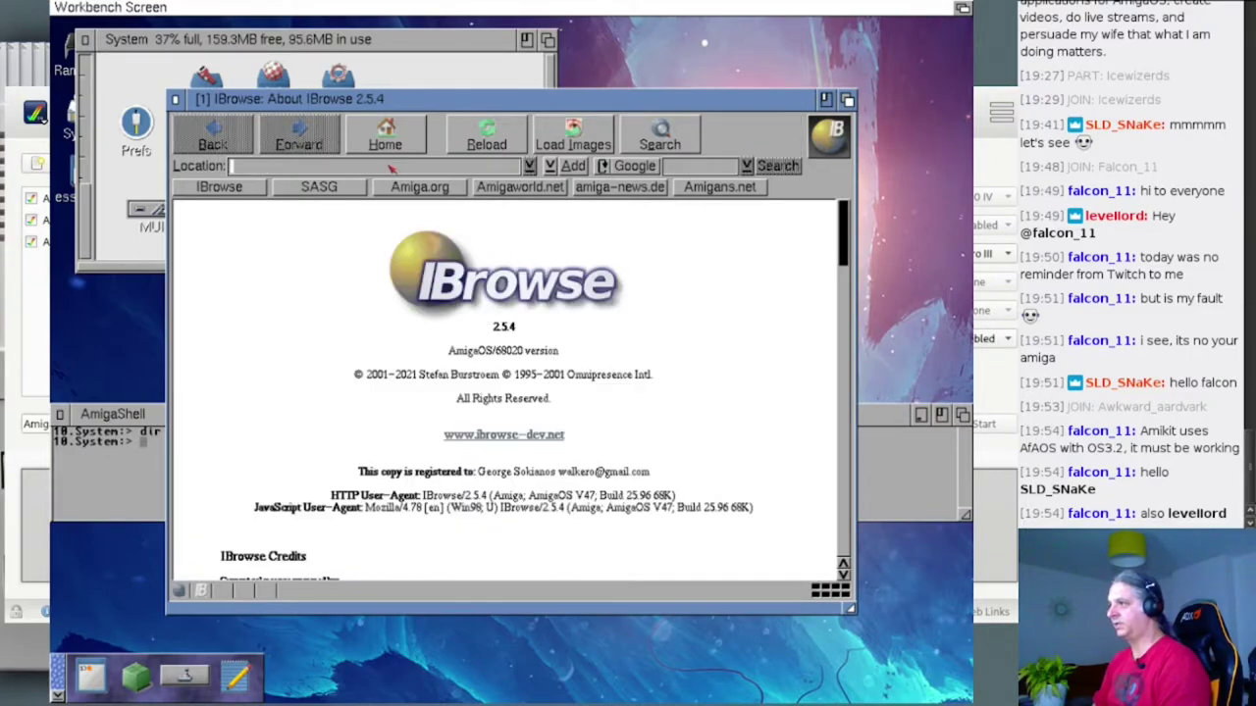
text(a)
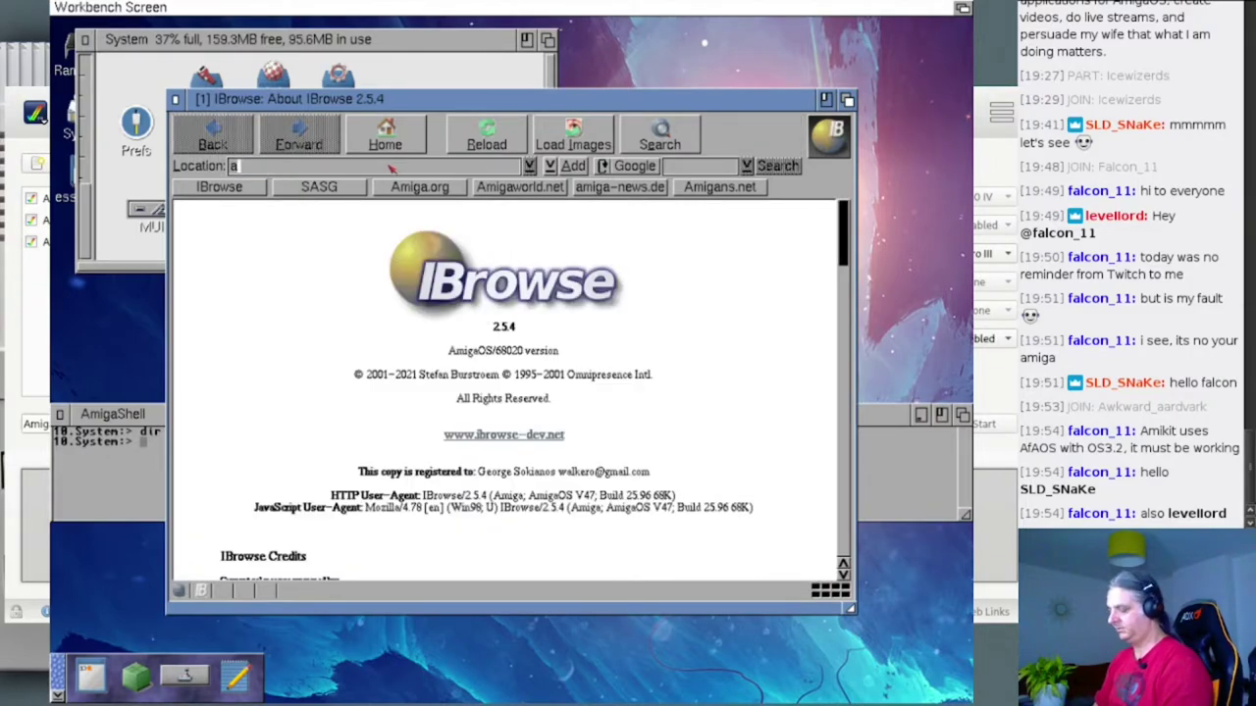
text(minet.)
key(Return)
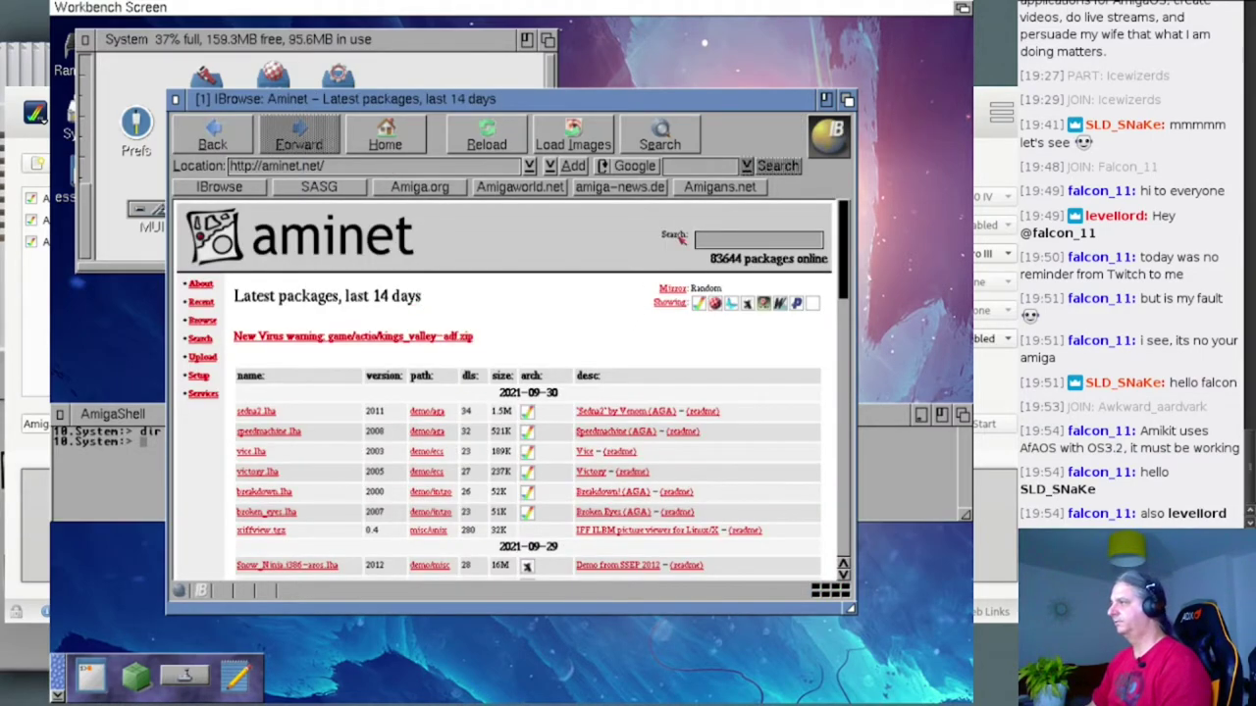
- Search the Aminet website for "scout"
click(716, 236)
text(scout)
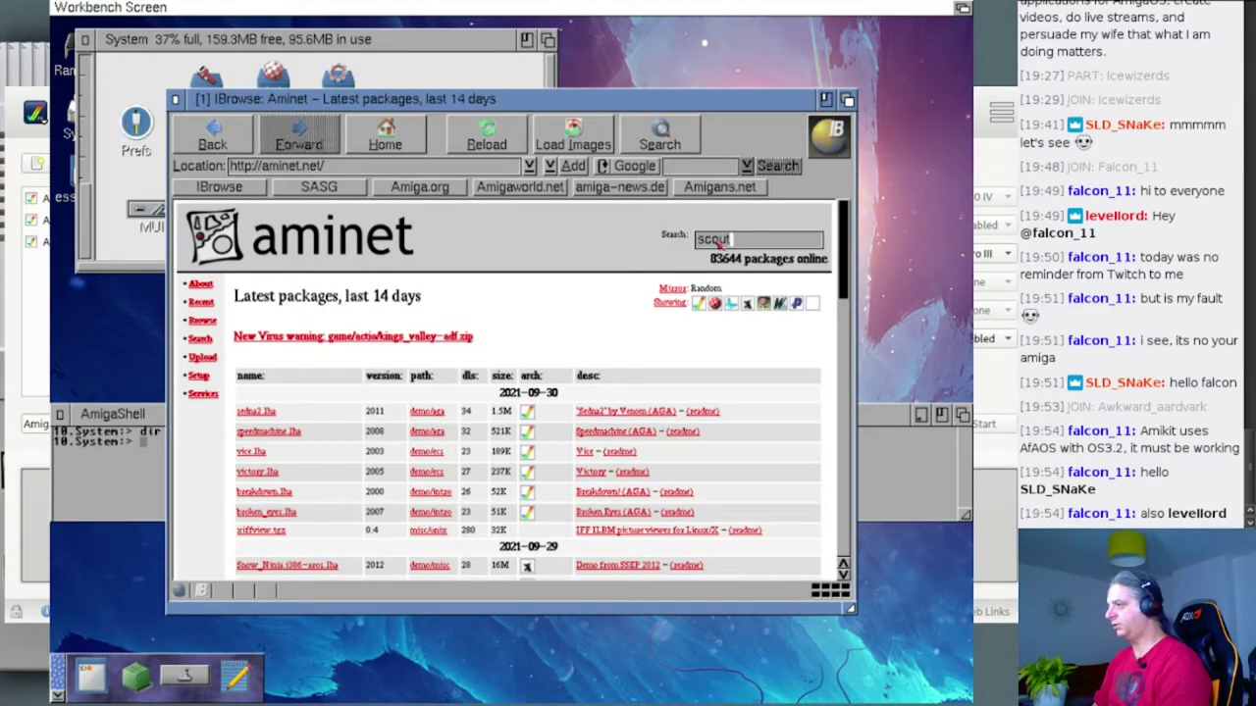
key(Return)
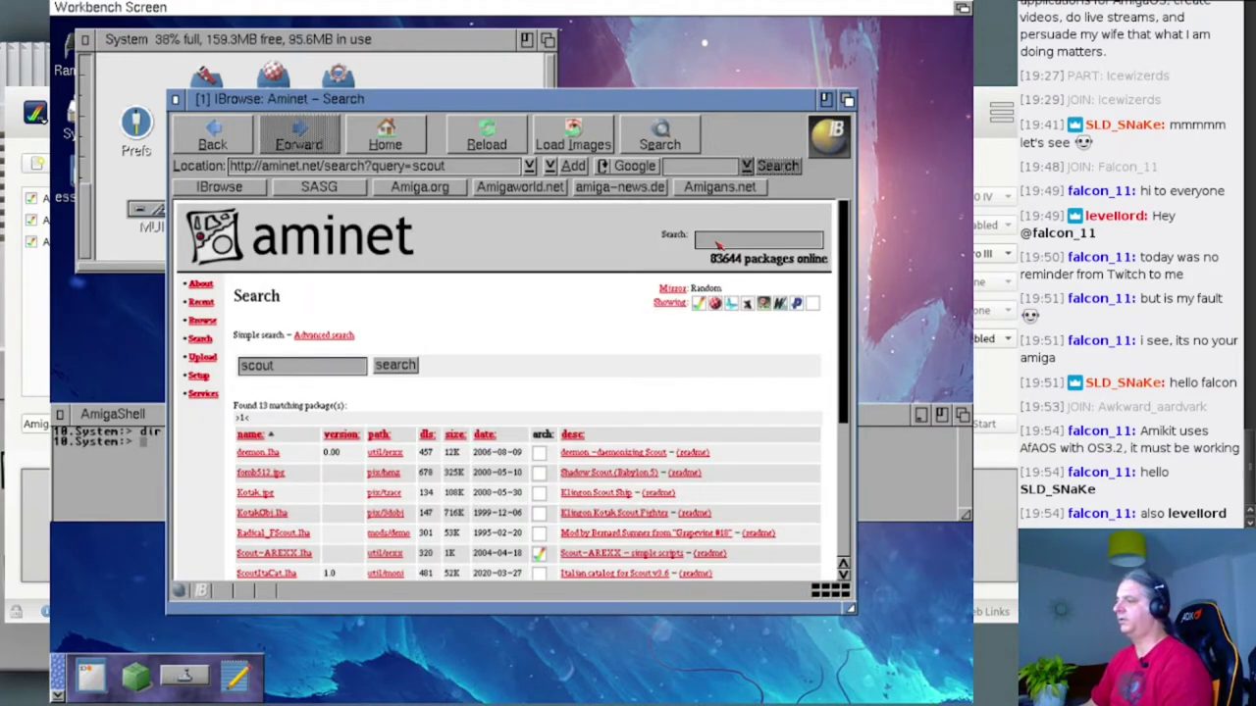
- Download Scout_os3.lha from the results into System:Internet/downloads, quitting IBrowse when the transfer is done
scroll(494, 351, down, 3)
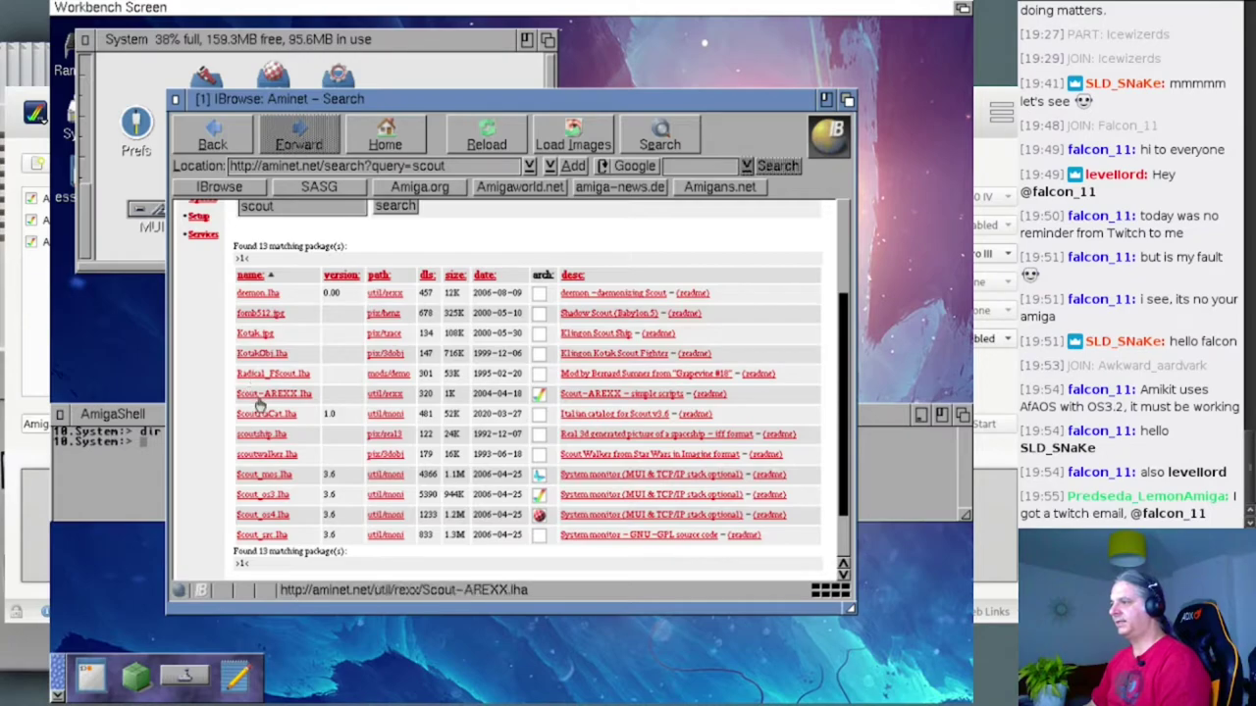
click(287, 500)
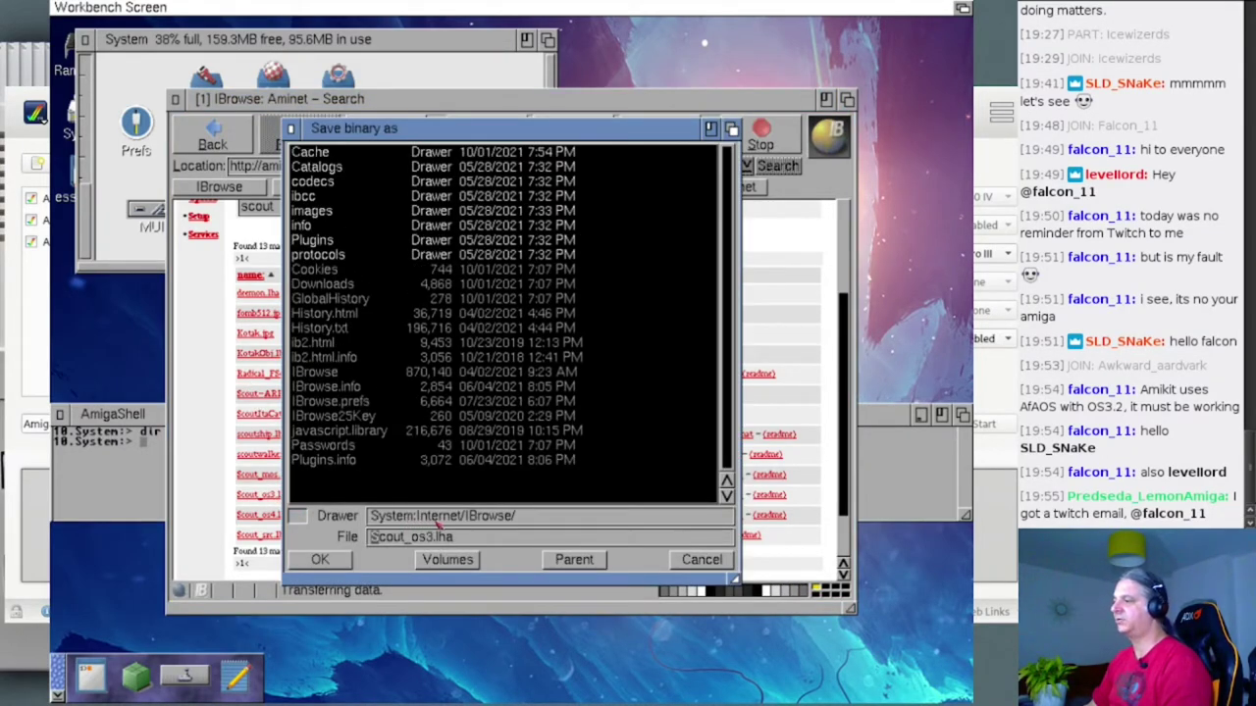
click(572, 560)
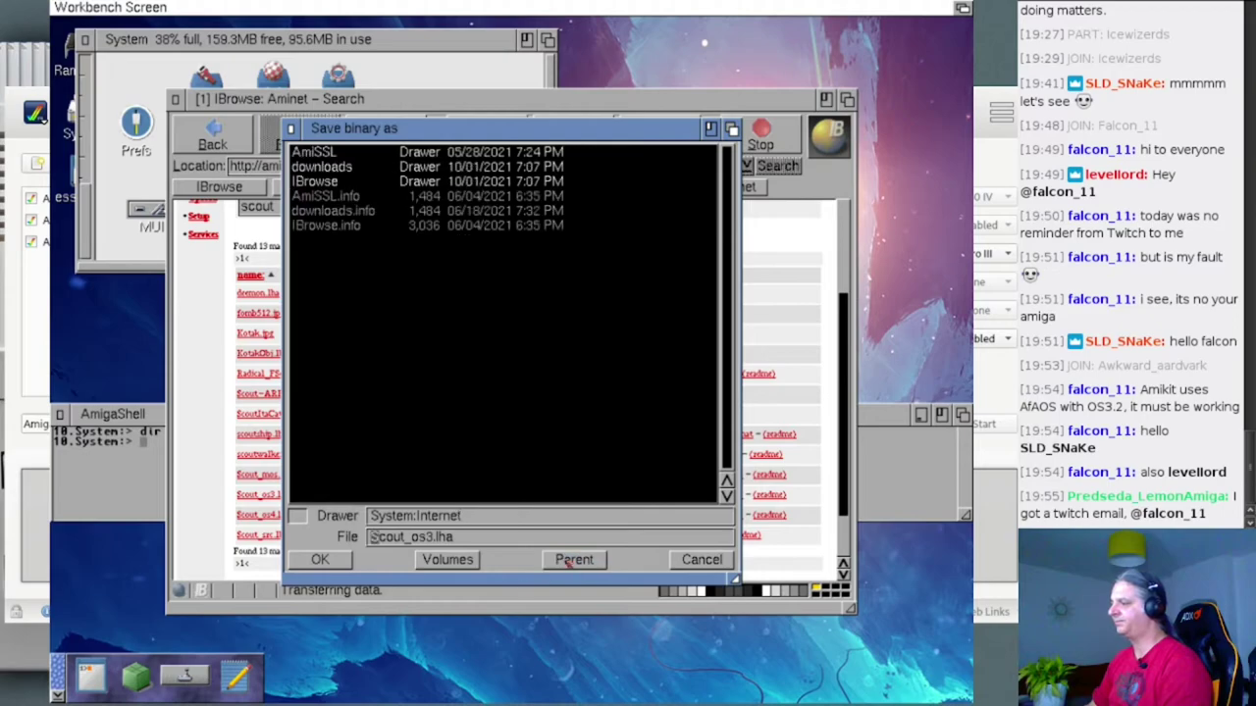
click(320, 169)
click(339, 560)
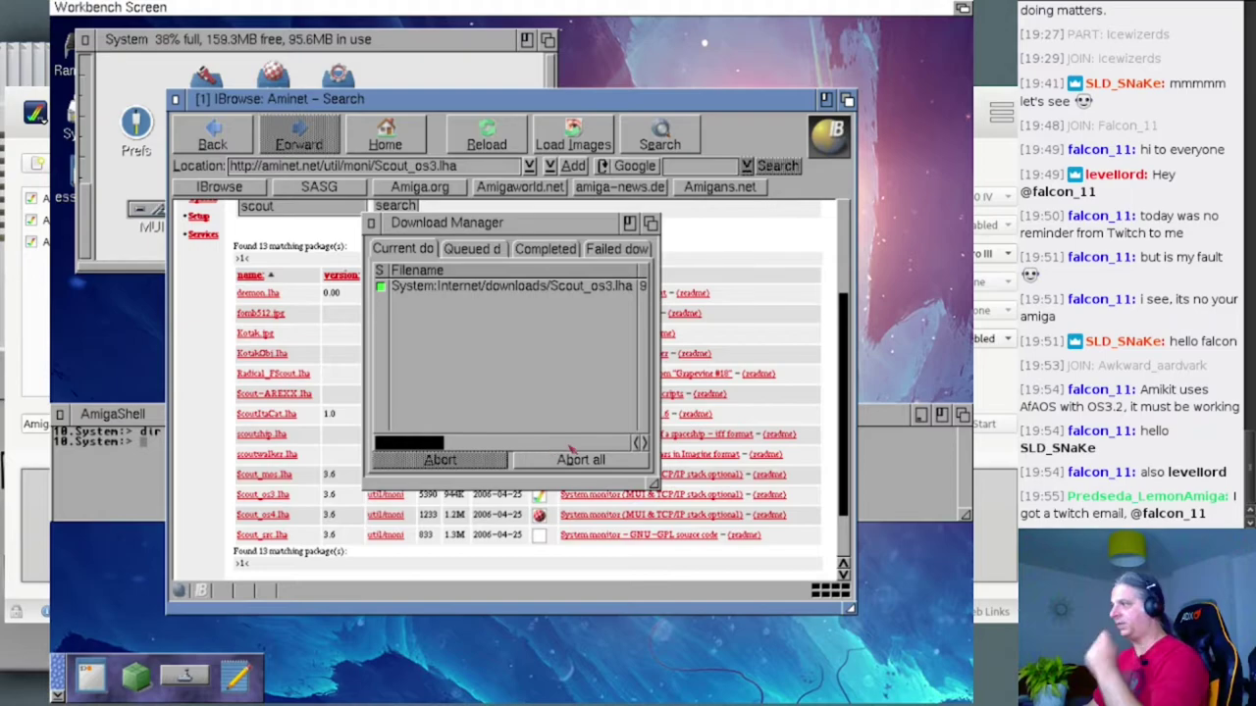
click(176, 99)
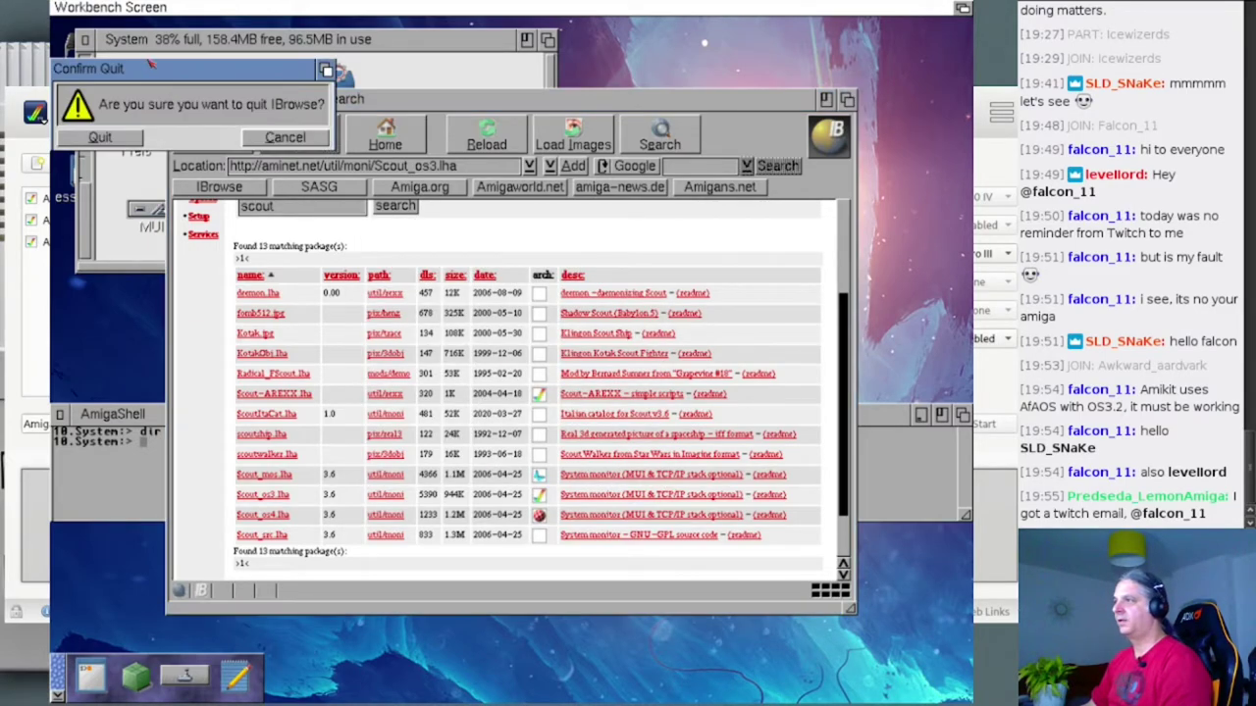
click(106, 138)
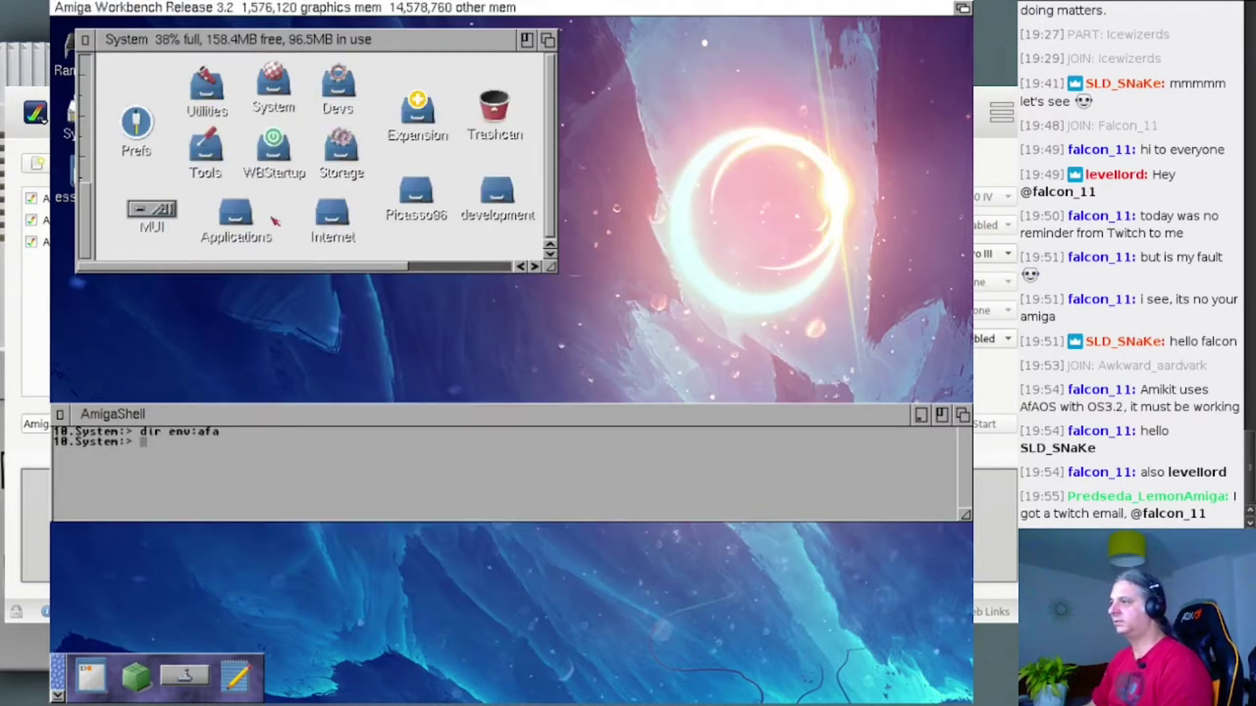
- Open the downloads drawer inside Internet, enlarge its window and show its contents as a text list
double_click(333, 209)
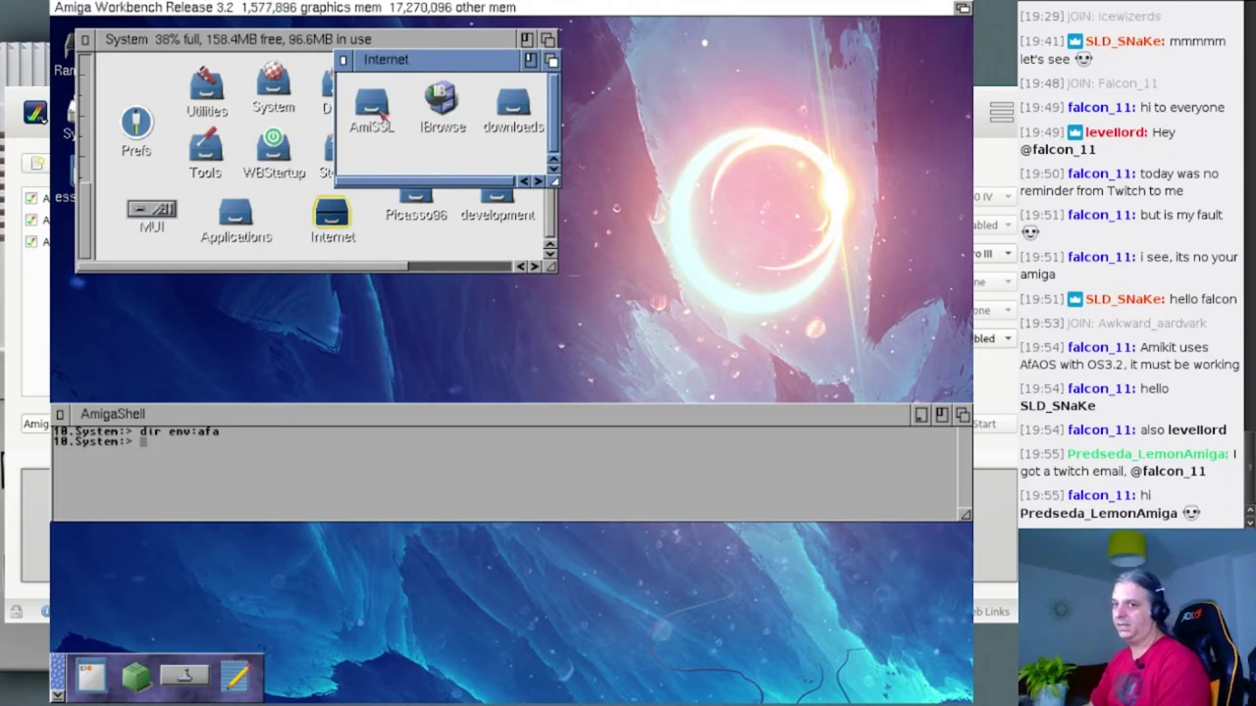
click(401, 157)
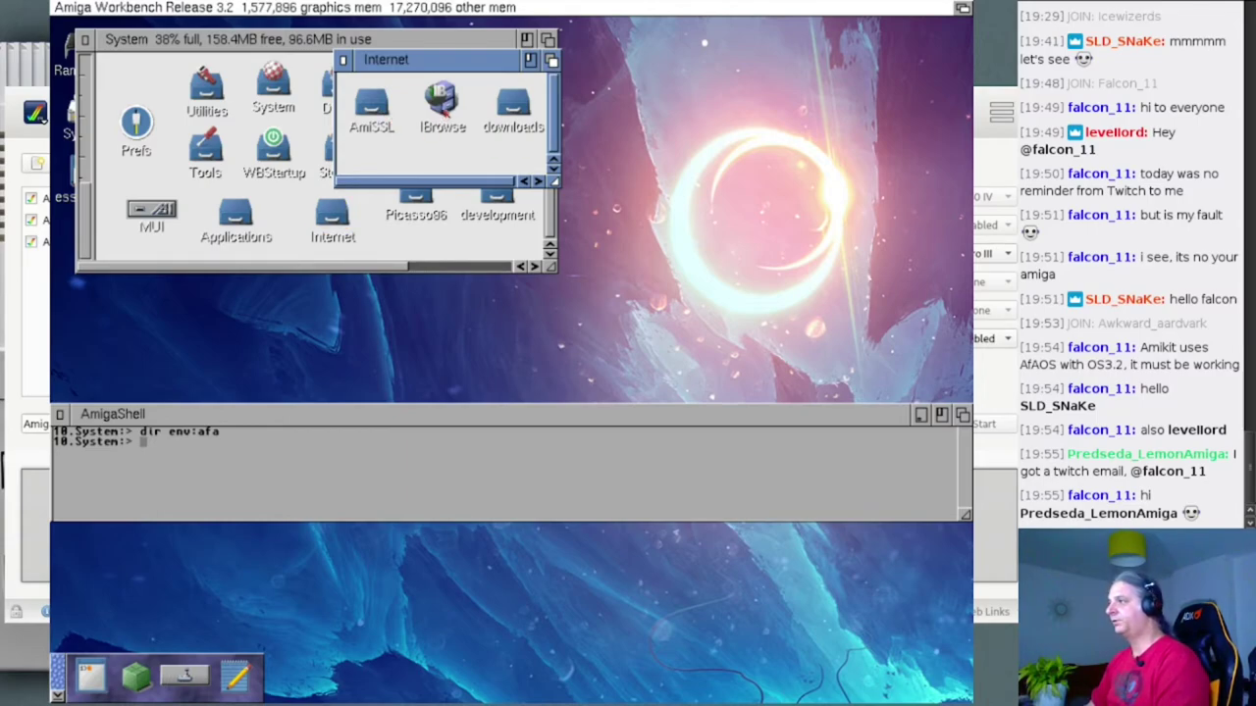
double_click(512, 102)
drag(555, 183, 642, 348)
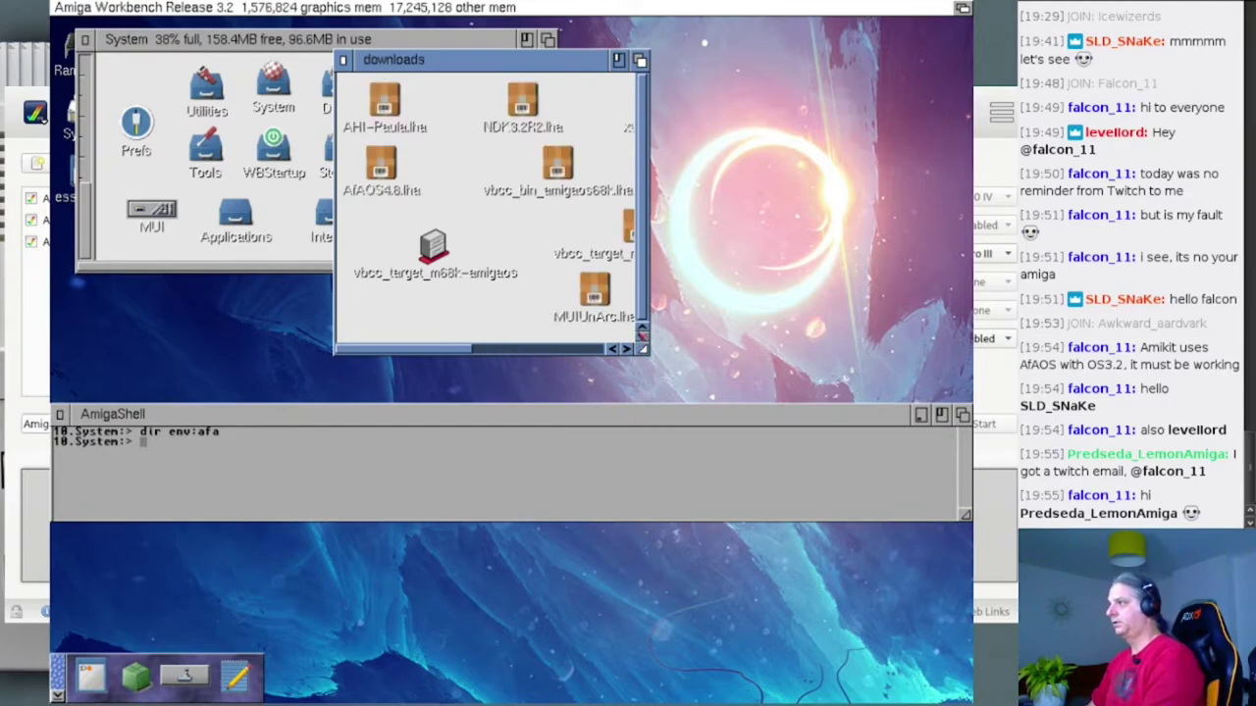
key(super+2)
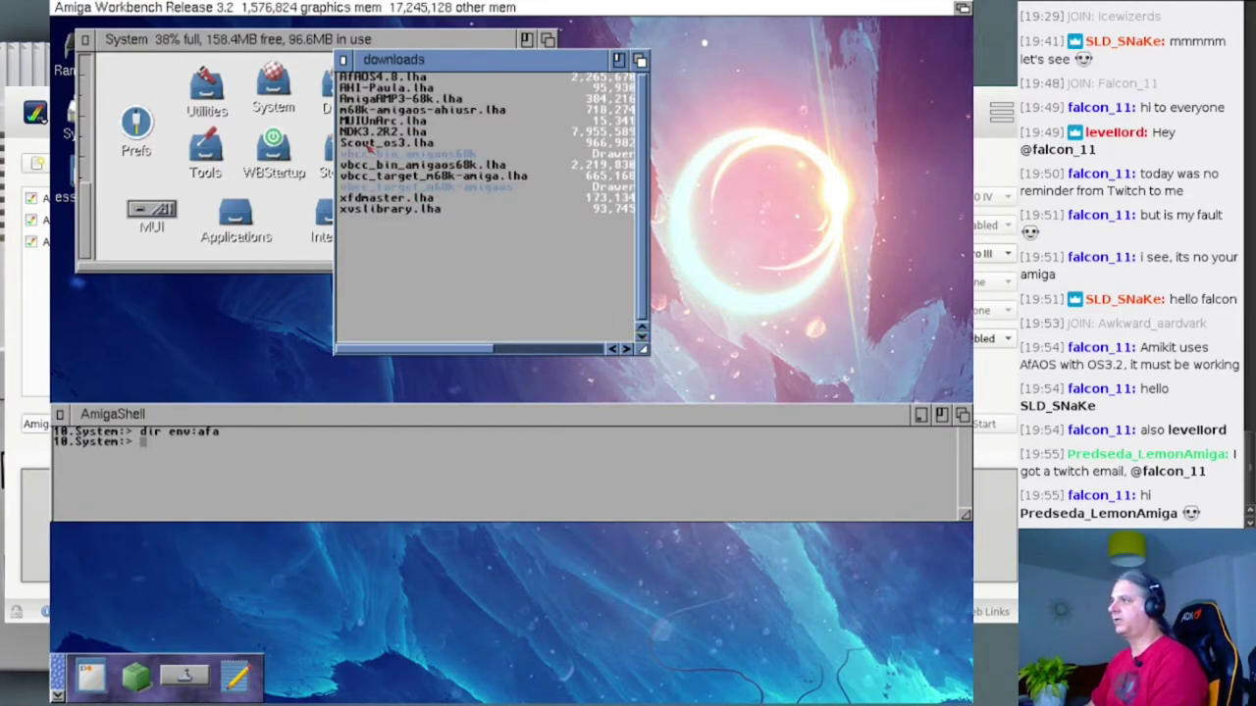
- Try to open Scout_os3.lha directly from the downloads drawer with MUI UnArc, closing the unpacker again
double_click(369, 145)
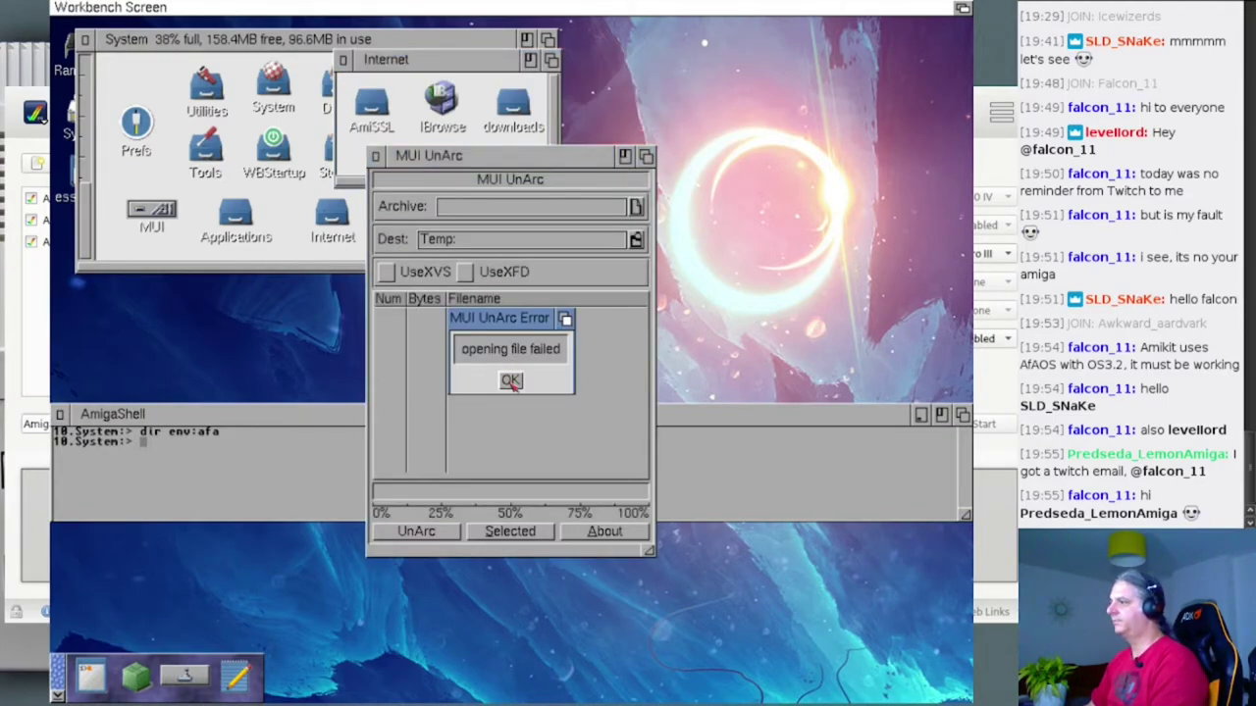
click(510, 381)
click(377, 158)
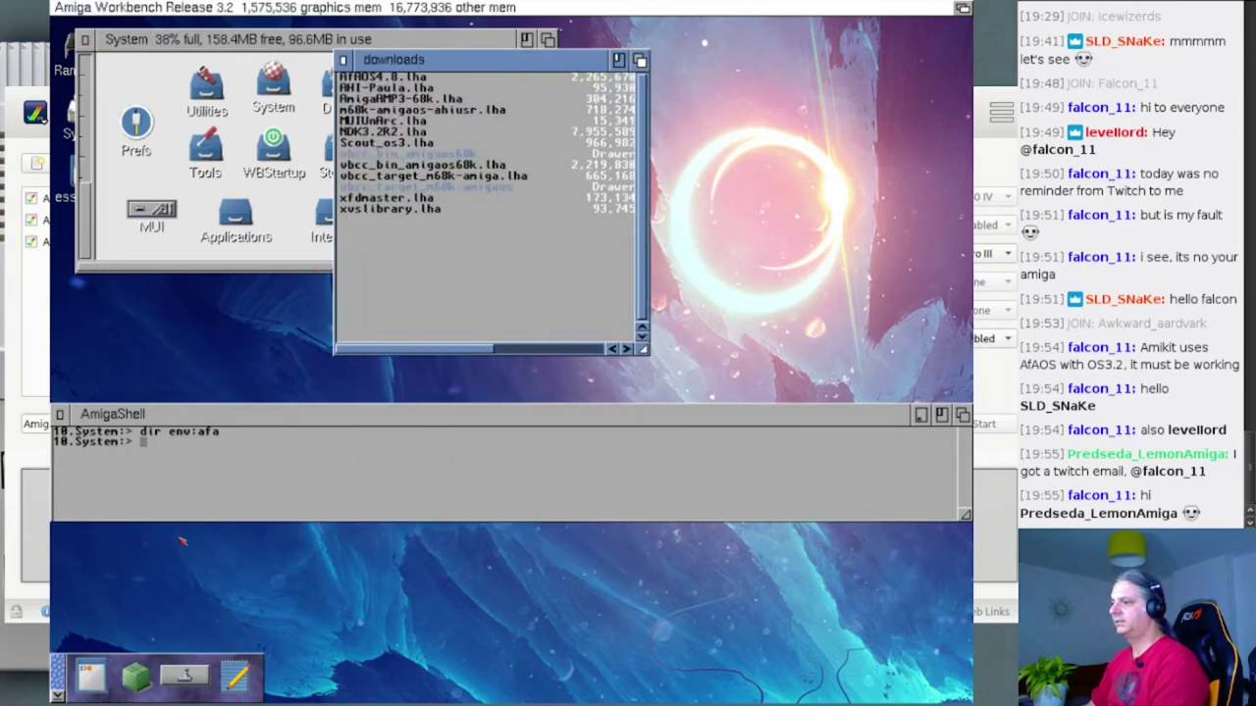
- Unpack Scout_os3.lha into System:Applications with Unarc, closing the unpacker and the downloads drawer when finished
click(135, 675)
drag(390, 144, 512, 389)
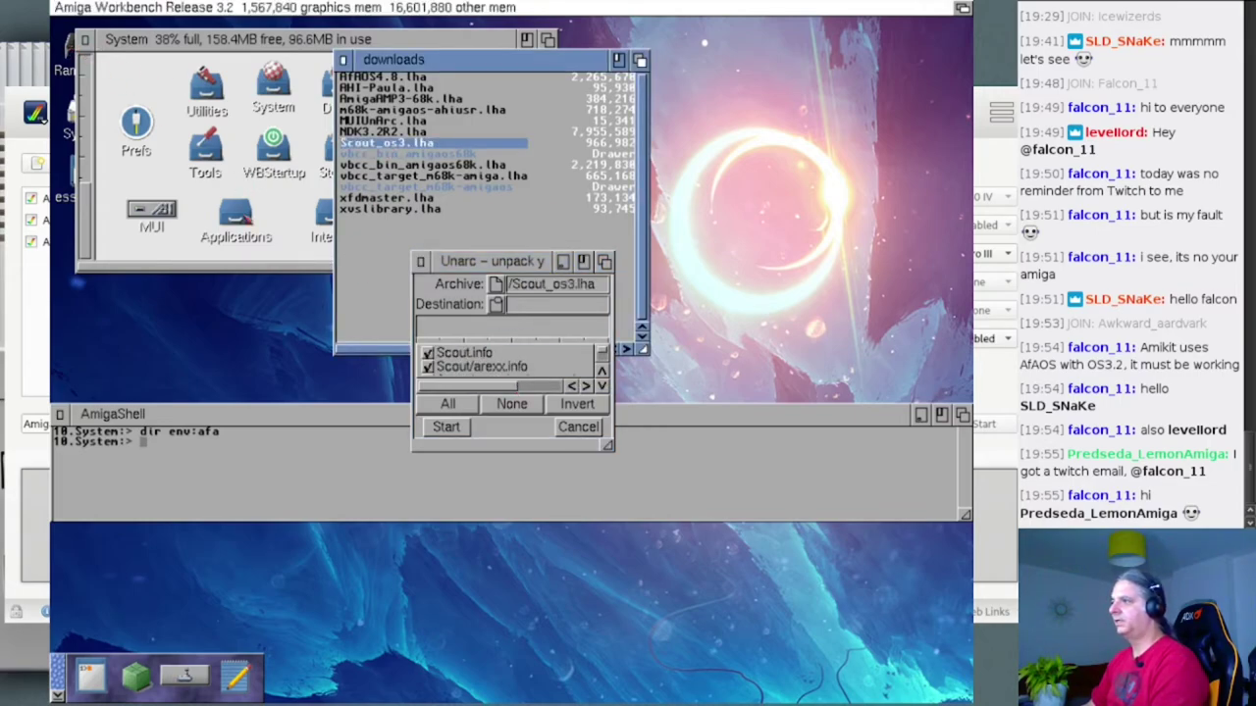
drag(236, 214, 541, 312)
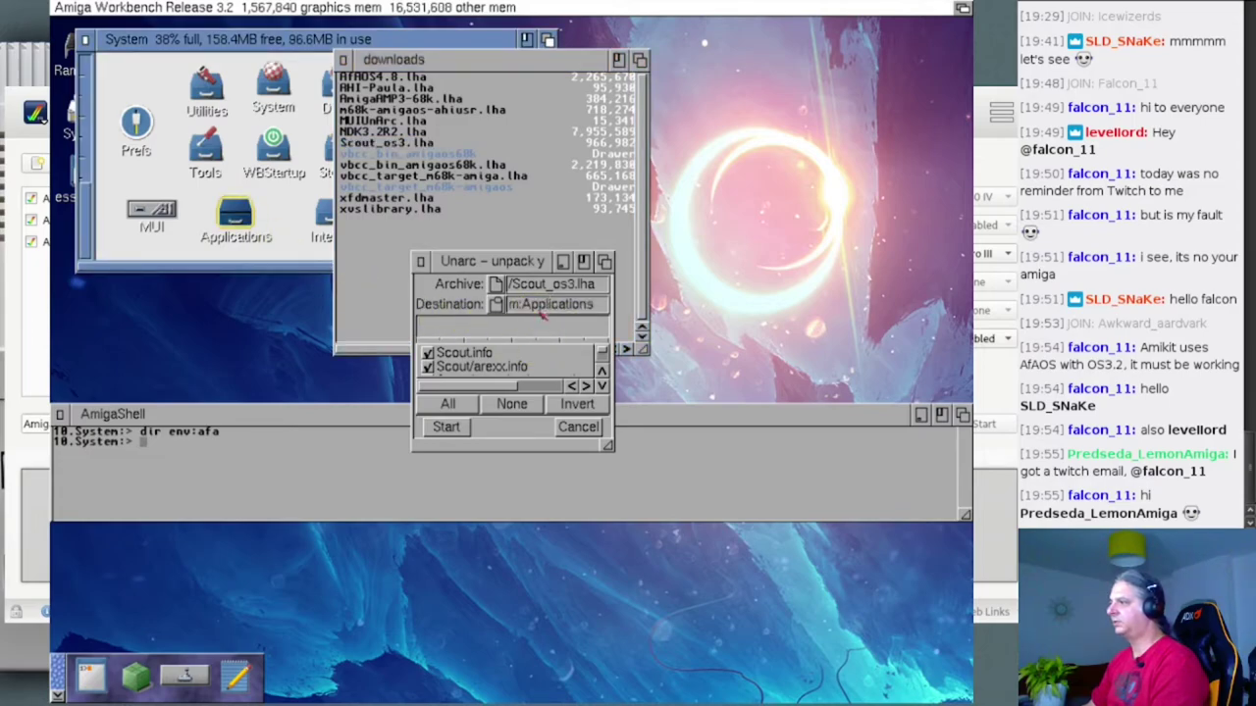
click(441, 432)
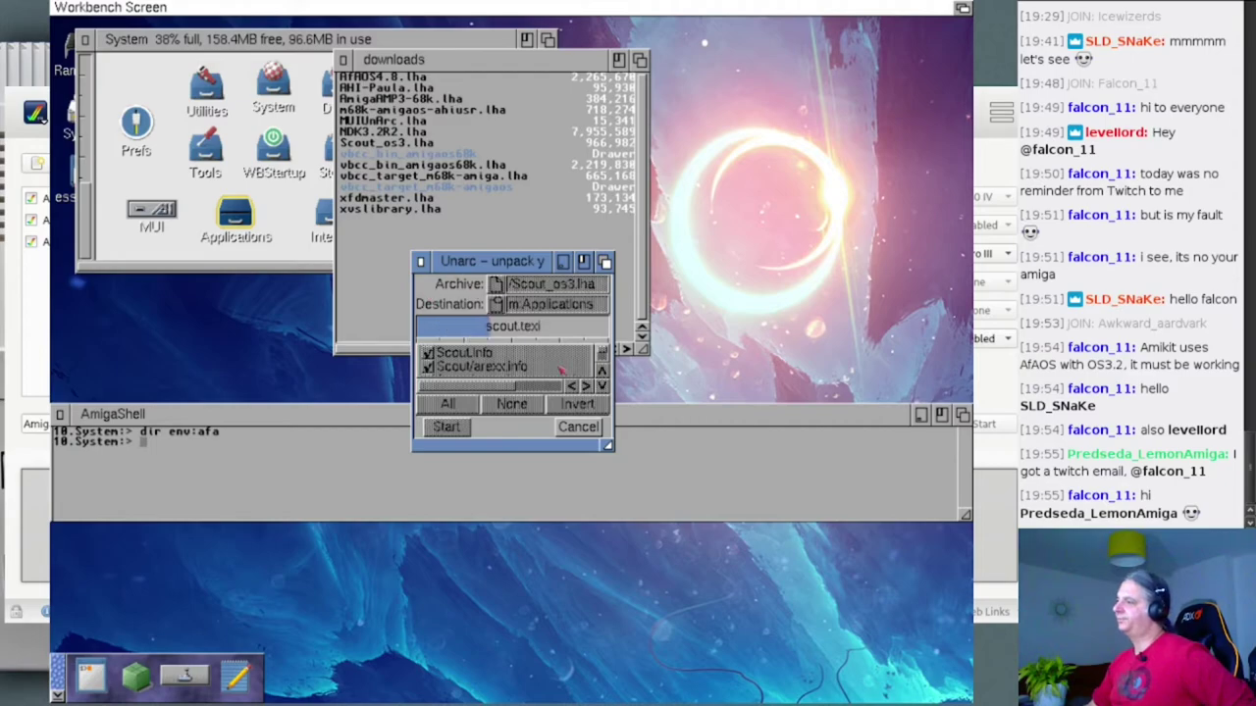
drag(606, 446, 868, 695)
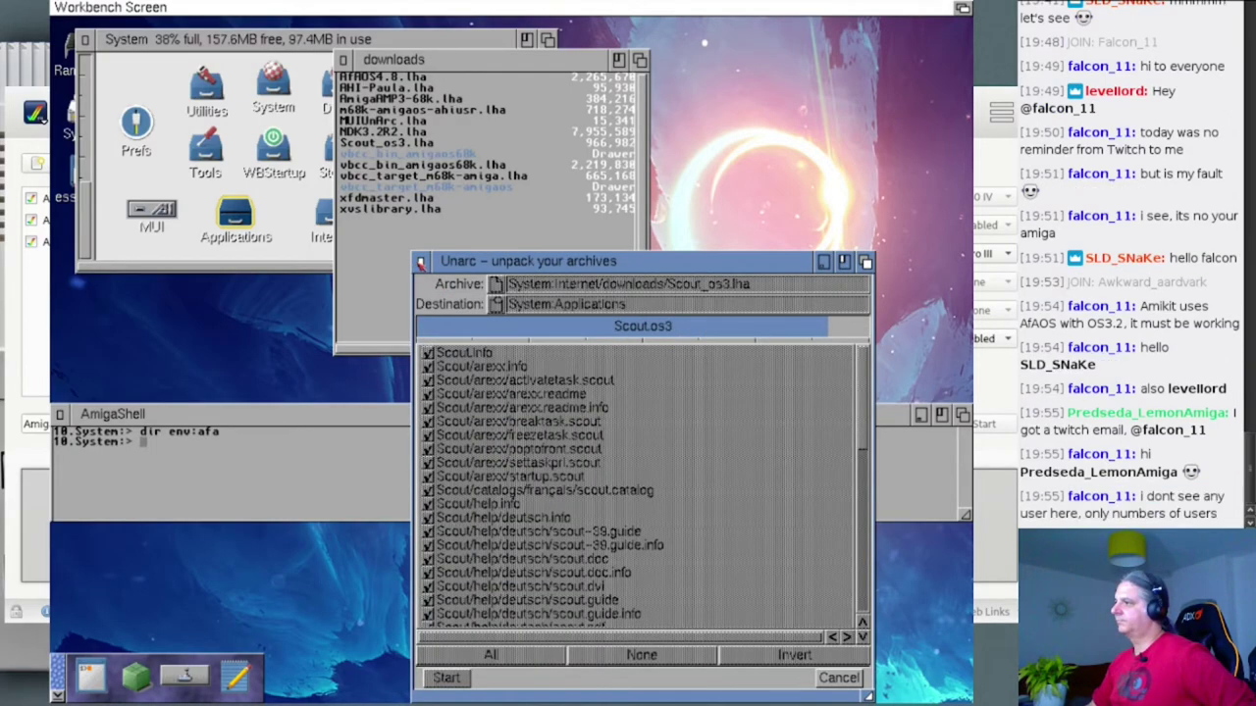
click(423, 264)
click(343, 60)
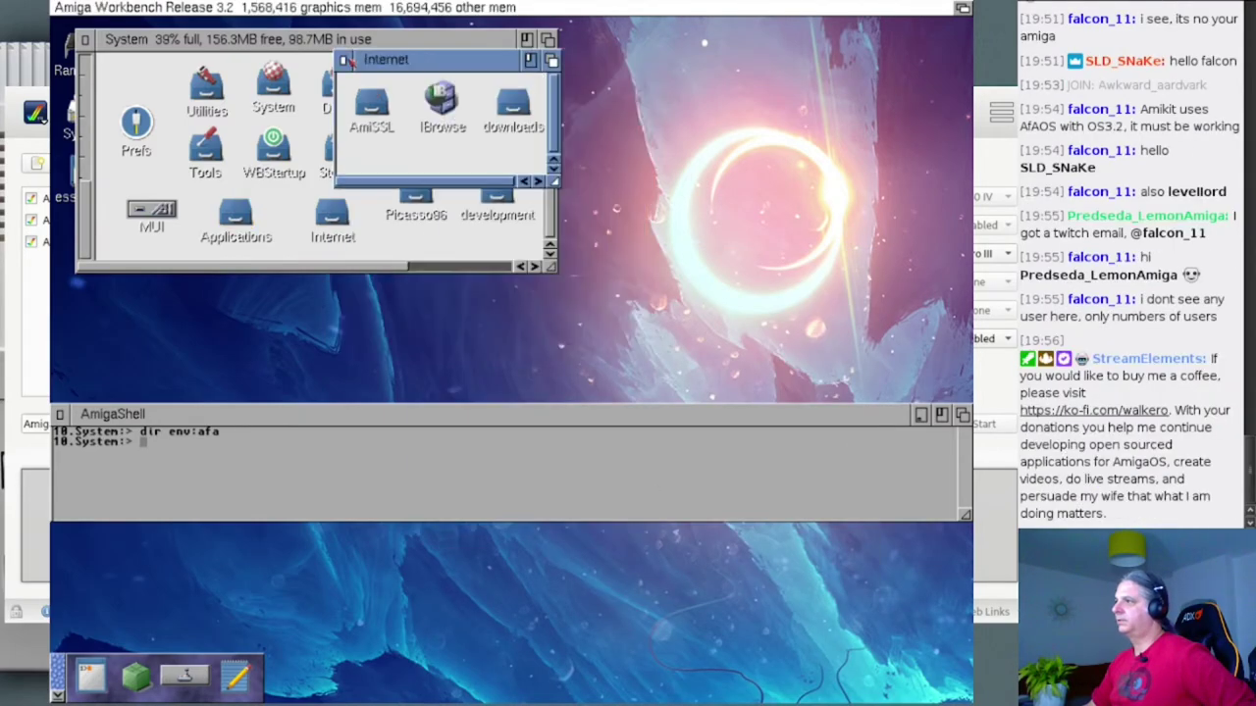
- Enlarge the opened Applications drawer and launch Scout.os3 from its Scout drawer
double_click(235, 214)
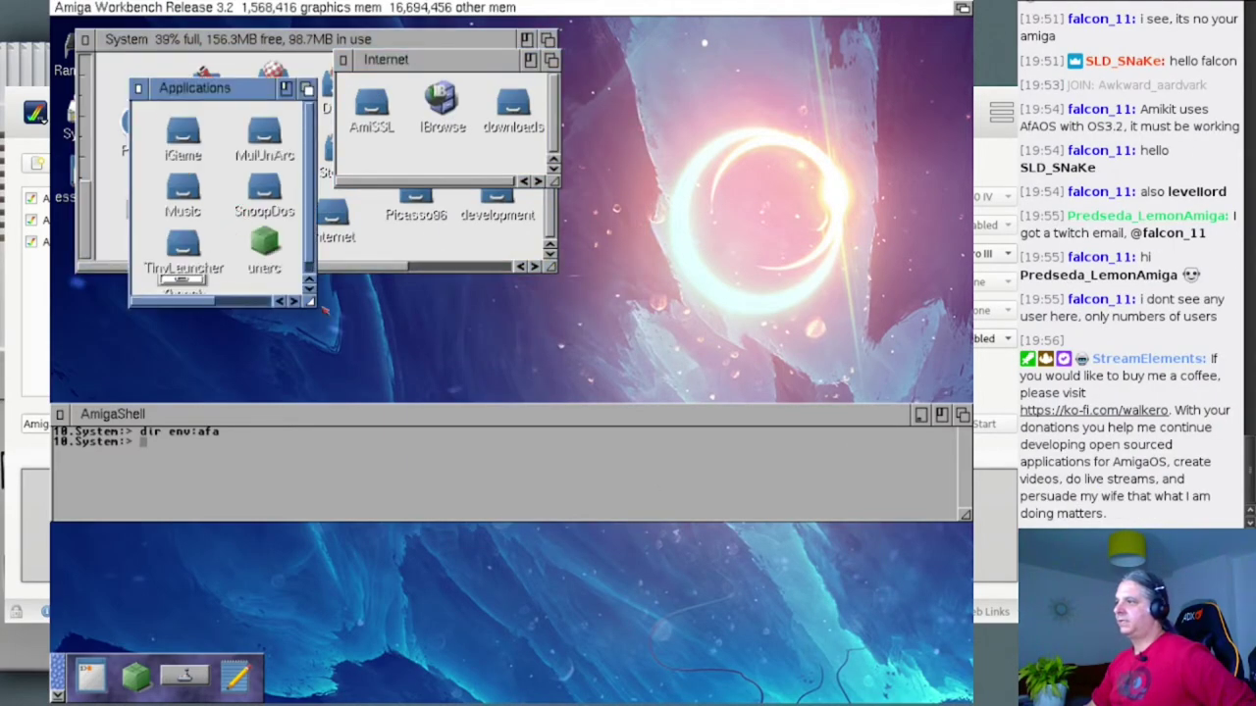
drag(311, 303, 424, 240)
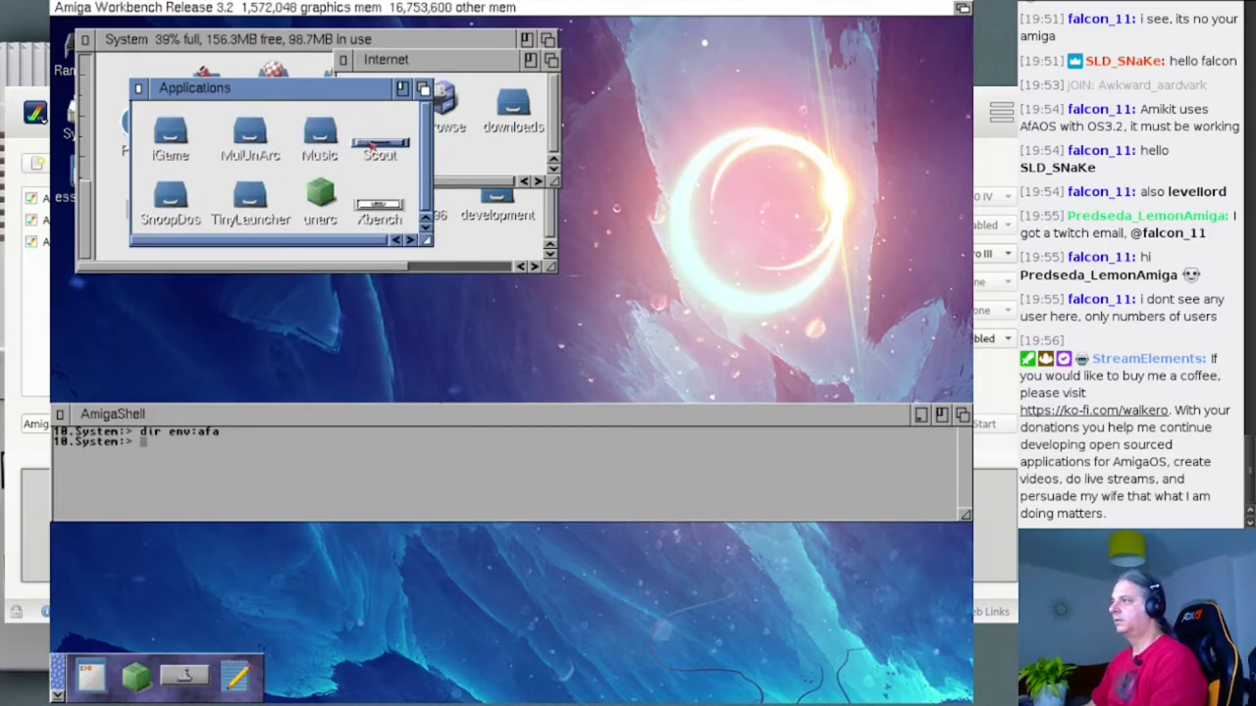
double_click(373, 144)
click(189, 120)
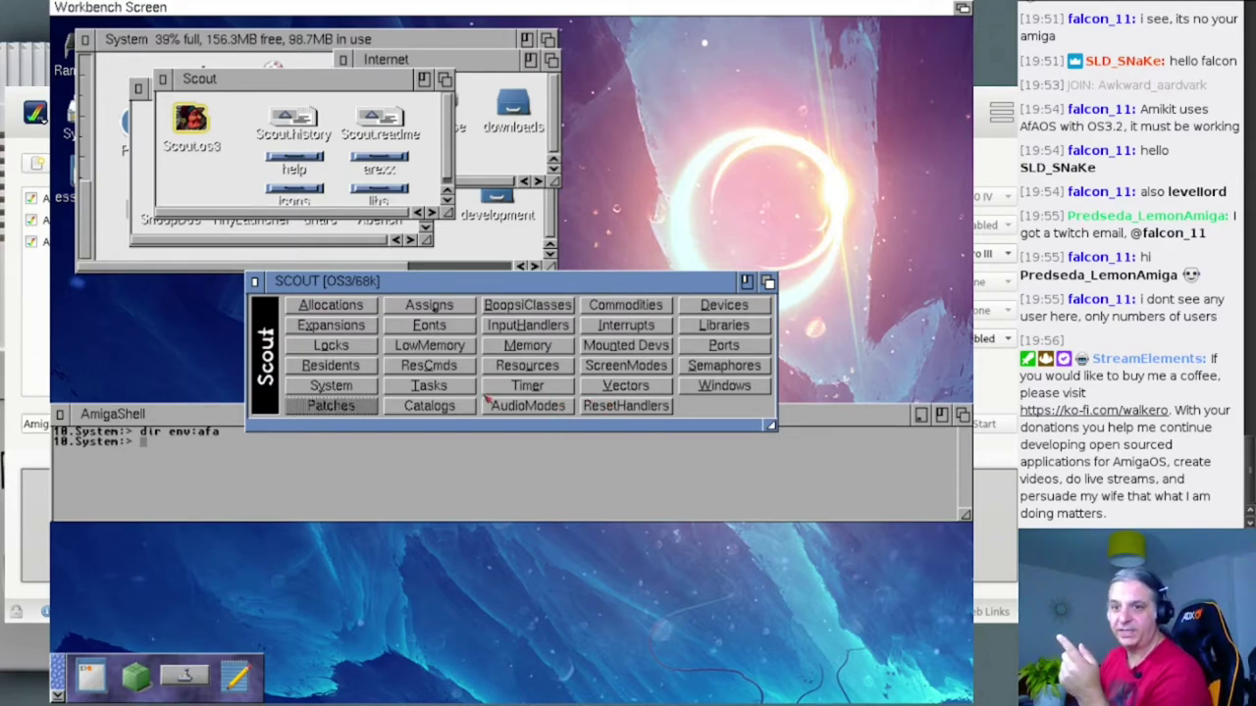
- Examine Scout's list of tasks and processes for the AfA_OS and VisualPrefs background entries, quitting Scout when done
click(428, 386)
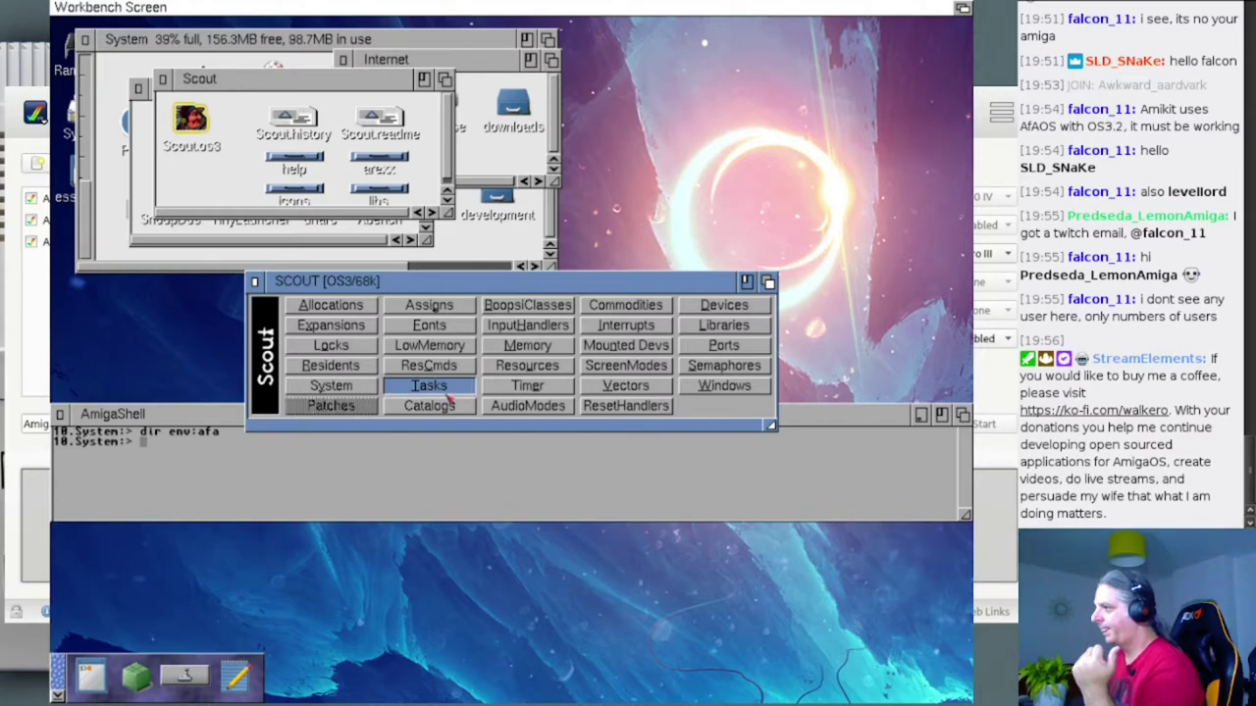
scroll(496, 331, down, 7)
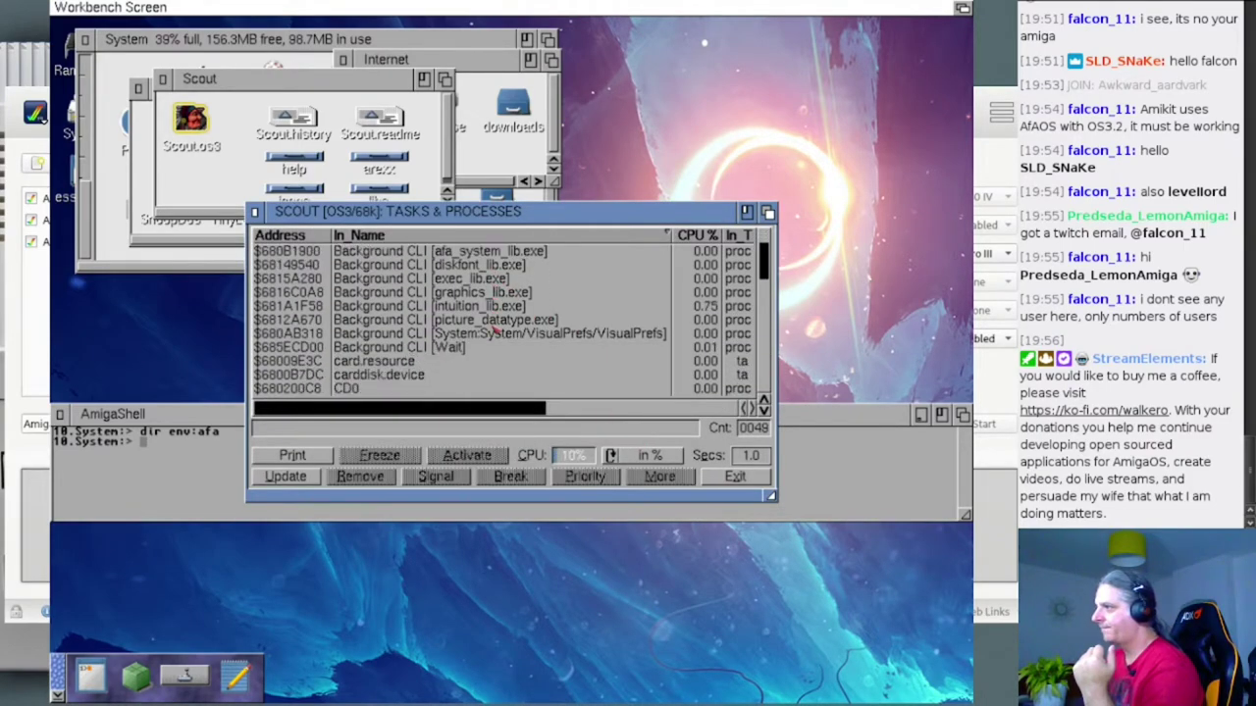
scroll(496, 331, down, 8)
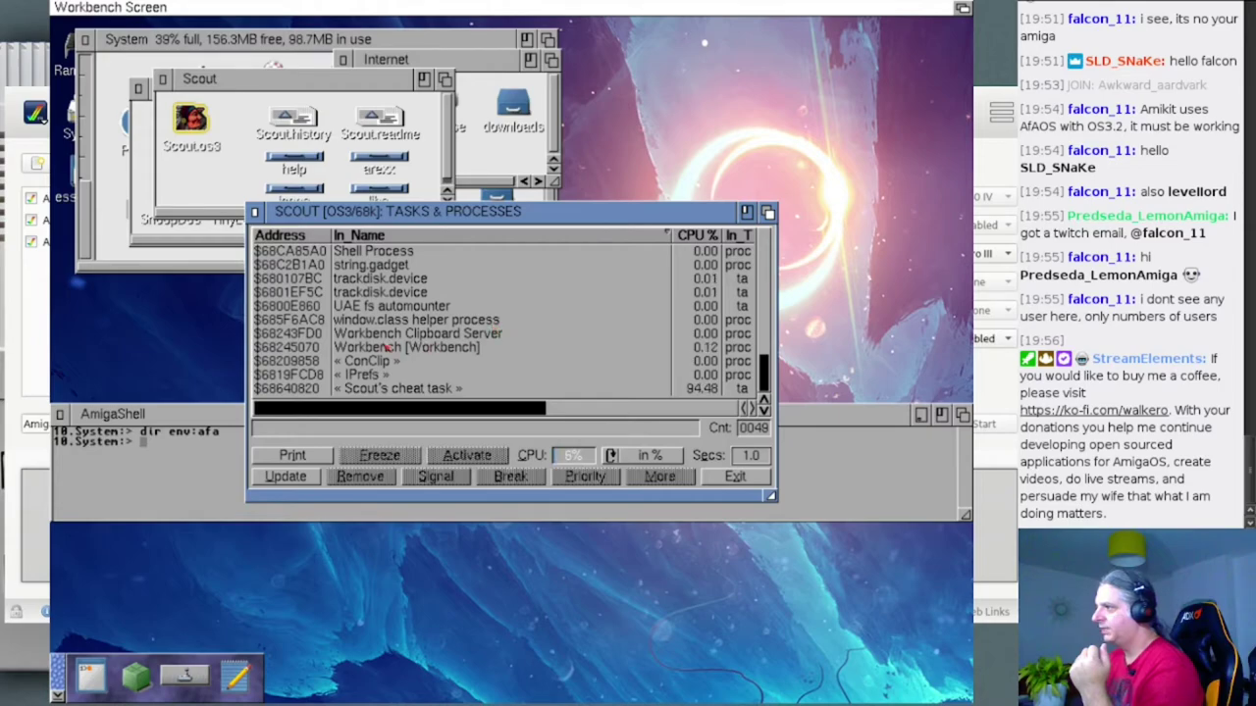
scroll(387, 349, up, 4)
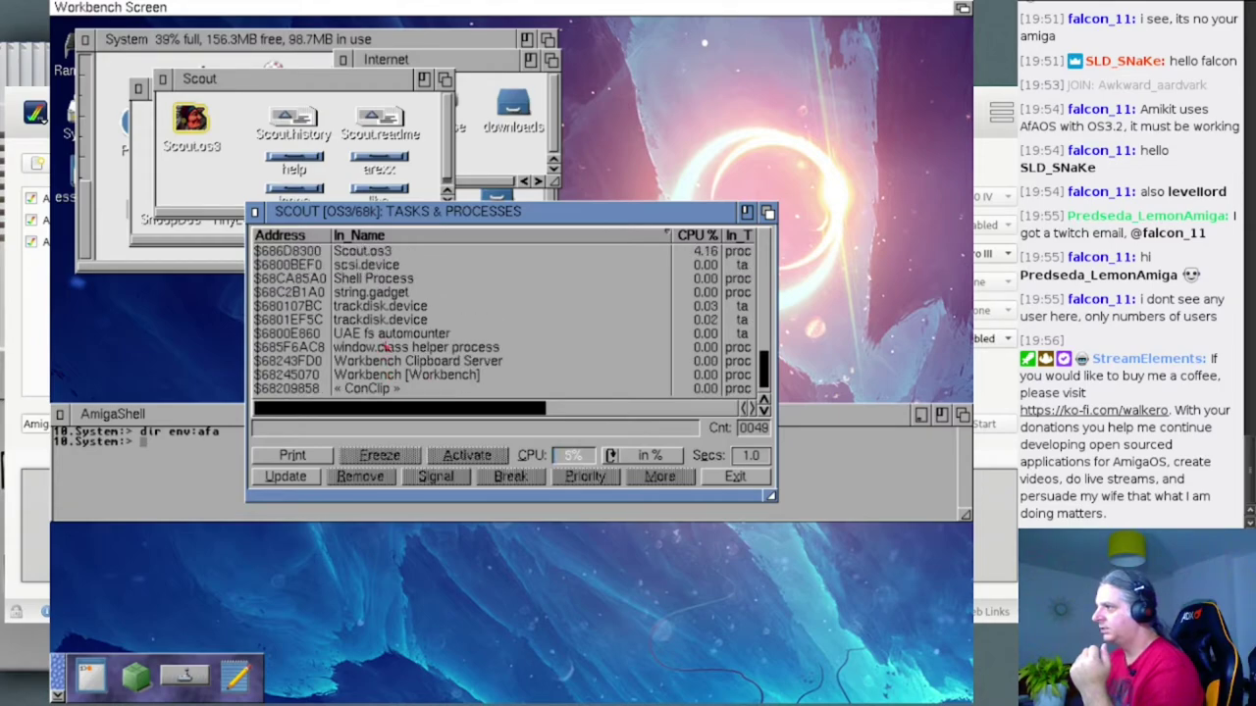
scroll(388, 349, up, 10)
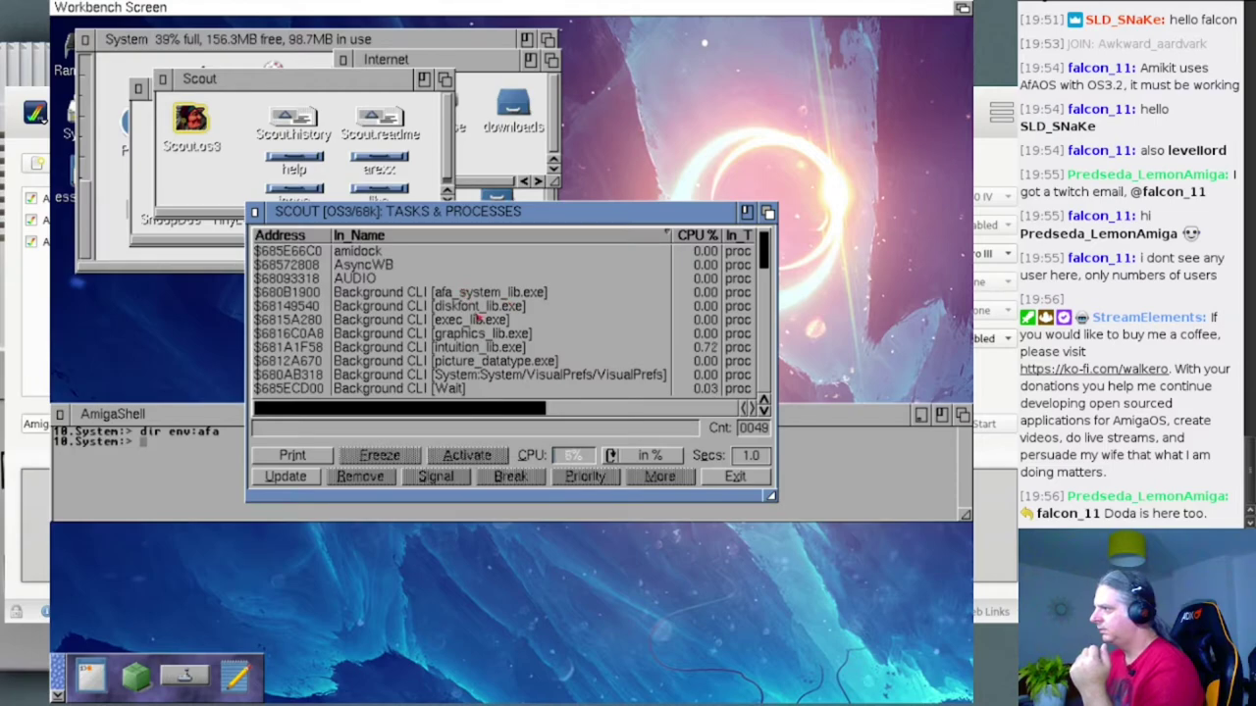
click(547, 362)
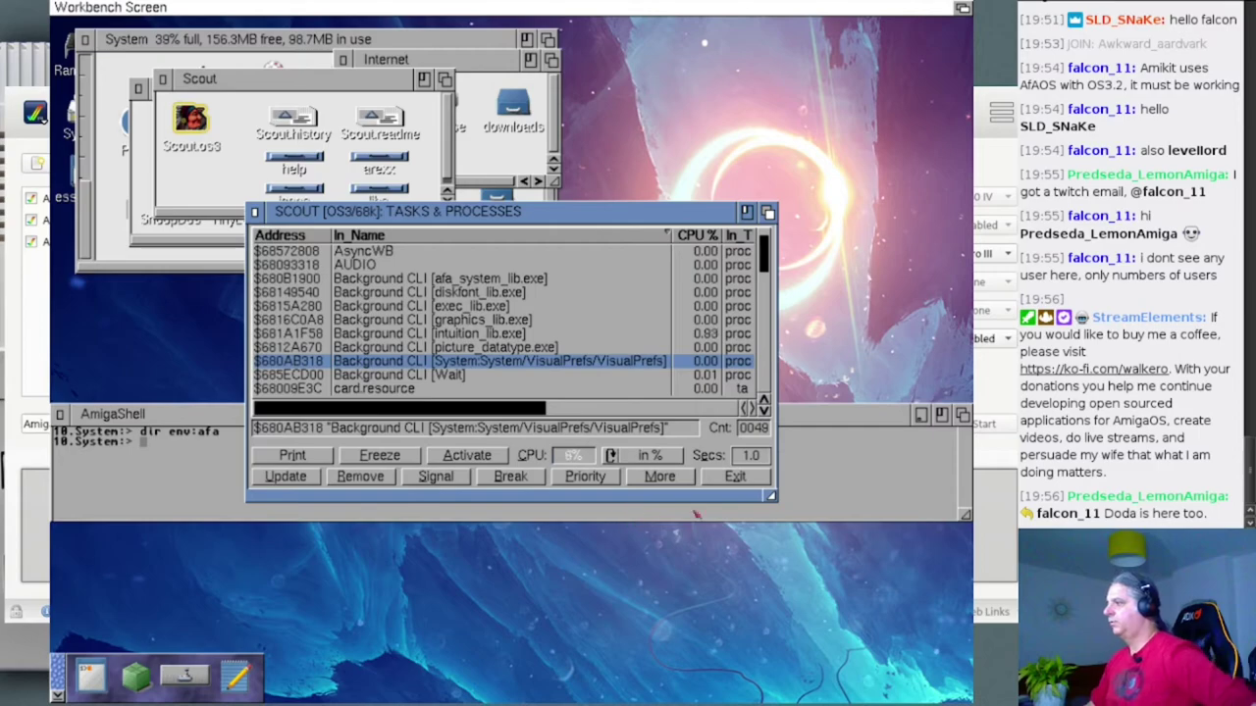
drag(769, 497, 964, 519)
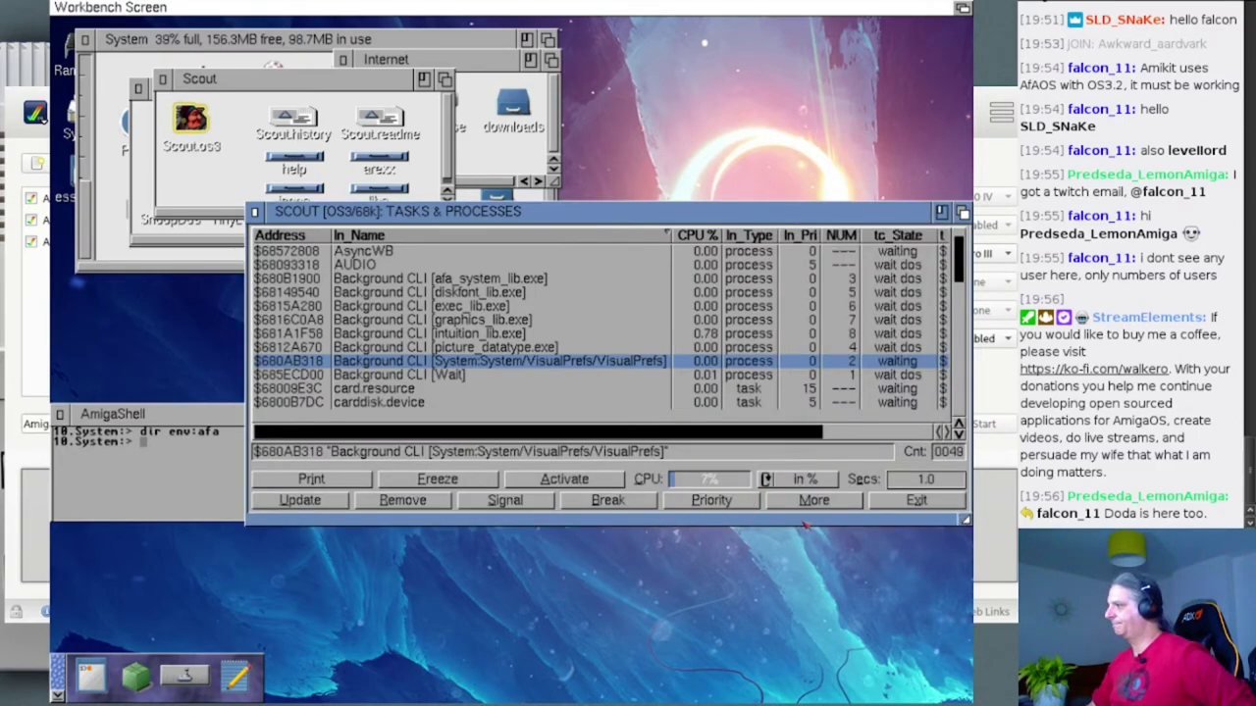
click(893, 501)
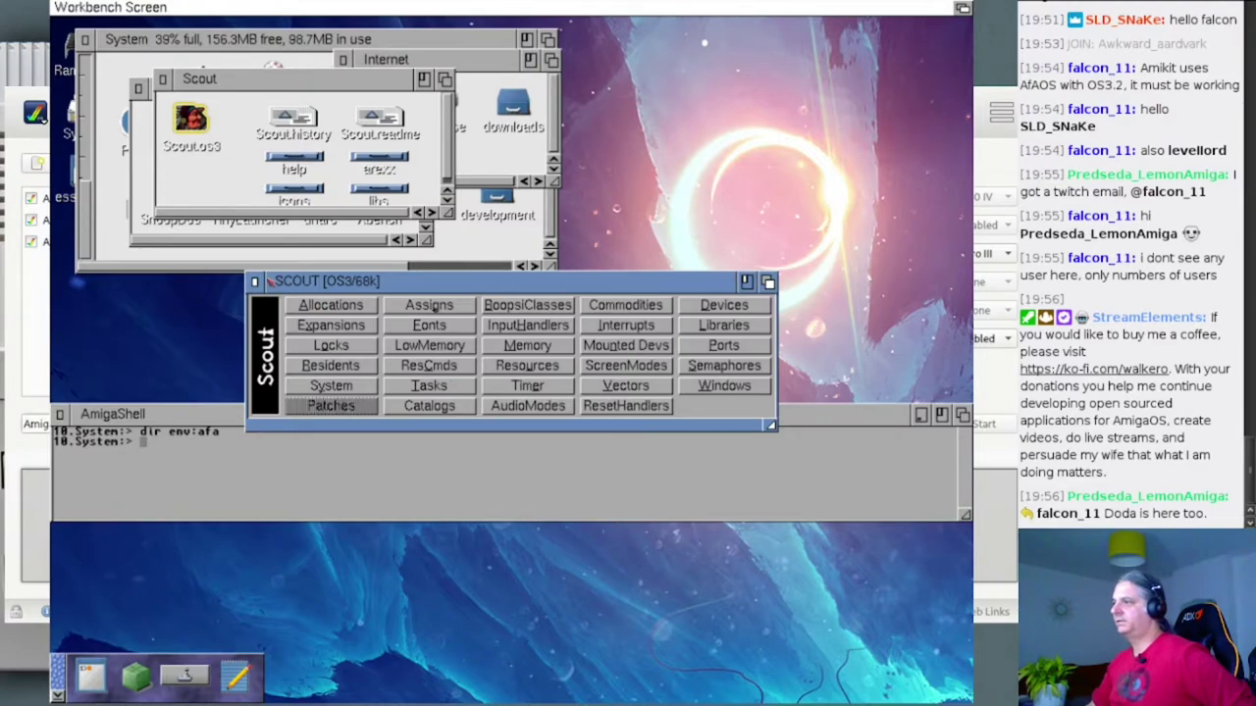
click(257, 282)
- Add Scout.os3 to the dock and close all open drawer windows
drag(203, 123, 59, 667)
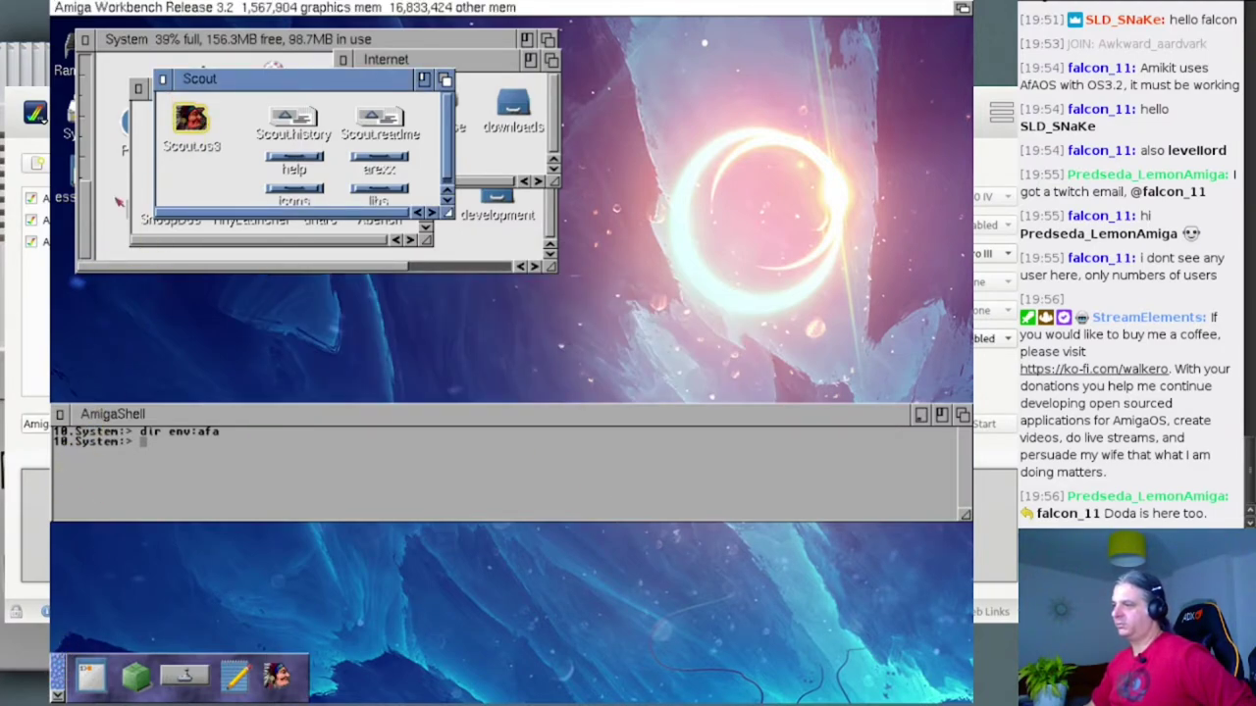
click(162, 79)
click(139, 88)
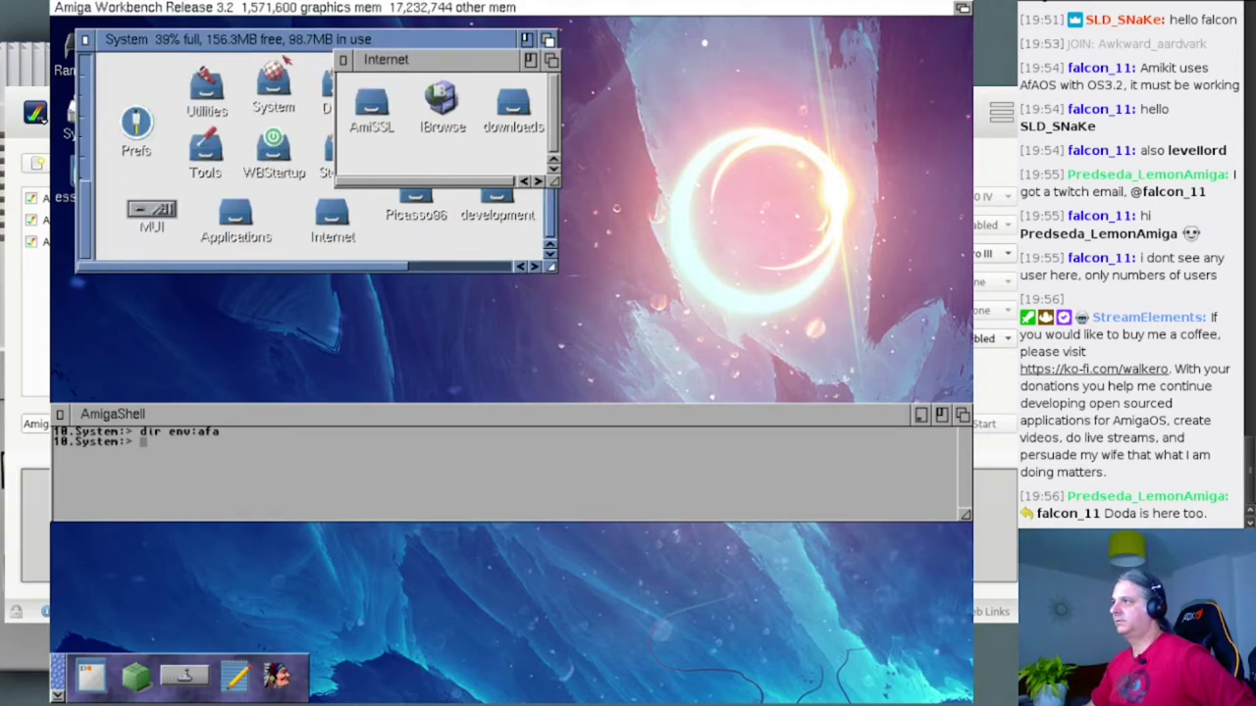
click(344, 60)
click(86, 40)
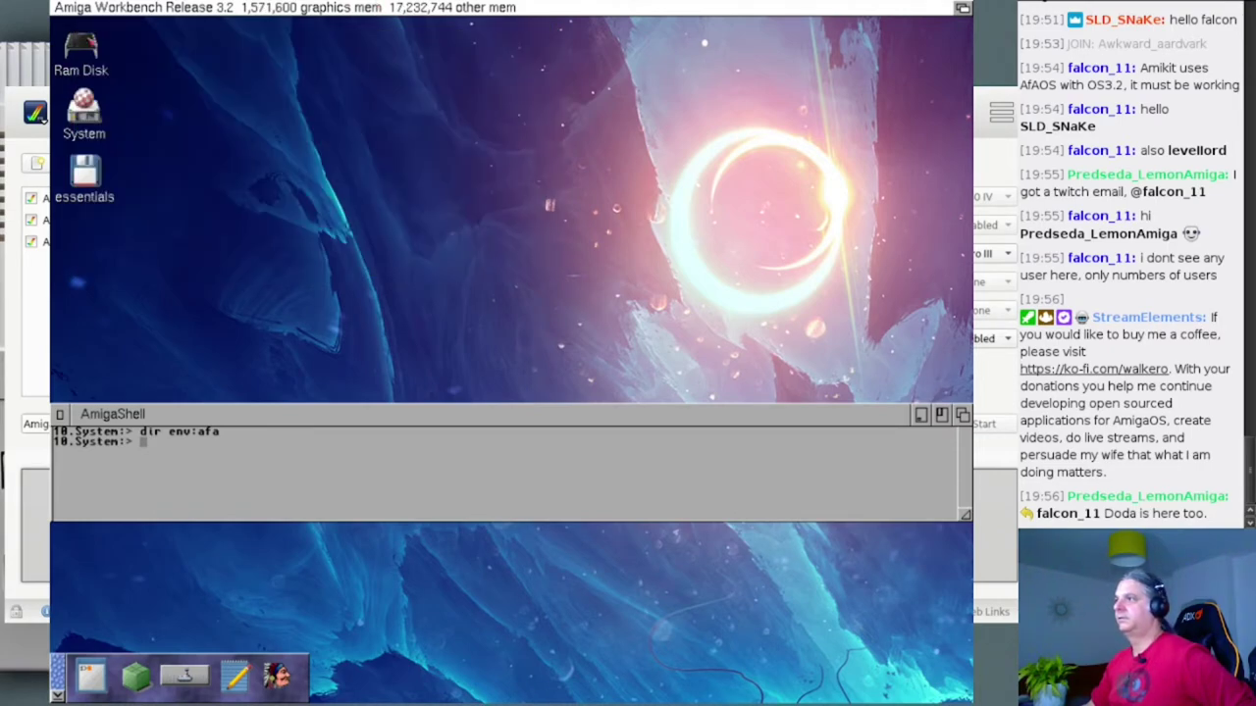
- Review the Icon, Window and Misc settings in AfA_Prefs from System's Prefs drawer, closing the preferences and drawer when finished
double_click(84, 105)
double_click(133, 126)
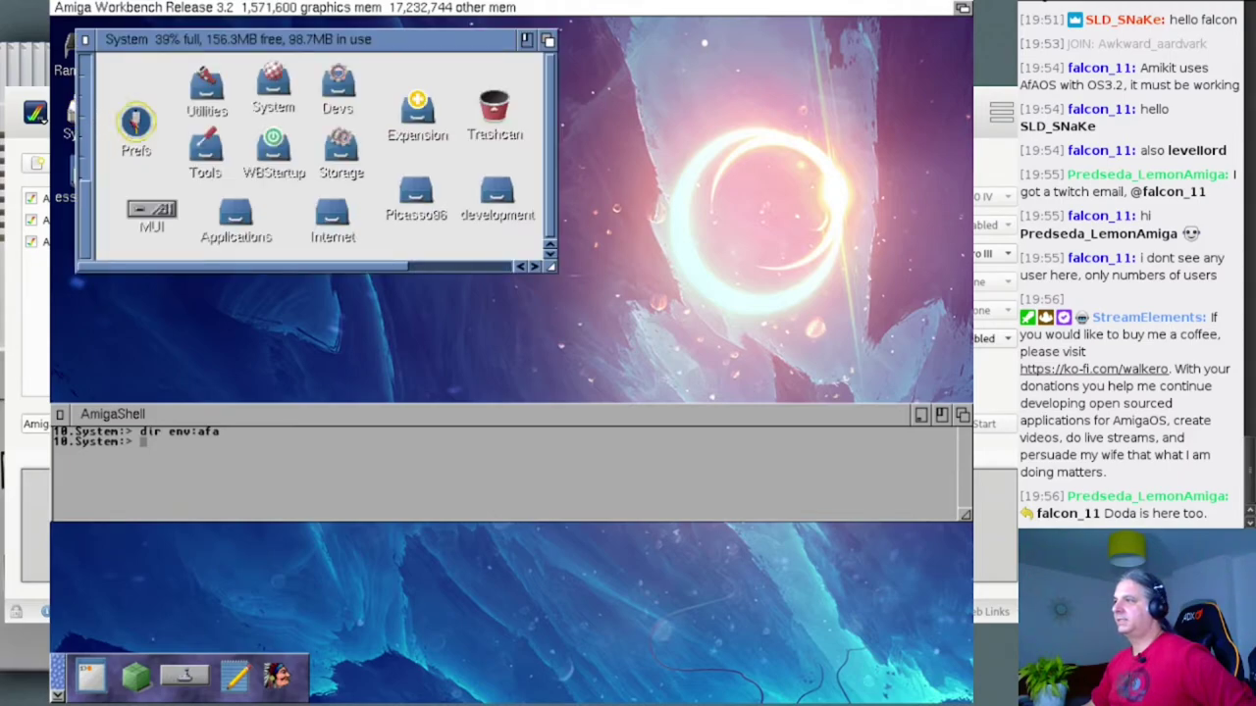
click(194, 116)
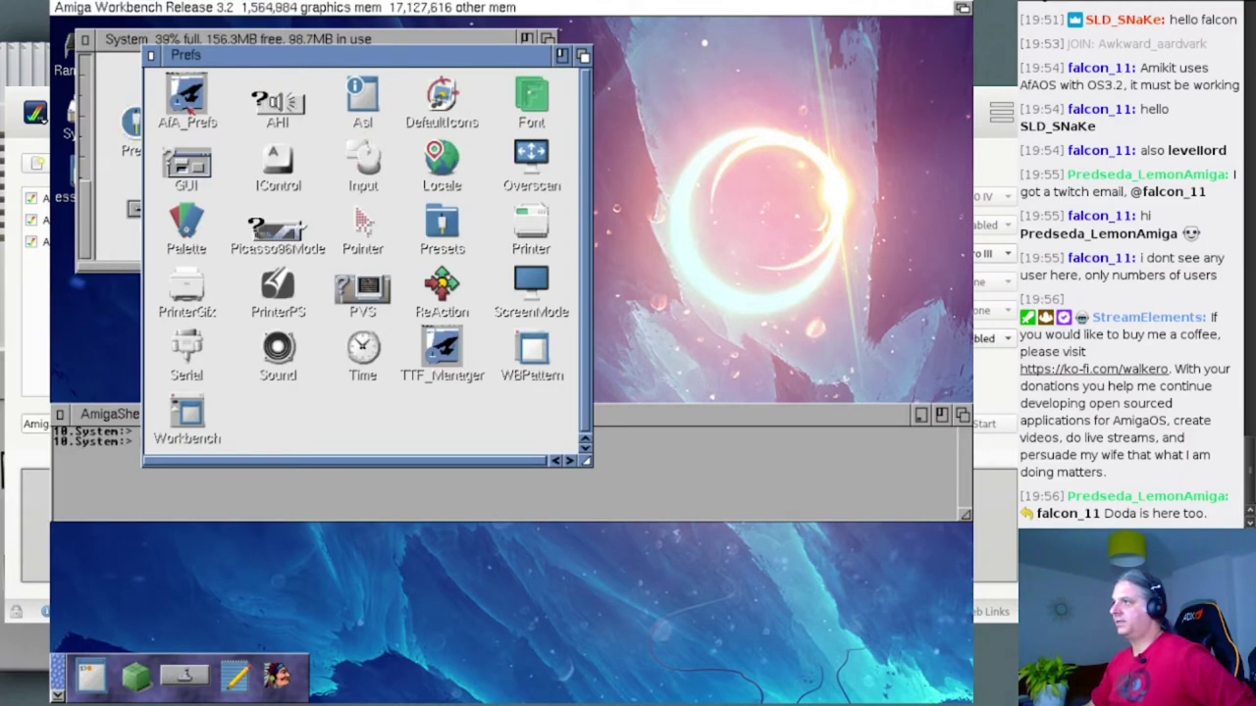
double_click(180, 116)
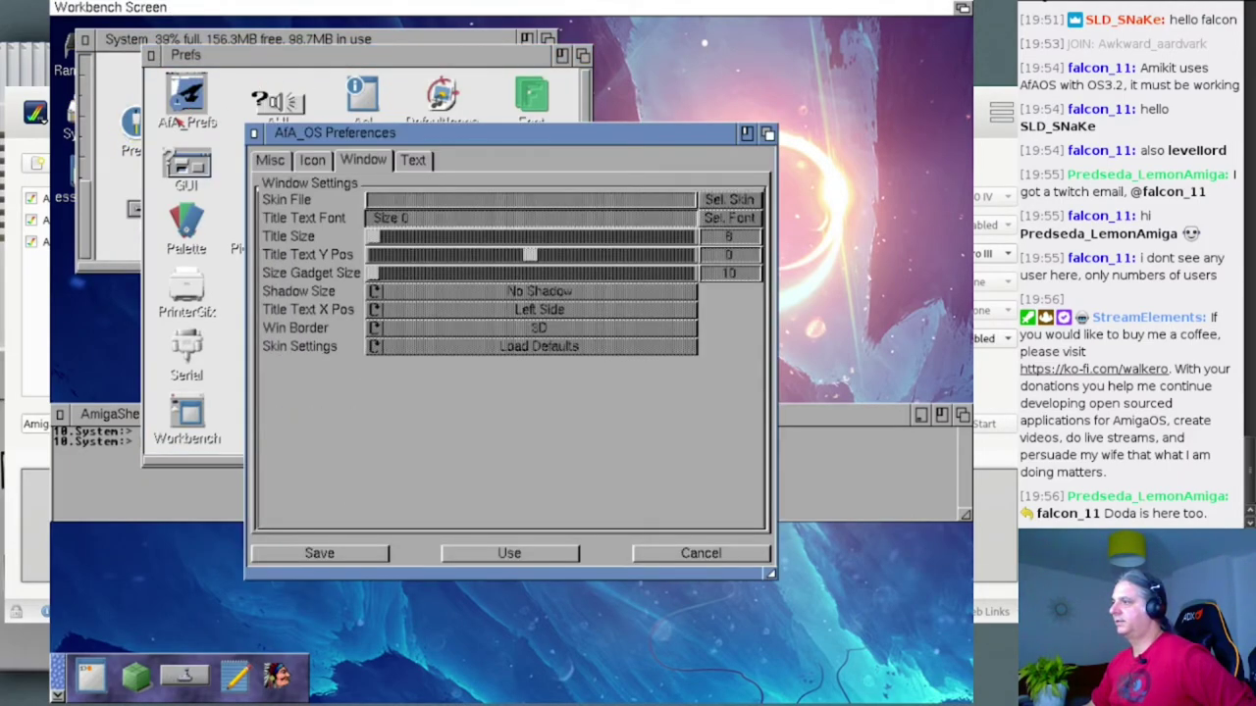
click(313, 161)
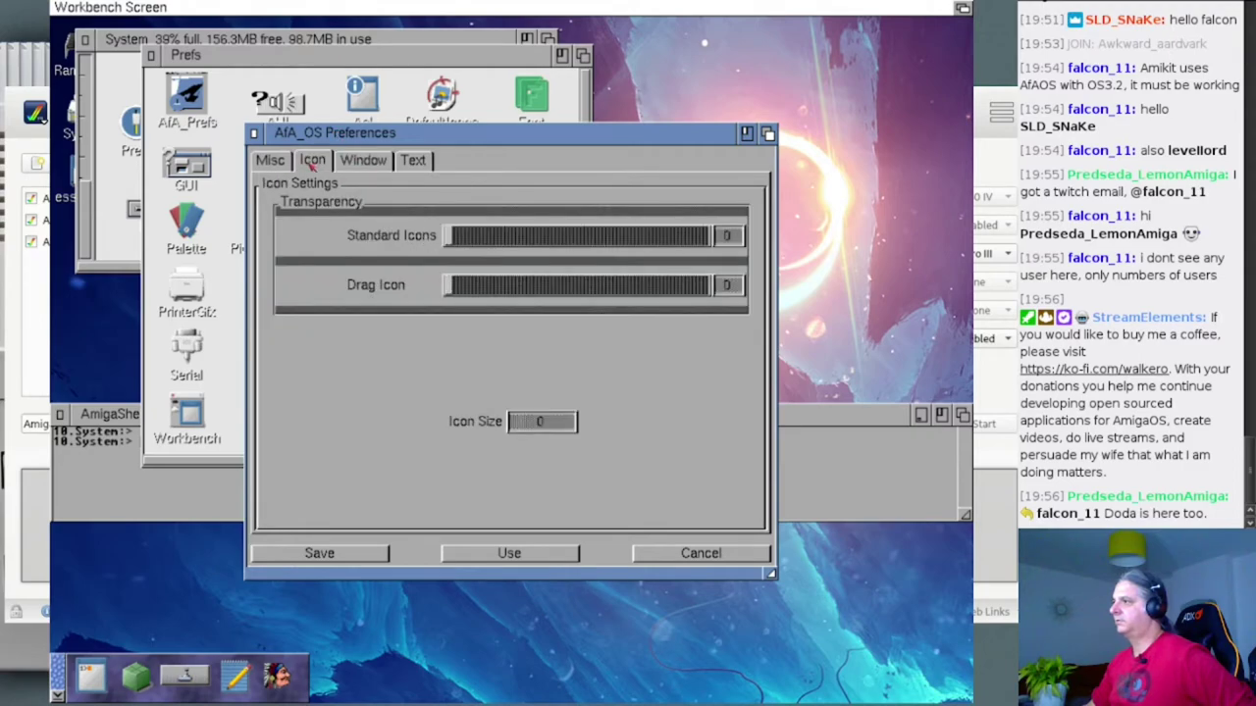
click(374, 161)
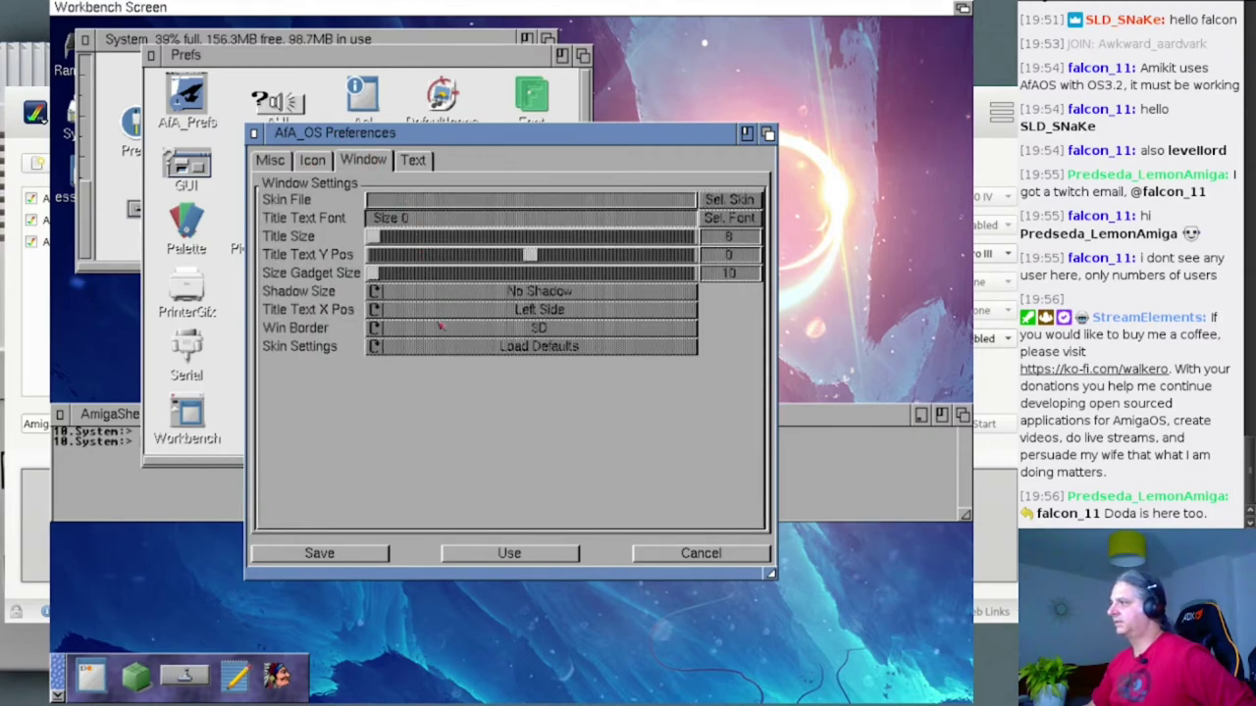
click(270, 161)
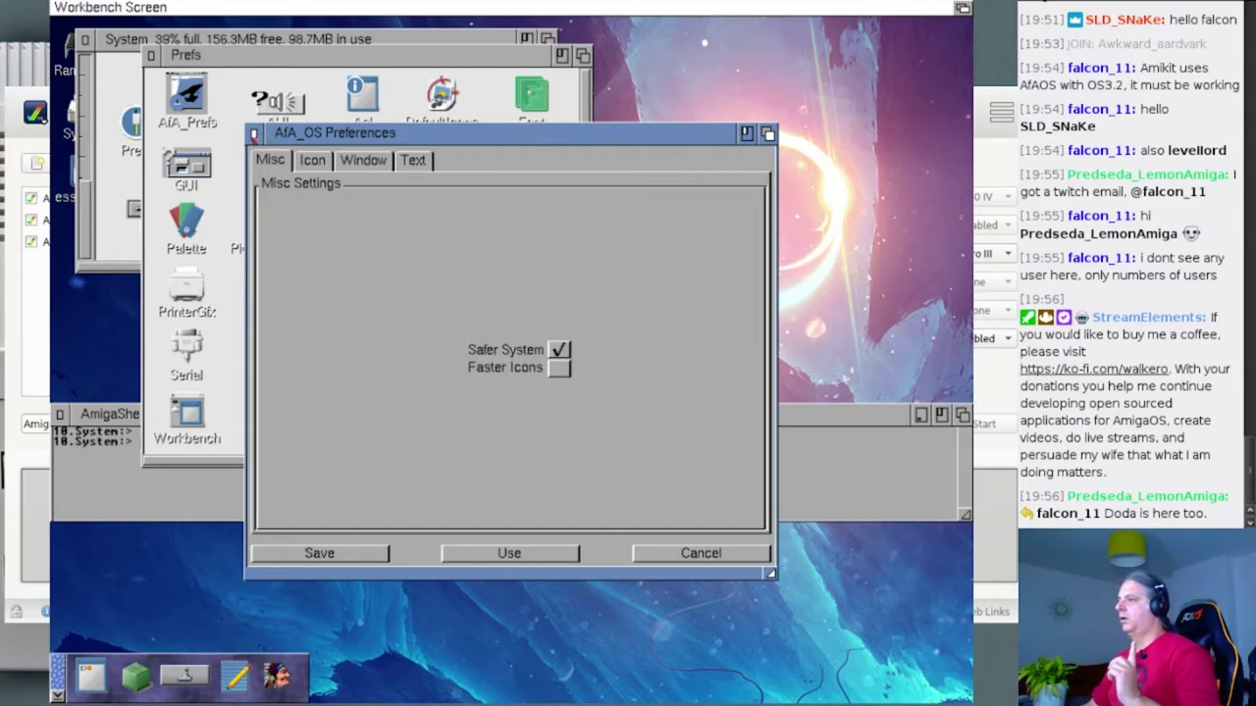
click(253, 134)
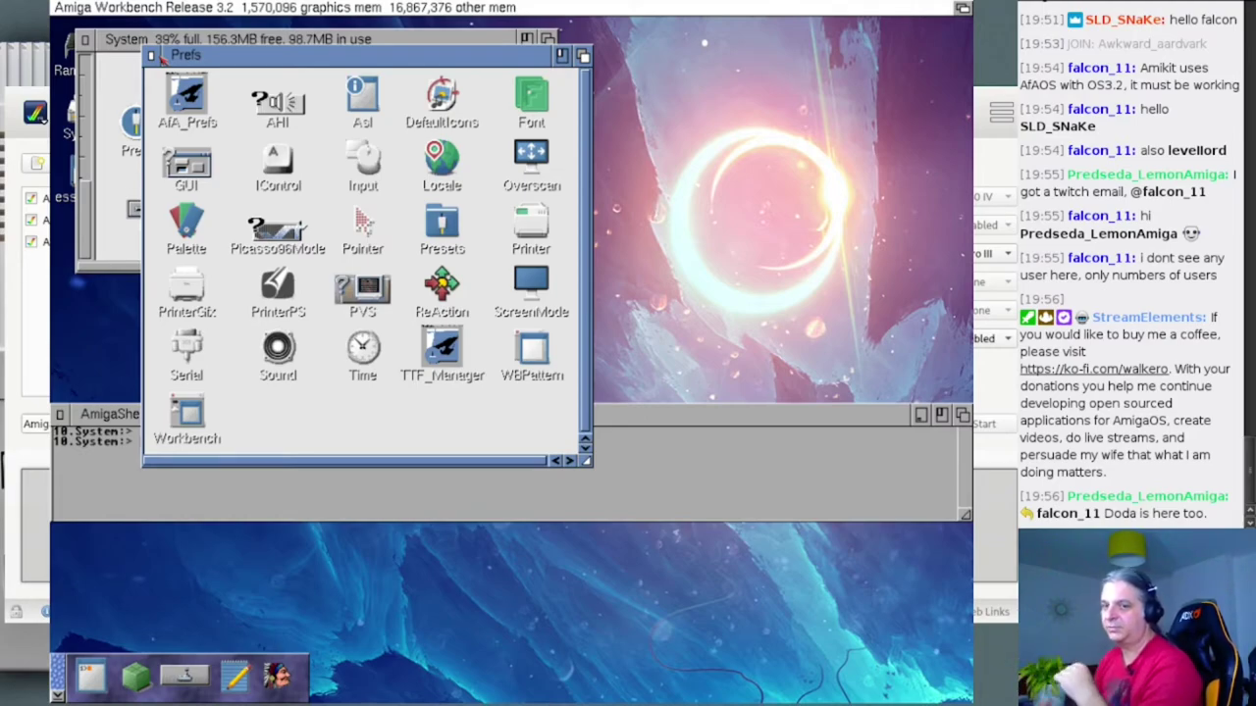
click(152, 56)
- Inspect the contents of the AfA_OS_Libs and AFA_OS_Backup drawers on the System volume
click(452, 269)
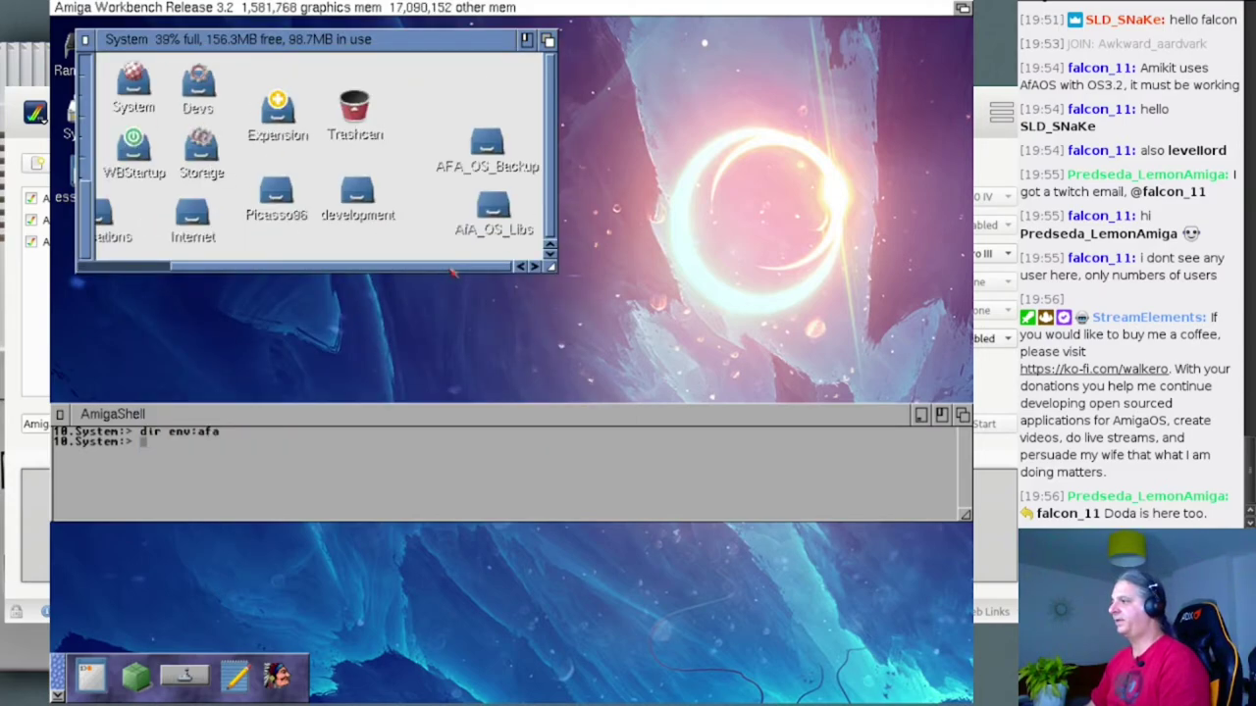
double_click(472, 216)
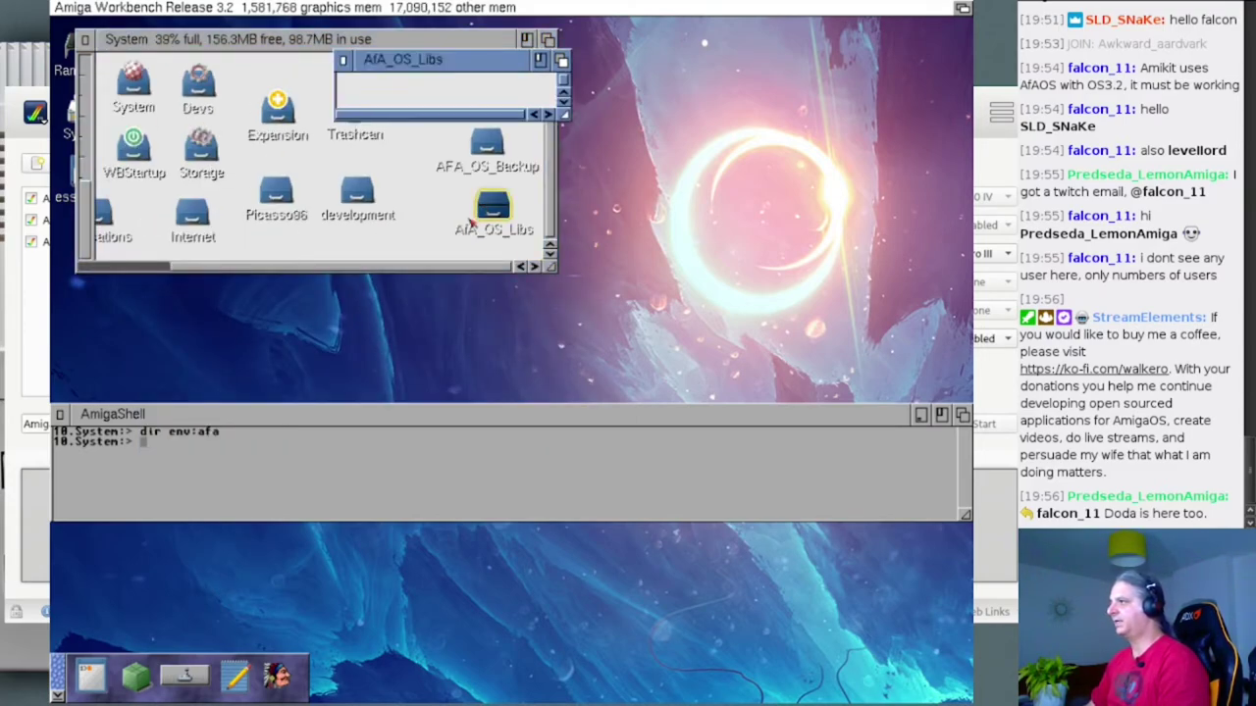
drag(500, 61, 830, 140)
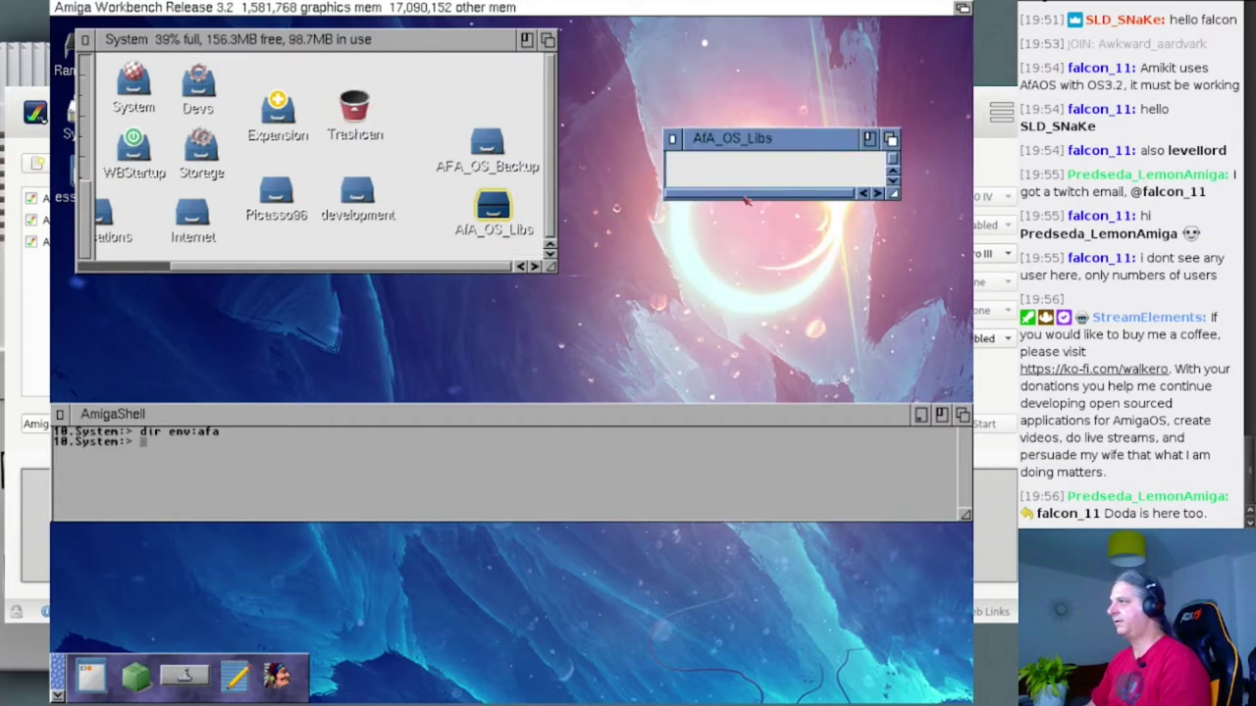
double_click(496, 147)
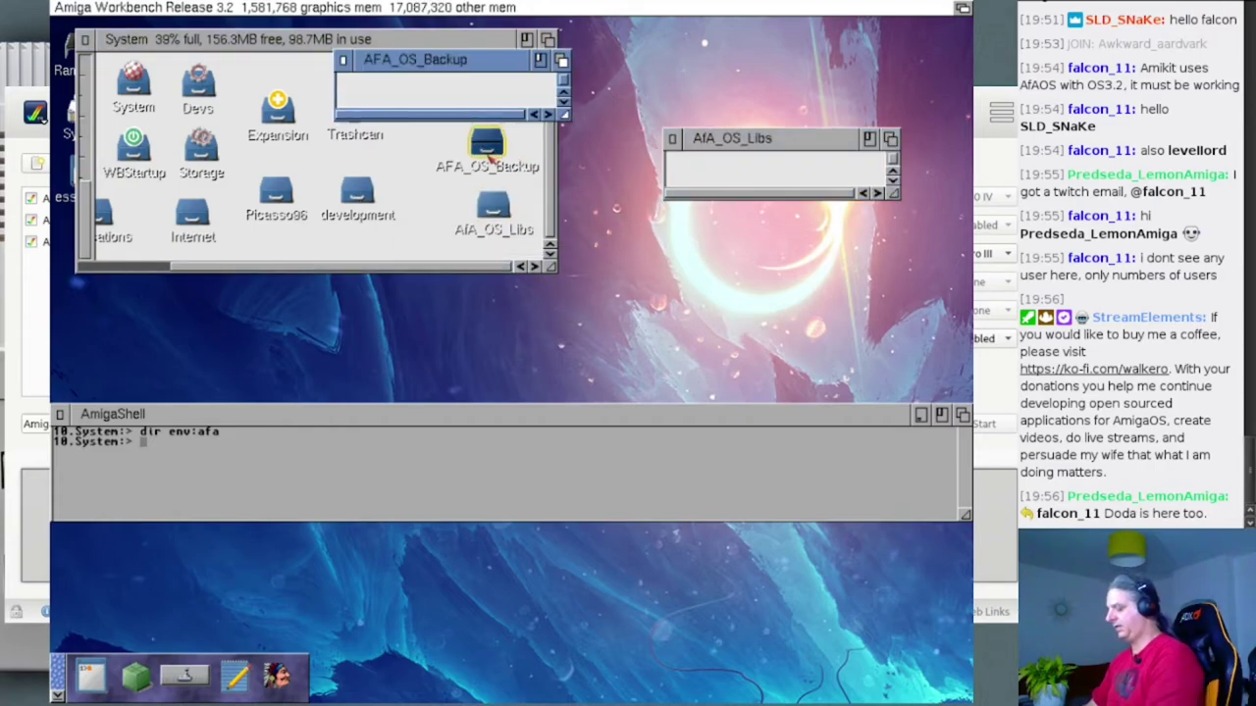
drag(564, 114, 565, 209)
drag(376, 101, 724, 186)
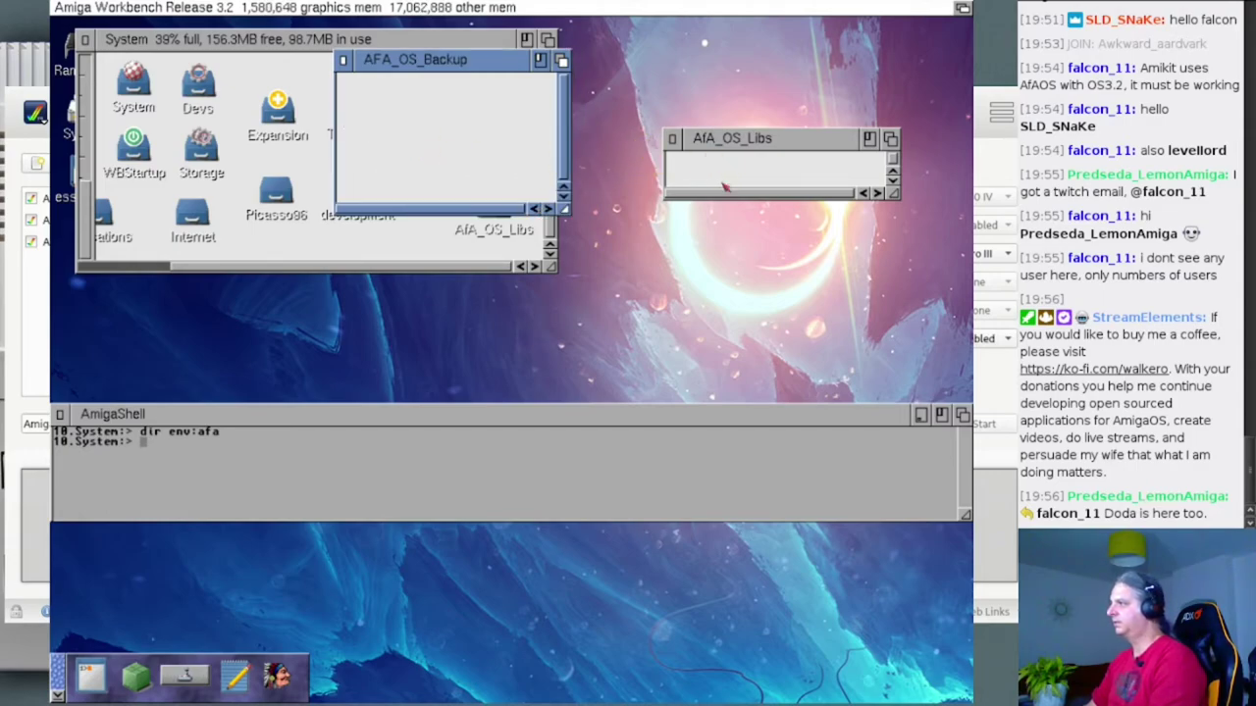
click(342, 60)
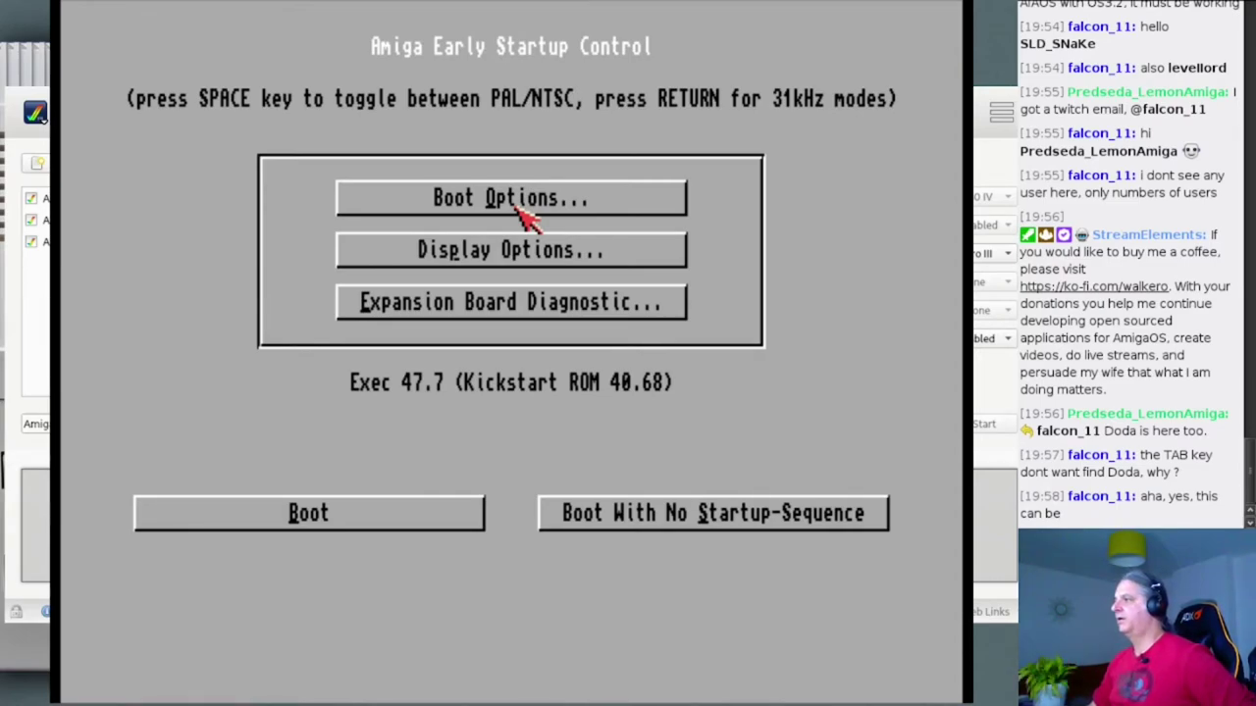
- Enable Failsafe boot in the early startup boot options, boot the system and acknowledge the failsafe notice
click(437, 208)
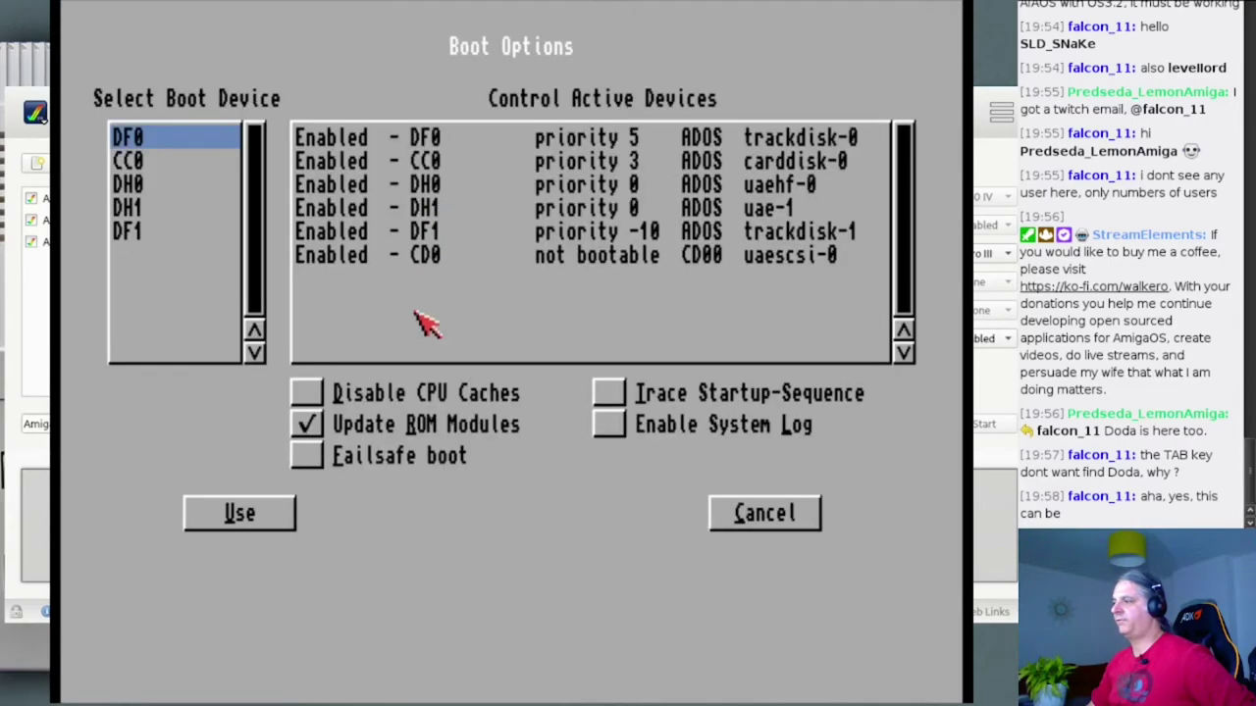
click(320, 455)
click(247, 515)
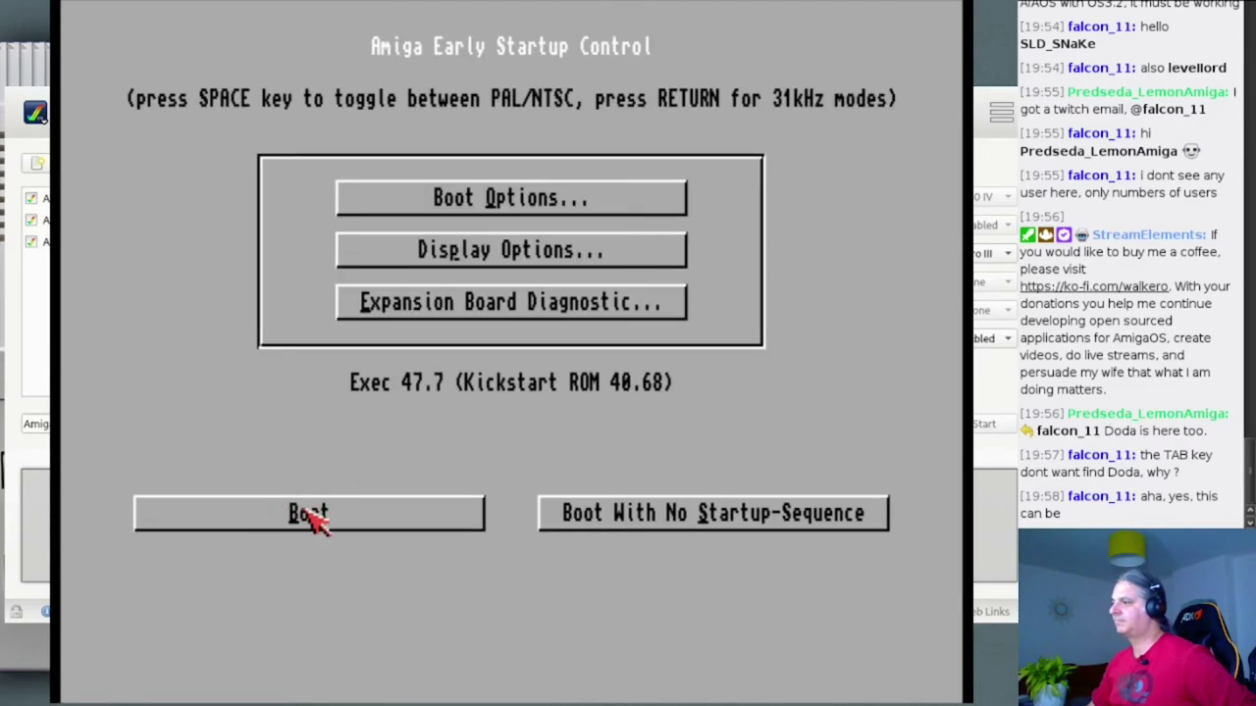
click(312, 515)
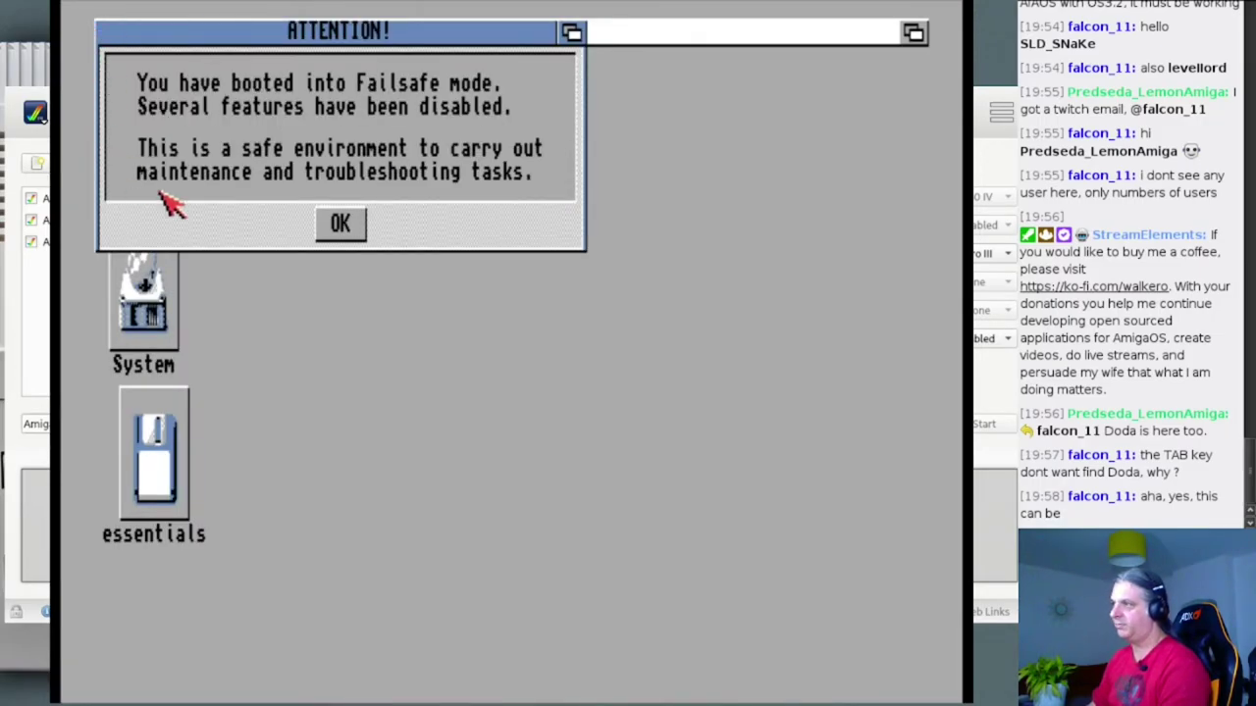
click(349, 235)
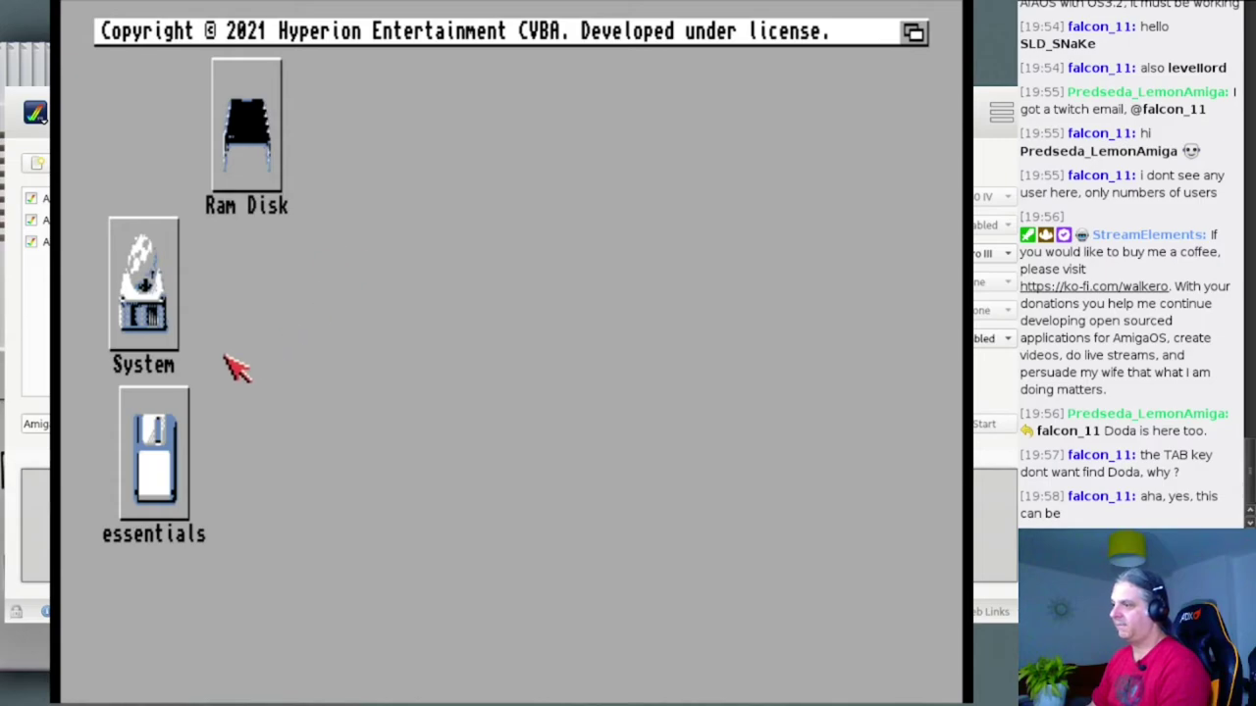
click(186, 469)
double_click(188, 471)
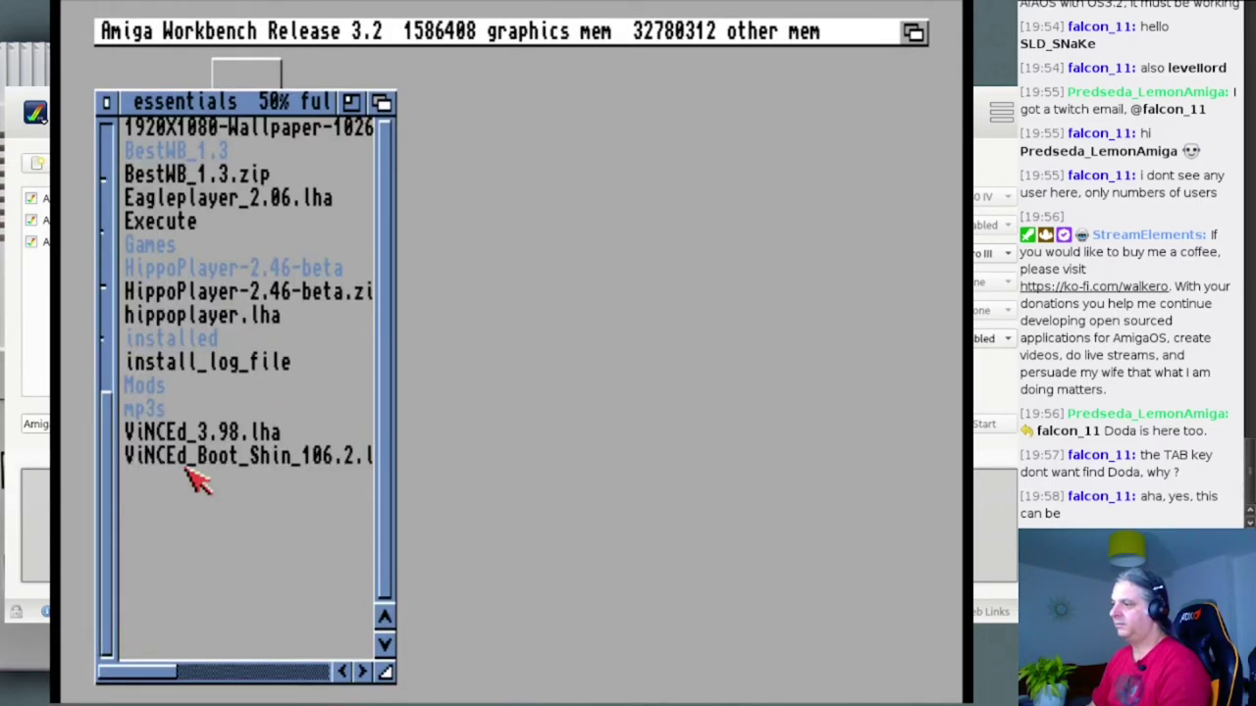
click(106, 104)
- Move icon_lib.exe from System's AfA_OS_Libs drawer into the AFA_OS_Backup drawer and close the open windows
double_click(181, 331)
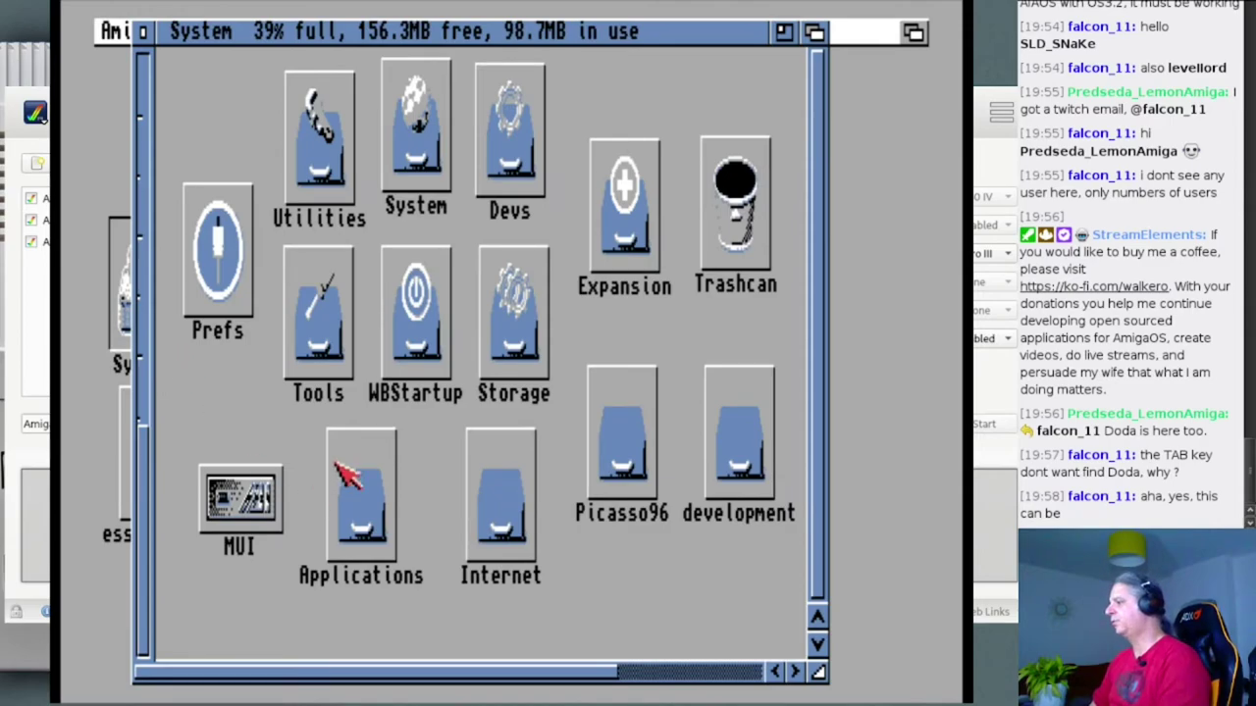
click(704, 675)
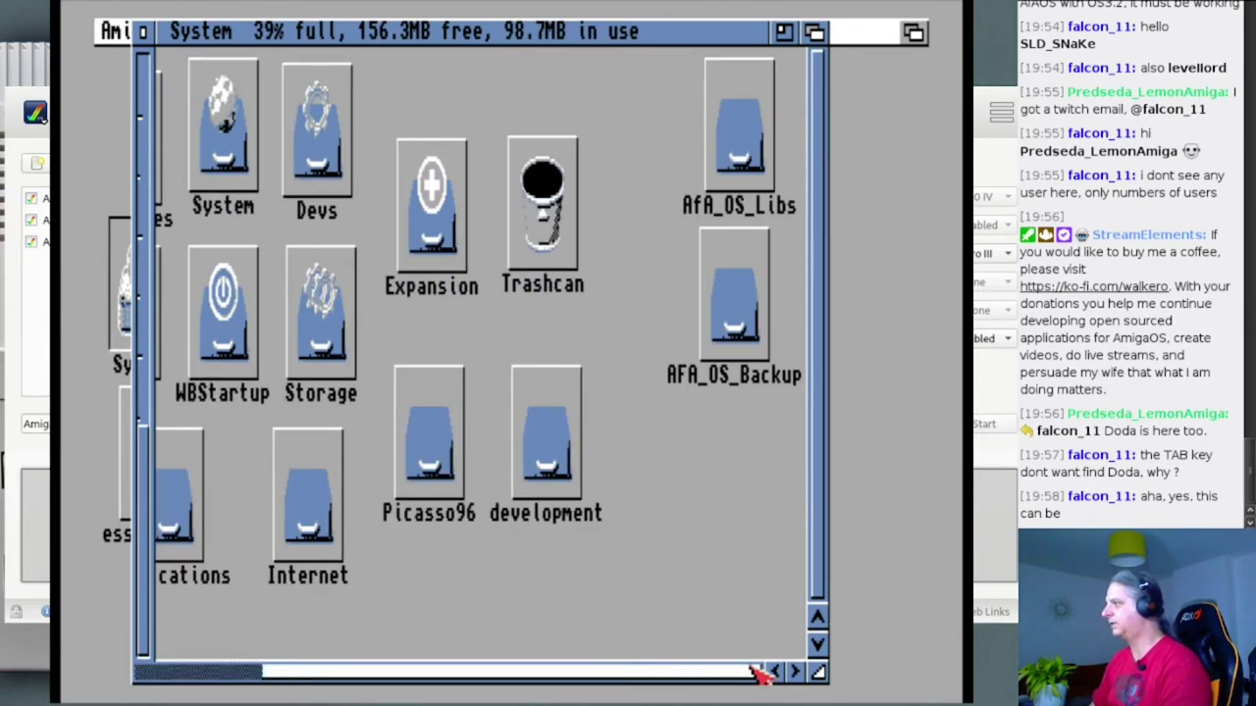
click(769, 167)
double_click(773, 175)
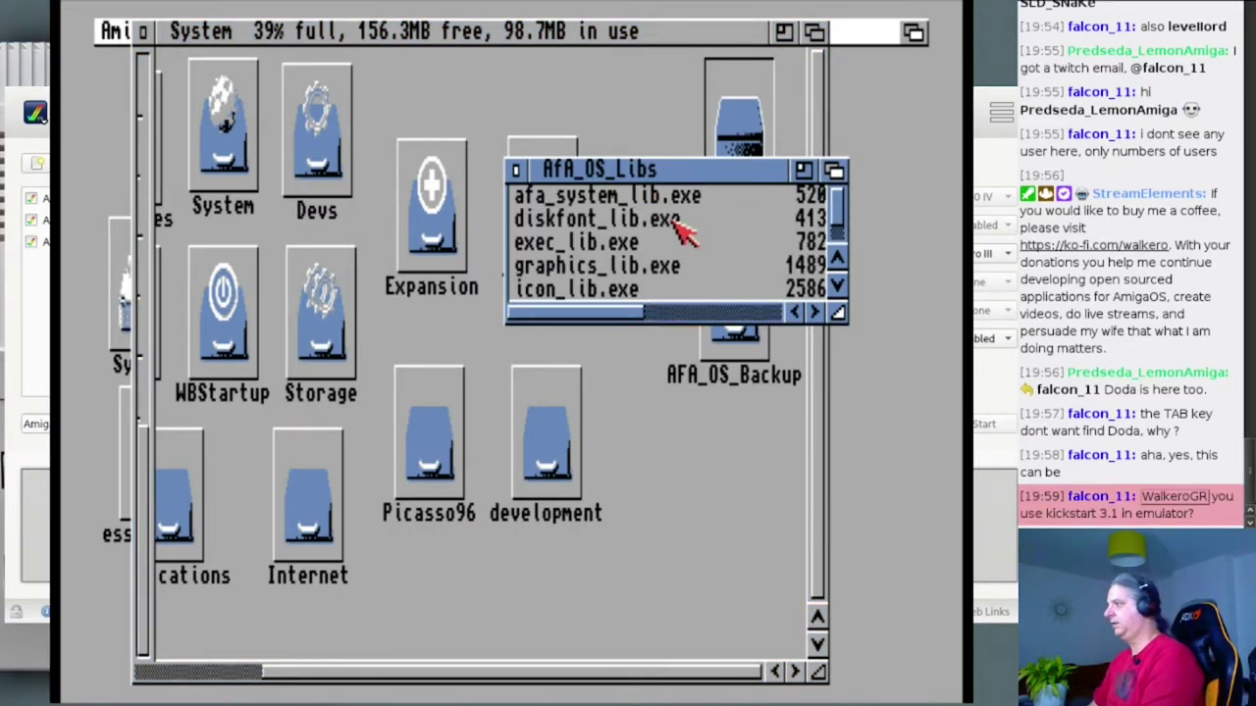
scroll(665, 243, down, 1)
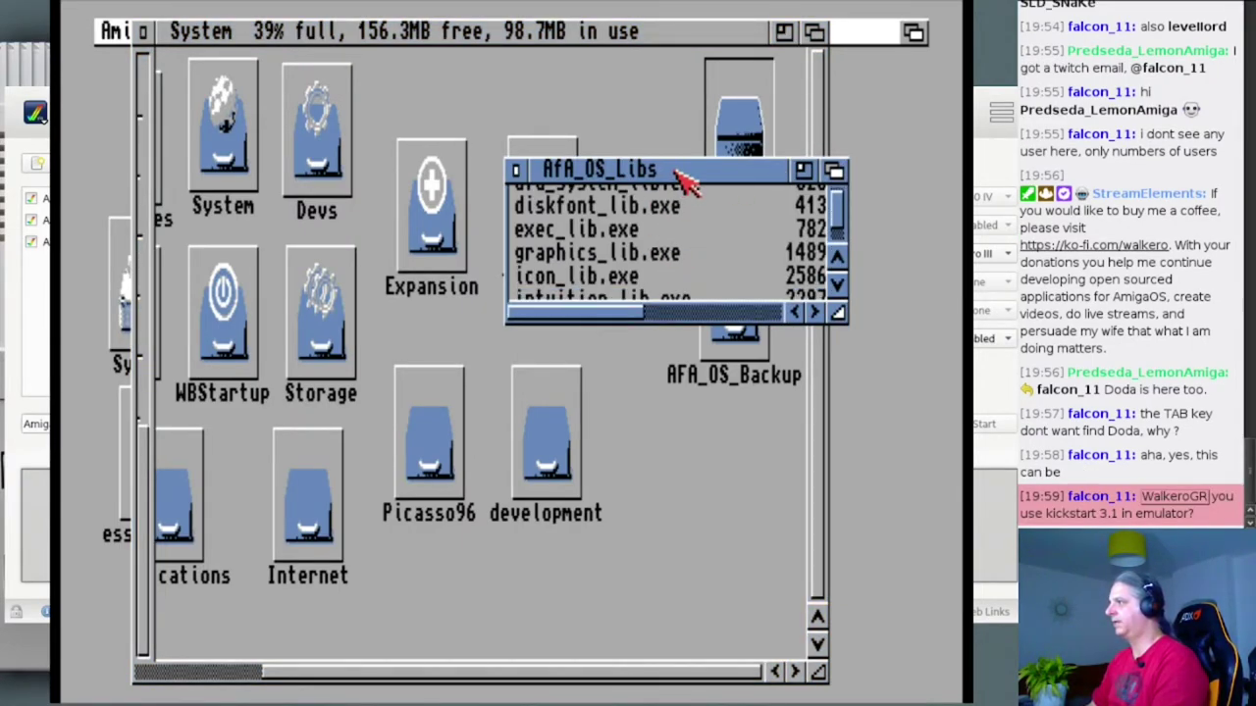
drag(681, 175, 432, 55)
click(329, 159)
drag(333, 169, 733, 324)
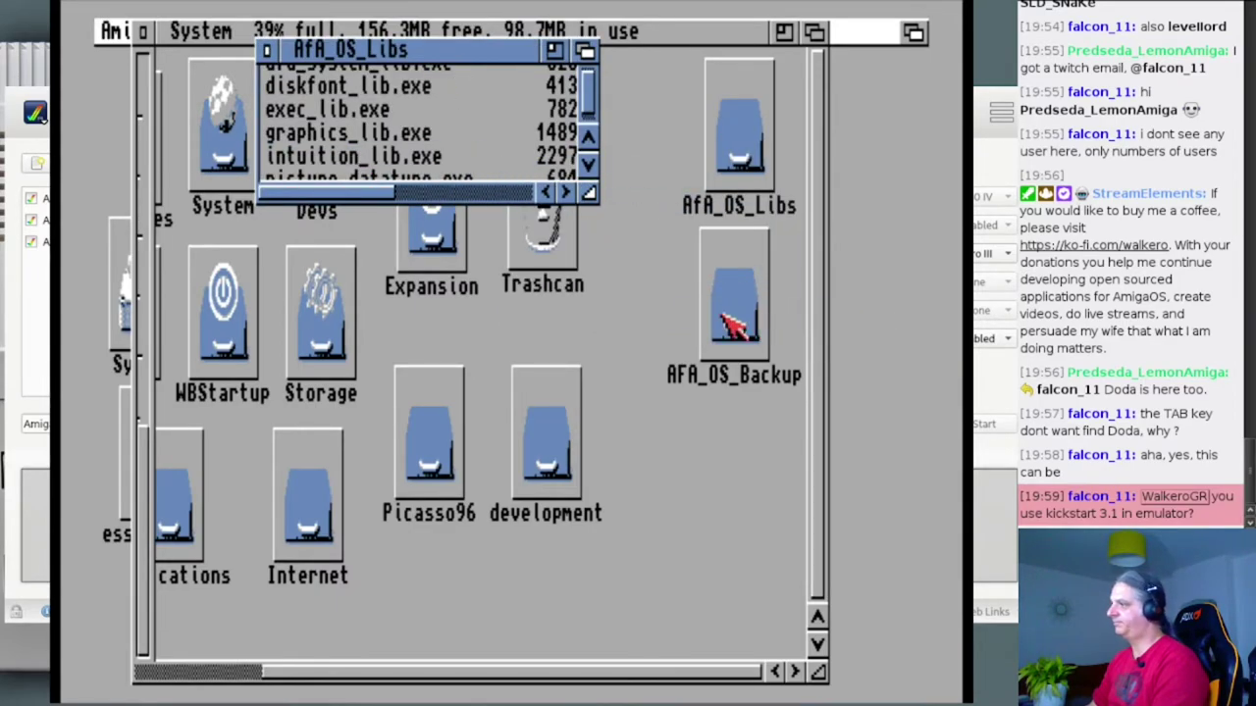
click(267, 49)
click(141, 32)
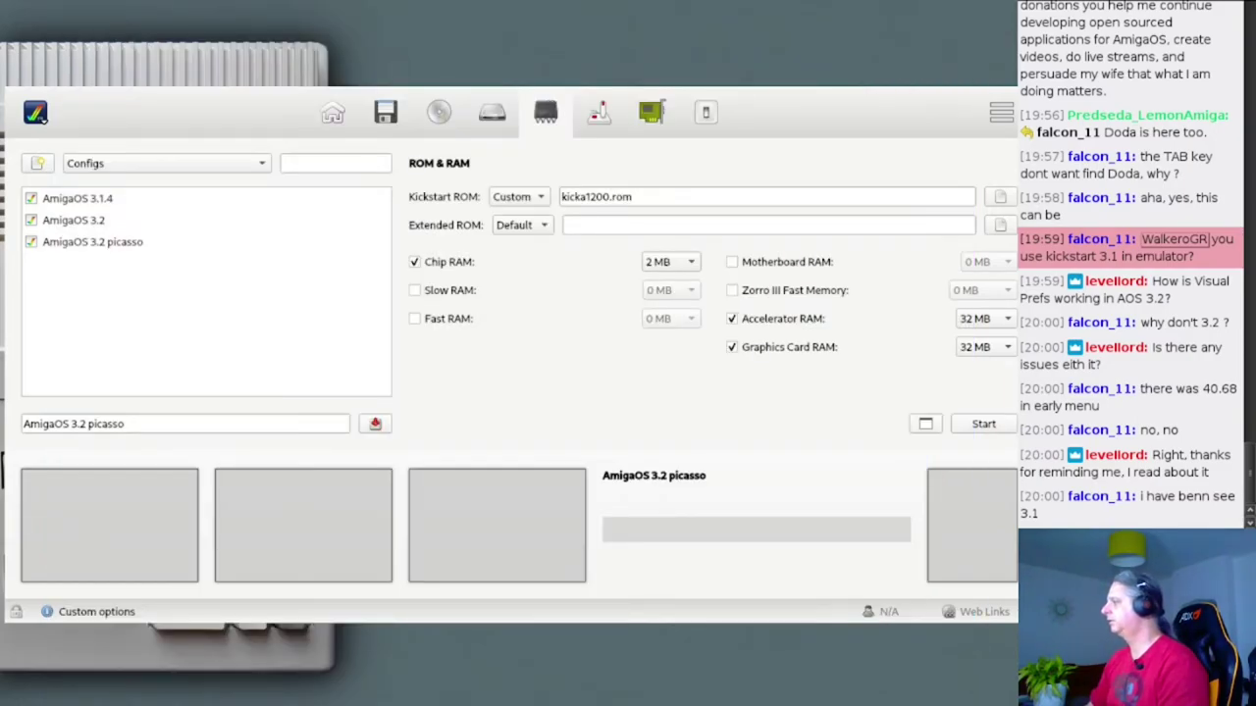
- Start the AmigaOS 3.2 picasso configuration, view its boot options without changing them, and boot normally to Workbench
click(1001, 424)
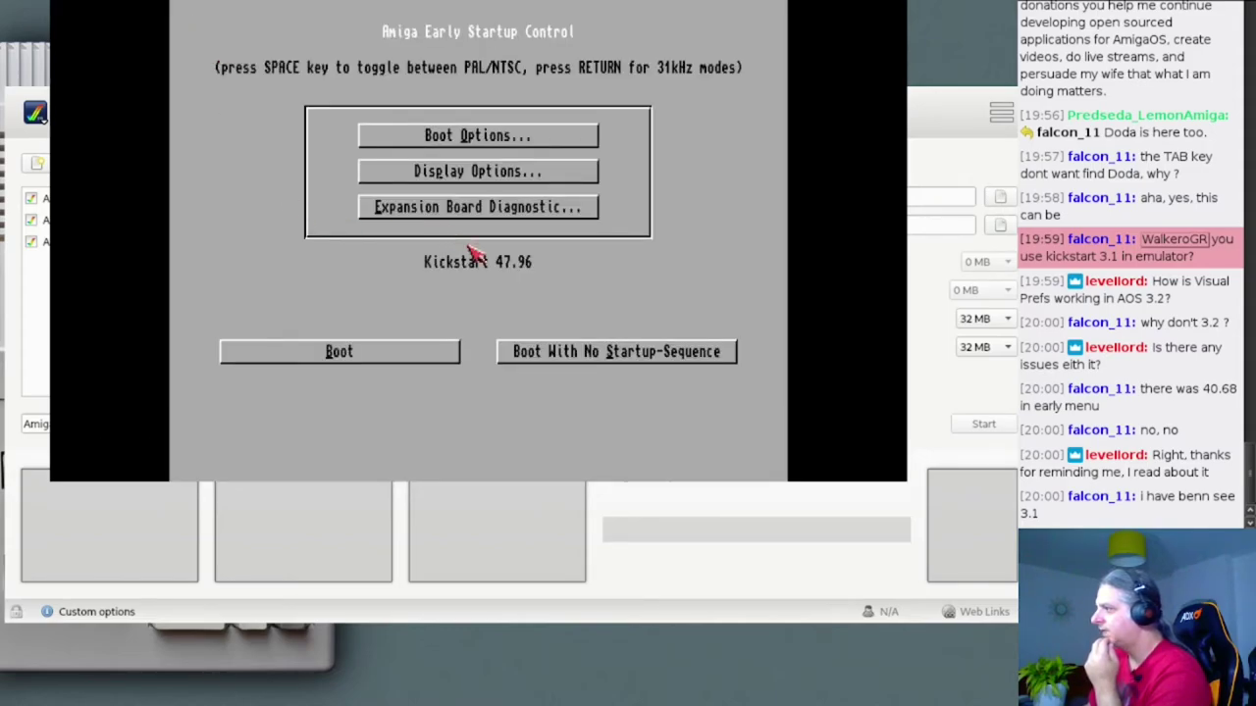
click(508, 144)
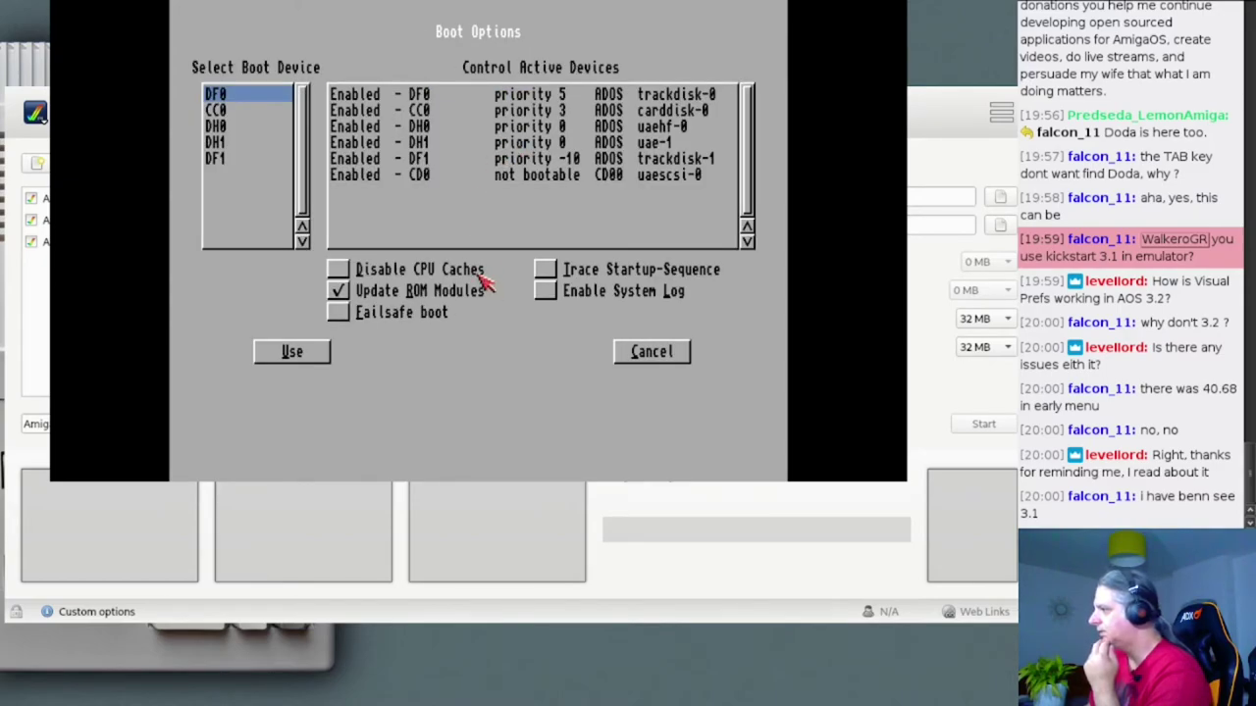
click(634, 360)
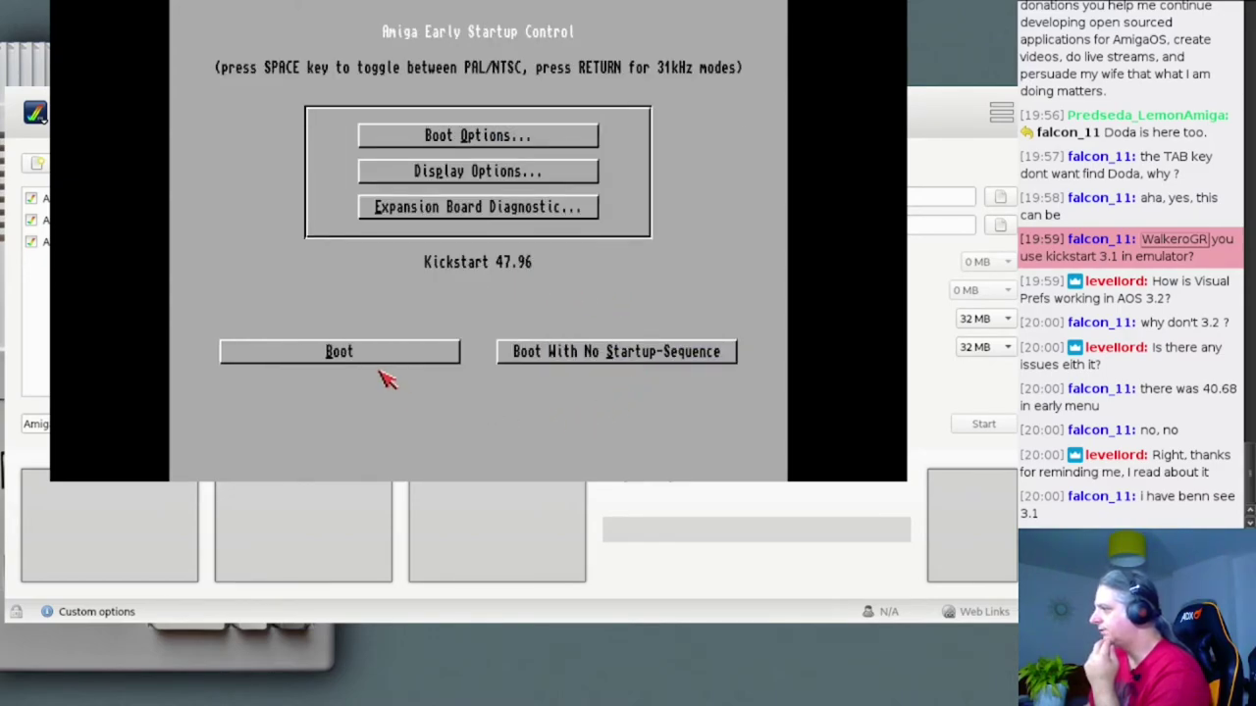
click(393, 361)
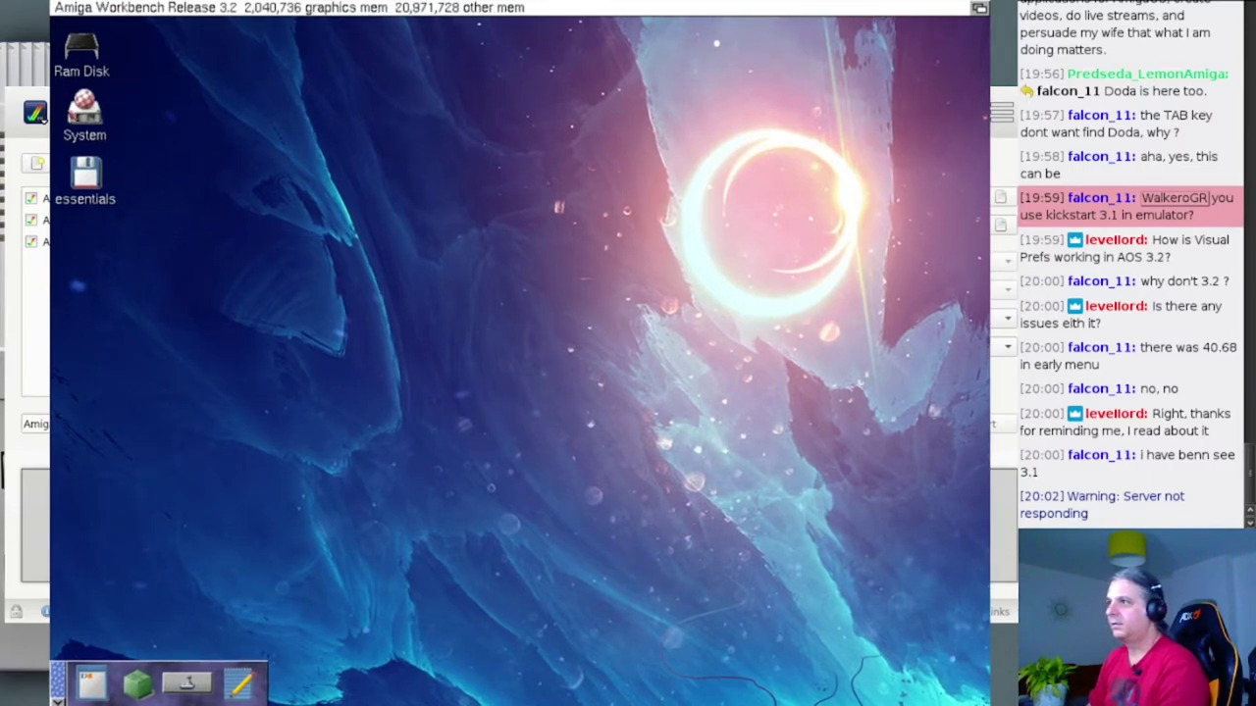
double_click(74, 113)
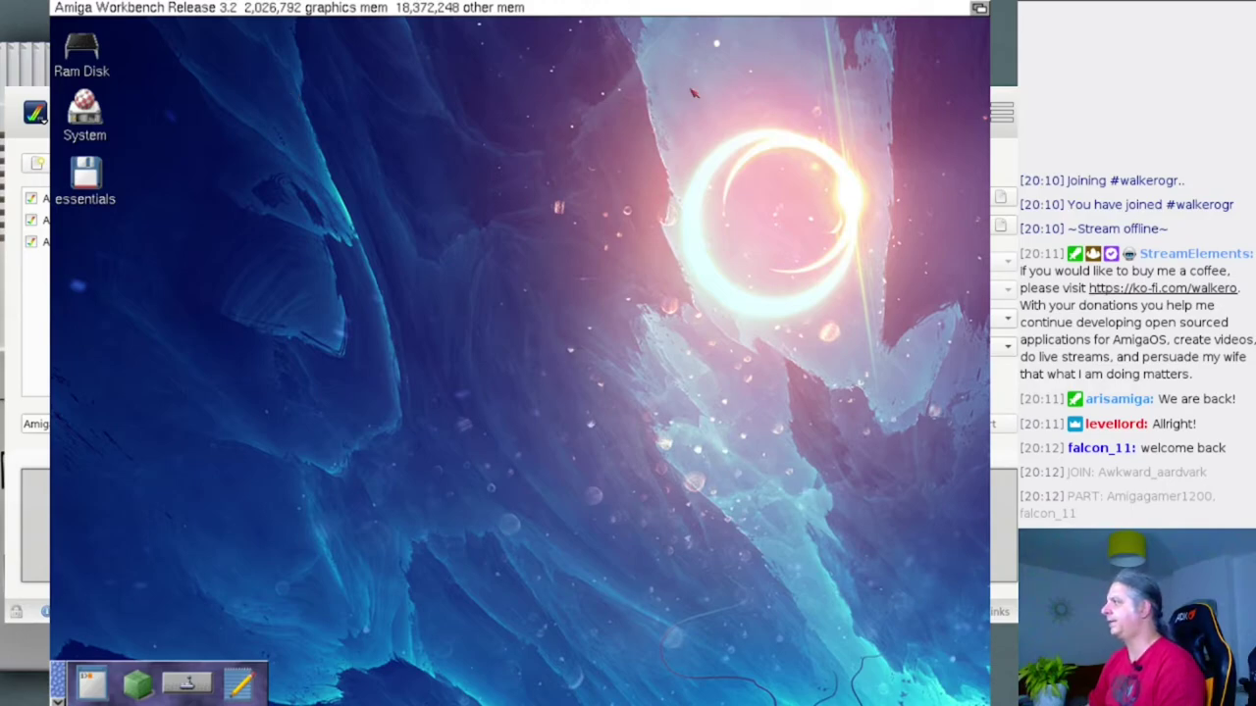
- Quit the running emulation, restart the AmigaOS 3.2 picasso configuration and boot from the early startup menu
key(F12)
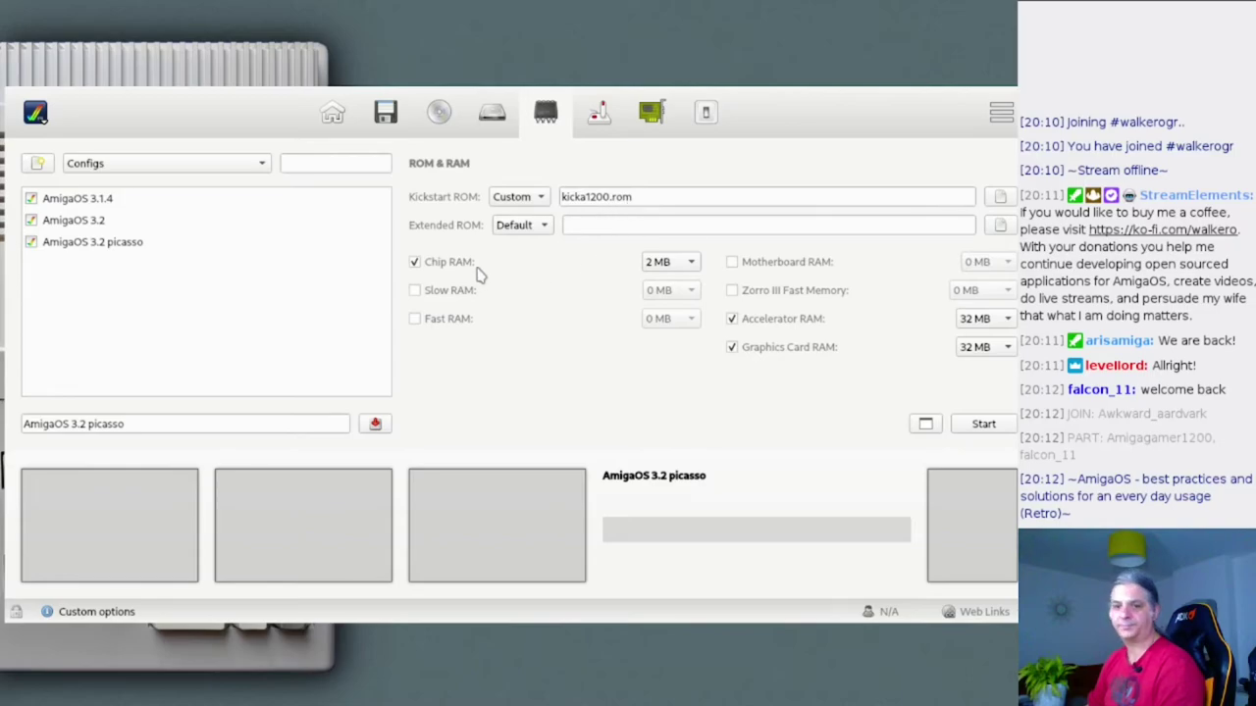
click(991, 426)
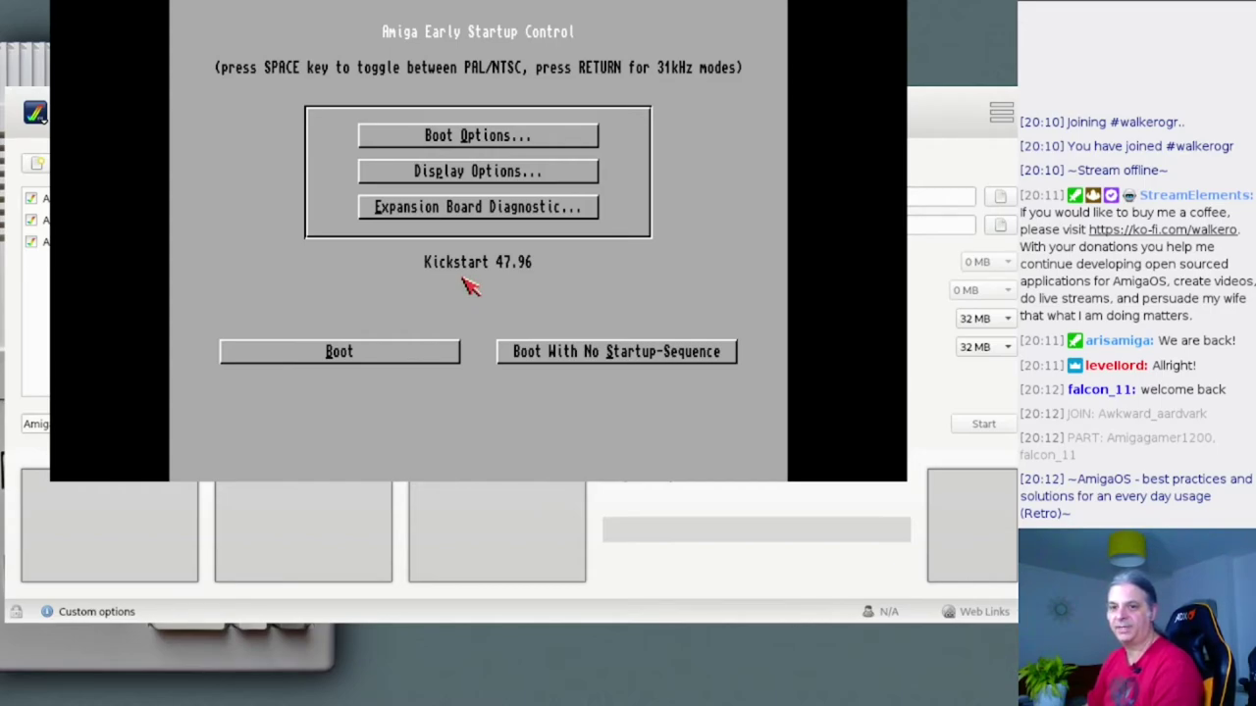
click(385, 359)
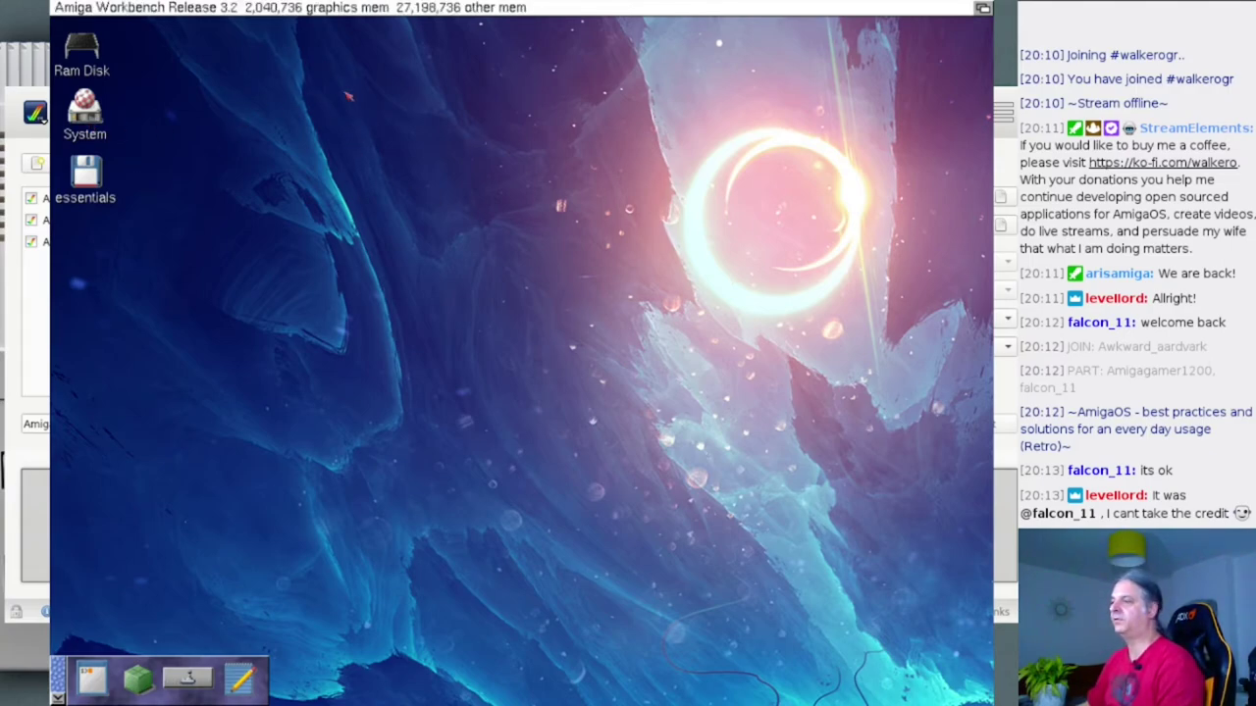
- Open IBrowse, switch its search engine to Aminet and search for birdie
right_click(319, 6)
right_click(412, 25)
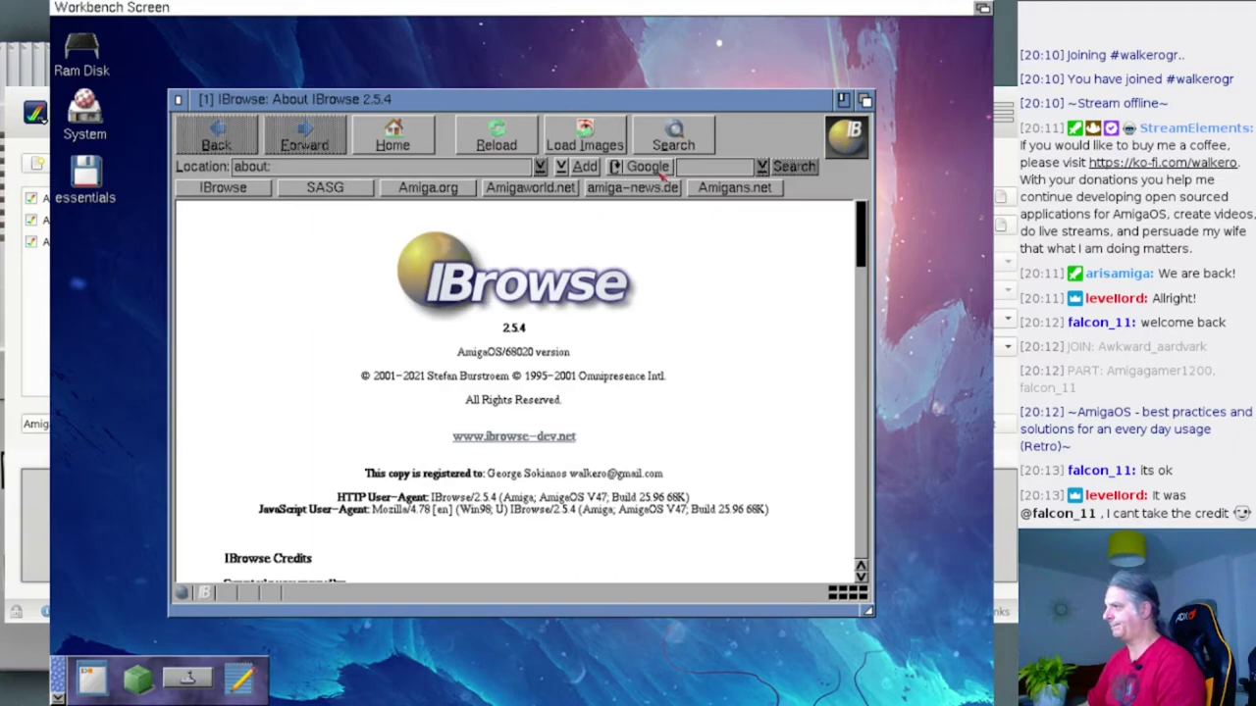
drag(659, 172, 672, 202)
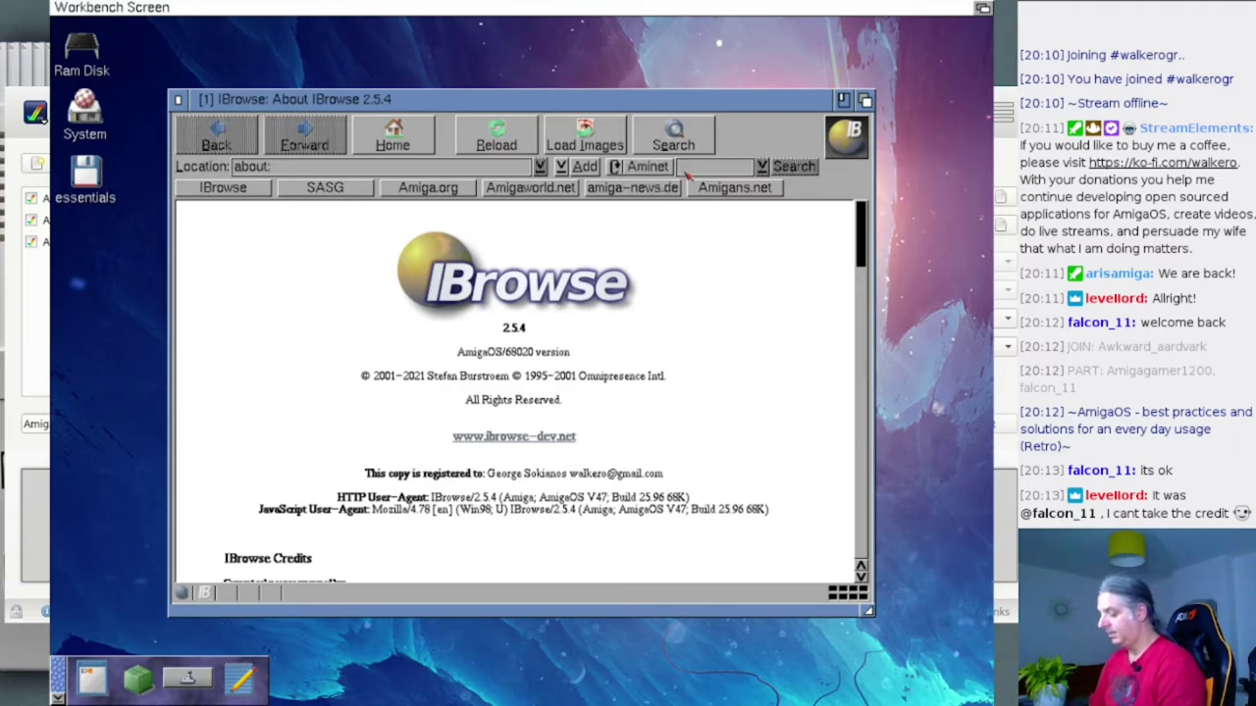
text(b)
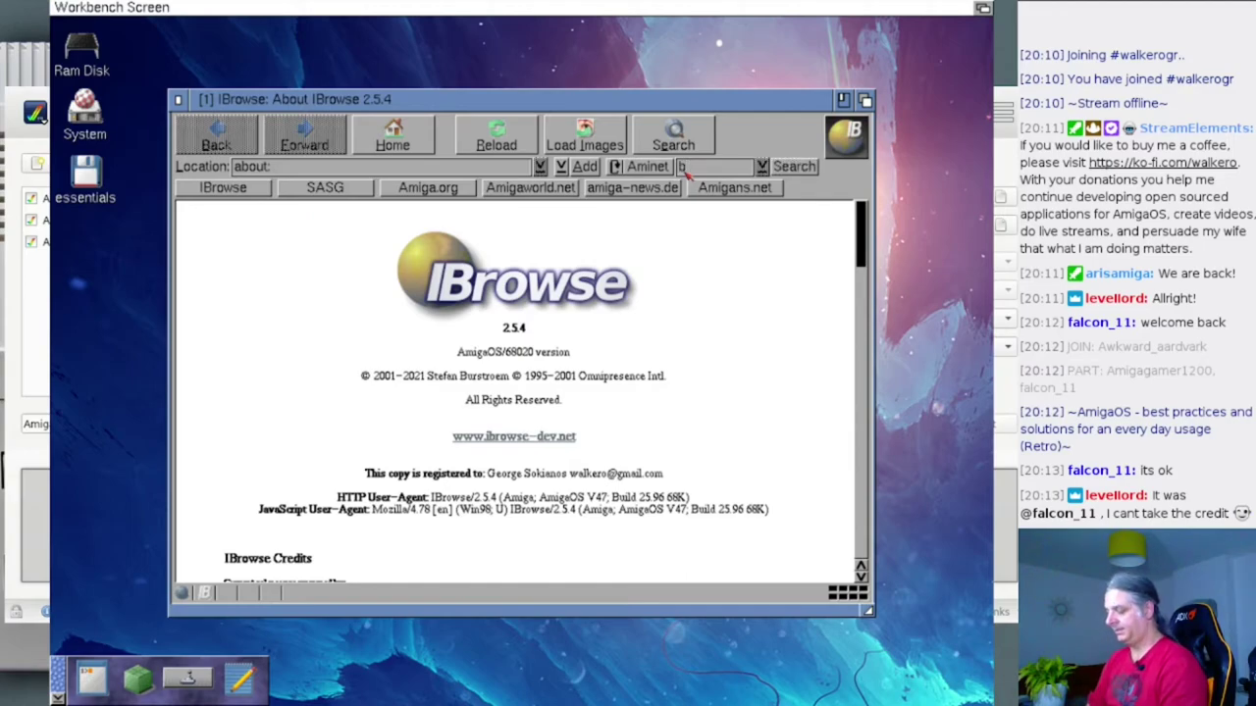
text(irdie)
key(Return)
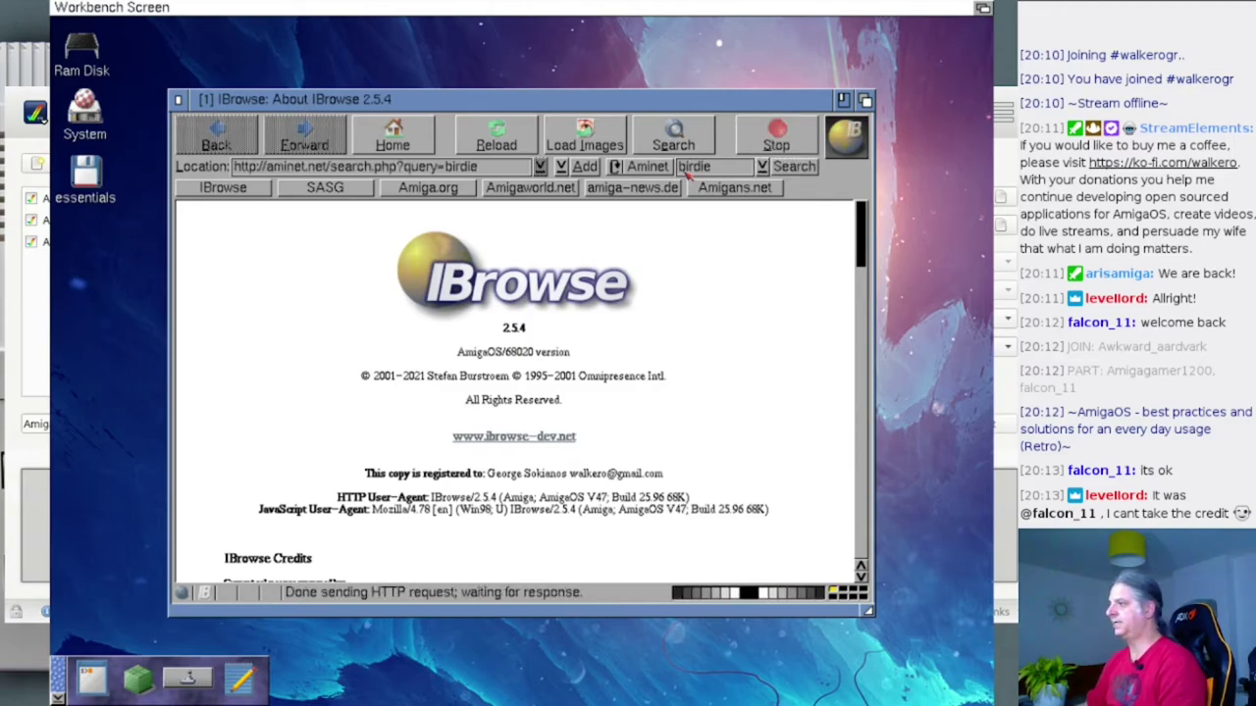
scroll(471, 412, down, 2)
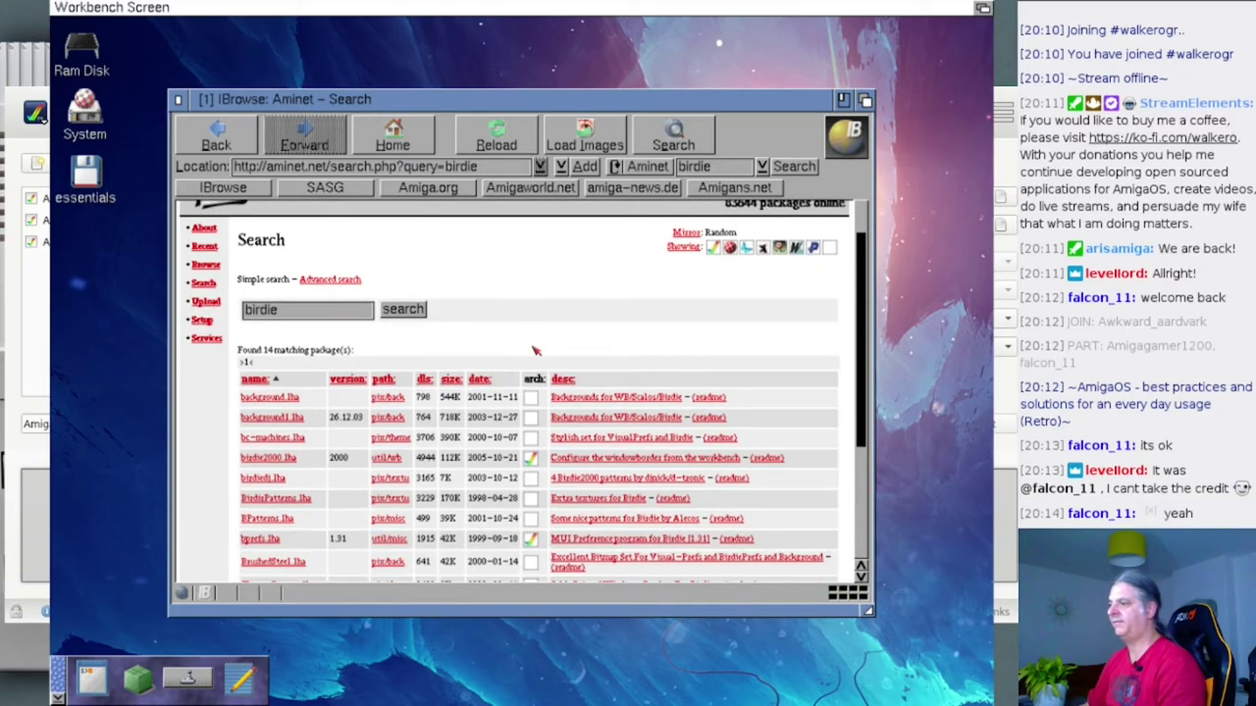
- Download birdie2000.lha from the Aminet results into the System:Internet/downloads drawer
click(274, 460)
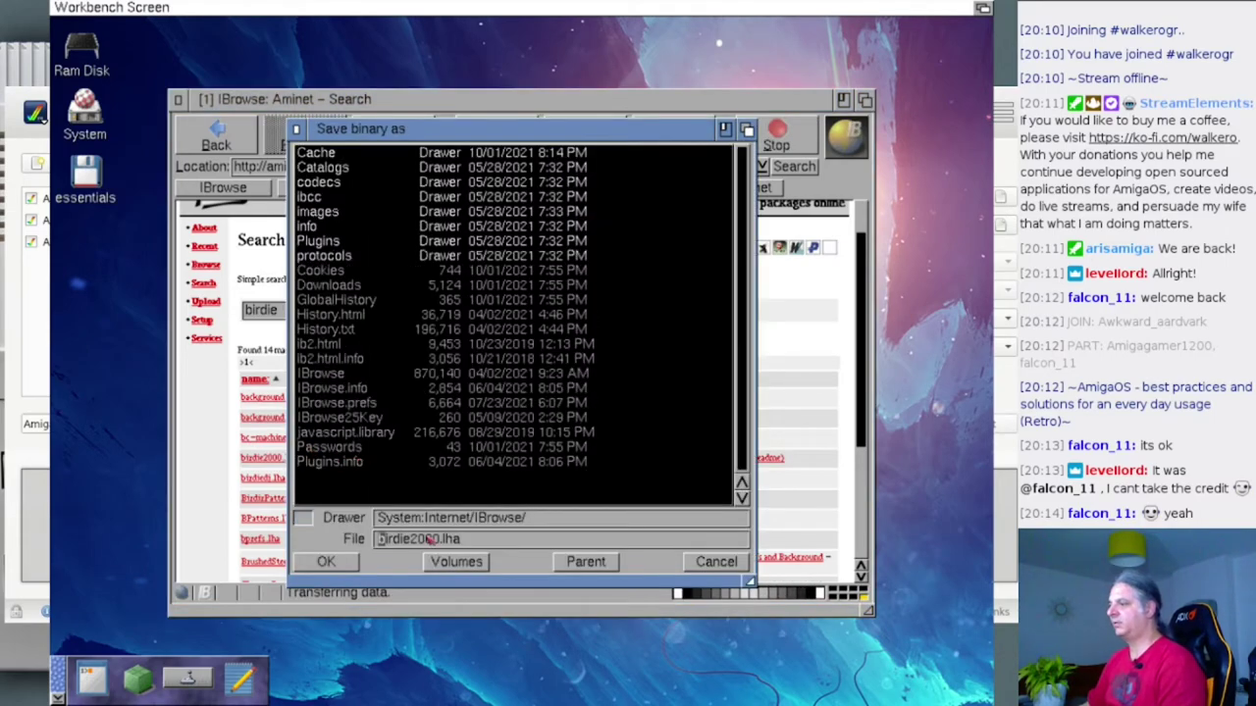
click(584, 563)
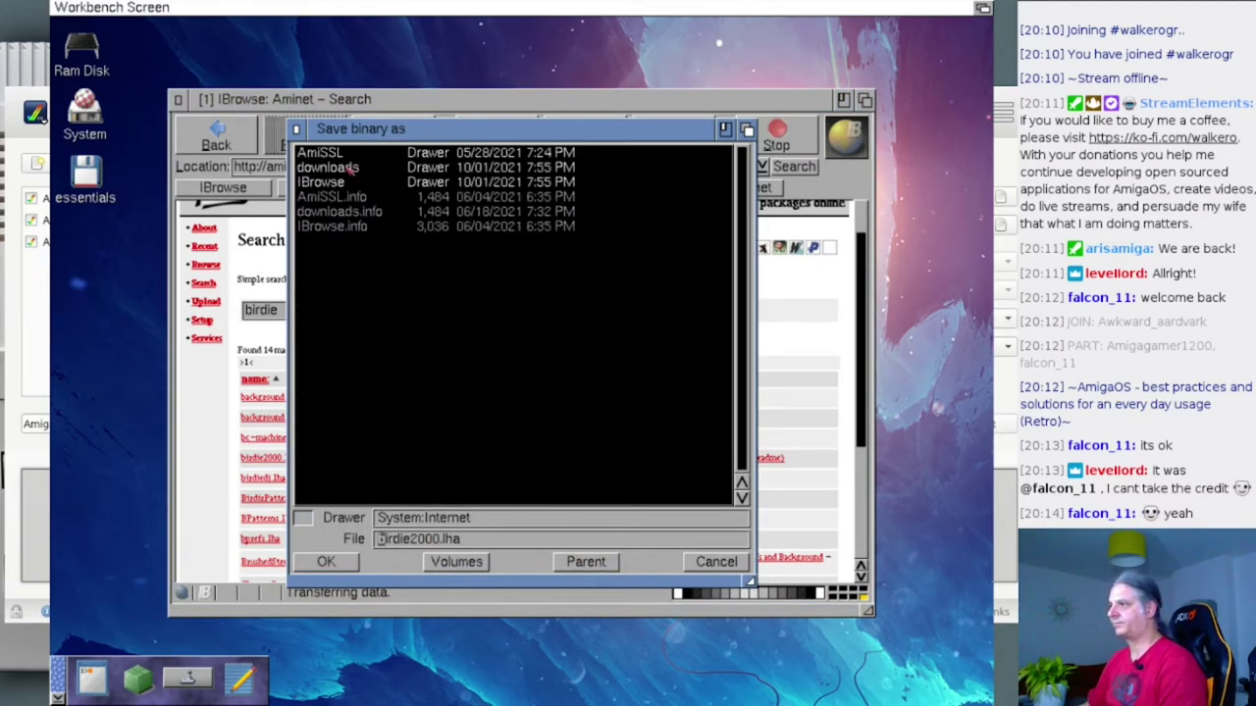
click(350, 168)
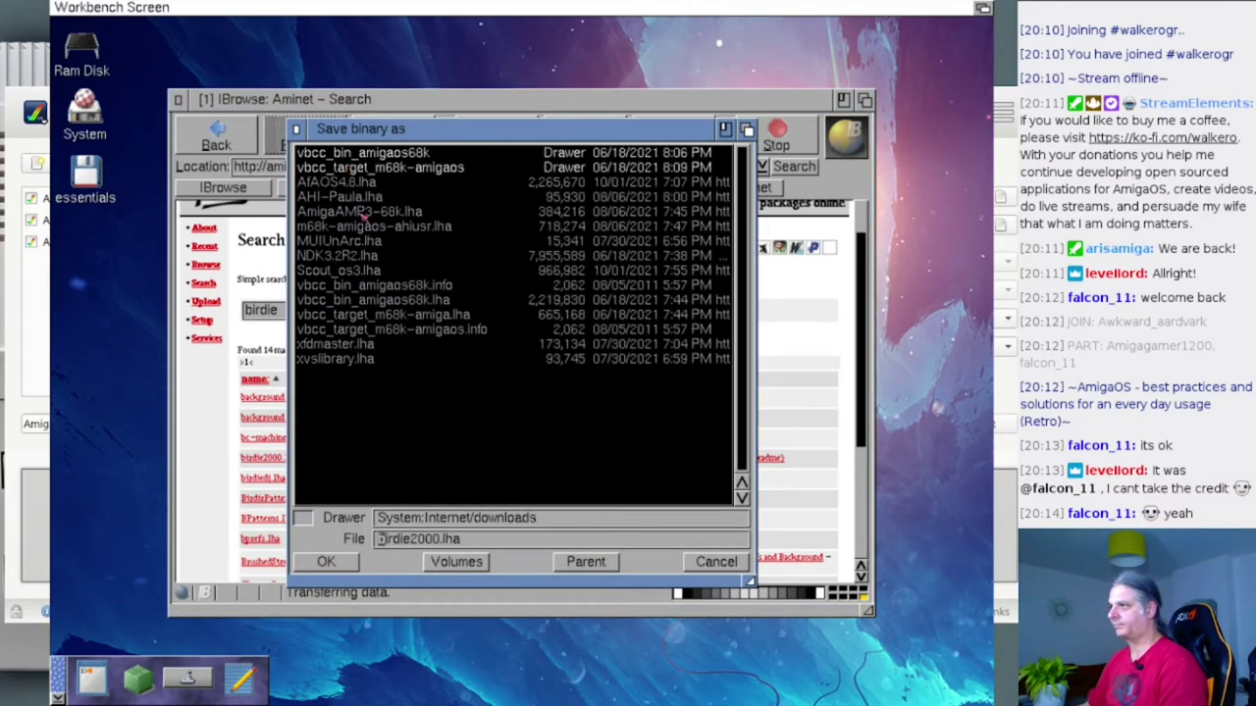
click(327, 563)
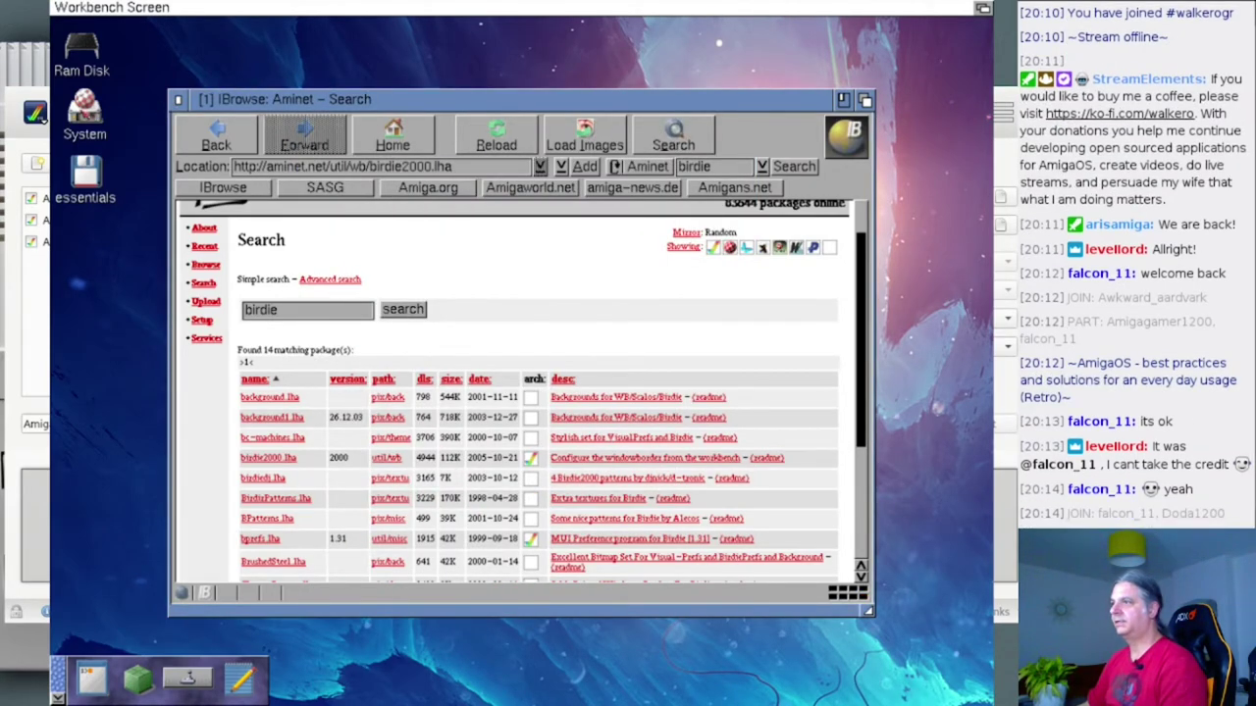
- Enable the iconify gadget for windows in MUI Preferences and save, iconify the IBrowse window and close the MUI drawer
double_click(85, 103)
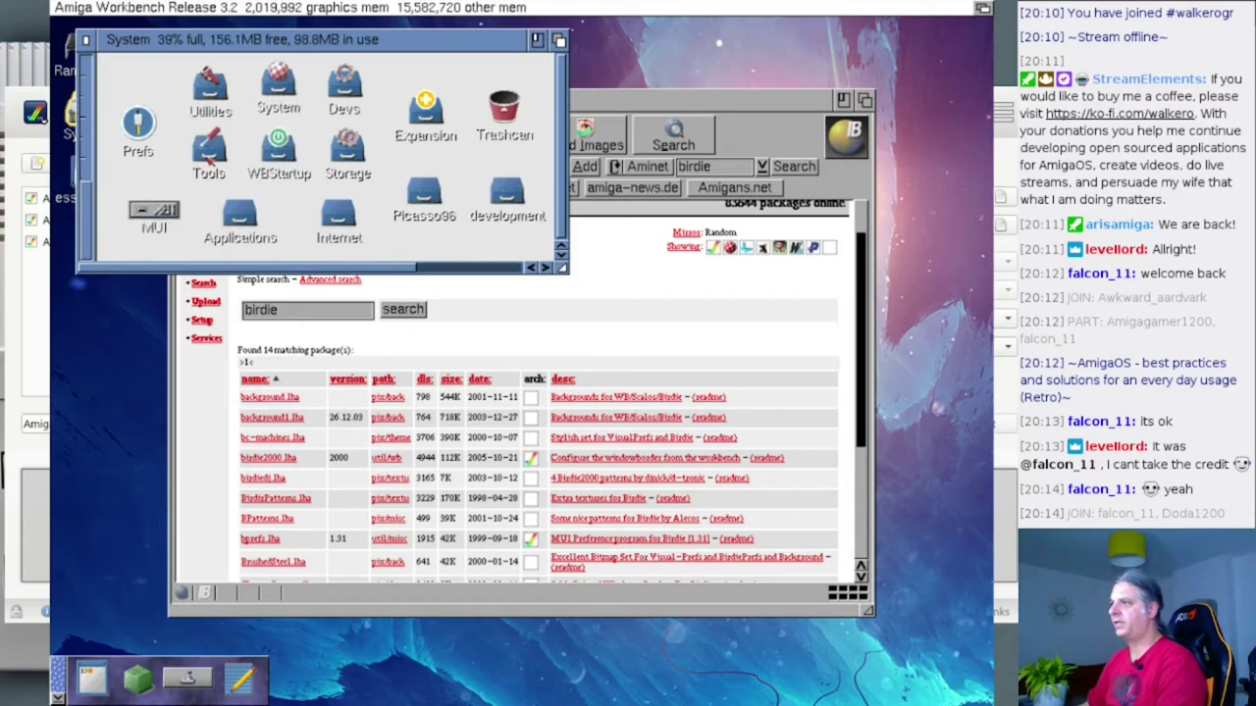
double_click(147, 211)
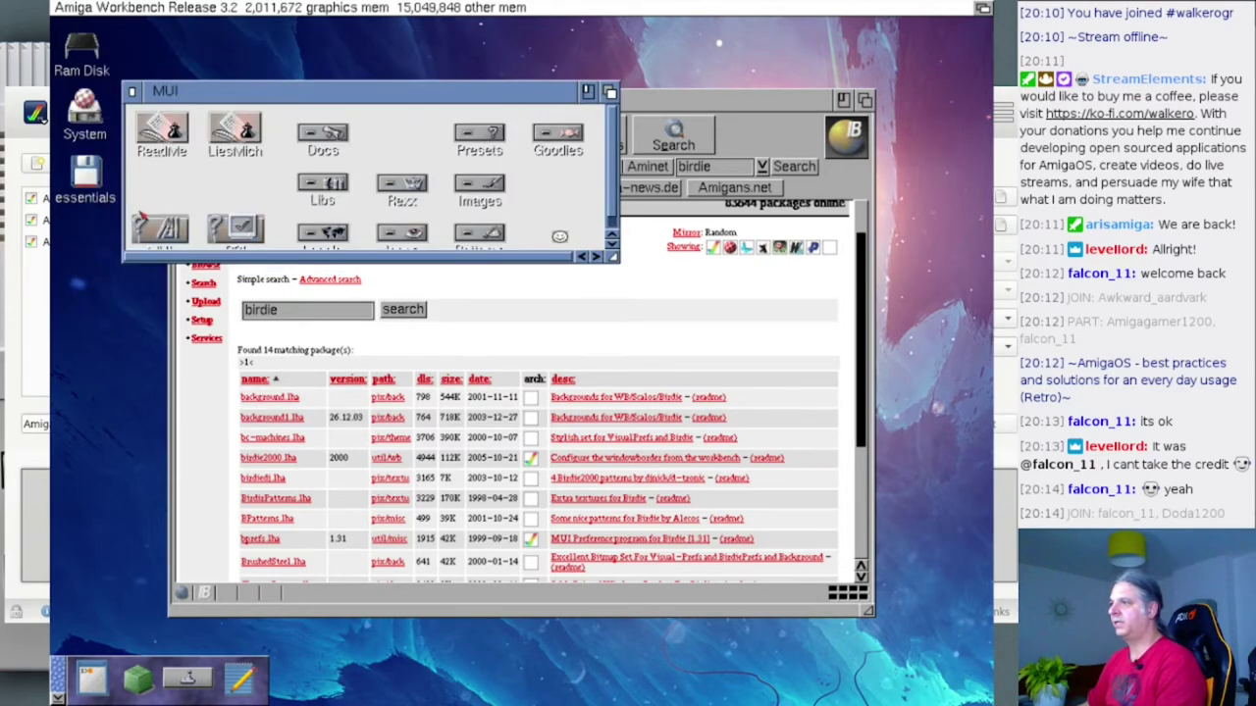
double_click(167, 232)
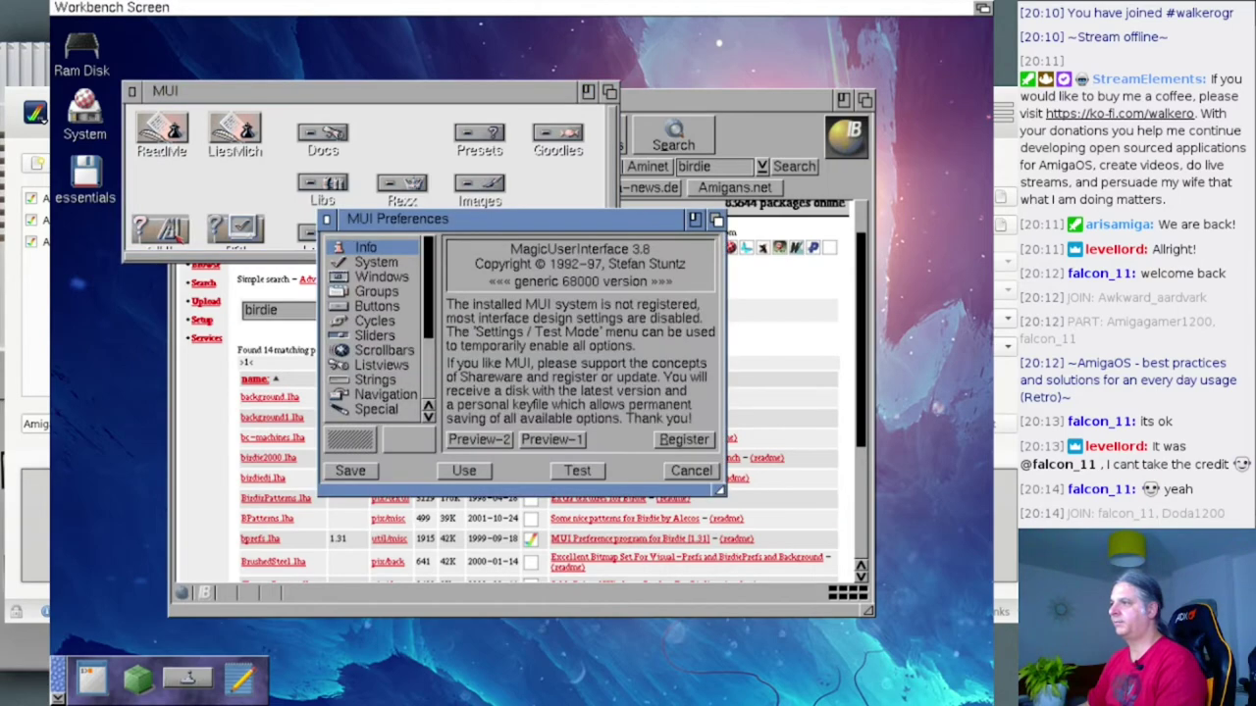
click(380, 277)
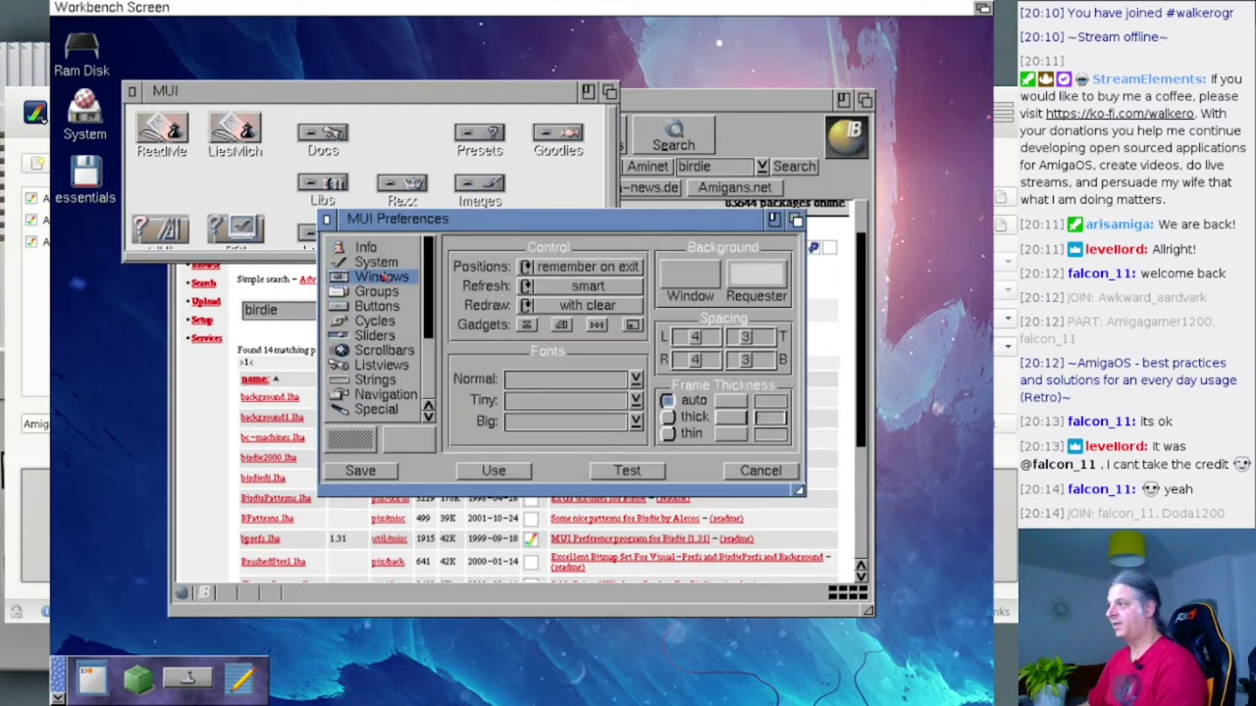
click(634, 328)
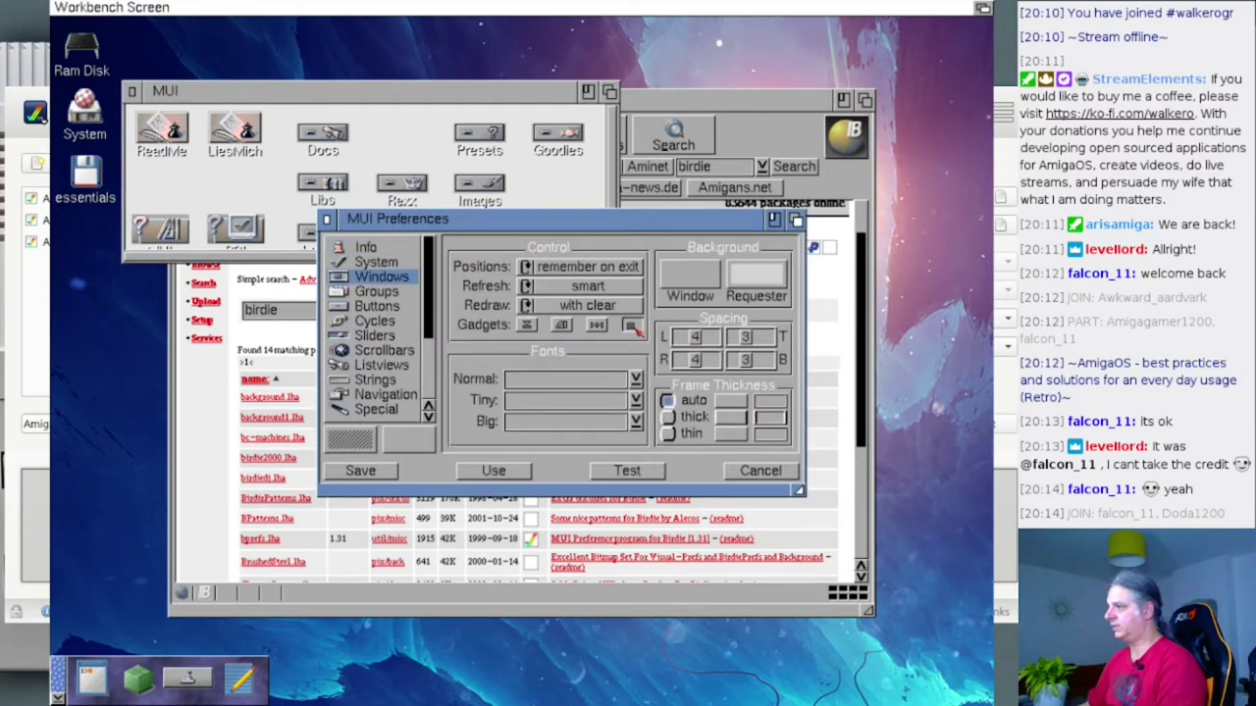
click(389, 478)
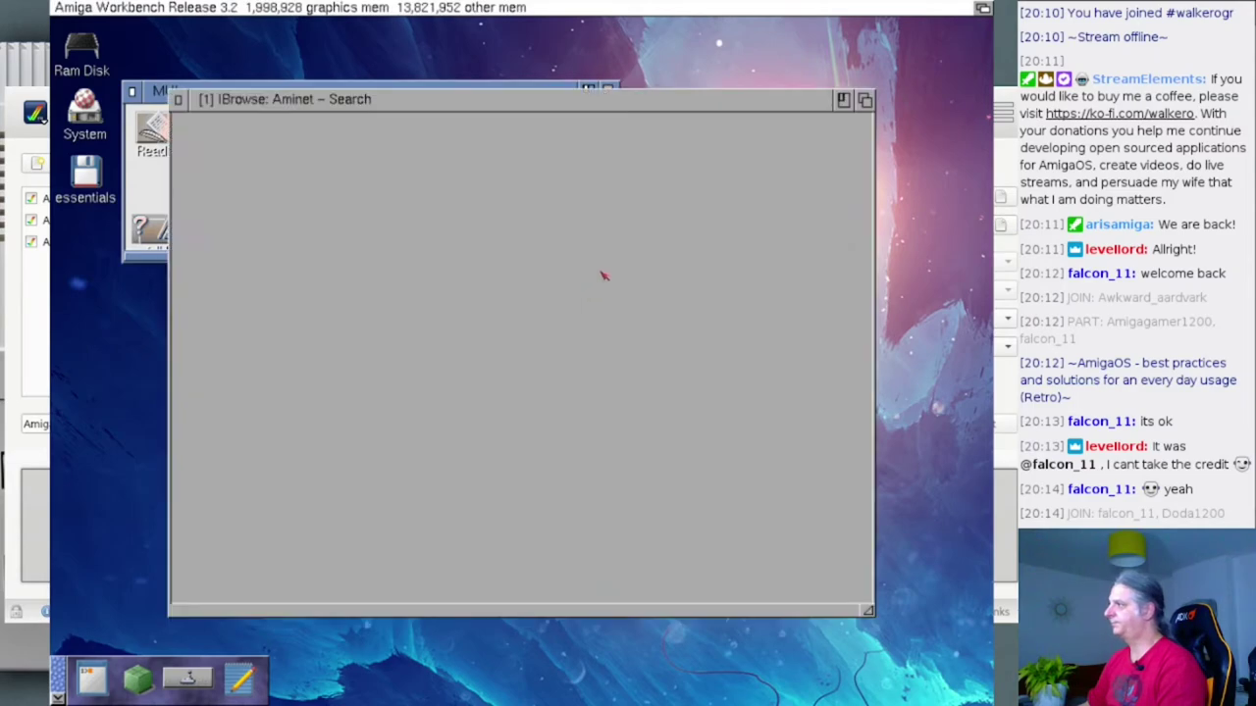
click(826, 99)
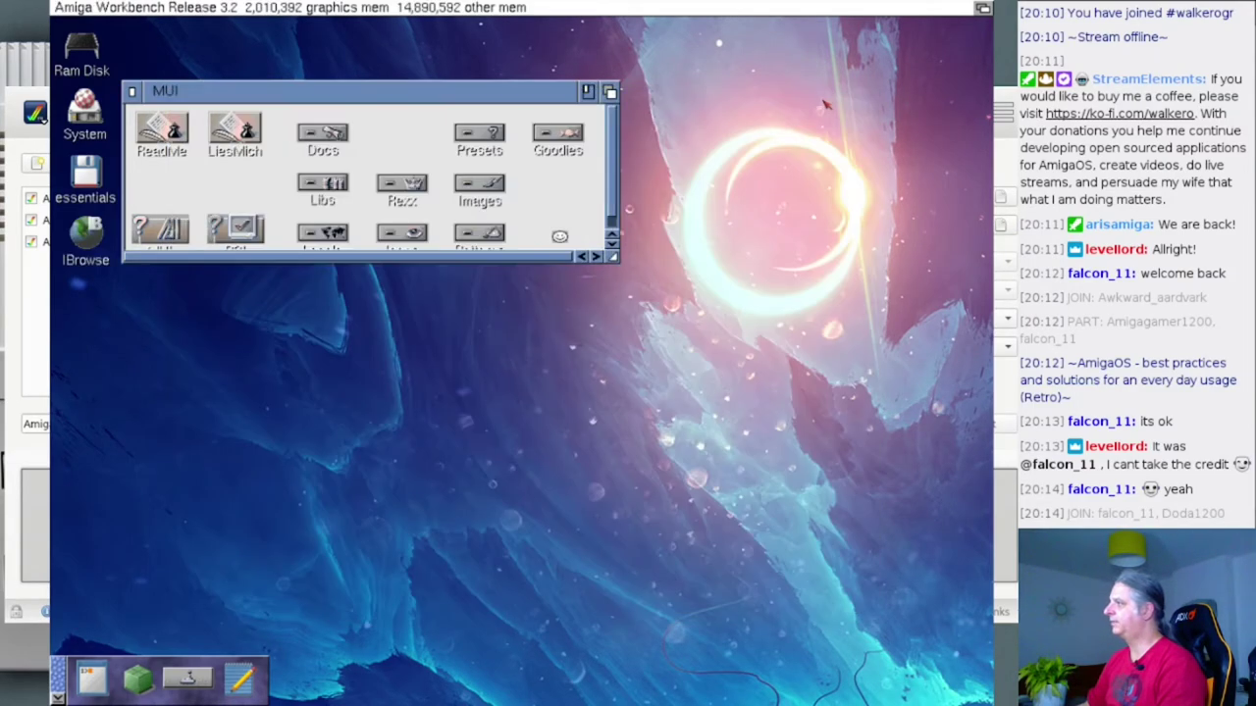
click(132, 92)
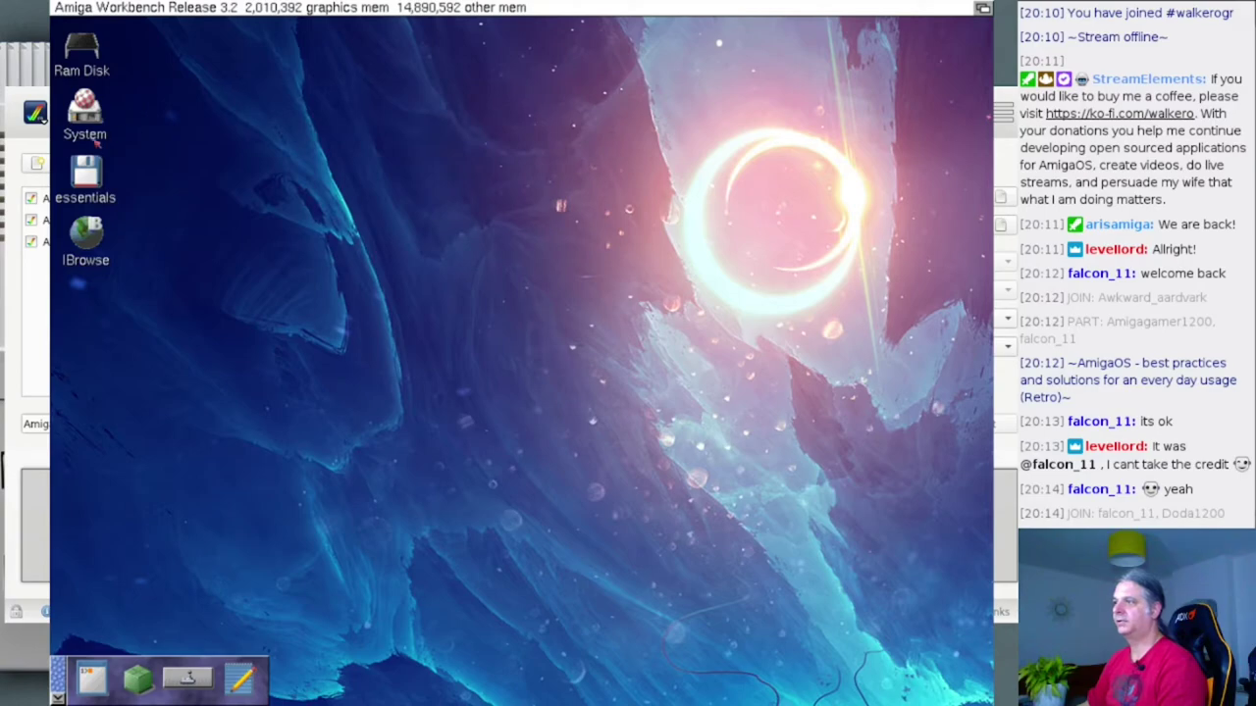
- Open System's Internet/downloads drawer and load birdie2000.lha as the archive in Unarc, enlarging both windows
double_click(84, 110)
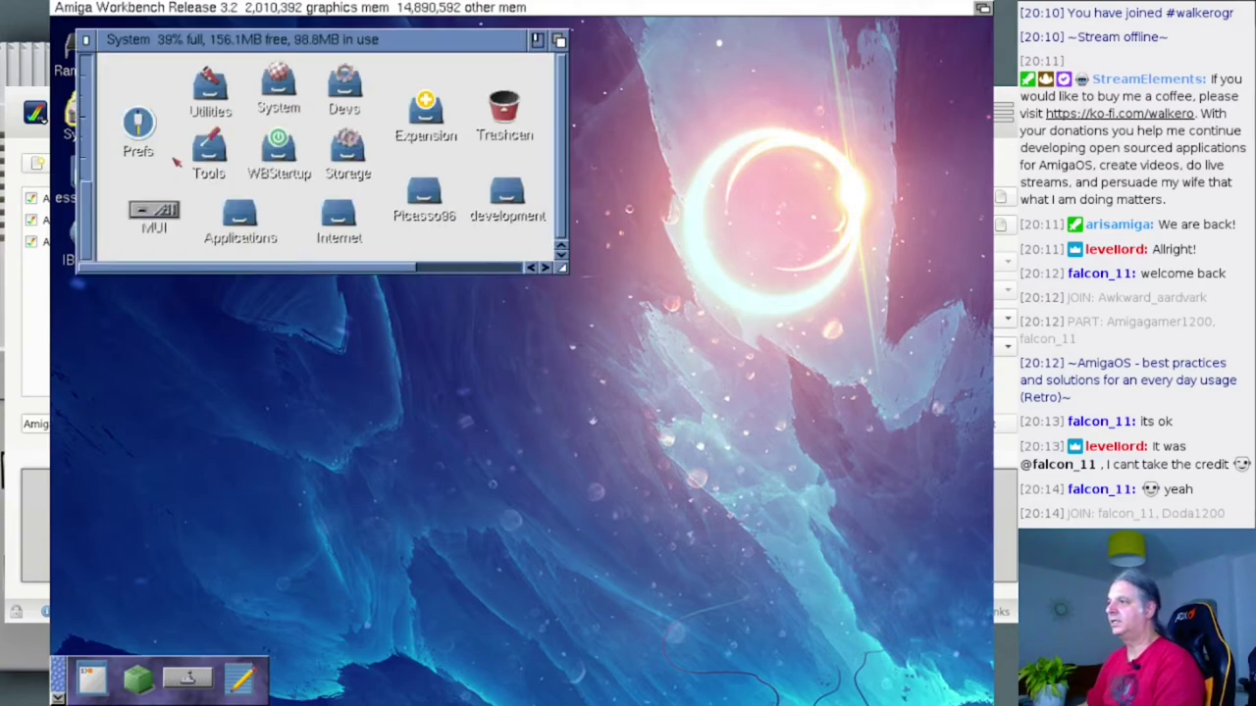
double_click(339, 217)
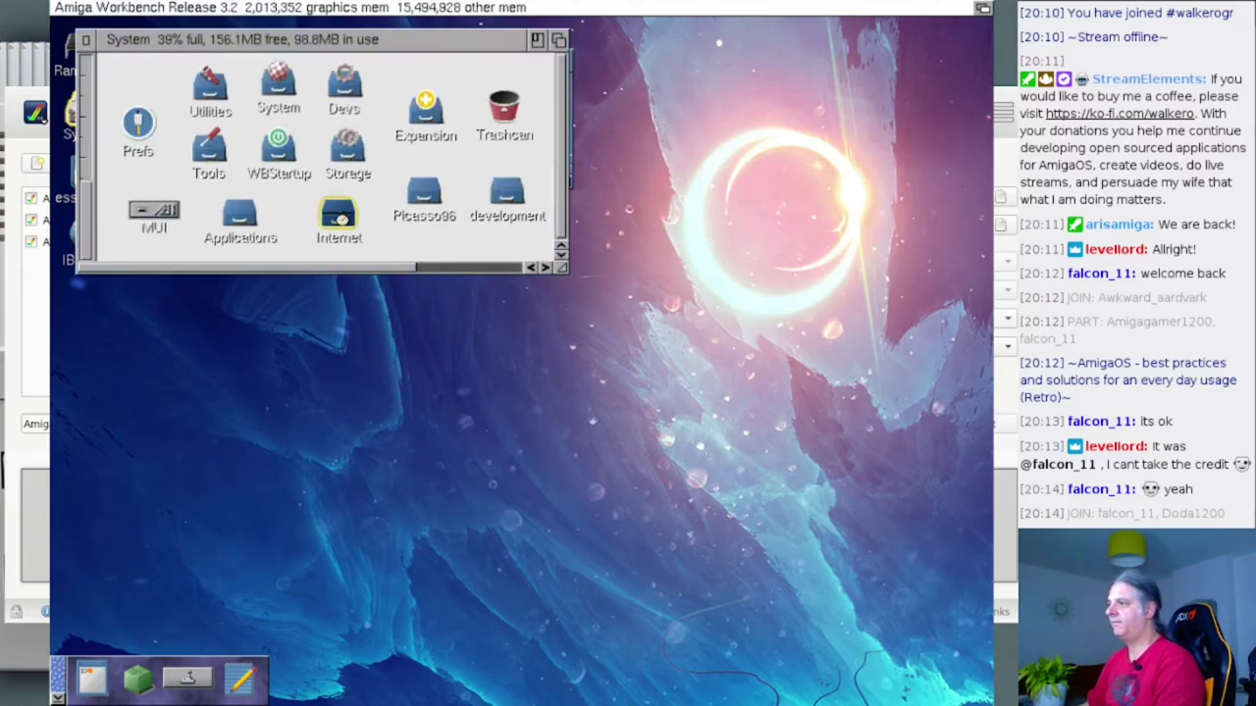
double_click(522, 110)
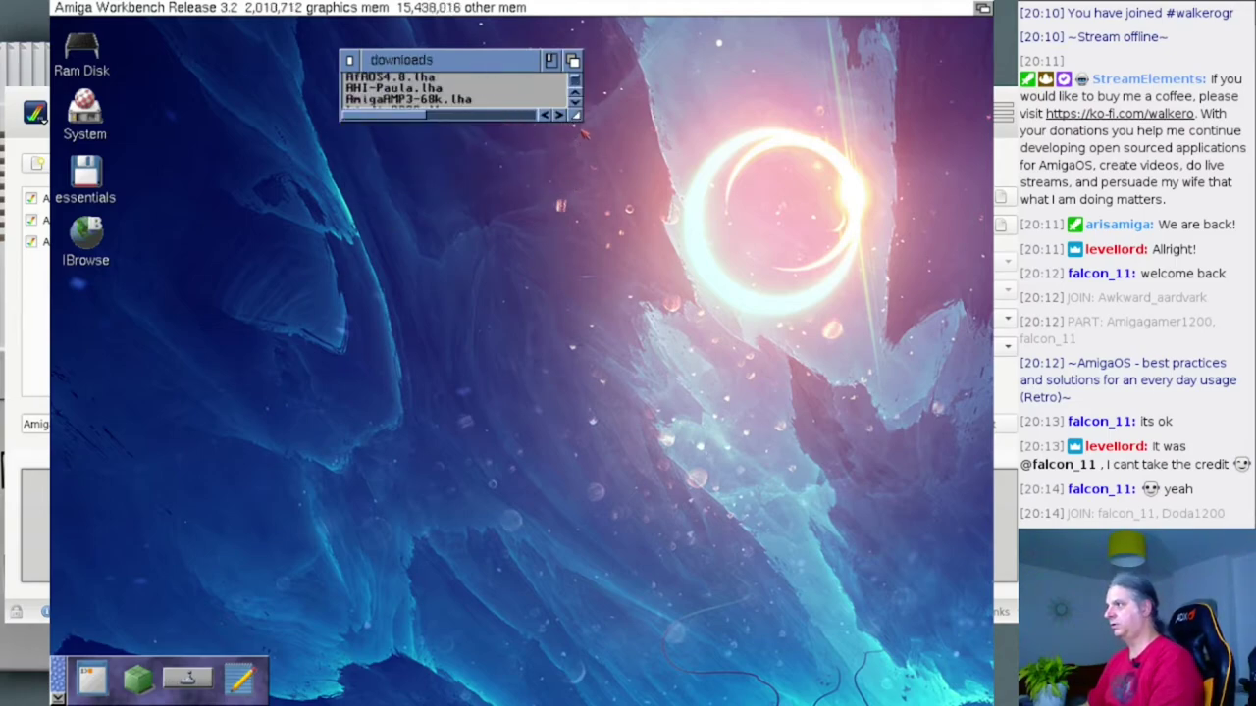
drag(577, 114, 602, 394)
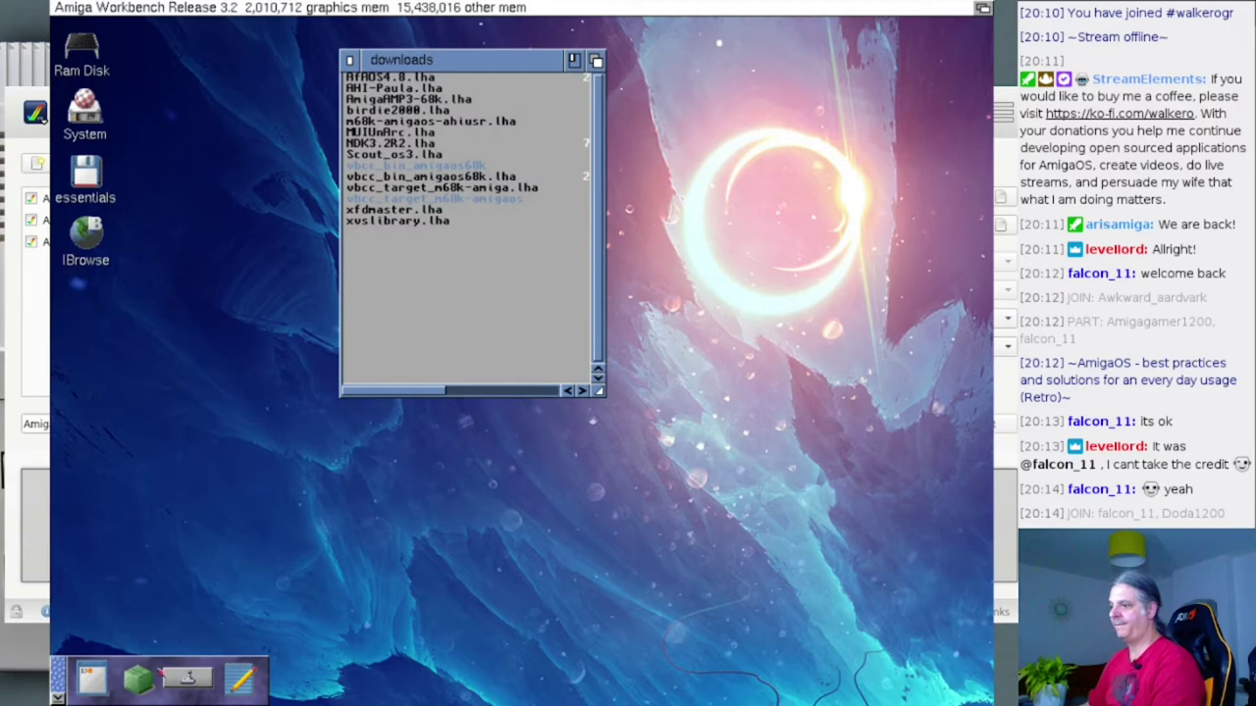
click(137, 677)
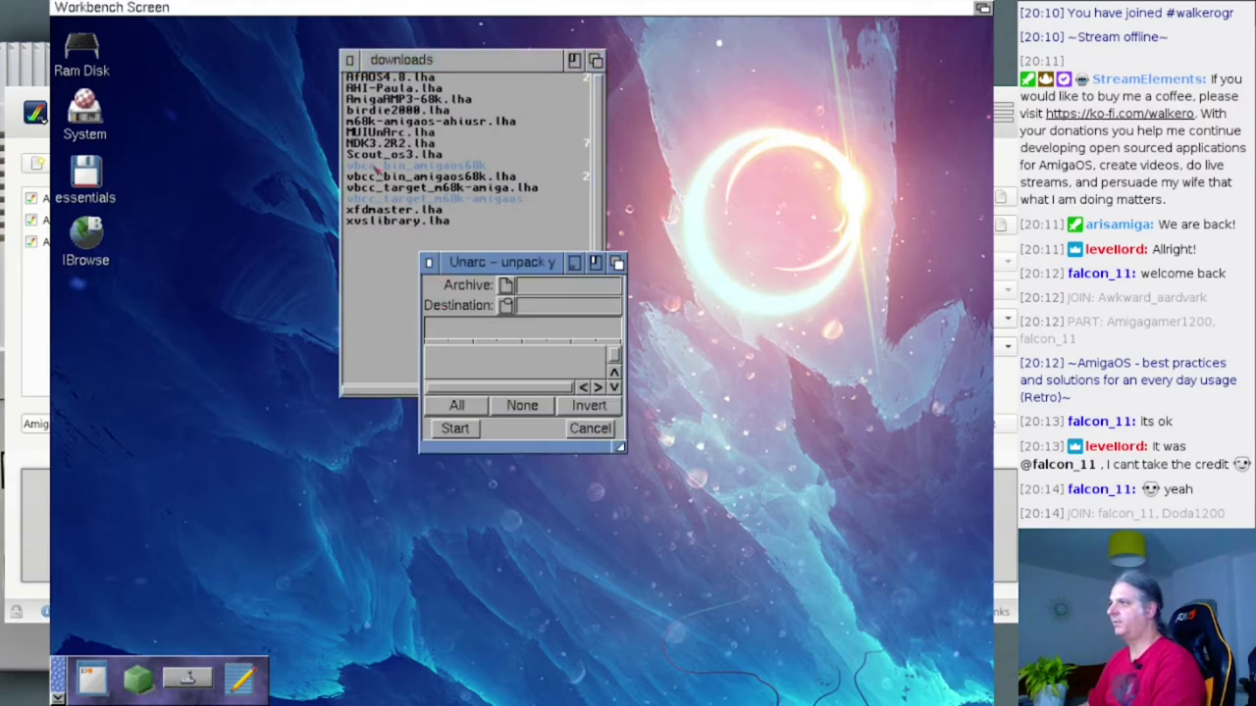
drag(385, 114, 520, 314)
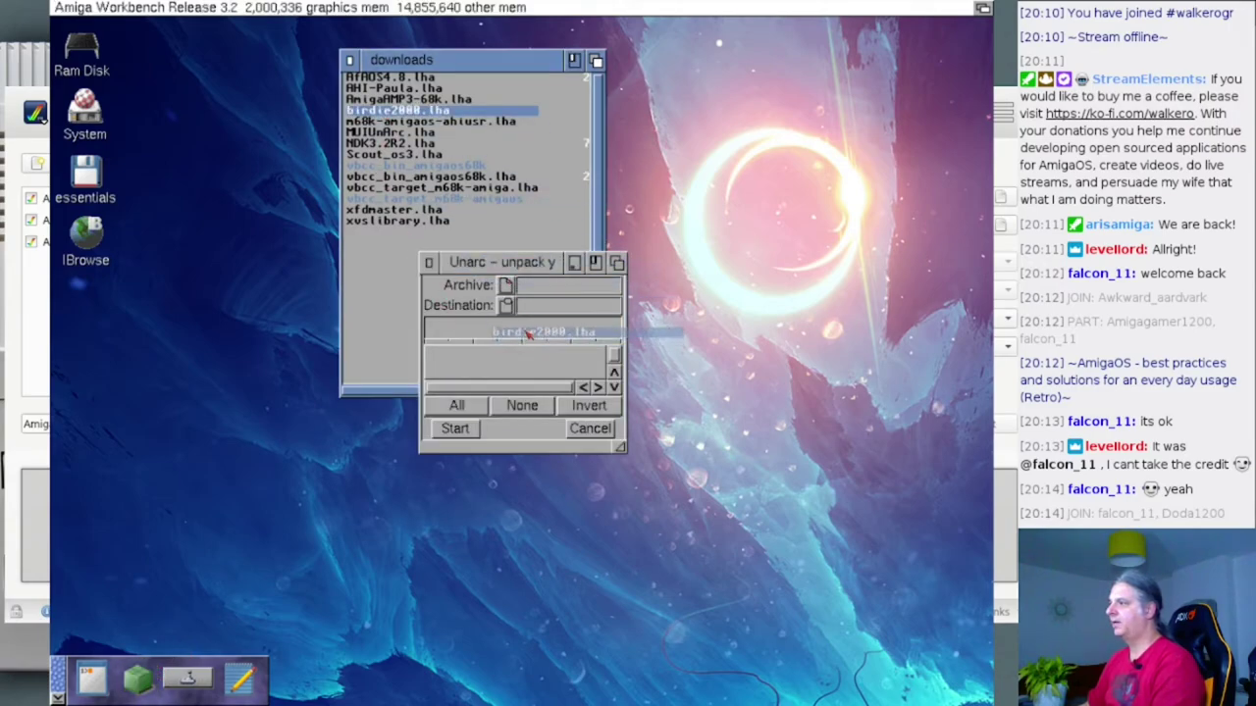
drag(619, 447, 826, 677)
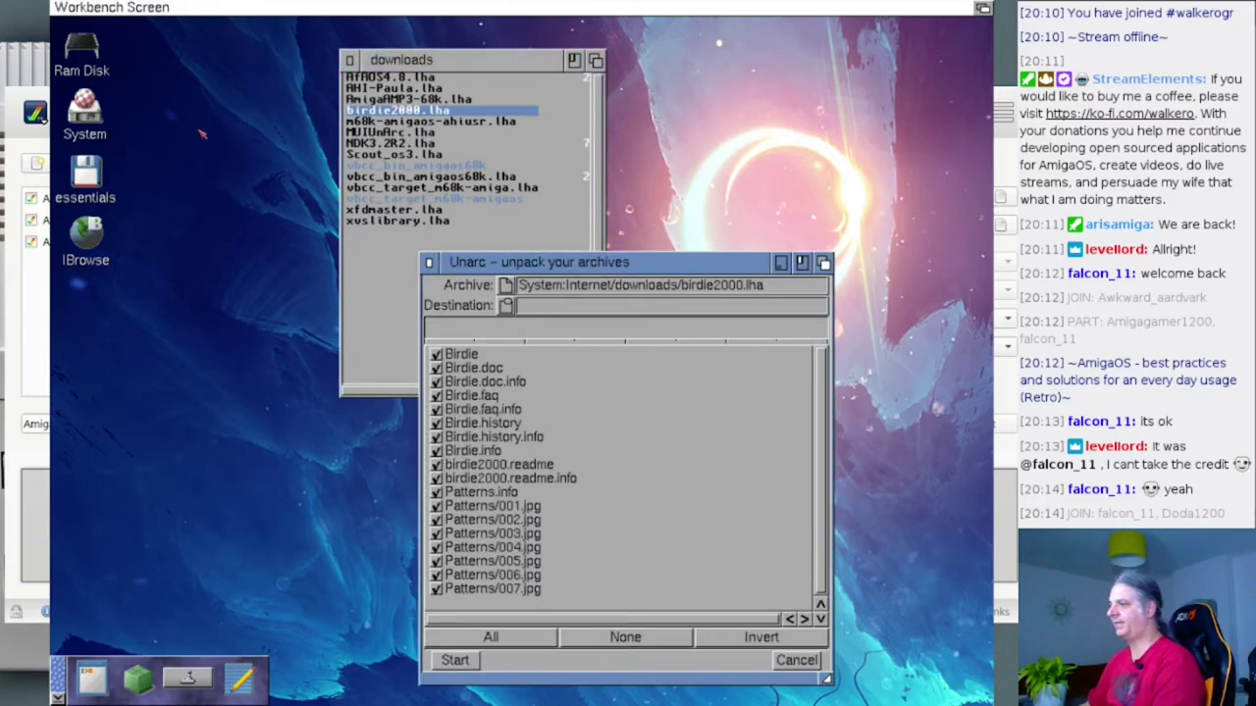
- Unpack the birdie2000.lha archive to the destination Ram Disk:birdie and close Unarc
click(96, 51)
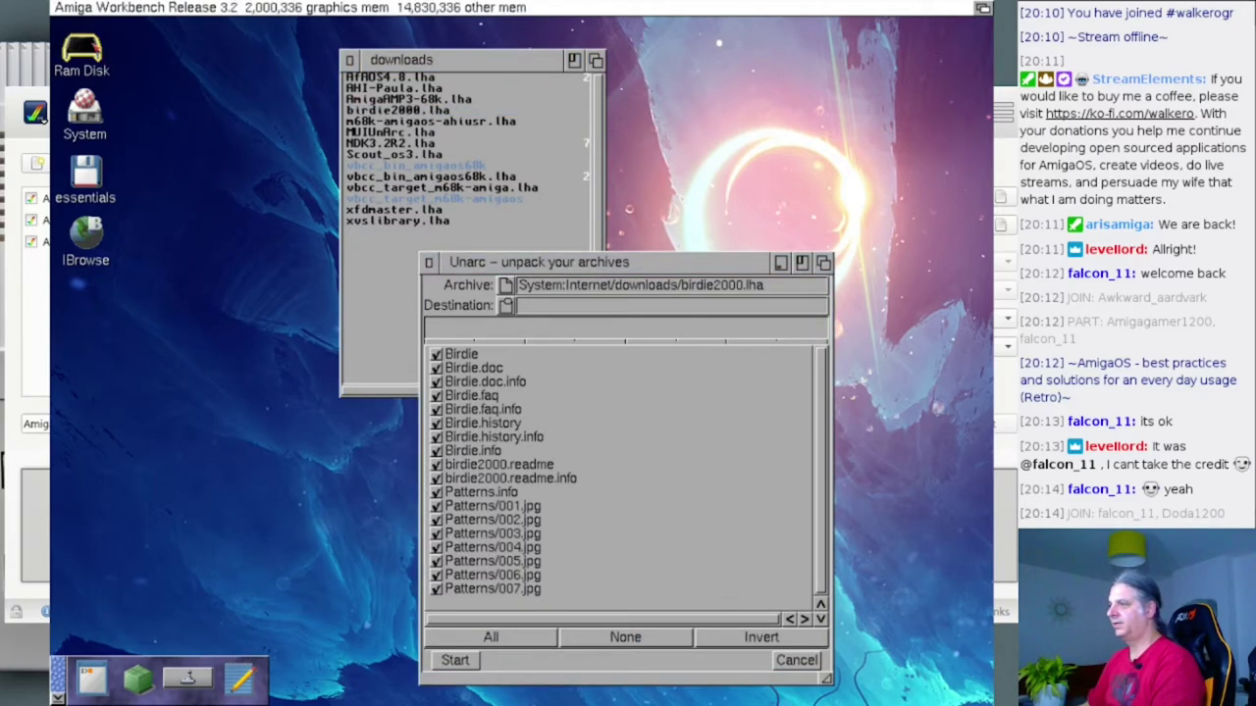
click(507, 307)
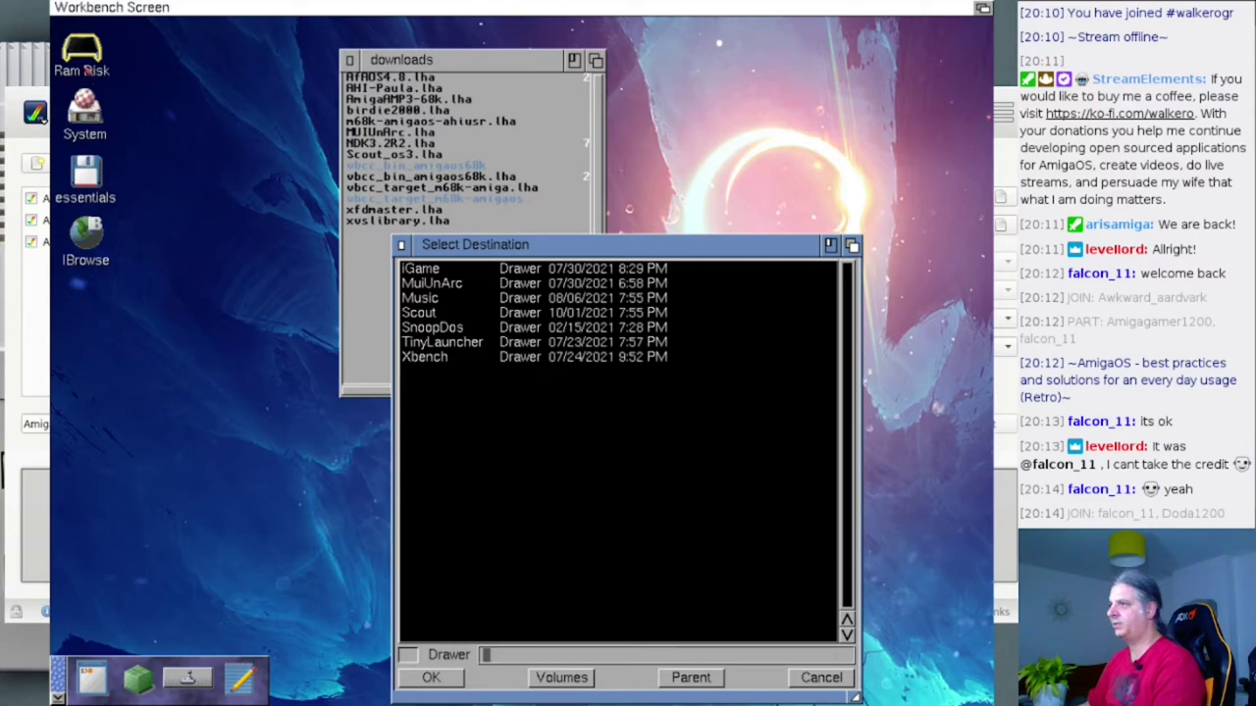
drag(87, 70, 530, 552)
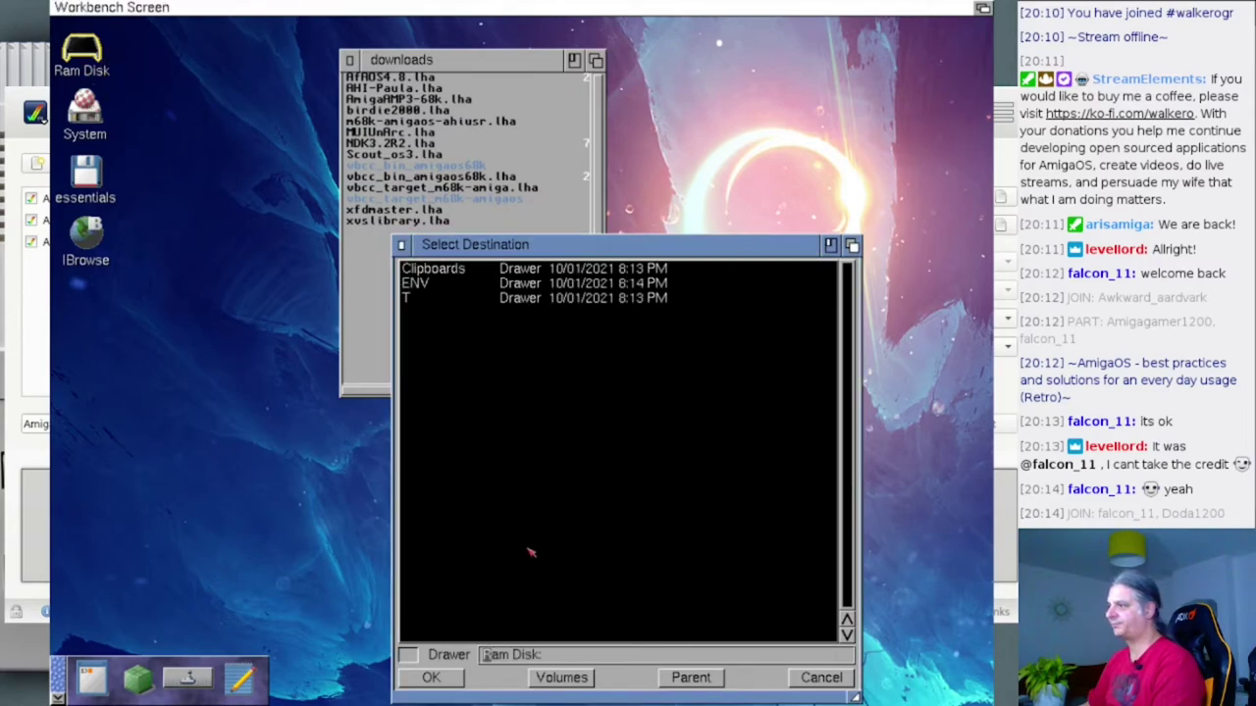
click(558, 659)
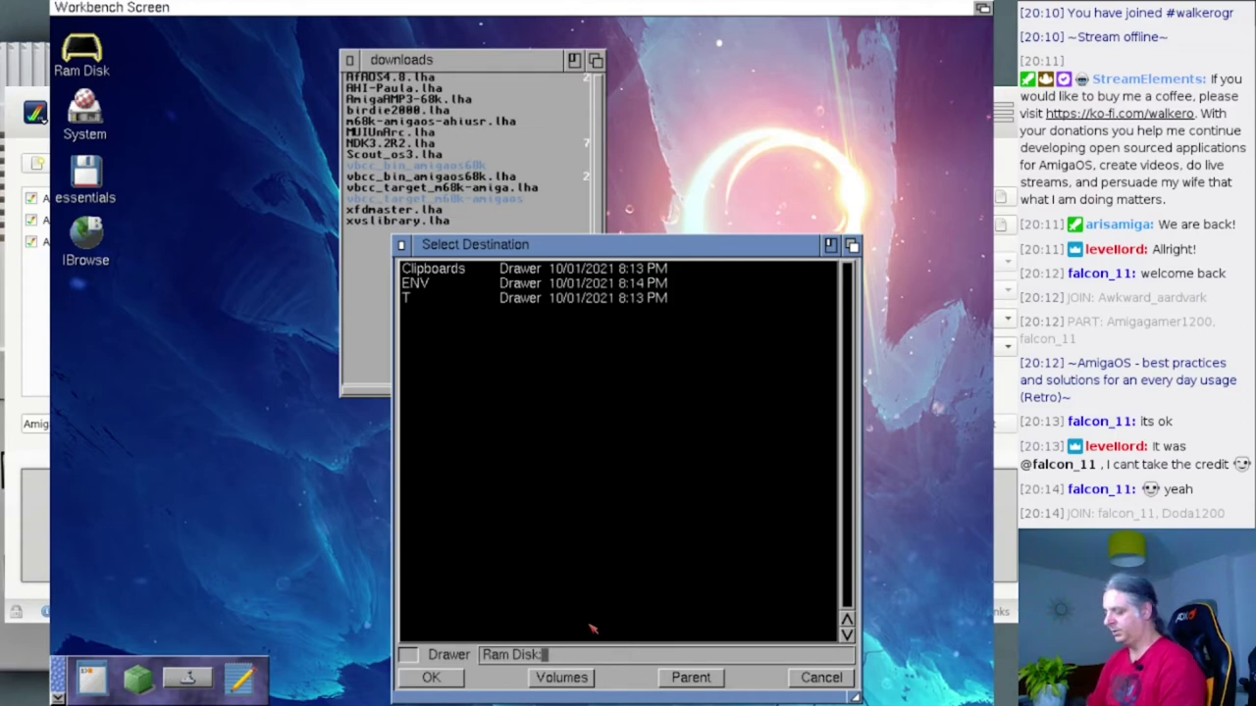
text(birdie)
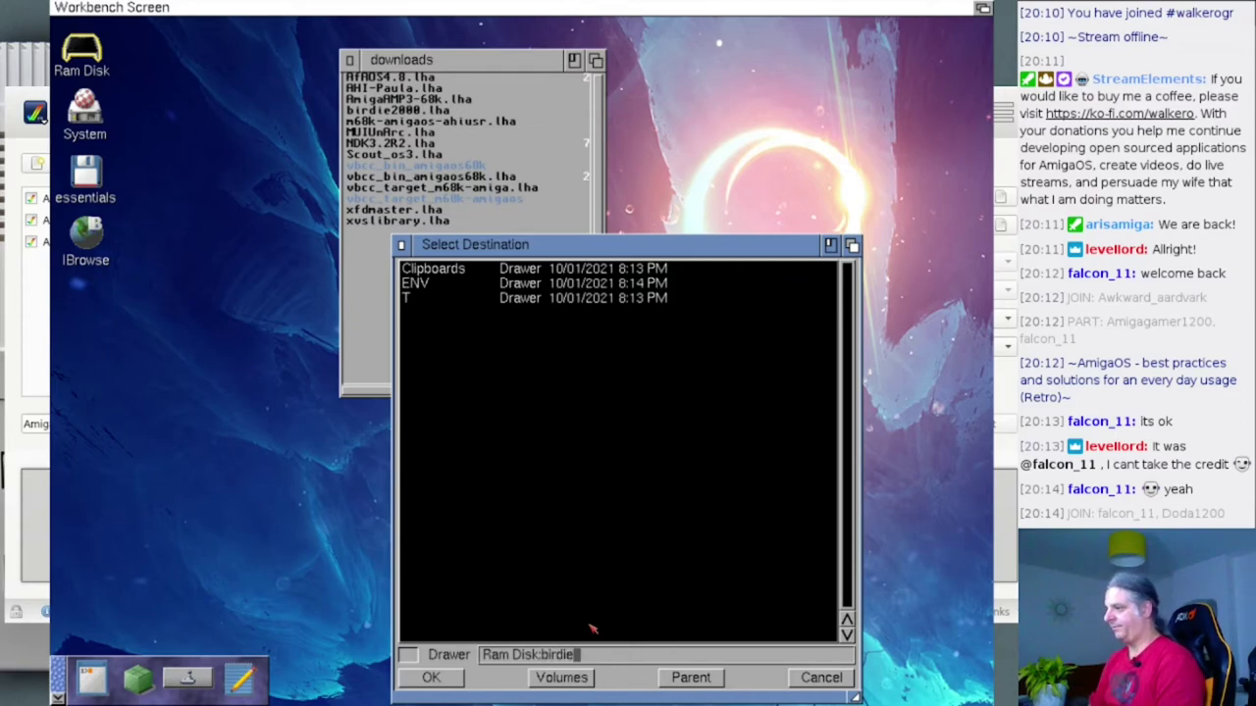
click(456, 678)
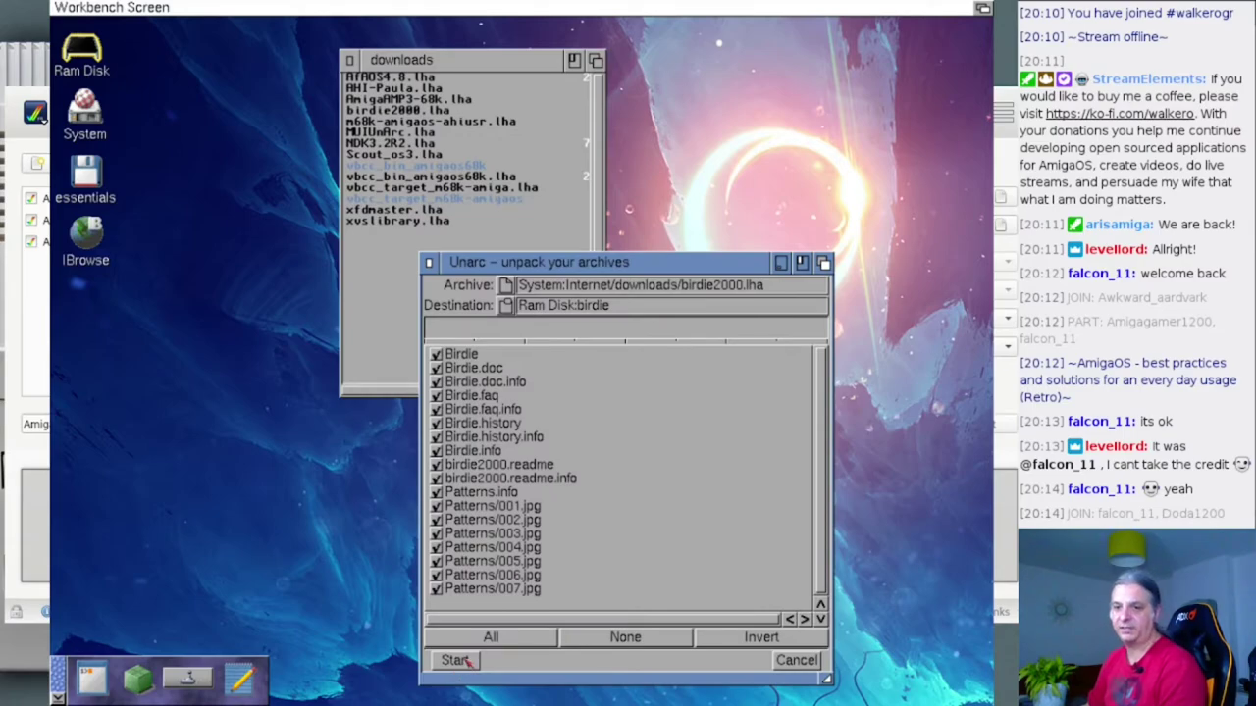
click(468, 663)
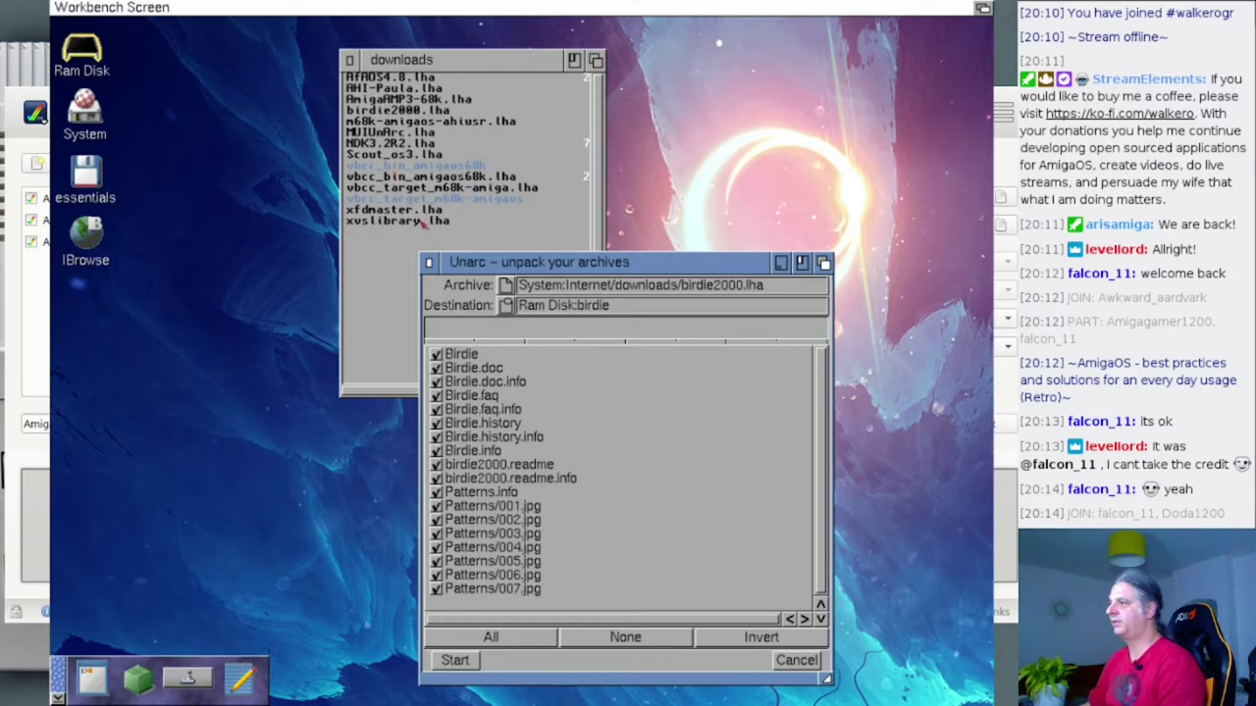
click(429, 262)
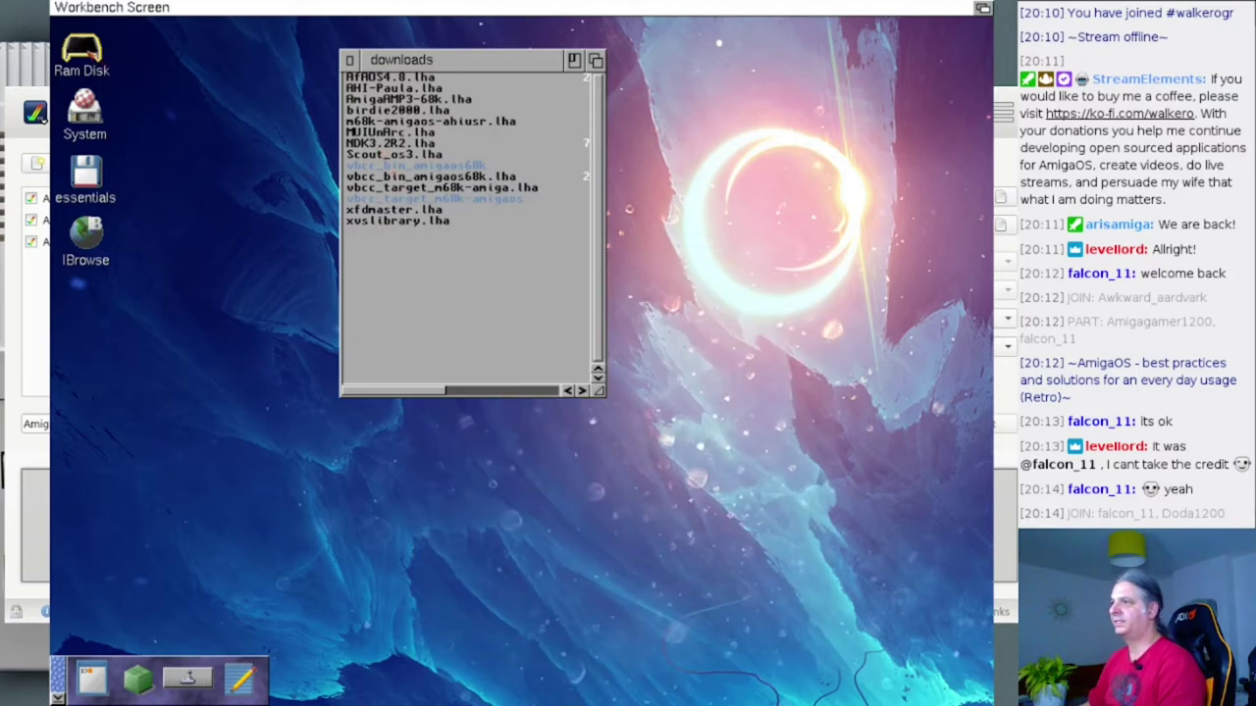
- Copy the birdie drawer from Ram Disk into System's Applications drawer, arranging the Ram Disk window so both locations are accessible
double_click(81, 51)
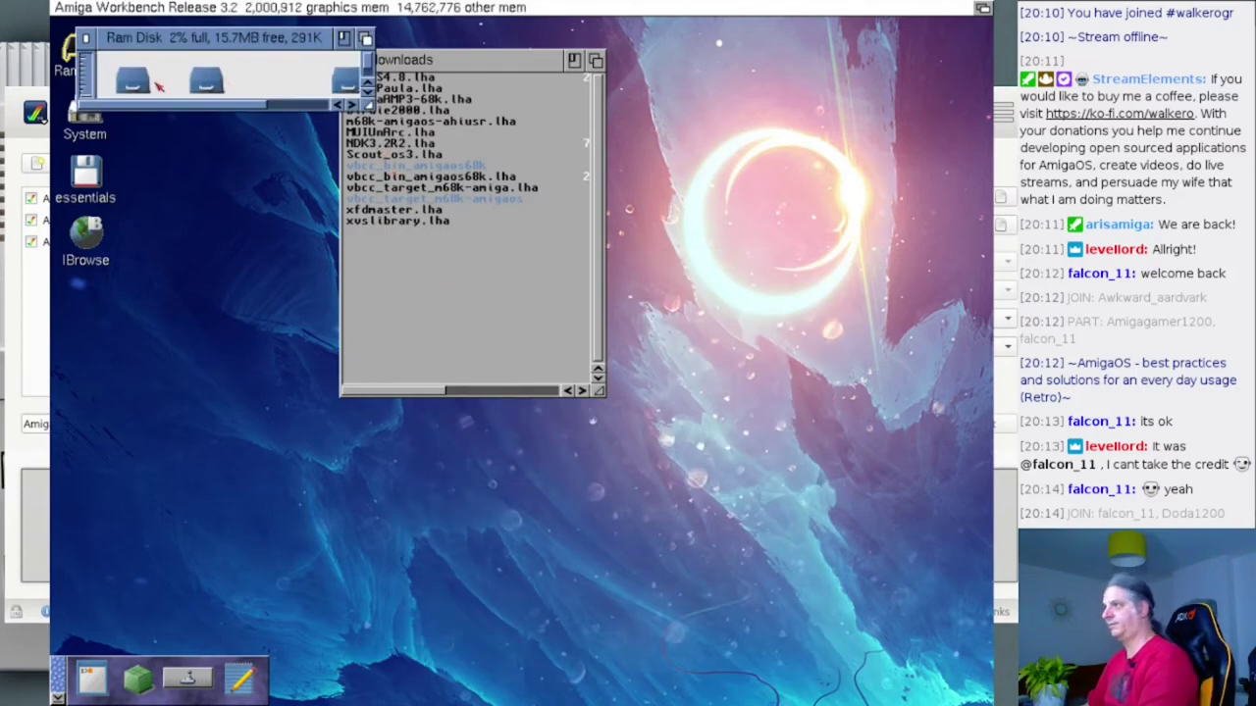
drag(369, 106, 618, 426)
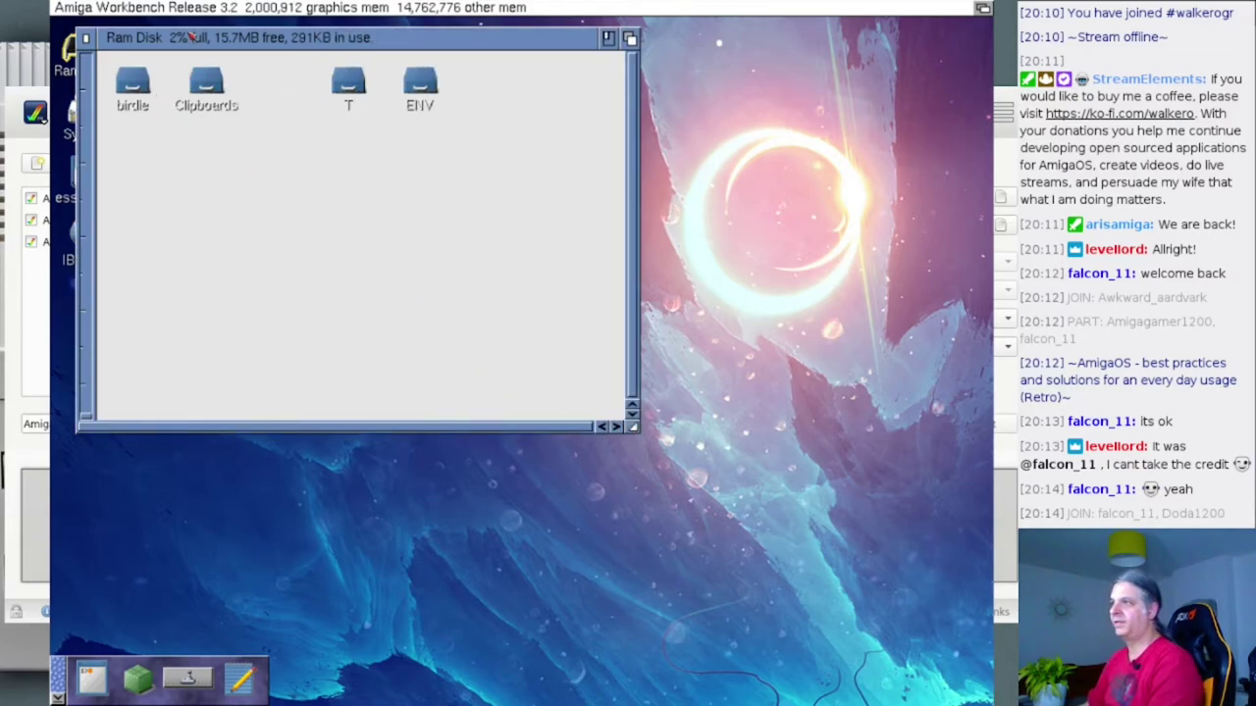
drag(192, 37, 420, 106)
double_click(104, 110)
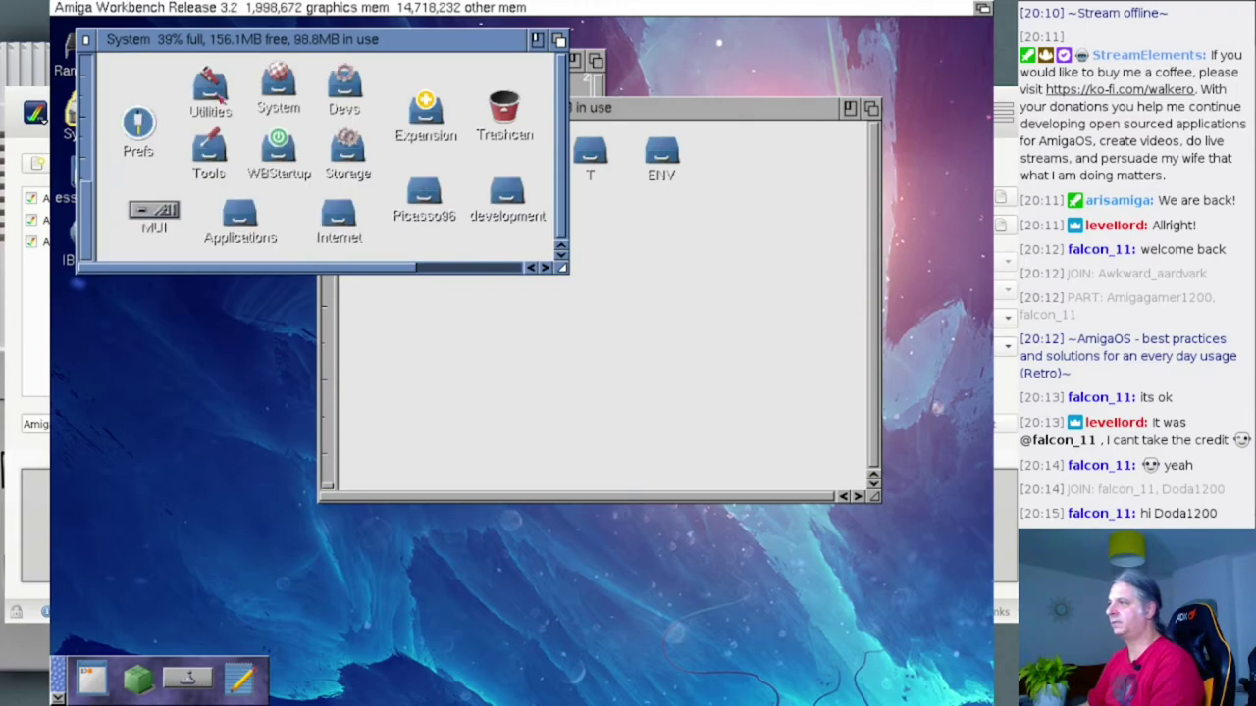
click(483, 390)
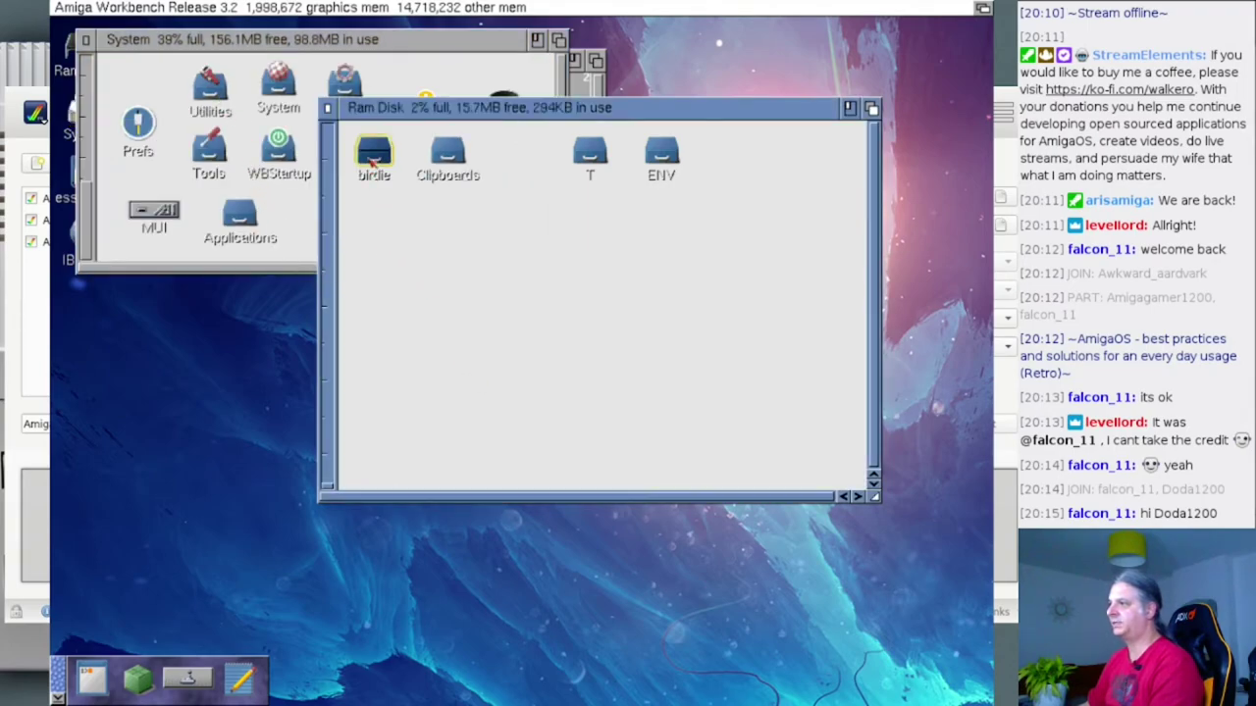
click(240, 221)
- Open the Applications drawer and the birdie drawer inside it, enlarging both windows
double_click(241, 222)
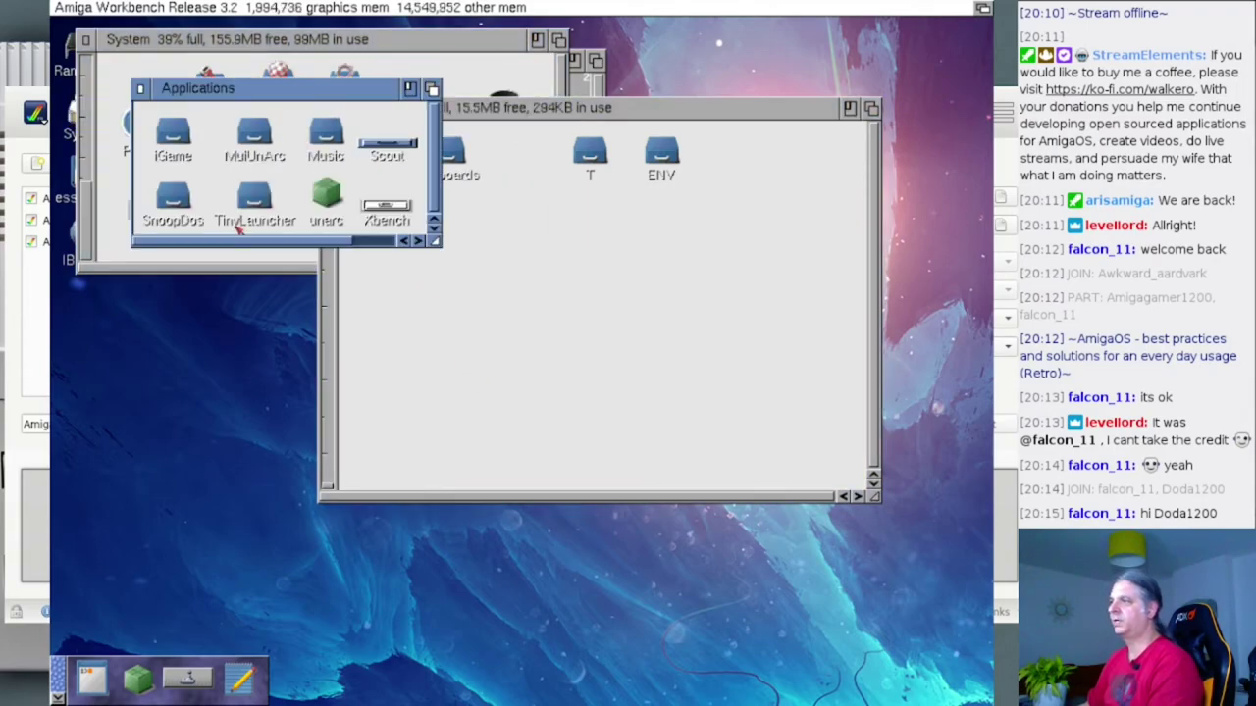
drag(438, 245, 640, 351)
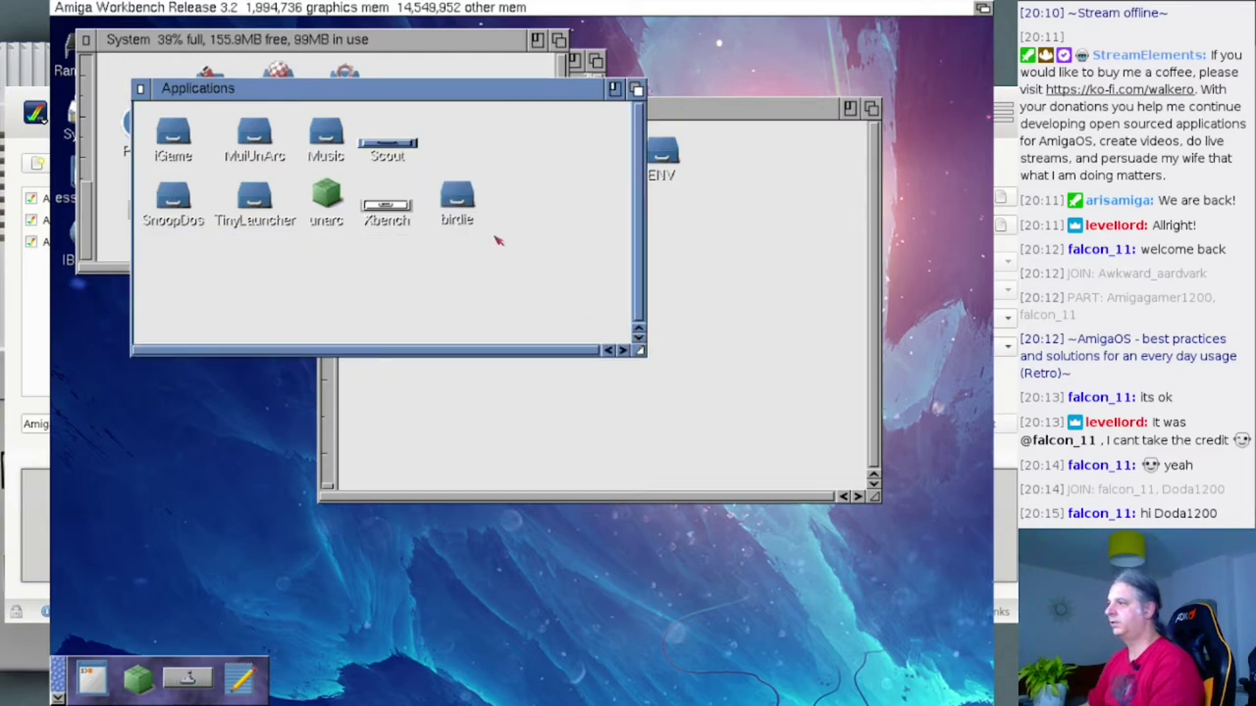
double_click(456, 201)
drag(575, 115, 795, 304)
- Open a shell in the birdie drawer by executing newshell, and begin its command line with birdie
right_click(481, 201)
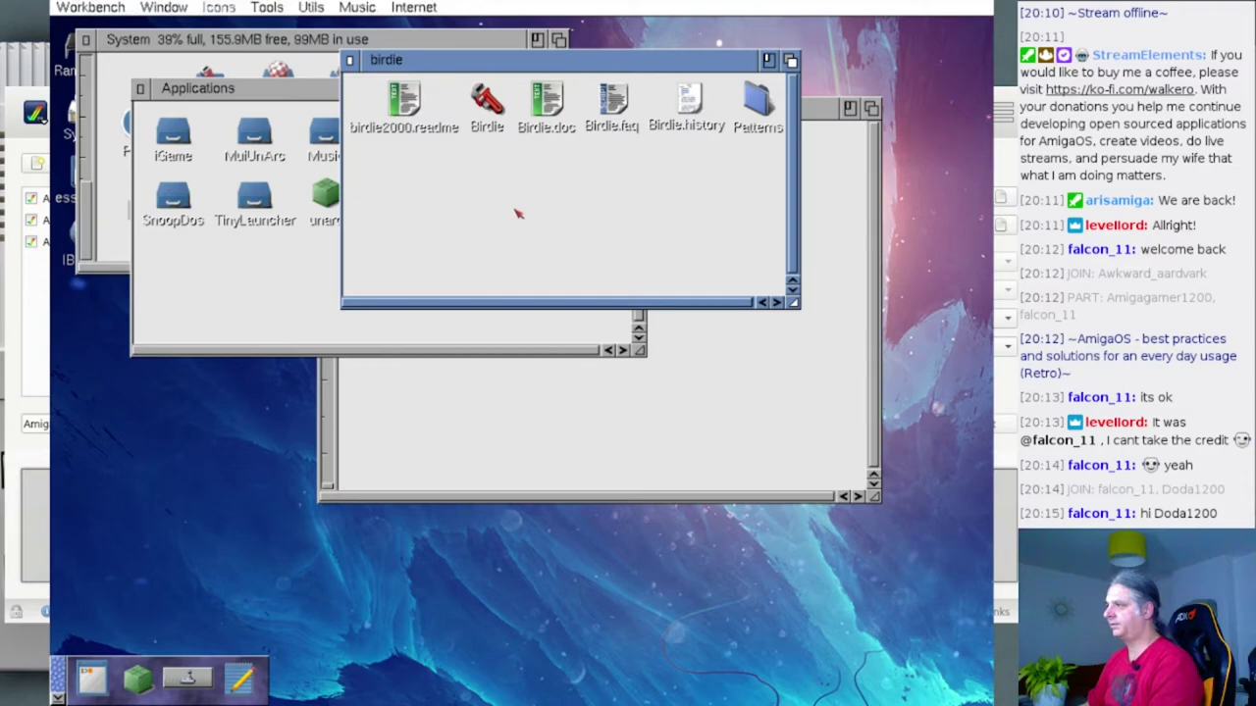
right_click(91, 7)
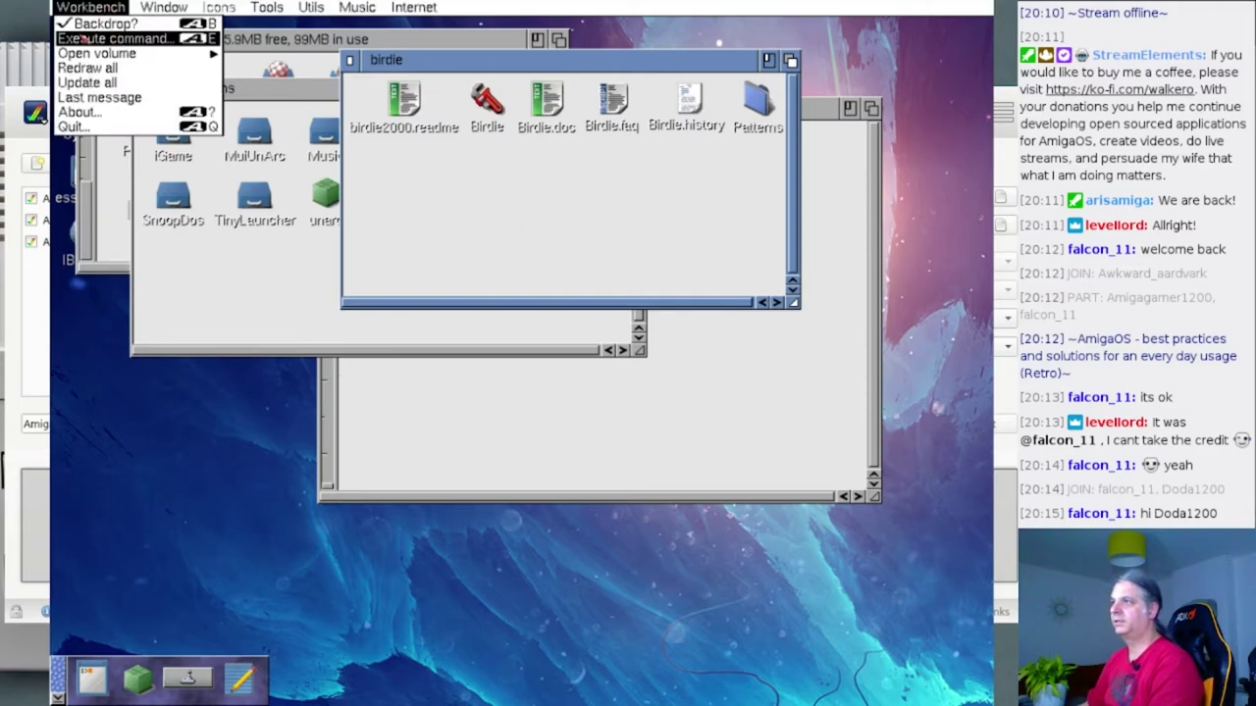
mouse_move(85, 57)
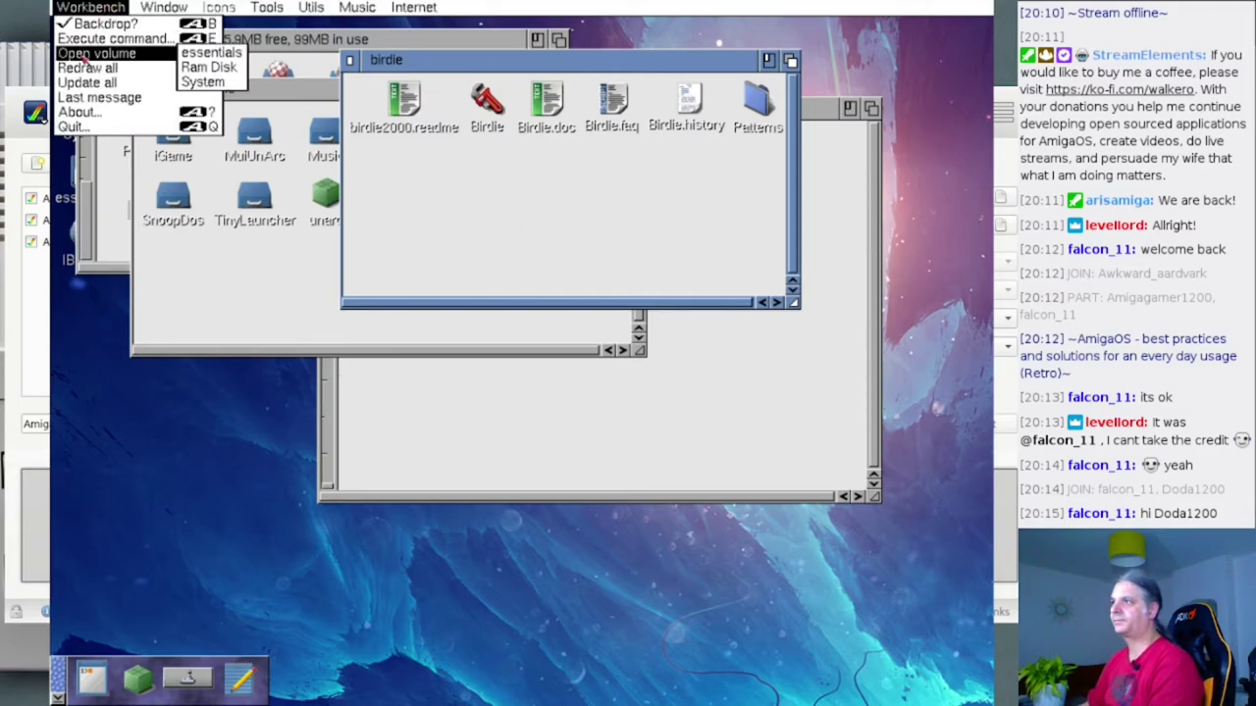
click(95, 40)
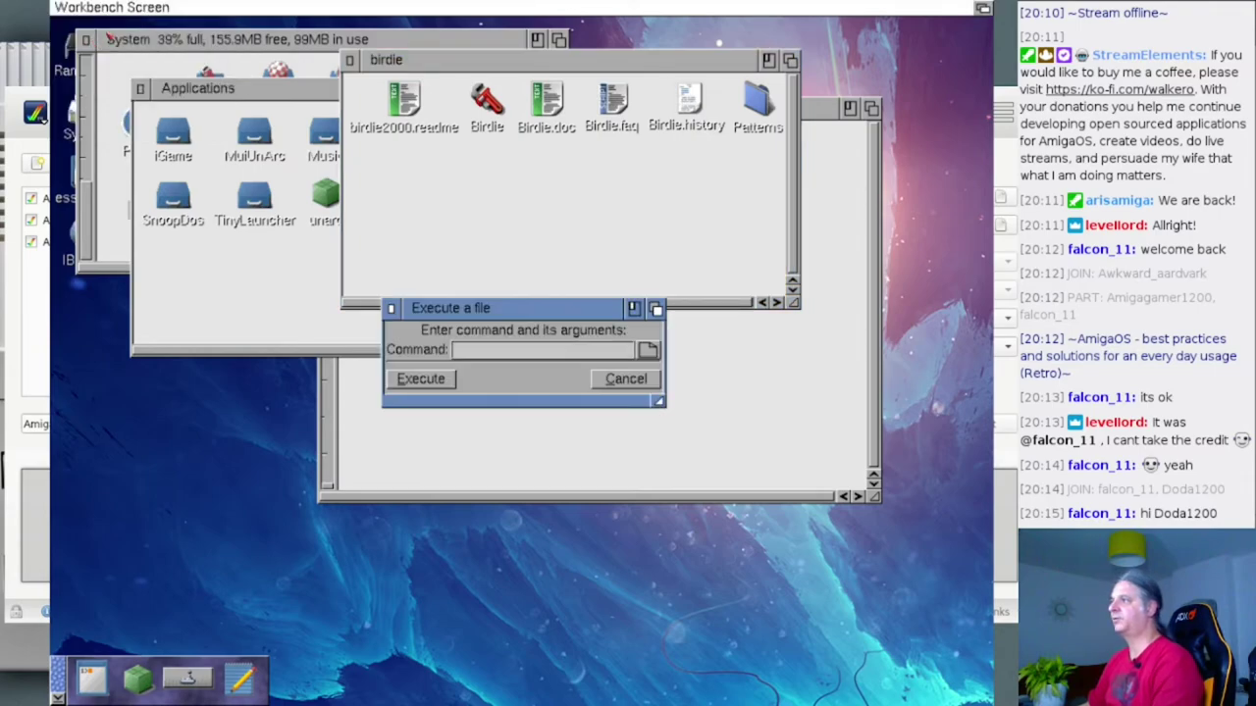
text(newshell)
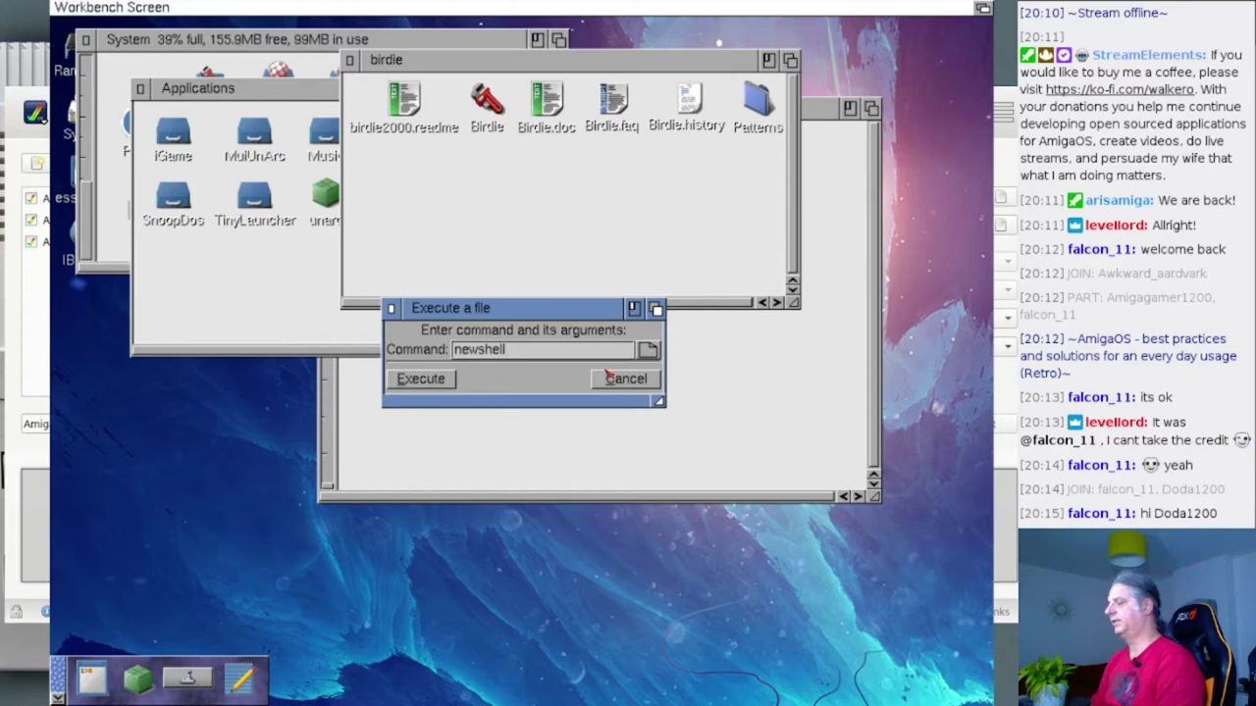
key(Return)
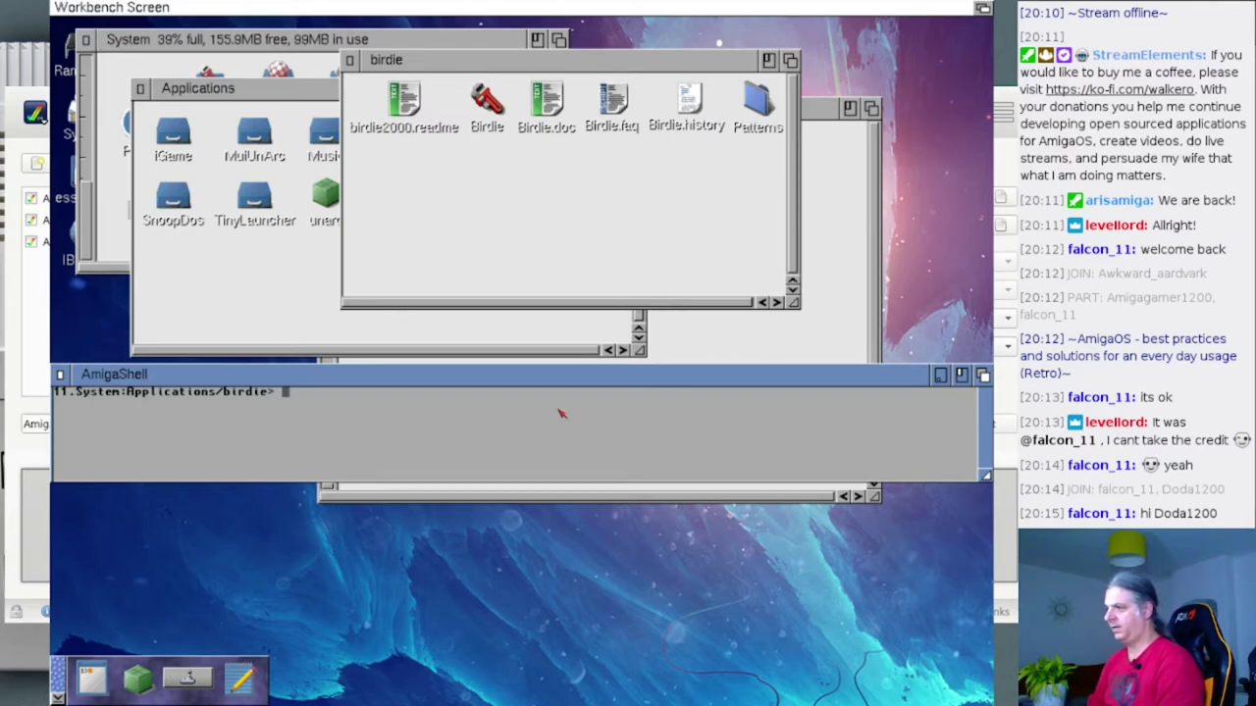
text(bir)
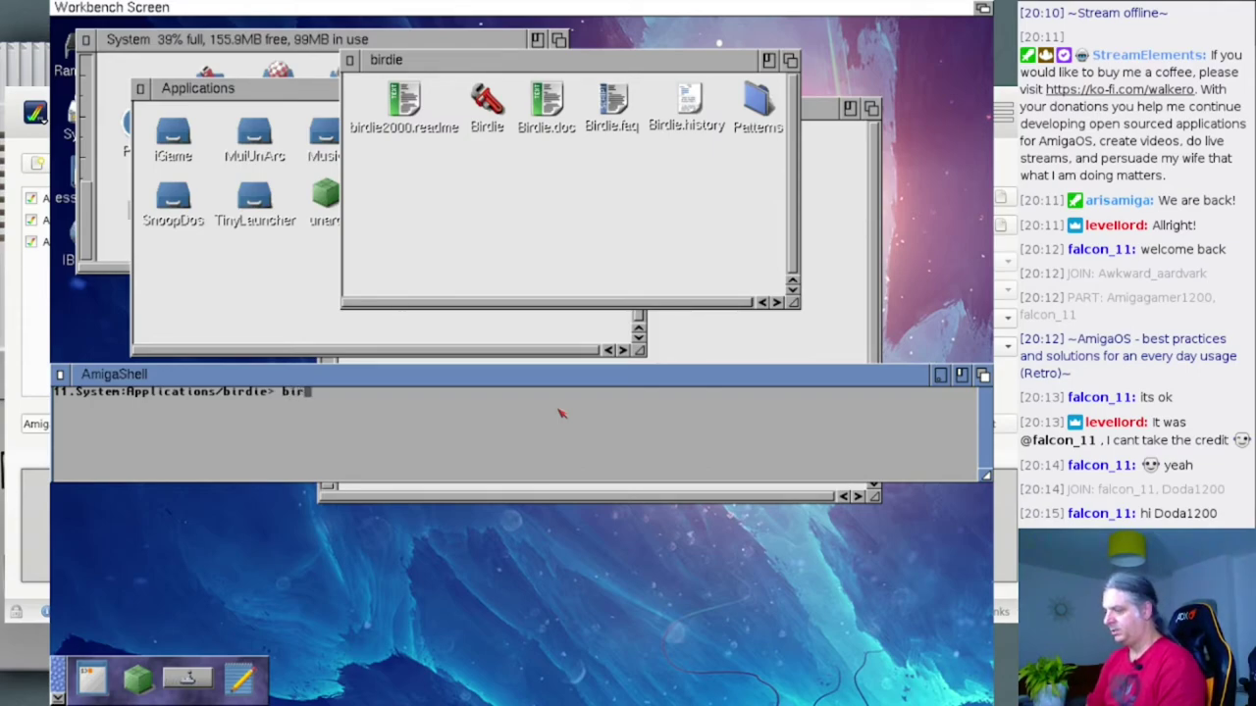
text(die)
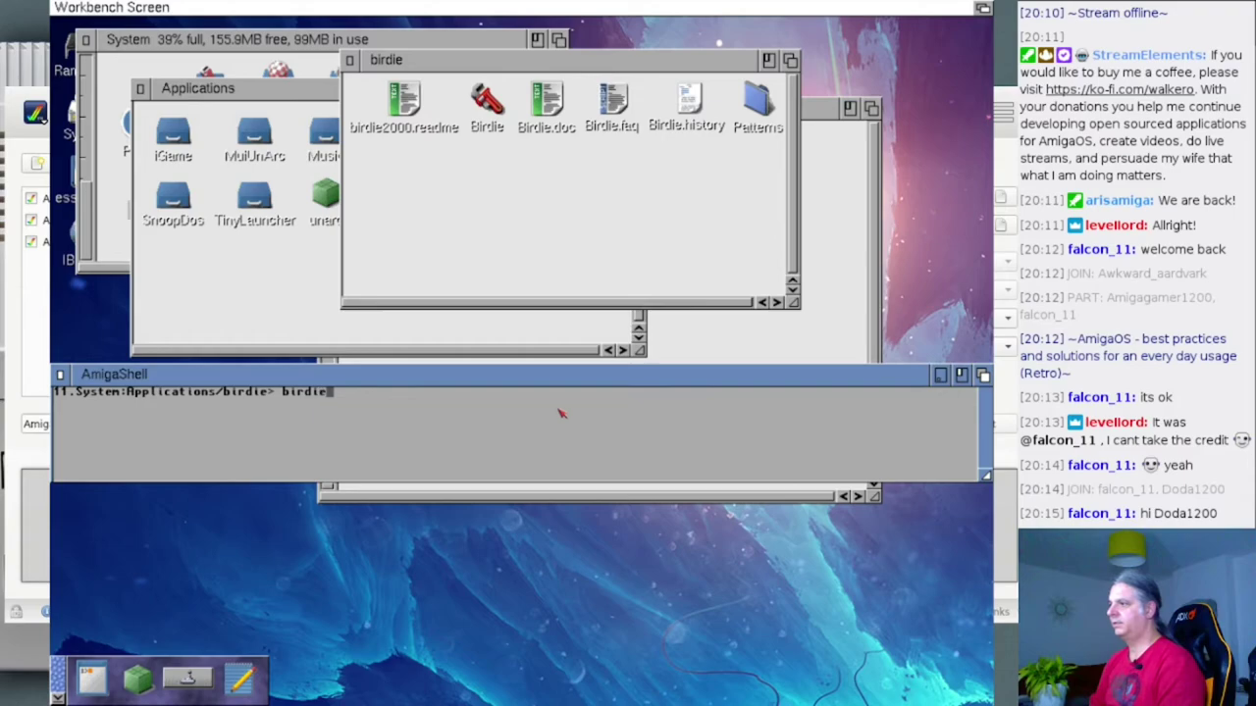
- Open birdie2000.readme in TextEdit, then move its window up and enlarge it
double_click(407, 102)
click(375, 77)
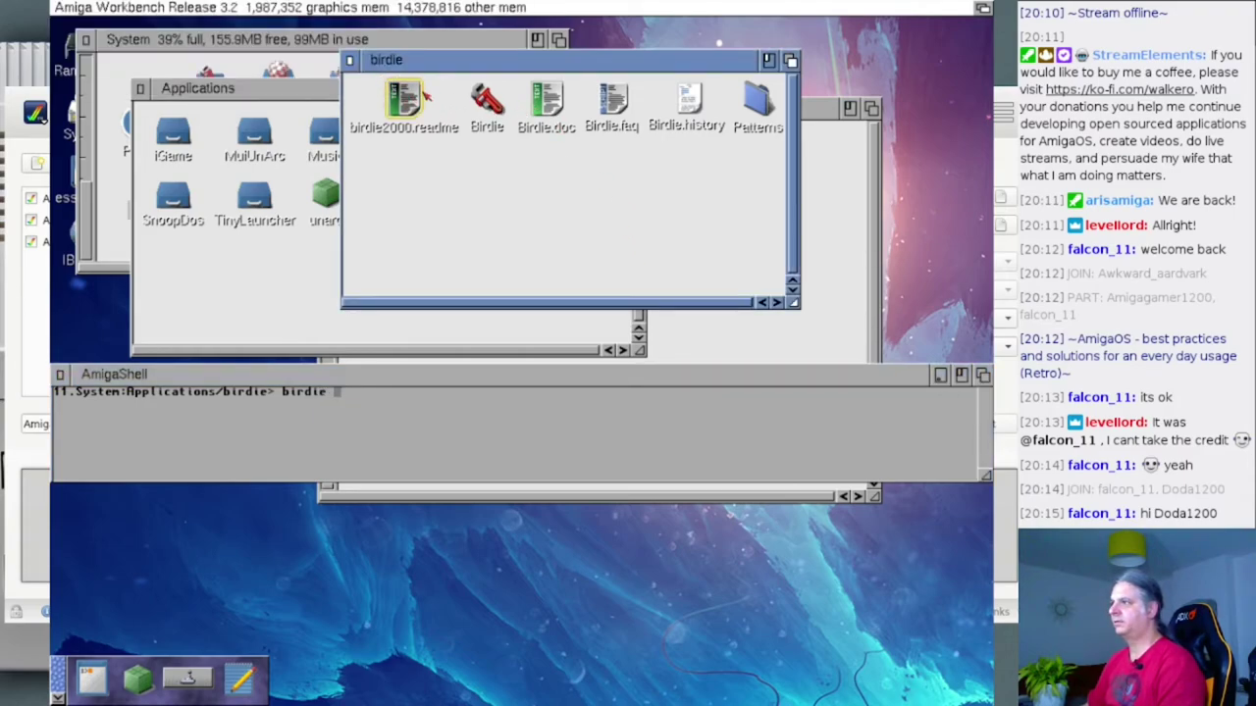
mouse_move(423, 98)
mouse_down()
mouse_move(246, 346)
mouse_move(392, 153)
mouse_move(403, 114)
mouse_move(187, 579)
mouse_move(239, 675)
mouse_up()
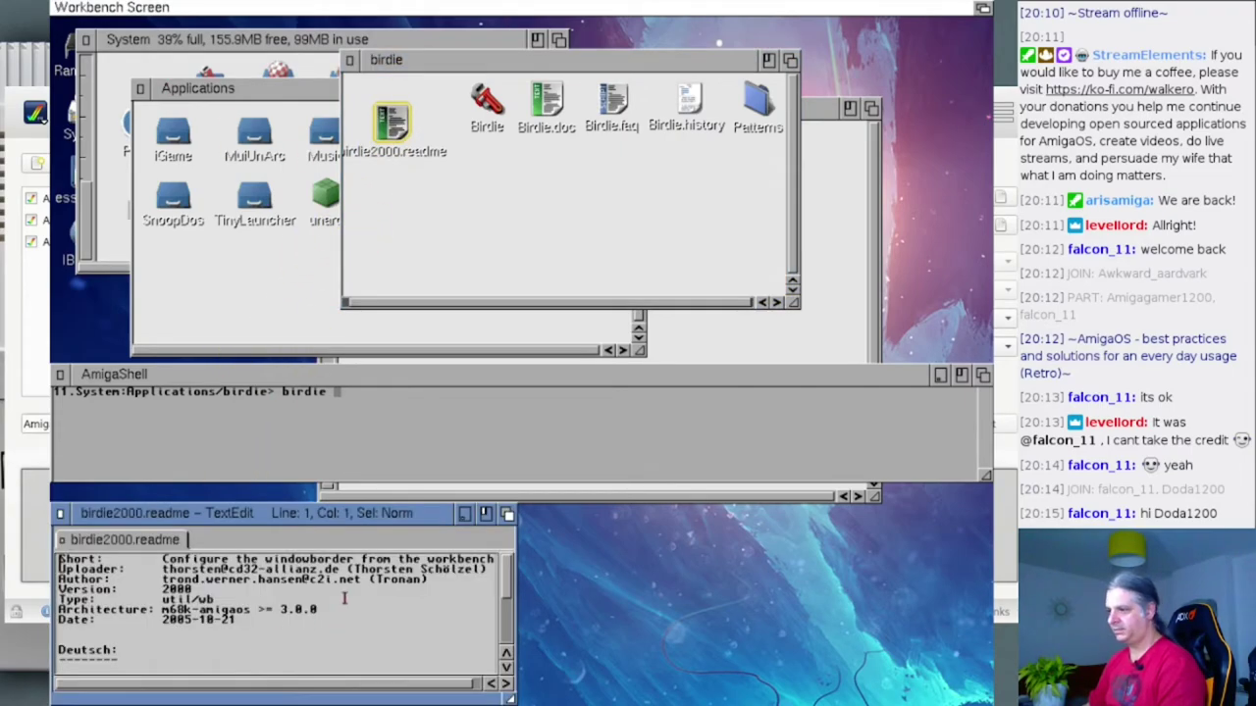
drag(371, 523, 697, 74)
drag(836, 251, 909, 571)
- Open Birdie.doc in TextEdit, move the shell window out of the way and read the usage and PATTERNS sections
click(361, 250)
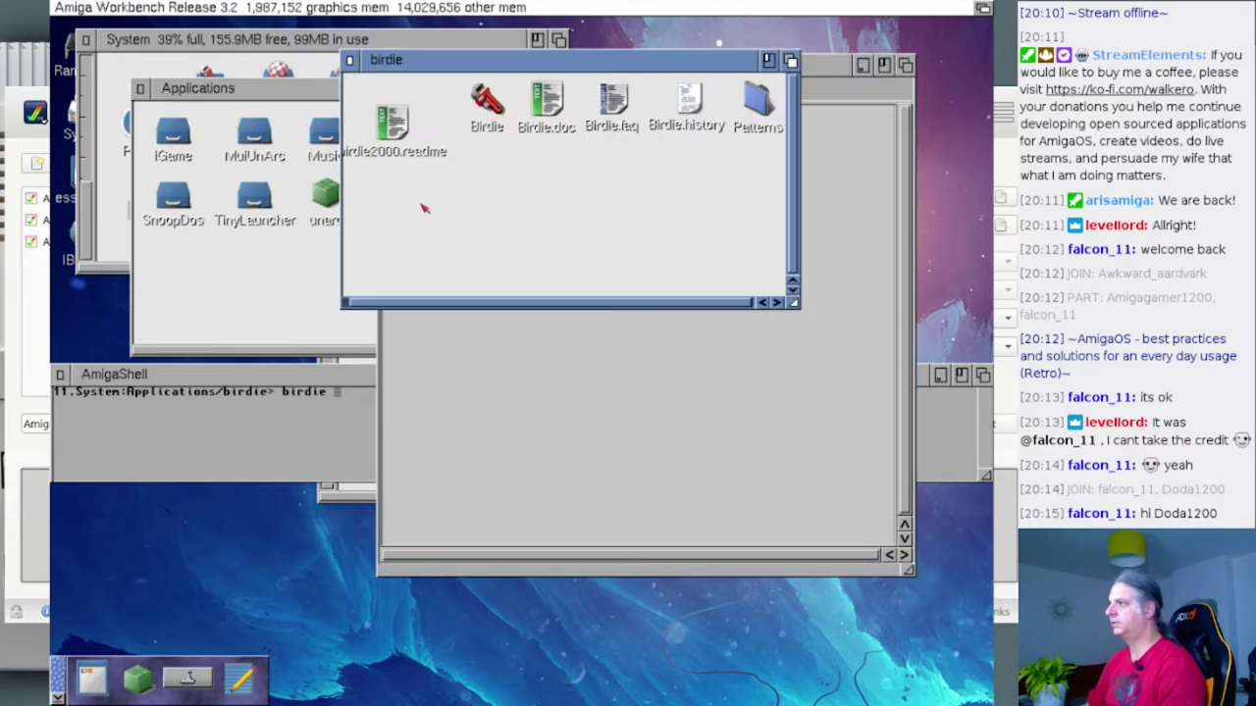
drag(535, 116, 546, 435)
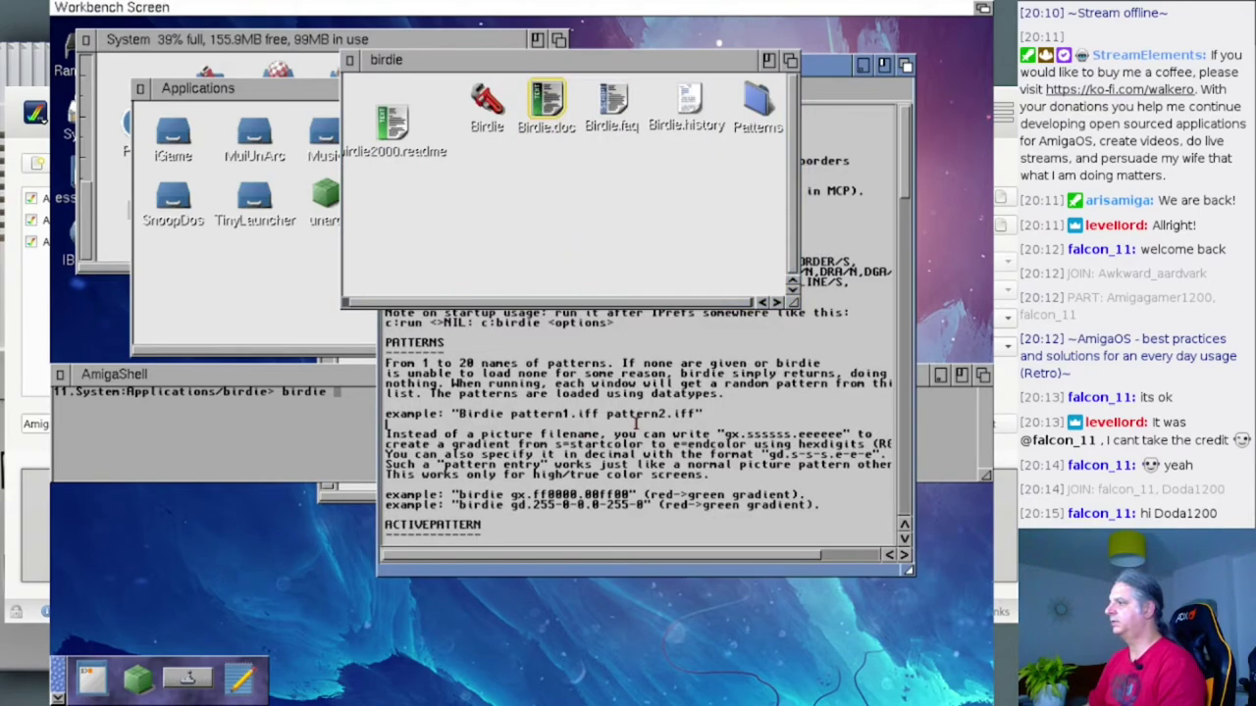
click(325, 430)
drag(346, 379, 345, 603)
click(521, 335)
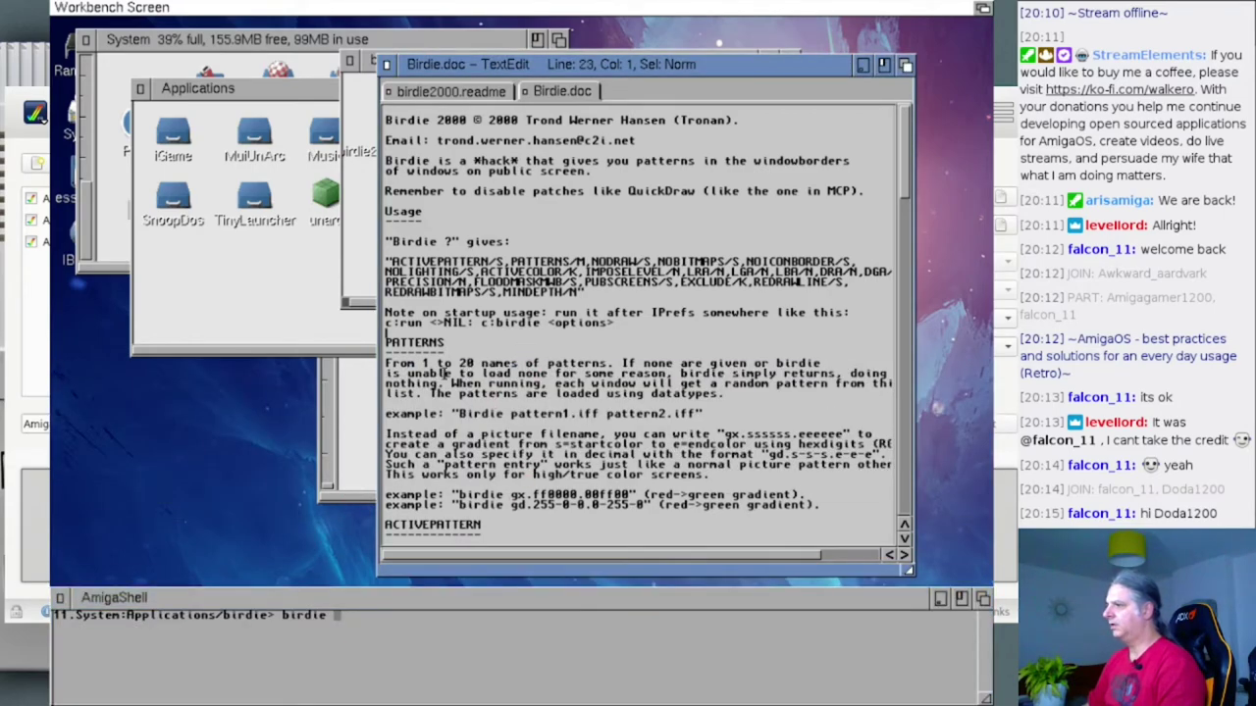
scroll(461, 384, down, 1)
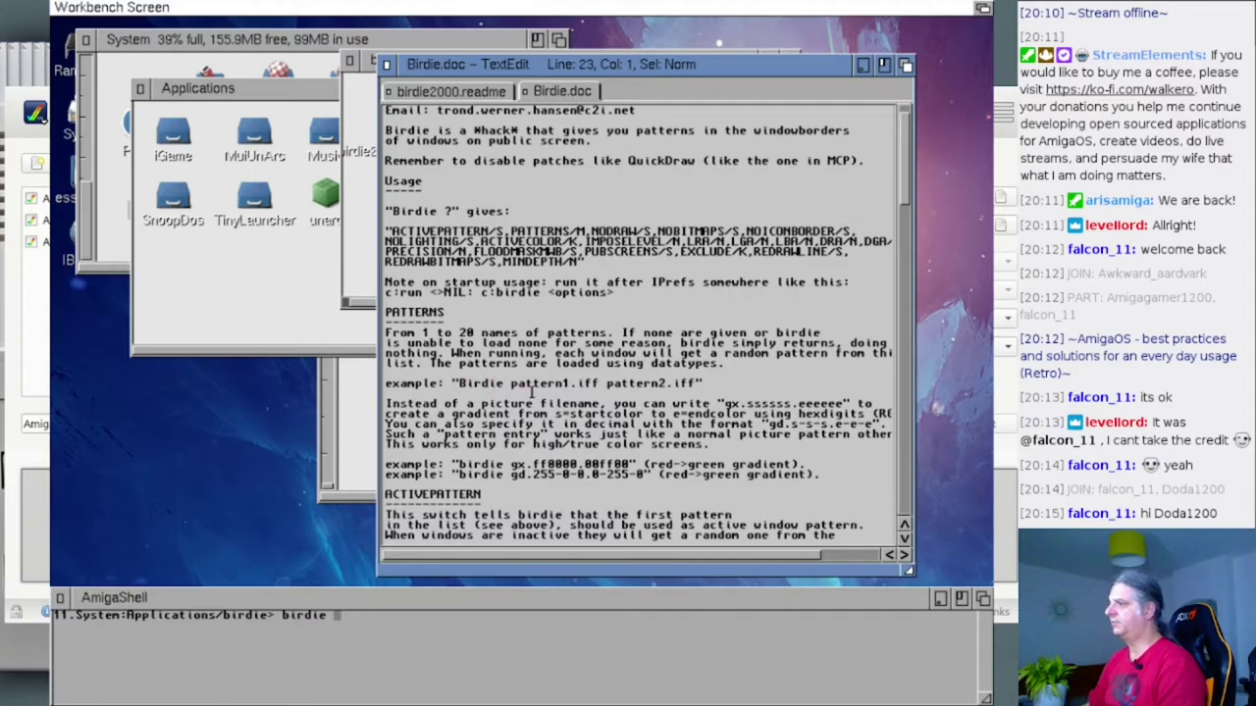
- Add Patterns/001.jpg as the first pattern argument of the birdie command in the shell
click(565, 628)
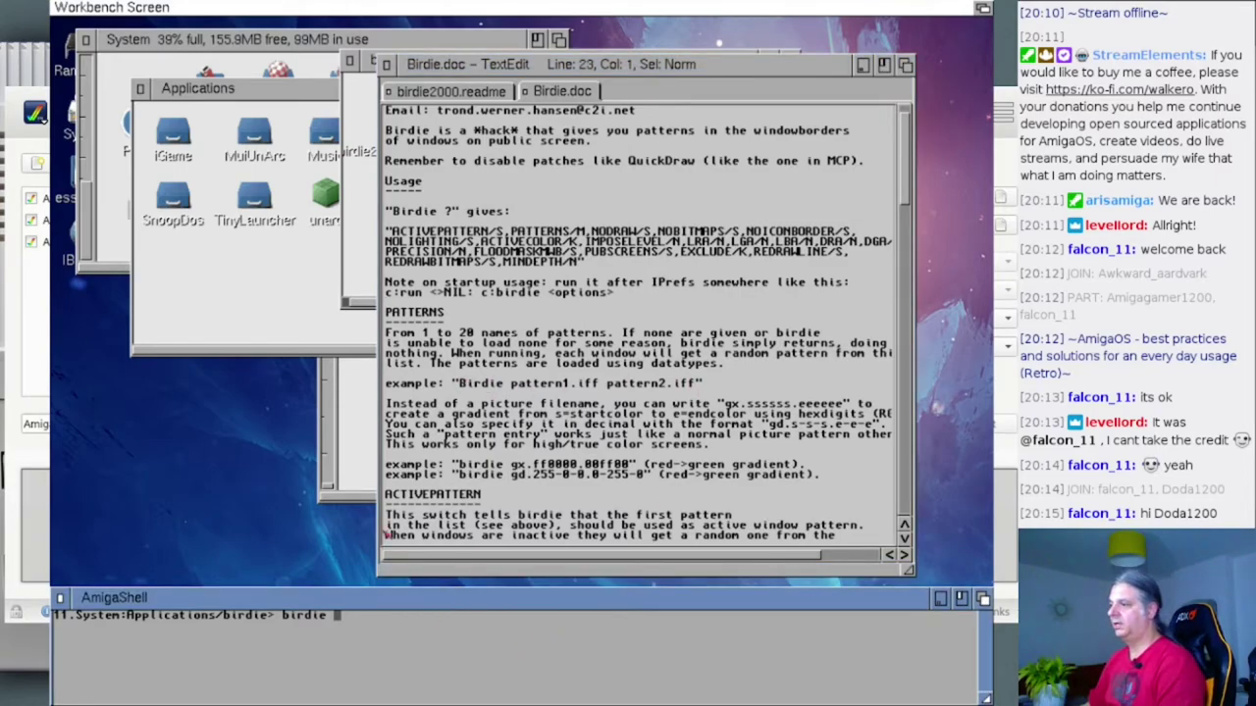
click(356, 269)
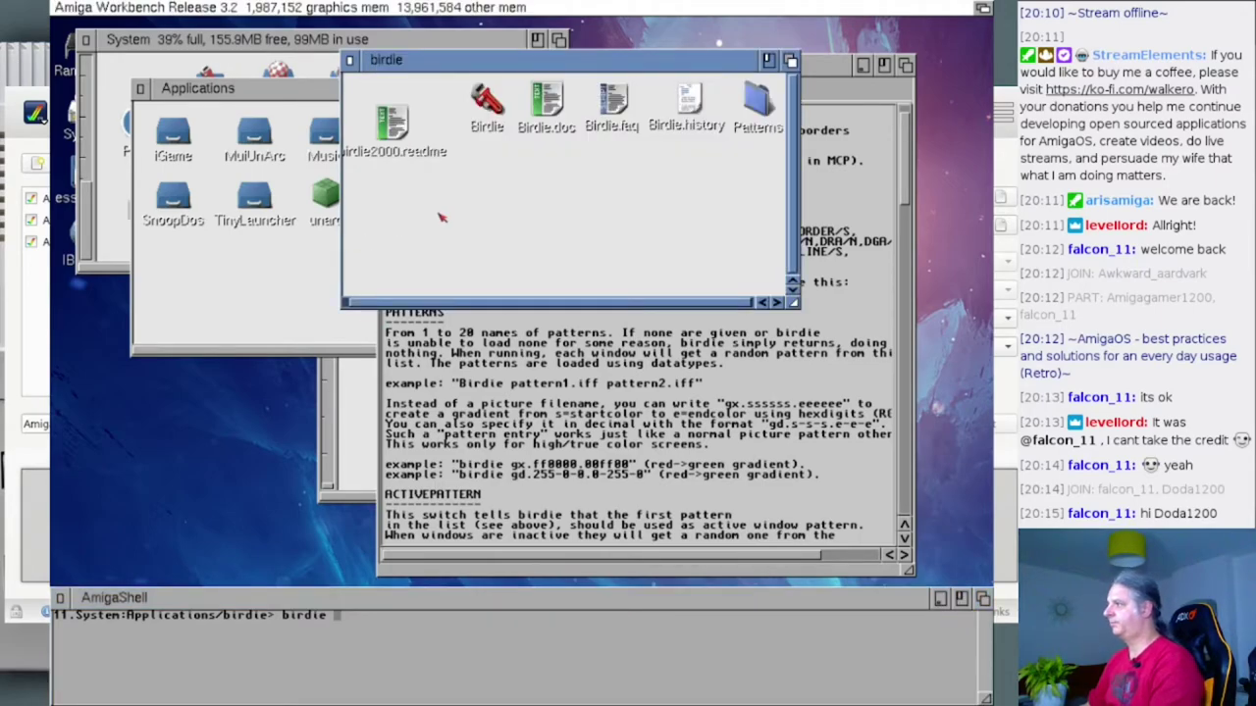
click(521, 630)
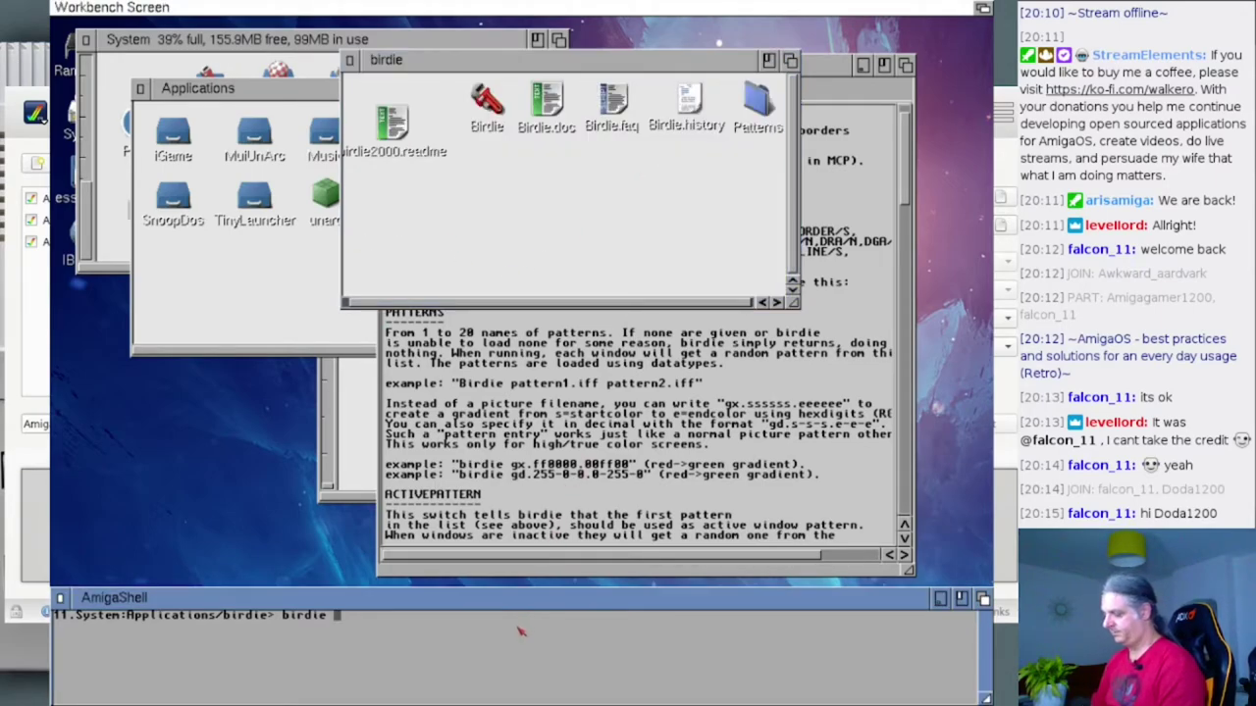
text(Patterns/)
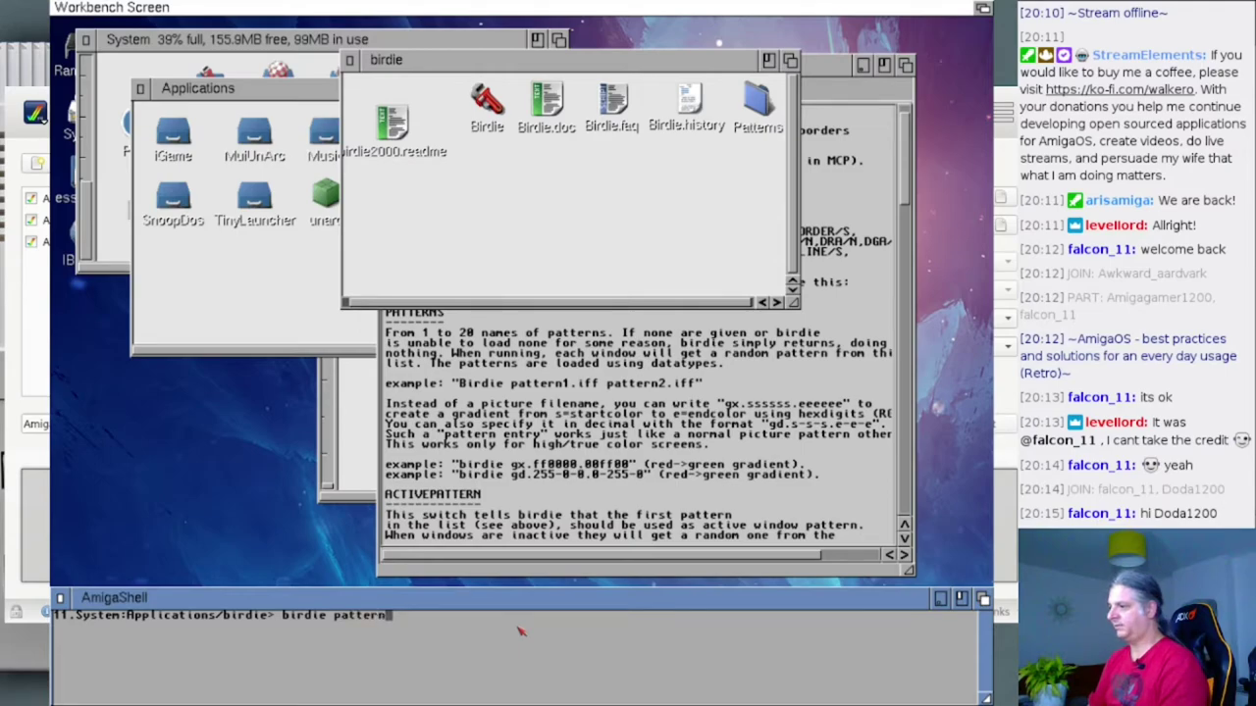
text(00)
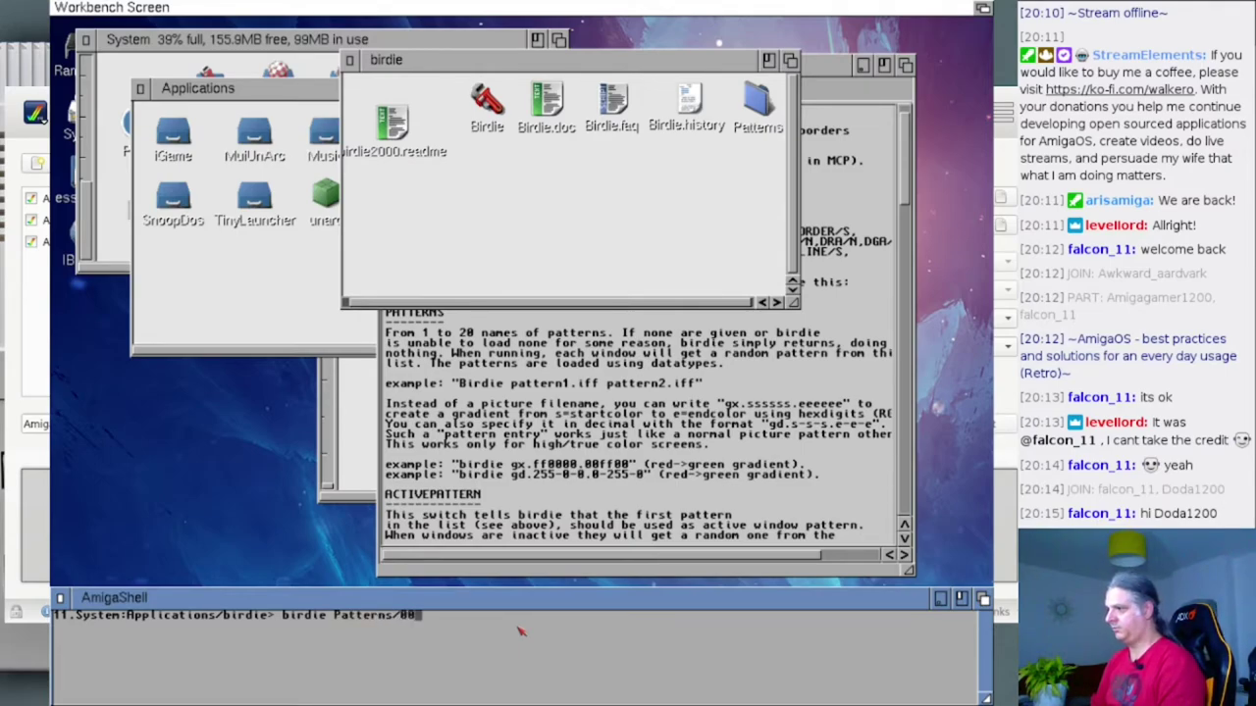
key(Tab)
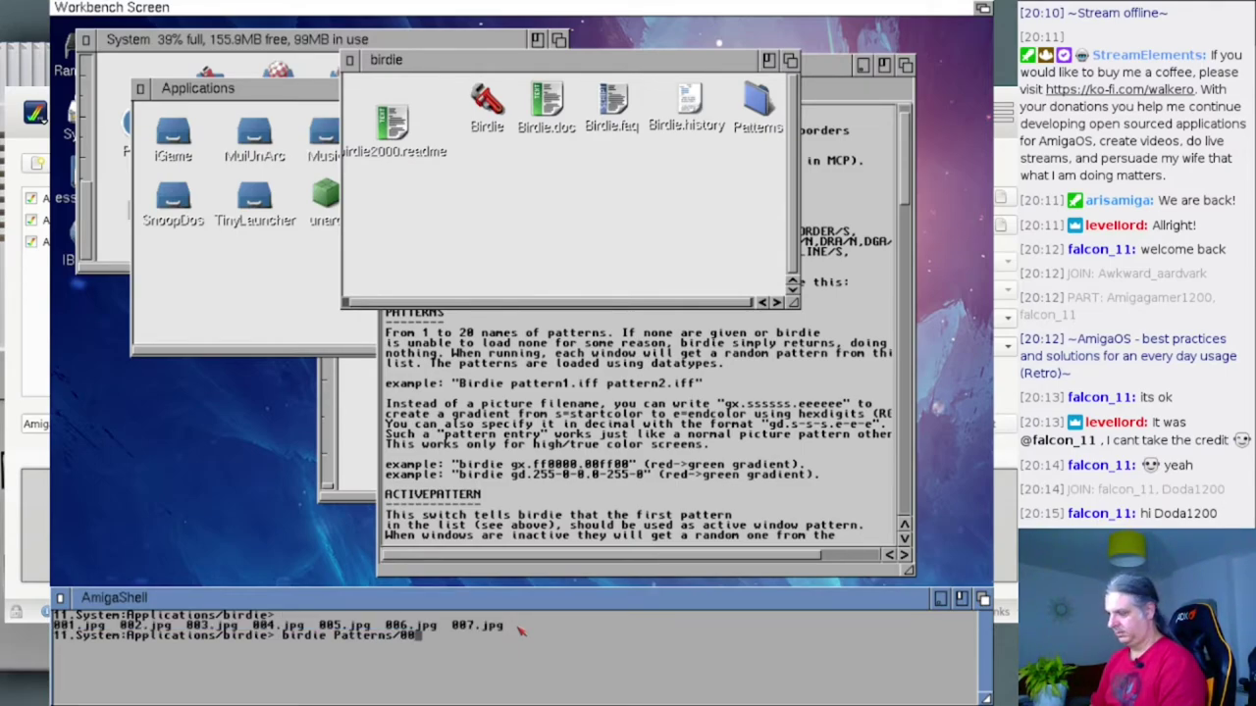
text(1)
key(Tab)
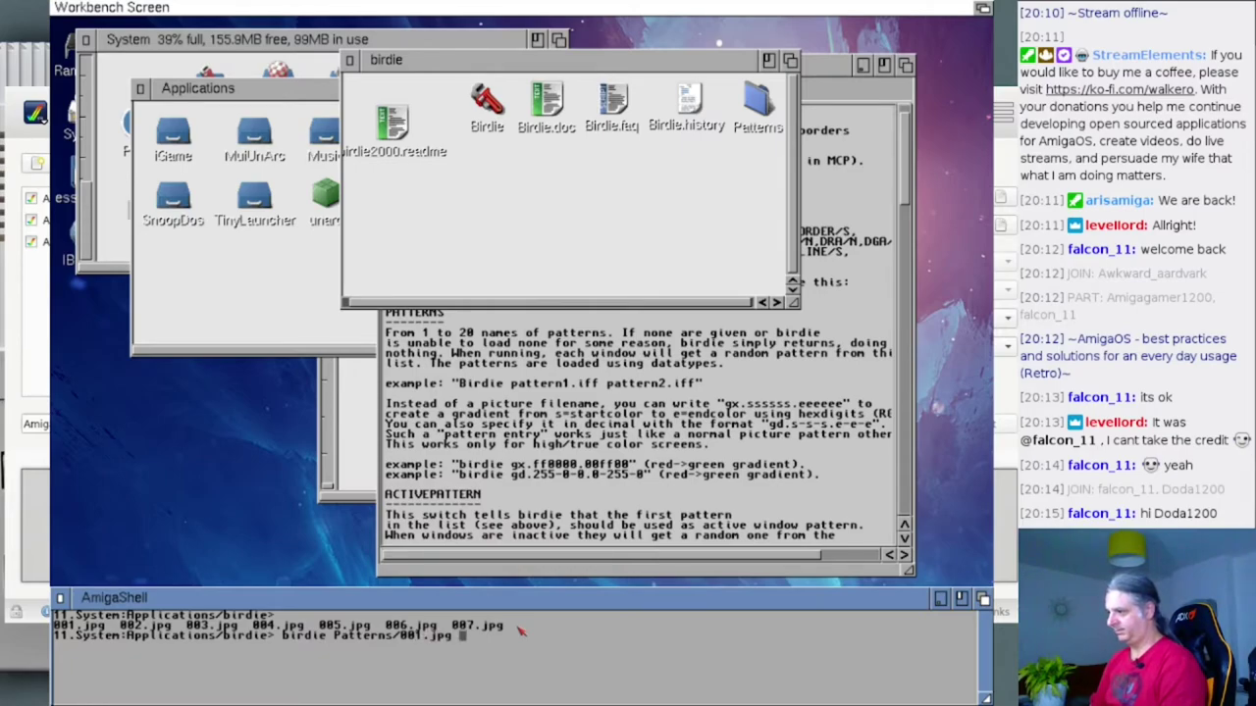
- Add Patterns/002.jpg and Patterns/003.jpg to the birdie command and run it
text(pg Patterns)
key(Tab)
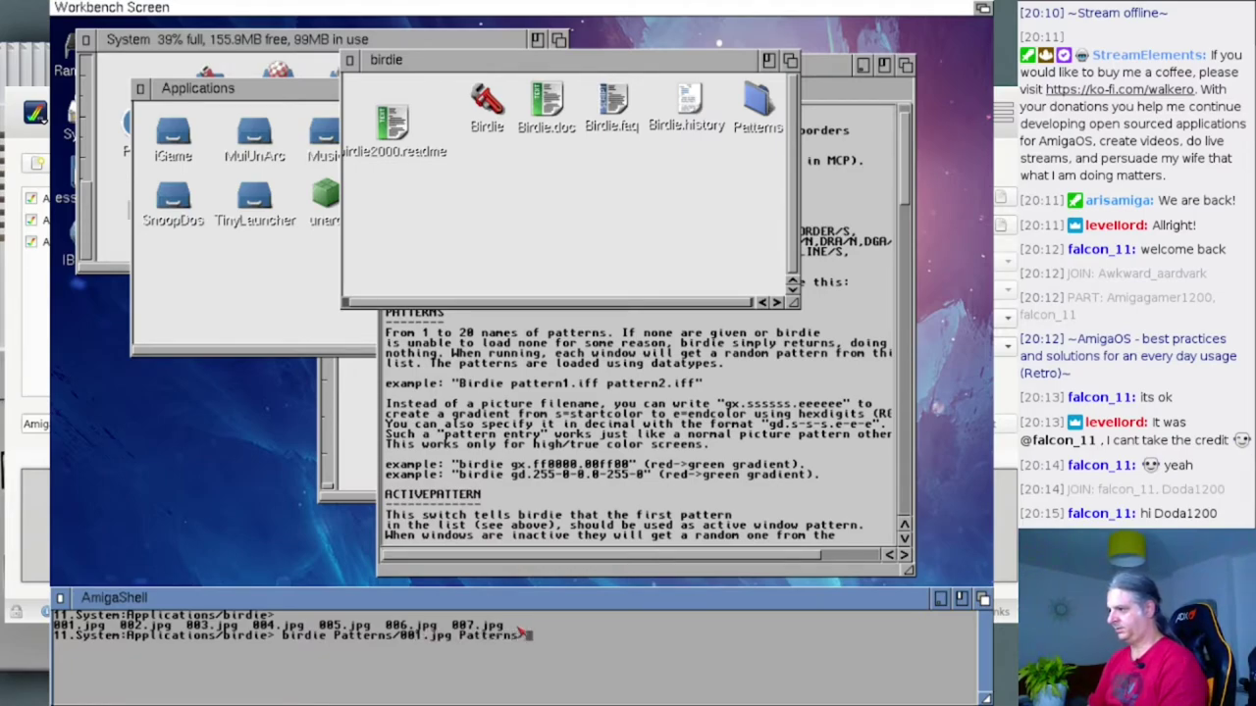
text(002)
key(Tab)
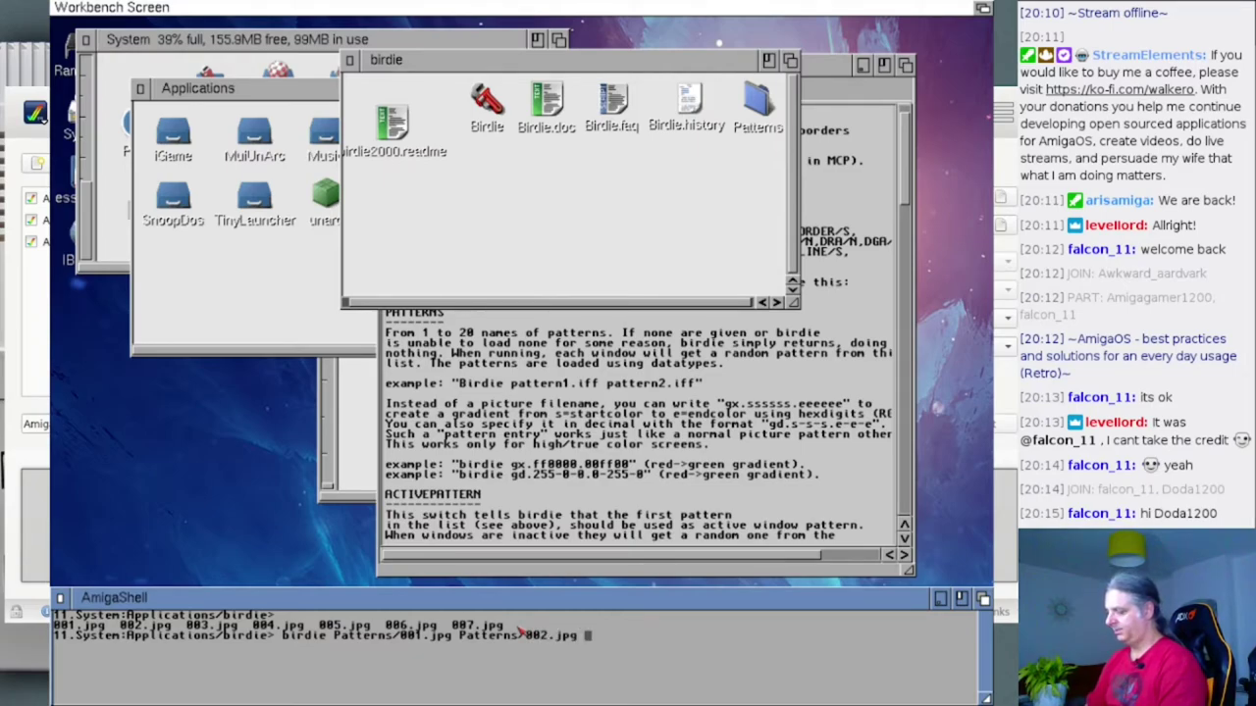
text(patt)
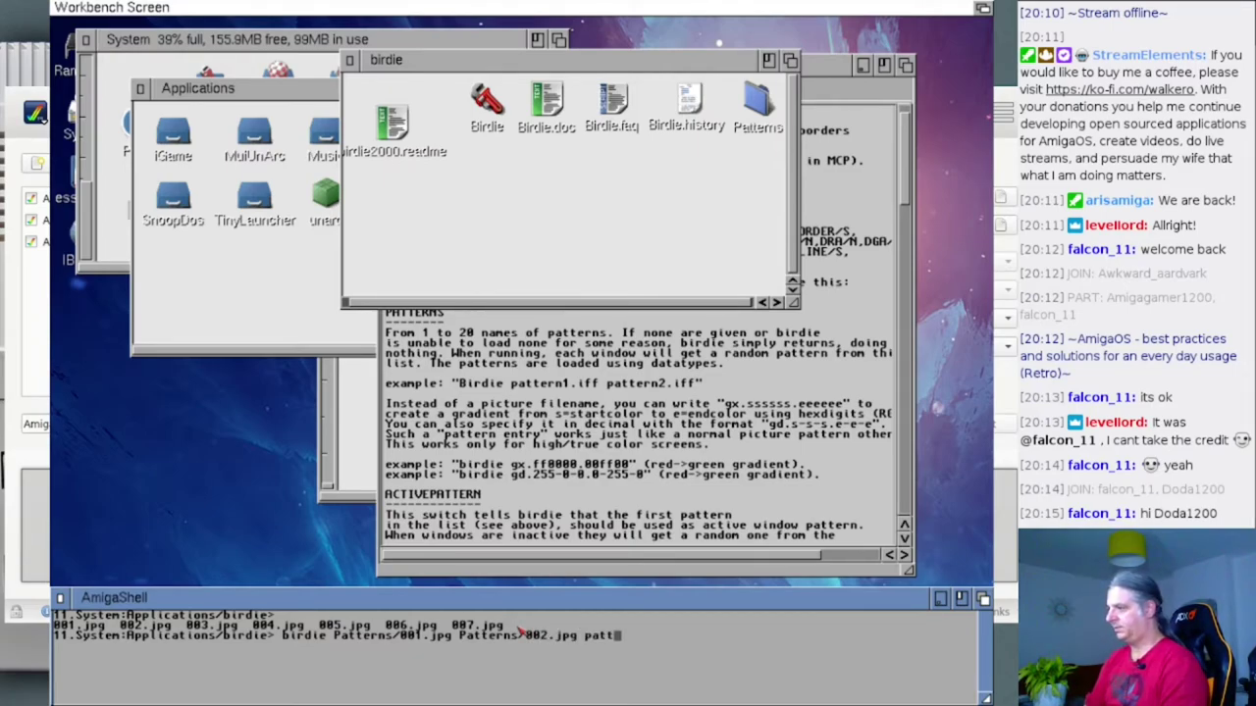
key(Tab)
text(003)
key(Tab)
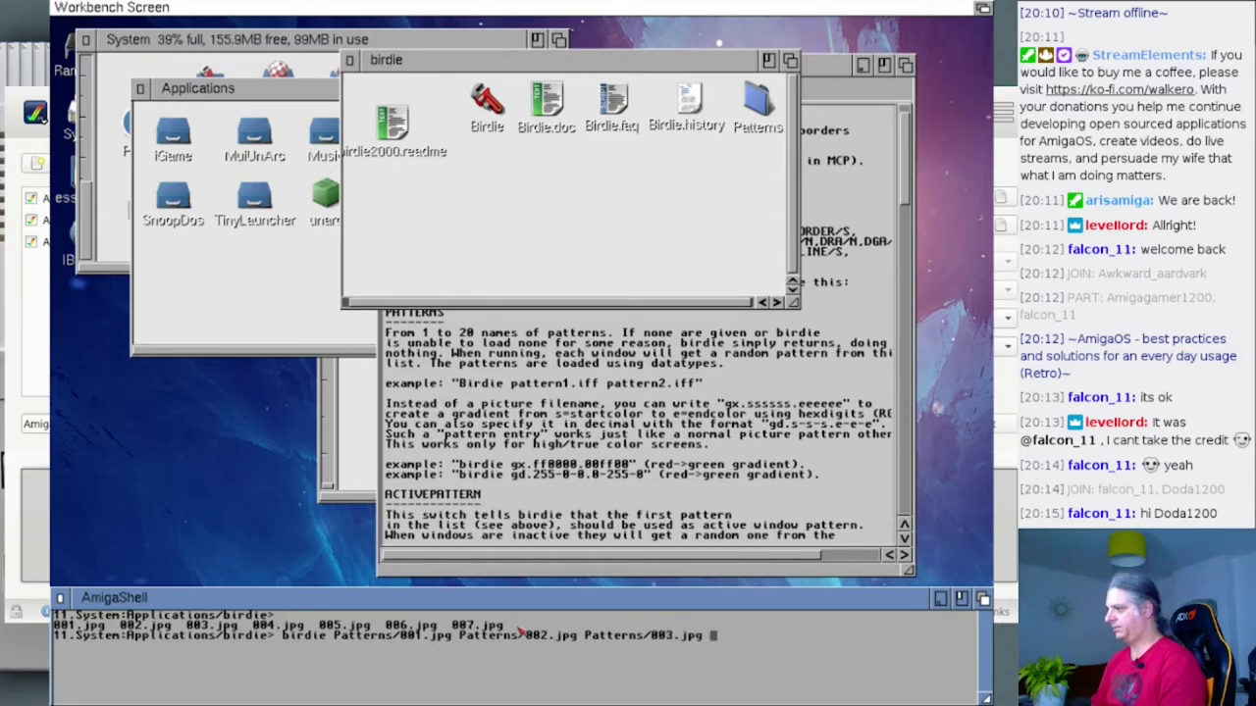
key(Return)
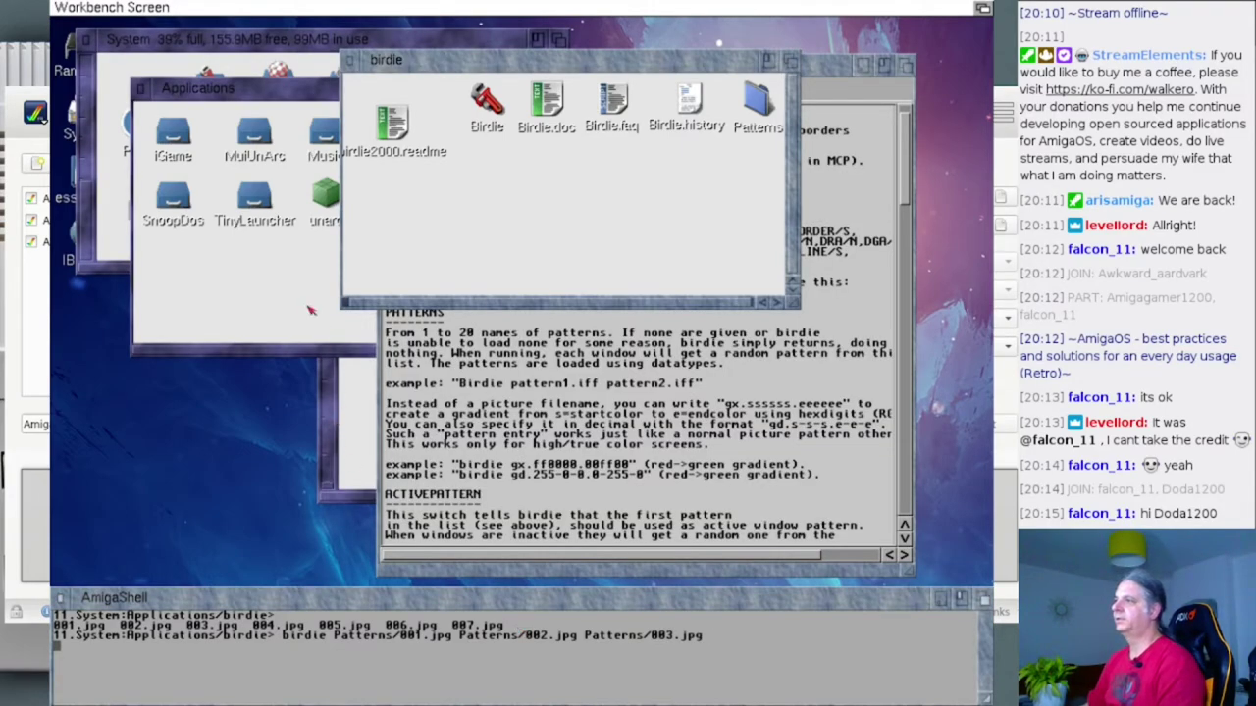
- Move the birdie and Birdie.doc windows apart, then close the birdie window and bring Applications to the front
drag(431, 66, 331, 243)
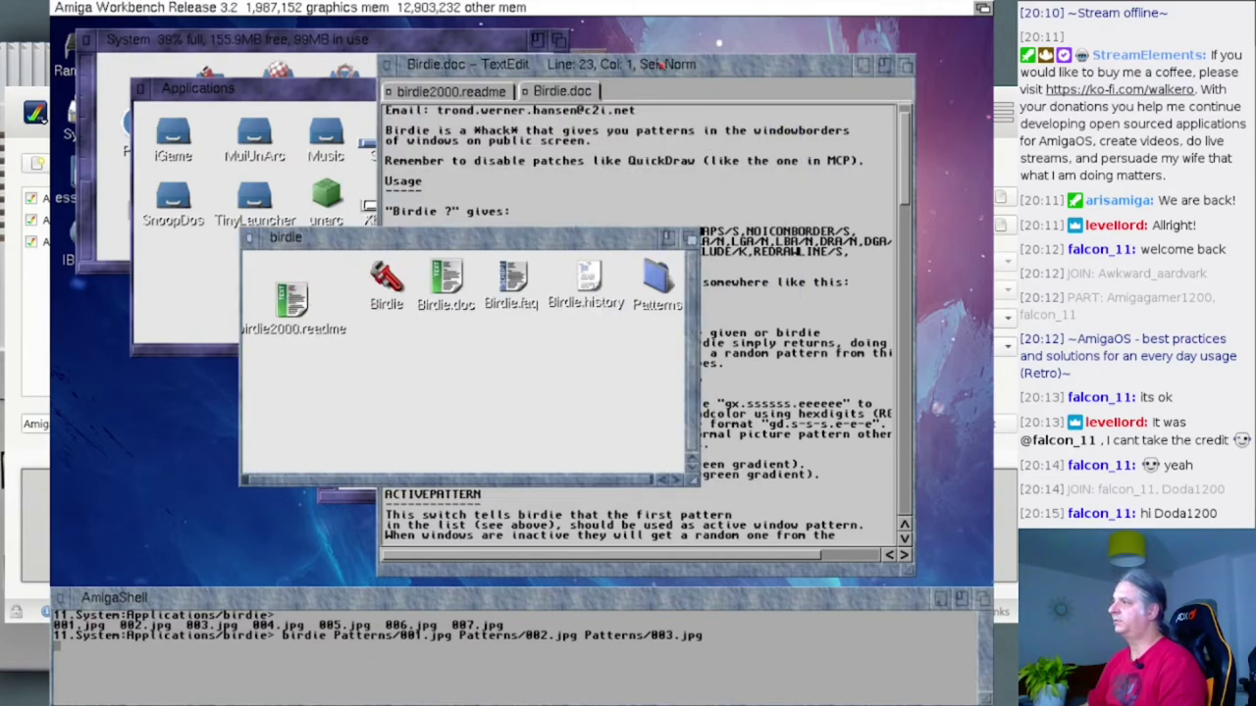
drag(662, 64, 693, 69)
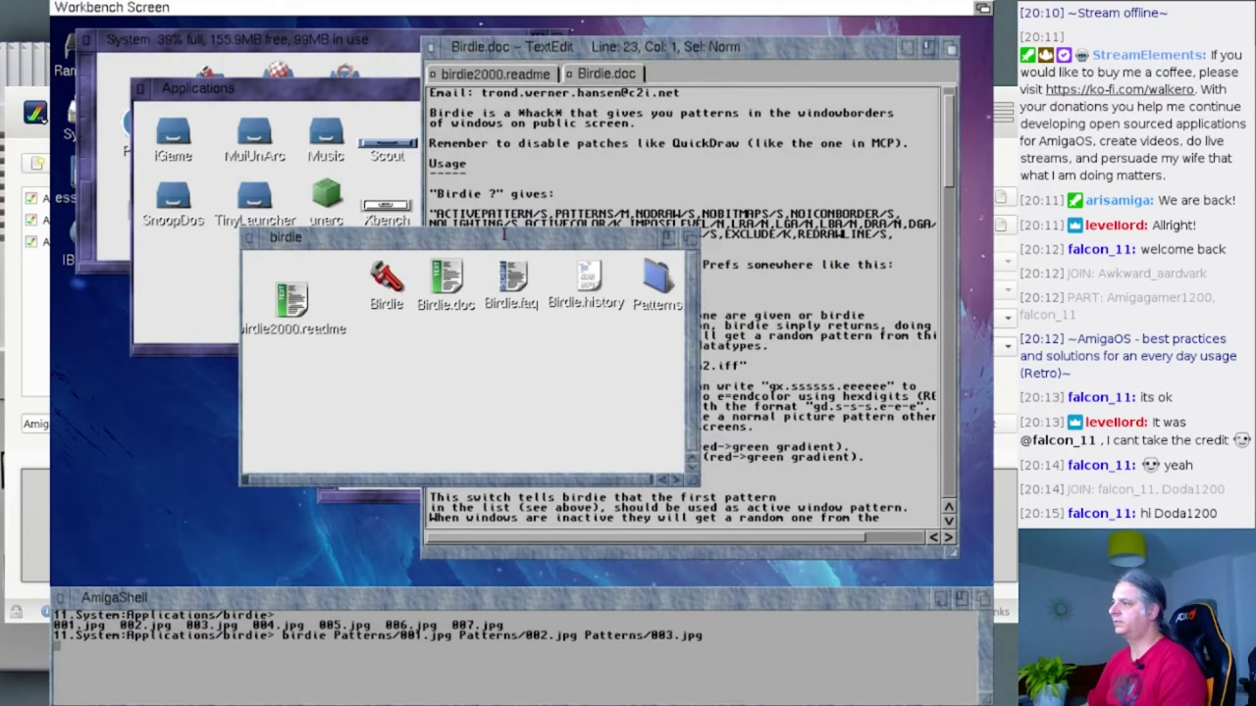
click(250, 239)
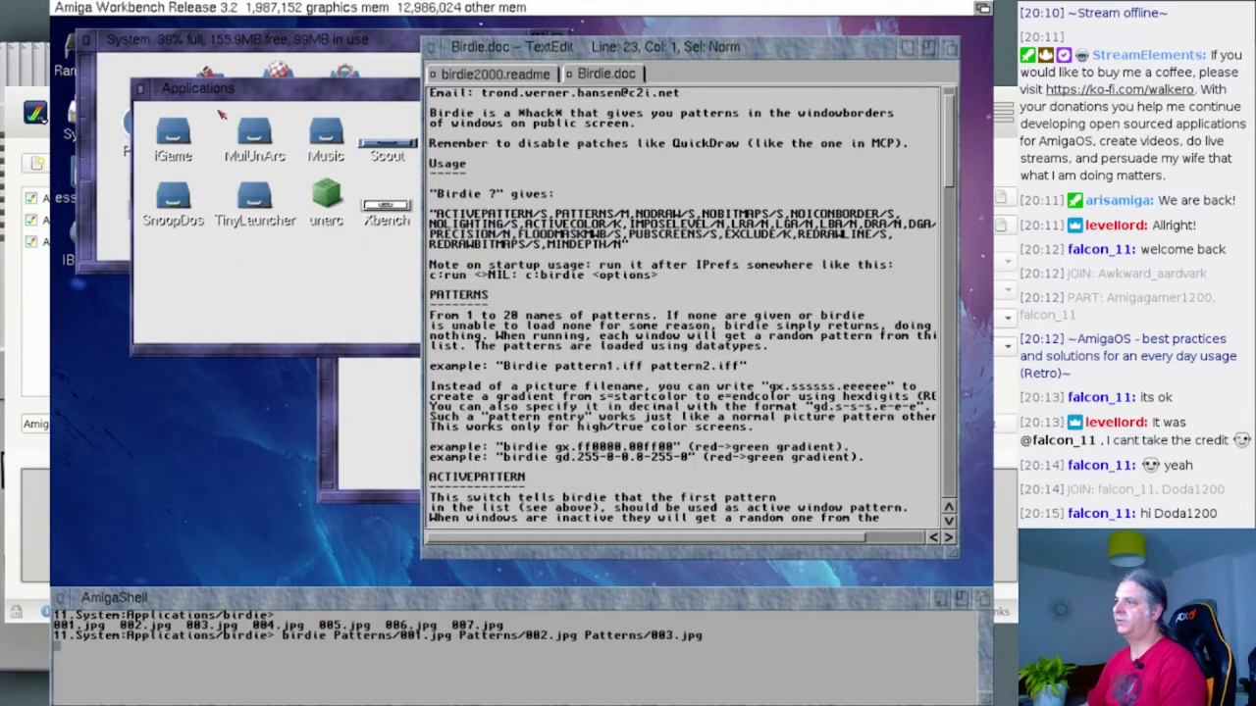
click(281, 258)
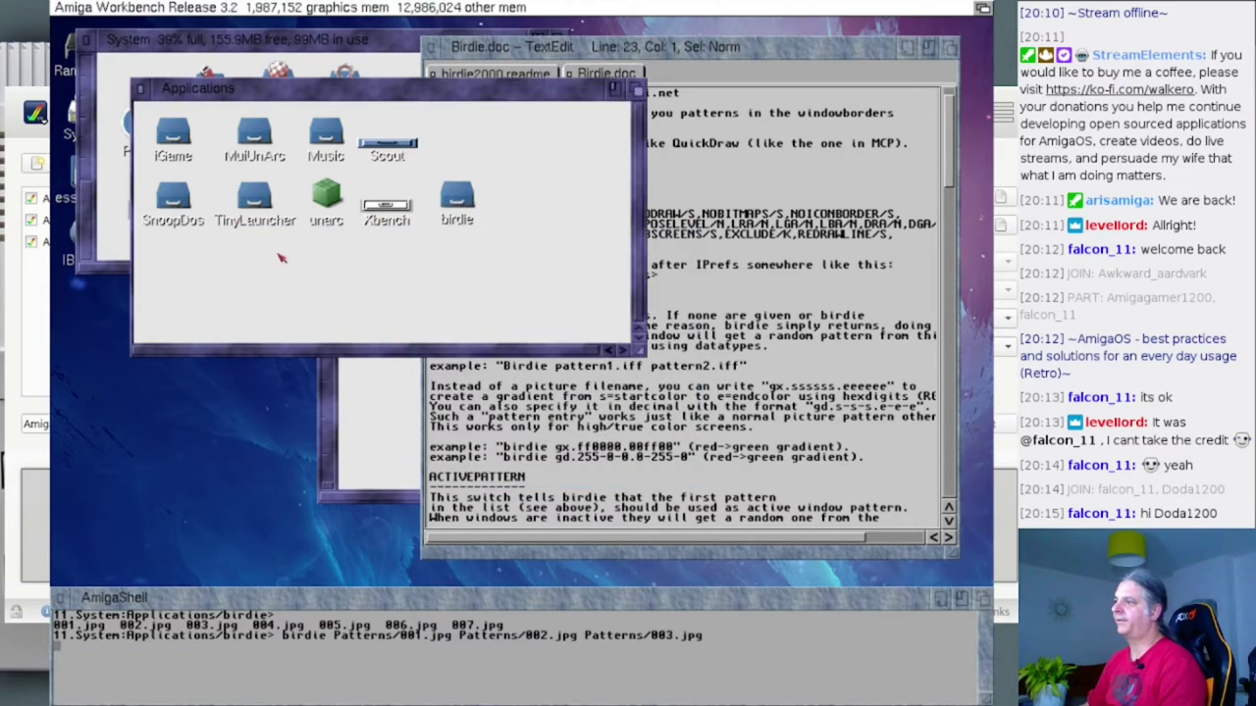
- Repeatedly reopen the birdie drawer from Applications to check which border pattern its window gets
double_click(461, 199)
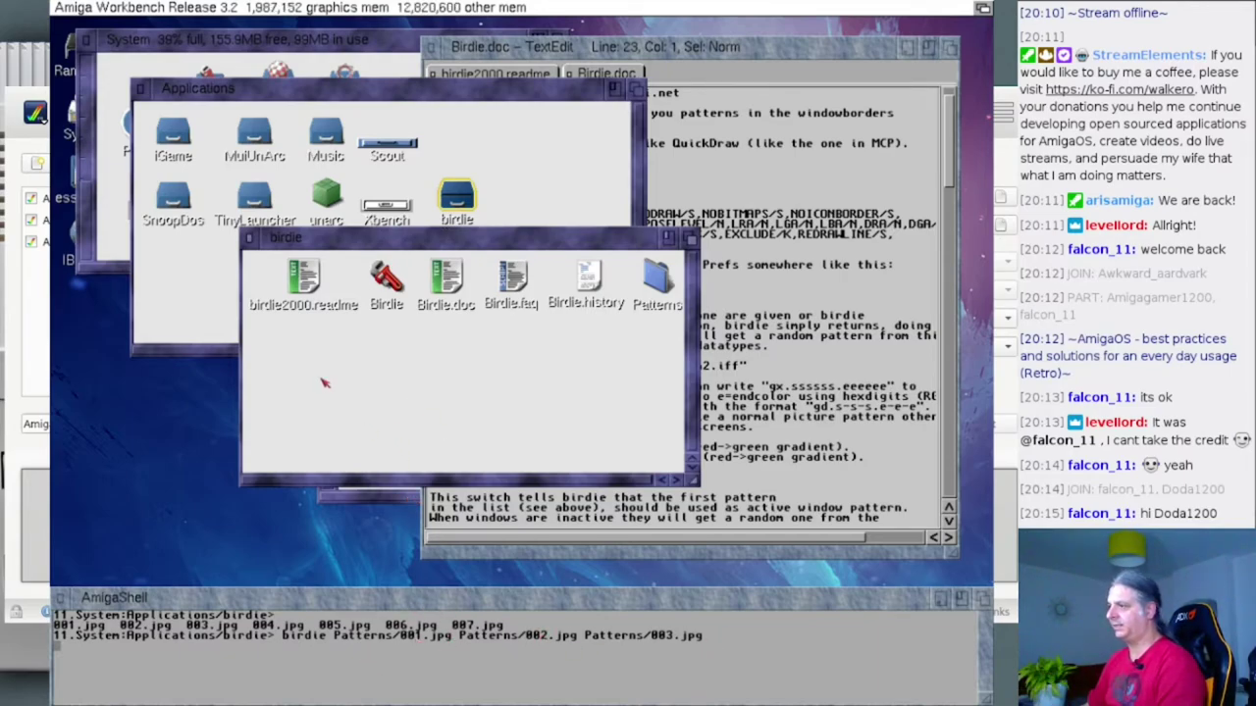
click(250, 238)
click(467, 197)
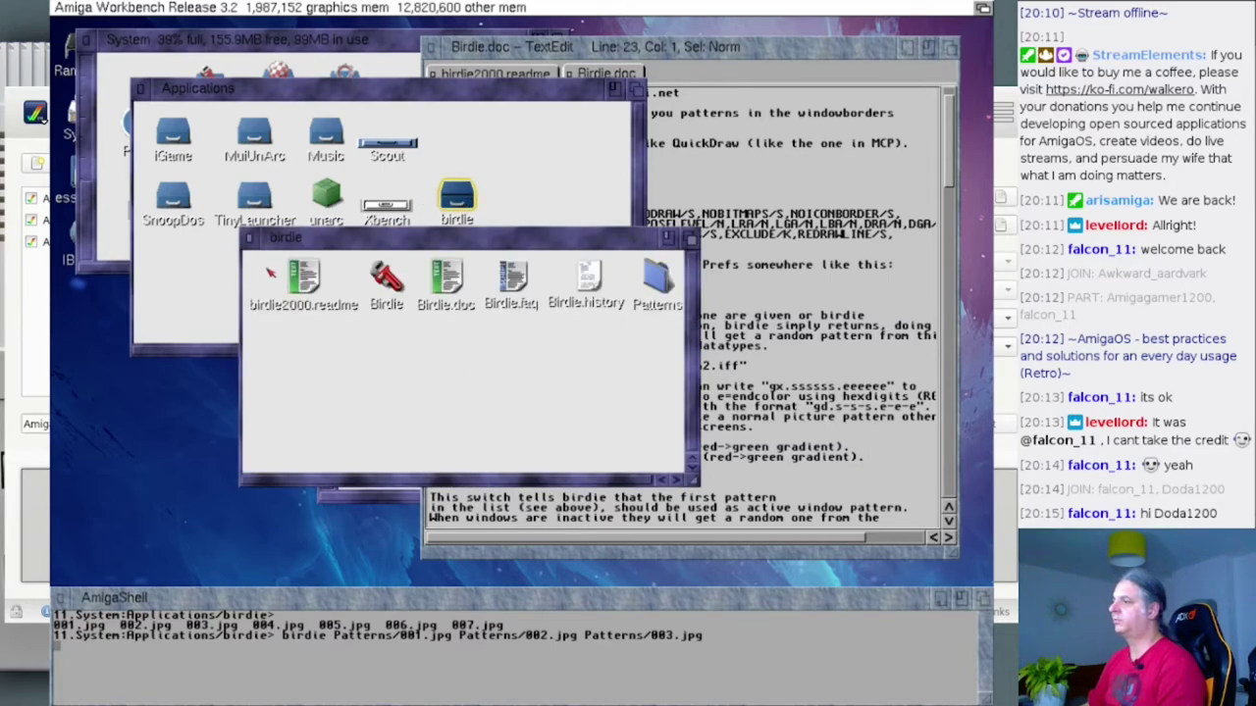
click(250, 239)
double_click(456, 200)
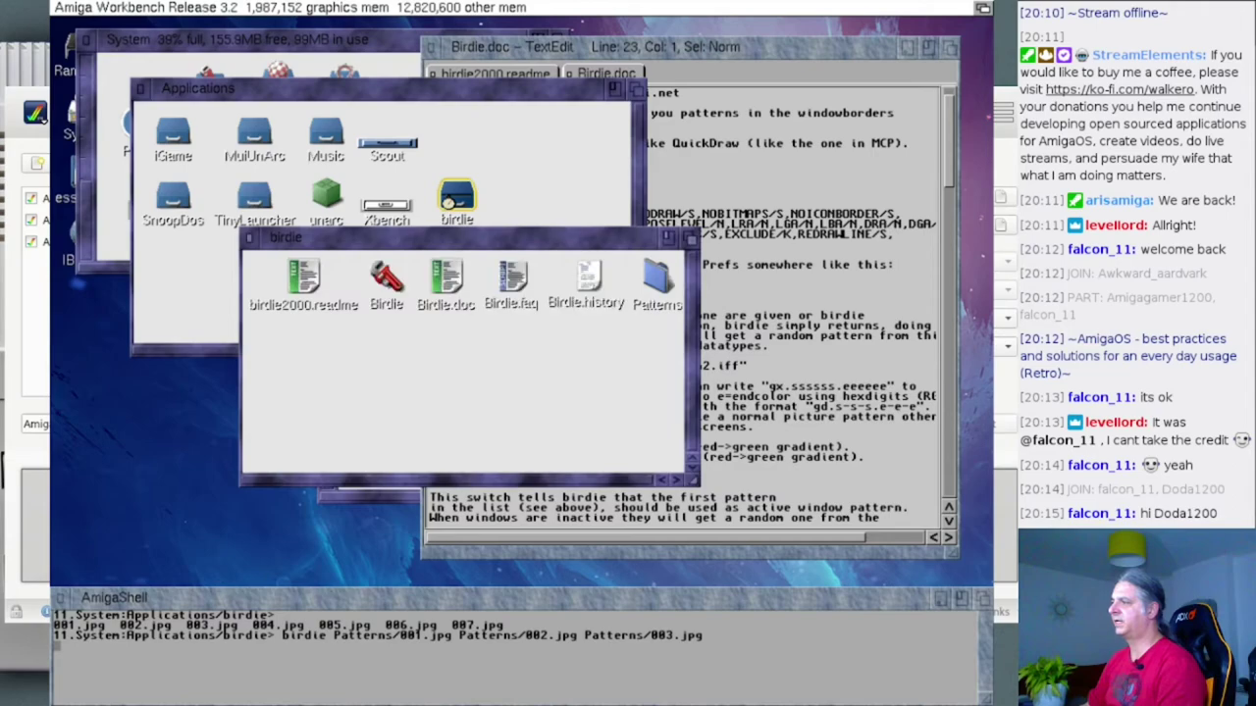
- Close the birdie drawer and examine the usage options in Birdie.doc, including NOICONBORDER and ACTIVEPATTERN
click(249, 238)
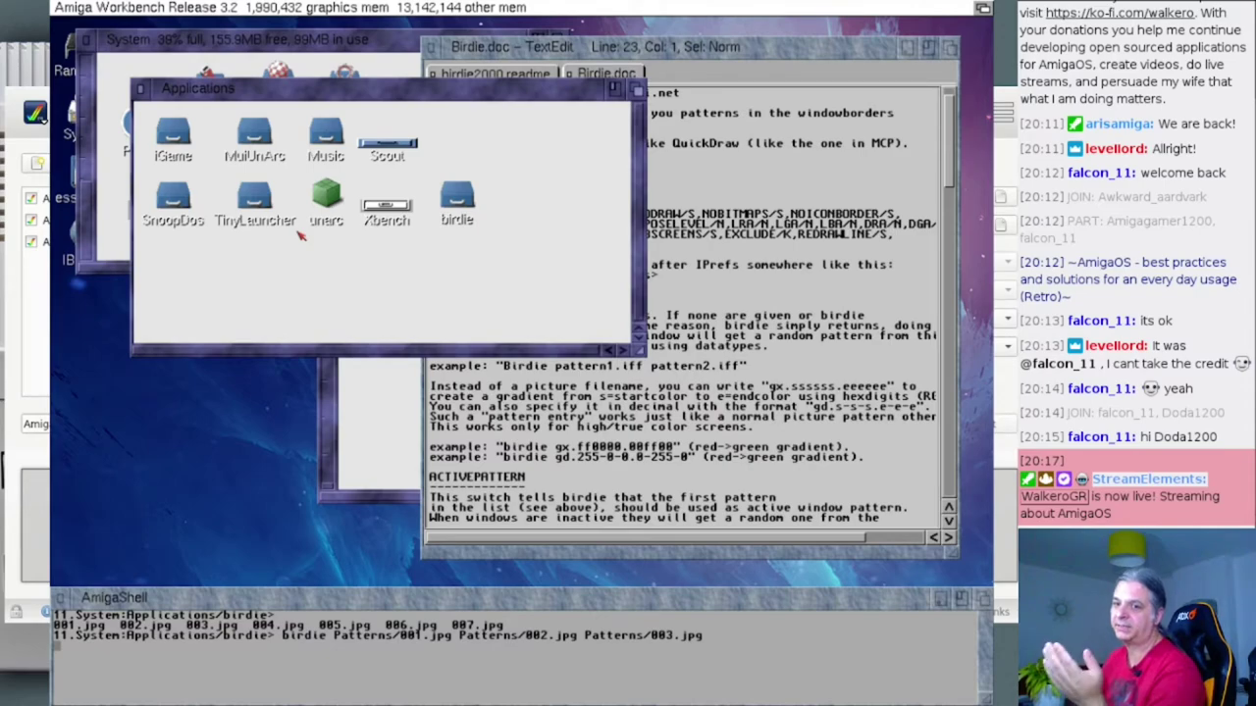
click(734, 398)
scroll(624, 387, down, 3)
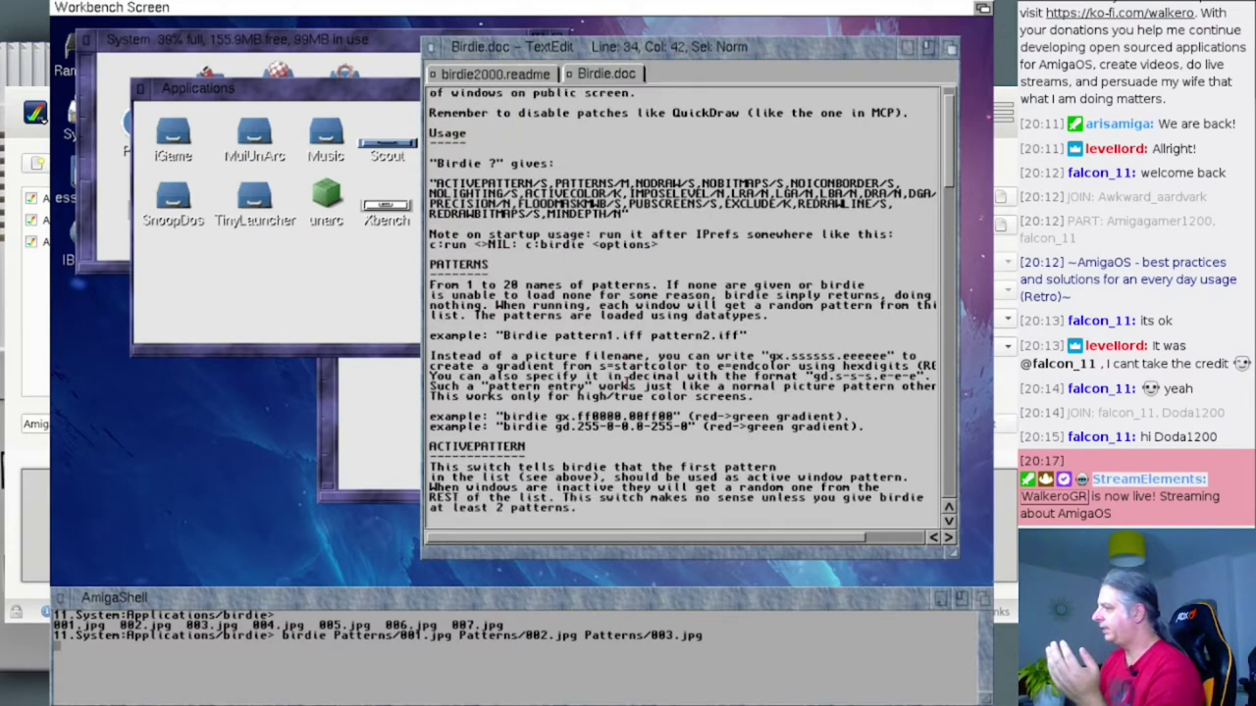
scroll(624, 386, down, 2)
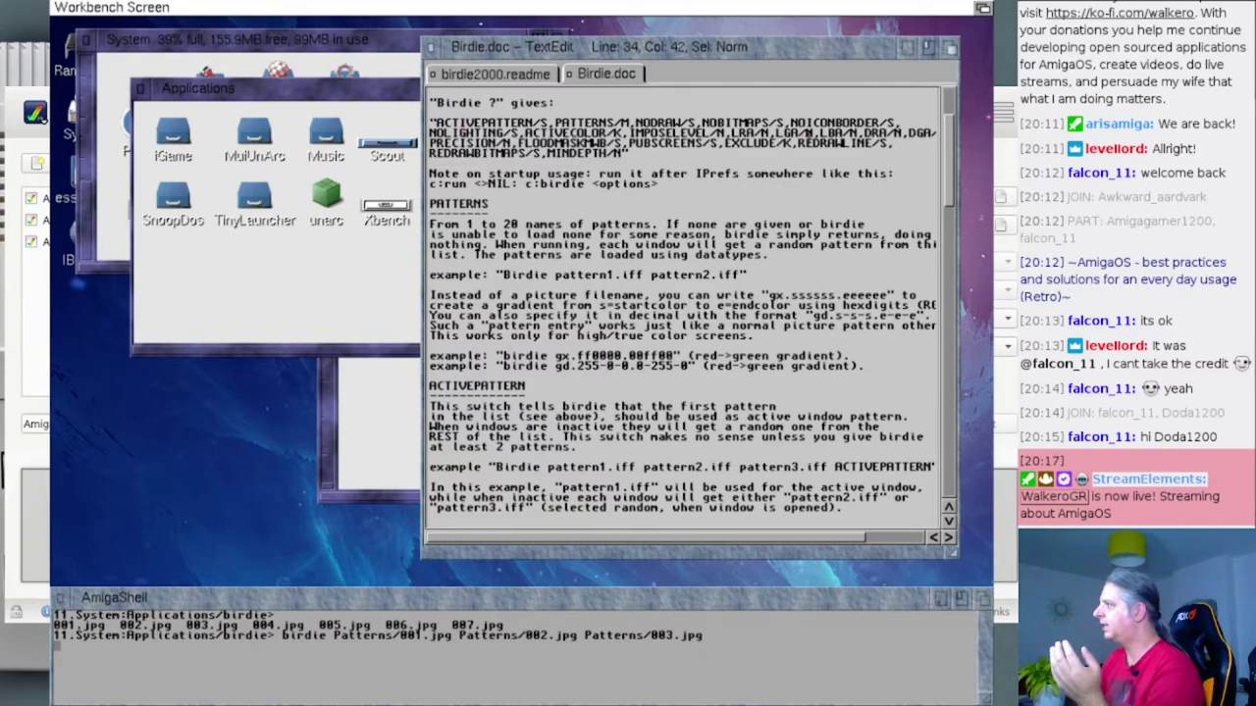
double_click(837, 124)
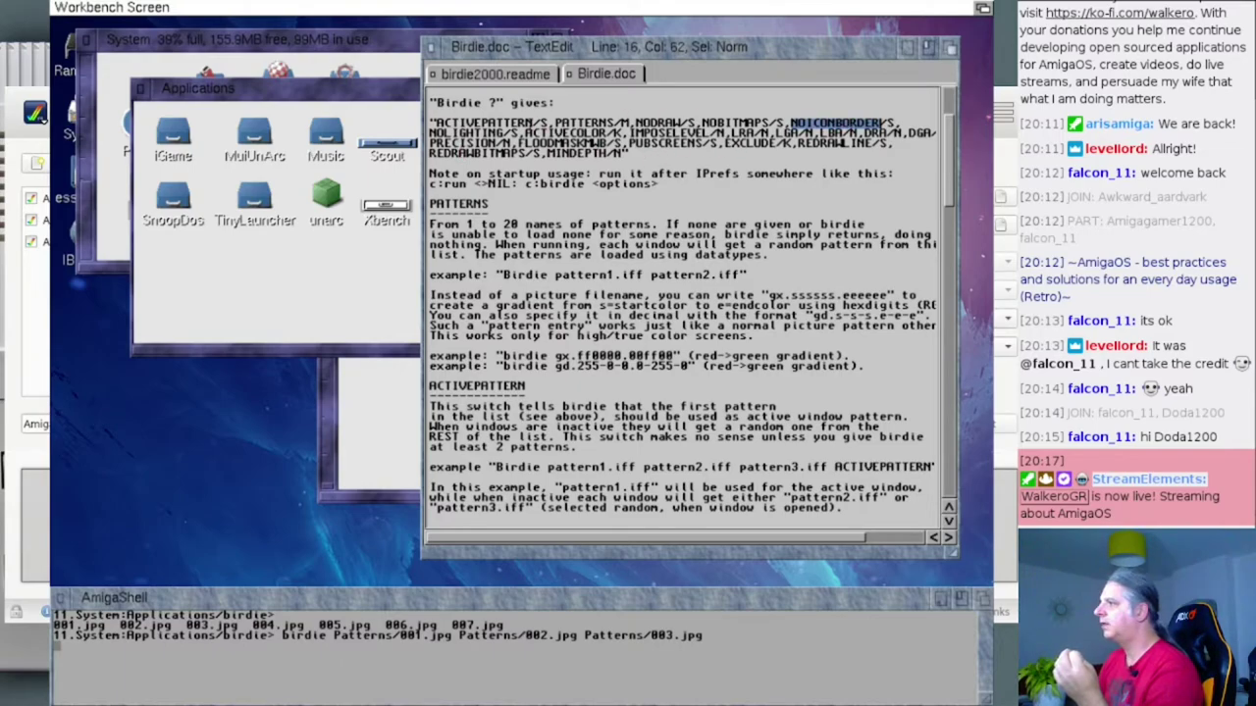
double_click(515, 122)
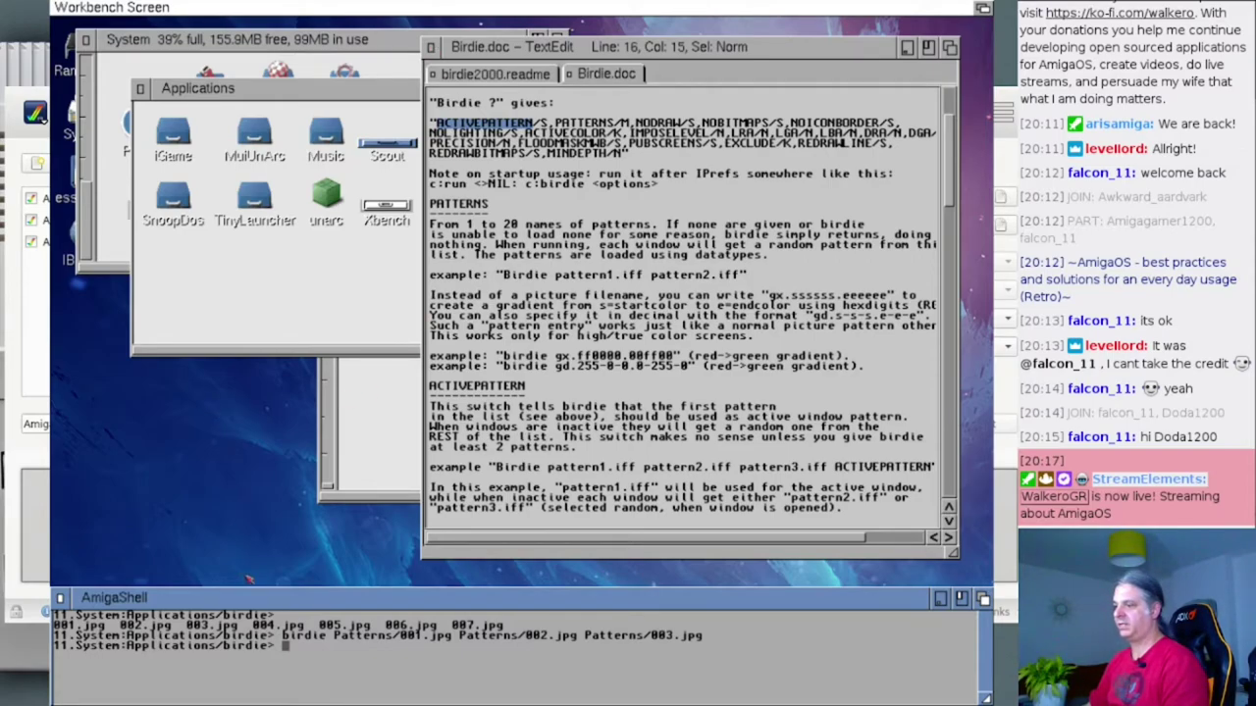
click(542, 328)
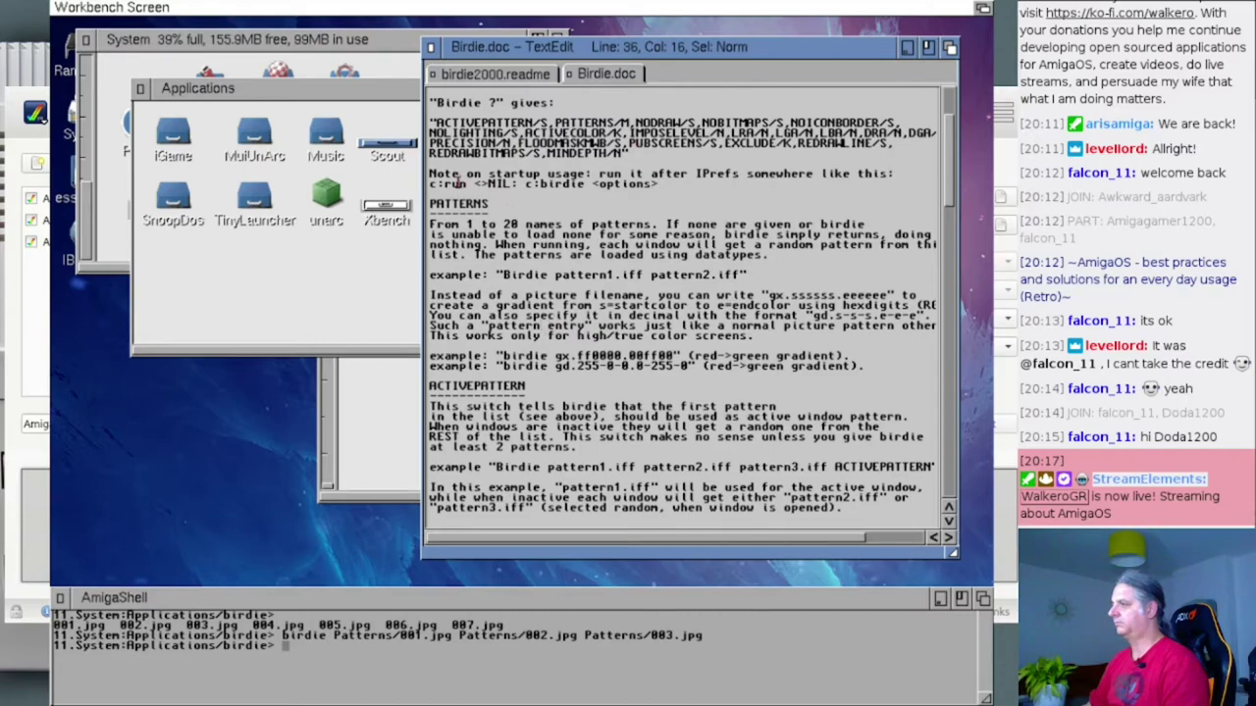
- Switch to the IBrowse web browser and load the site amiga-look.org
right_click(141, 6)
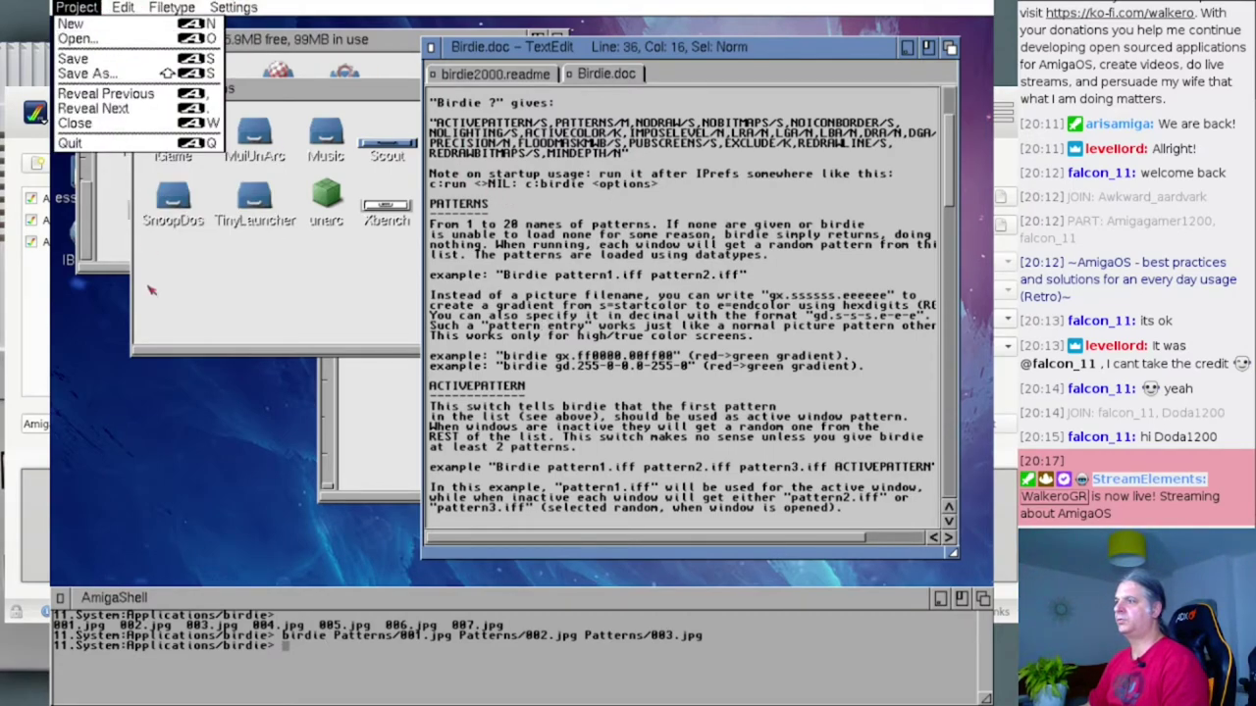
click(79, 284)
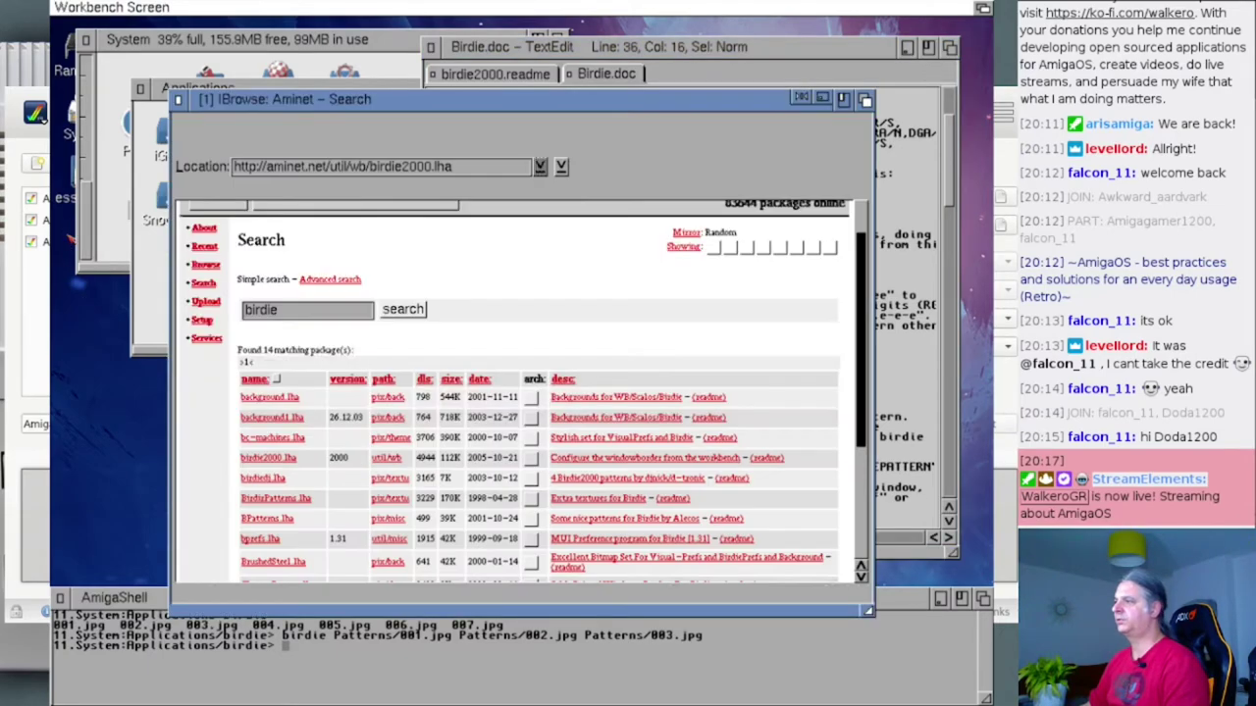
double_click(359, 167)
triple_click(368, 169)
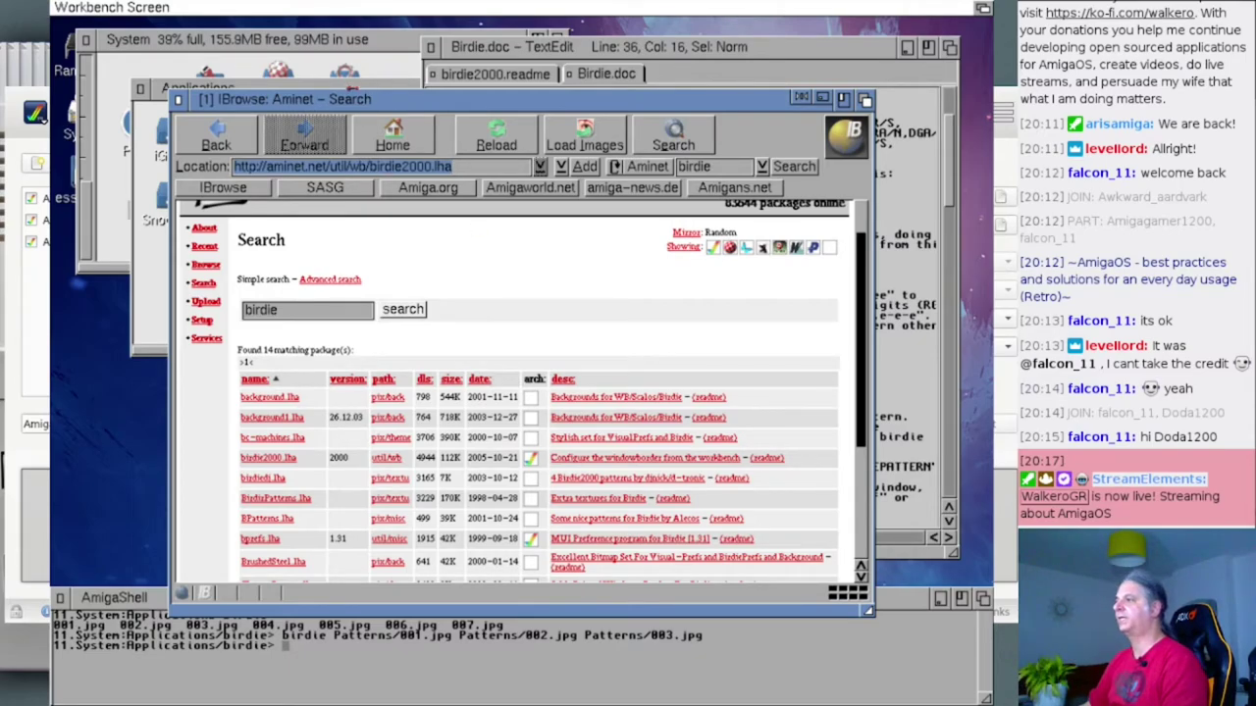
click(478, 168)
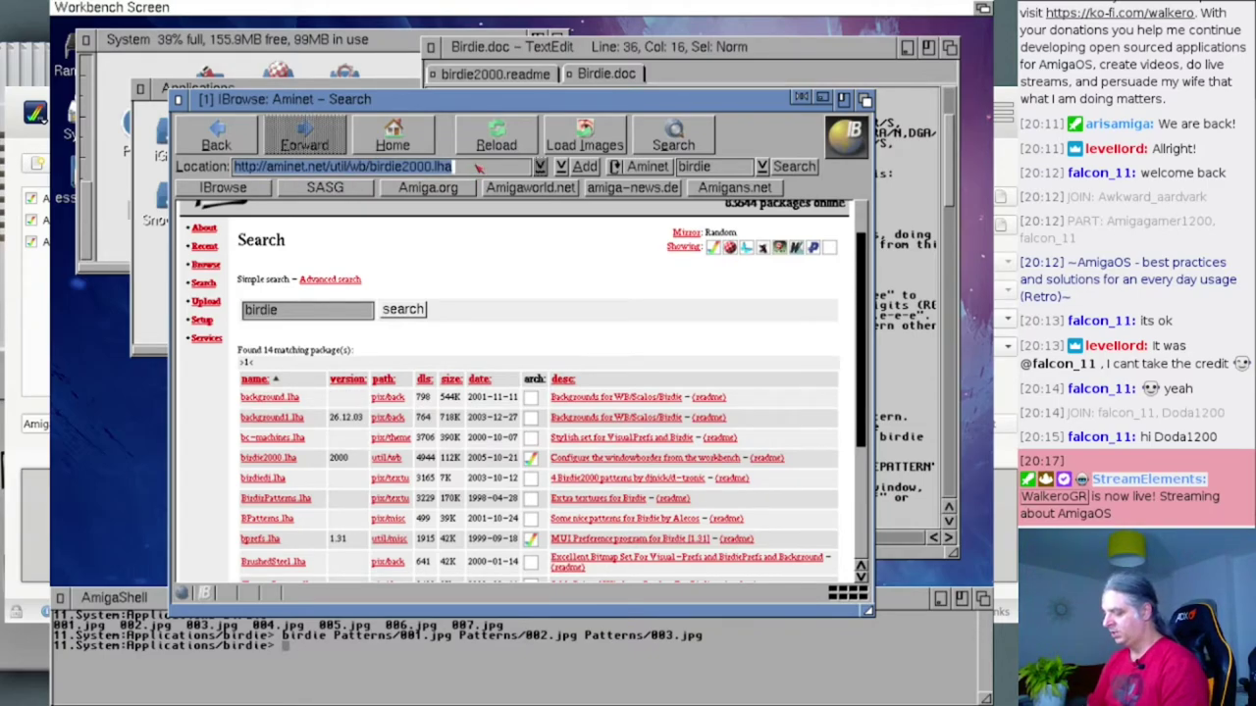
text(amiga-)
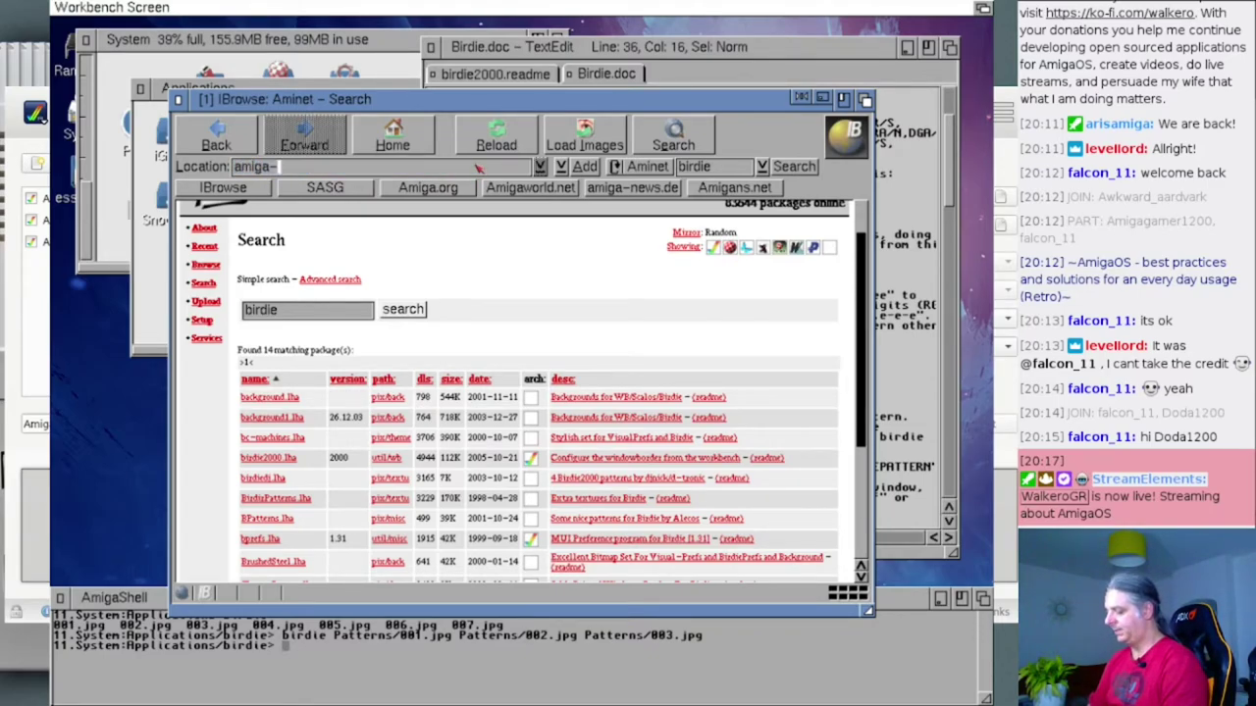
text(look.org)
key(Return)
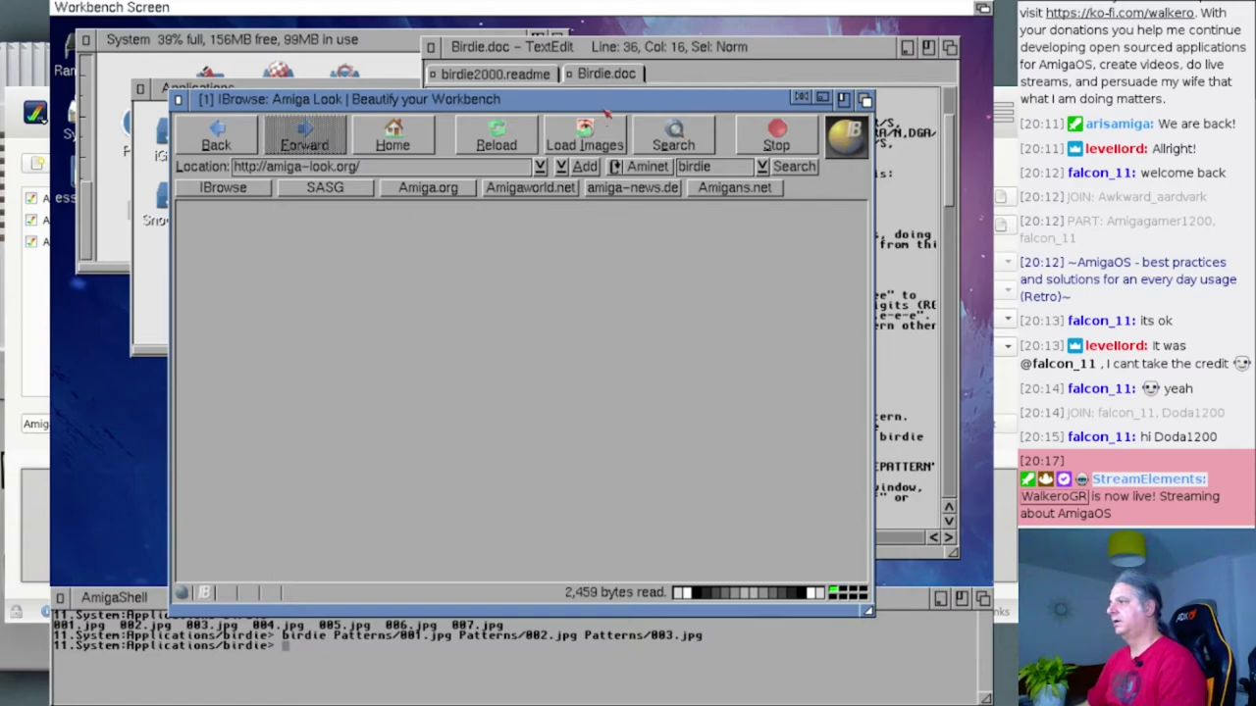
- Enlarge the browser window and open the AmigaOS 3.x category under Themes on the Amiga Look site
drag(605, 110, 564, 41)
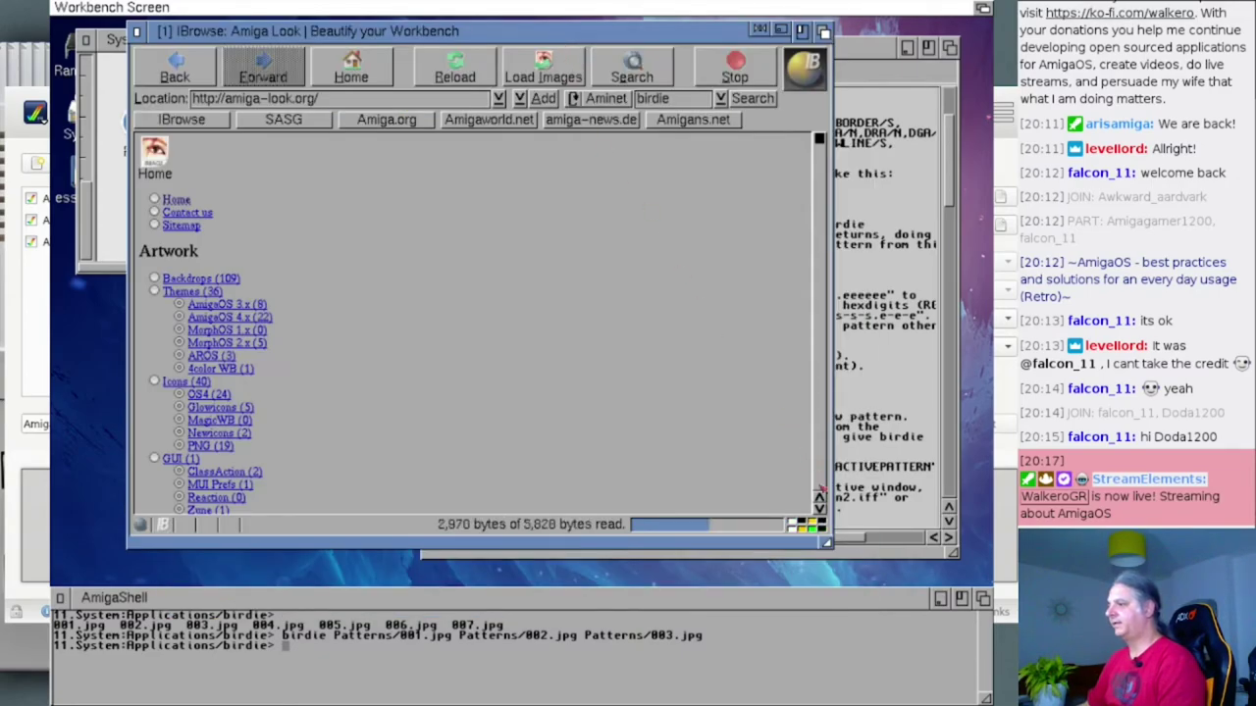
drag(827, 543, 965, 679)
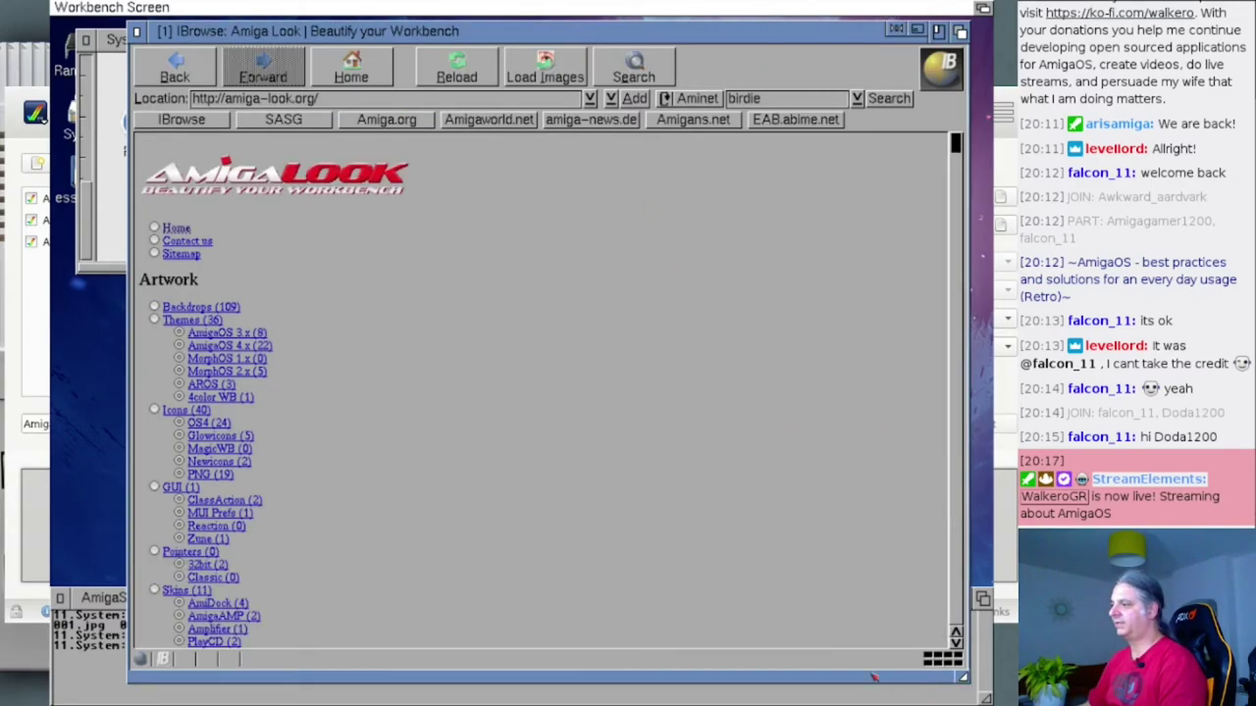
scroll(420, 419, down, 5)
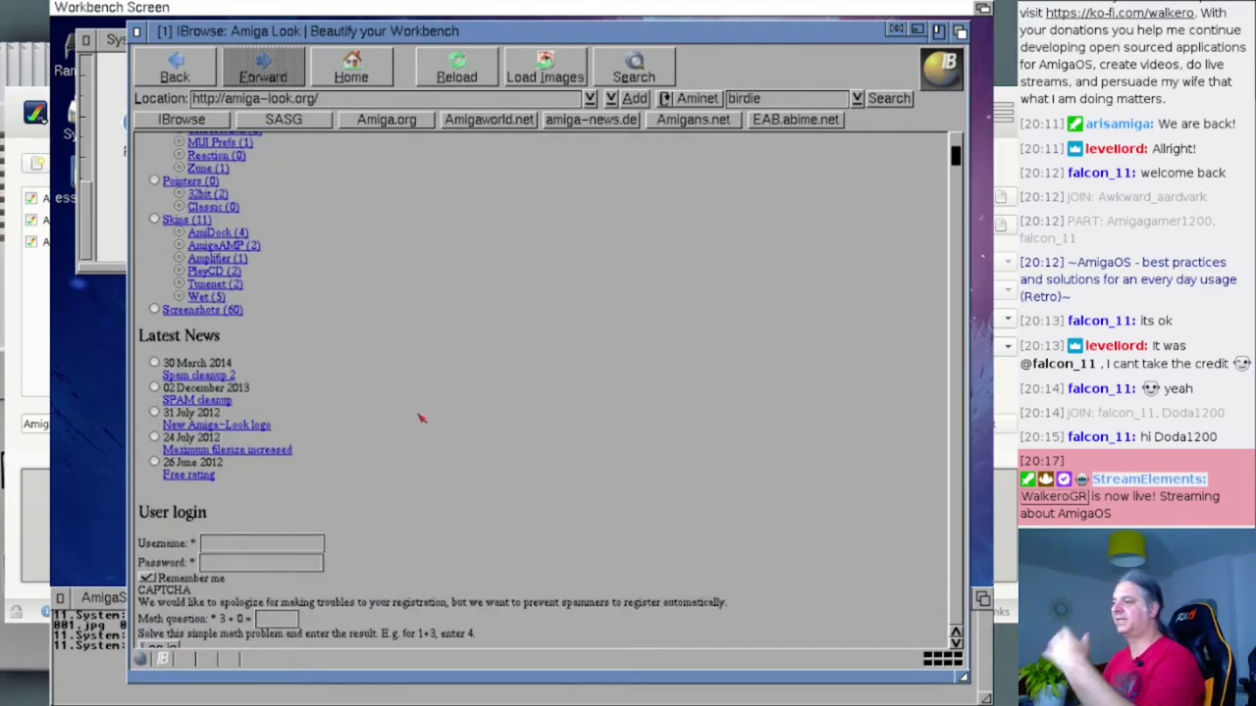
scroll(422, 417, down, 5)
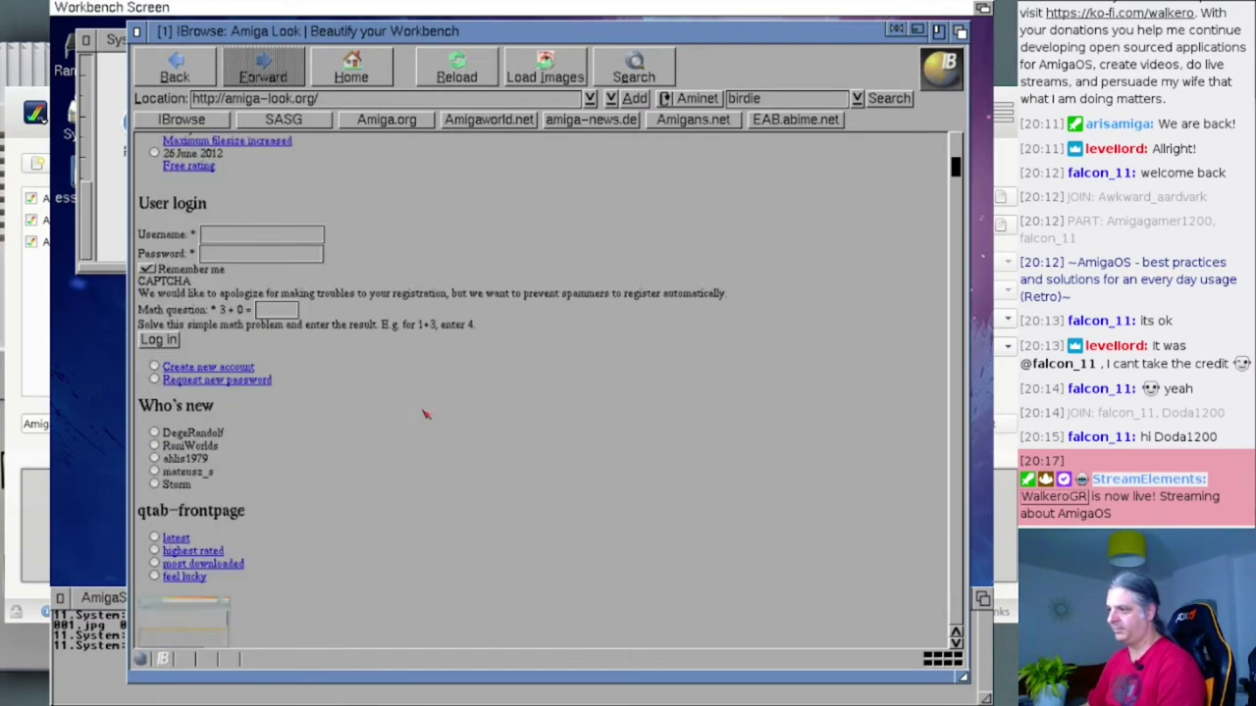
scroll(424, 415, up, 10)
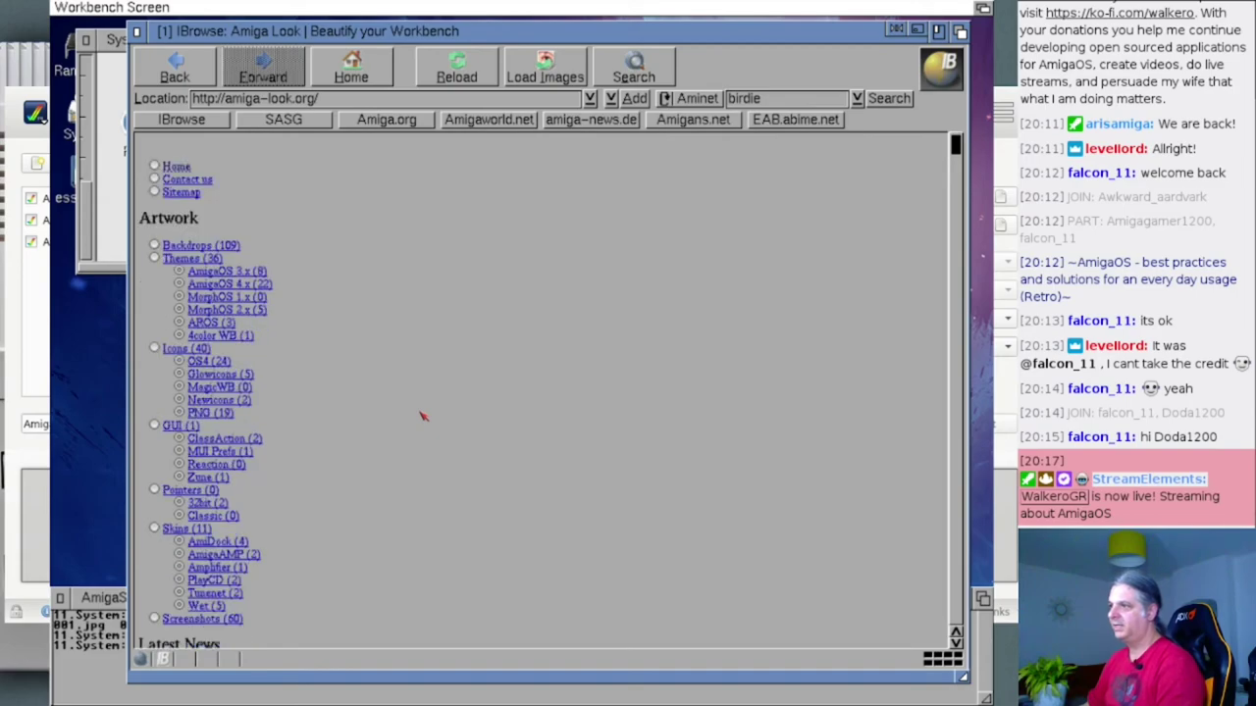
click(215, 276)
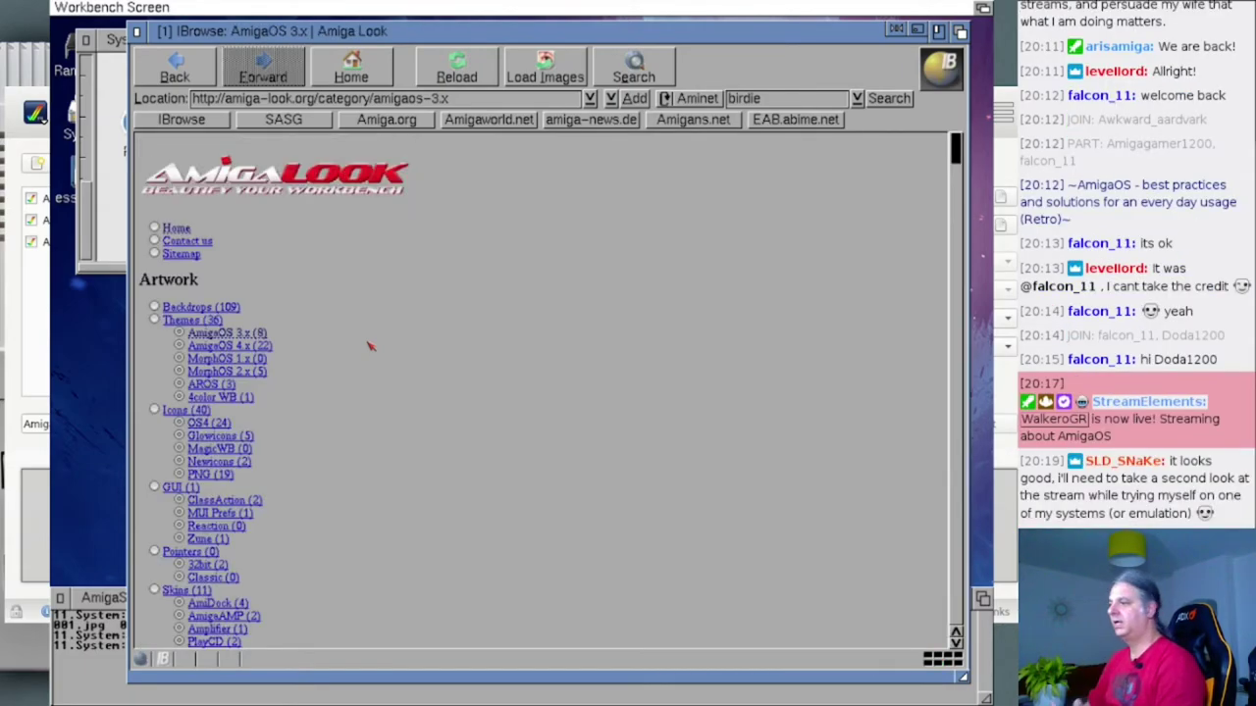
- Browse the AmigaOS 3.x theme listing and open the page of the KenOS4-light-AmiKit theme
scroll(371, 348, down, 5)
scroll(369, 350, down, 15)
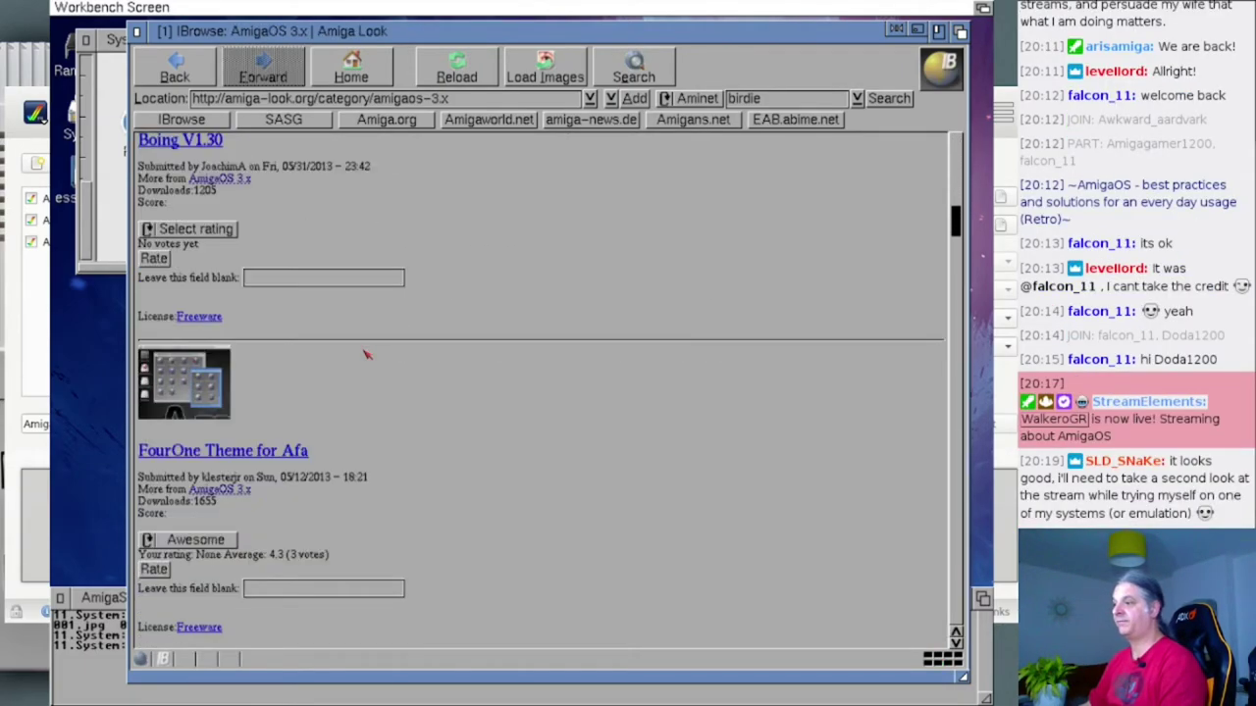
scroll(366, 354, down, 3)
scroll(368, 351, down, 6)
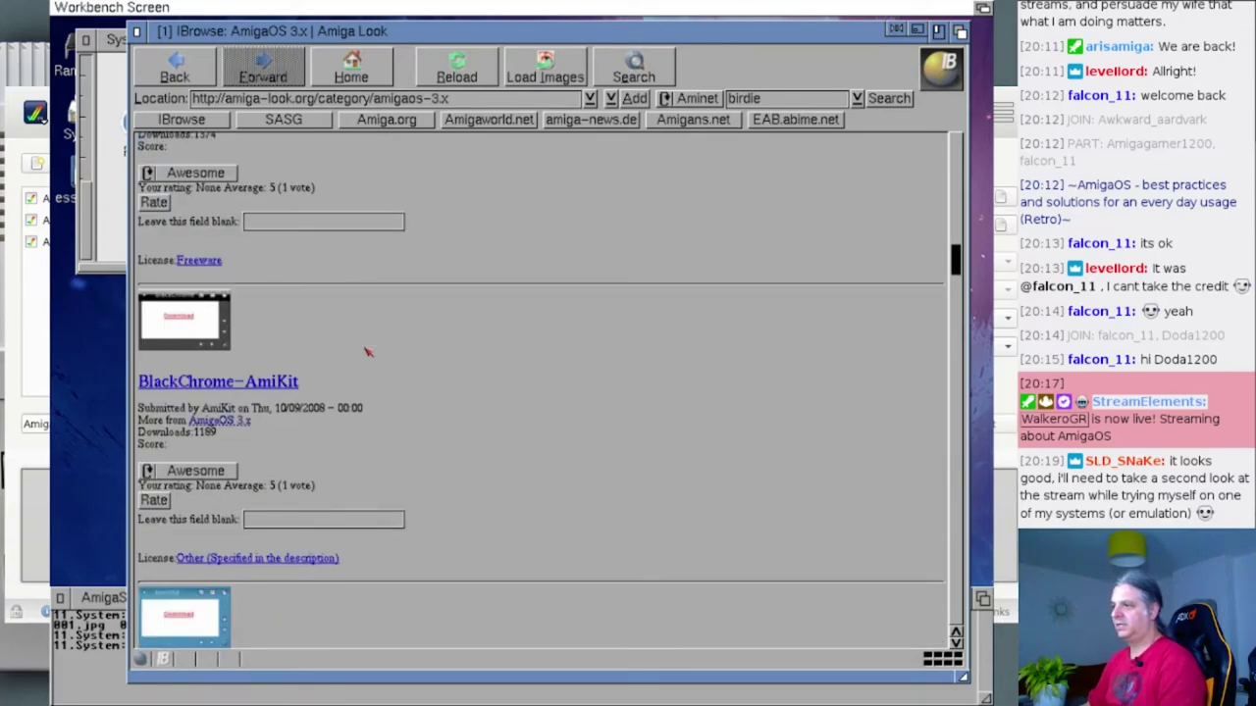
scroll(368, 351, down, 2)
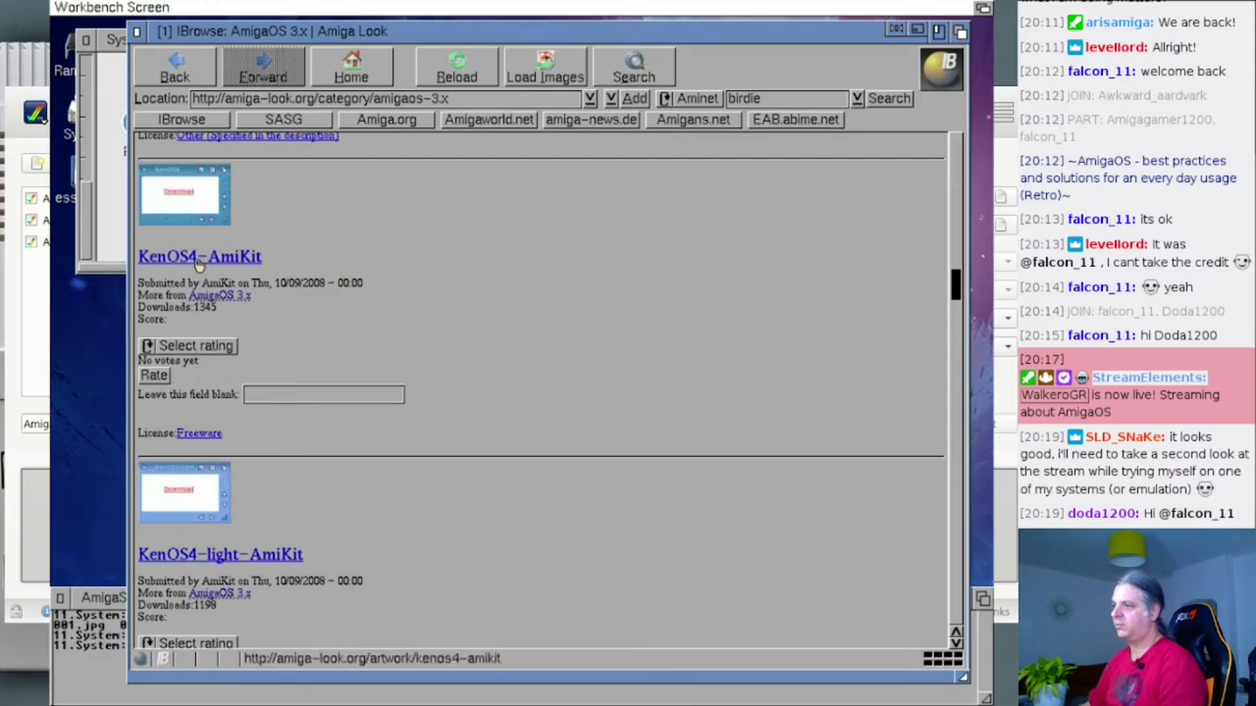
scroll(199, 263, down, 9)
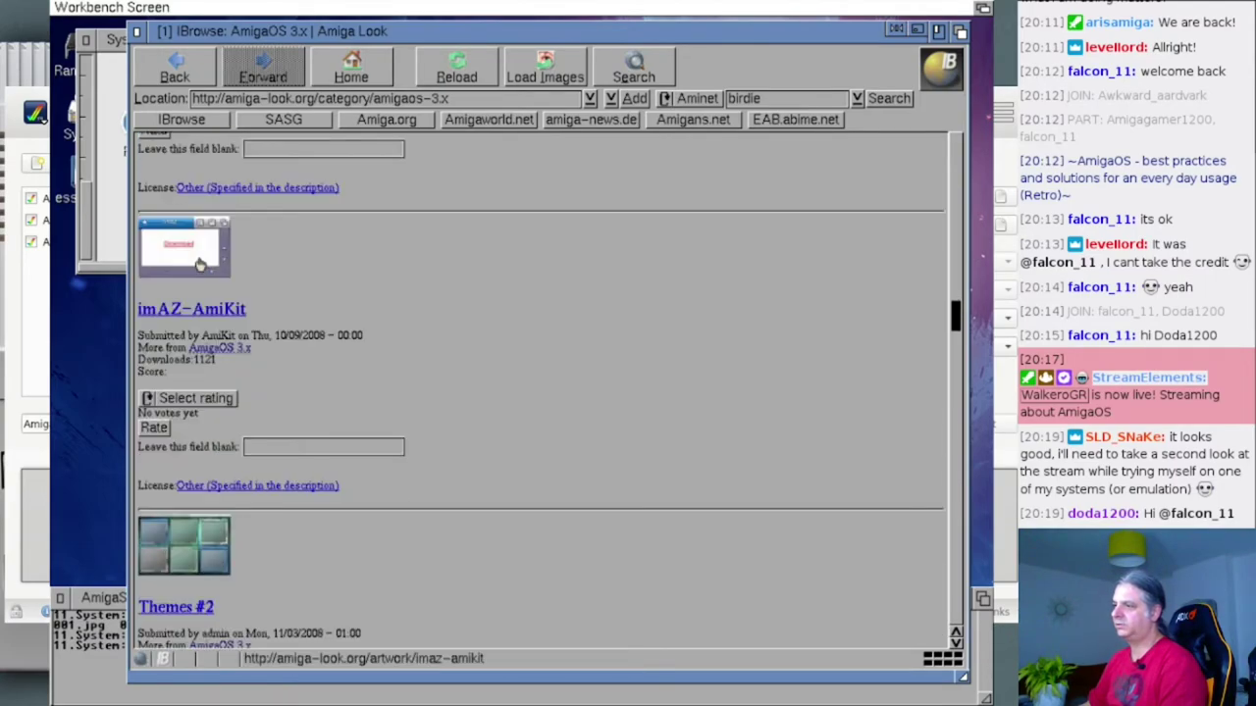
scroll(199, 262, up, 6)
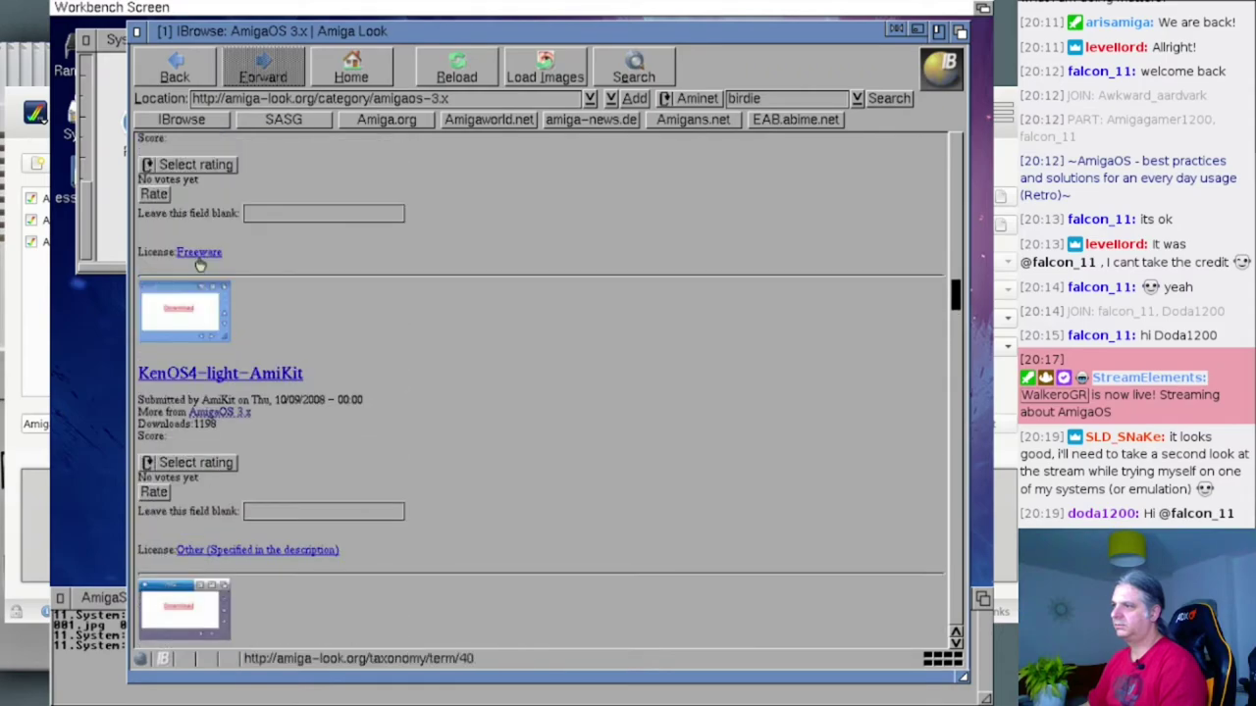
click(196, 374)
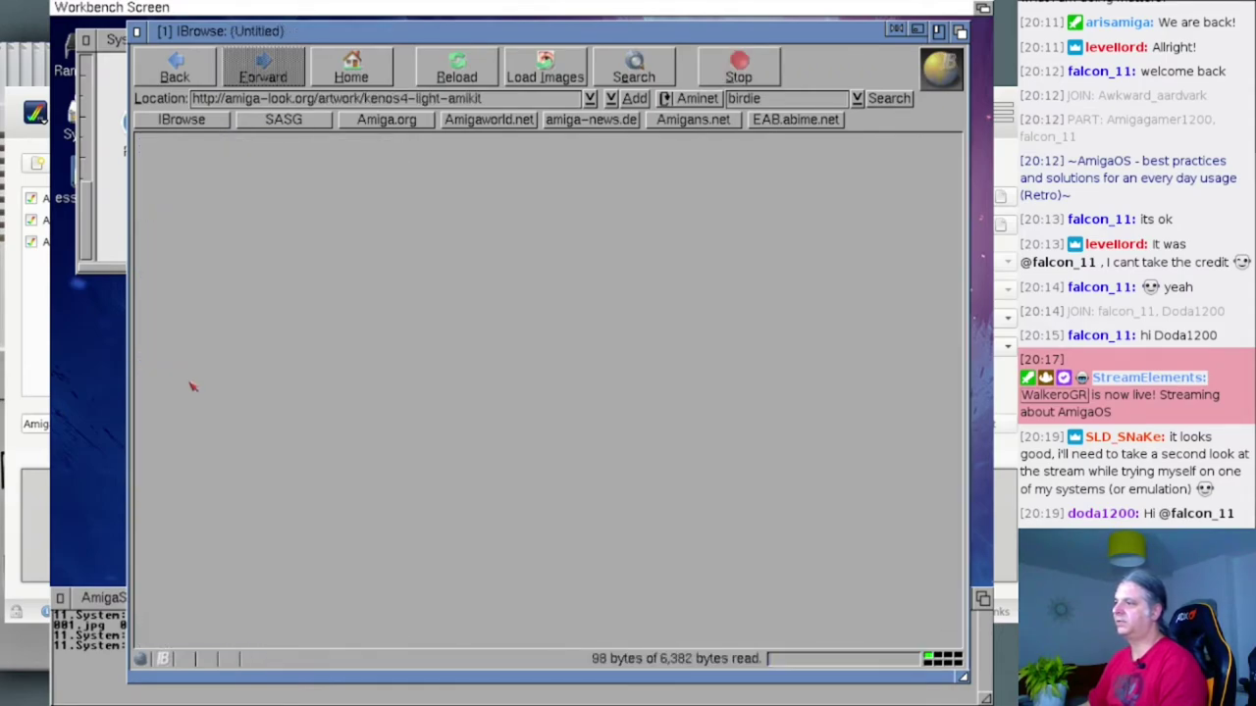
- Check the theme's description and download its attachment KenOS4-light-AmiKit.lha to System:Internet/downloads
scroll(373, 401, down, 14)
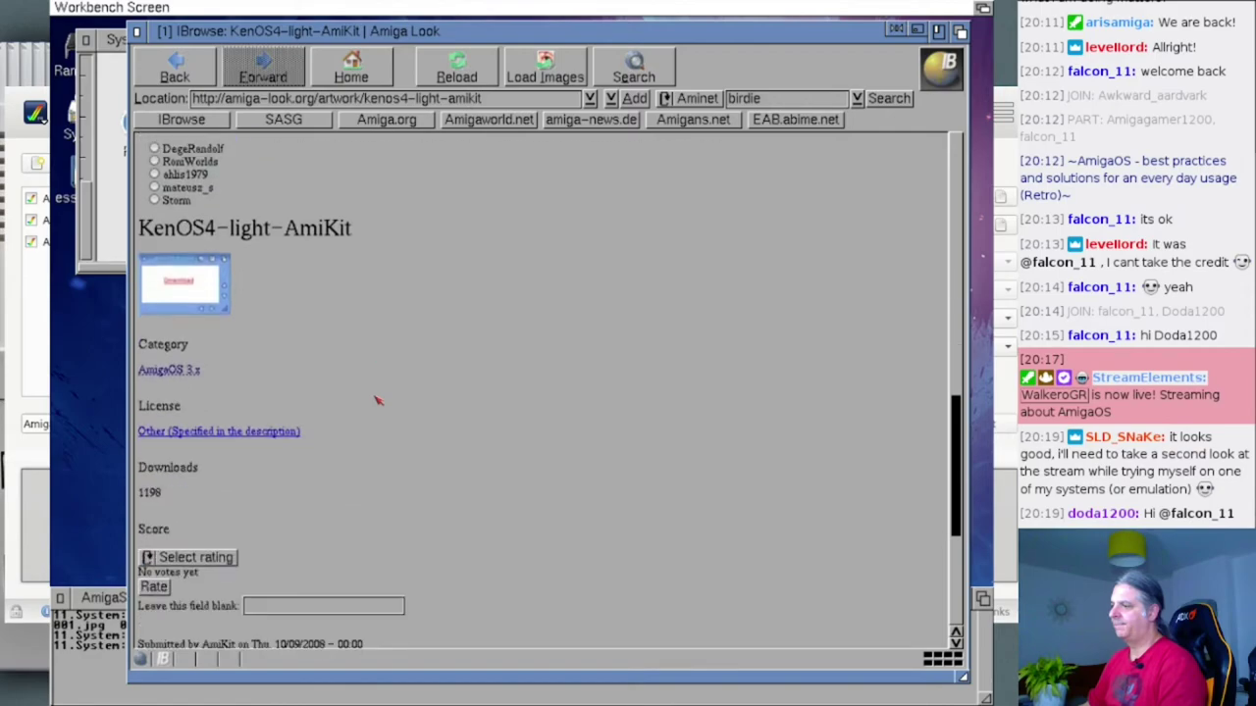
scroll(376, 401, up, 3)
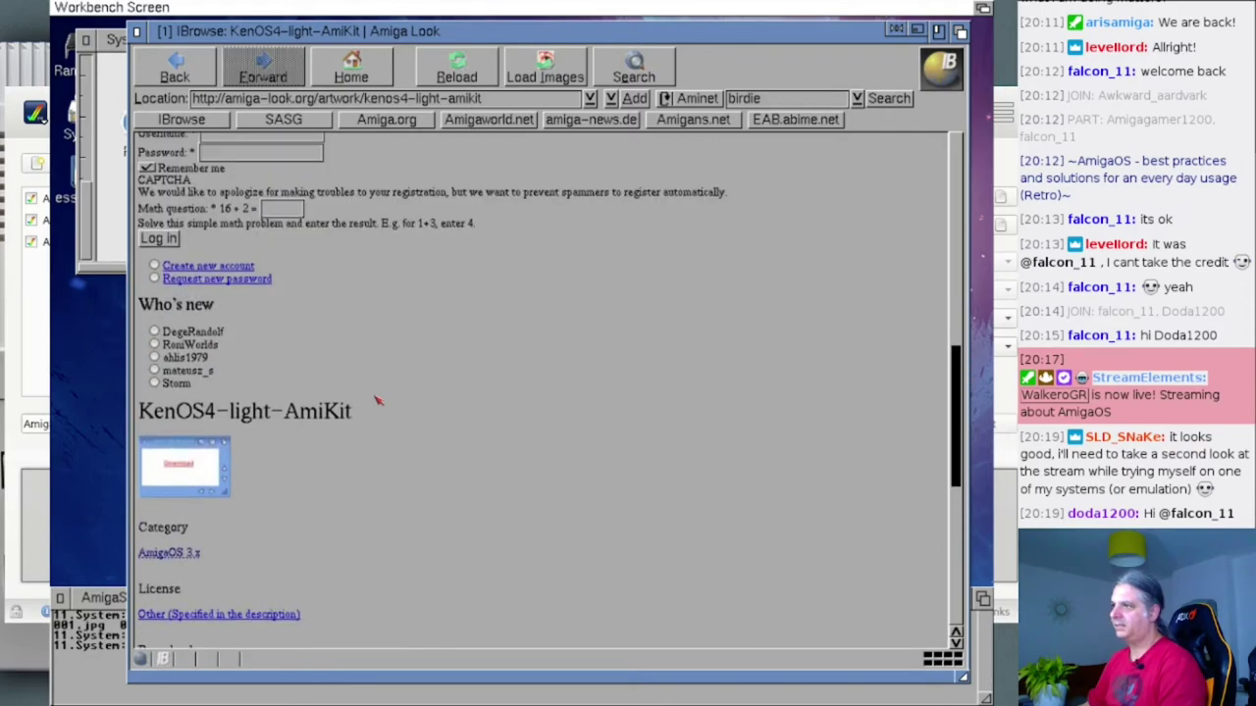
scroll(376, 400, down, 5)
scroll(376, 402, down, 3)
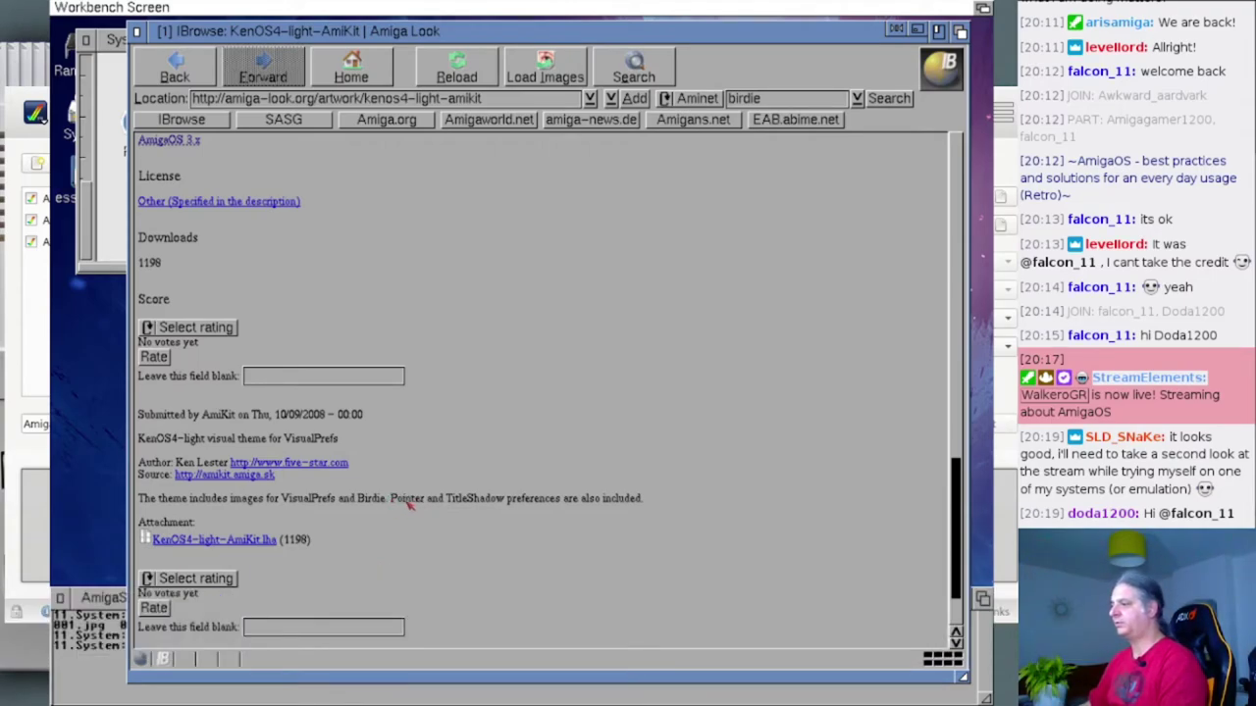
mouse_move(487, 498)
mouse_down()
mouse_move(455, 497)
mouse_move(484, 501)
mouse_up()
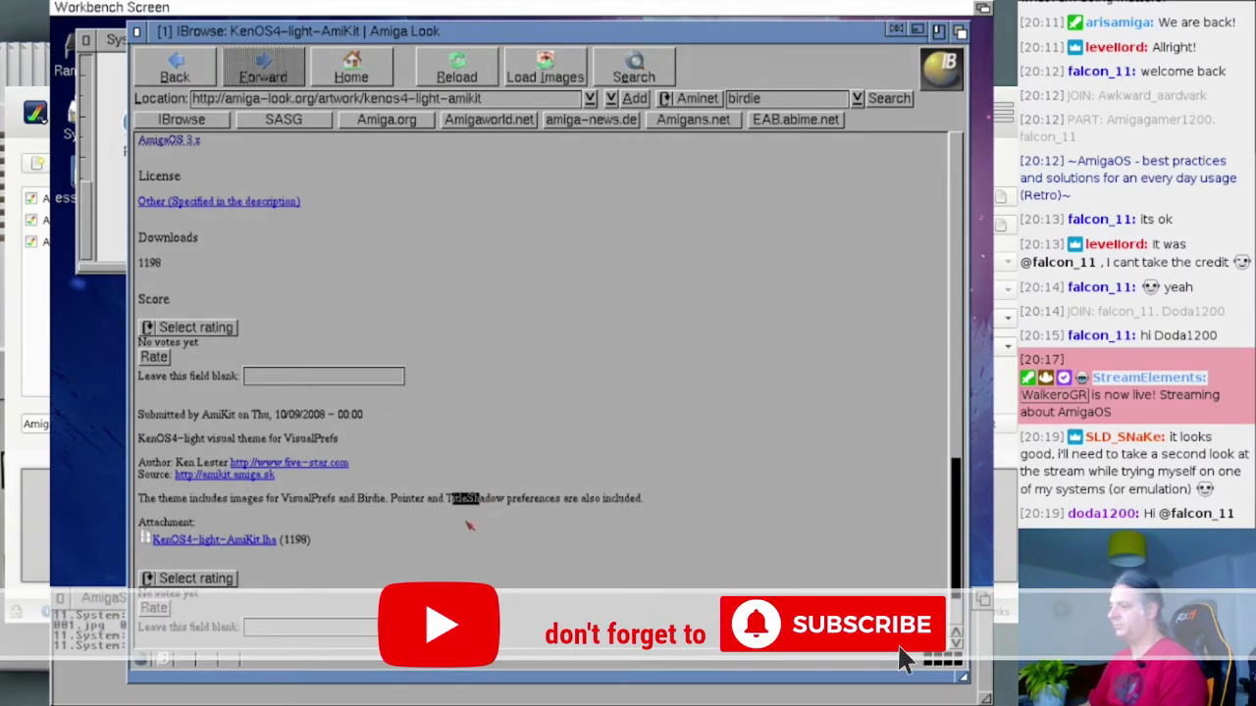
mouse_move(405, 498)
mouse_down()
mouse_move(449, 499)
mouse_move(430, 499)
mouse_up()
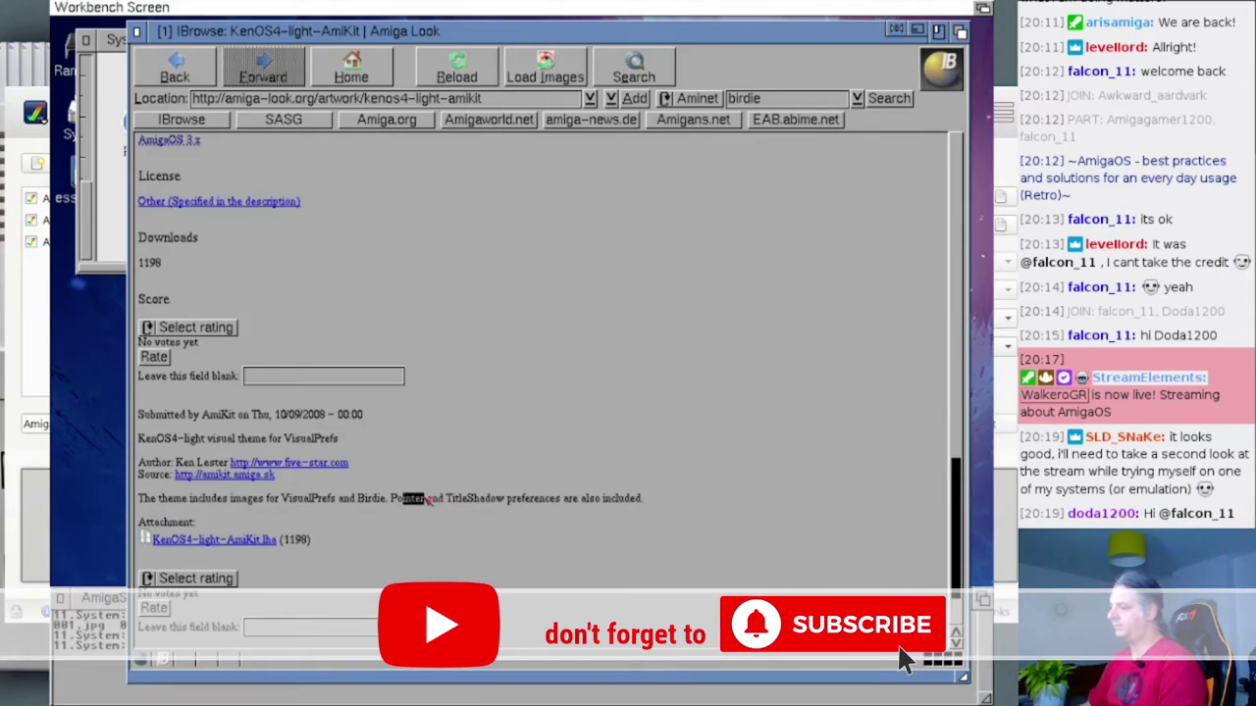
click(234, 539)
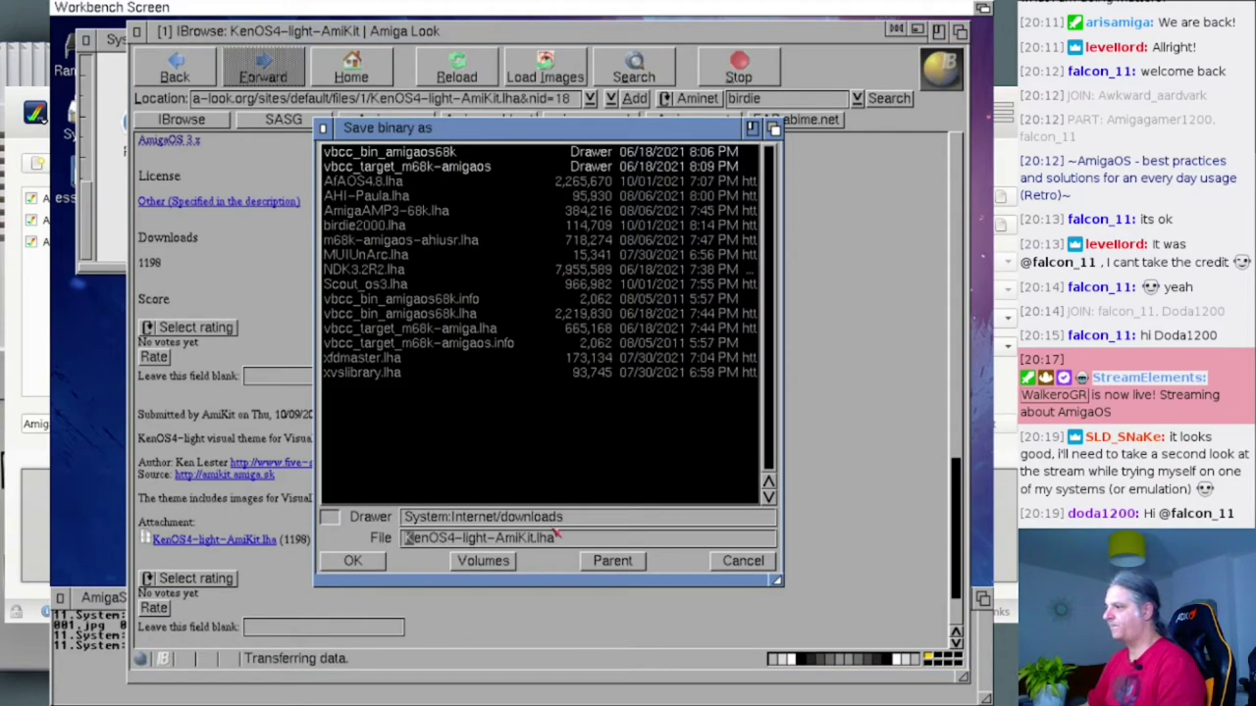
click(374, 562)
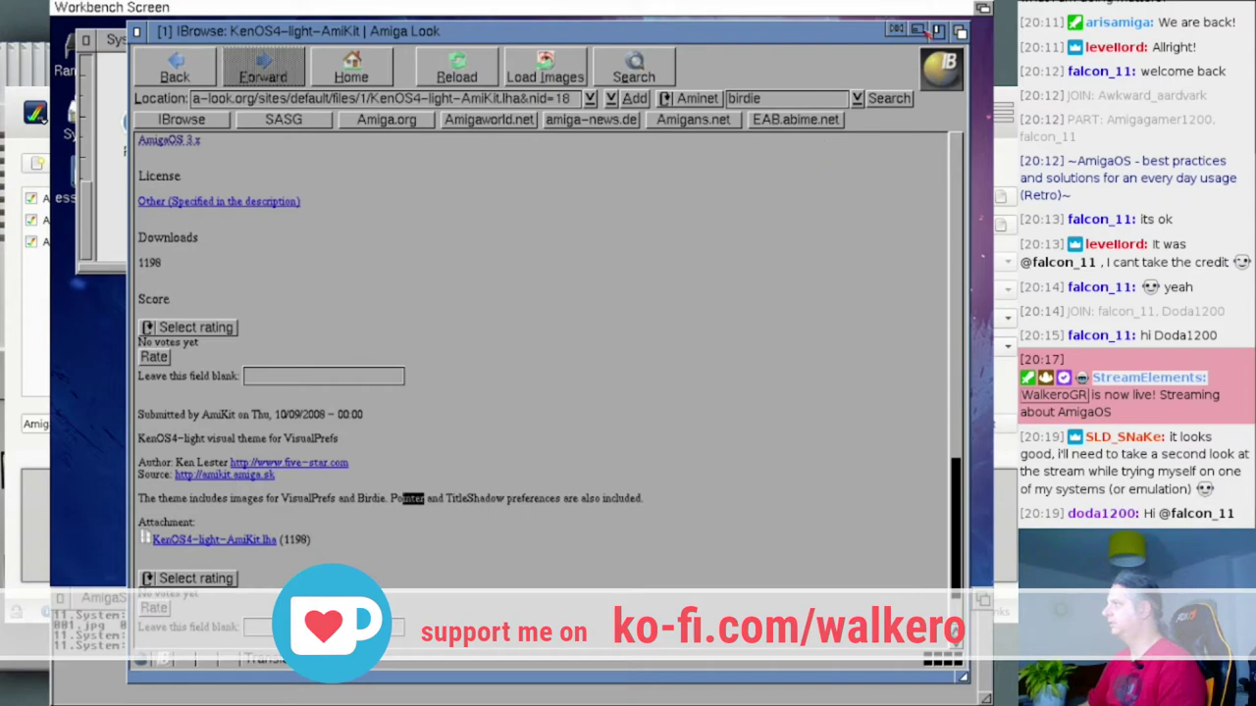
- Iconify the browser window and close the text editor showing Birdie.doc
click(918, 31)
click(433, 48)
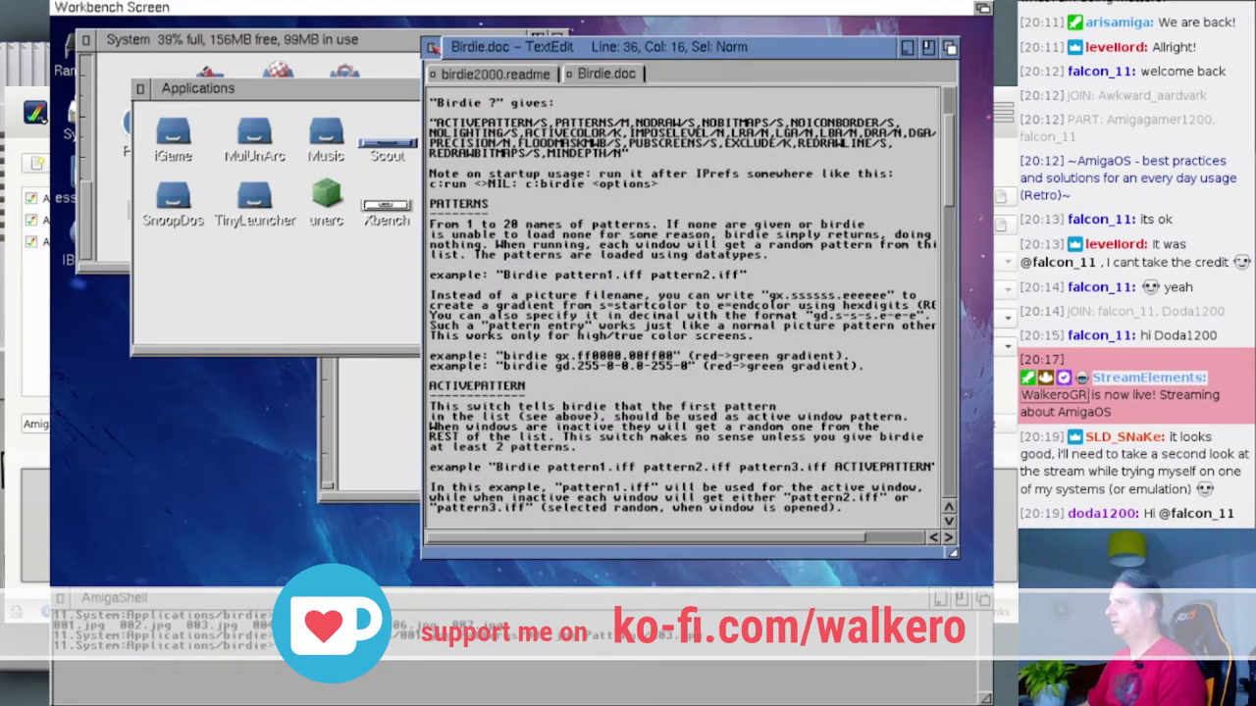
click(432, 48)
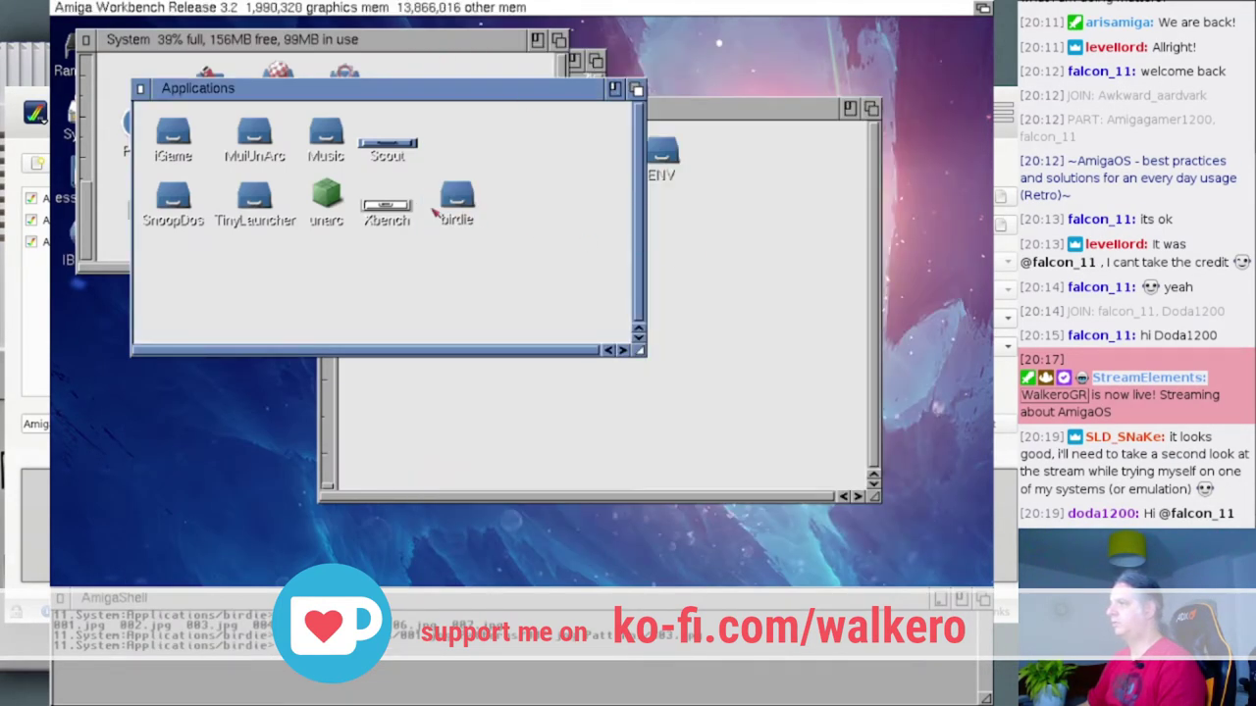
- Close the Applications, System and Ram Disk windows and move the downloads window to a clear area of the desktop
click(142, 89)
click(87, 40)
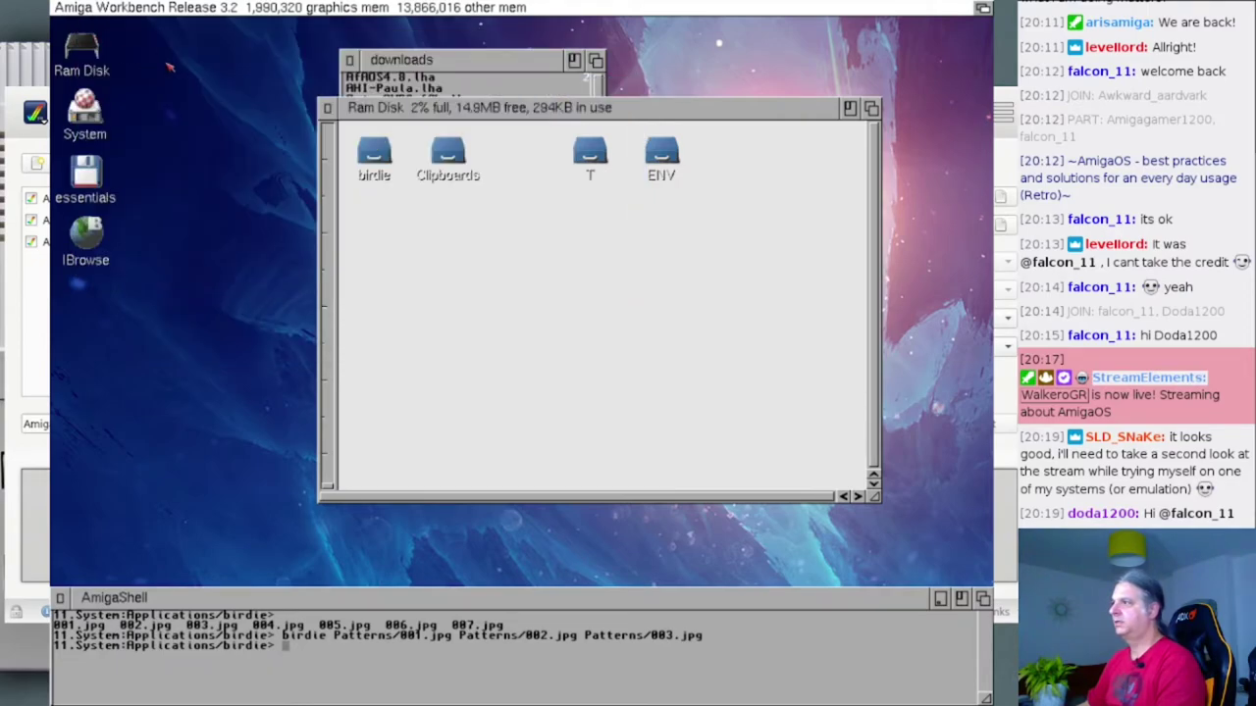
click(327, 109)
click(328, 109)
drag(440, 59, 800, 90)
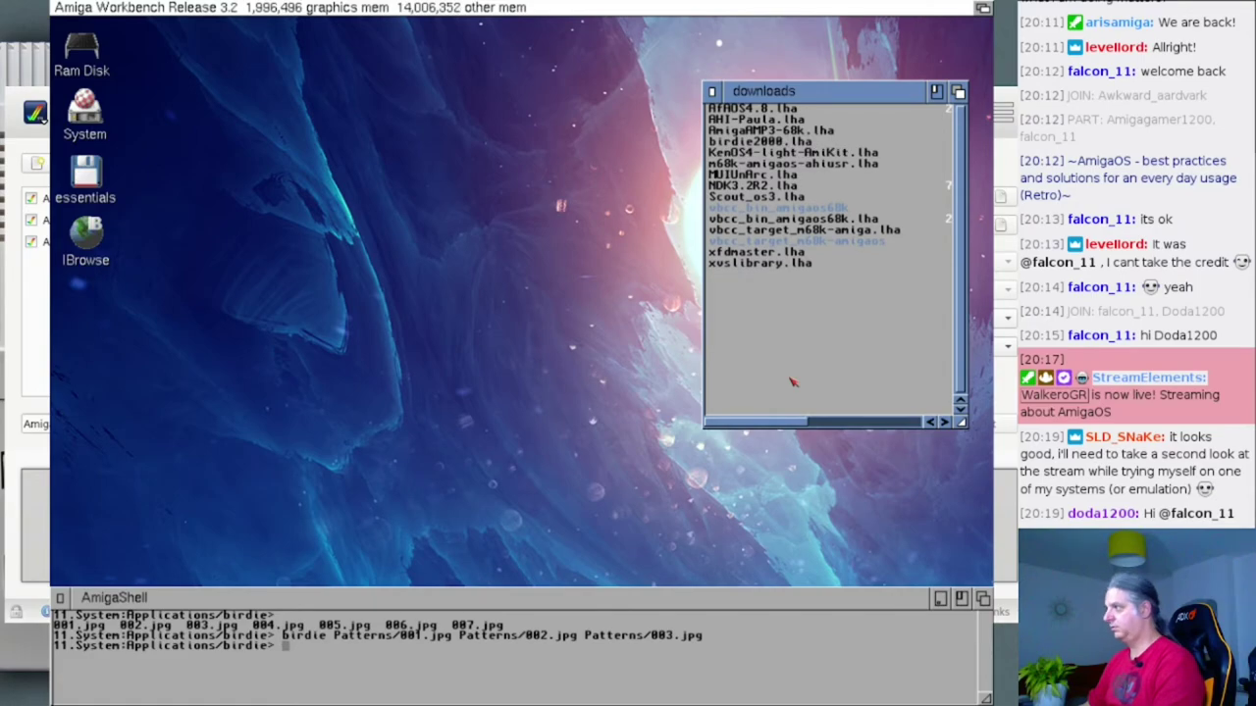
- Open Unarc, load KenOS4-light-AmiKit.lha from downloads as the archive, and set Ram Disk as the destination
drag(234, 605, 234, 524)
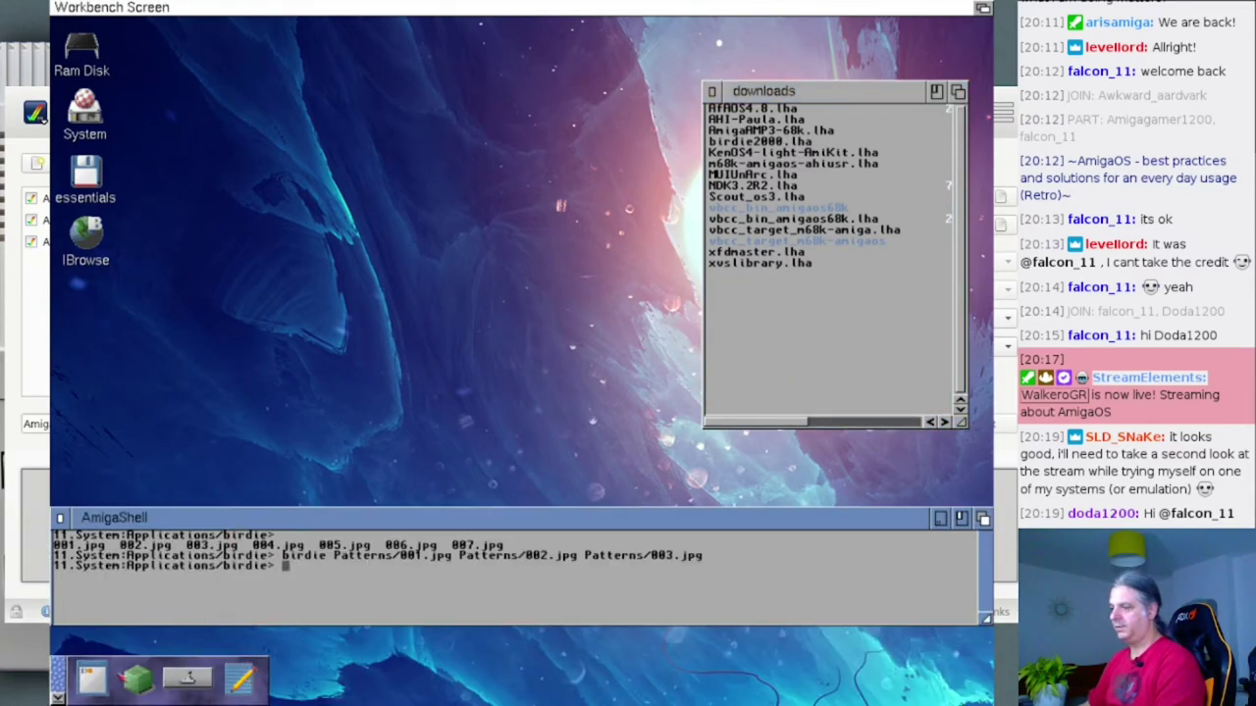
click(138, 677)
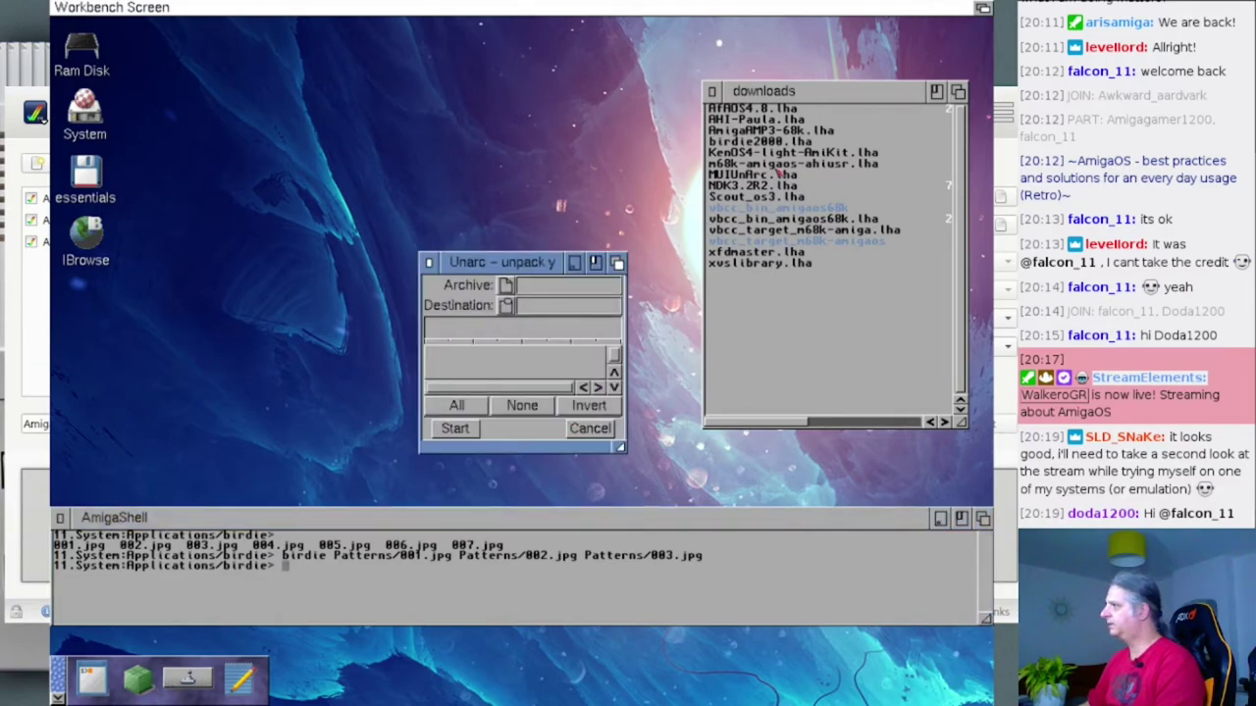
click(765, 141)
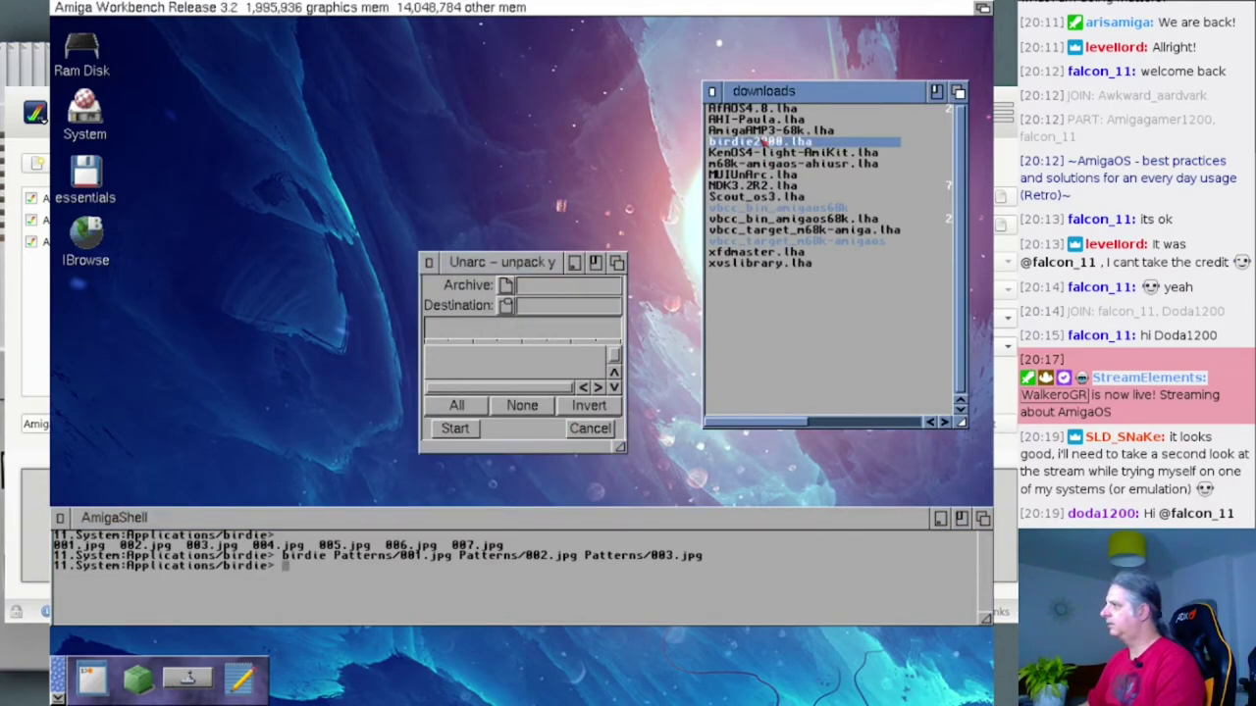
drag(768, 154, 511, 389)
drag(607, 448, 763, 698)
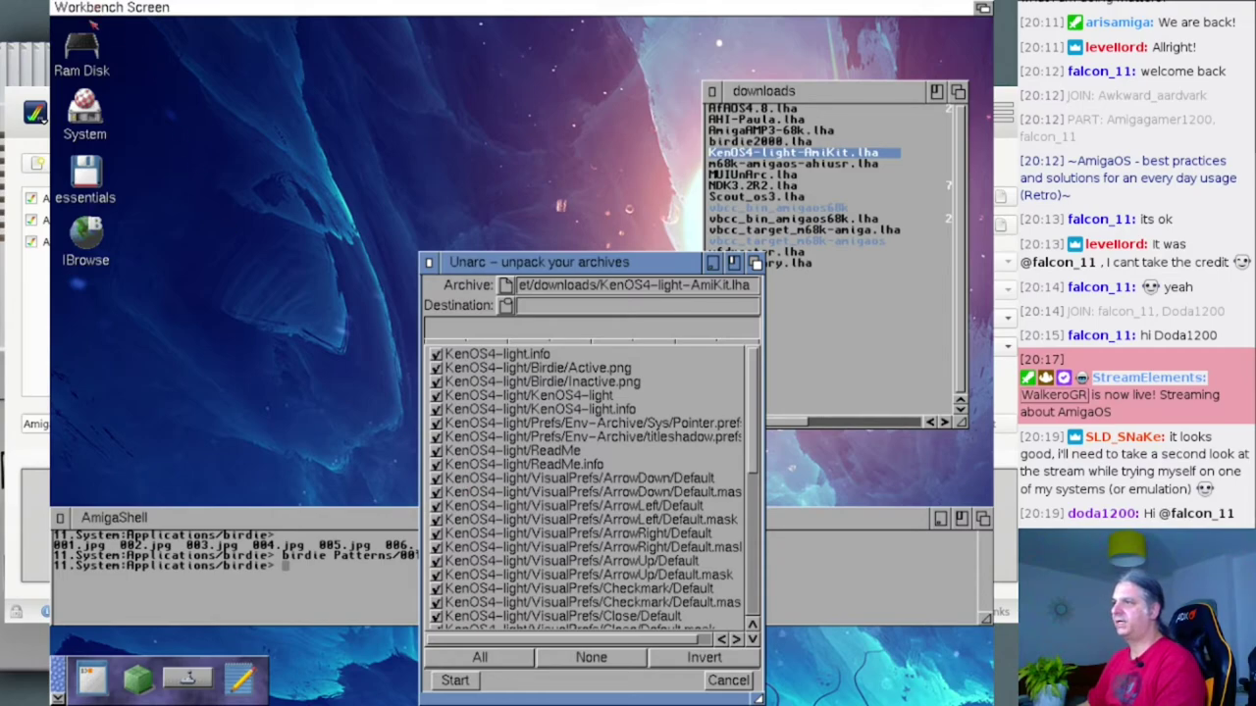
drag(93, 51, 586, 384)
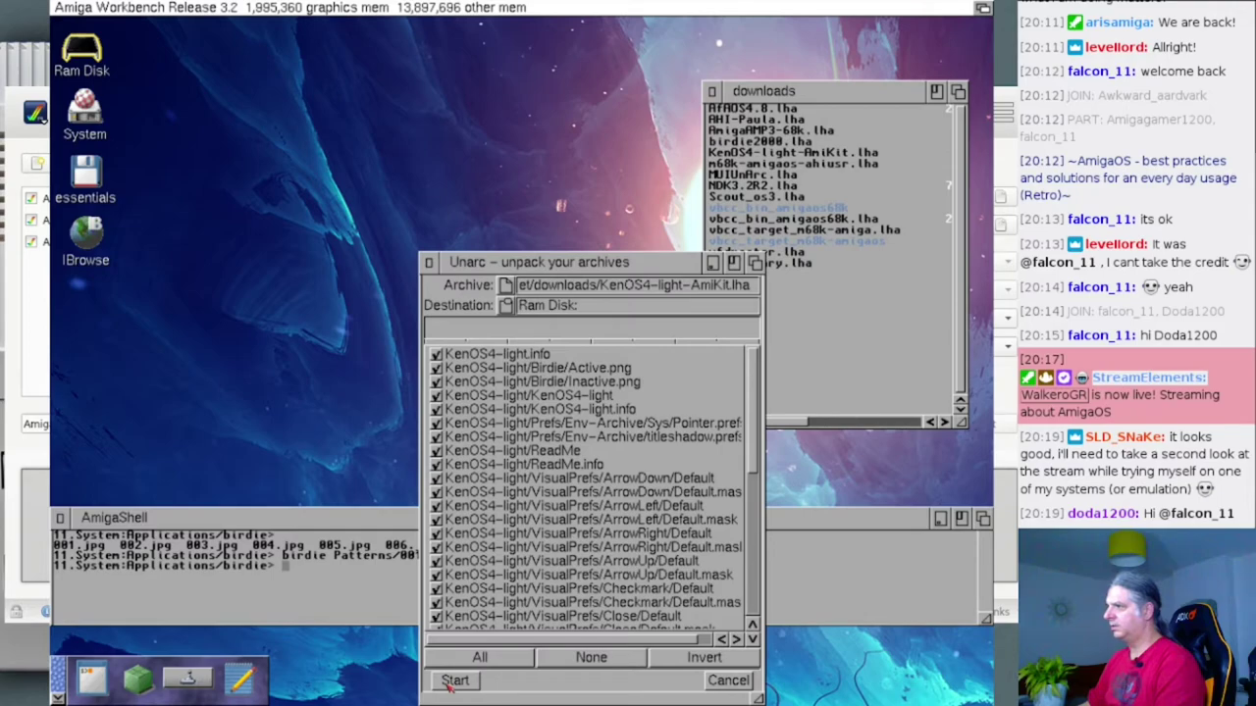
- Open the Presets drawer inside System's Prefs drawer and enlarge its window
double_click(86, 113)
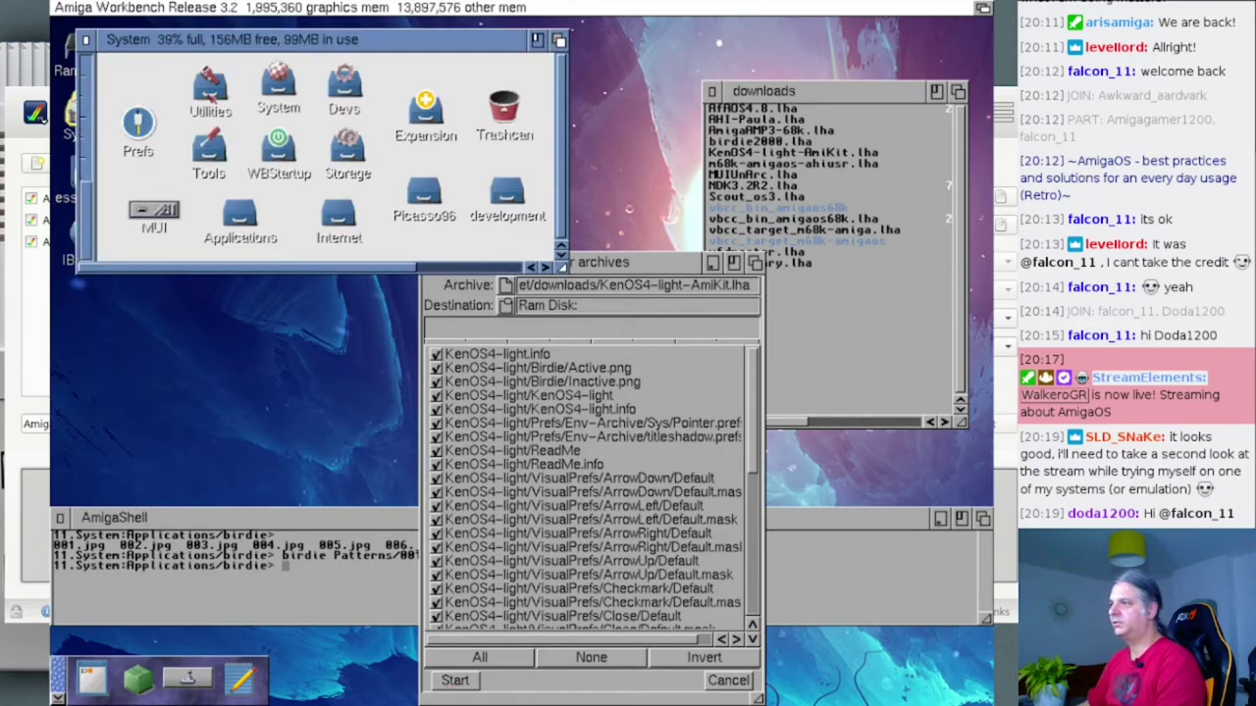
double_click(139, 126)
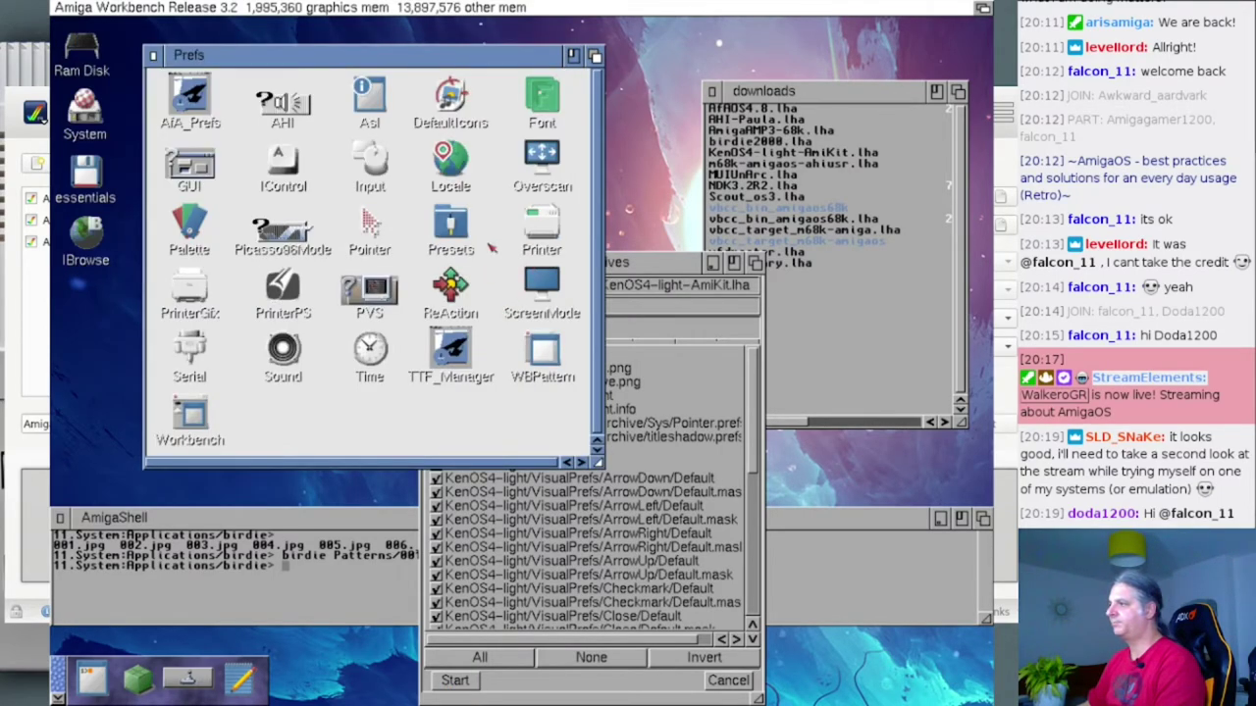
double_click(459, 228)
drag(342, 152, 571, 310)
click(342, 118)
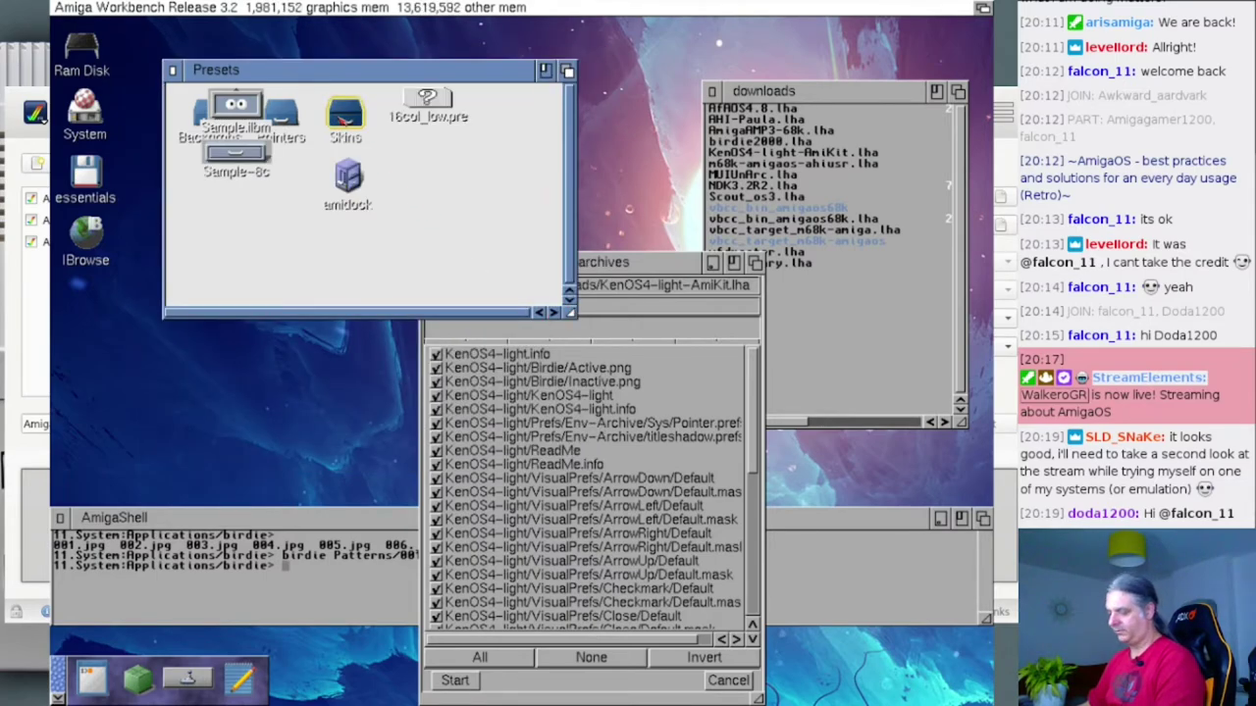
key(super+r)
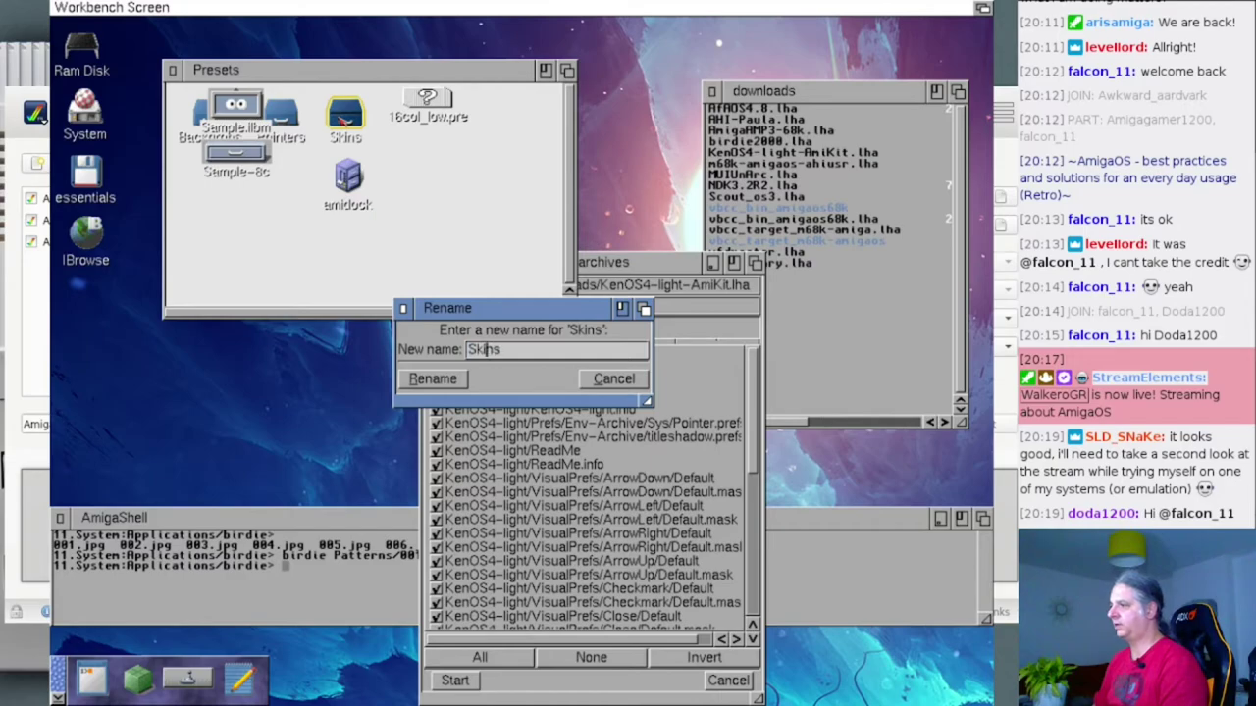
text(Afa)
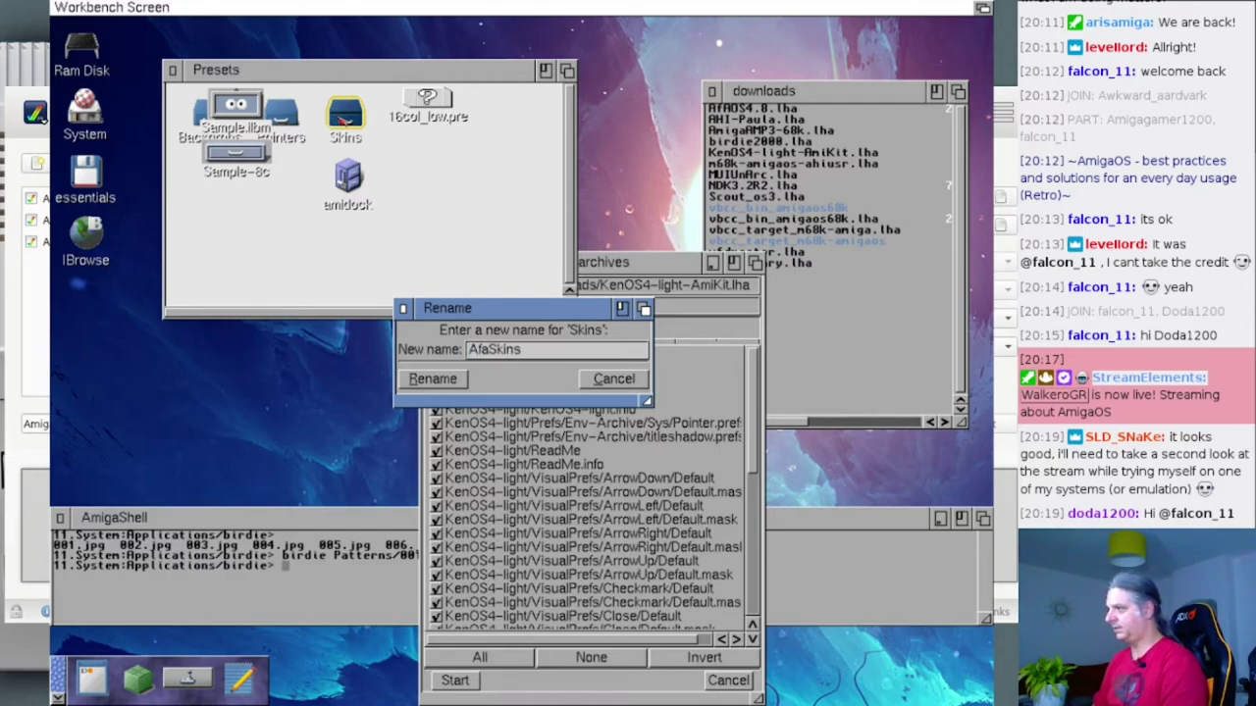
key(BackSpace)
key(BackSpace)
key(BackSpace)
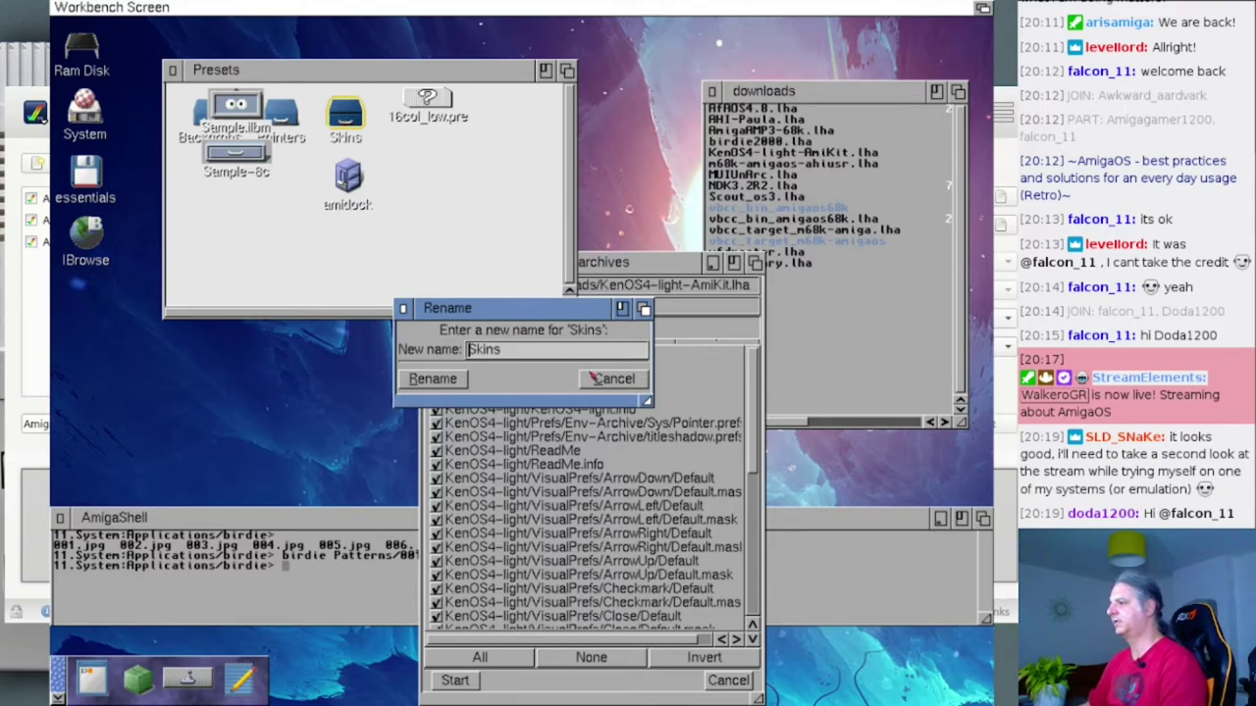
click(600, 380)
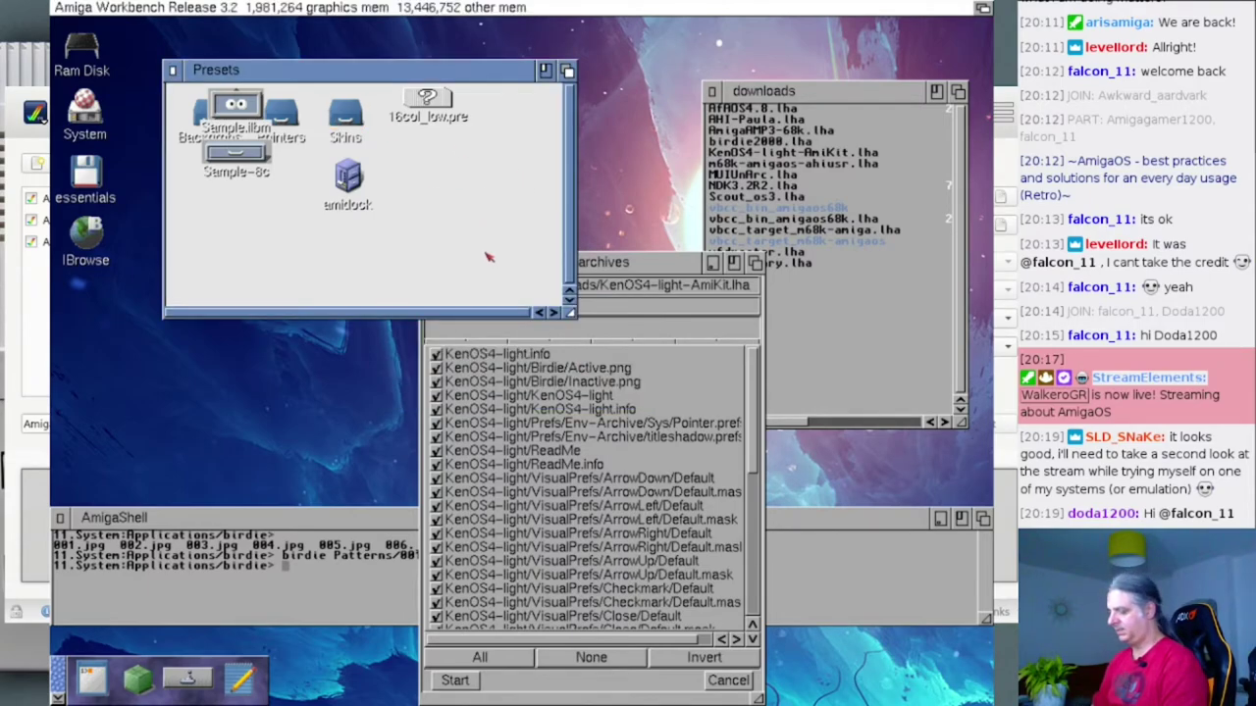
- Create a new drawer with an icon named Themes inside the Presets drawer
key(super+n)
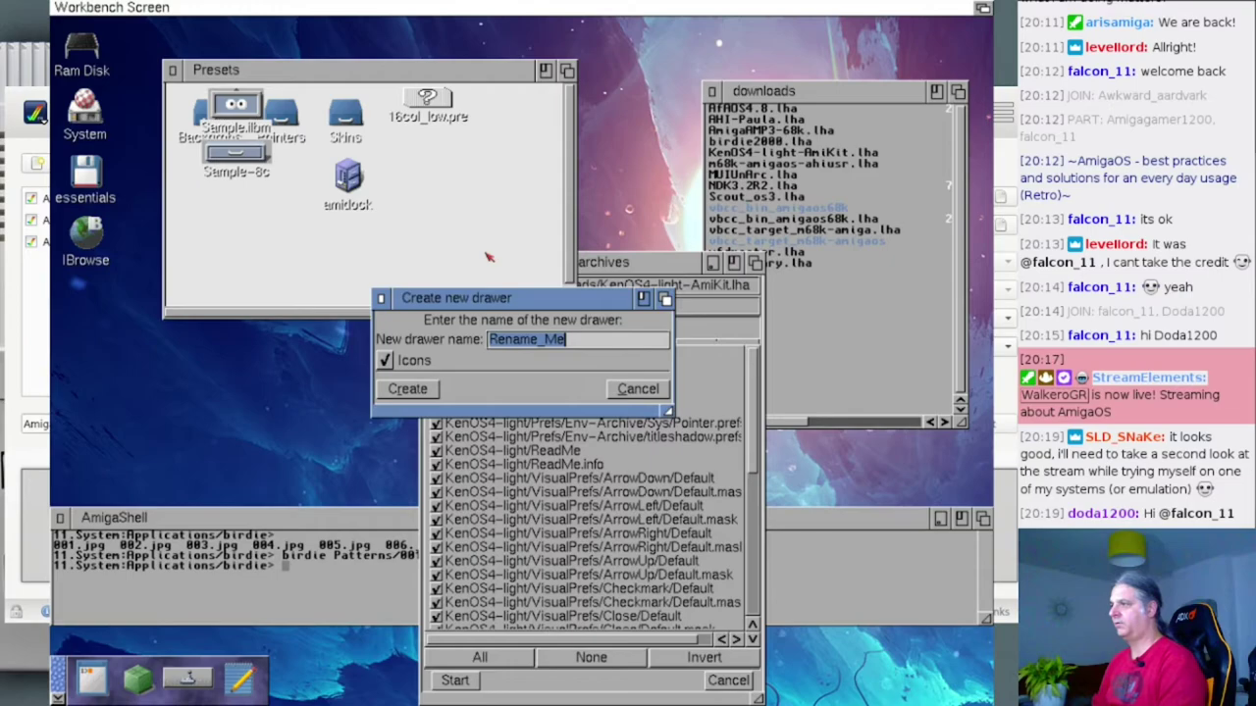
key(BackSpace)
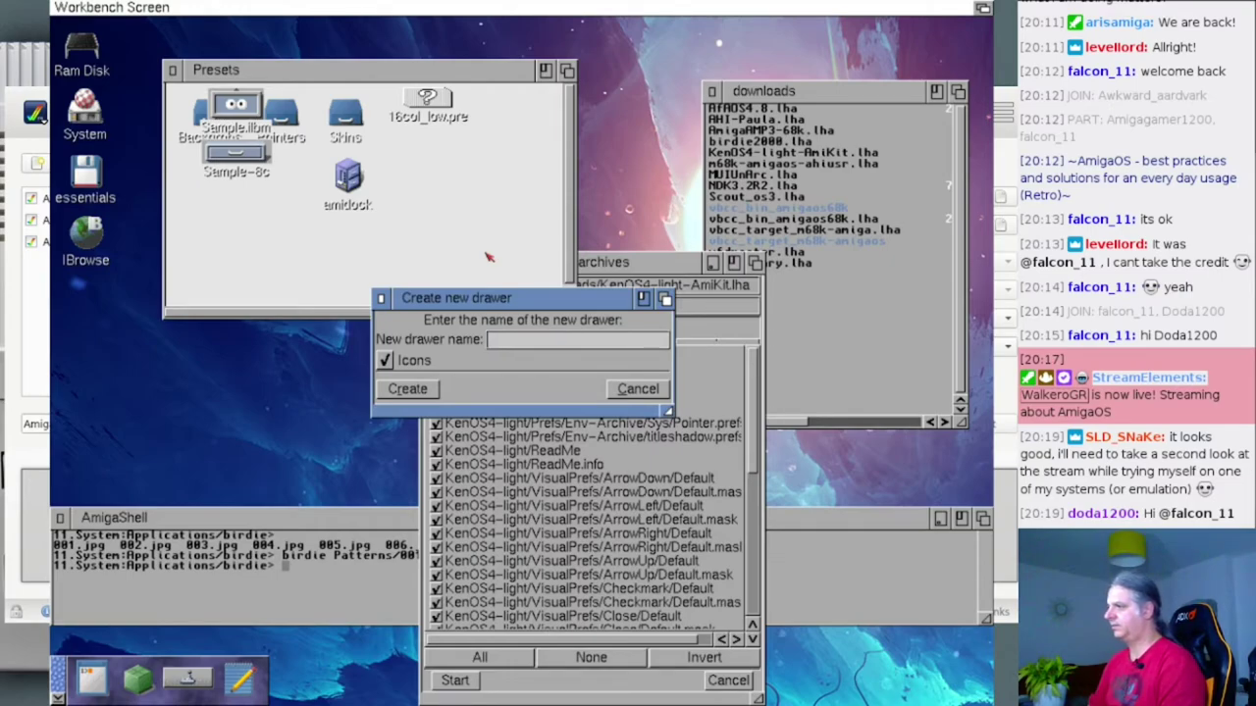
text(Themes)
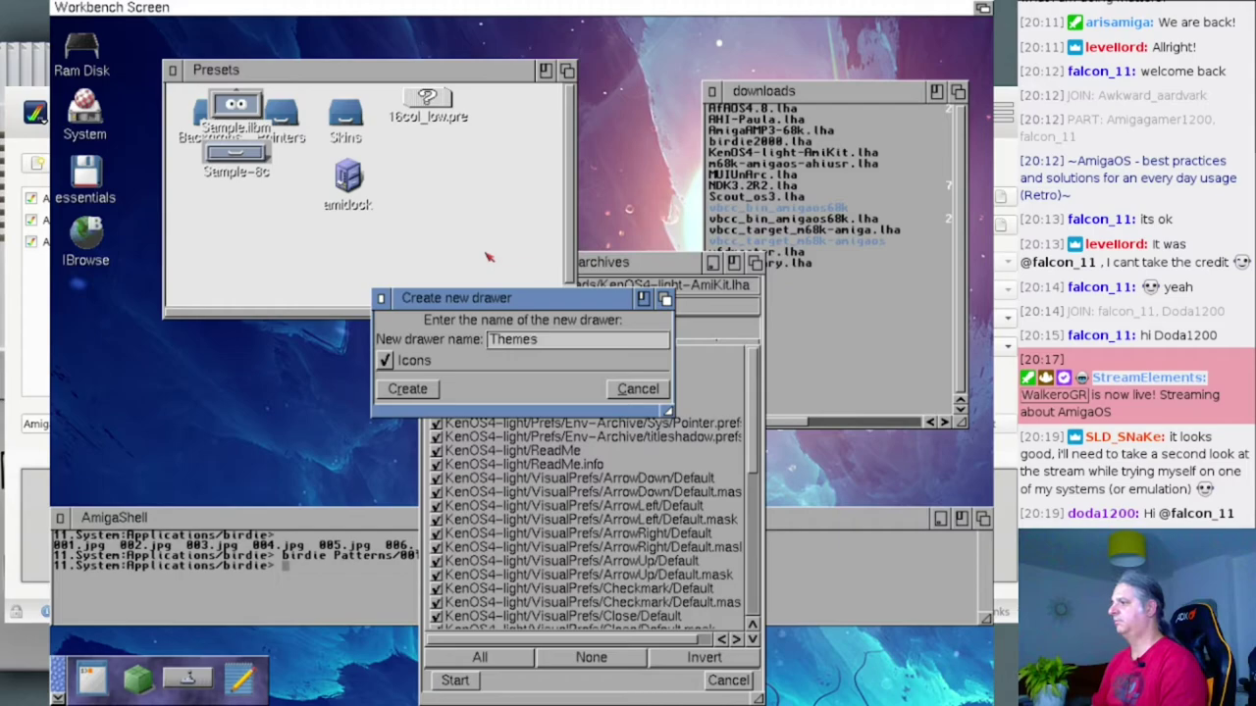
key(Return)
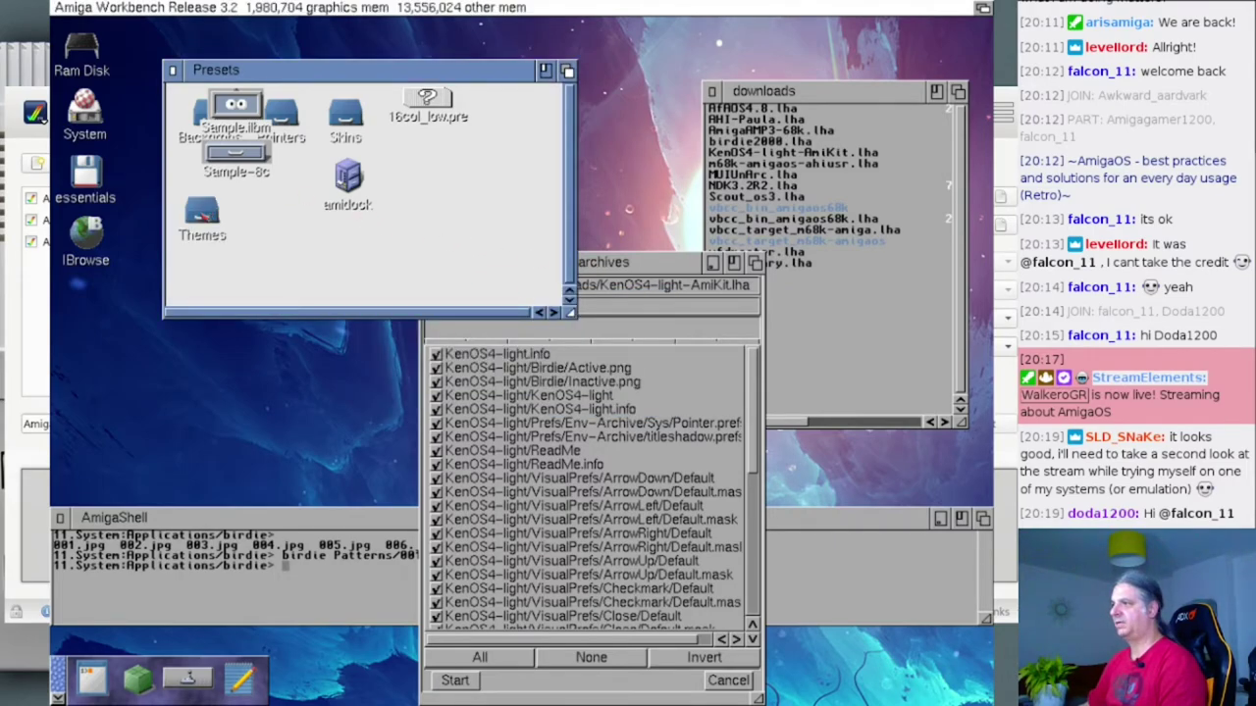
- Change Unarc's destination to System:Prefs/Presets/Themes, extract the KenOS4-light-AmiKit archive there and close Unarc
drag(202, 211, 593, 394)
click(454, 680)
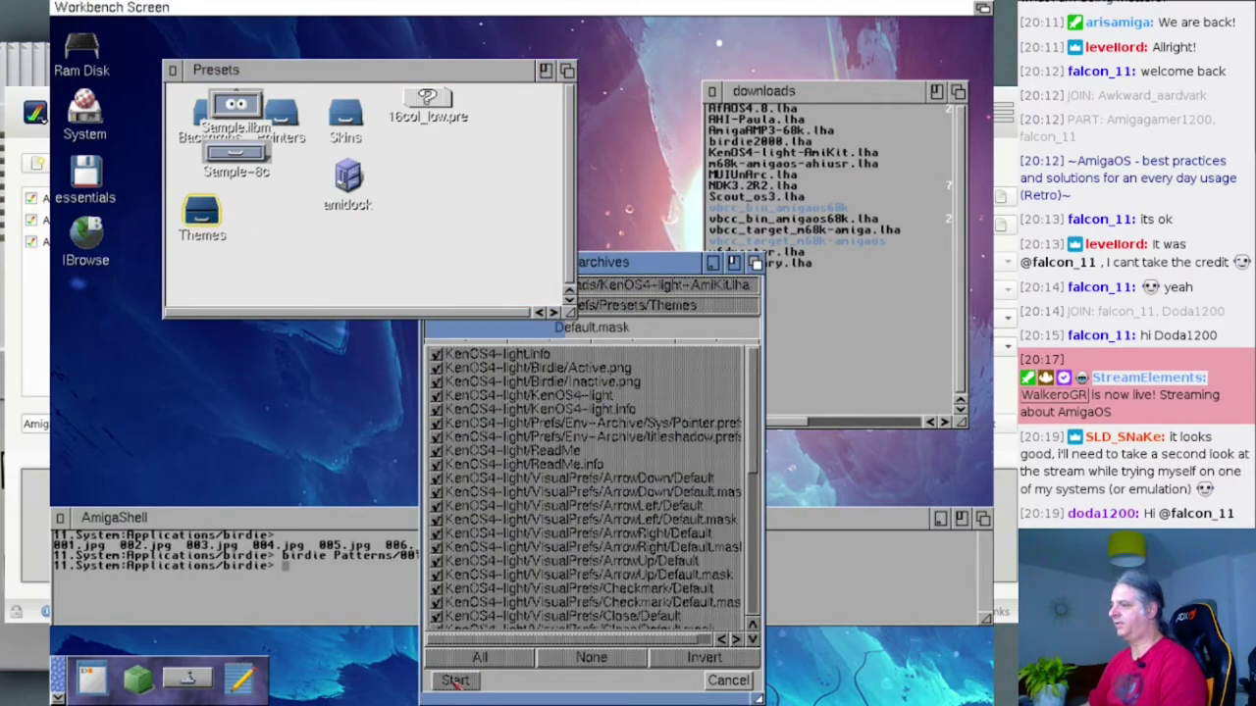
click(616, 636)
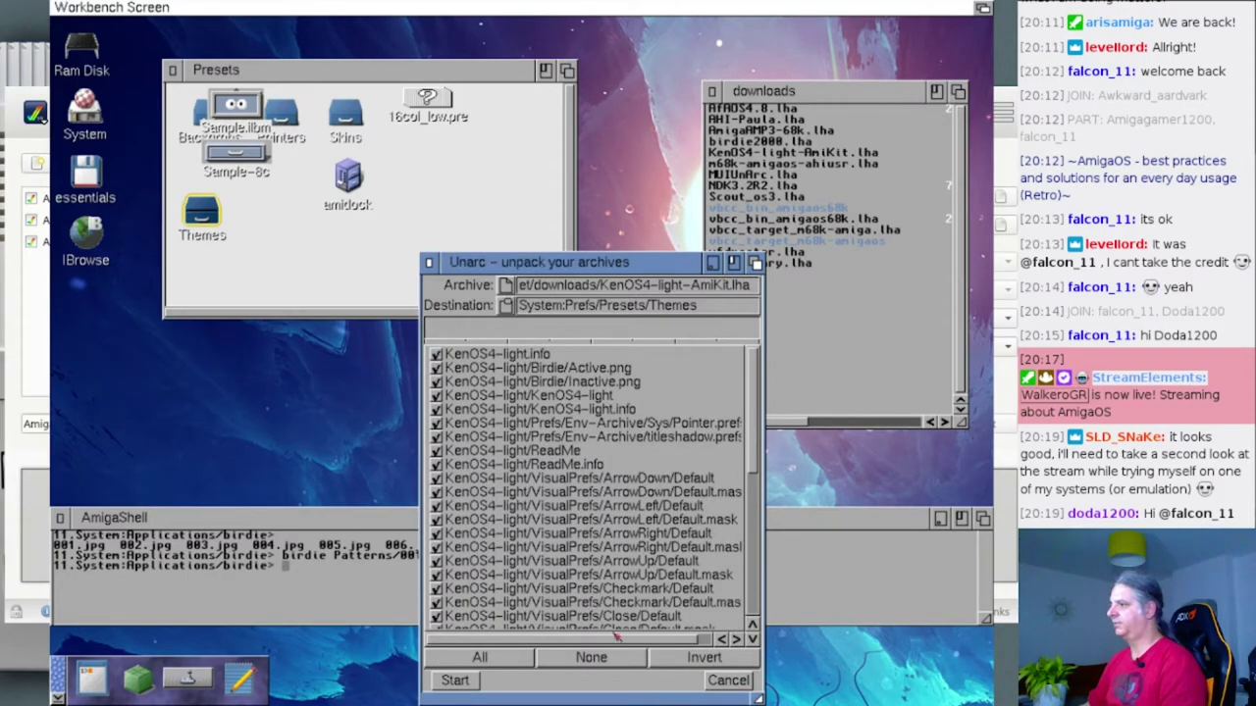
click(429, 263)
click(403, 277)
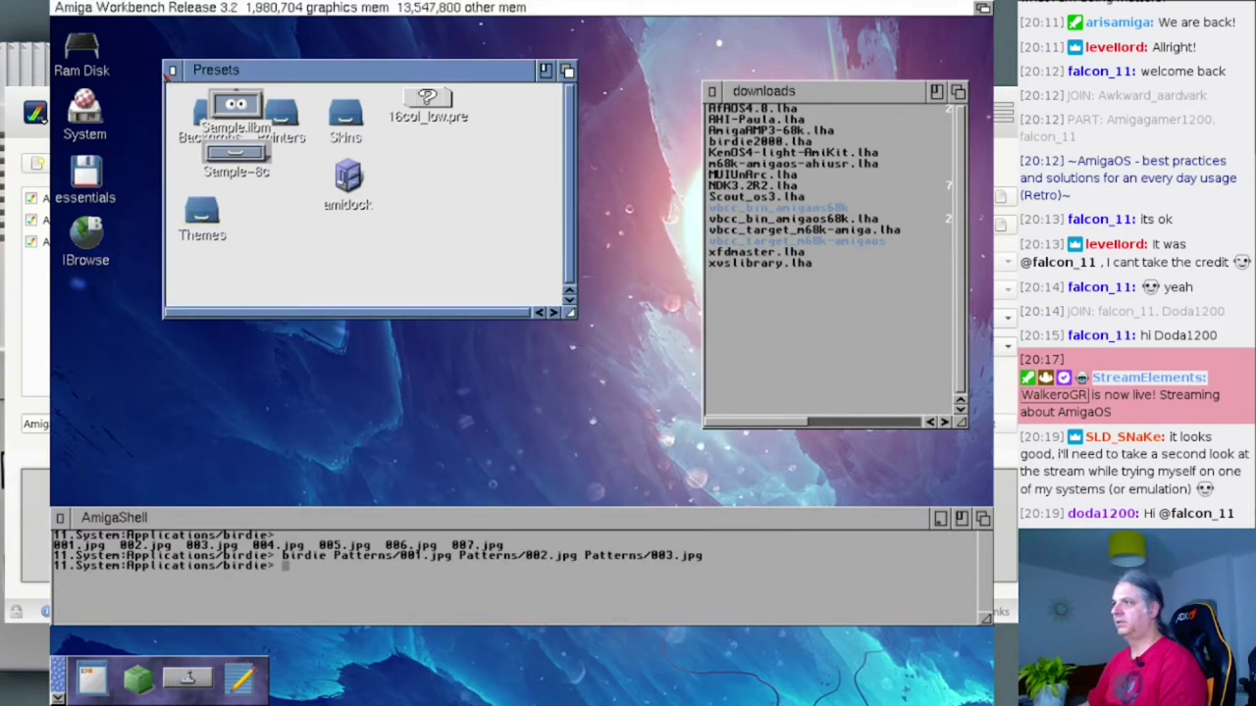
- Open the Themes drawer and enlarge its window to show the extracted theme
double_click(202, 210)
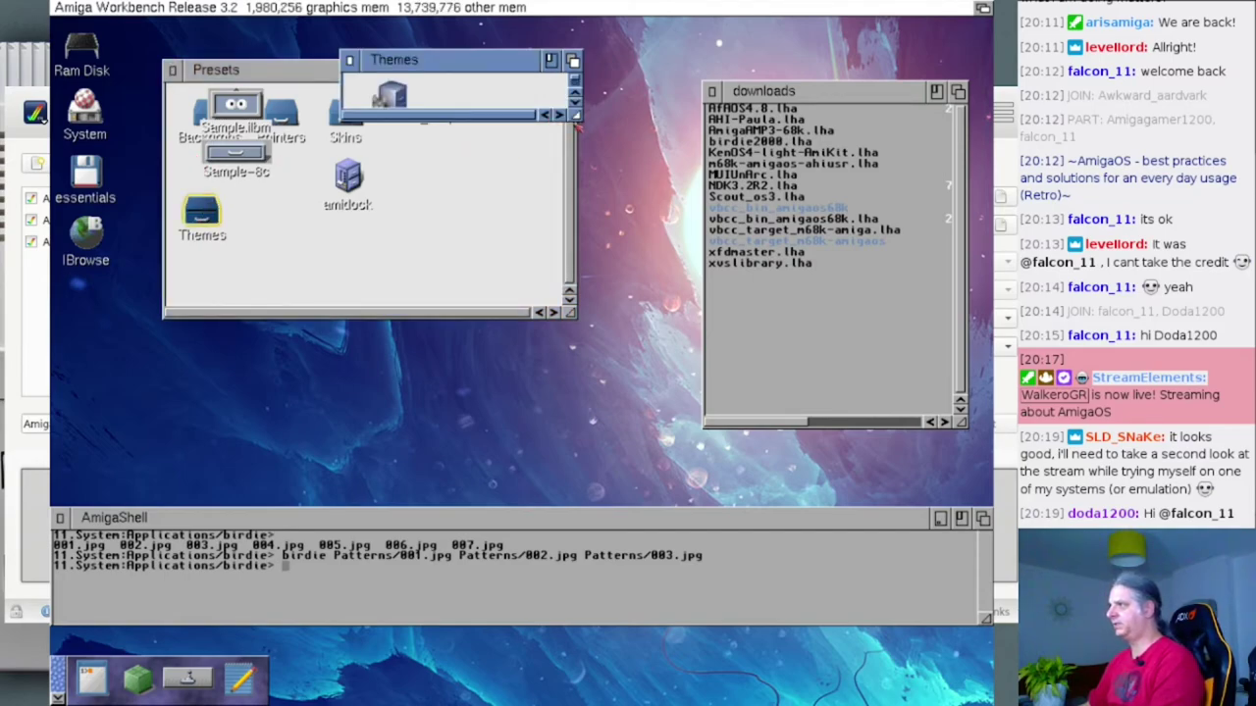
drag(576, 116, 605, 262)
click(430, 169)
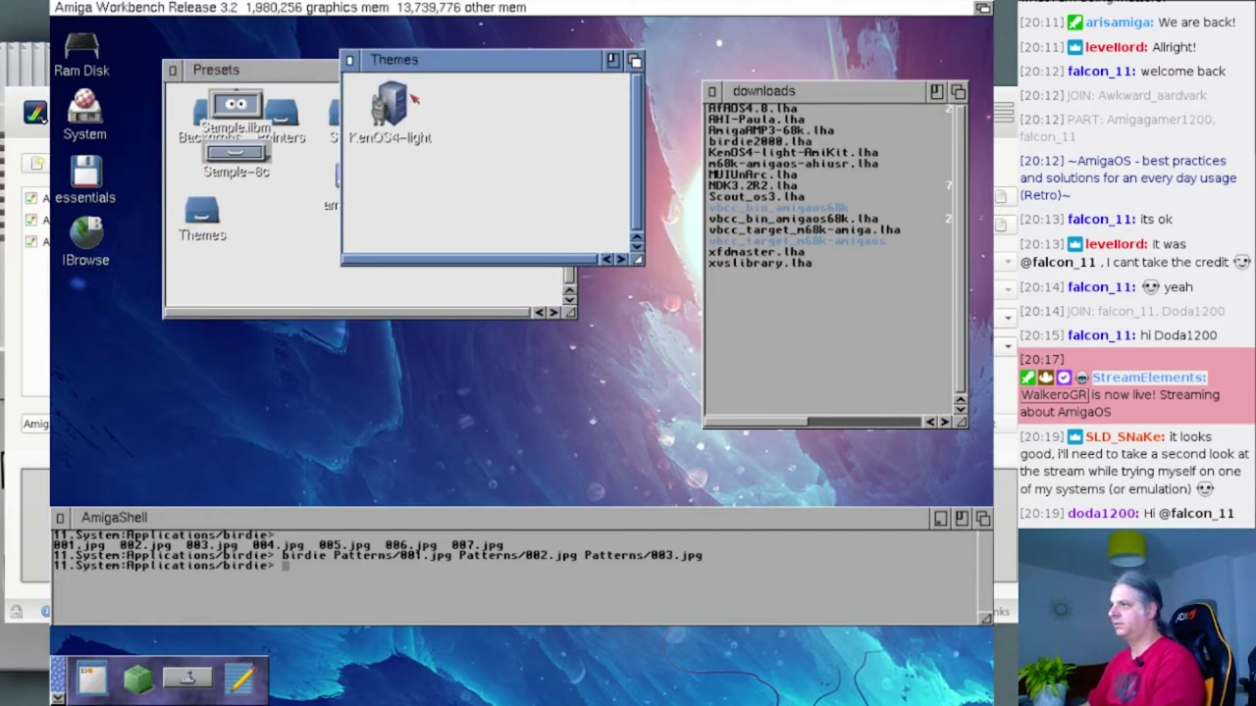
- Run "Birdie ?" in the AmigaShell to list its arguments, and close the About Birdie 2000 window
click(348, 522)
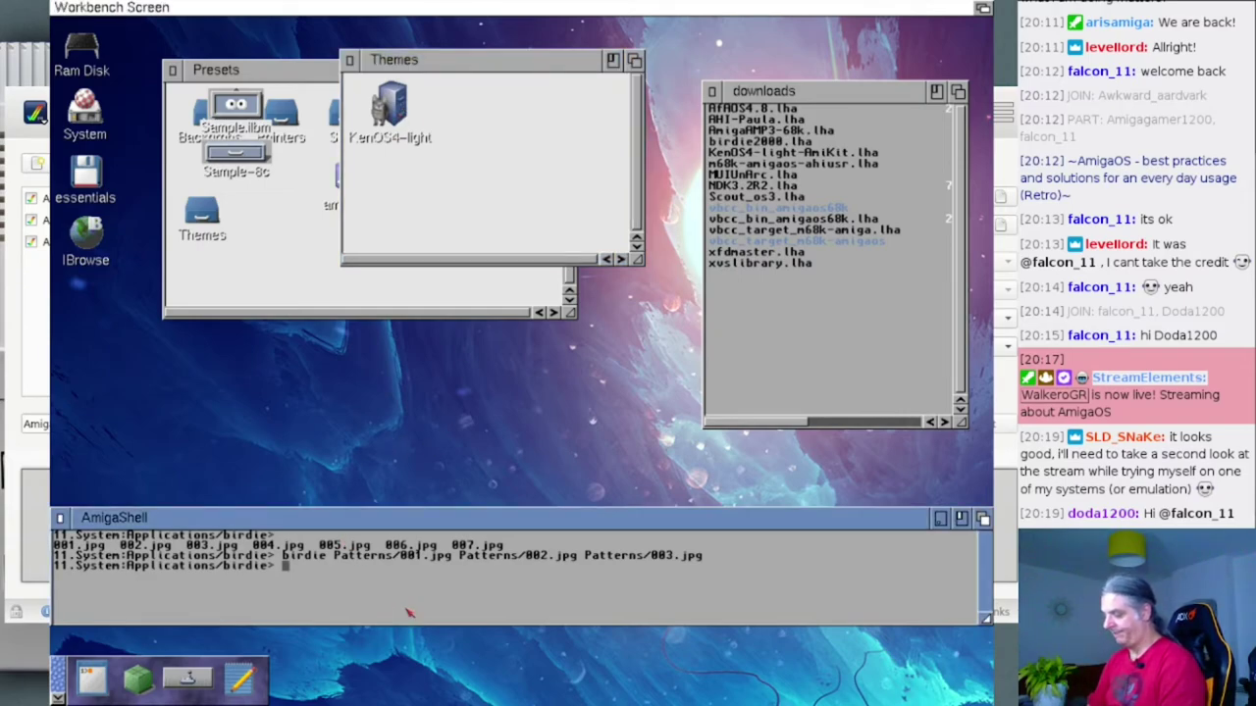
text(birdi)
key(Tab)
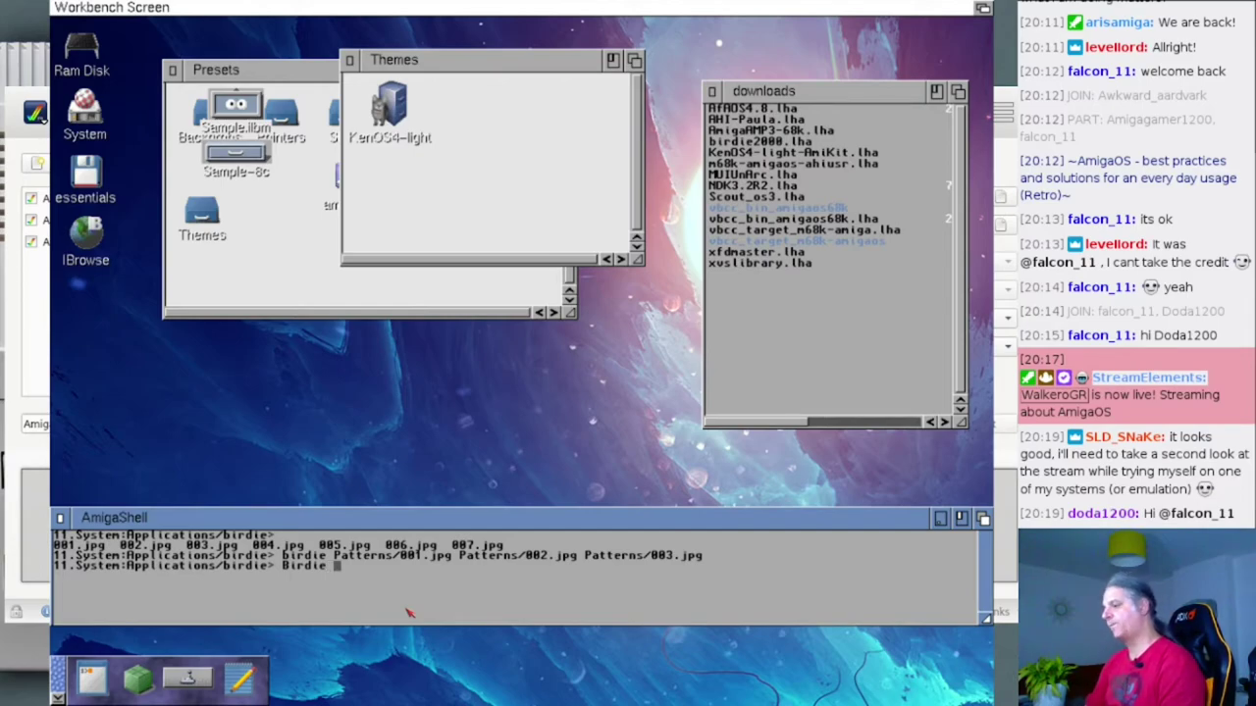
text(?)
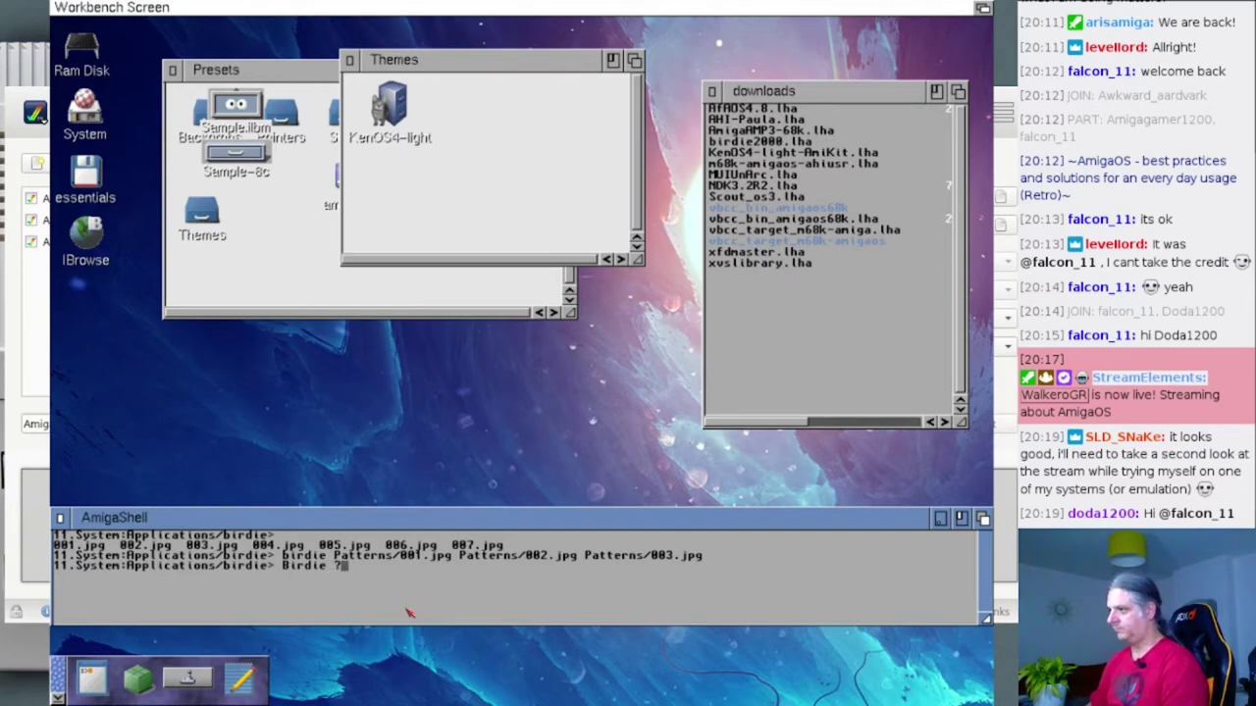
key(Return)
key(Return)
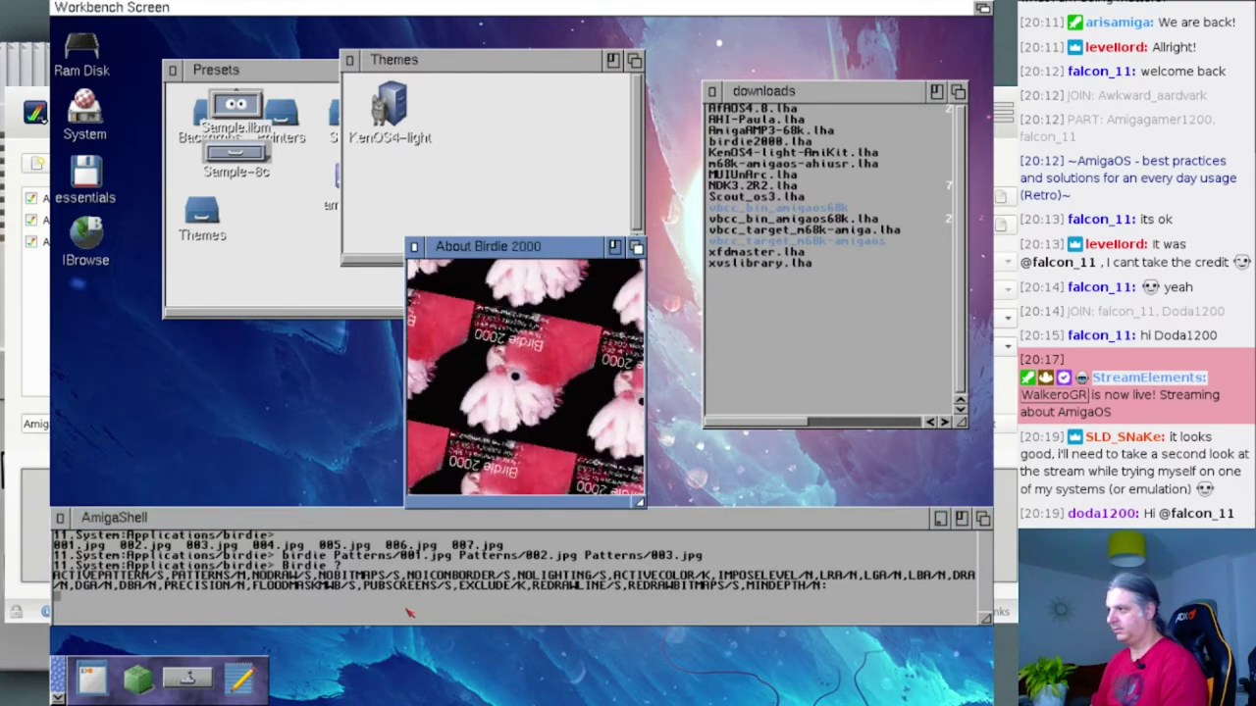
click(413, 246)
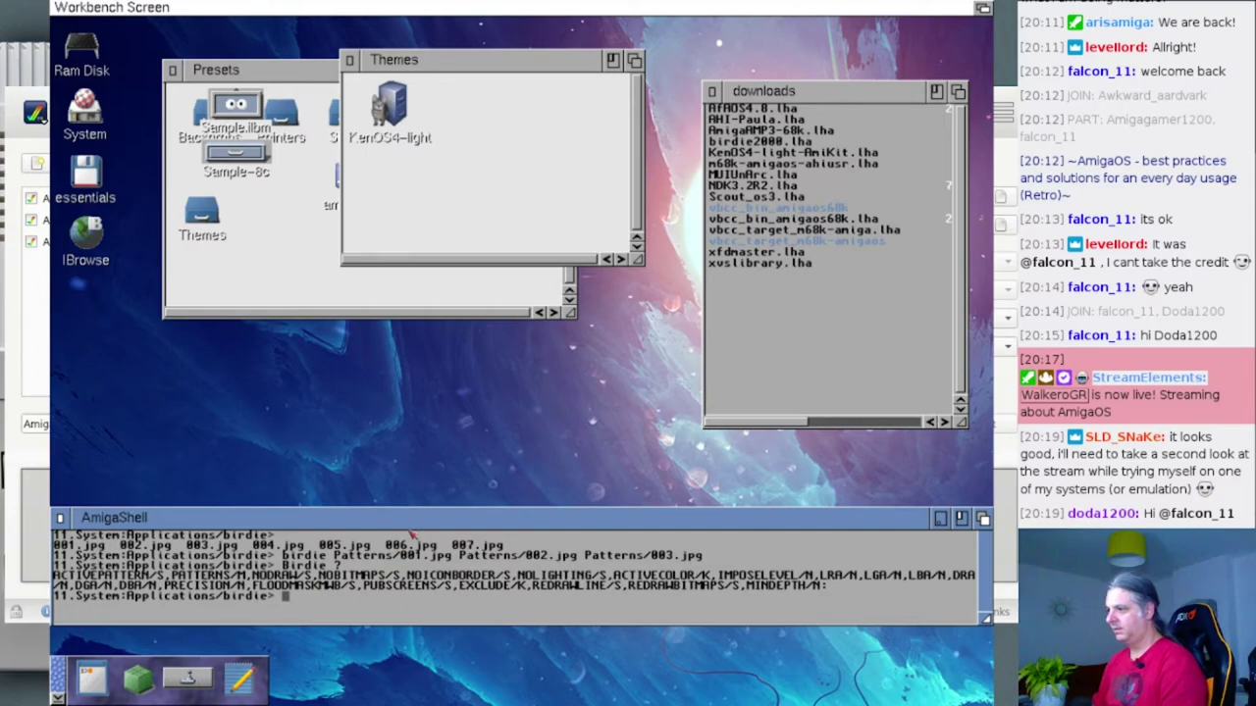
- Start a shell command line with "Birdie ACTIVEPATTERN" without running it
text(Birdie )
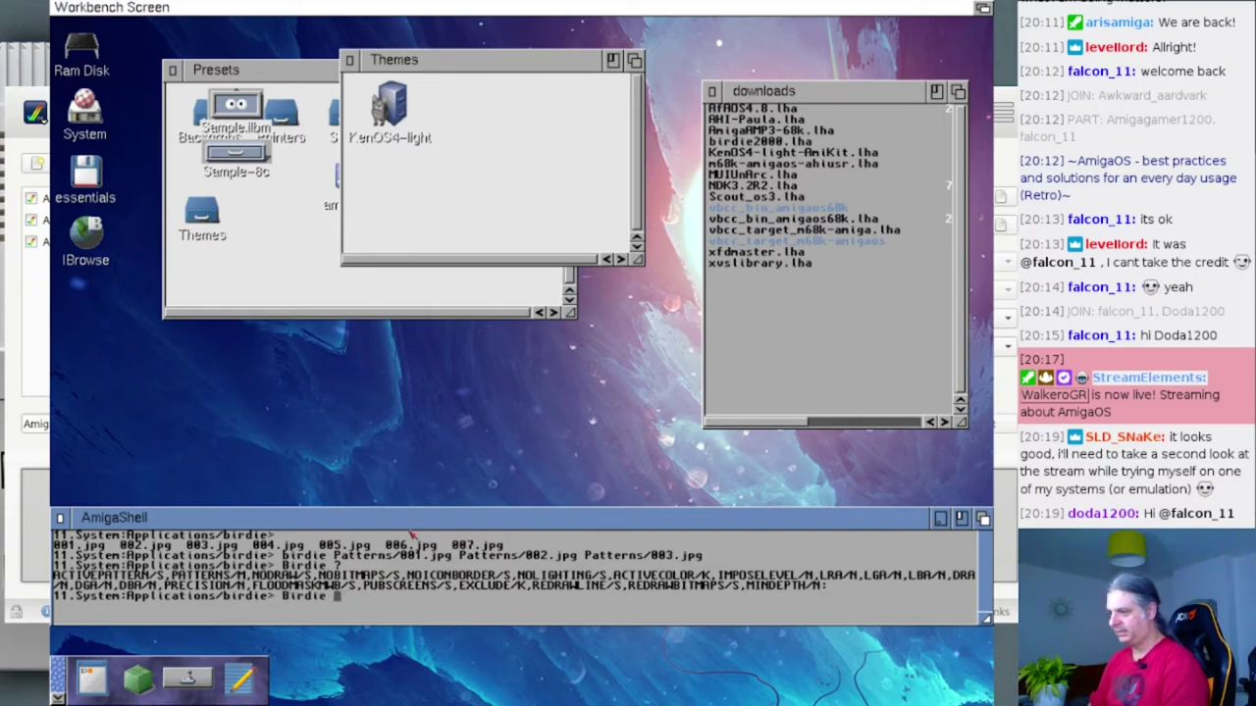
text(ACTIVEPA)
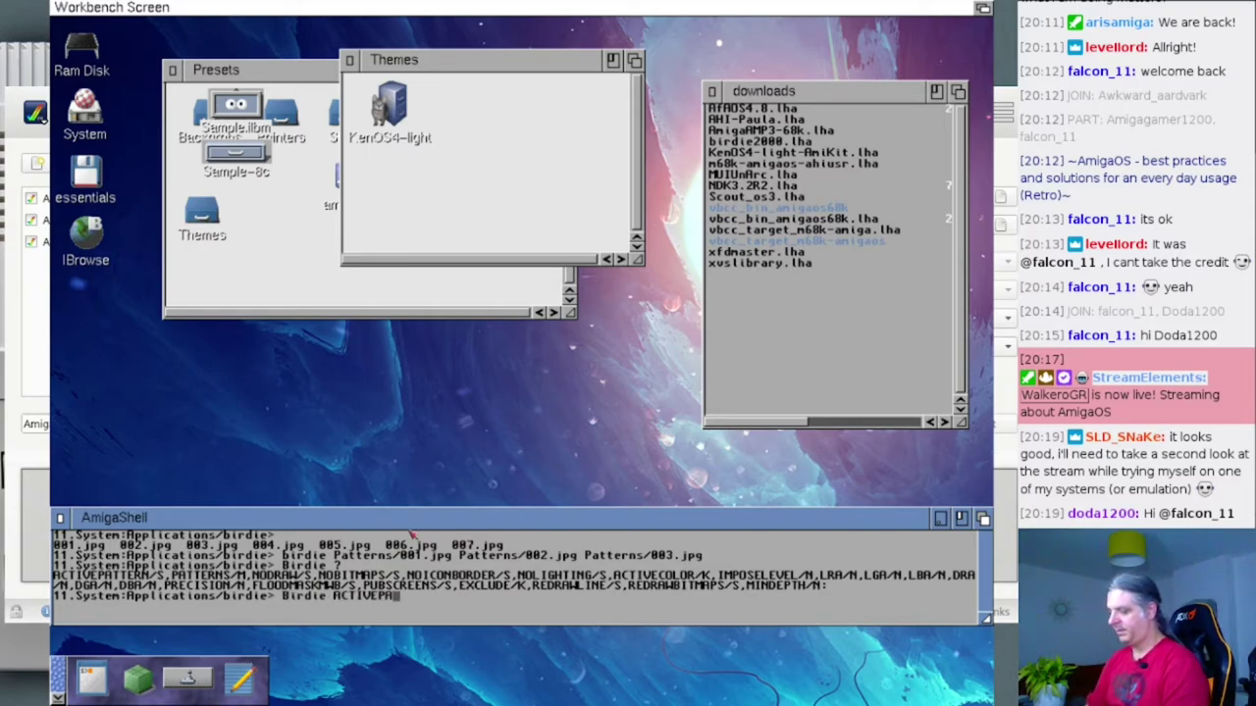
text(TTERN)
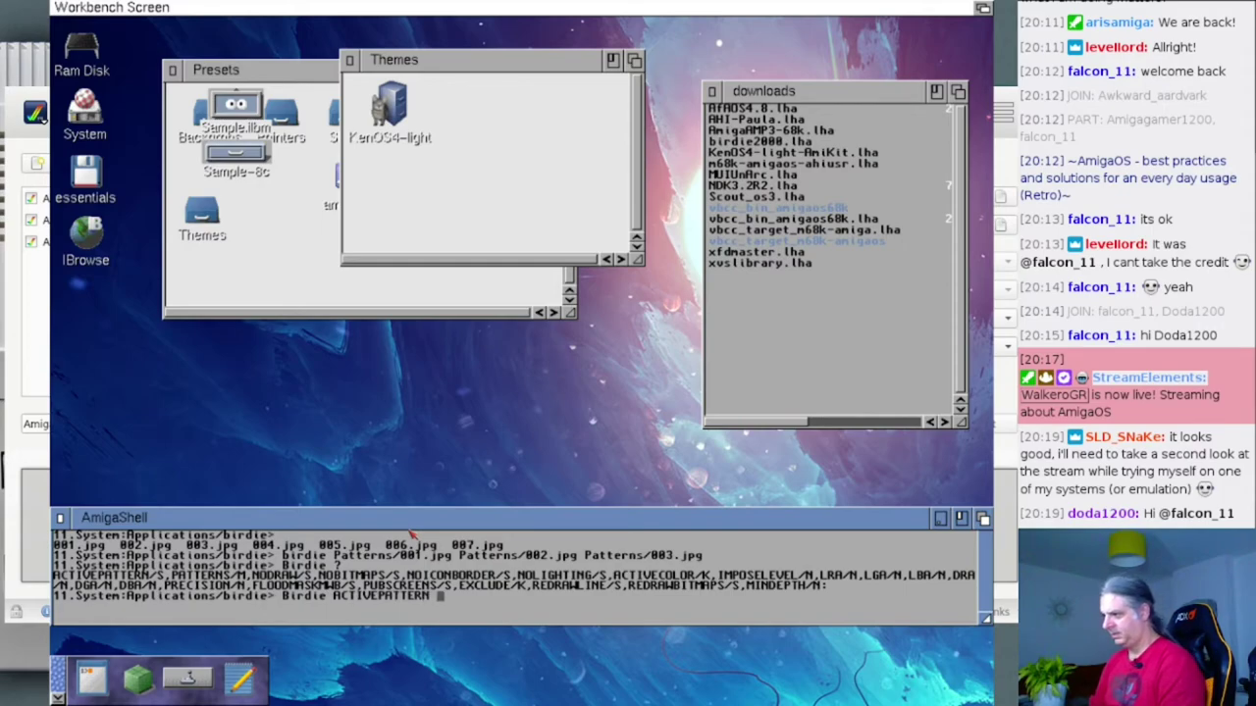
- Open the Birdie drawer inside the KenOS4-light theme and enlarge its window to show the PNG files
double_click(382, 116)
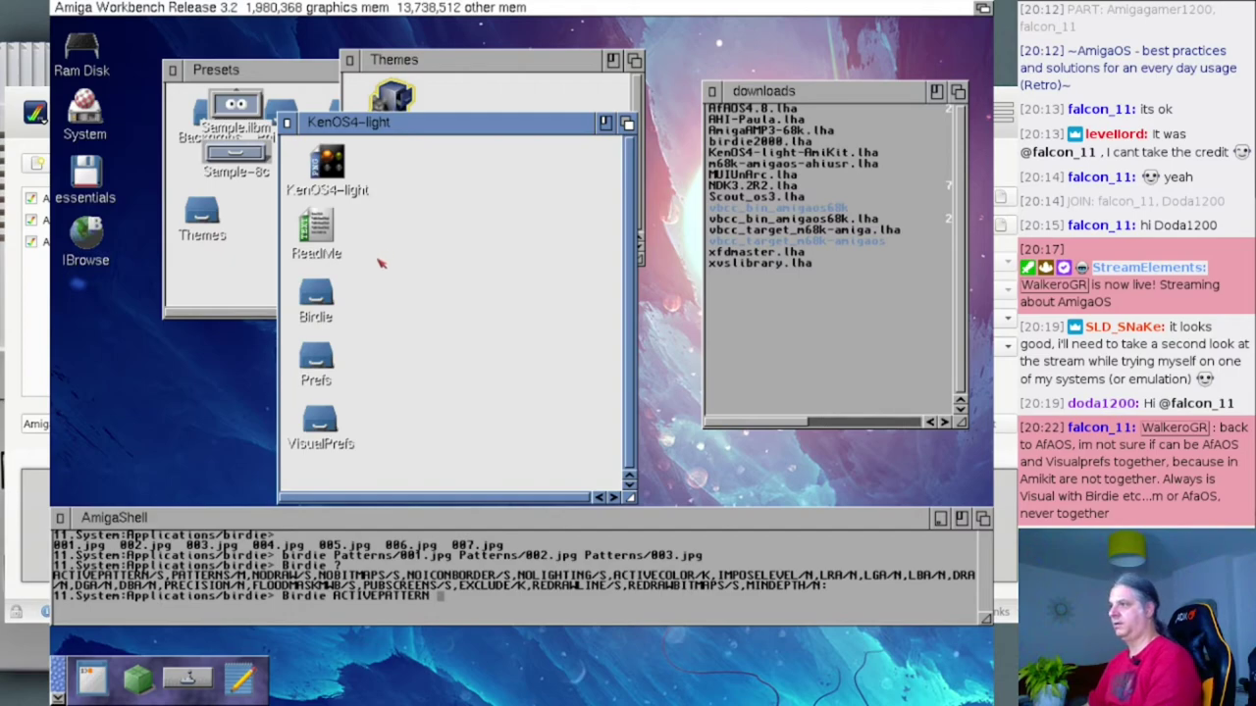
double_click(328, 306)
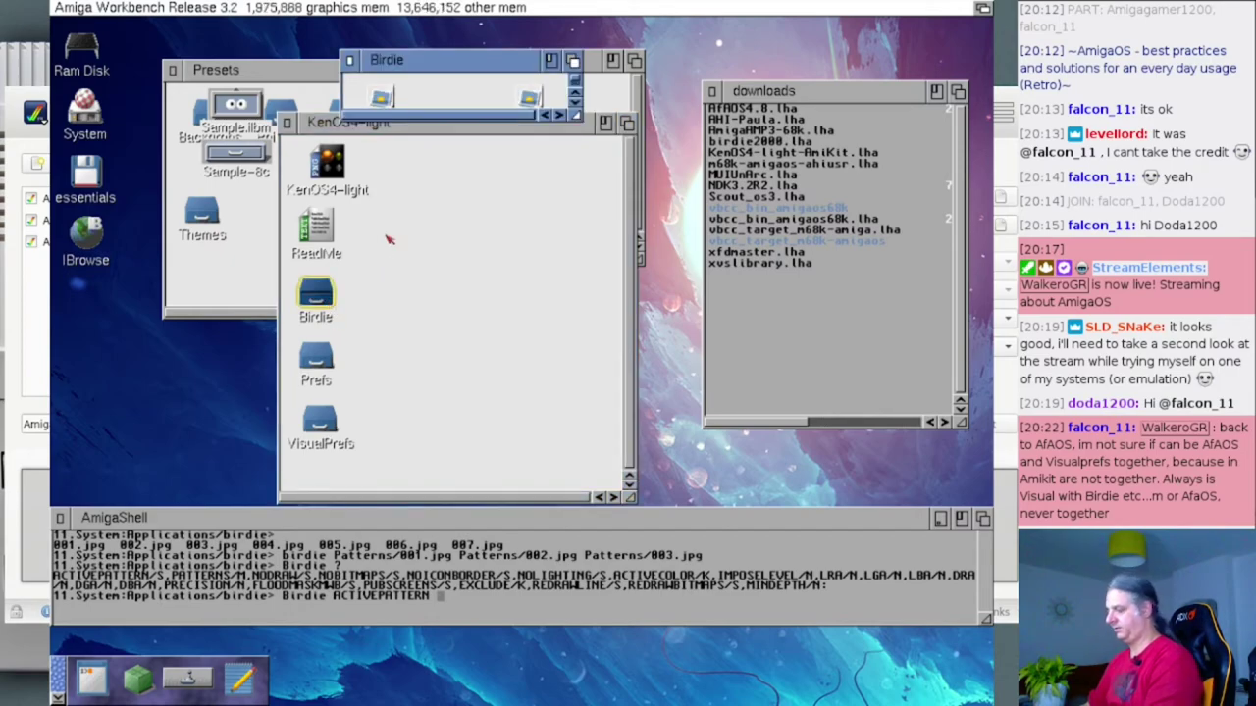
drag(563, 116, 653, 307)
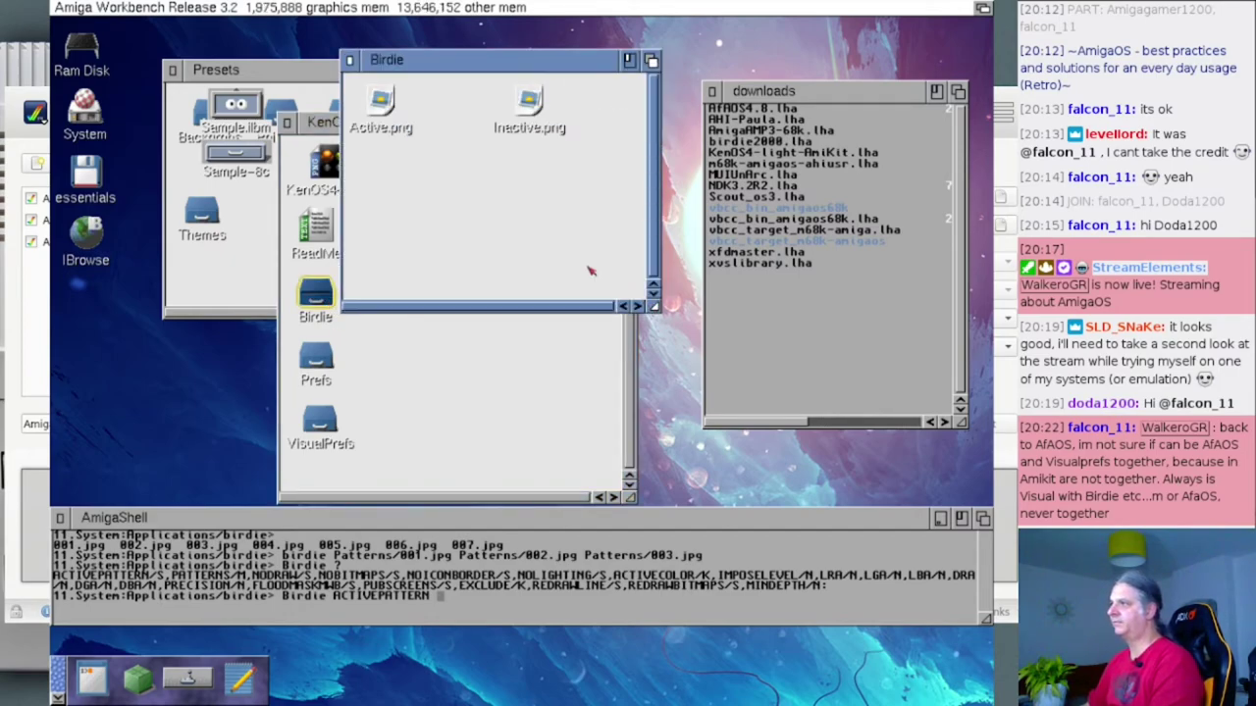
- Append the paths of the KenOS4-light Active.png and Inactive.png files to the Birdie ACTIVEPATTERN command line in the AmigaShell
drag(381, 98, 450, 580)
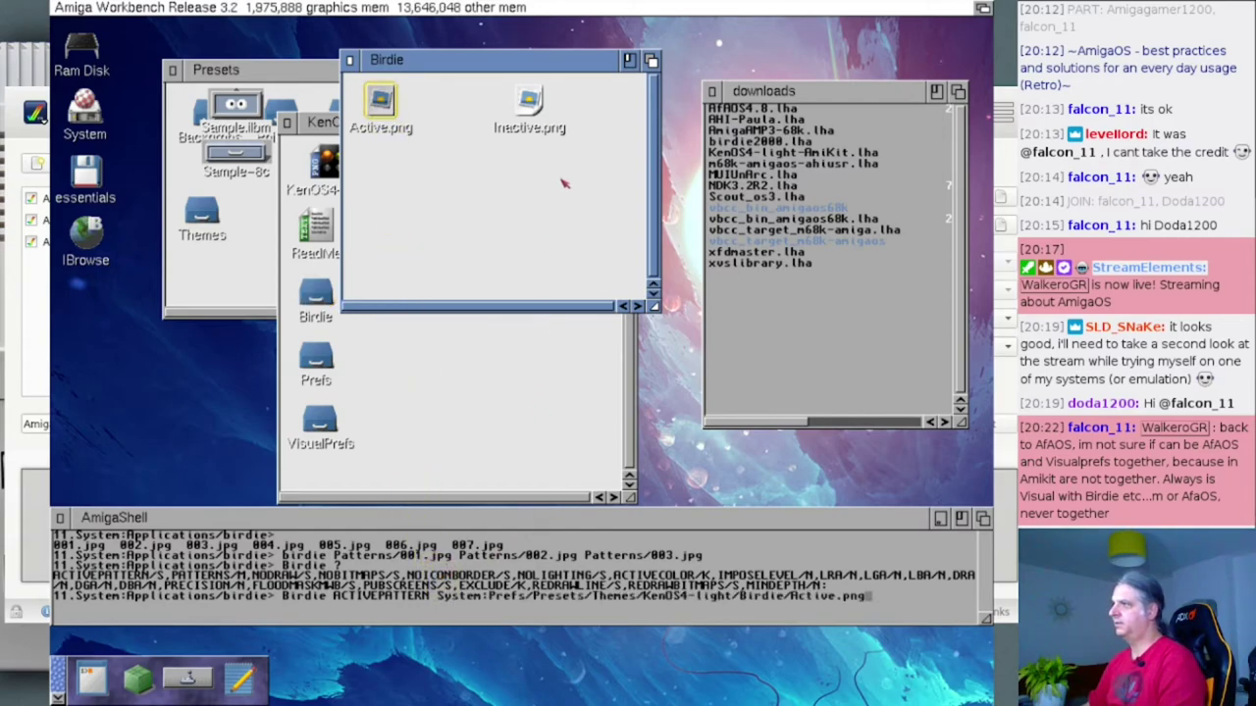
drag(533, 112, 697, 571)
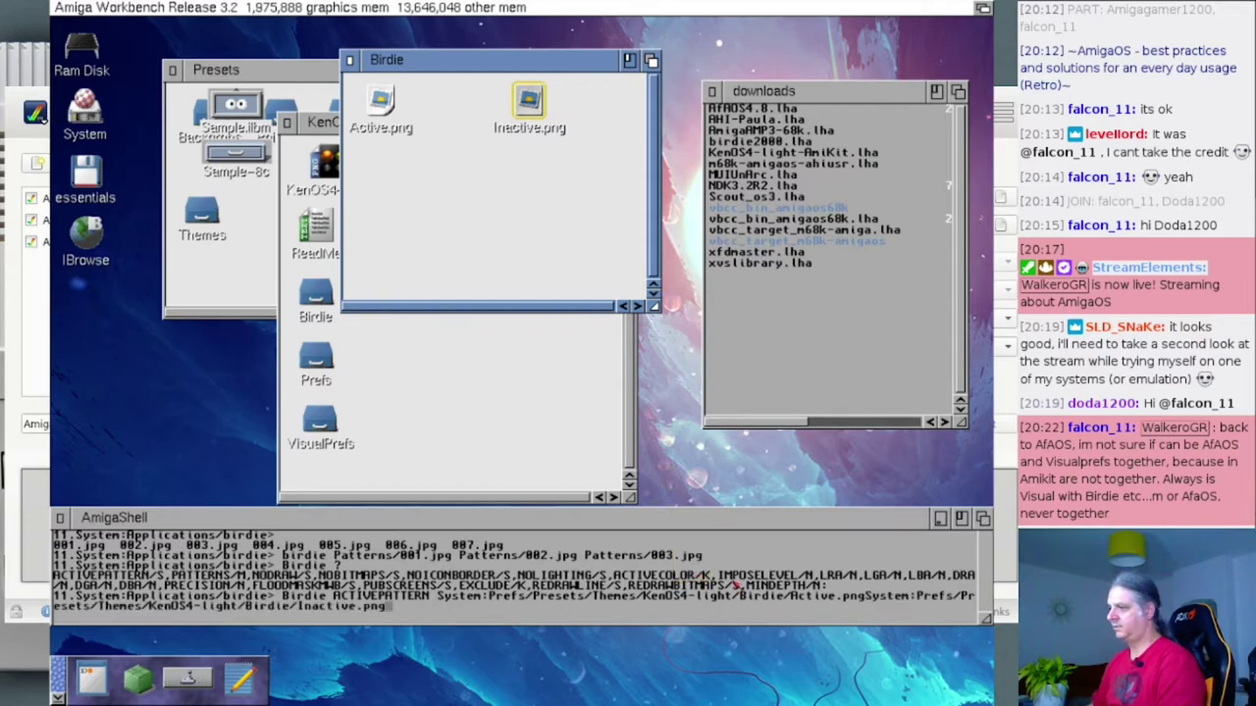
click(381, 100)
click(733, 580)
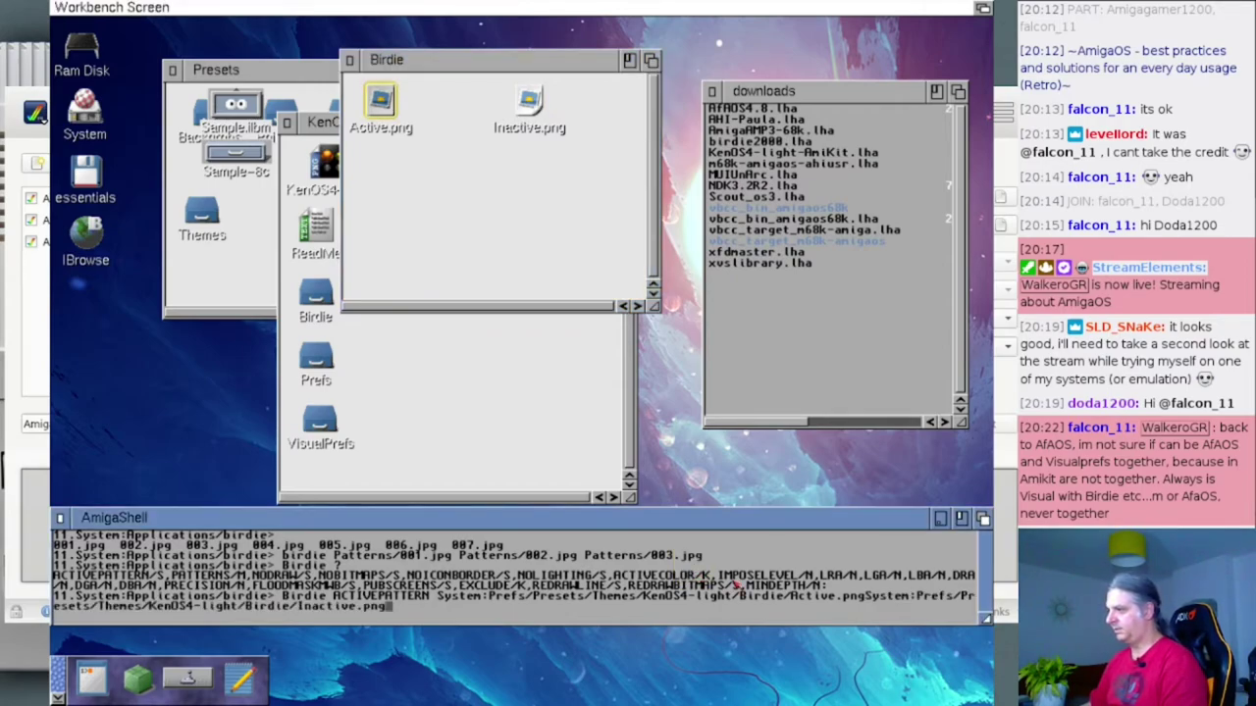
- Insert a space between the Active.png and Inactive.png paths and run the Birdie ACTIVEPATTERN command
key(Left)
key(Left)
key(Left)
key(Left)
key(Left)
key(Left)
key(Left)
key(Left)
key(Left)
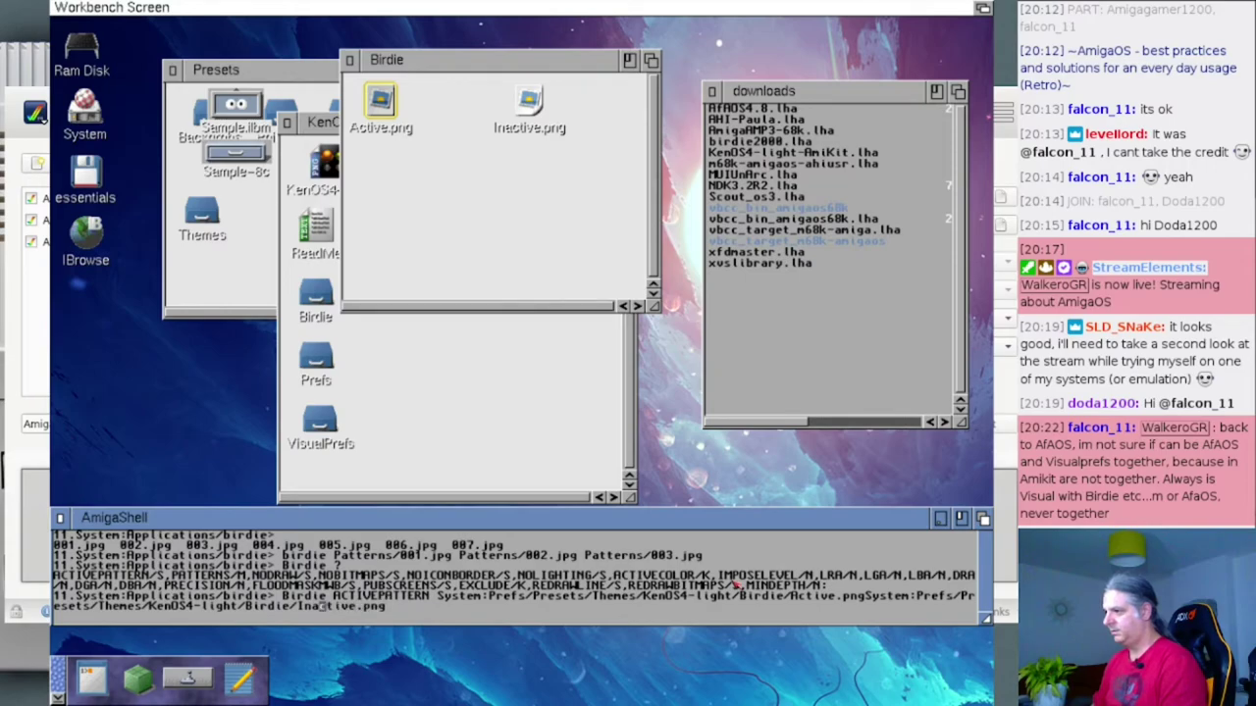
key(Left)
key(Left)
key(Left)
key(shift+Left)
key(Right)
key(Right)
key(Right)
key(Right)
key(Right)
key(Right)
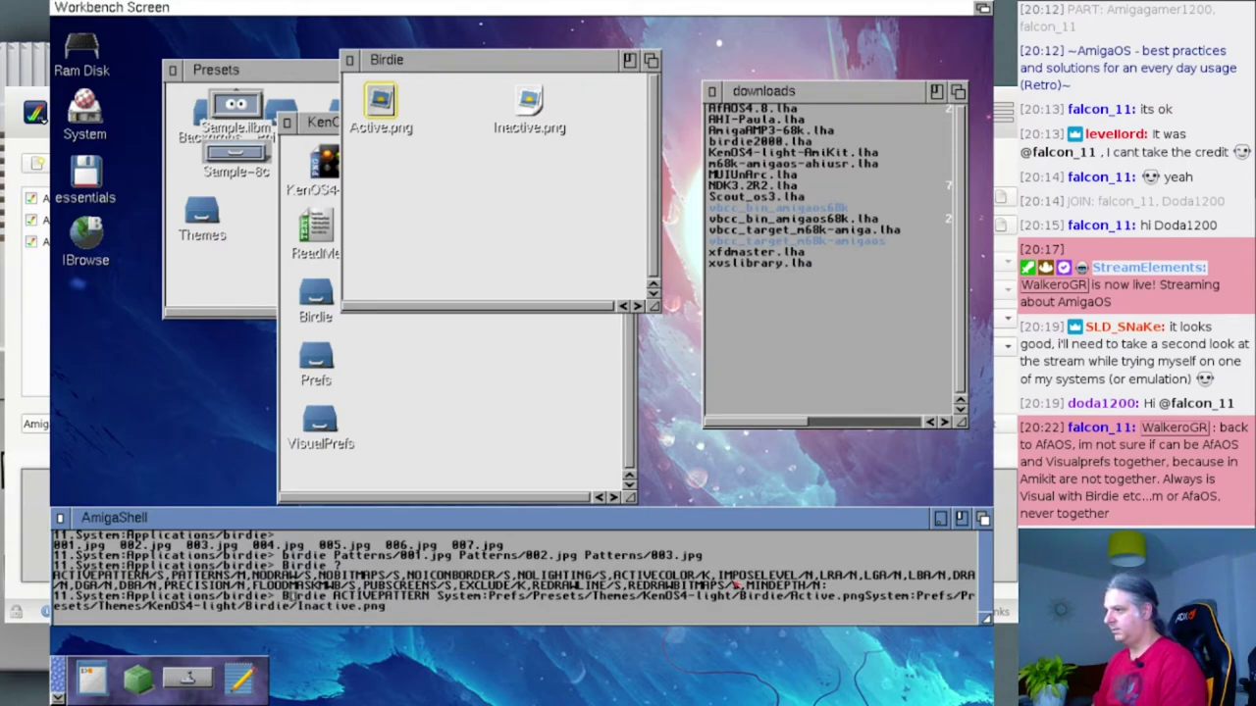
key(Right)
key(Right)
key(Right)
key(Right)
key(Right)
key(Right)
key(Right)
key(Right)
key(Right)
key(Right)
key(Right)
key(Right)
key(Right)
key(Right)
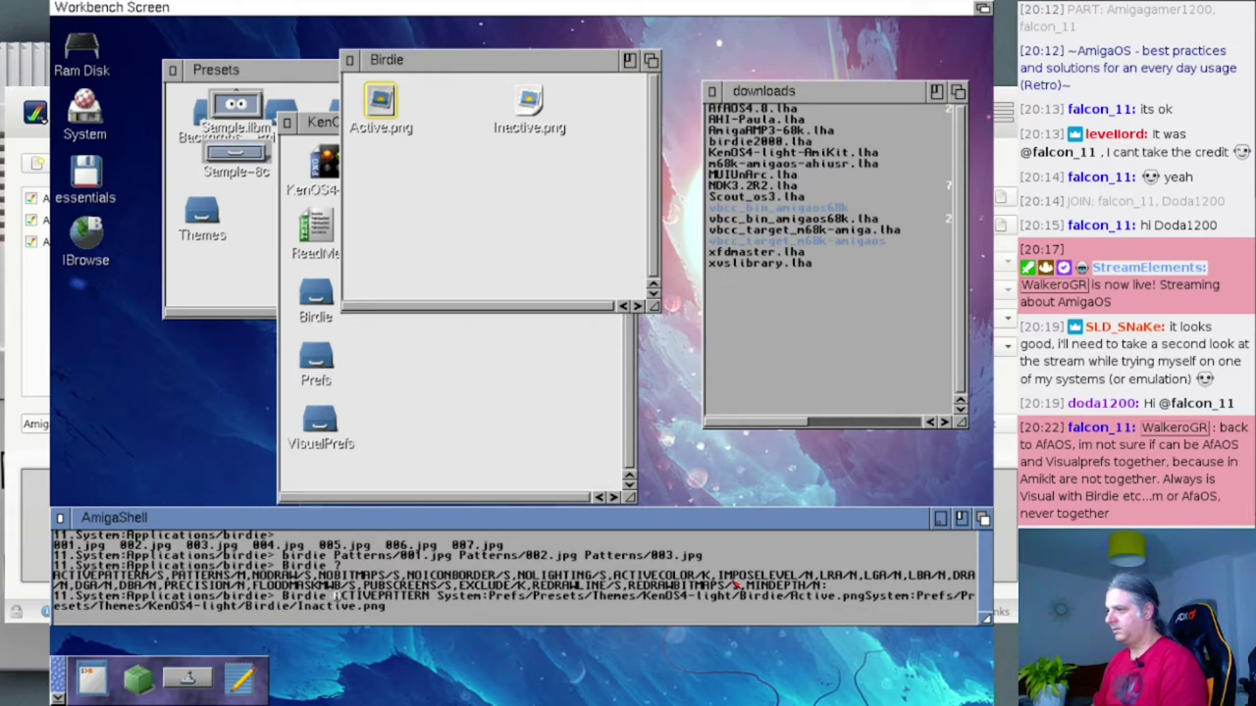
key(Right)
key(Right)
key(Right)
key(Right)
key(Right)
key(Right)
key(Right)
key(Right)
key(Right)
key(Right)
key(Right)
key(Right)
key(Right)
key(Right)
key(Right)
key(Right)
key(Right)
key(Right)
key(Right)
key(Right)
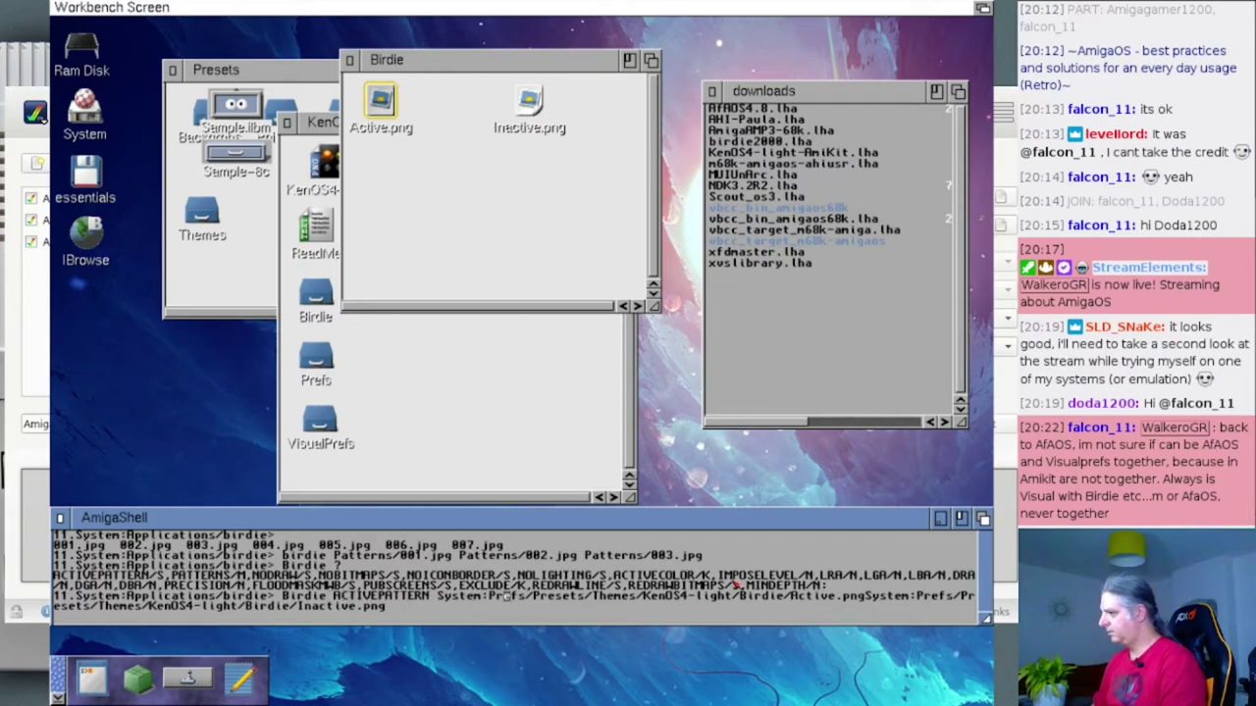
key(Right)
key(Right)
key(Right)
key(Right)
key(Right)
key(Right)
key(Right)
key(Right)
key(Right)
key(Right)
key(Right)
key(Right)
key(Right)
key(Right)
key(Right)
key(Right)
key(Right)
key(Right)
key(Right)
key(Right)
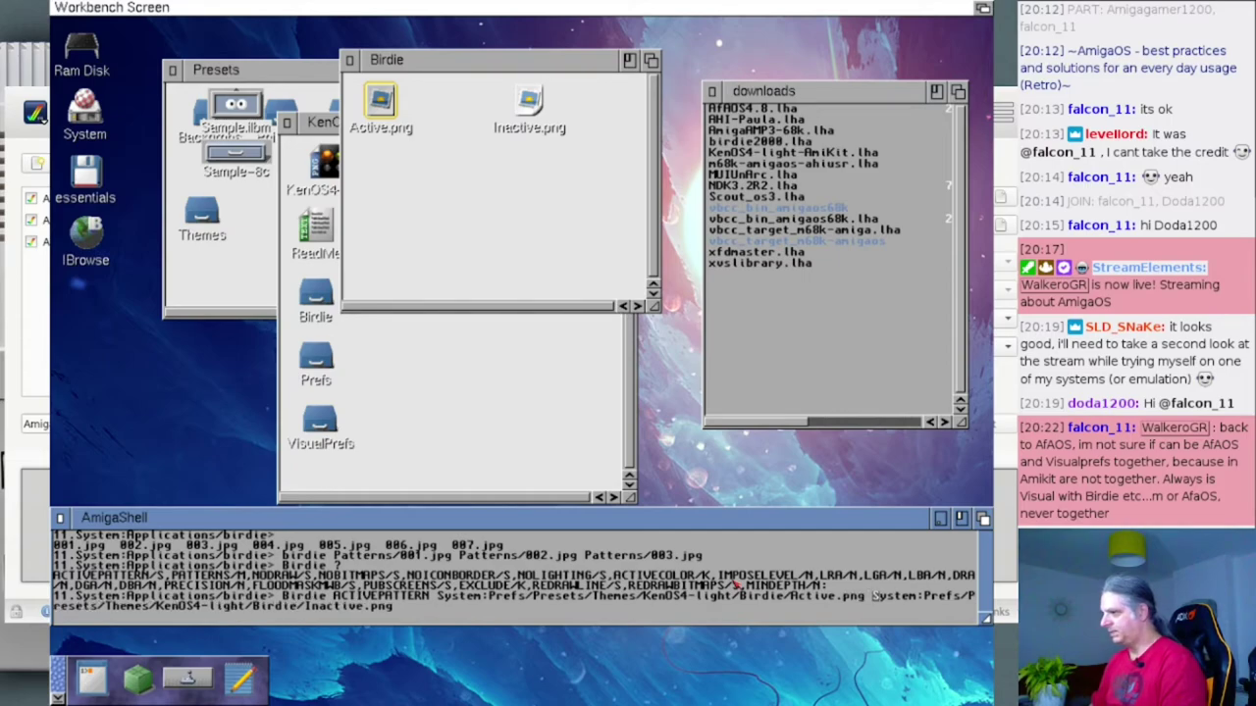
key(Return)
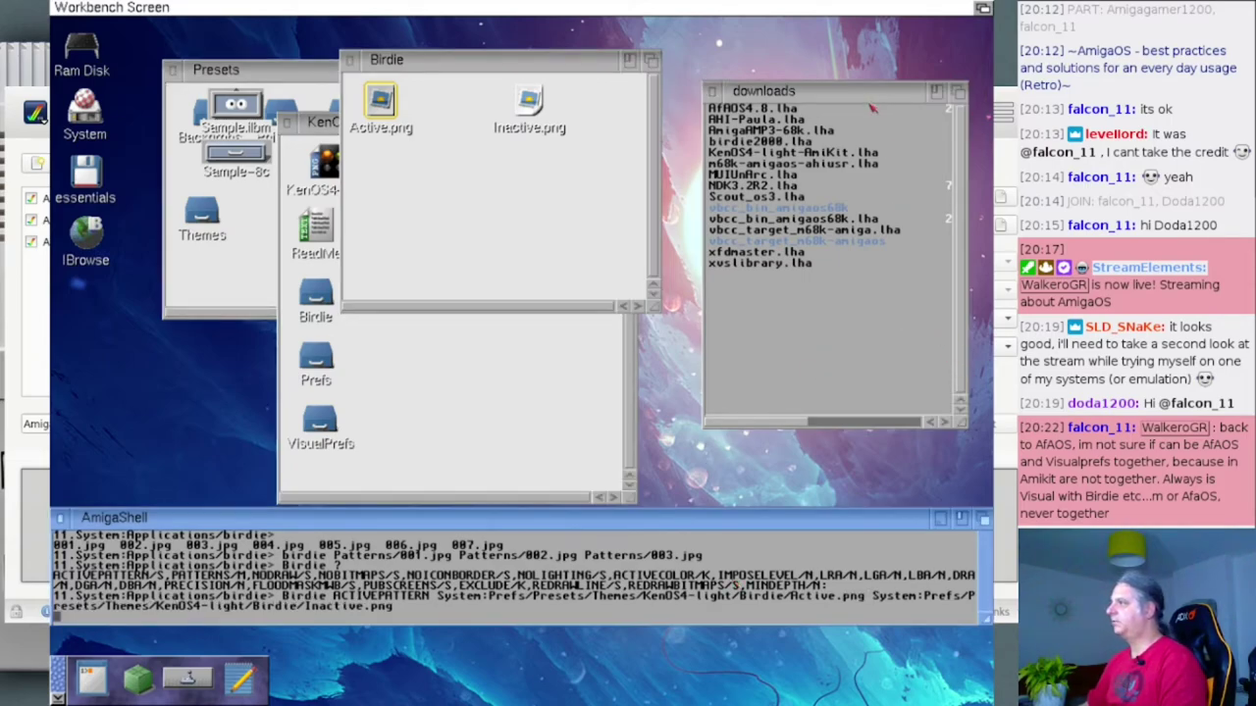
- Reposition the downloads and Birdie drawer windows to check their newly patterned borders
drag(870, 102, 813, 112)
click(738, 99)
drag(522, 68, 389, 193)
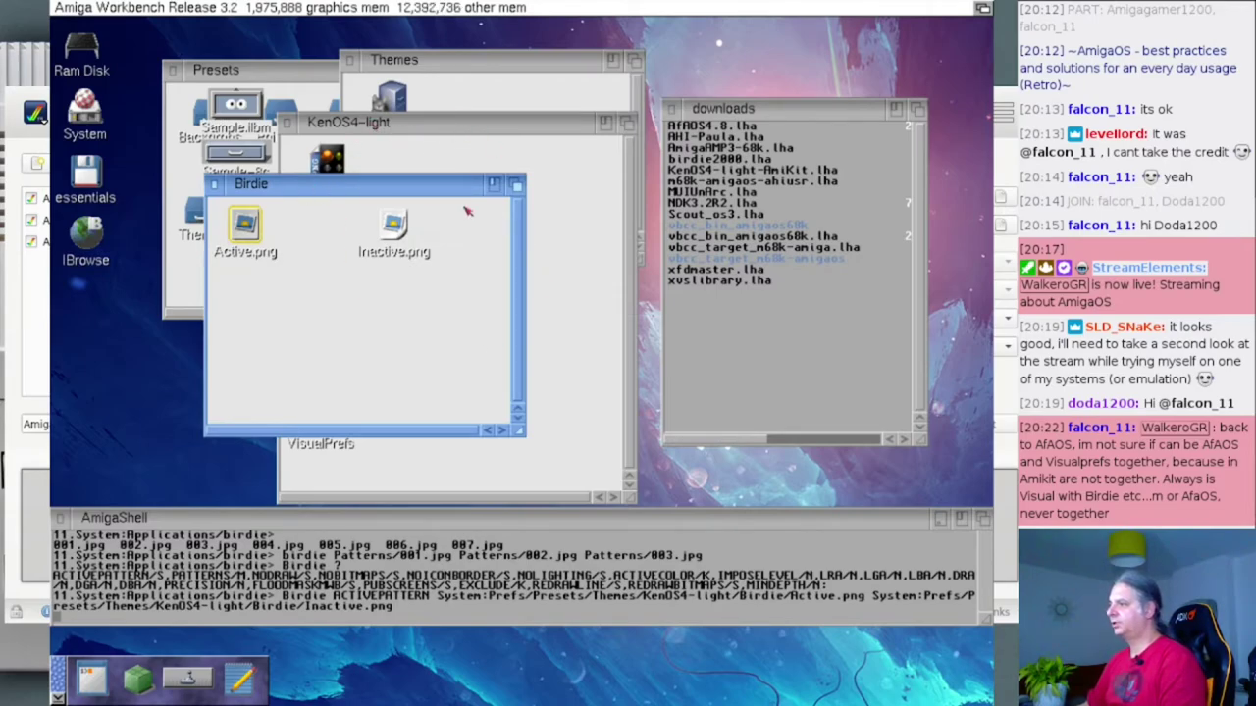
- Select and copy the executed Birdie ACTIVEPATTERN command with both PNG paths from the AmigaShell
click(453, 621)
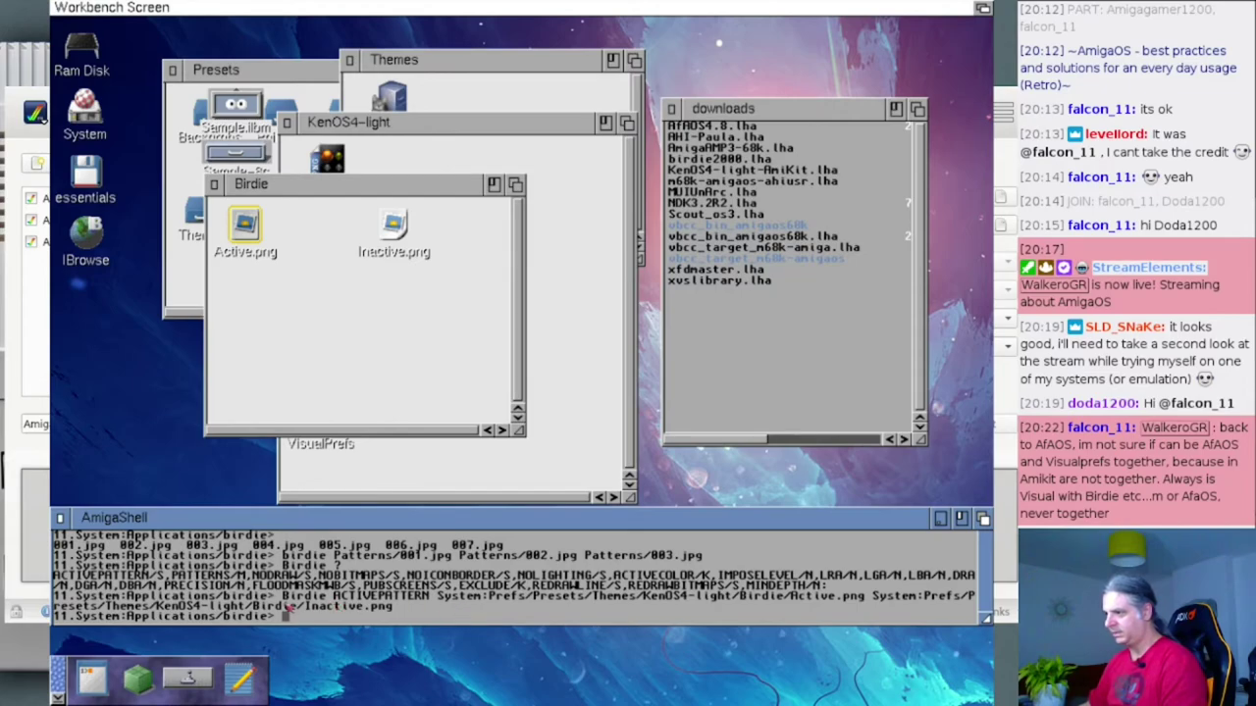
drag(284, 595, 389, 603)
click(391, 607)
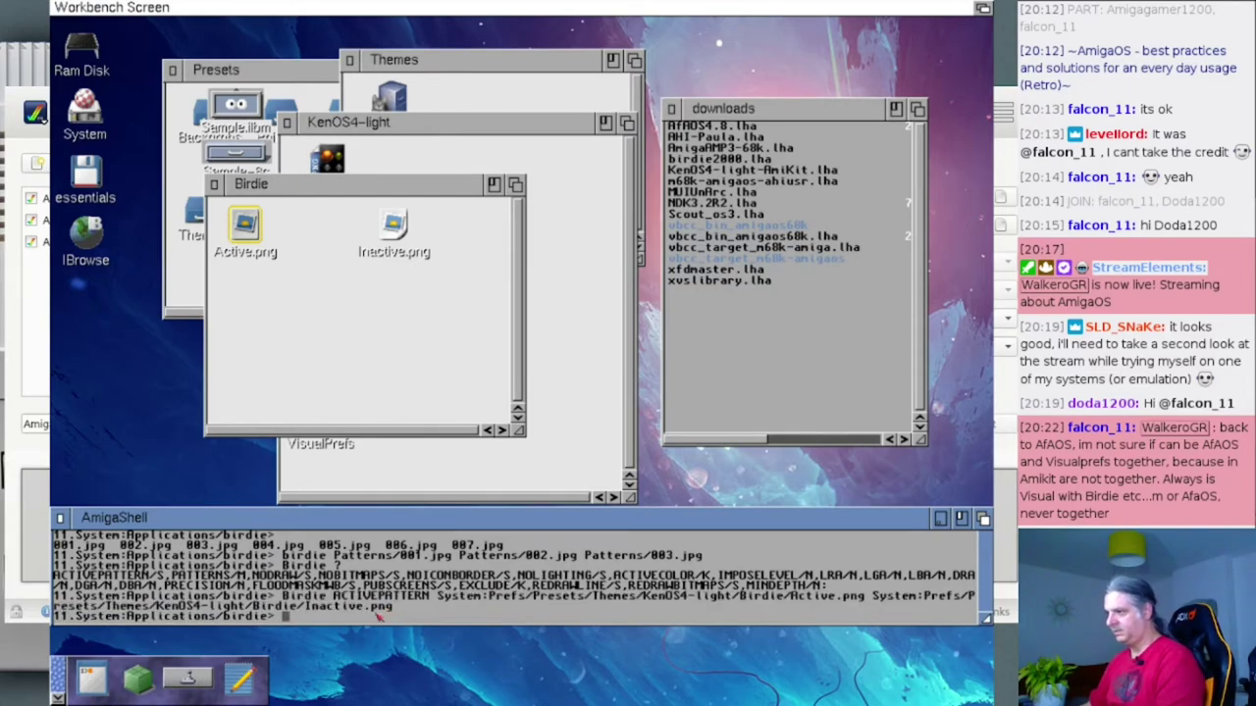
- Launch TextEdit and open the Startup-sequence file from the S drawer
click(241, 677)
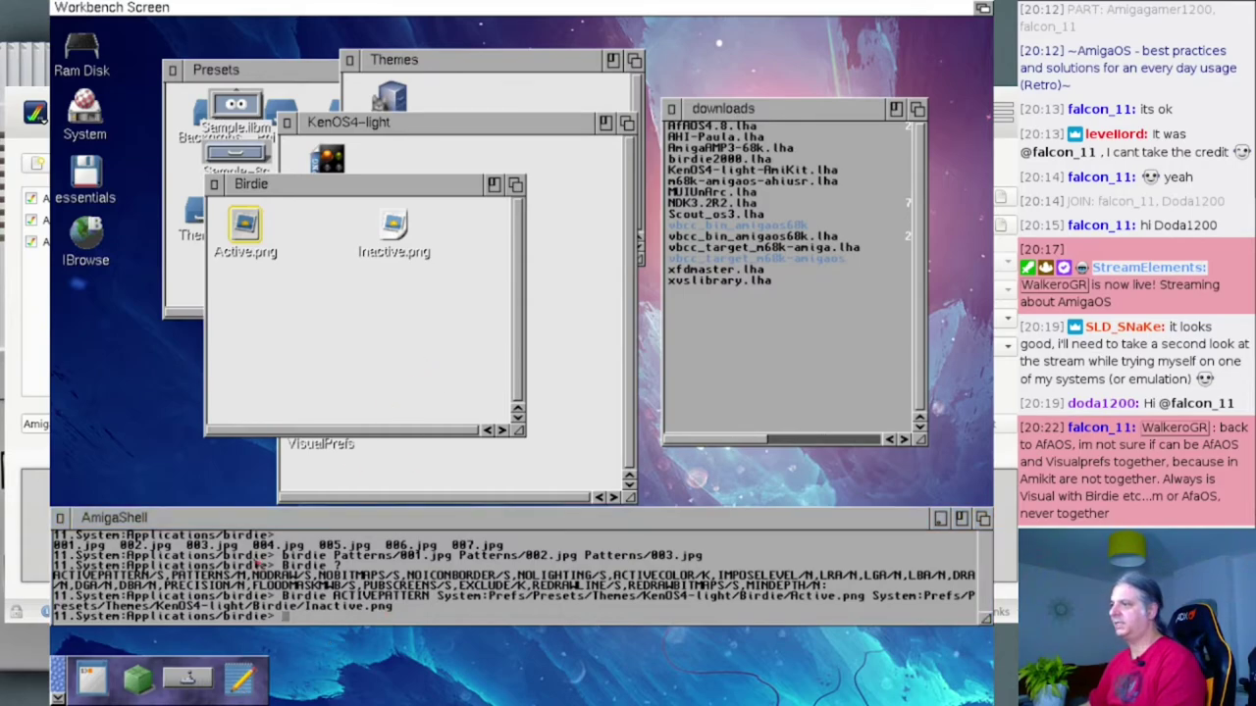
right_click(82, 6)
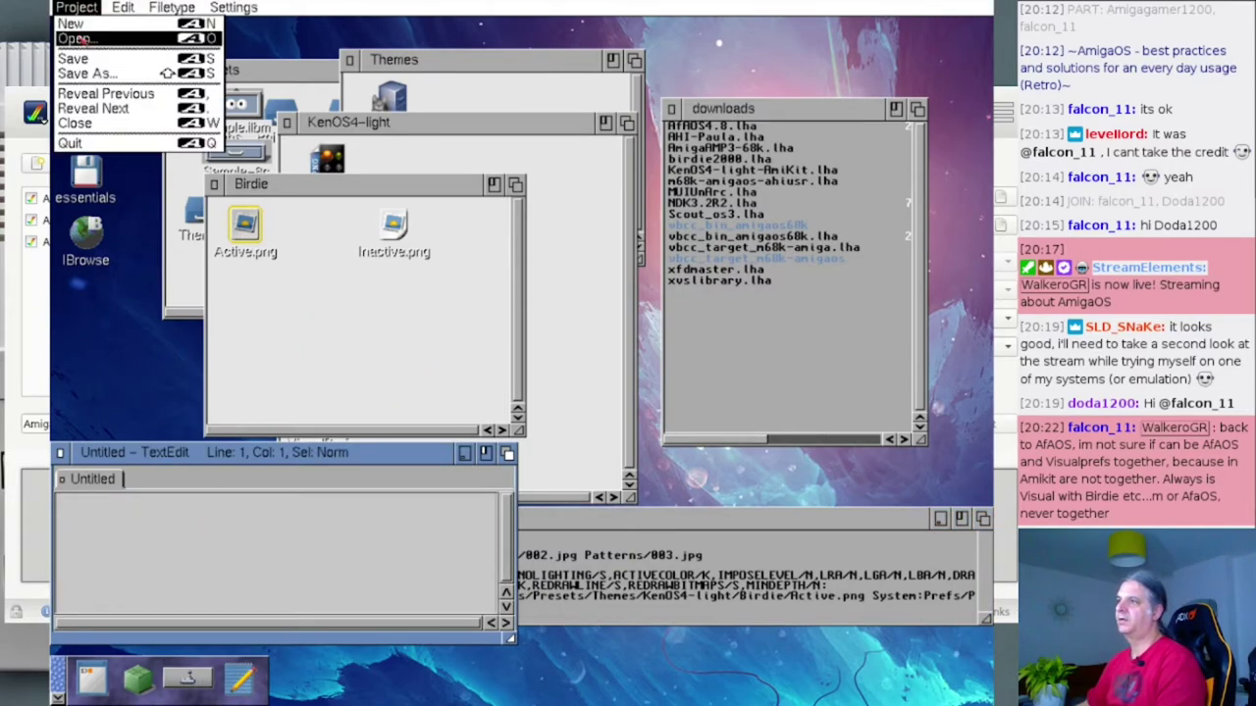
click(83, 39)
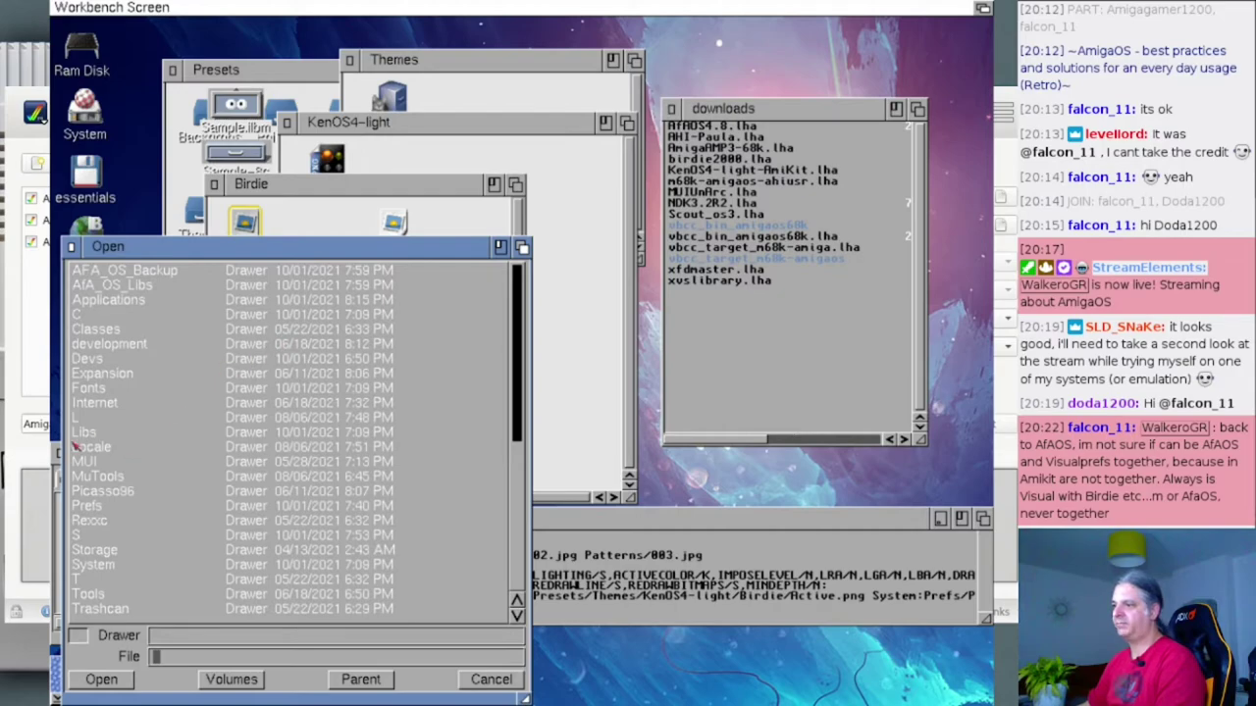
double_click(111, 536)
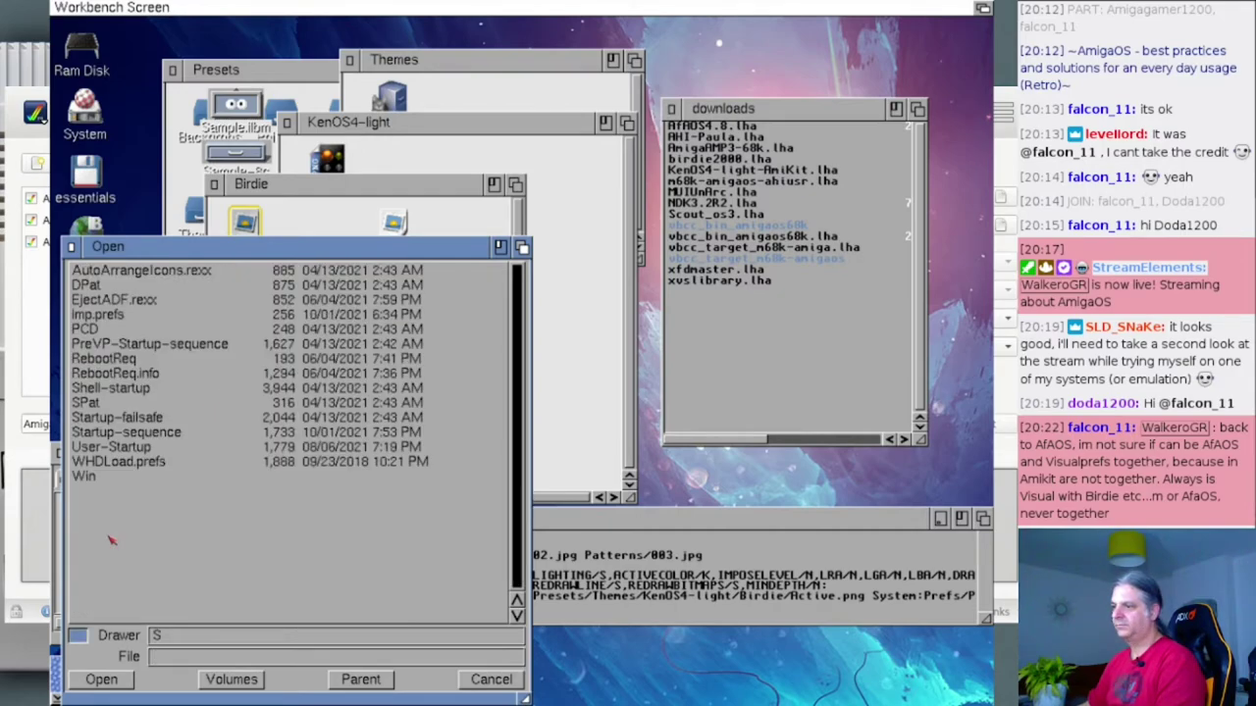
double_click(138, 491)
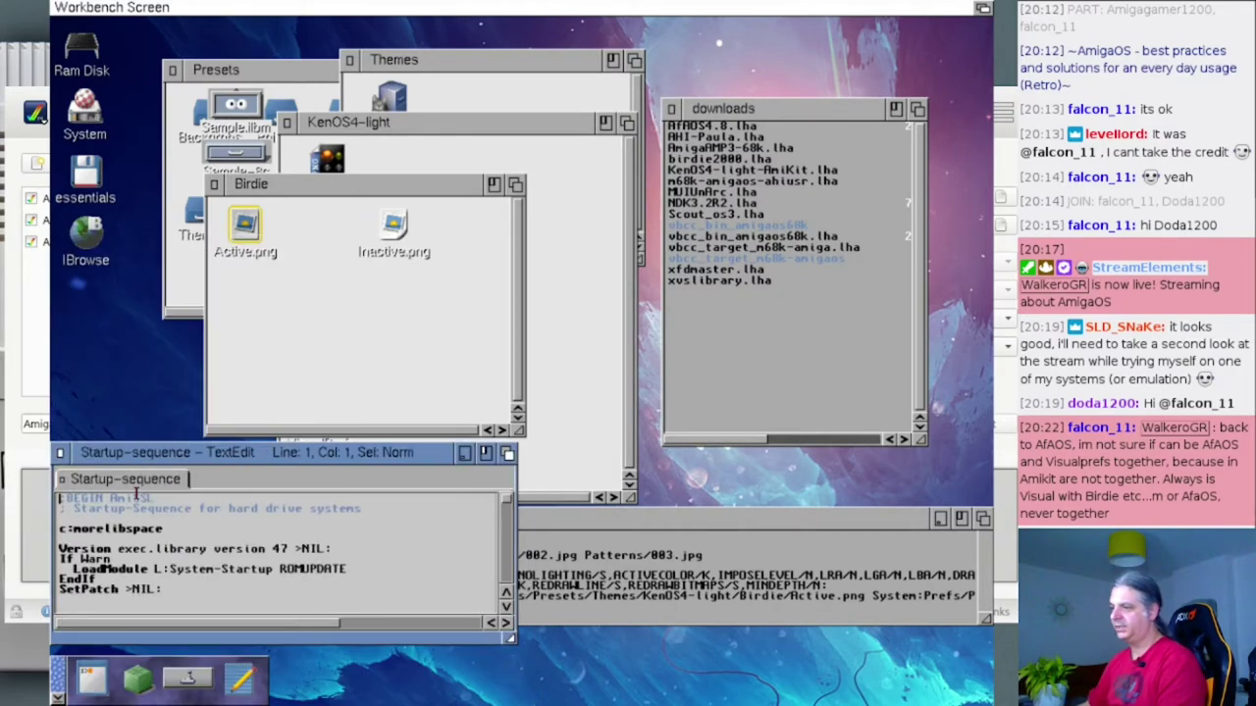
- Move the Startup-sequence TextEdit window higher and enlarge it to show most of the script
drag(309, 461, 316, 434)
click(359, 249)
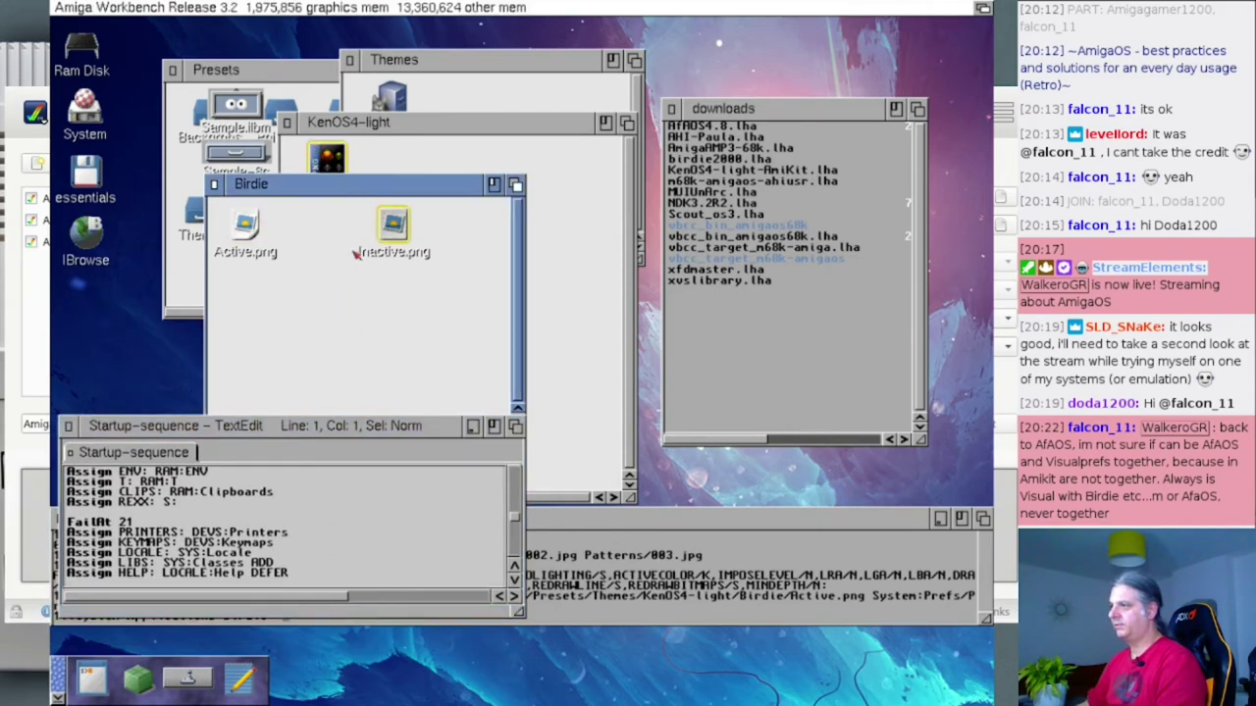
click(331, 430)
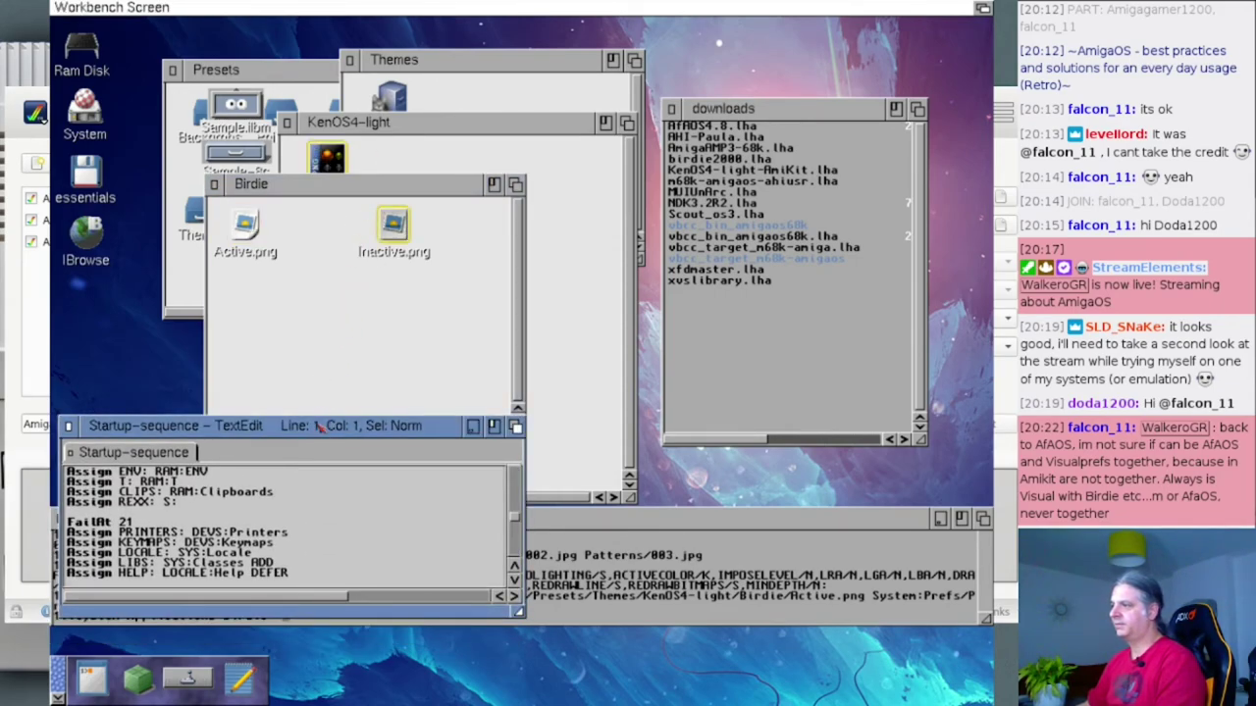
drag(321, 430, 364, 74)
drag(561, 258, 876, 687)
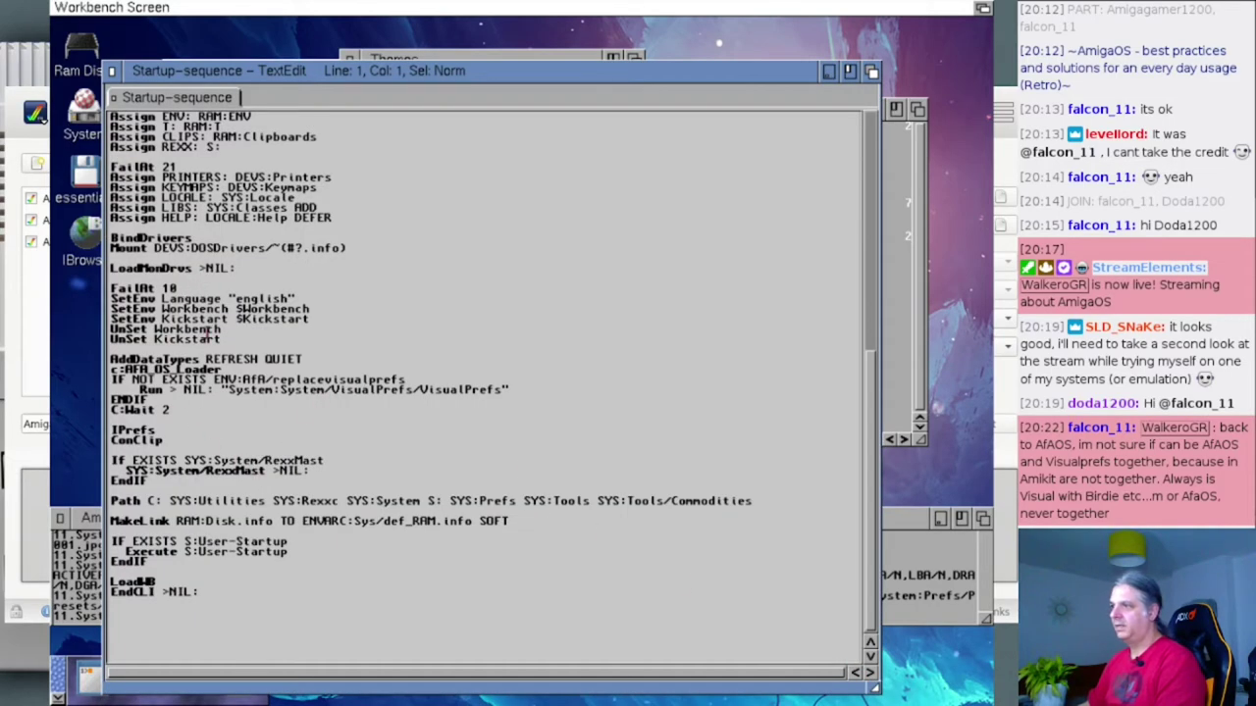
- Below the VisualPrefs line in Startup-sequence, leave a blank line and add "Run >NIL:" followed by the copied Birdie ACTIVEPATTERN command
scroll(218, 329, up, 4)
scroll(207, 339, down, 3)
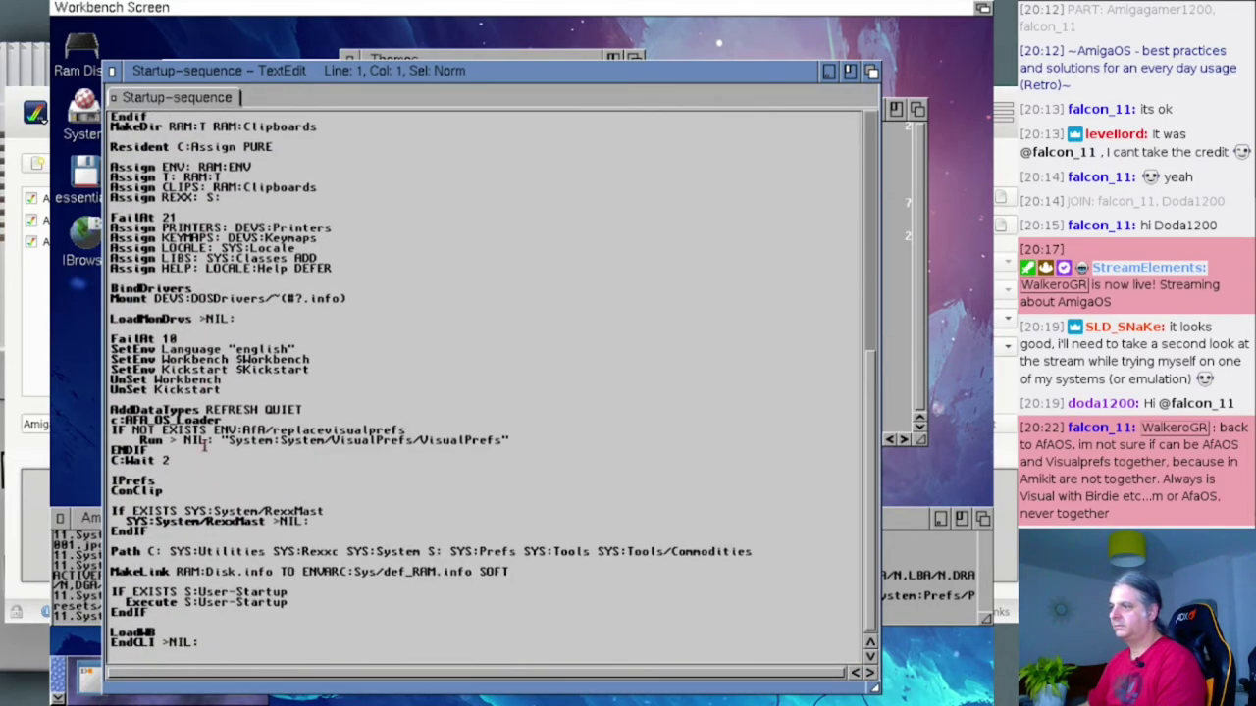
click(546, 439)
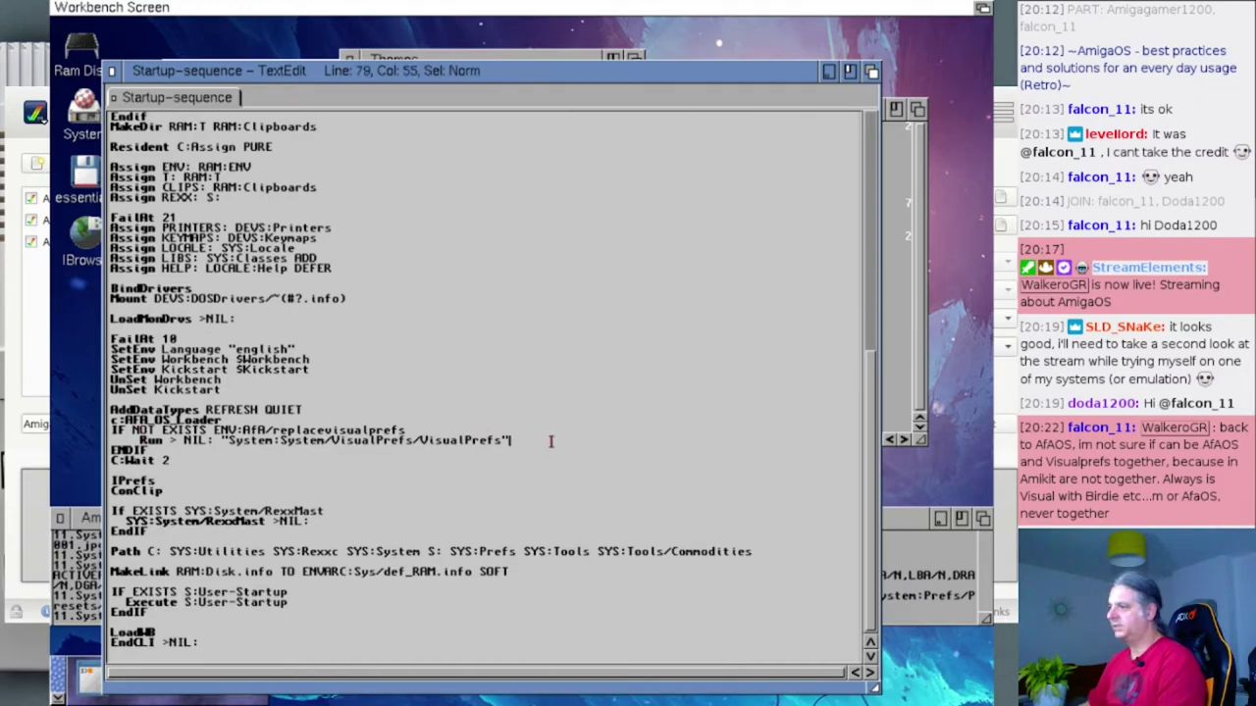
key(Return)
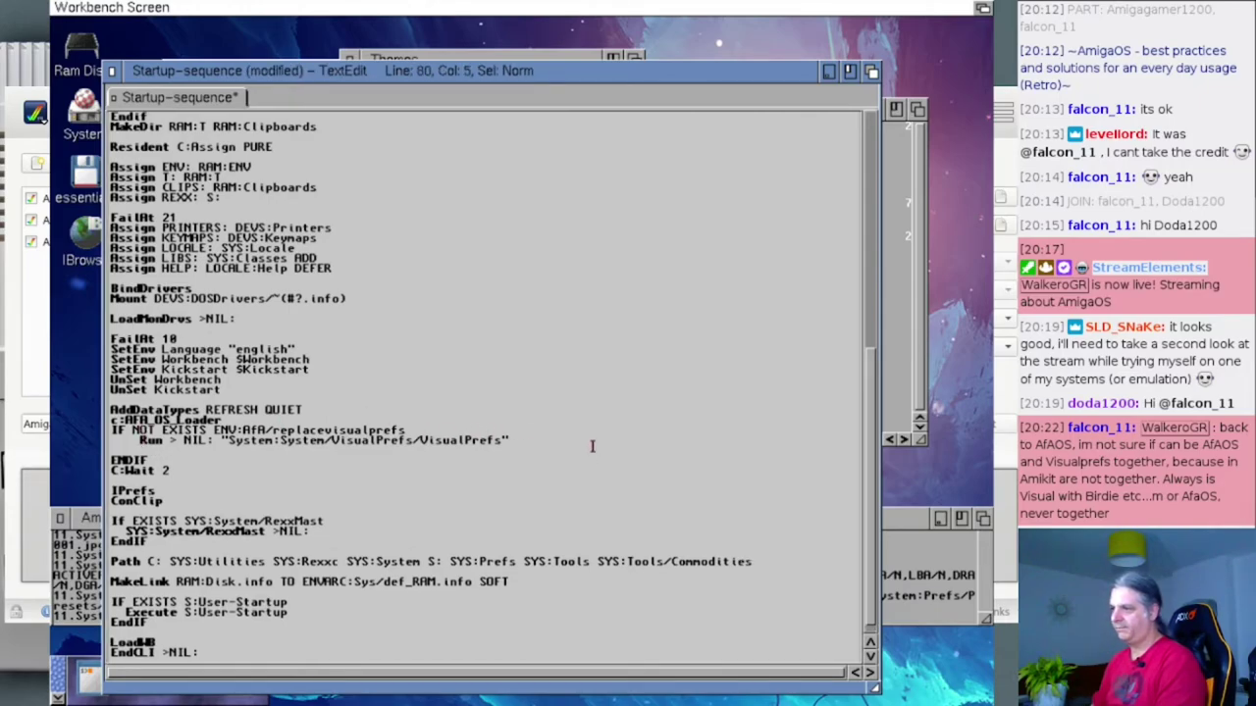
key(Return)
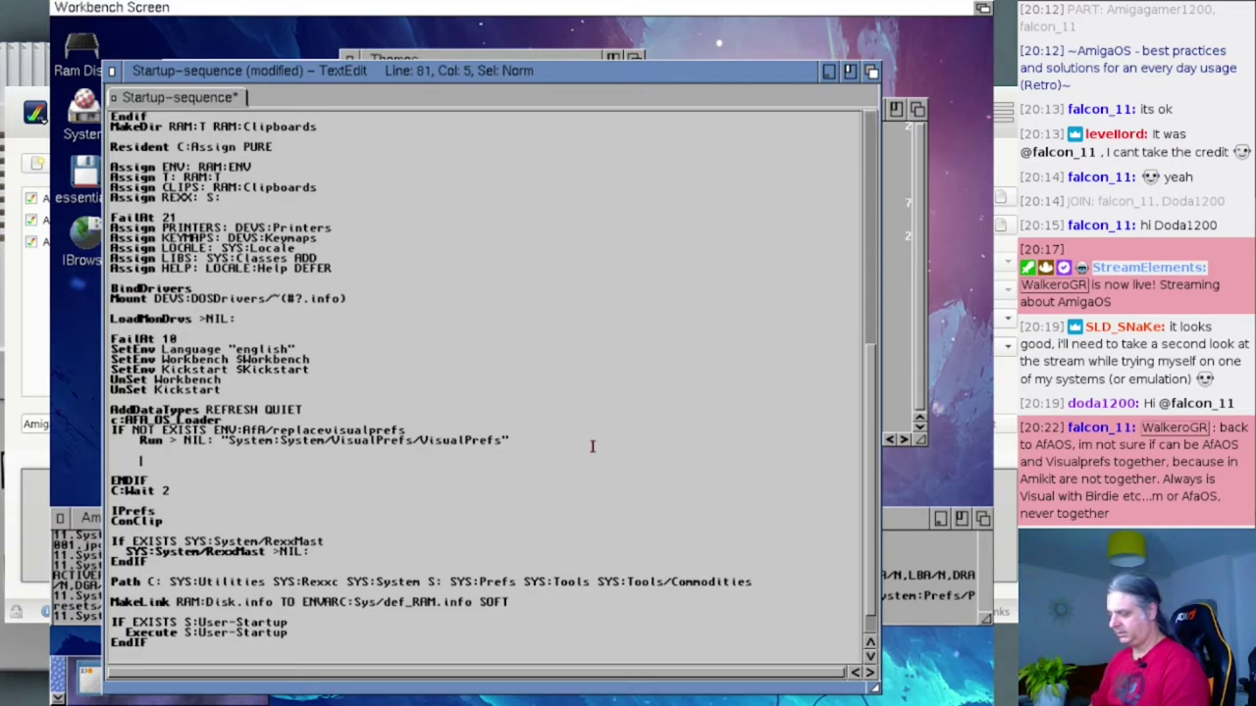
text(Run )
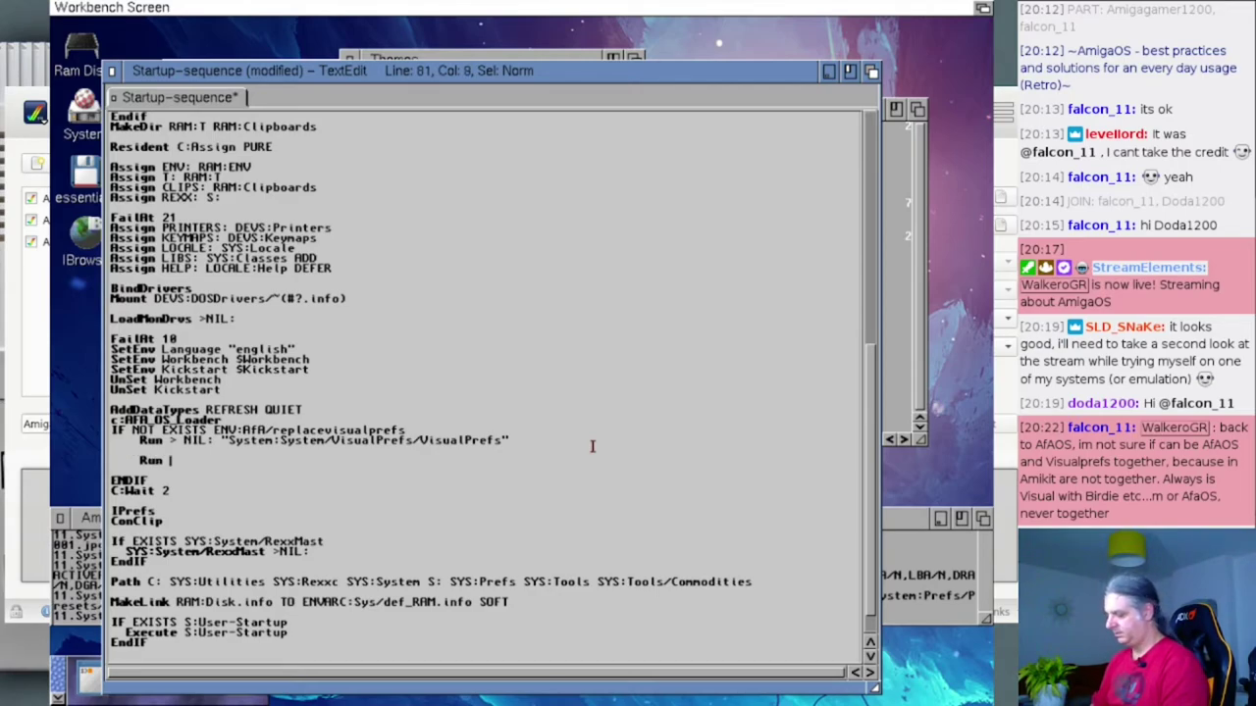
text(>NIL:)
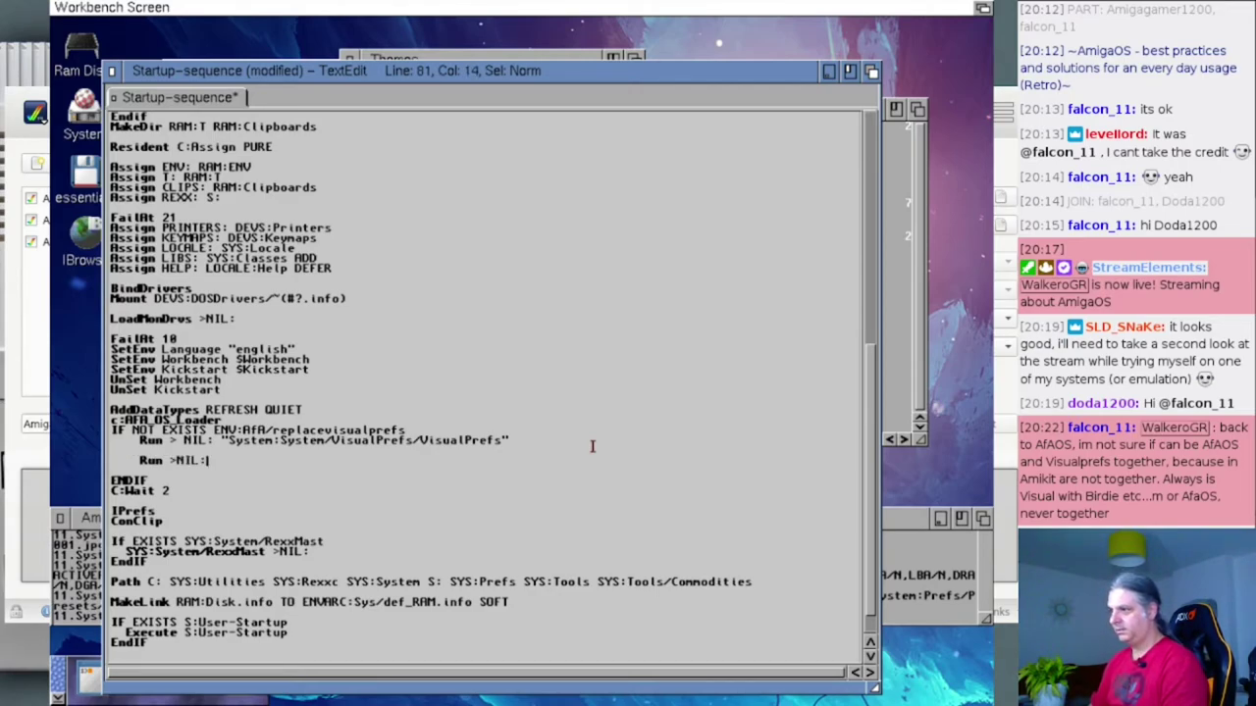
key(super+v)
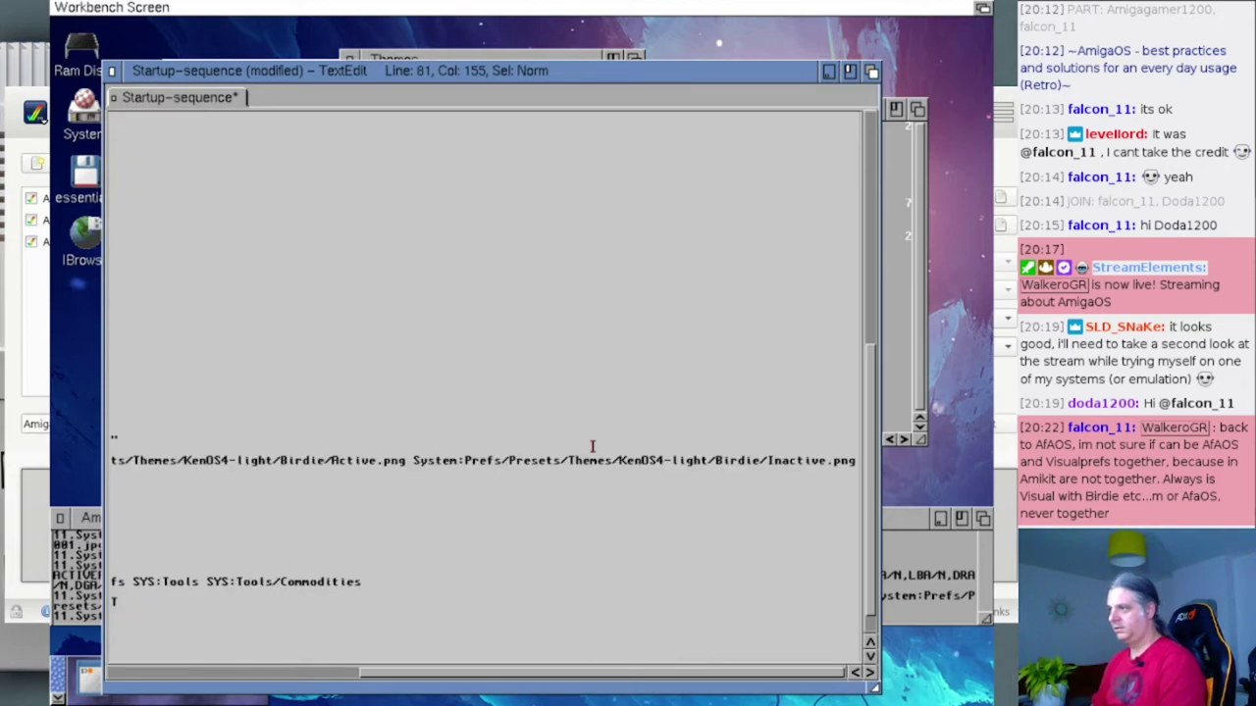
- Replace "System" with "Sys" at the start of both PNG paths in the new Birdie line
click(436, 461)
double_click(436, 460)
text(Sys)
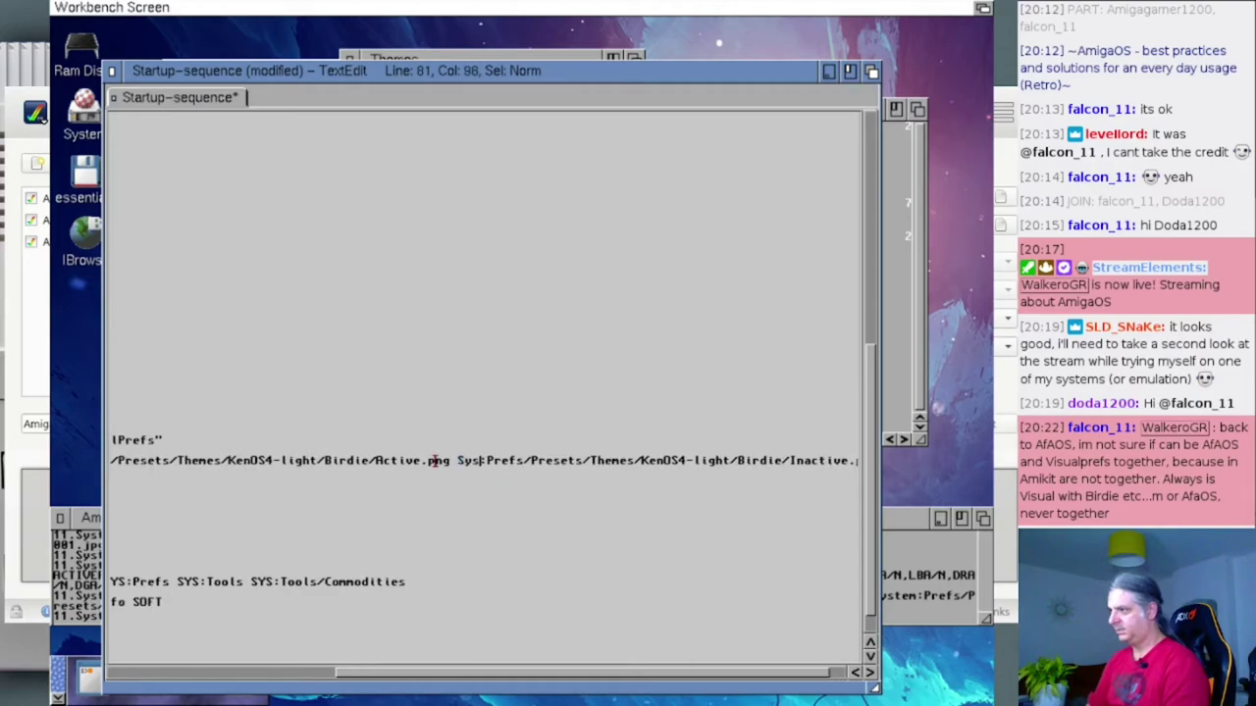
click(316, 675)
double_click(402, 461)
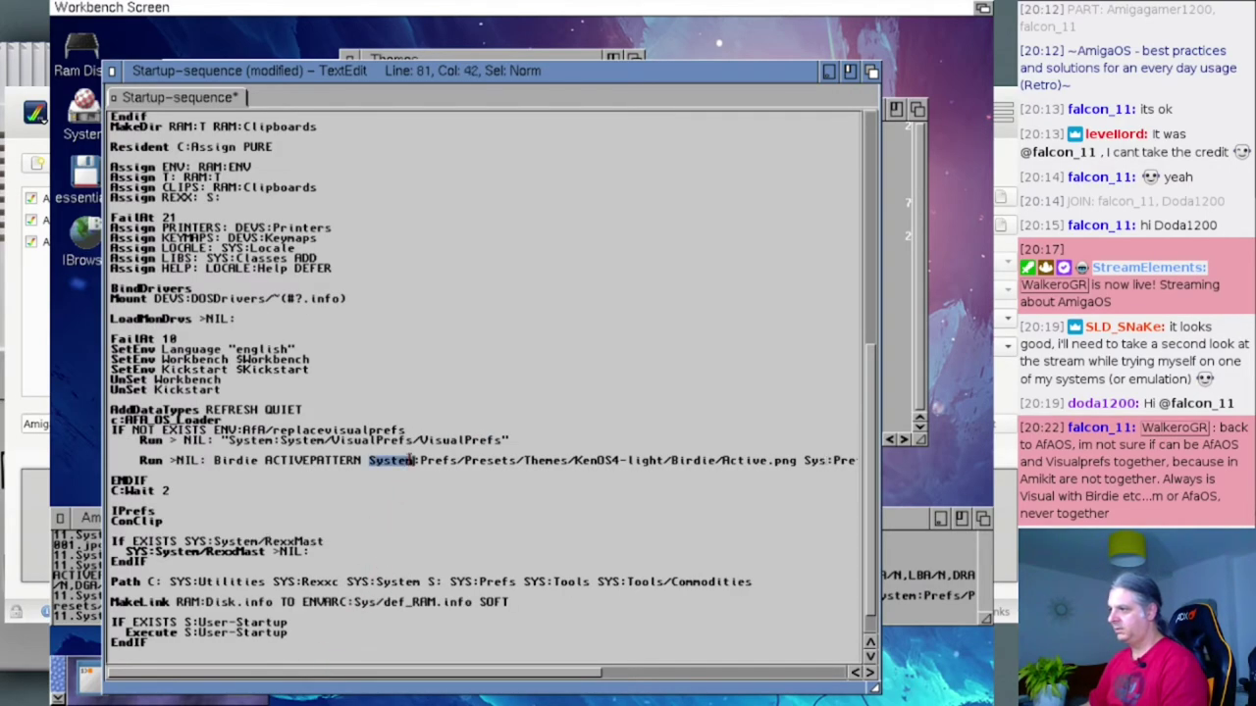
text(Sys)
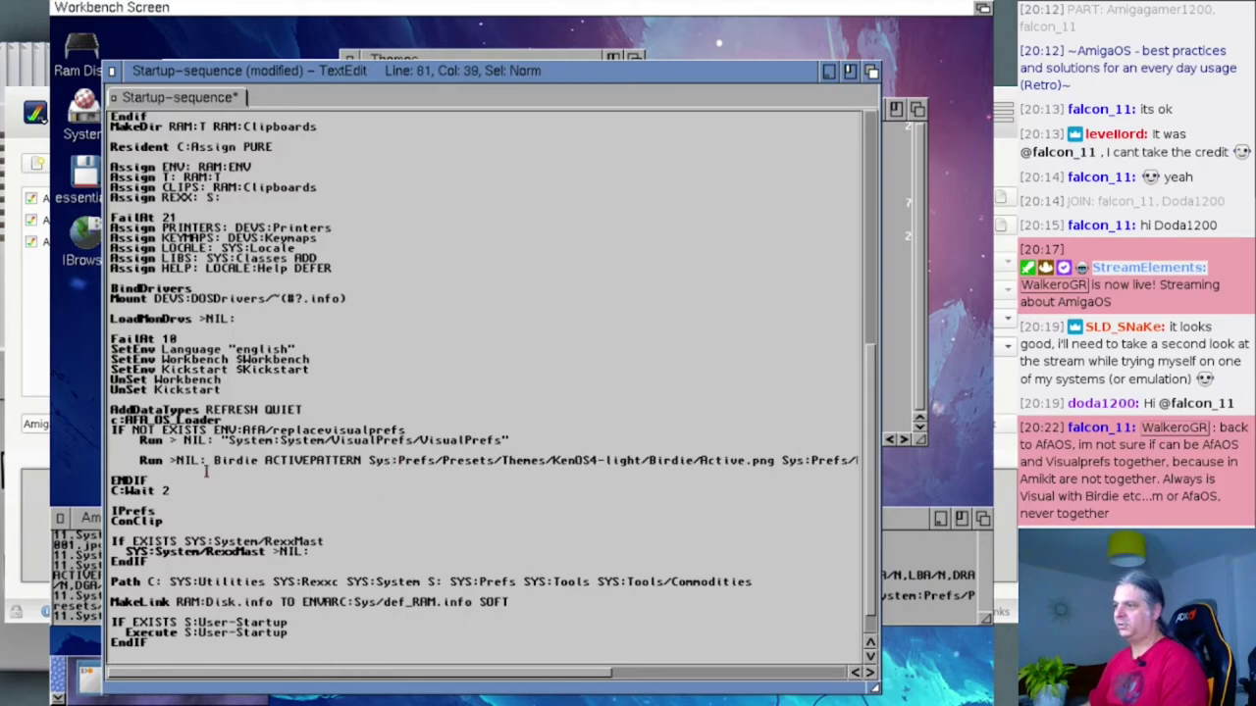
- Remove the space between ">" and "NIL:" in the VisualPrefs Run line, and highlight ">NIL:" there
click(184, 432)
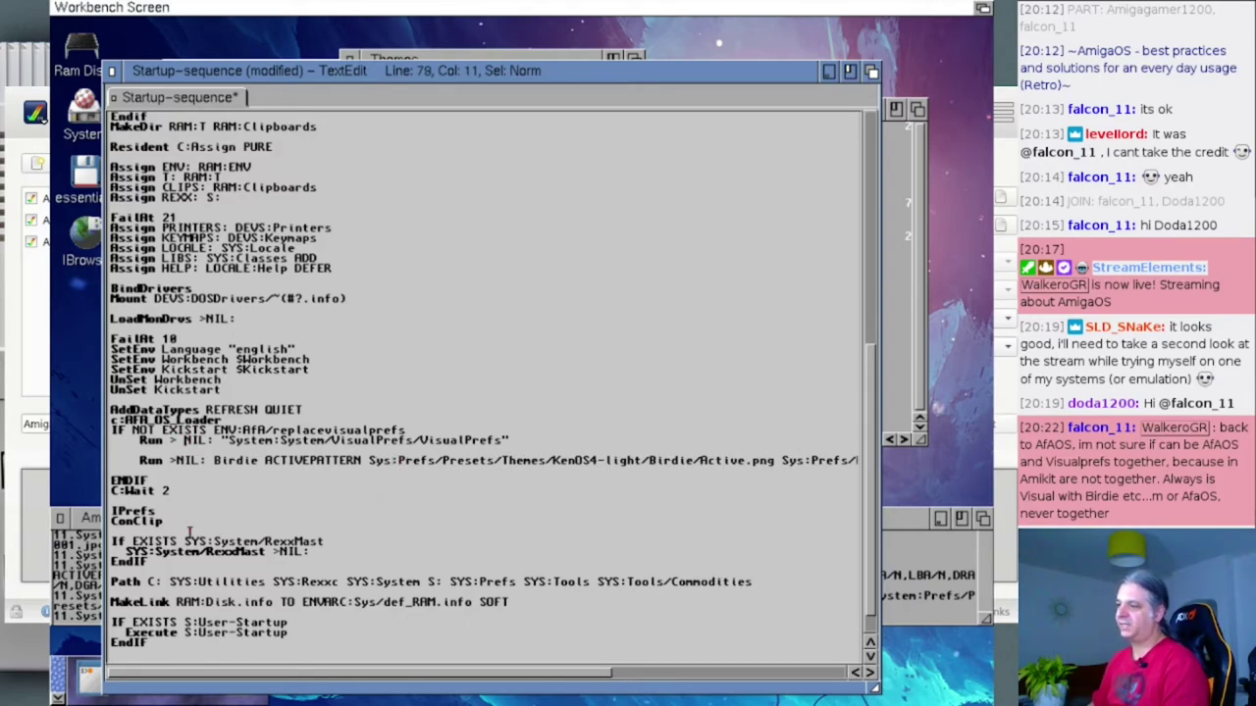
key(BackSpace)
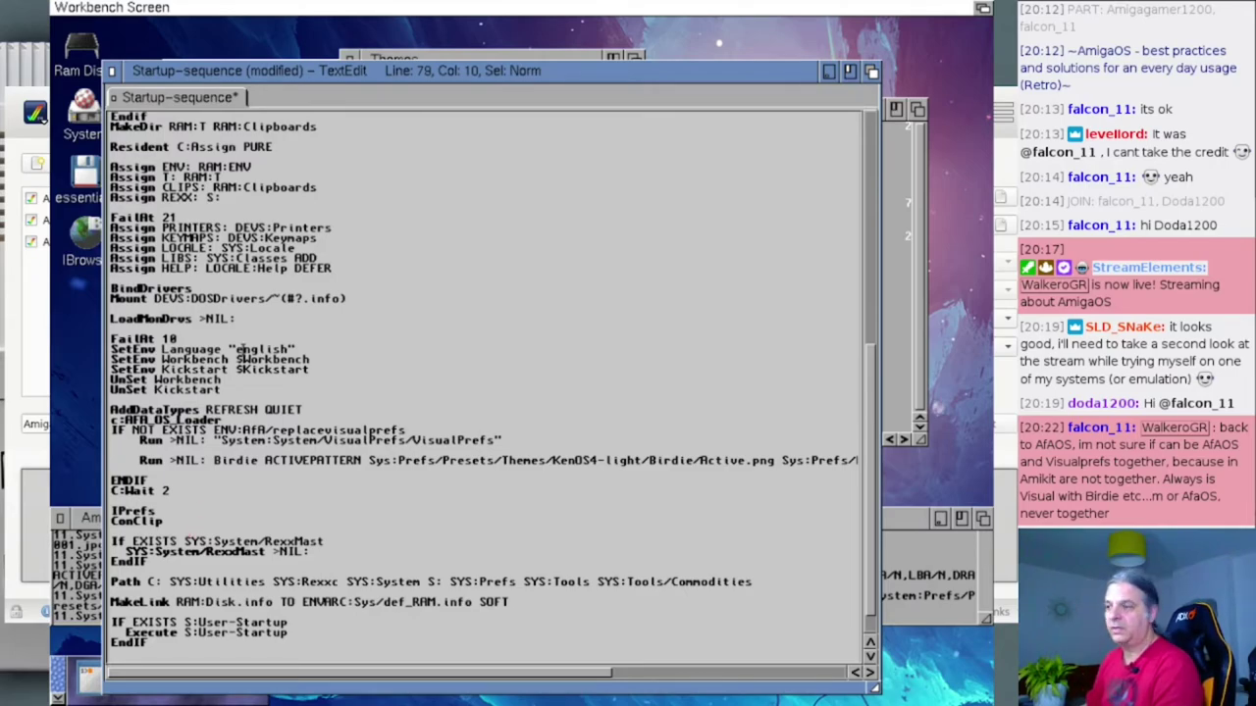
drag(202, 440, 176, 444)
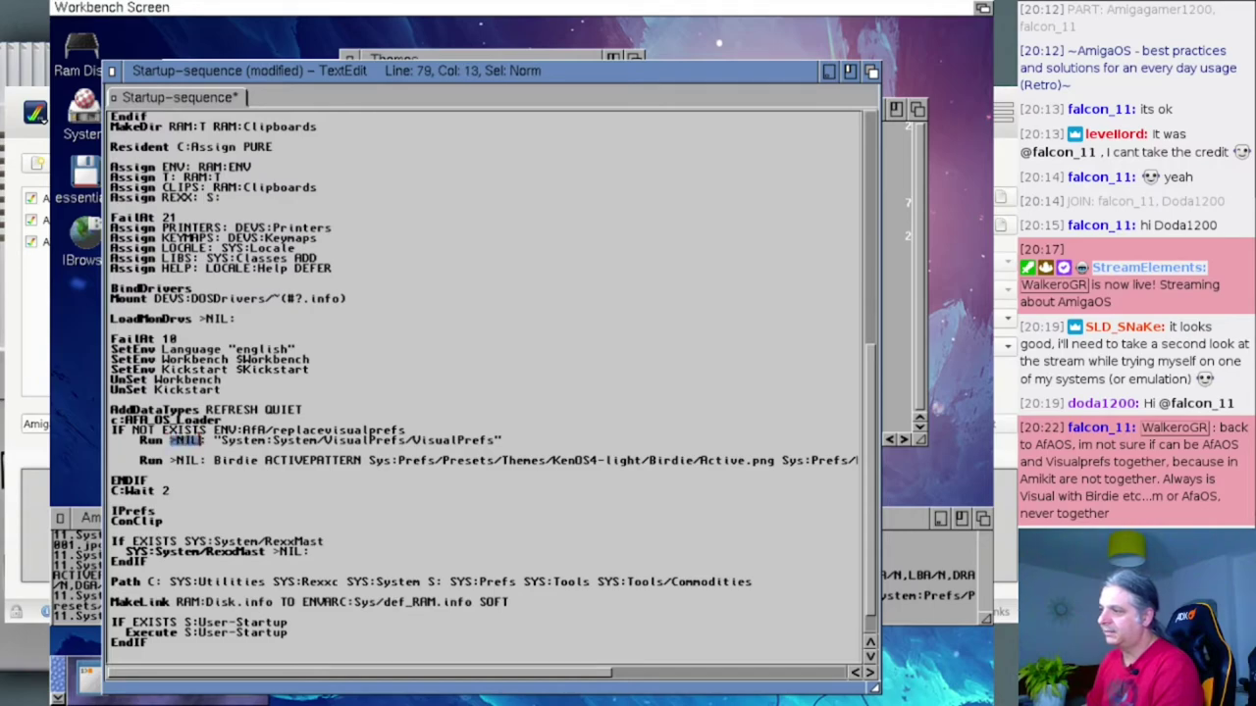
shift+click(207, 440)
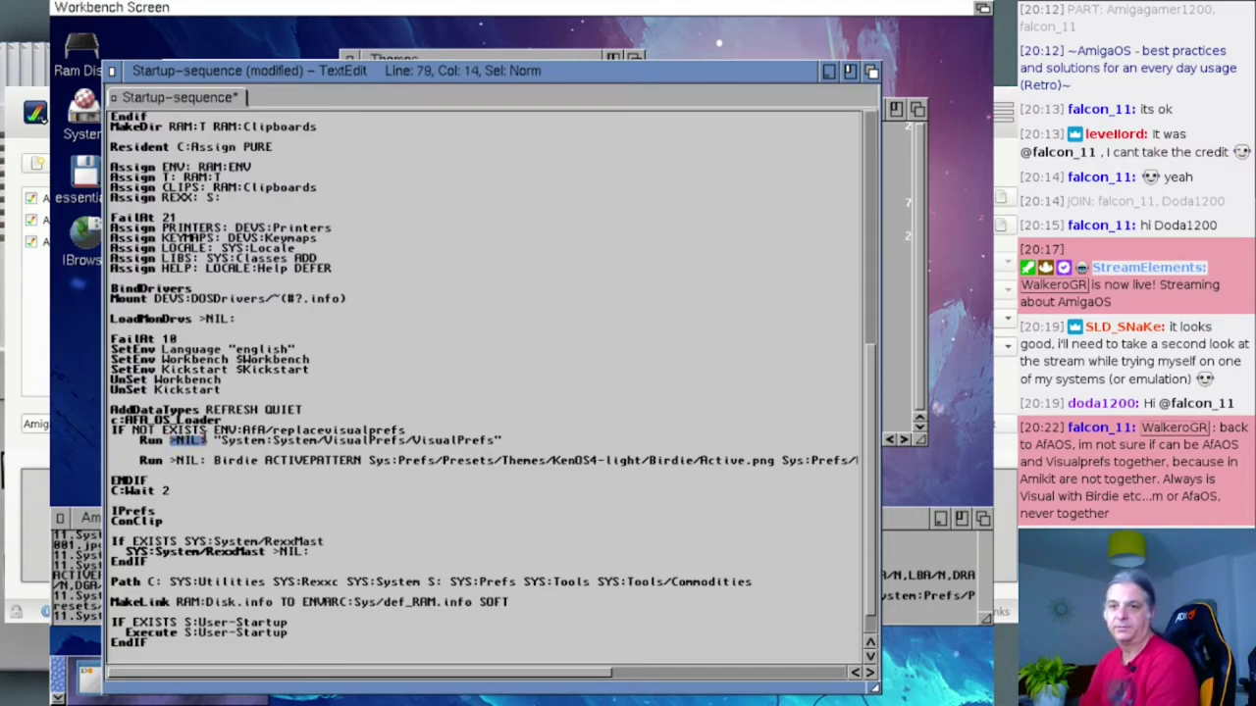
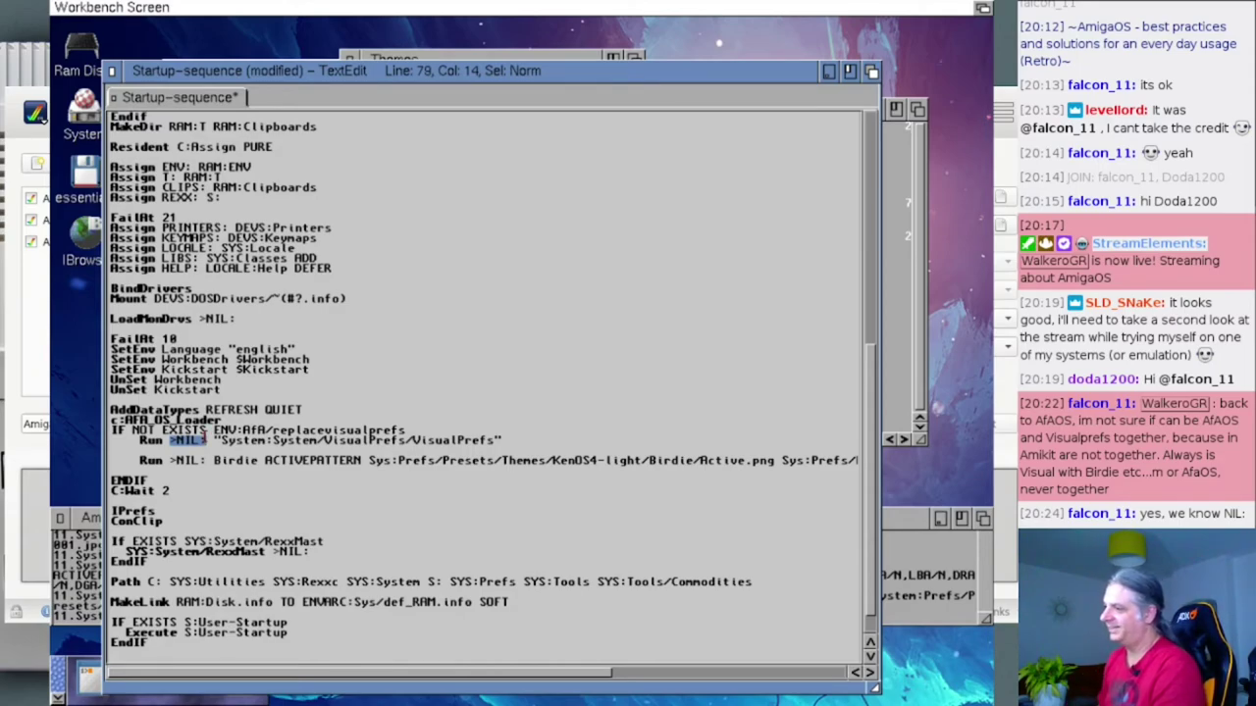
click(209, 444)
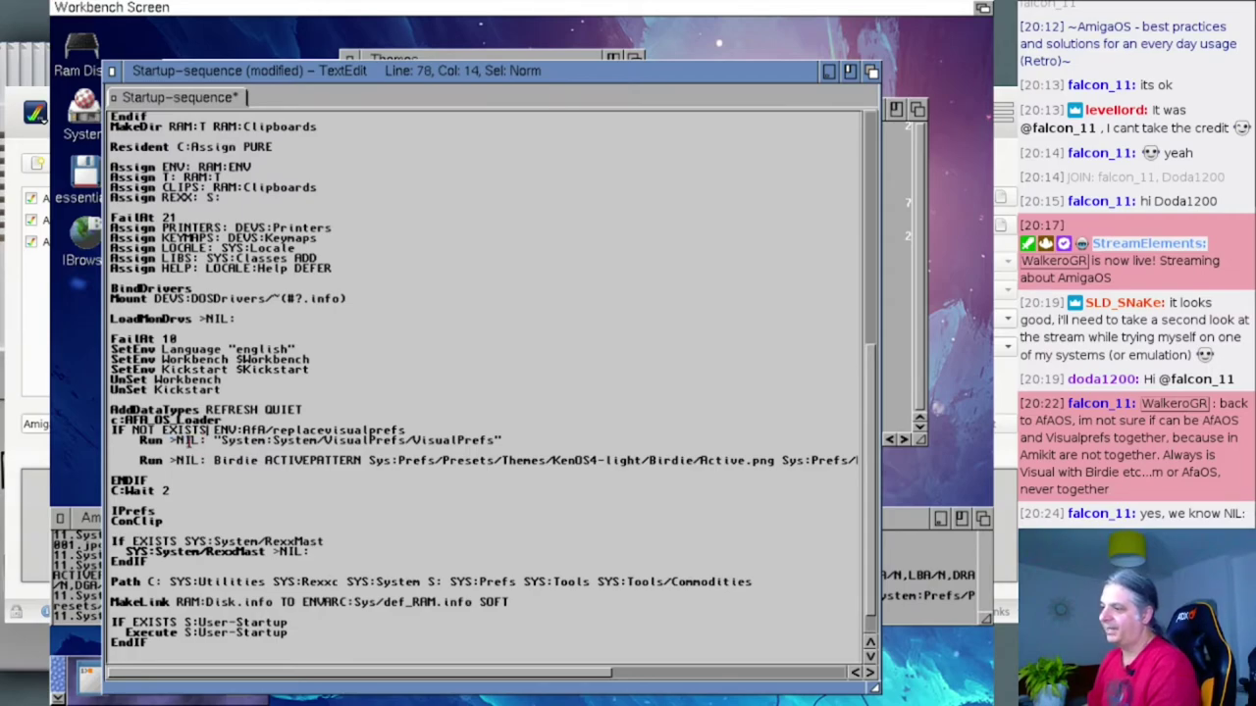
drag(178, 442, 207, 440)
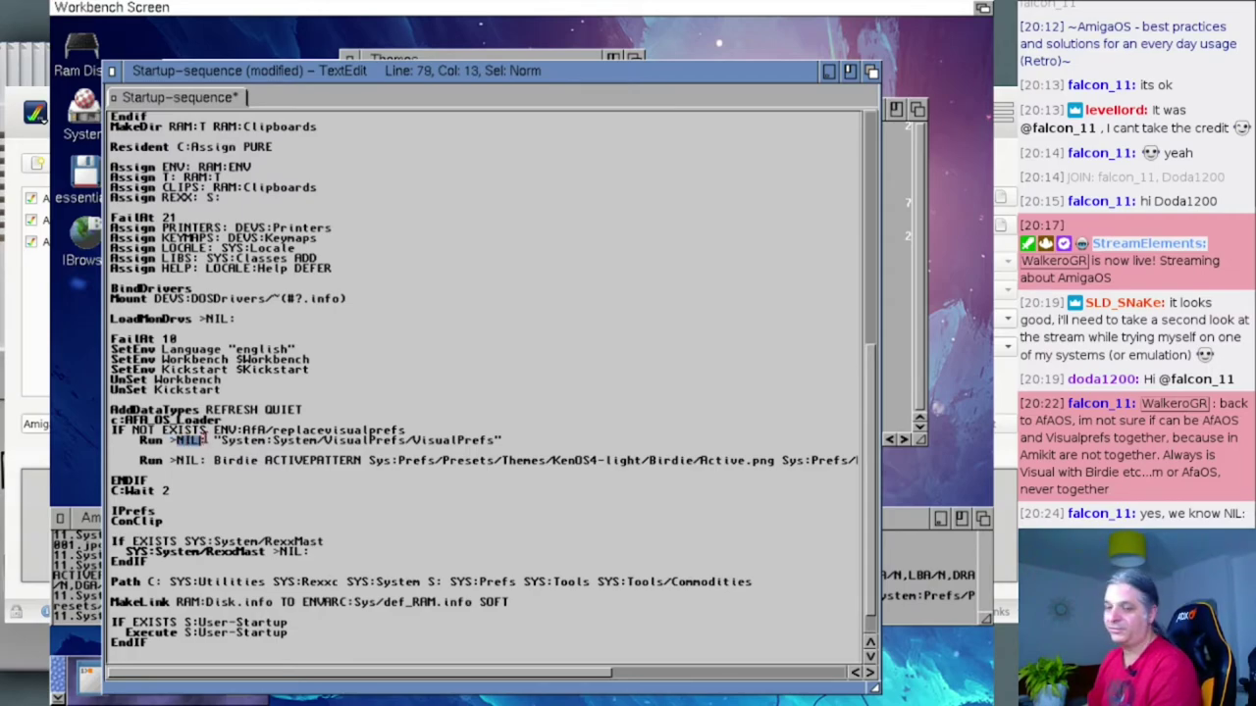
click(207, 441)
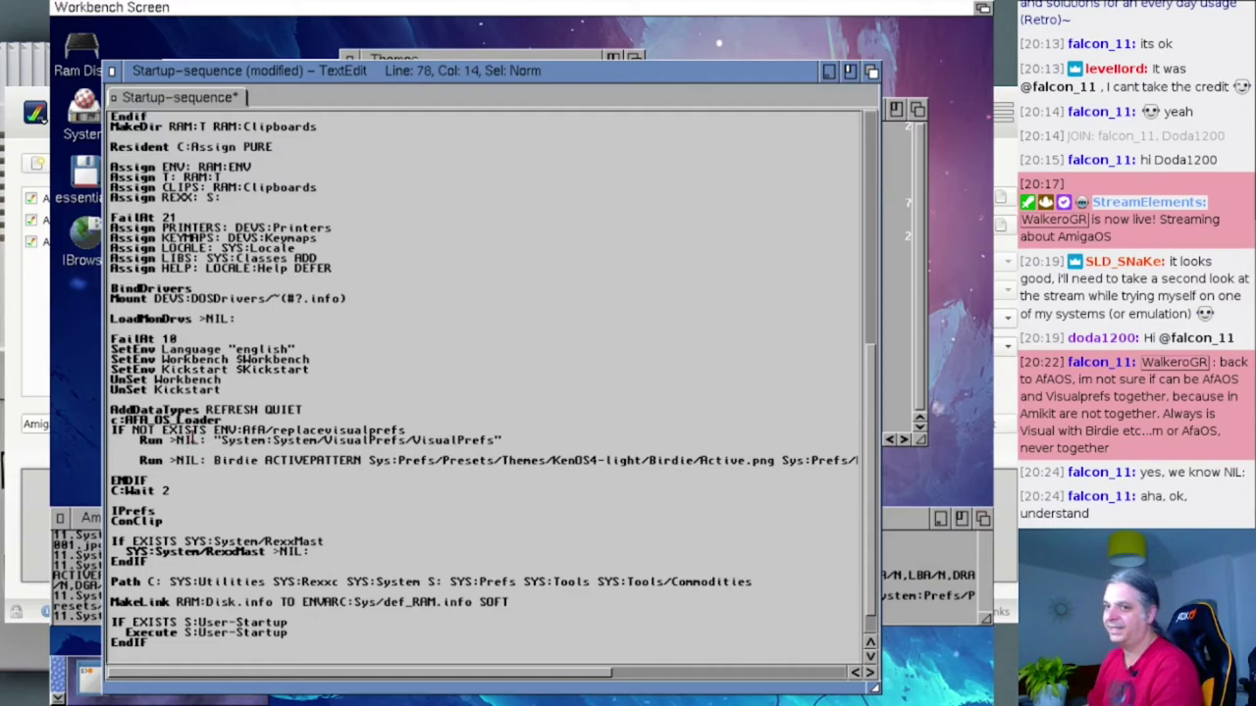
drag(207, 432, 223, 432)
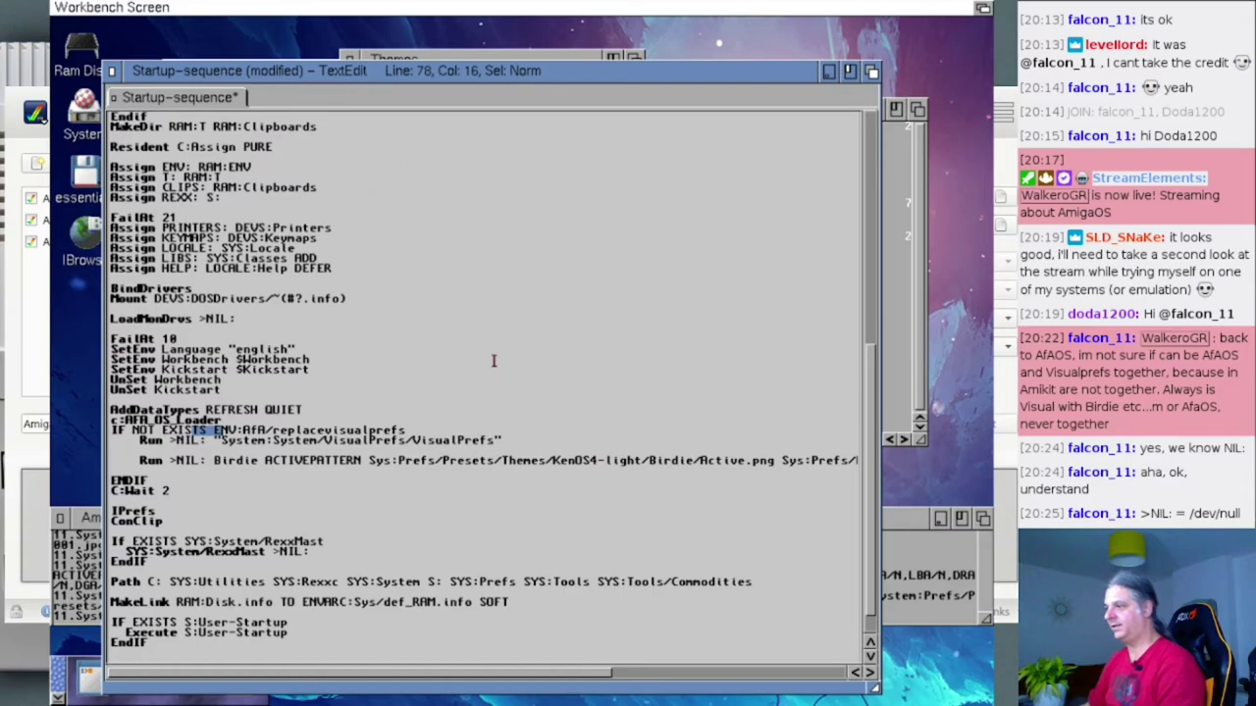
click(426, 392)
click(348, 352)
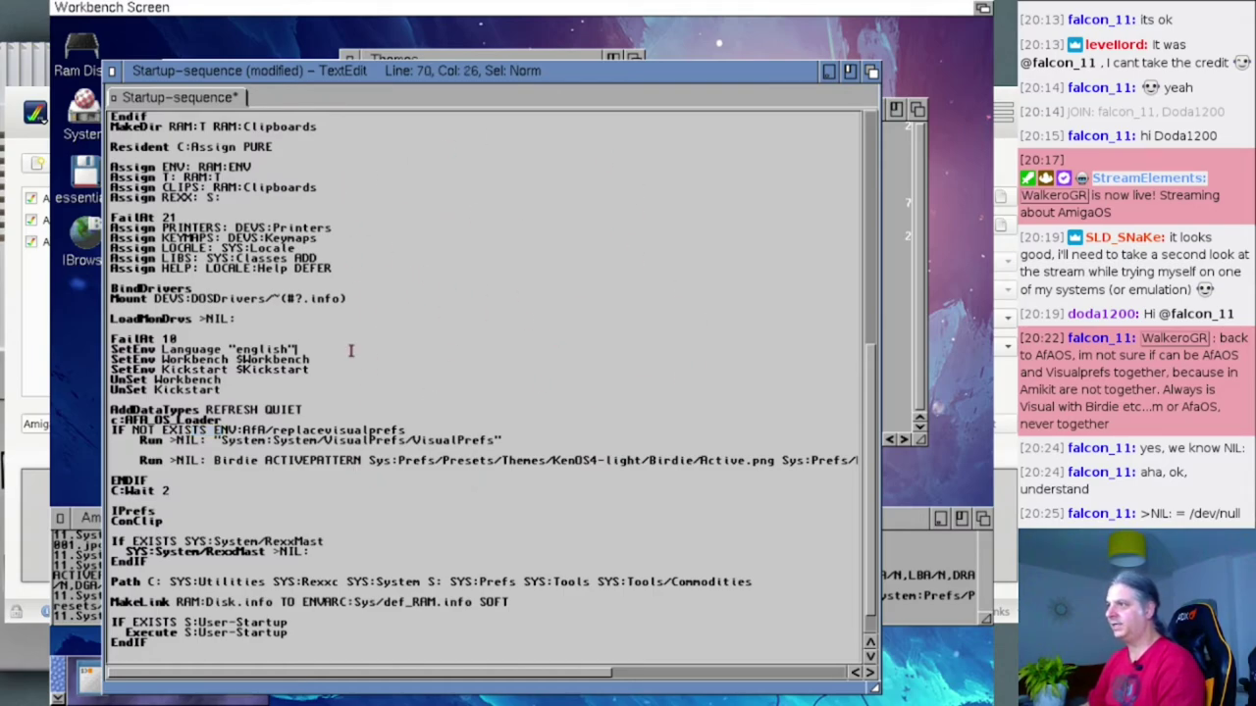
- Save the edited Startup-sequence and close its TextEdit window
right_click(113, 6)
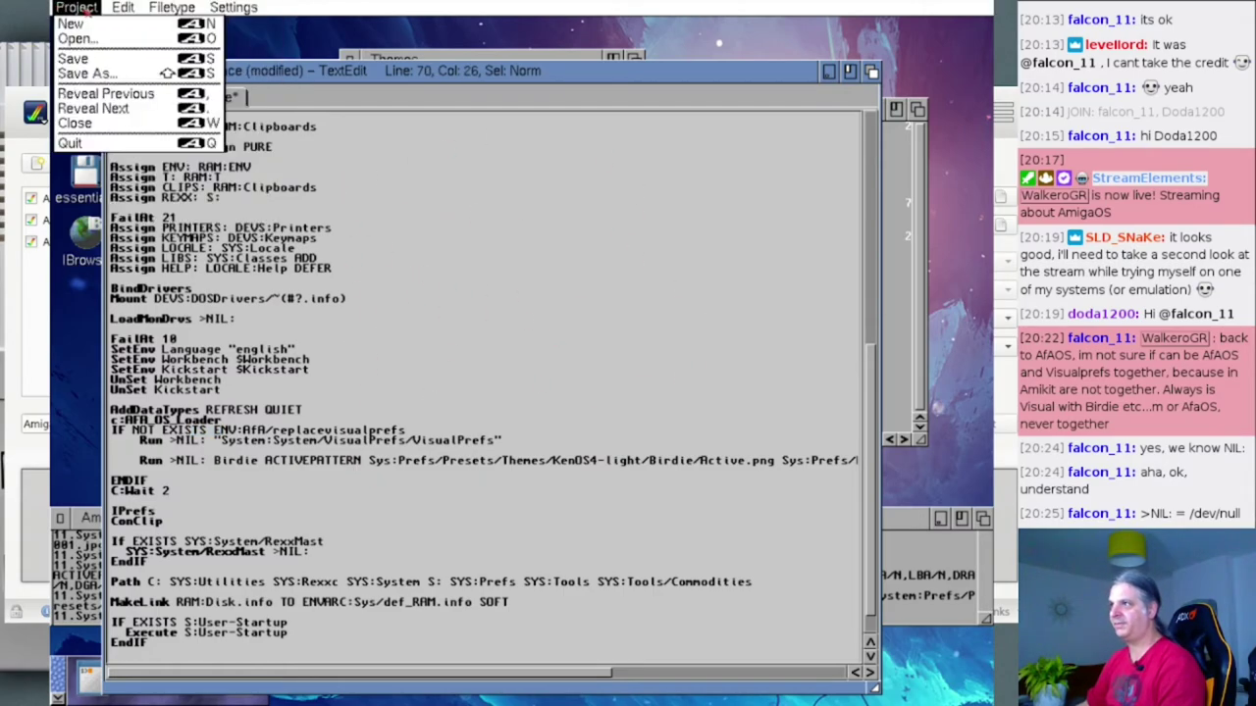
click(95, 62)
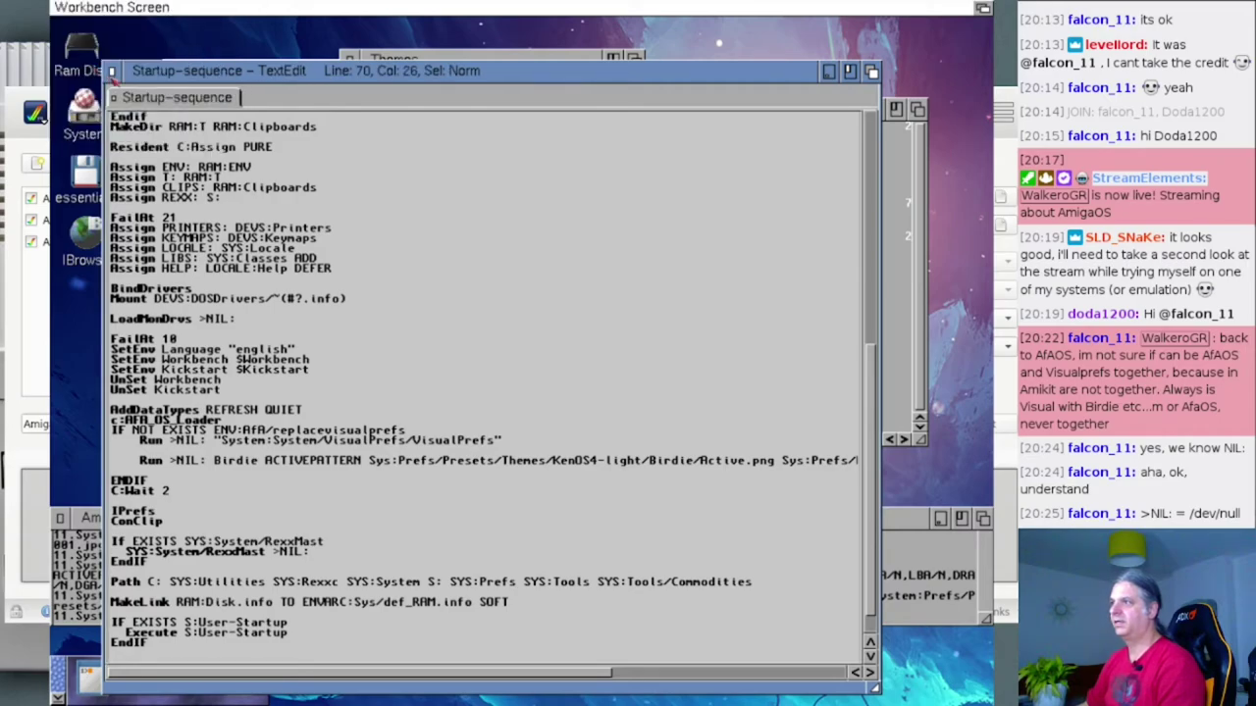
click(110, 72)
- Run the previous Birdie ACTIVEPATTERN command again in AmigaShell and close the Birdie drawer window
click(432, 564)
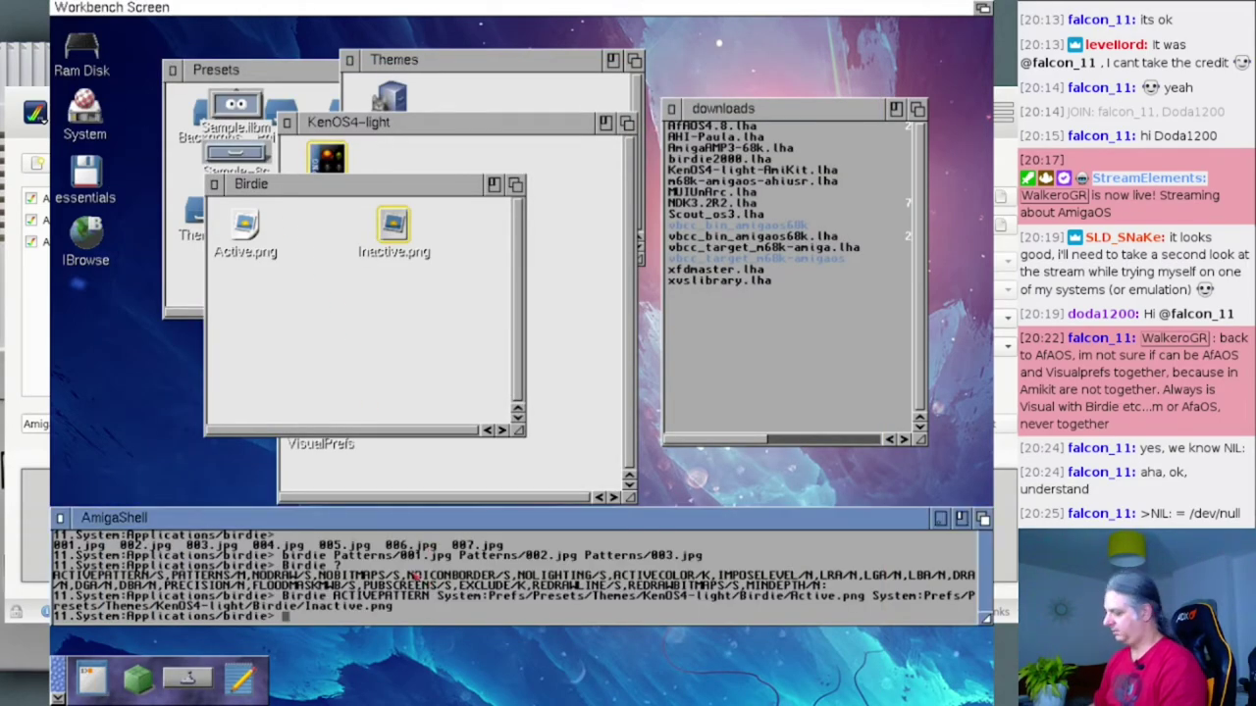
key(Up)
key(Return)
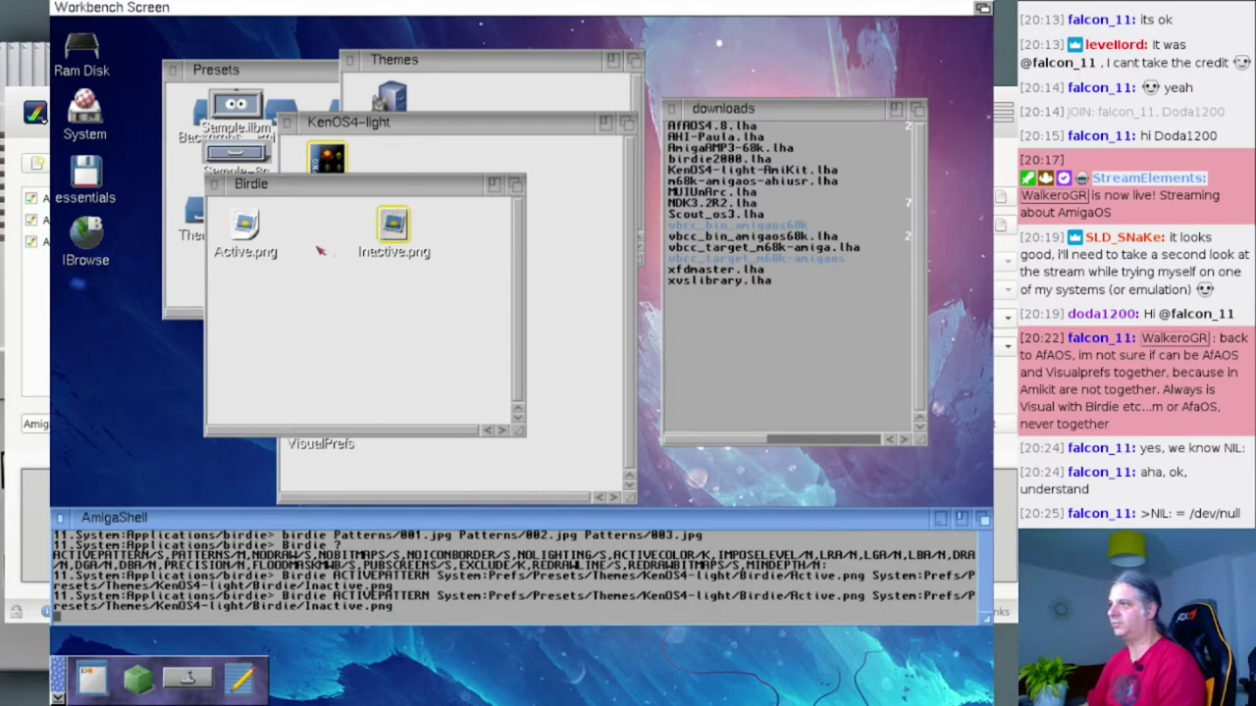
click(216, 187)
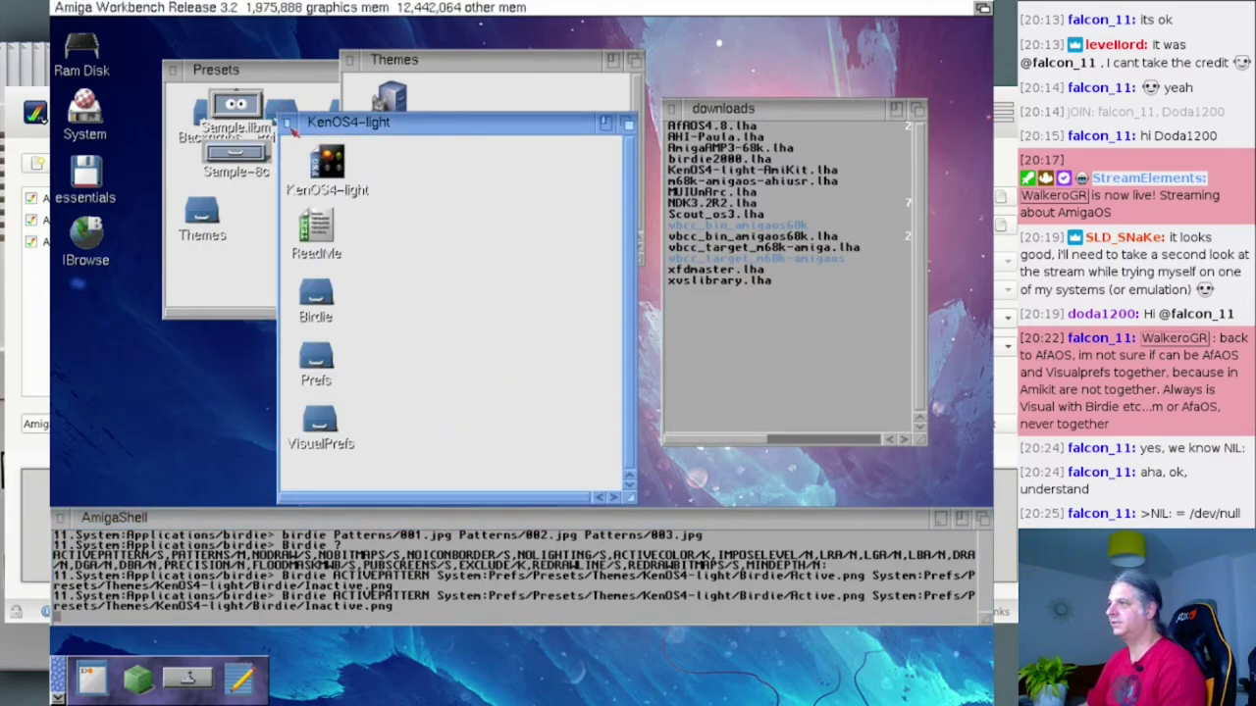
- Look for the VisualPrefs settings program in the Prefs drawer and in the System drawer's VisualPrefs folder
double_click(98, 115)
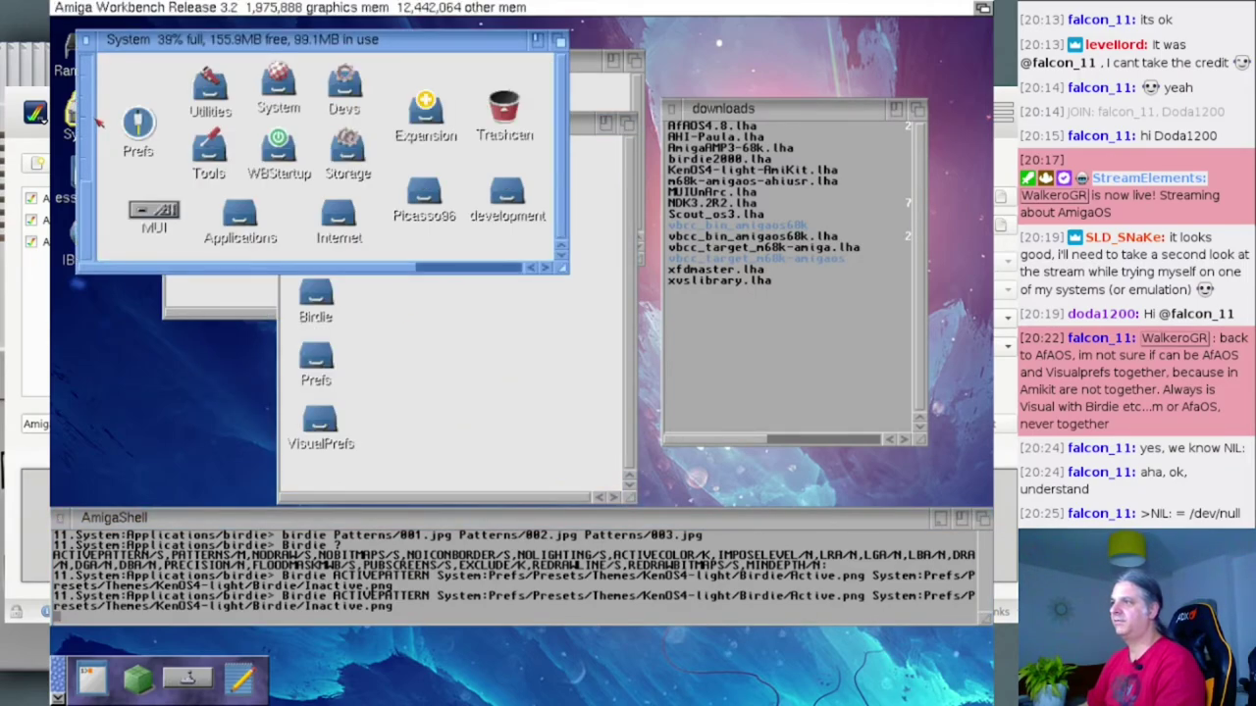
double_click(142, 122)
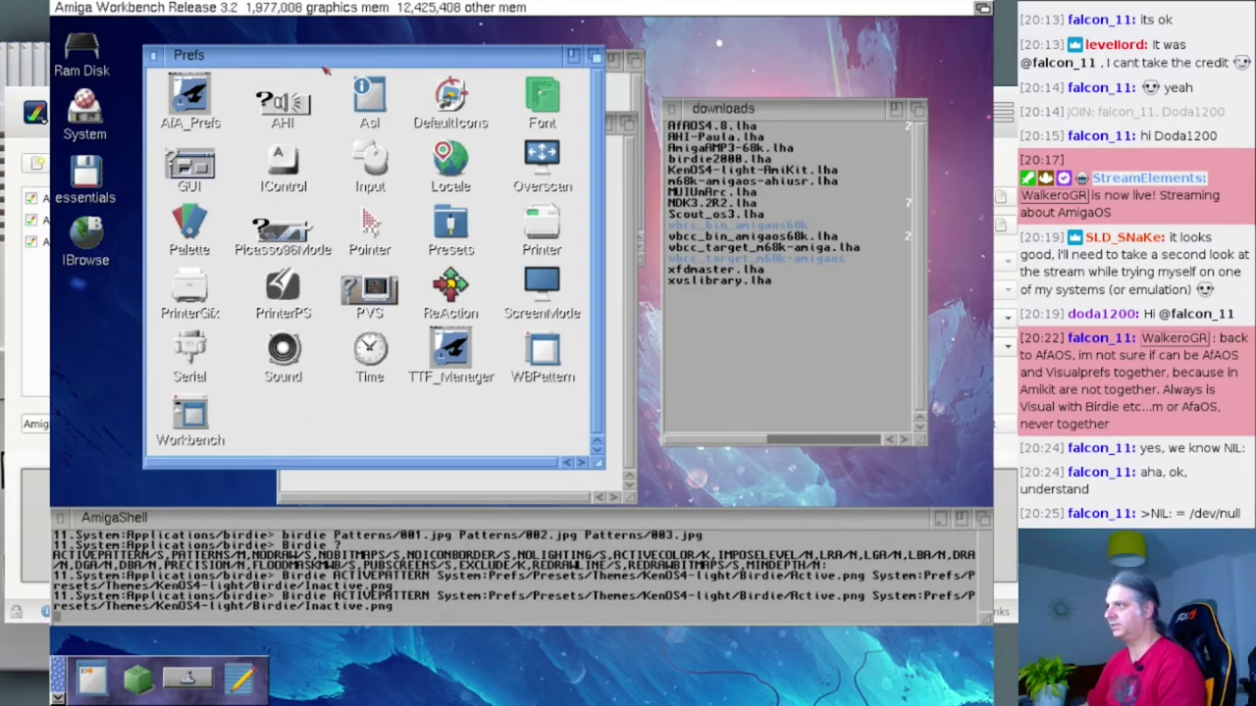
click(153, 56)
double_click(82, 114)
double_click(279, 80)
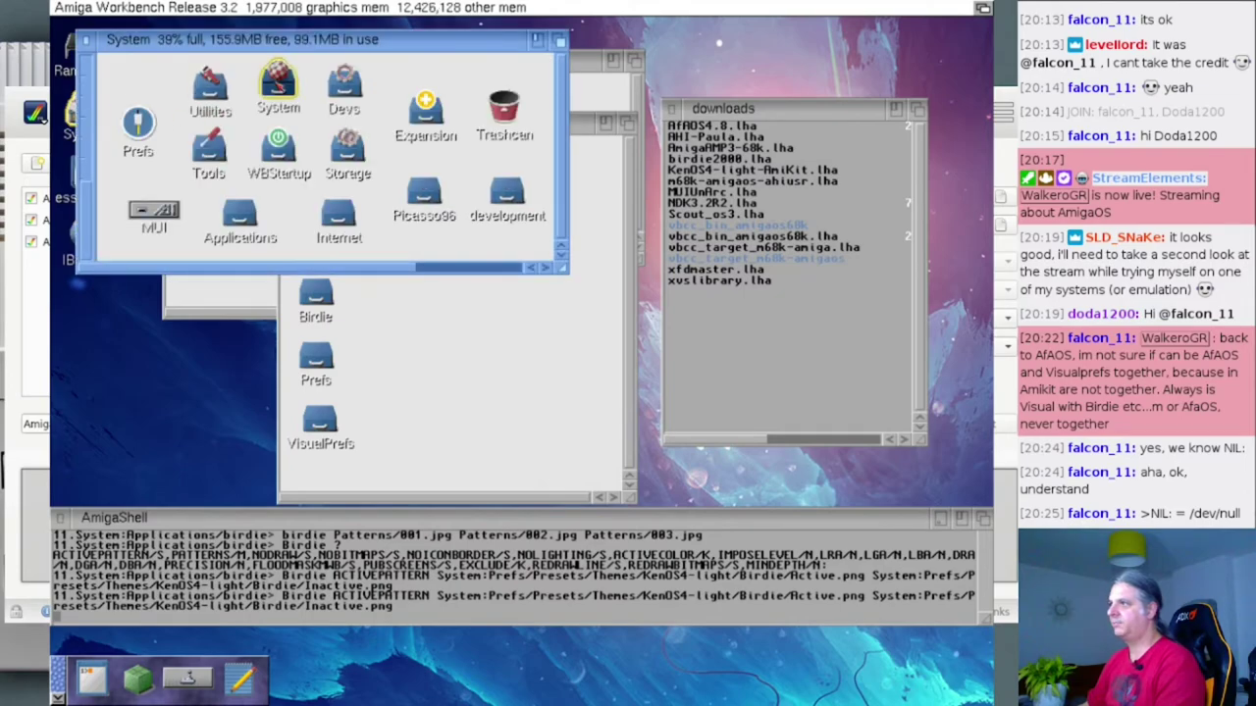
click(549, 205)
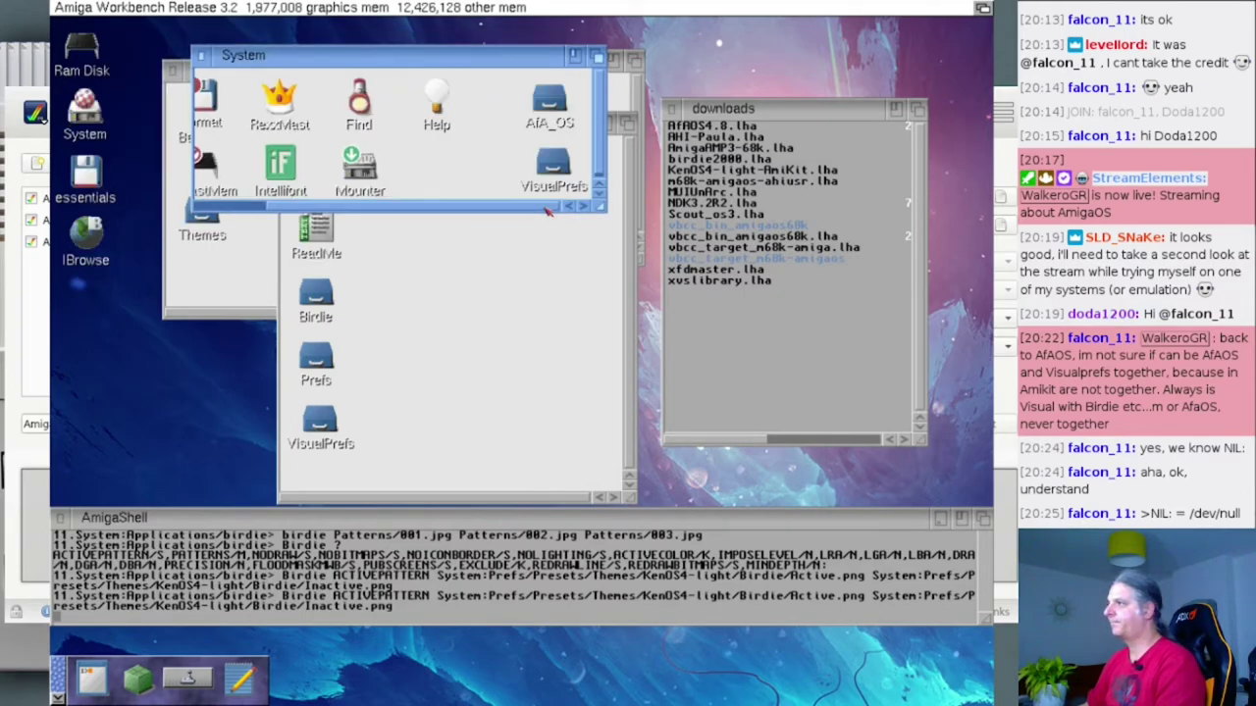
click(552, 163)
double_click(552, 163)
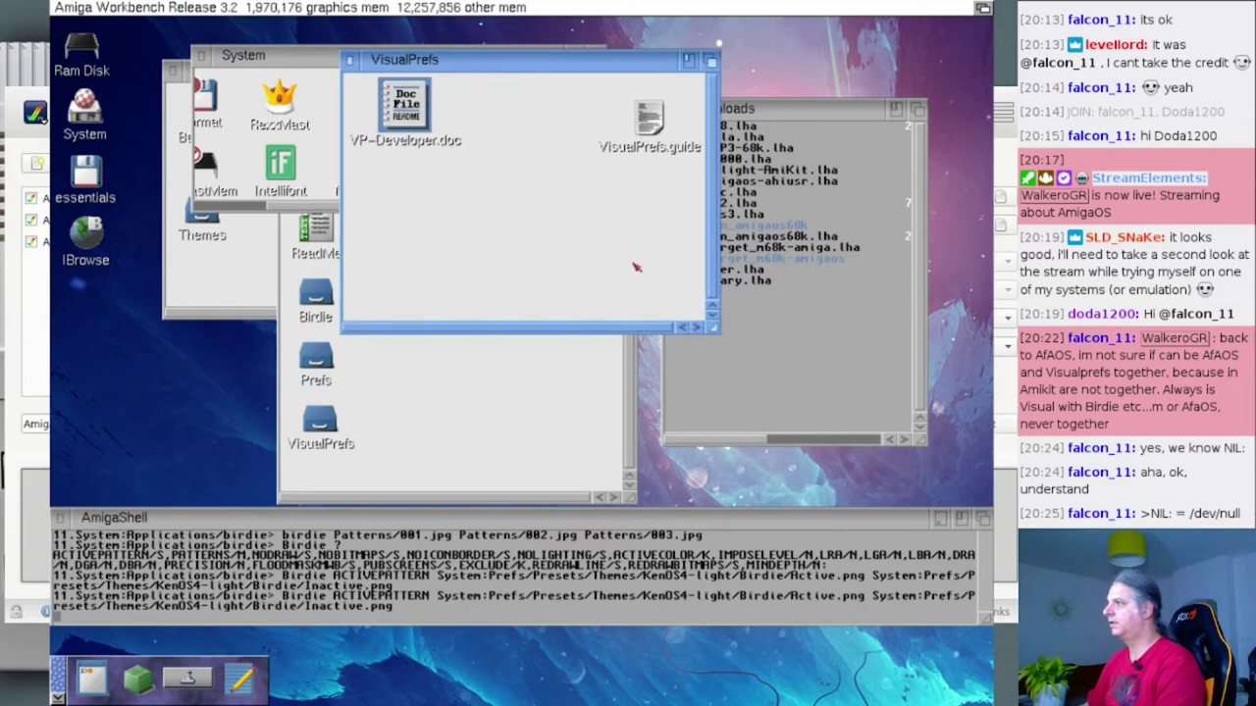
- Open the GUI preferences editor from the Prefs drawer of the System volume
click(116, 127)
double_click(99, 118)
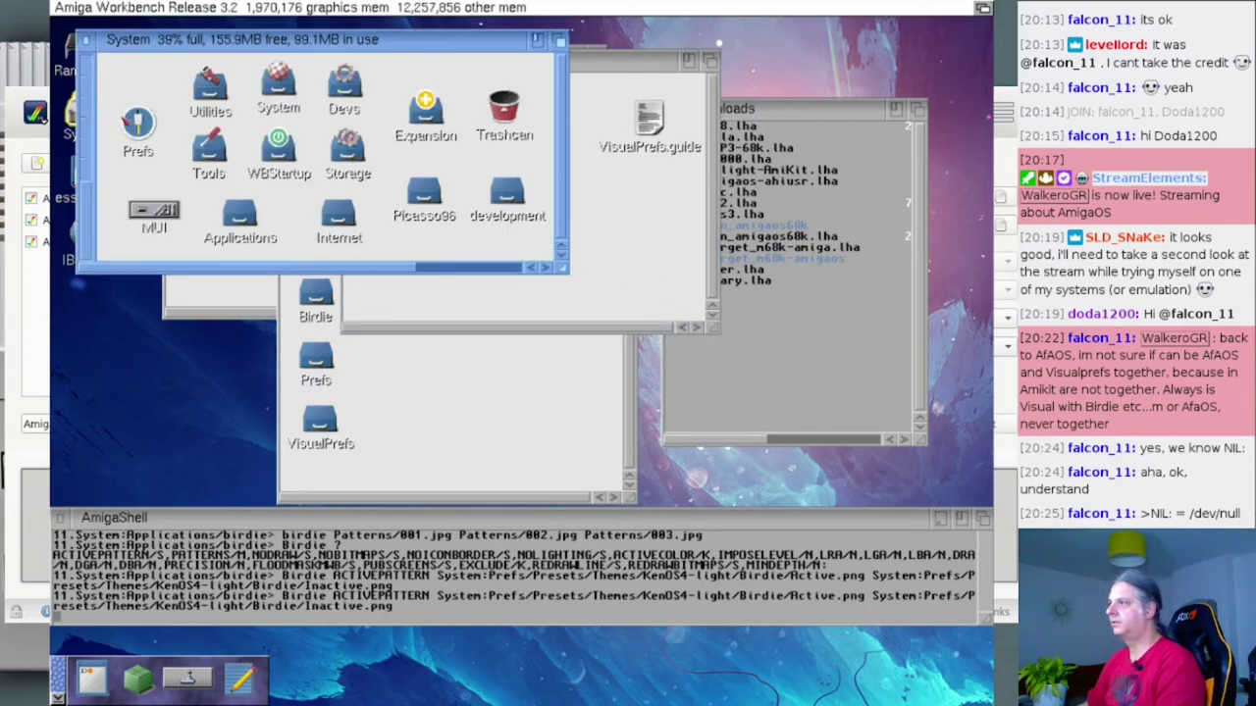
click(144, 134)
double_click(141, 130)
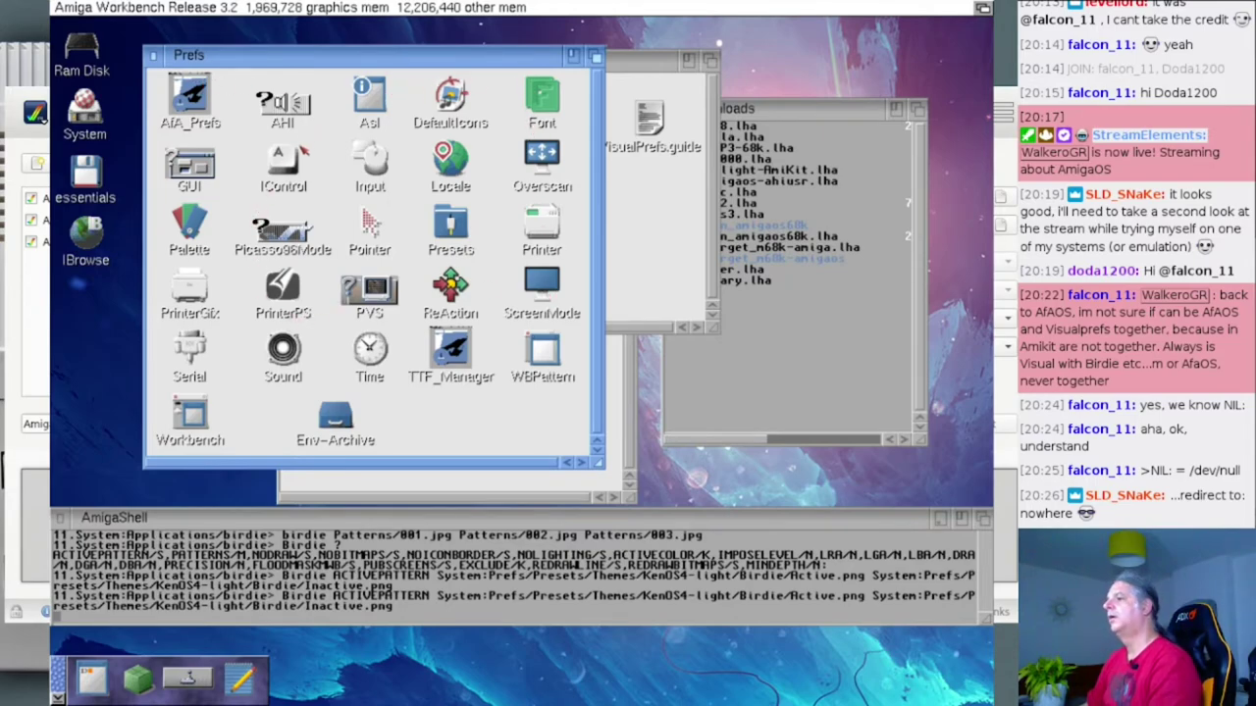
double_click(192, 167)
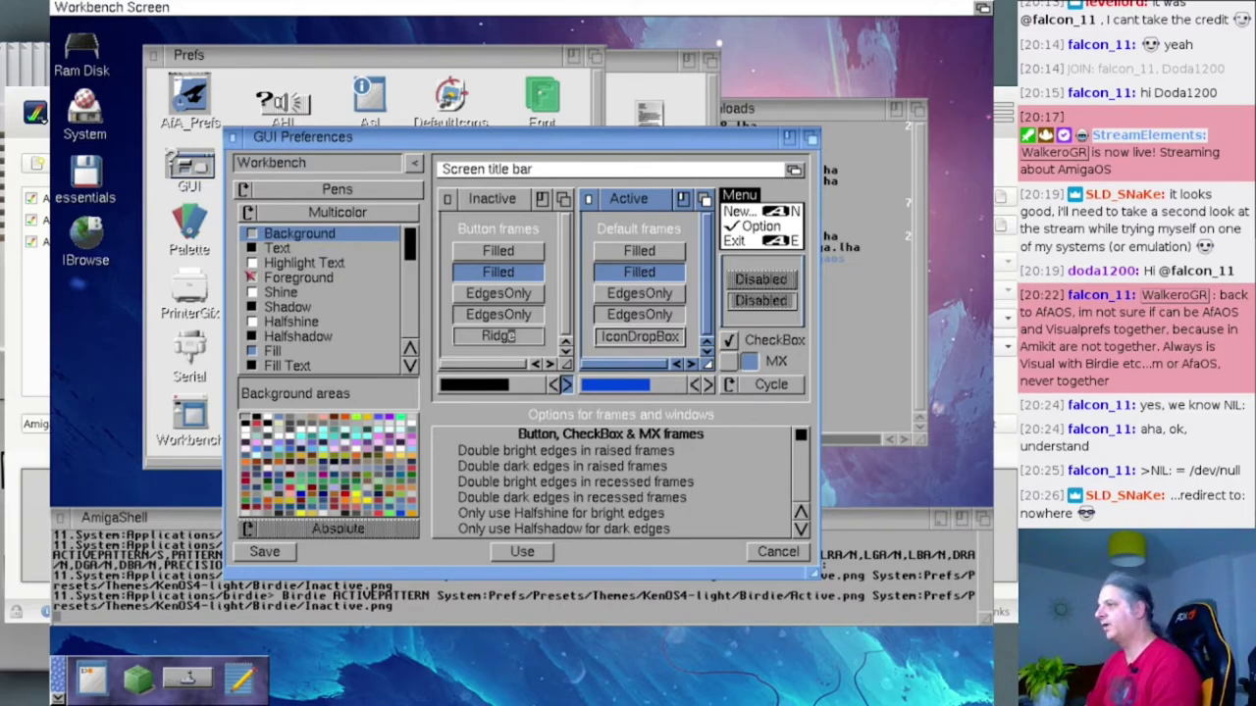
- Load gui.prefs from SYS:Prefs/Presets/Themes/KenOS4-light/VisualPrefs and add its screen definition to the current list
right_click(276, 143)
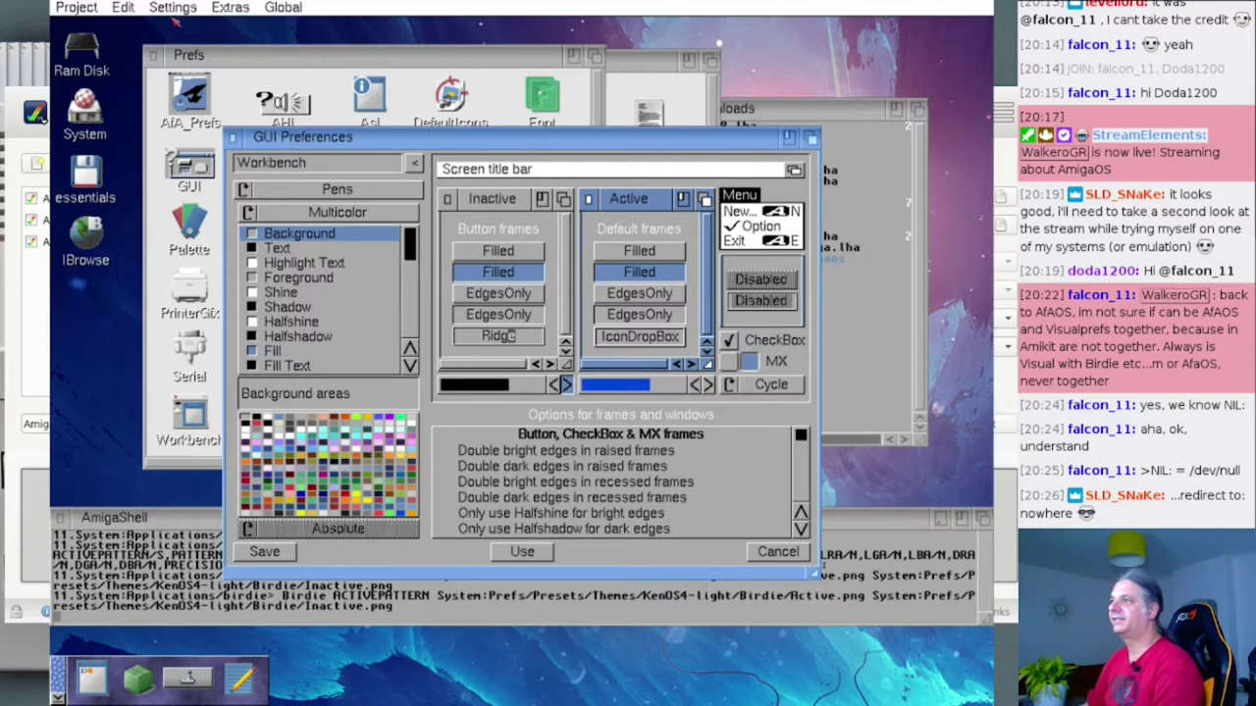
mouse_move(79, 8)
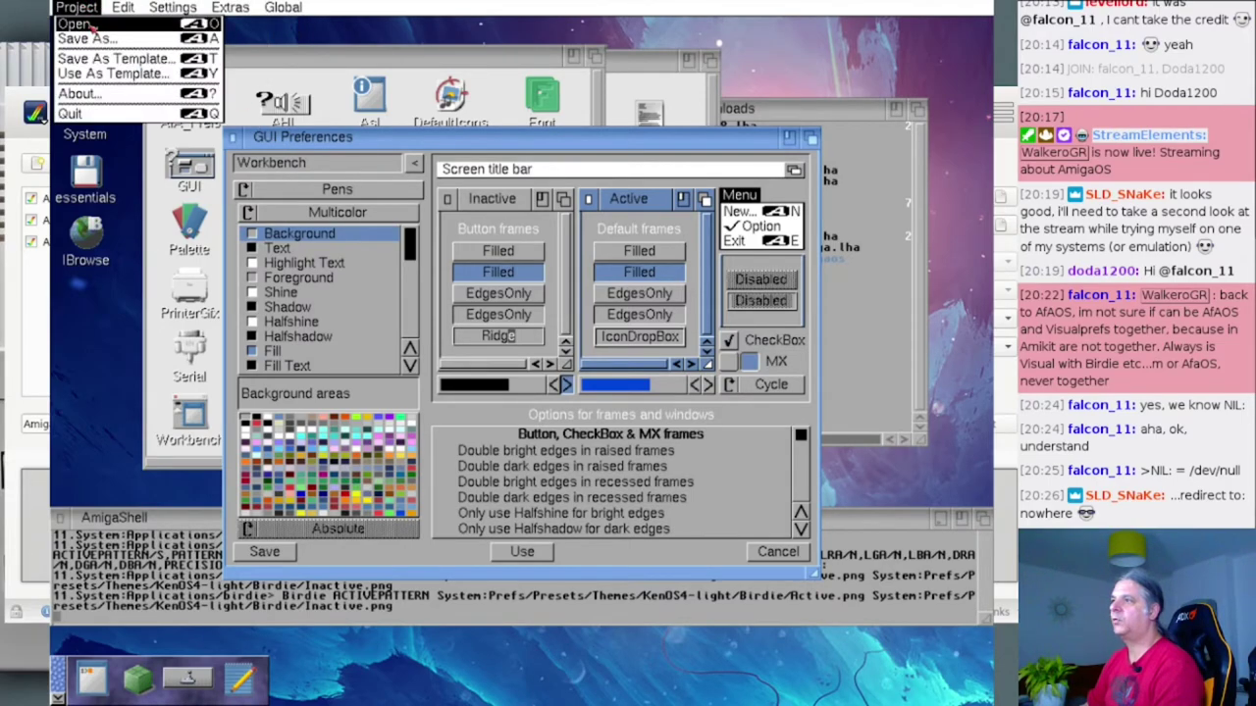
click(87, 24)
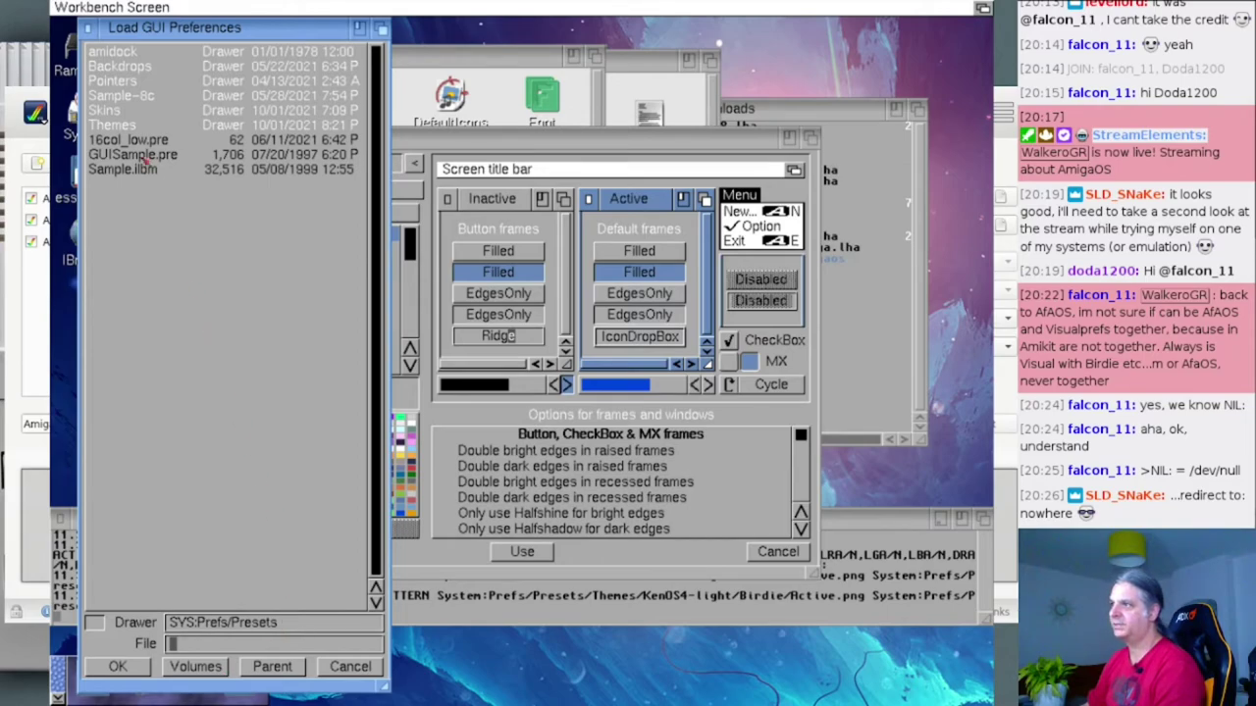
double_click(119, 125)
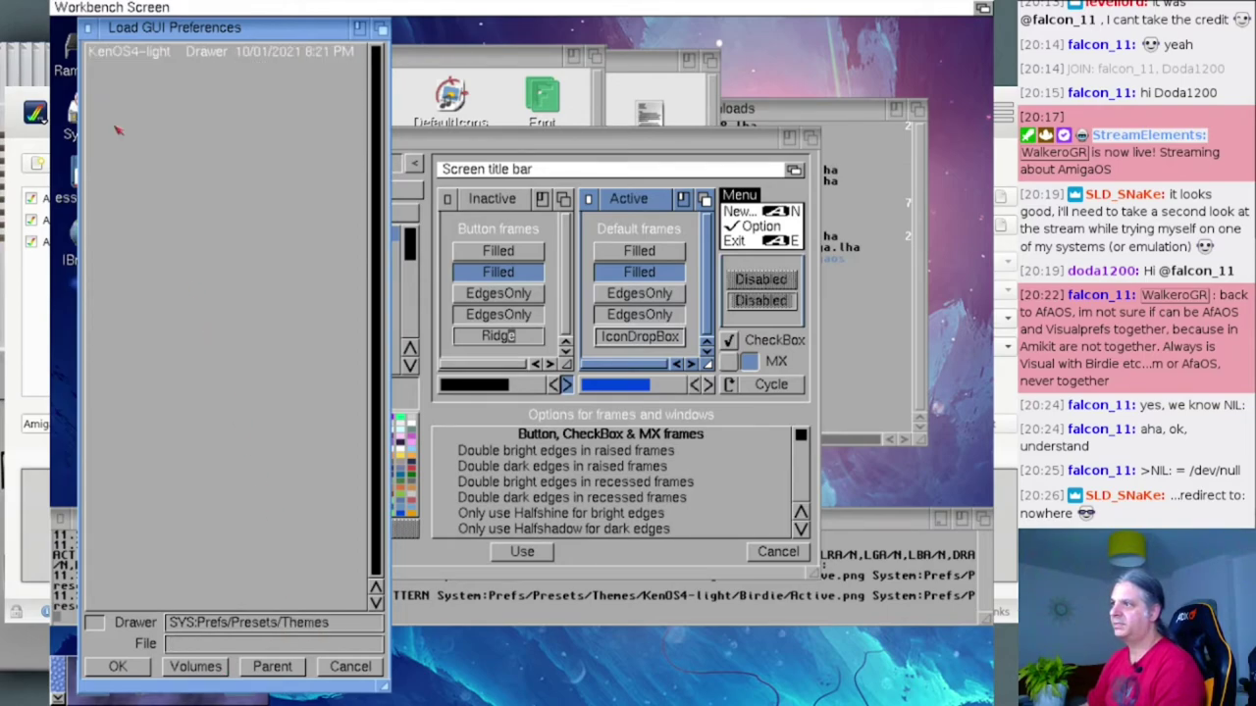
double_click(144, 55)
double_click(131, 81)
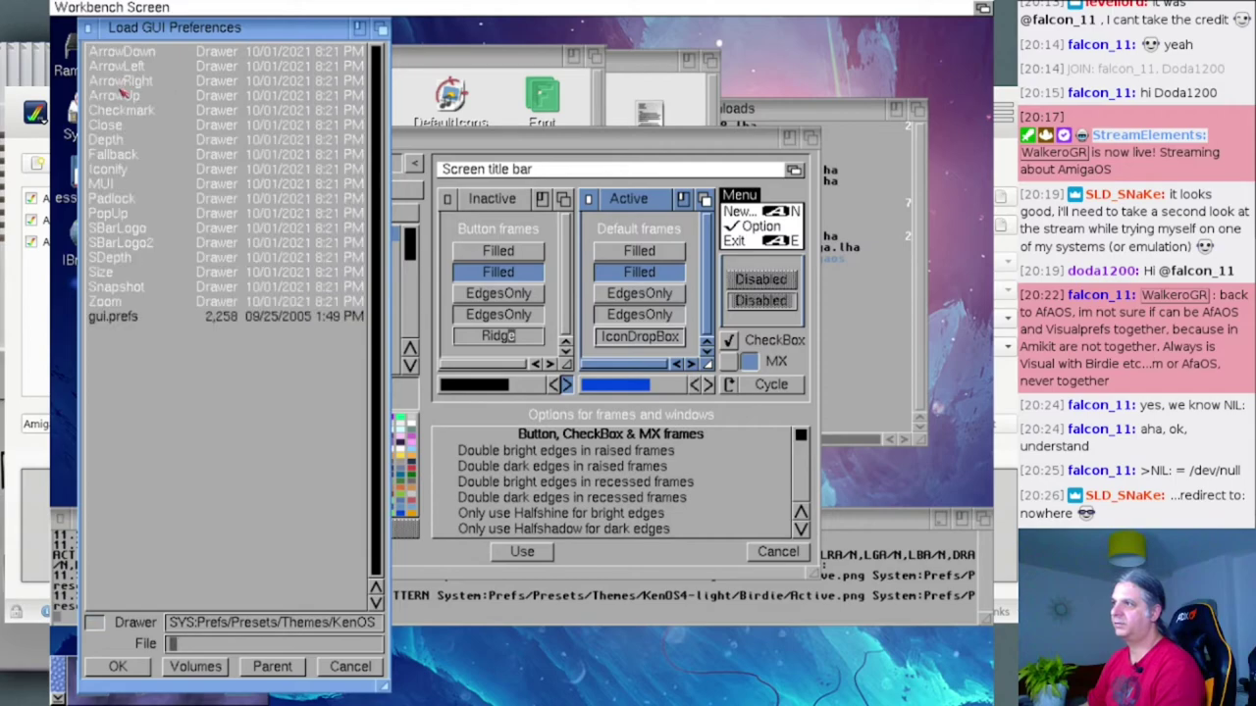
double_click(104, 318)
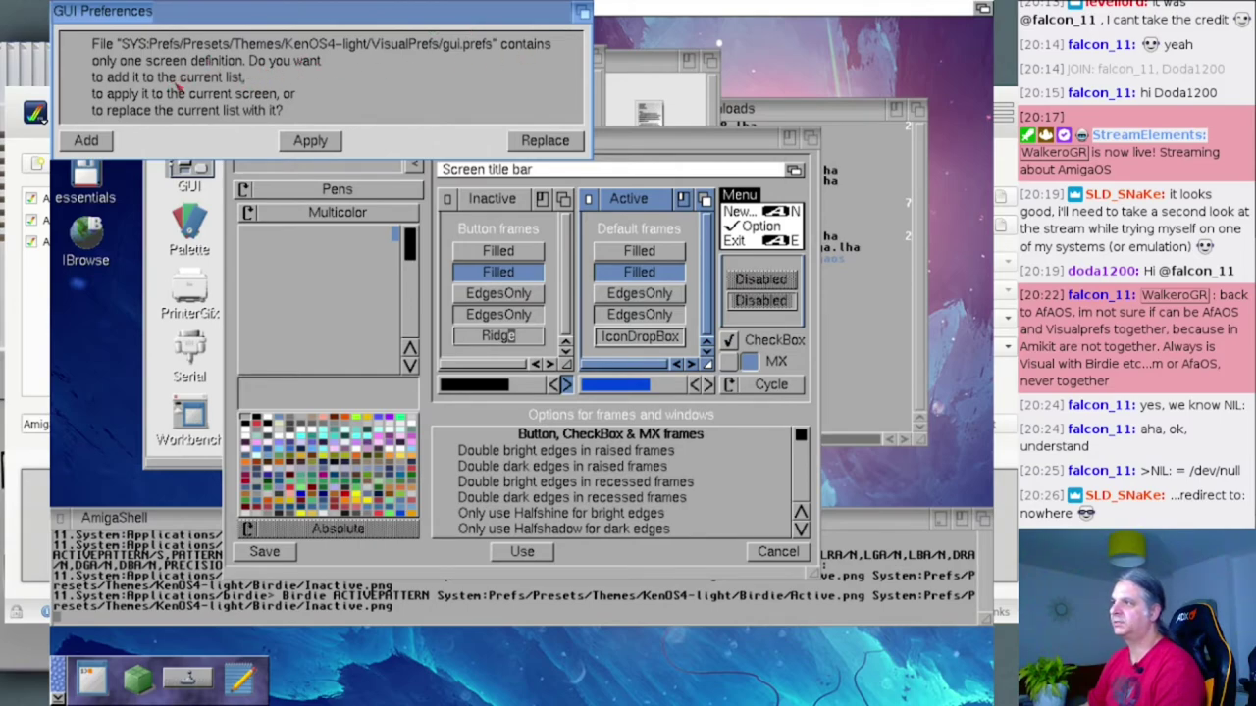
click(86, 141)
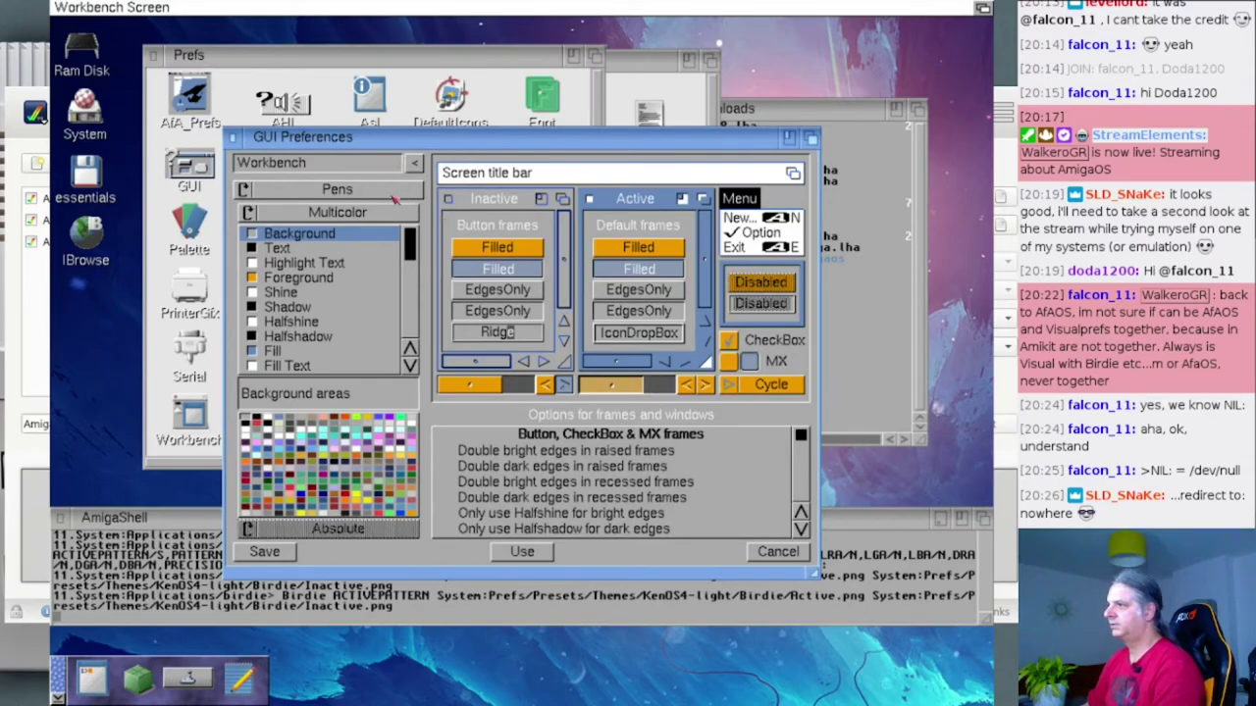
- Check the screen list, keep Workbench selected, and review the System, GadTools and Pens settings
click(414, 165)
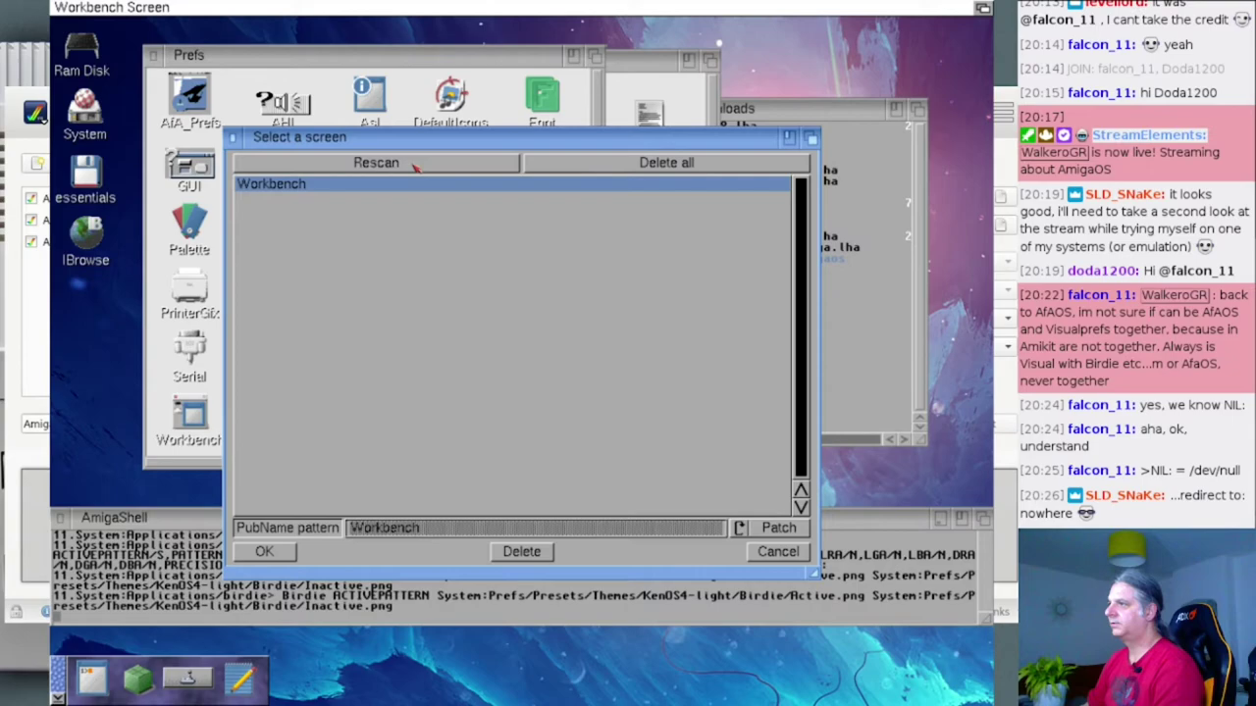
click(280, 558)
click(394, 195)
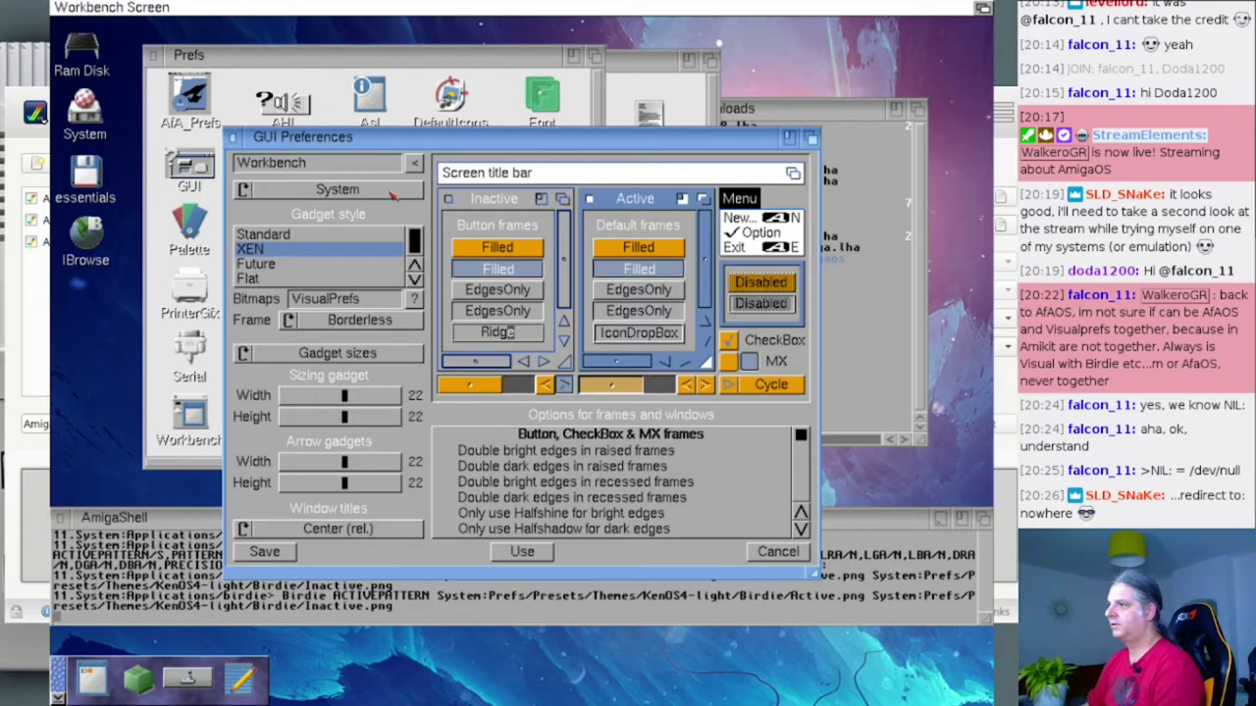
click(322, 193)
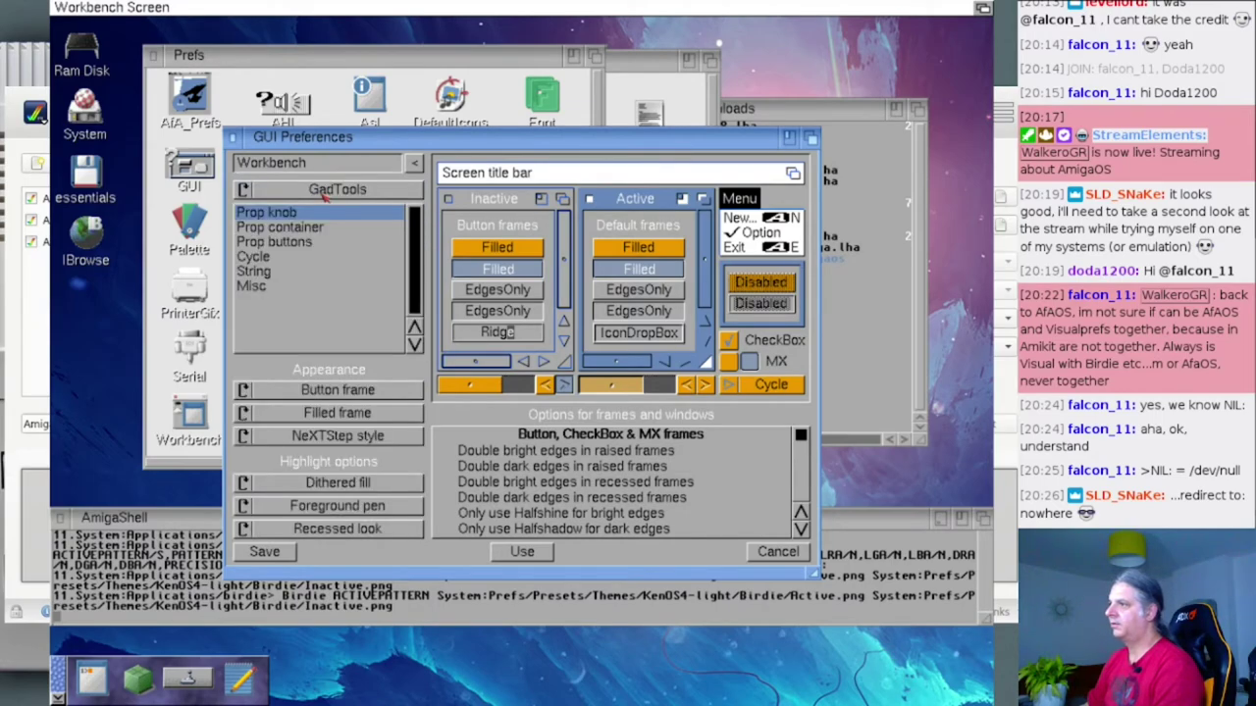
click(330, 191)
click(331, 190)
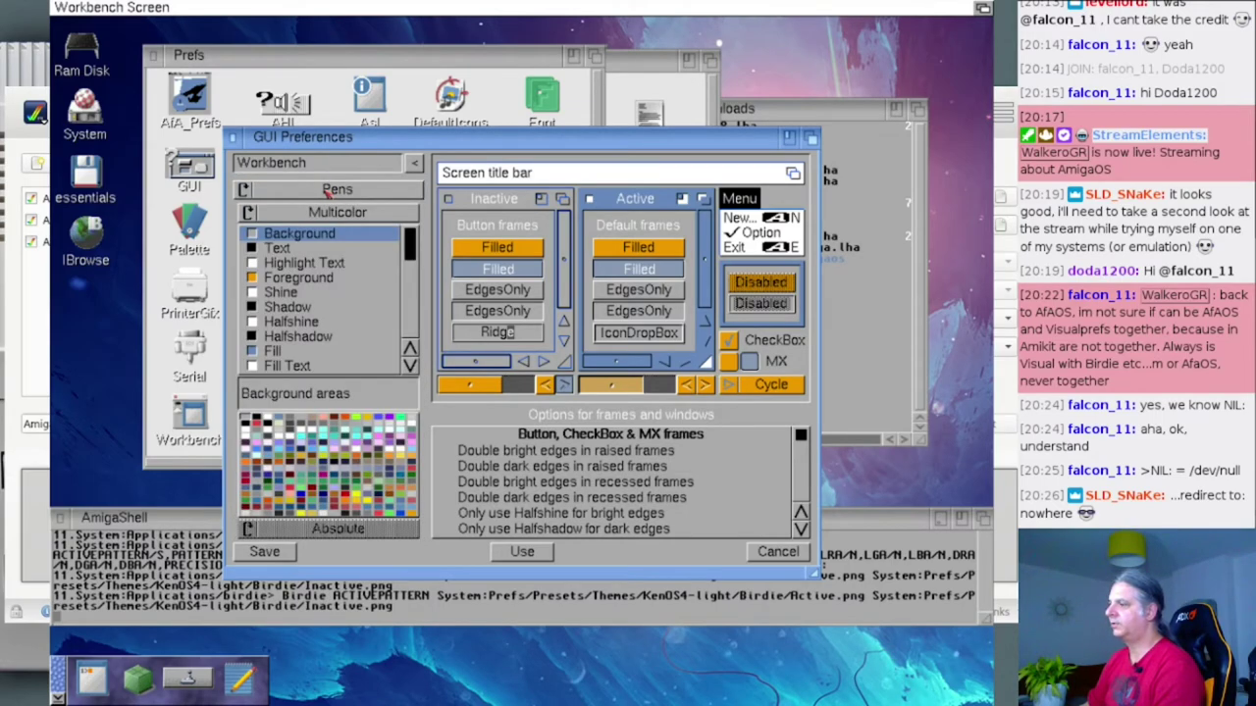
- Try to apply the loaded GUI theme without saving it, retrying the Workbench screen reset once before cancelling
click(517, 552)
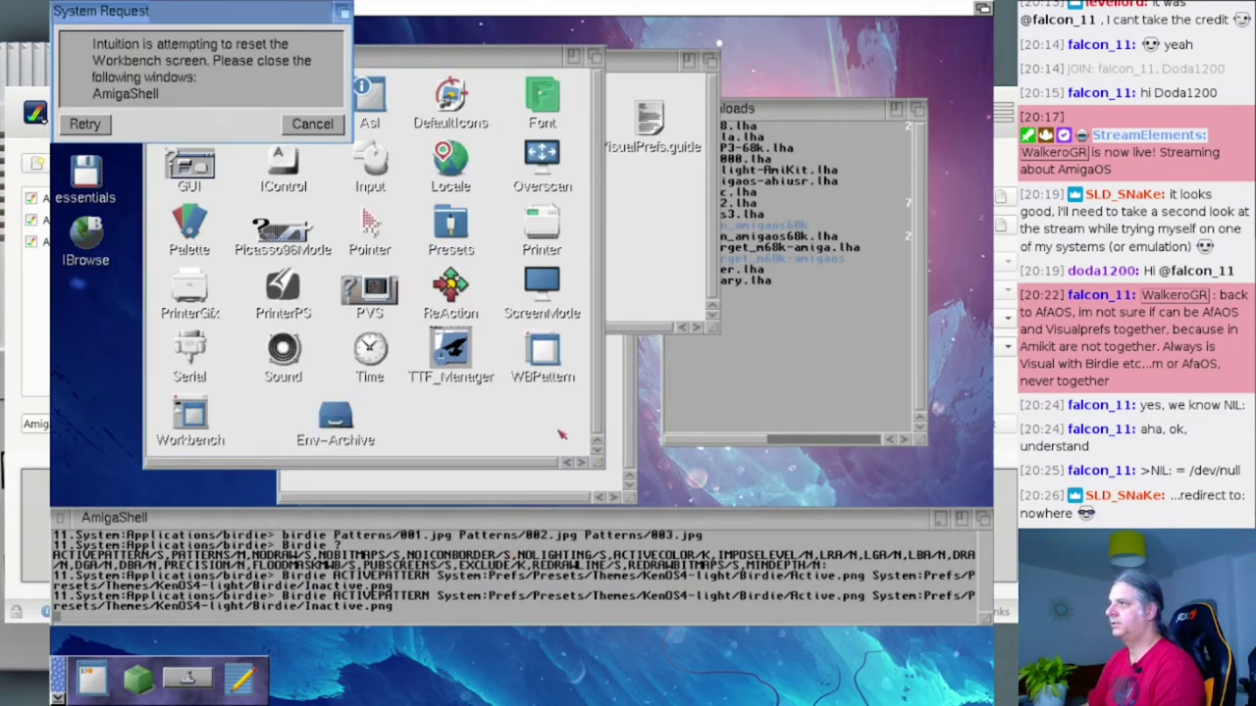
click(87, 124)
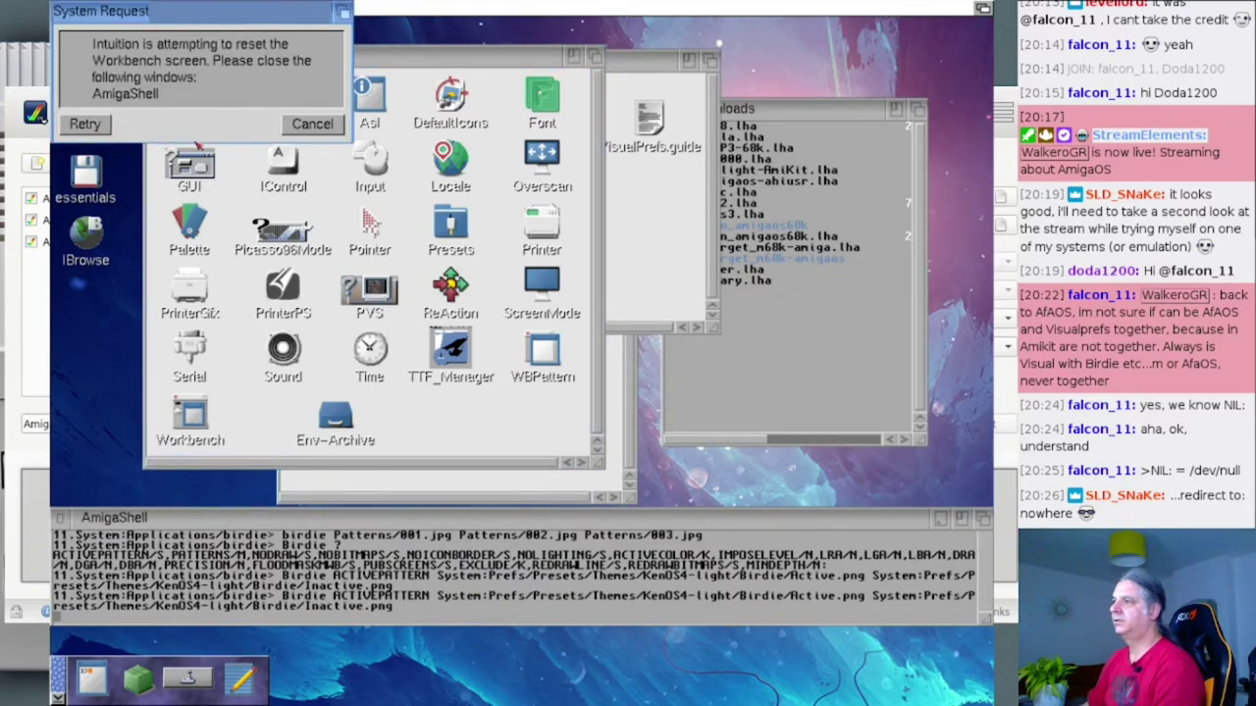
click(304, 125)
- Reopen the GUI preferences and save the loaded KenOS4-light theme, cancelling the Workbench reset request
double_click(176, 171)
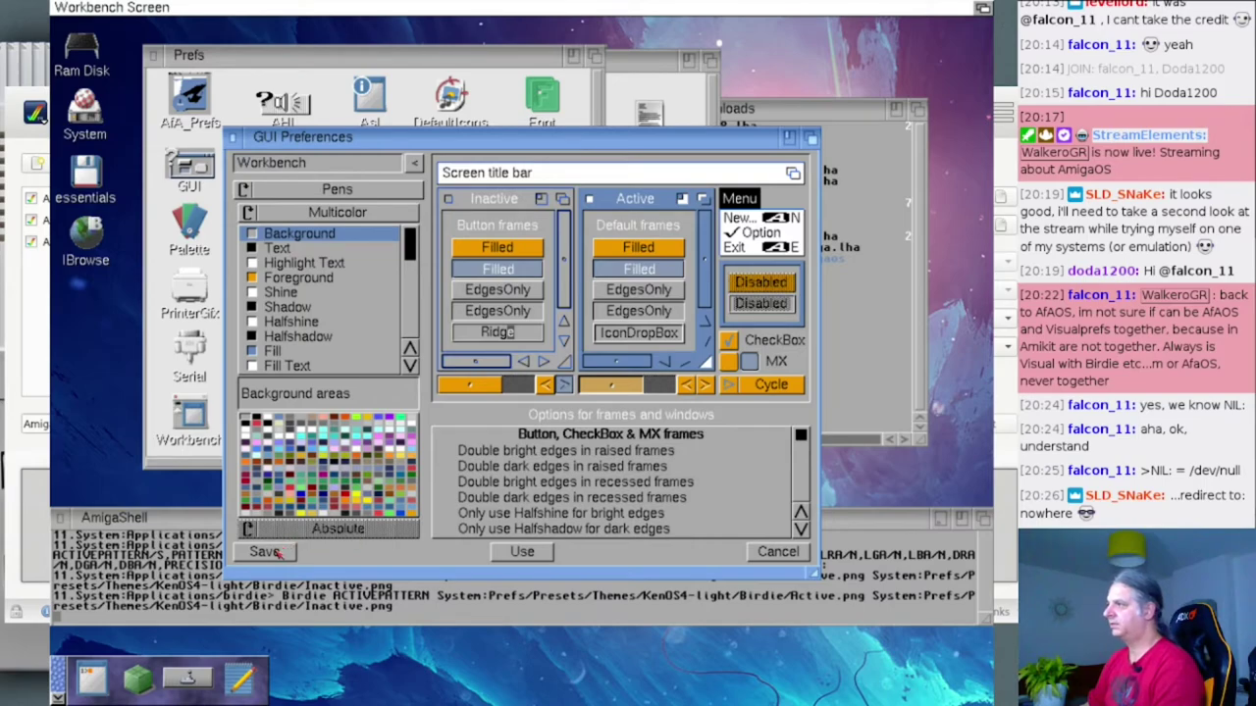
click(265, 552)
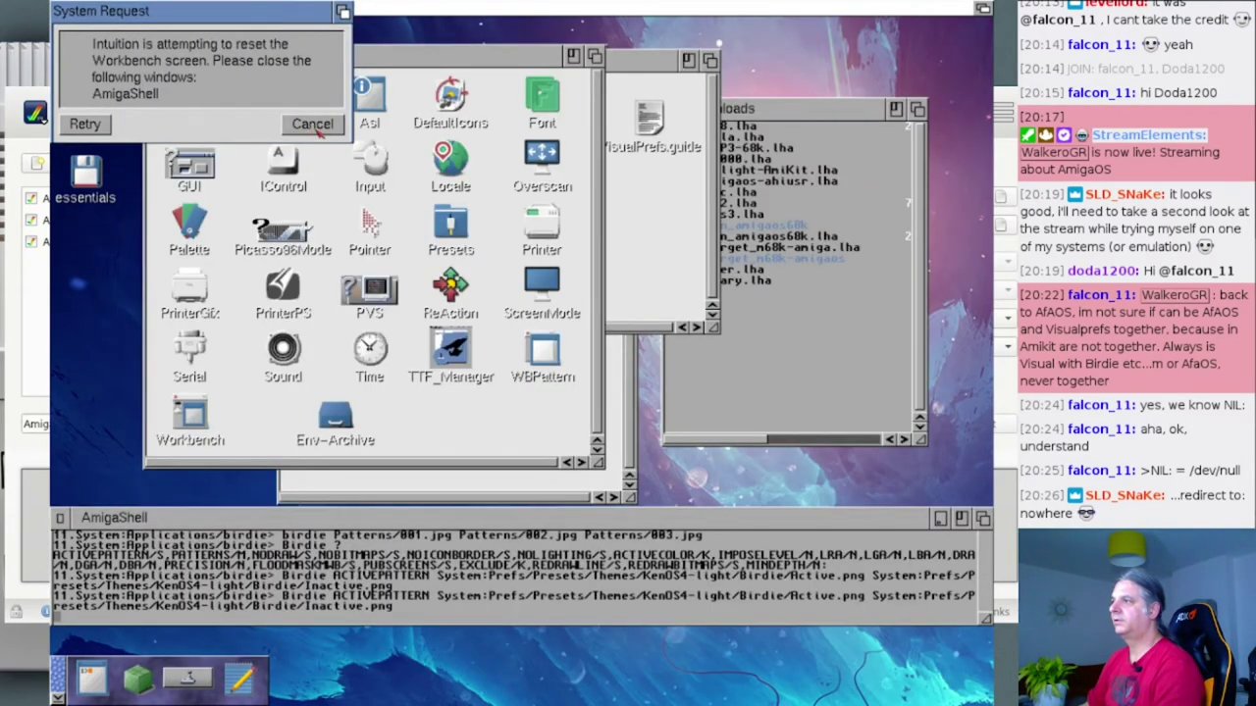
click(287, 119)
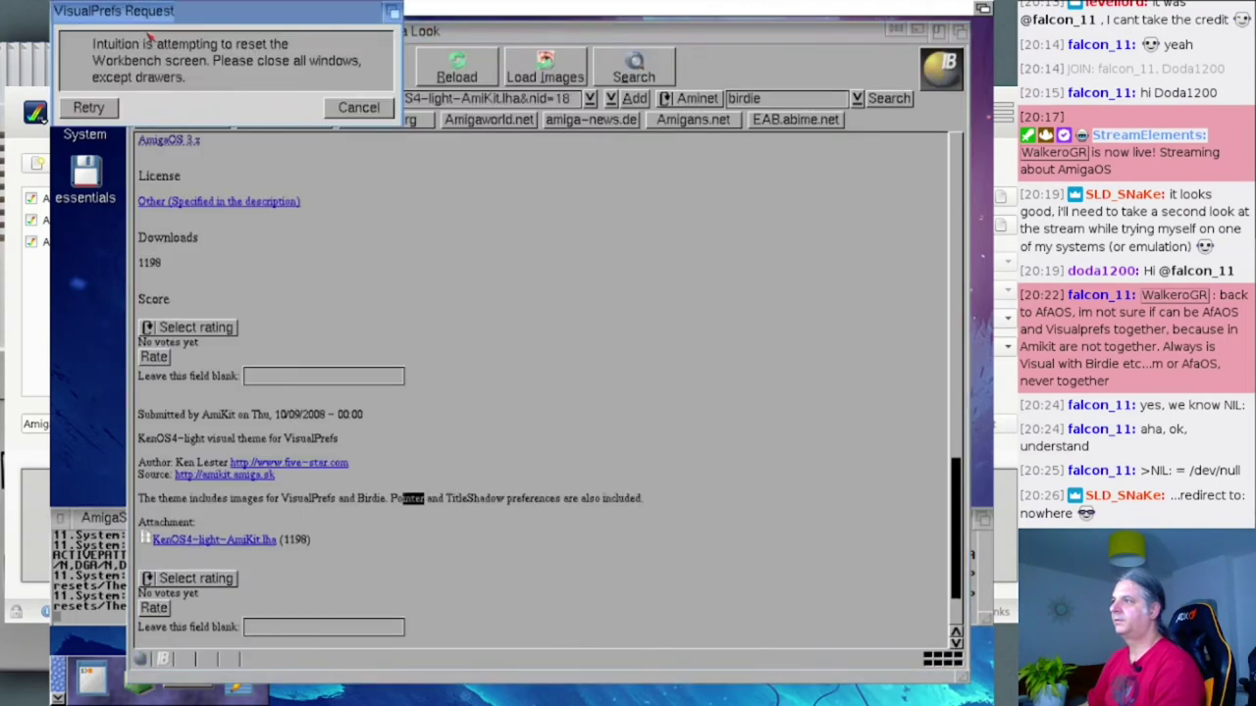
- Quit the web browser and retry the pending Workbench screen reset
click(426, 40)
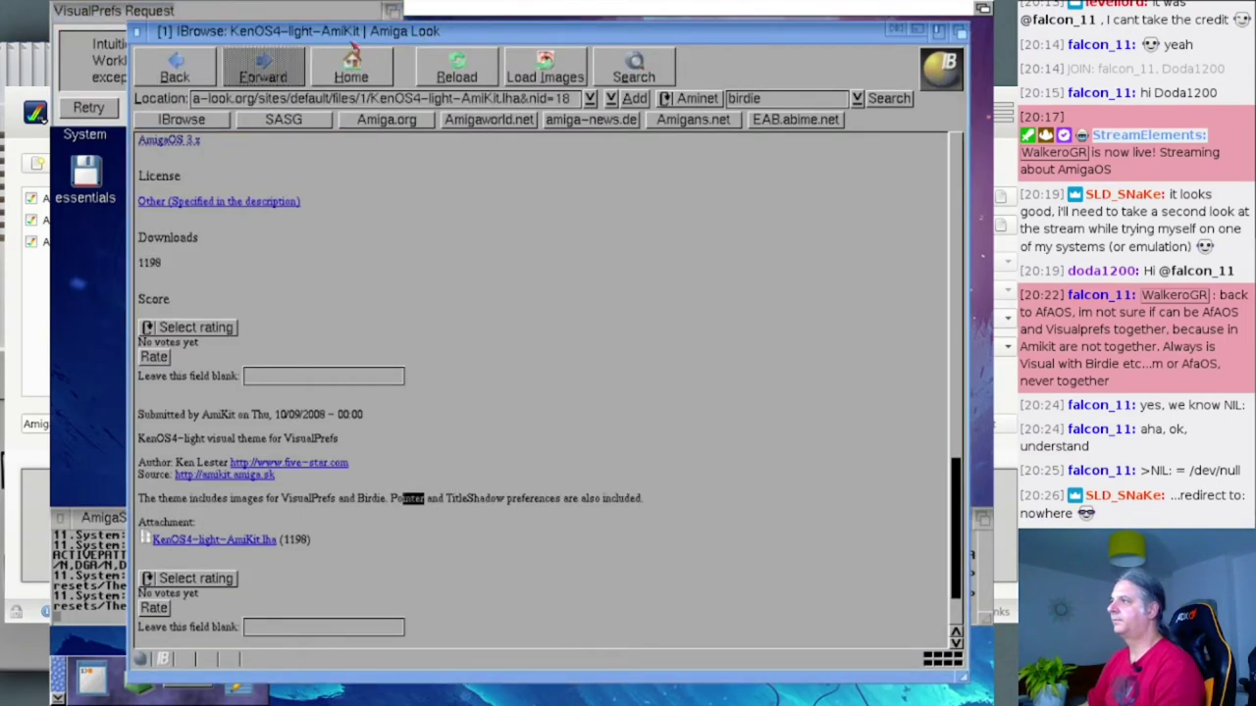
right_click(116, 7)
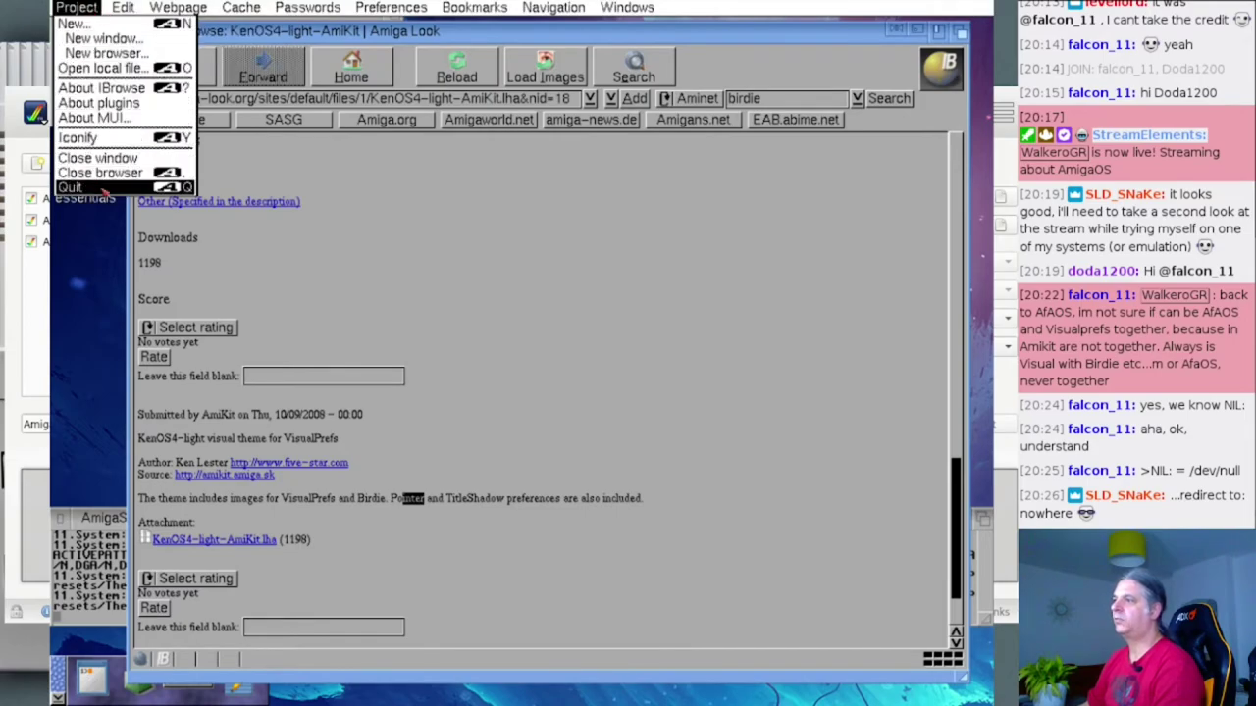
click(102, 191)
click(103, 223)
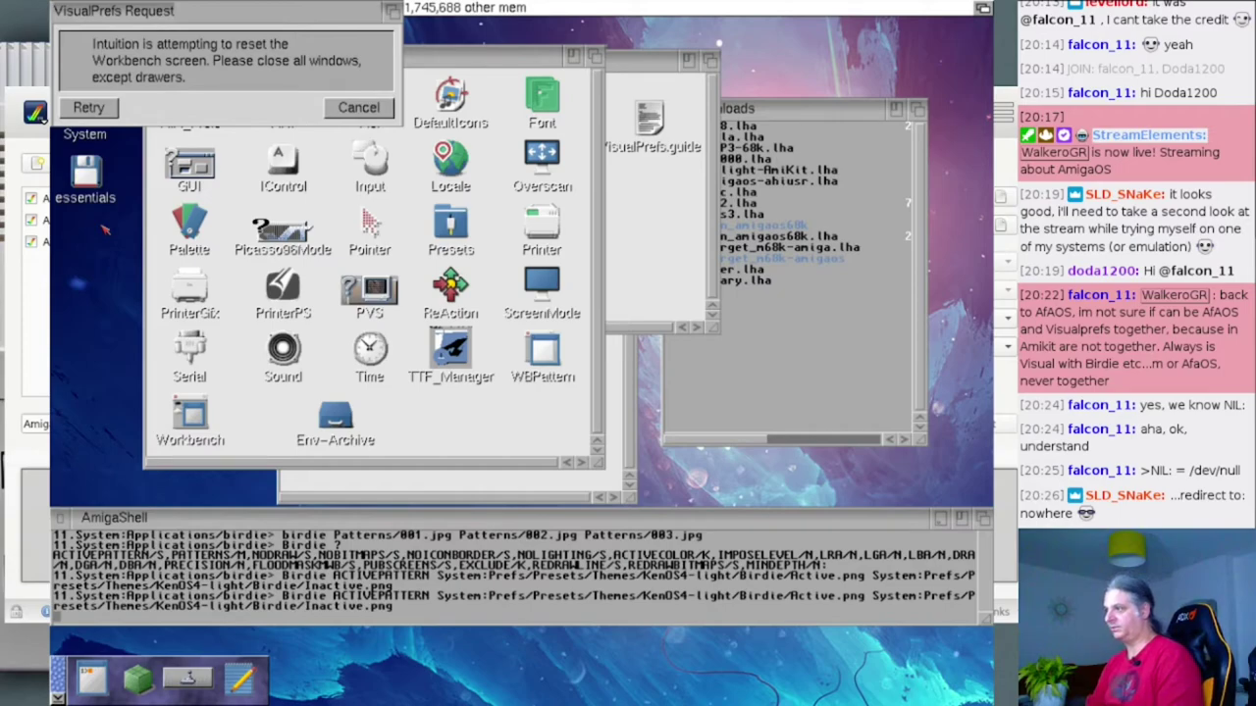
click(88, 107)
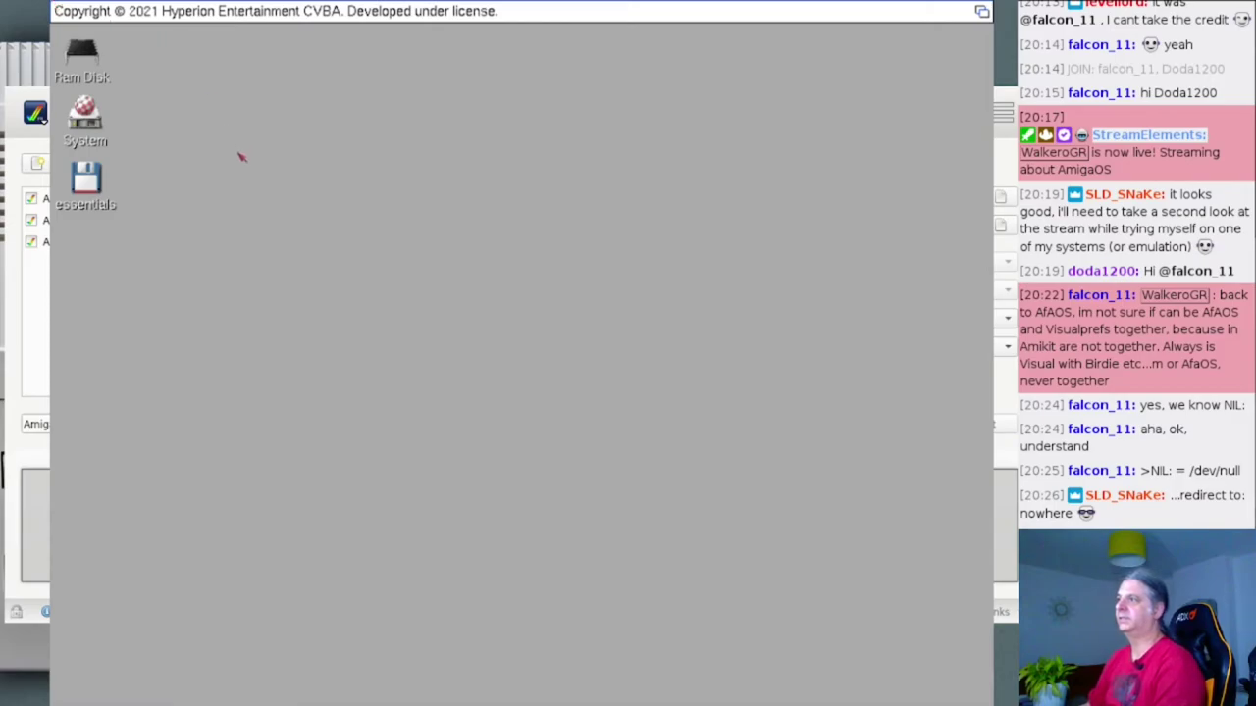
- Open the System and essentials drawers, then move and resize their windows to inspect the new window borders
double_click(97, 124)
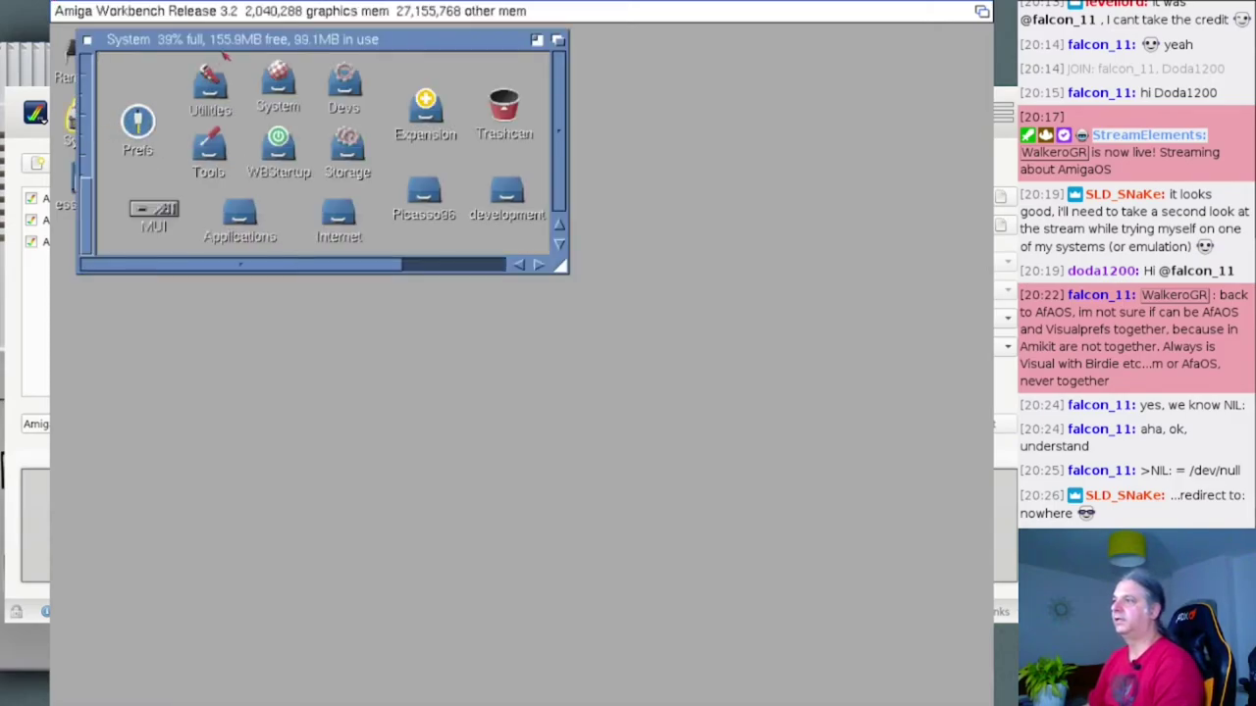
drag(227, 44, 349, 84)
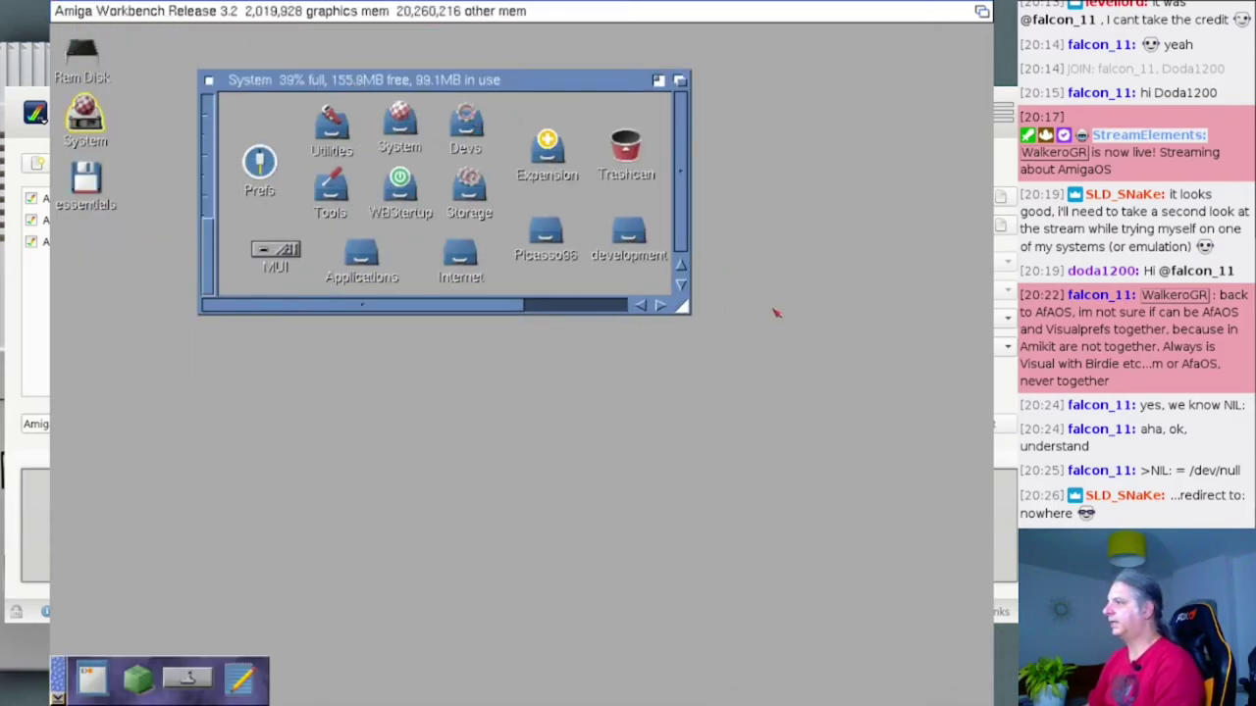
drag(516, 87, 461, 64)
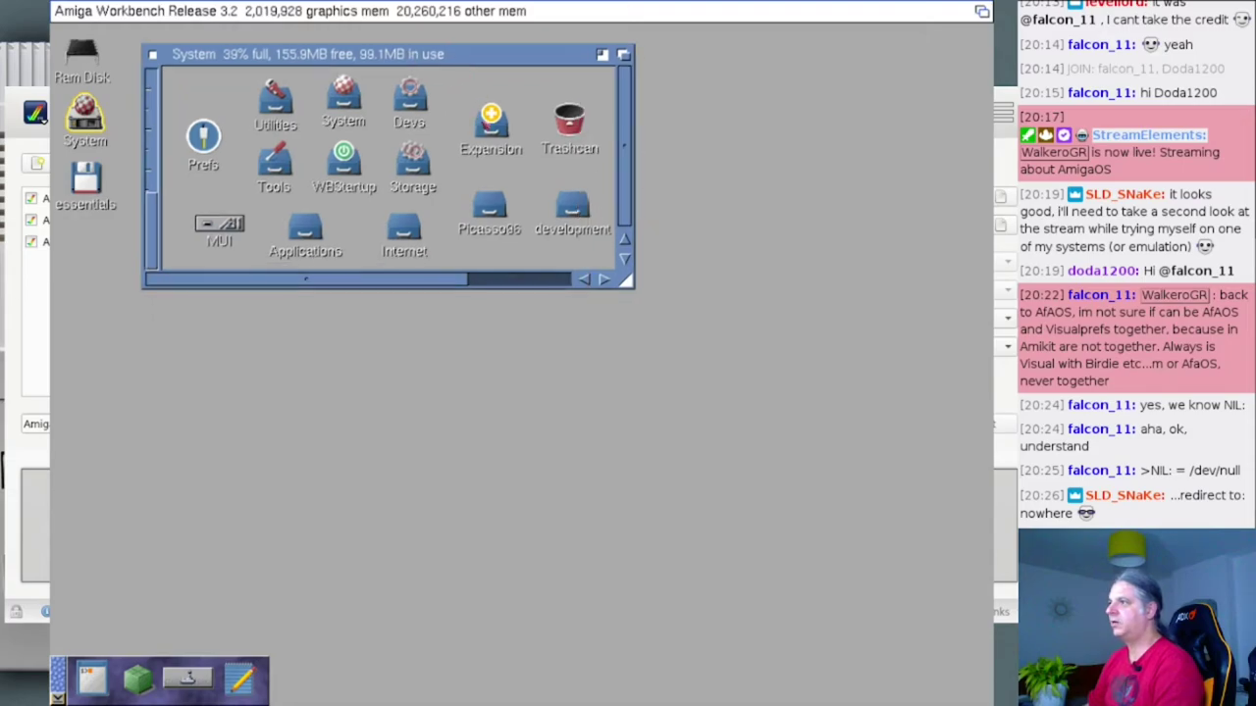
drag(184, 61, 255, 65)
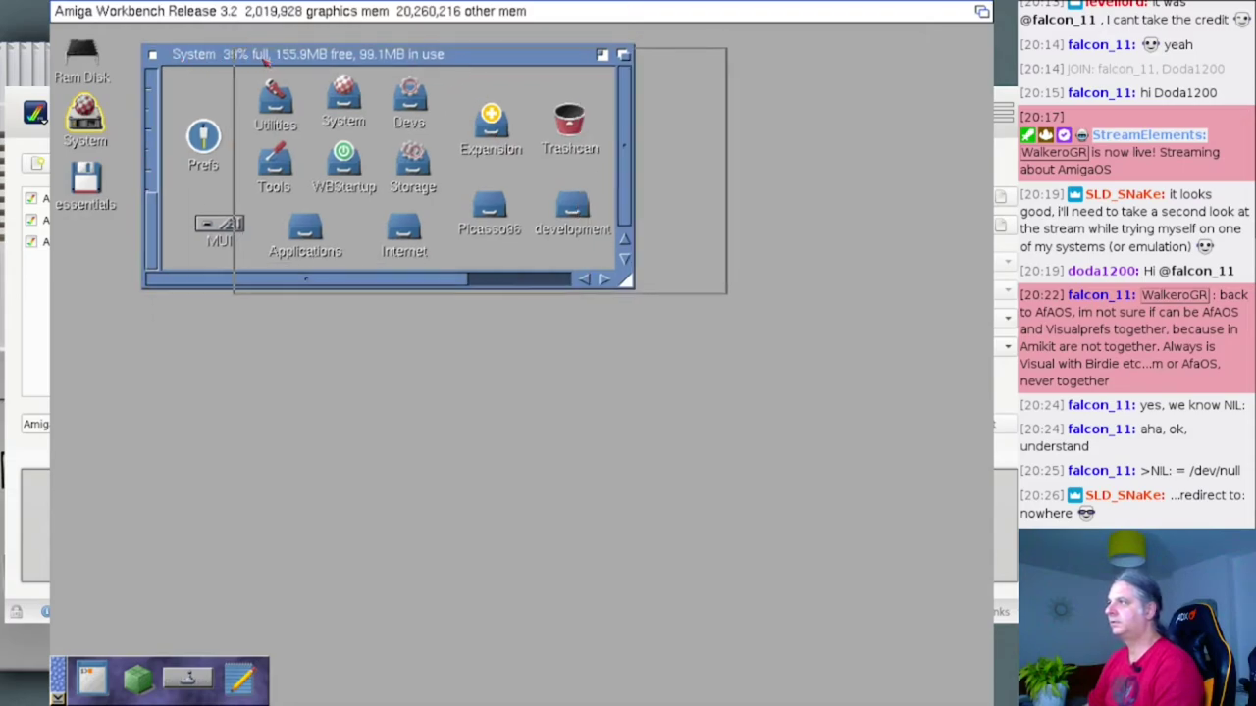
drag(713, 294, 926, 382)
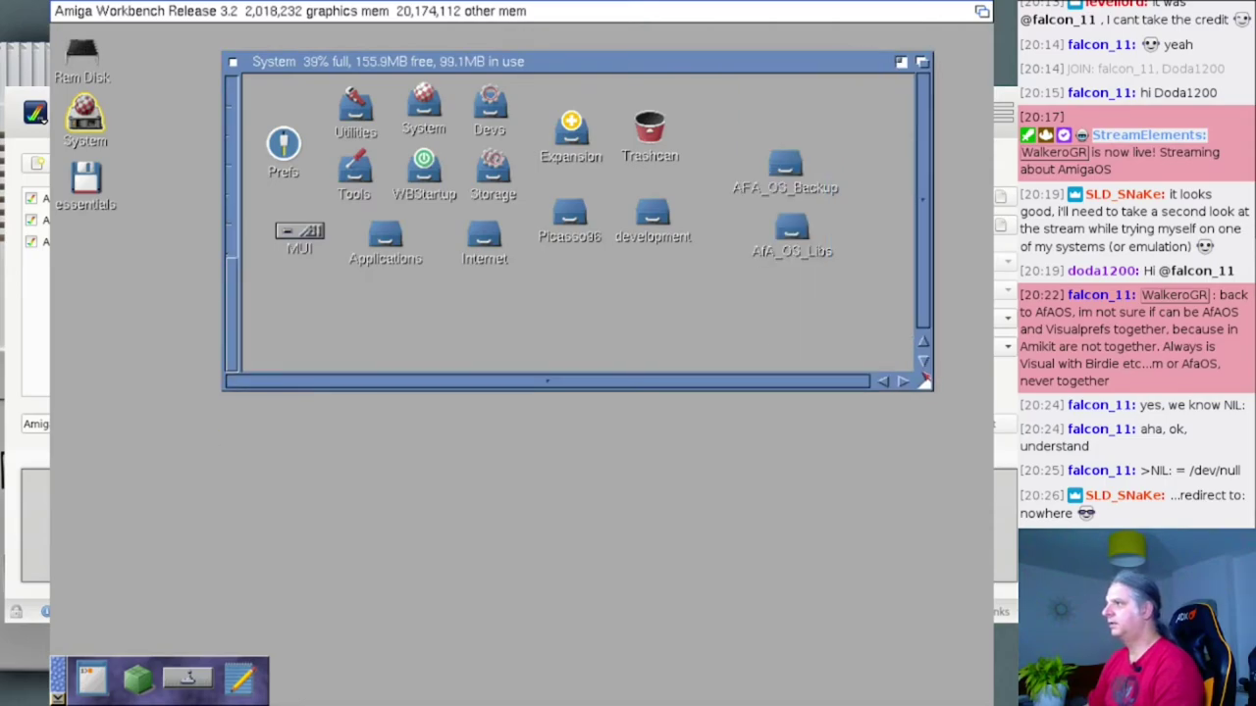
double_click(85, 206)
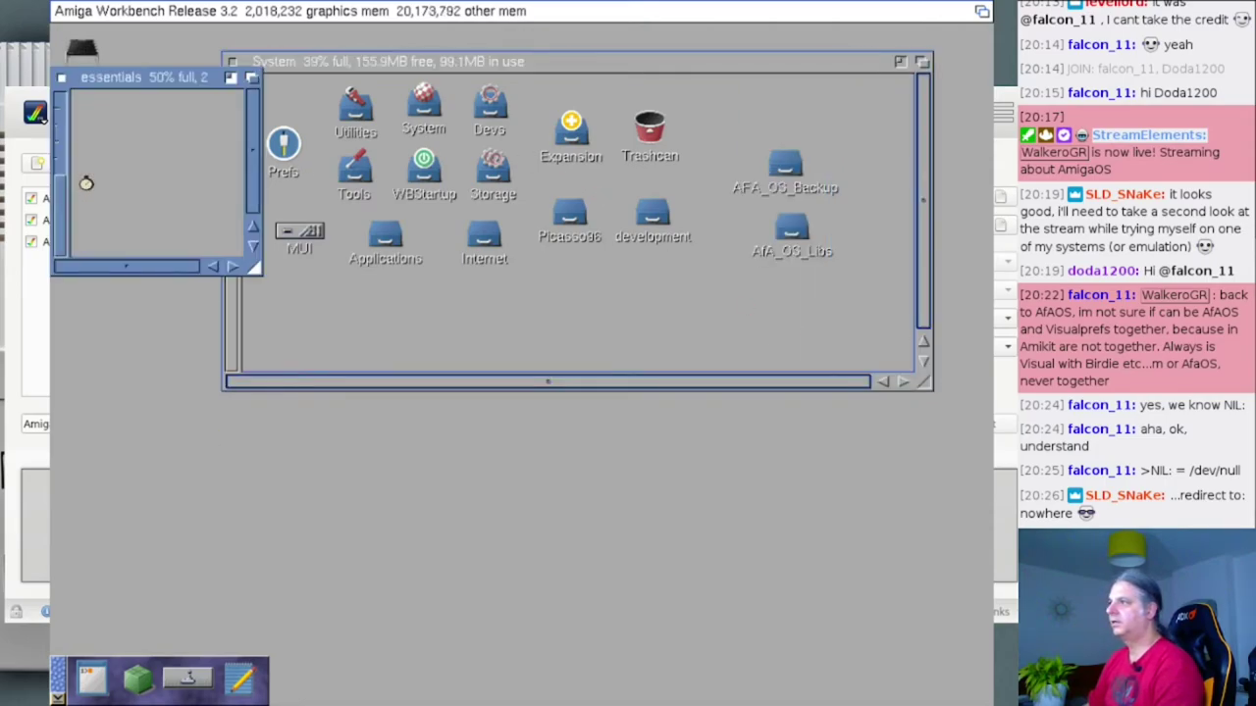
drag(144, 88, 210, 415)
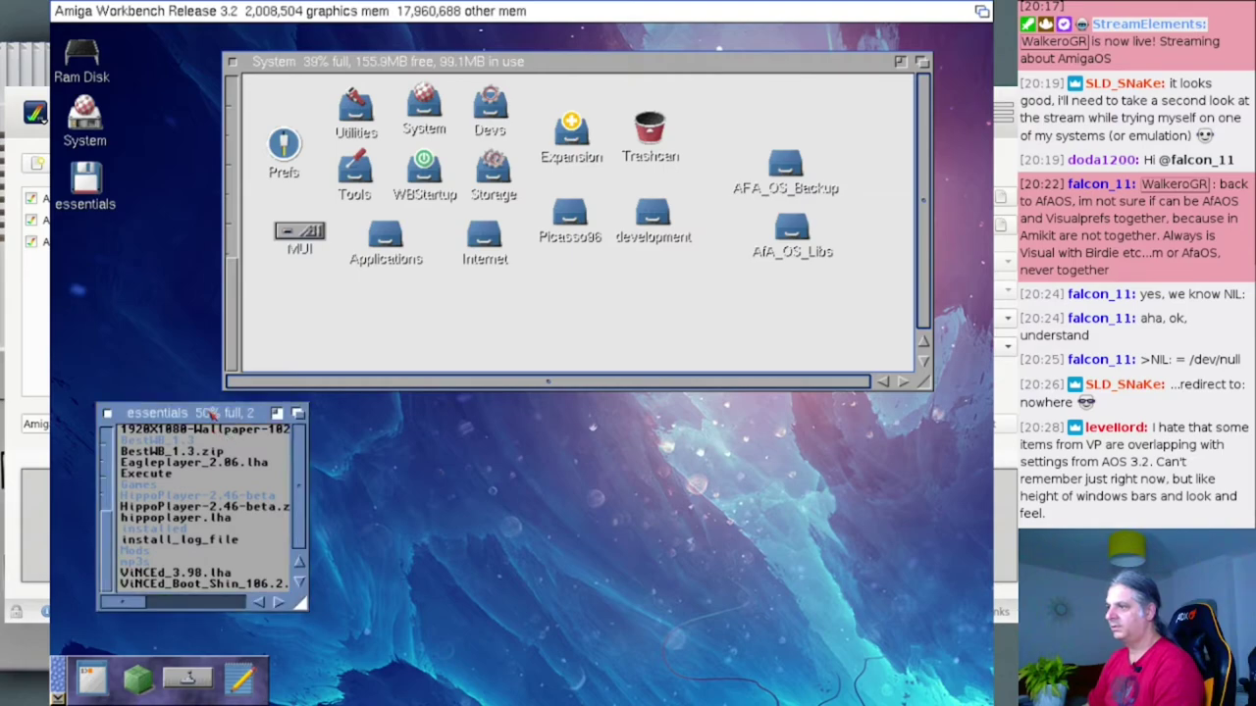
click(274, 334)
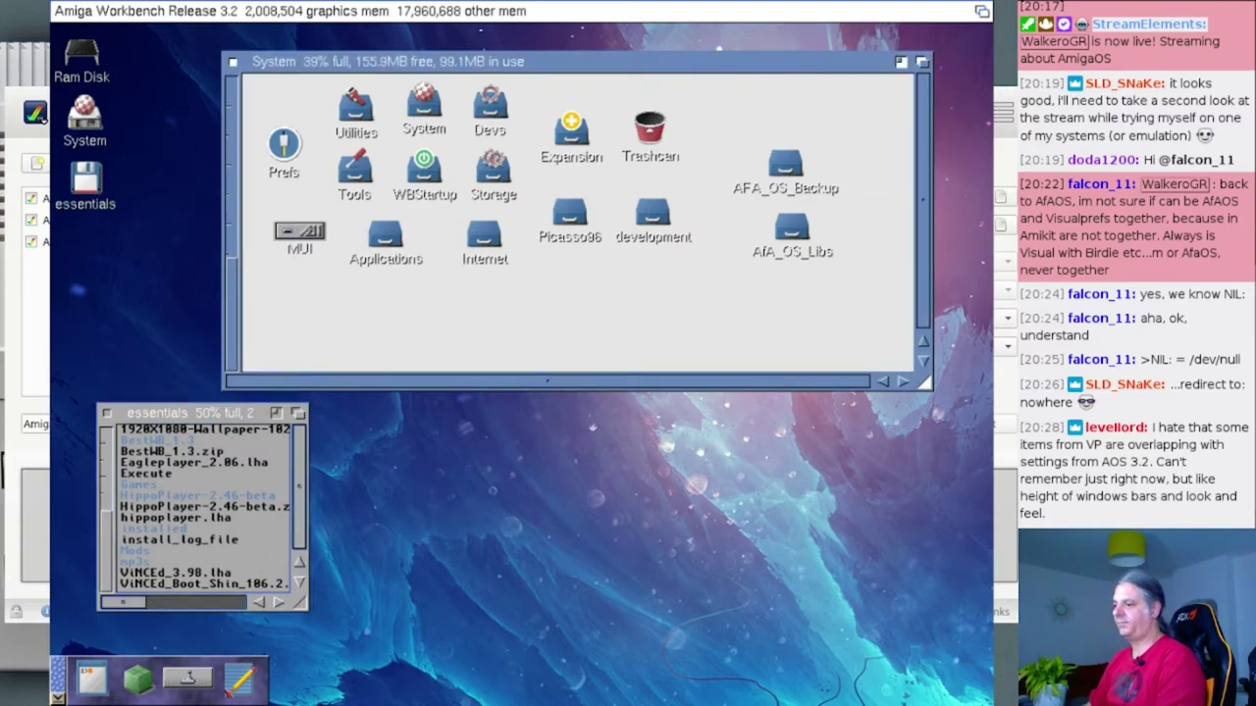
- Start TextEdit in an enlarged window and open the Startup-sequence file from the S drawer
click(238, 678)
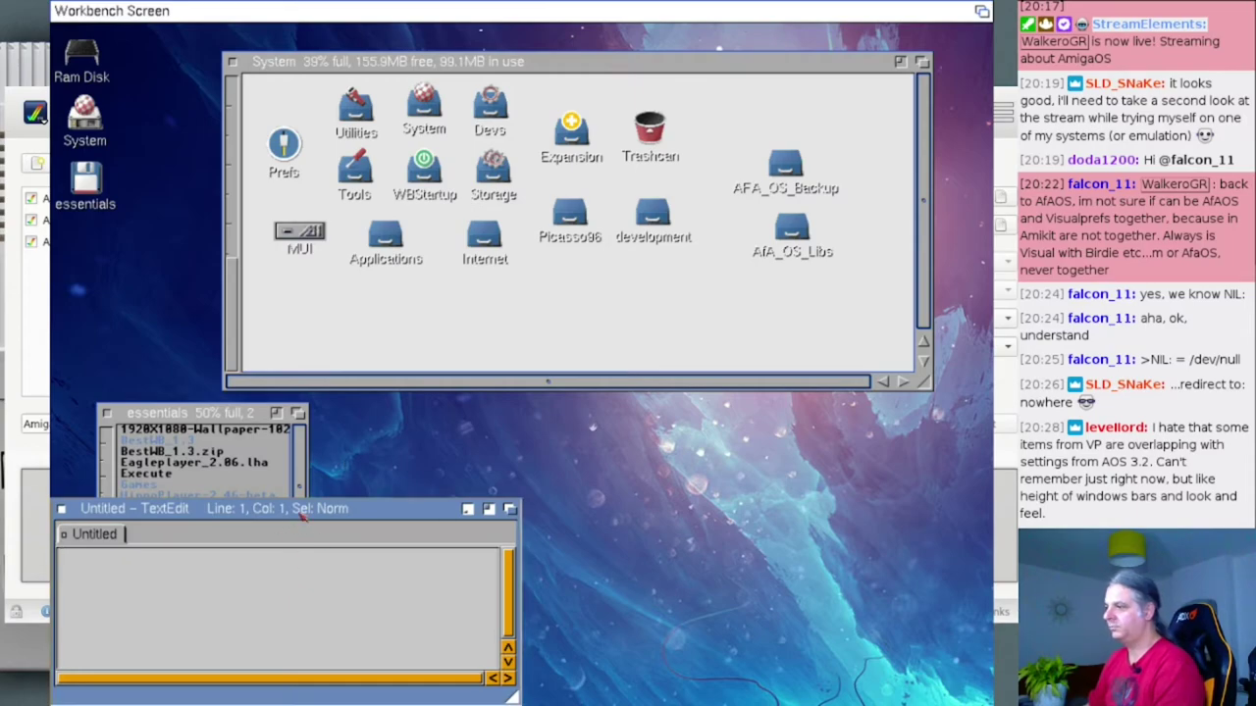
drag(304, 510, 559, 52)
drag(769, 241, 863, 525)
right_click(77, 10)
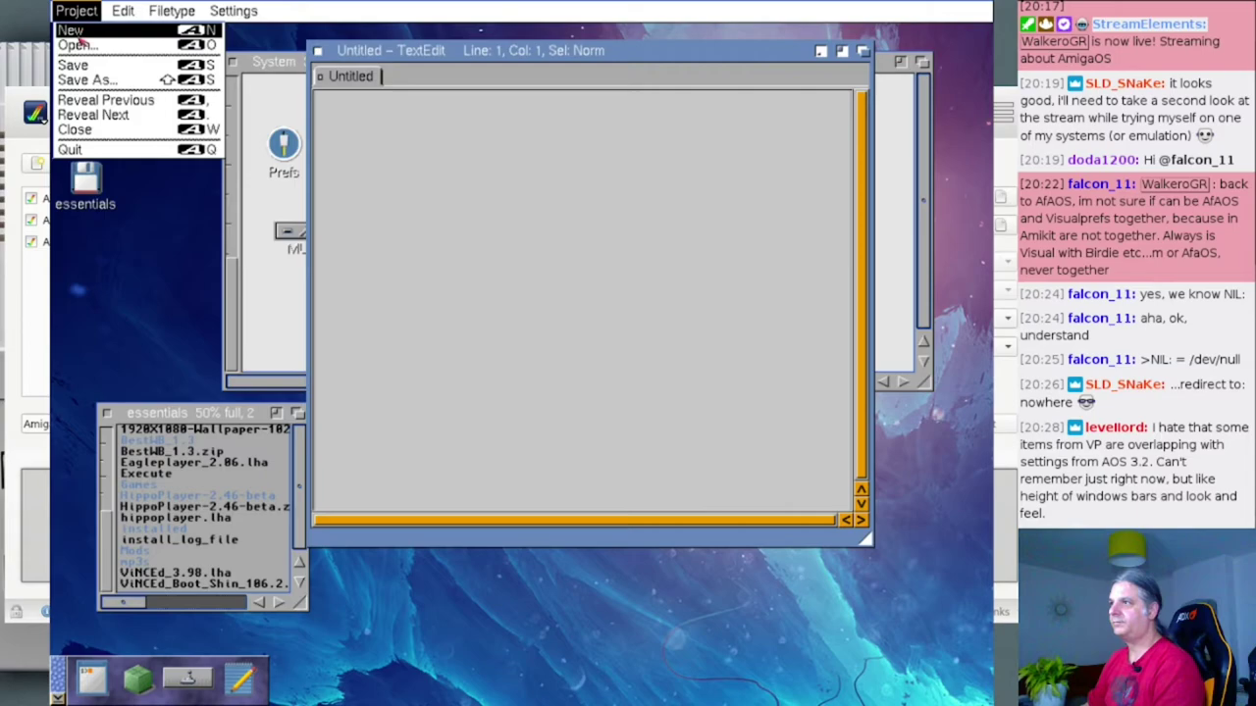
click(79, 45)
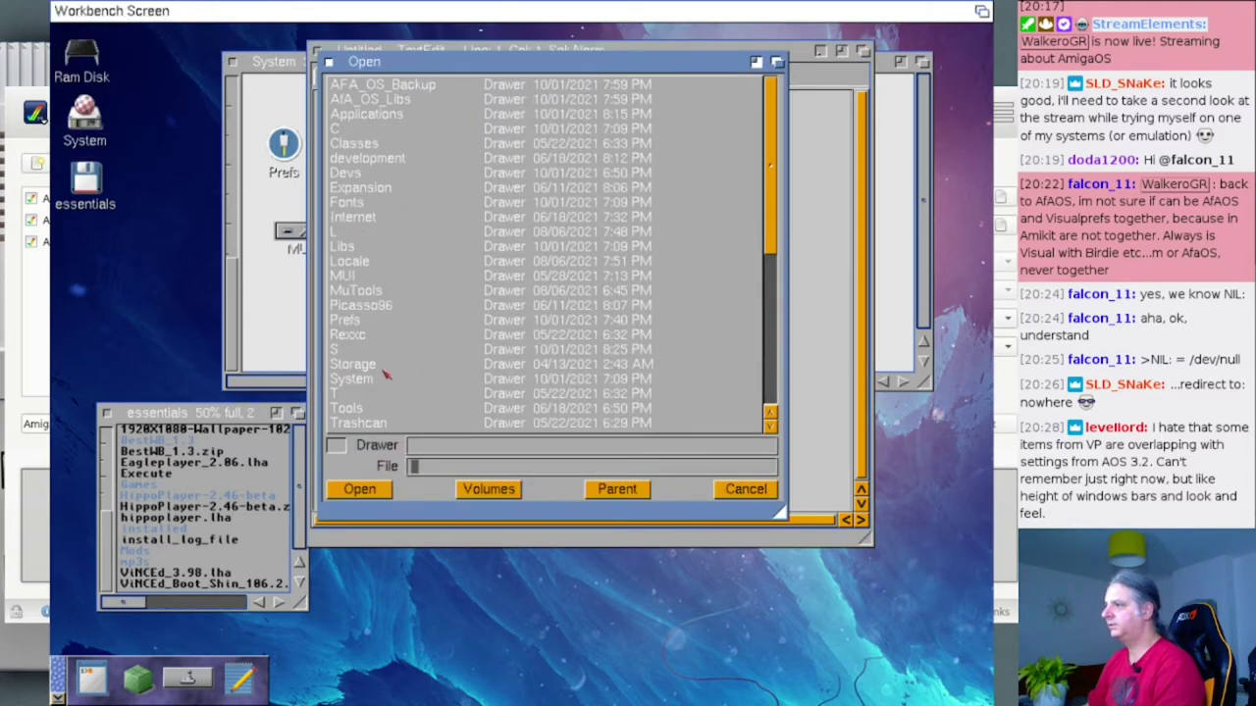
click(338, 349)
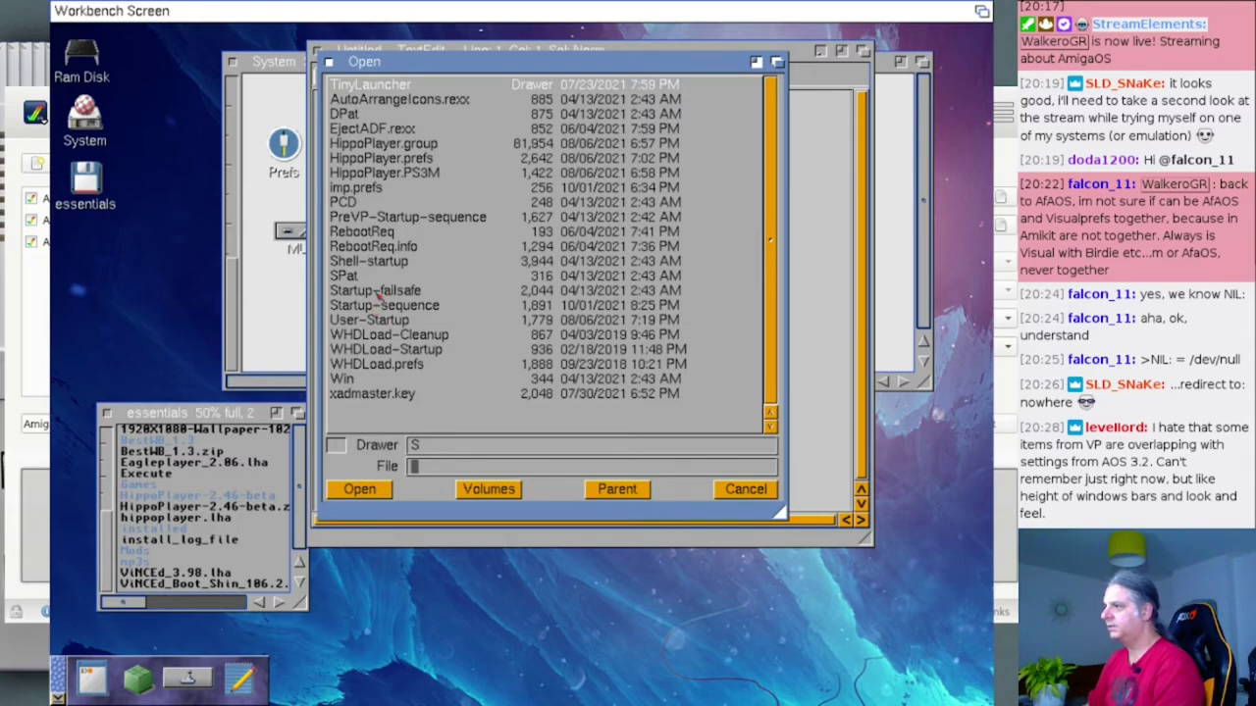
double_click(379, 307)
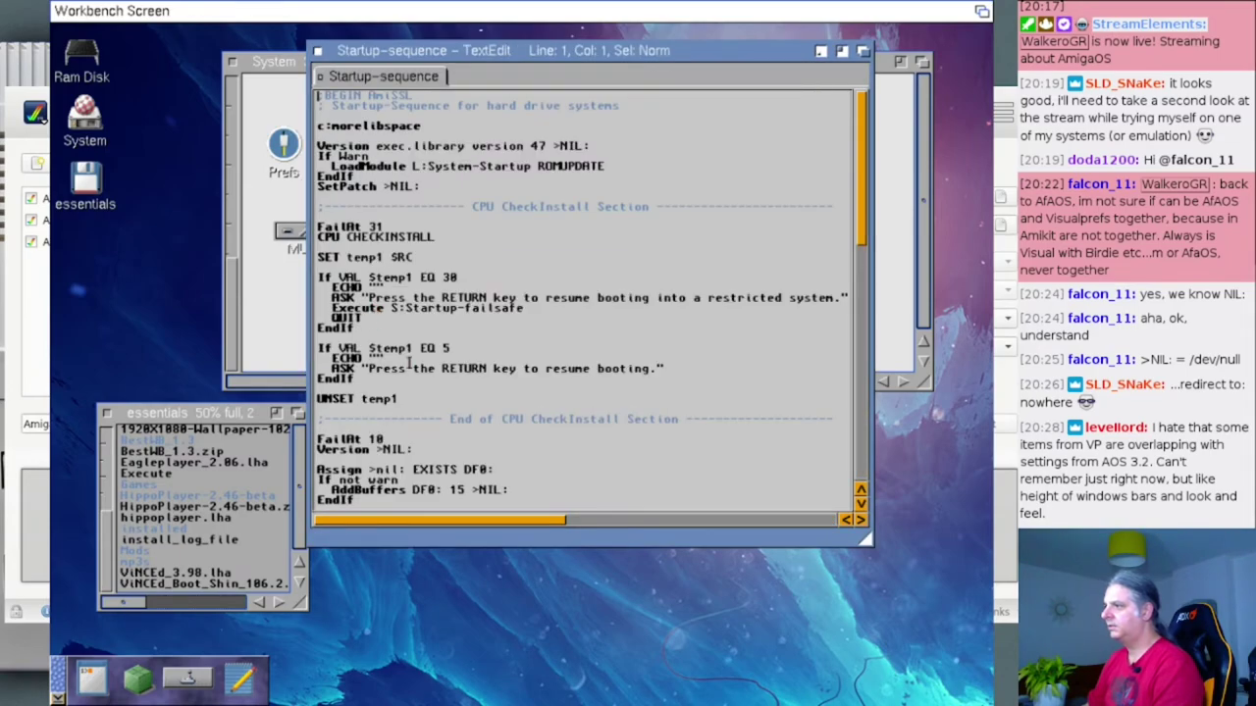
- Find the Birdie ACTIVEPATTERN line in Startup-sequence and check how the Birdie command is called
scroll(643, 480, down, 15)
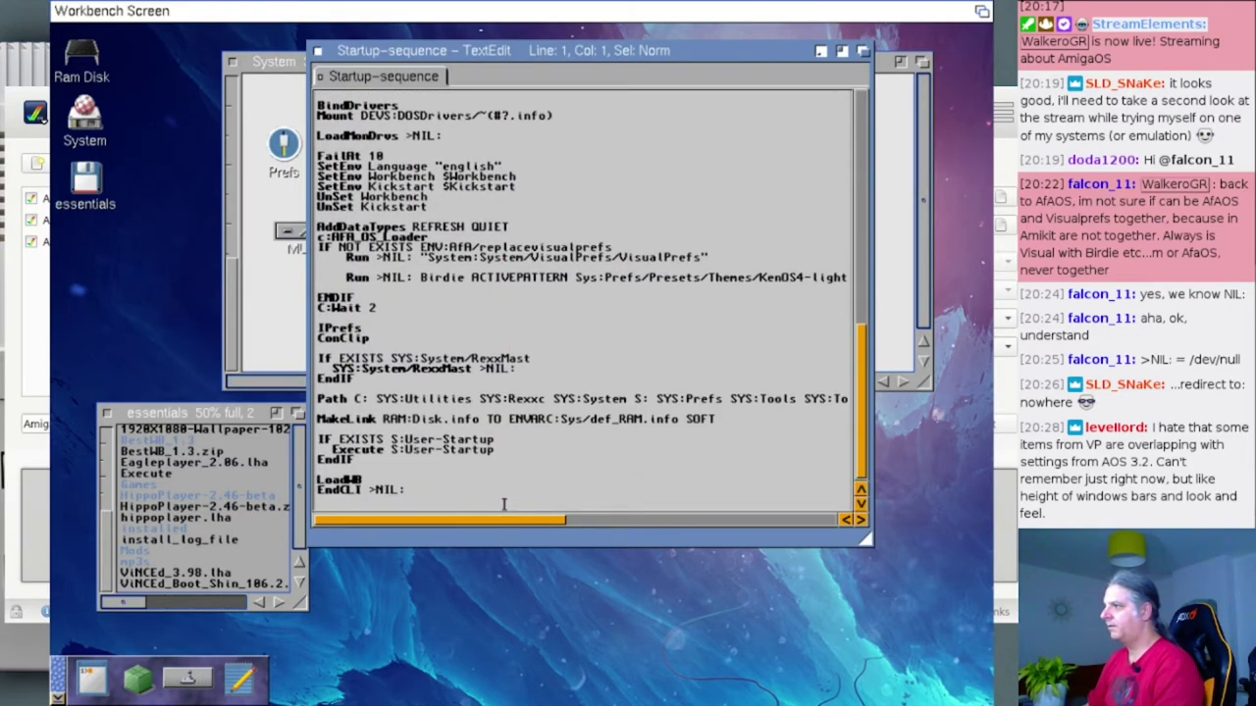
click(423, 279)
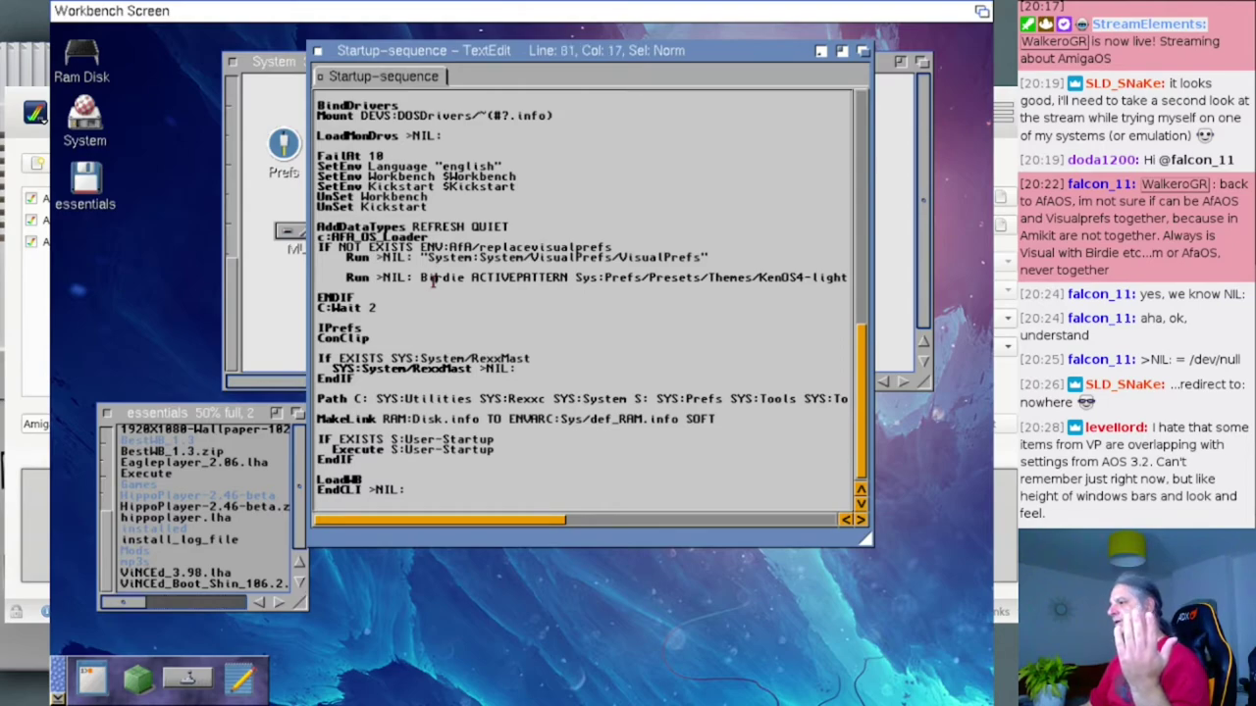
double_click(433, 279)
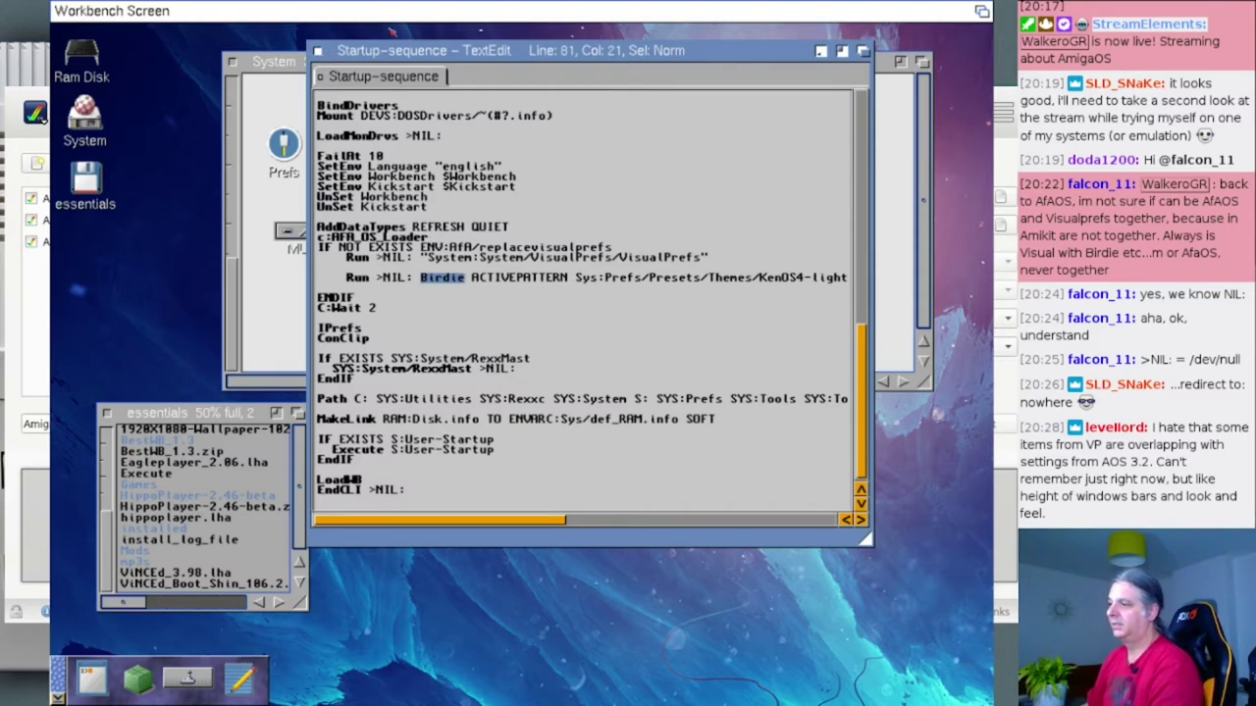
key(Up)
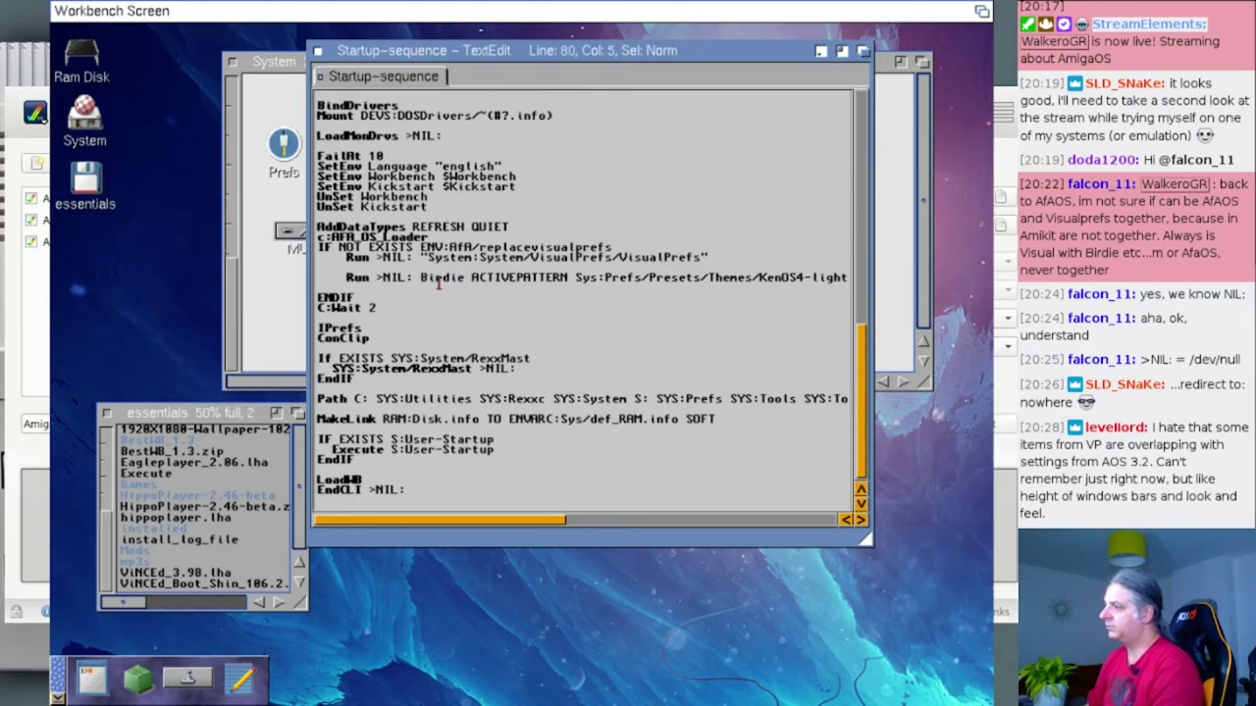
double_click(441, 279)
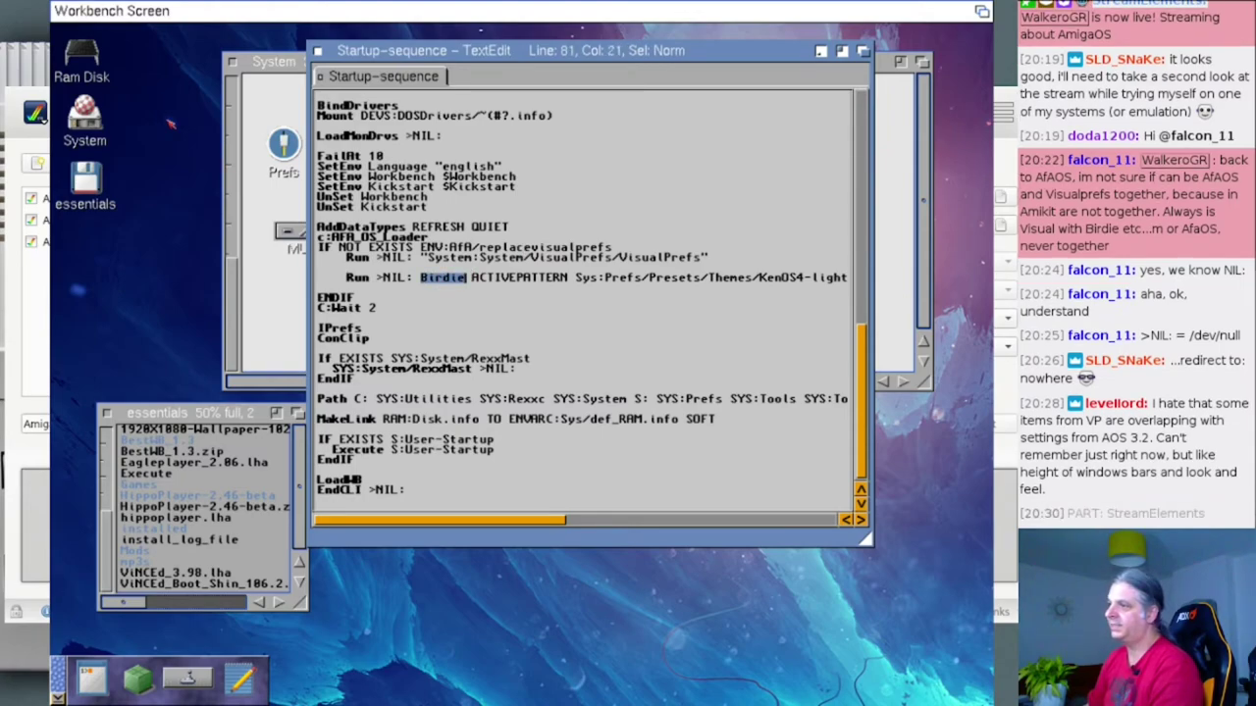
- Open the birdie drawer inside System's Applications drawer and widen its window to show all its files
double_click(84, 116)
double_click(388, 235)
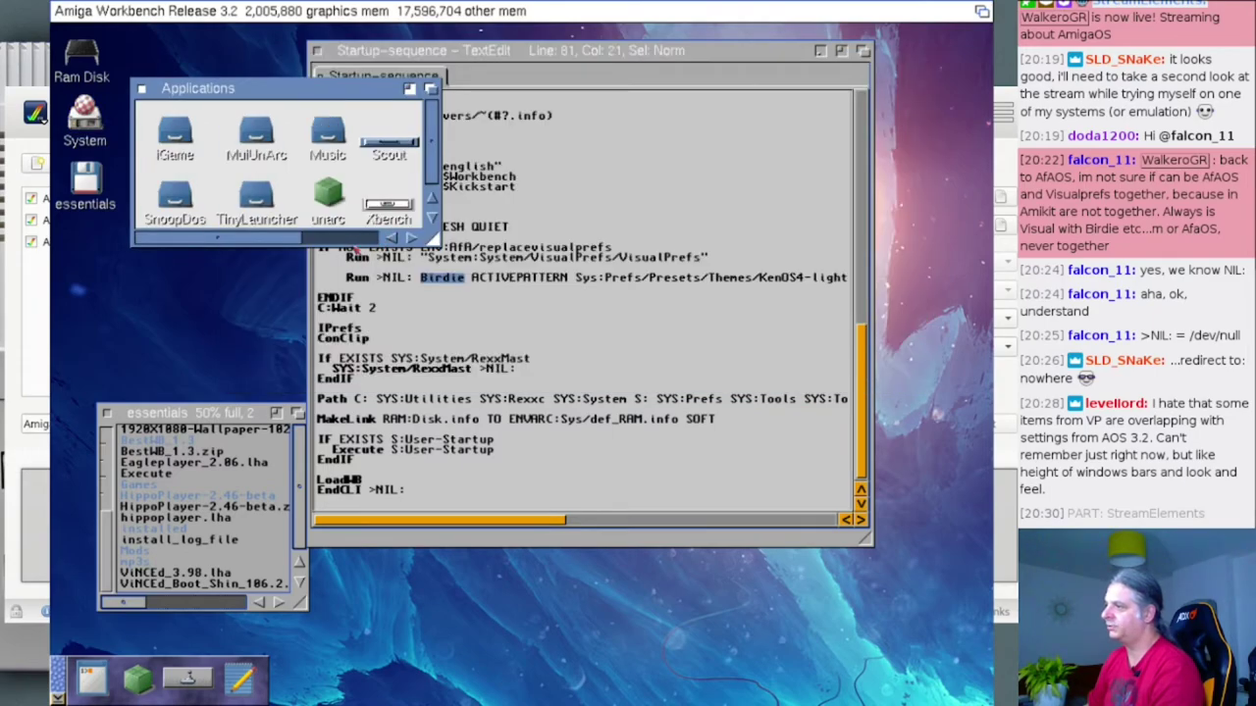
click(359, 238)
double_click(396, 145)
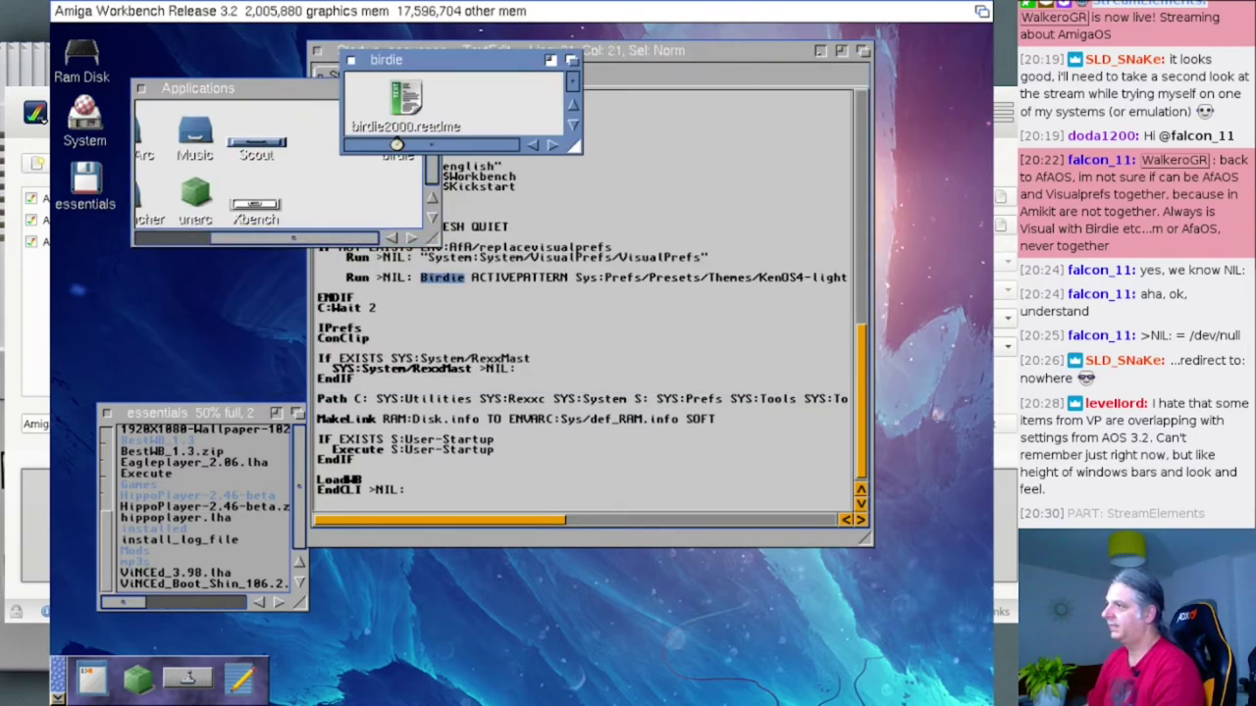
drag(575, 147, 883, 179)
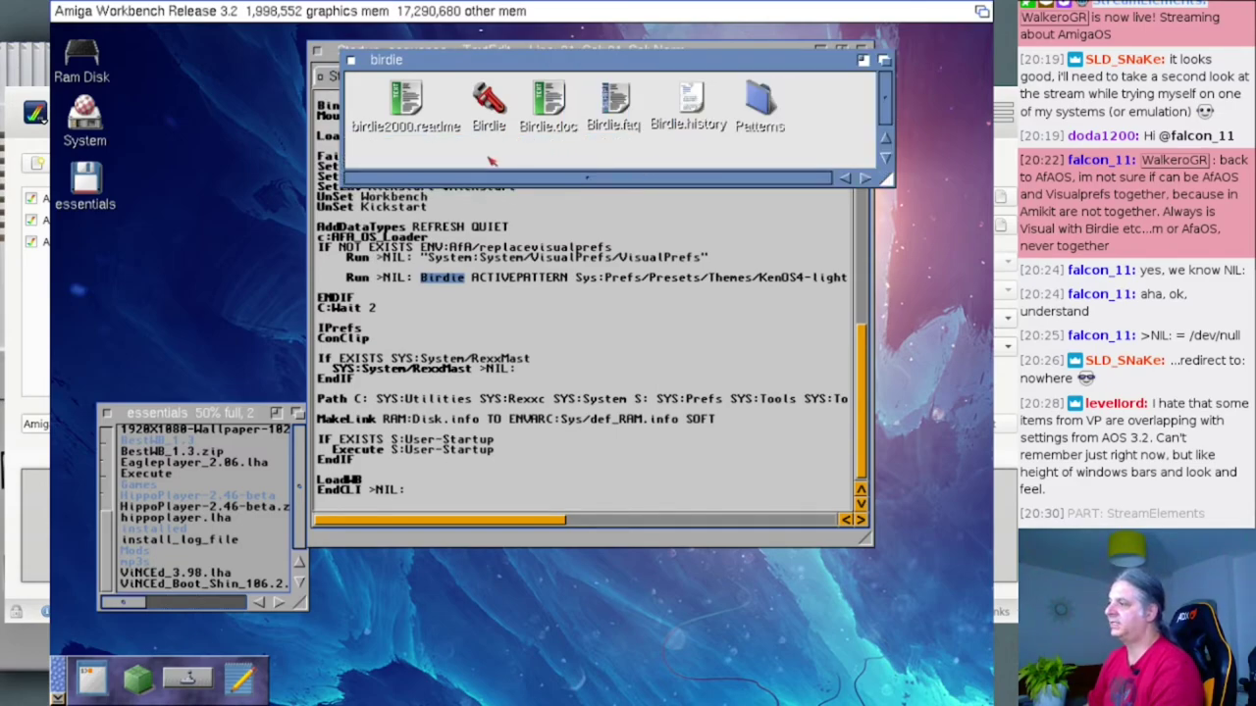
- Execute the newshell command to open a shell in the birdie drawer
right_click(489, 145)
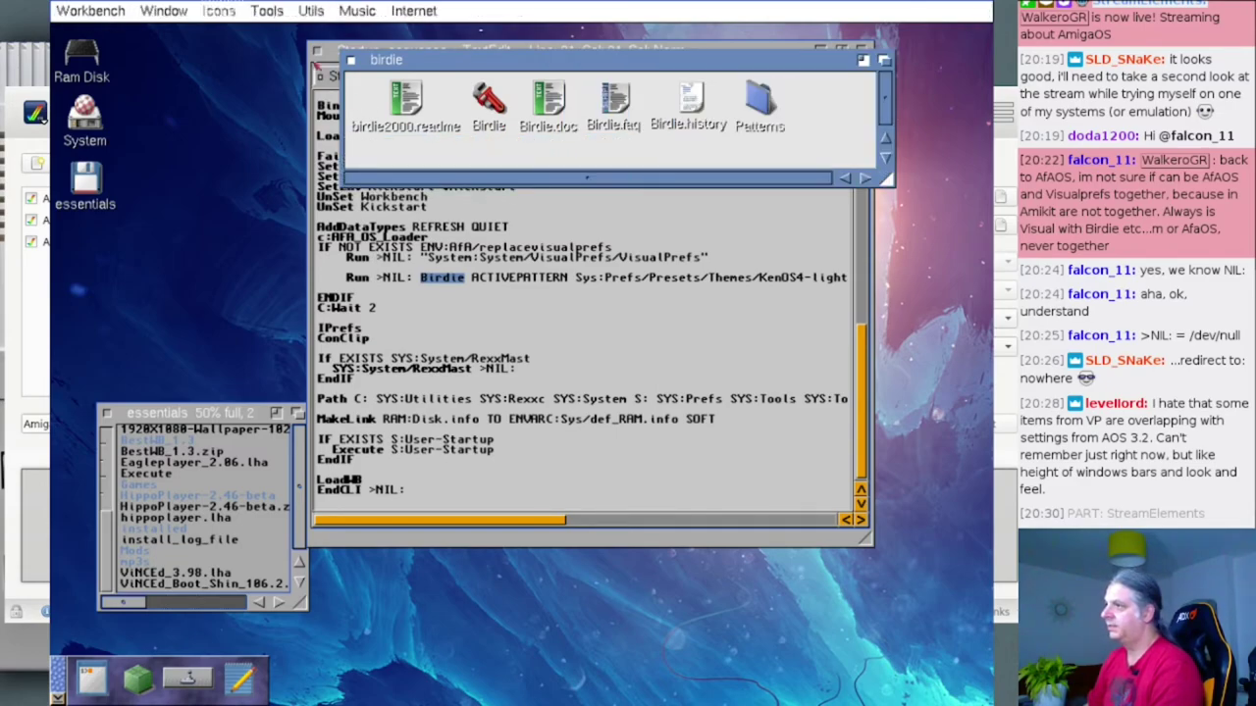
mouse_move(90, 11)
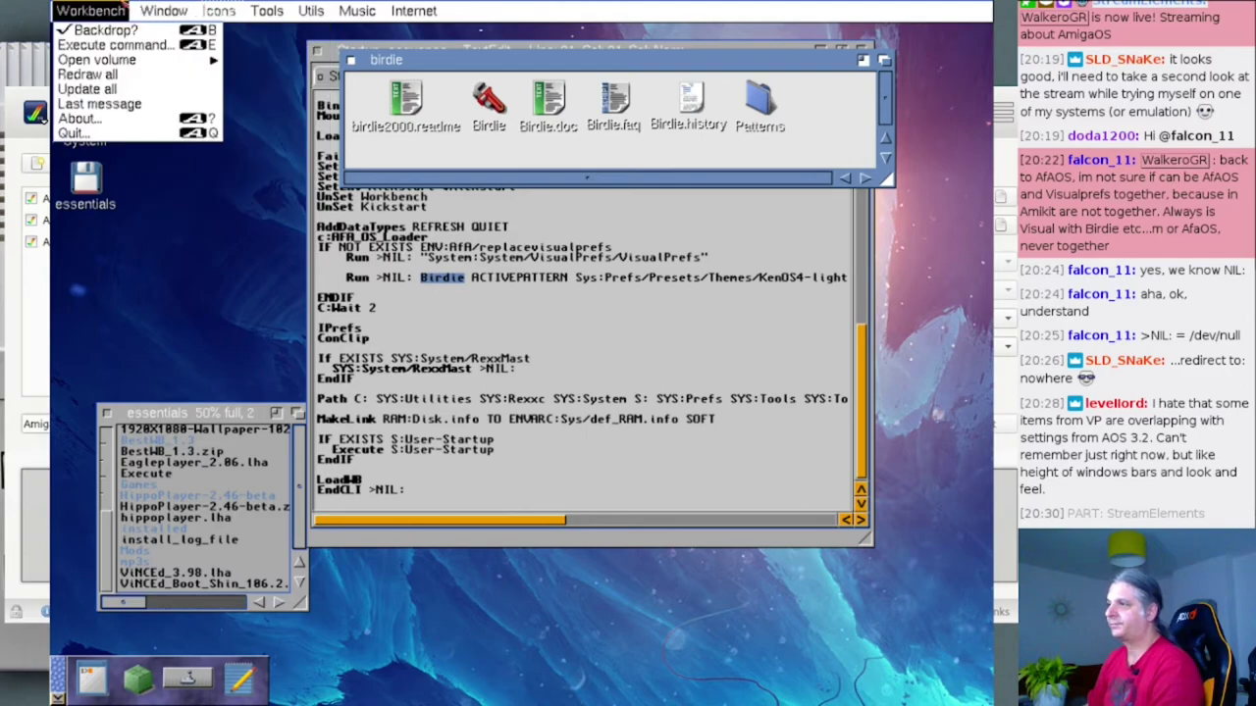
right_click(111, 45)
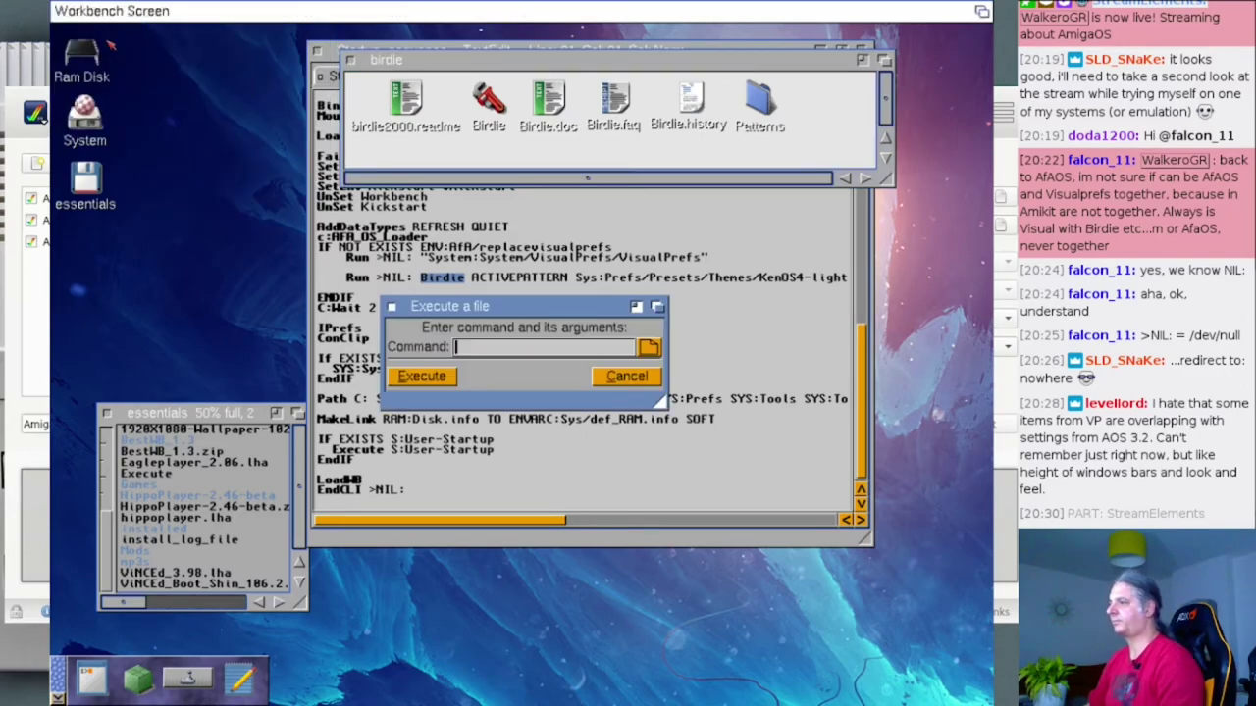
text(newshel)
key(Return)
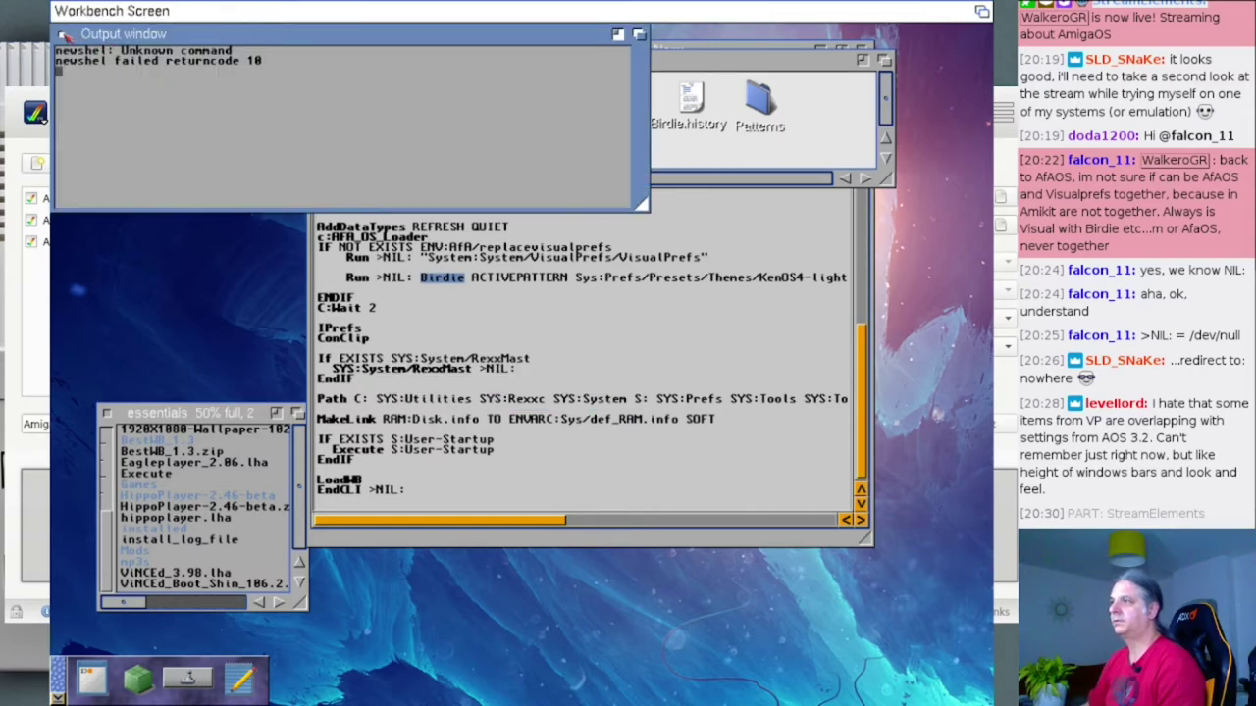
click(61, 35)
right_click(110, 45)
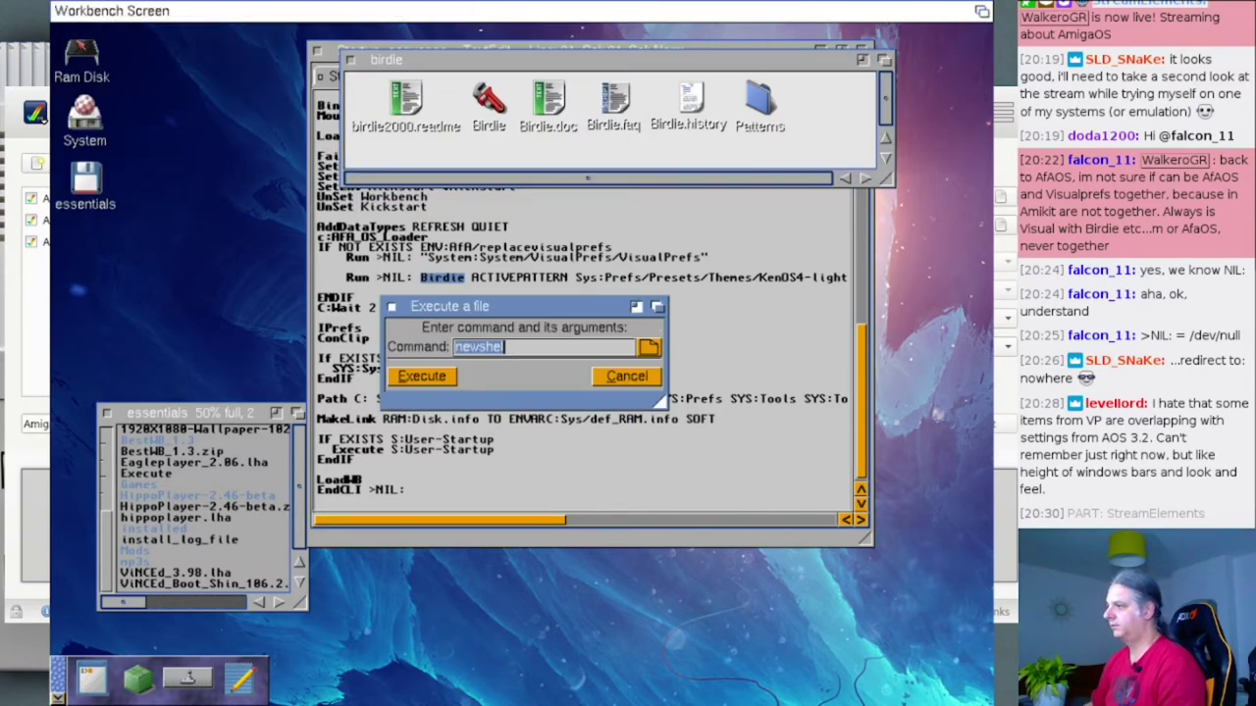
key(Right)
text(l)
key(Return)
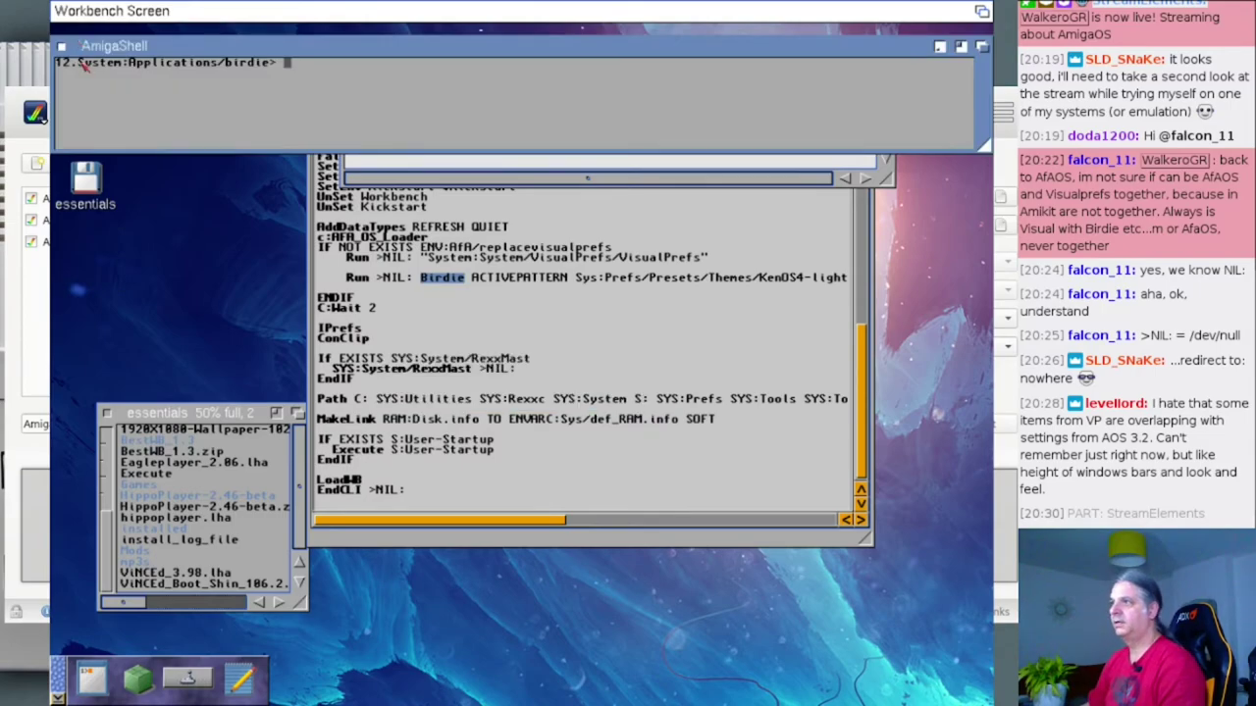
- Copy the System:Applications/birdie path from the shell, insert it with a trailing slash before Birdie in Startup-sequence, and save the file
drag(86, 63, 272, 61)
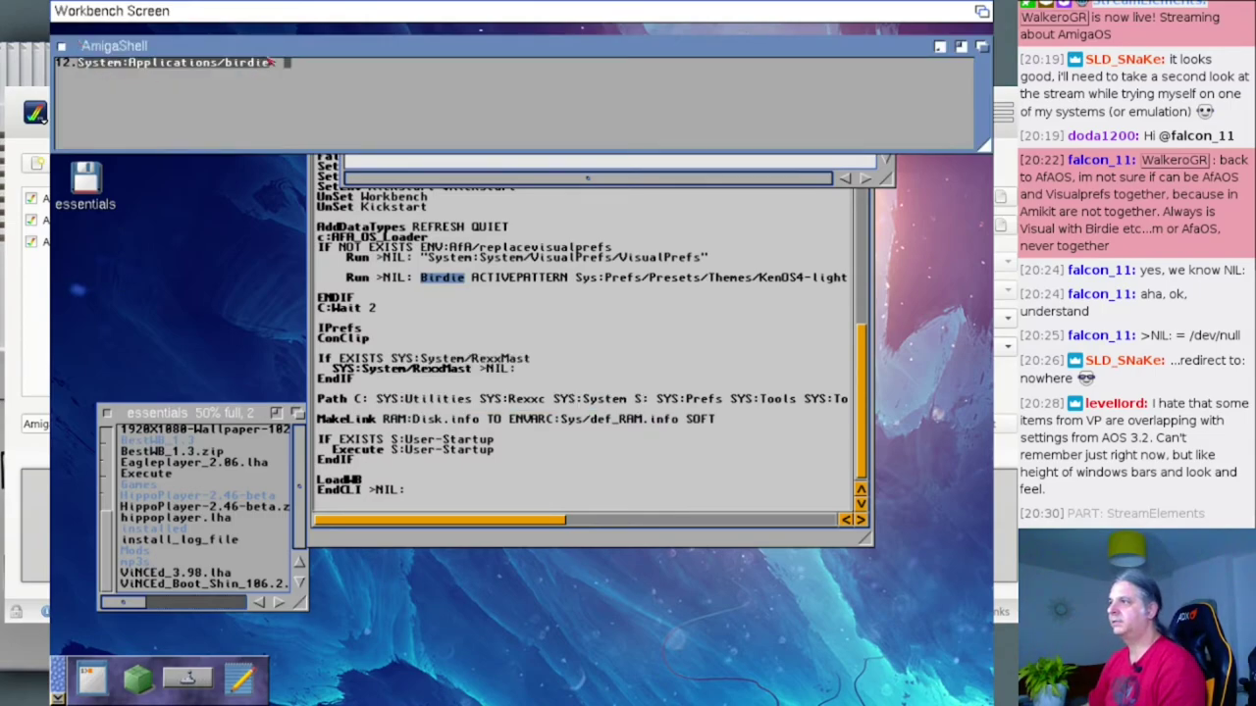
key(super+c)
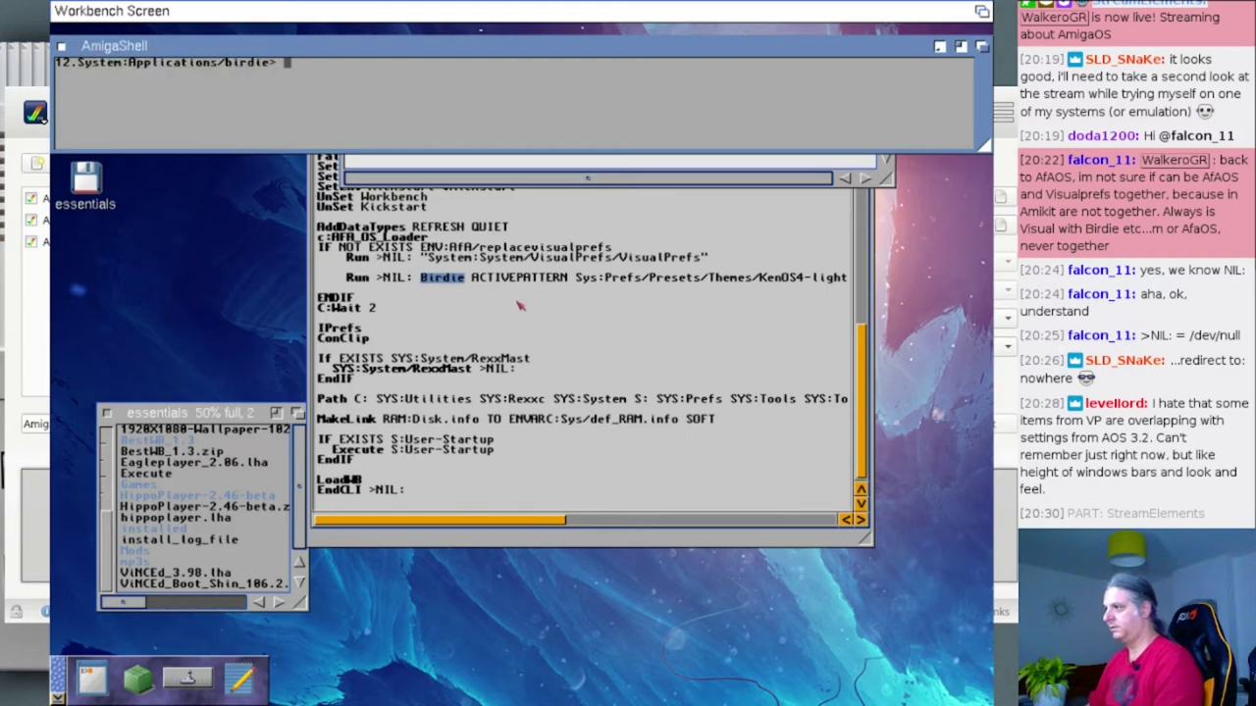
click(496, 341)
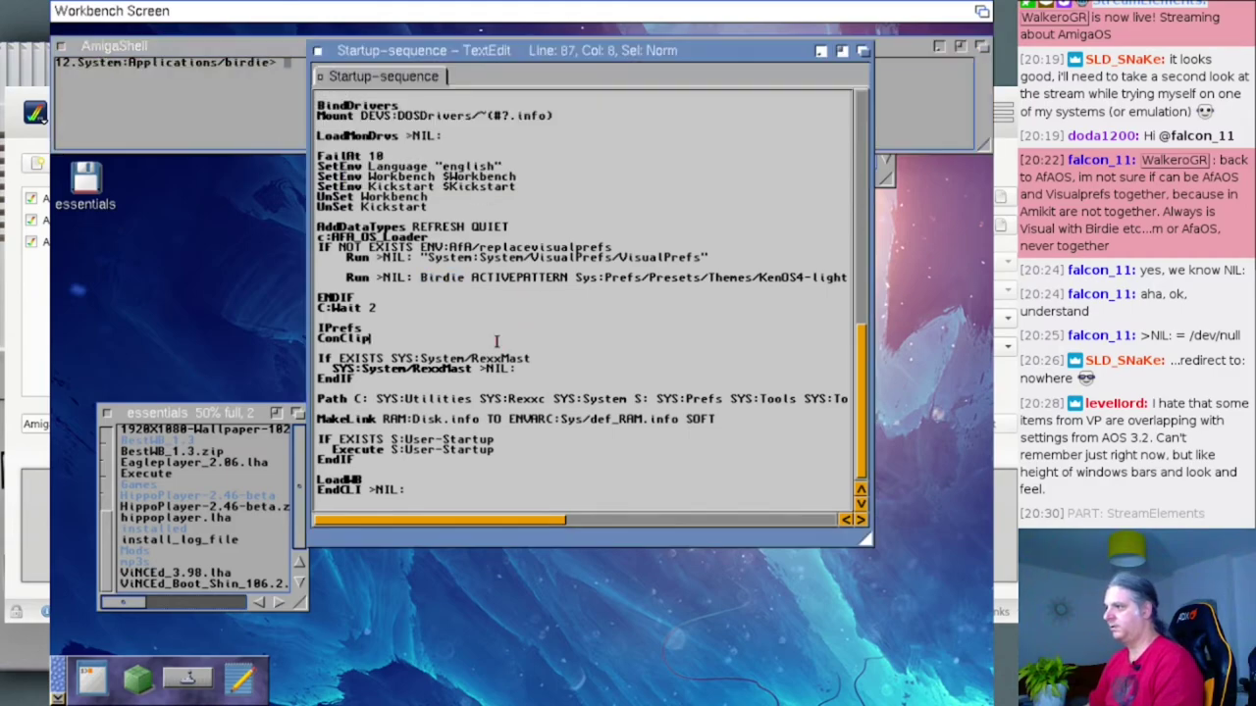
click(420, 280)
key(super+v)
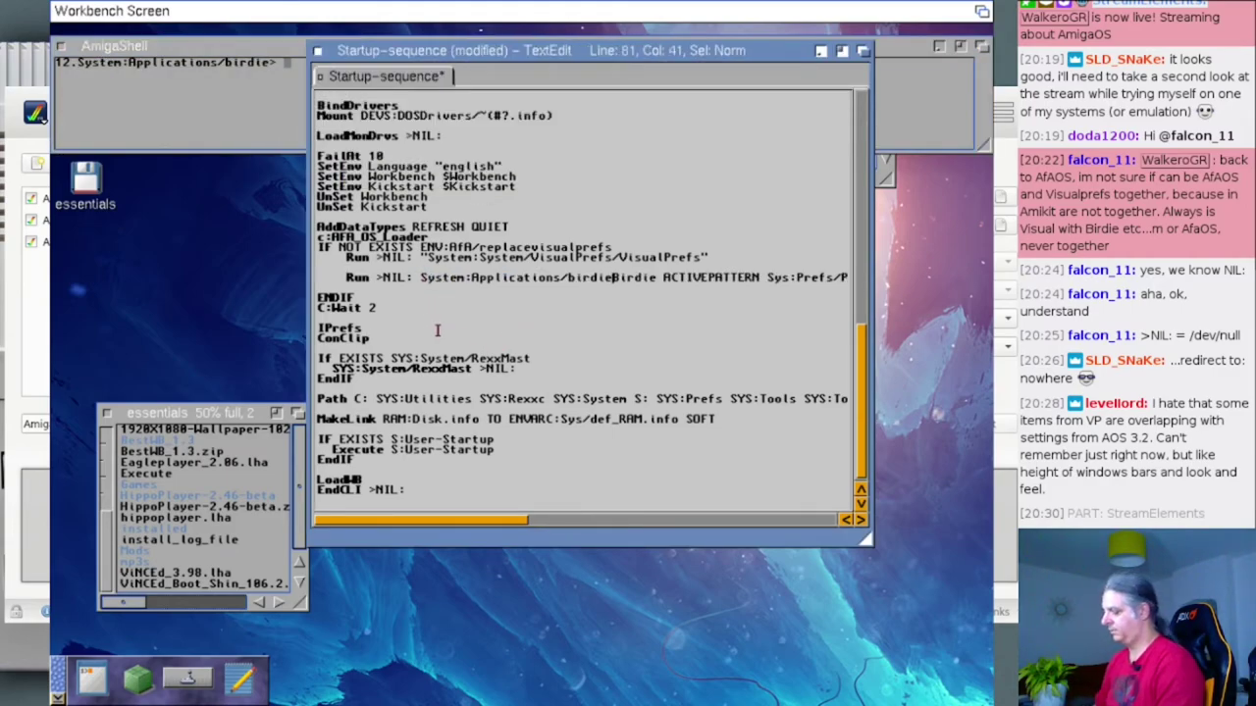
text(/)
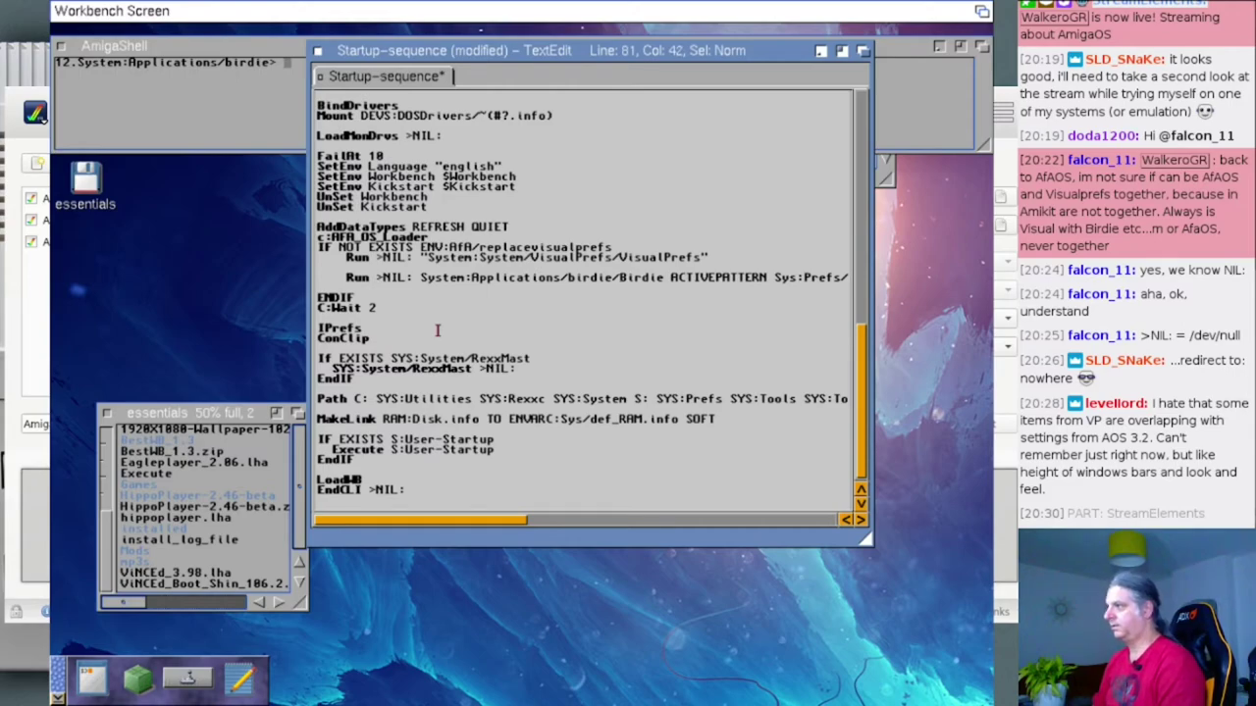
key(super+s)
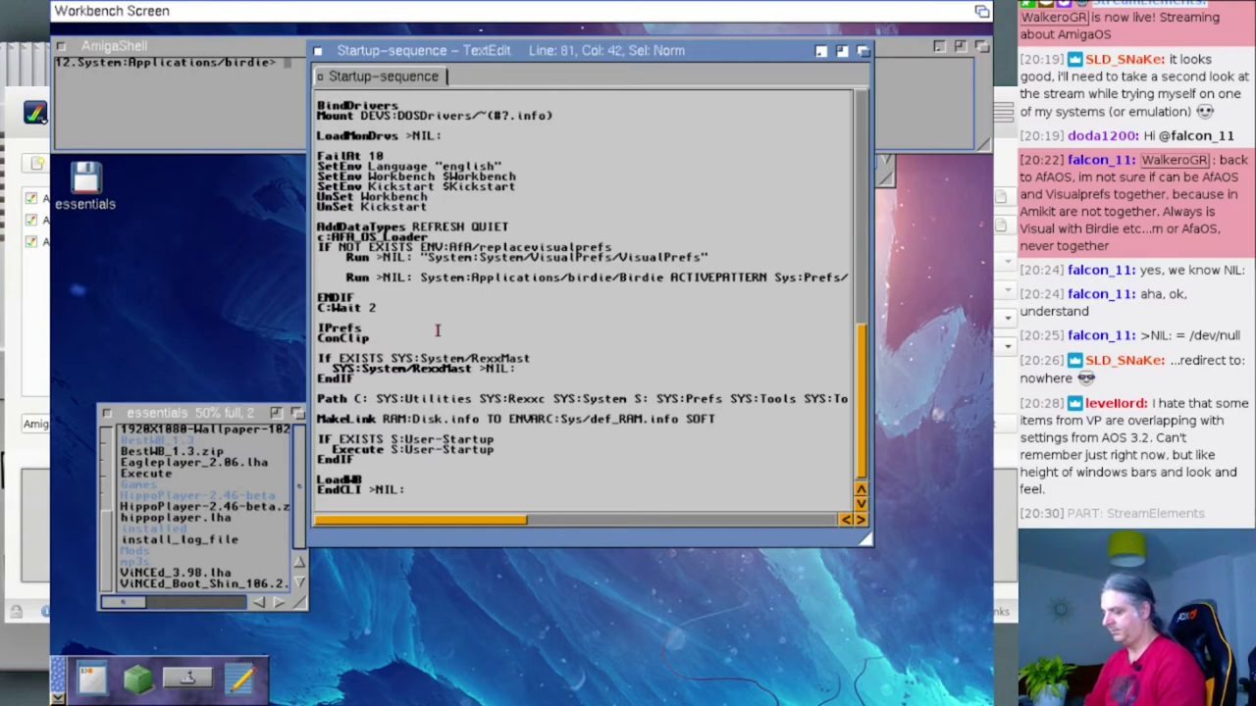
- Reboot the Amiga, open the System drawer and move its window clear of the desktop icons
key(ctrl+super+super)
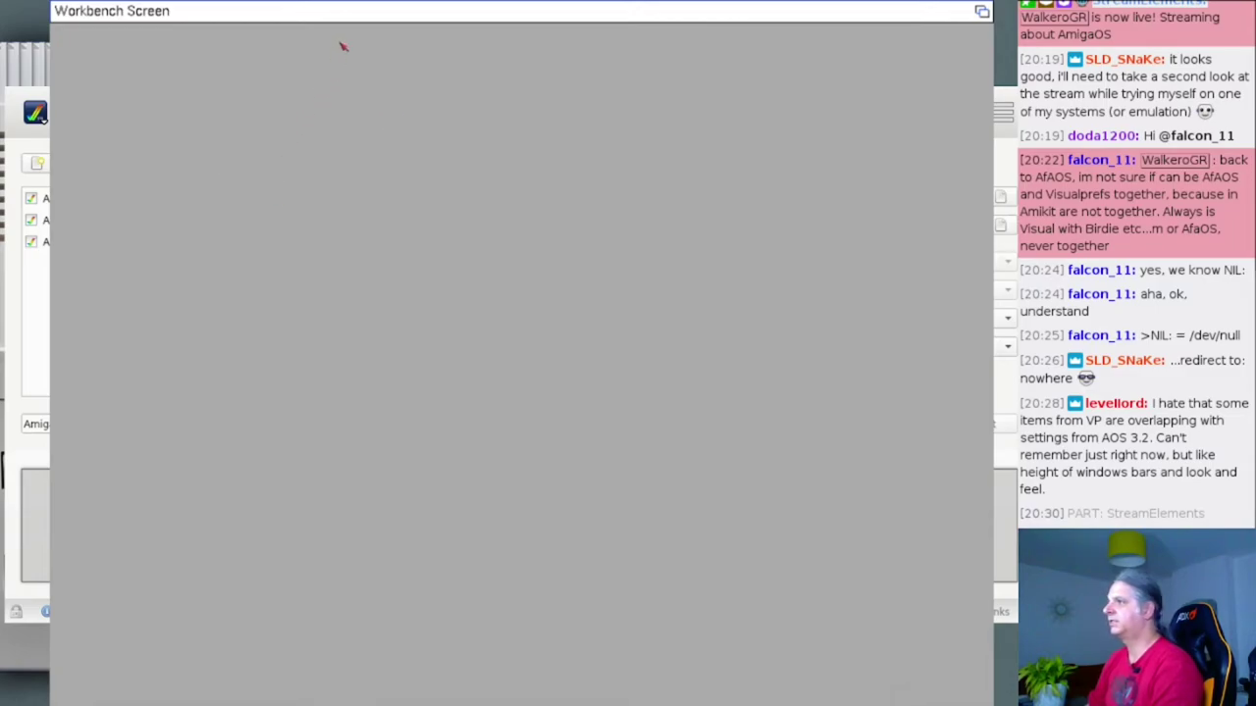
click(343, 12)
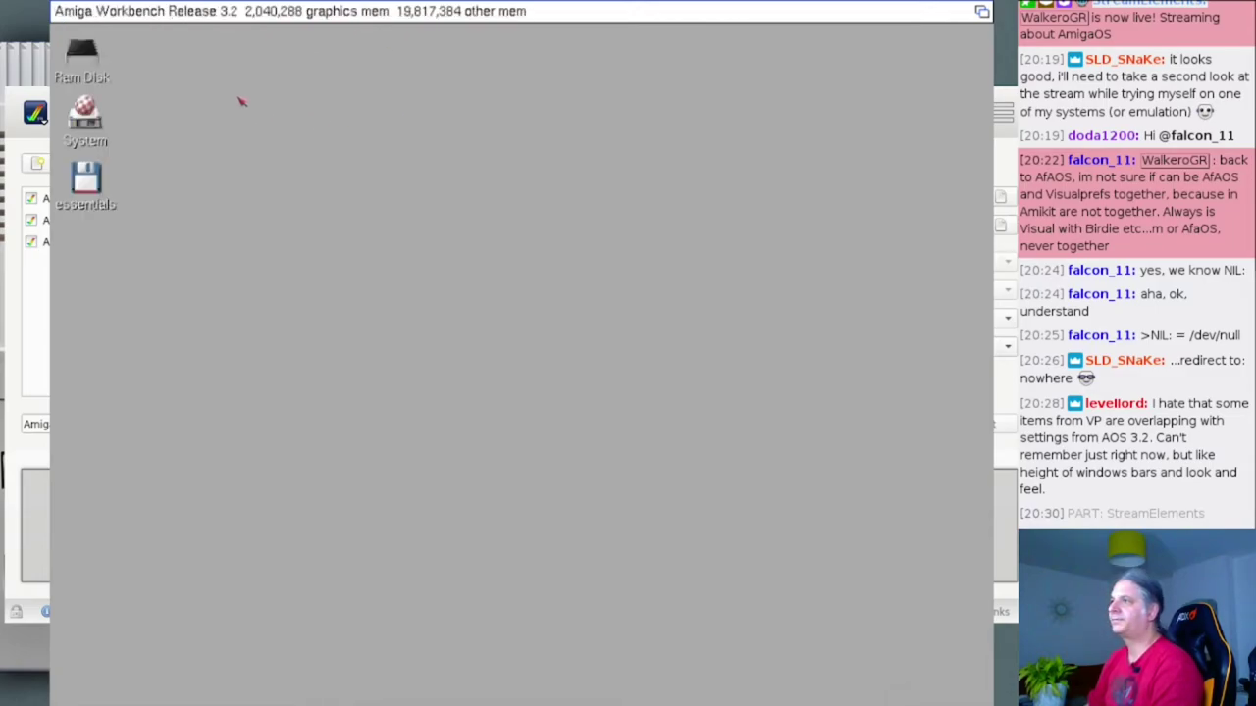
click(88, 116)
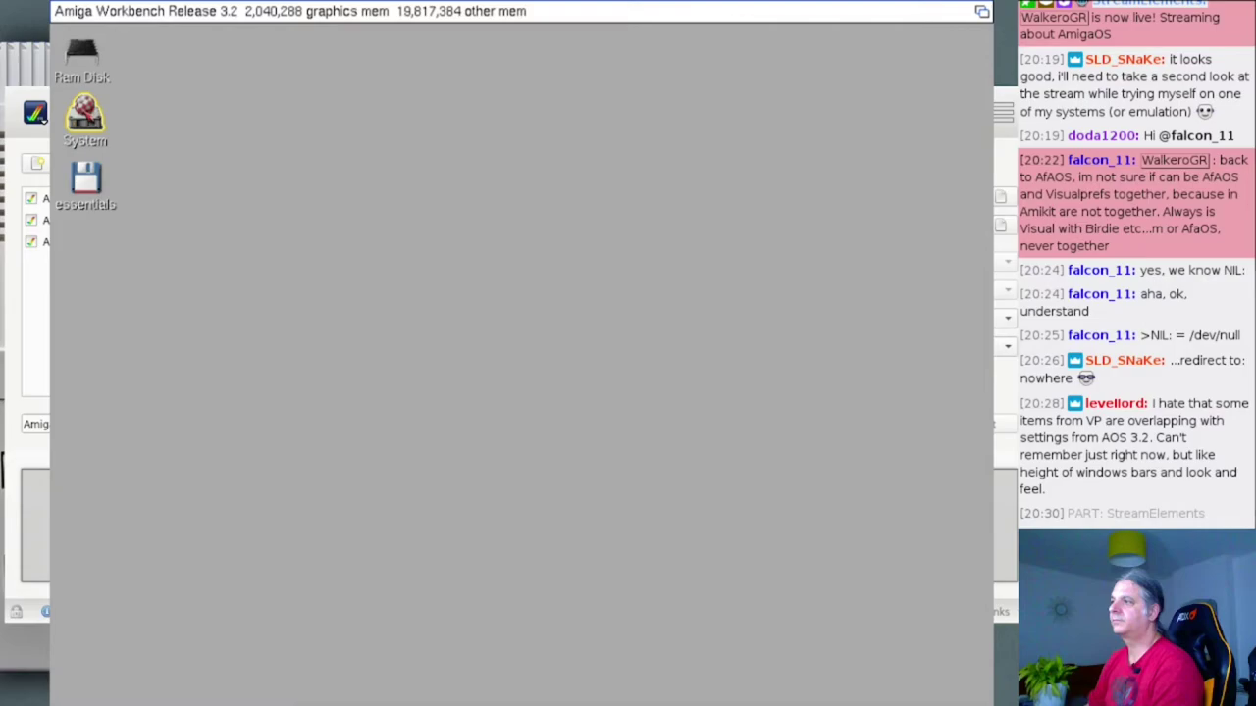
double_click(86, 116)
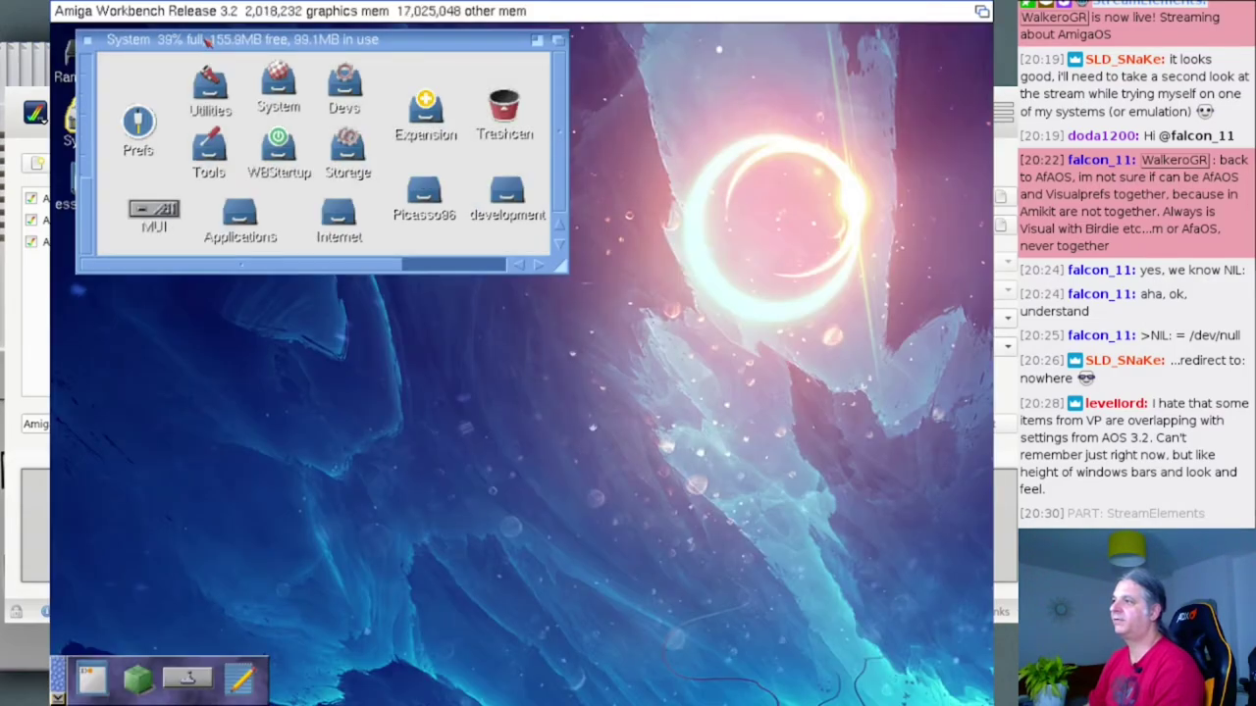
drag(208, 39, 333, 88)
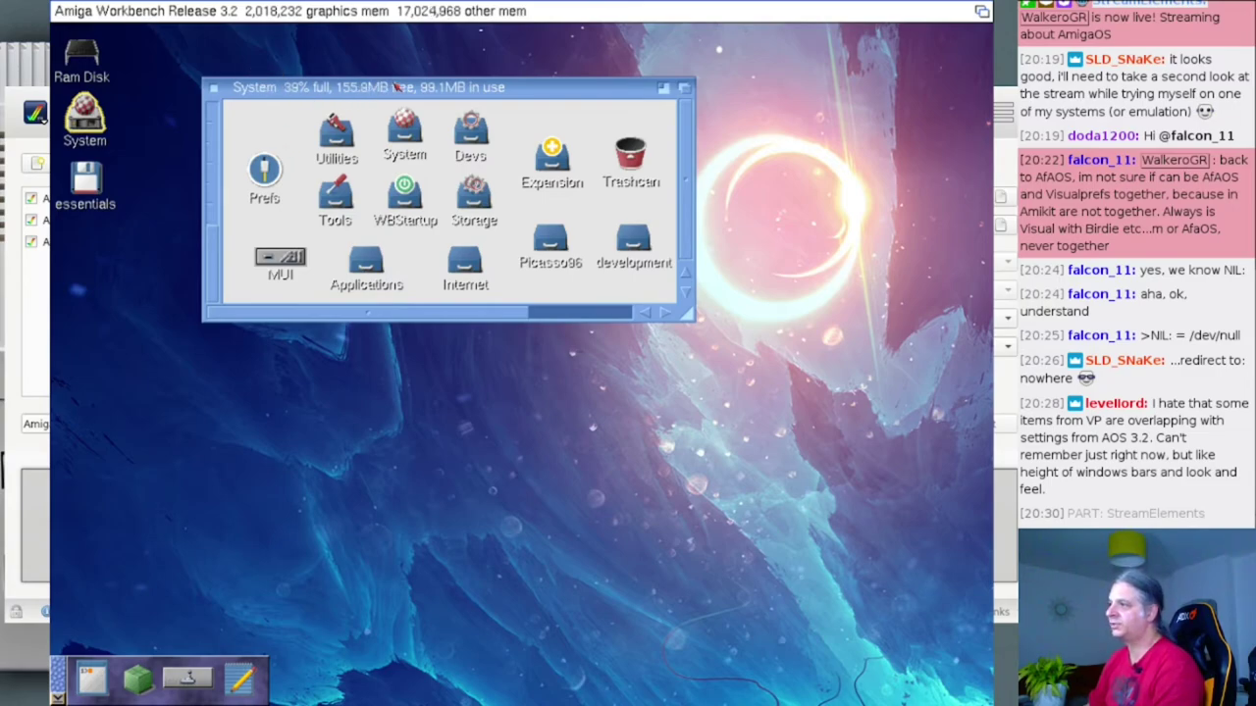
drag(279, 90, 244, 104)
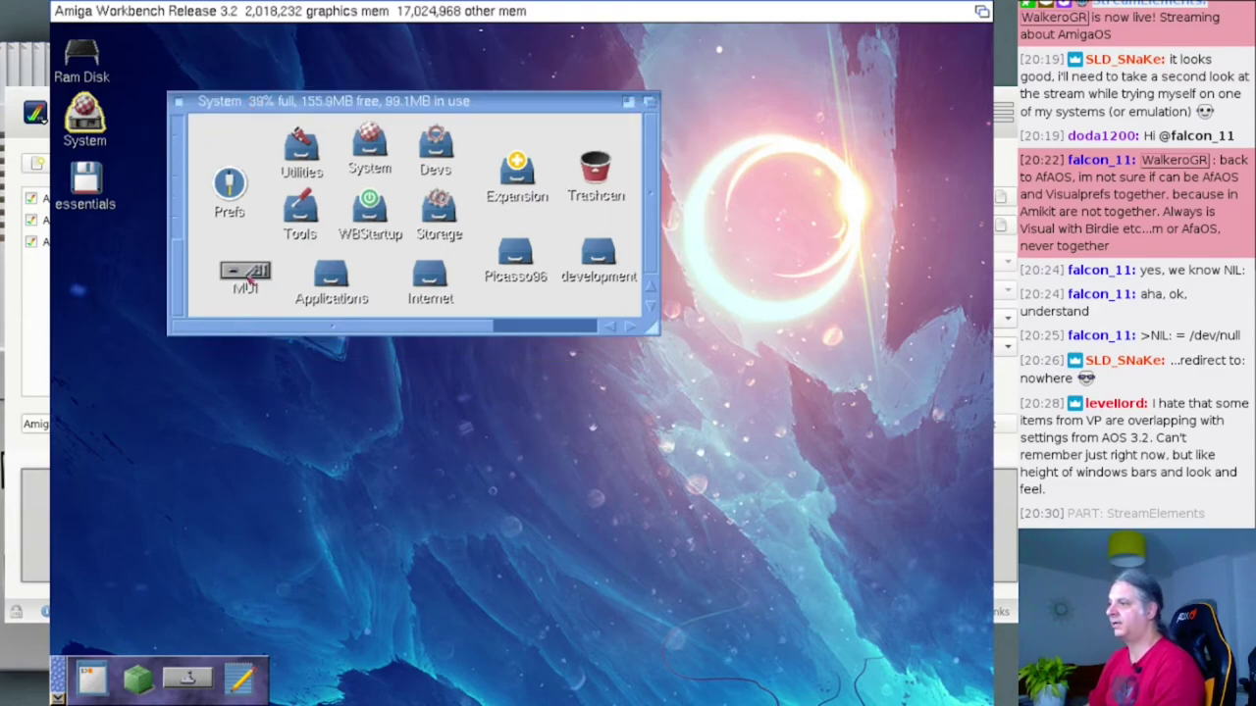
- Check the active and inactive border patterns by opening the Prefs and essentials windows beside System, and close both again
double_click(229, 186)
drag(297, 57, 527, 214)
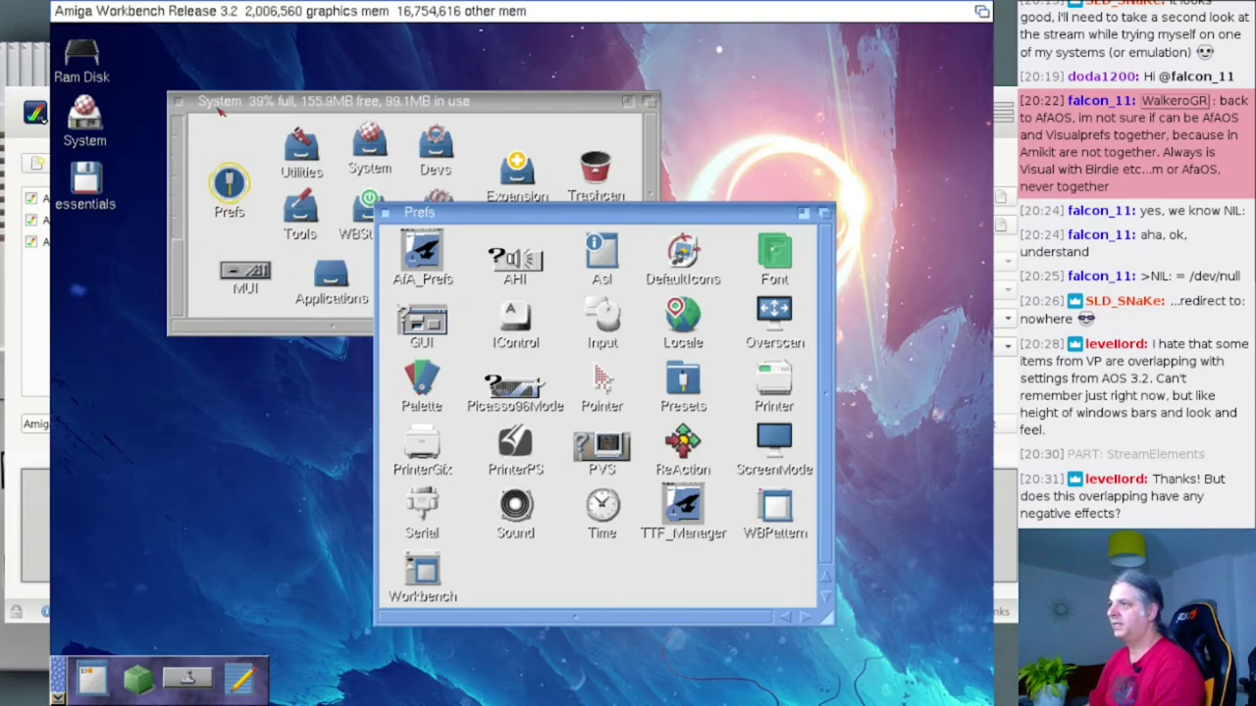
click(361, 101)
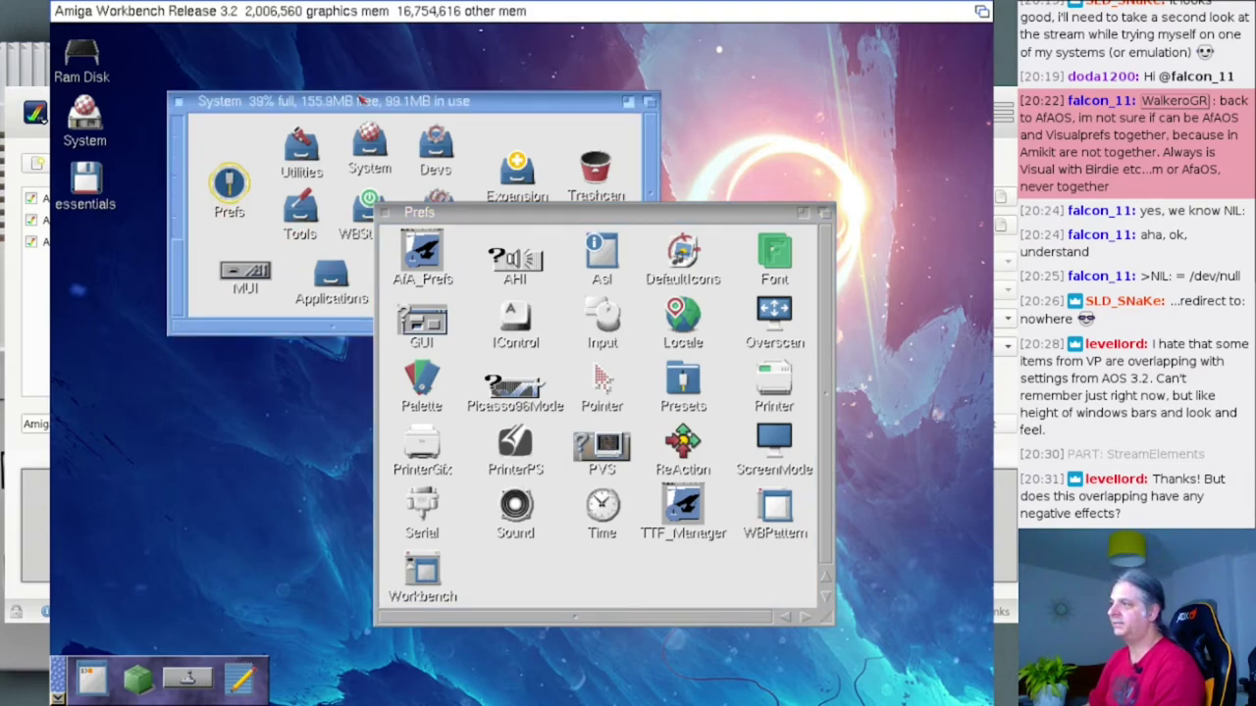
double_click(102, 179)
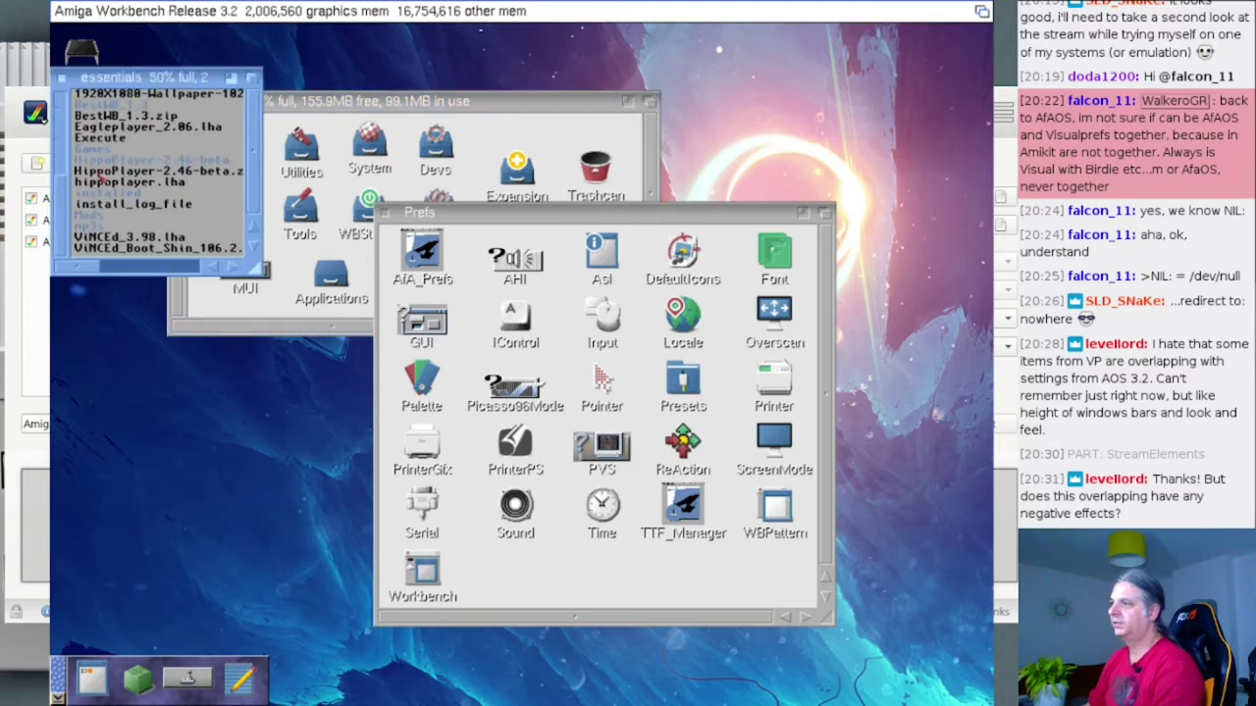
drag(106, 83, 157, 292)
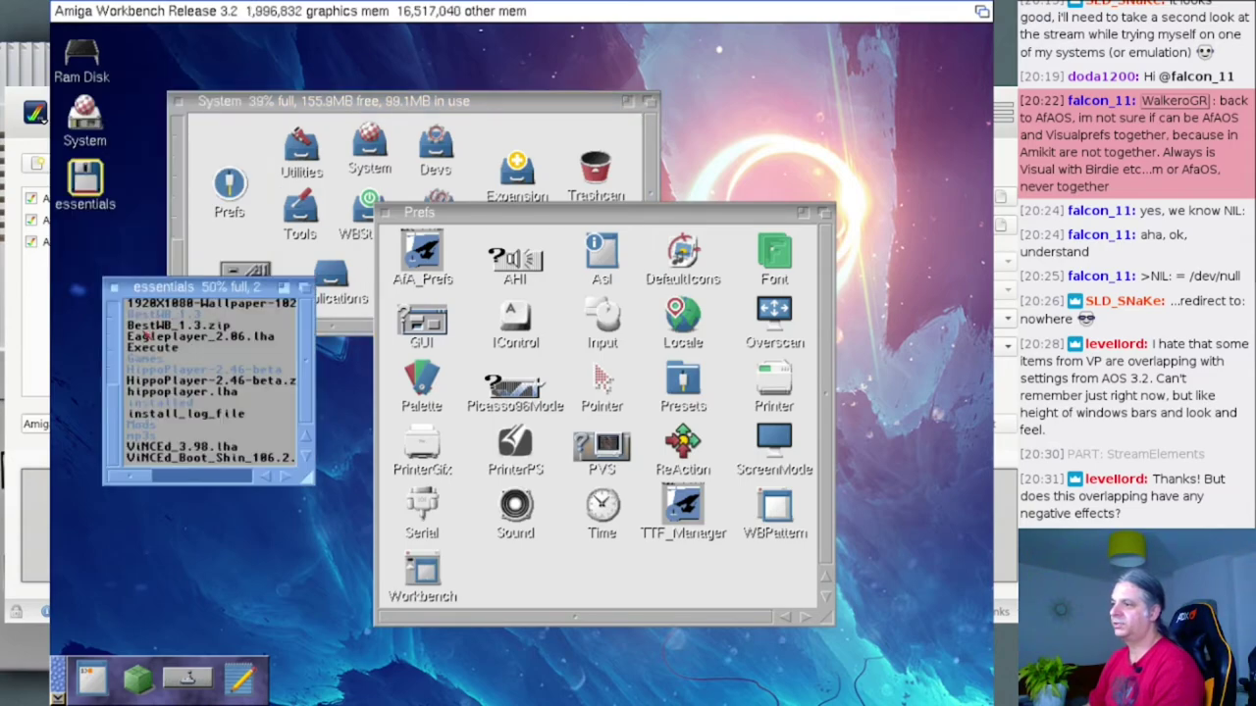
click(114, 289)
click(385, 213)
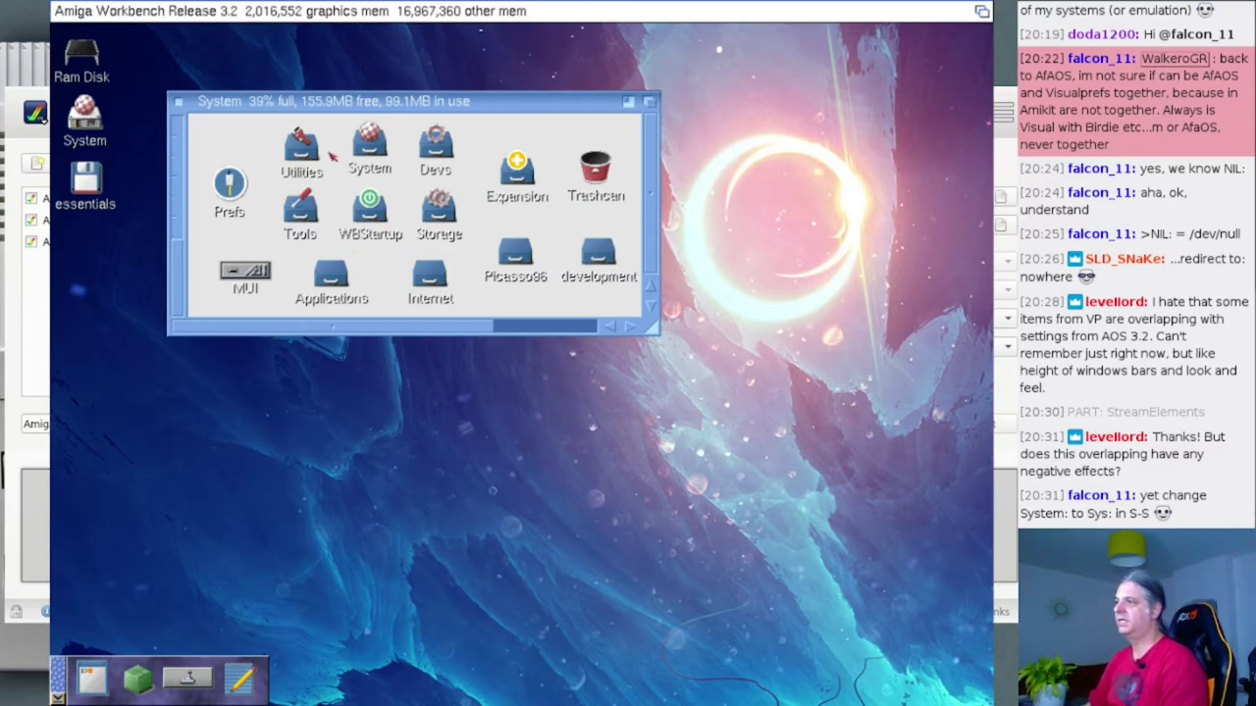
- Start IBrowse, load amiga-look.org and enlarge the browser window to fill most of the screen
right_click(417, 12)
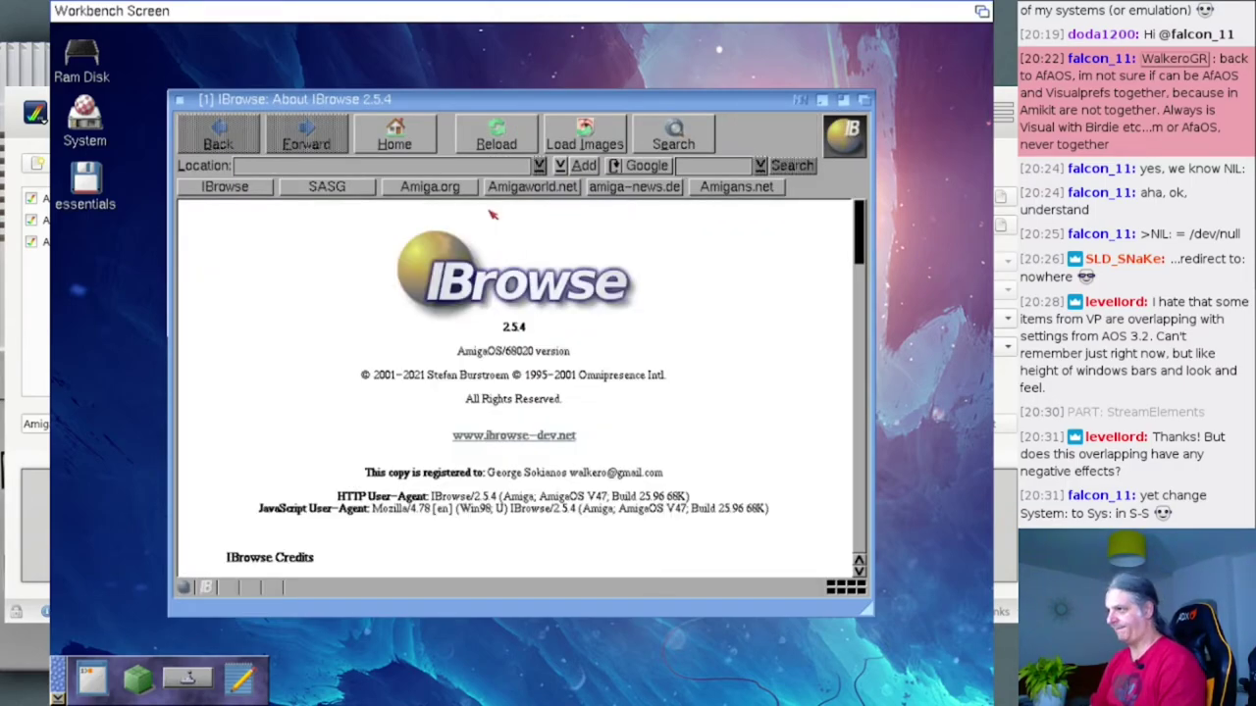
text(amiga)
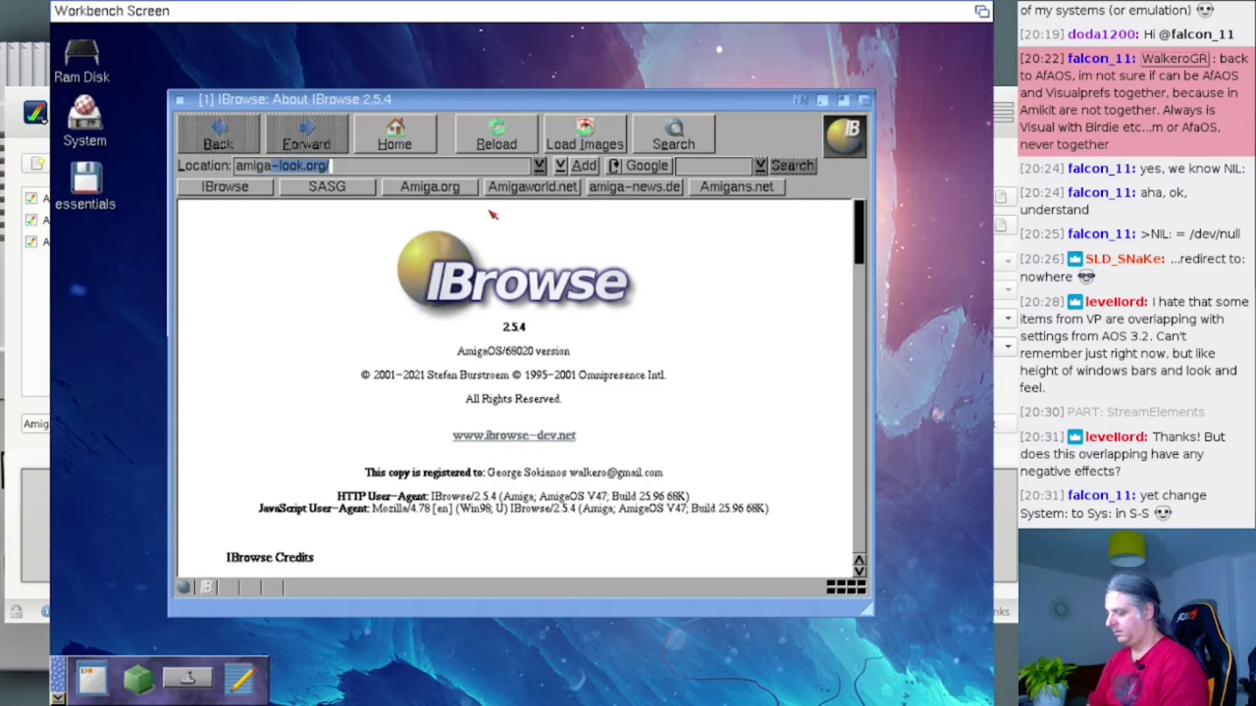
text(-look)
key(Return)
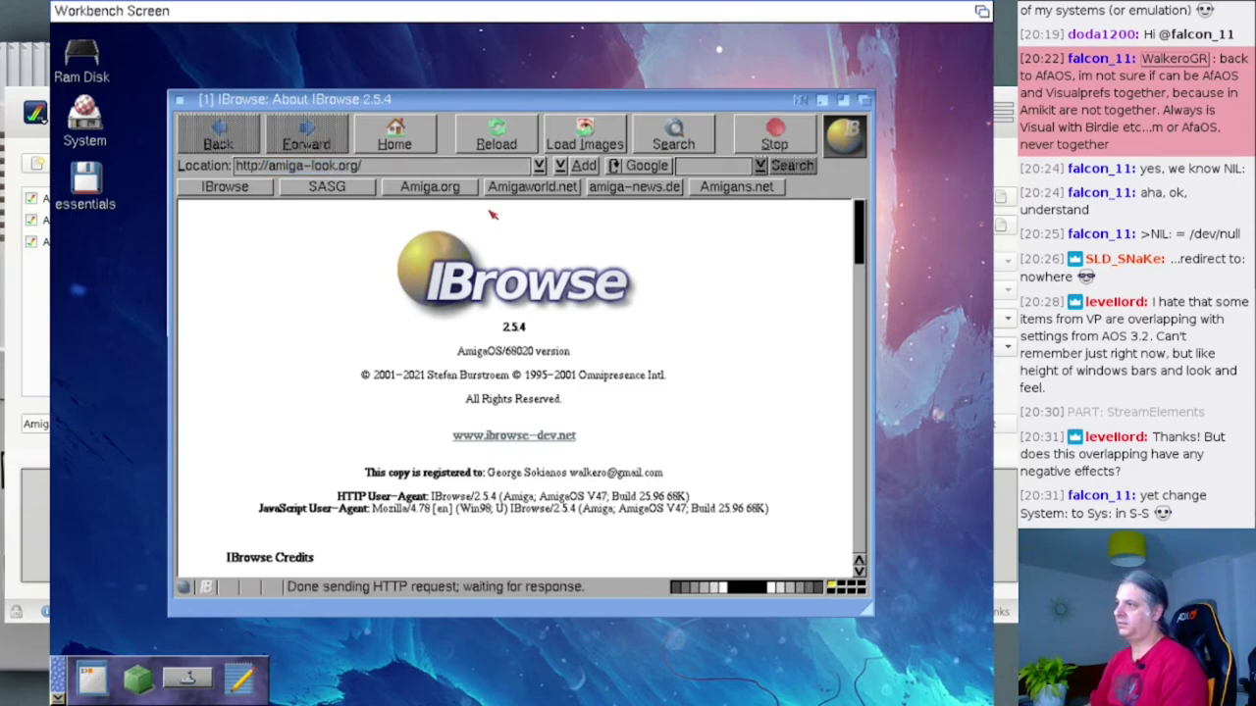
drag(475, 100, 453, 66)
drag(843, 576, 950, 677)
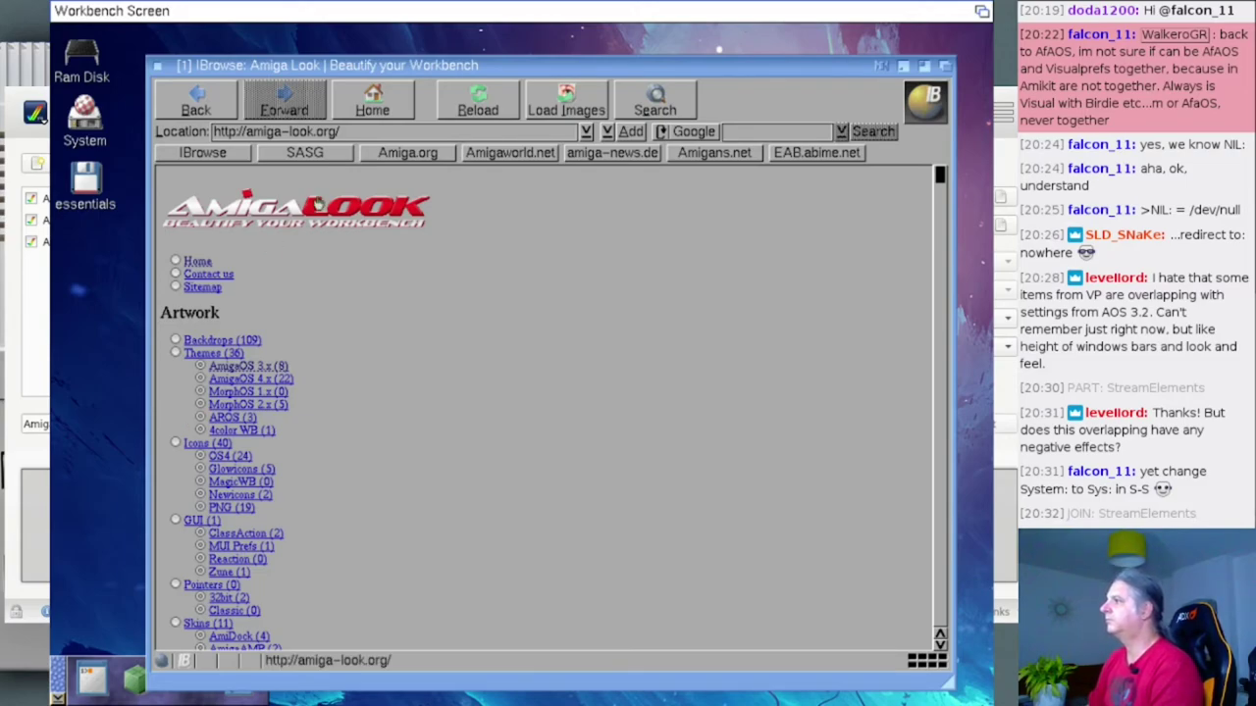
click(480, 66)
drag(481, 67, 475, 49)
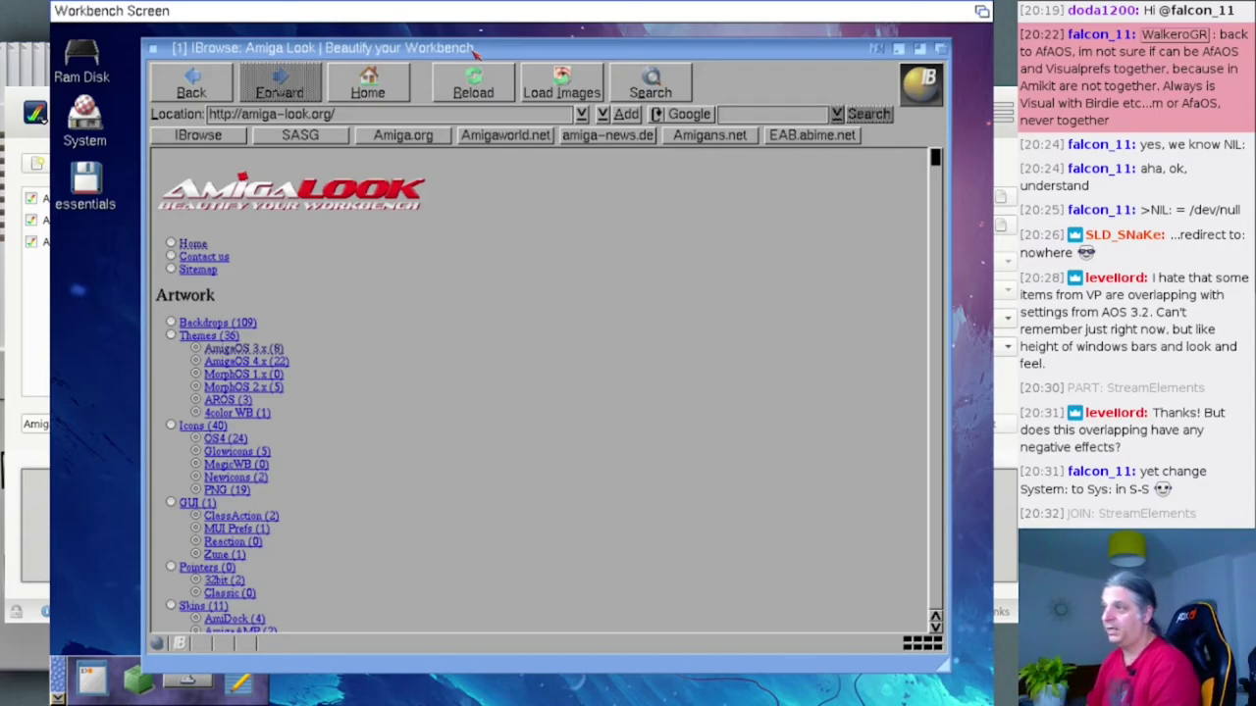
- Open IControl from System's Prefs drawer, look over its window settings and cancel without changes
double_click(84, 116)
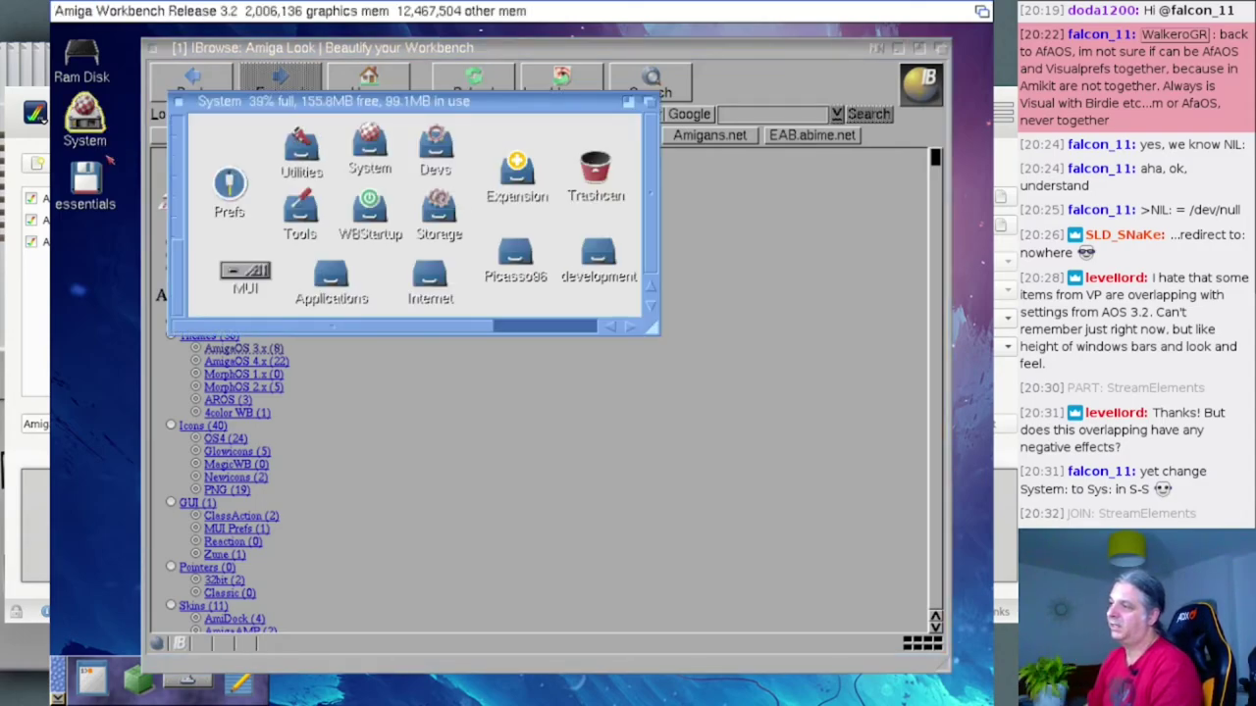
double_click(229, 187)
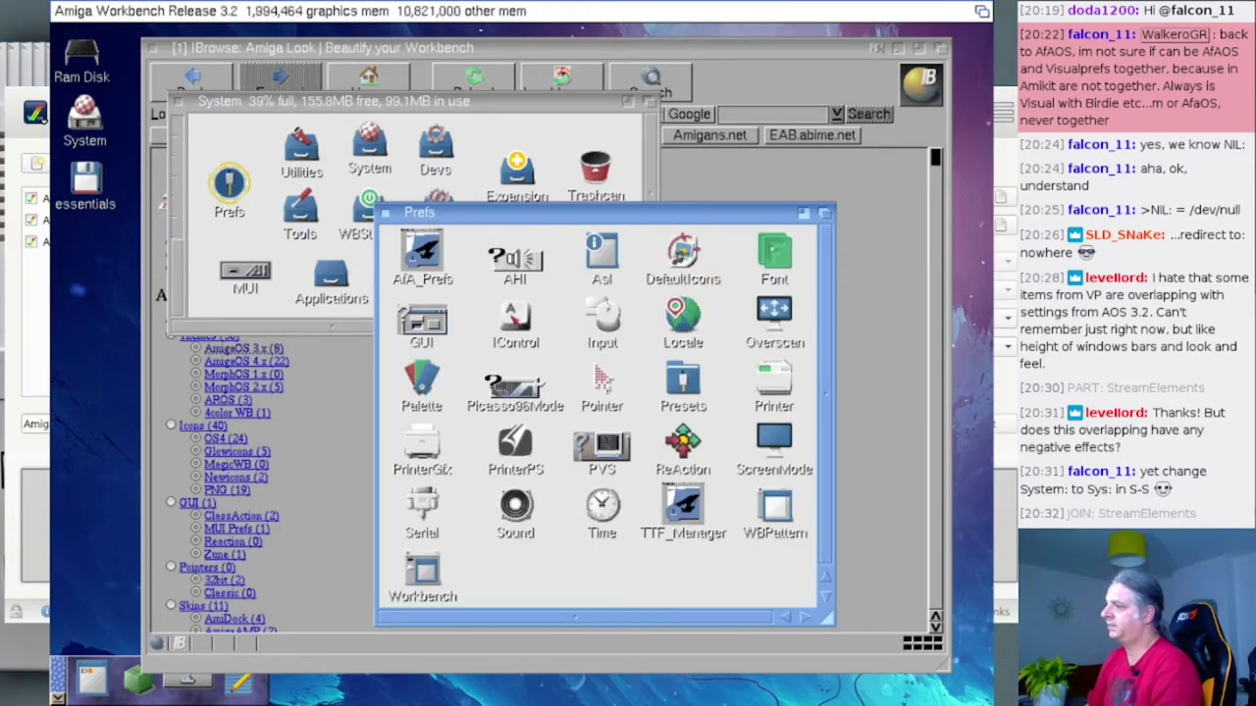
double_click(514, 320)
drag(510, 328, 466, 311)
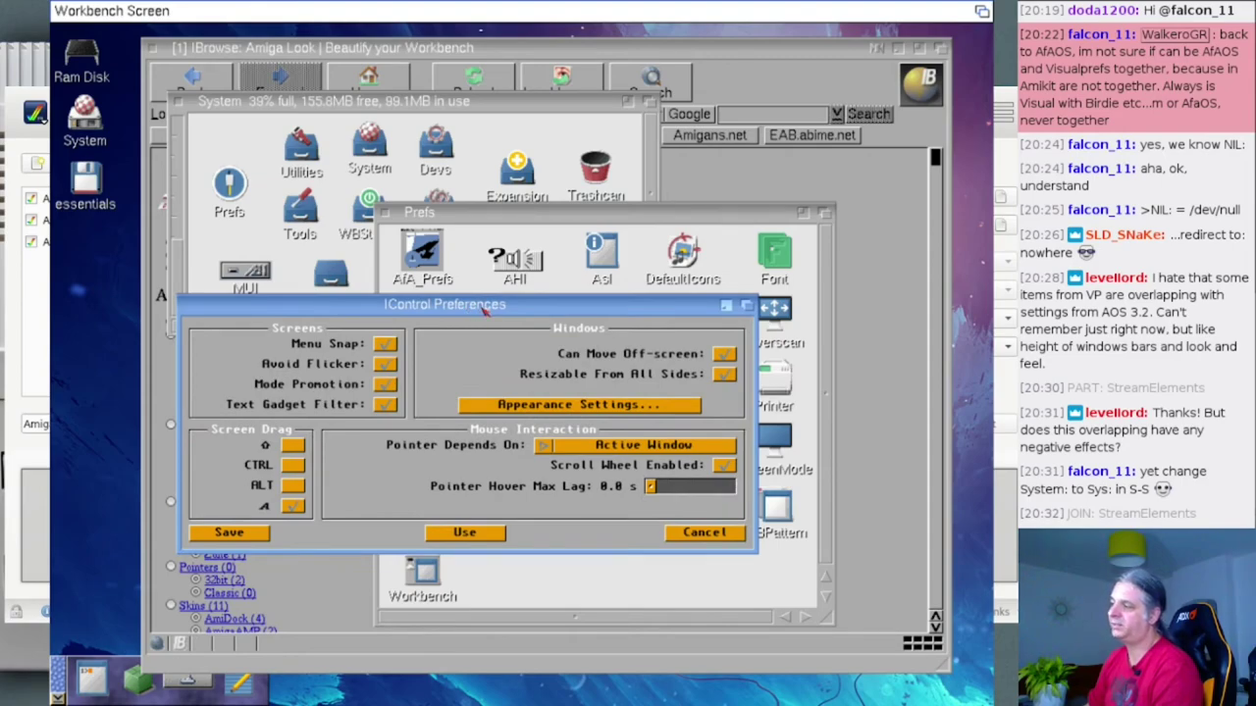
click(695, 533)
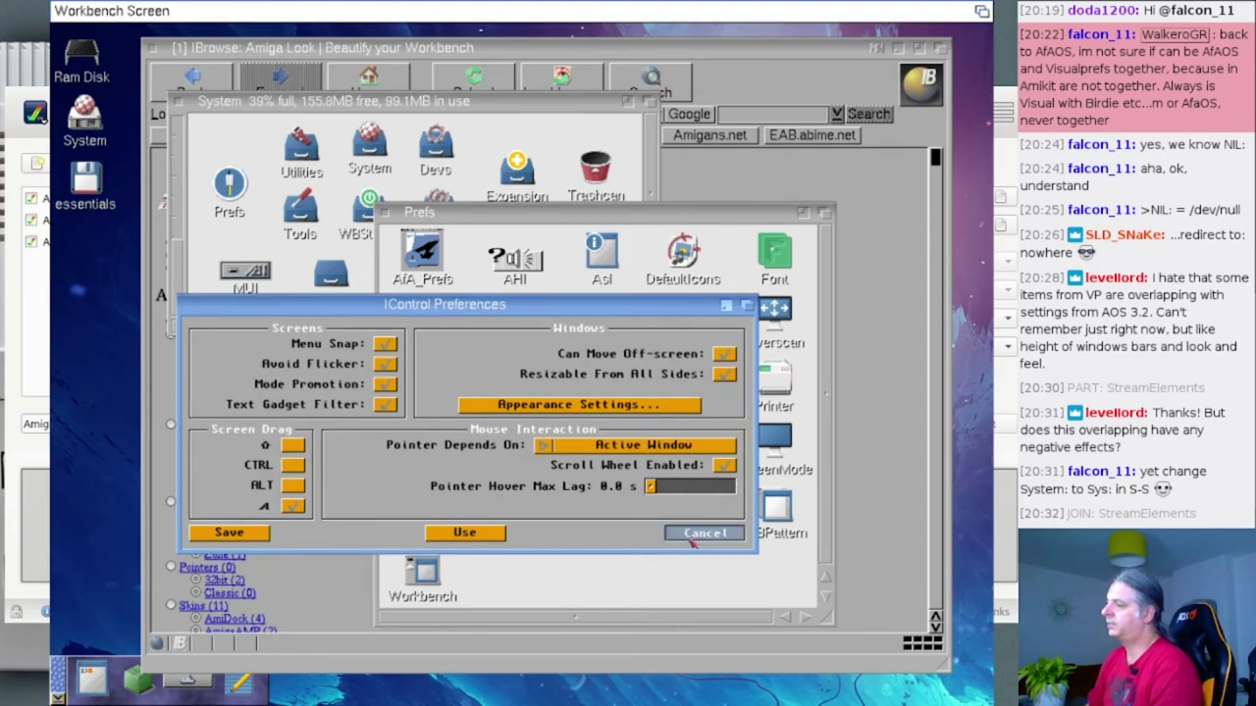
- Try a salmon-pink colour for the Foreground pen in GUI Preferences, cancel it and close the Prefs drawer
double_click(446, 330)
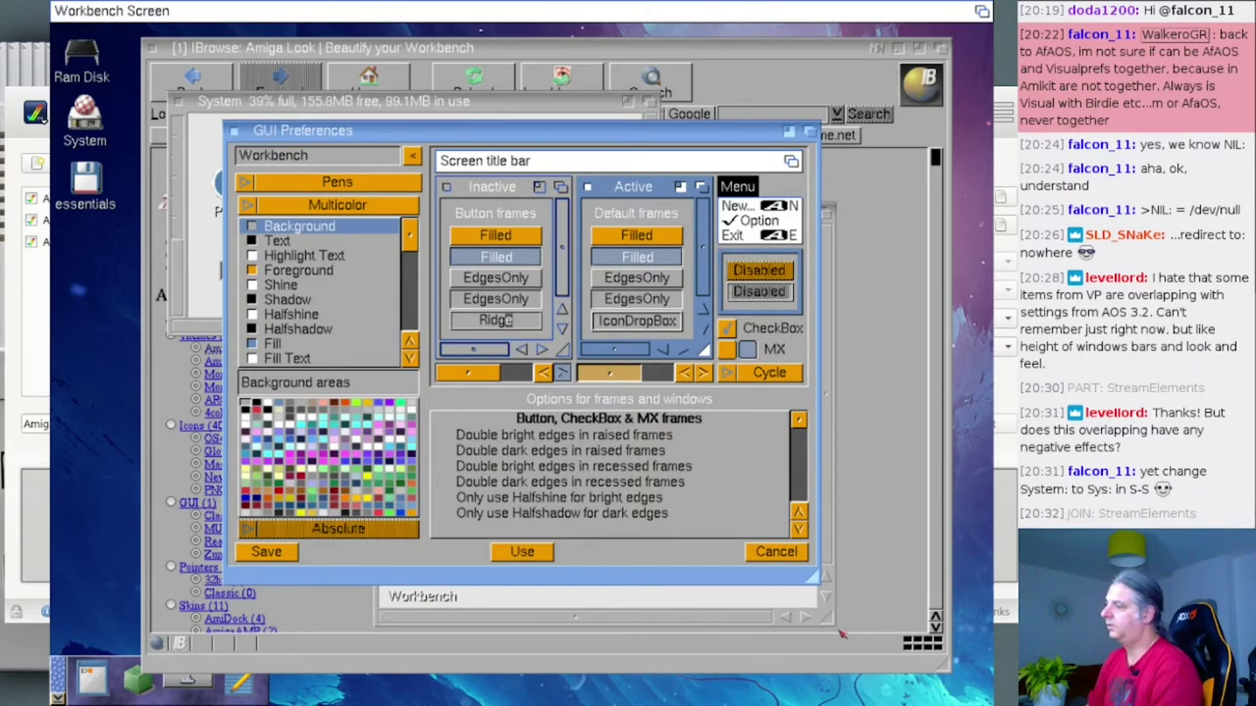
drag(832, 624, 900, 679)
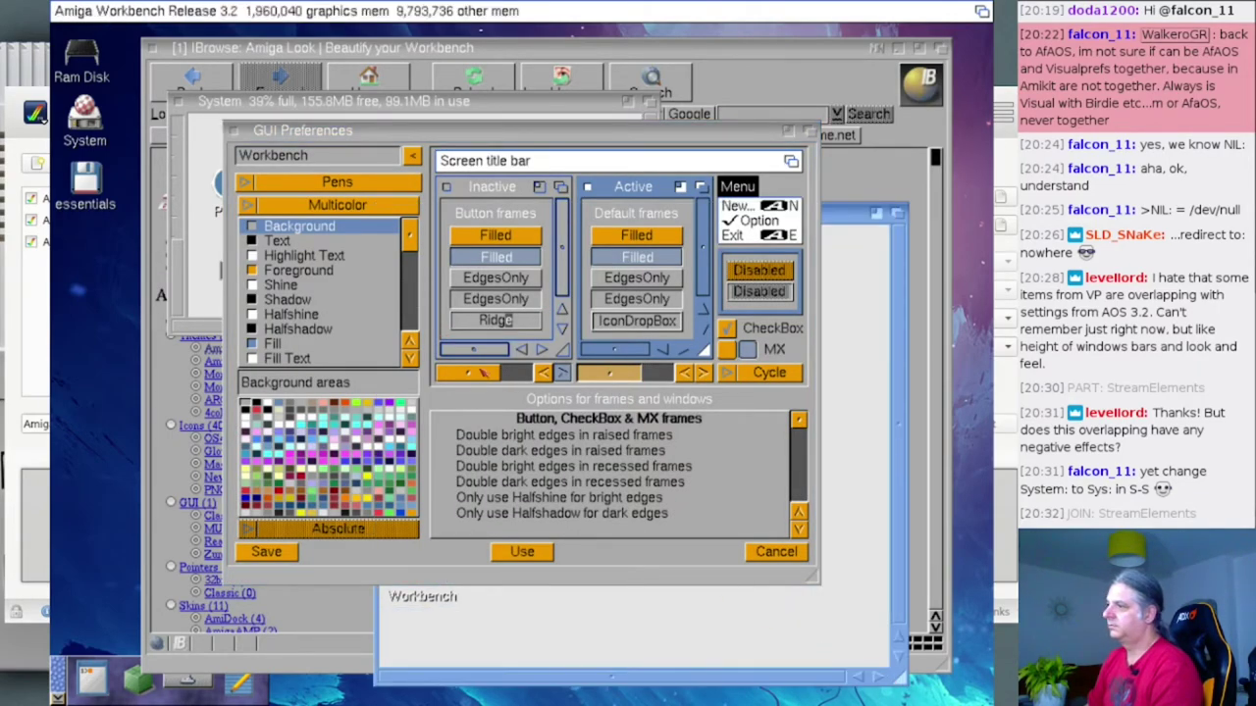
click(320, 276)
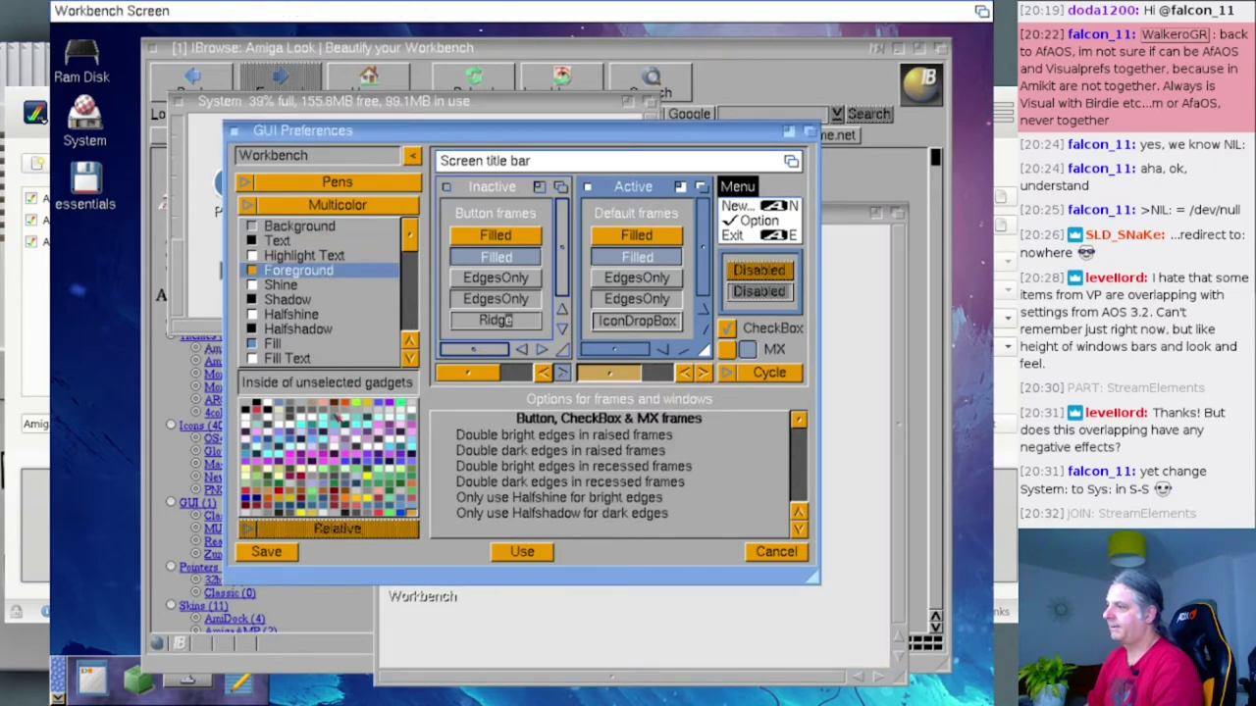
click(323, 403)
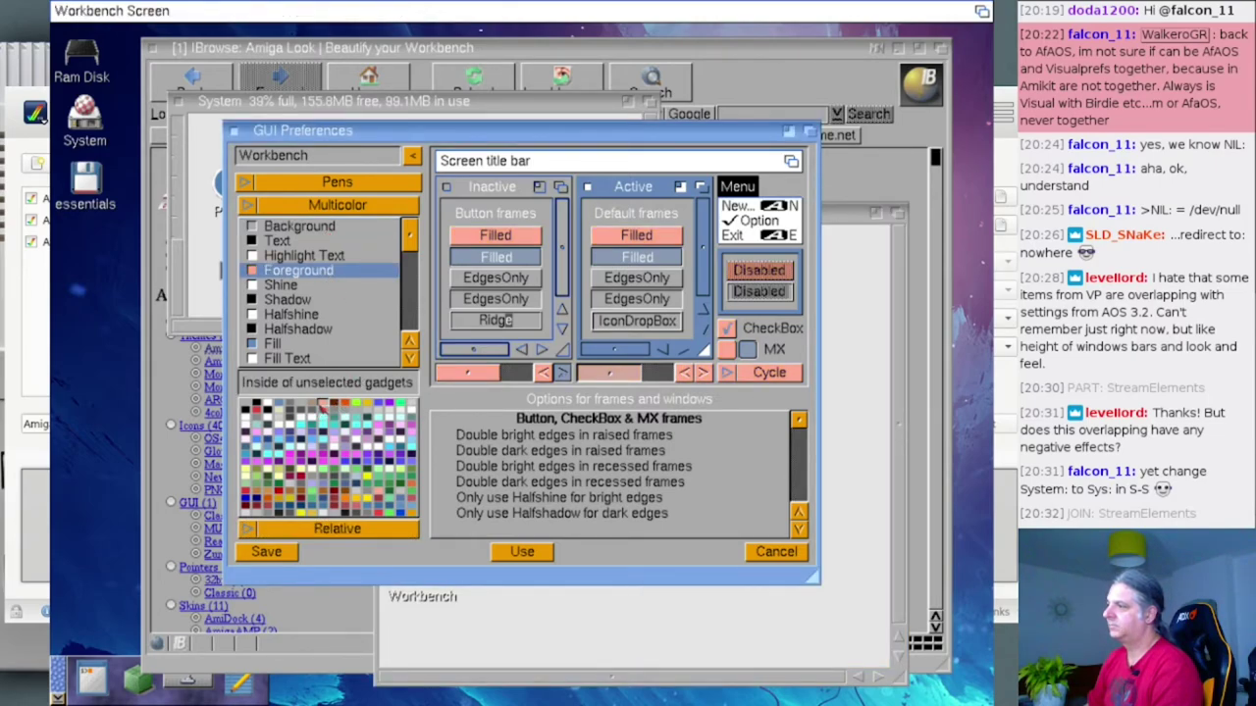
click(753, 553)
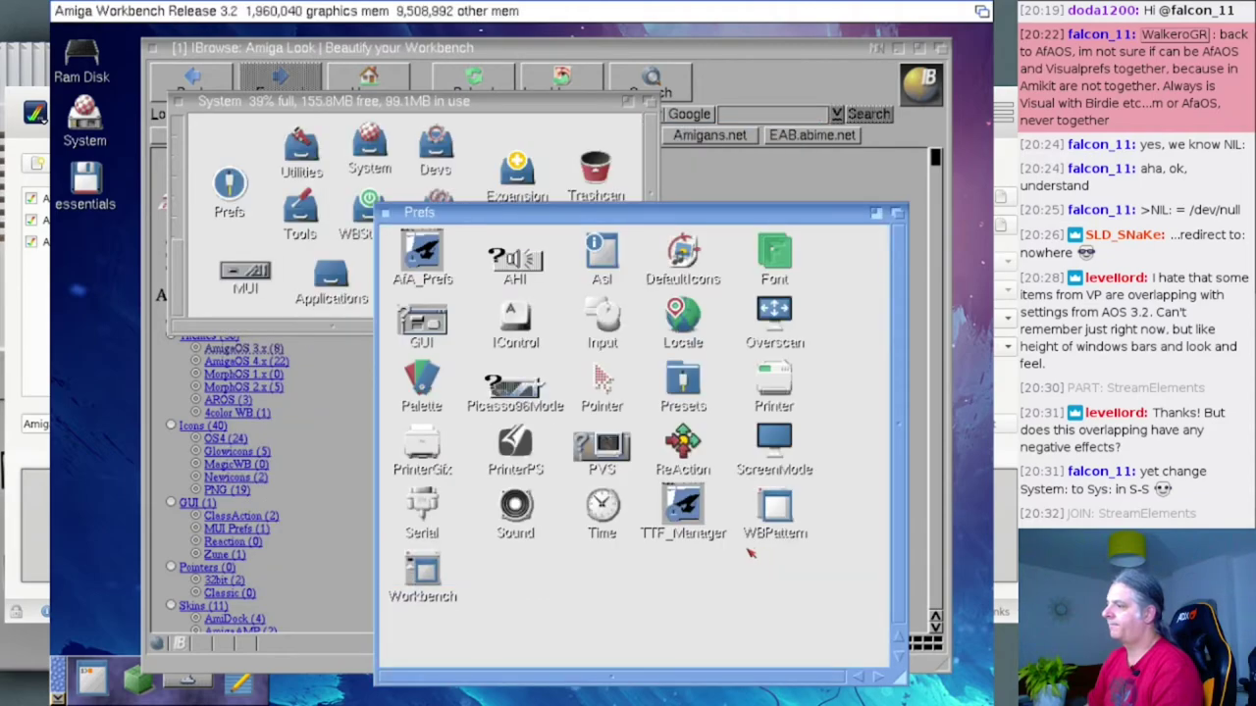
click(385, 213)
- Start TextEdit, open Startup-sequence from the S drawer and enlarge the editor window to fill the screen
click(238, 687)
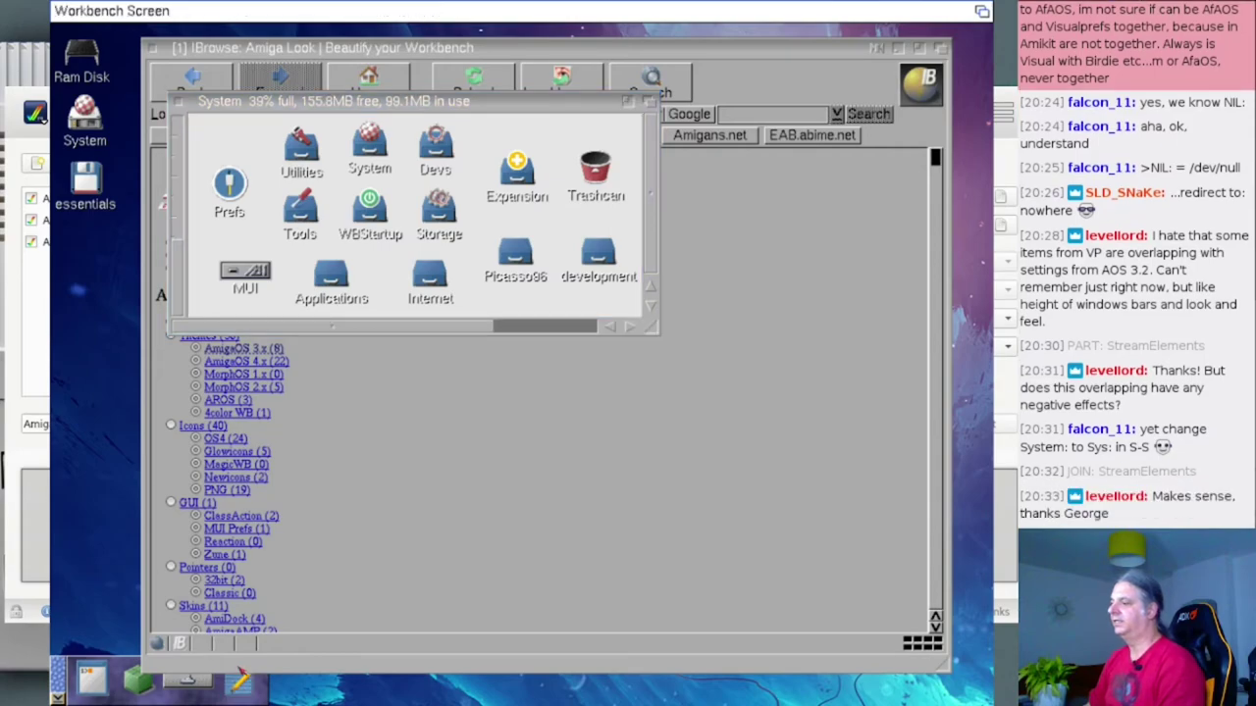
right_click(76, 6)
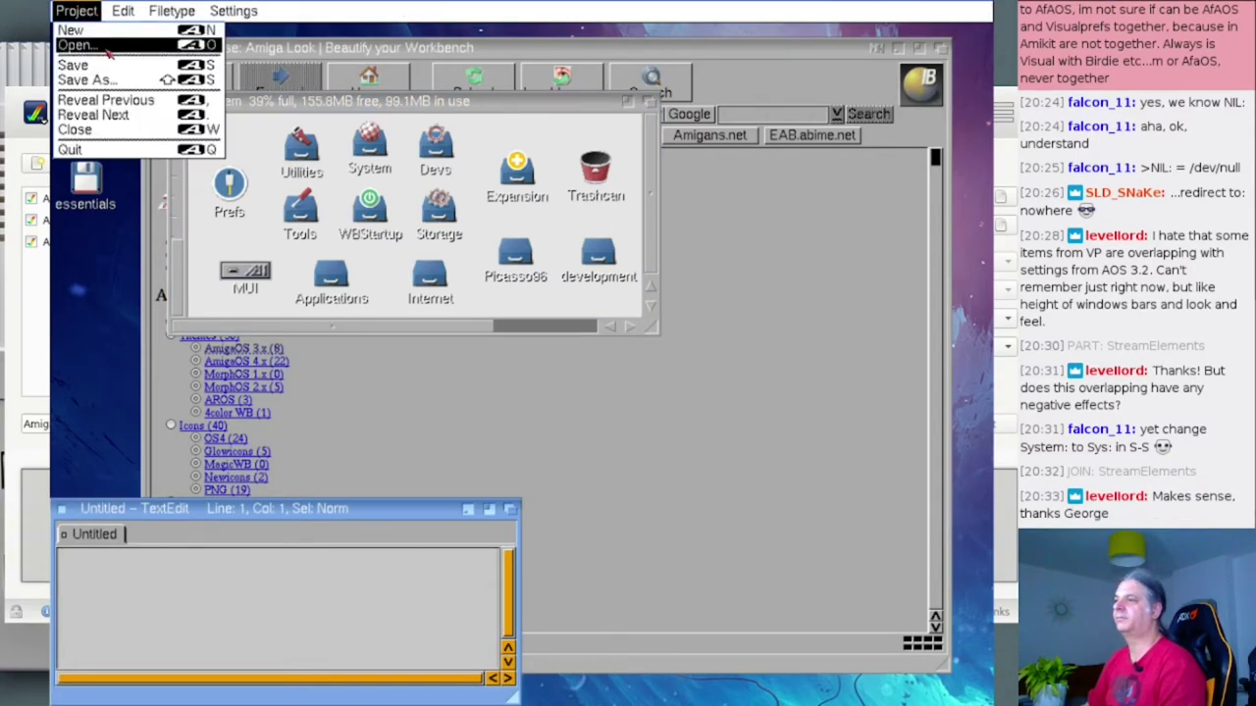
click(109, 53)
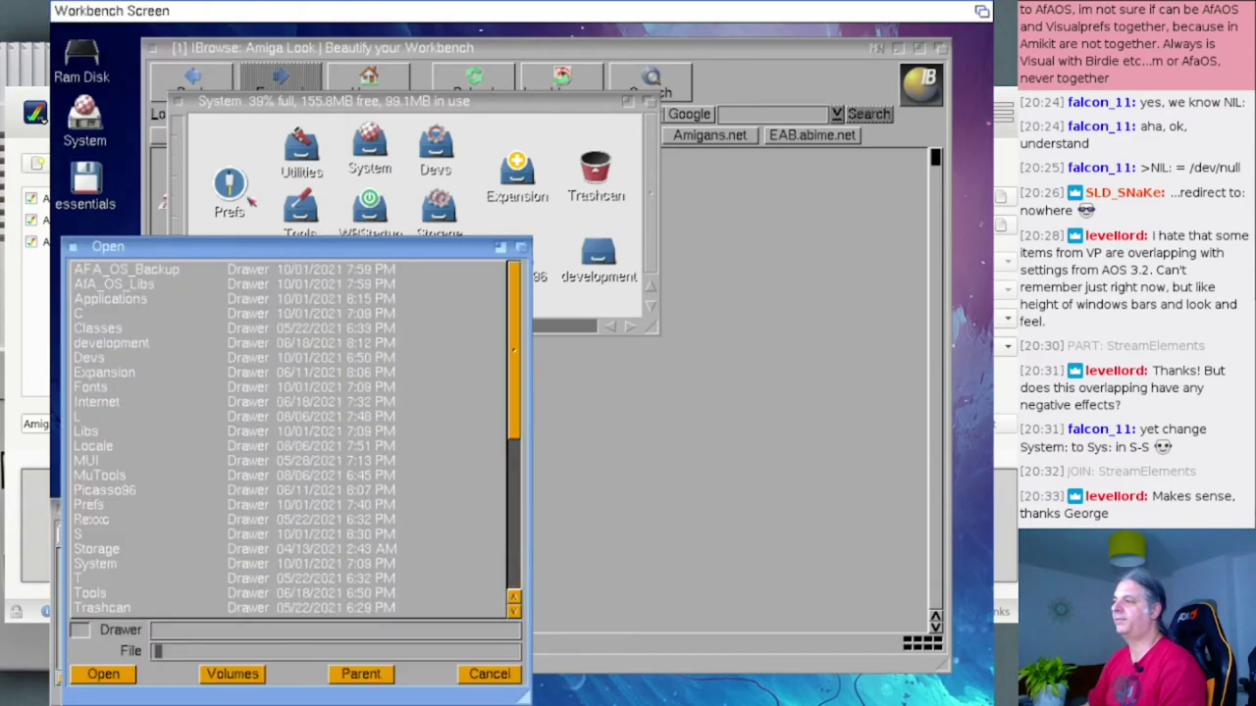
click(98, 538)
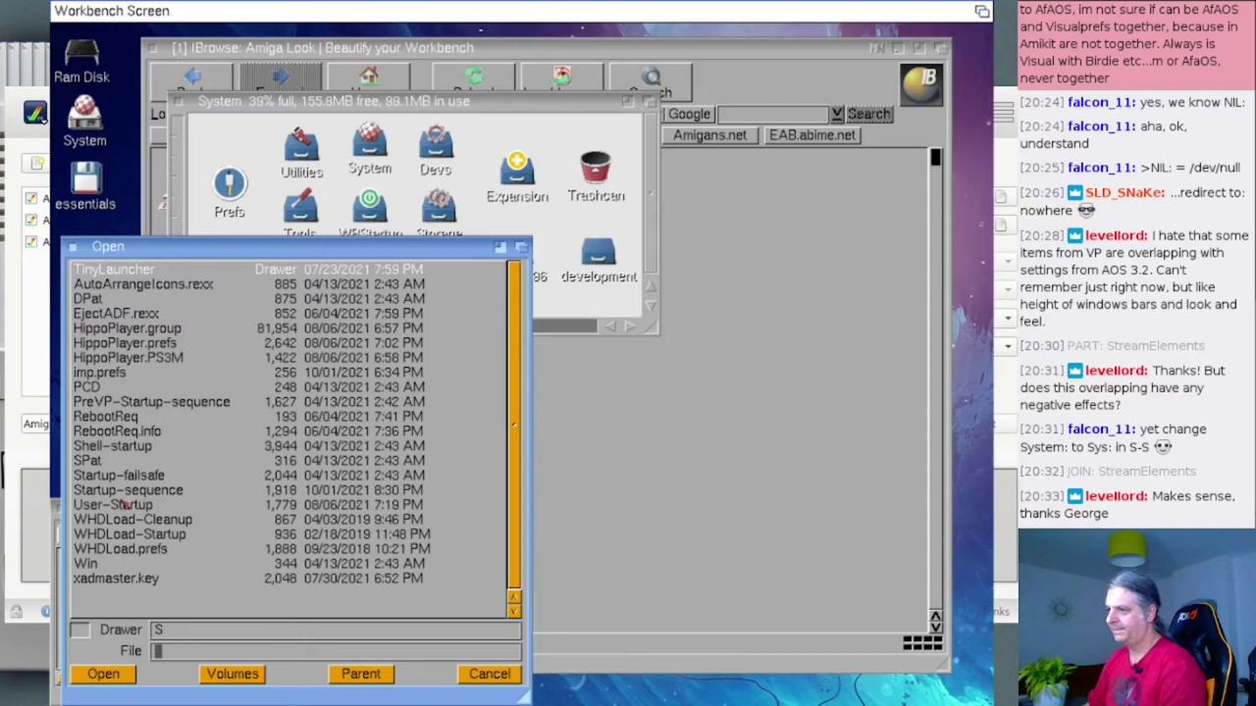
double_click(125, 496)
drag(487, 434, 590, 239)
click(589, 243)
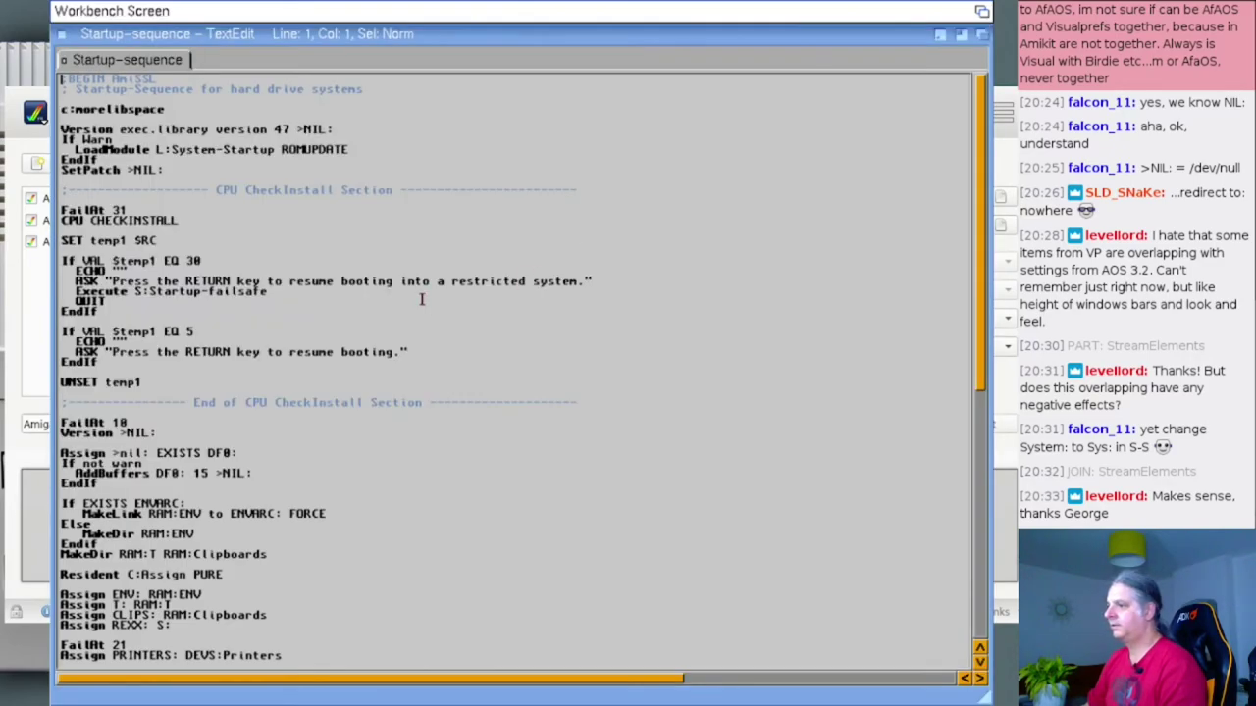
- Replace the System: volume prefix with Sys: in the Birdie and VisualPrefs Run lines of Startup-sequence
scroll(365, 337, down, 20)
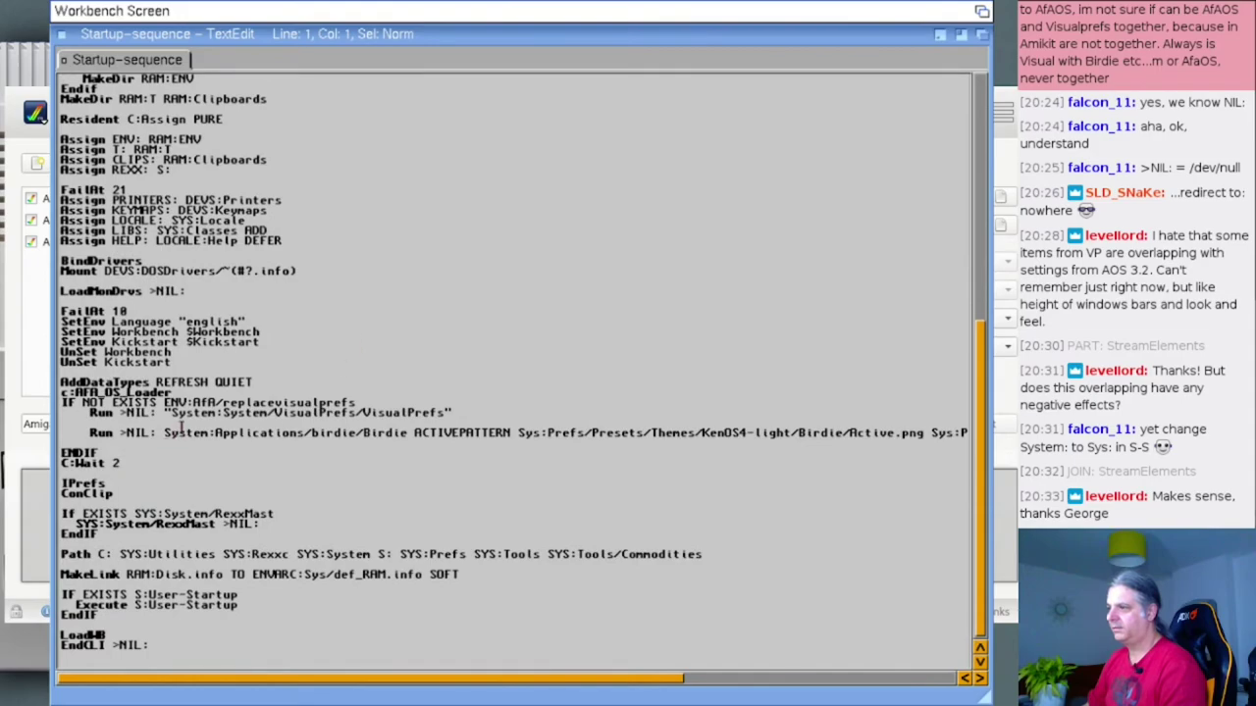
click(181, 428)
drag(164, 432, 209, 434)
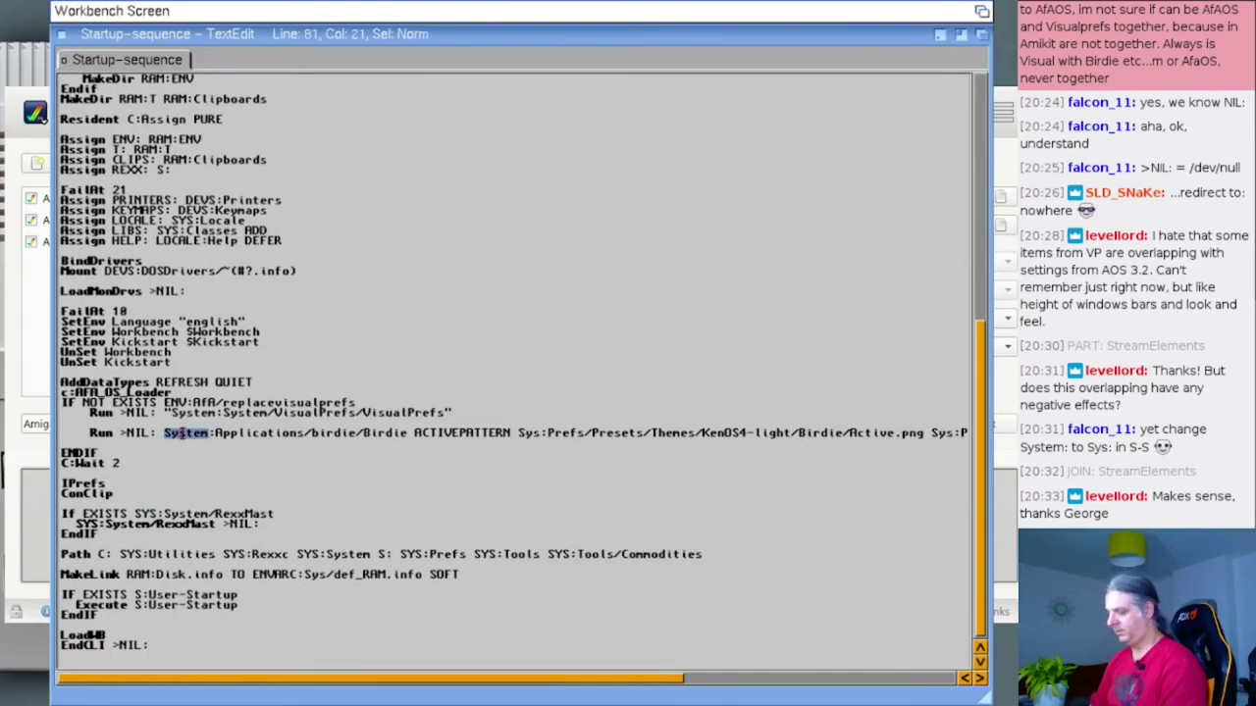
text(Sys)
key(Up)
key(Up)
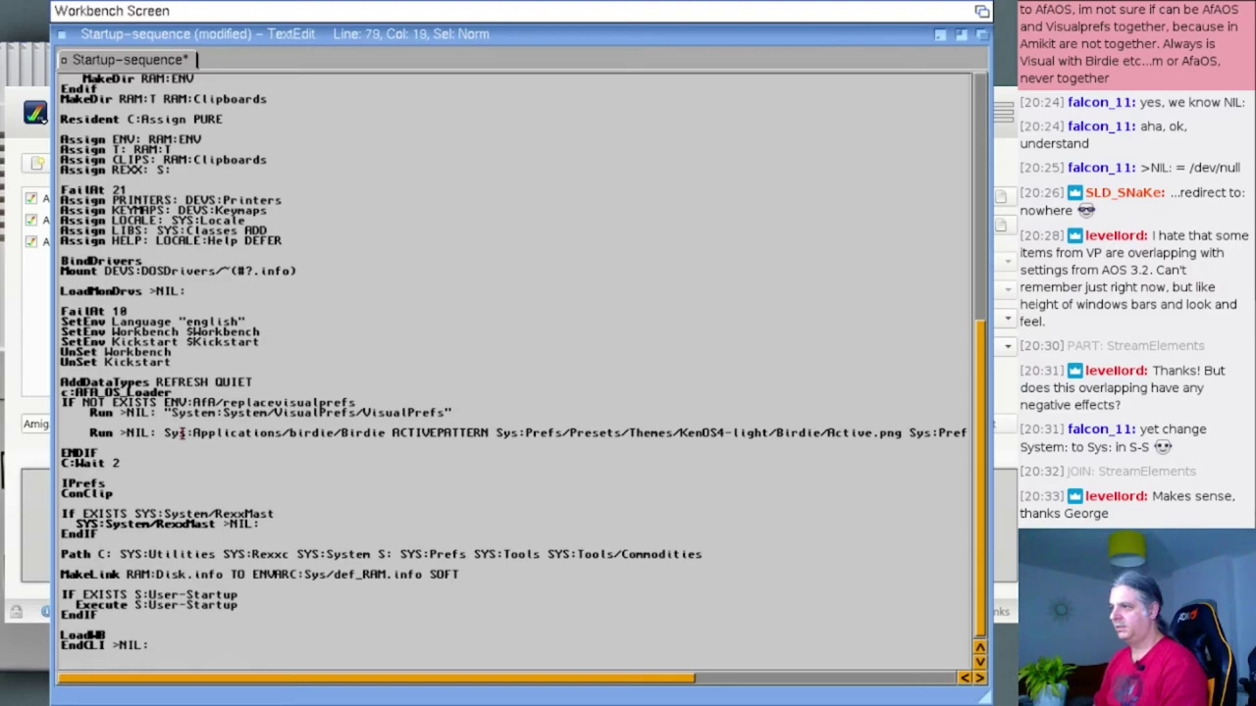
key(Delete)
key(Delete)
key(Delete)
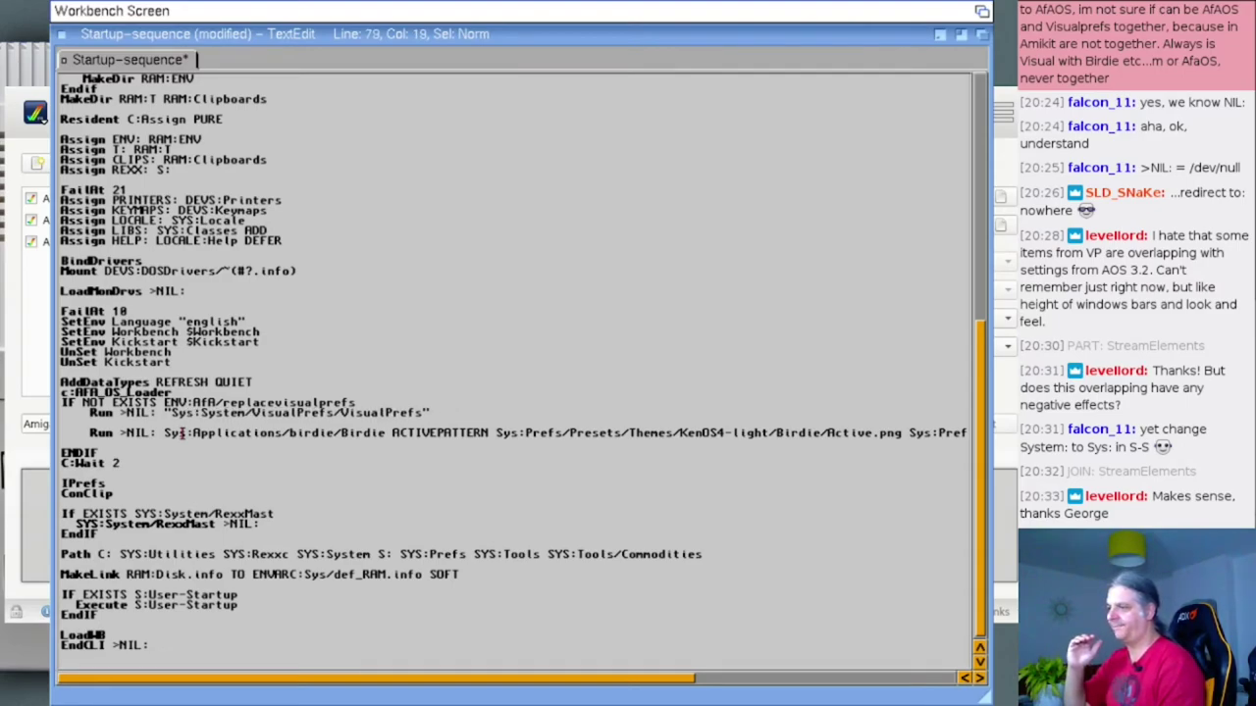
key(Right)
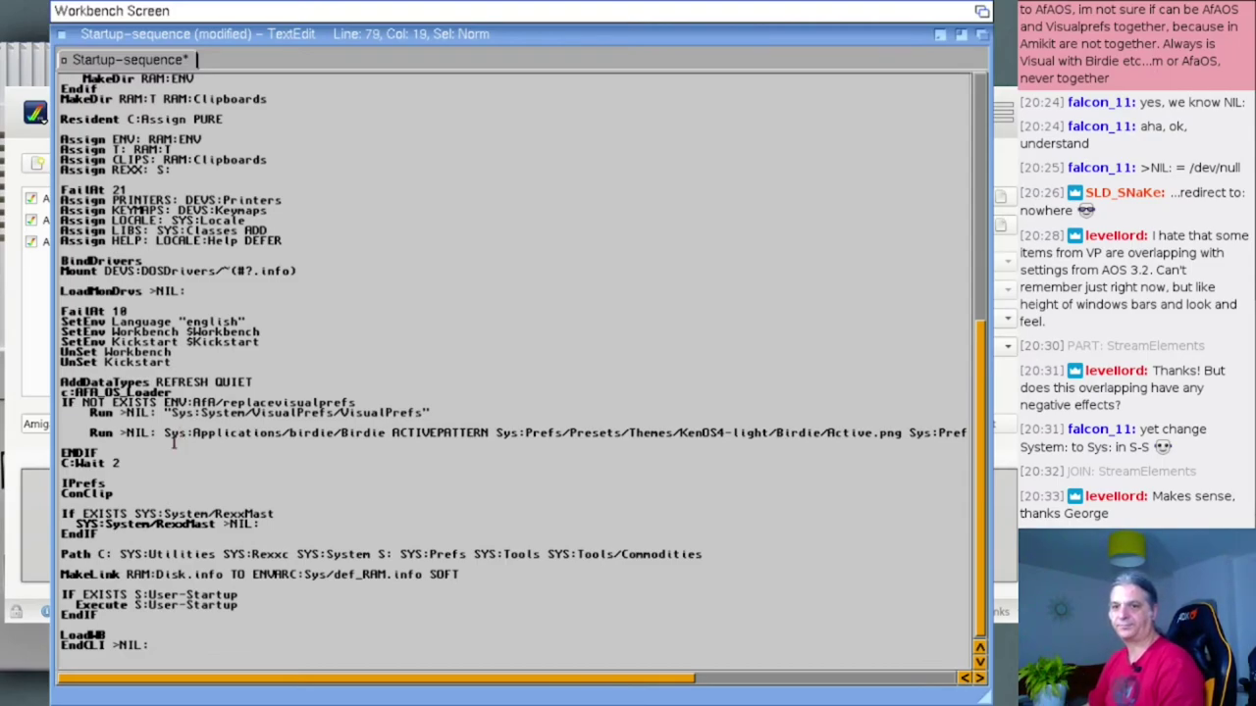
- Save the edited Startup-sequence and close the text editor
right_click(79, 8)
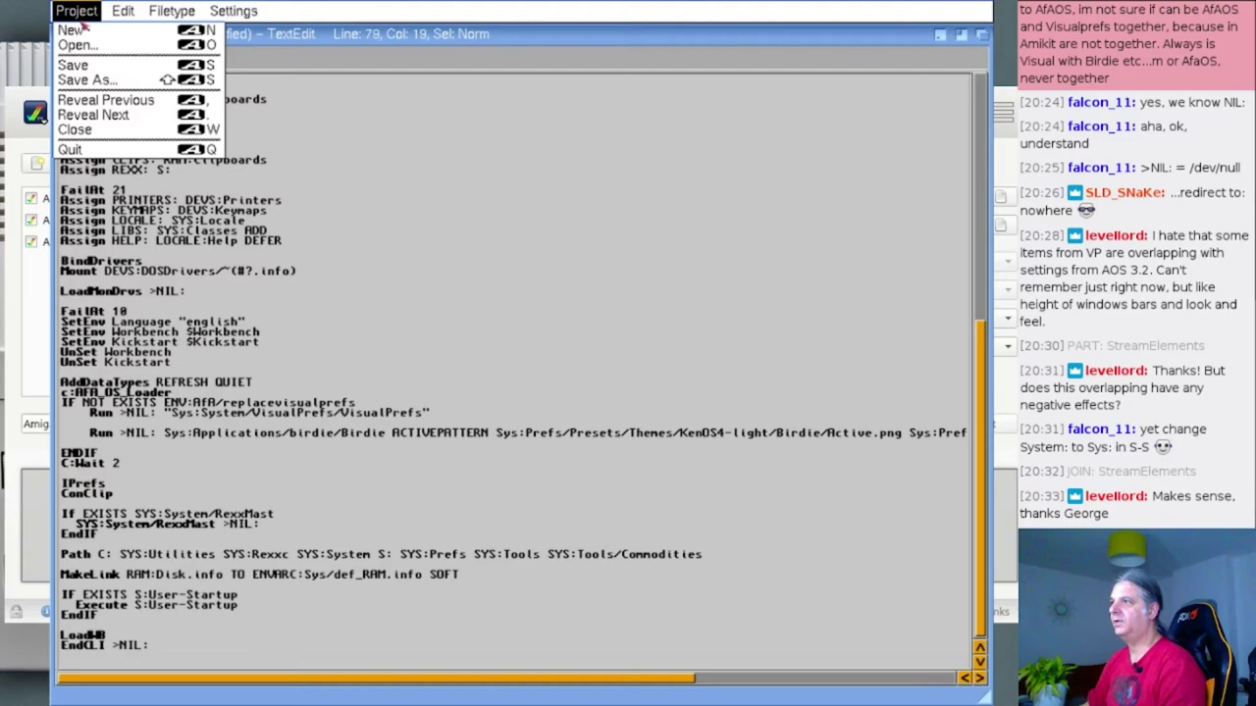
right_click(79, 65)
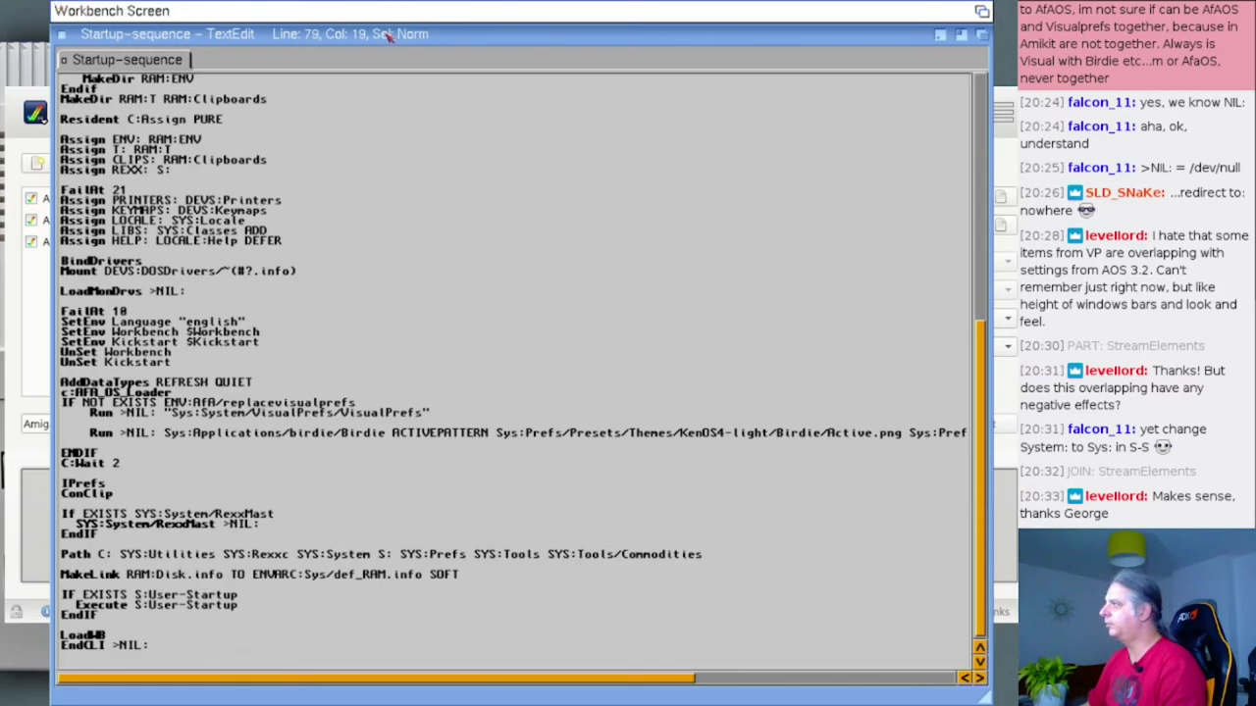
click(63, 37)
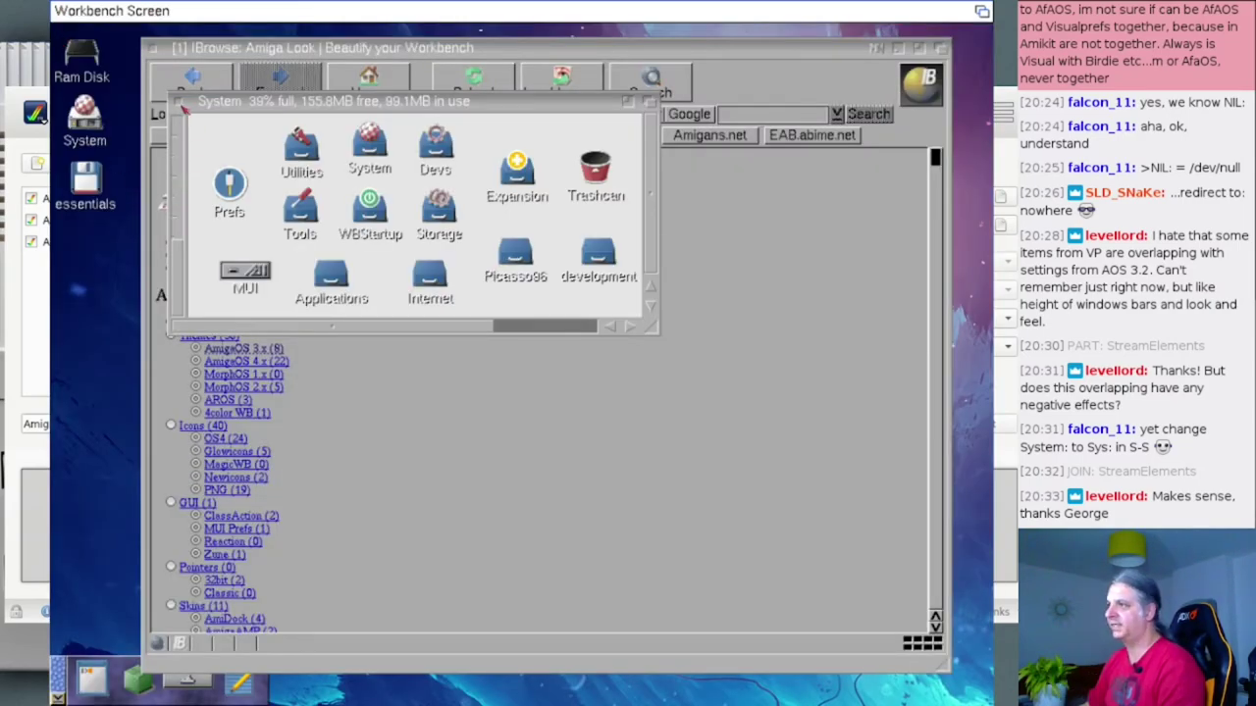
- Look through the frame and window options in GUI Preferences, cancel without changes, and close the Prefs and System drawers
double_click(230, 186)
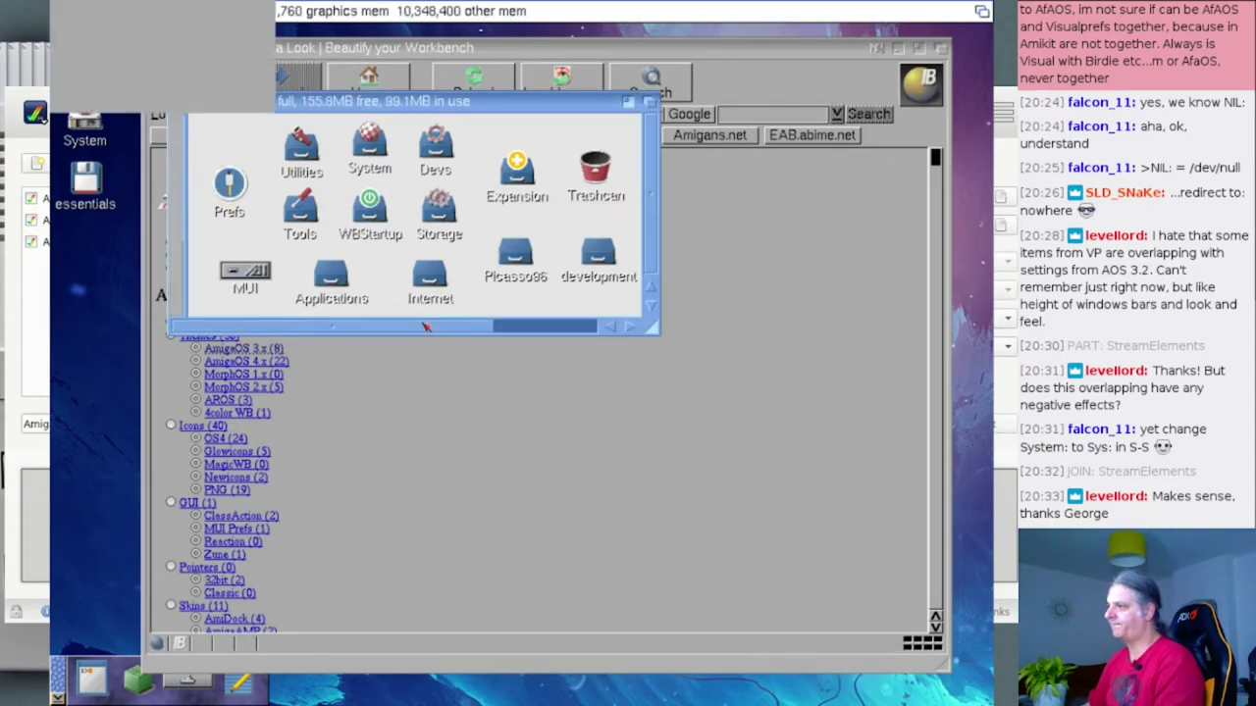
click(173, 87)
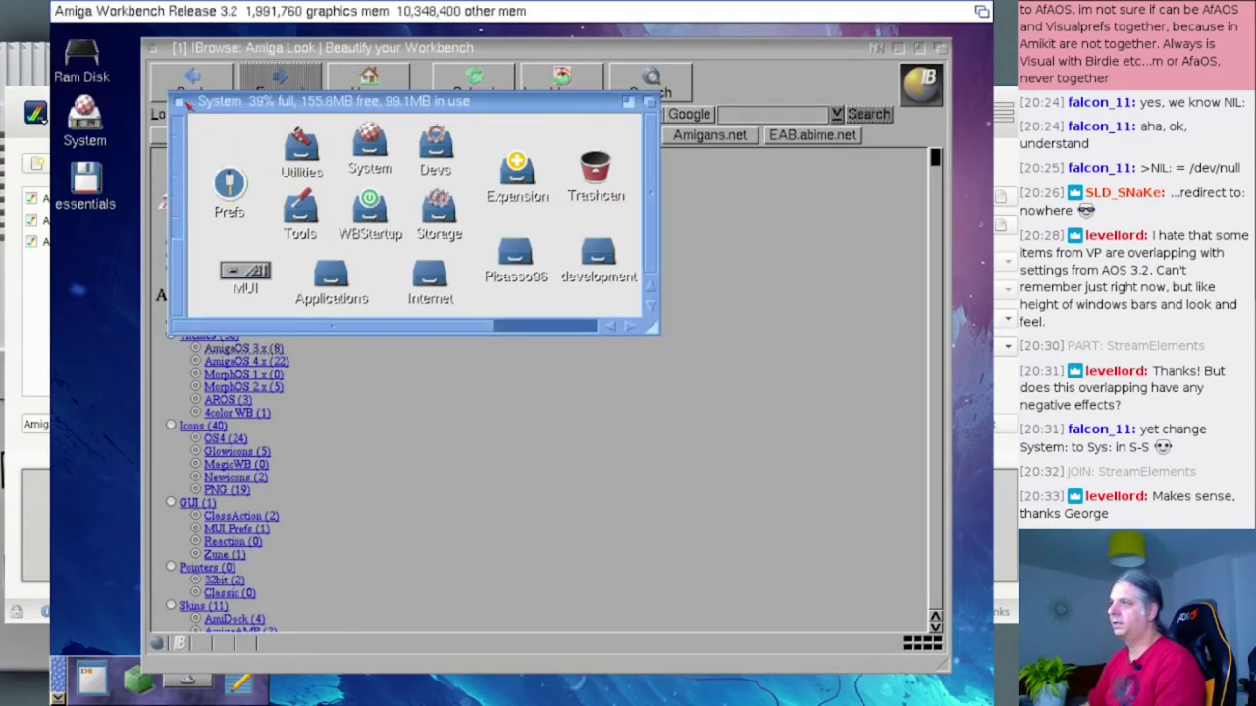
double_click(245, 189)
double_click(426, 324)
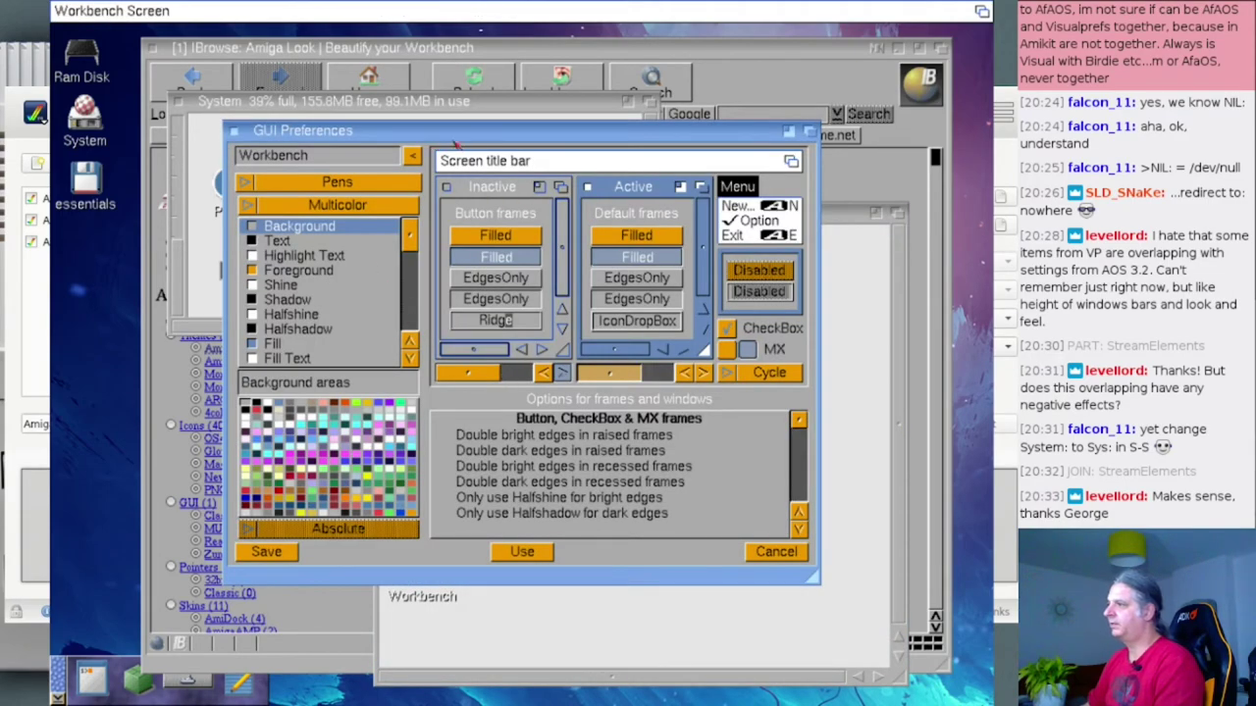
scroll(663, 494, down, 5)
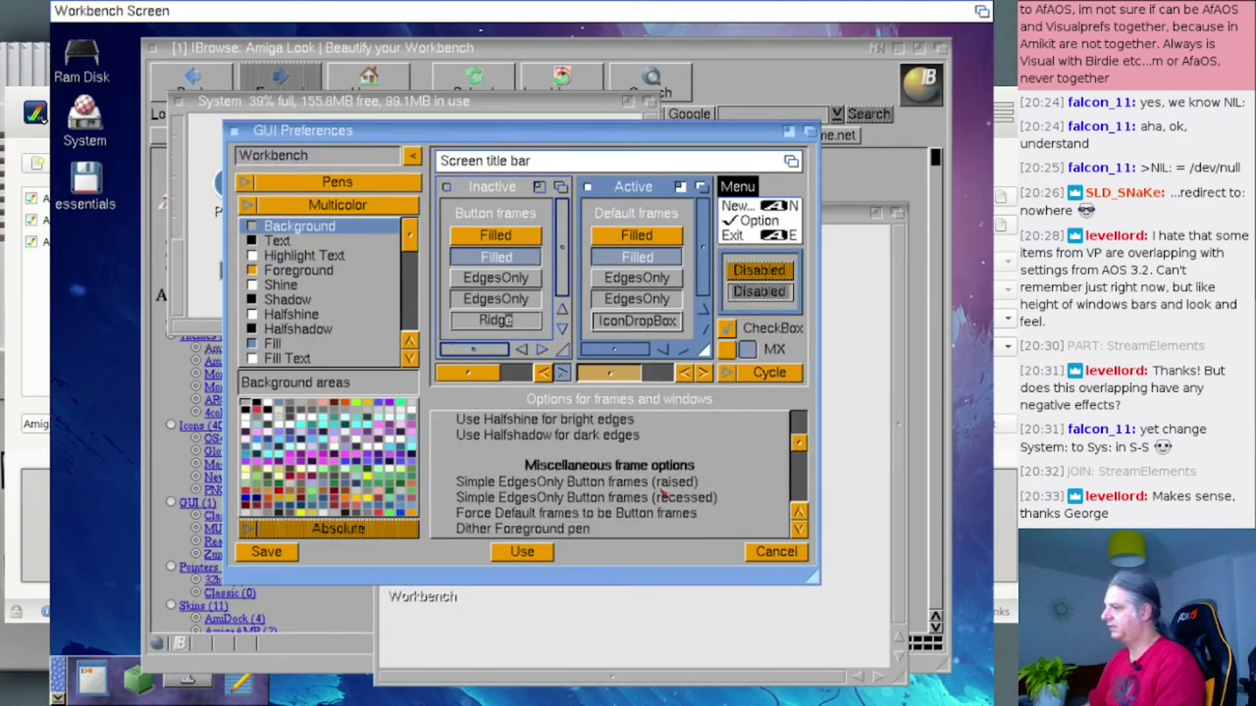
scroll(663, 494, down, 4)
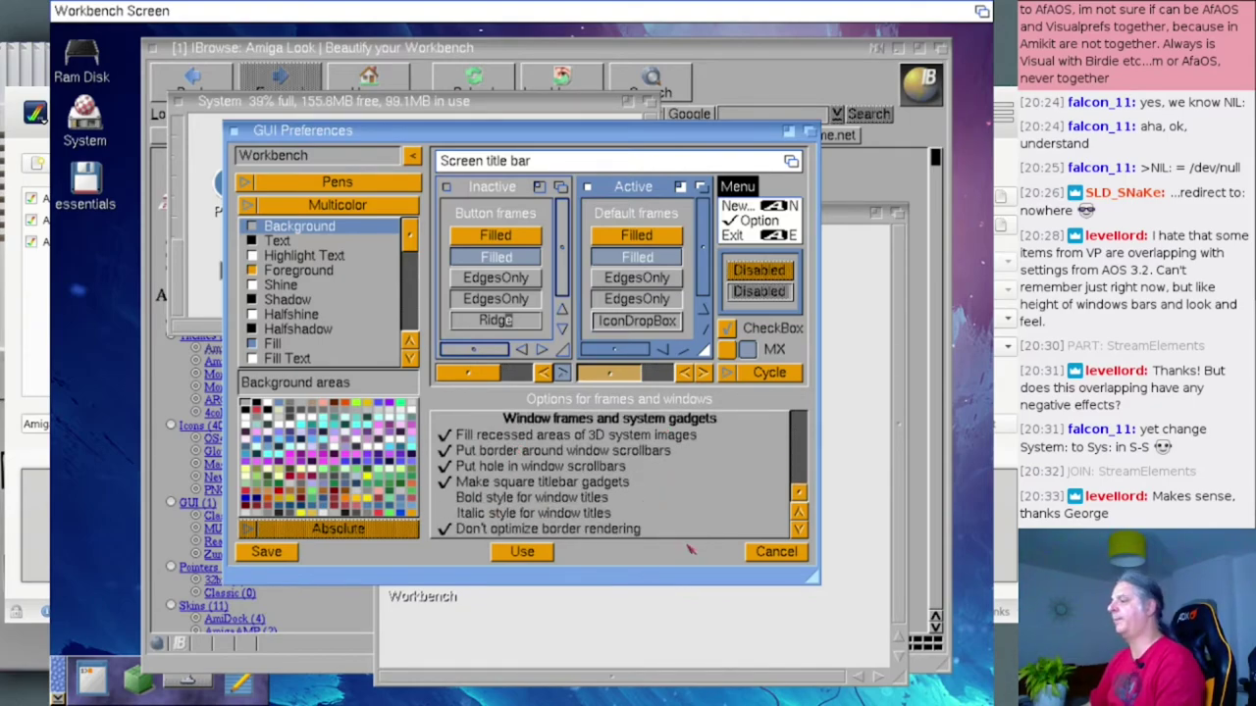
click(776, 552)
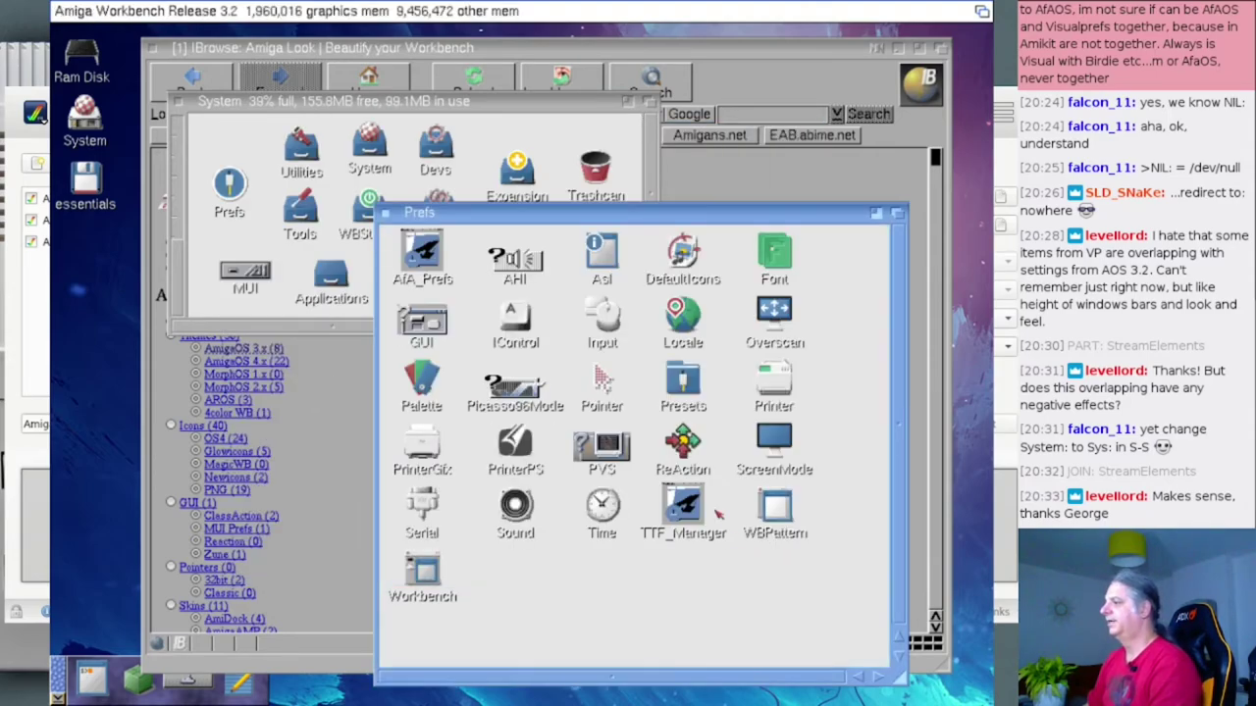
click(390, 213)
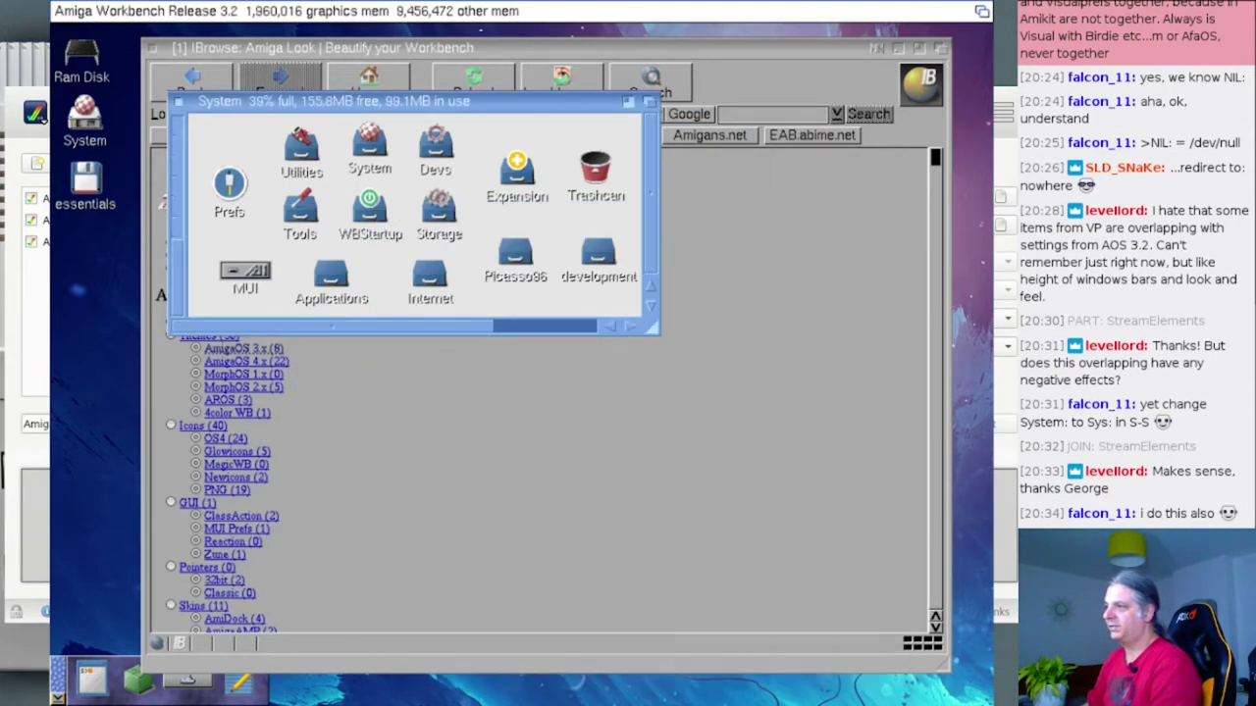
click(181, 104)
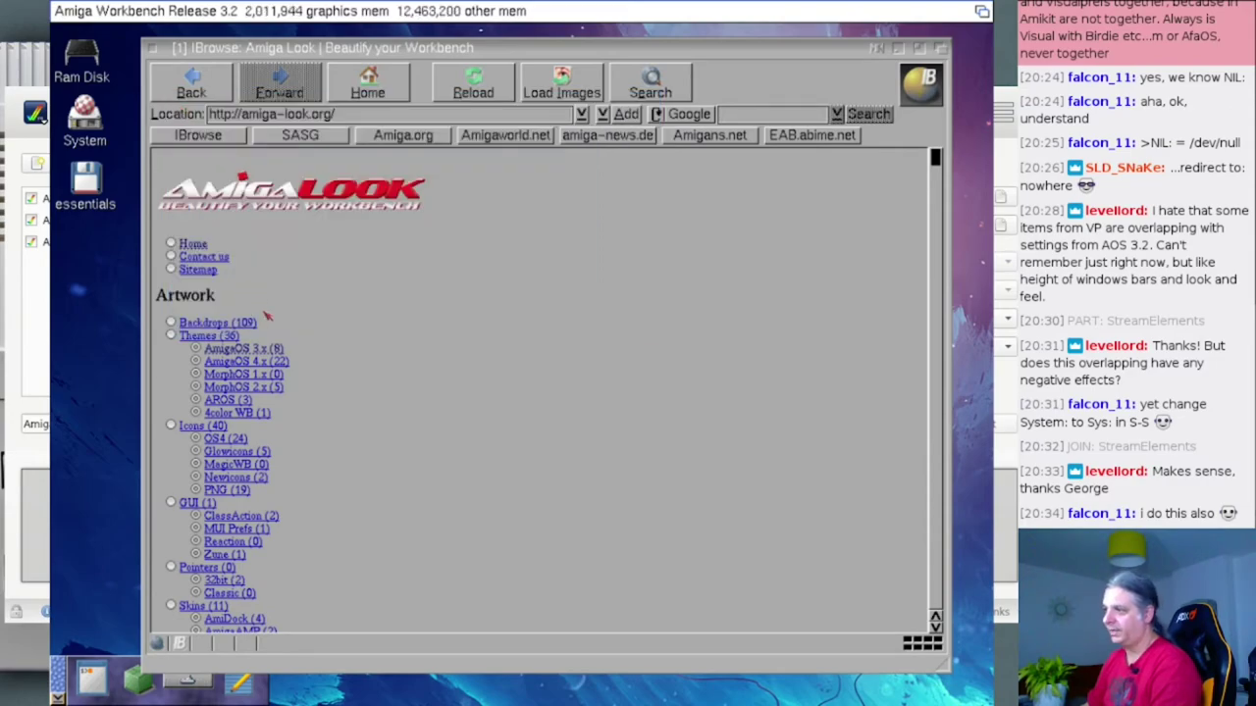
- Open the AmigaOS 3.x themes category on amiga-look.org and browse down to the Themes #2 entry
click(245, 349)
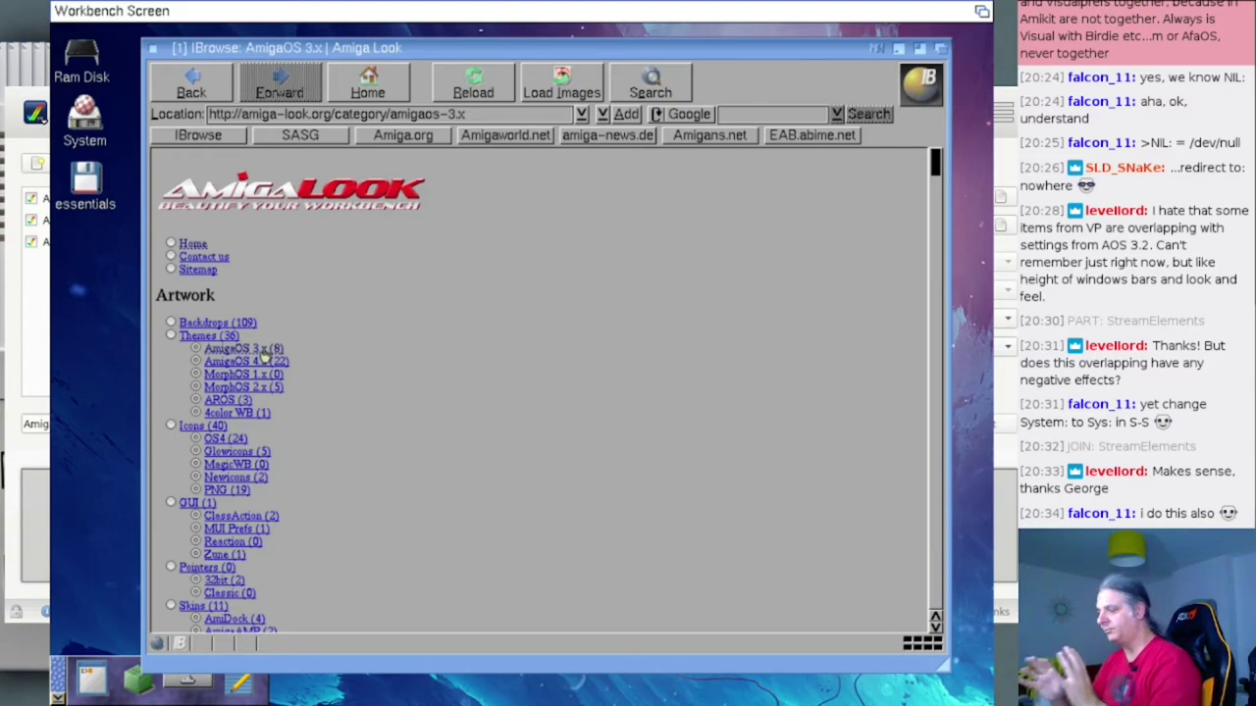
scroll(367, 331, down, 10)
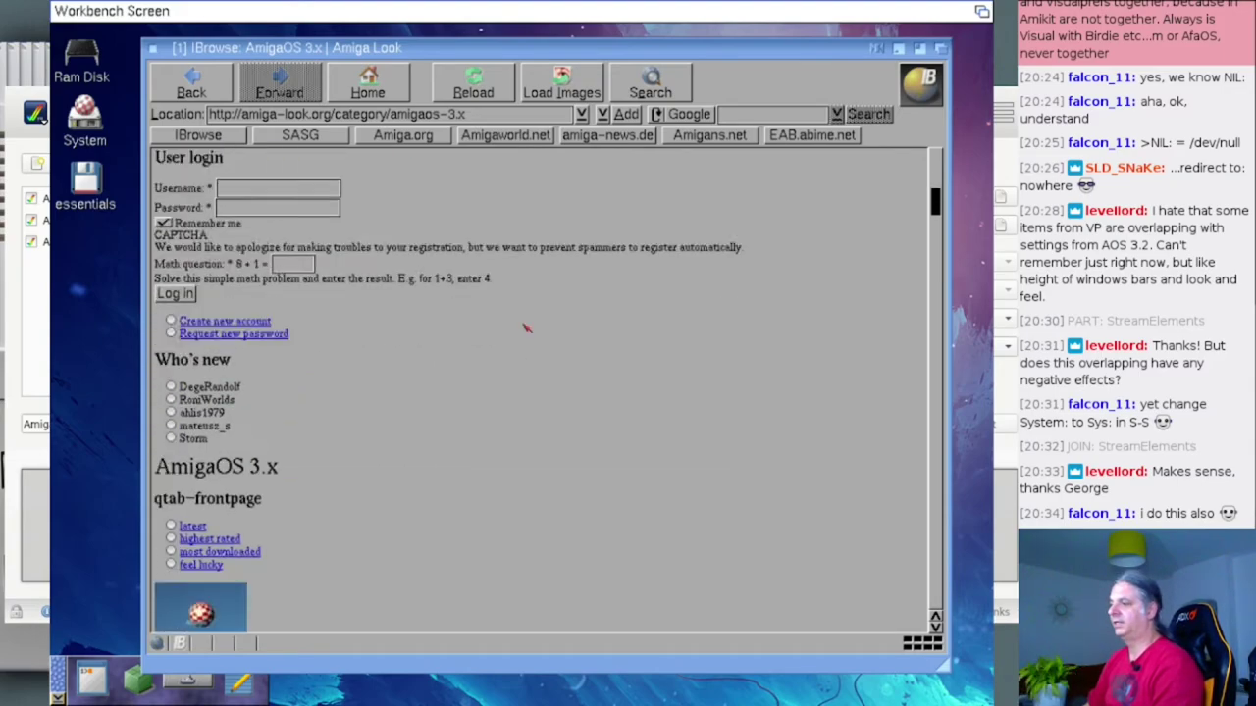
scroll(526, 328, down, 10)
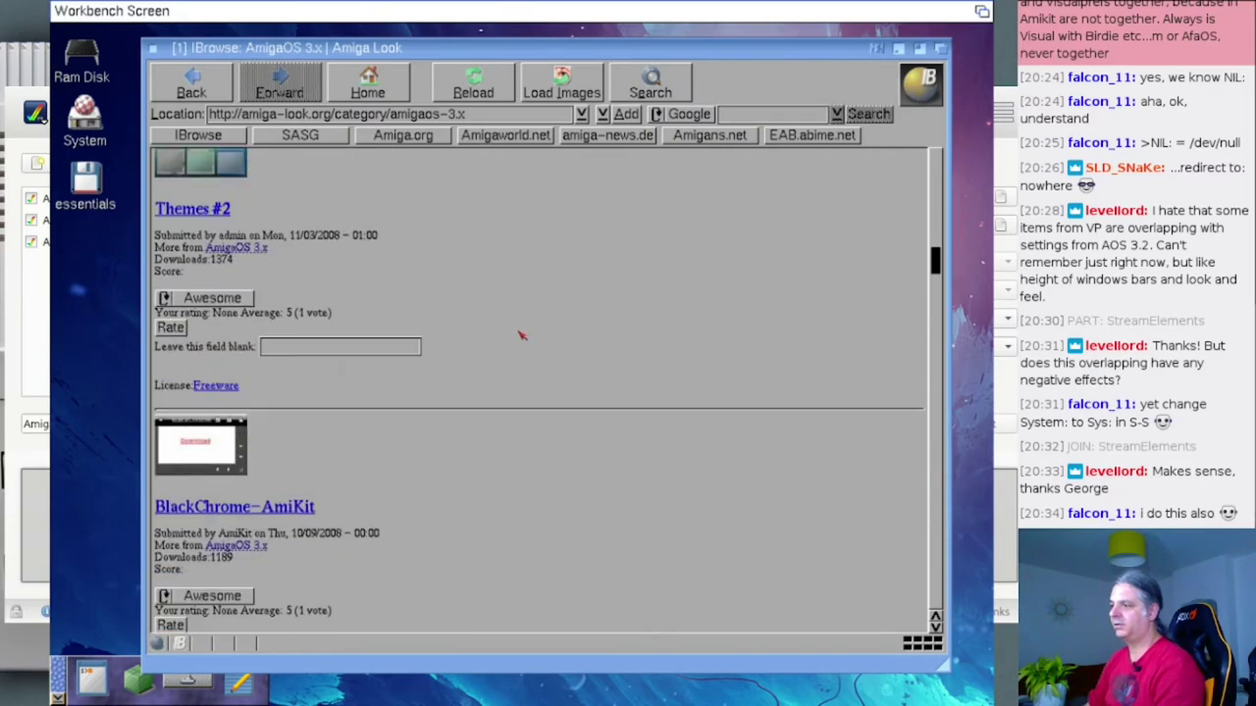
scroll(522, 336, up, 2)
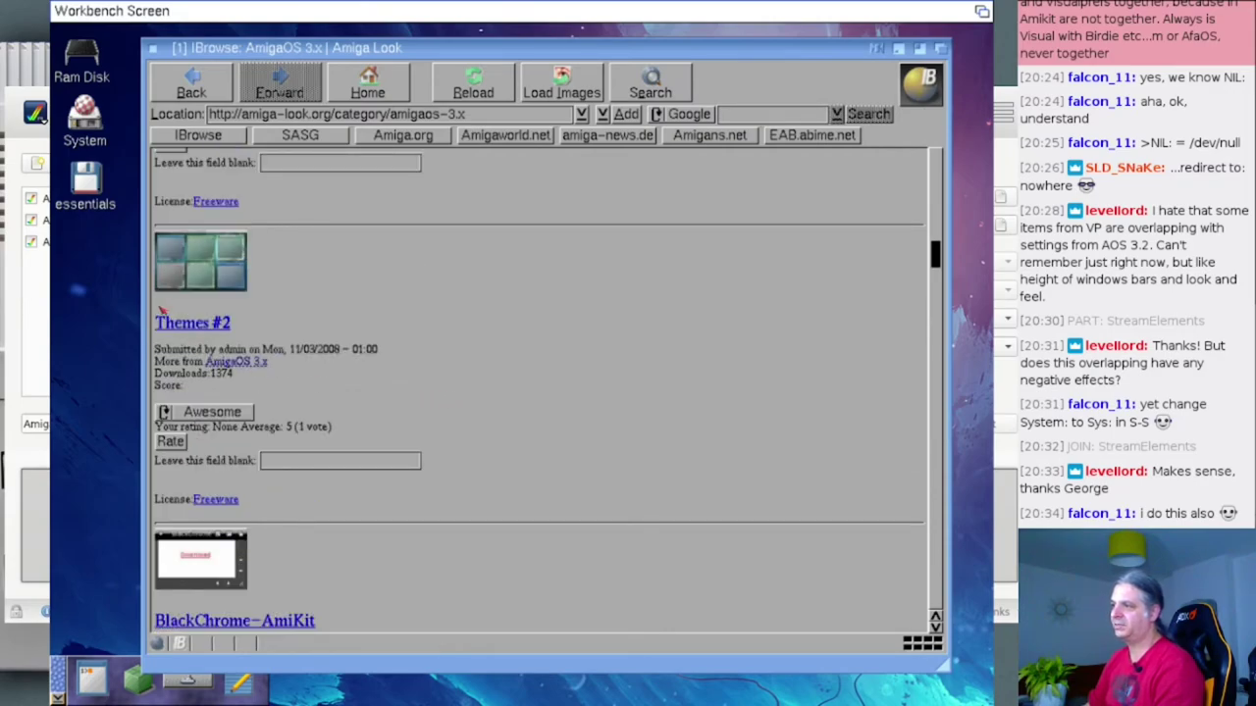
- Read the Themes #2 page for its requirements and attachment, and go back to the AmigaOS 3.x theme list
click(207, 280)
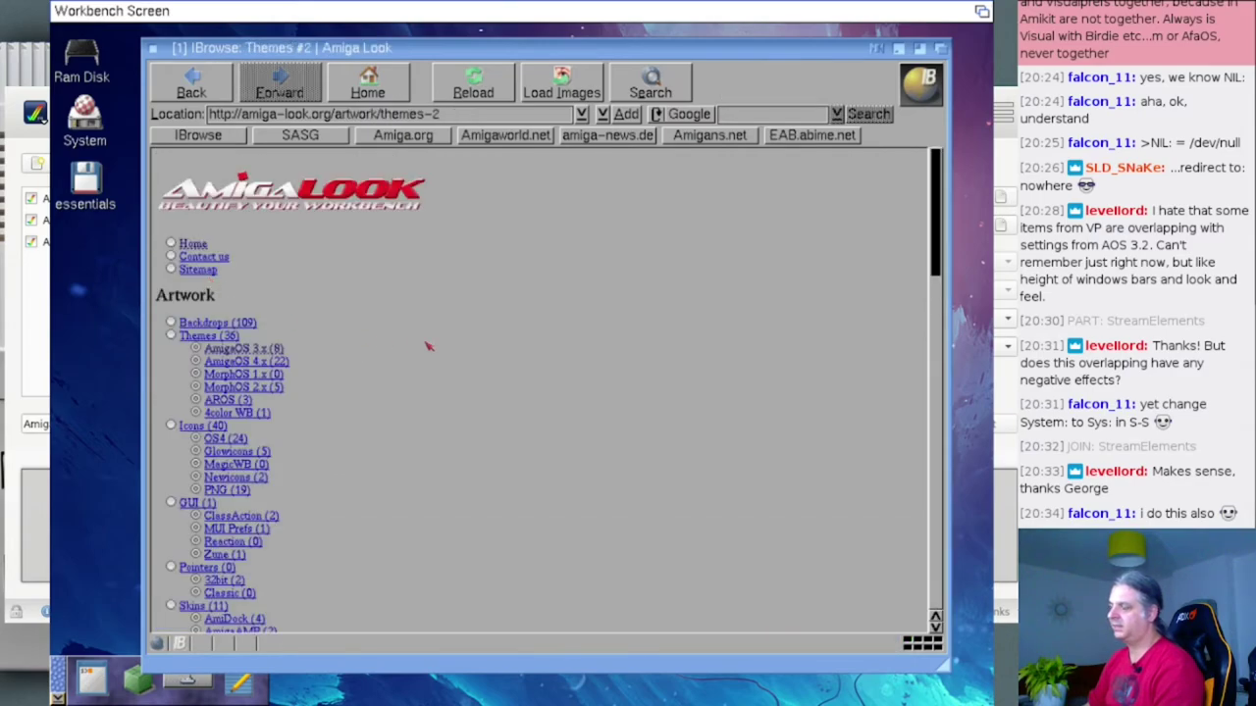
scroll(424, 353, down, 15)
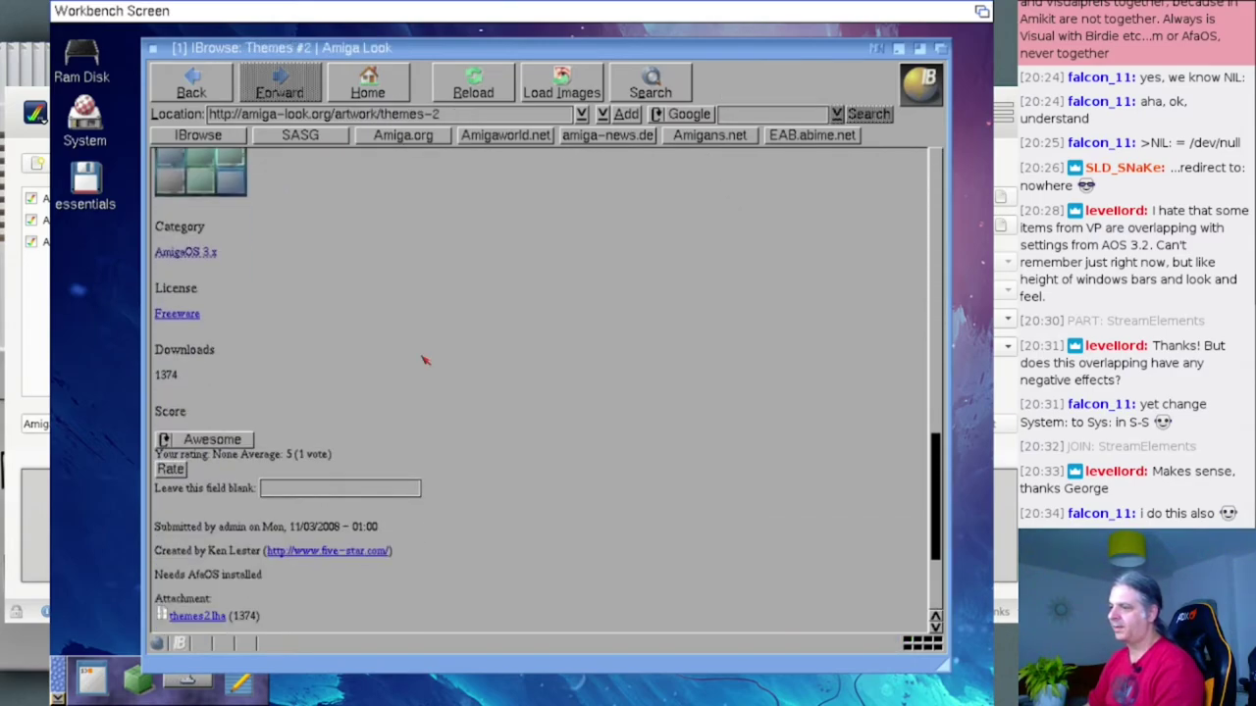
scroll(424, 361, down, 3)
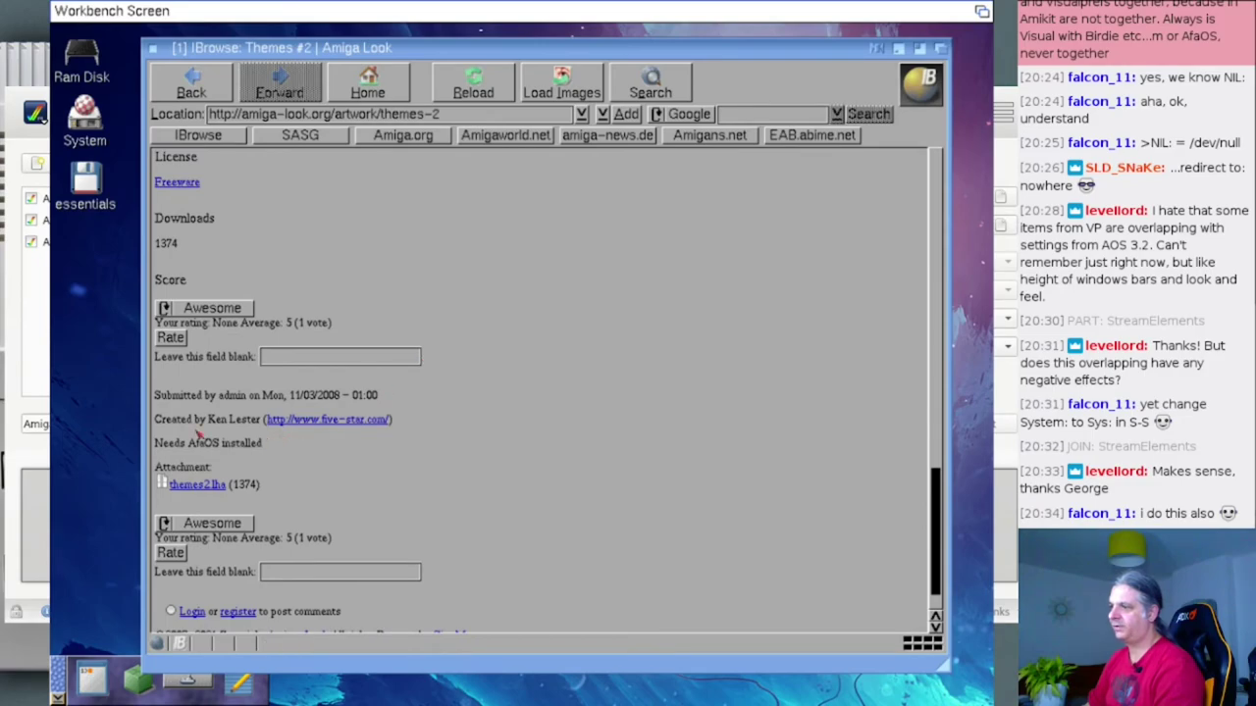
scroll(232, 372, up, 5)
click(180, 96)
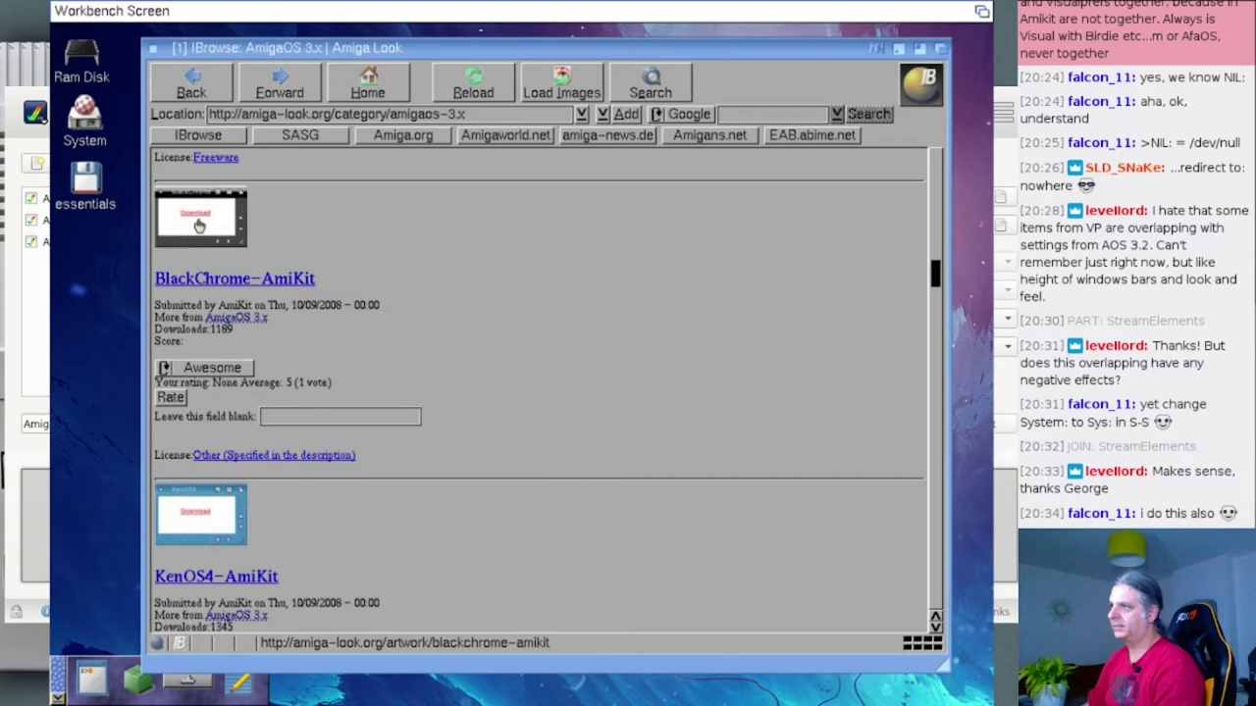
- Examine the AmiKit themes in the list, from BlackChrome to imAZ, and return up to FourOne Theme for Afa
scroll(228, 422, down, 2)
scroll(227, 422, down, 1)
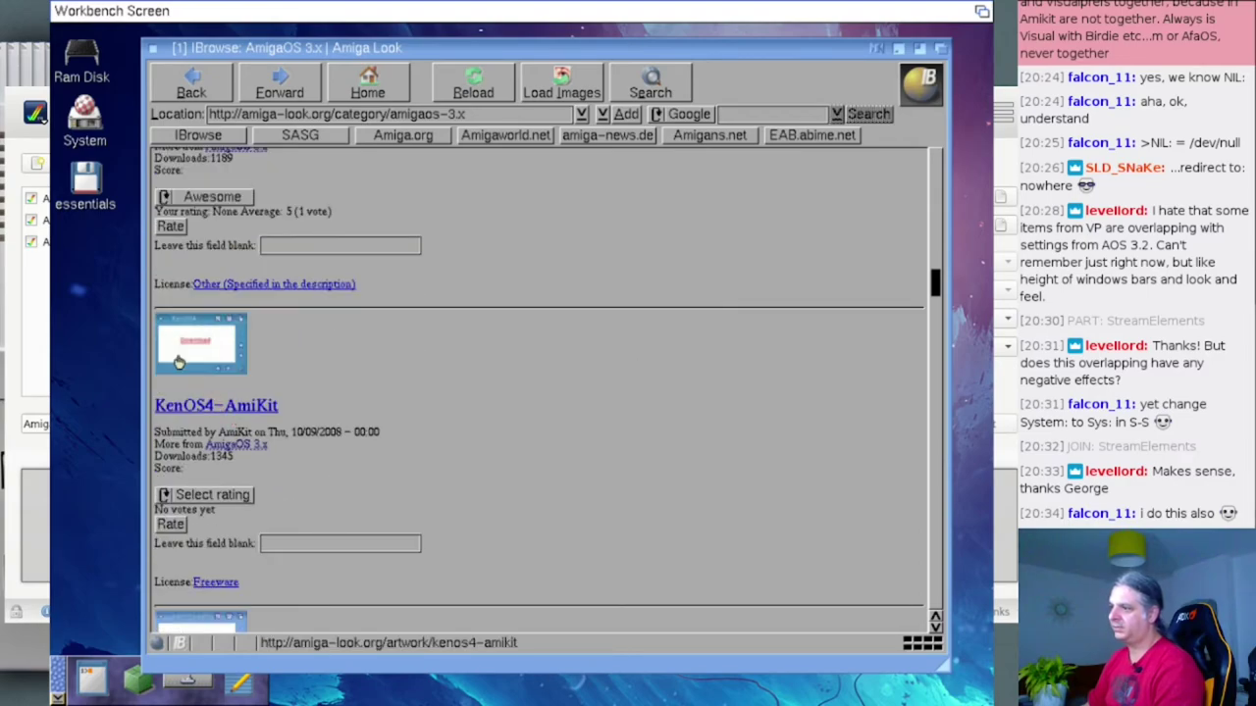
scroll(208, 417, down, 9)
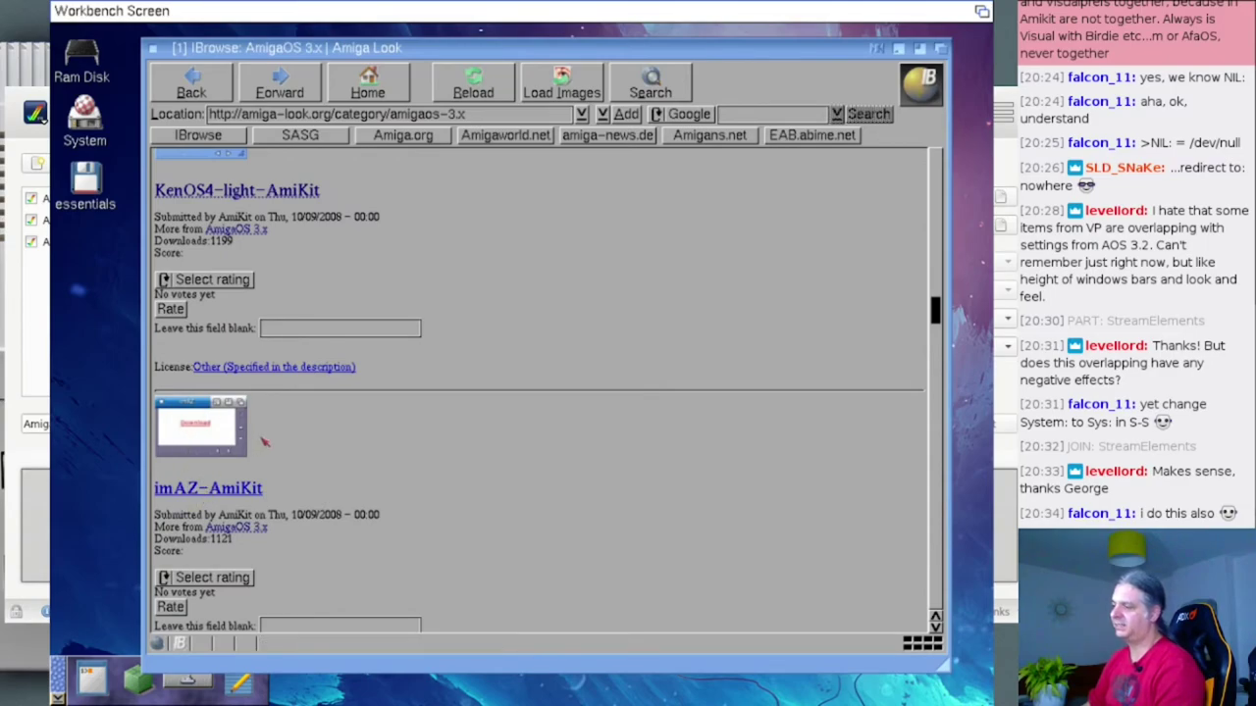
scroll(281, 442, down, 4)
scroll(281, 449, up, 3)
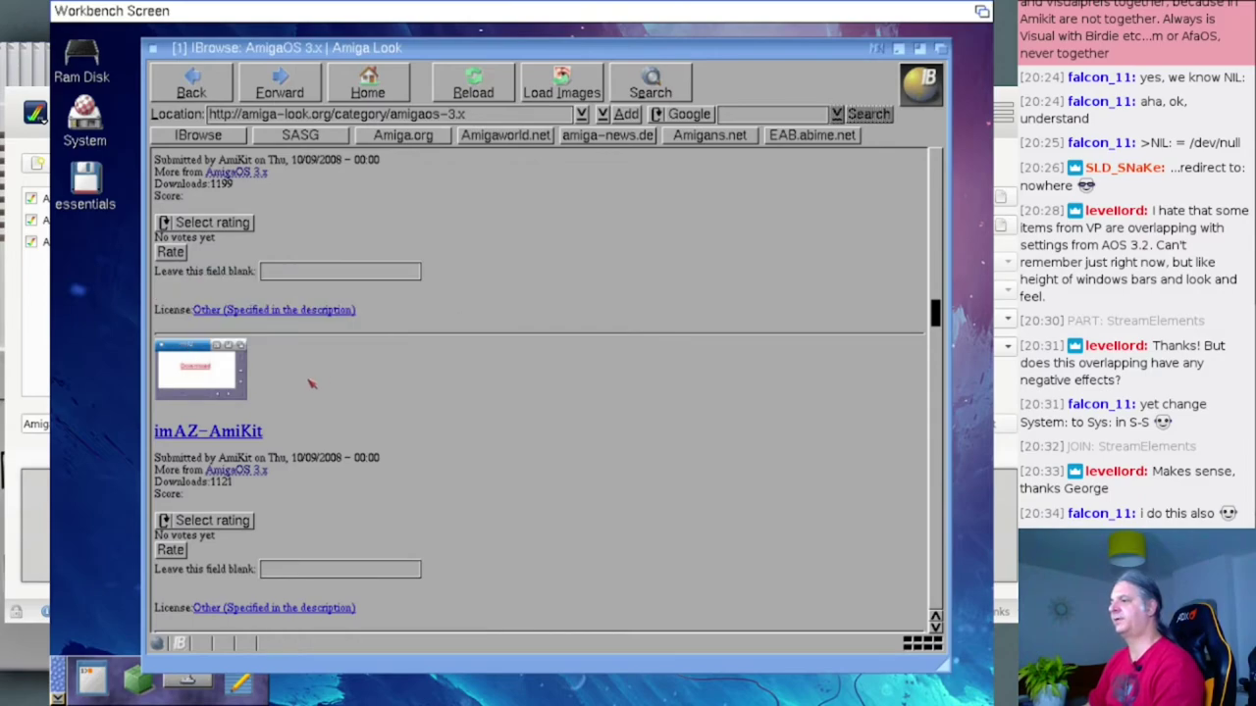
scroll(311, 384, up, 20)
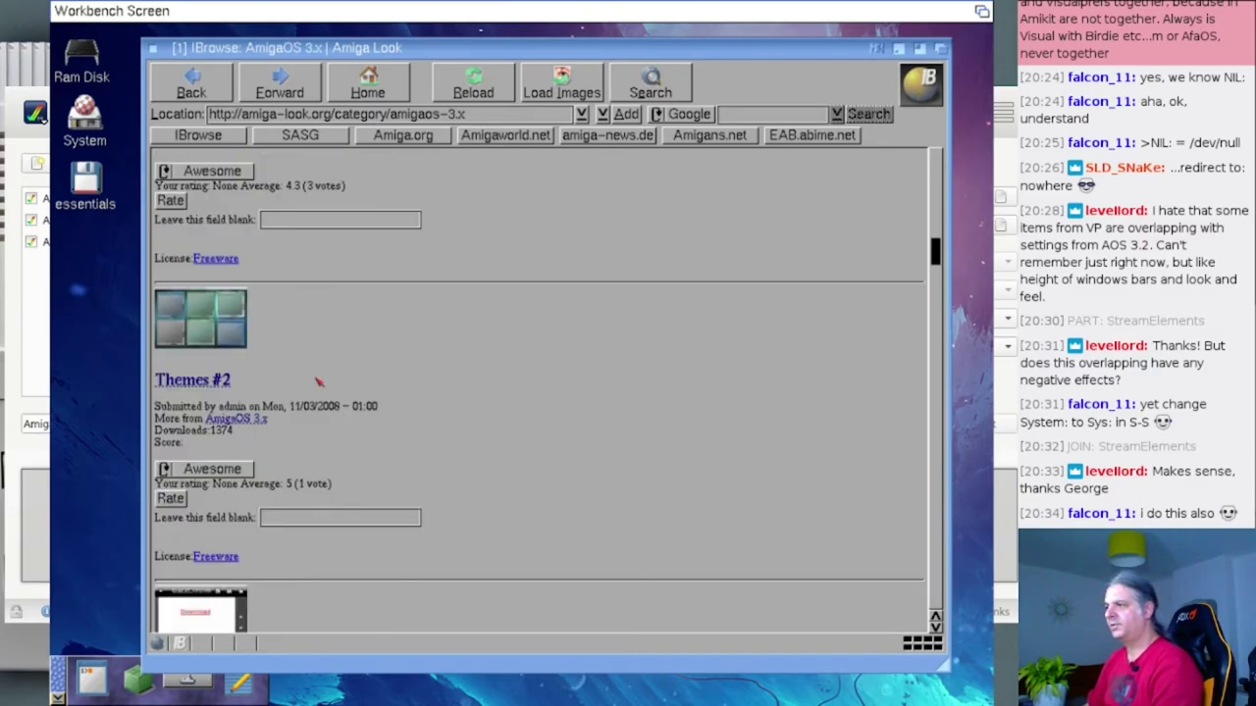
scroll(318, 382, up, 10)
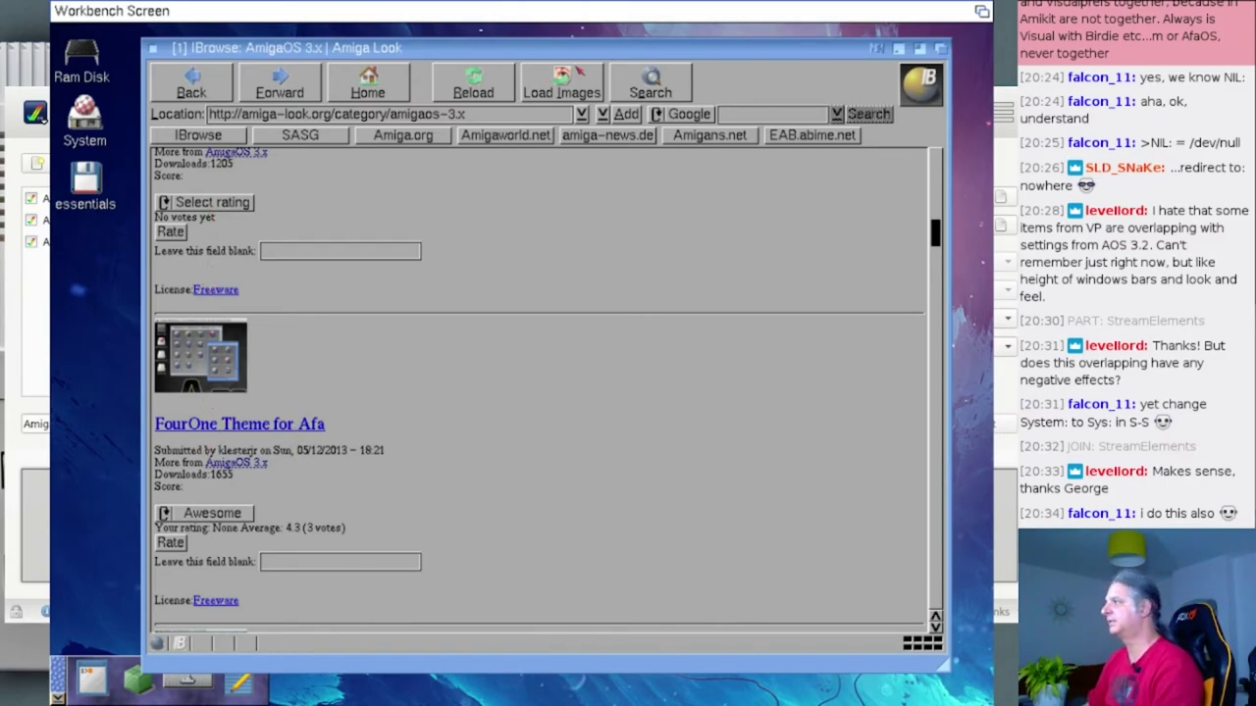
- Look at the Window settings in AfA_OS Preferences, cancel without changes, and close the Prefs and System drawers
drag(359, 49, 367, 45)
double_click(82, 116)
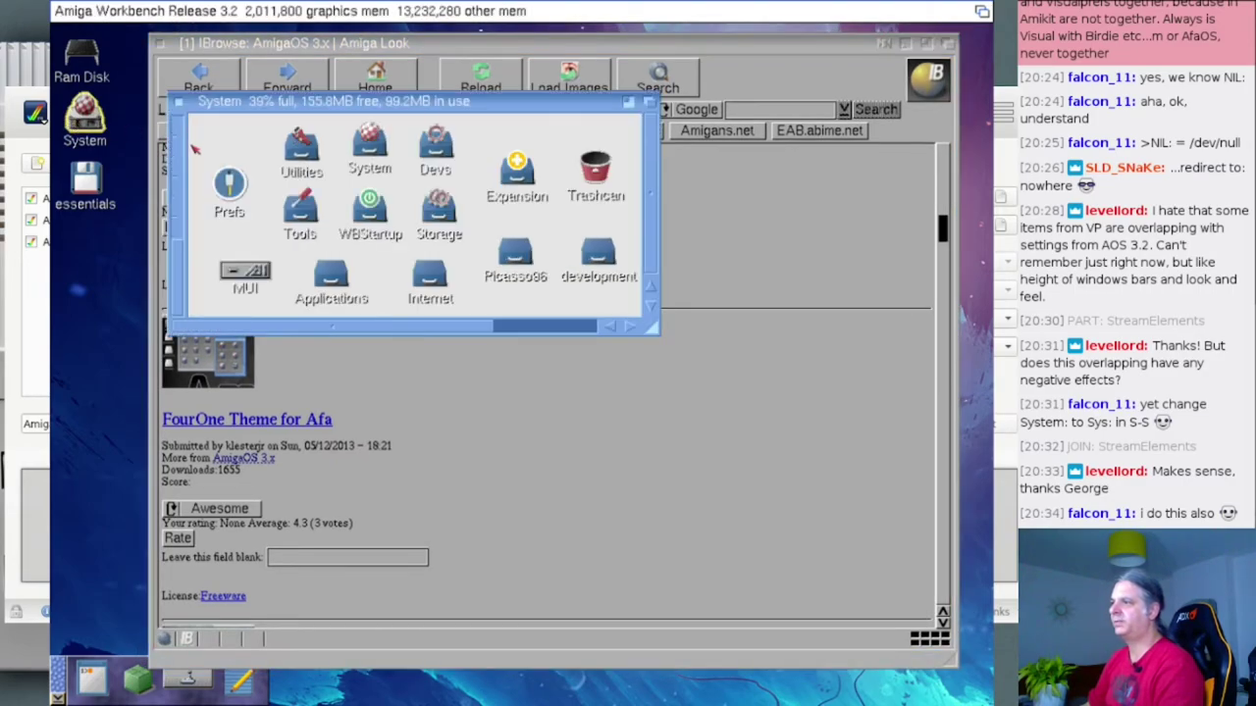
double_click(228, 182)
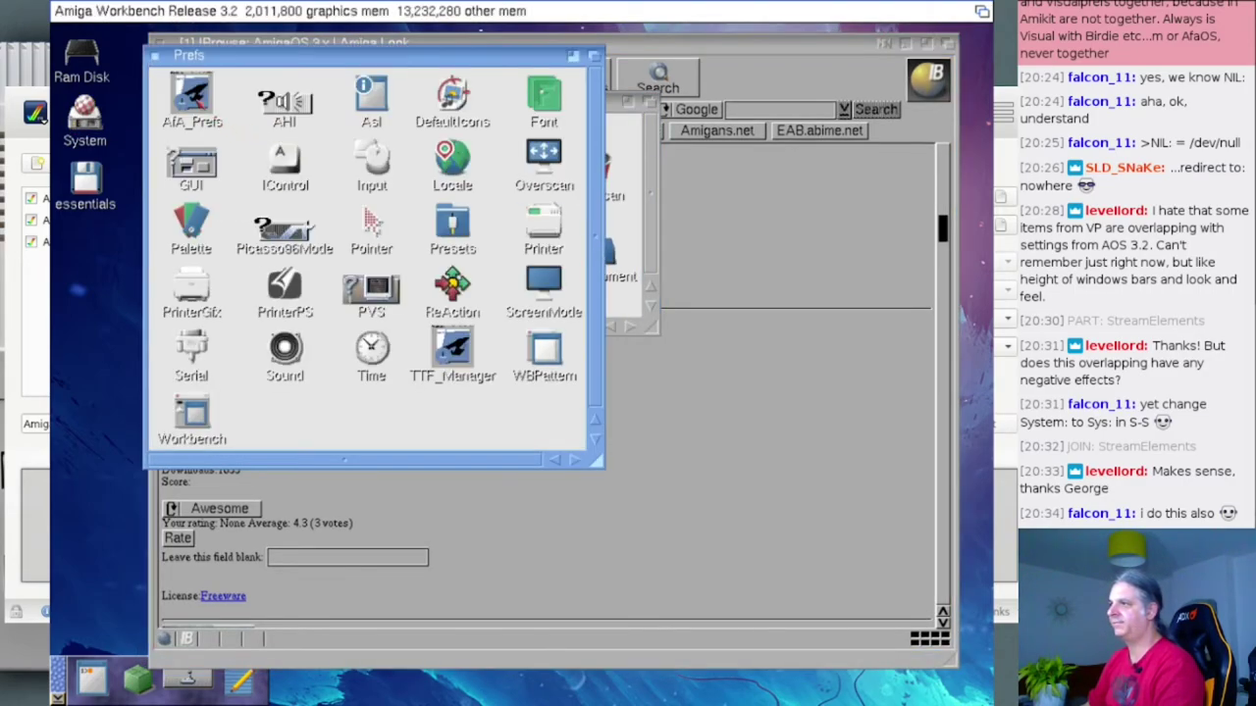
double_click(196, 110)
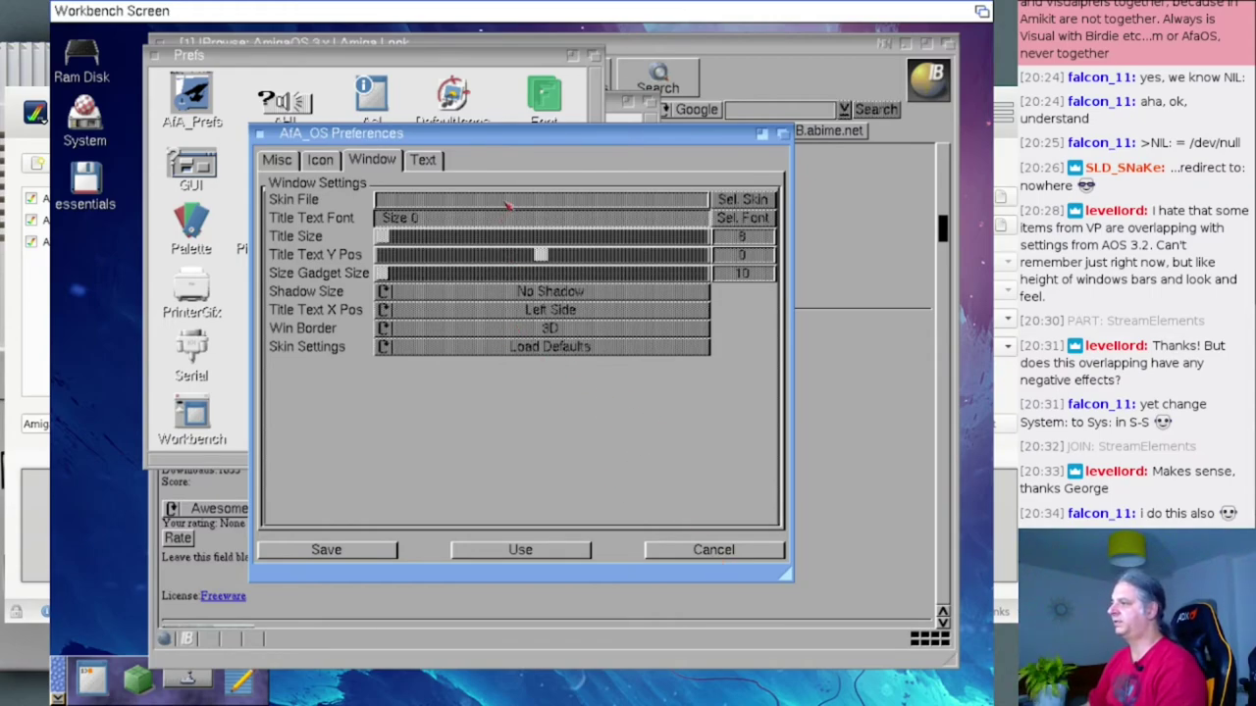
click(683, 553)
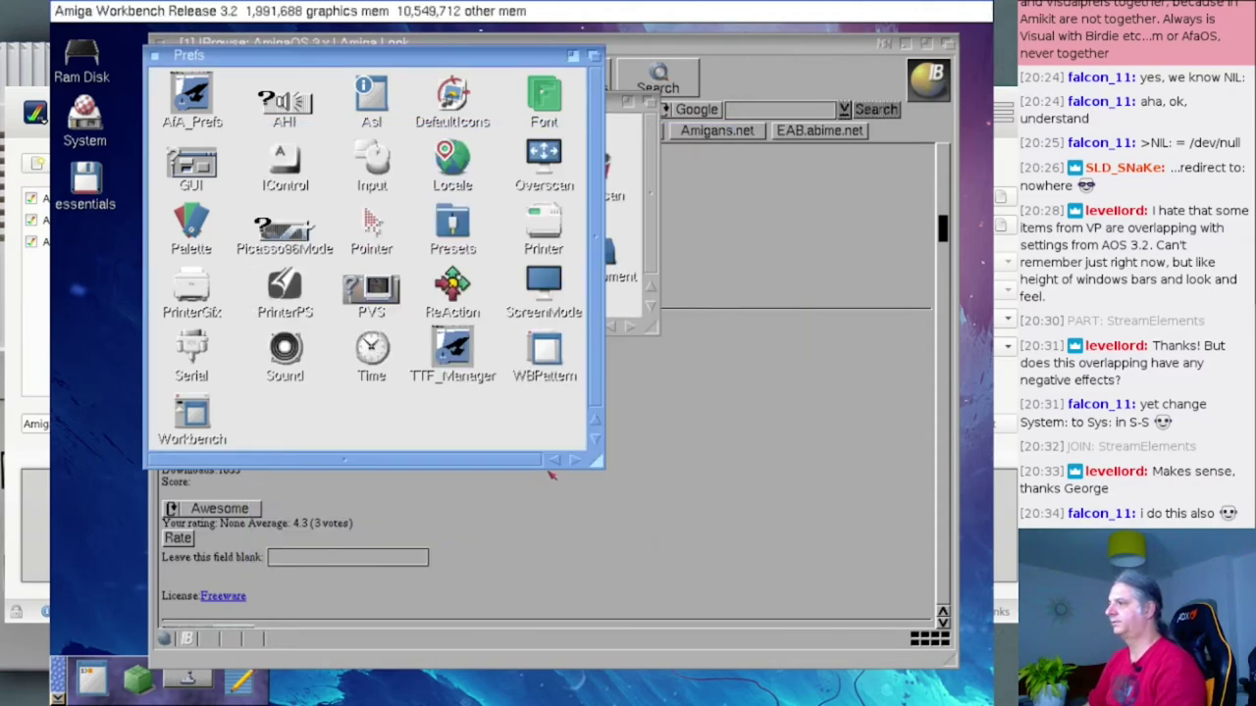
click(160, 57)
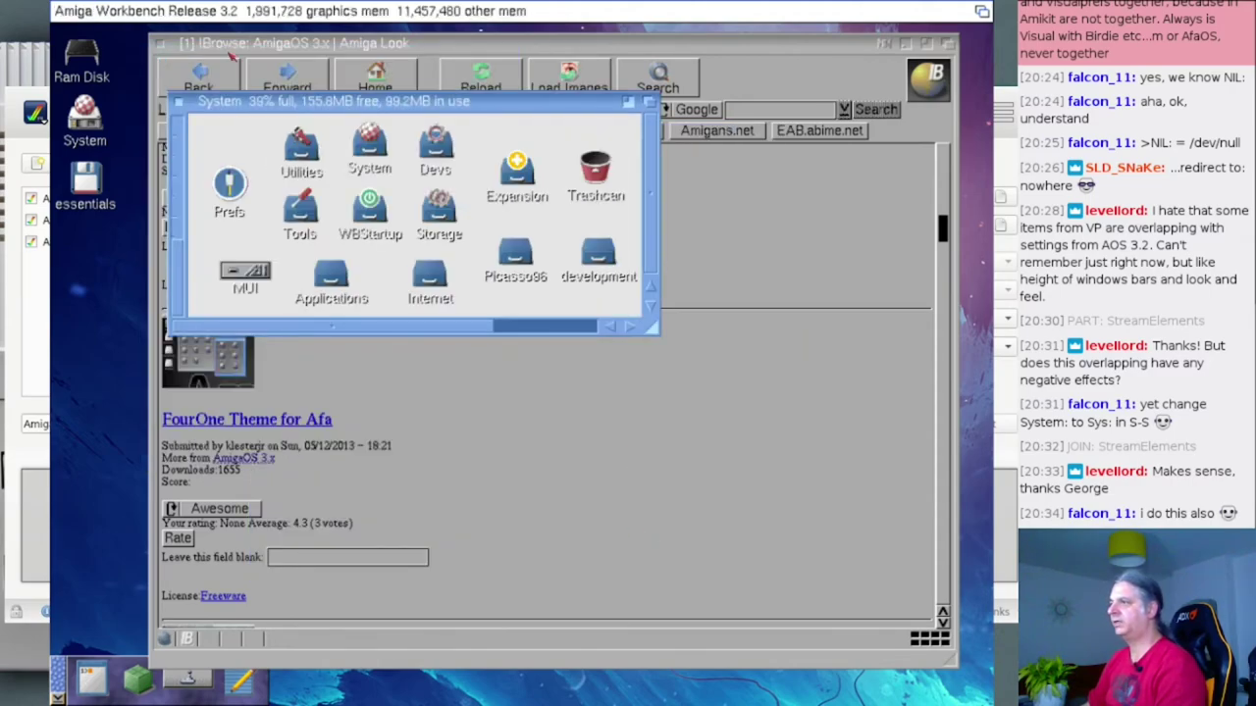
click(181, 103)
click(467, 265)
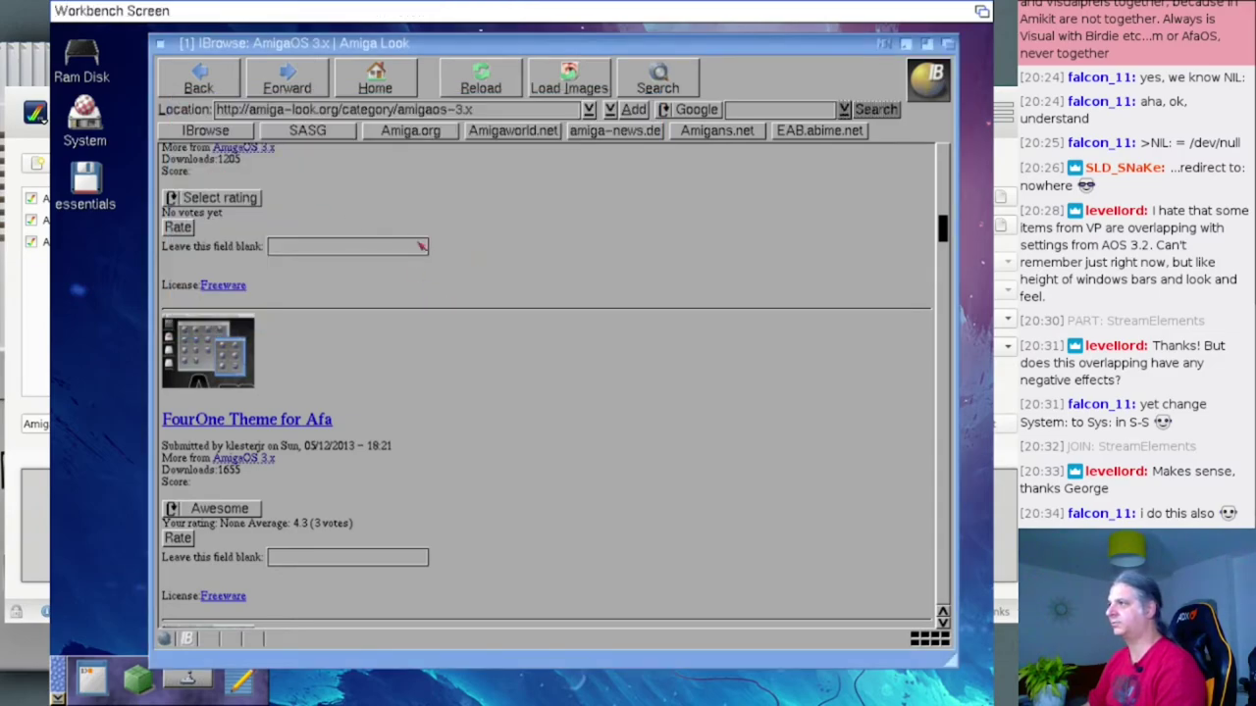
- Highlight the theme category's web address in IBrowse, and view the AfA_OS drawers in a widened System drawer before closing it
triple_click(500, 115)
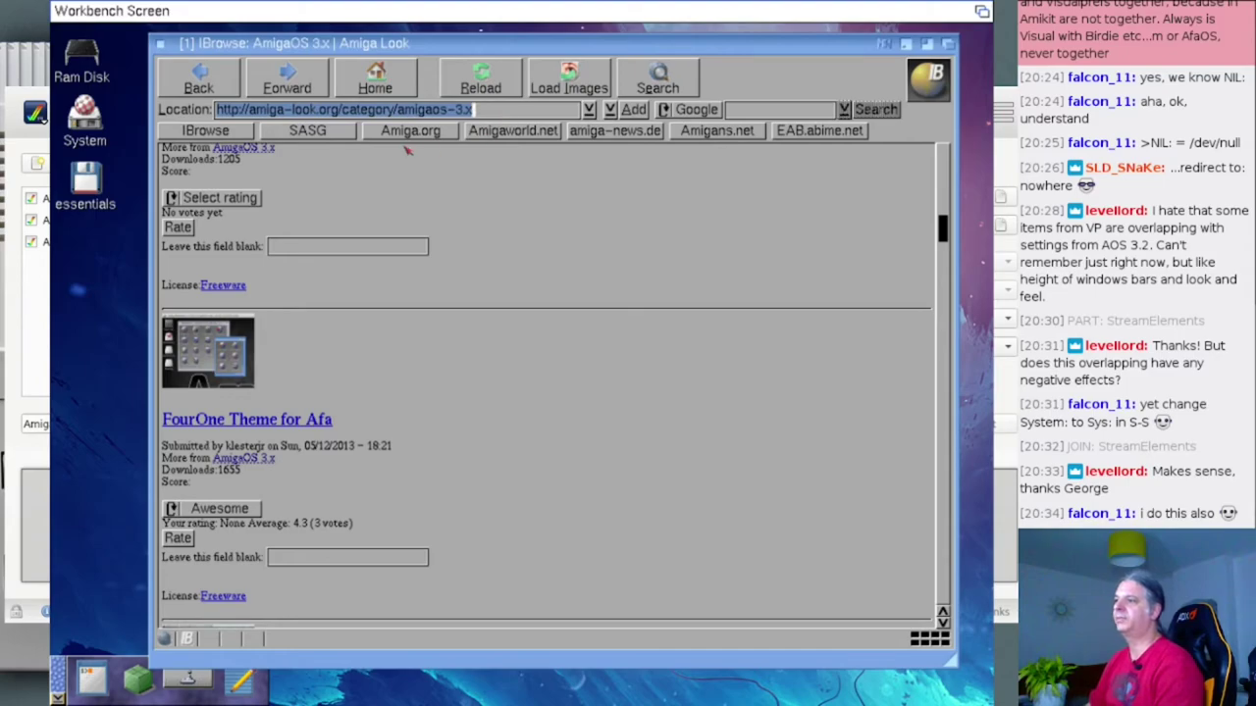
double_click(84, 123)
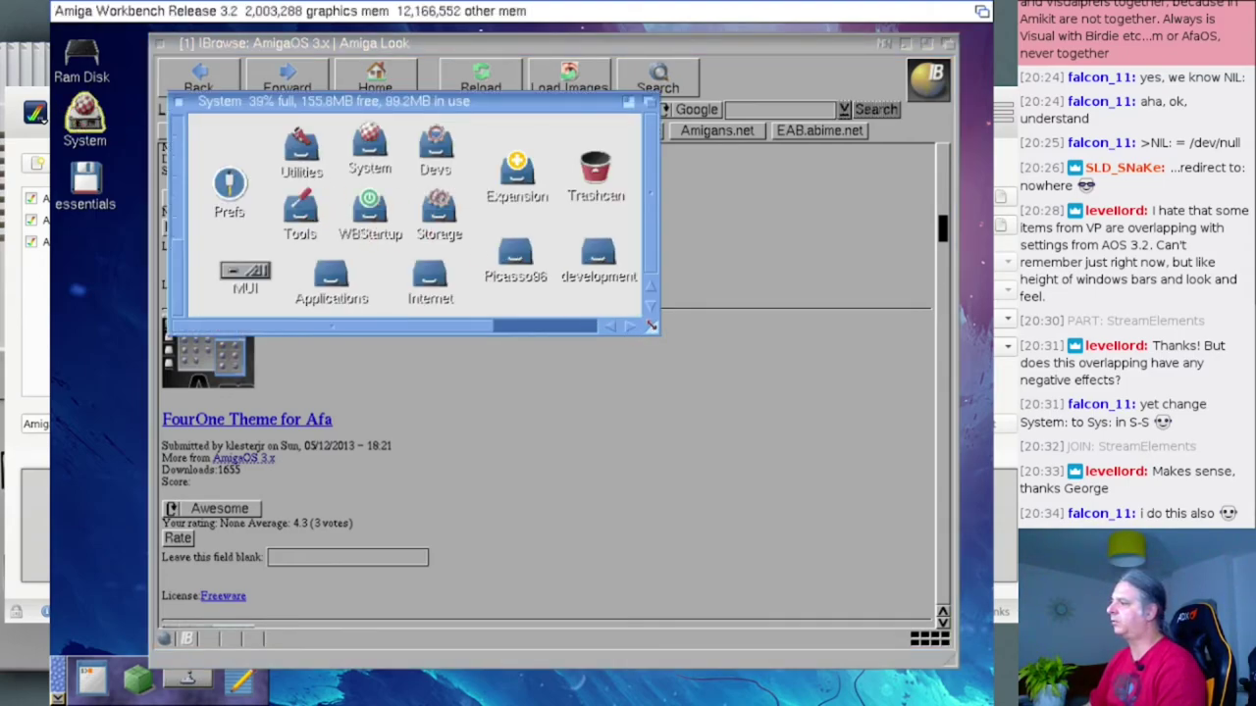
drag(652, 326, 860, 364)
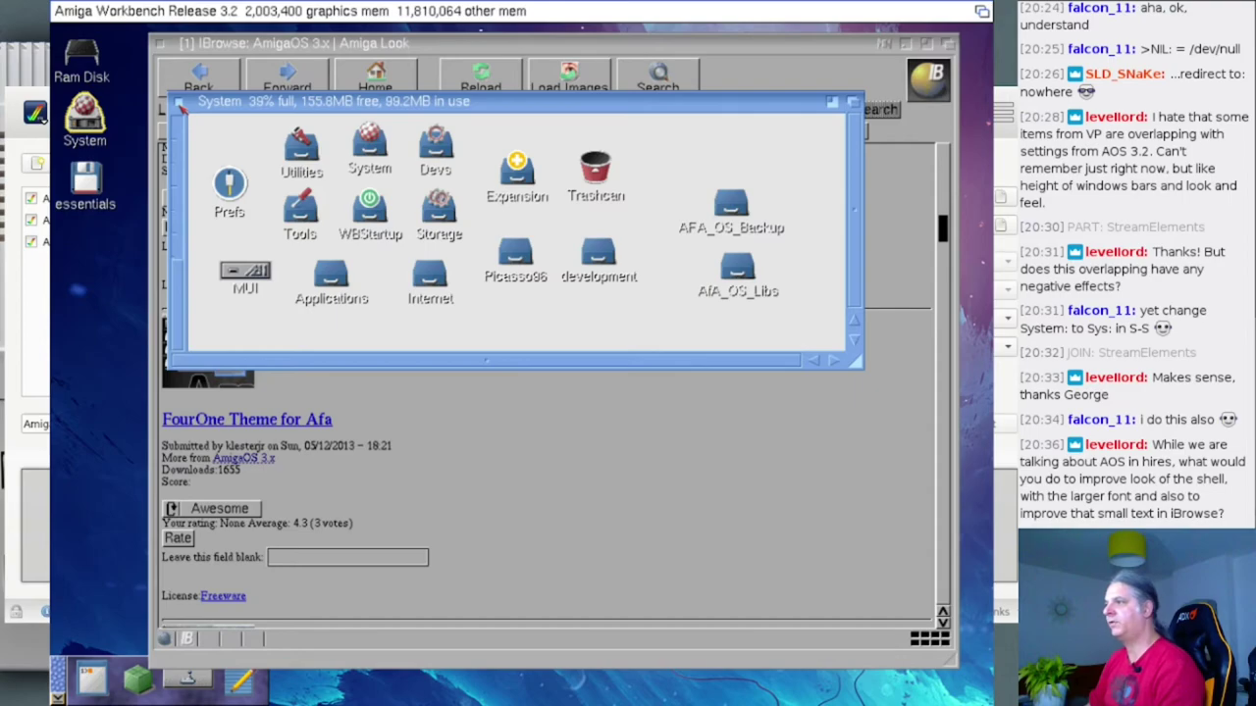
click(180, 103)
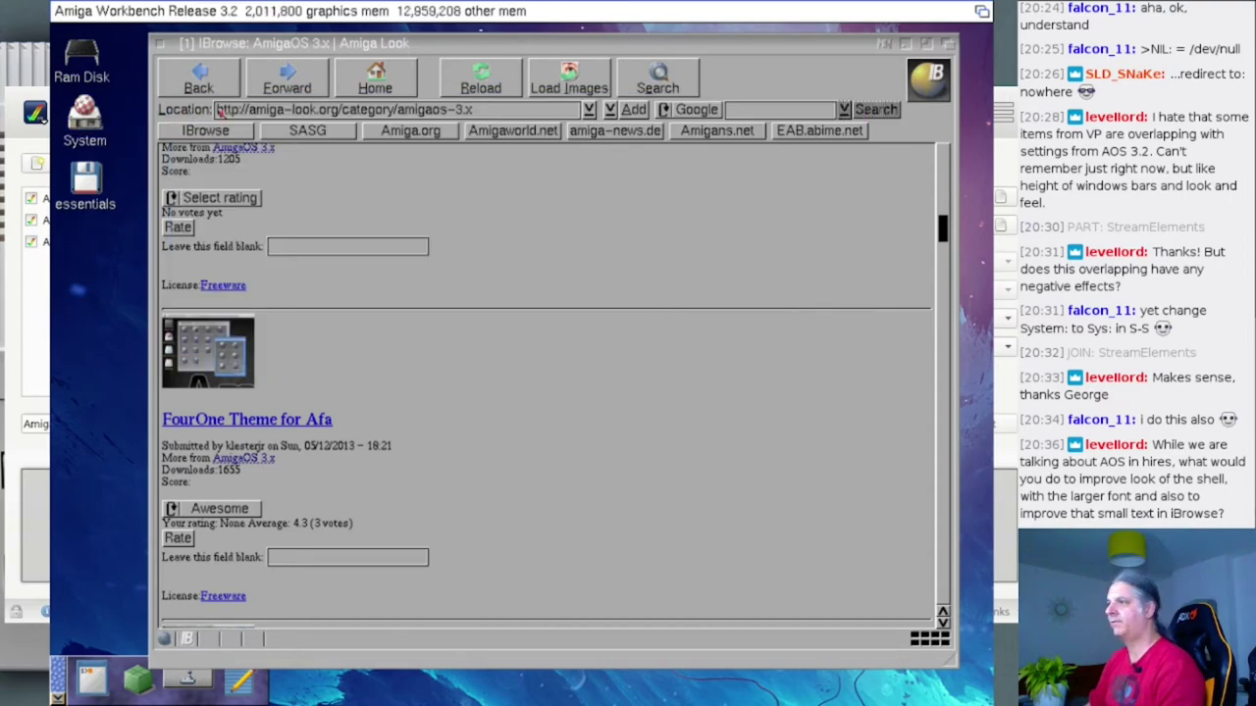
- Reopen the System drawer, open an AmigaShell to look at its text, and close the shell again
double_click(84, 115)
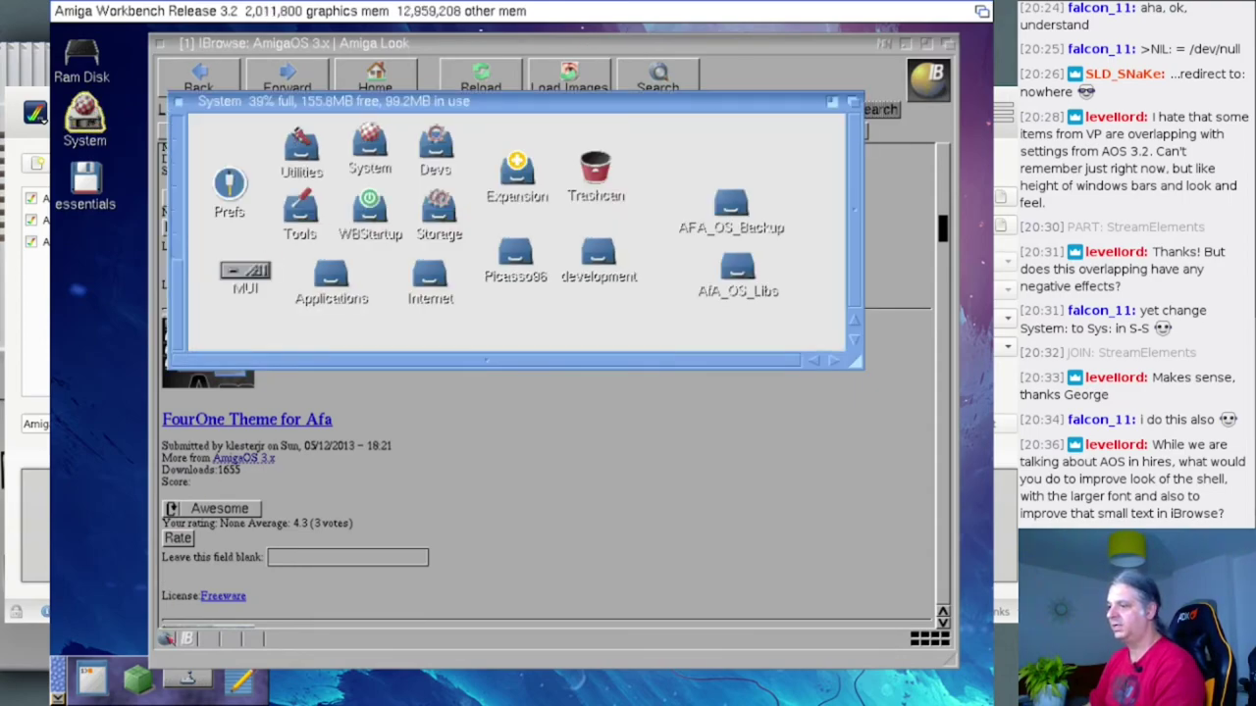
key(super+Return)
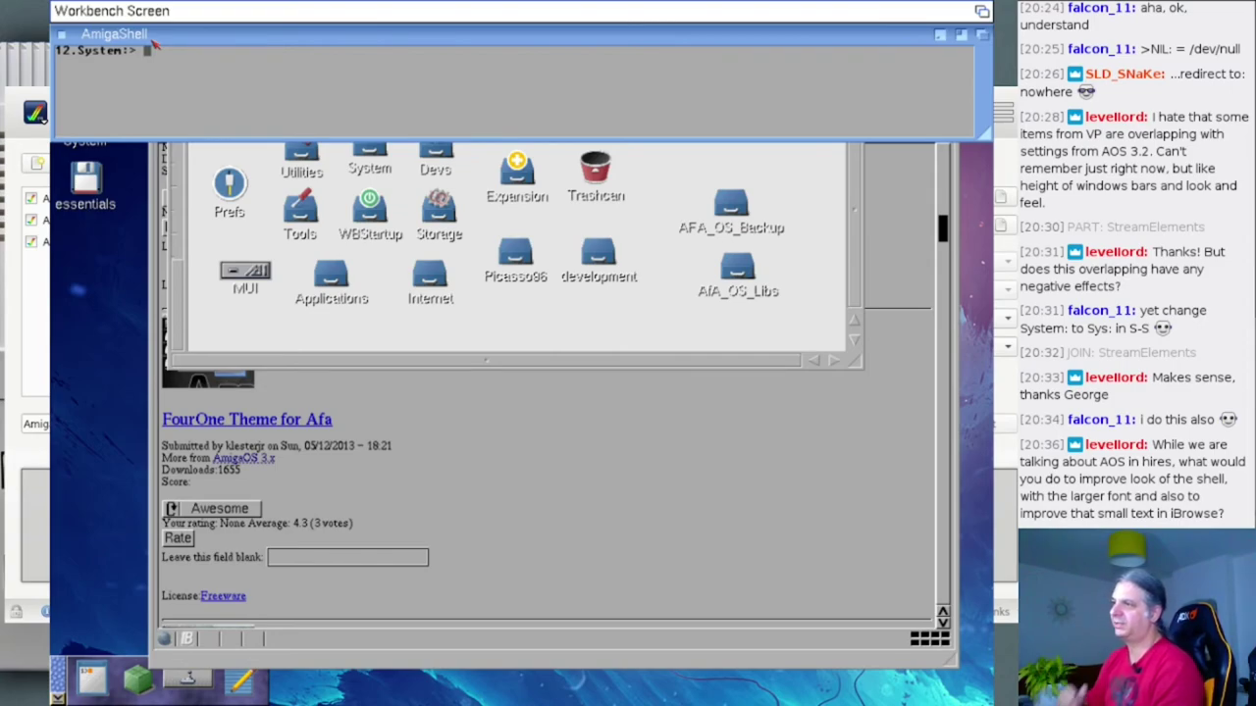
click(61, 36)
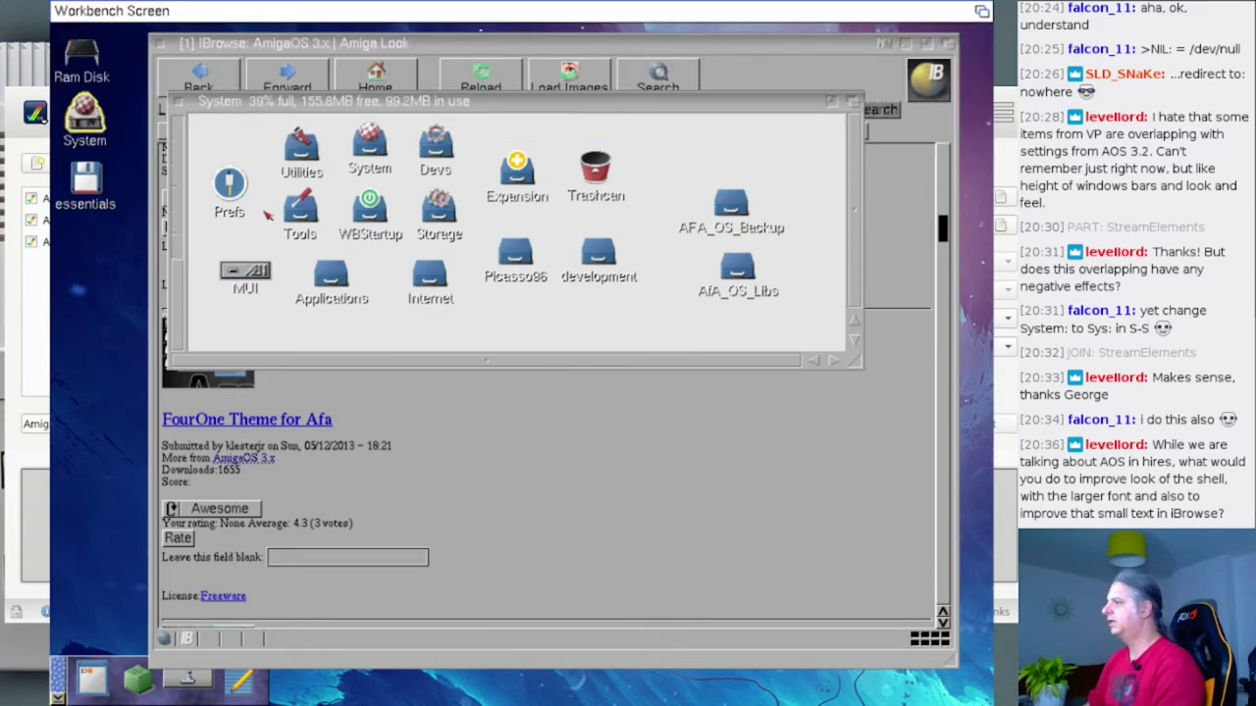
click(507, 322)
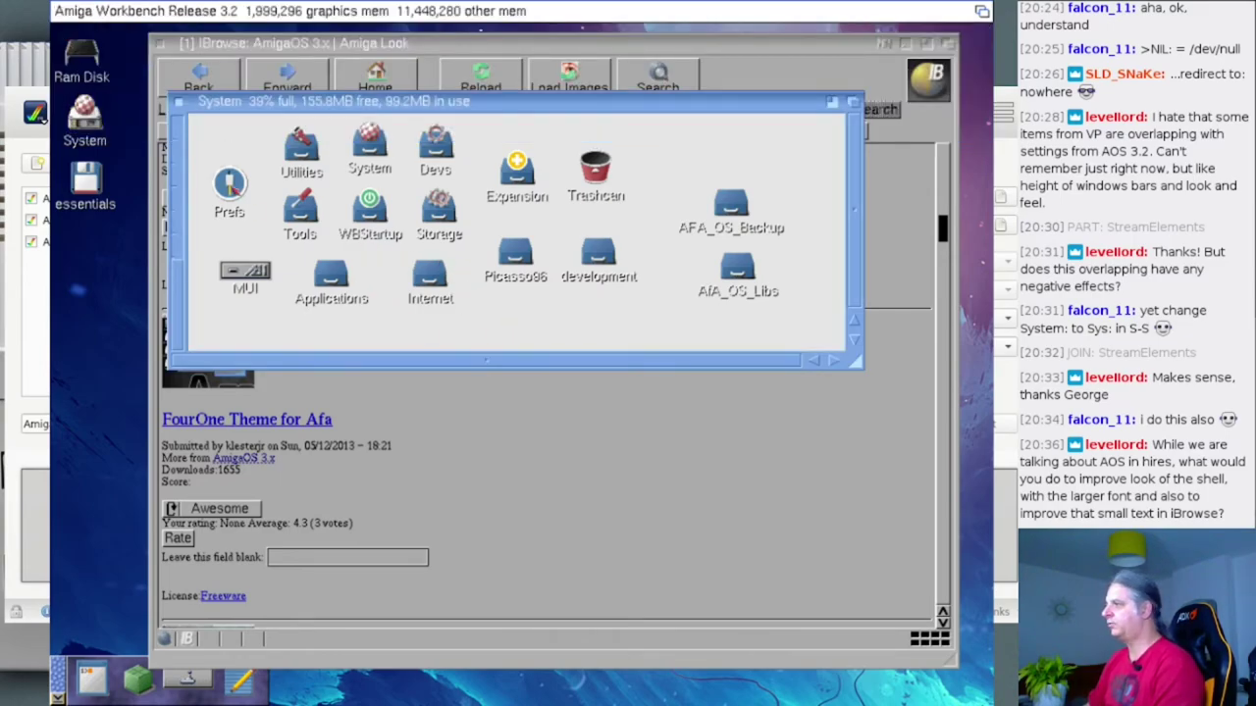
- Look at the Text settings in AfA_OS Preferences and cancel without changes
double_click(230, 184)
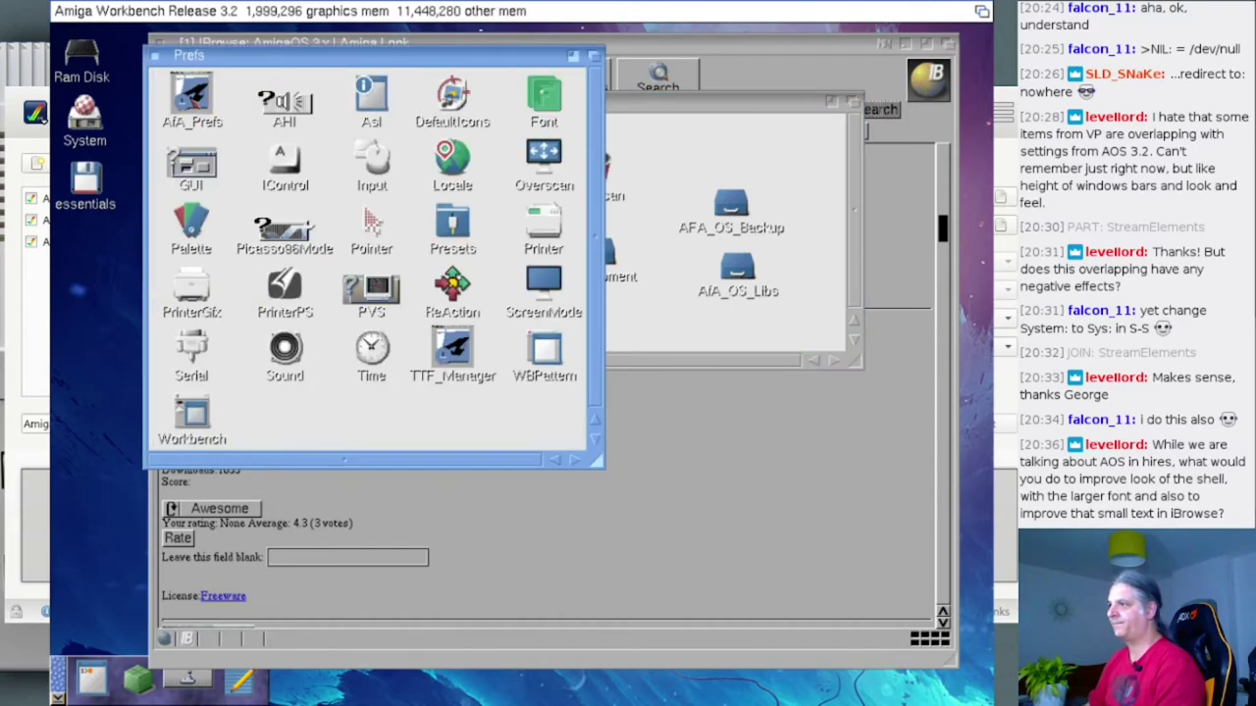
double_click(193, 108)
click(424, 160)
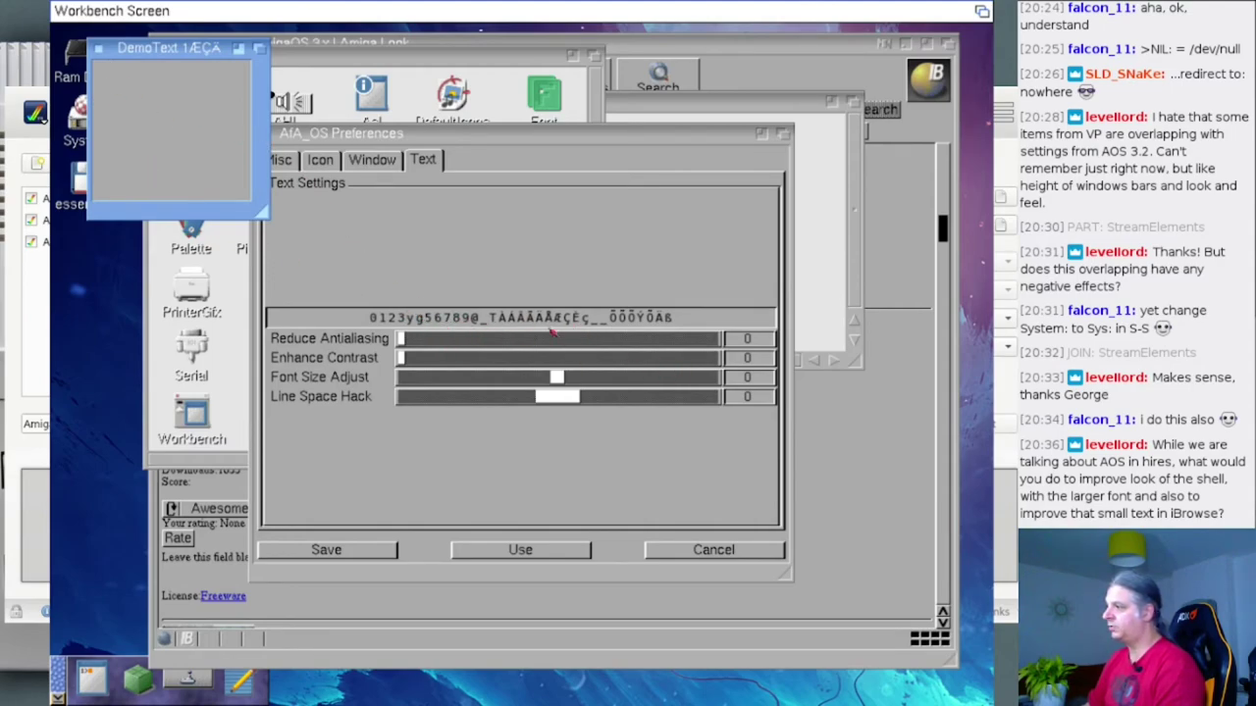
click(708, 554)
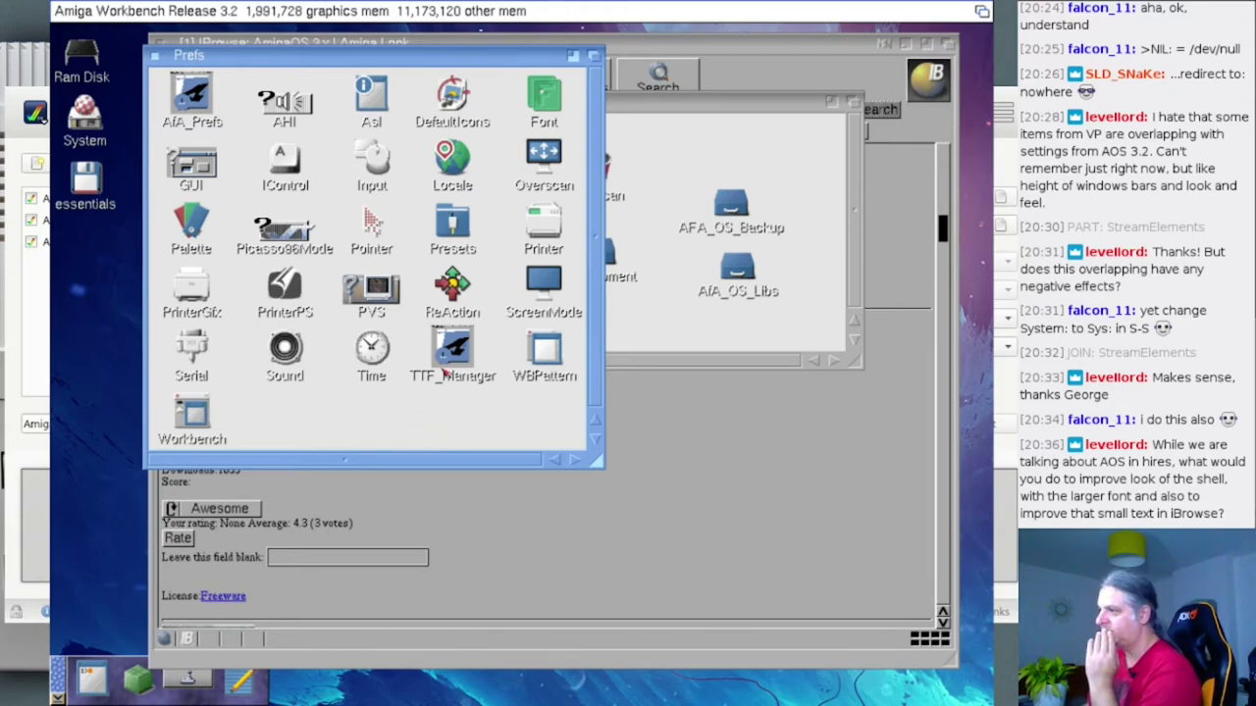
- Open the Fonts drawer on the System disk, enlarge its window, and list its contents as text
click(84, 116)
double_click(85, 116)
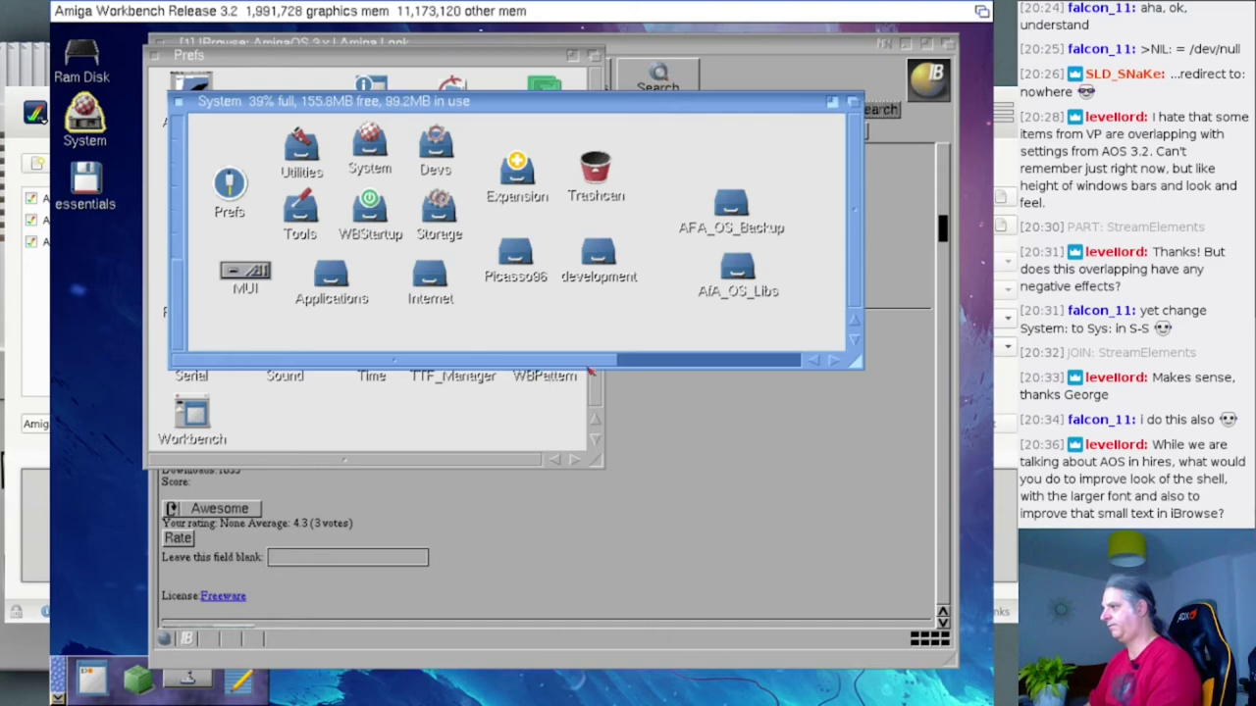
click(669, 362)
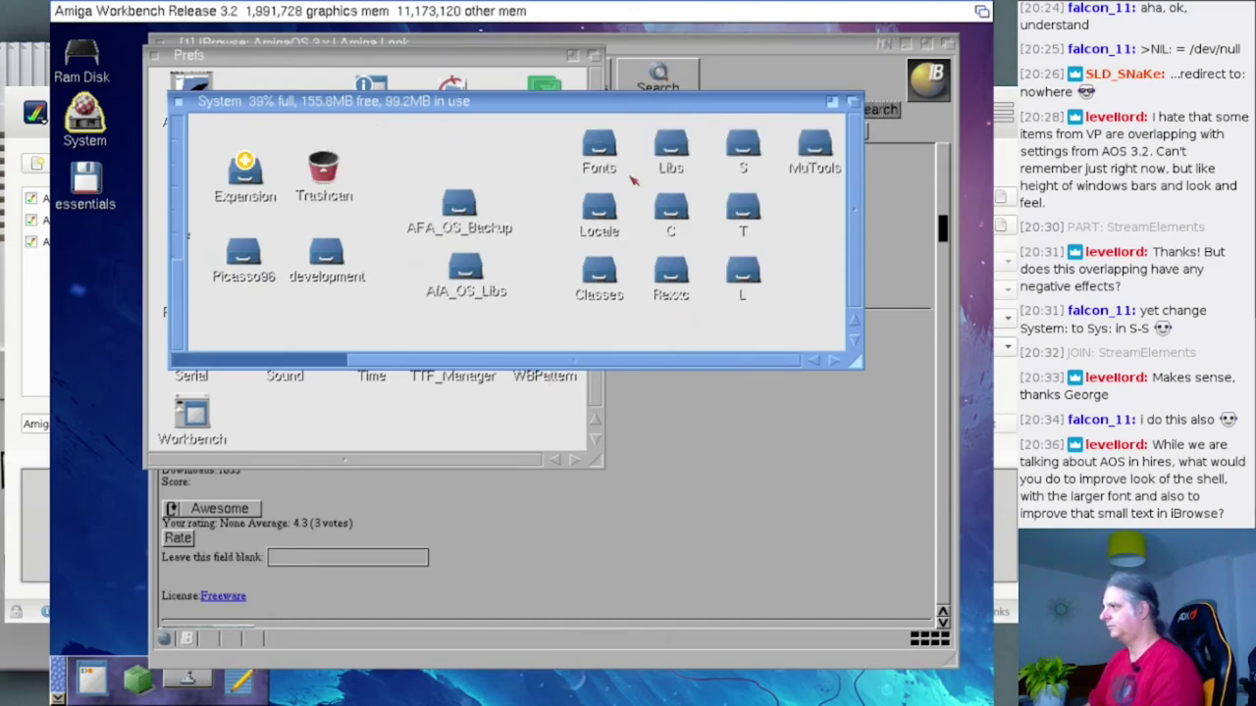
double_click(598, 147)
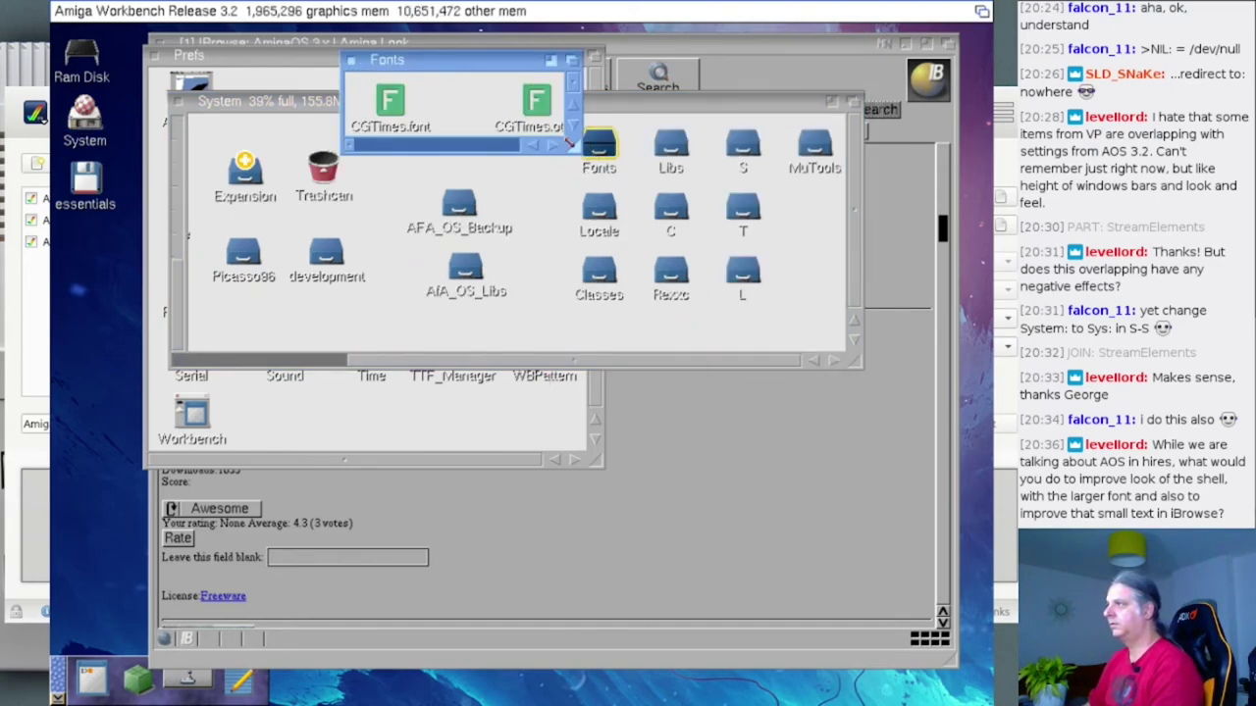
drag(569, 143, 628, 485)
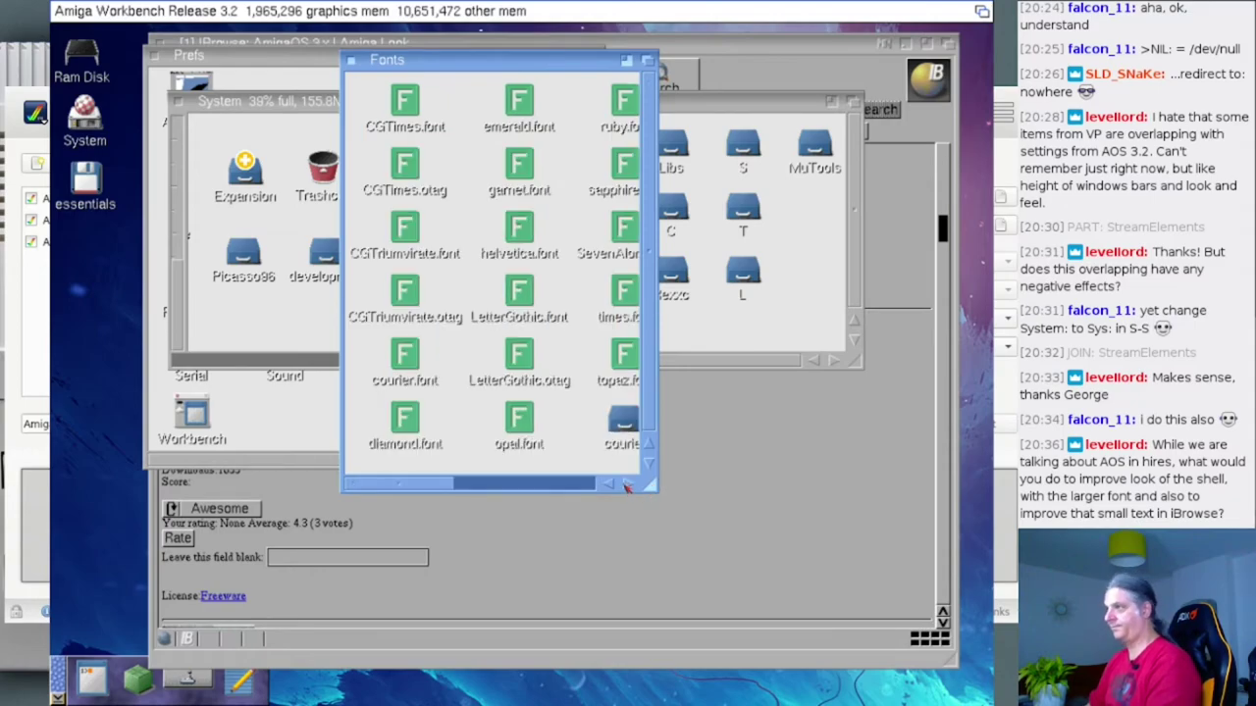
key(super+2)
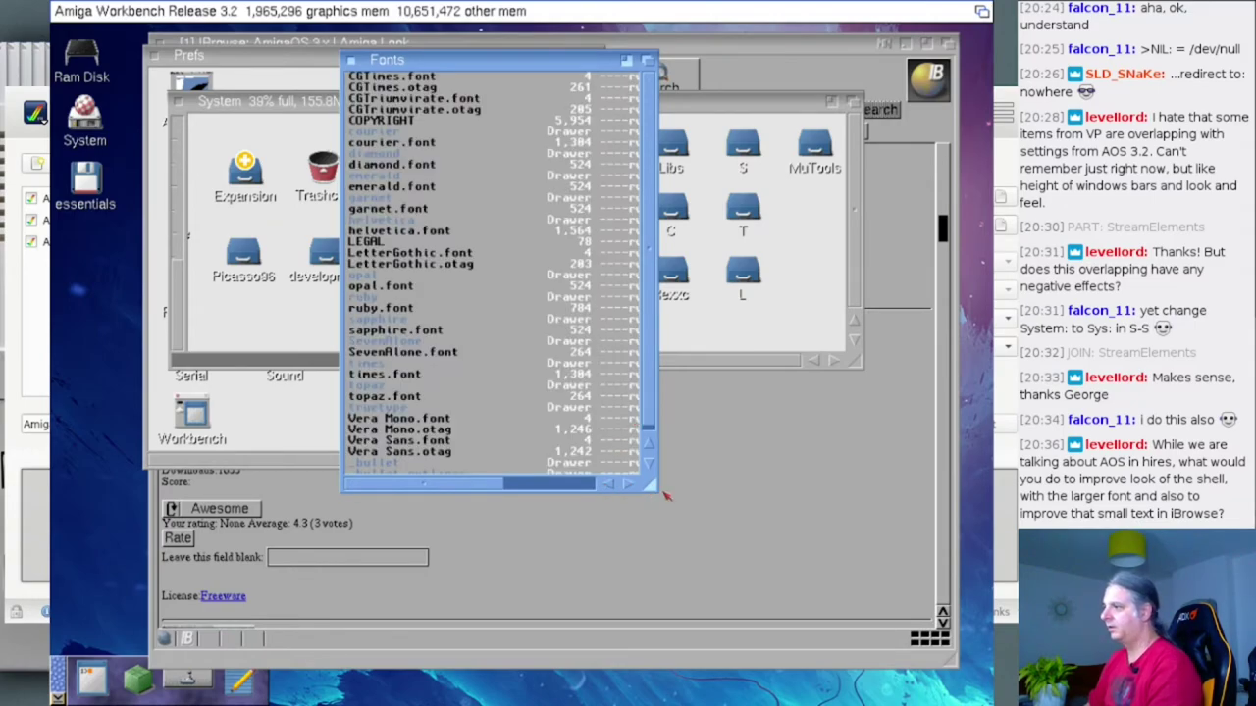
drag(651, 484, 672, 647)
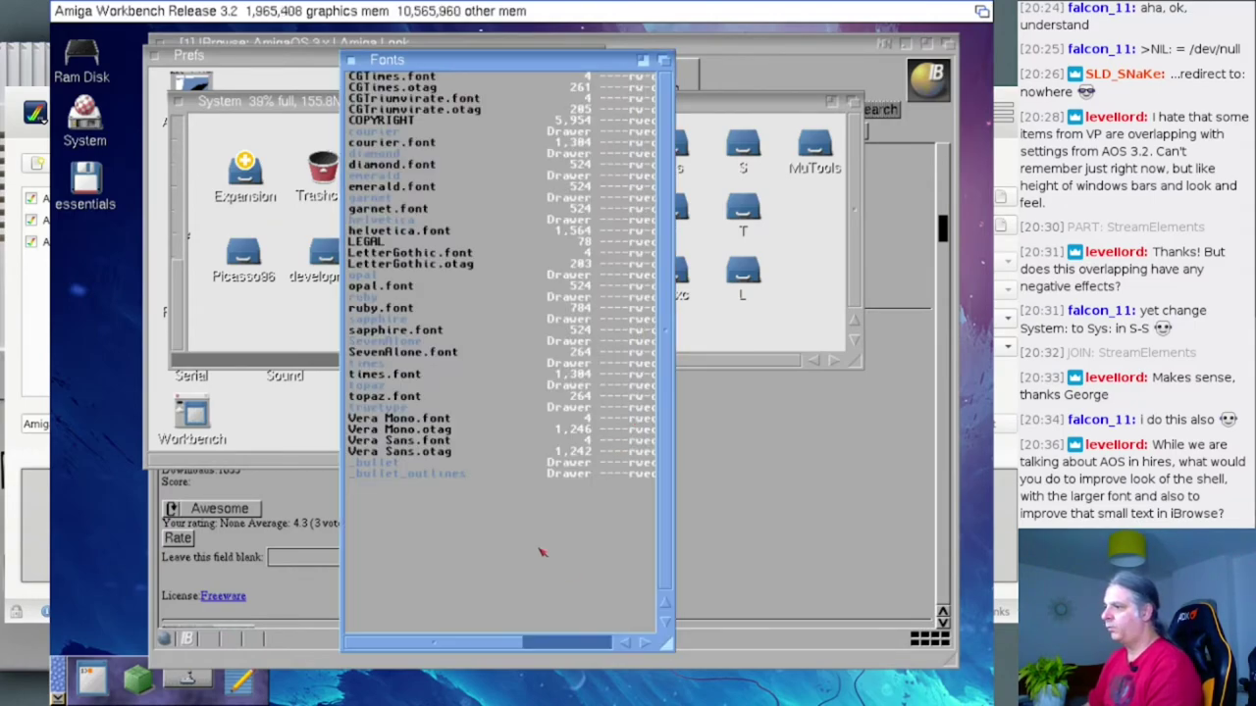
- Examine the Vera Mono and Vera Sans font files and the truetype drawer, and close both font windows
click(428, 453)
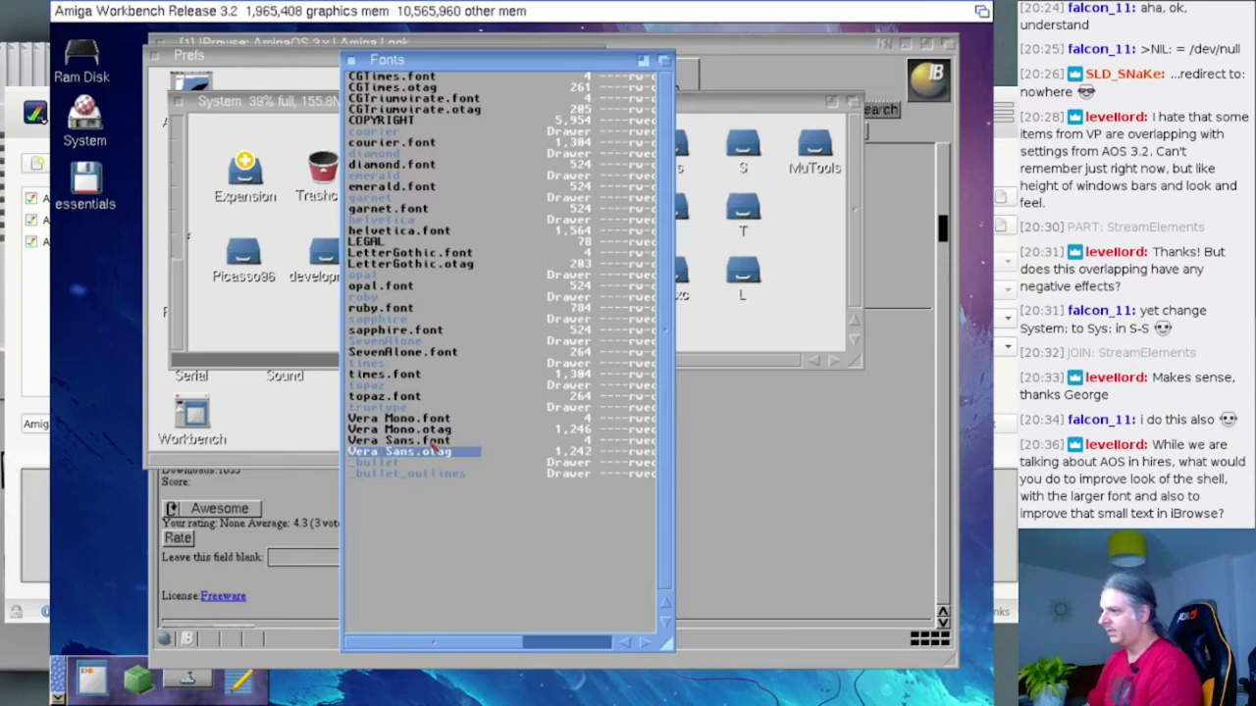
click(432, 442)
click(434, 431)
click(437, 421)
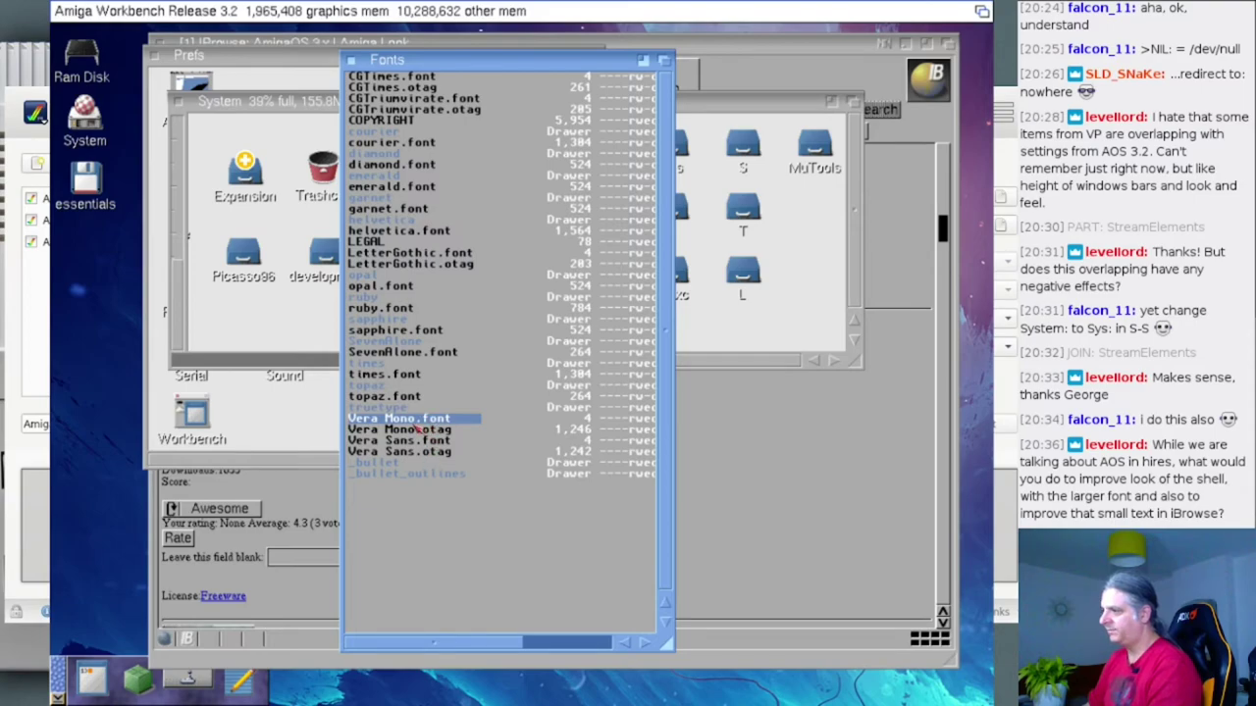
double_click(413, 407)
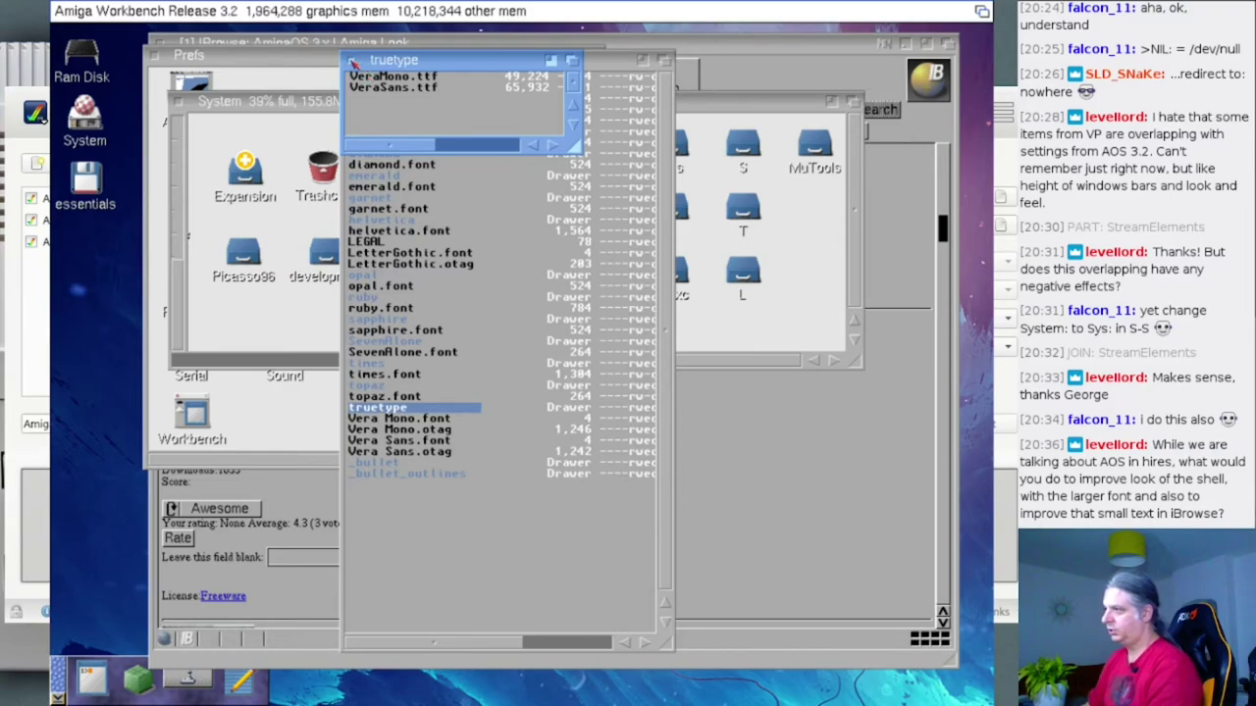
click(353, 61)
click(354, 61)
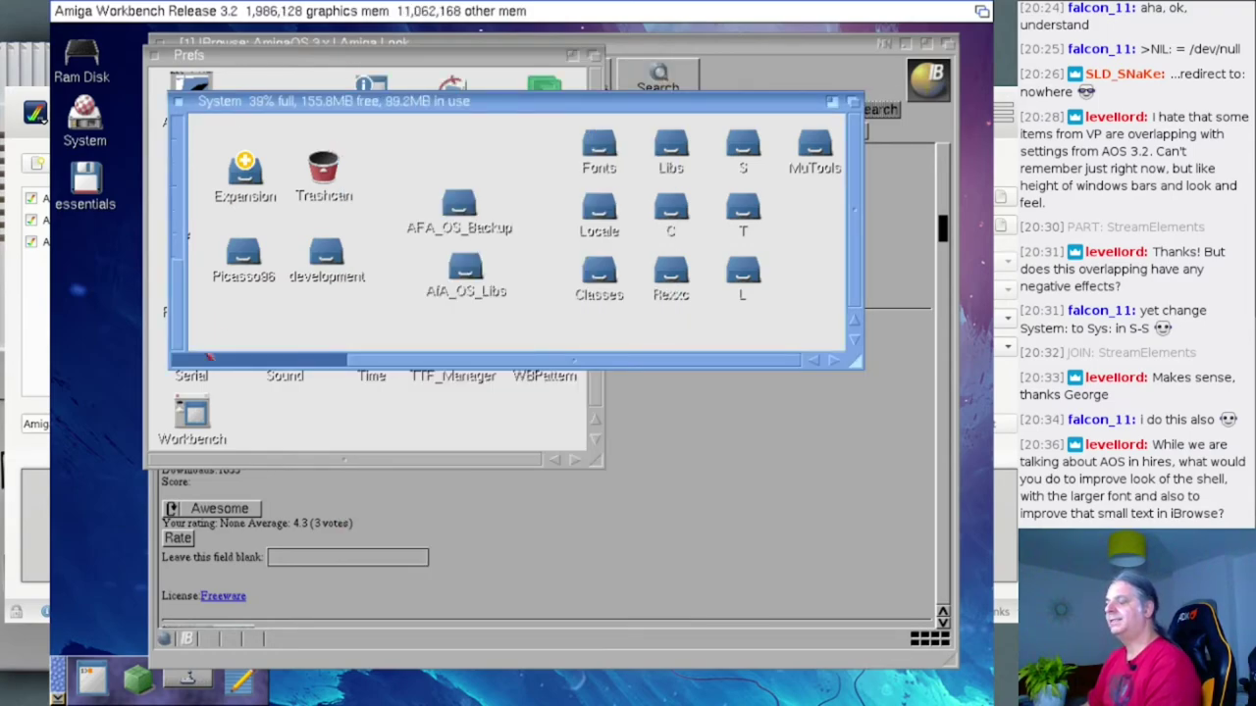
- Bring up the Prefs drawer from the System drawer and quit IBrowse, confirming the request
scroll(230, 298, left, 5)
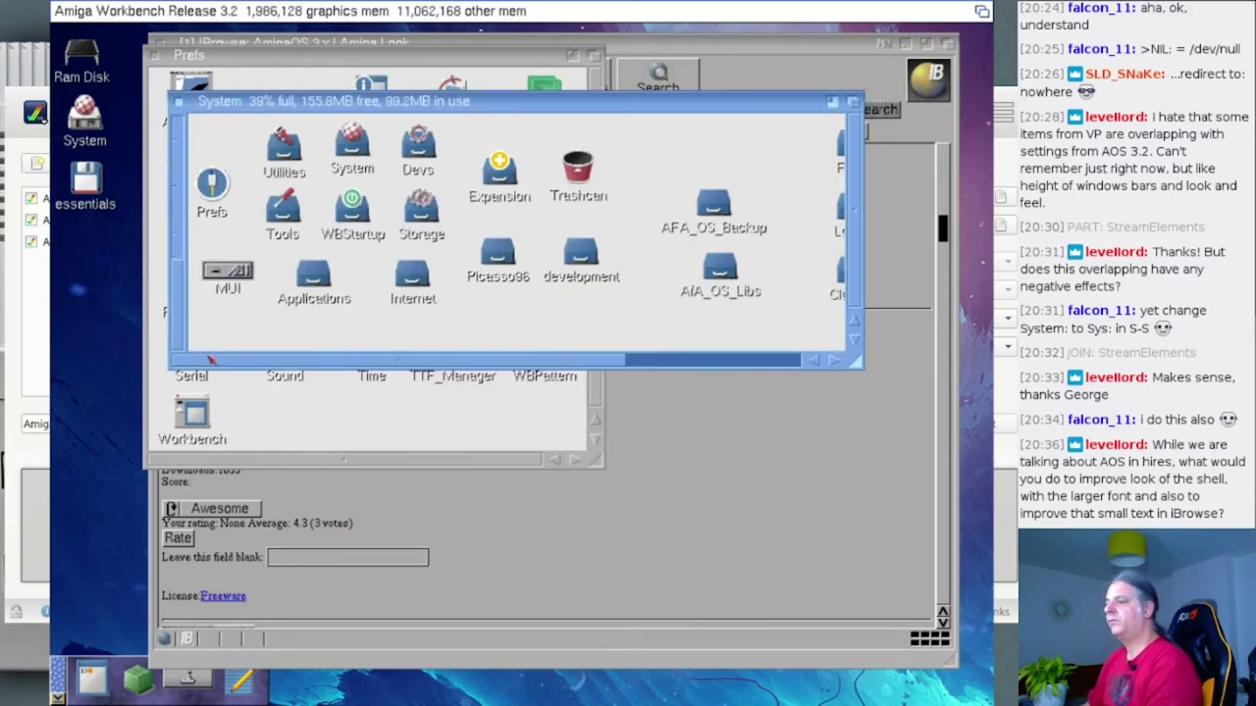
double_click(229, 191)
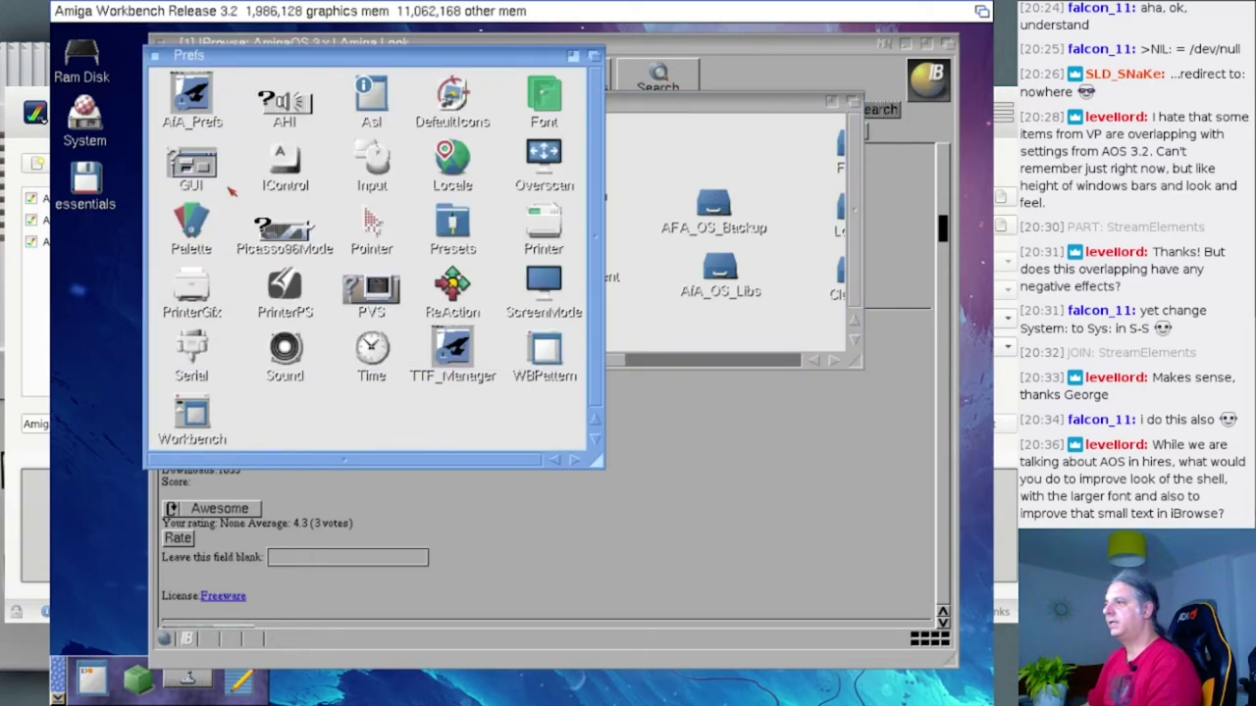
click(742, 62)
right_click(122, 10)
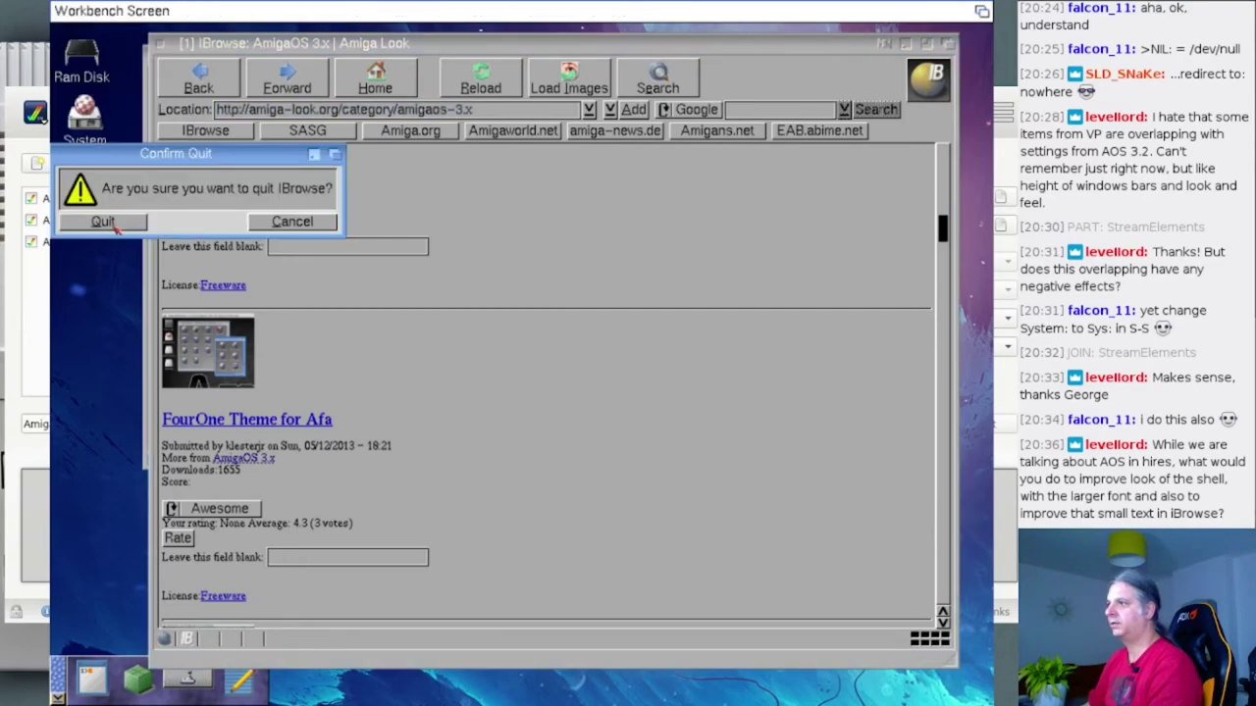
click(116, 224)
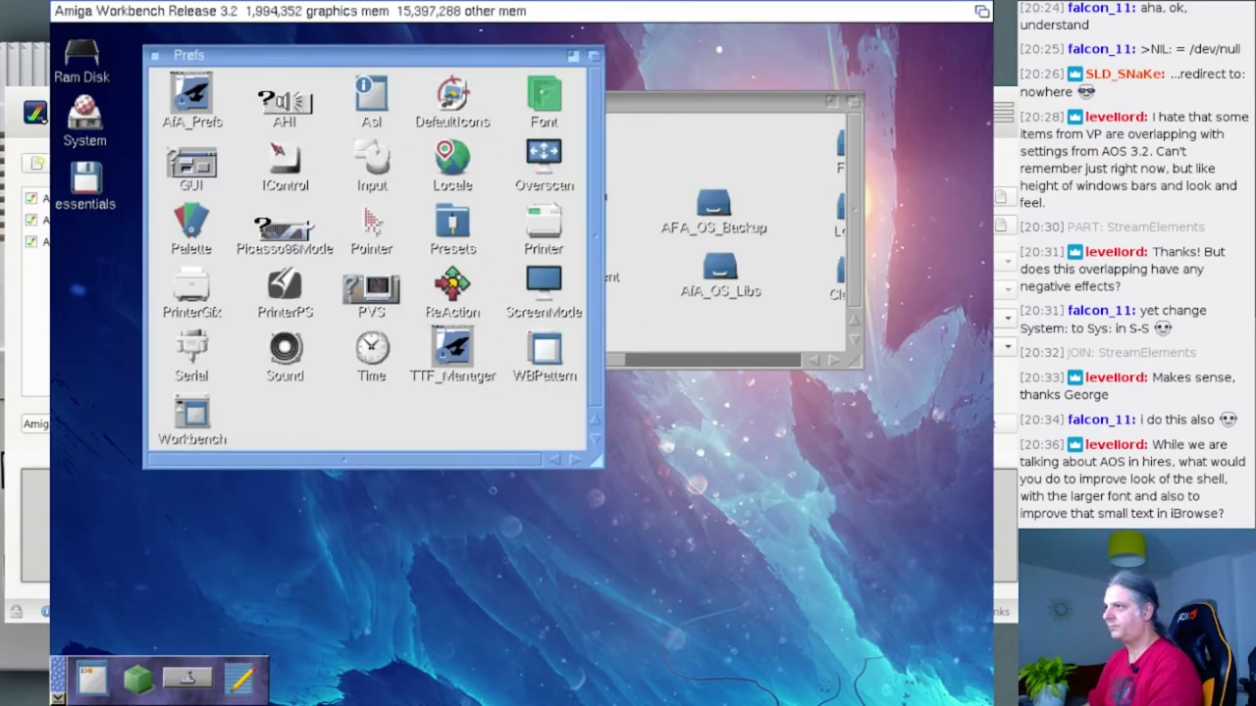
- Open Font Preferences and choose Vera Sans at size 20 for the Workbench icon text
double_click(537, 102)
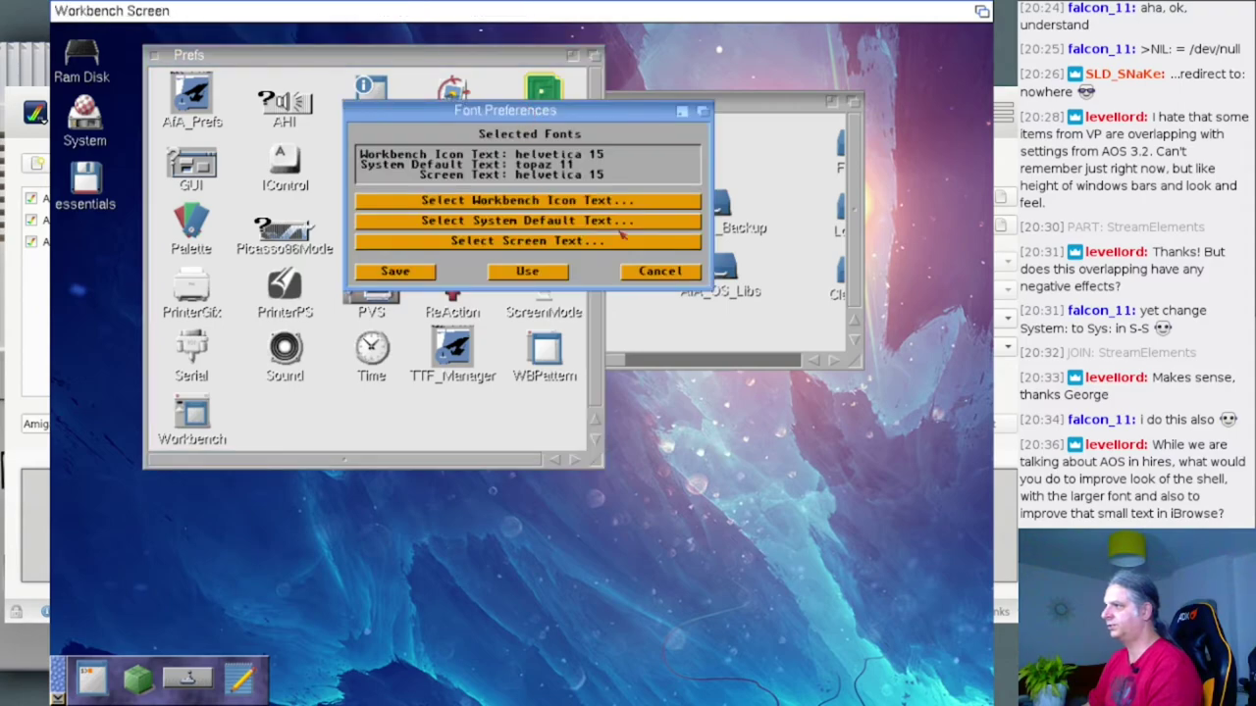
click(541, 201)
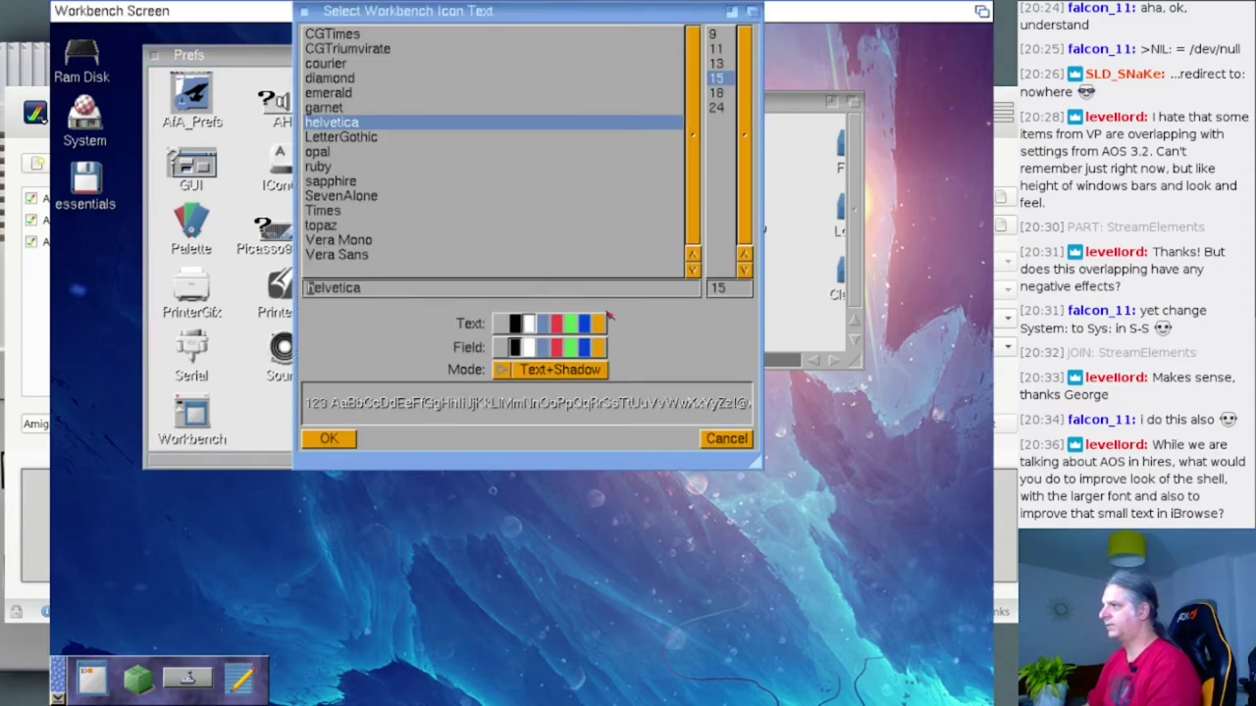
click(365, 255)
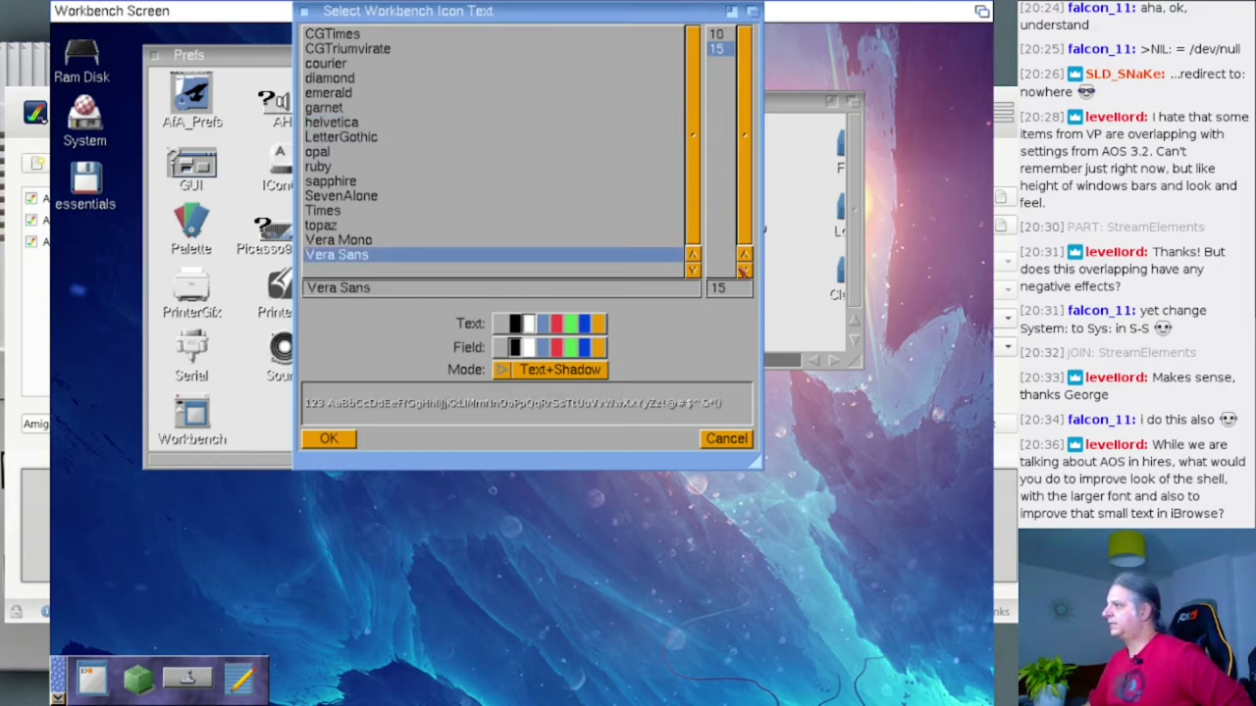
click(743, 291)
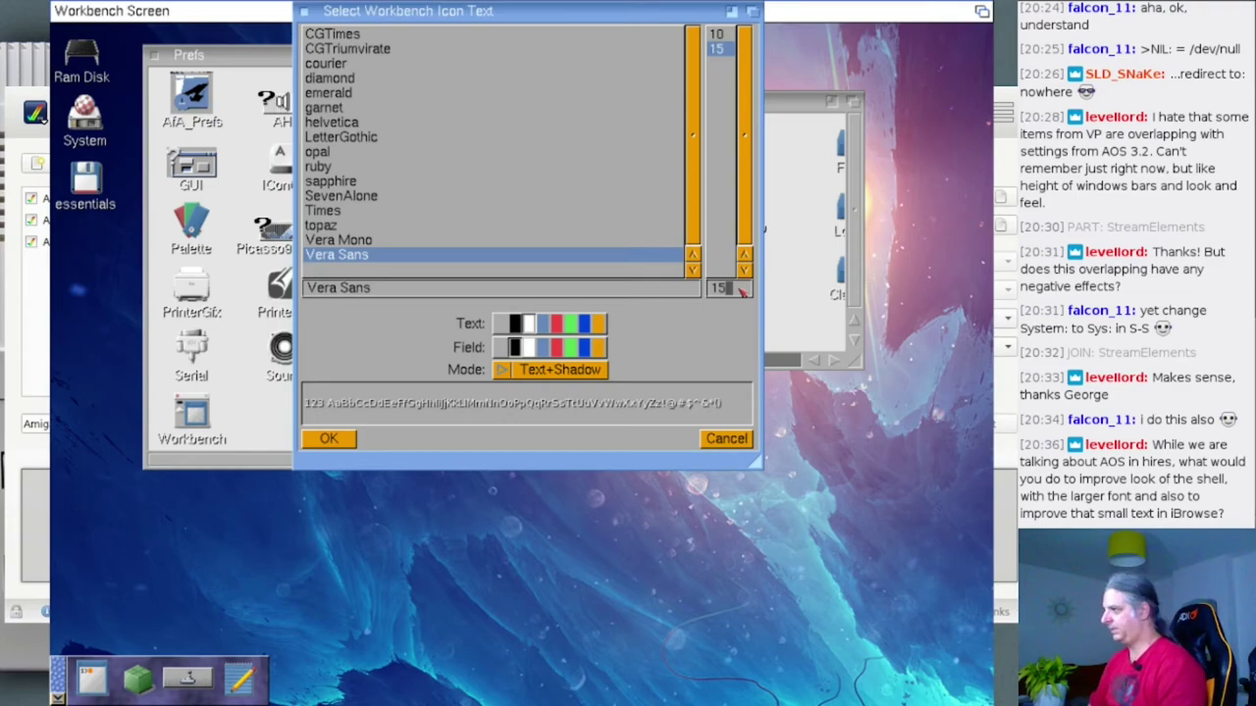
key(BackSpace)
key(BackSpace)
text(20)
key(Return)
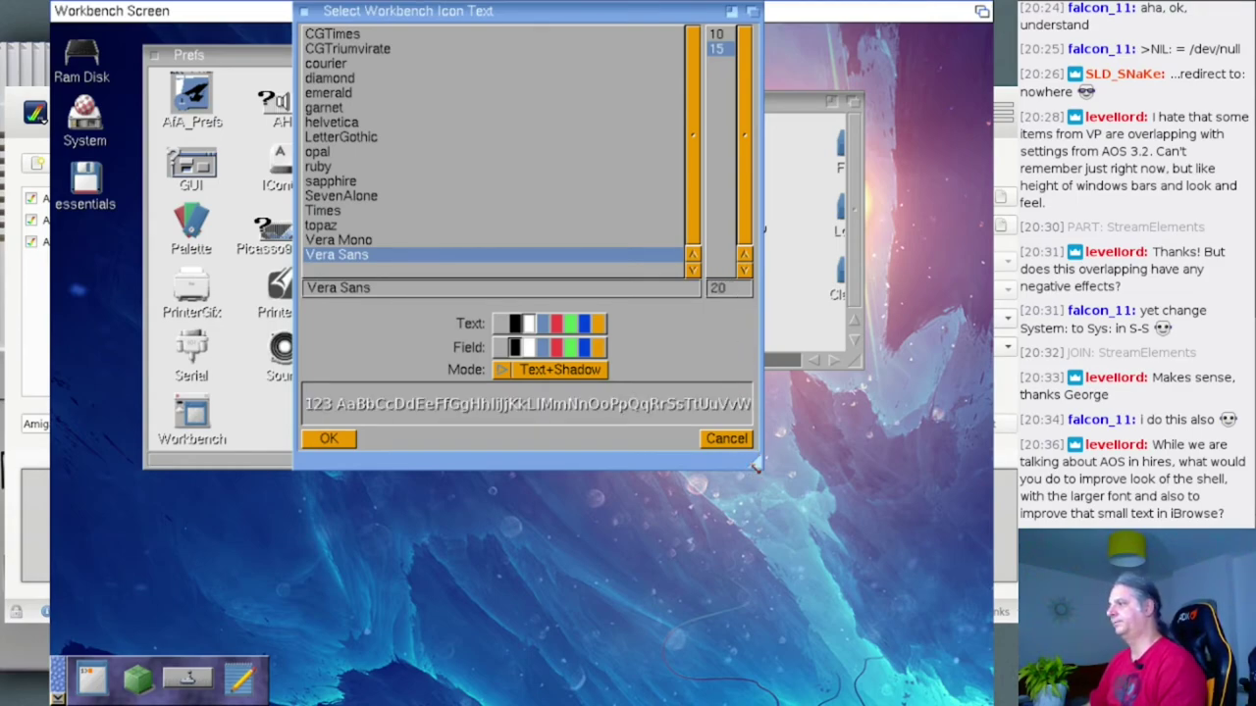
- Enlarge the icon text font requester and preview Vera Sans at size 32 before setting the size back to 20
drag(756, 468, 907, 600)
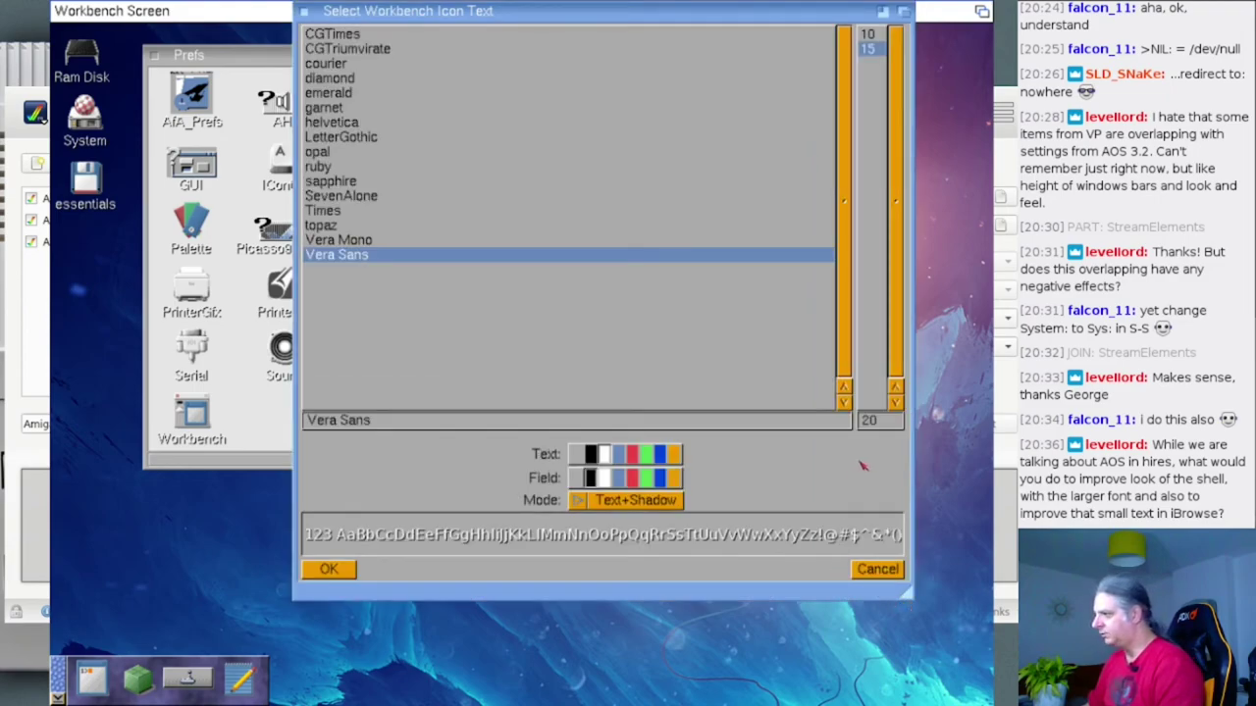
click(892, 424)
key(BackSpace)
key(BackSpace)
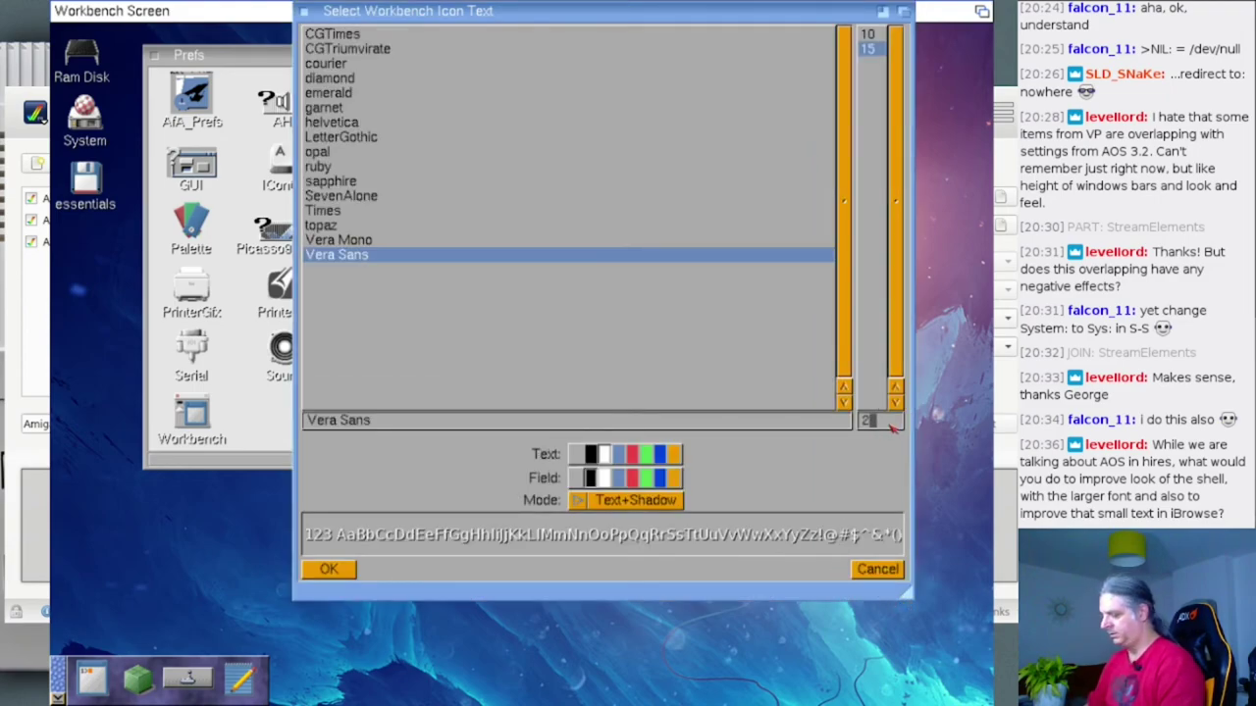
text(32)
key(Return)
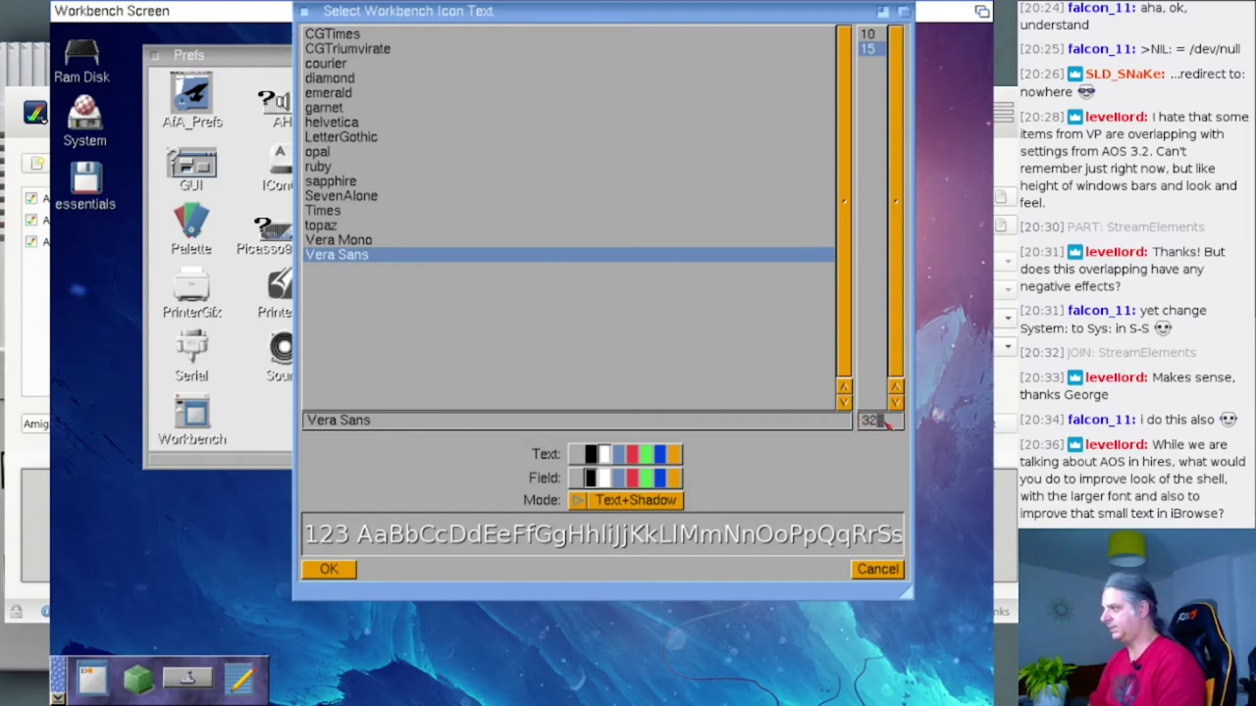
key(BackSpace)
key(BackSpace)
text(20)
key(Return)
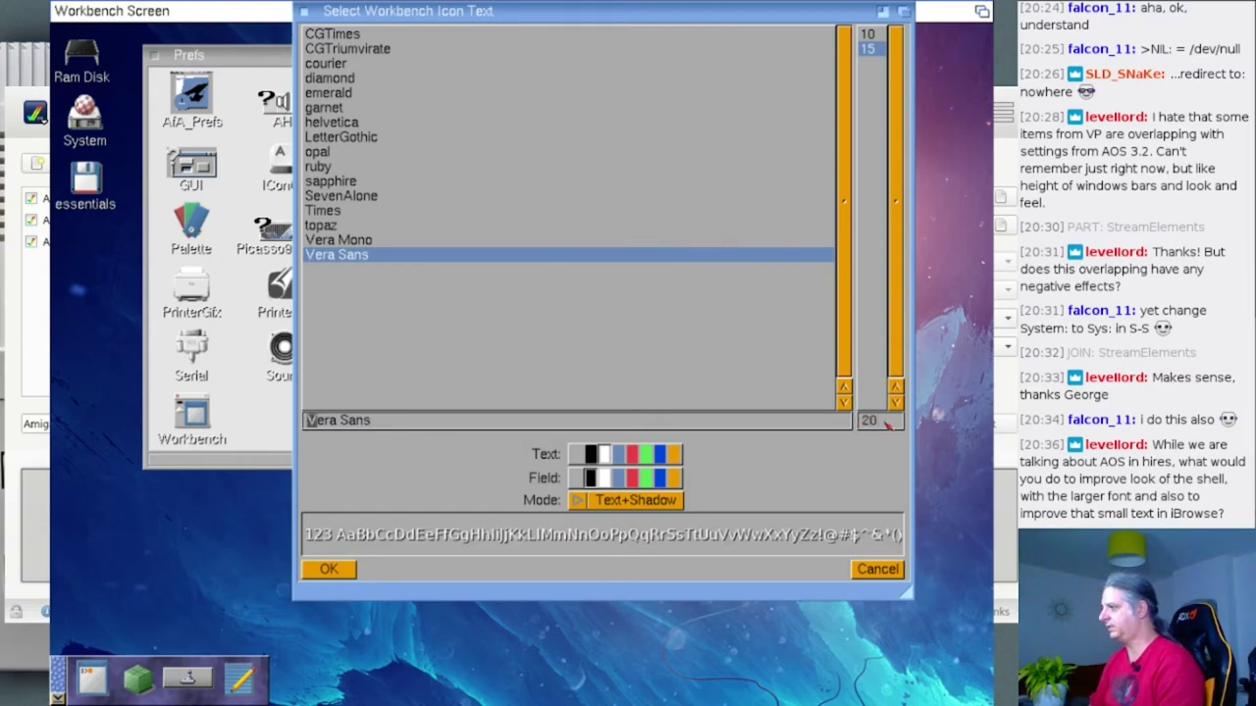
- Set the Vera Sans size for the Workbench icon text to 18 and accept the selection
click(886, 424)
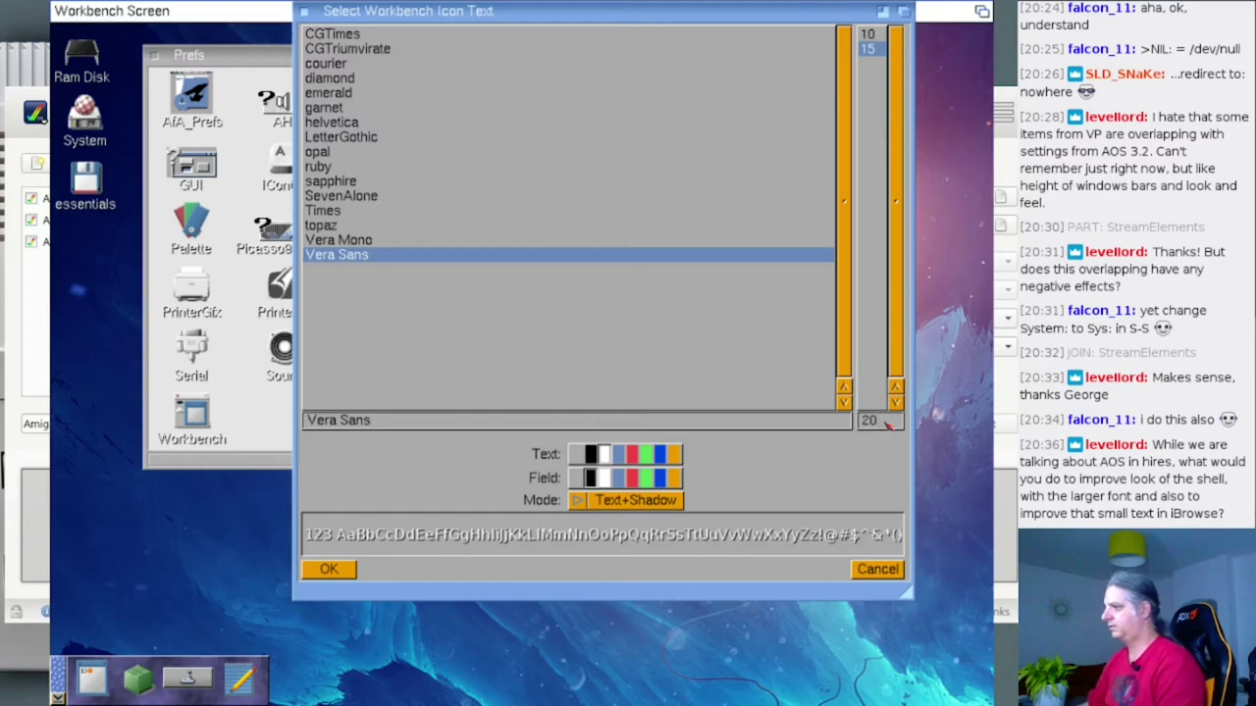
key(BackSpace)
key(BackSpace)
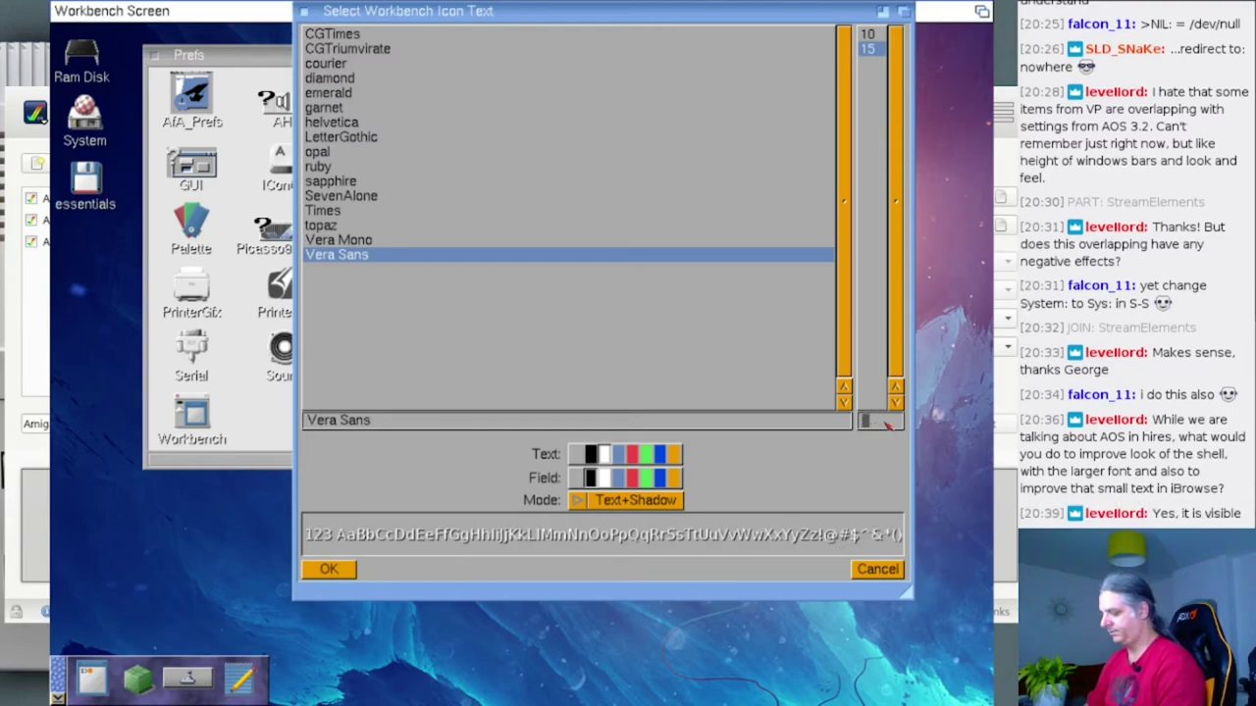
text(18)
key(Return)
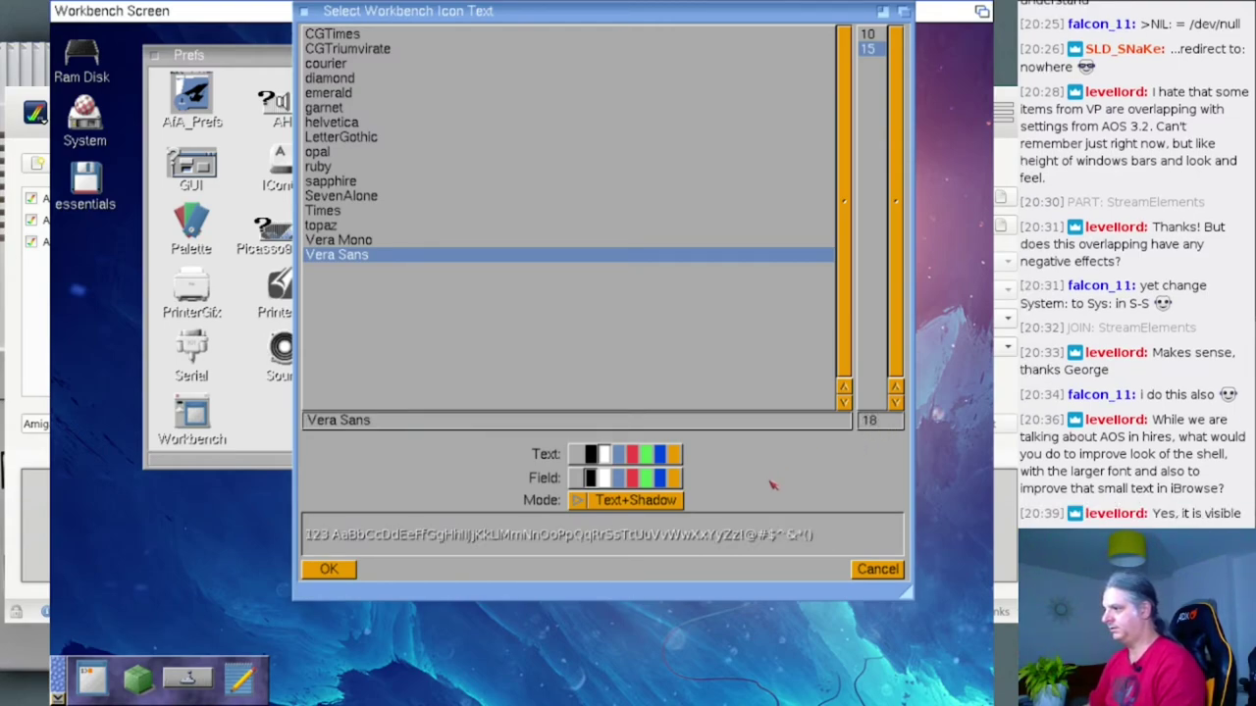
click(329, 569)
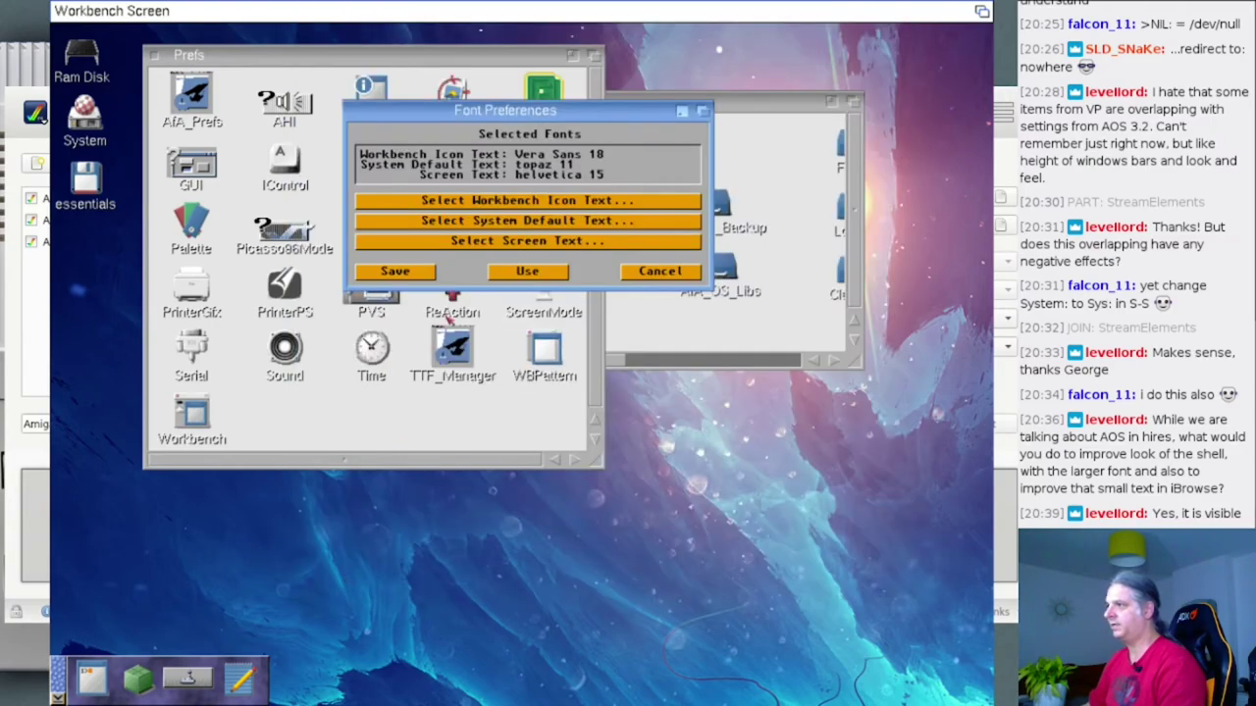
- Choose Vera Mono at size 17 for the system default text and accept it
click(527, 221)
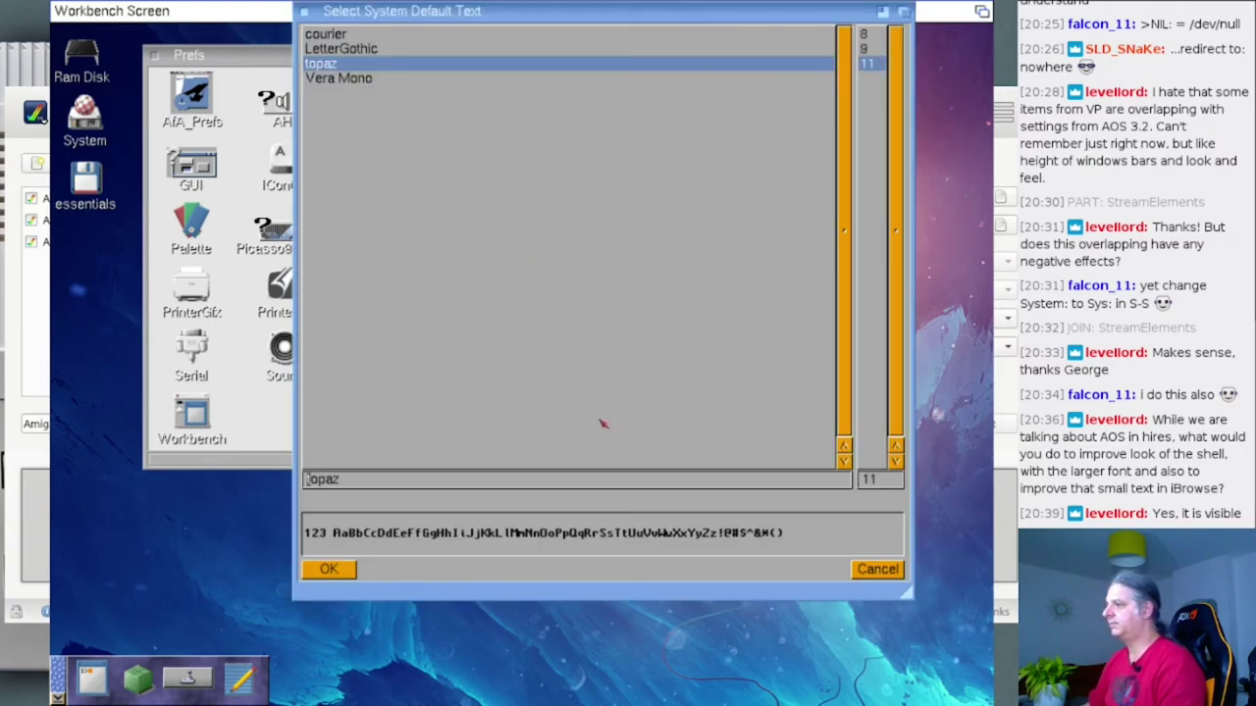
click(369, 79)
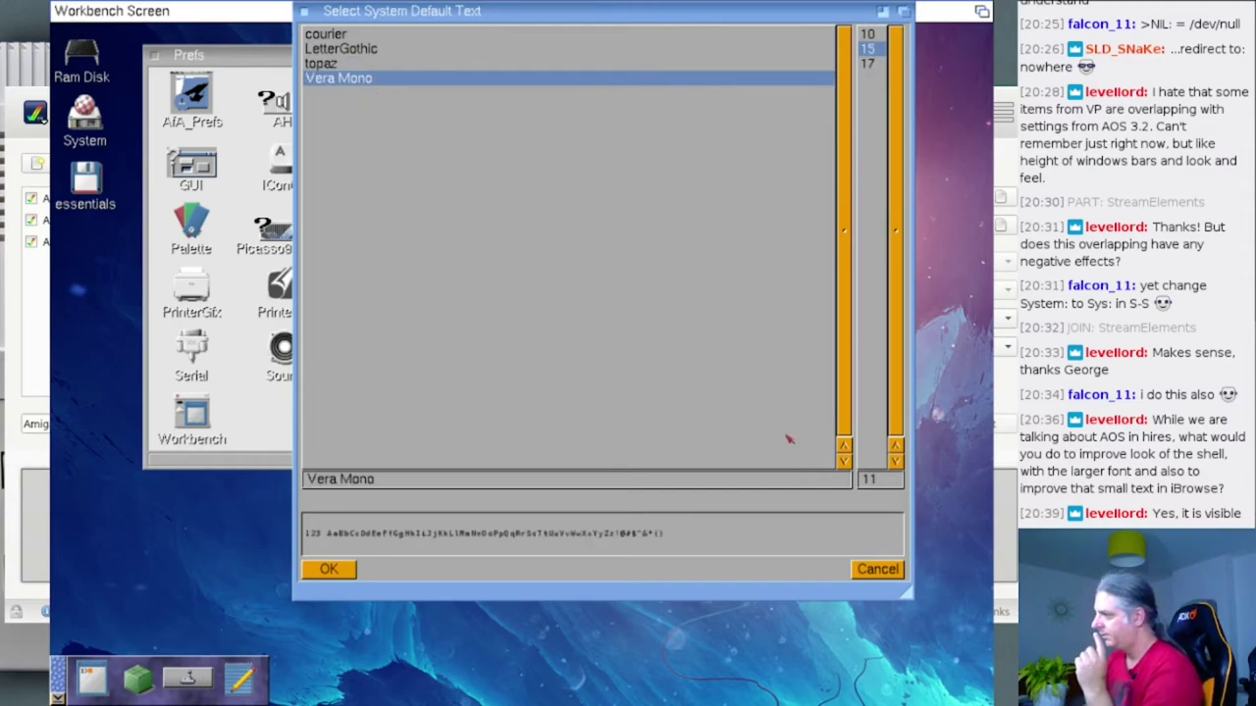
click(869, 65)
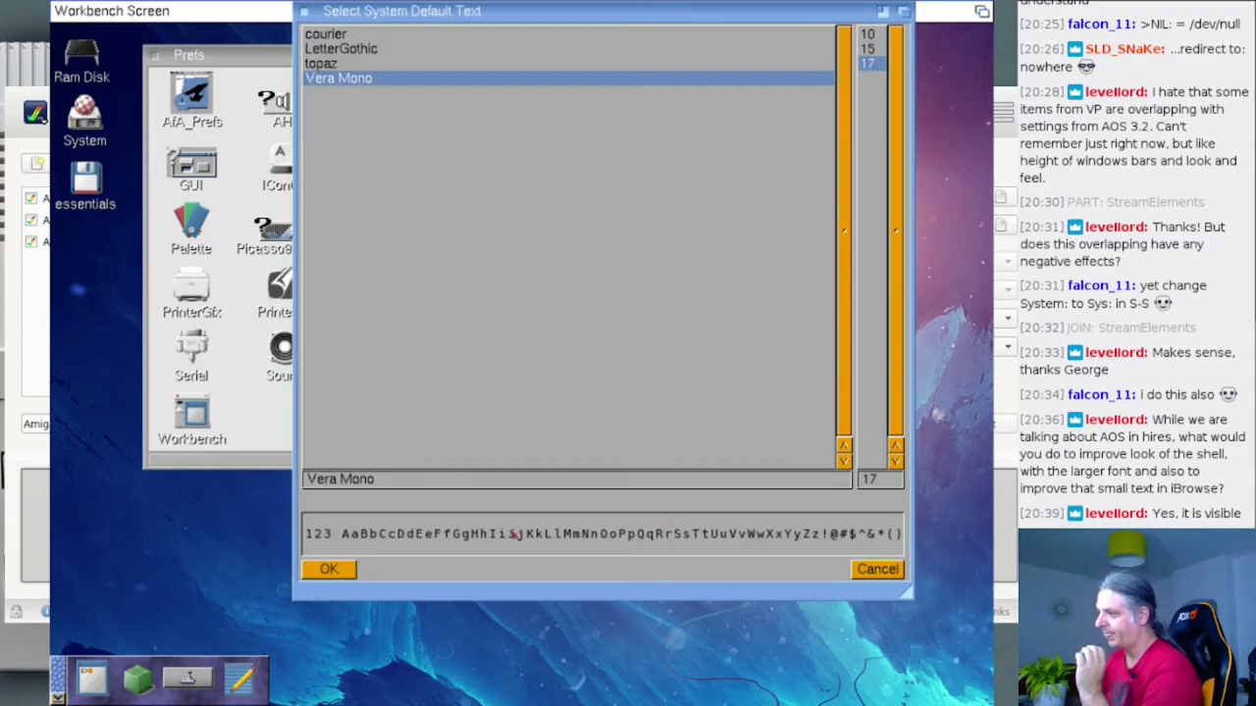
click(343, 575)
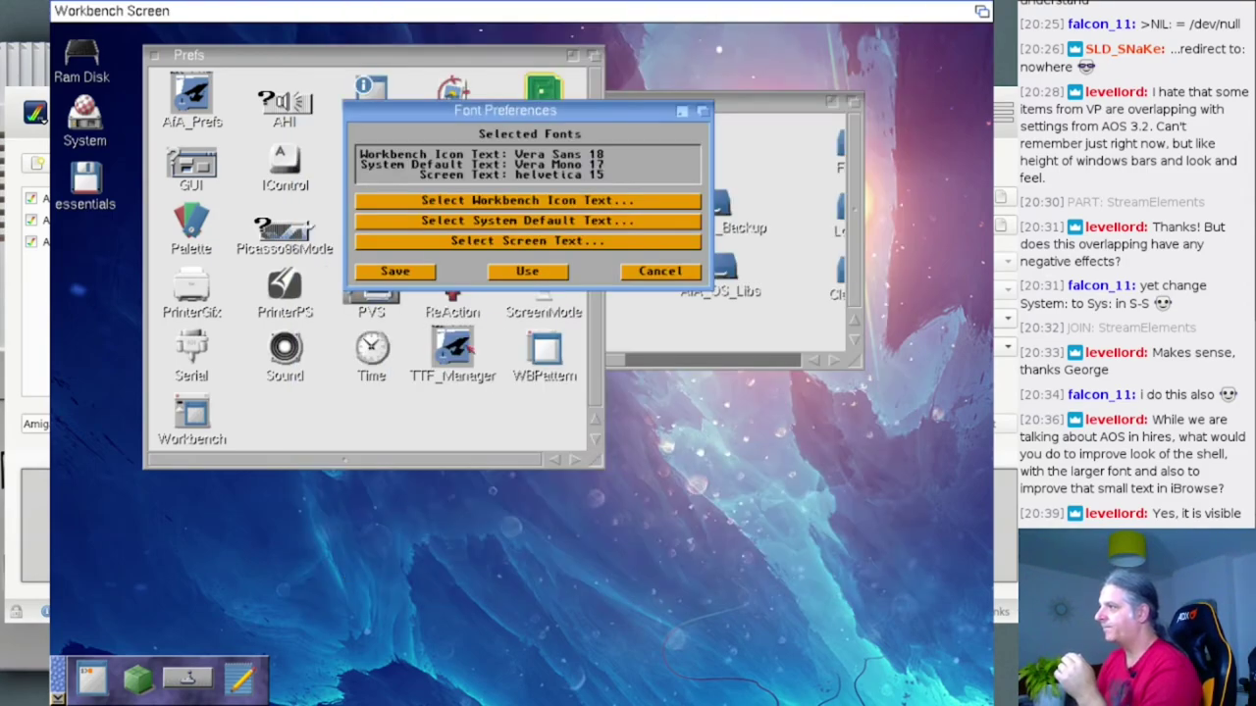
- Choose Vera Sans at size 18 for the screen text and save the font preferences
click(561, 249)
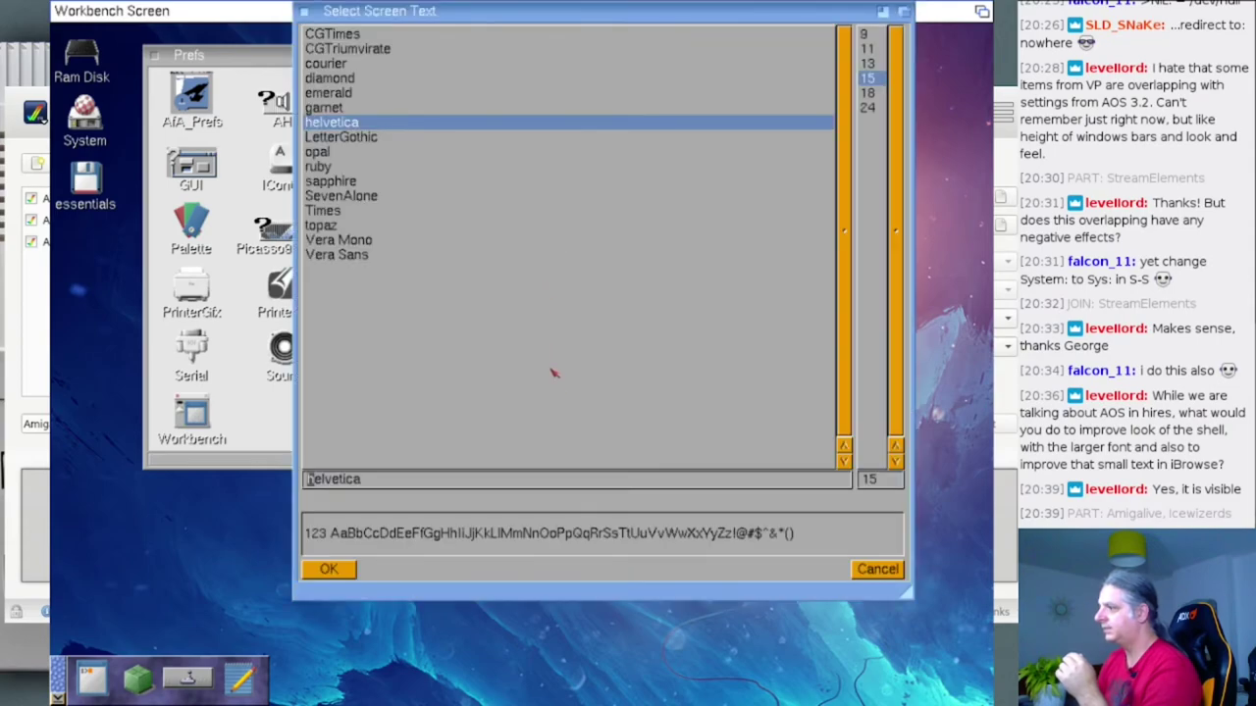
click(352, 256)
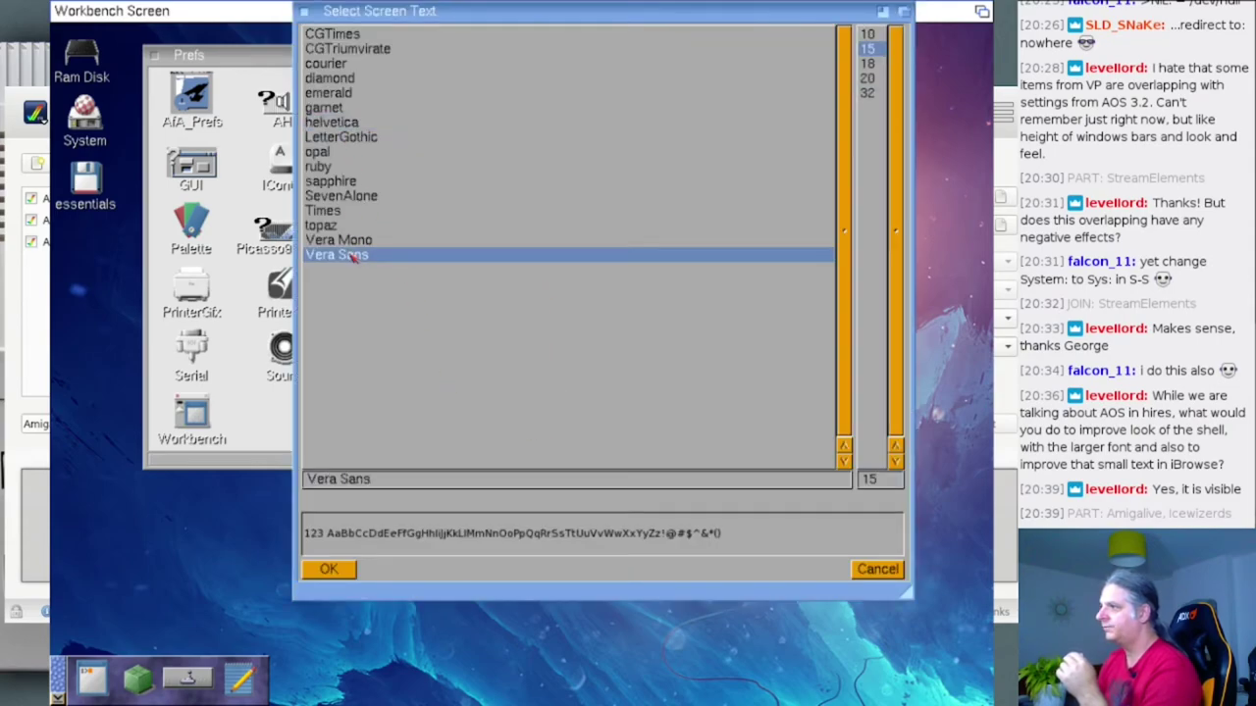
click(879, 64)
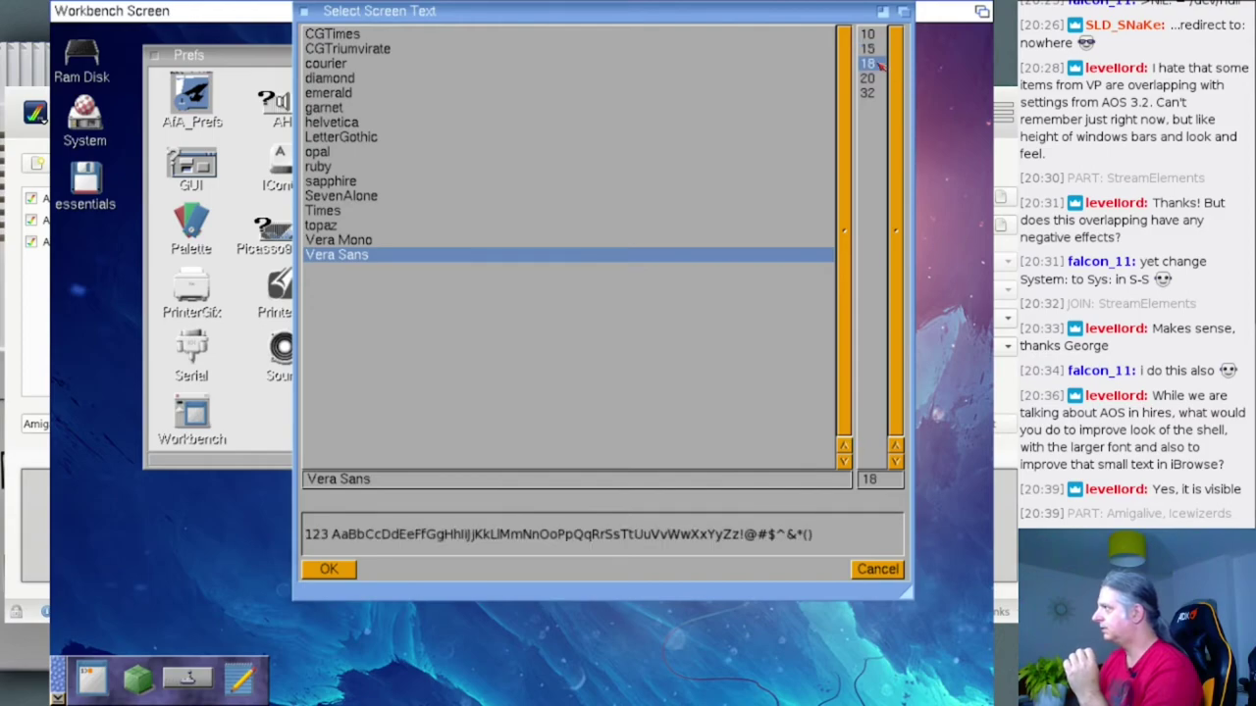
click(326, 570)
click(425, 279)
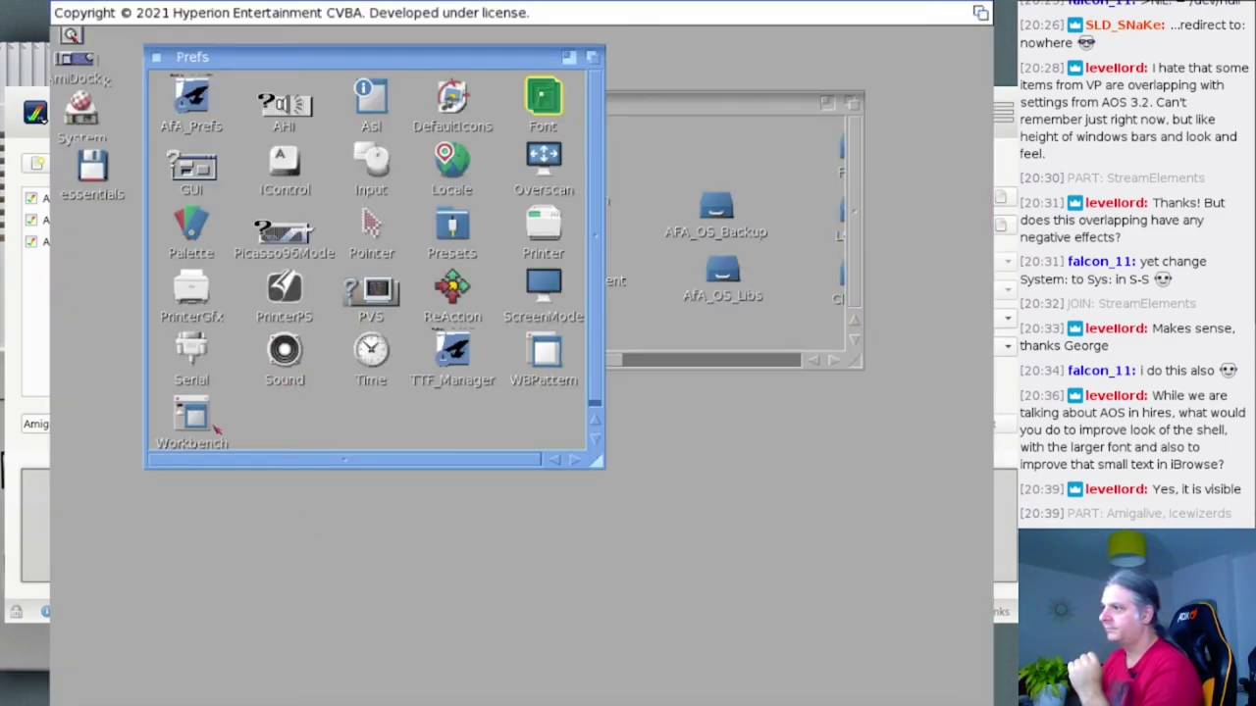
- Enlarge the Prefs window and open an AmigaShell window, placed lower on the Workbench and made taller
drag(596, 460, 635, 552)
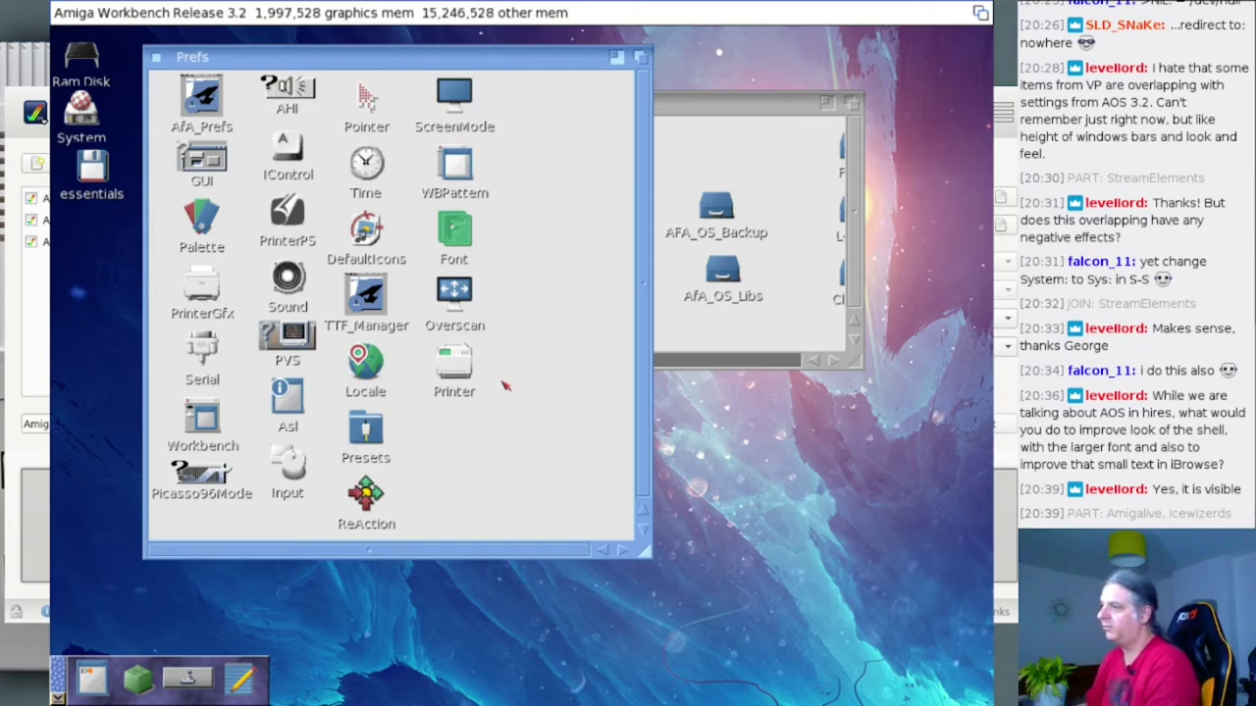
click(99, 682)
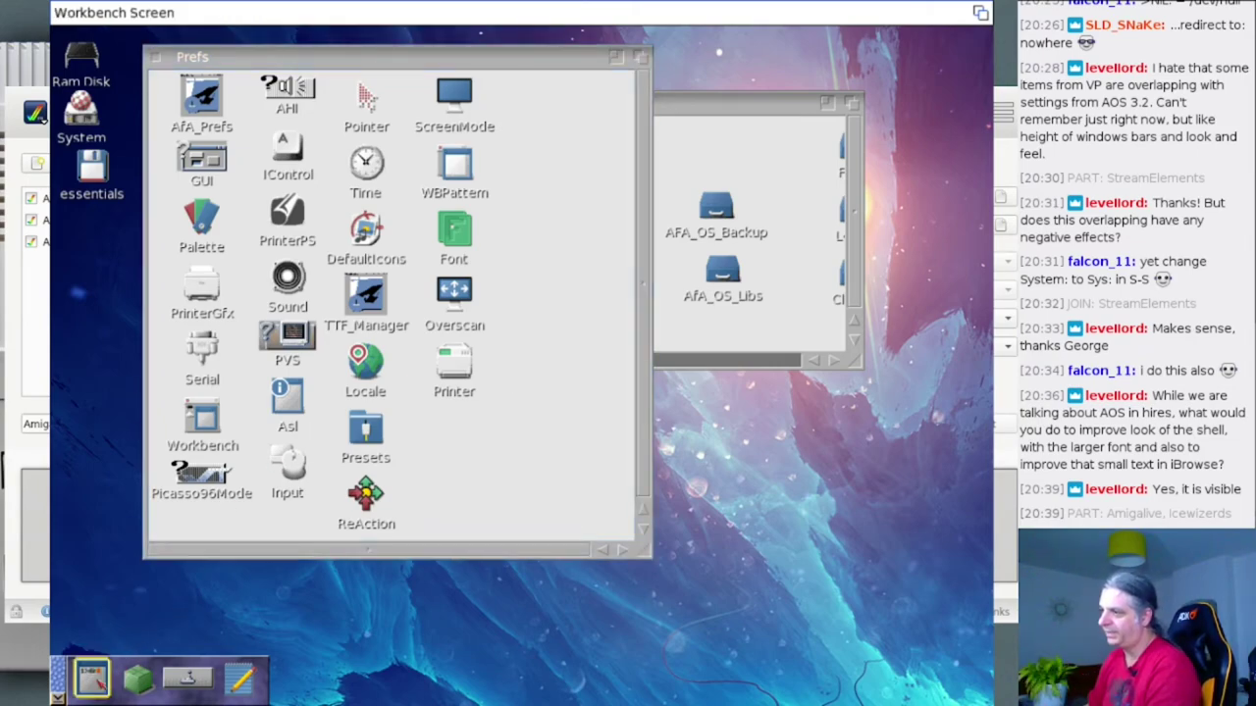
drag(224, 47, 233, 164)
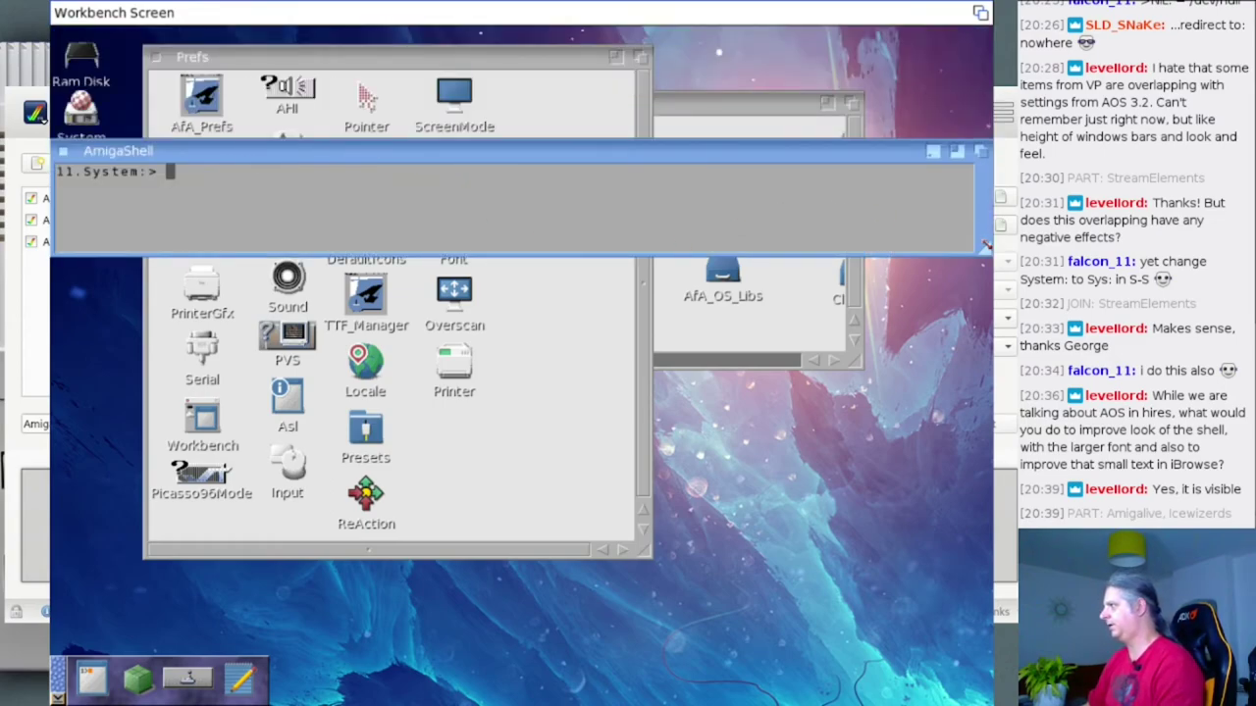
drag(986, 245, 896, 549)
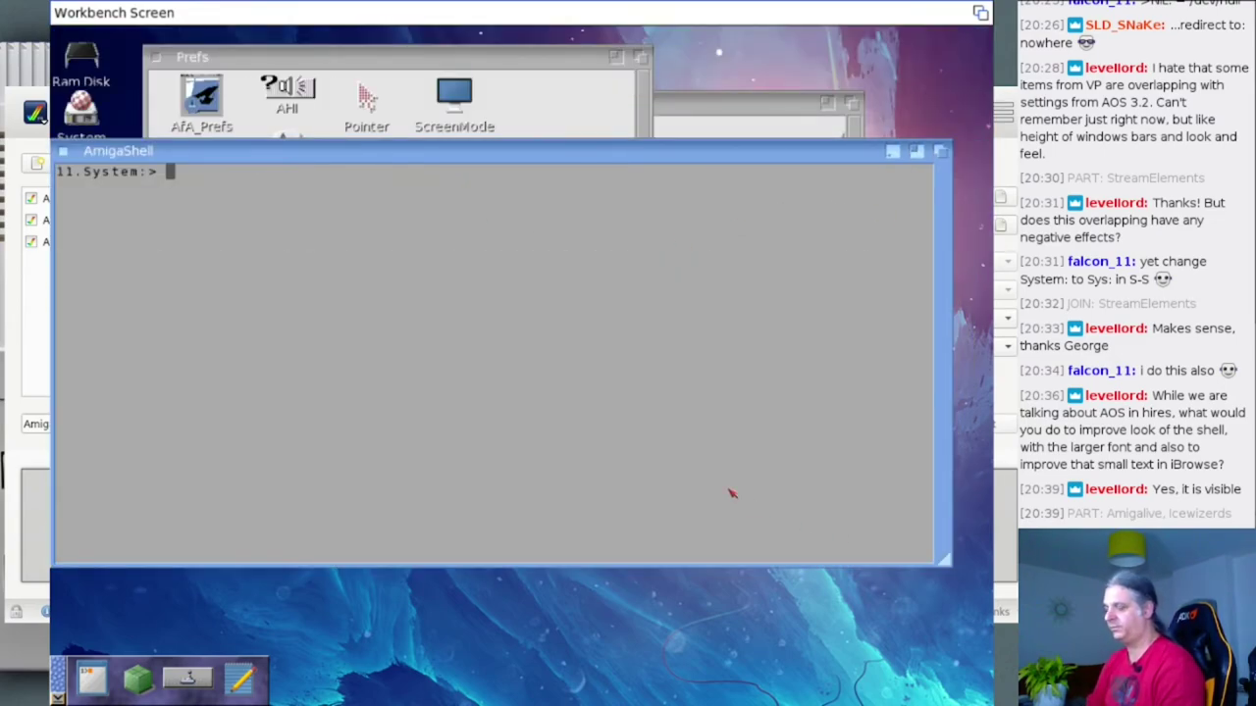
- List the contents of the C: directory in the shell with "dir c:" to check the new font
text(c:)
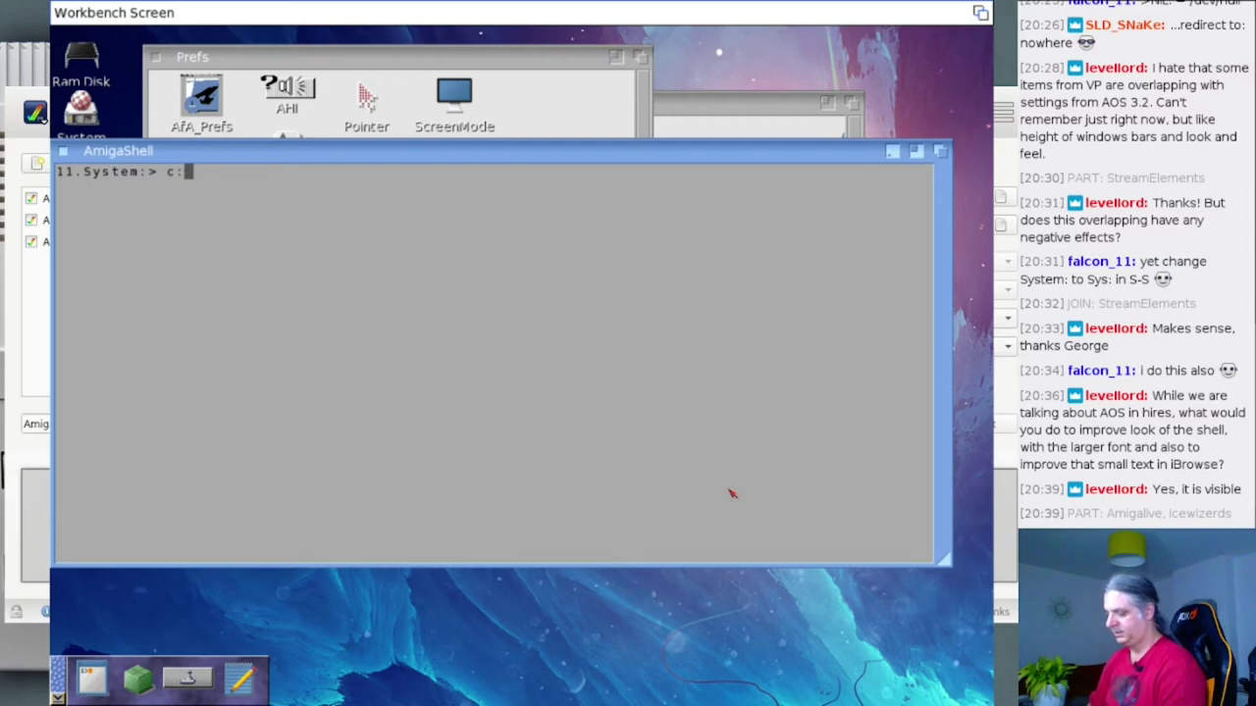
key(BackSpace)
key(BackSpace)
text(dir )
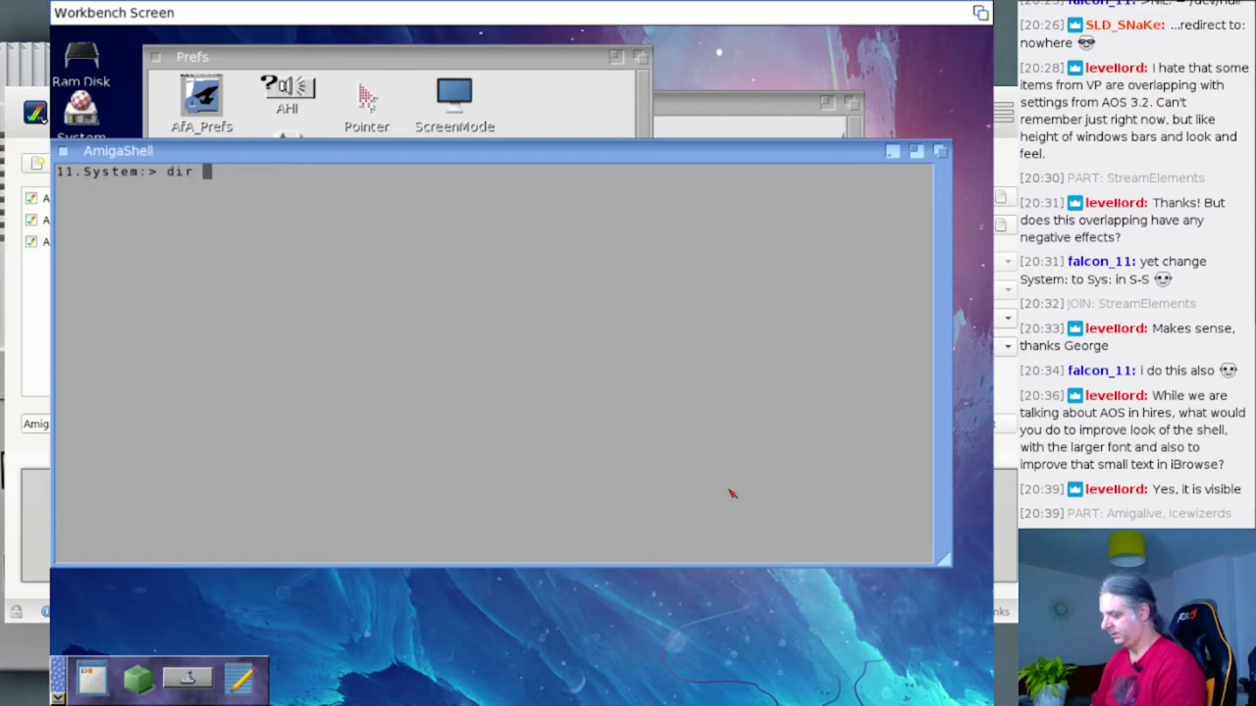
text(c:)
key(Return)
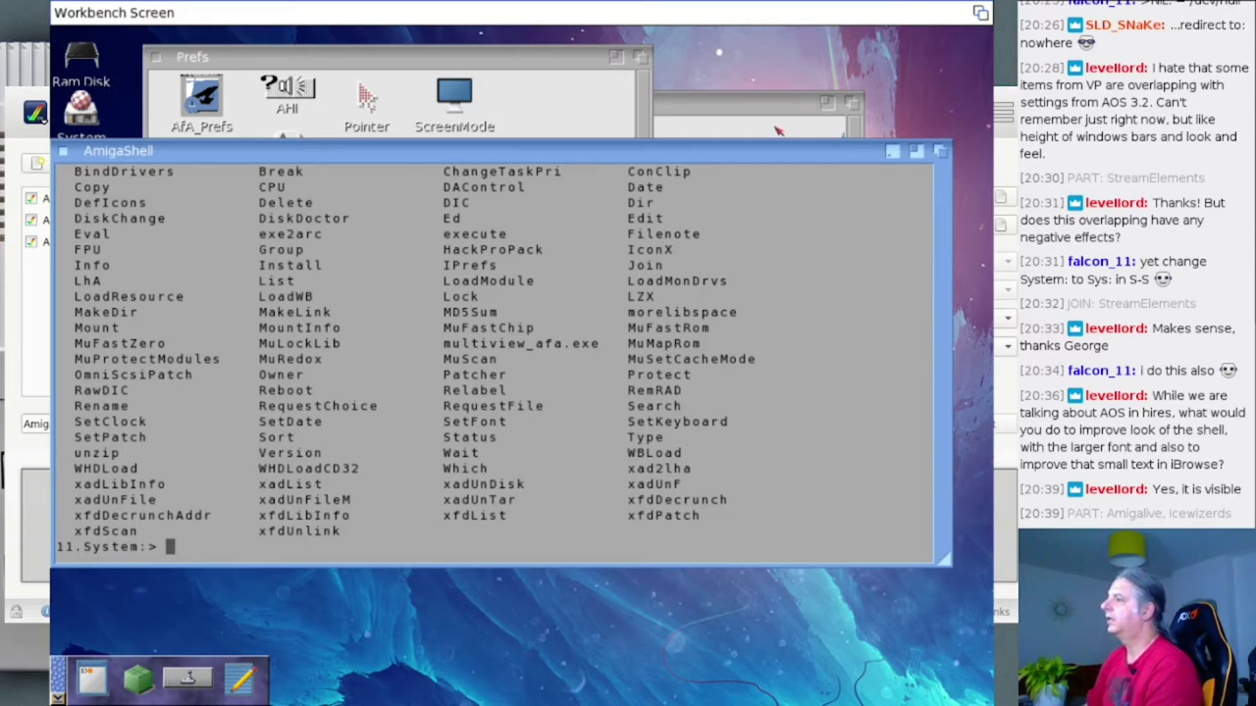
- Look at TTF_Manager from the Prefs drawer in an enlarged window and close it without changes
click(643, 59)
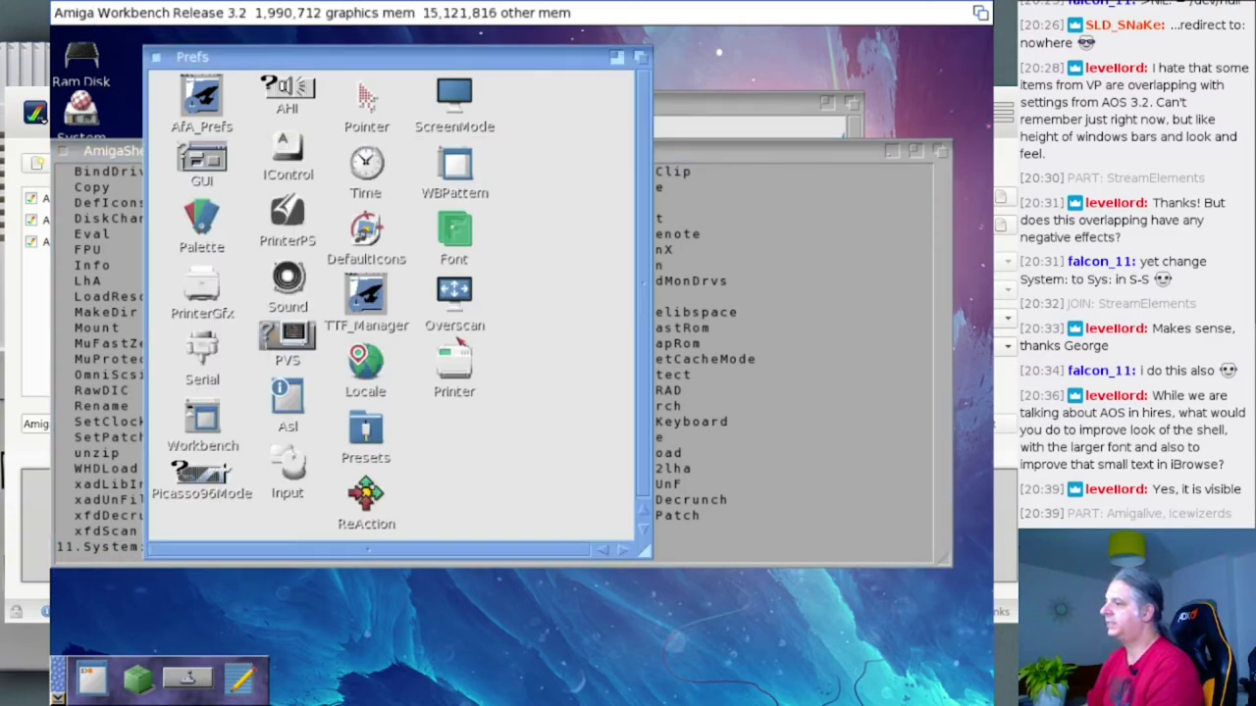
double_click(365, 302)
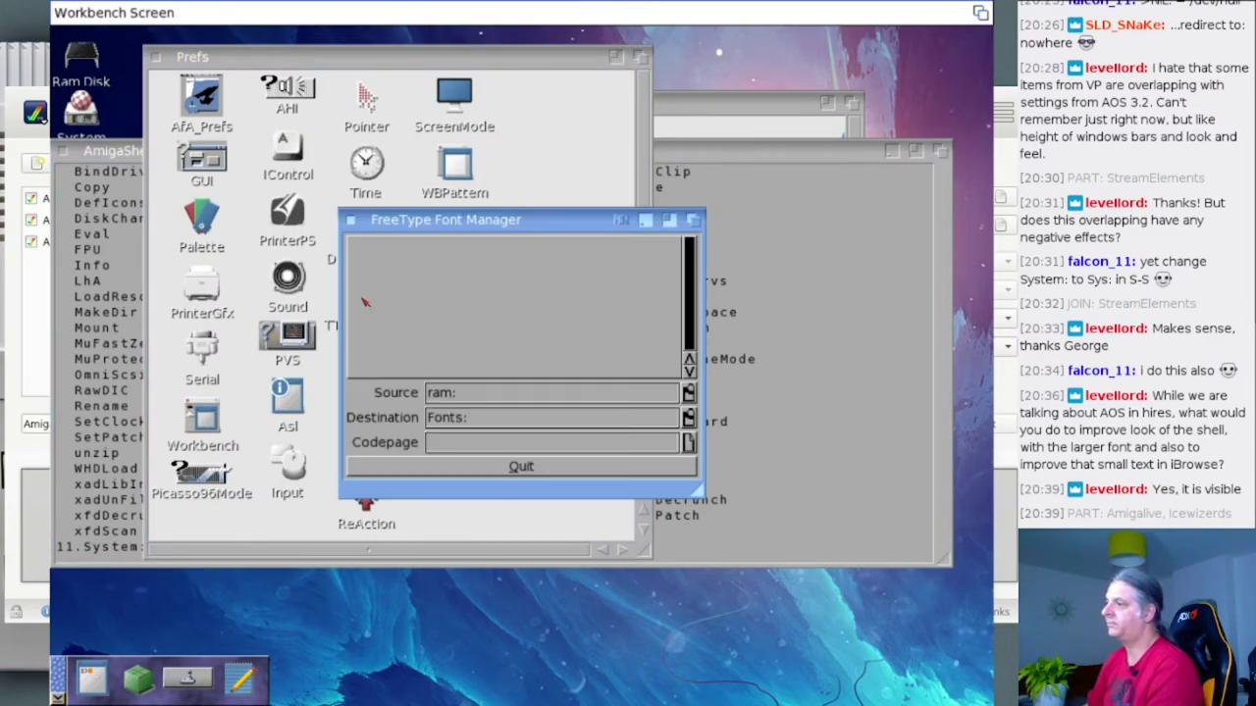
drag(555, 221, 479, 48)
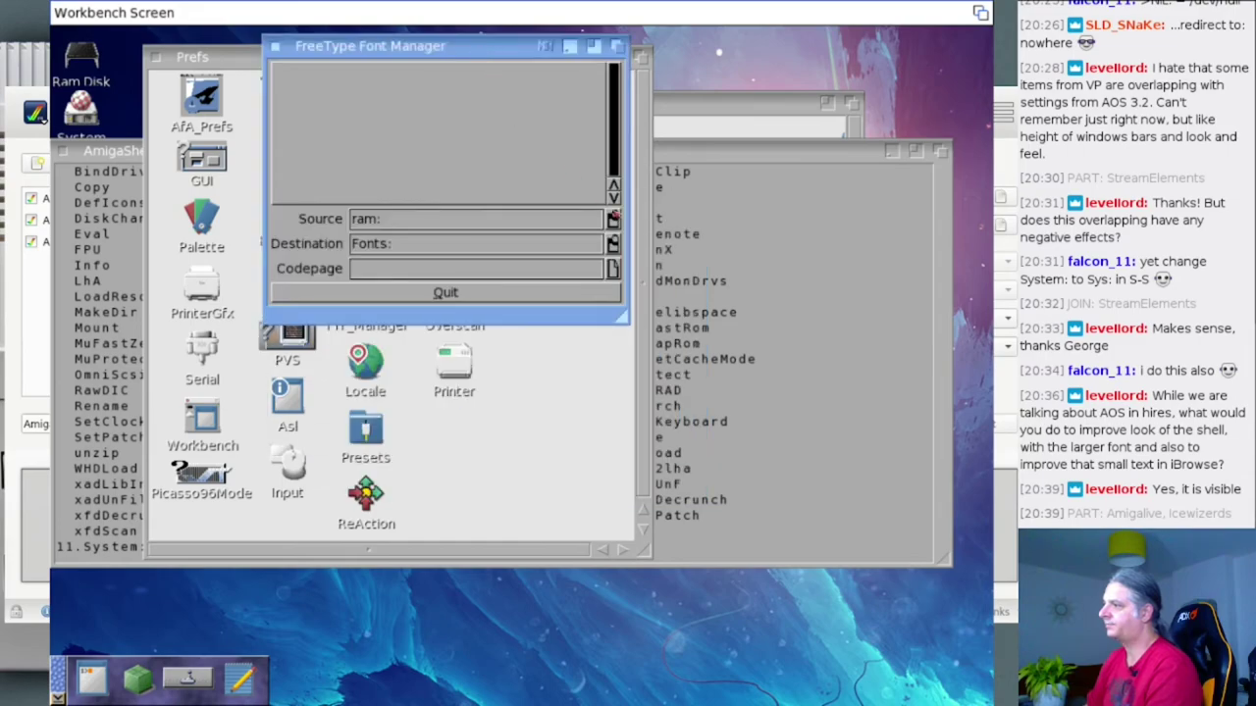
drag(634, 308, 808, 694)
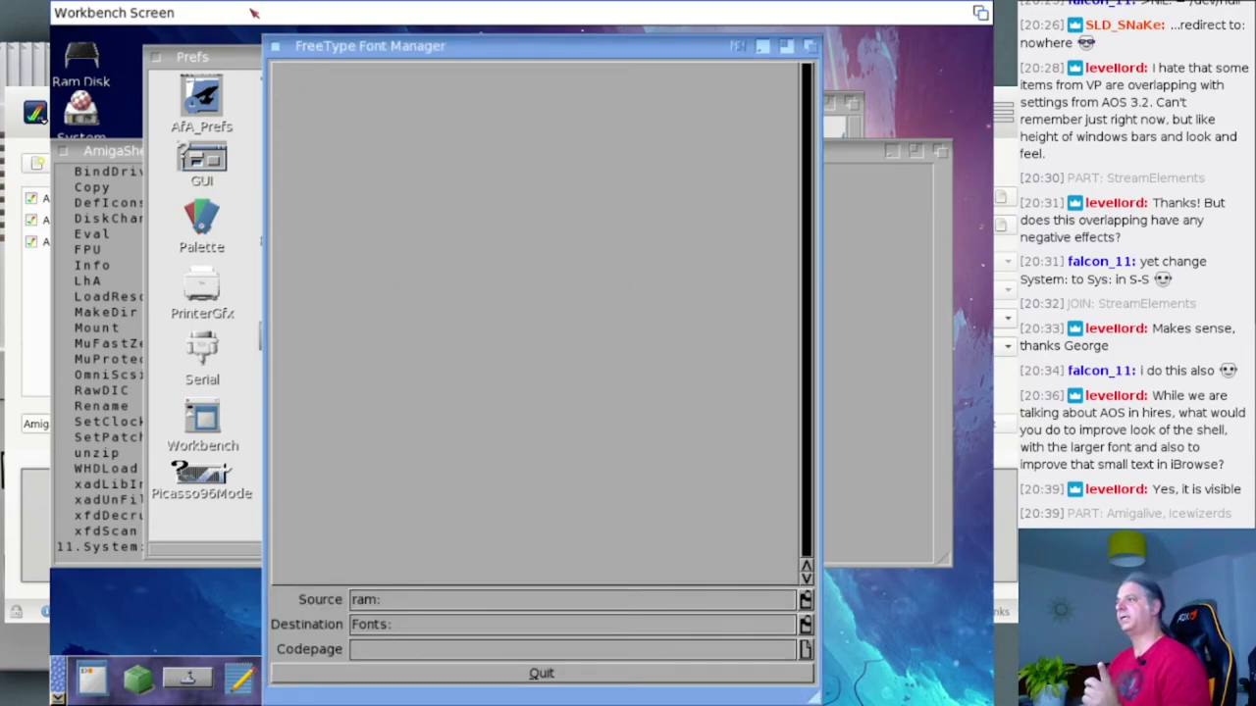
click(275, 46)
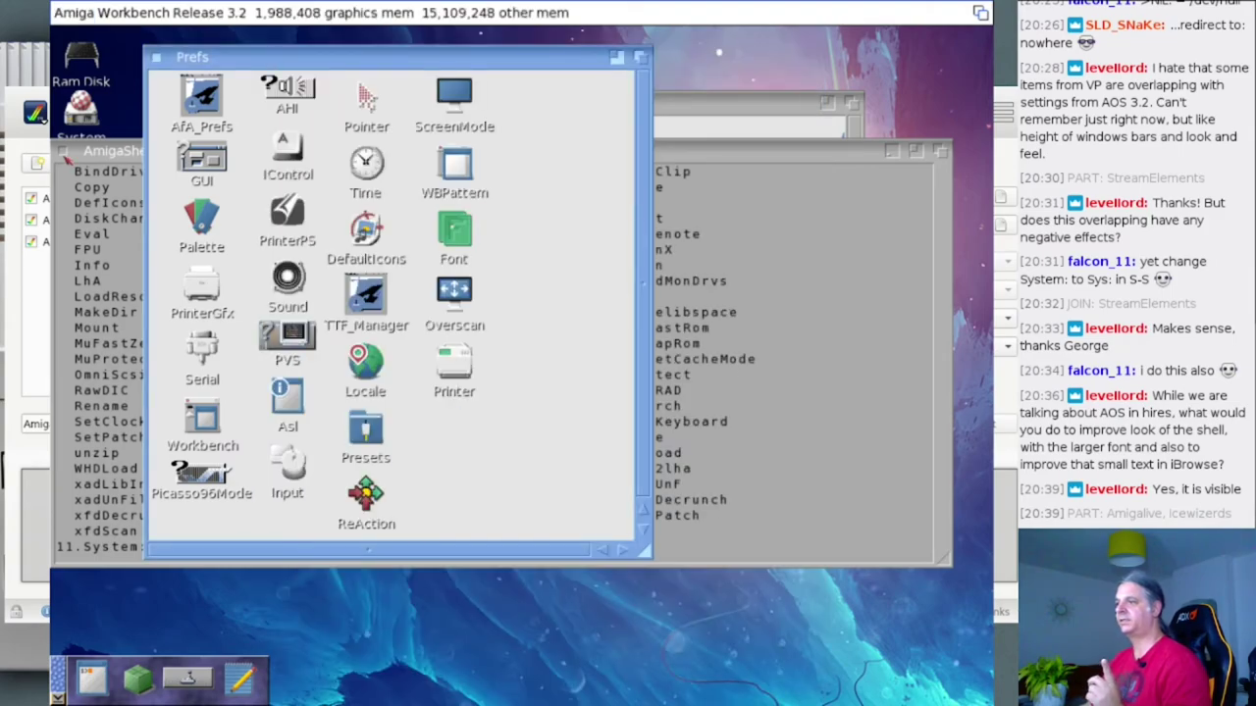
- Close the open Prefs, shell and System windows and launch IBrowse from the Workbench
click(162, 57)
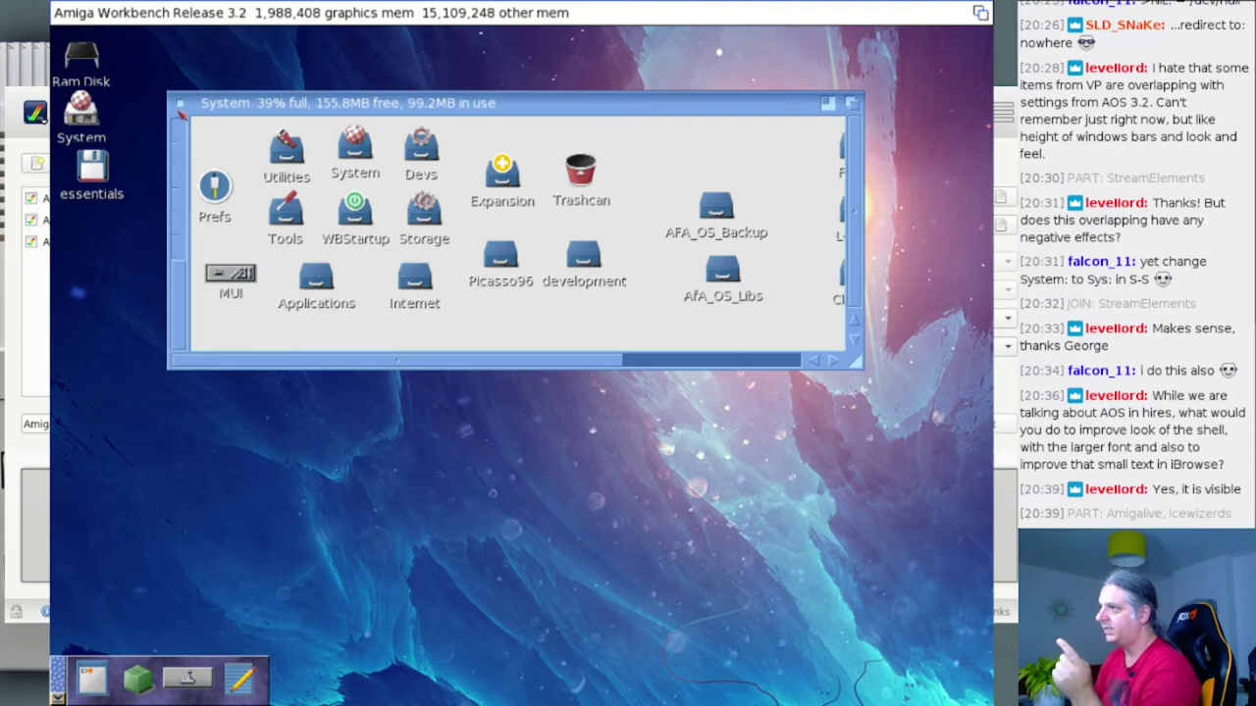
click(180, 102)
right_click(309, 14)
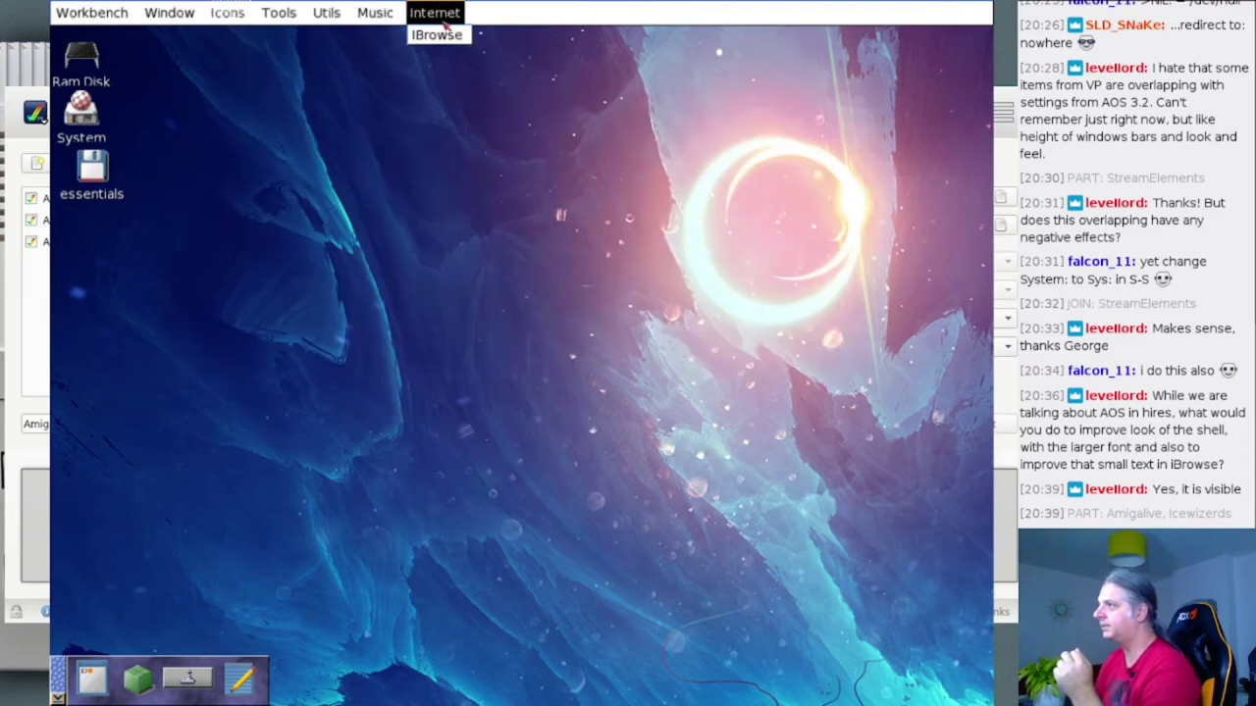
right_click(437, 35)
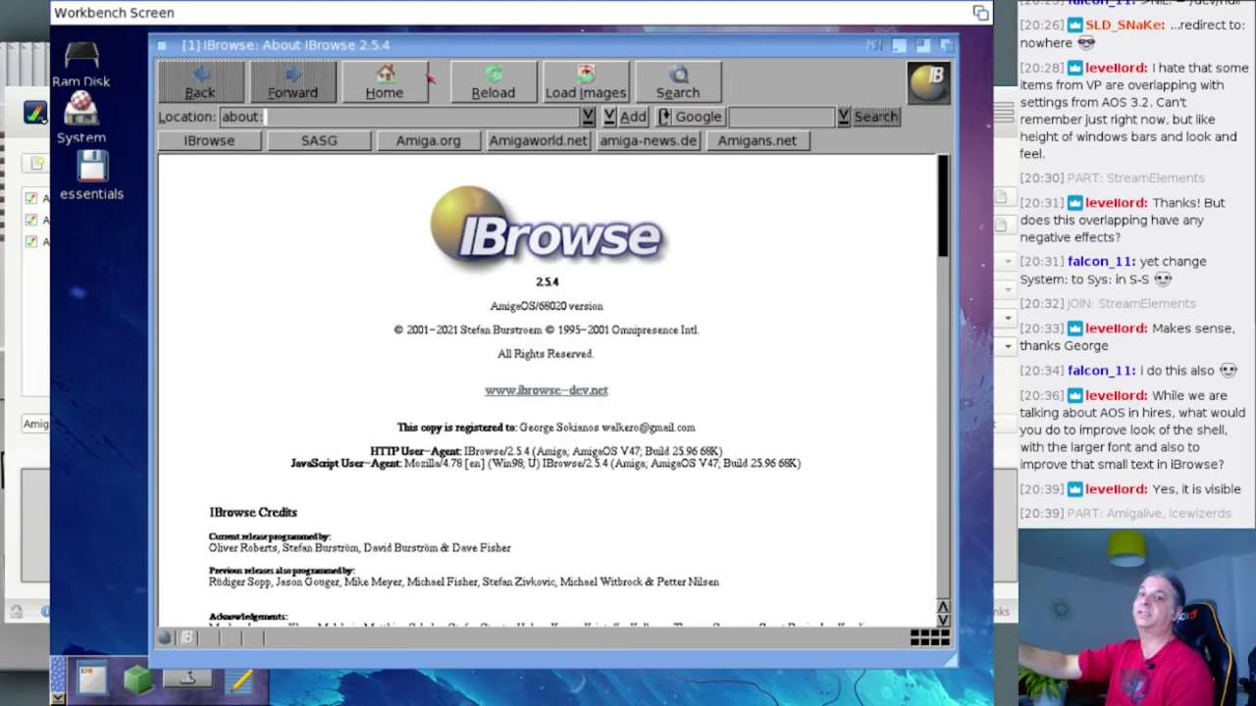
- Load the Aminet home page at aminet.net in IBrowse, removing the autocompleted image path from the address
click(411, 122)
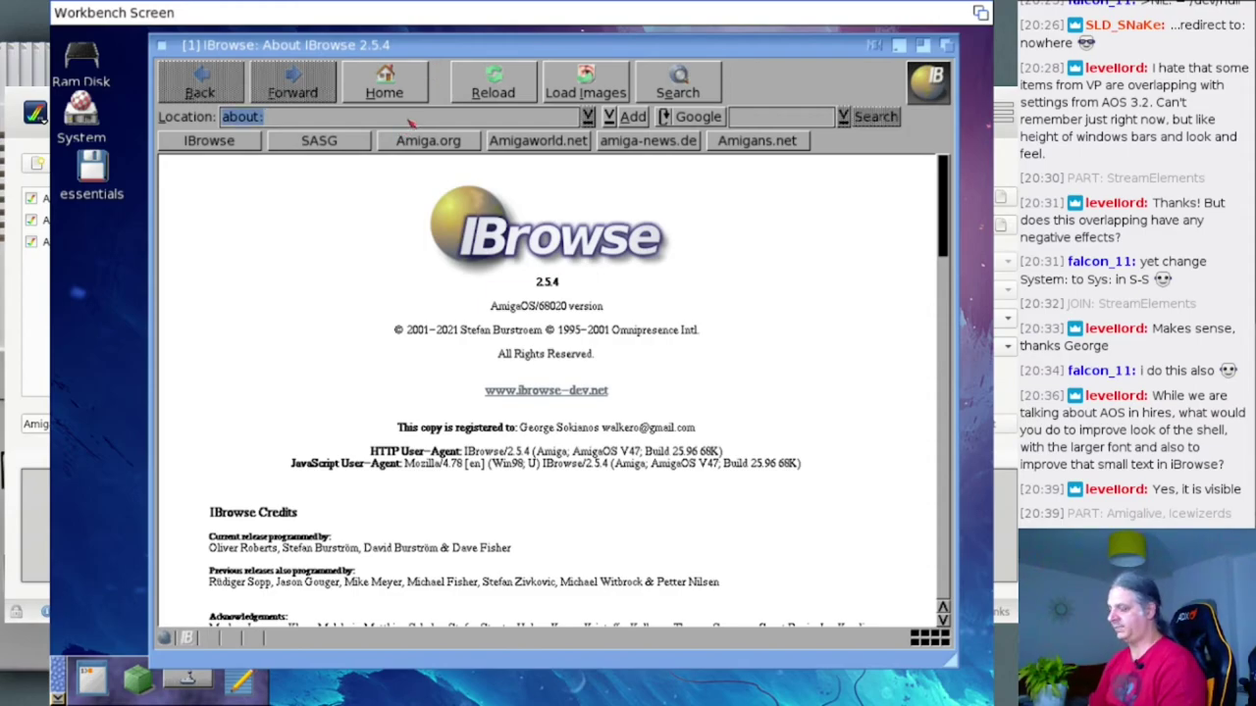
text(aminet.net)
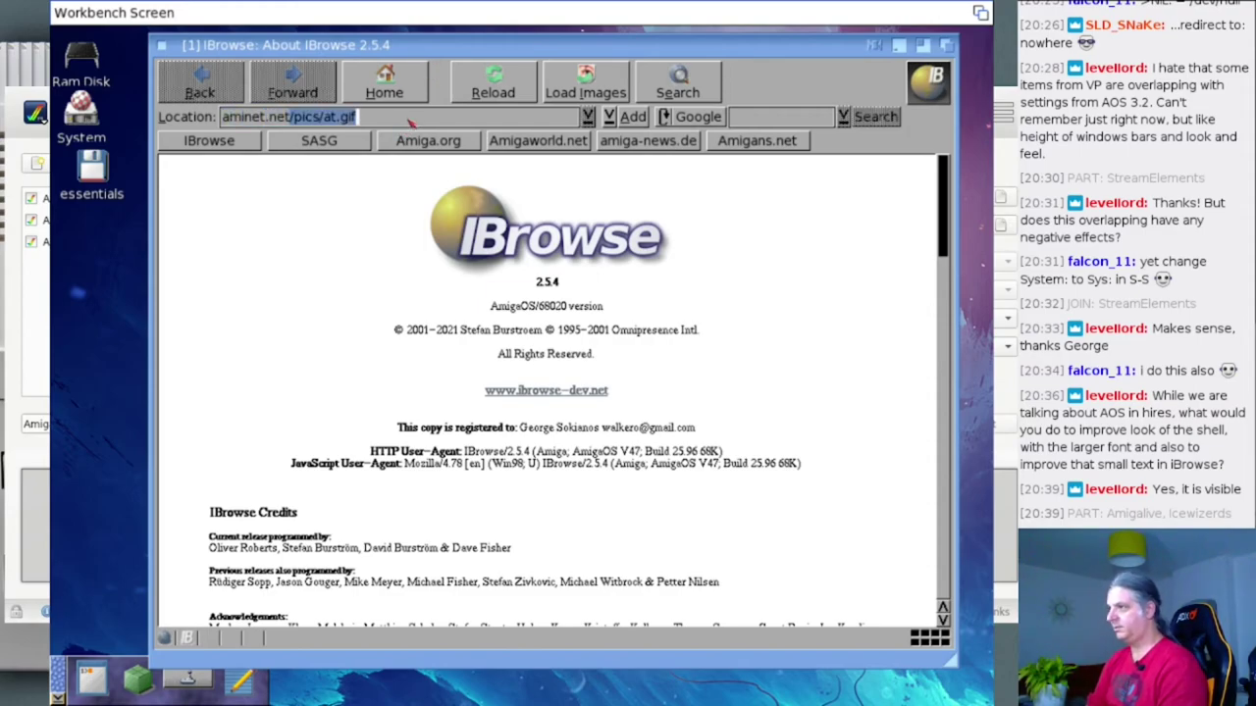
key(Return)
key(BackSpace)
key(BackSpace)
key(BackSpace)
key(BackSpace)
key(BackSpace)
key(BackSpace)
key(BackSpace)
key(BackSpace)
key(BackSpace)
key(BackSpace)
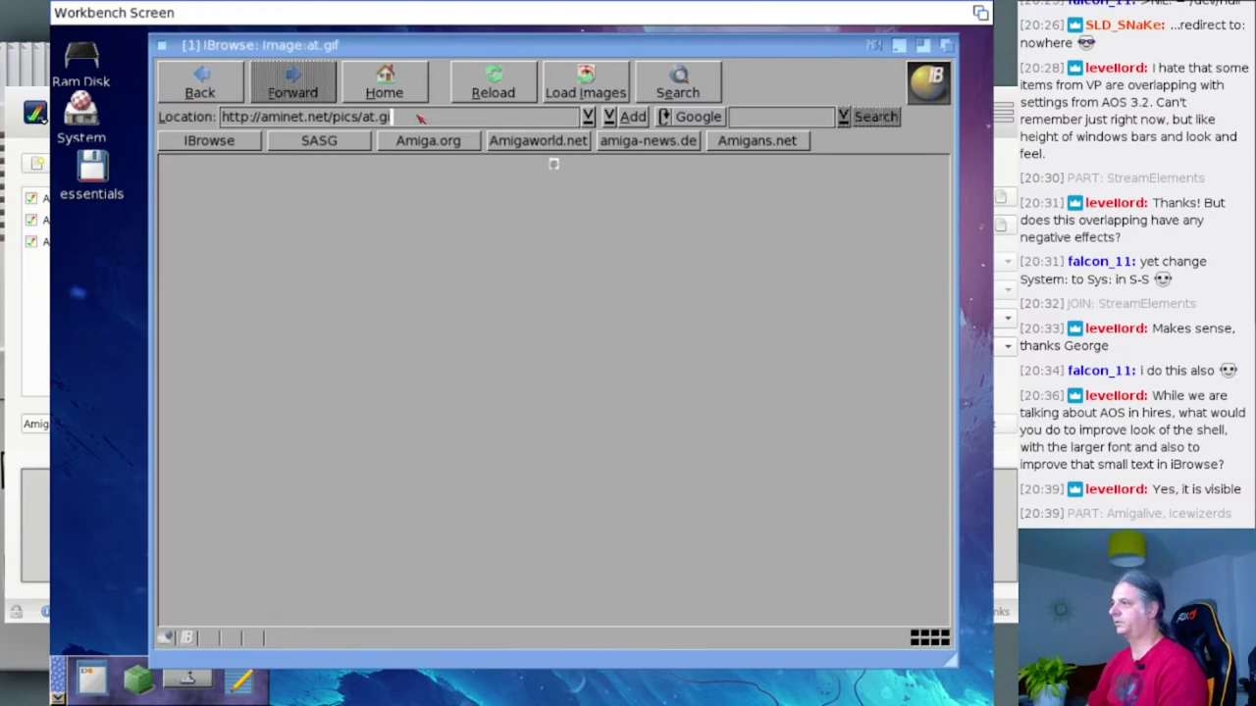
key(BackSpace)
key(Return)
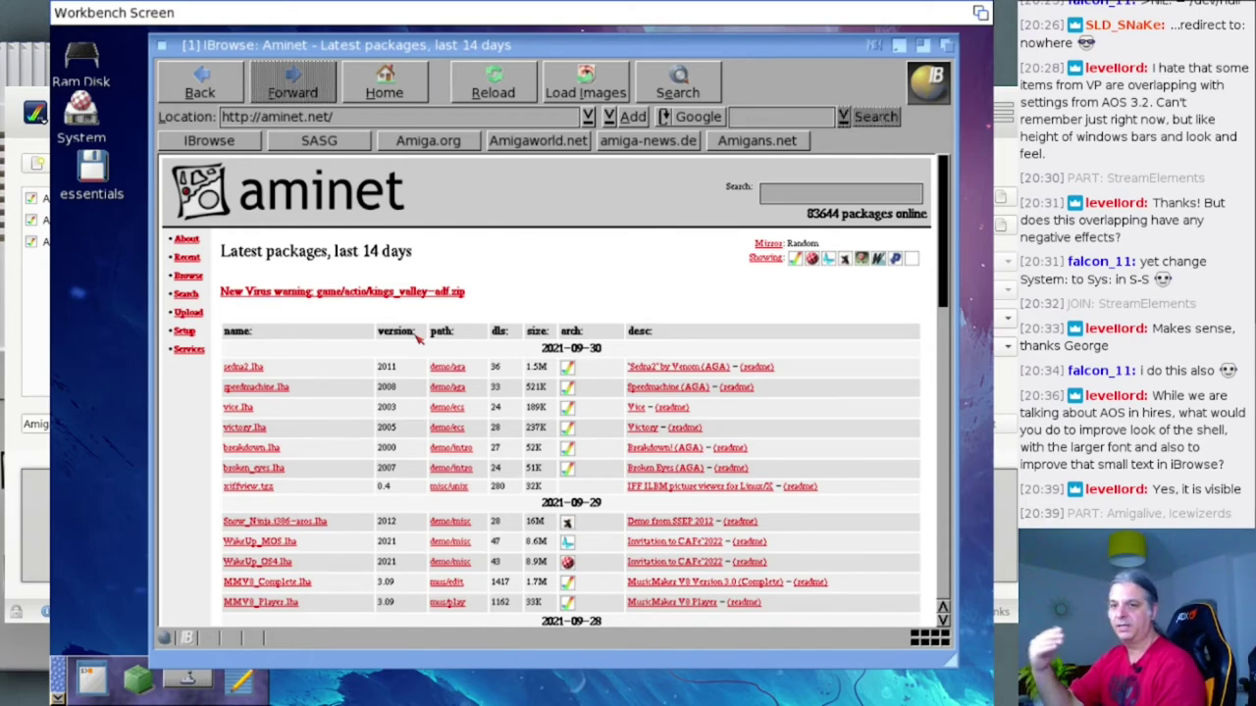
- Open the IBrowse settings and go to the Fonts page under HTML
right_click(482, 18)
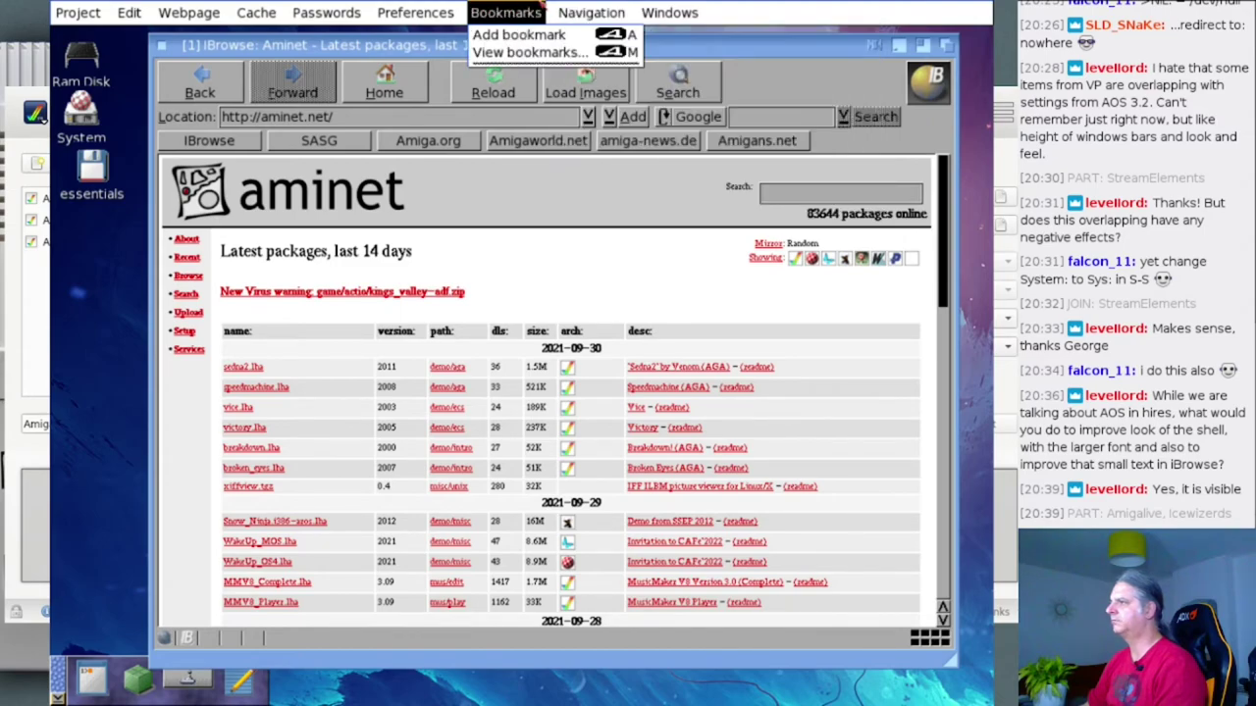
right_click(550, 8)
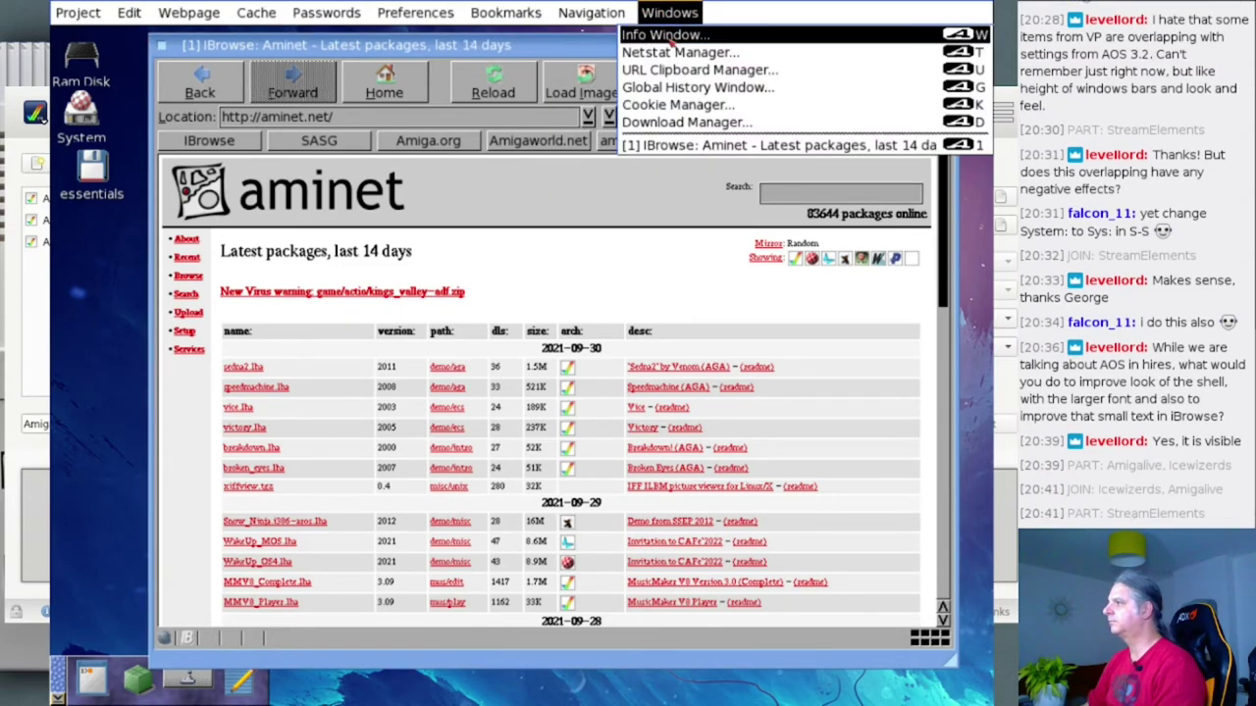
mouse_move(515, 5)
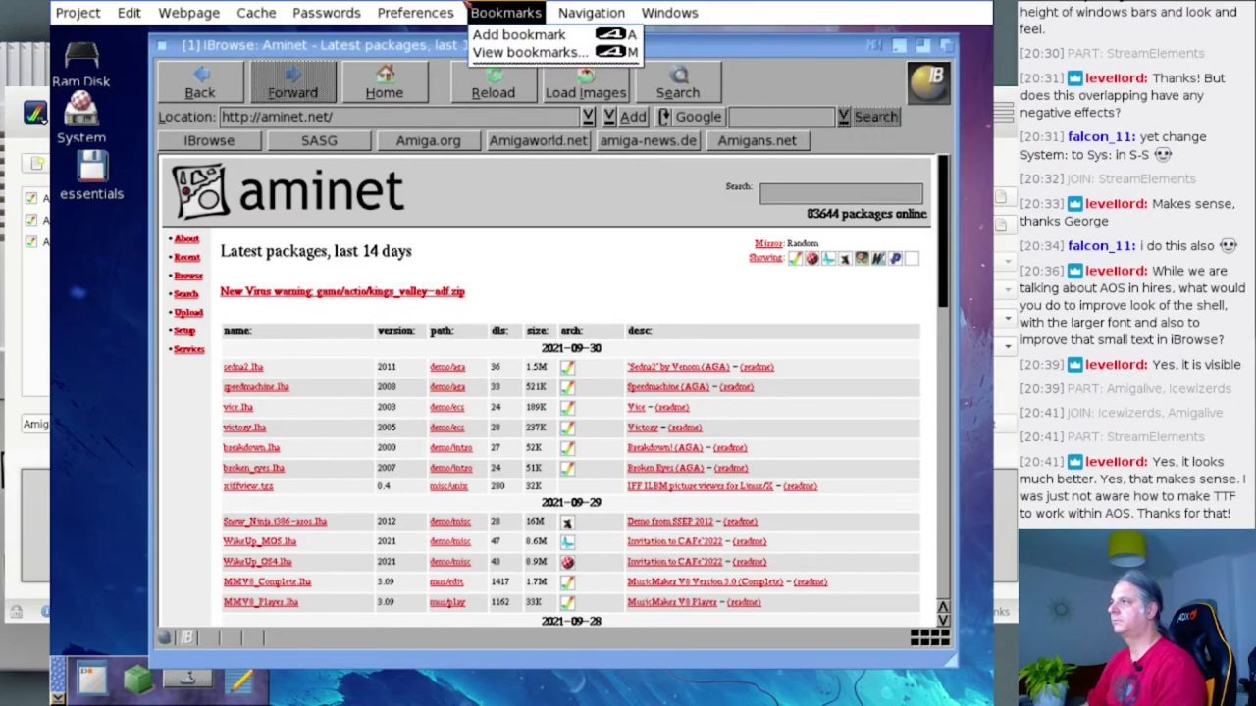
right_click(426, 144)
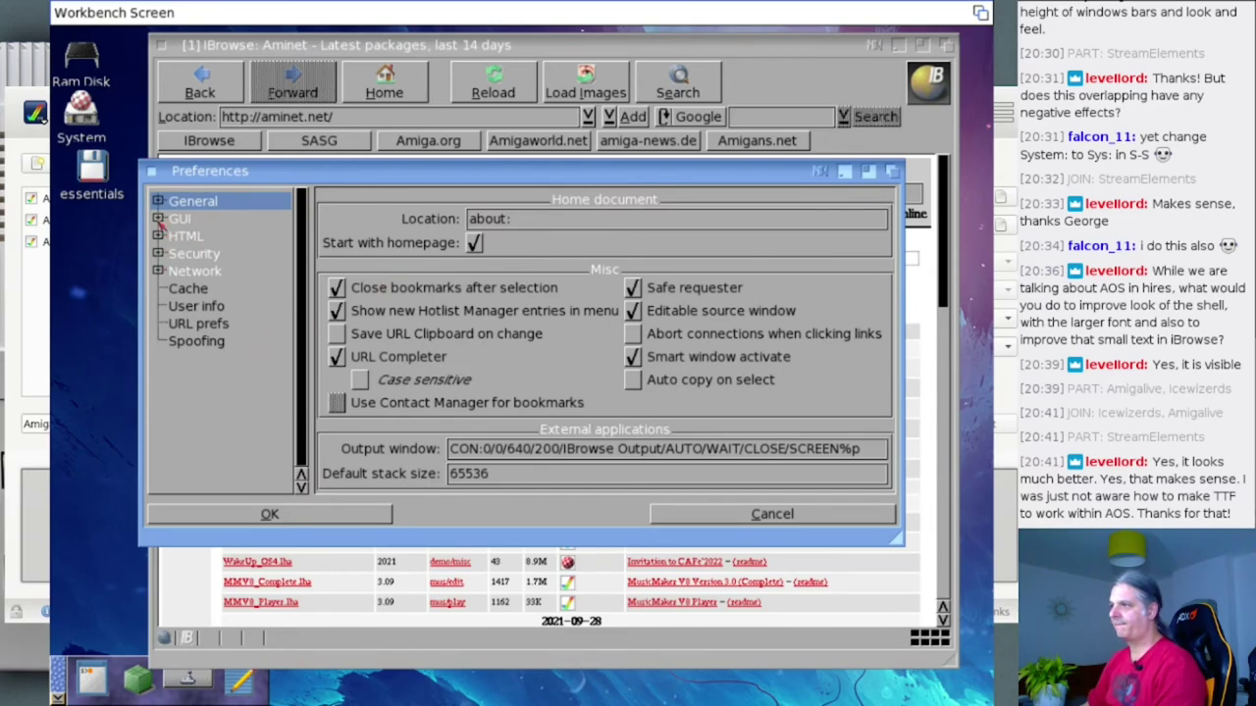
click(162, 224)
click(160, 219)
click(160, 219)
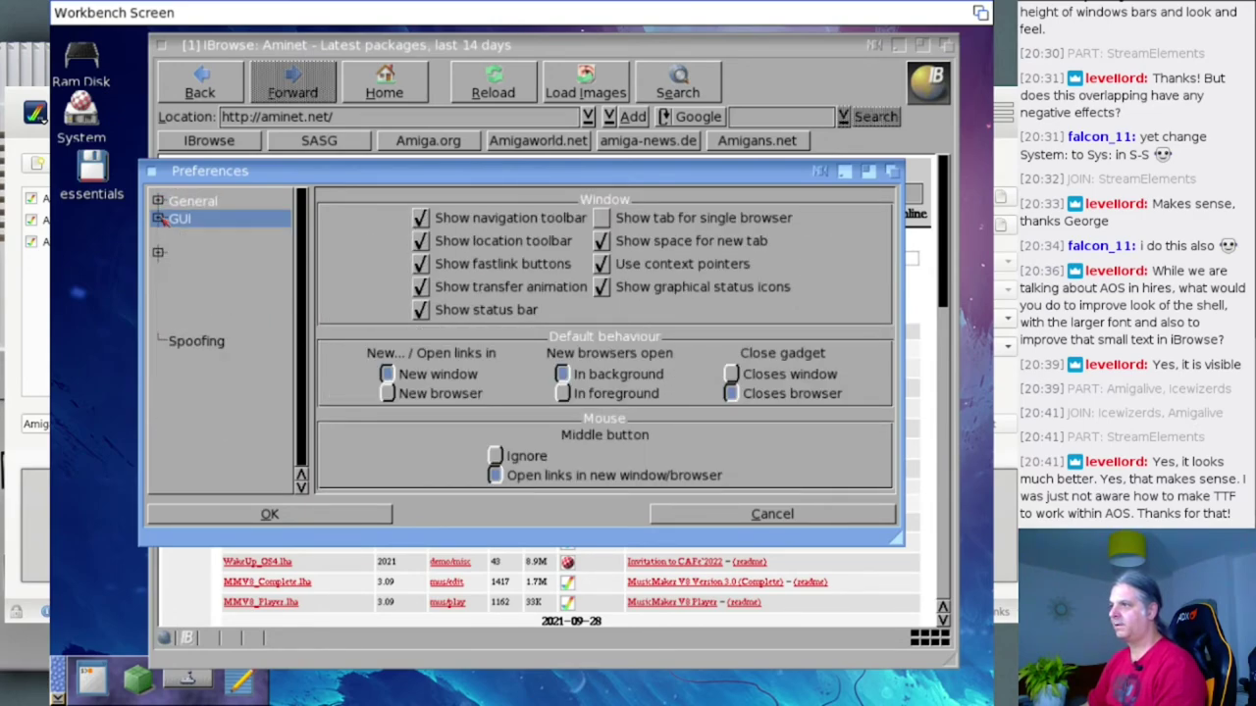
click(162, 238)
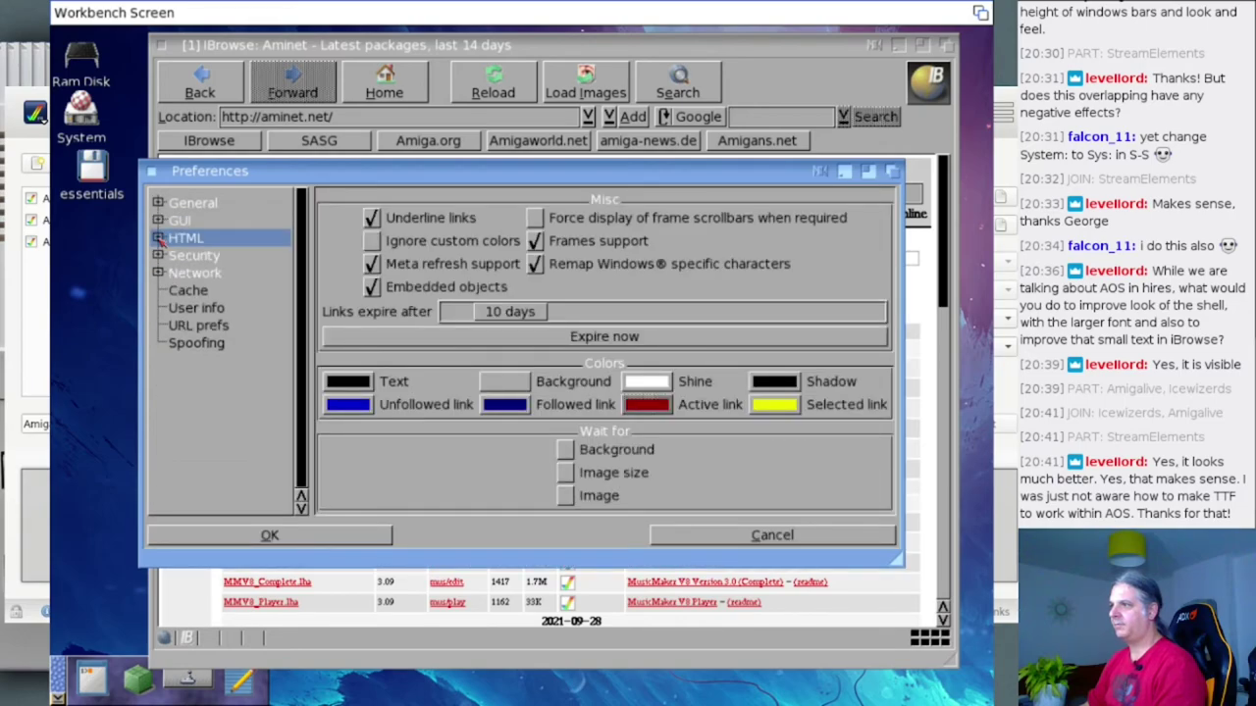
click(160, 238)
click(205, 272)
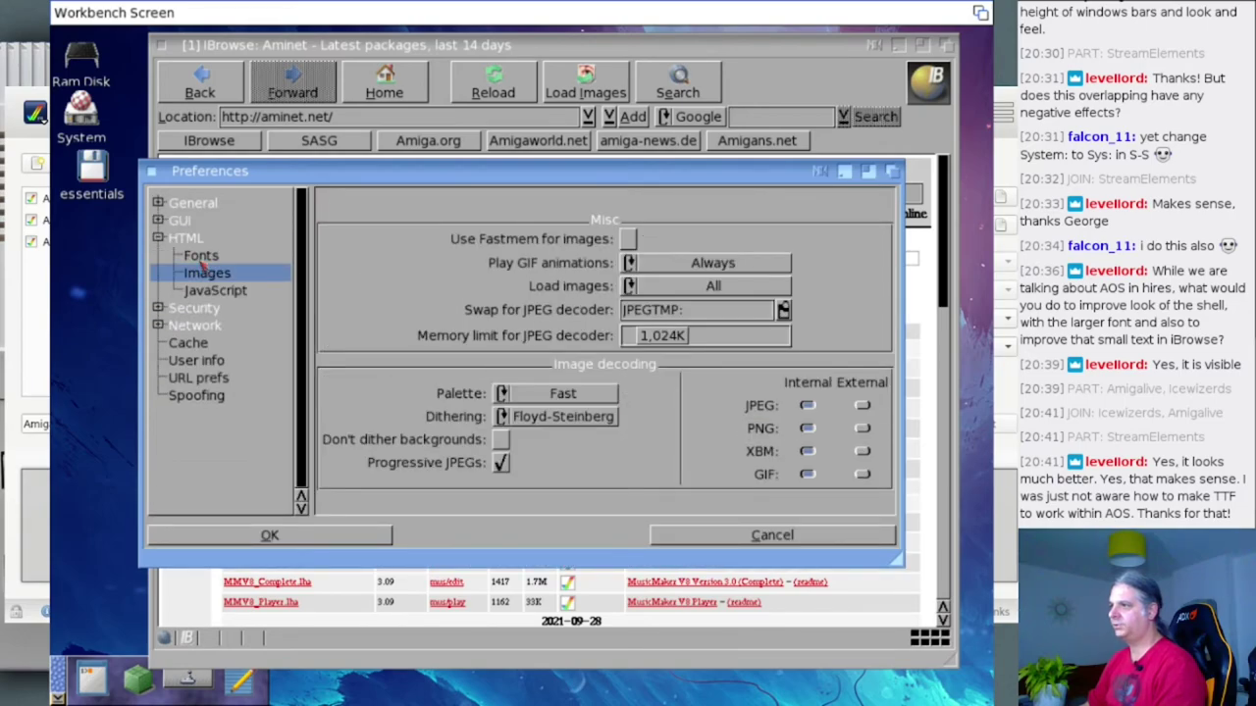
click(202, 256)
- Set the display font of the smallest Normal font style to Vera Sans at size 15
click(370, 219)
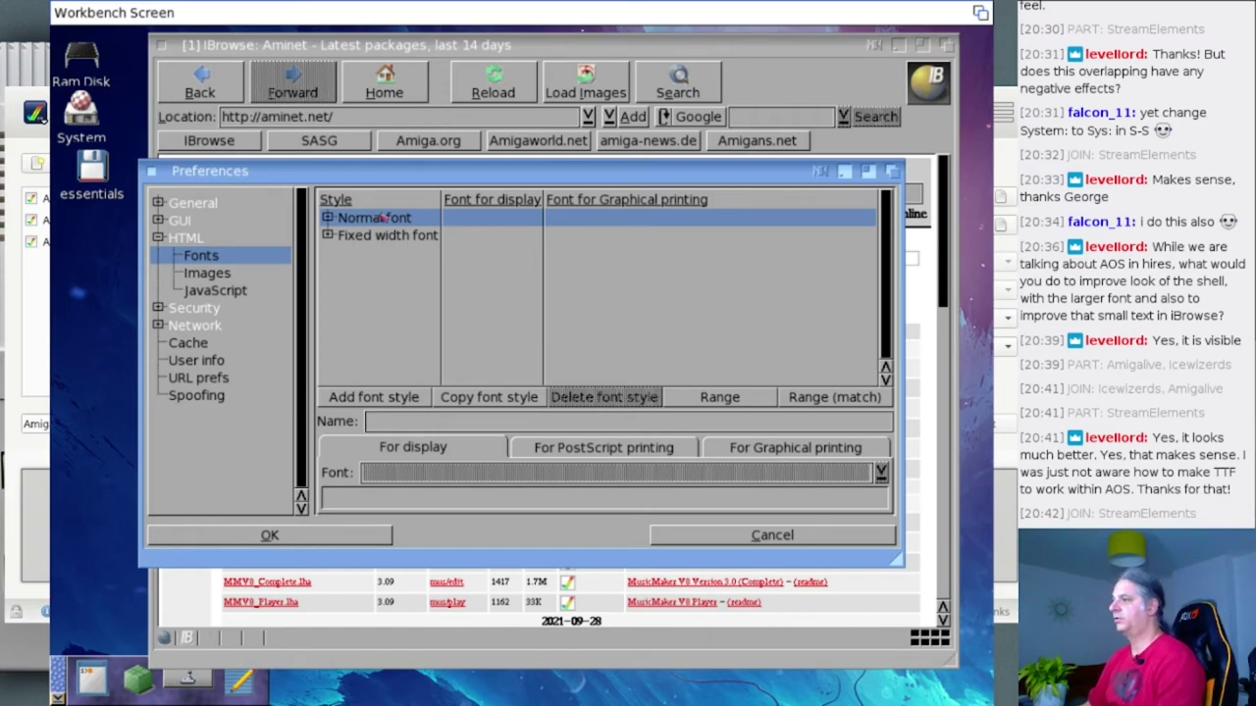
click(329, 219)
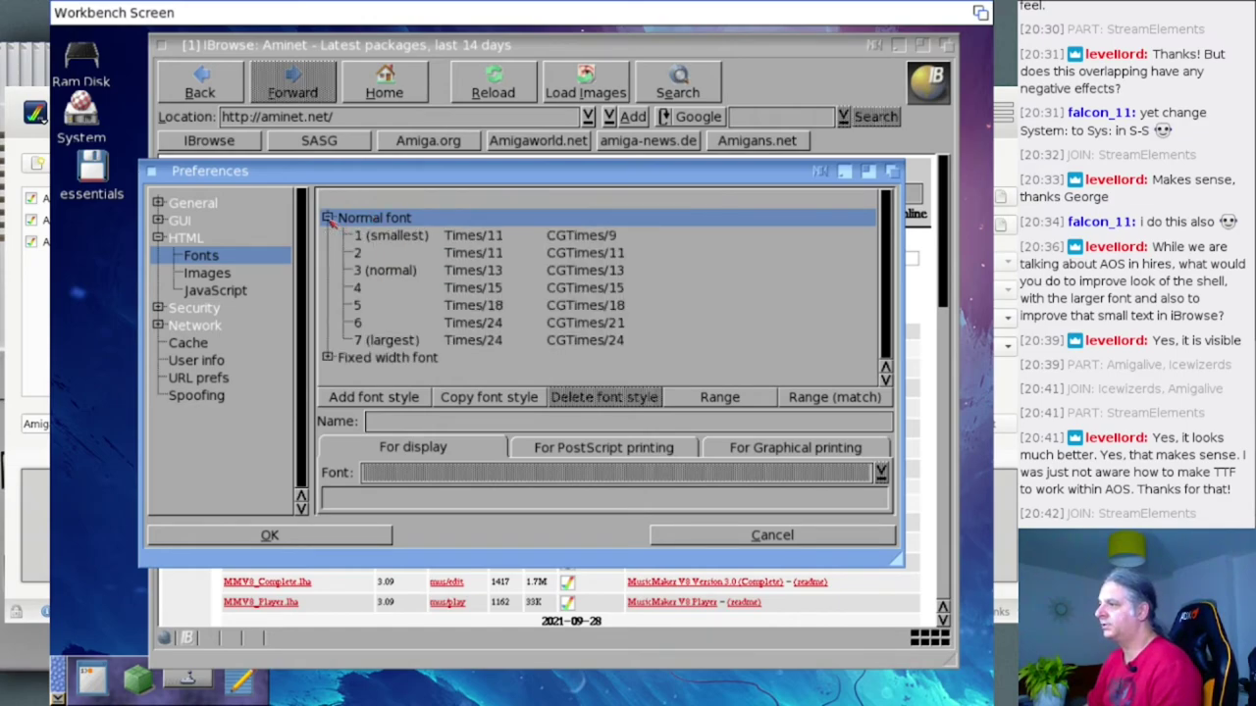
click(474, 237)
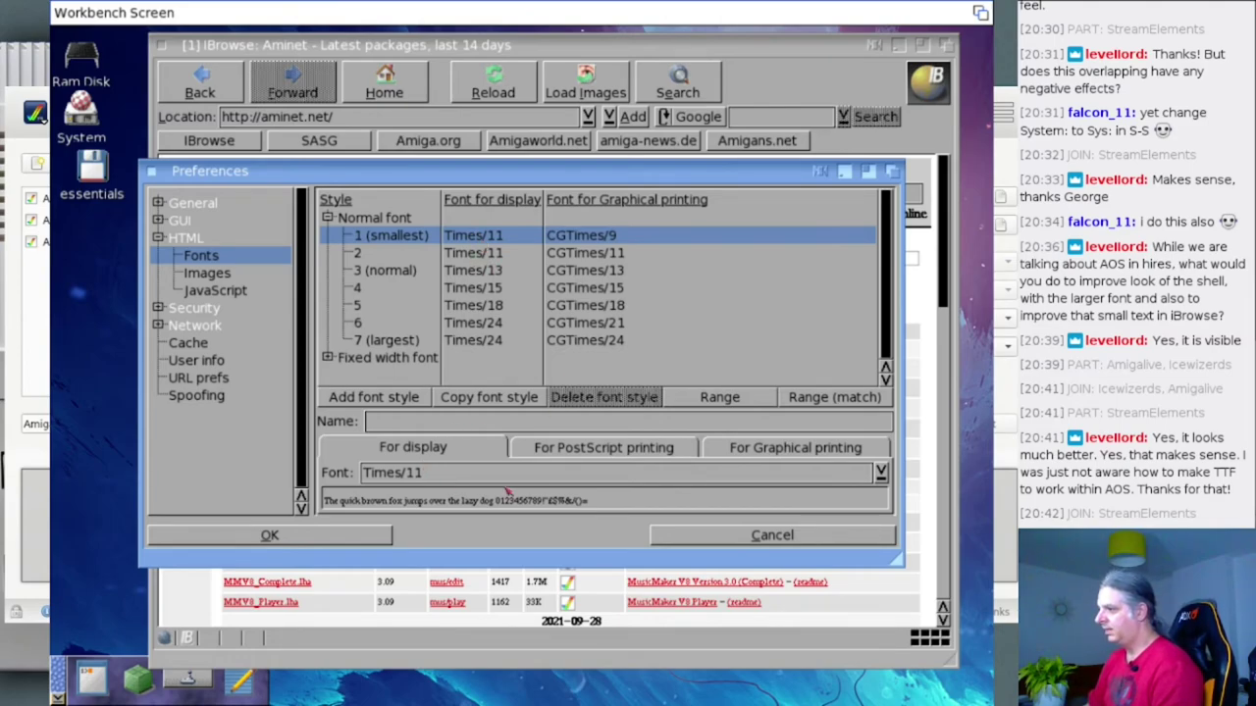
click(881, 473)
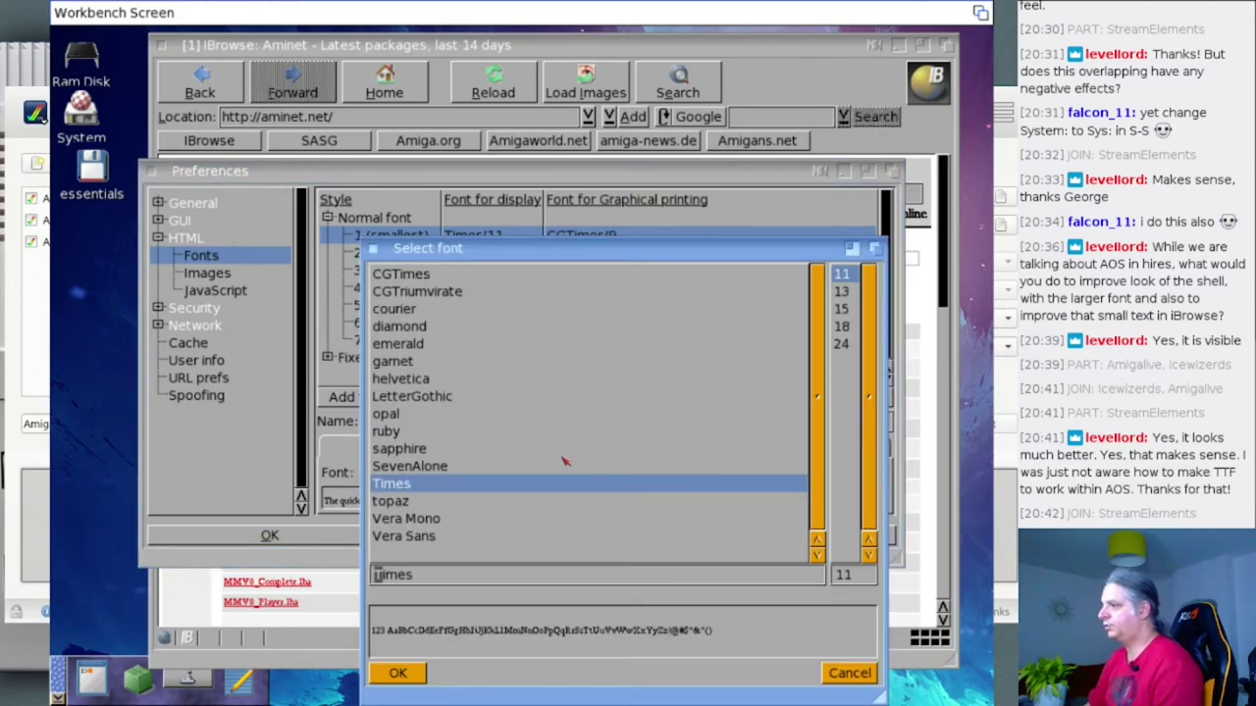
click(449, 534)
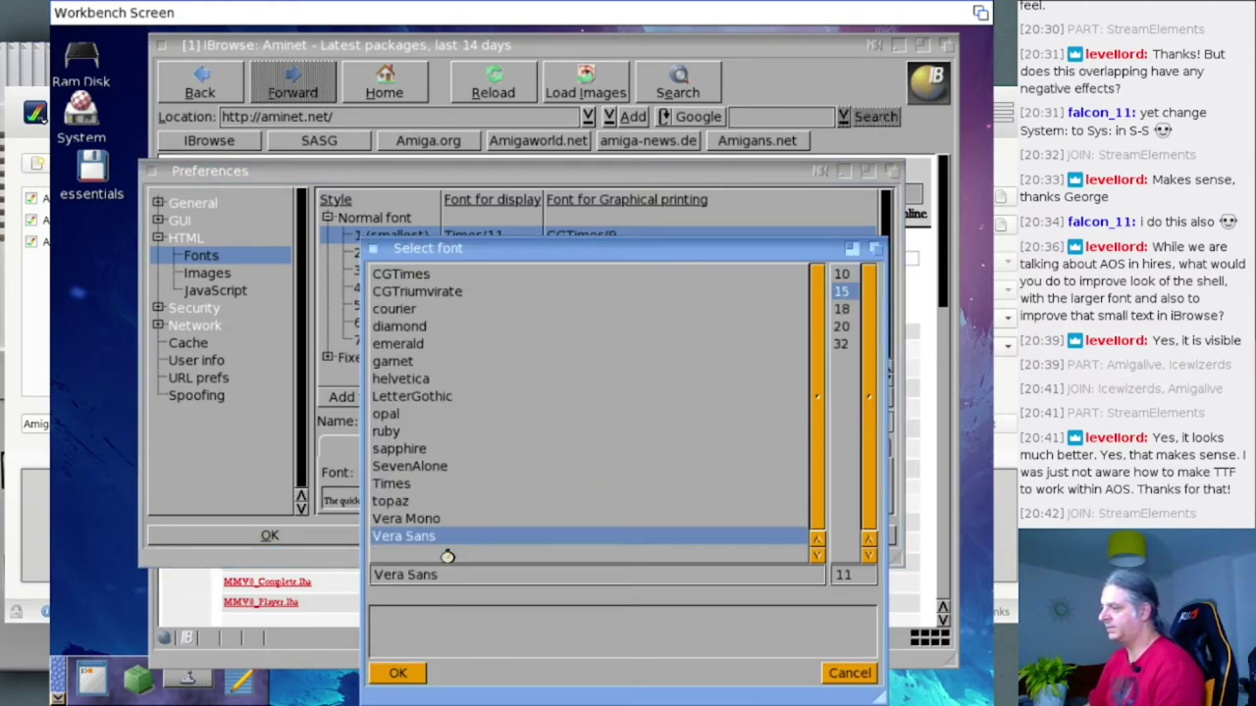
click(839, 294)
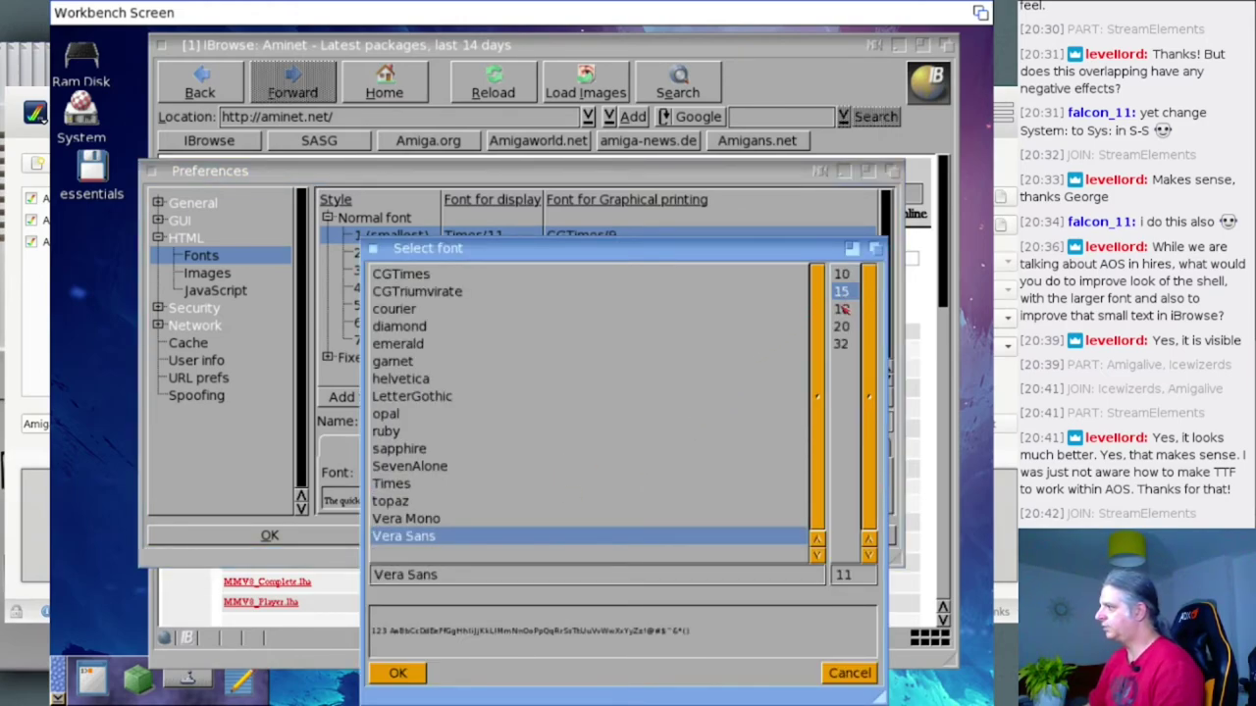
click(843, 293)
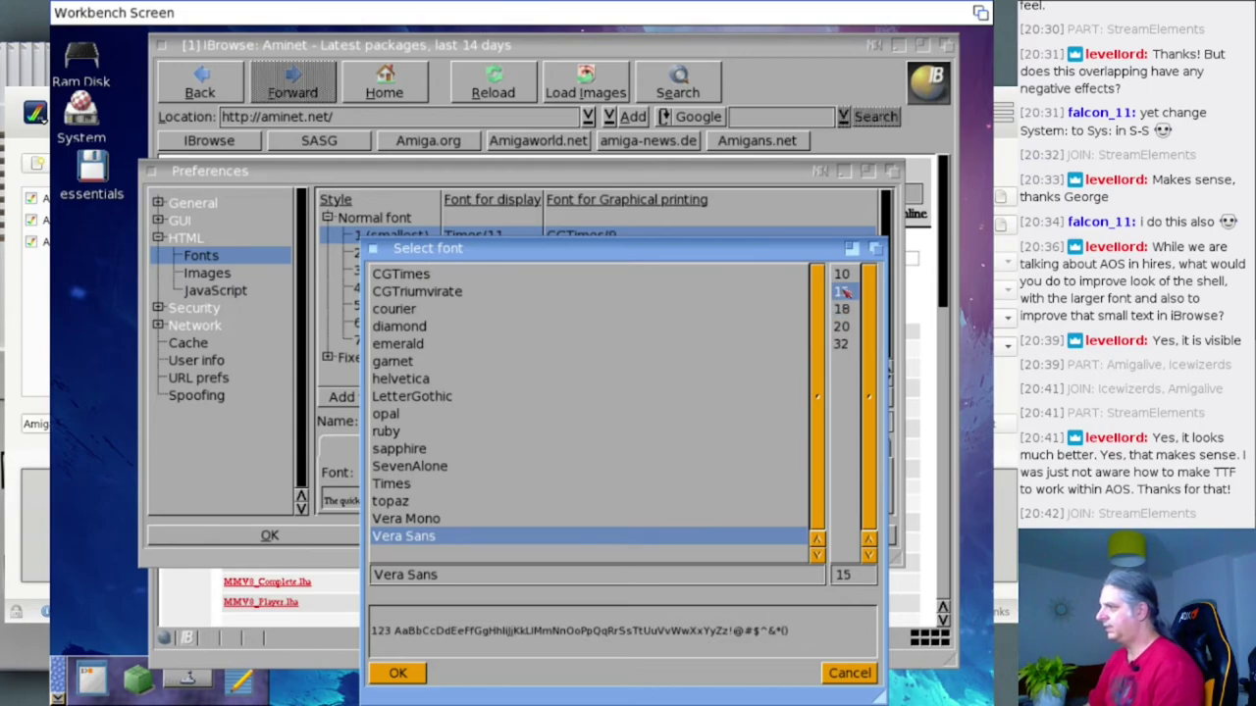
click(416, 676)
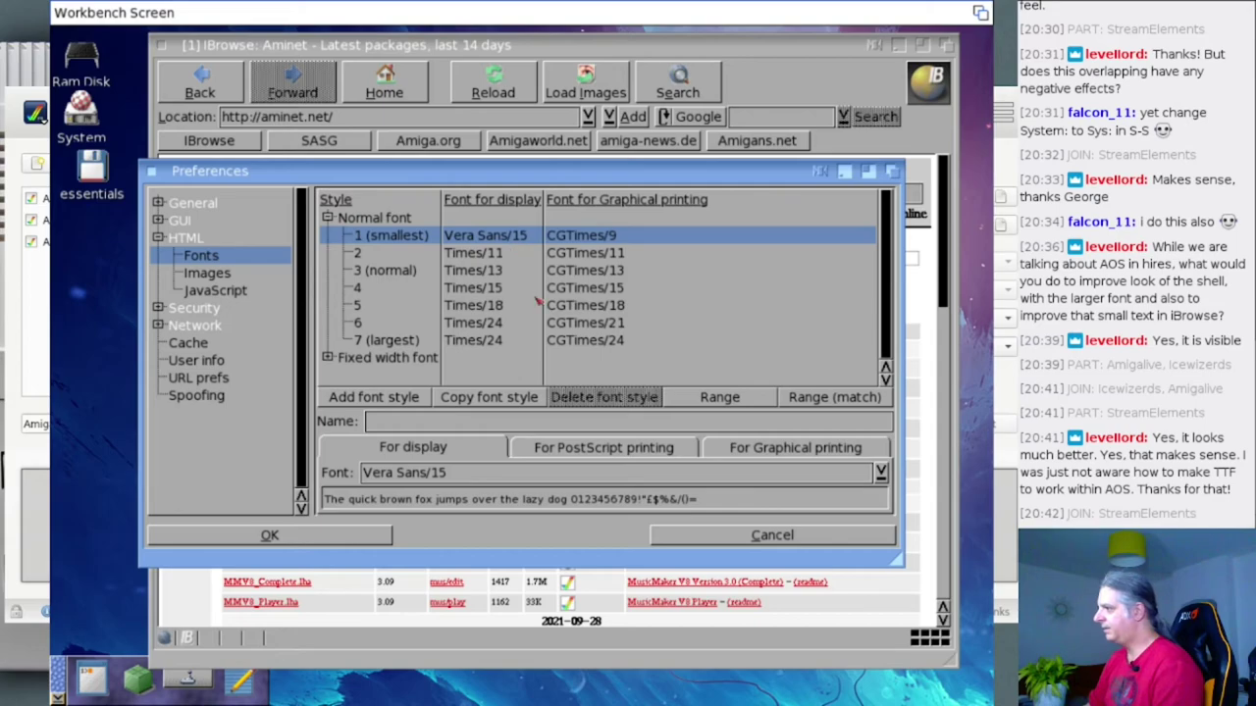
- Fill the other Normal font styles with a range of Vera Sans sizes from 17 to 24 and accept the preferences
click(760, 406)
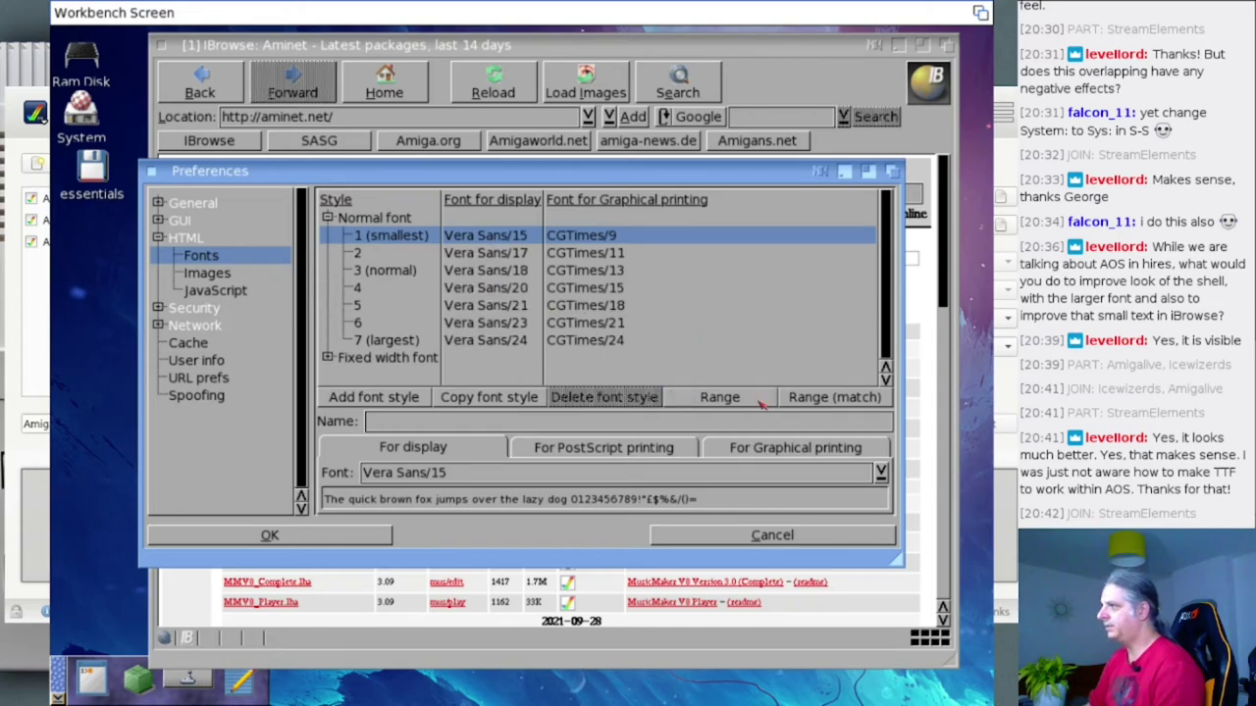
click(510, 255)
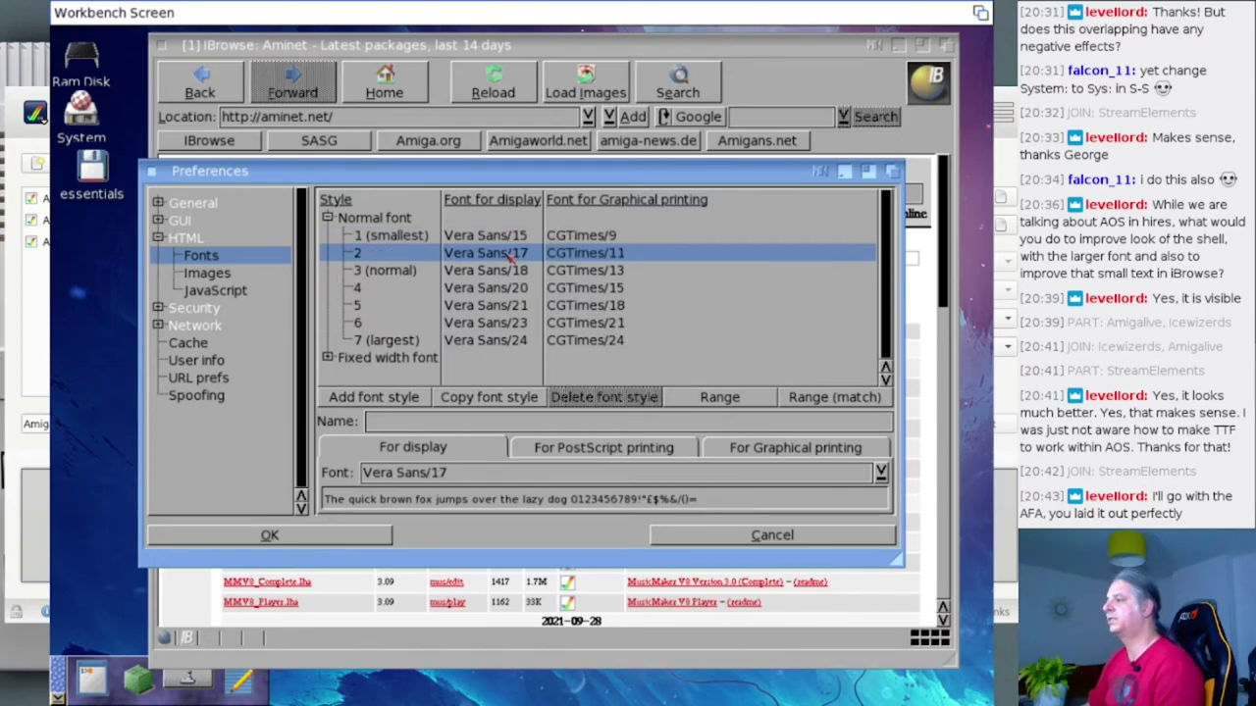
click(513, 274)
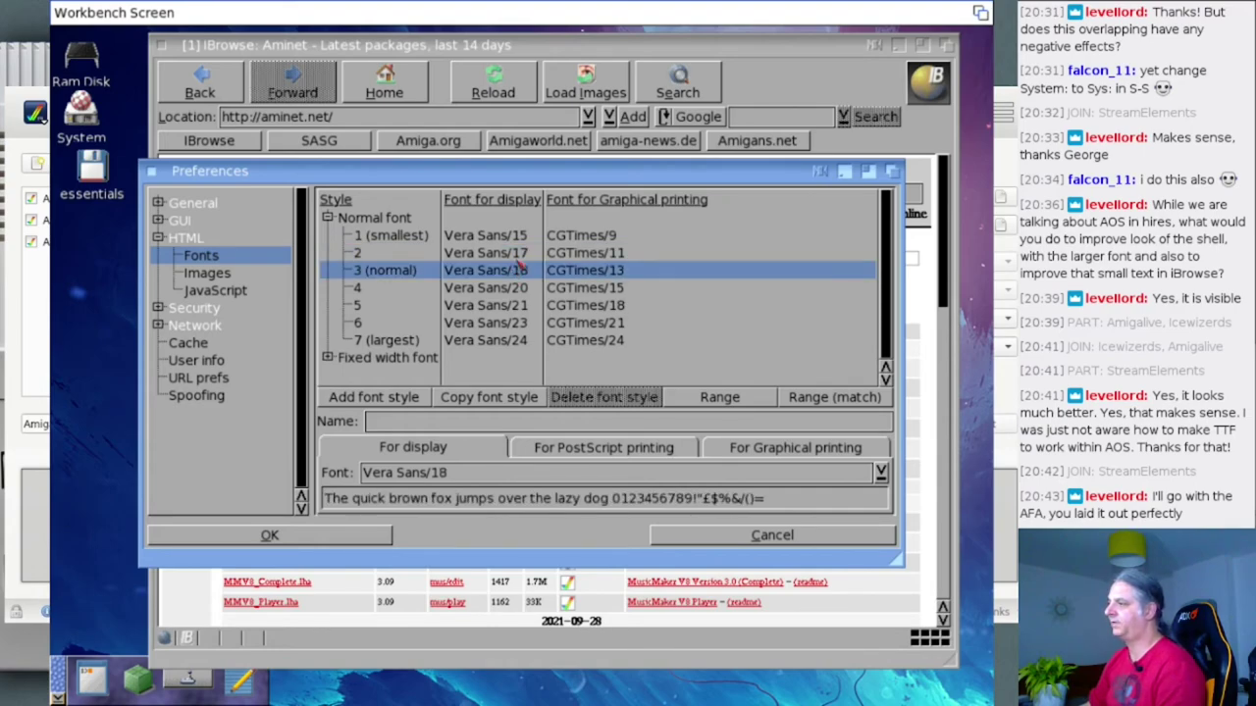
click(521, 254)
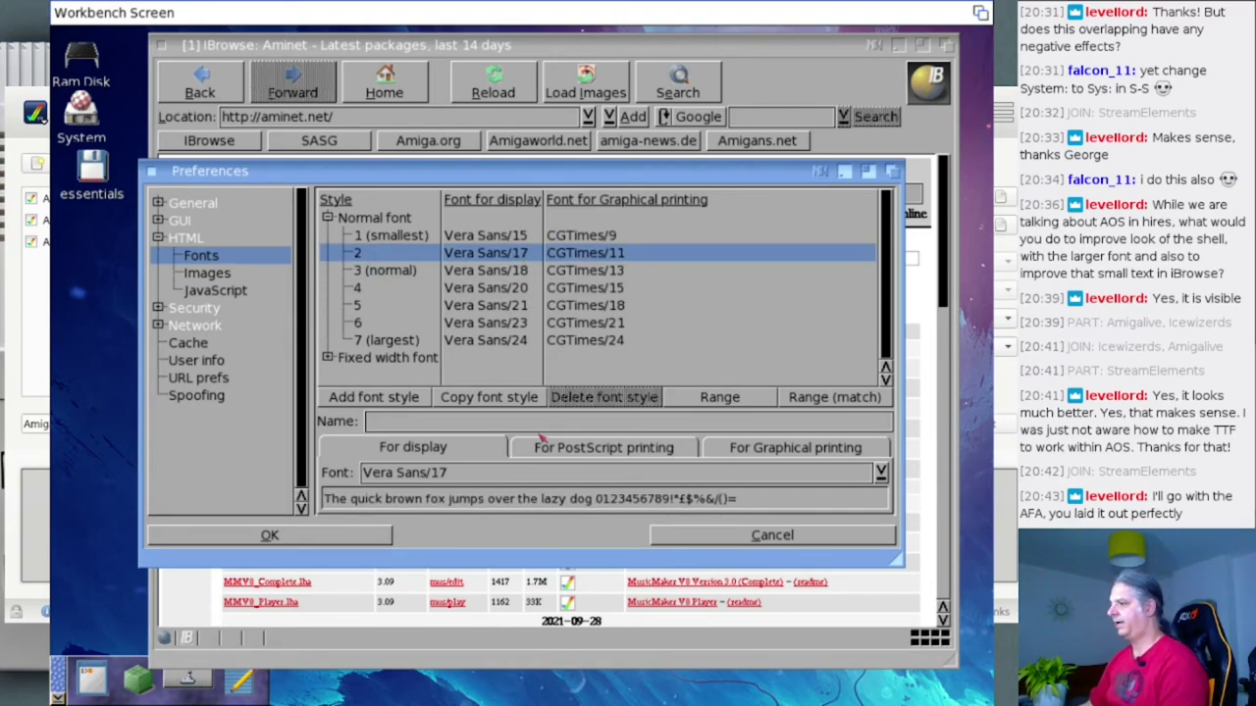
click(518, 472)
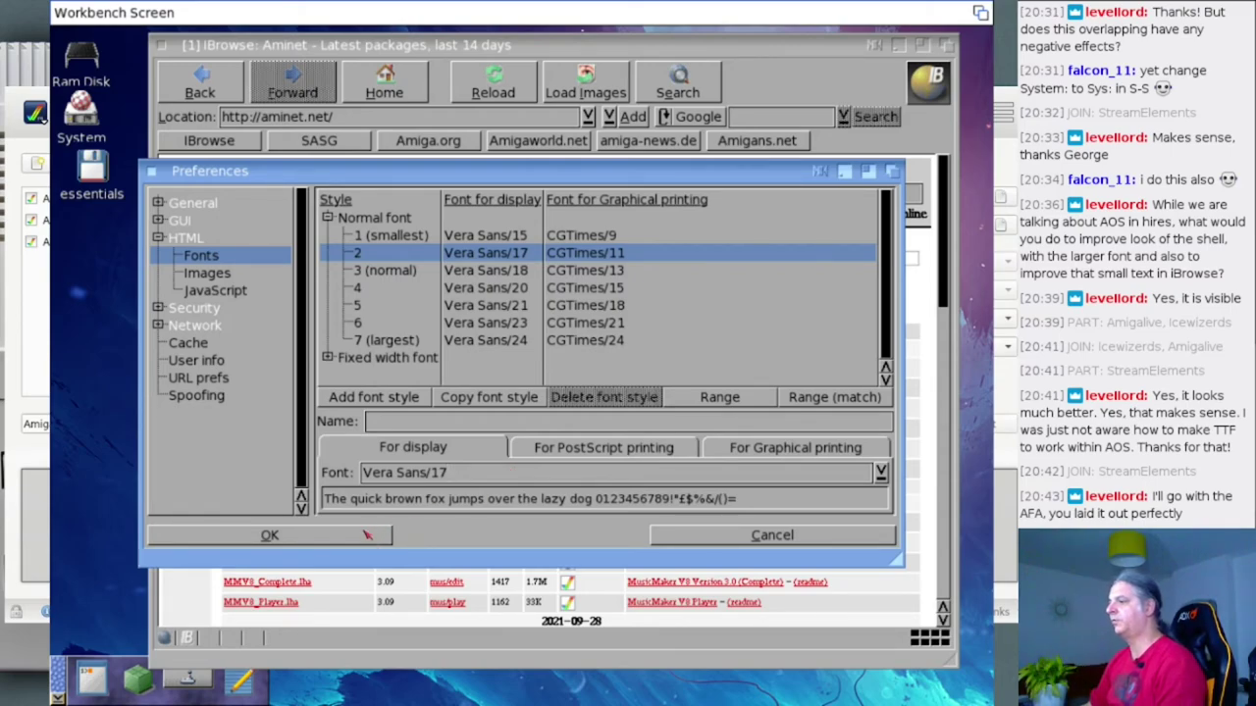
click(367, 534)
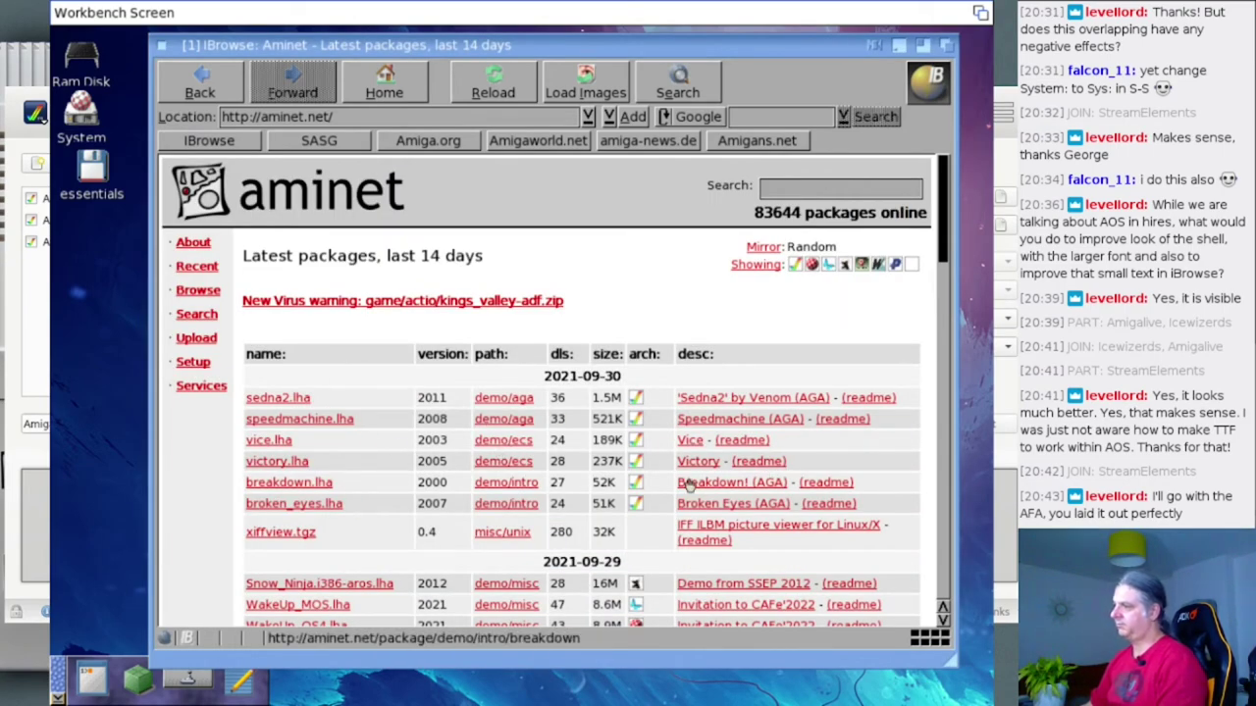
- Look through the Aminet package list to check how readable the new font is
right_click(412, 6)
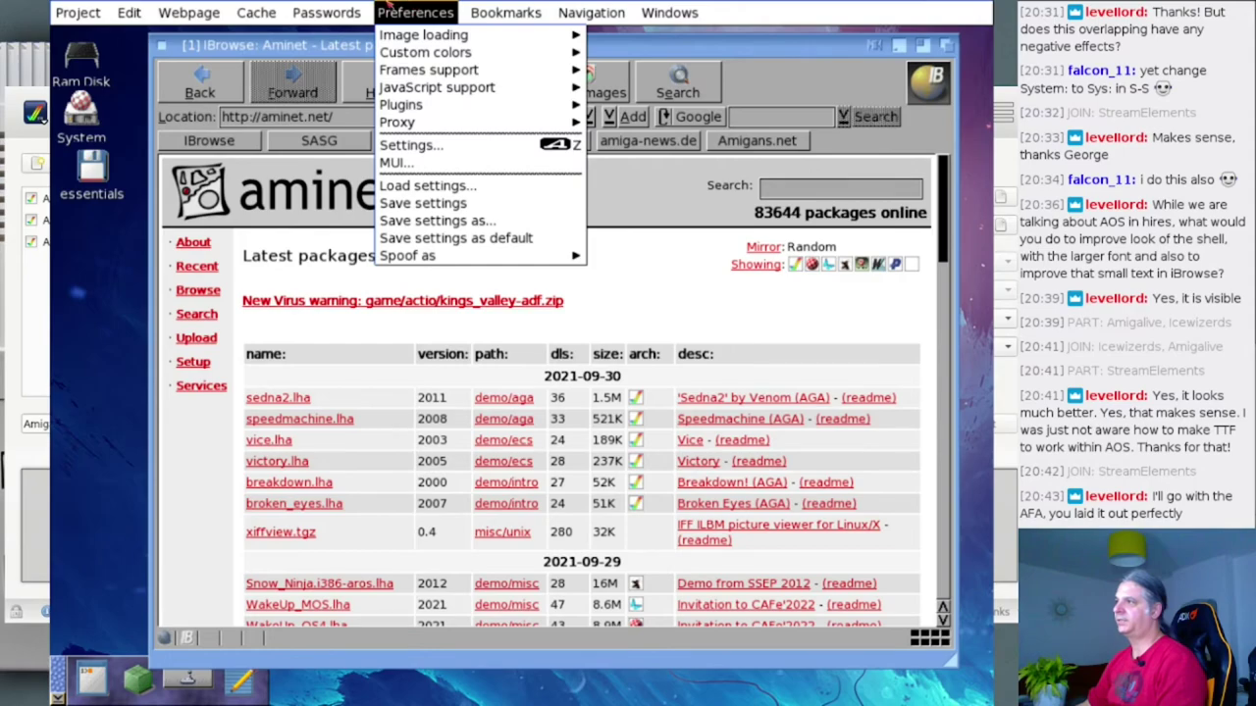
scroll(460, 461, down, 5)
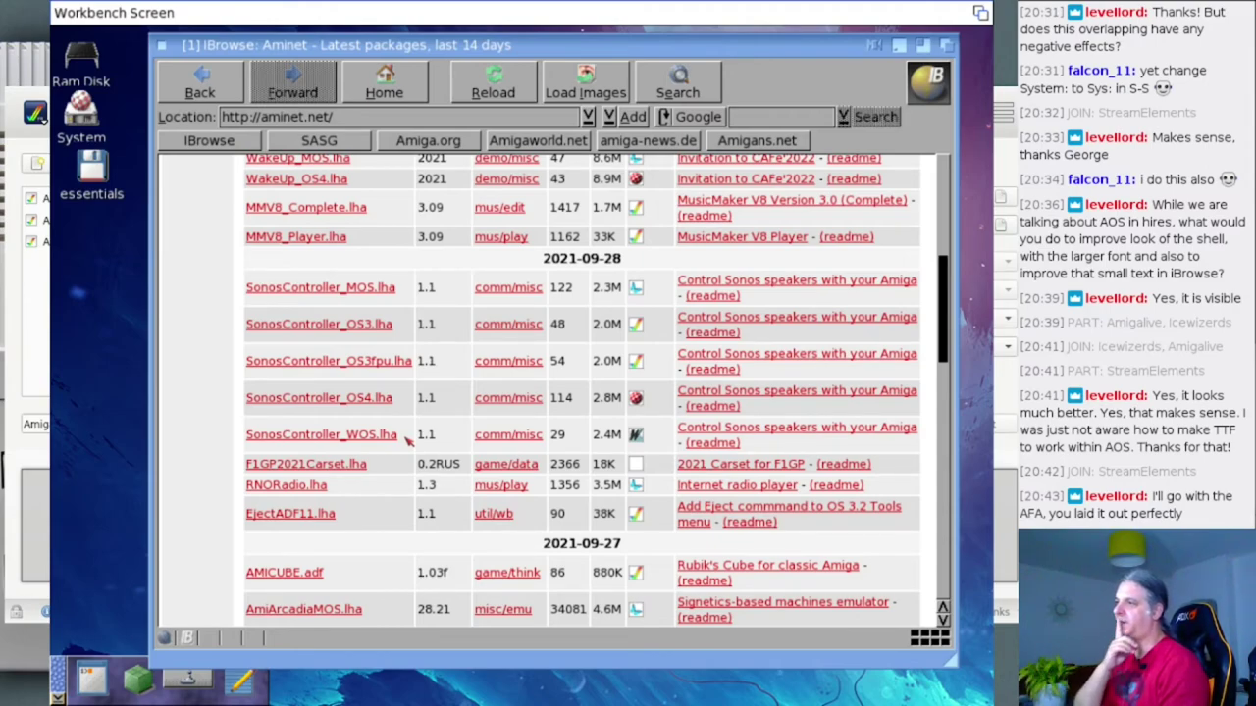
scroll(308, 200, down, 1)
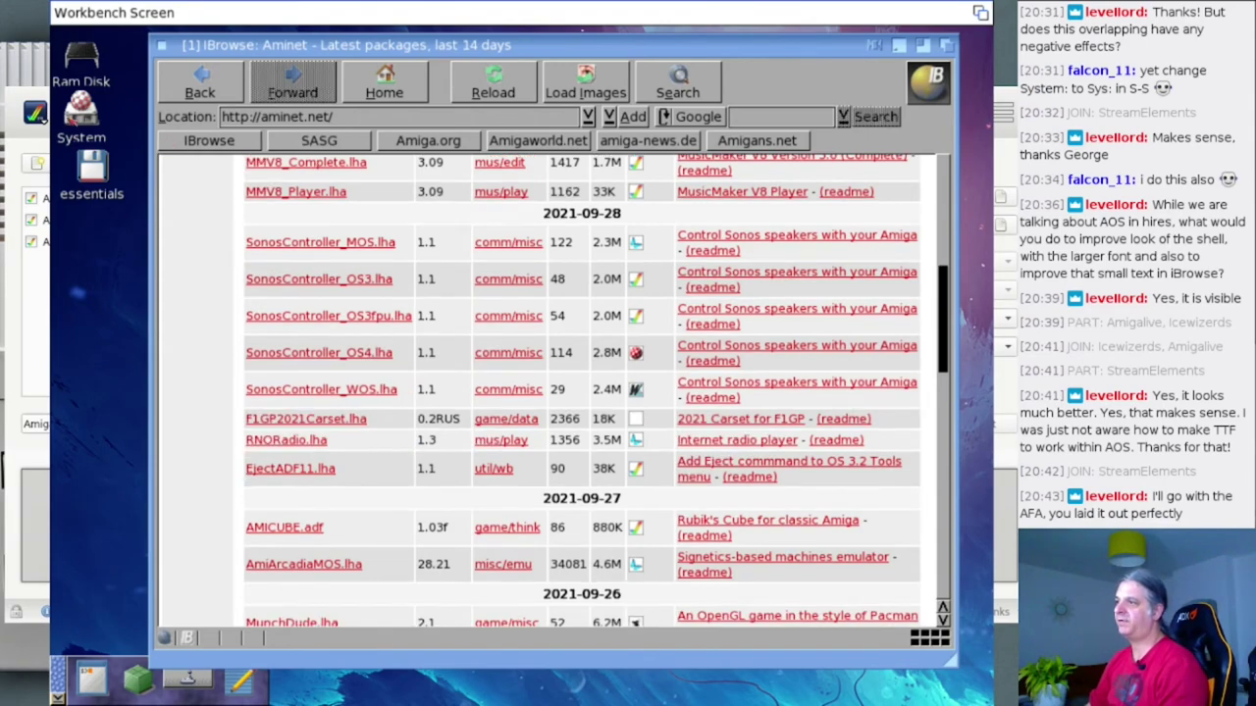
- View the contents of the AfA_OS_Libs drawer on the System disk in an enlarged window, and close both drawer windows
double_click(81, 110)
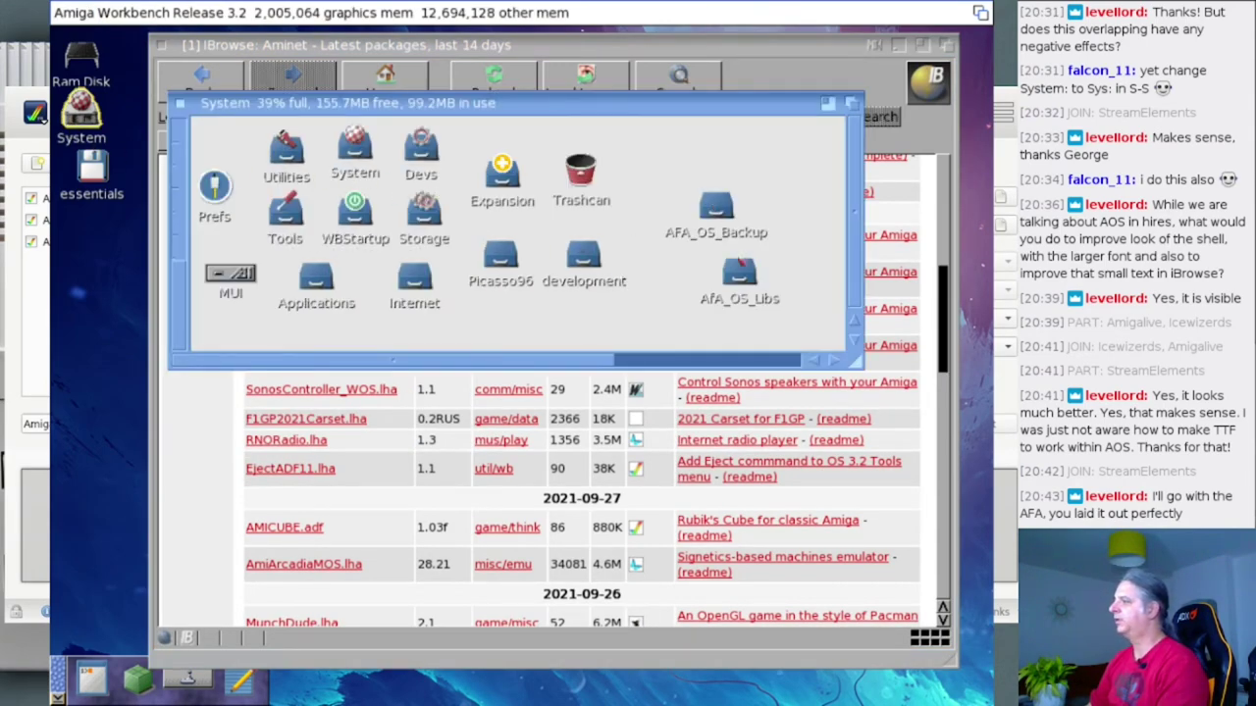
double_click(744, 269)
drag(569, 148, 653, 365)
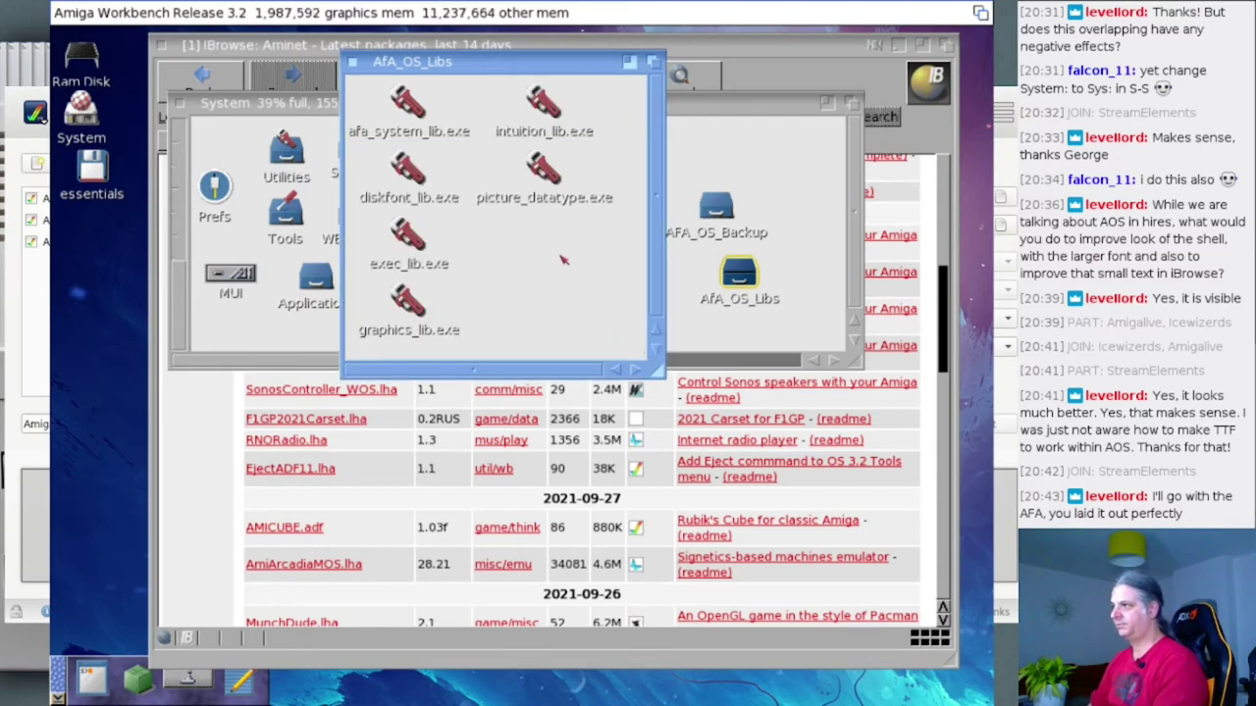
click(353, 62)
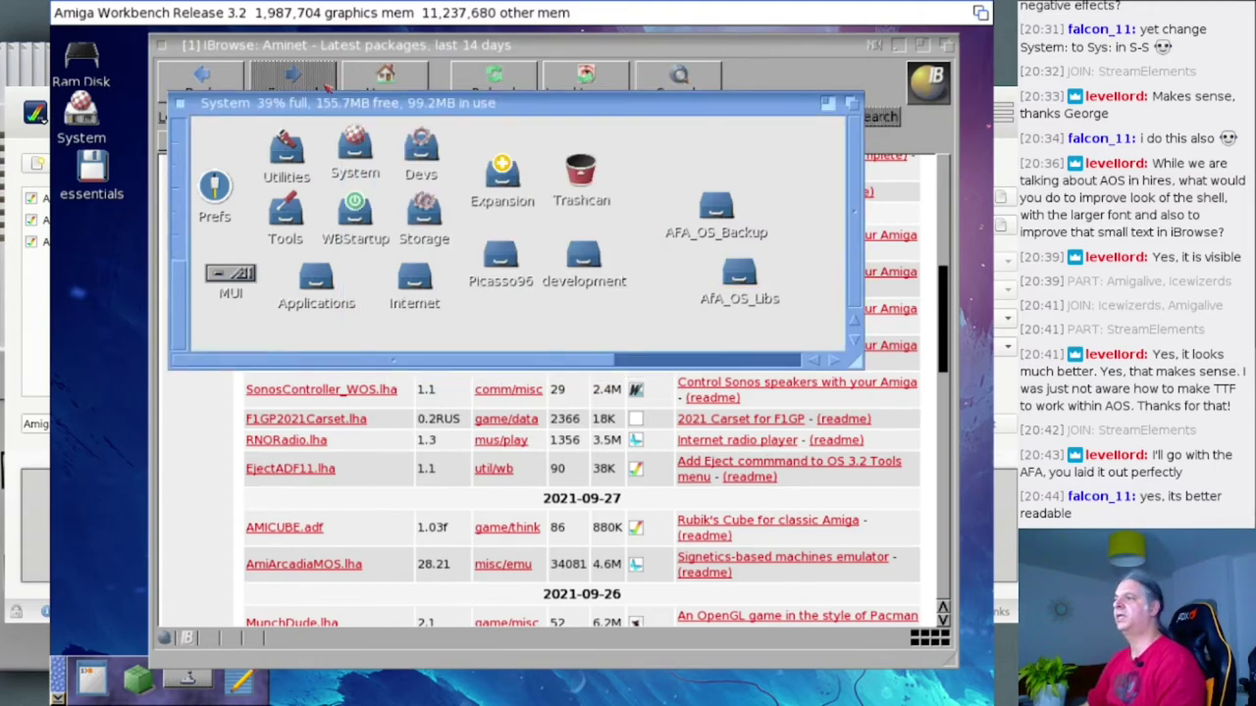
click(180, 103)
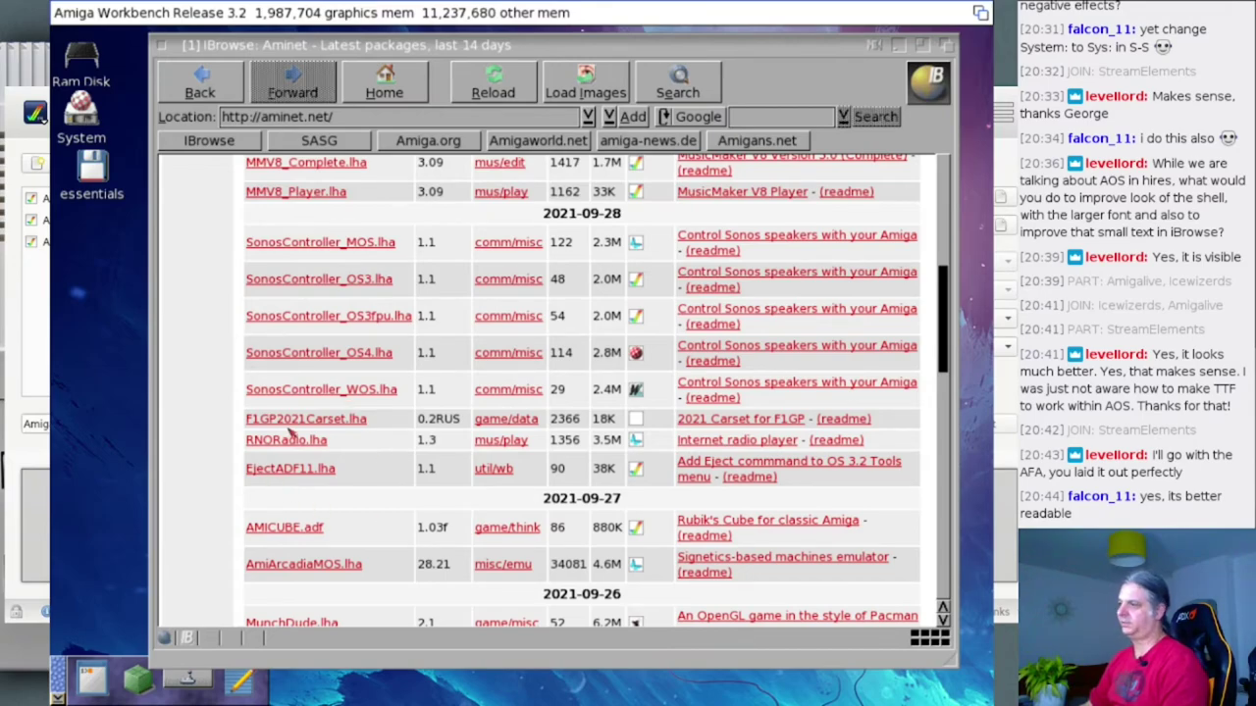
- Open the amigans.net website and enlarge the browser window to fill the Workbench screen
click(402, 119)
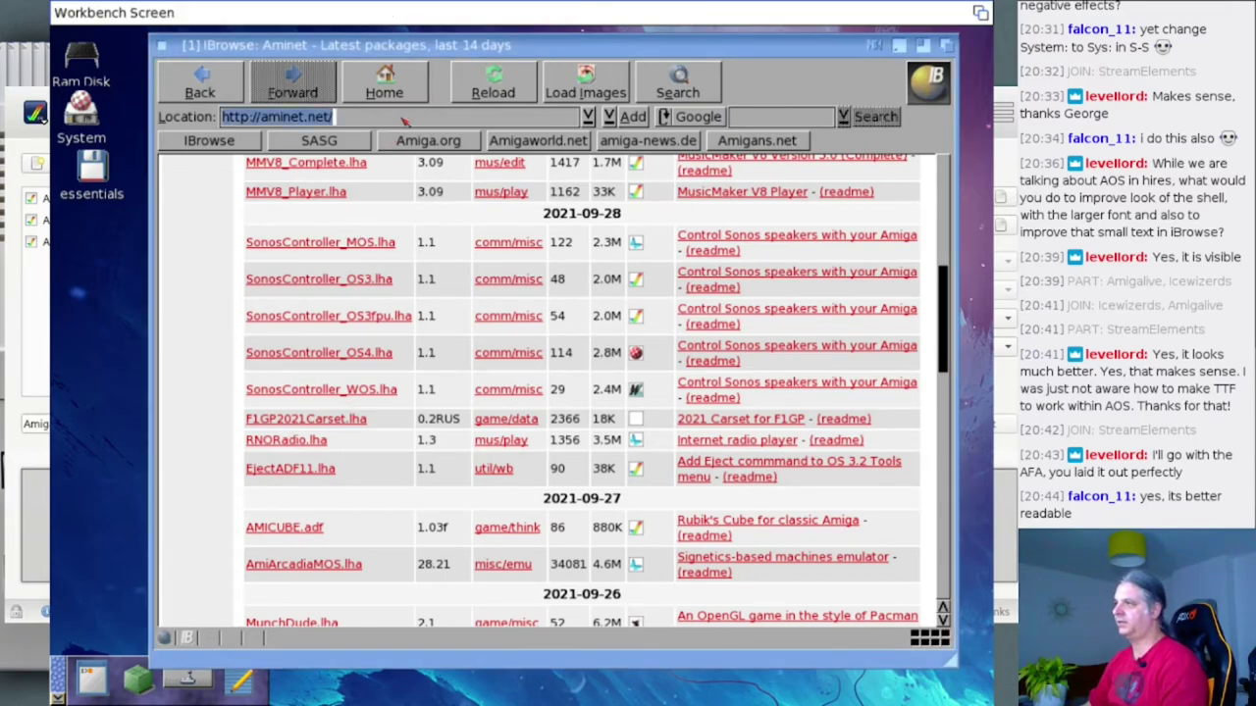
text(amigans.)
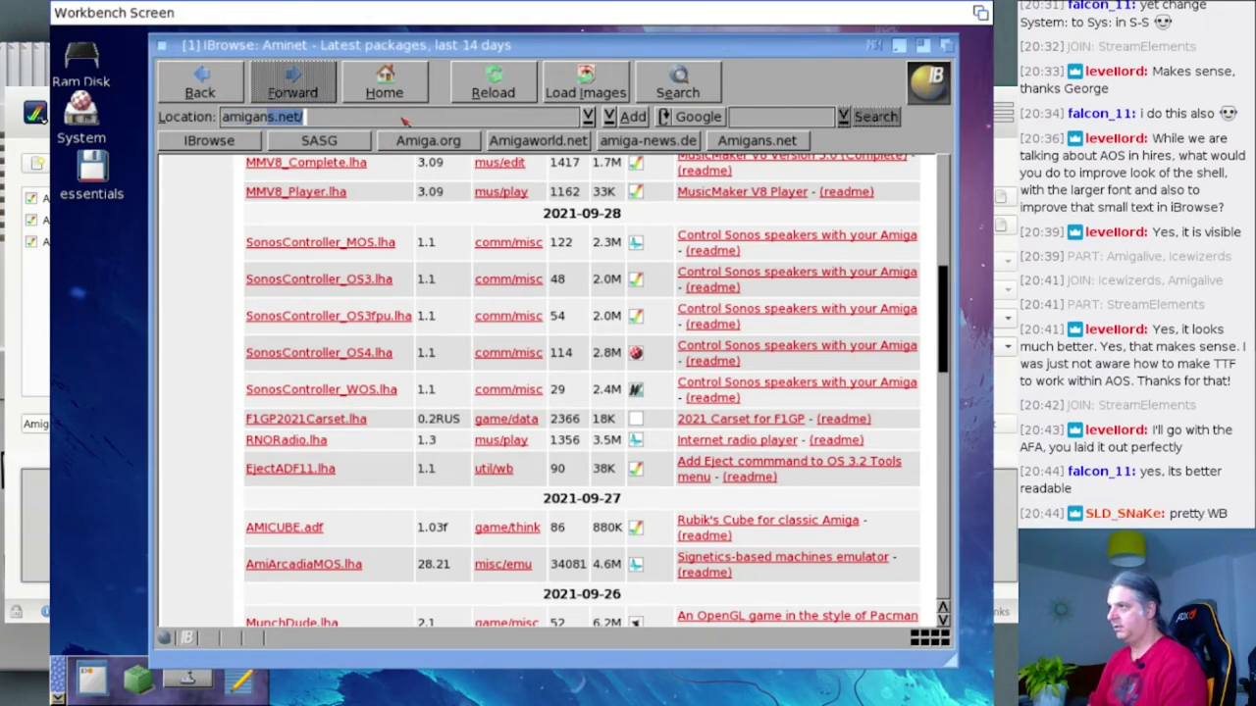
key(Return)
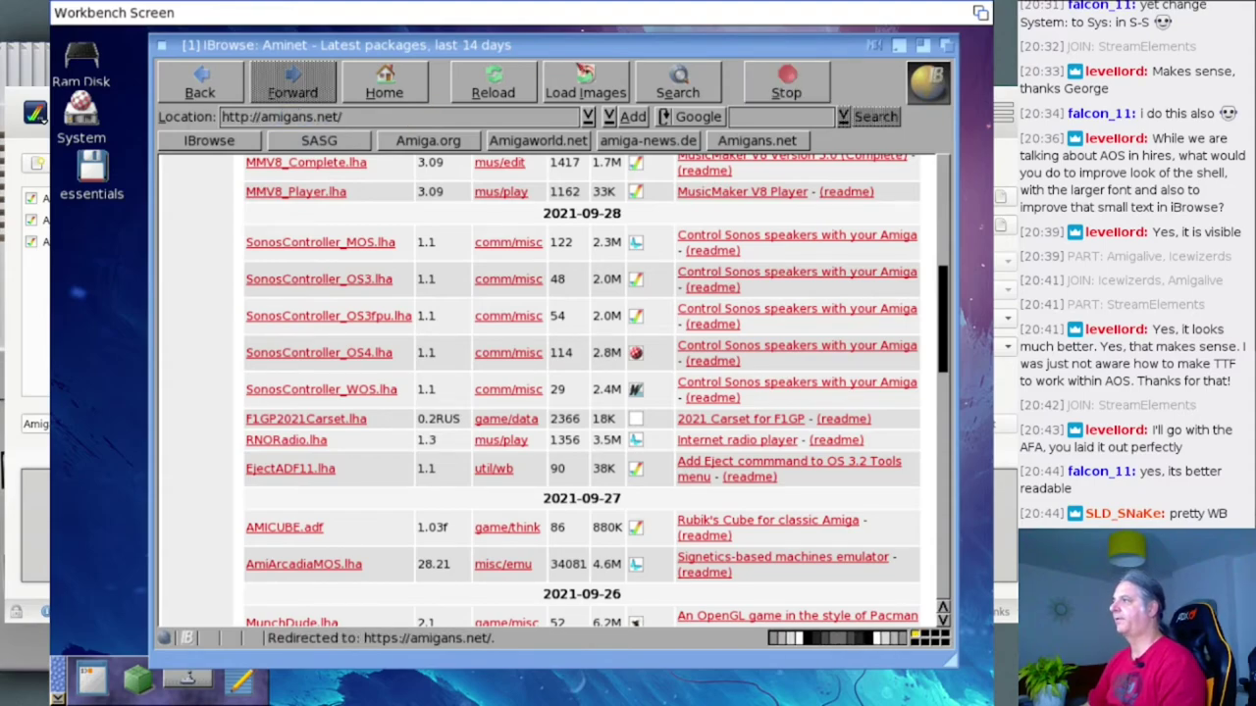
click(923, 46)
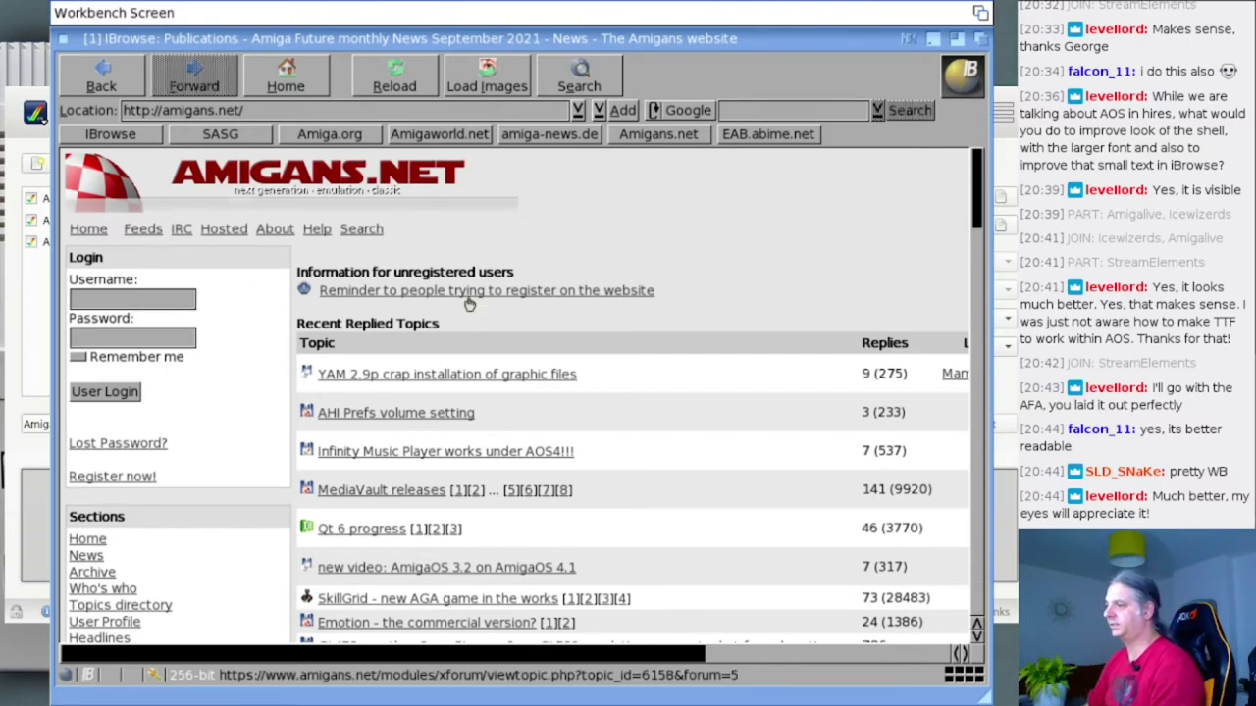
- Look through the Amigans.net front page to check font readability, and try the browser window at a smaller size before enlarging it again
scroll(502, 300, down, 5)
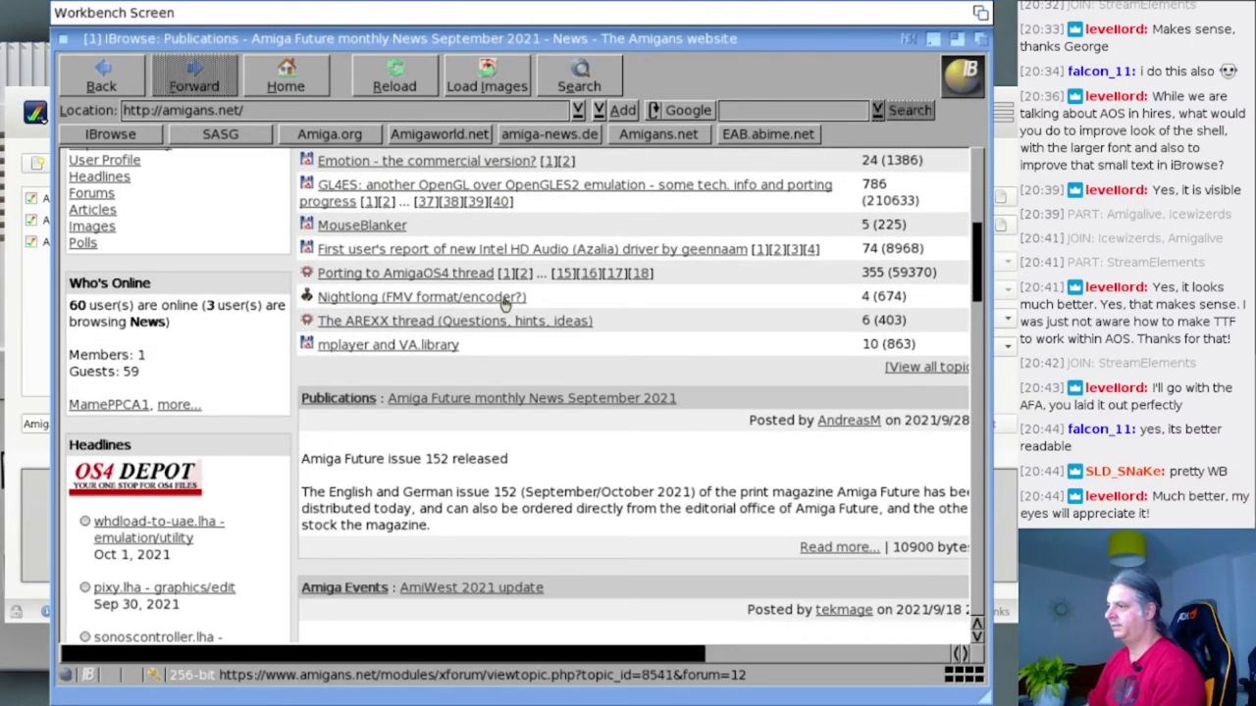
scroll(506, 302, down, 3)
scroll(508, 304, down, 3)
scroll(507, 306, up, 11)
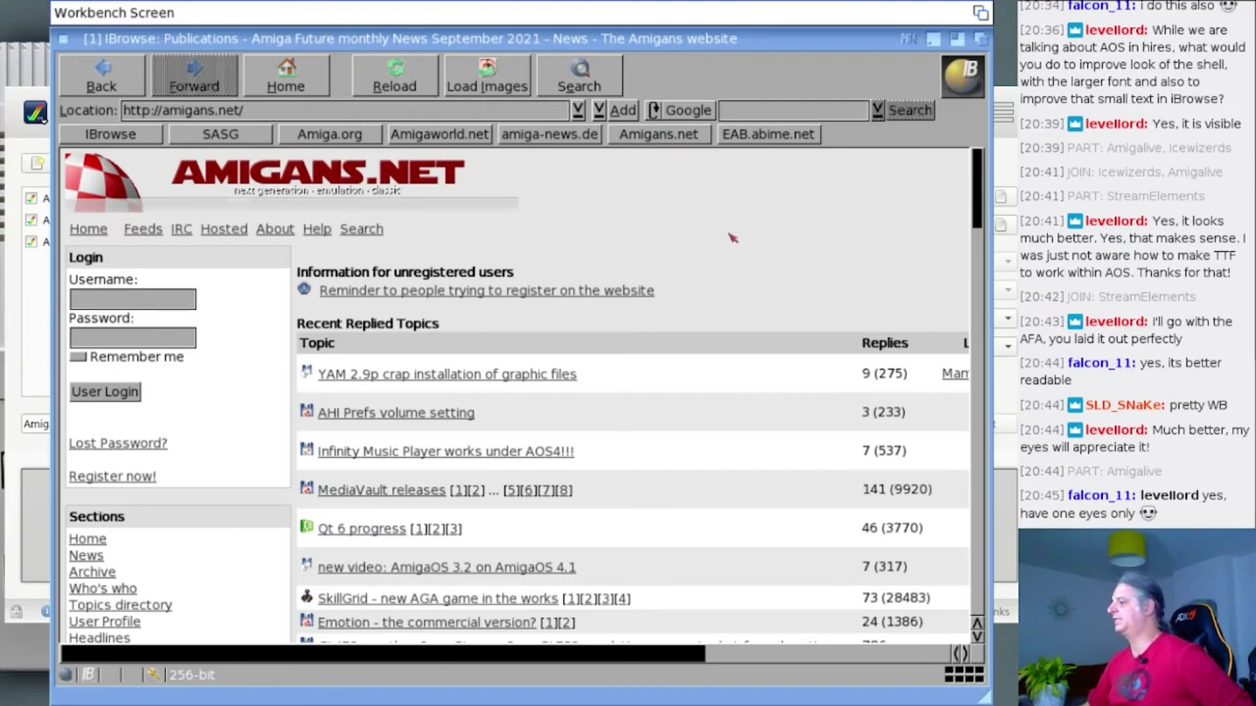
drag(981, 699, 706, 481)
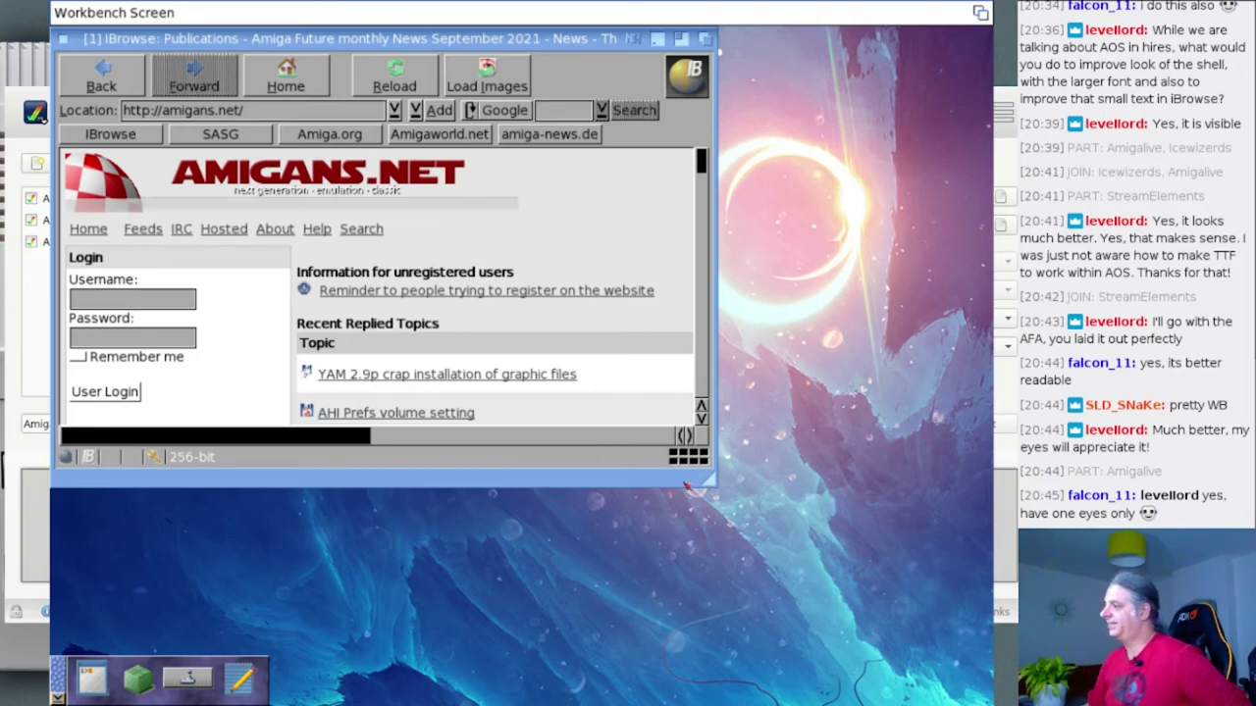
drag(710, 485, 986, 687)
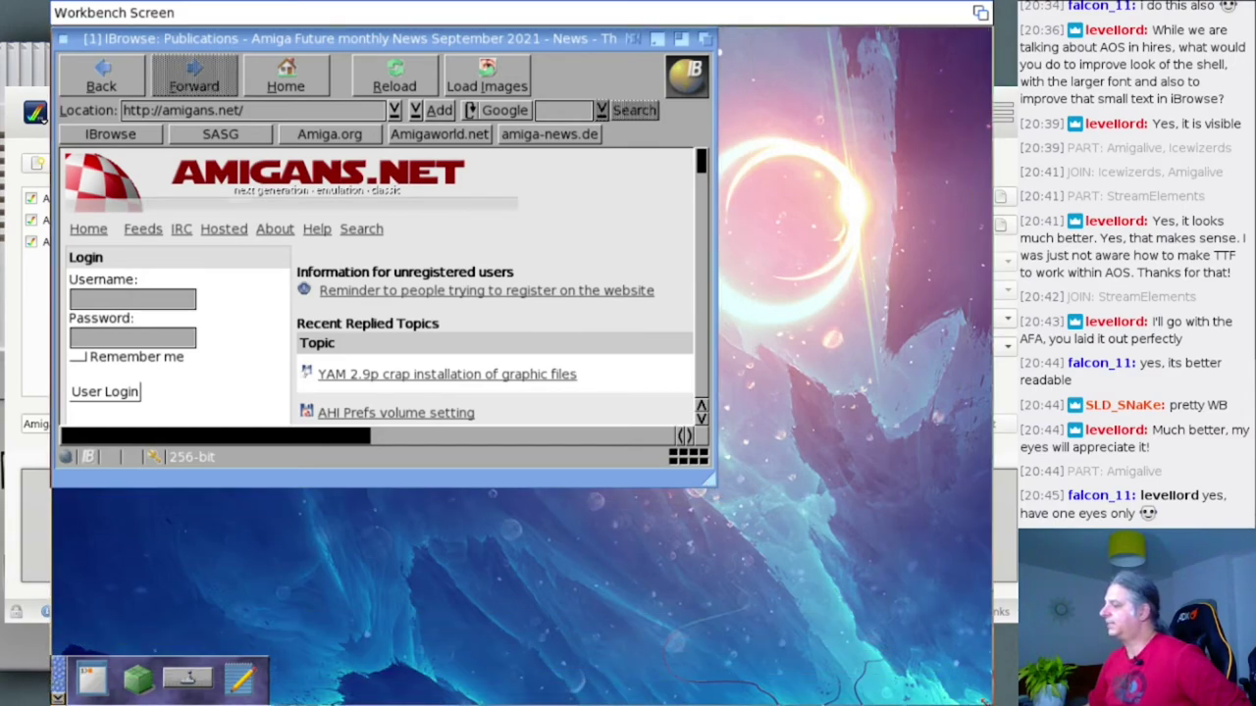